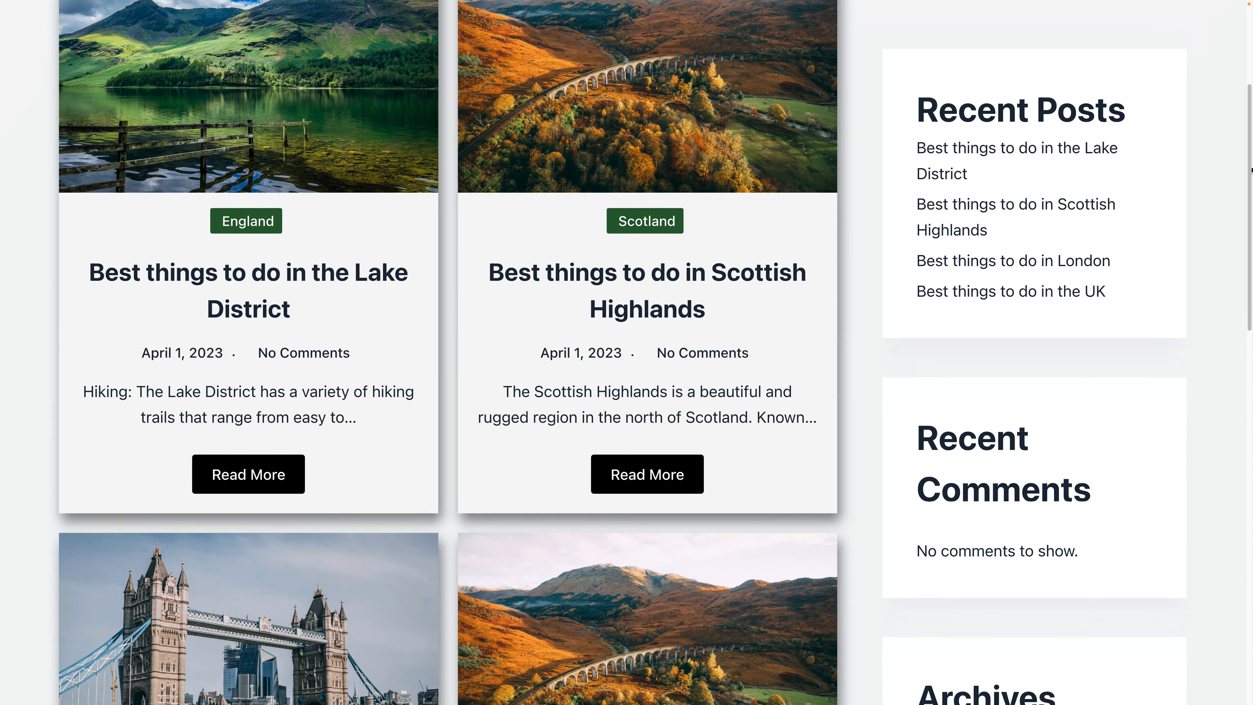
Look through the example blog's home page down to the footer, and open its Blog page to review the post list
scroll(1251, 171, "down", 7)
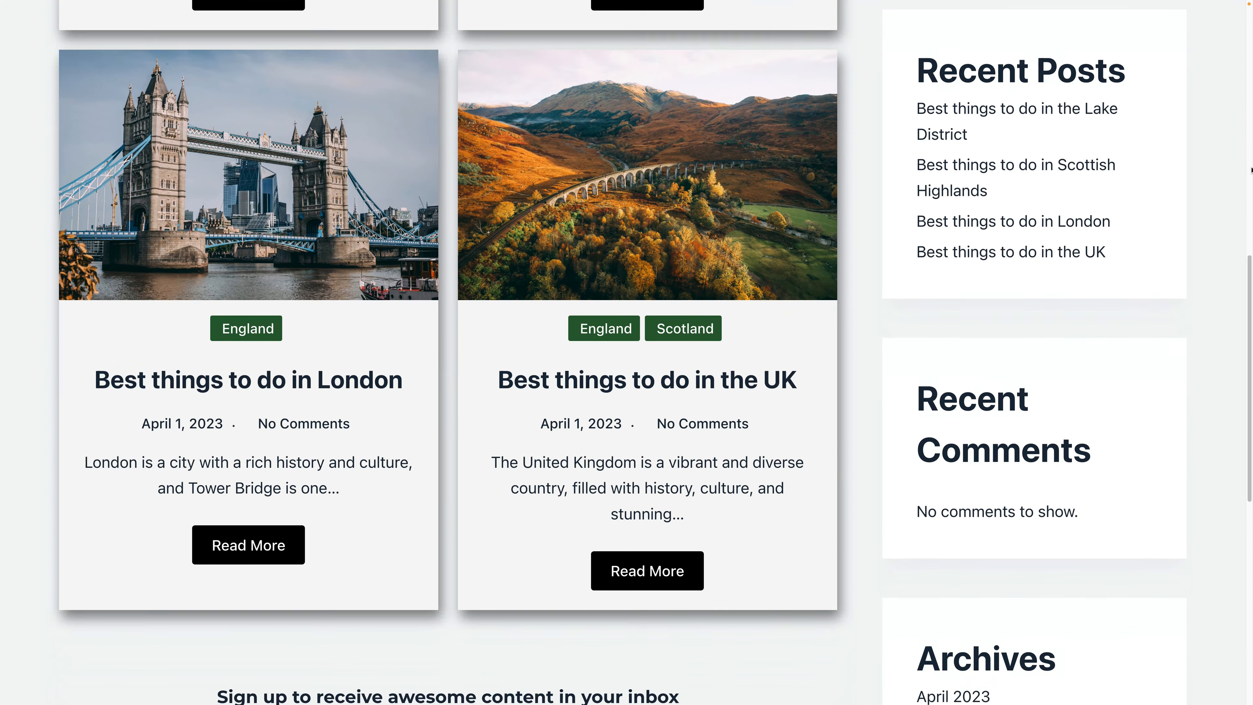
scroll(1251, 170, "down", 7)
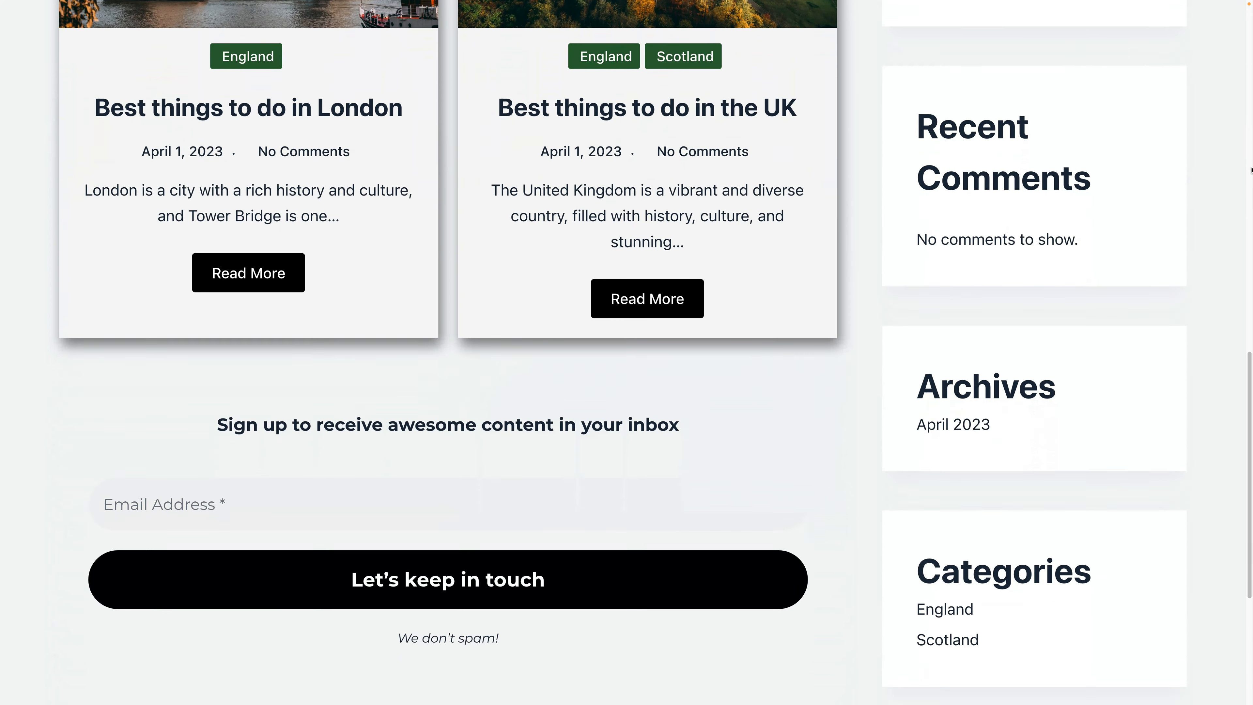
scroll(1251, 170, "down", 2)
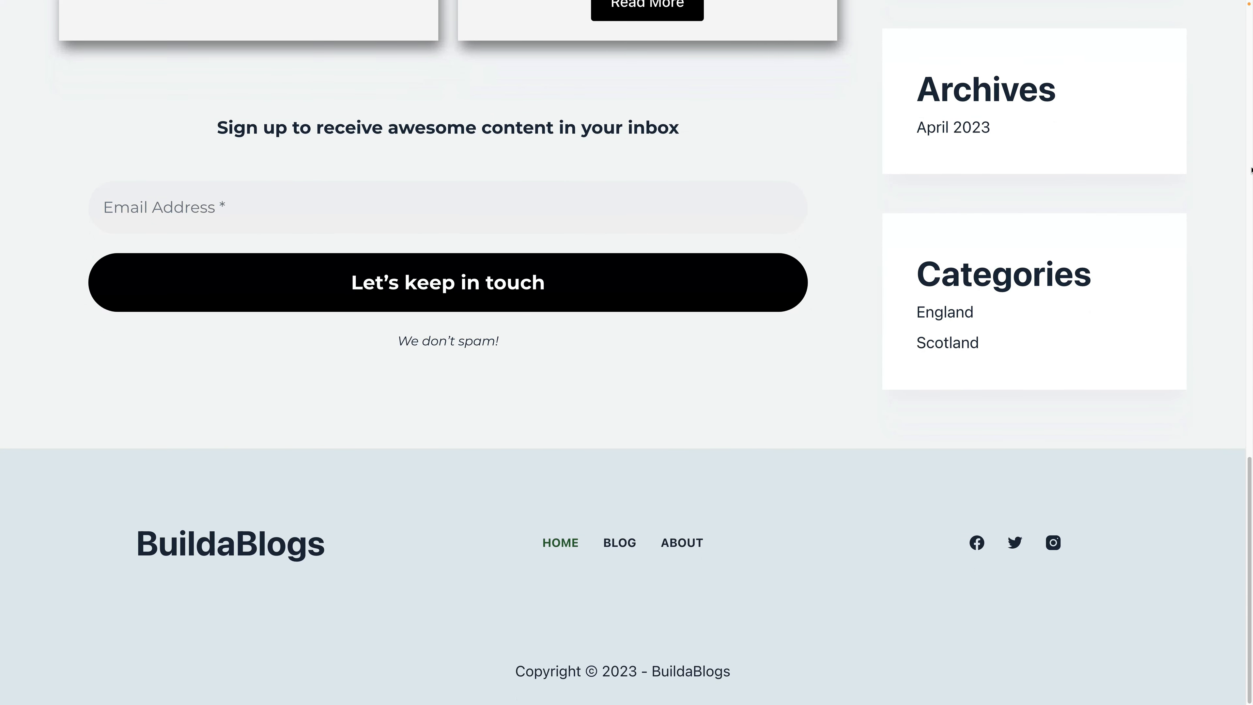
left_click(618, 544)
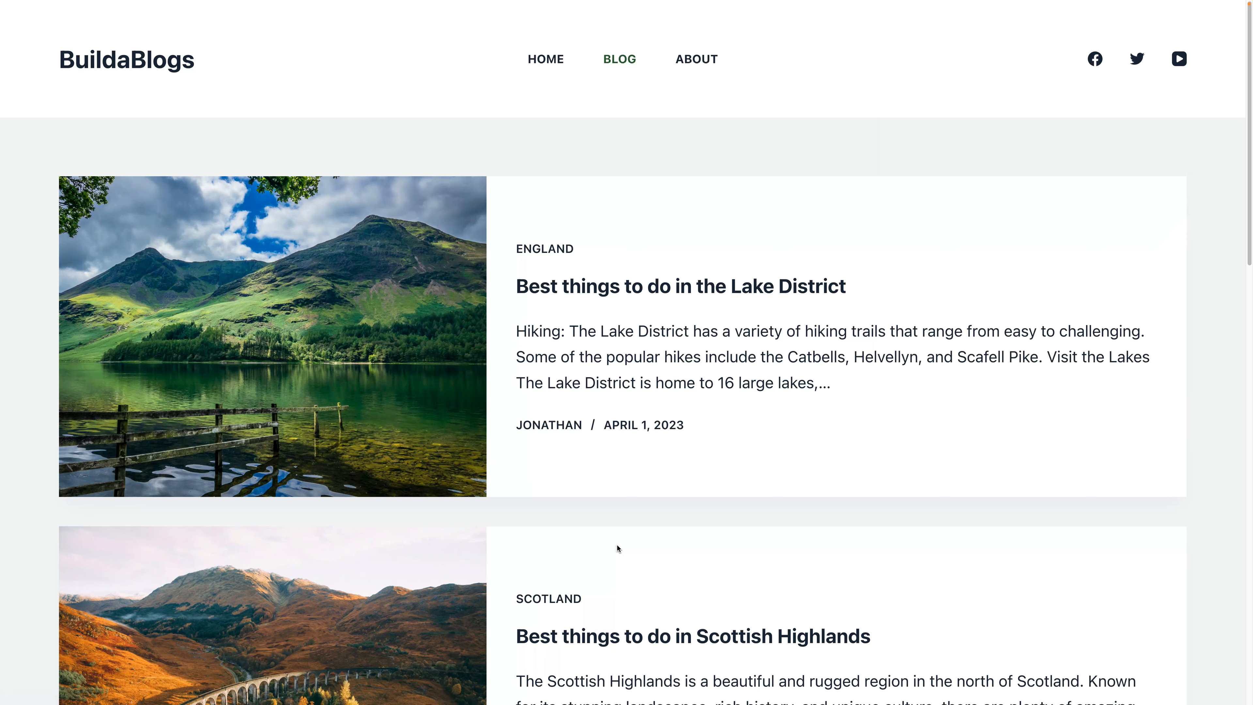
scroll(616, 544, "down", 2)
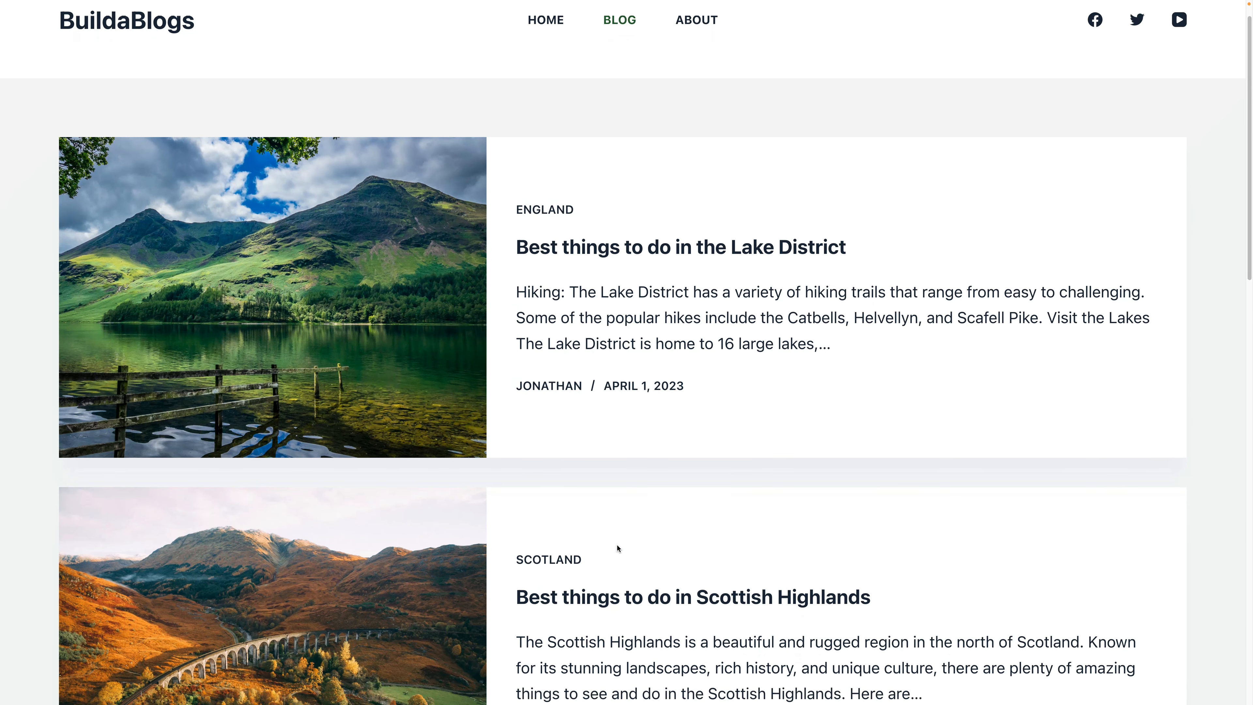
scroll(617, 548, "down", 2)
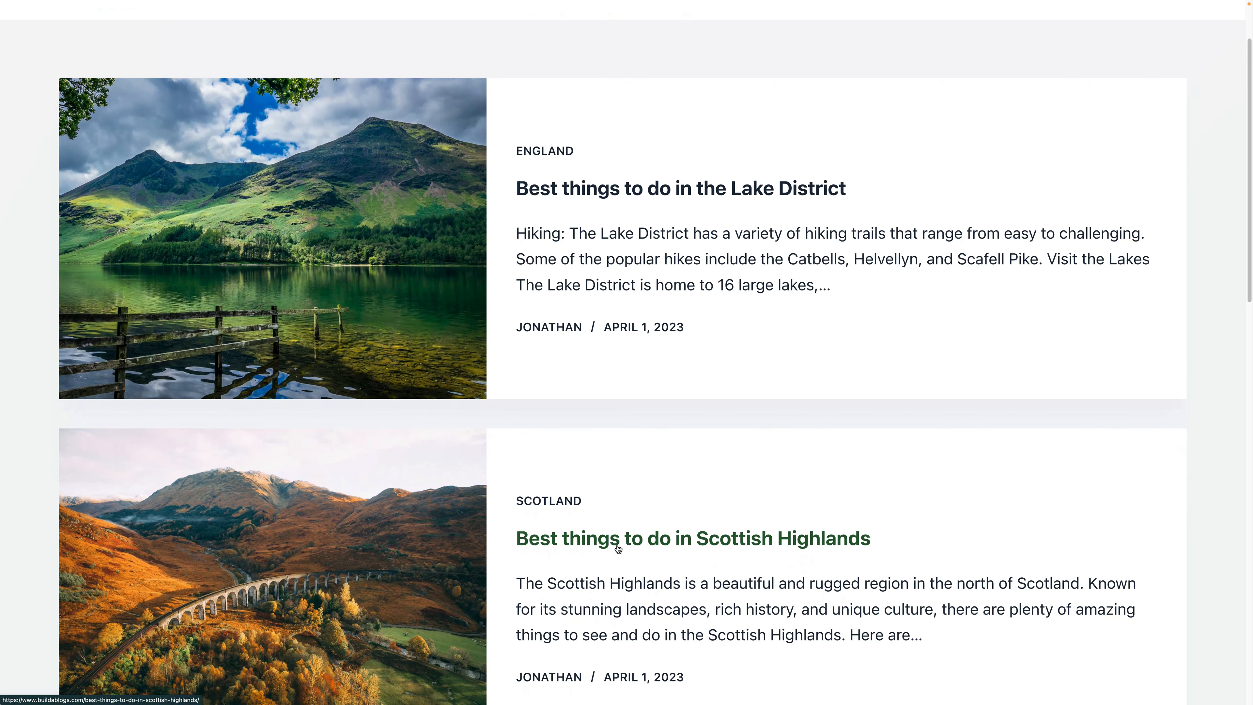
scroll(617, 546, "down", 5)
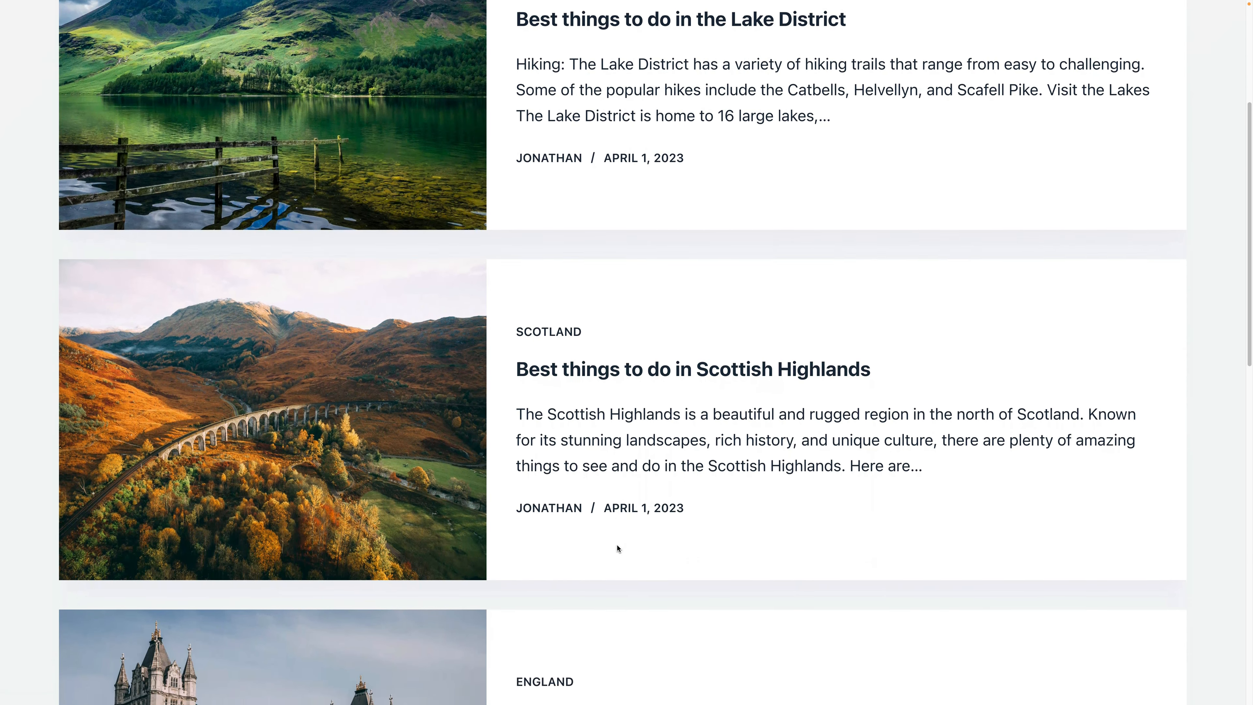
scroll(618, 547, "down", 8)
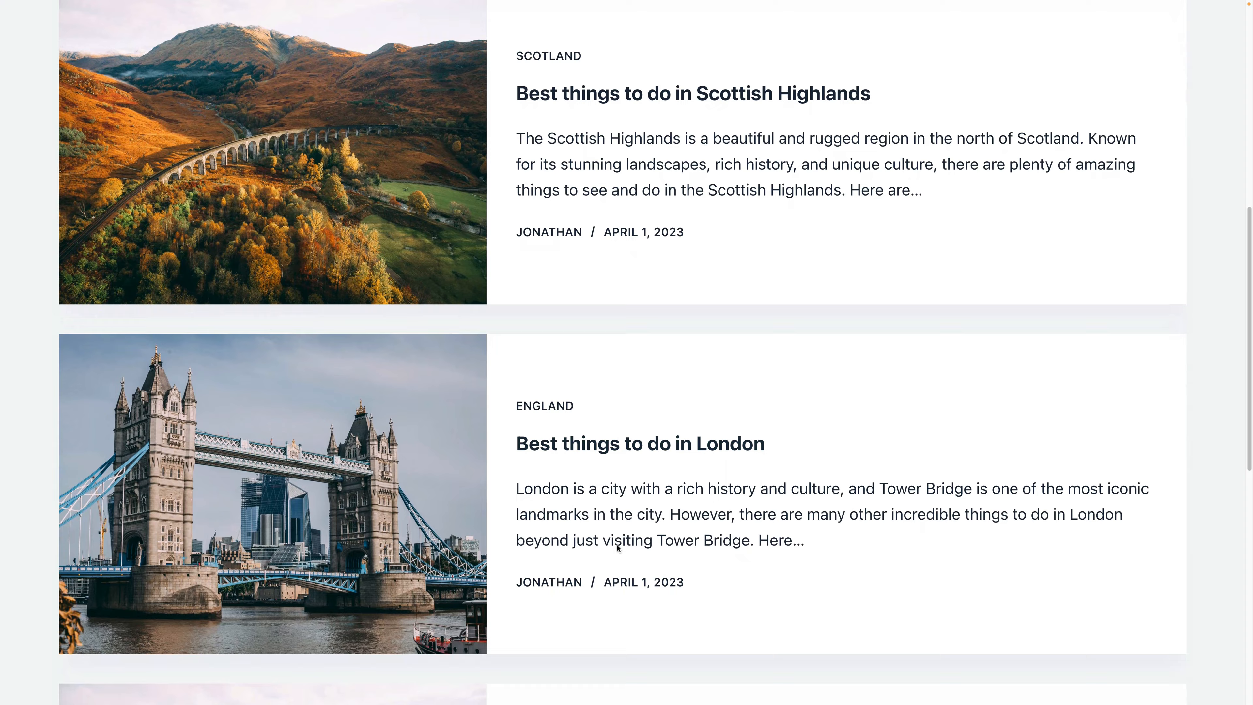
scroll(618, 548, "down", 8)
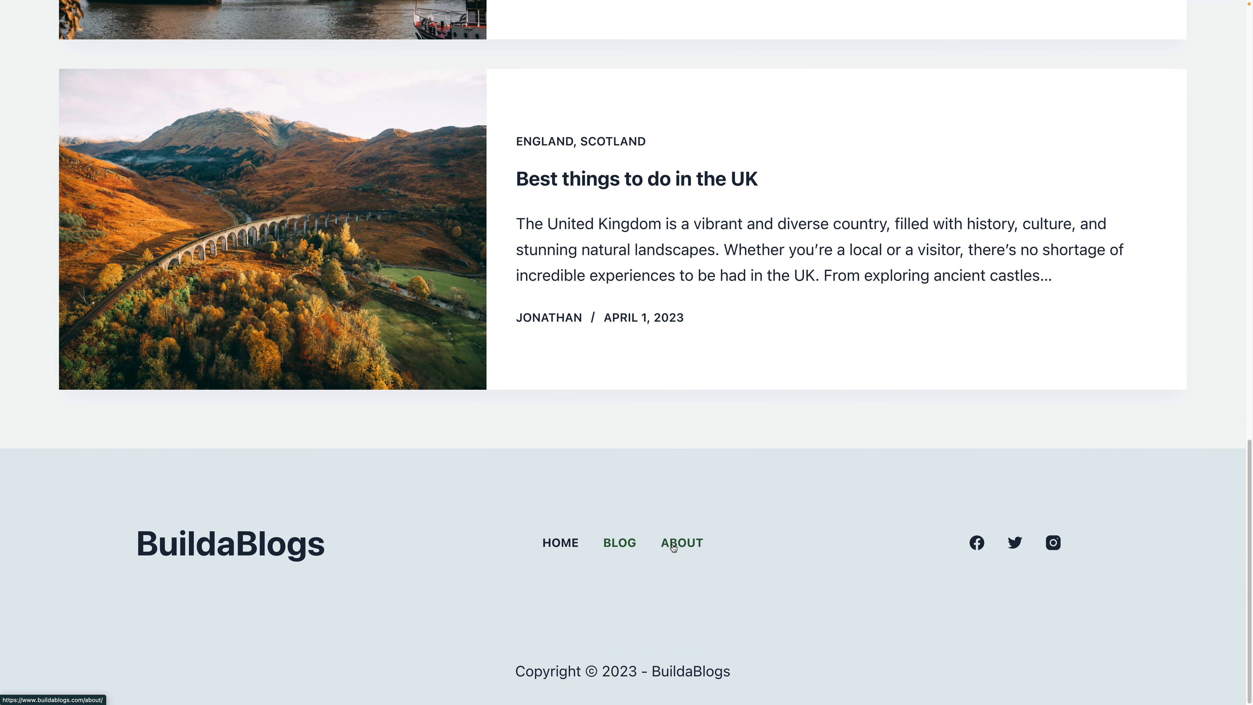
Open the example blog's About page and examine its About Us, Our Team and Latest Posts sections
left_click(674, 545)
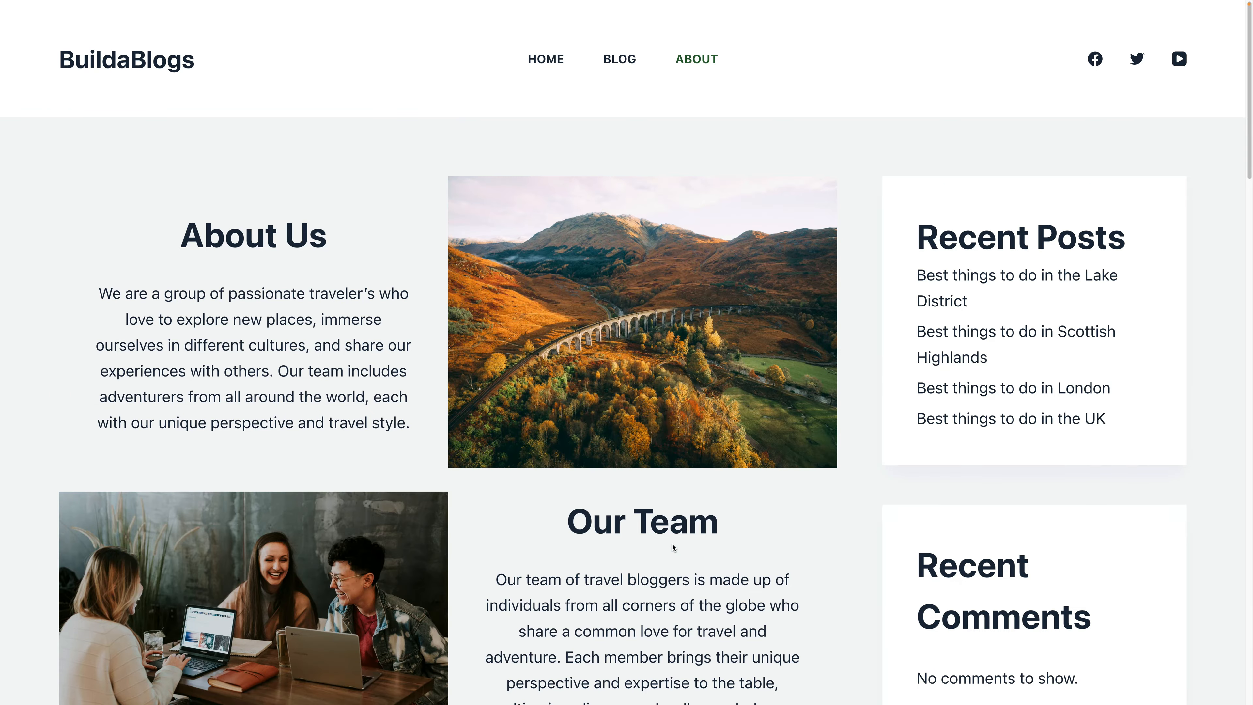
scroll(673, 547, "down", 6)
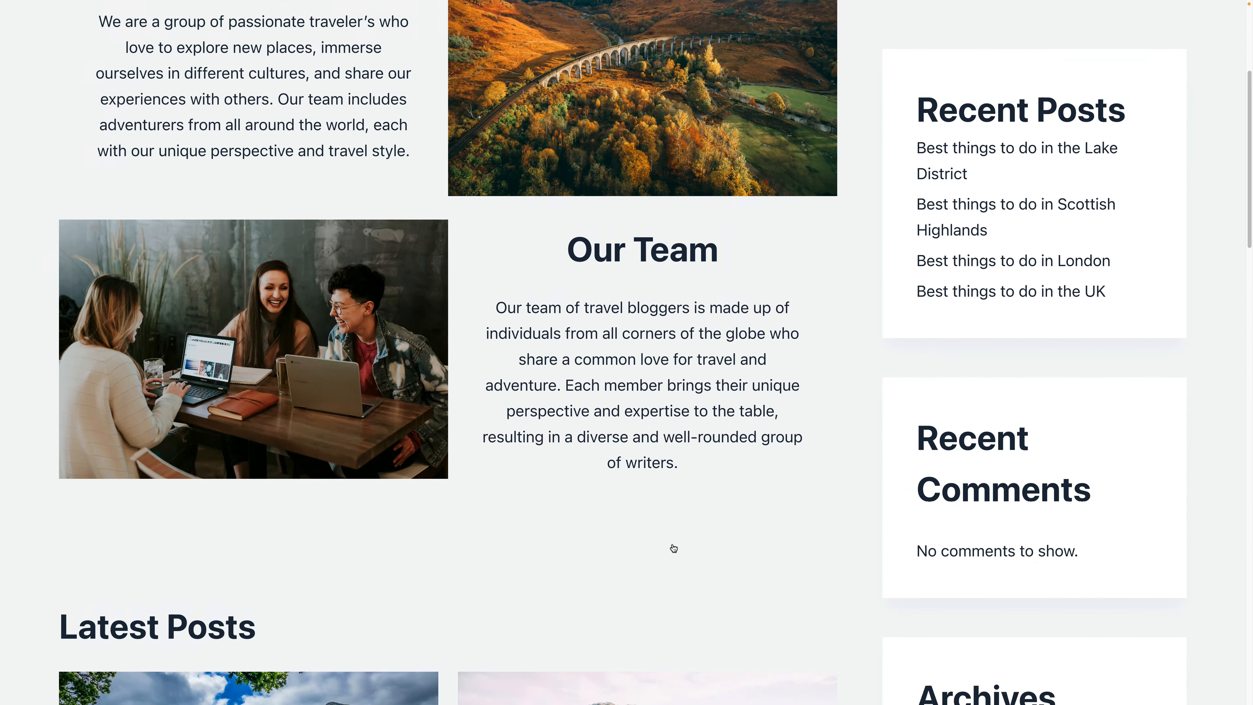
scroll(674, 546, "down", 10)
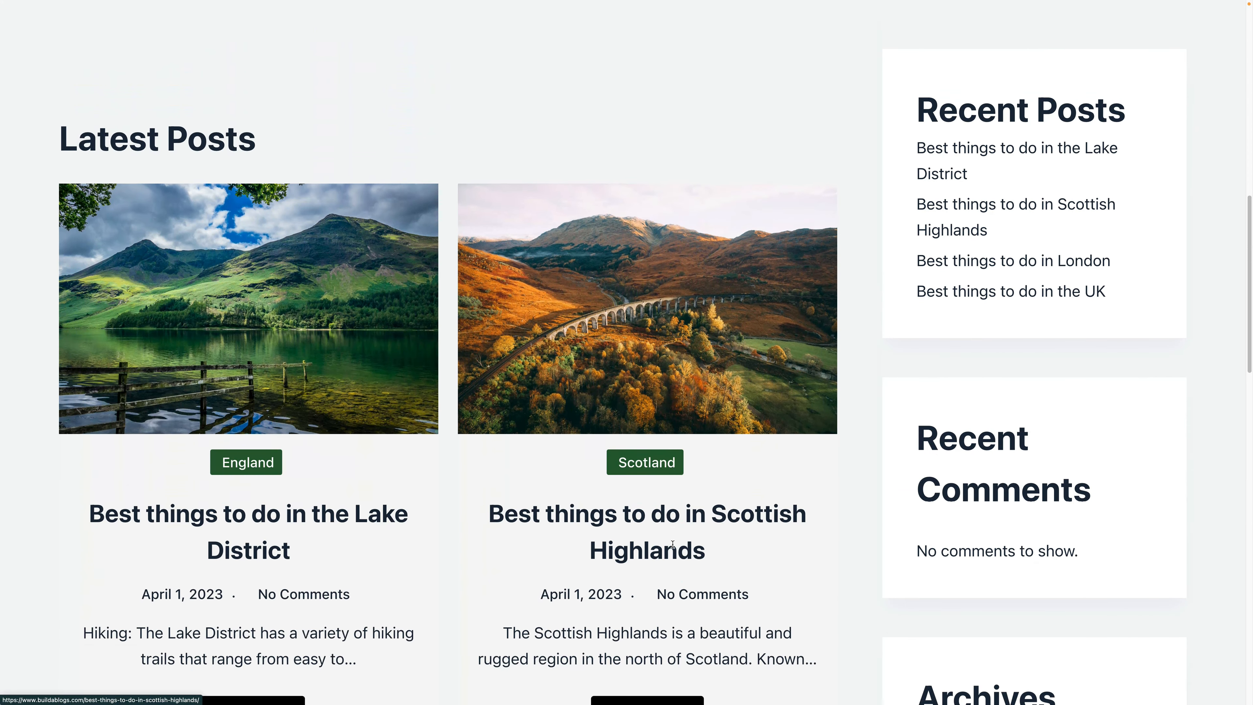
scroll(673, 544, "down", 9)
scroll(673, 547, "down", 10)
scroll(673, 547, "down", 4)
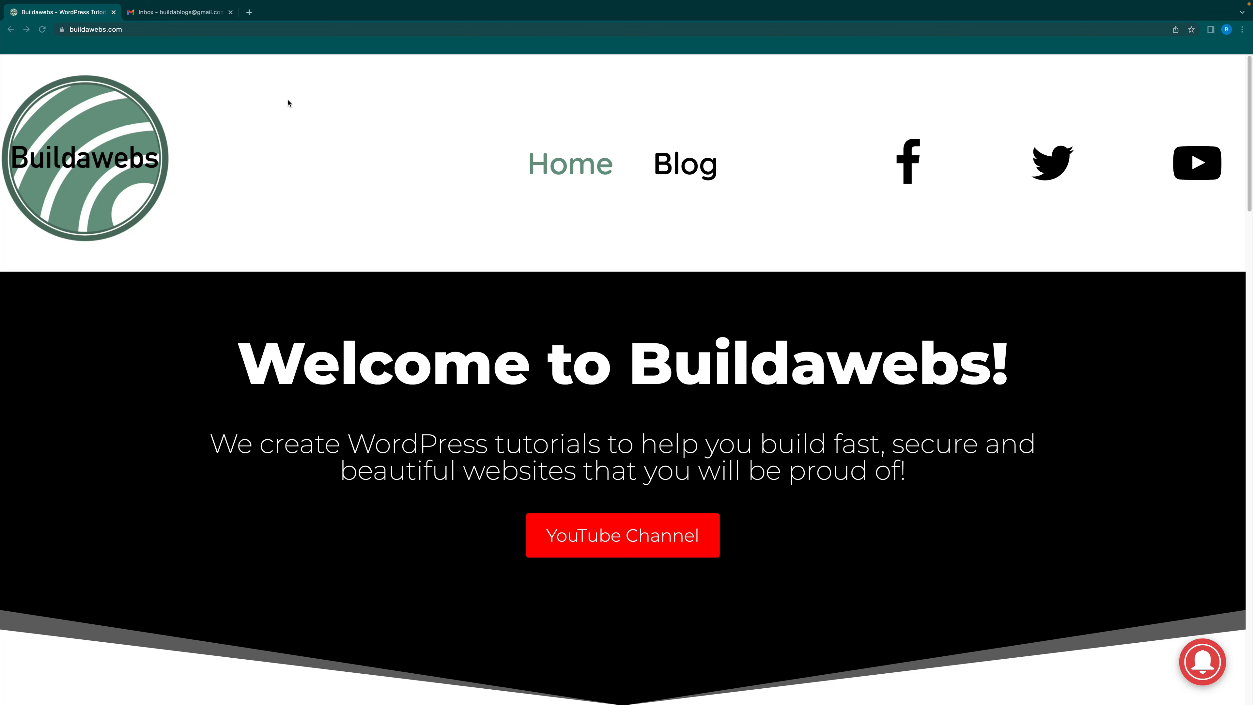
Go to the web address buildawebs.com/cloudways
left_click(148, 30)
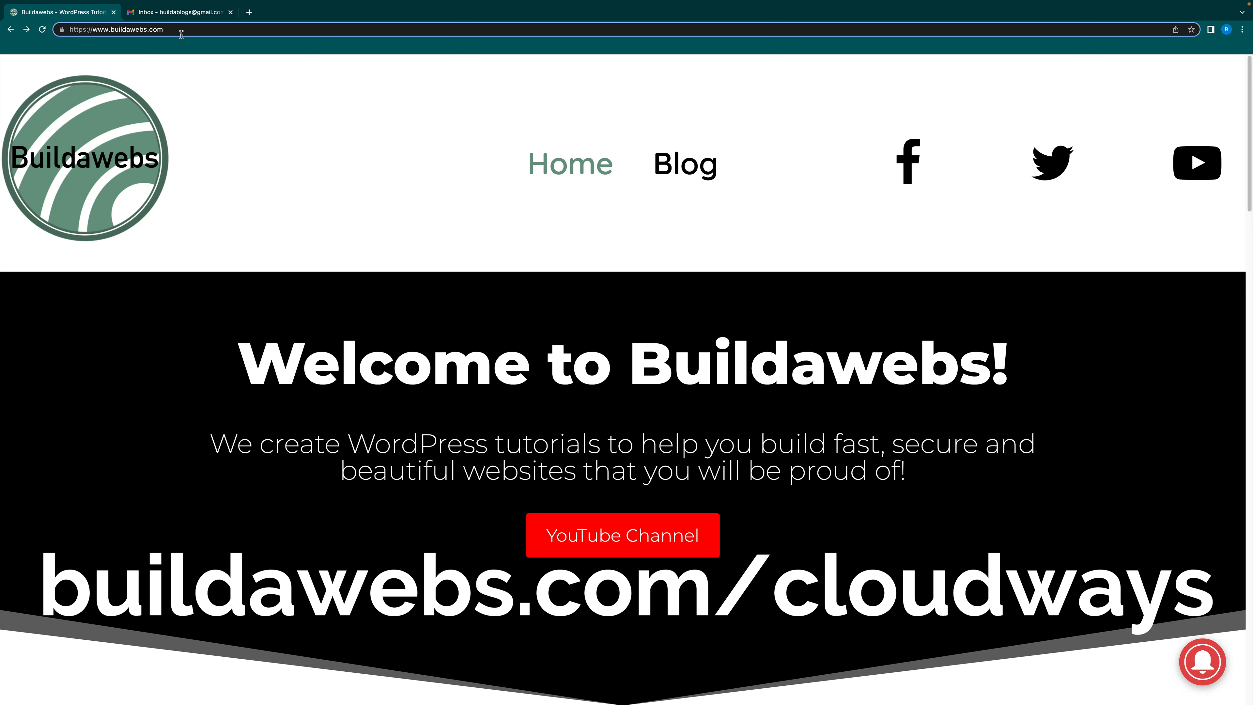
type("/cloudways")
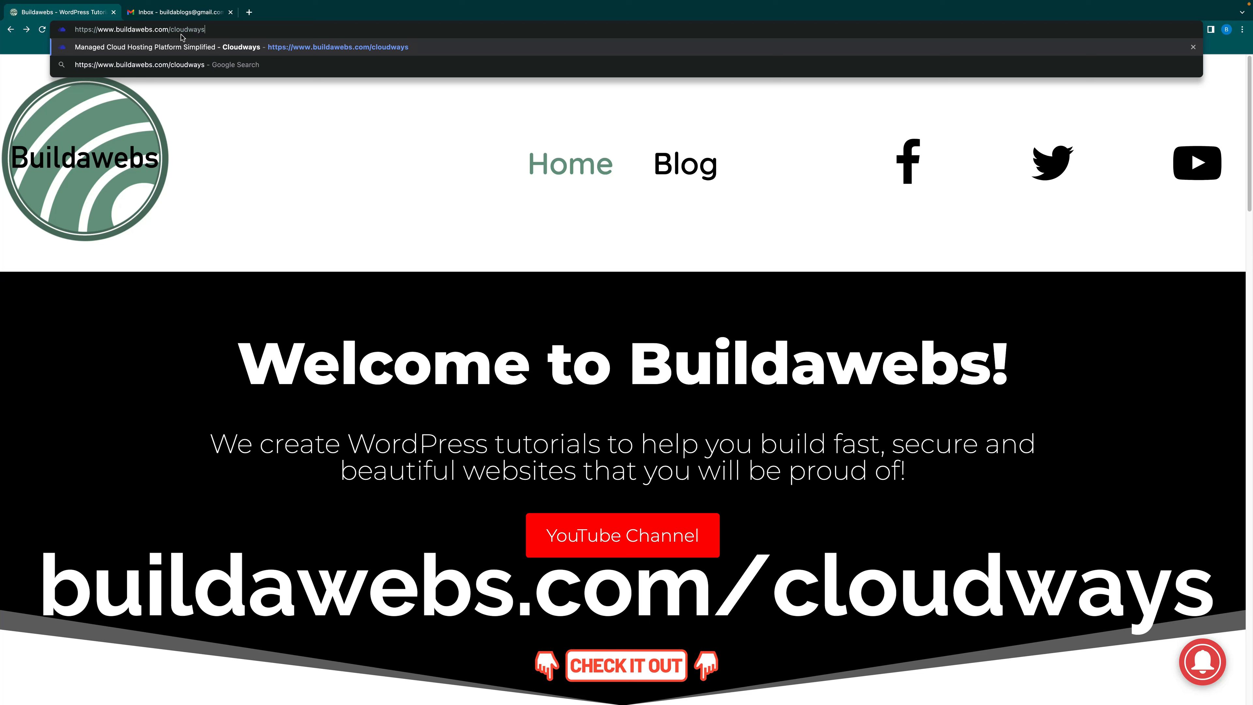
left_click(213, 101)
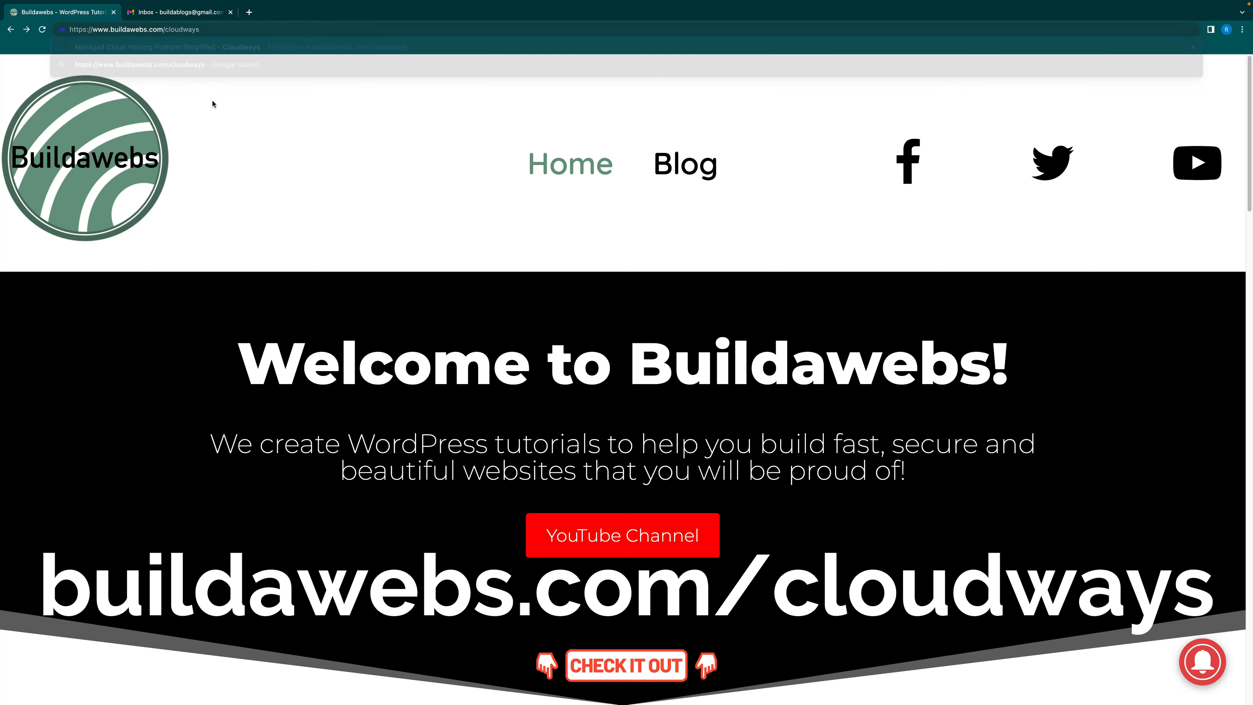
left_click(218, 30)
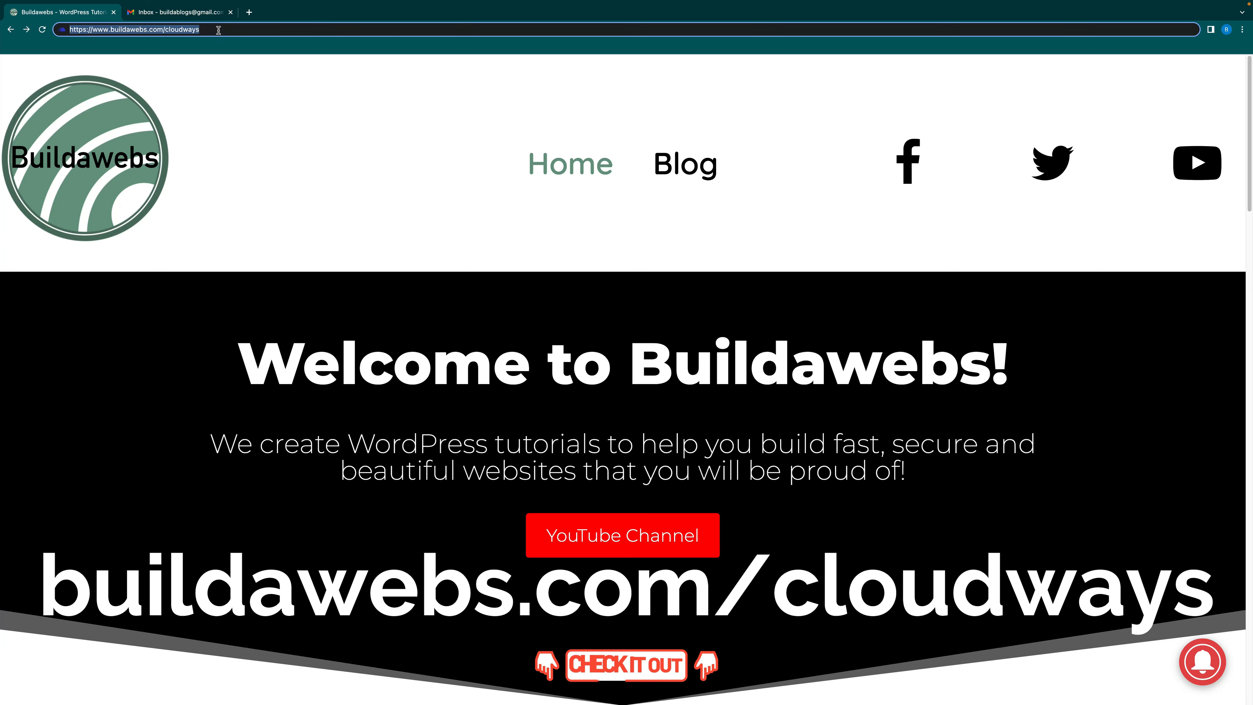
key("Return")
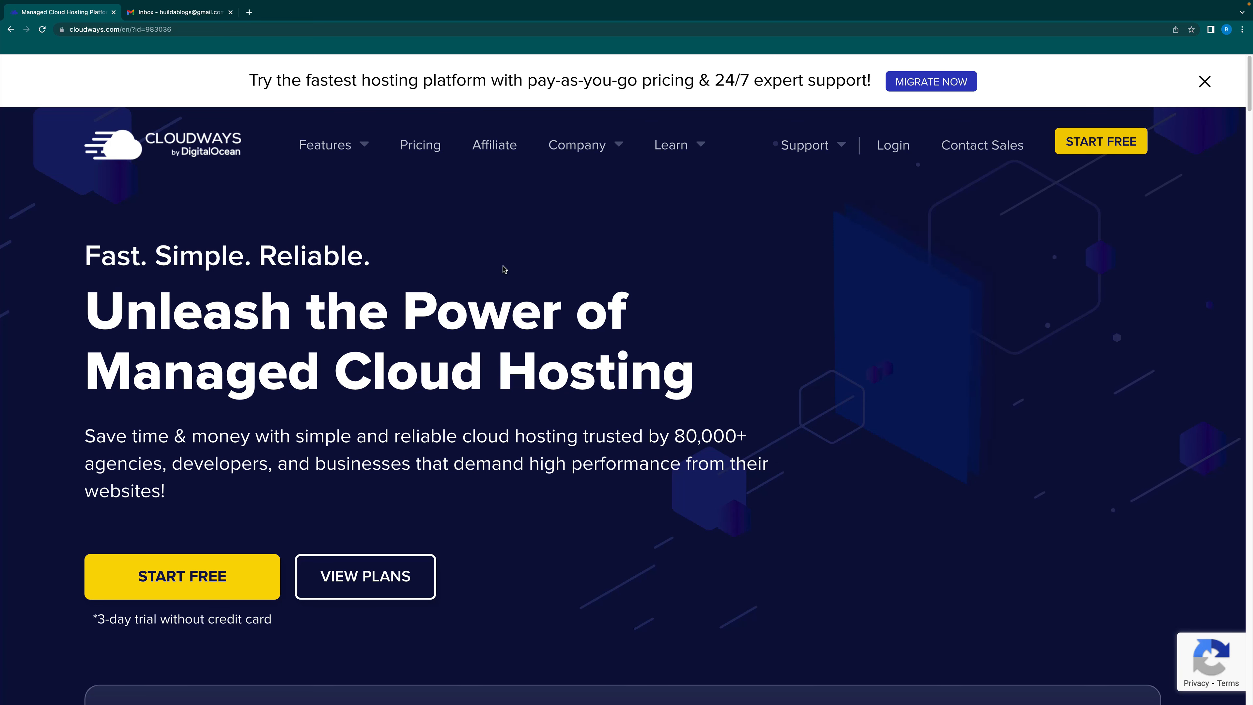
Open the Cloudways hosting plans and examine the feature comparison with infrastructure and traditional hosting providers
left_click(366, 582)
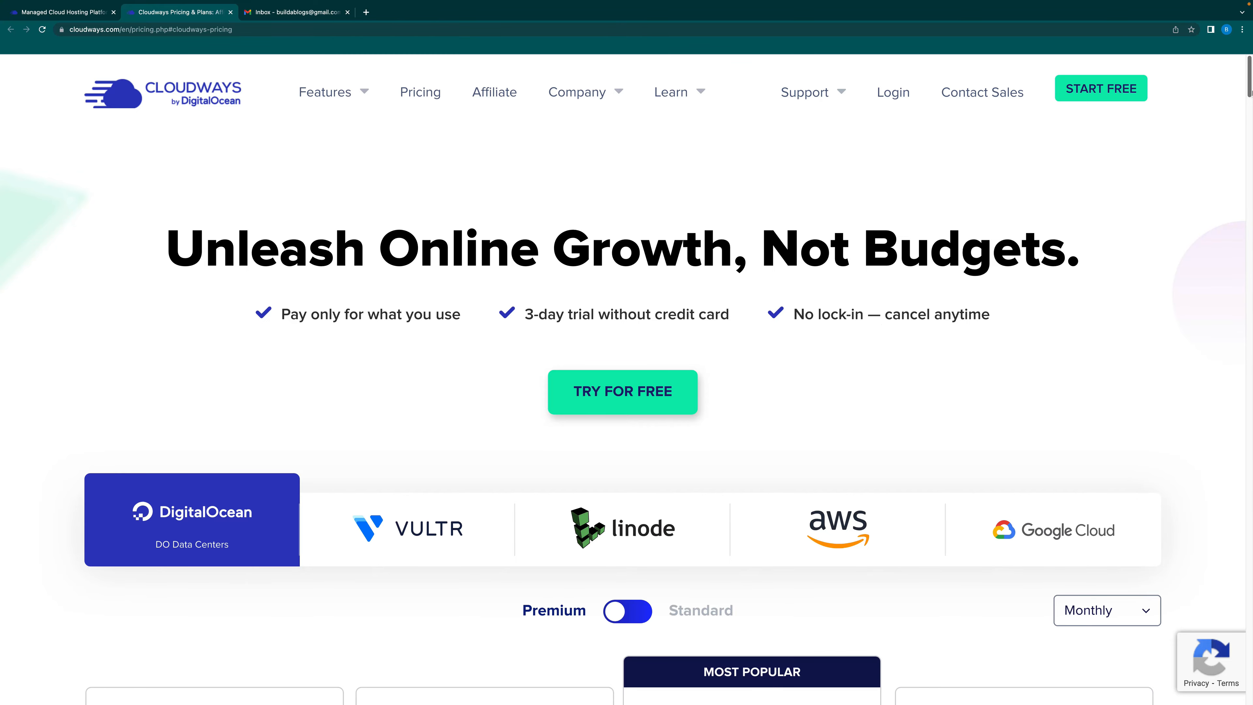
left_click_drag(1249, 89, 1244, 405)
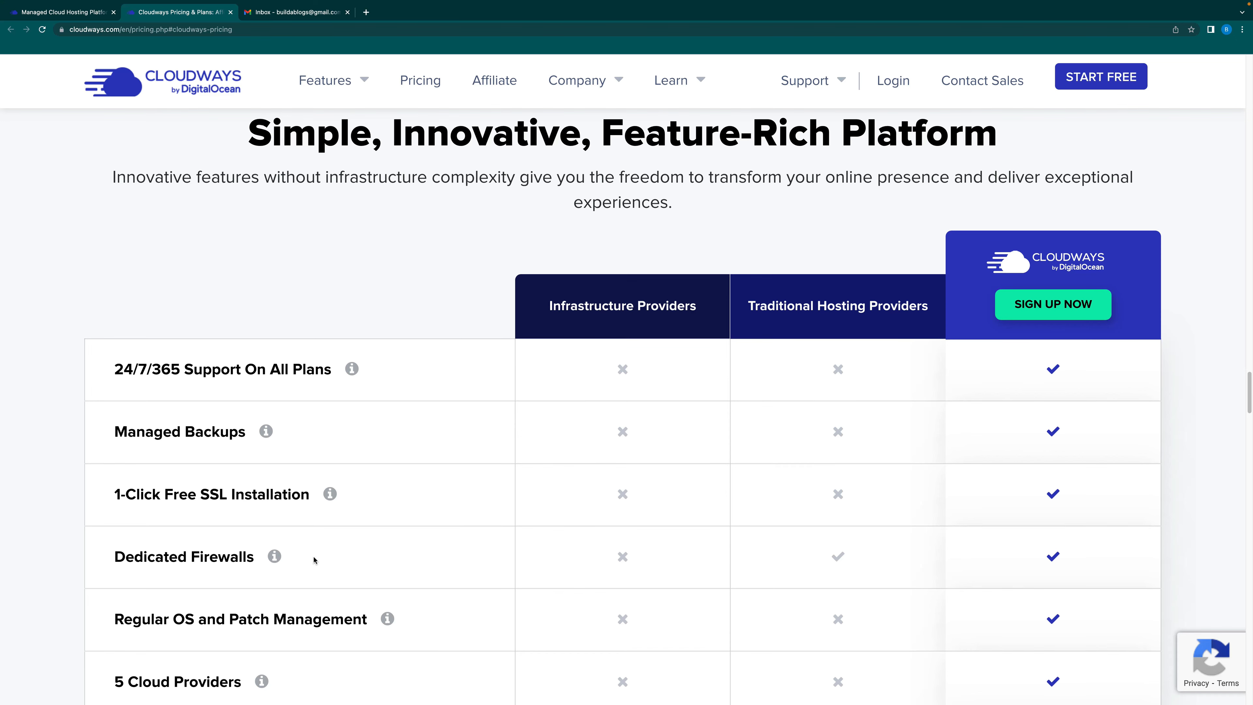
scroll(313, 556, "down", 1)
scroll(322, 572, "down", 2)
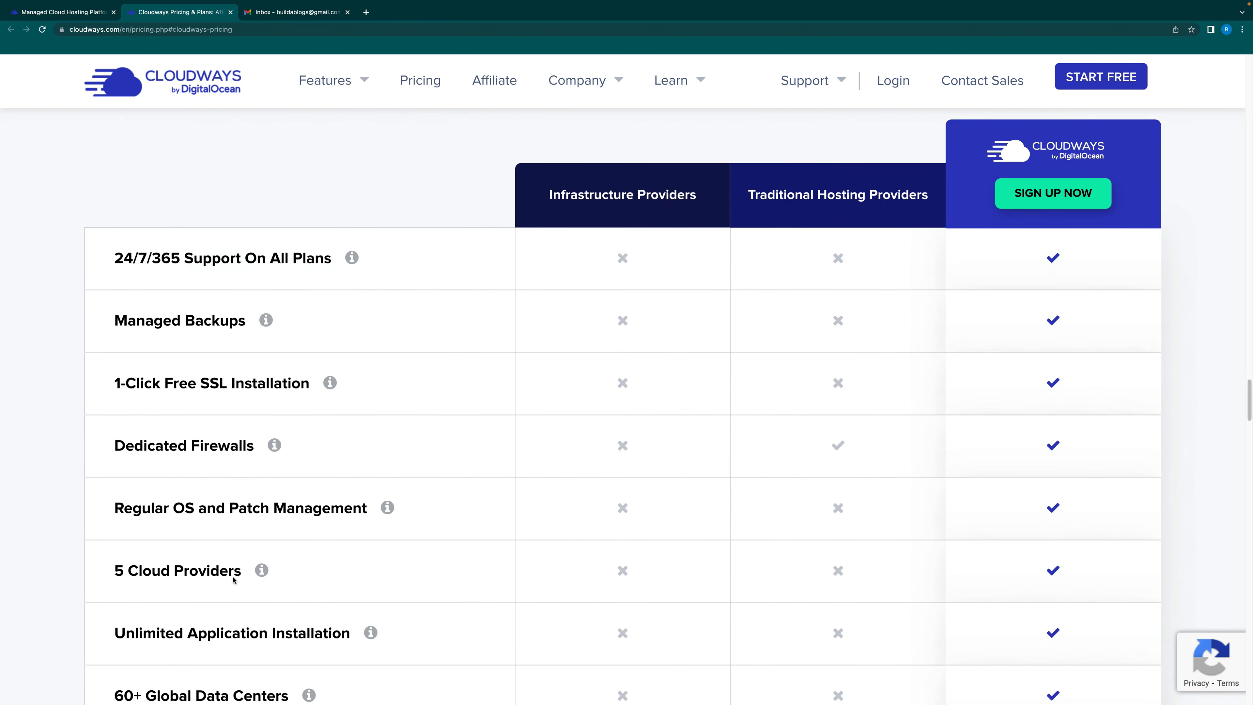
scroll(277, 570, "down", 1)
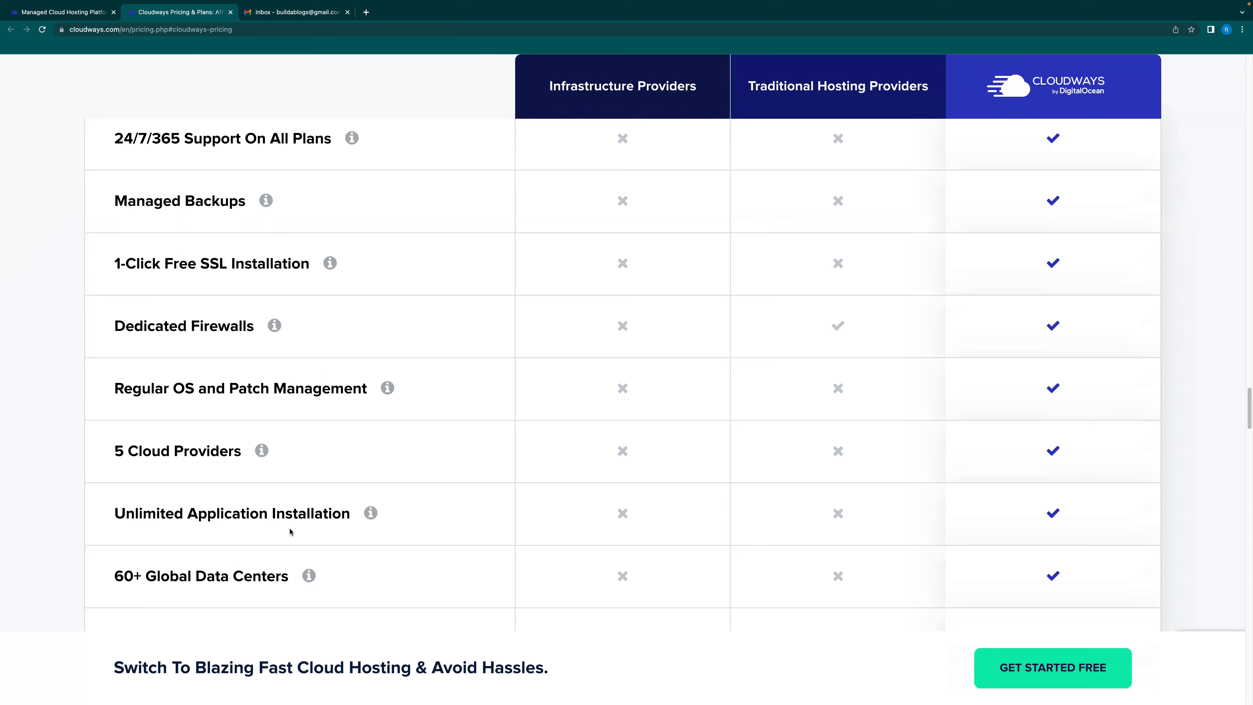
scroll(284, 528, "down", 1)
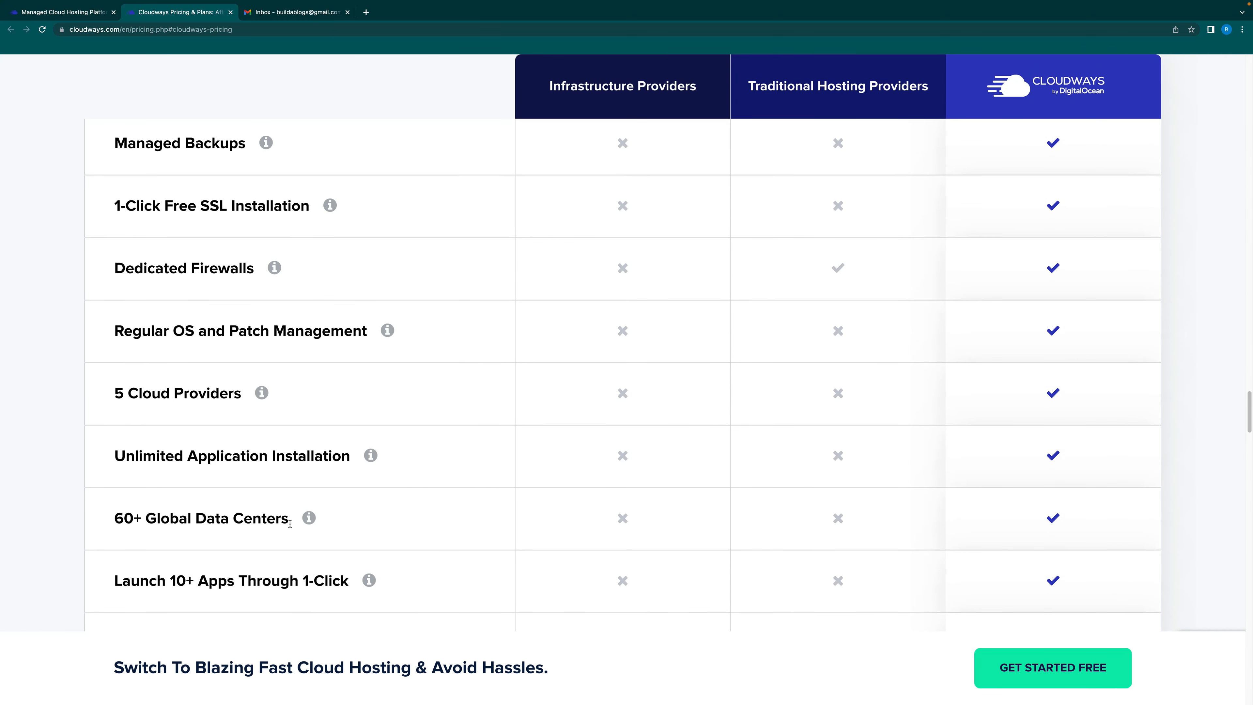
Sign up for the free trial with promo code BUILDAWEBS and the terms accepted, and dismiss the password-saving and welcome prompts
left_click(1056, 674)
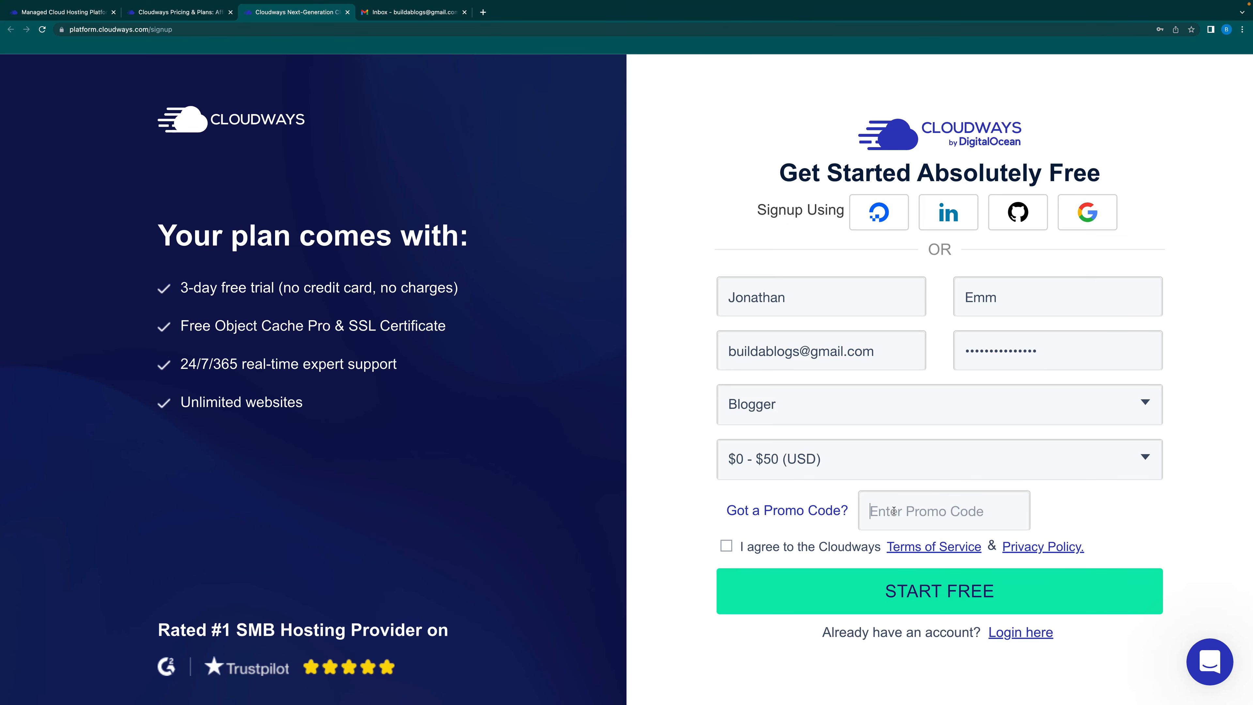
type("BUILDAWEBS")
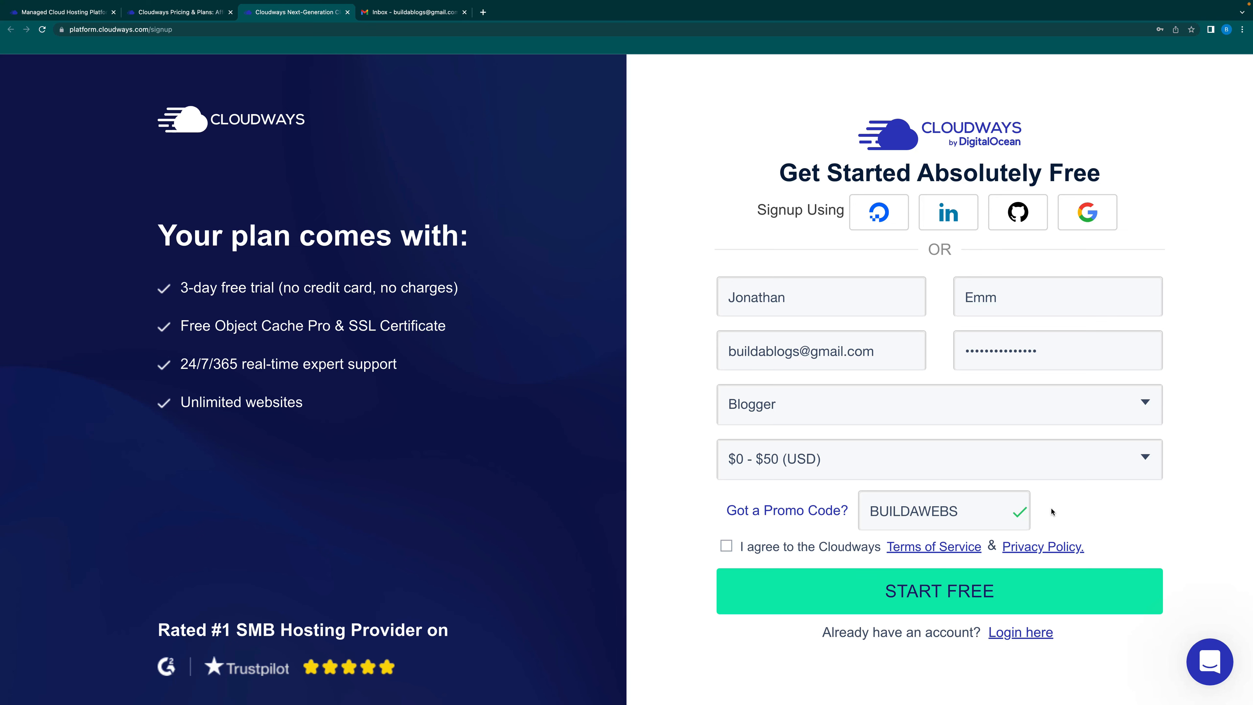
left_click(728, 548)
left_click(926, 593)
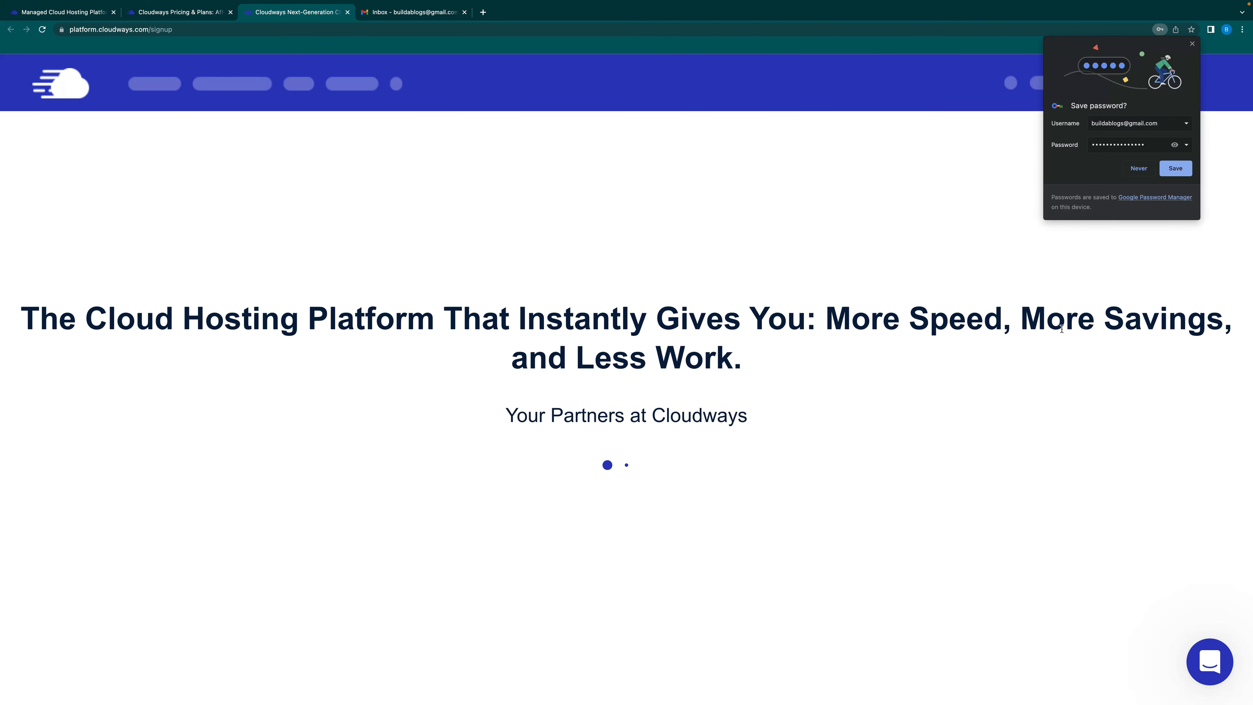
left_click(1141, 169)
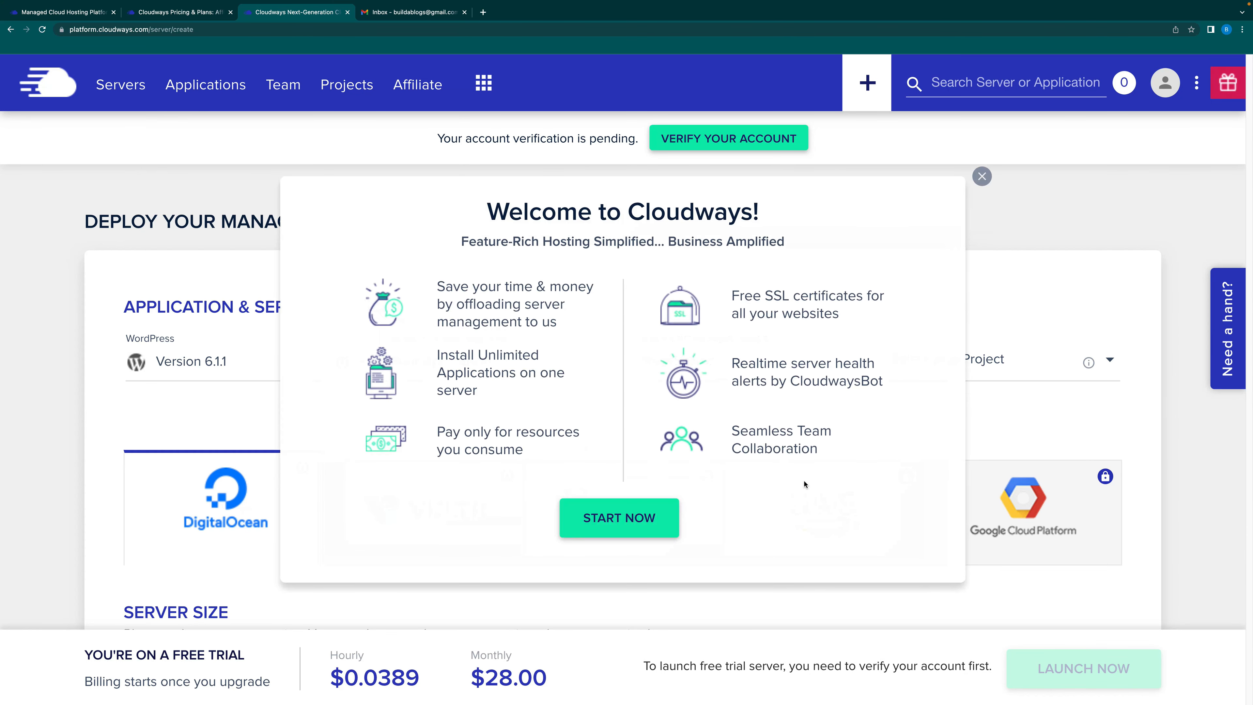
left_click(983, 176)
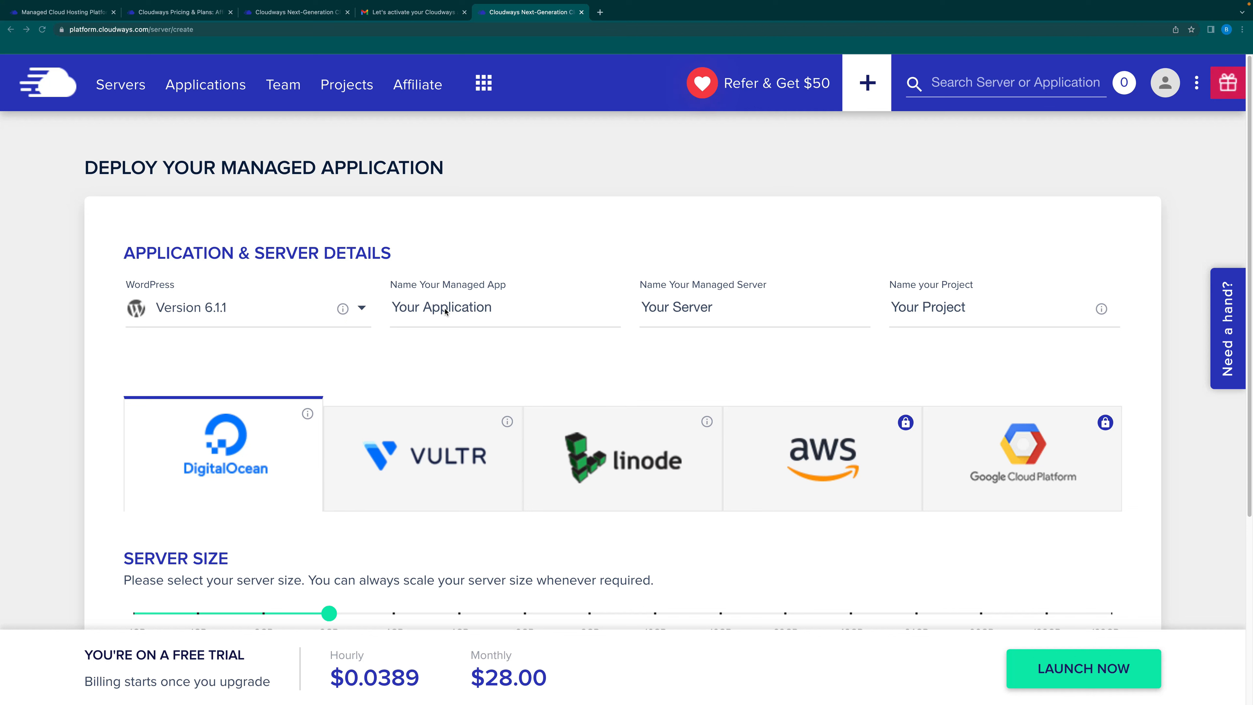
Name the managed WordPress application BLOG WEBSITE
left_click_drag(494, 309, 389, 312)
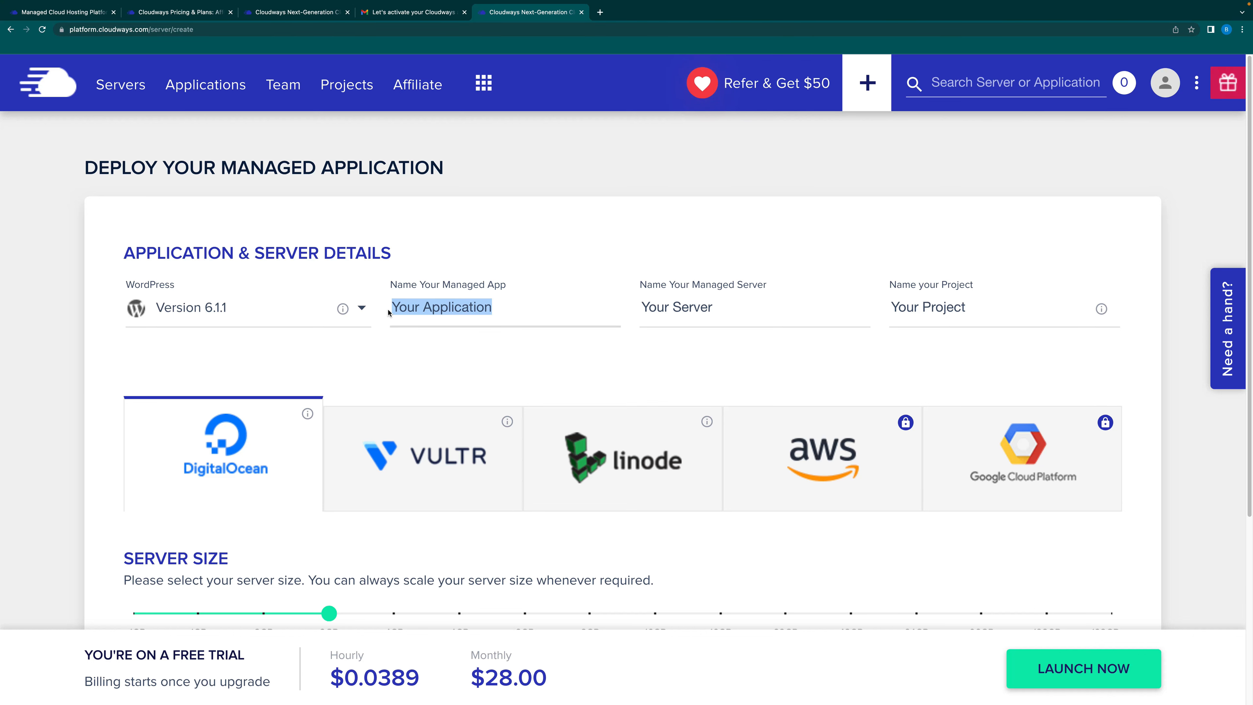
key("BackSpace")
type("B")
key("BackSpace")
type("B")
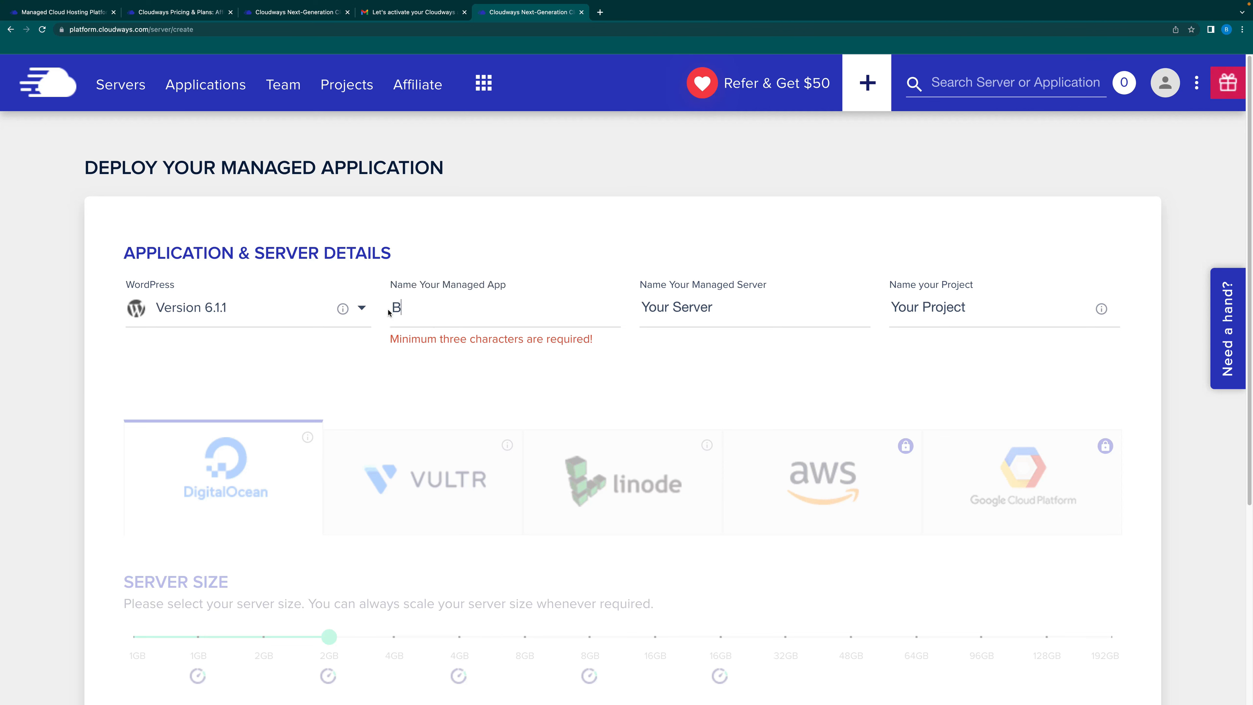
type("LOG WEBSITE")
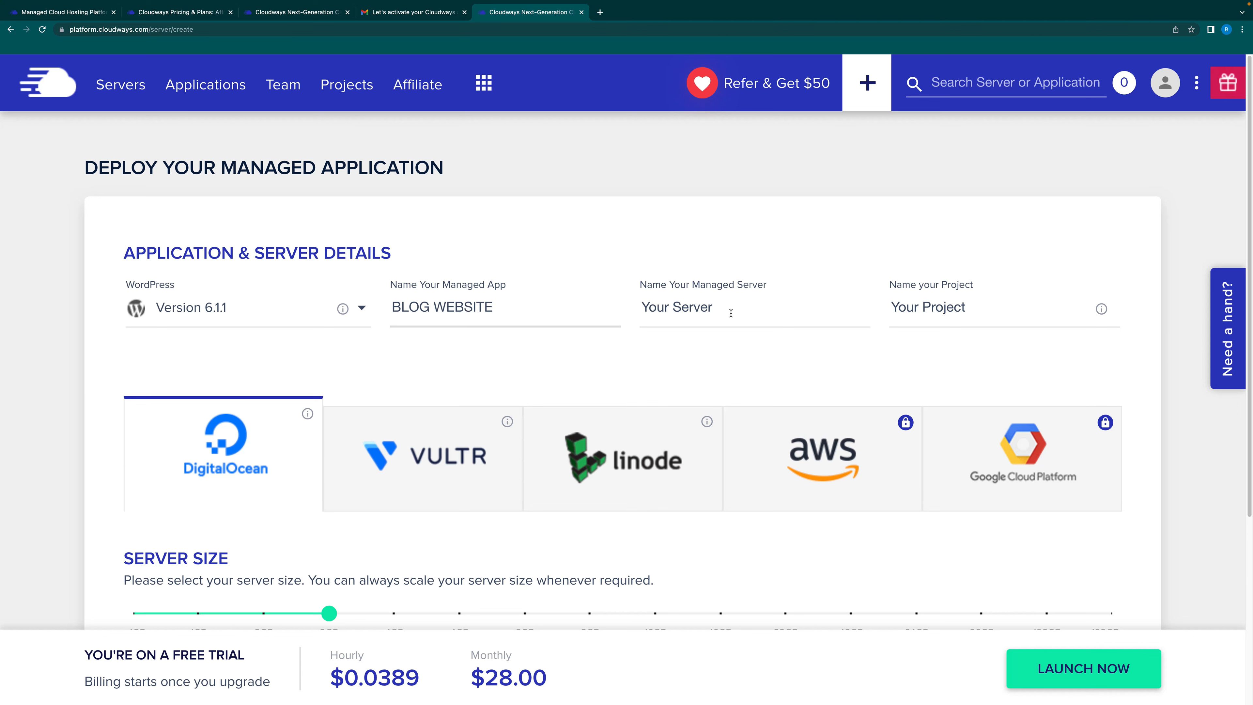
Name the managed server BLOG SERVER and the project WEBSITE
left_click_drag(730, 312, 617, 302)
type("BL")
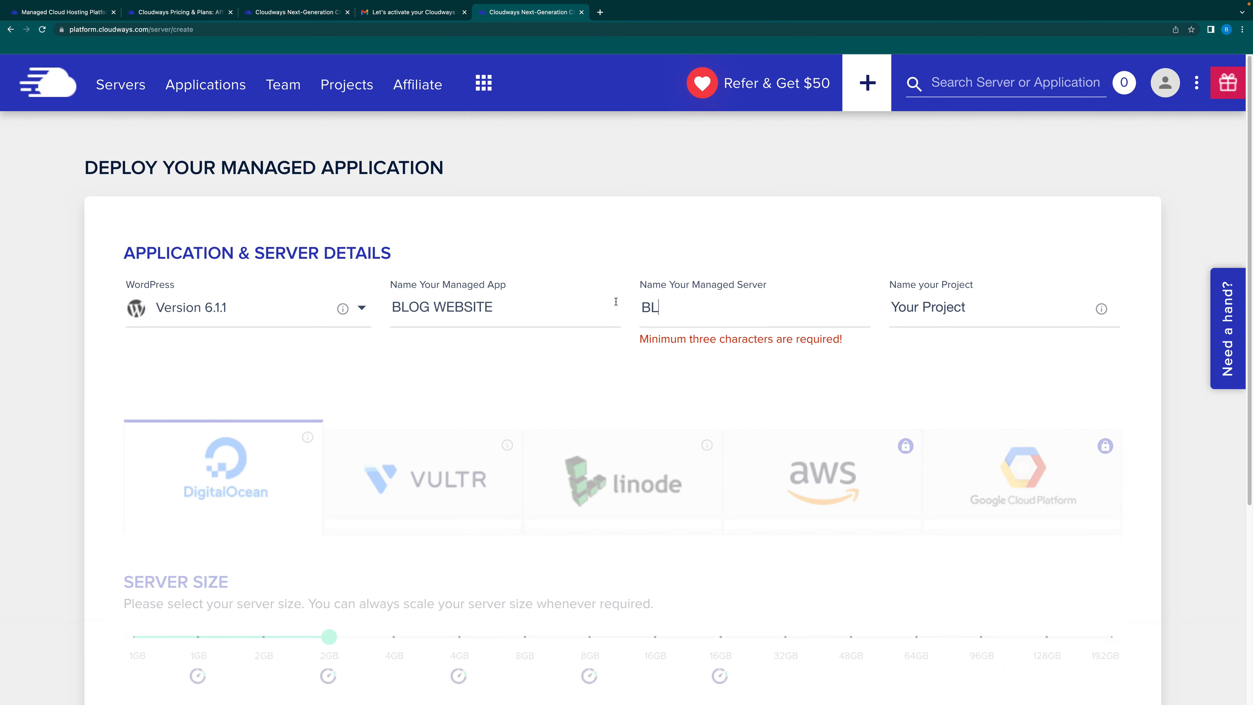
type("OG SERVER")
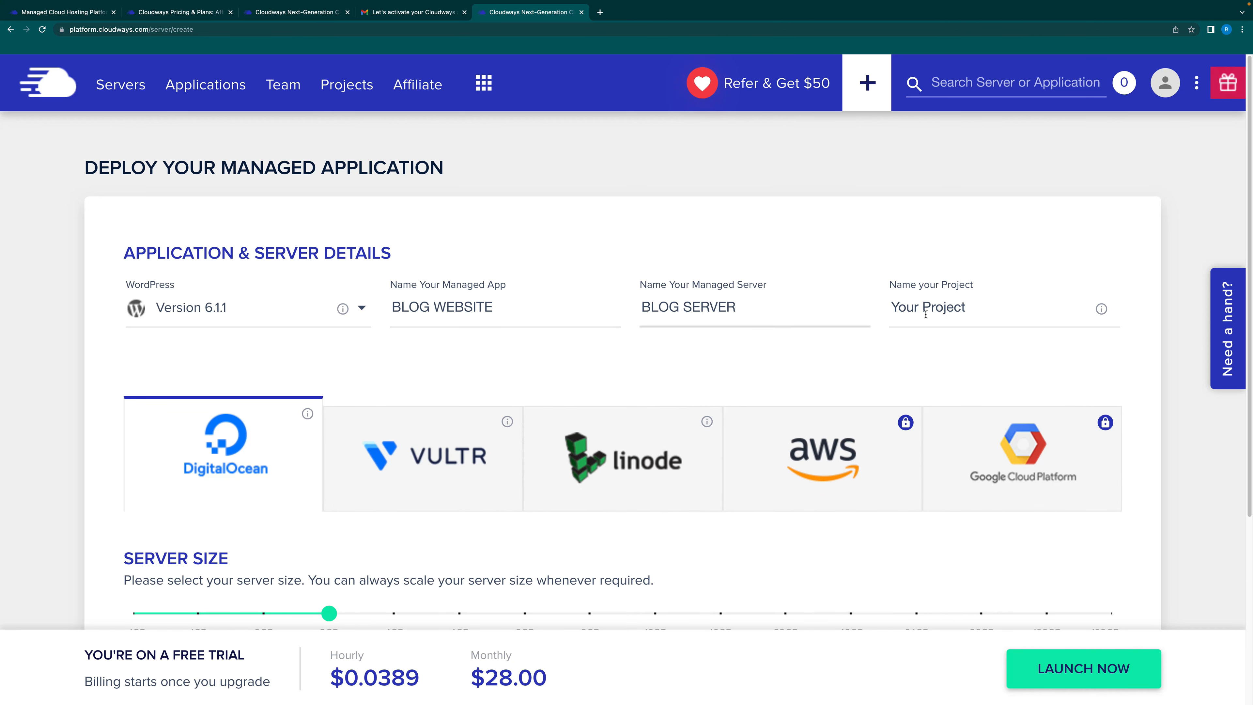
left_click_drag(999, 308, 882, 309)
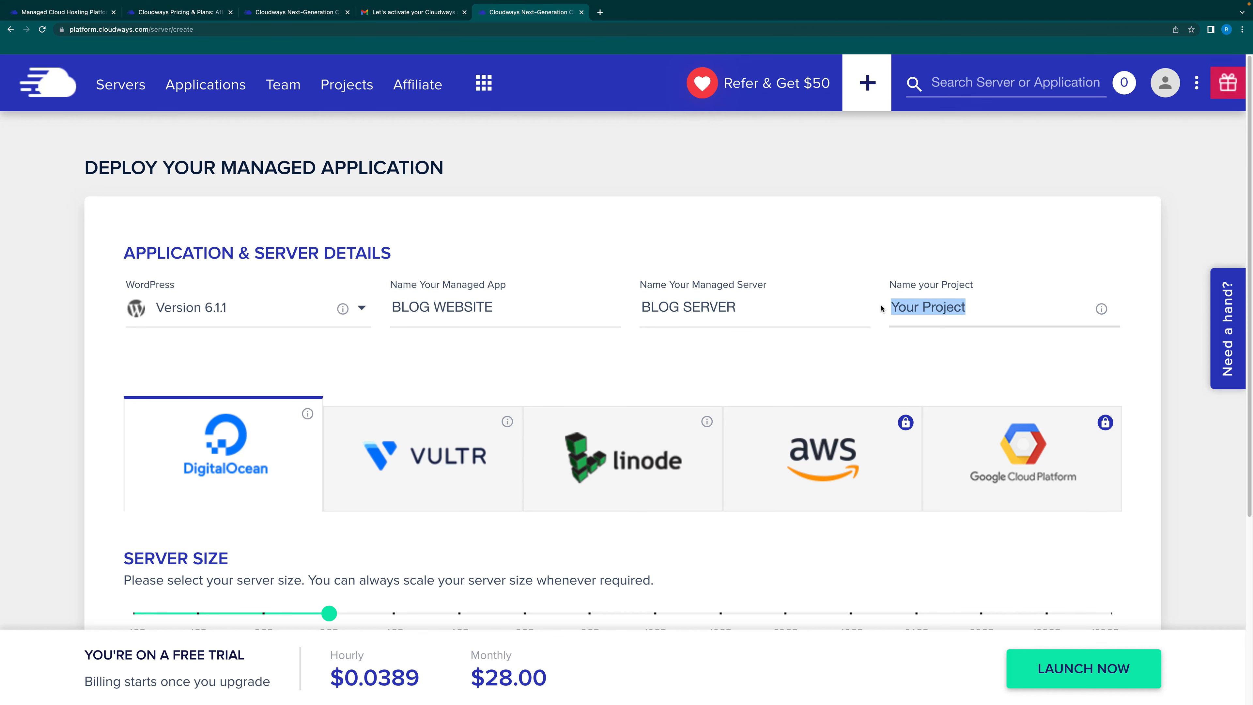
type("WEBSITE")
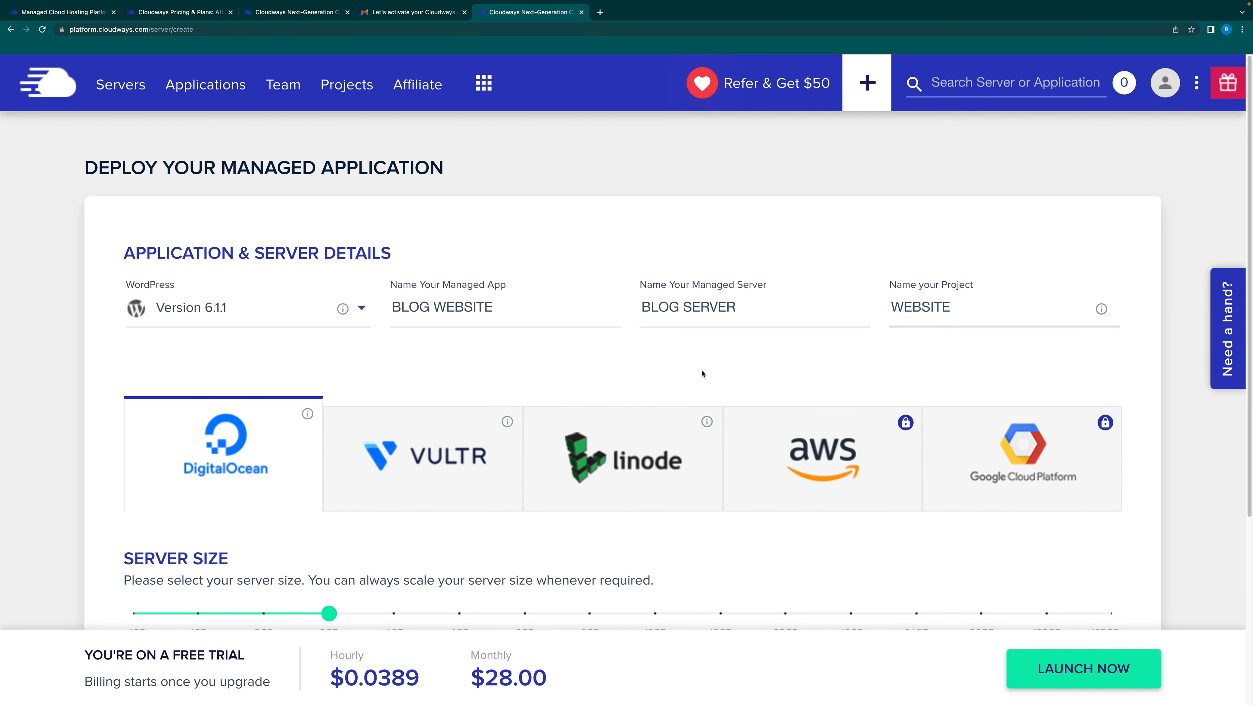
Set the DigitalOcean server size to the lowest 1GB option
scroll(700, 379, "down", 2)
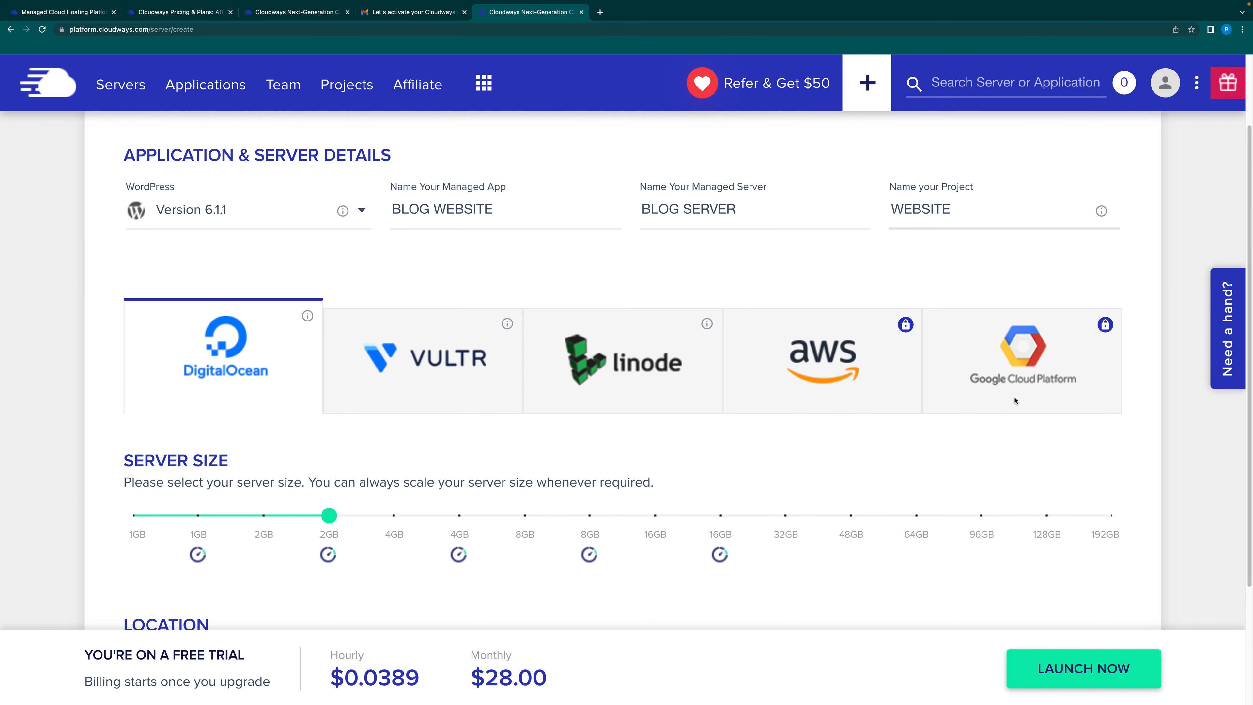
scroll(1017, 399, "down", 1)
left_click_drag(306, 464, 105, 465)
scroll(425, 490, "down", 1)
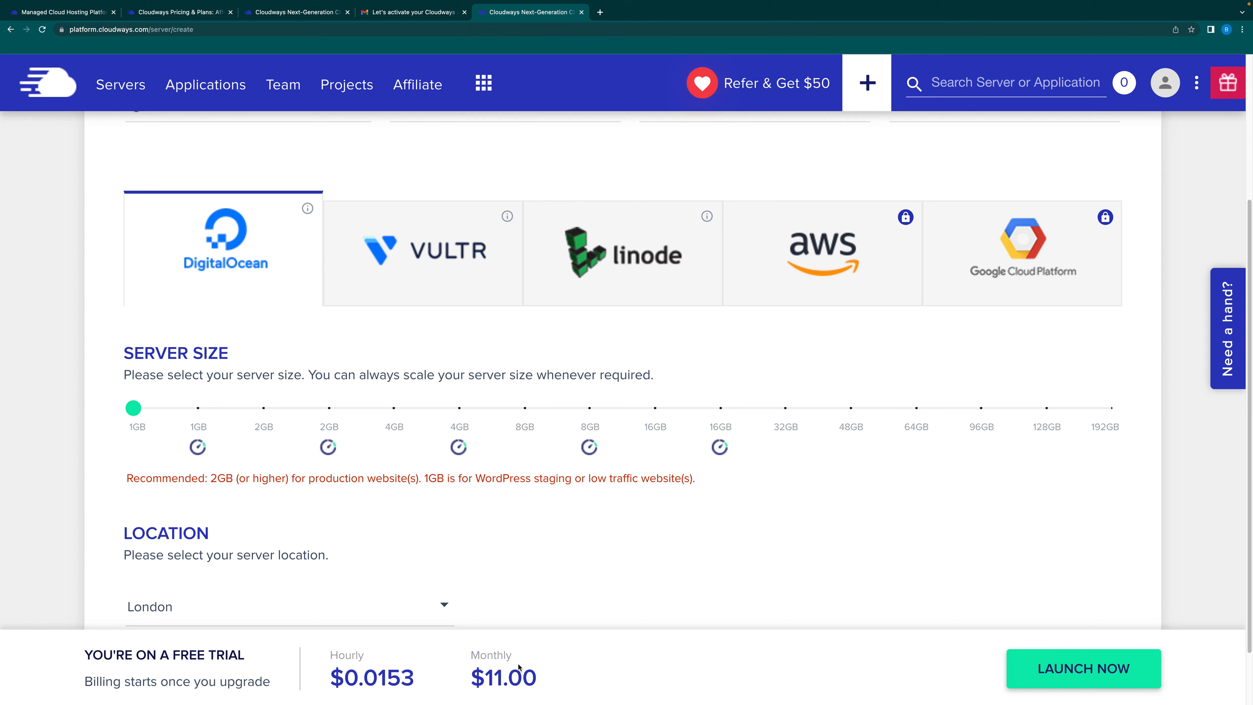
Choose London as the server location
scroll(494, 568, "down", 2)
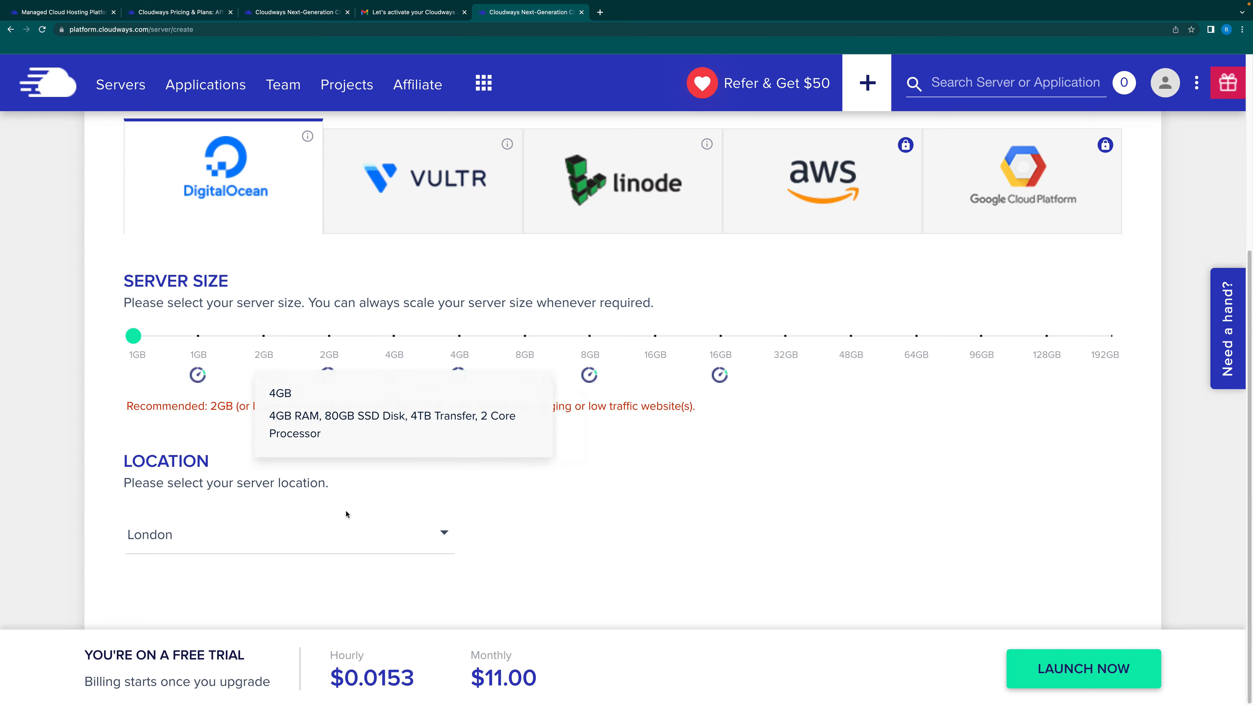
left_click(252, 542)
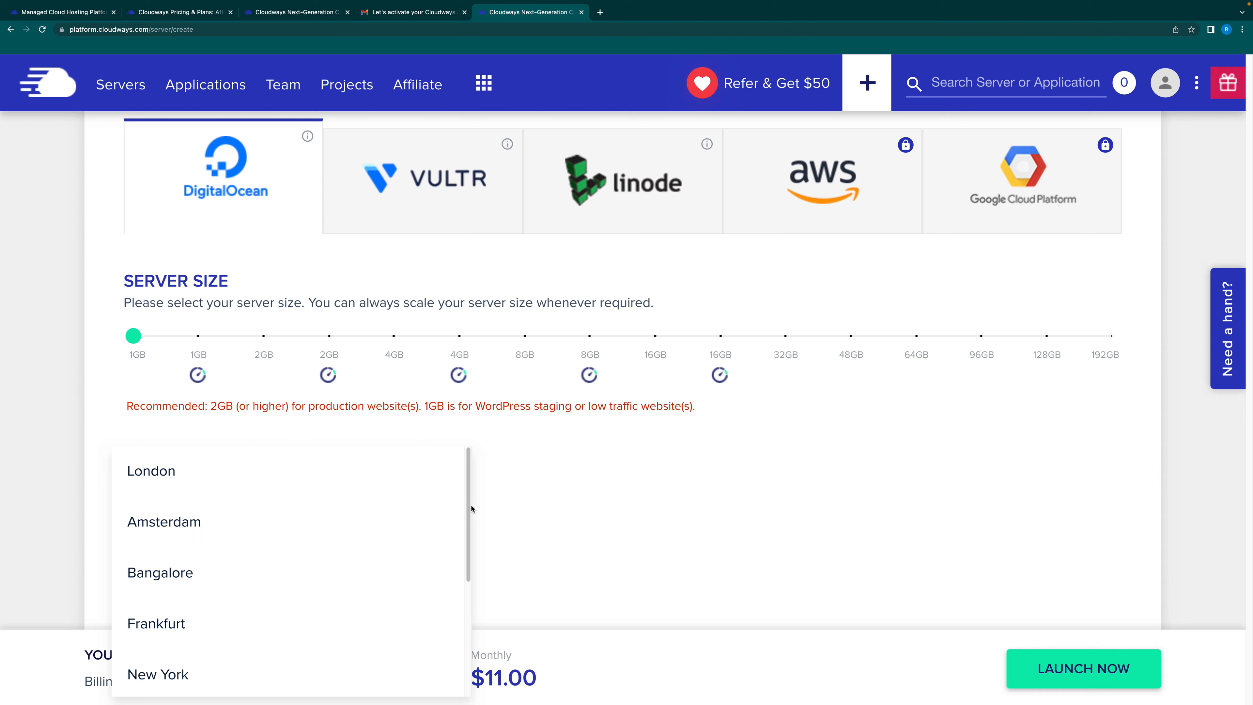
left_click_drag(470, 513, 470, 462)
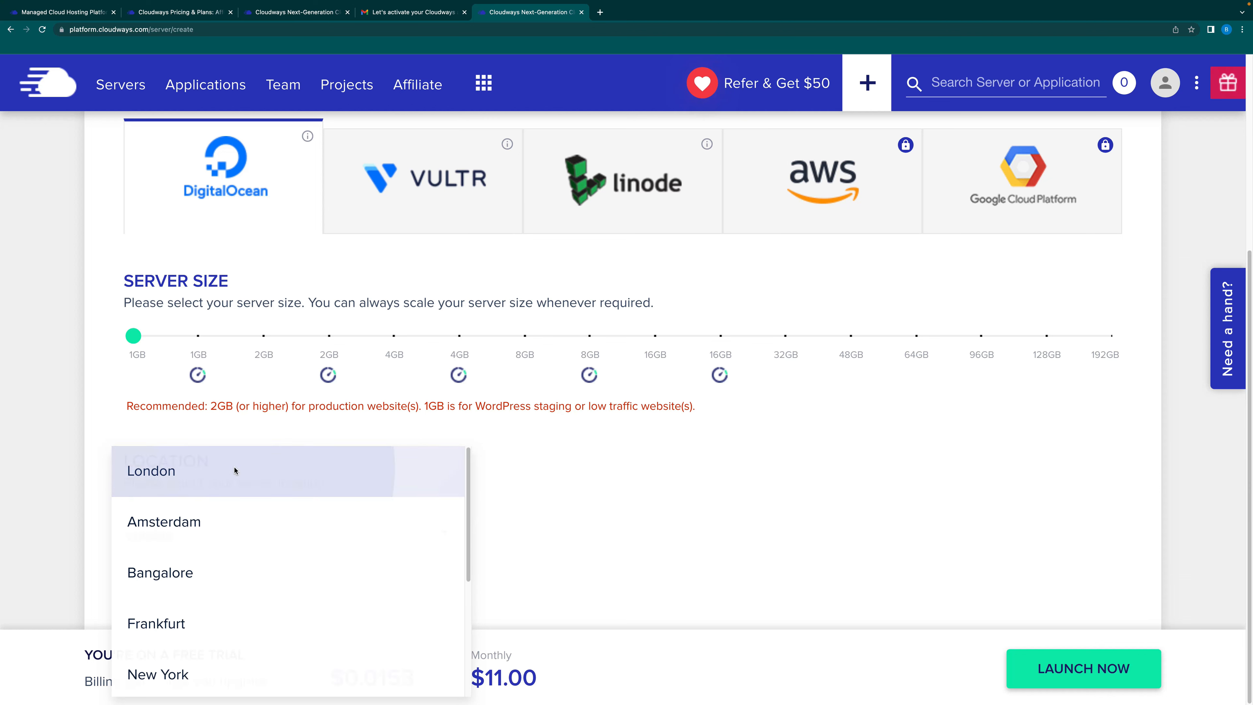
left_click(236, 471)
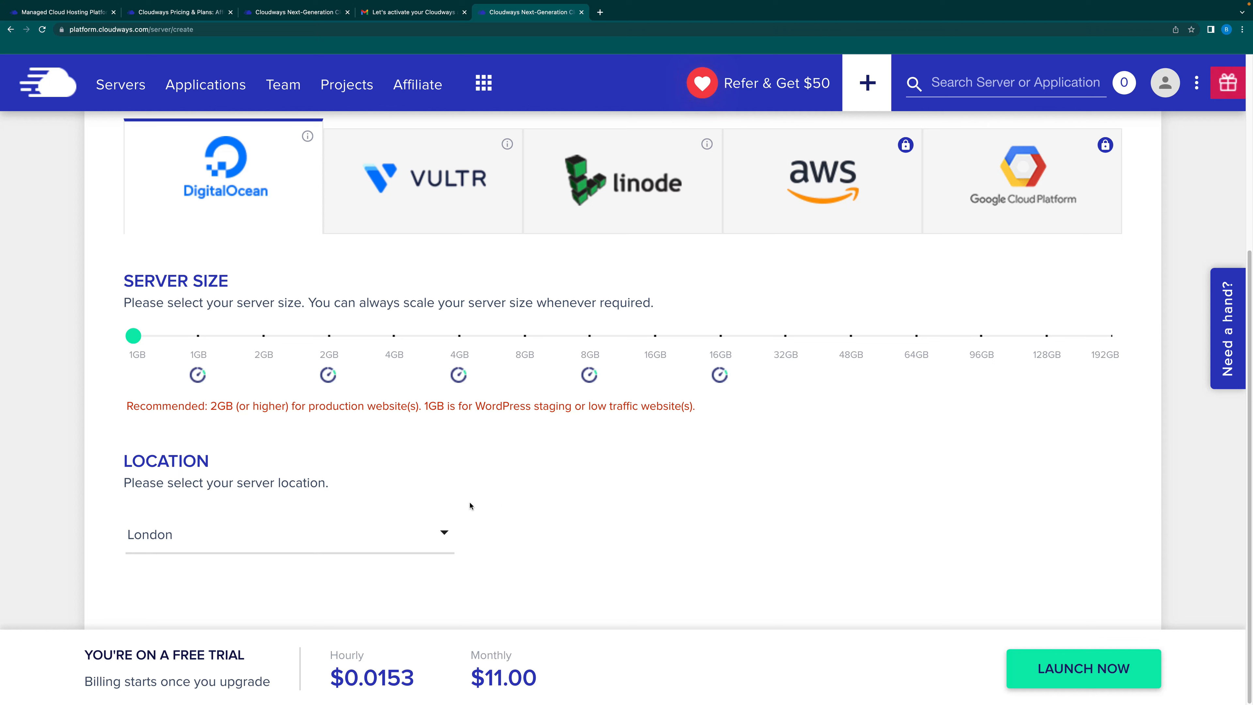
Launch the managed server and dismiss the support tip and the hosting-credits referral pop-up
left_click(1085, 674)
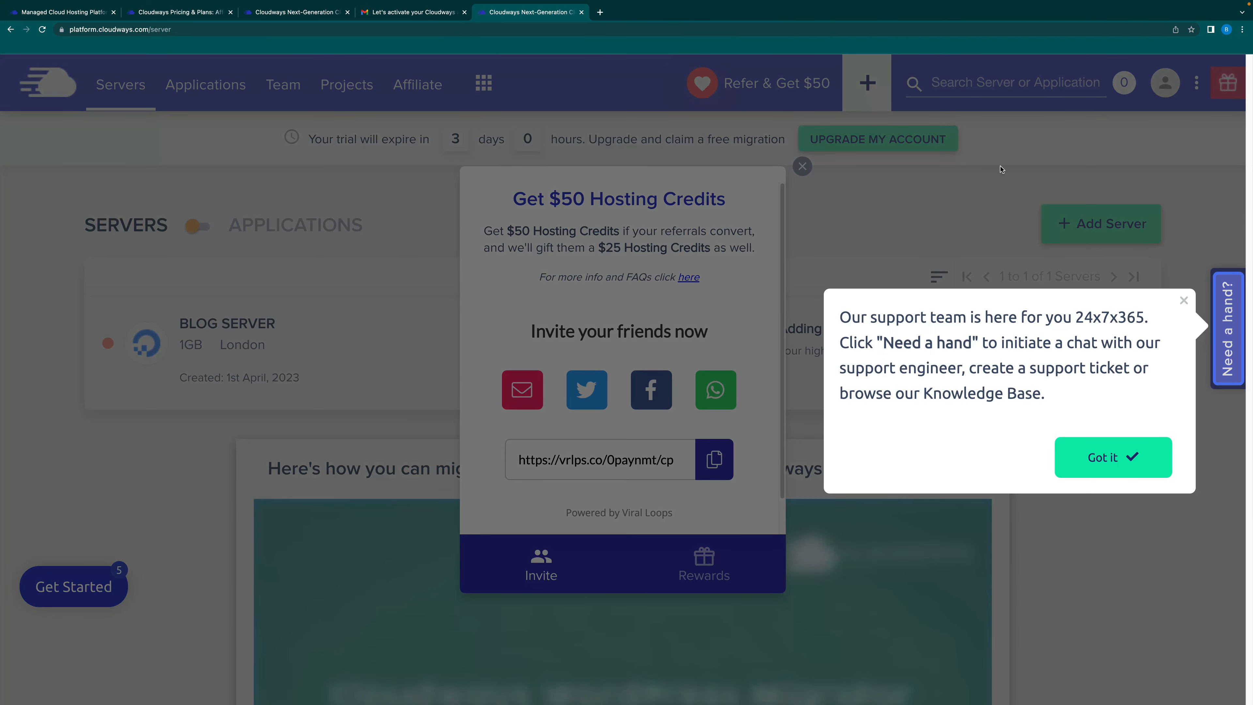
left_click(1183, 302)
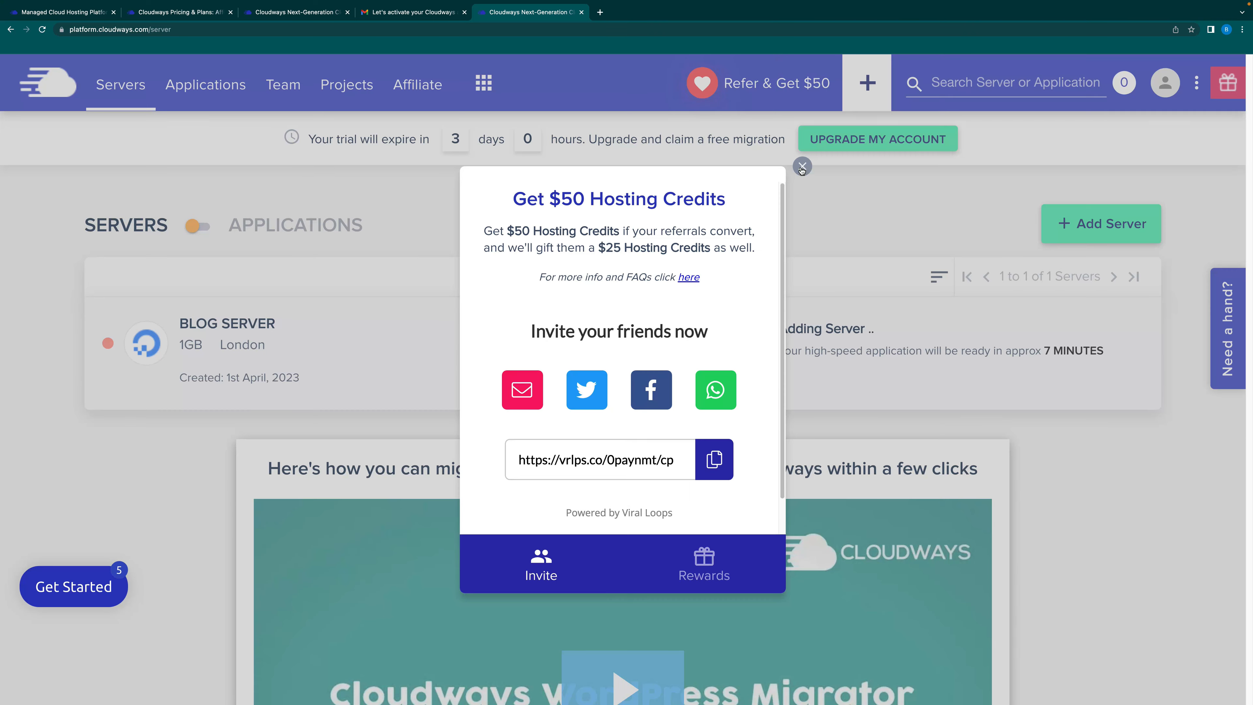
left_click(802, 167)
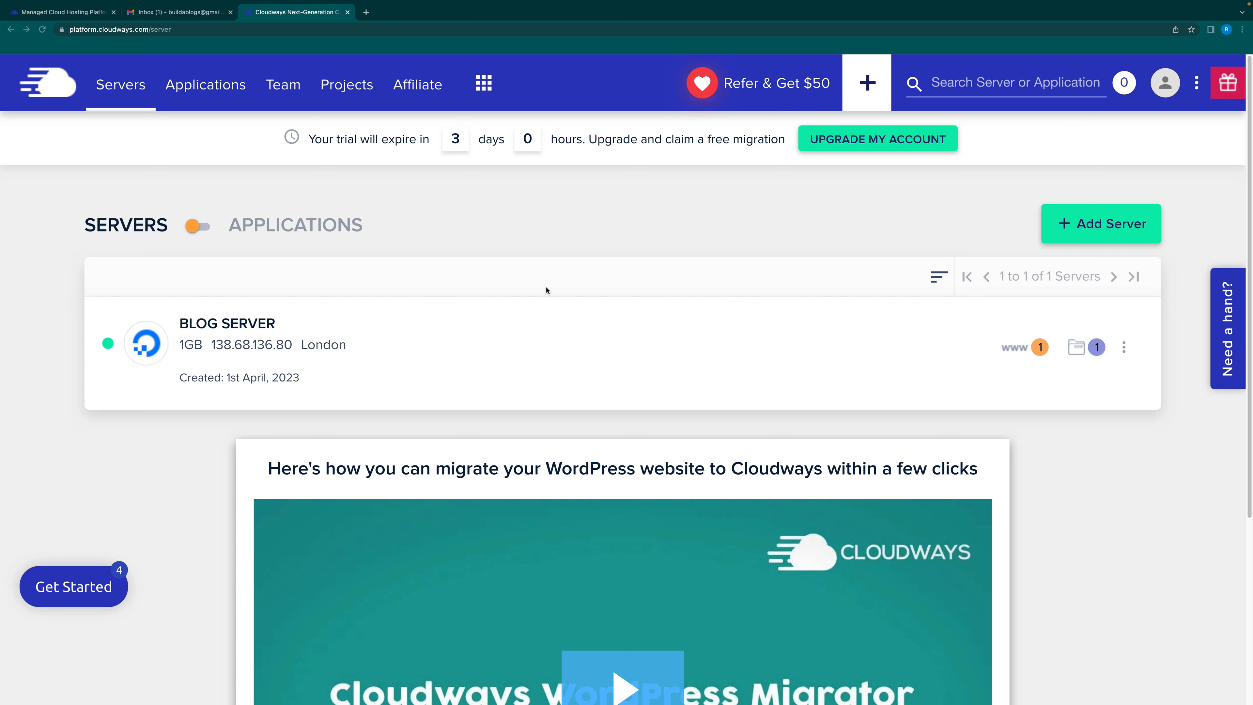
Open the BLOG WEBSITE application's access details and copy its admin username into the WordPress admin login form
left_click(210, 87)
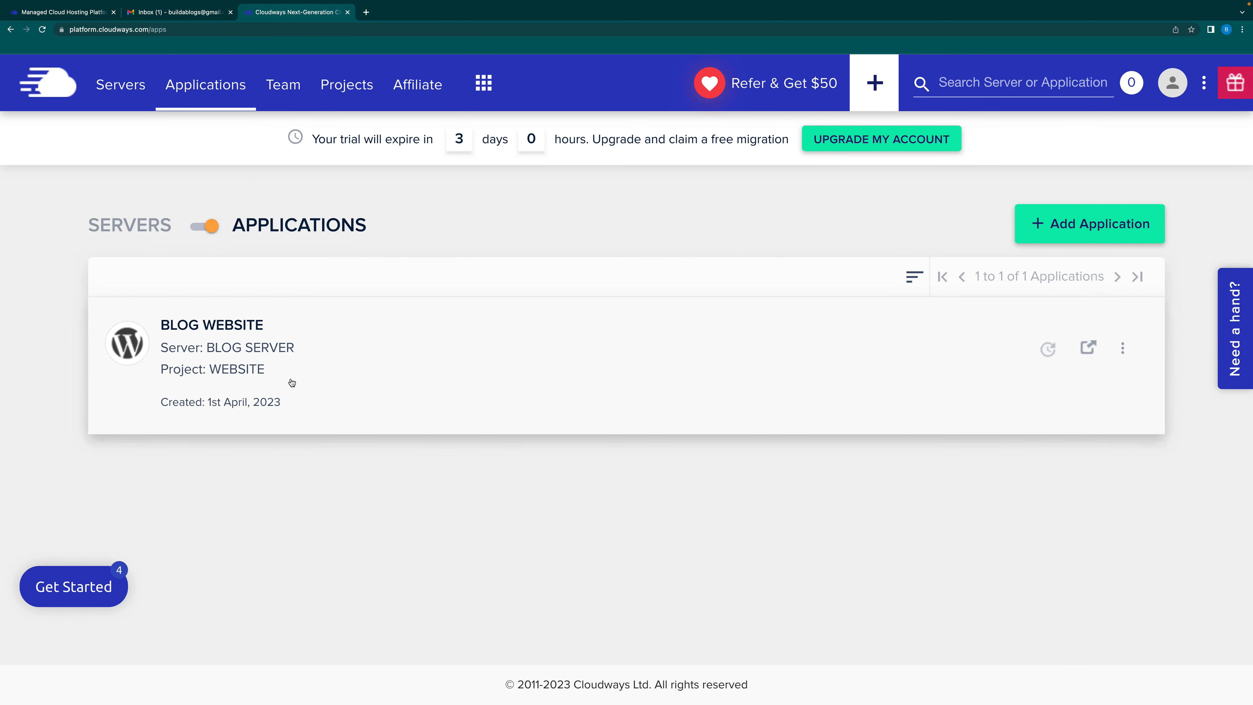
left_click(286, 349)
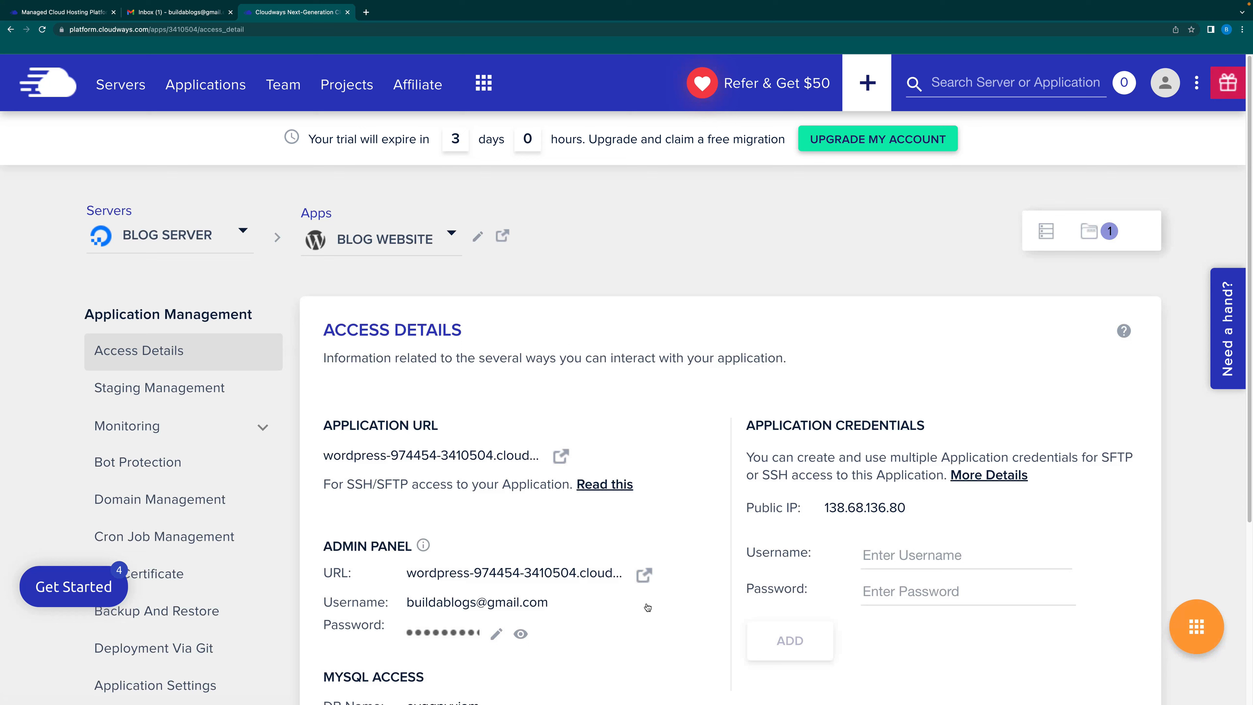
left_click(492, 603)
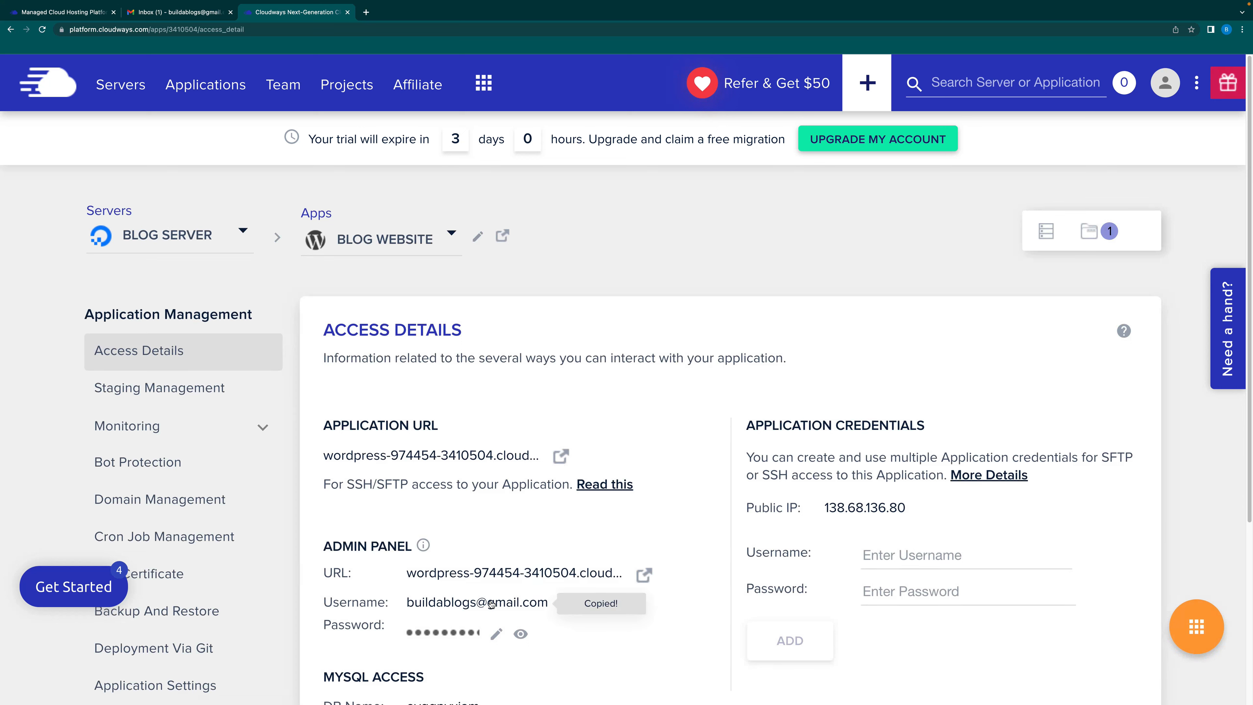
left_click(642, 576)
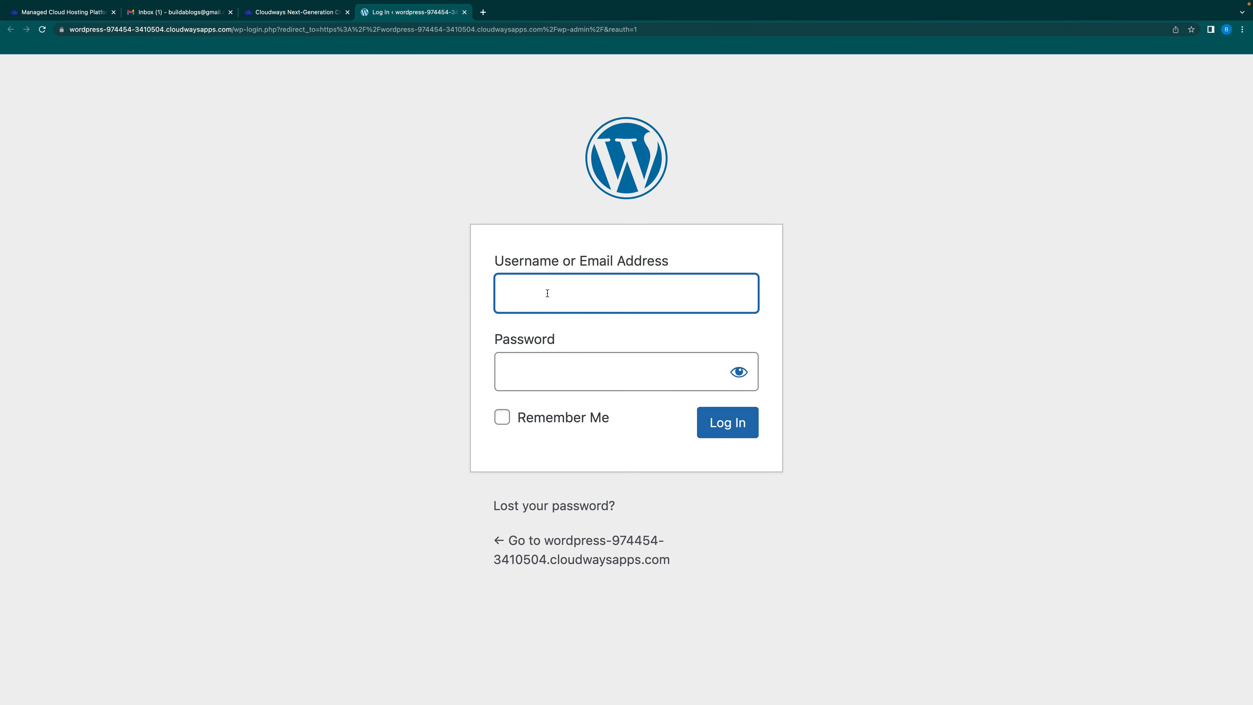
left_click(547, 293)
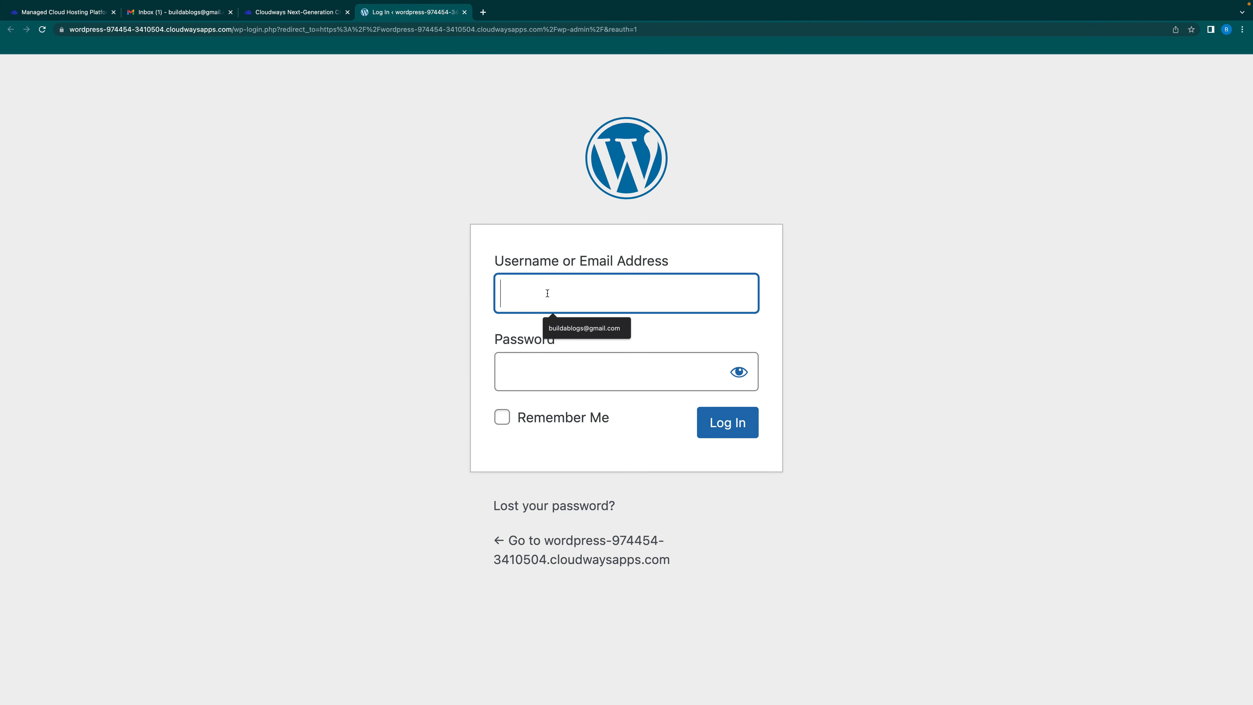
key("ctrl+v")
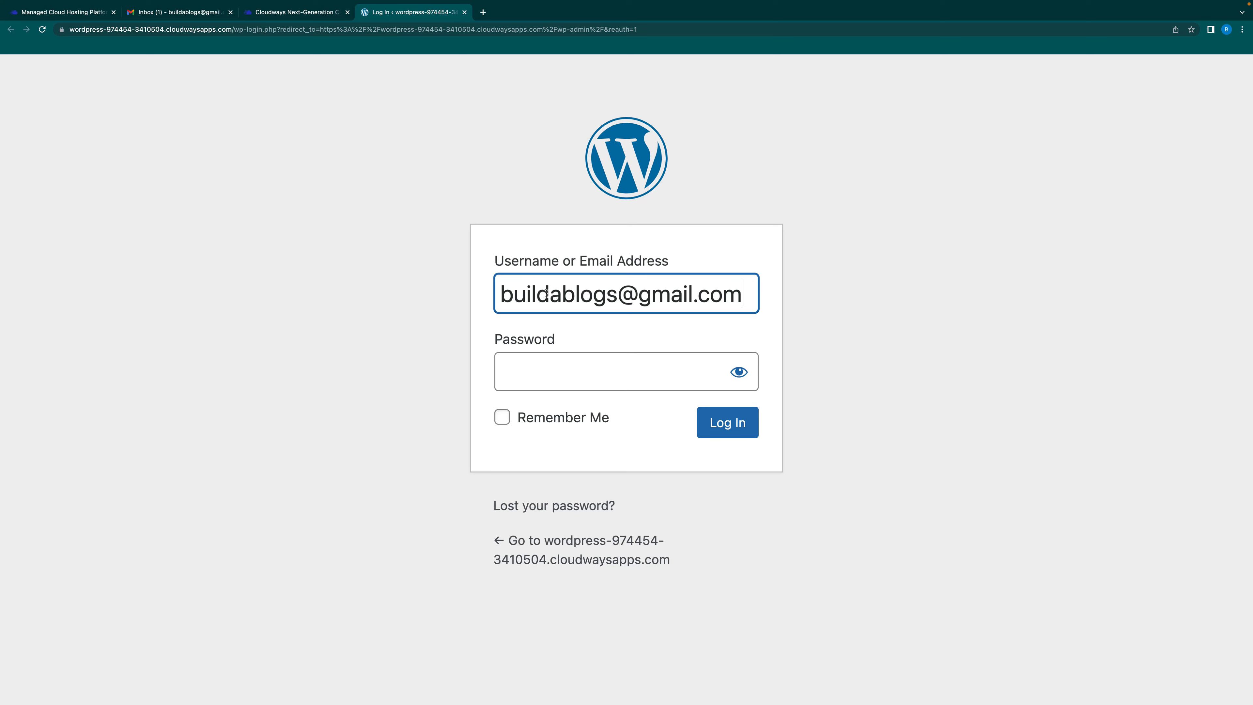
key("Tab")
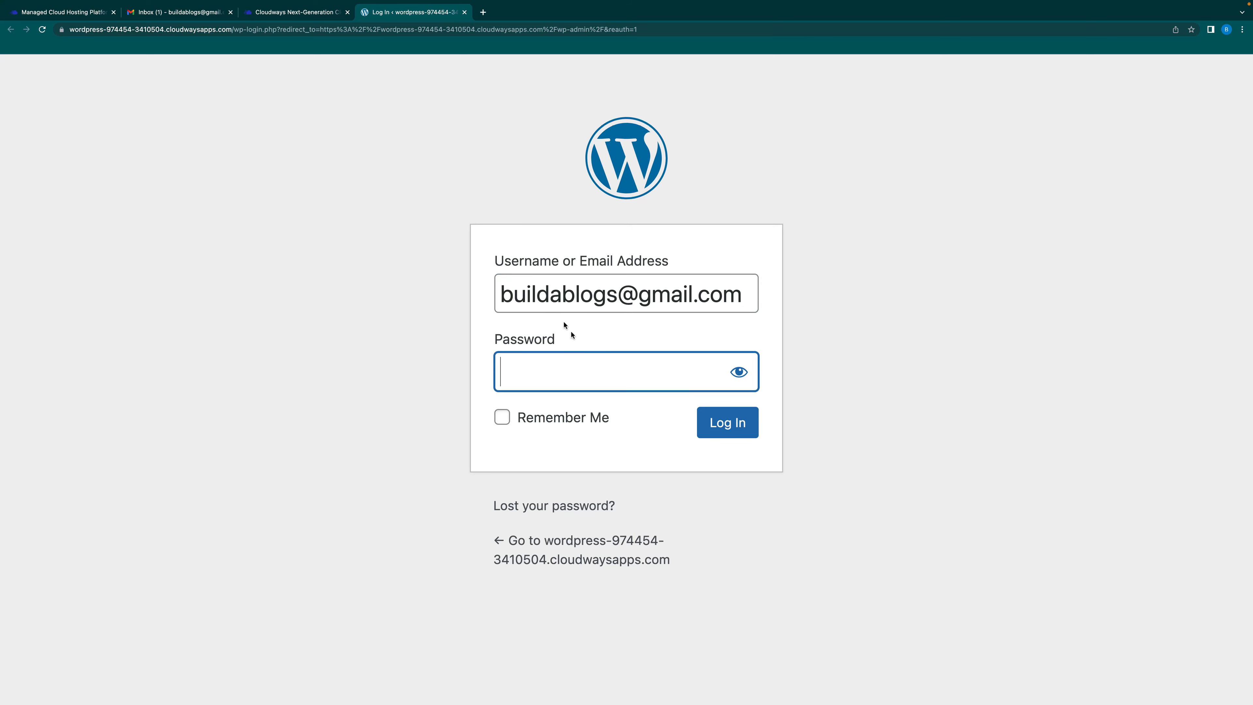
Copy the admin password from the application's access details into the WordPress login form and log in
left_click(290, 13)
left_click(447, 633)
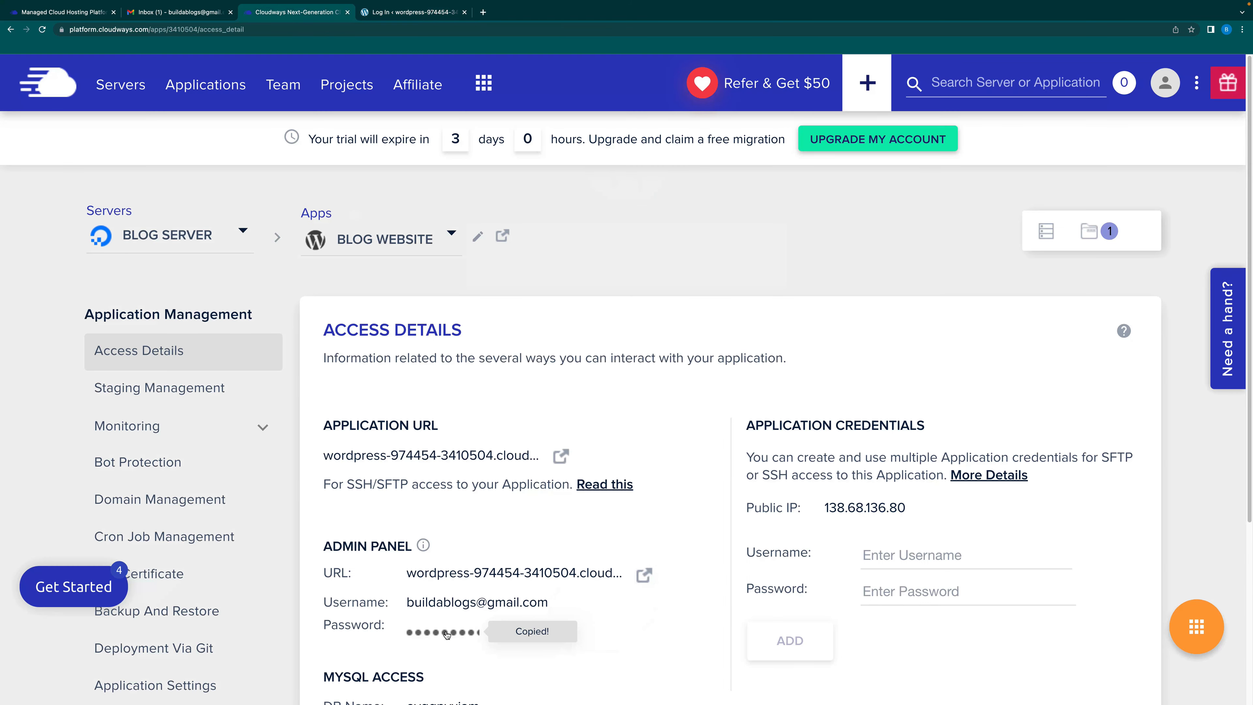
left_click(411, 13)
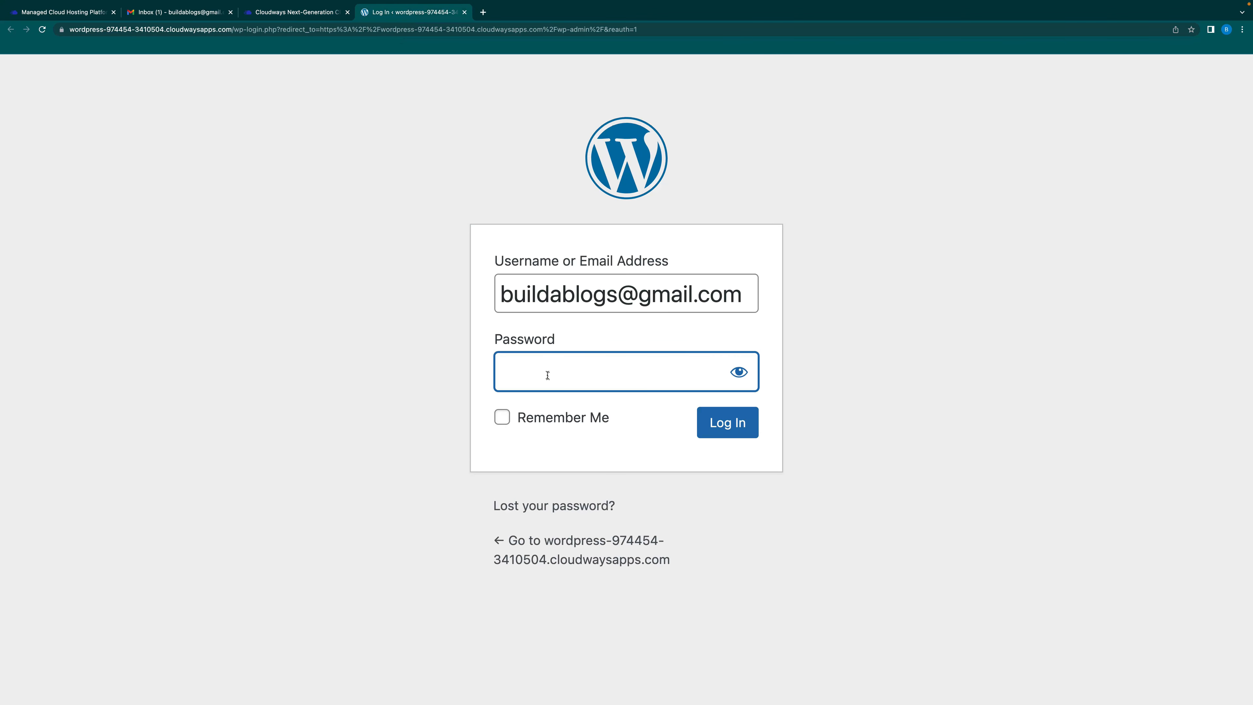
key("super+v")
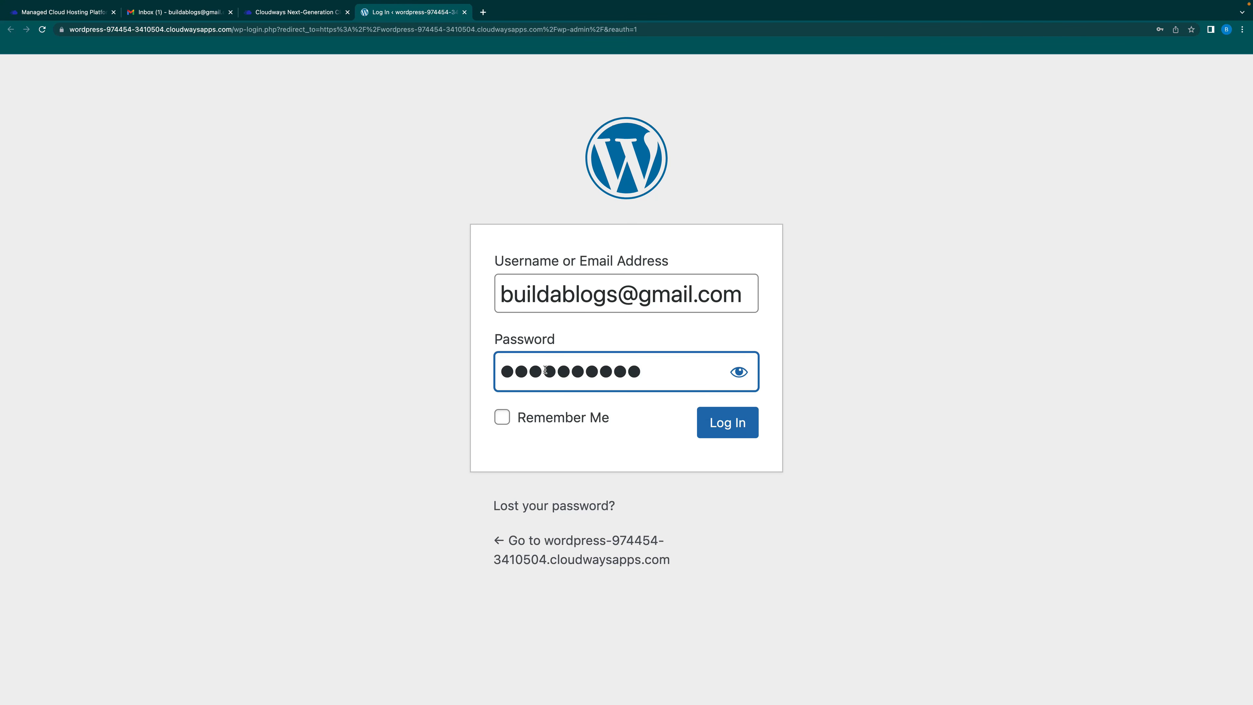
left_click(825, 365)
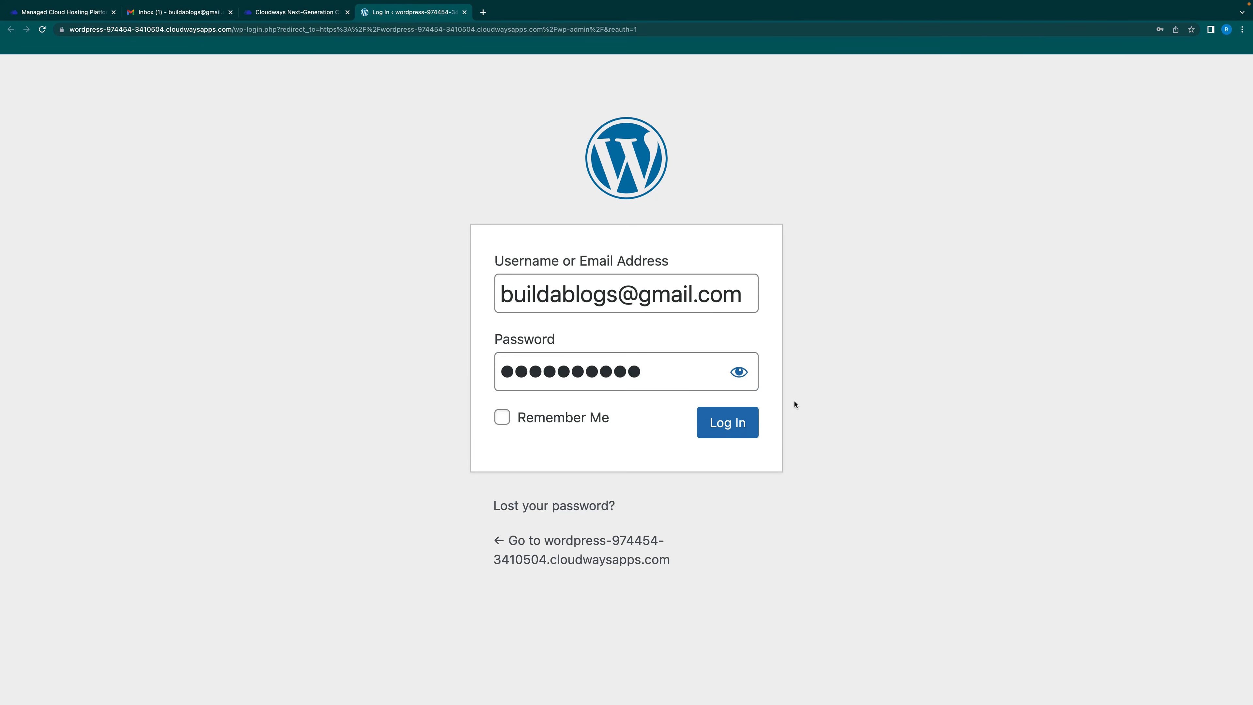
left_click(726, 424)
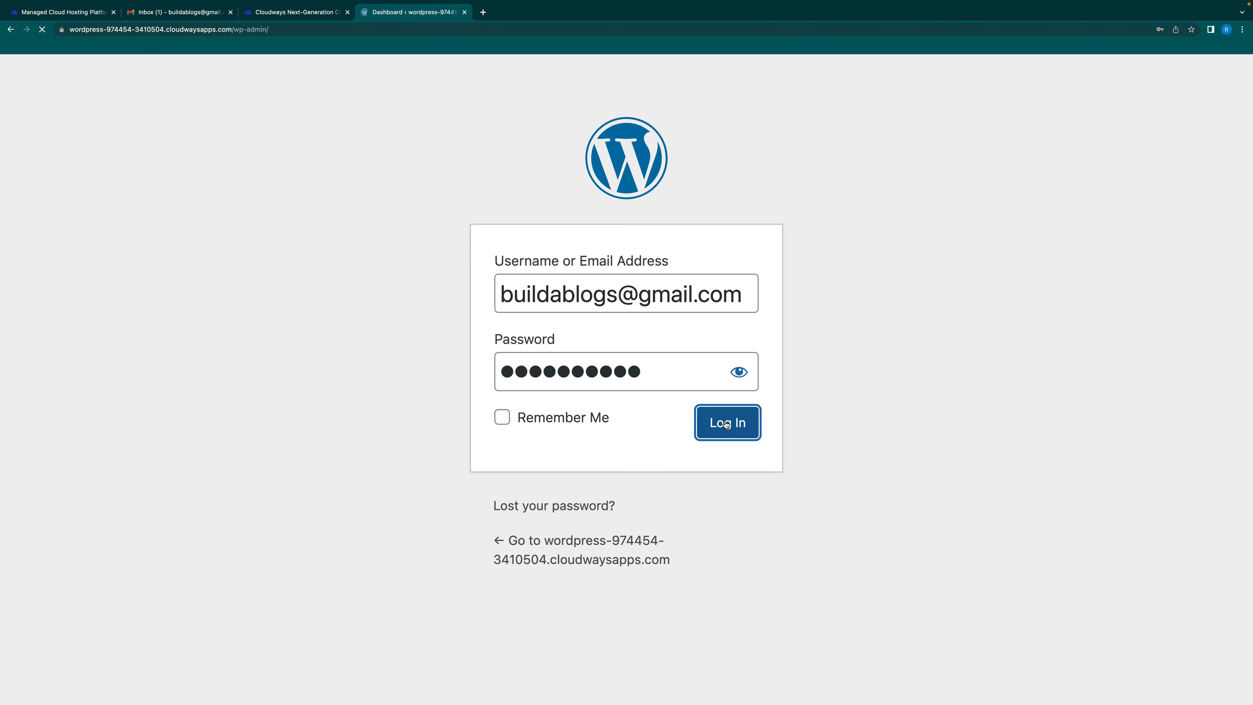
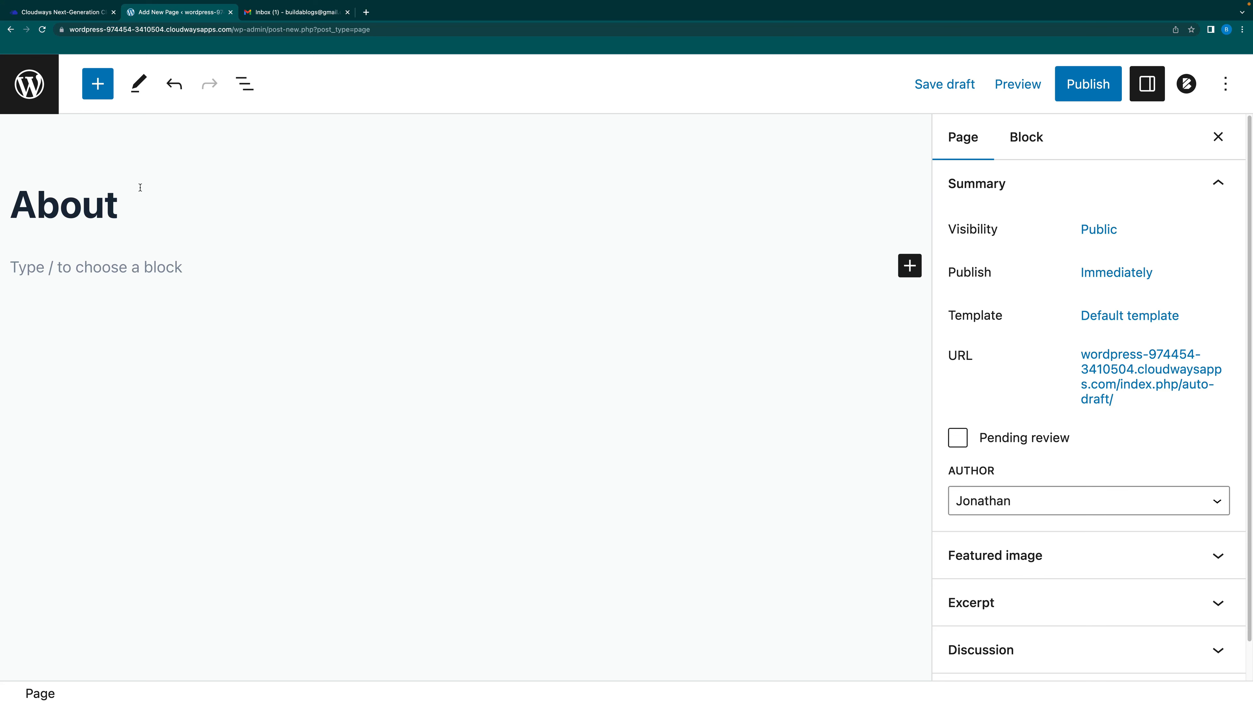
Publish the About page and return to the list of pages
left_click(1086, 87)
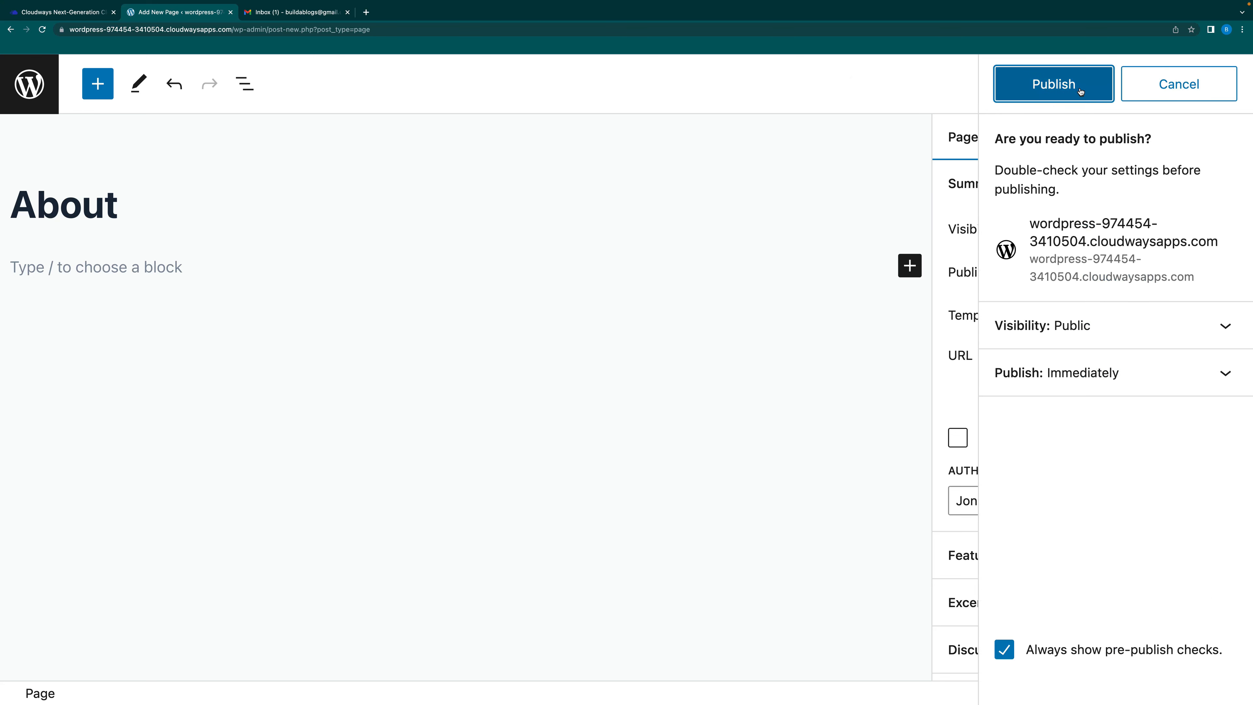
left_click(1079, 91)
left_click(35, 85)
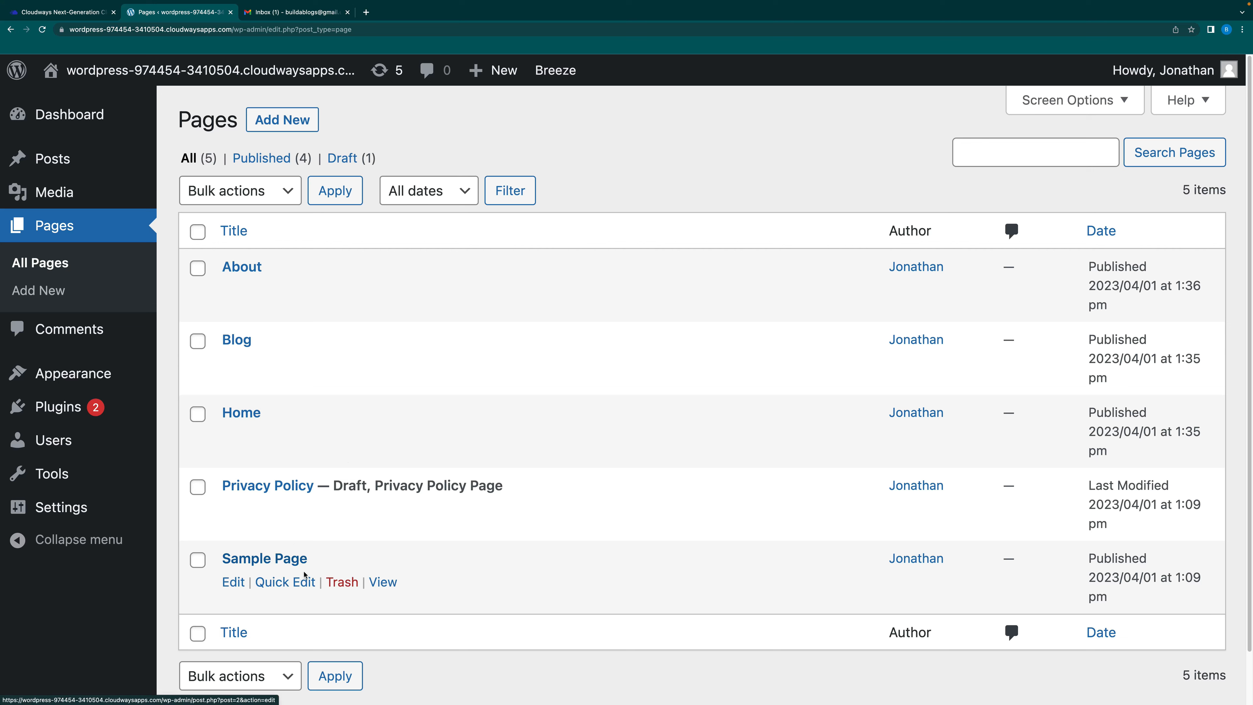
Change the Sample Page's status to Draft with Quick Edit and move the page to the trash
left_click(292, 585)
double_click(291, 596)
right_click(292, 596)
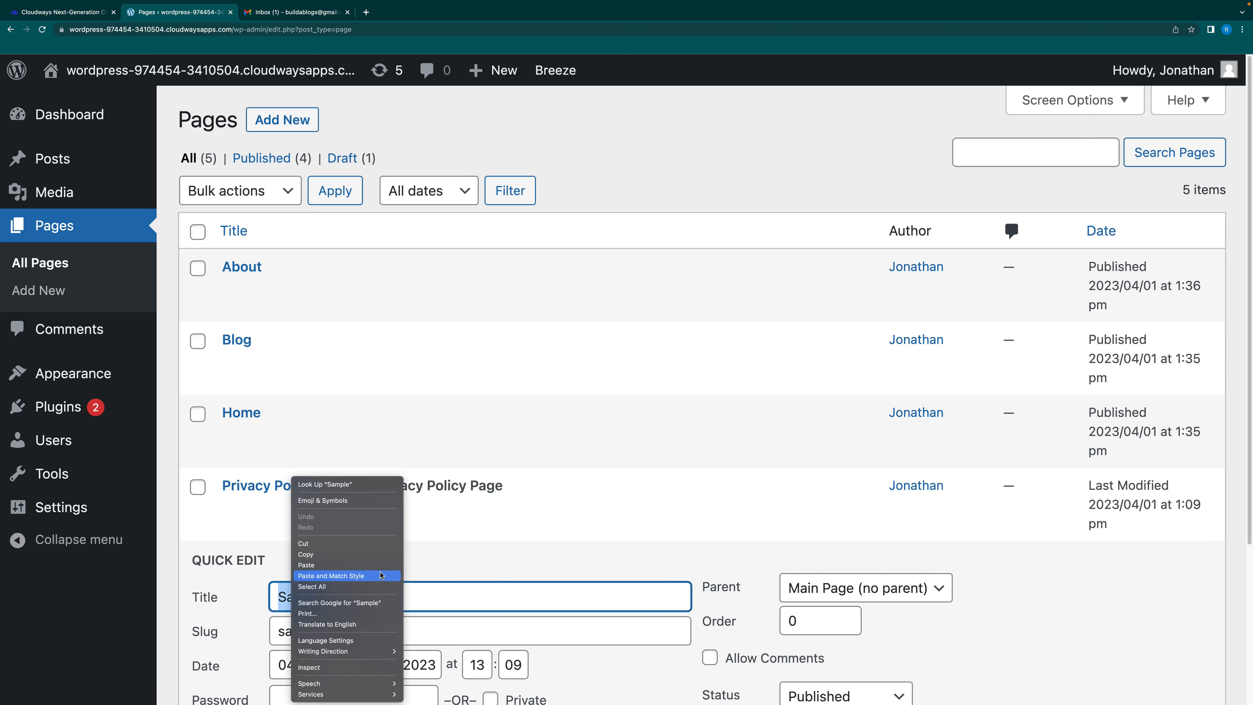
left_click(432, 567)
scroll(571, 557, "down", 2)
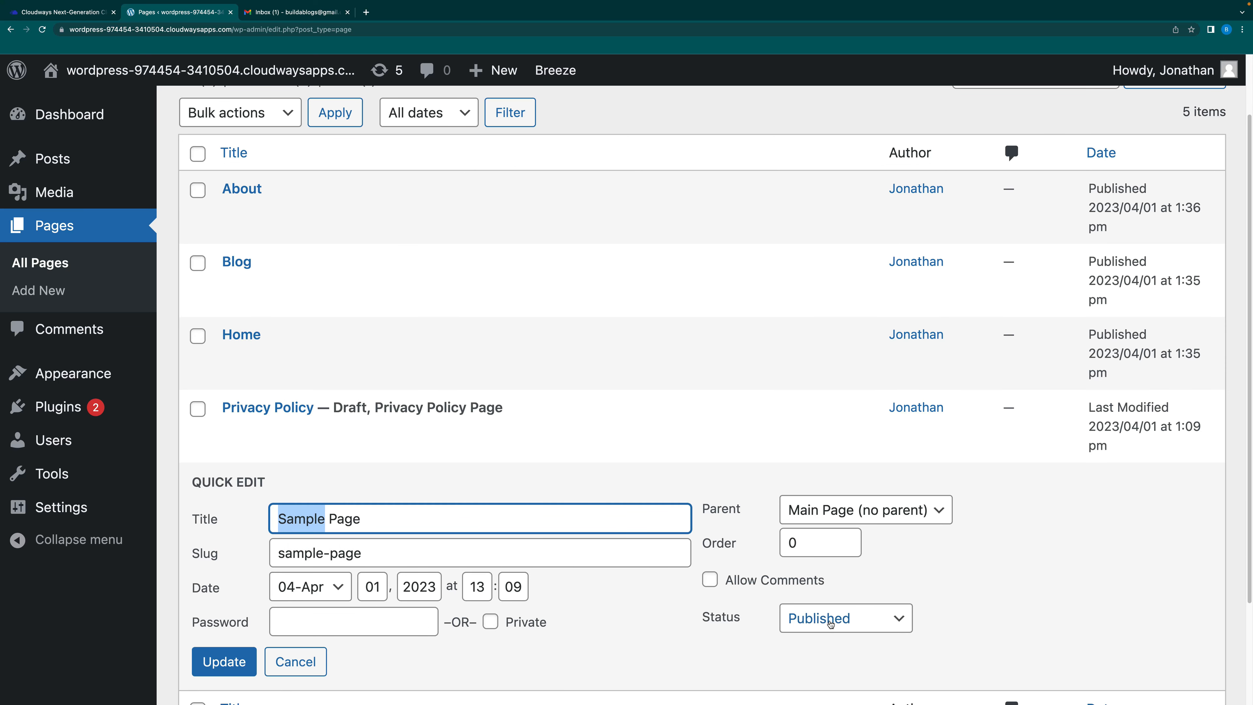
left_click(841, 623)
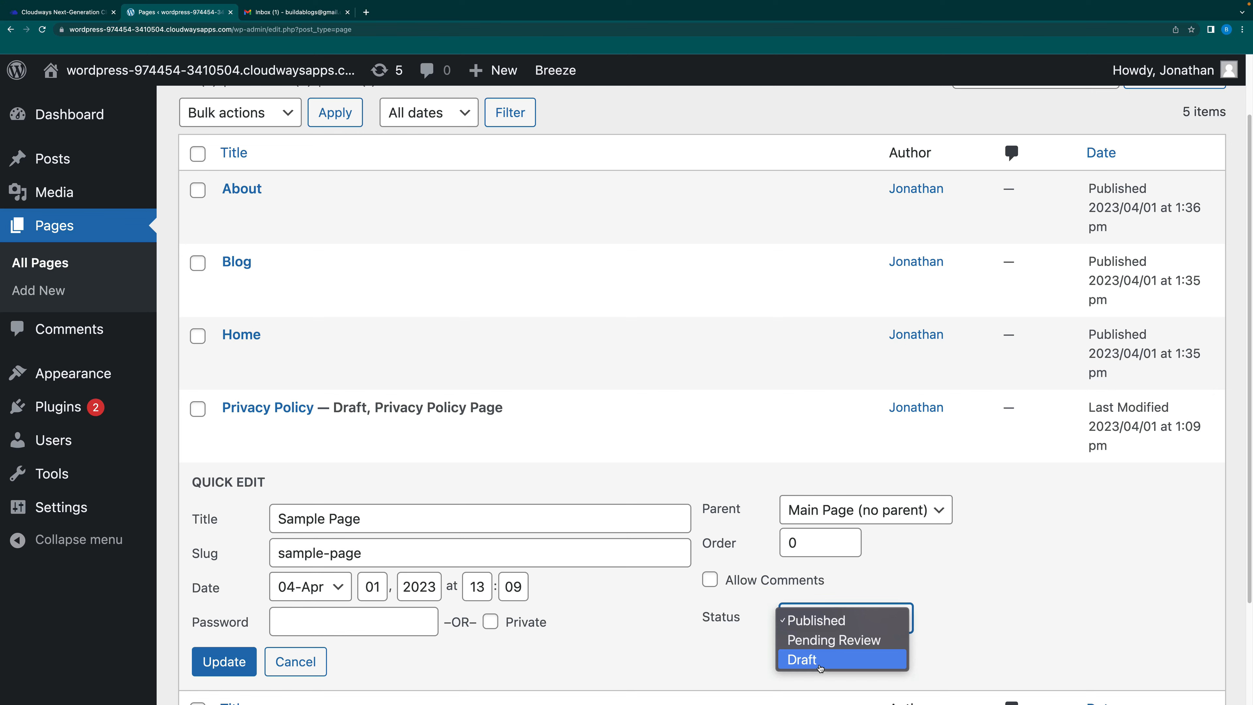
left_click(819, 666)
scroll(716, 662, "down", 2)
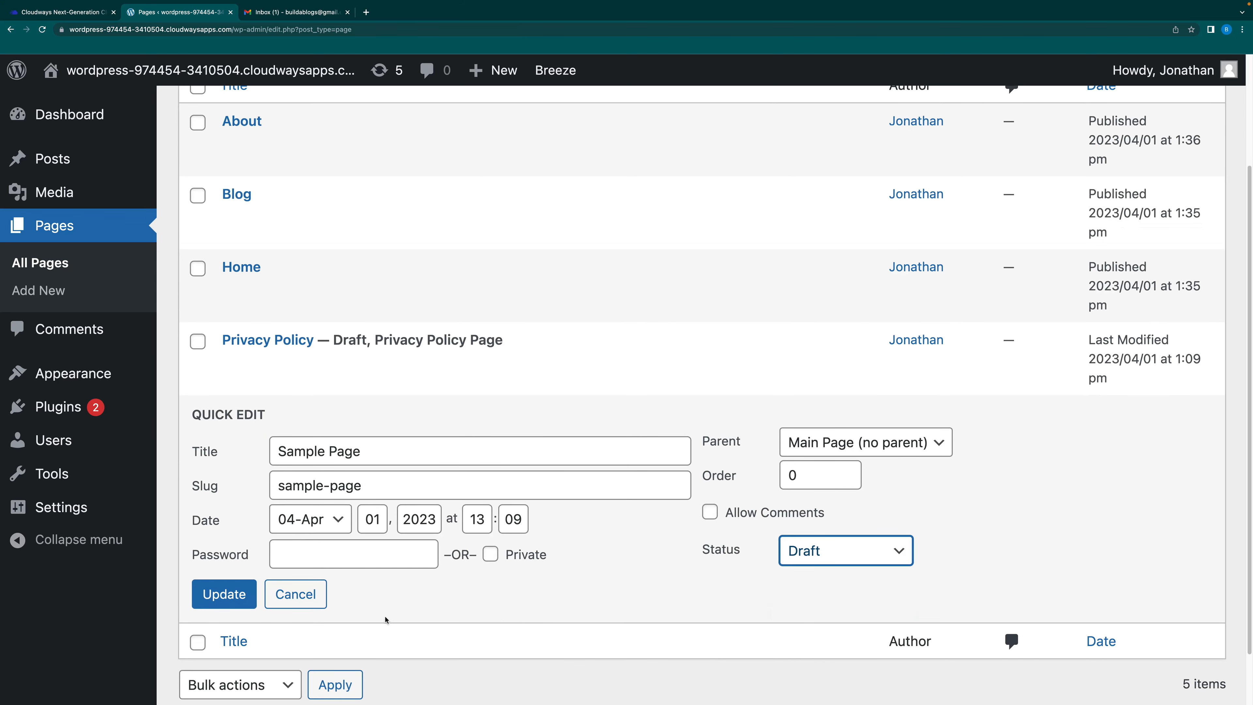
left_click(228, 599)
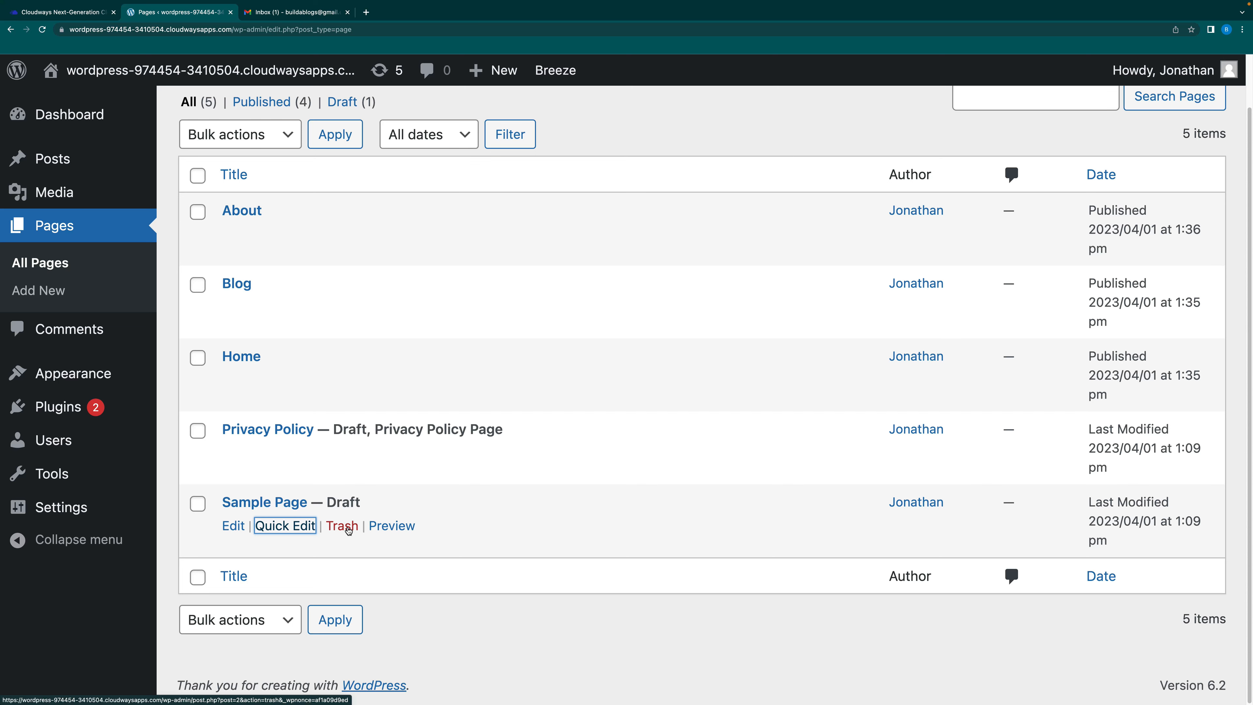
left_click(342, 526)
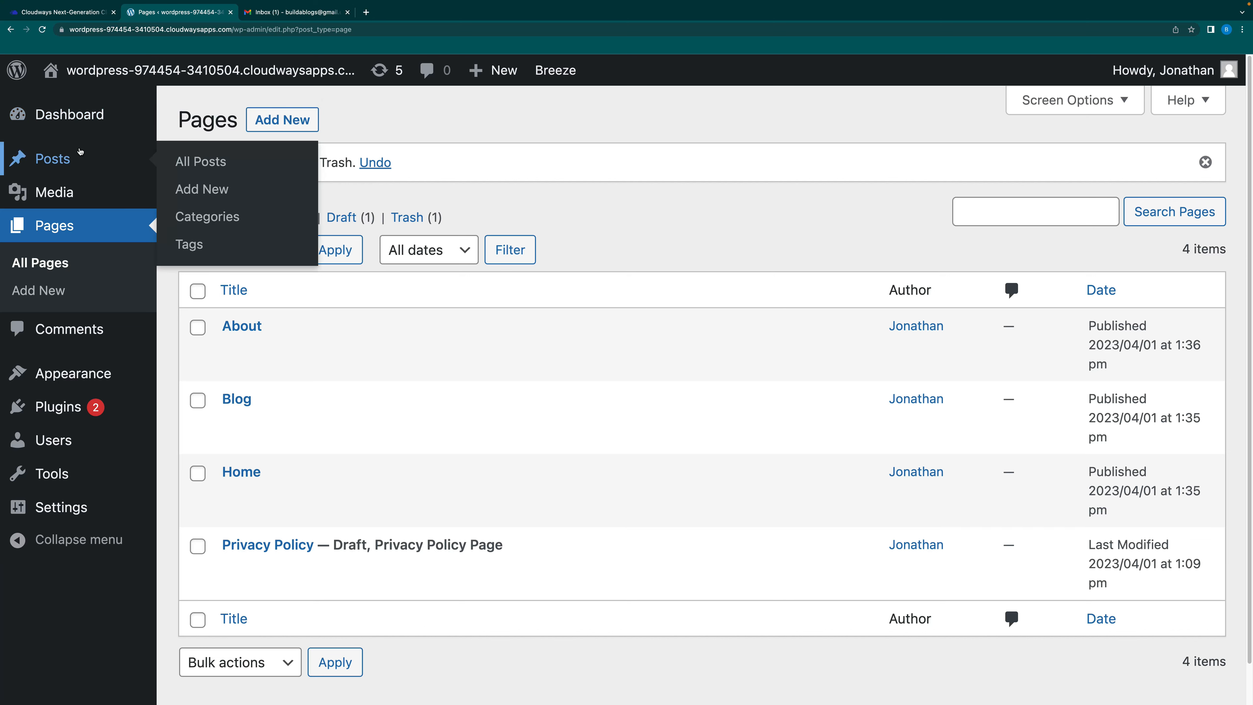
Open the live website in a new tab to examine its homepage and navigation, and return to the WordPress admin
left_click(18, 72)
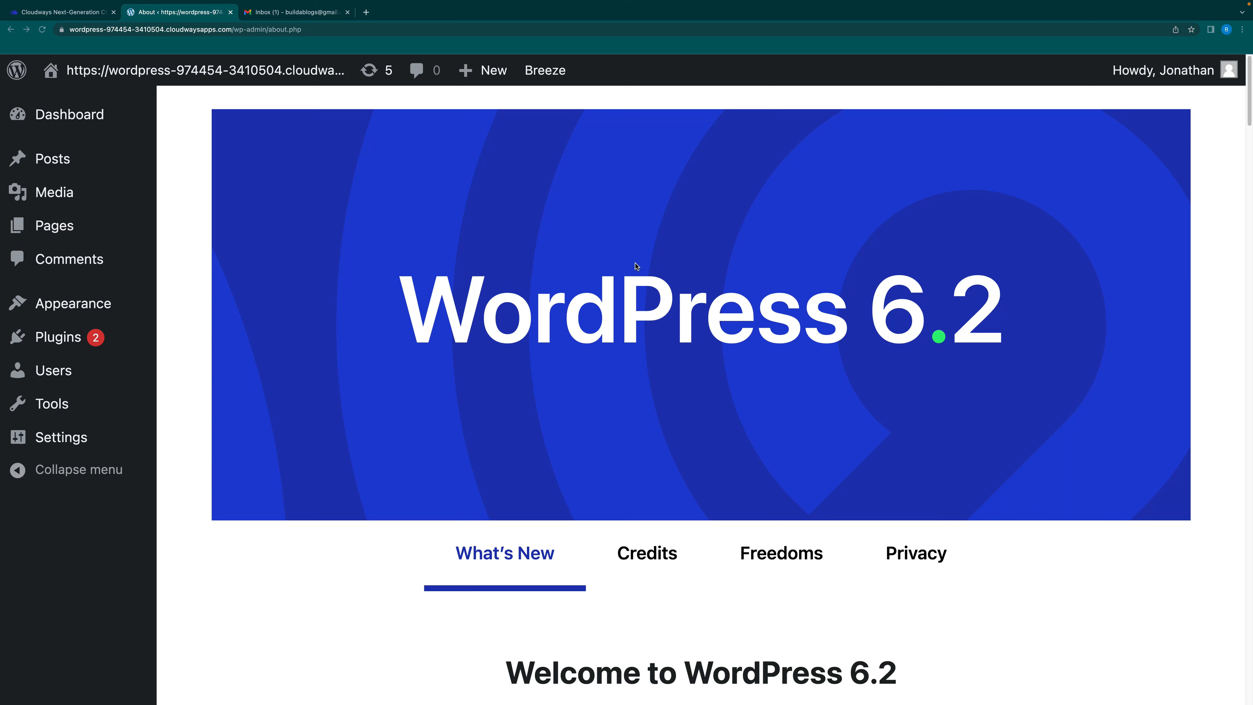
right_click(237, 72)
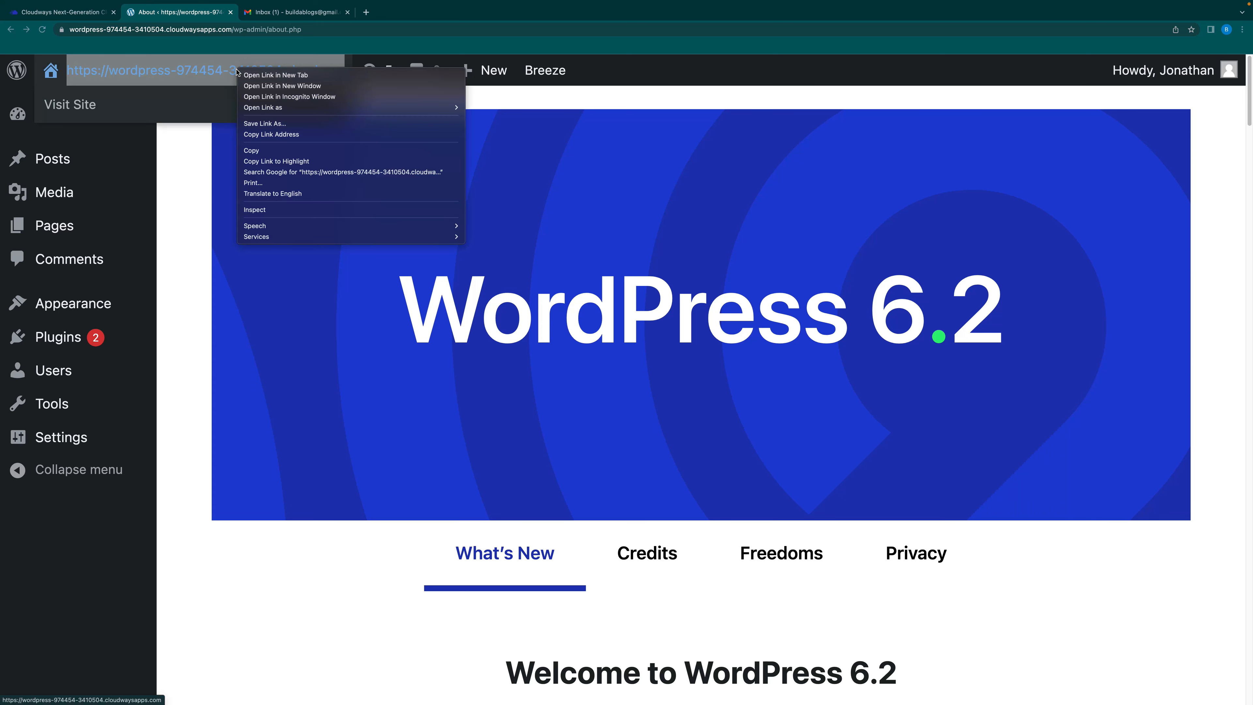
left_click(278, 75)
left_click(289, 12)
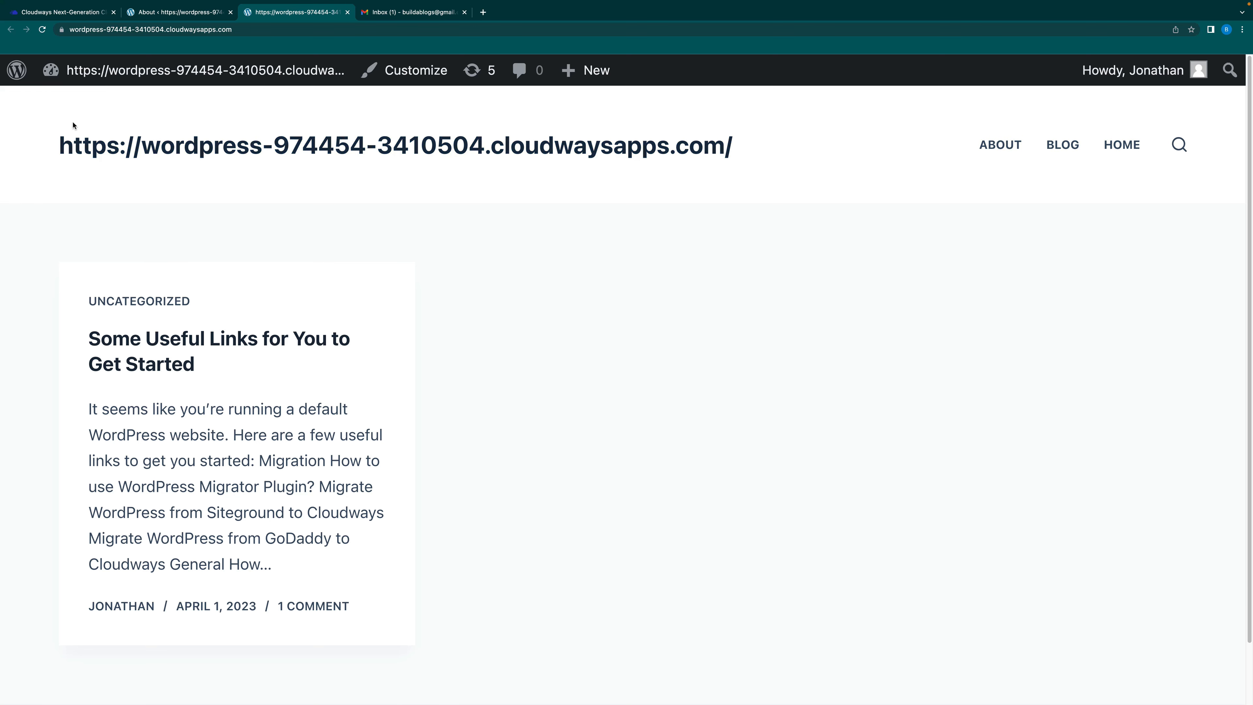
left_click(179, 12)
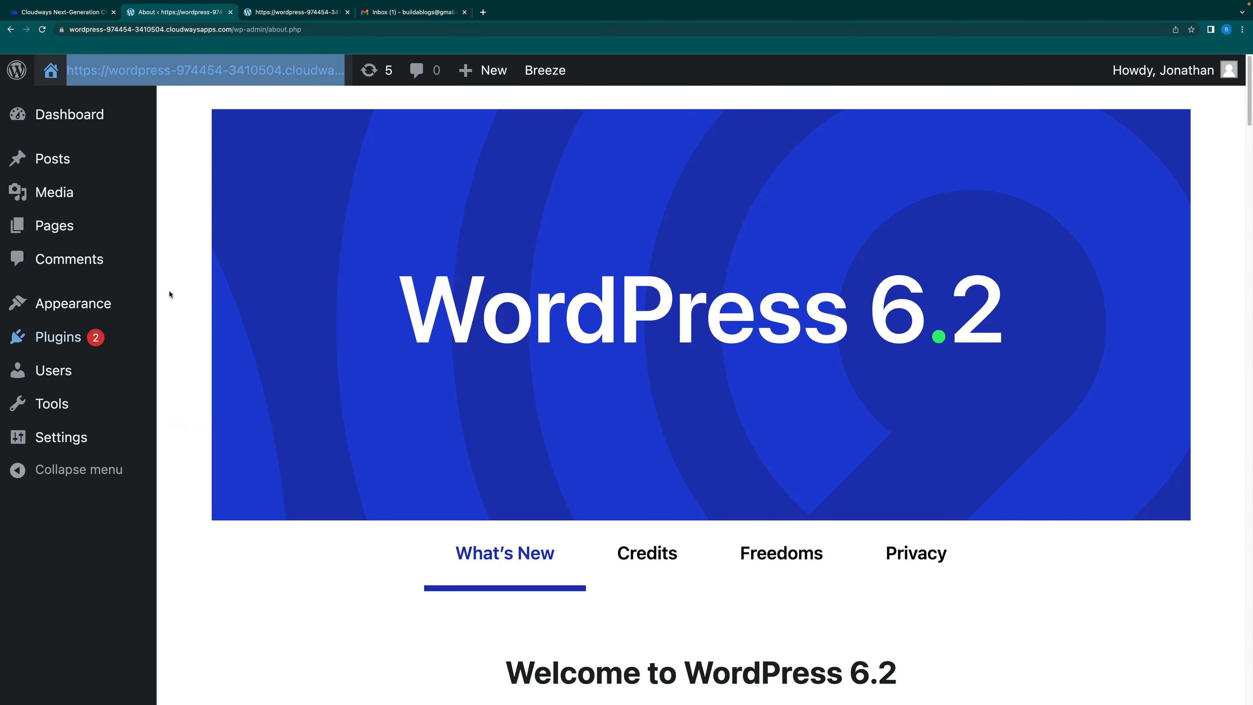
Create a navigation menu named Main Menu and assign it to the Footer Menu and Header Menu 1 locations
mouse_move(93, 307)
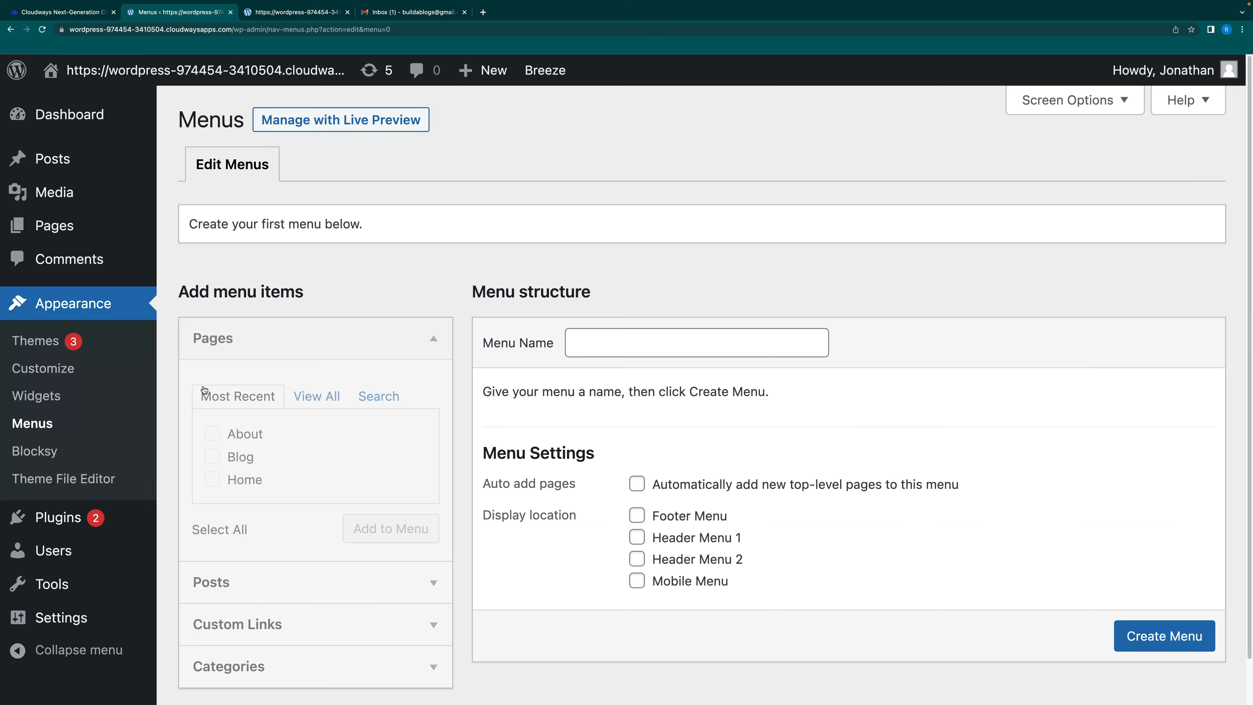
left_click(599, 345)
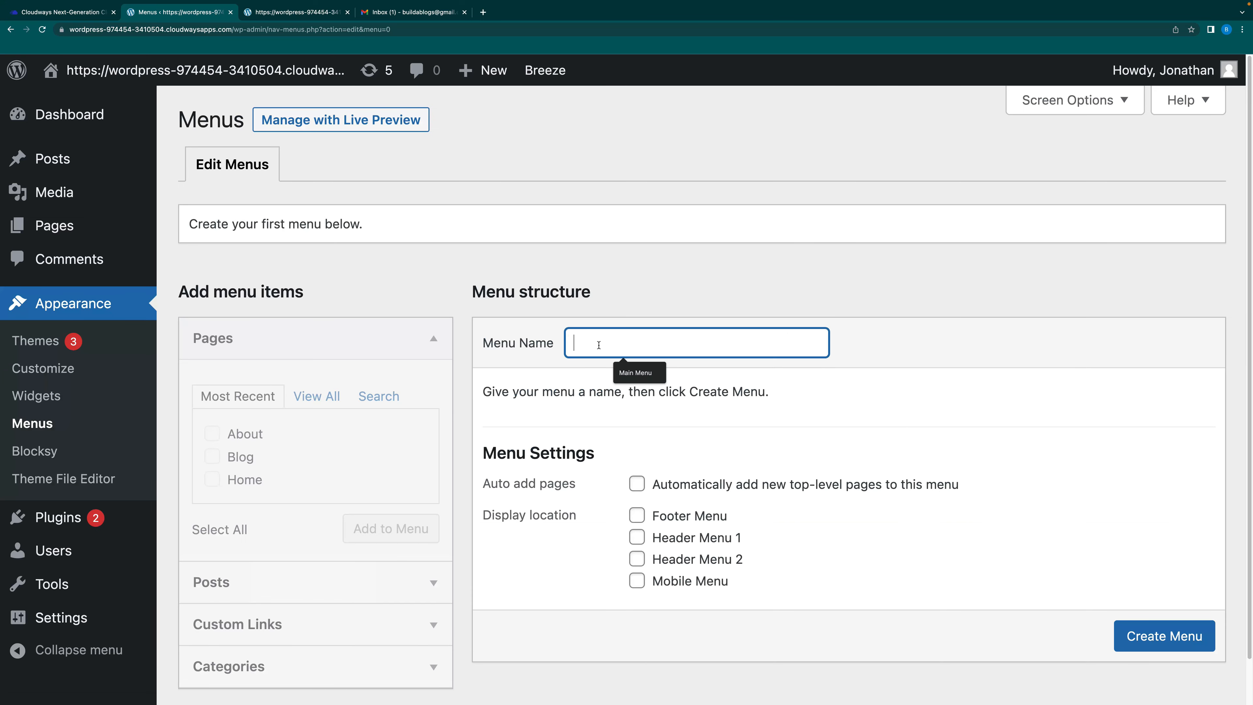
type("Main Menu")
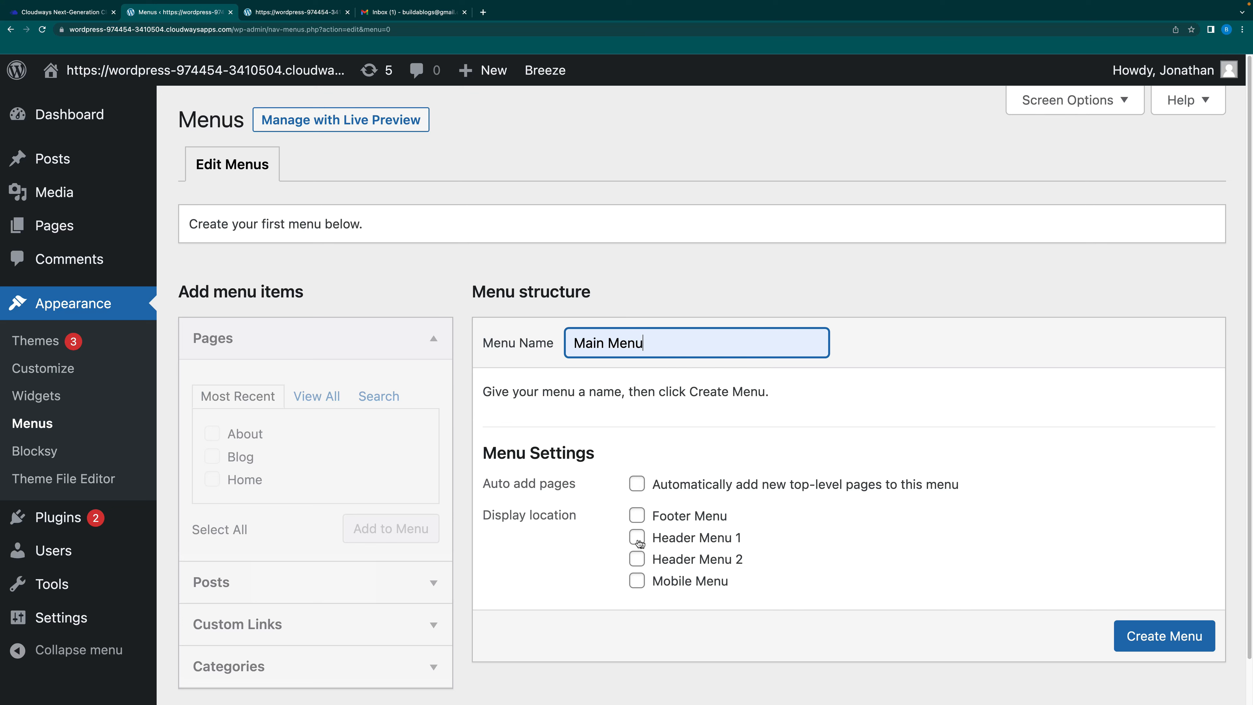
left_click(637, 515)
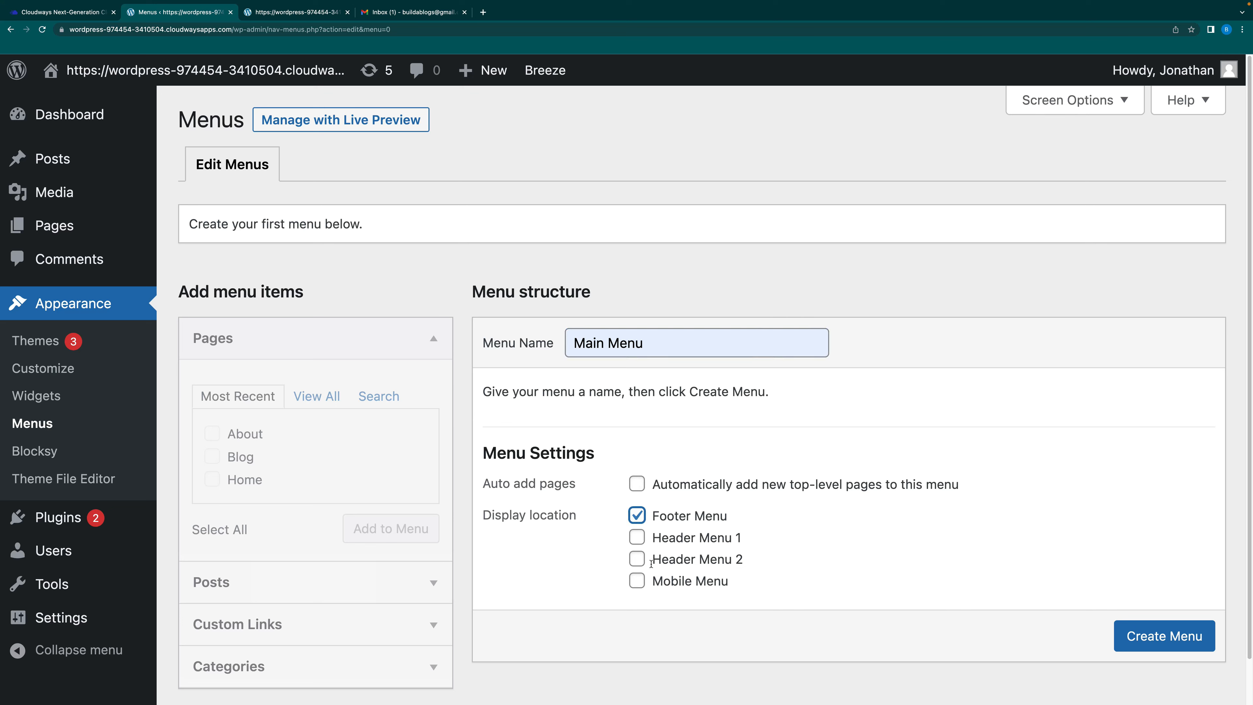
left_click(637, 538)
left_click(1171, 640)
scroll(1171, 640, "down", 1)
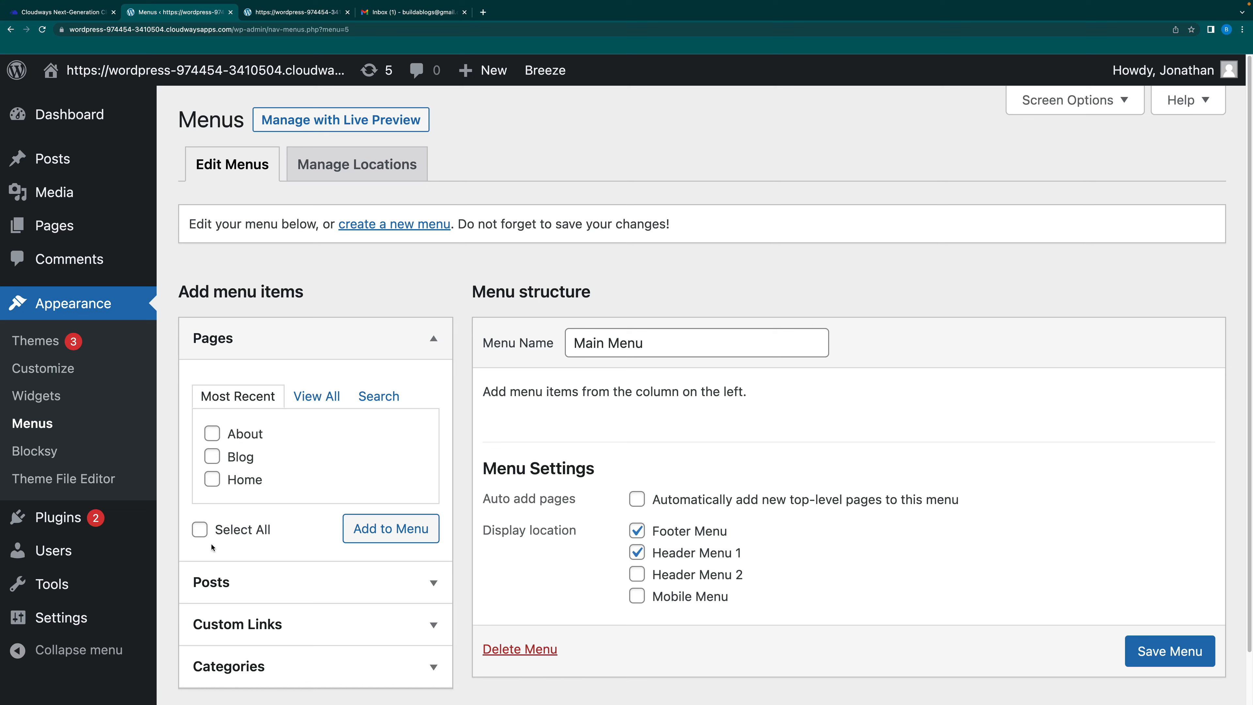
Add the About, Blog and Home pages to Main Menu and arrange them in the order Home, Blog, About
left_click(199, 529)
left_click(388, 535)
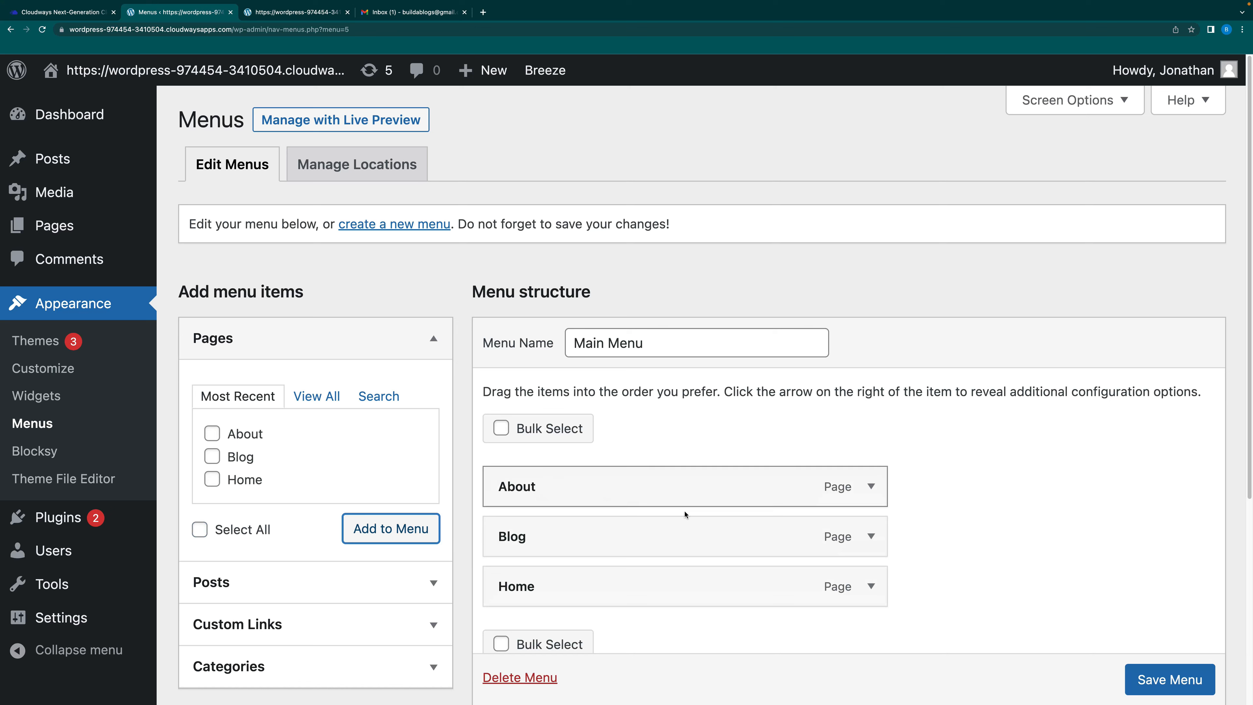
left_click_drag(633, 588, 622, 469)
left_click_drag(568, 594, 568, 533)
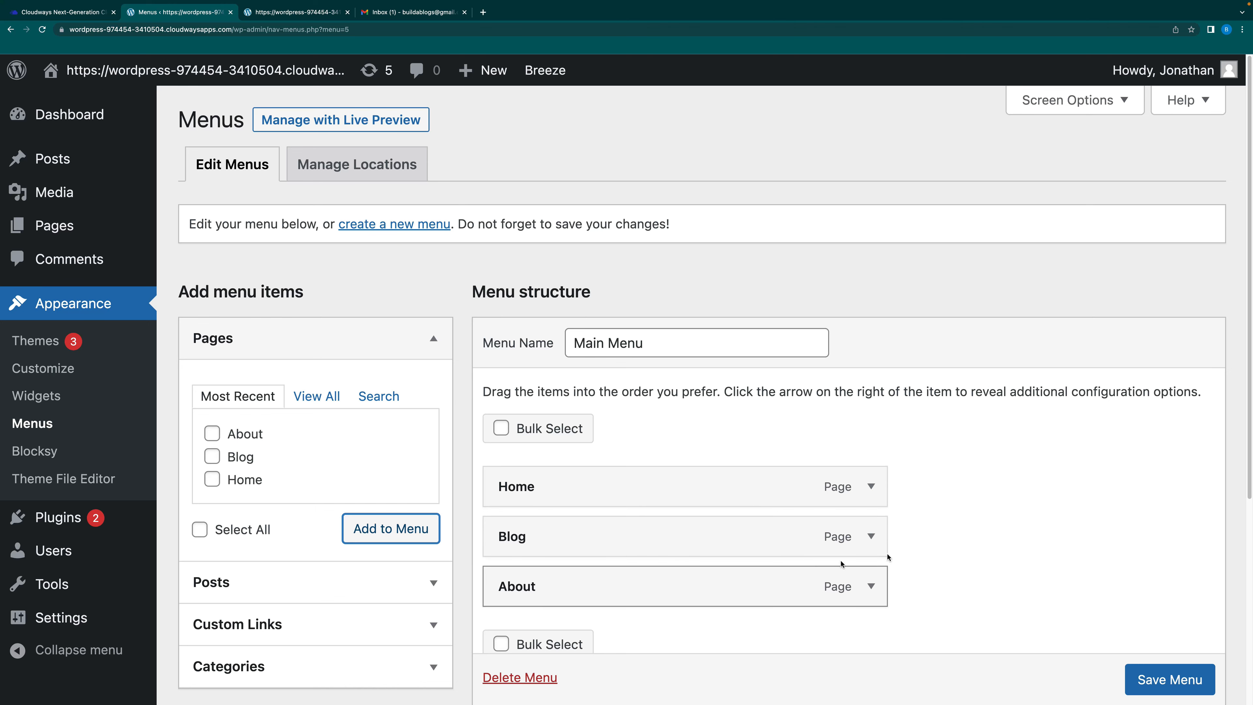
Check the Home menu item's options without changing them and save Main Menu
scroll(996, 523, "down", 2)
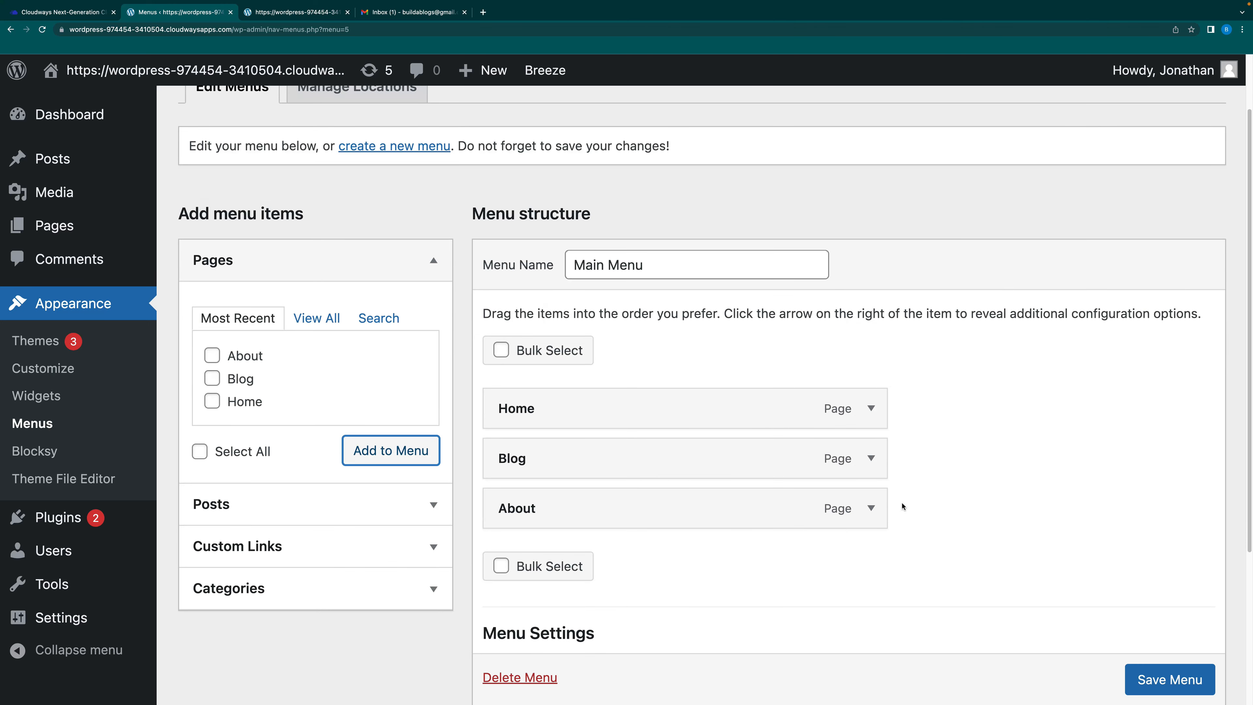
left_click(871, 413)
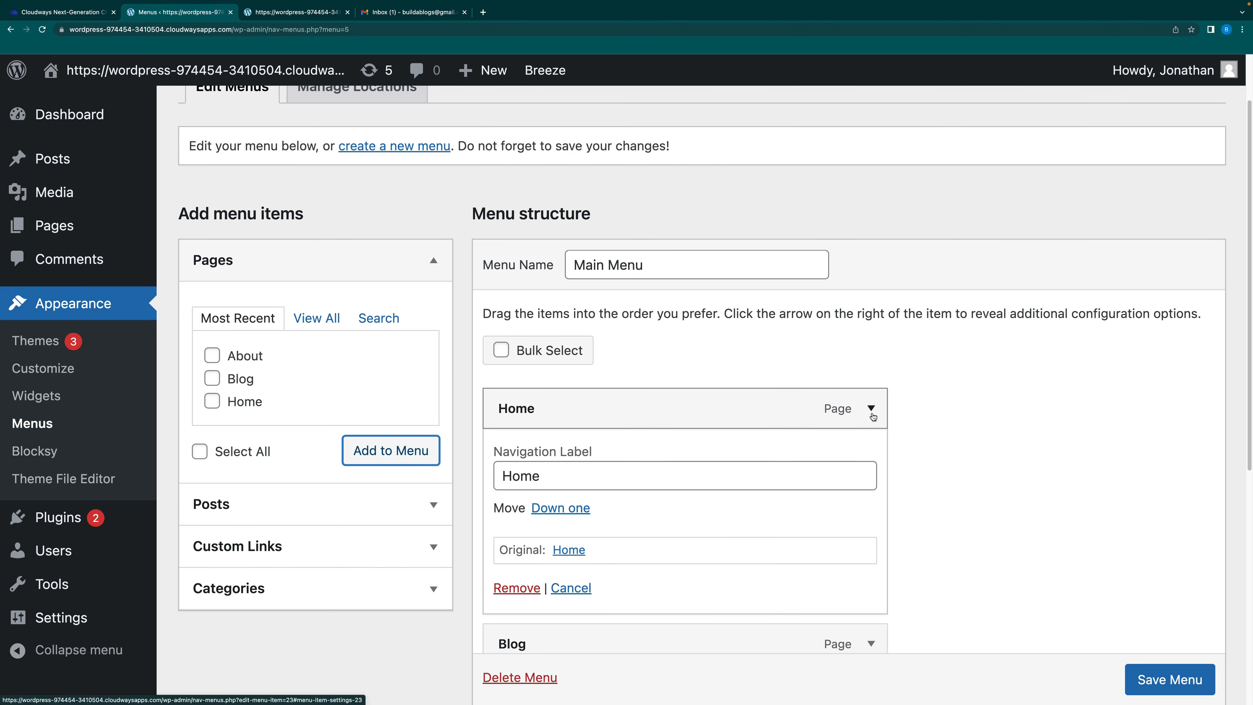
left_click(872, 416)
scroll(1051, 592, "down", 2)
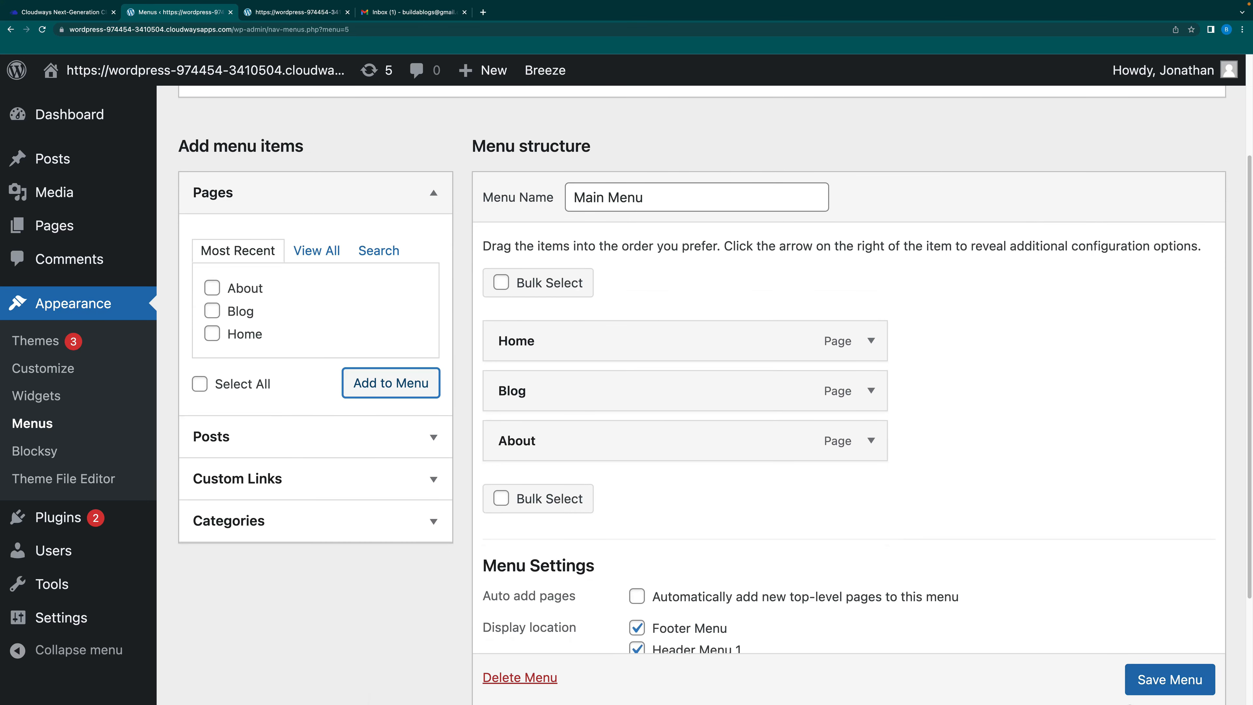
scroll(1159, 687, "down", 2)
left_click(1158, 688)
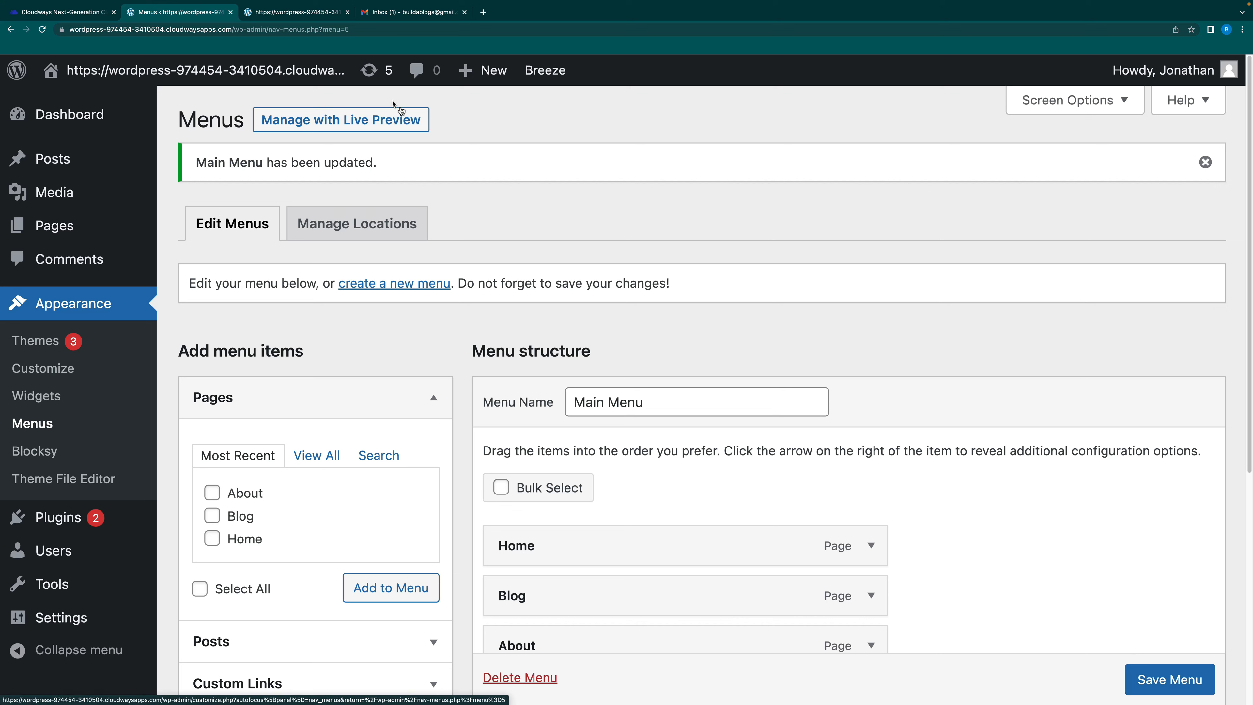
Examine Main Menu in the live preview, including the full-width view of the site, and close the customizer
left_click(335, 122)
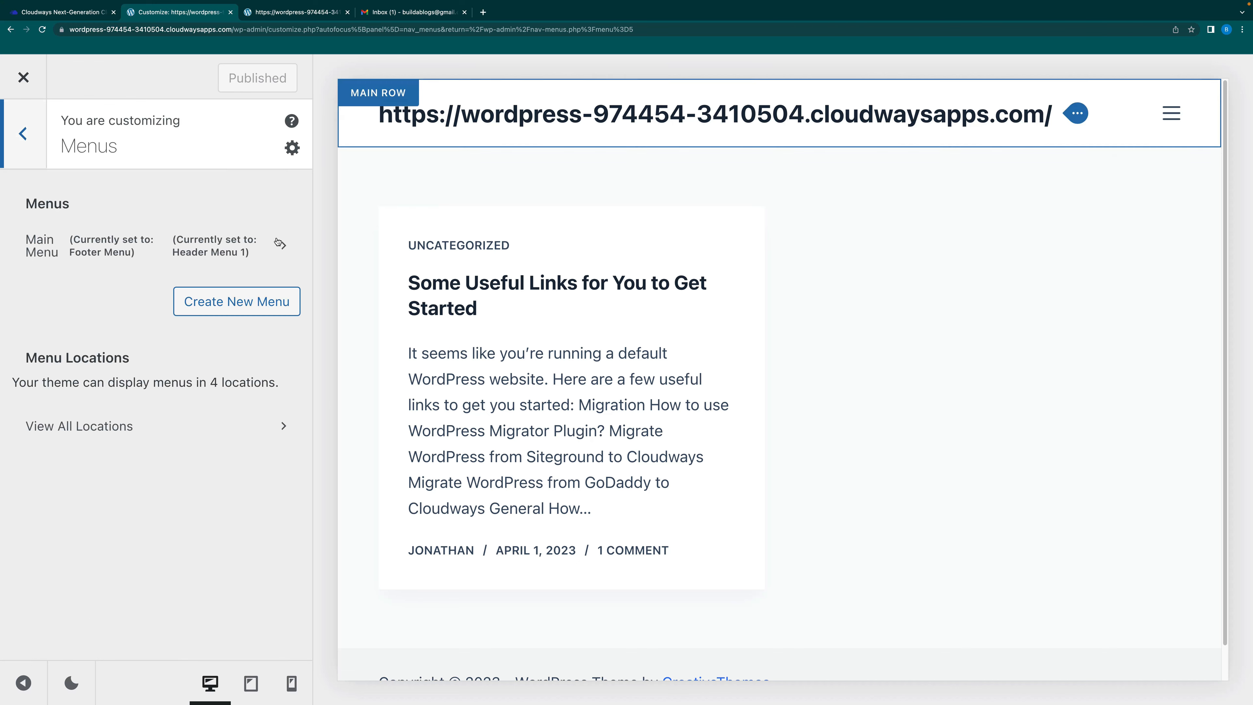
left_click(193, 244)
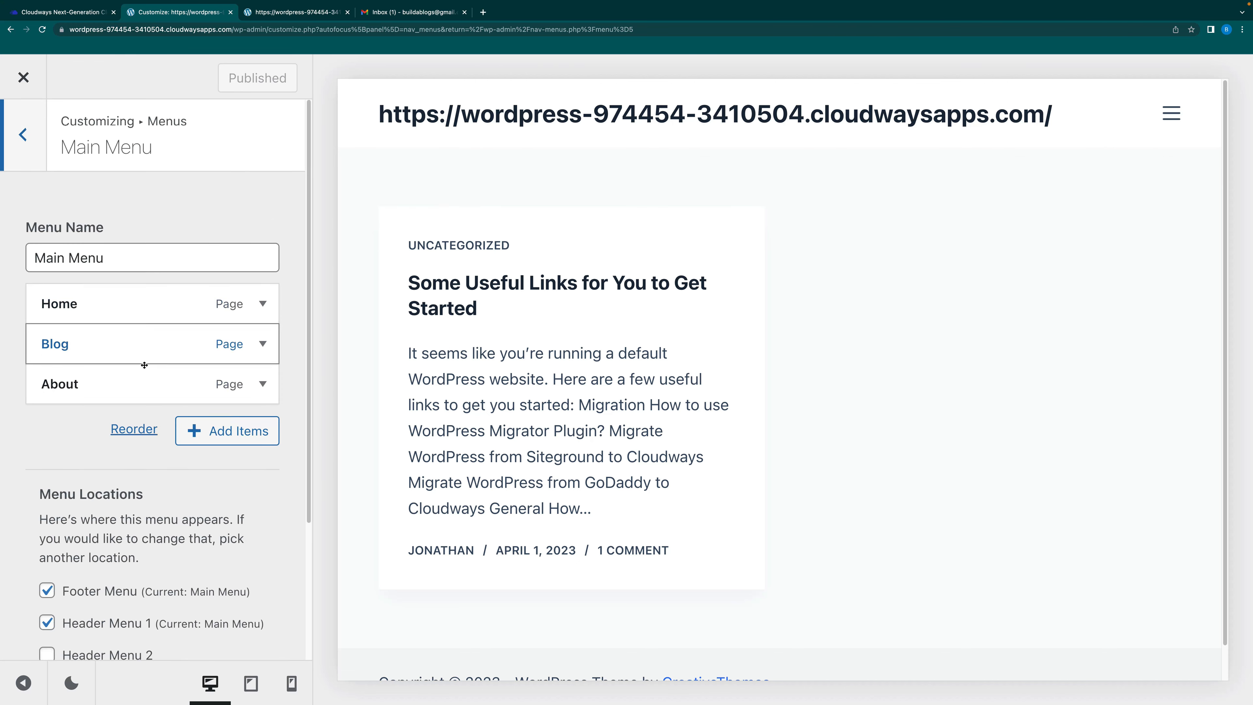
left_click(22, 690)
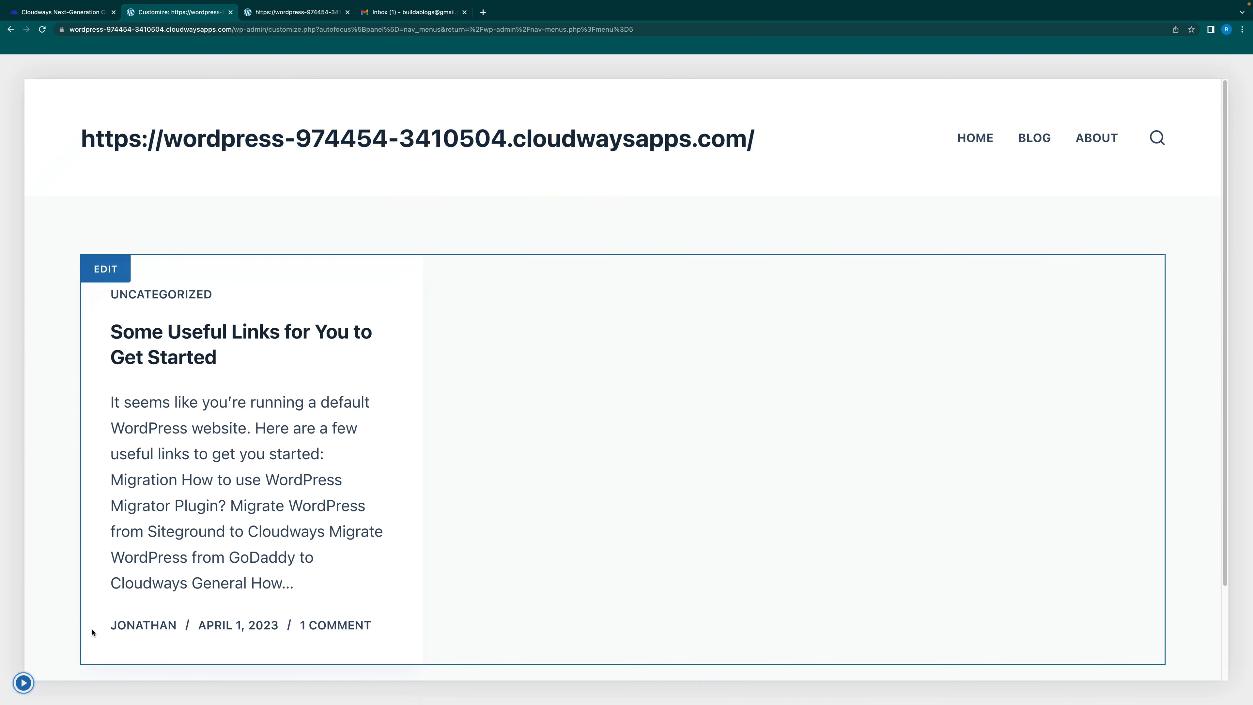
left_click(23, 683)
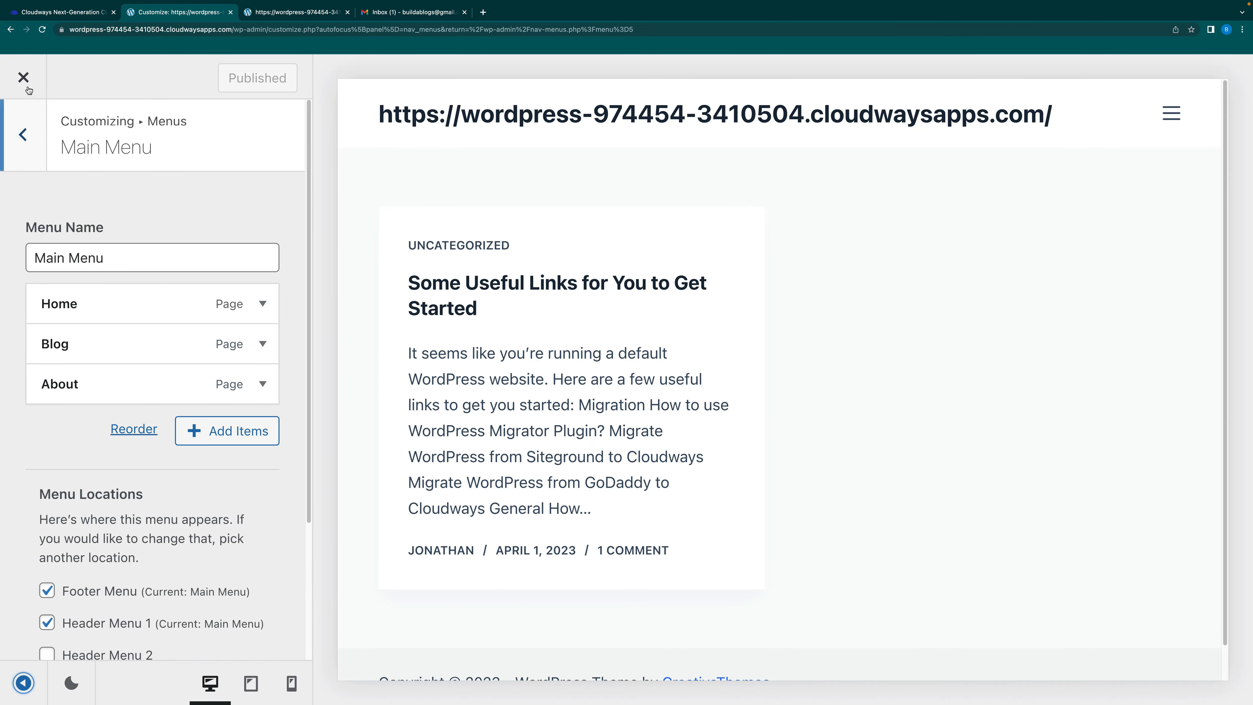
left_click(24, 80)
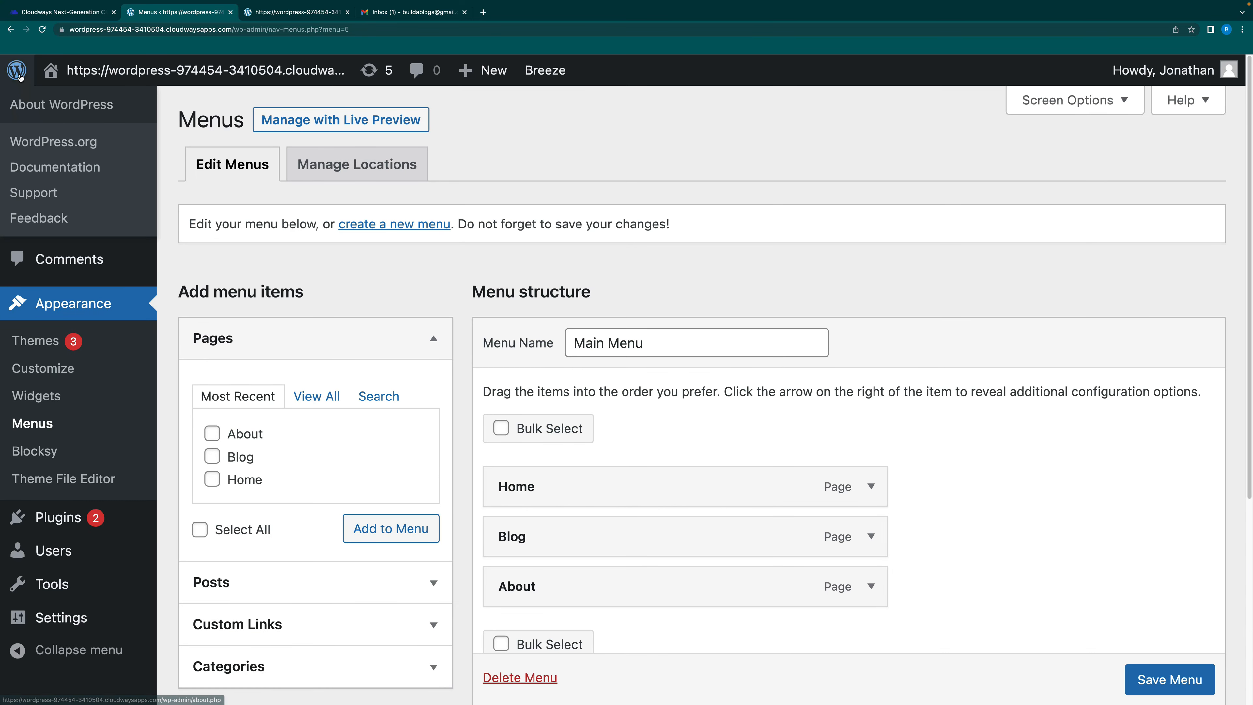
Open the general settings, compare the title on the live site, and set the Site Title to BuildaBlogs
left_click(18, 74)
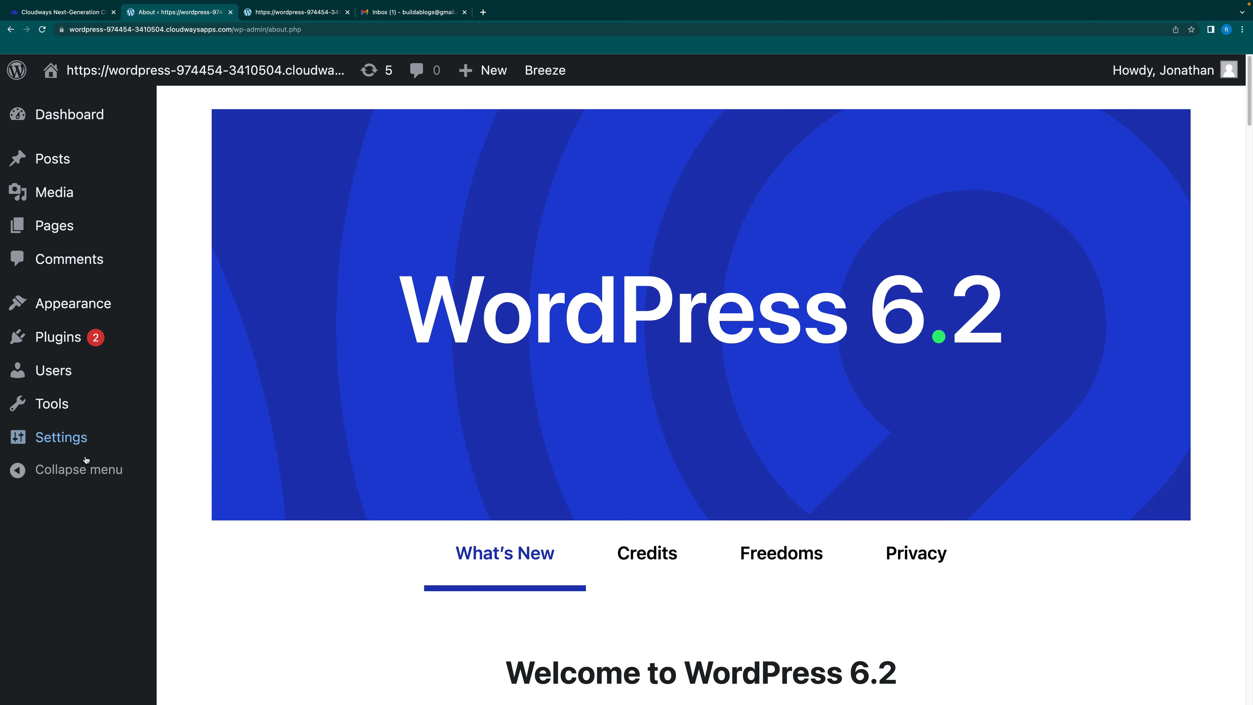
mouse_move(75, 447)
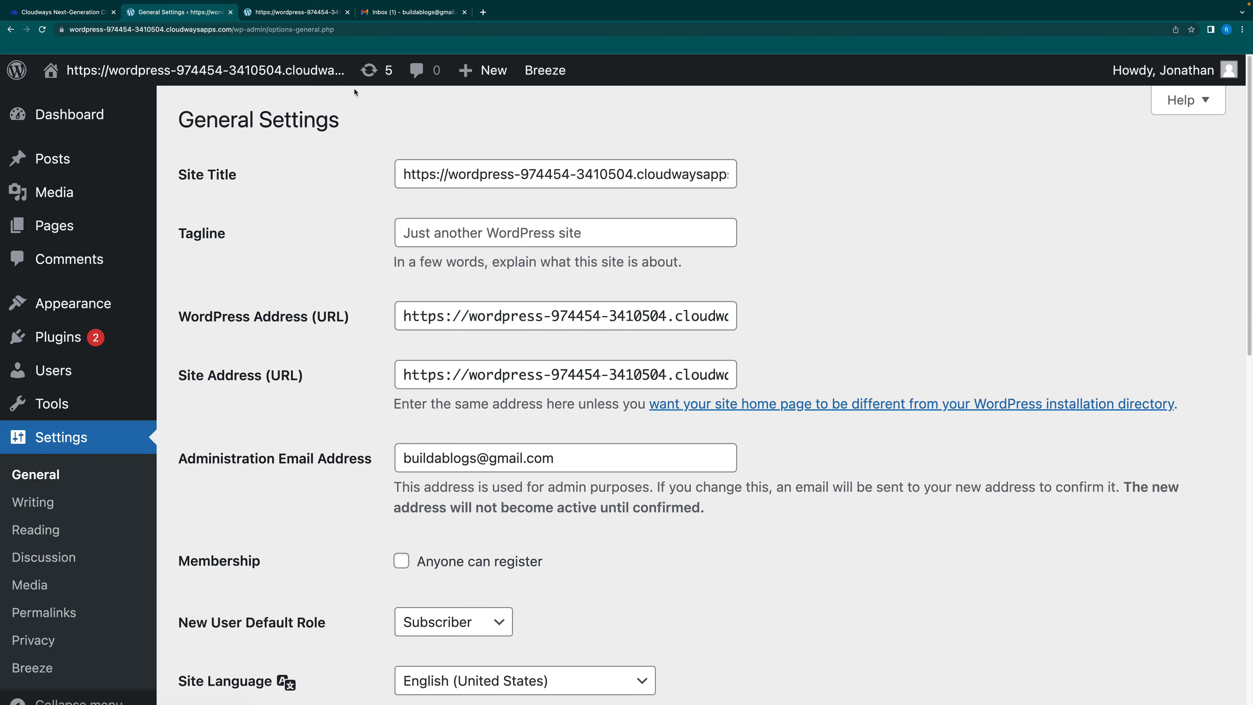
left_click(286, 14)
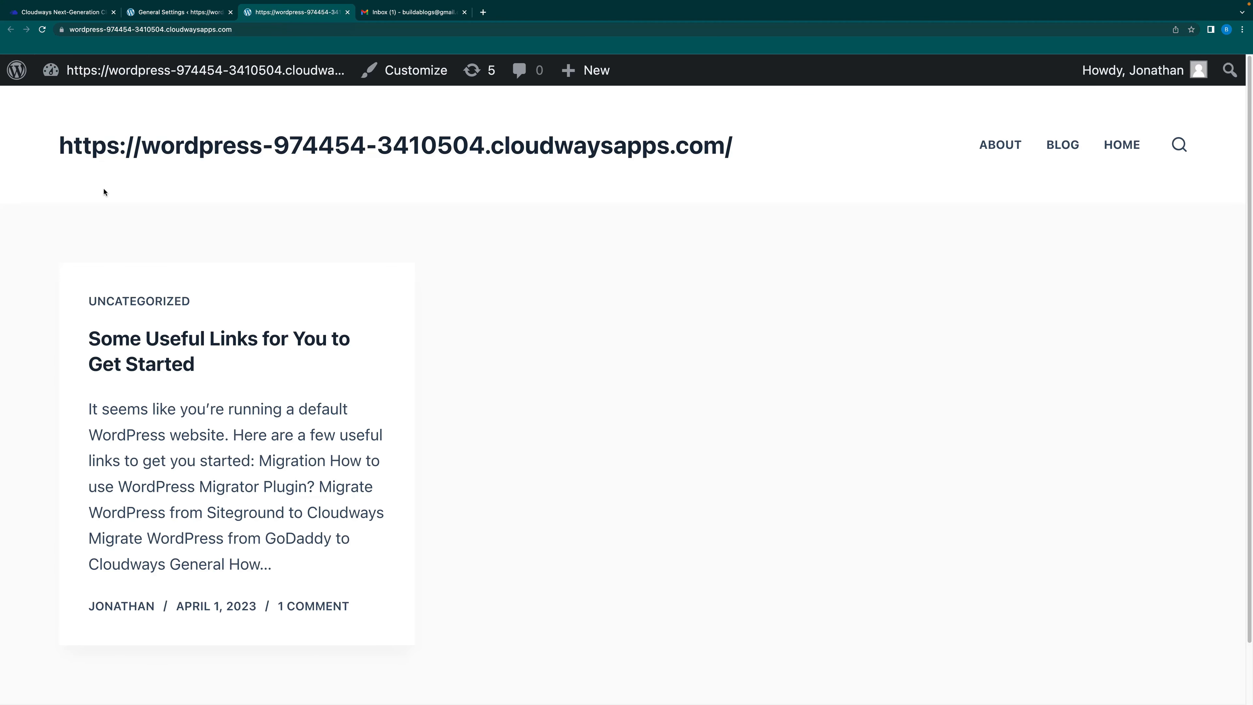
left_click(190, 15)
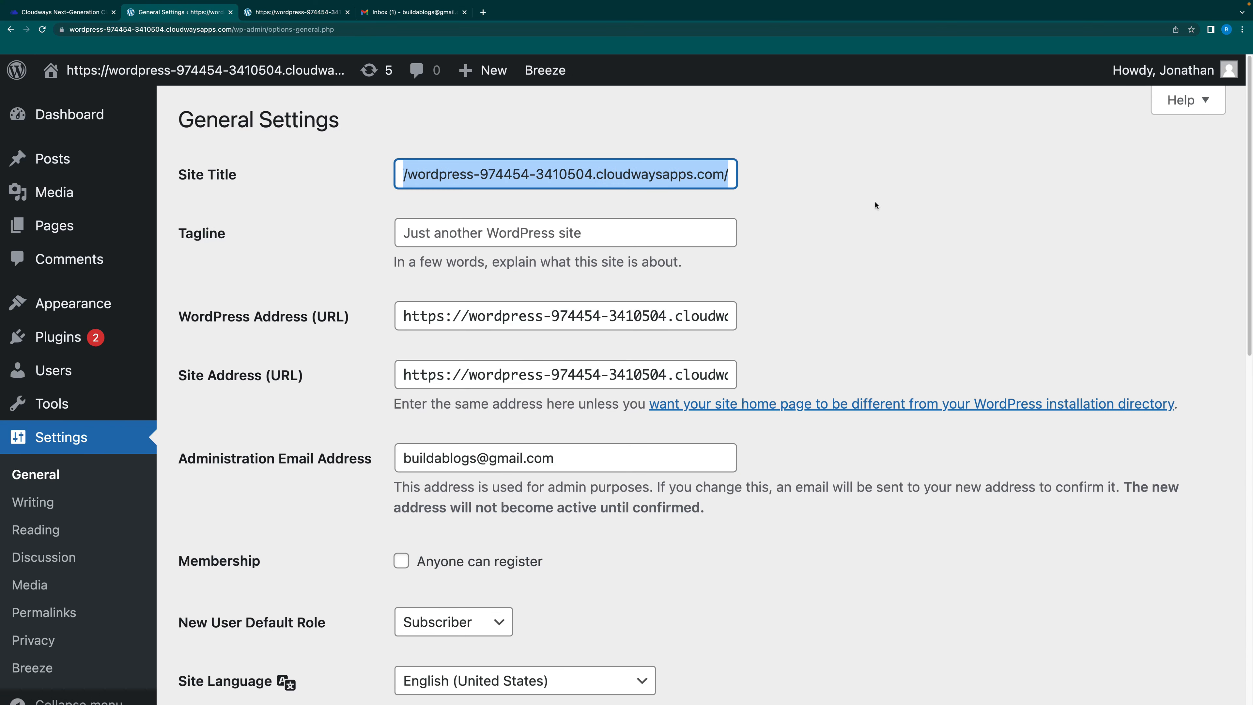
type("BuildaBlogs")
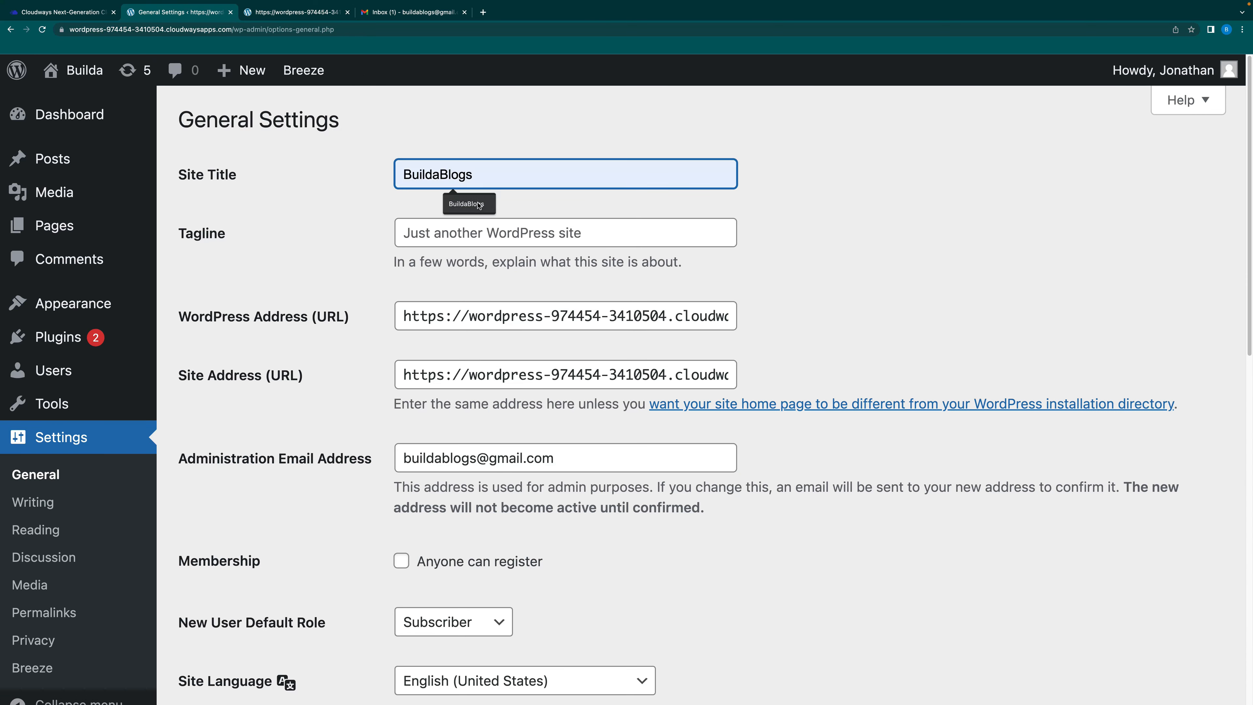
left_click(477, 204)
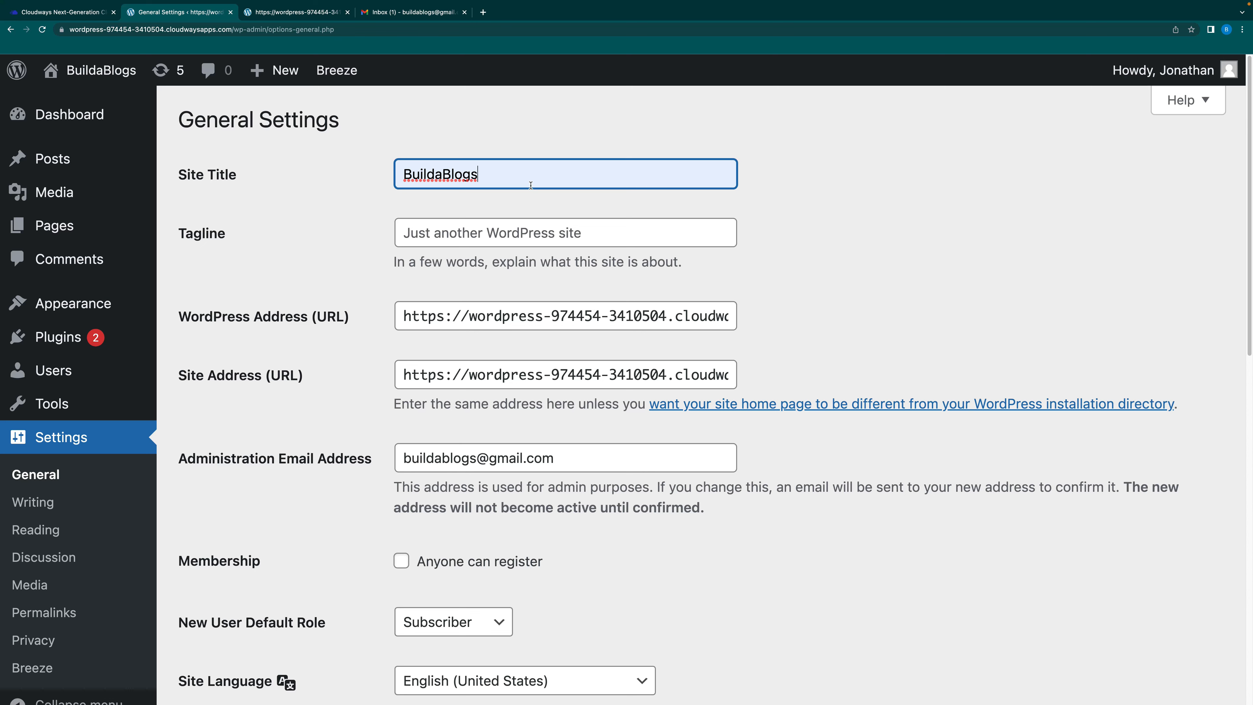
left_click(753, 205)
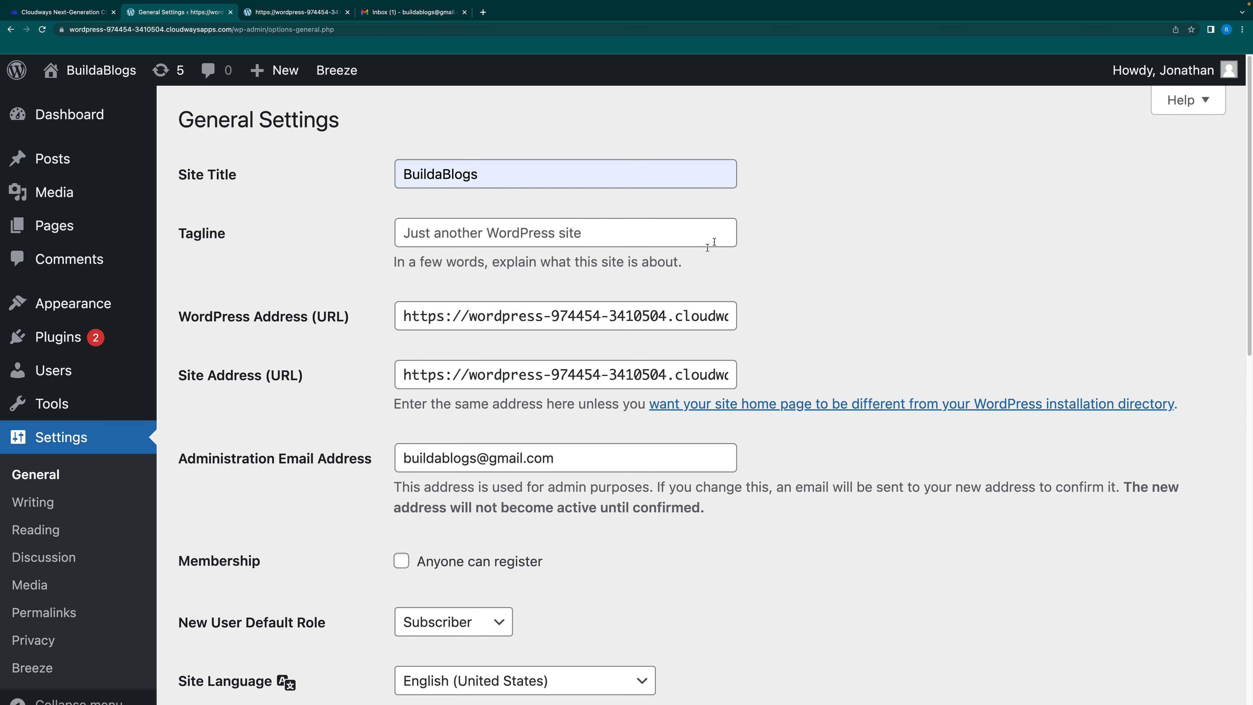
Allow anyone to register under Membership, review the remaining general settings, and save the changes
scroll(686, 264, "down", 1)
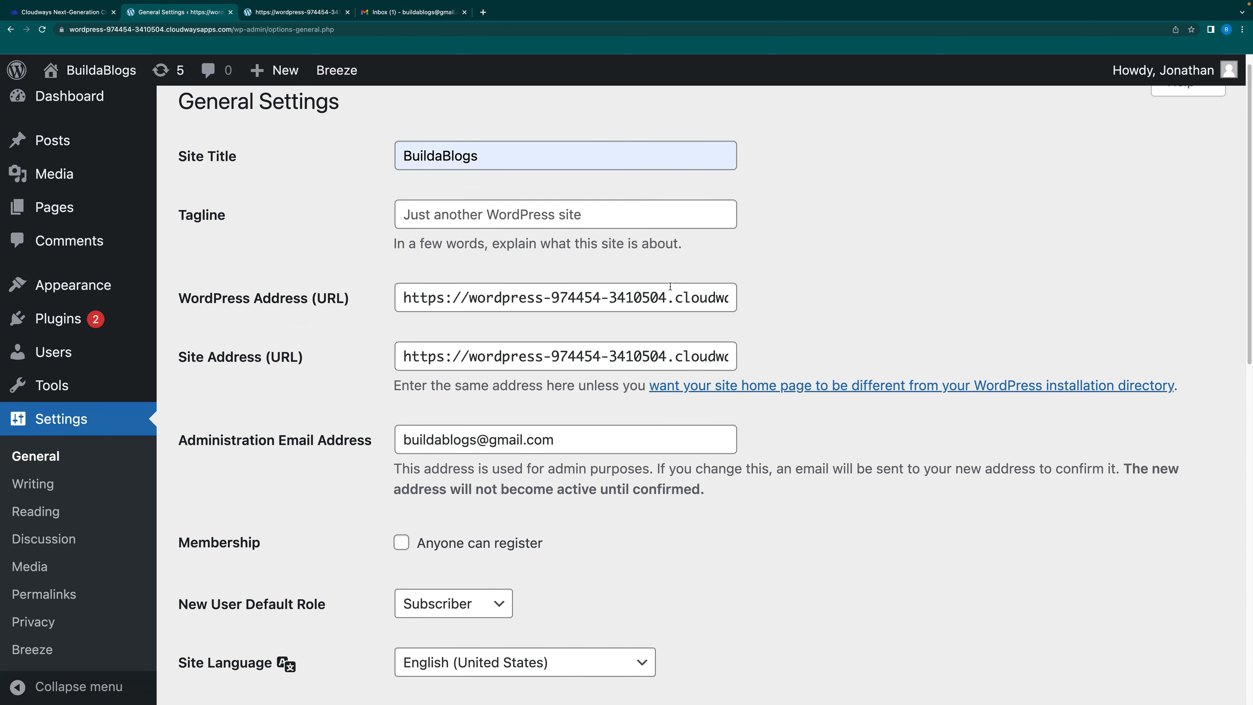
scroll(666, 302, "down", 1)
left_click(537, 192)
scroll(595, 399, "down", 4)
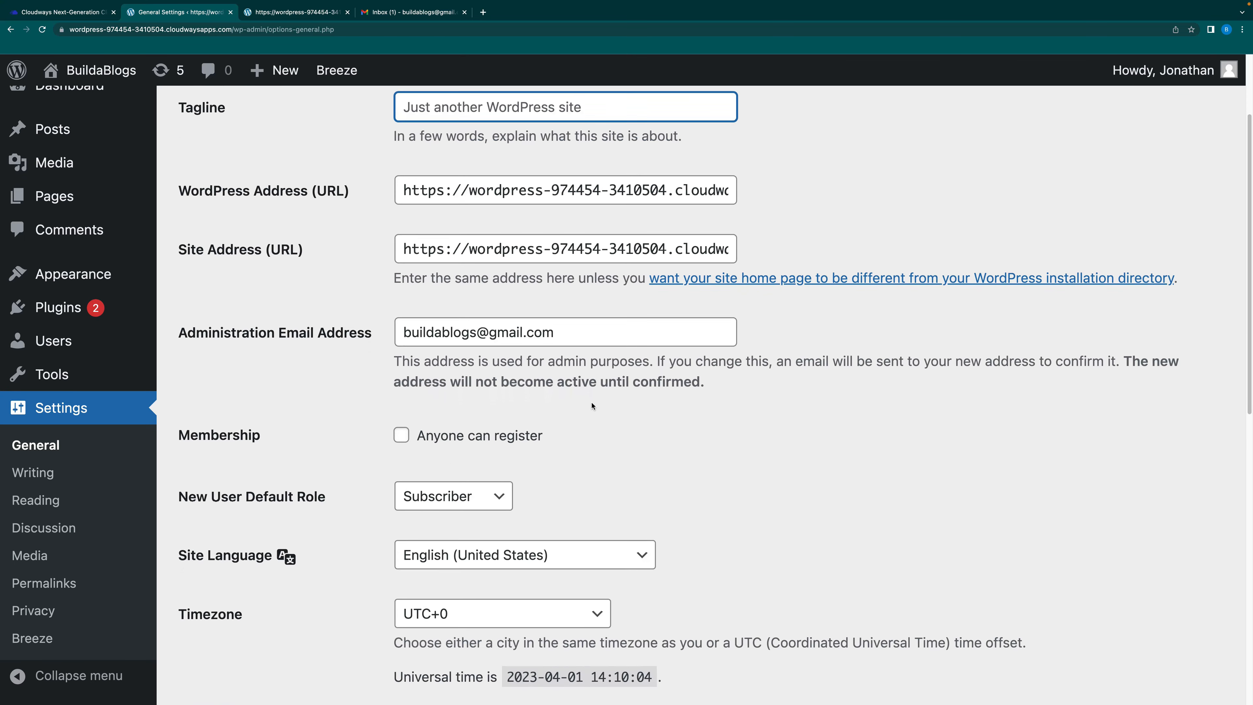
left_click(400, 435)
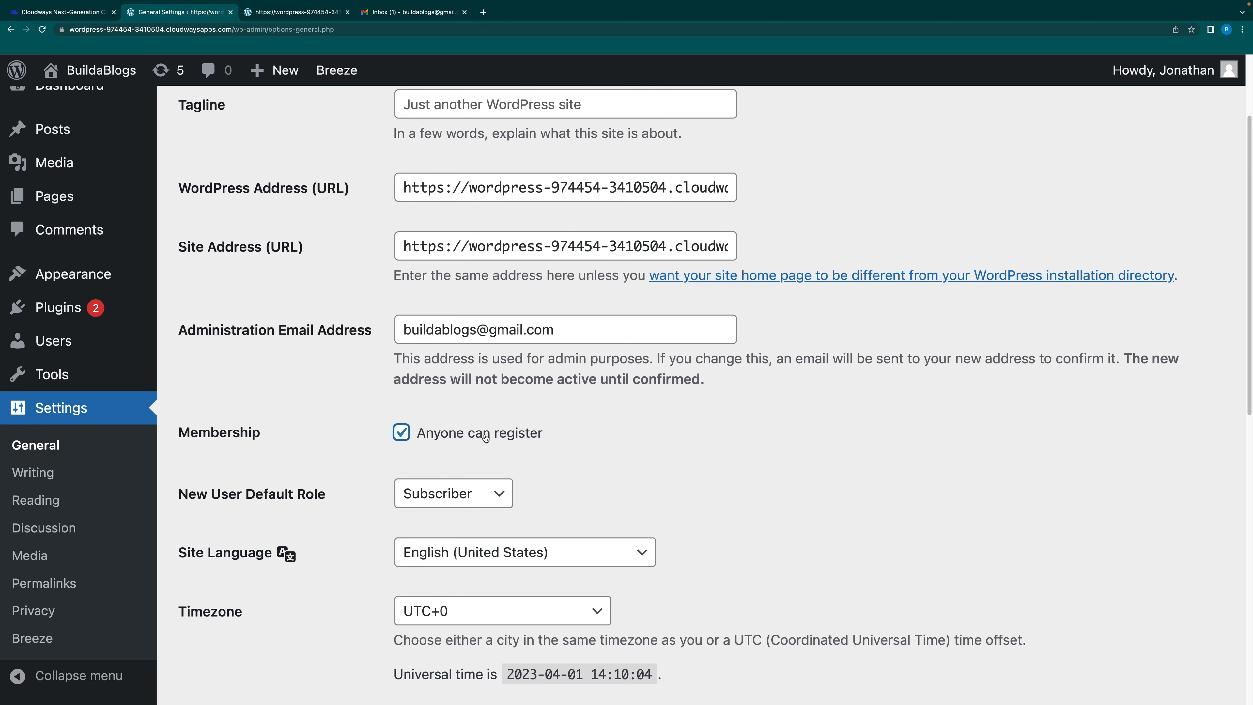
scroll(592, 469, "down", 3)
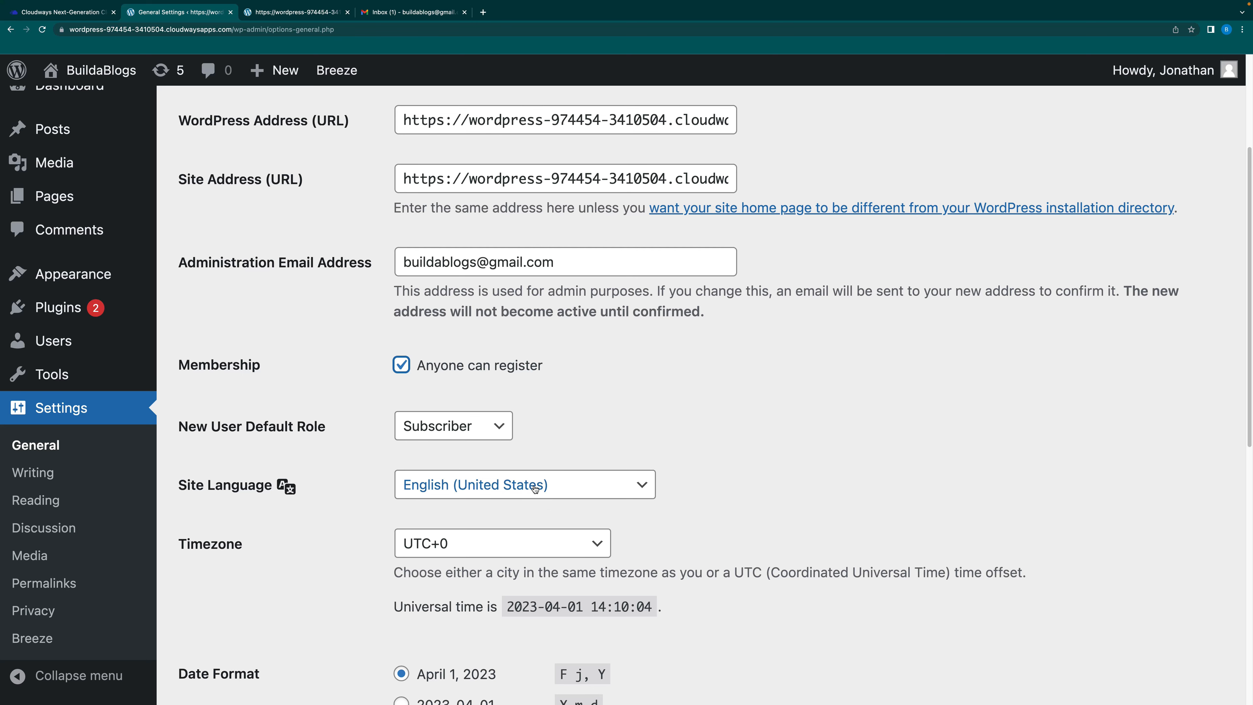
scroll(610, 470, "down", 4)
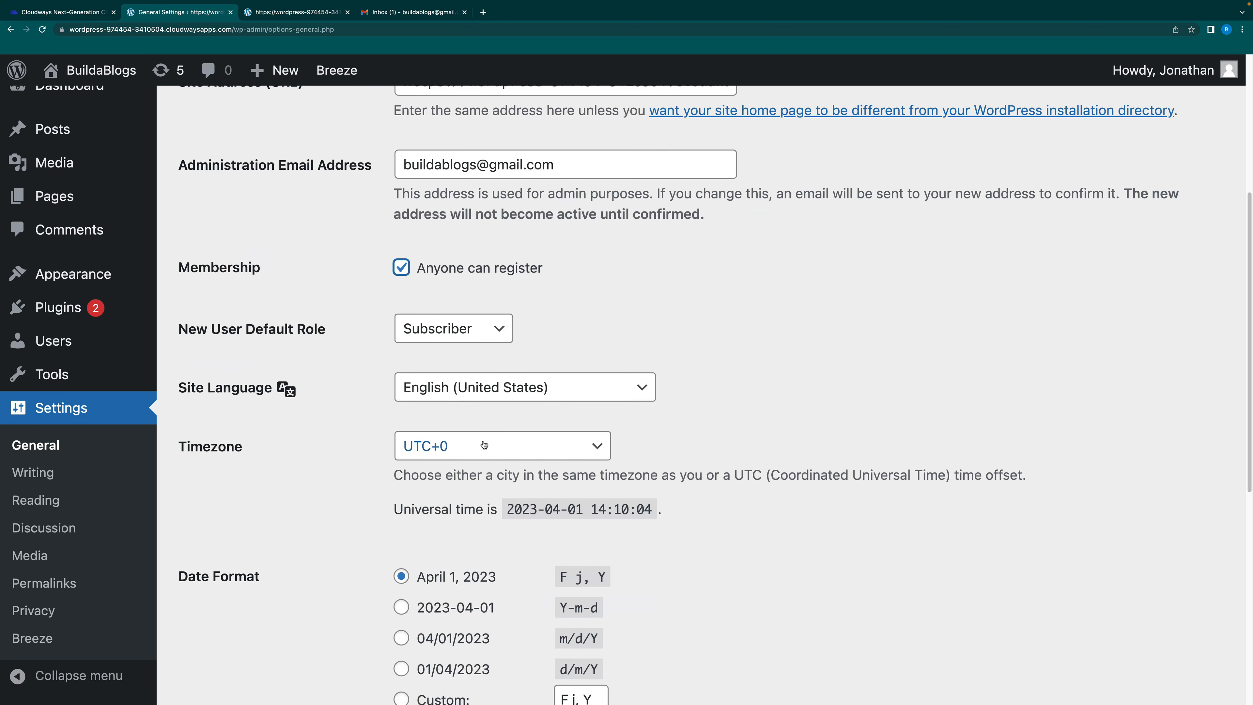
scroll(481, 454, "down", 3)
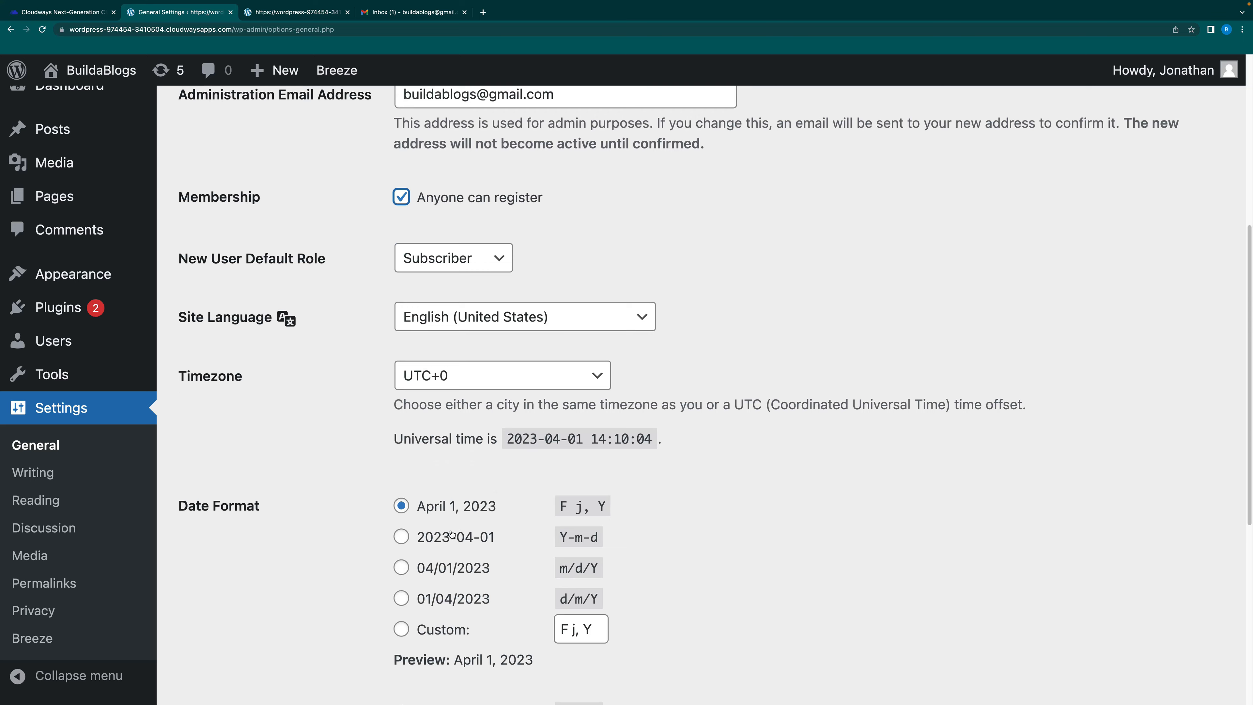
scroll(460, 523, "down", 6)
scroll(460, 523, "down", 9)
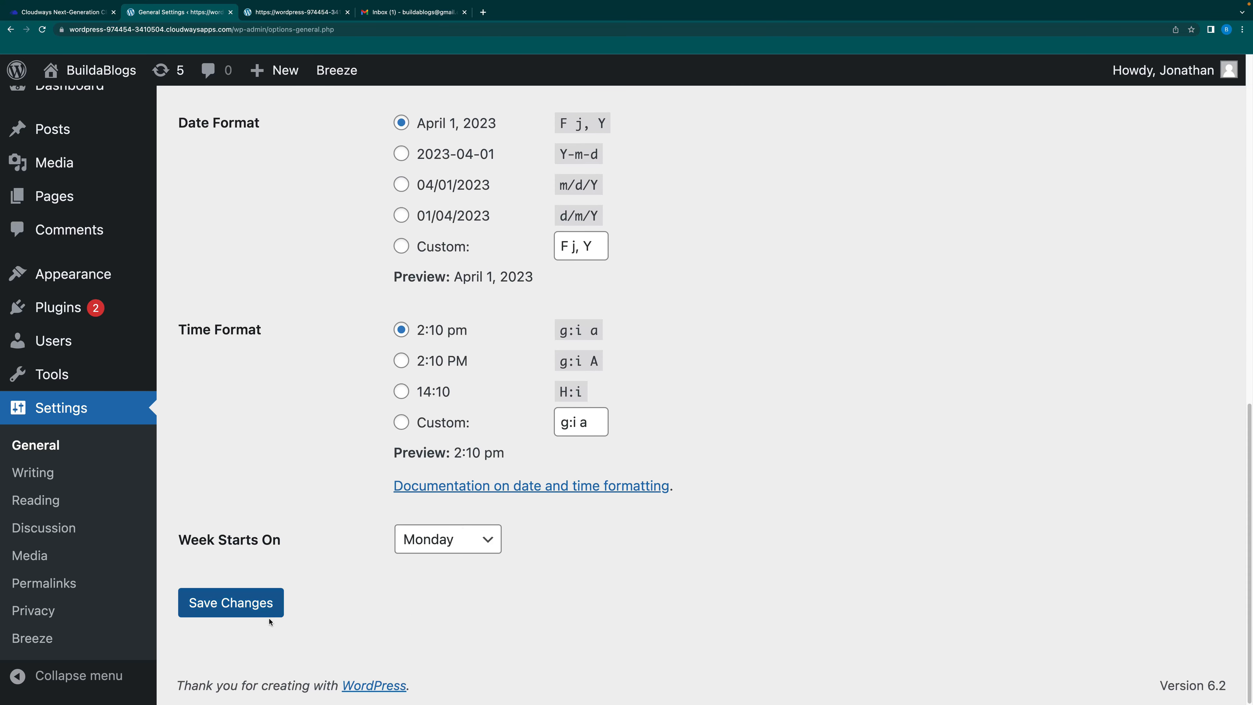
left_click(248, 609)
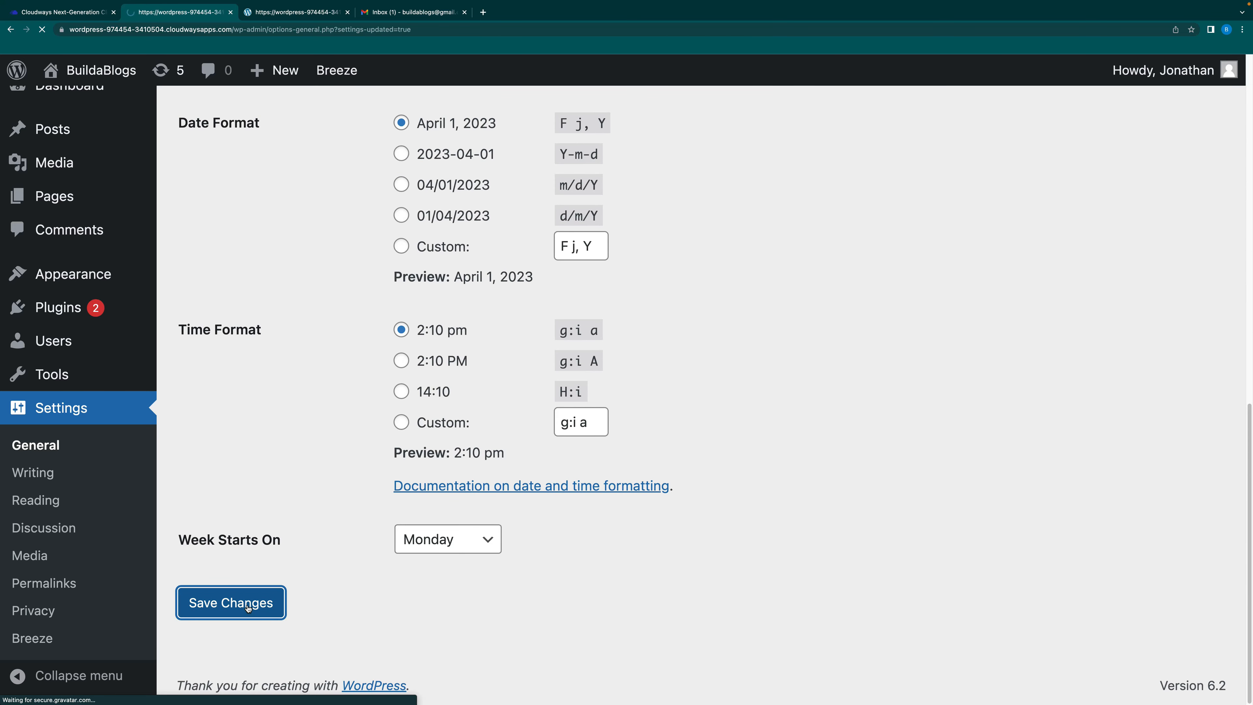
Reload the live website in its own tab to check the site title and the order of the navigation menu
left_click(277, 14)
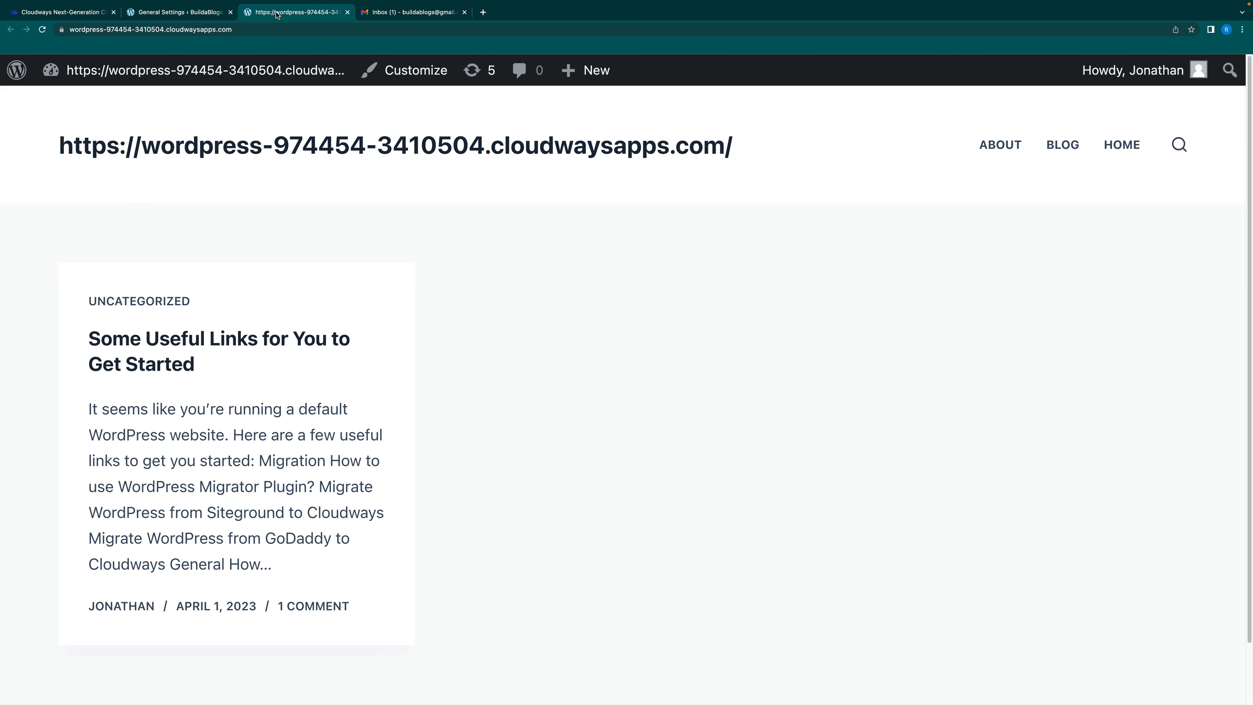
left_click(187, 14)
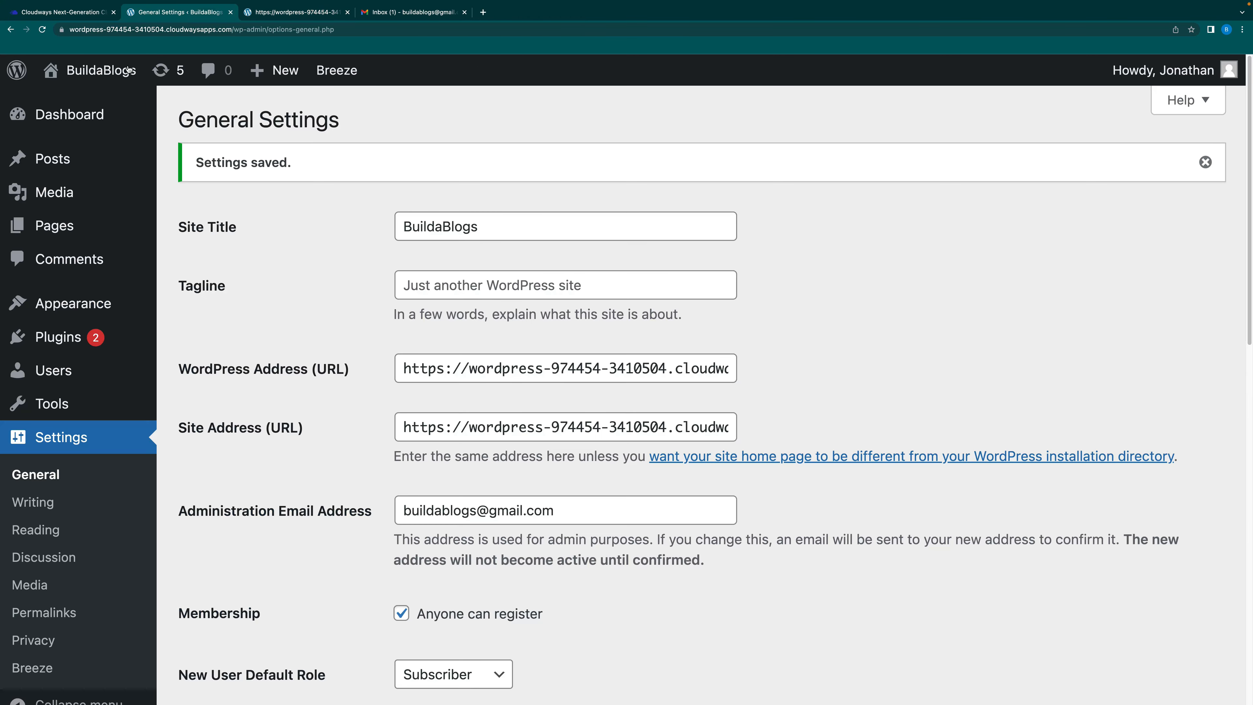
right_click(111, 74)
left_click(277, 14)
left_click(277, 14)
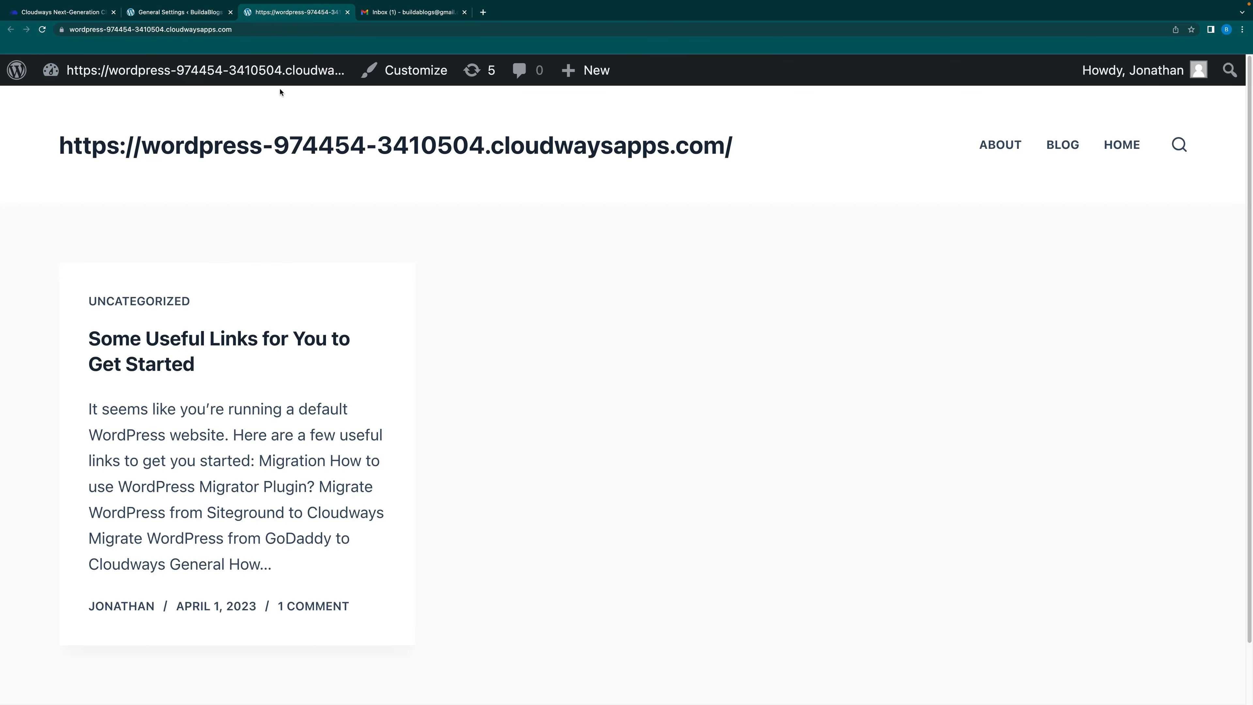
left_click(258, 29)
key("Return")
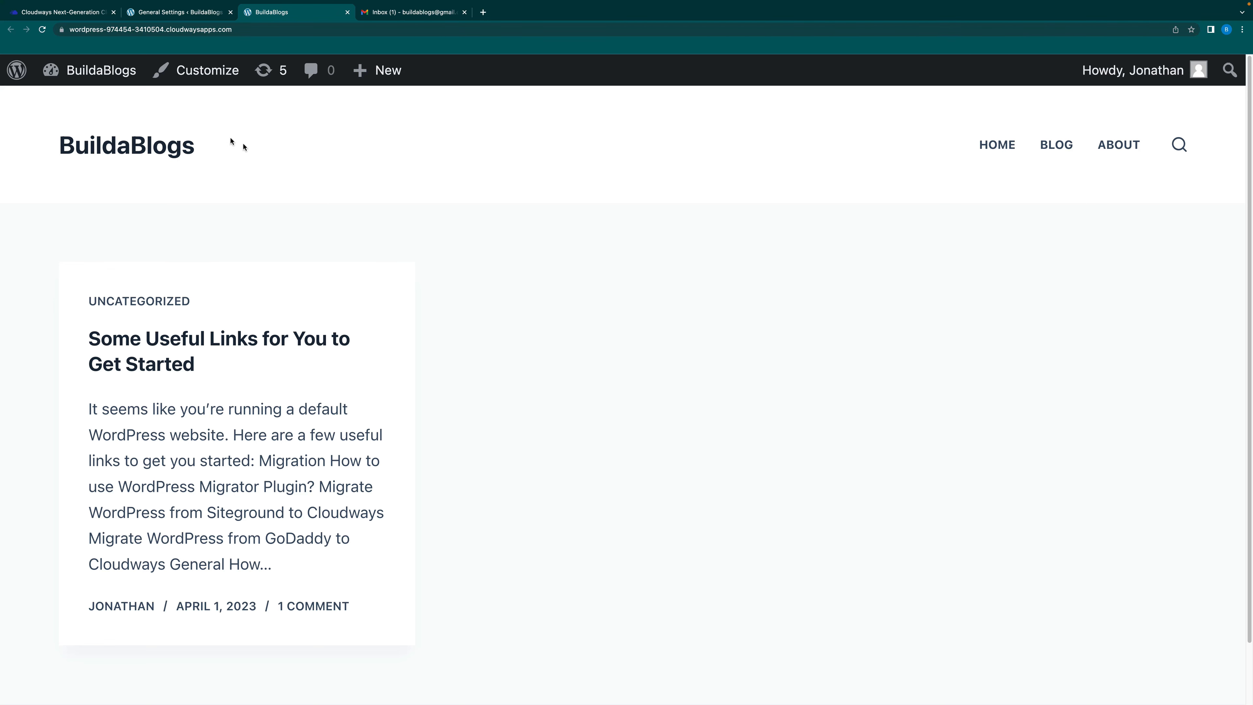
In the reading settings, display a static page with Home as the homepage and Blog as the posts page, and save the changes
left_click(195, 13)
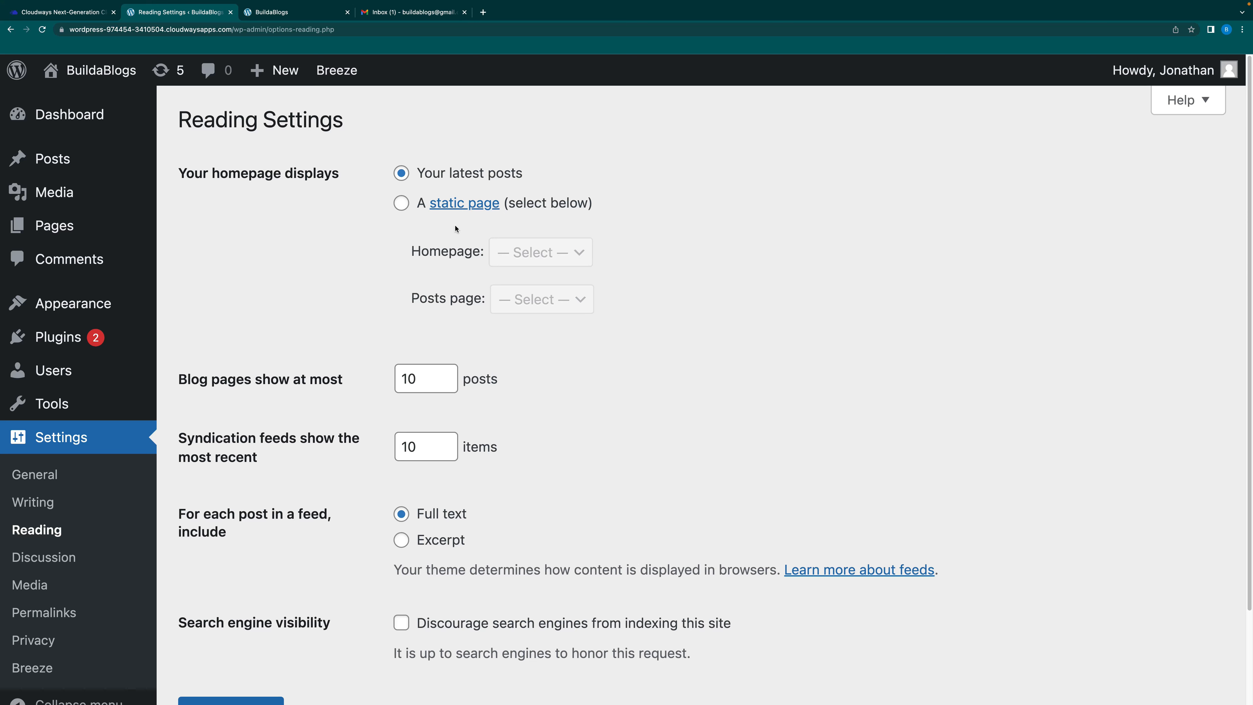
left_click(401, 204)
left_click(512, 255)
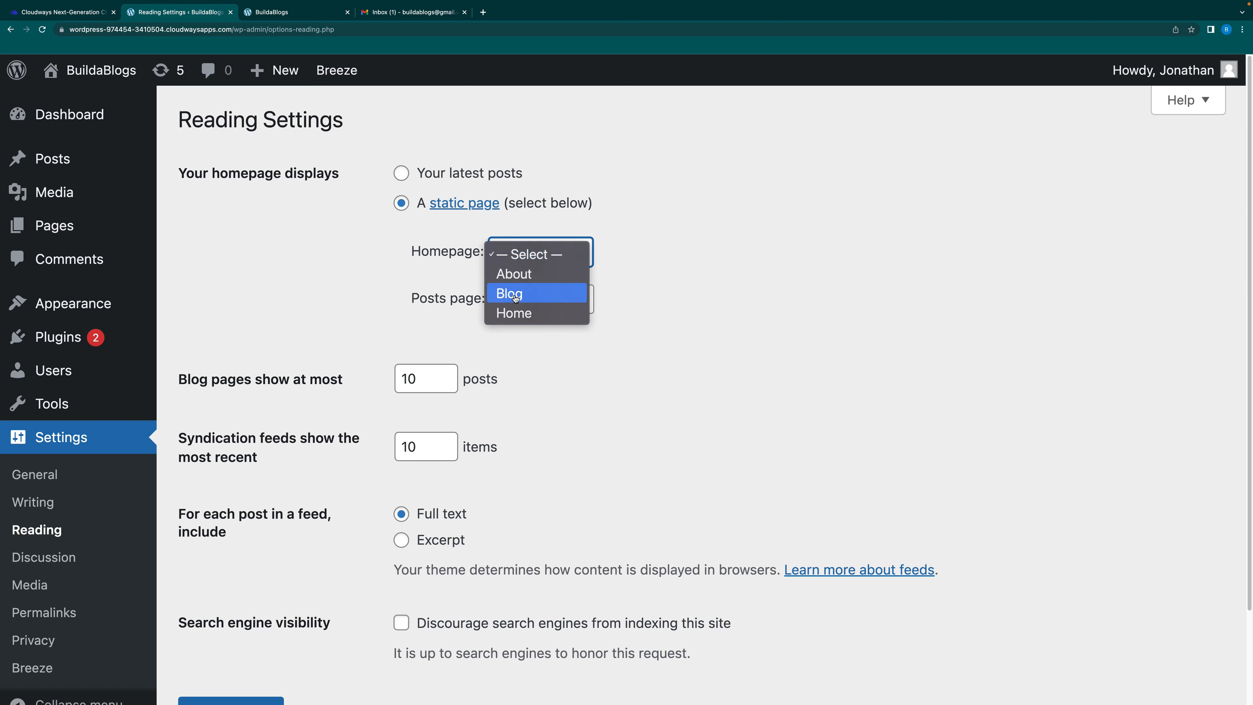
left_click(514, 313)
left_click(541, 300)
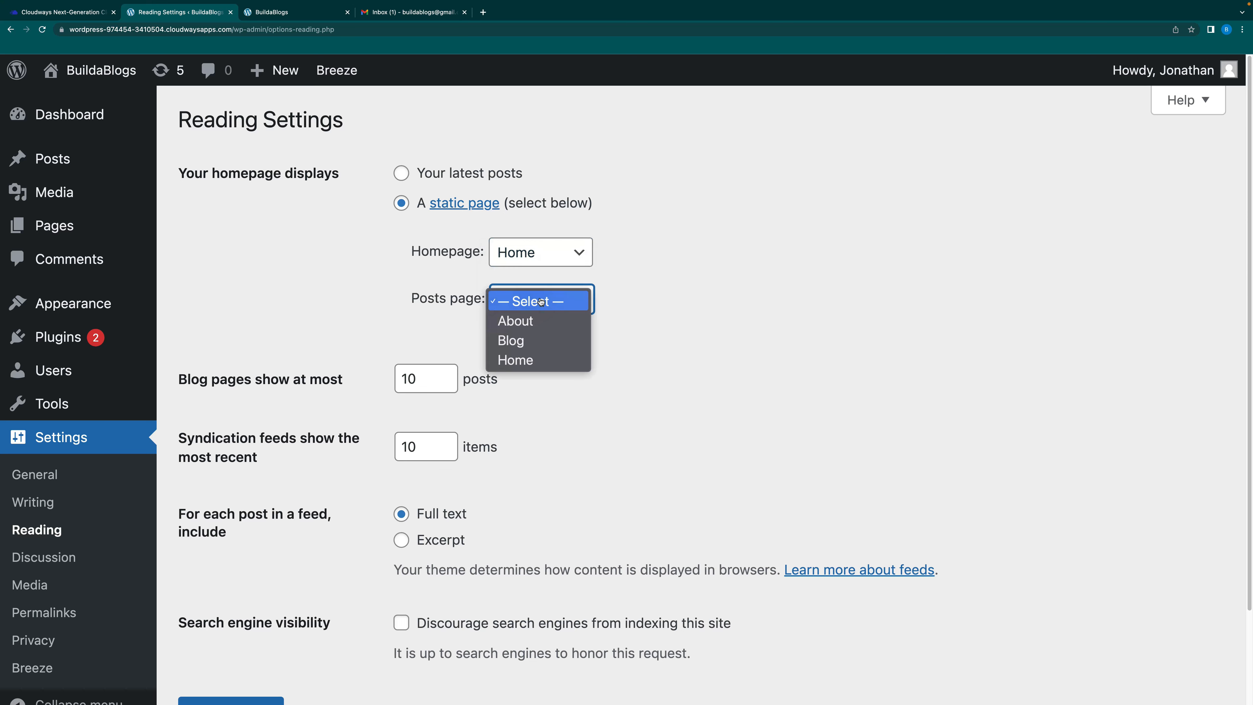
left_click(533, 346)
scroll(590, 361, "down", 3)
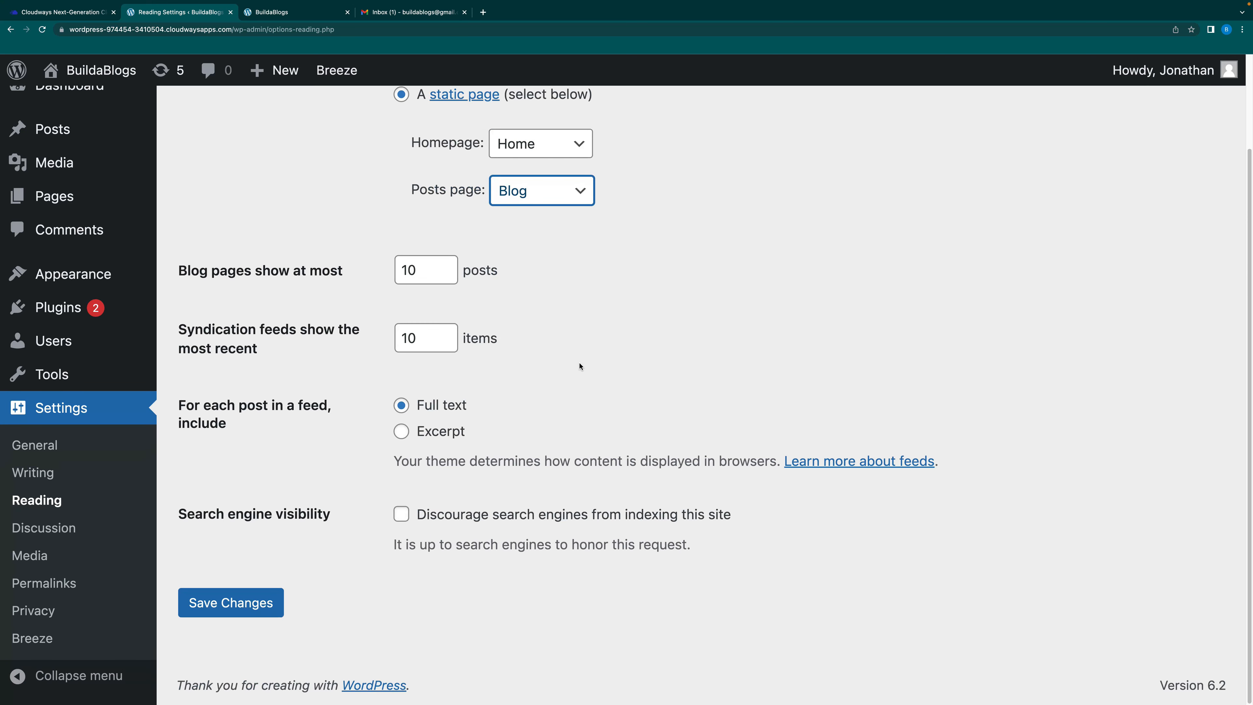
left_click(245, 601)
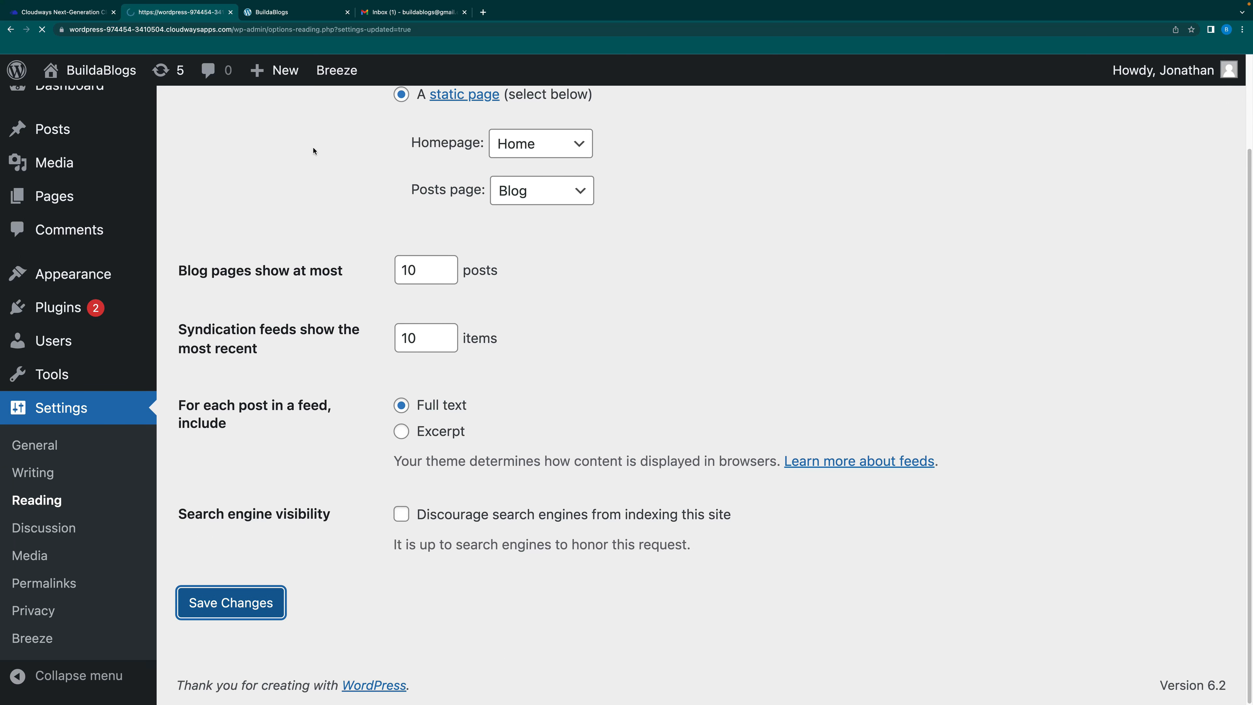
Reload the live website to check its homepage, and view the Blog page from the site navigation
left_click(298, 14)
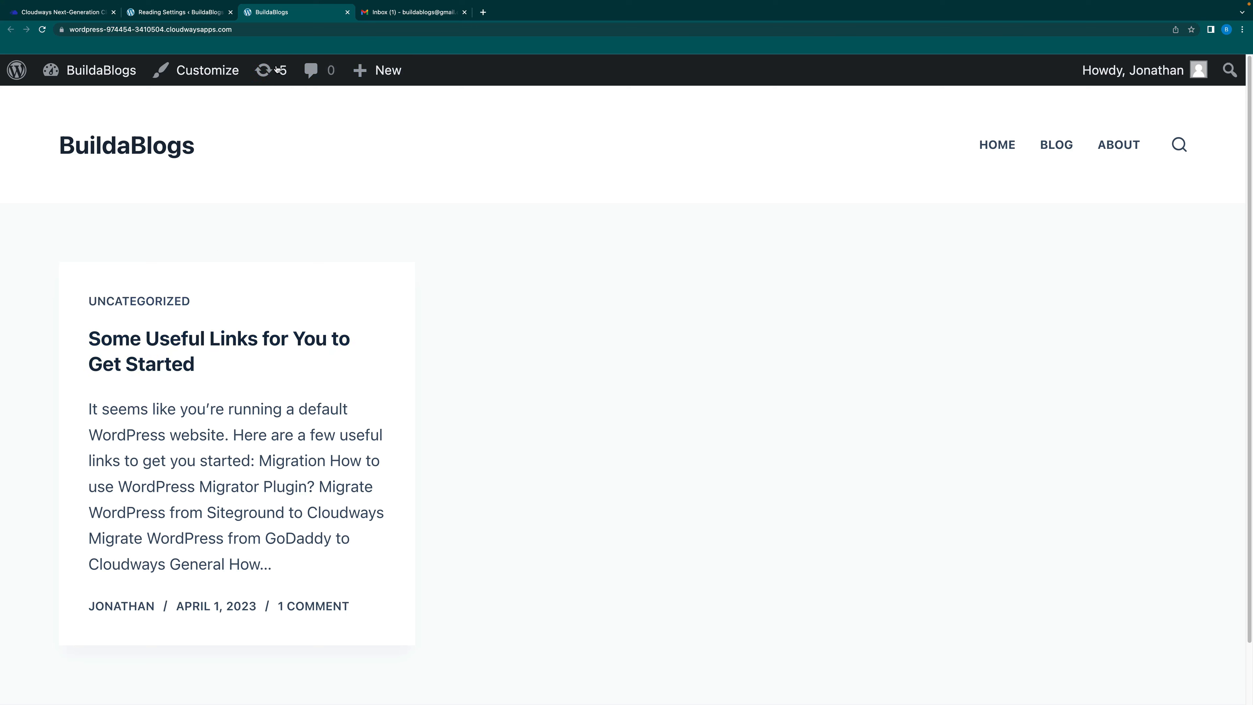
left_click(250, 30)
key("Return")
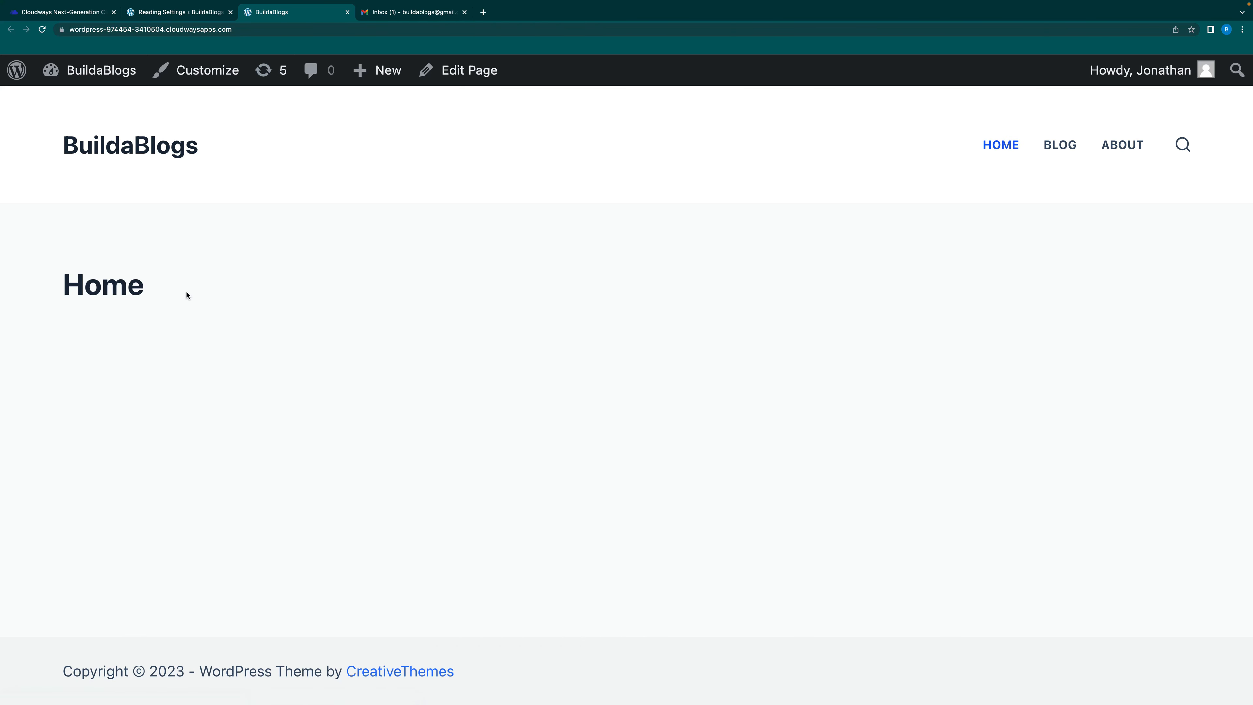
left_click(1056, 145)
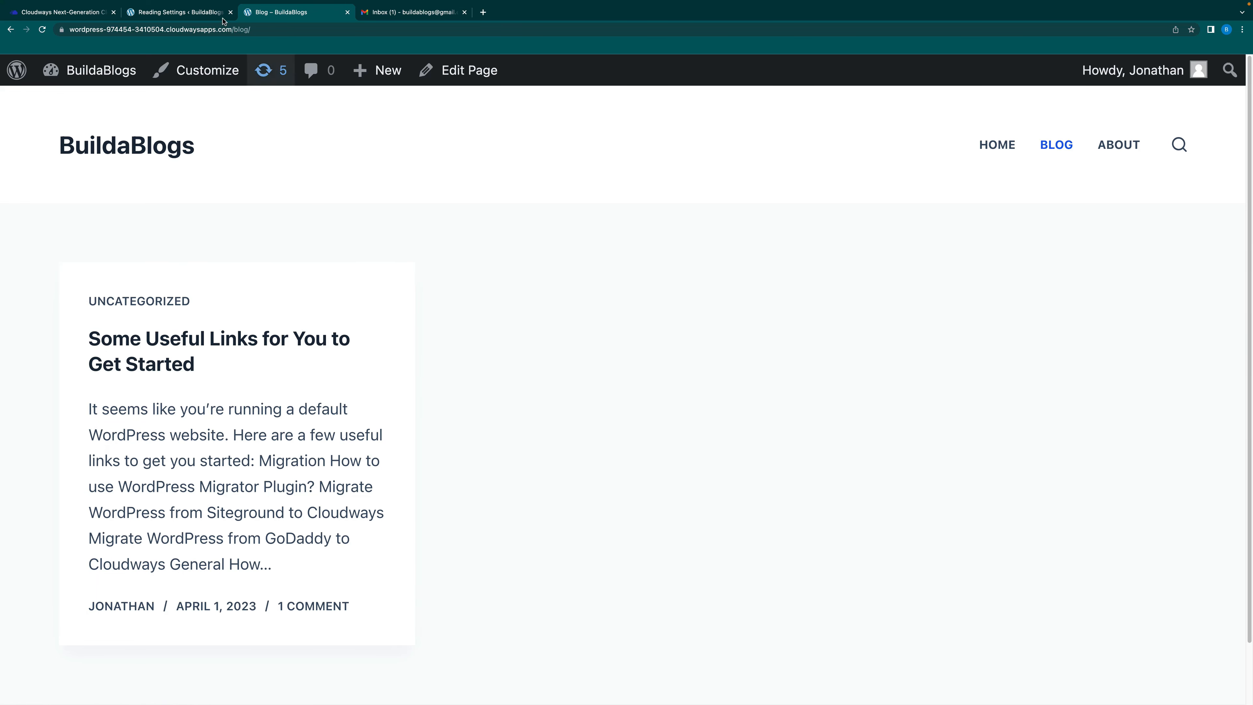
Review the permalink structure options in the site settings, keep Post name as the structure, and save the changes
left_click(196, 9)
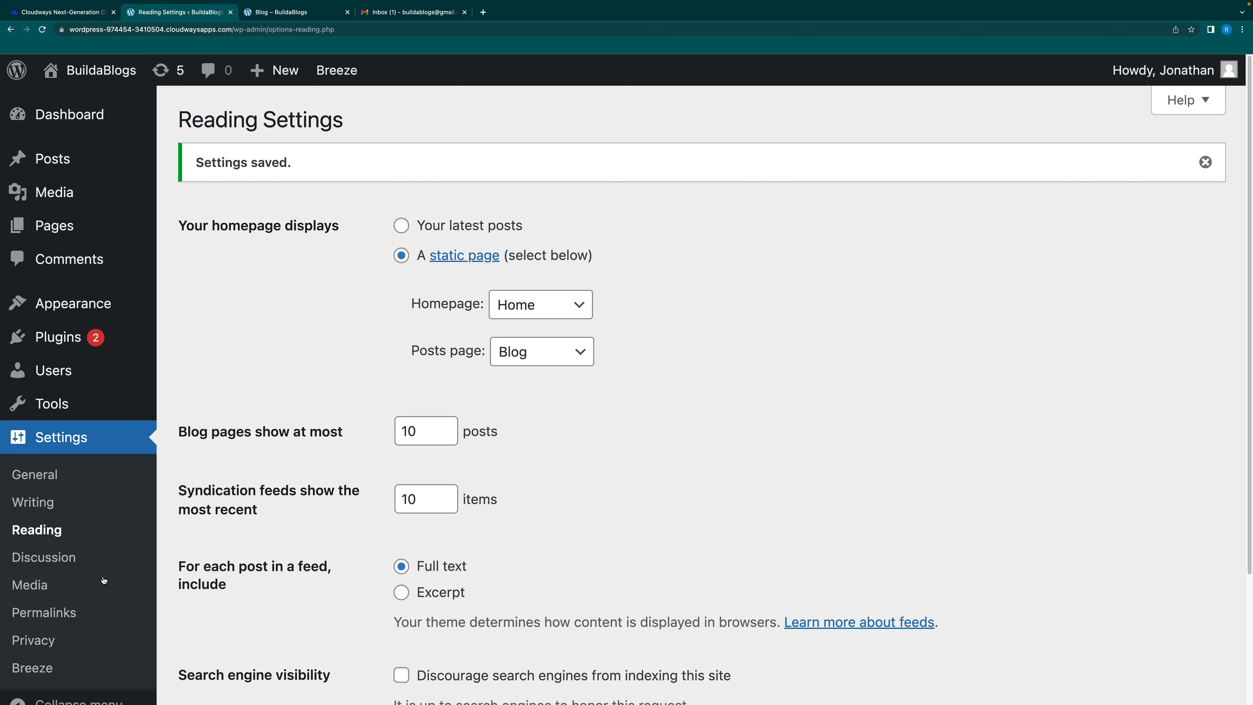
left_click(59, 617)
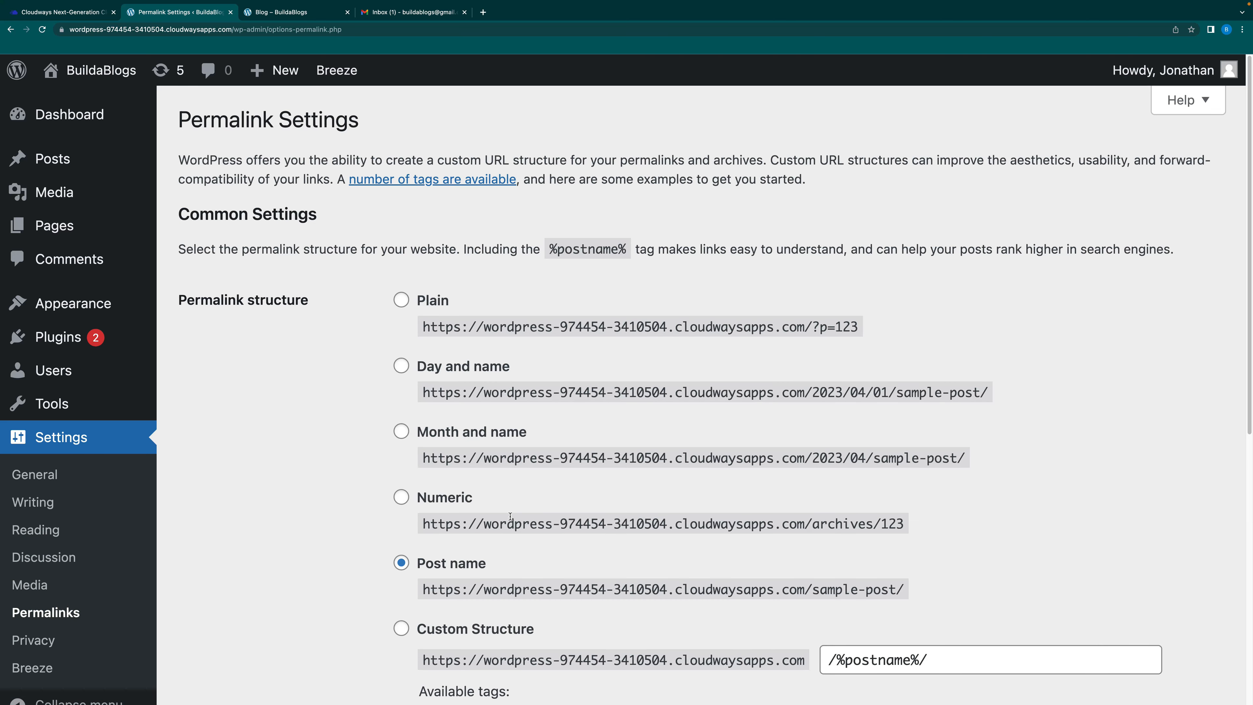
scroll(461, 338, "down", 3)
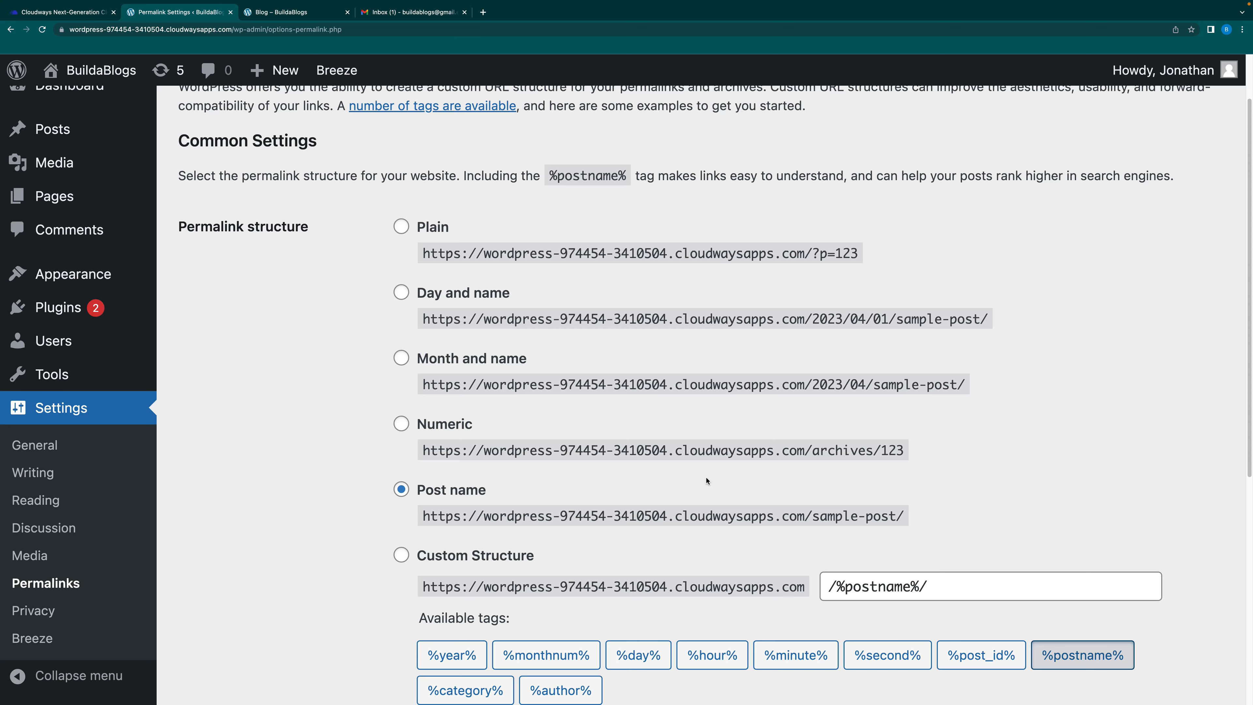
scroll(1008, 537, "down", 3)
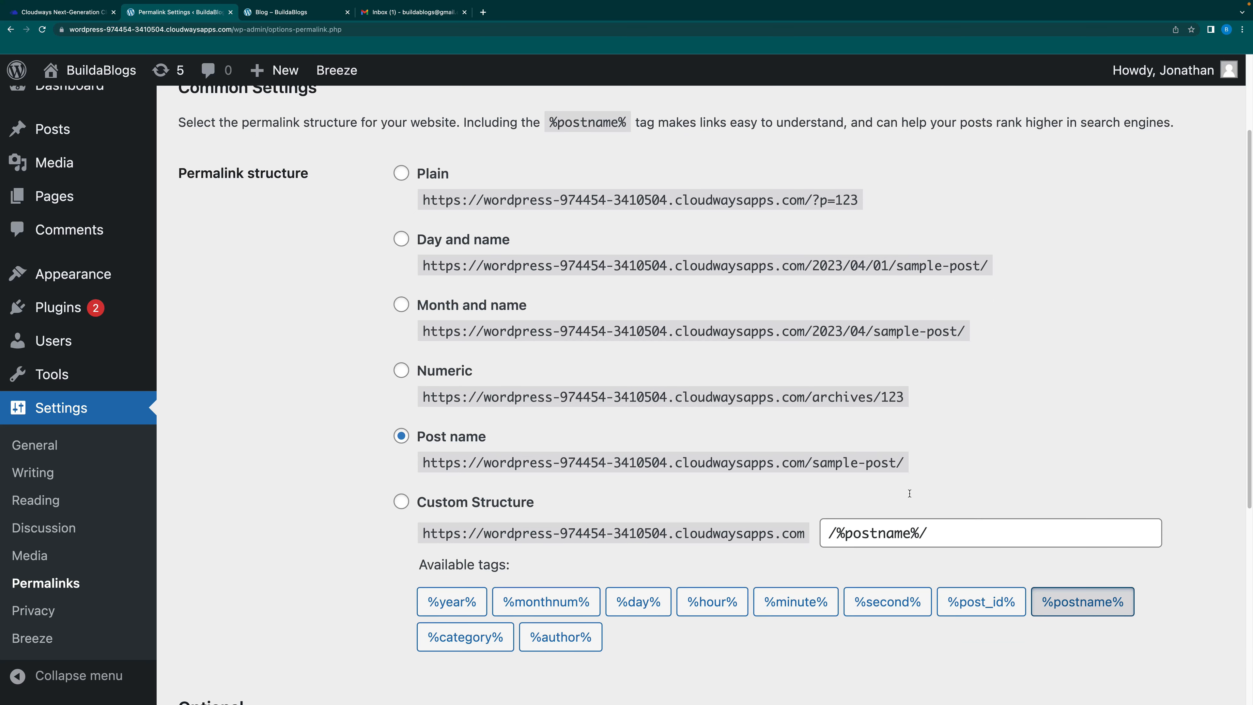
left_click(403, 375)
scroll(730, 459, "down", 7)
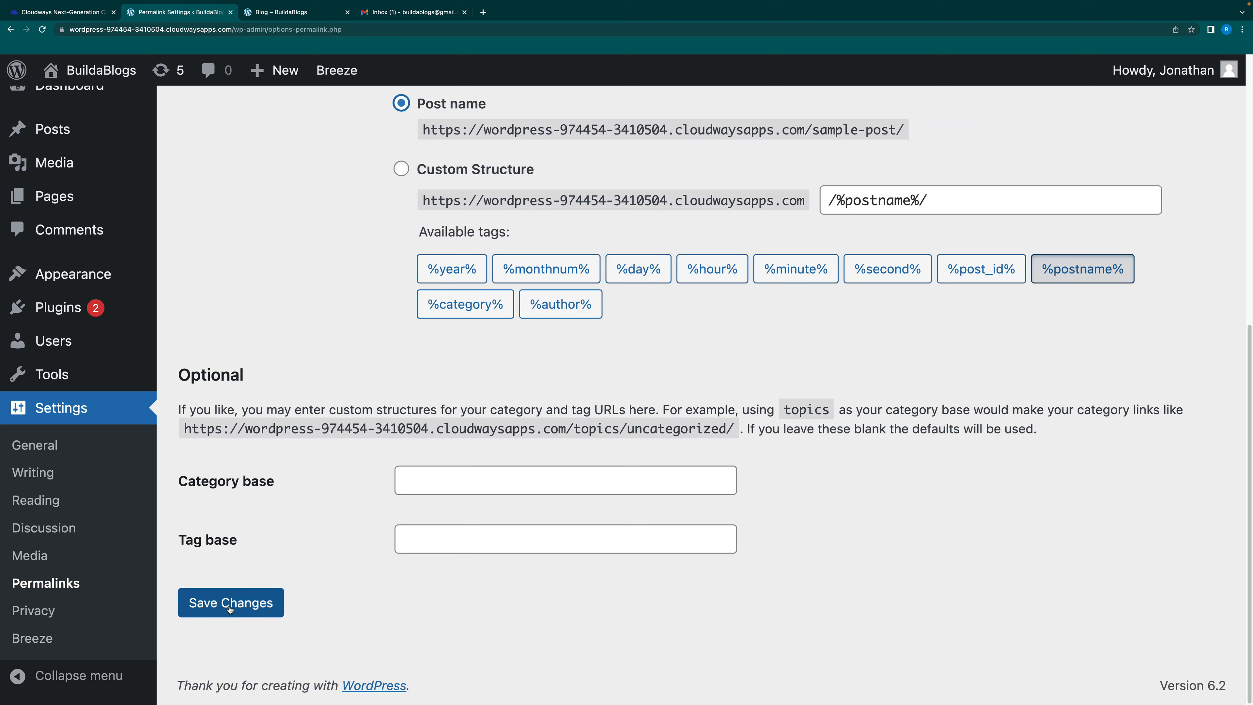
left_click(233, 606)
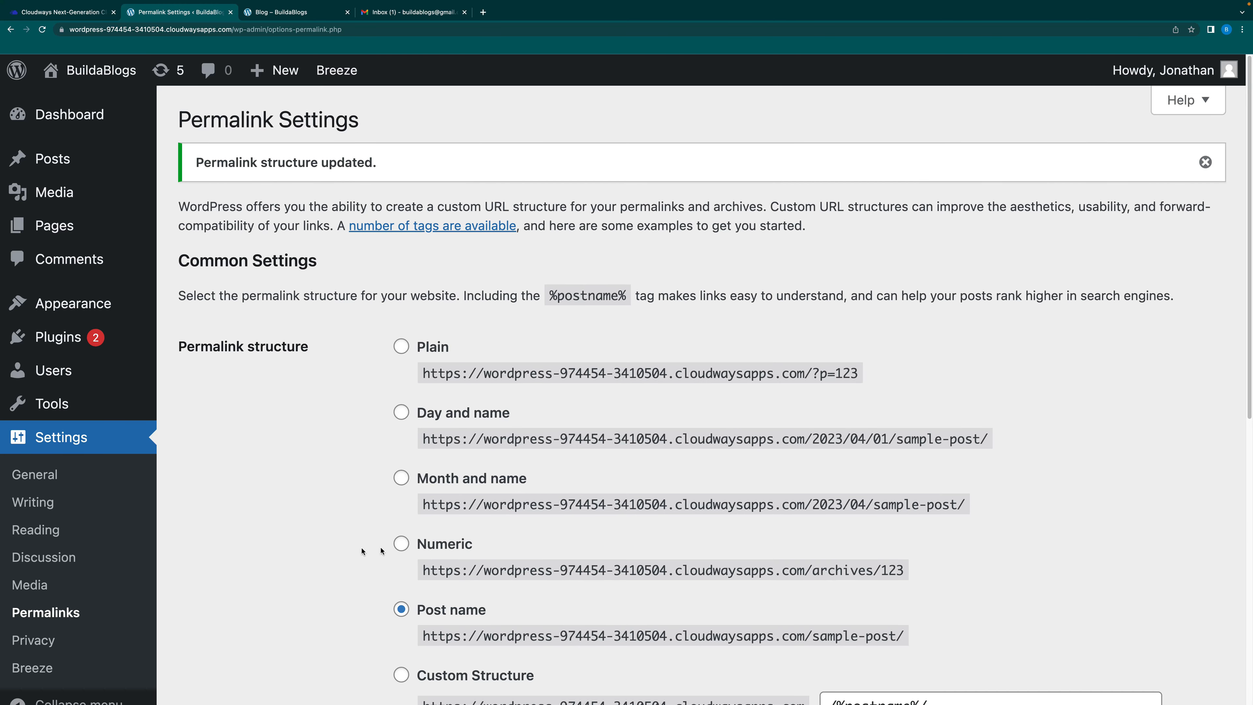
Create a new blog post and title it "Best things to do in the UK"
left_click(17, 71)
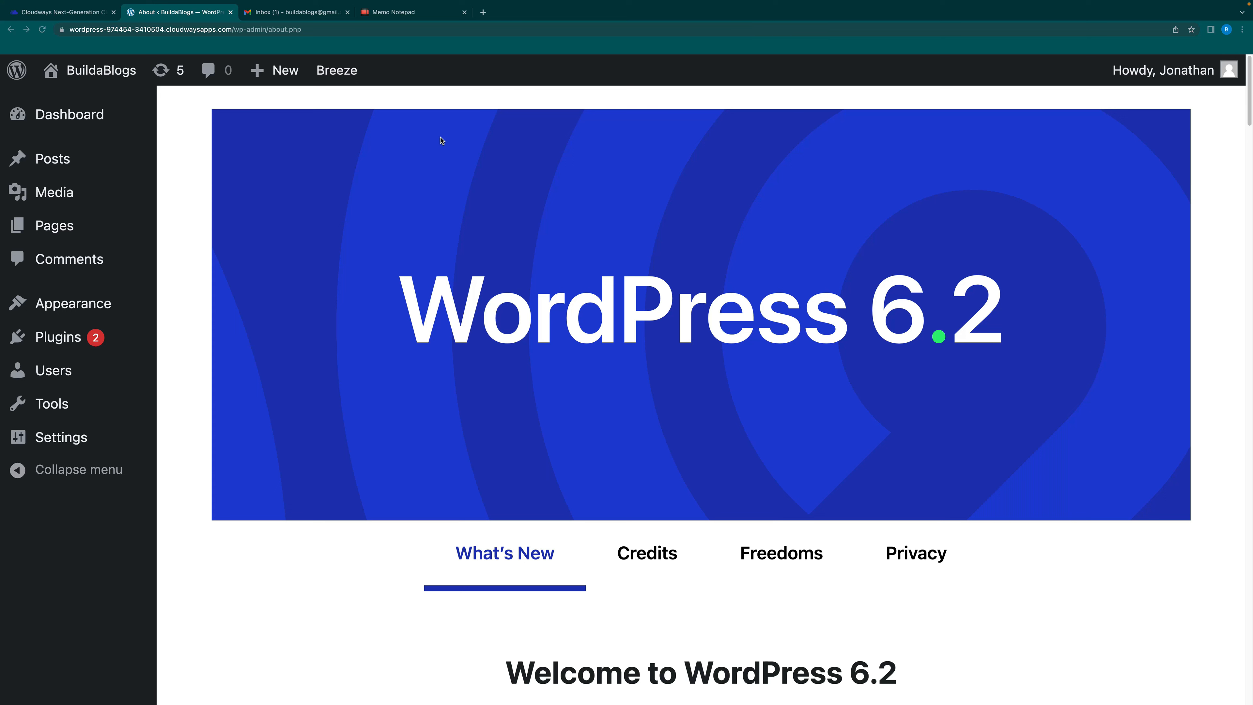
mouse_move(53, 159)
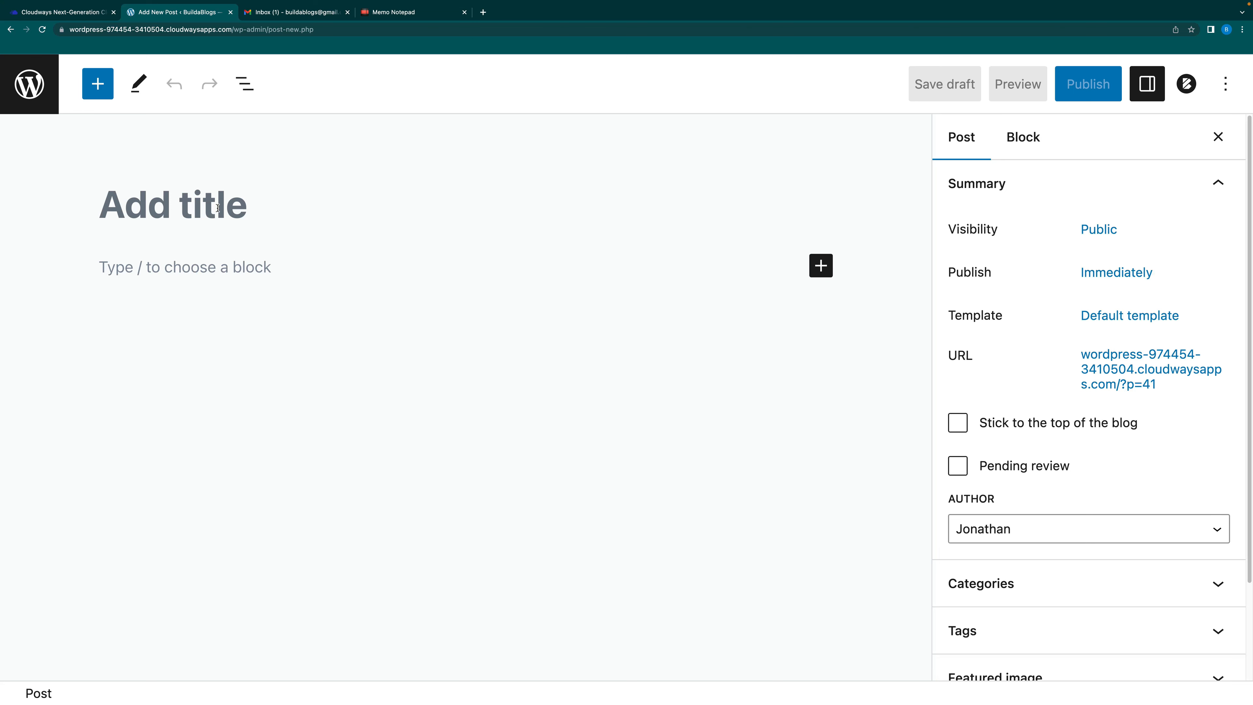
type("Best")
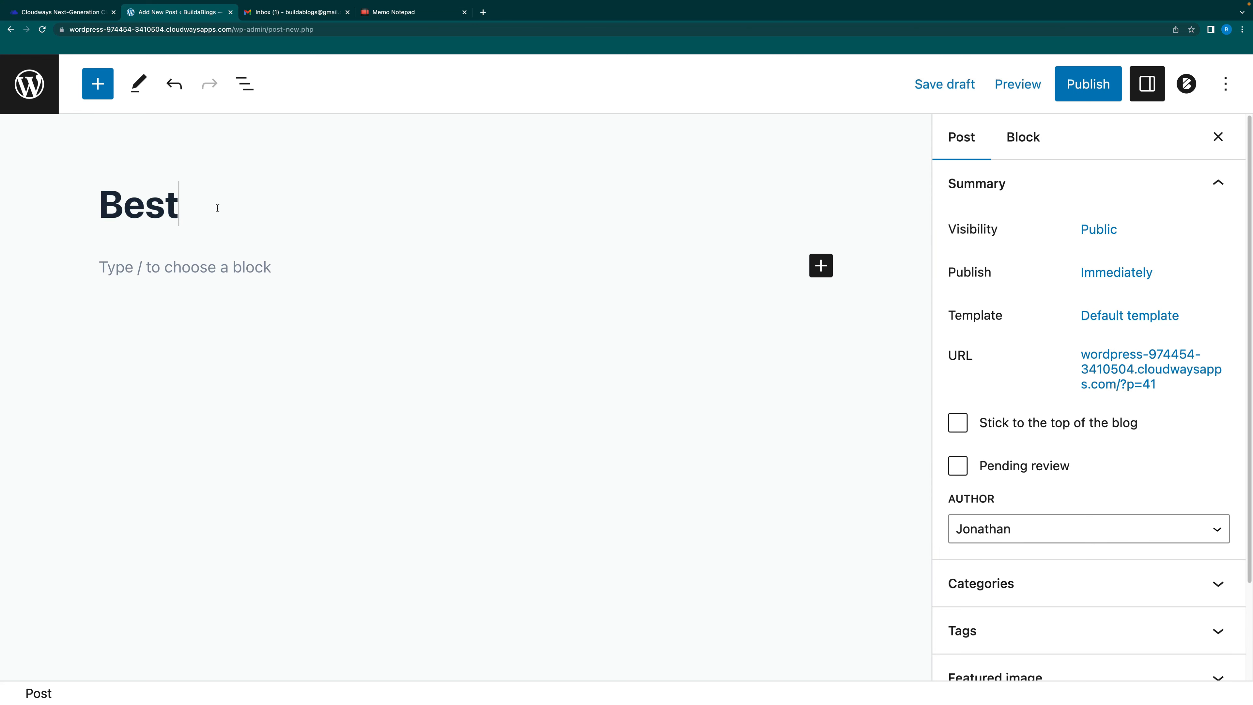
type(" things")
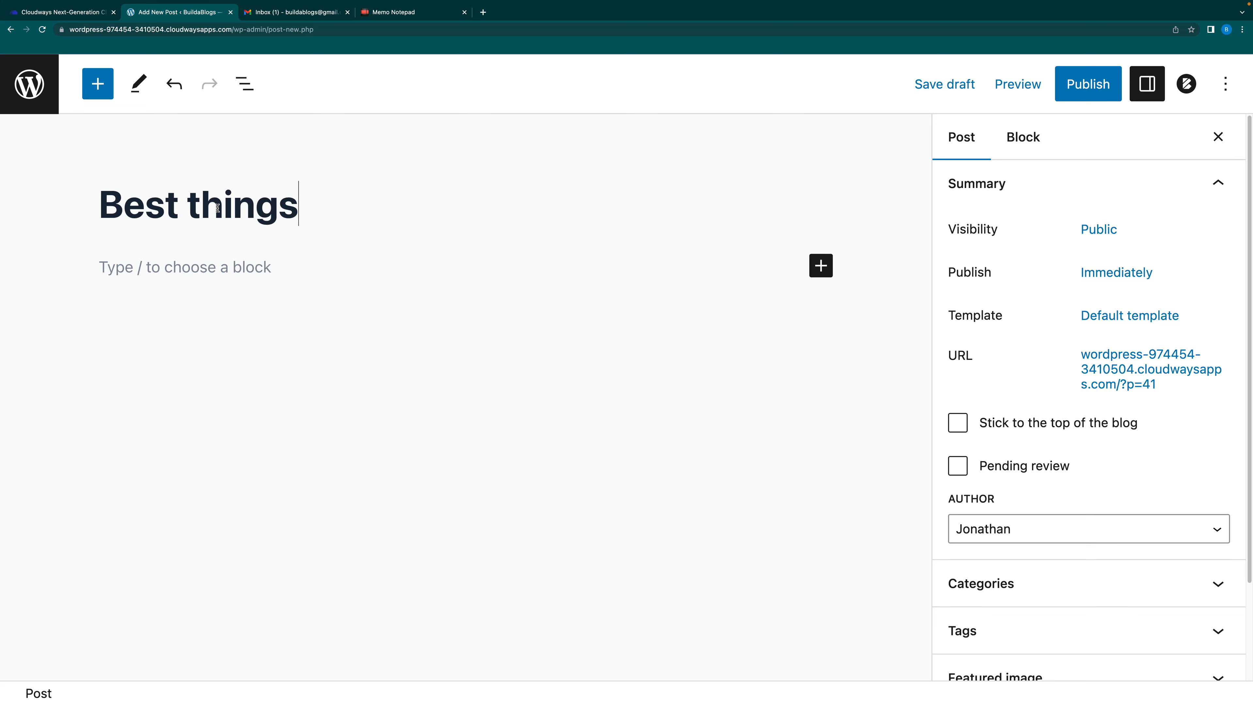
type(" to do i")
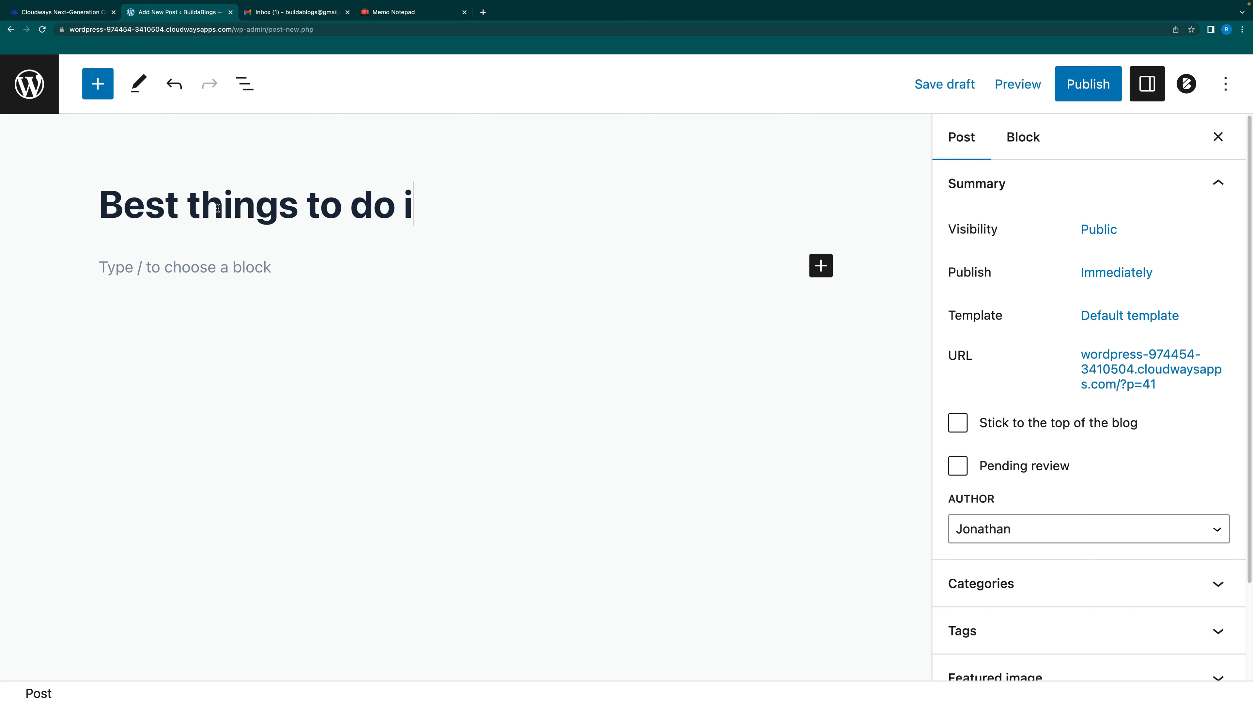
type("n the UK")
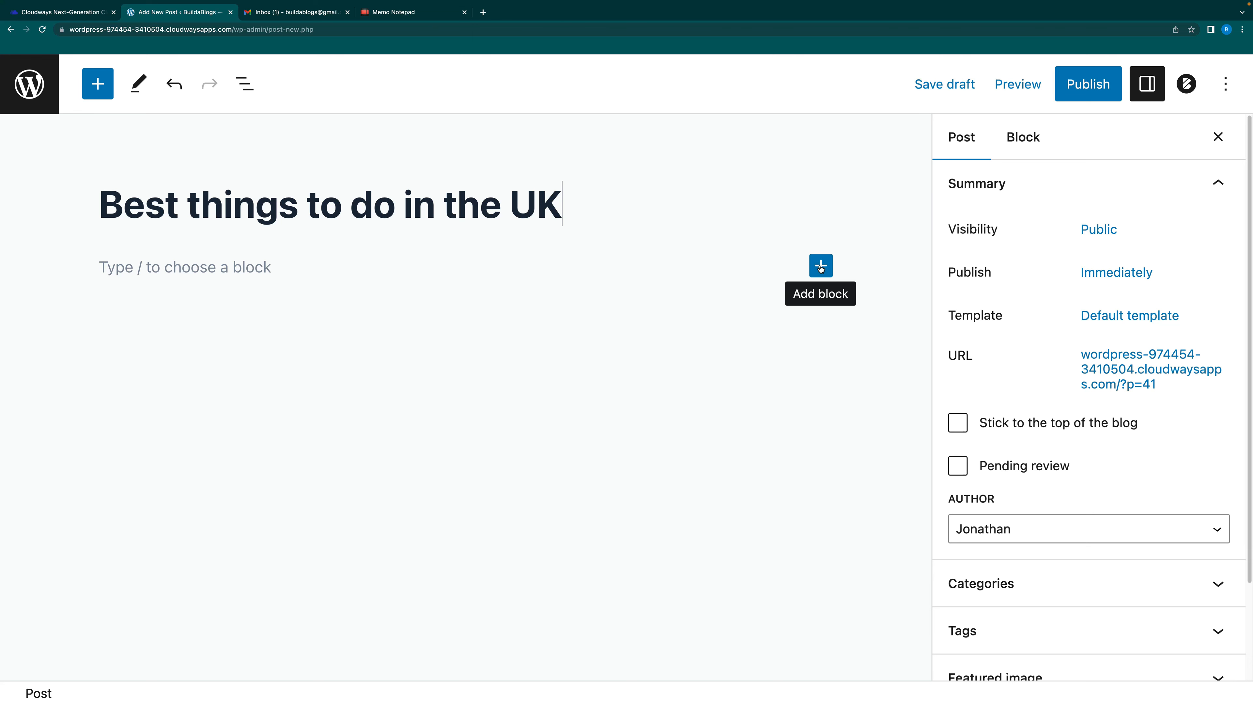
Copy the introductory paragraph about the United Kingdom from the Memo Notepad page and return to the empty paragraph in the post editor
left_click(212, 268)
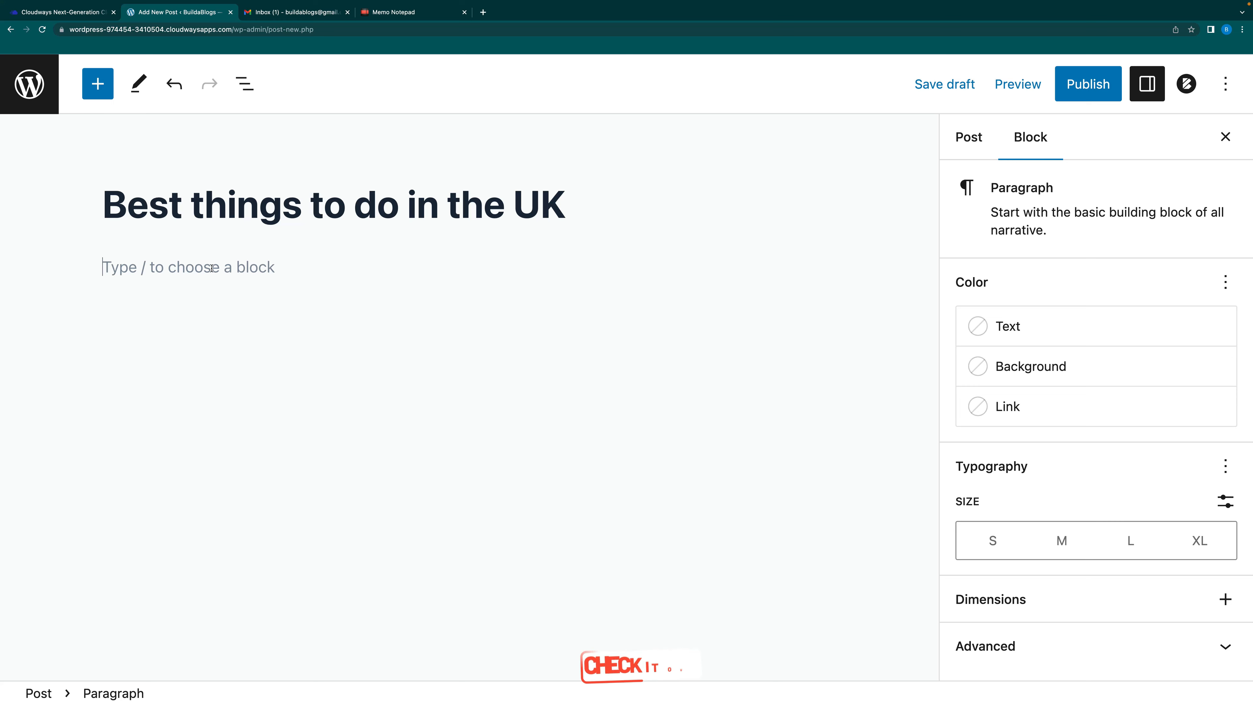
left_click(397, 15)
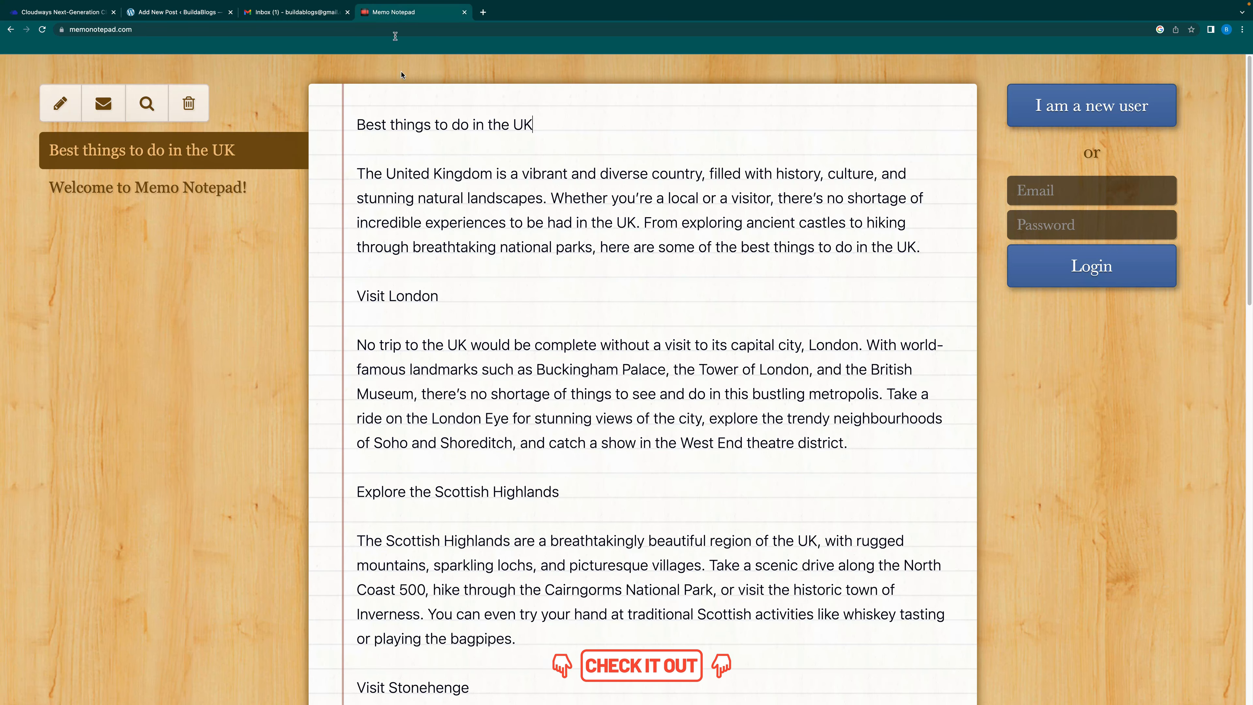
left_click_drag(523, 216, 935, 254)
key("super+c")
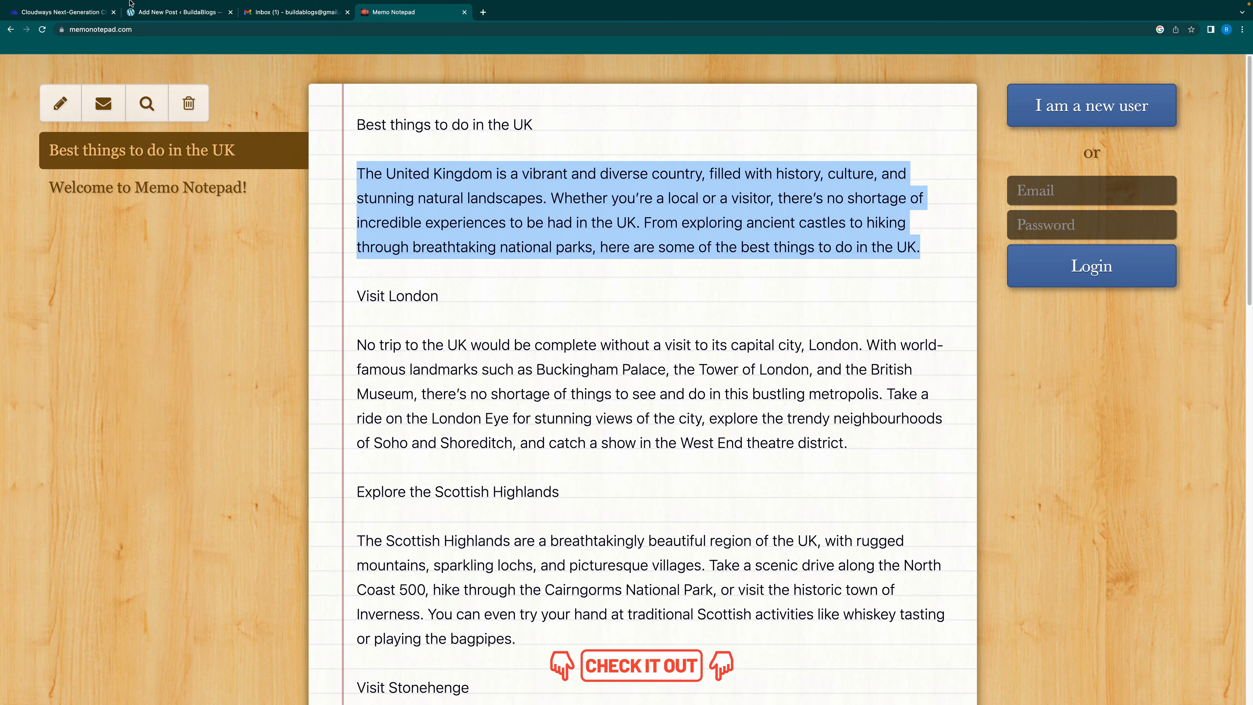
left_click(178, 11)
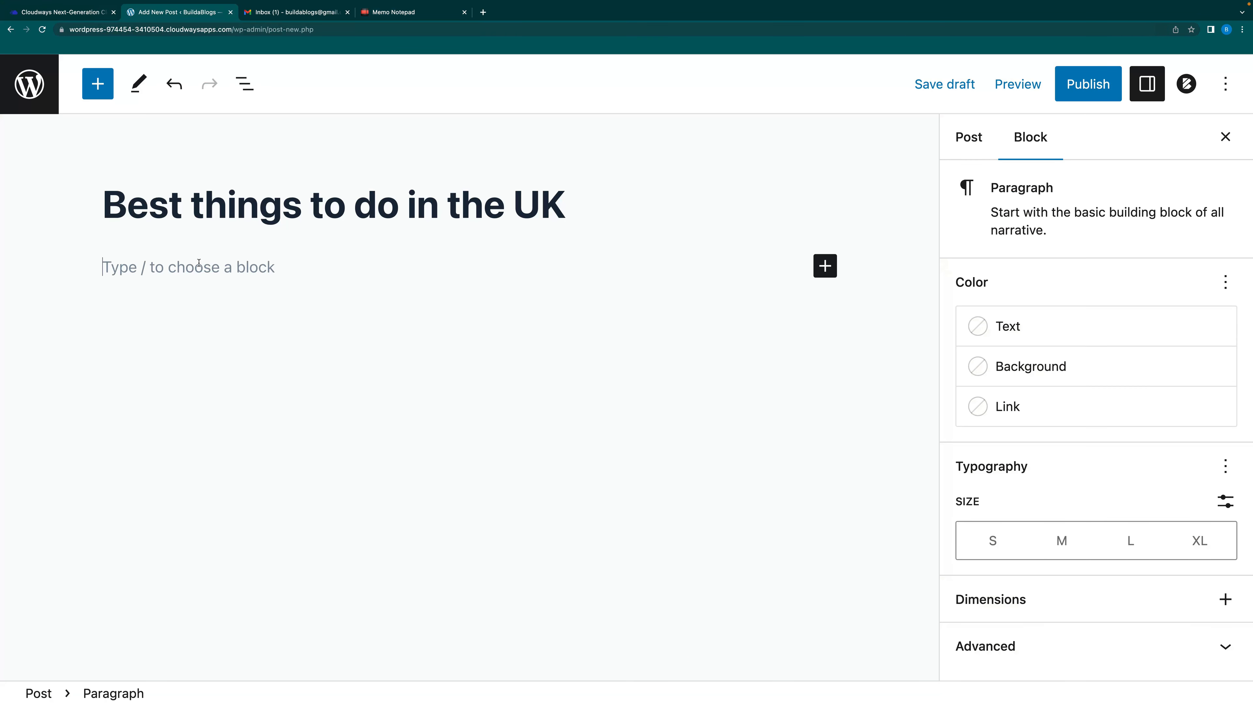
type("HHDHHD")
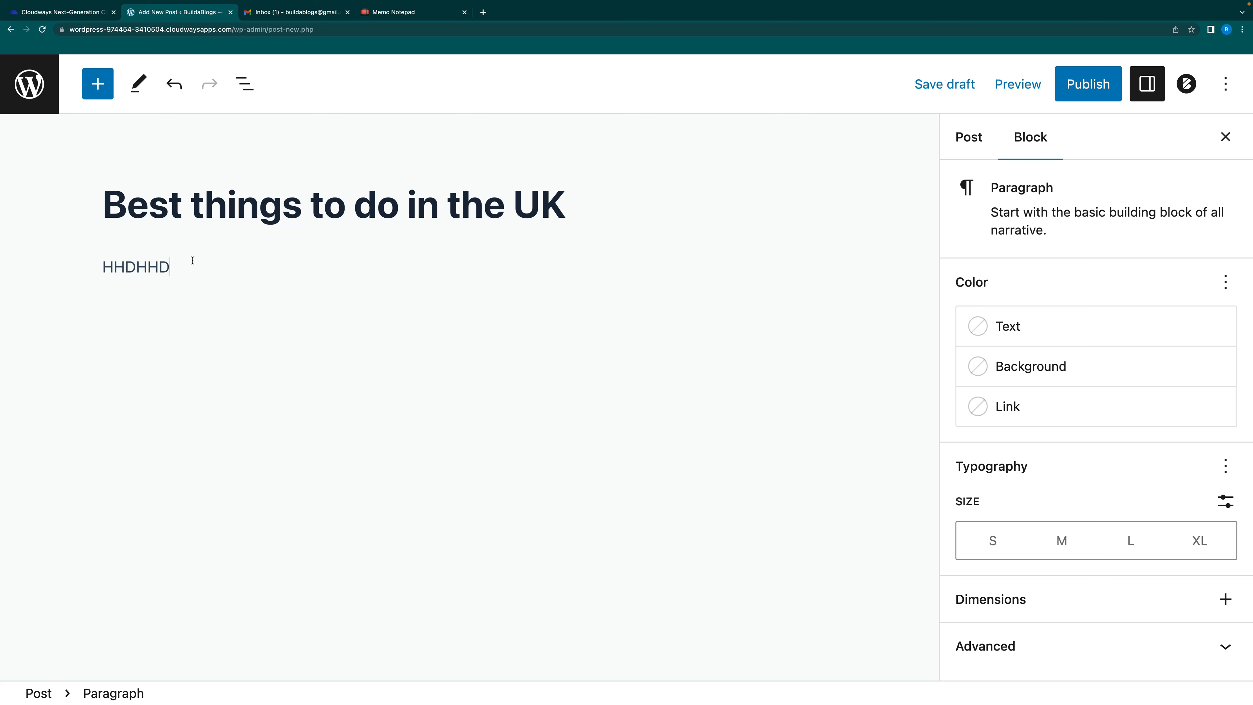
key("BackSpace")
key("BackSpace")
key("BackSpace")
key("BackSpace")
key("BackSpace")
key("BackSpace")
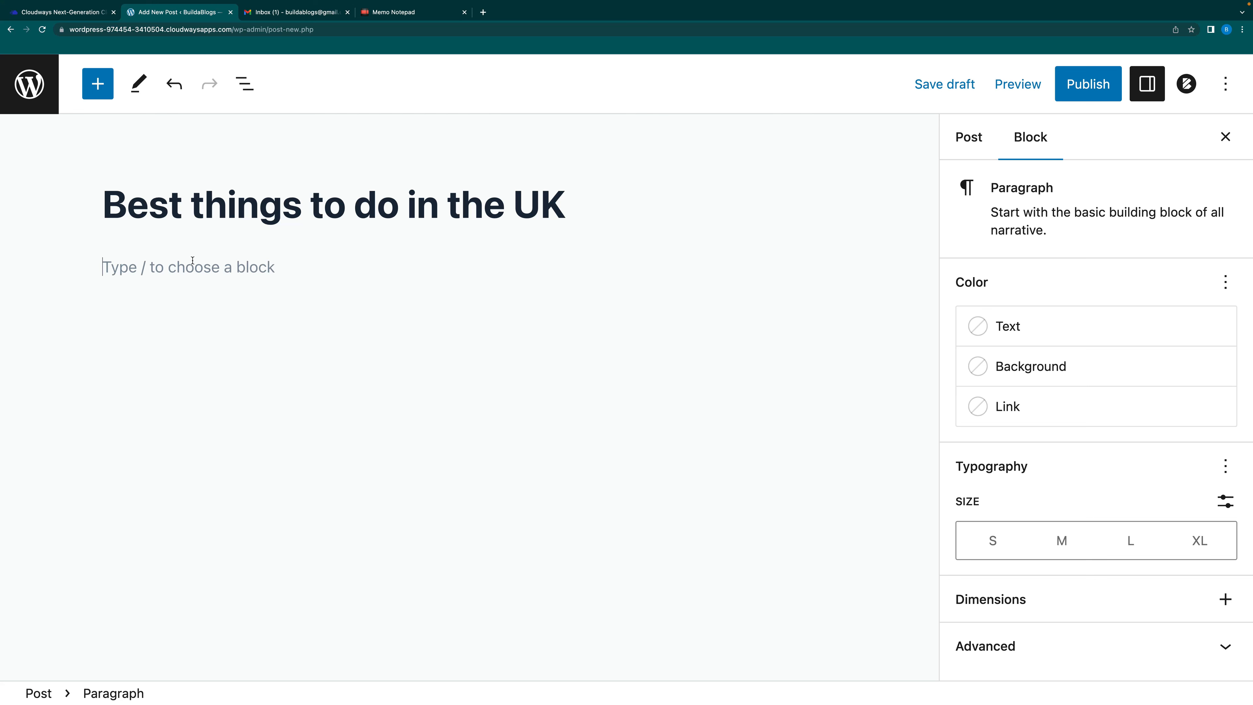
Paste the copied introduction into the post body, try centering it, and align its text left again
key("super+v")
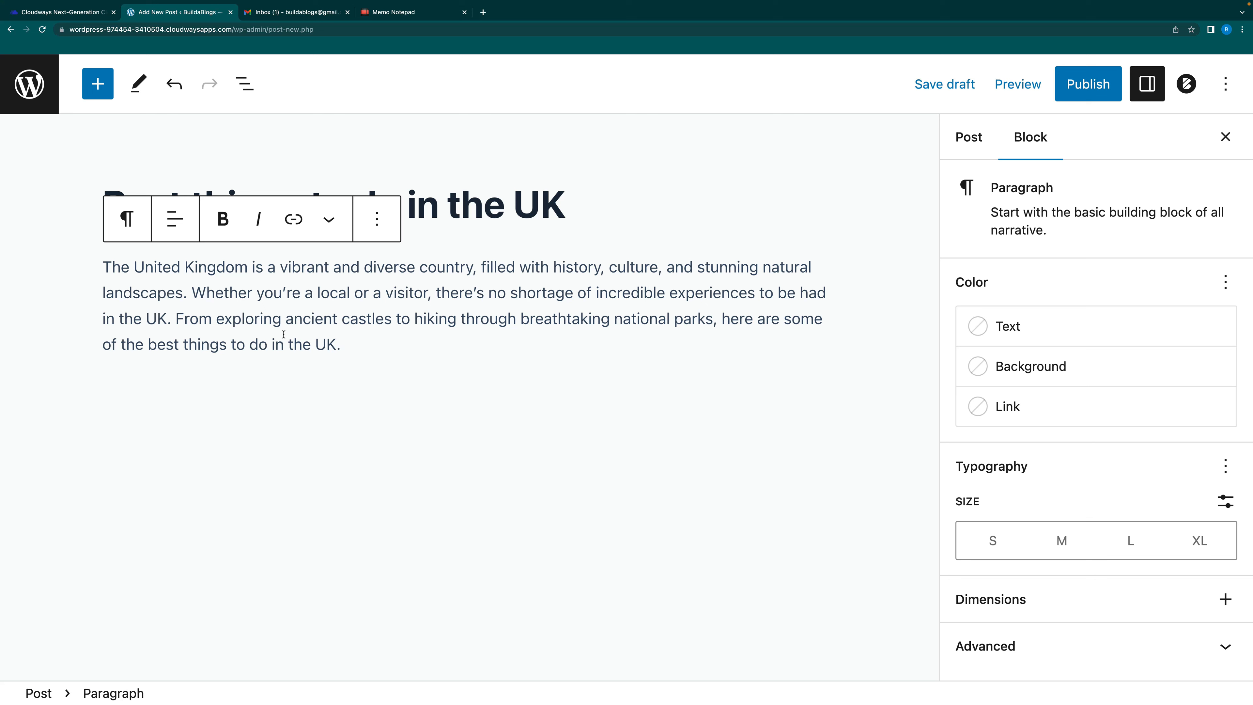
left_click(176, 218)
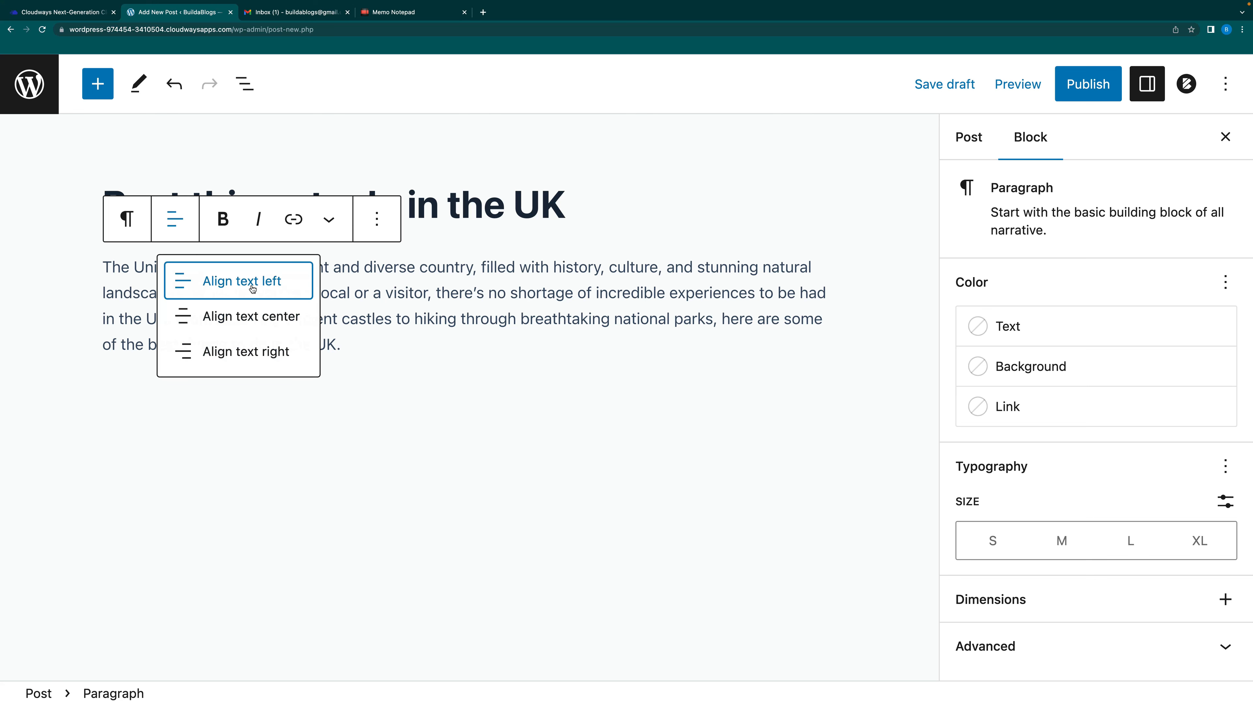
left_click(259, 317)
left_click(176, 219)
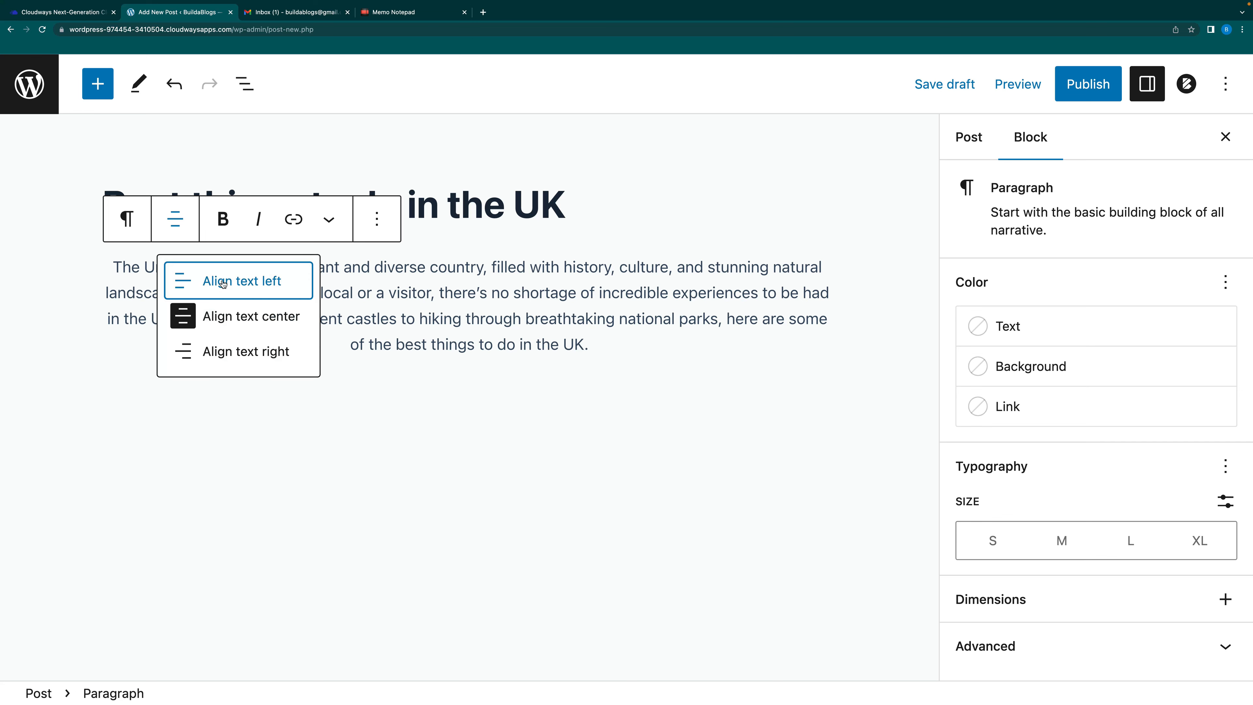
left_click(222, 277)
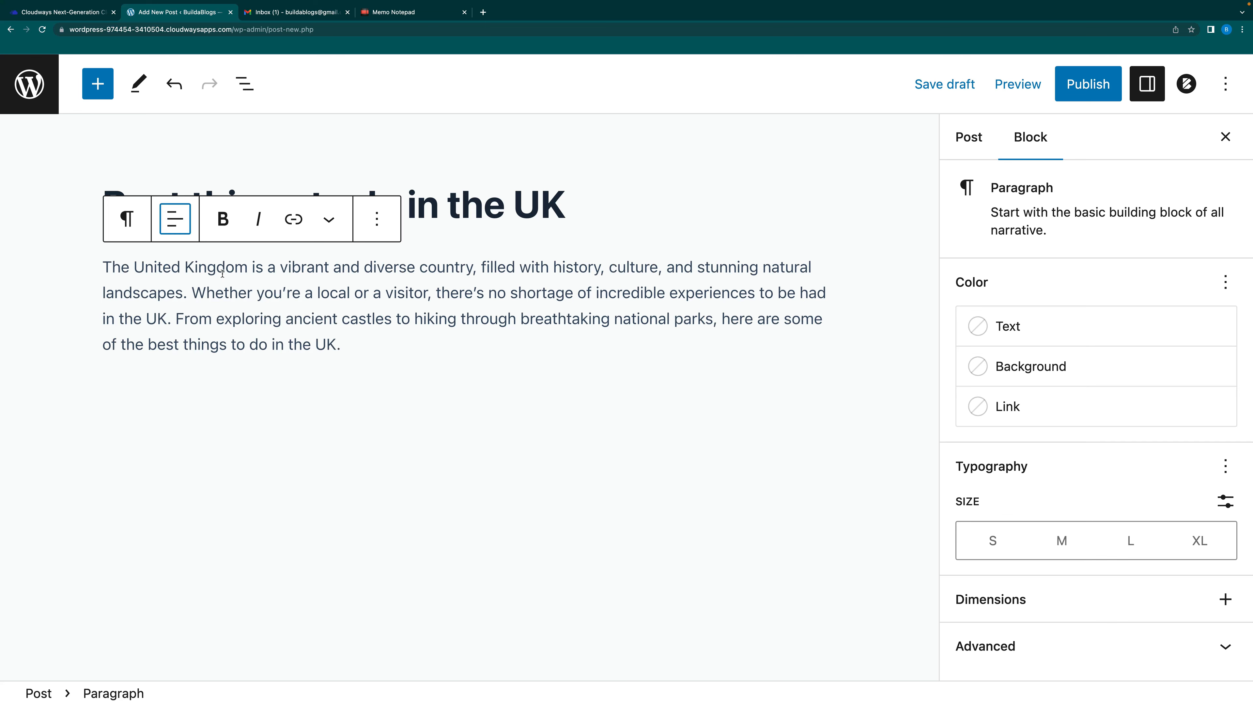
Add a Heading block below the introduction, review the available heading levels, and keep it at H2
left_click(378, 373)
left_click(338, 345)
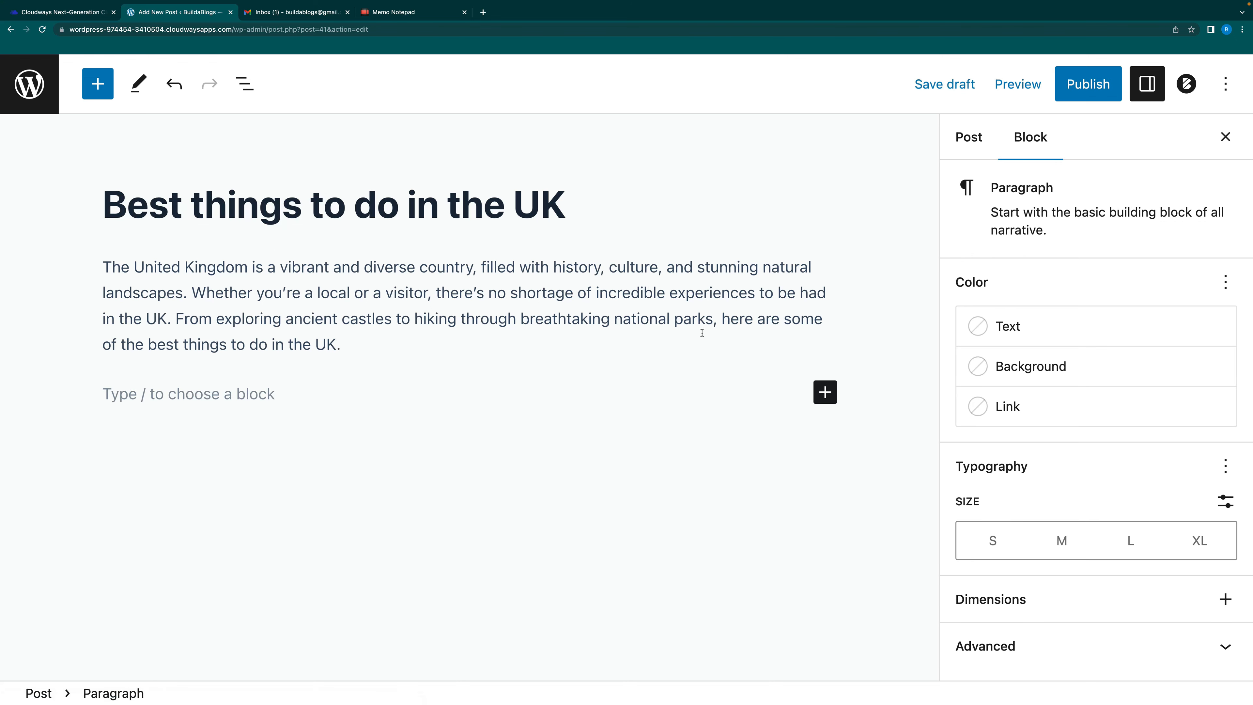
left_click(824, 392)
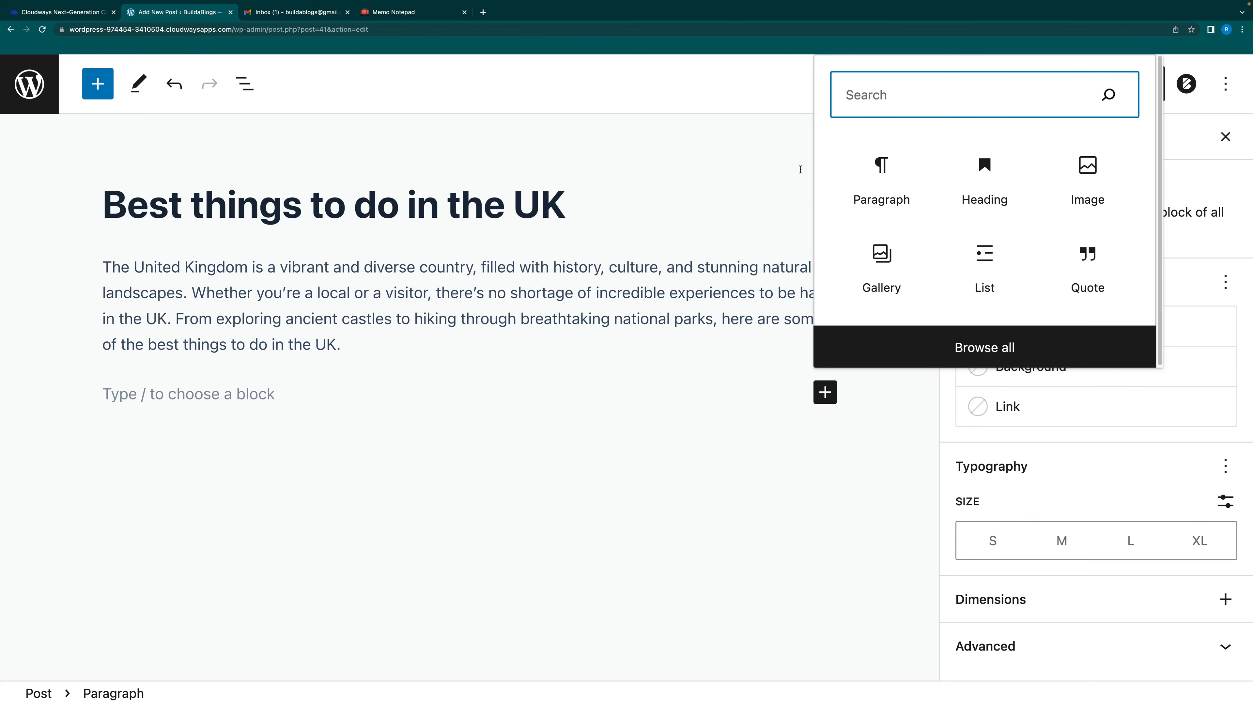
left_click(980, 188)
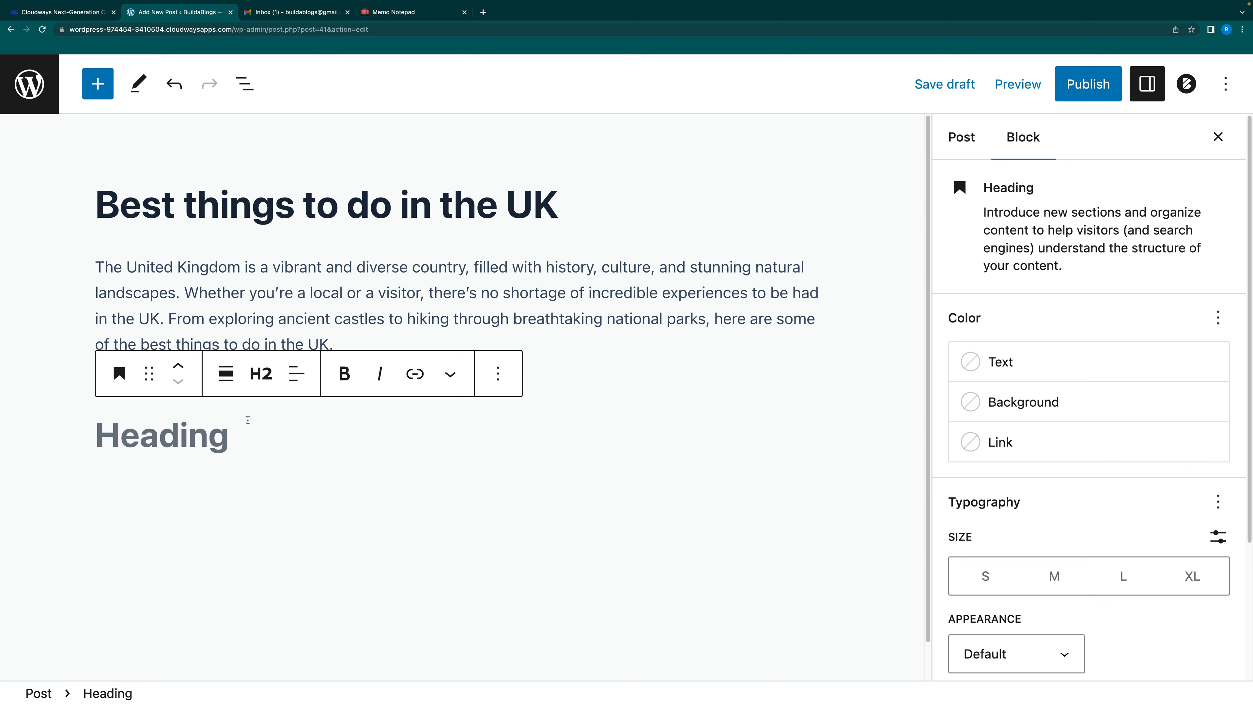
left_click(268, 386)
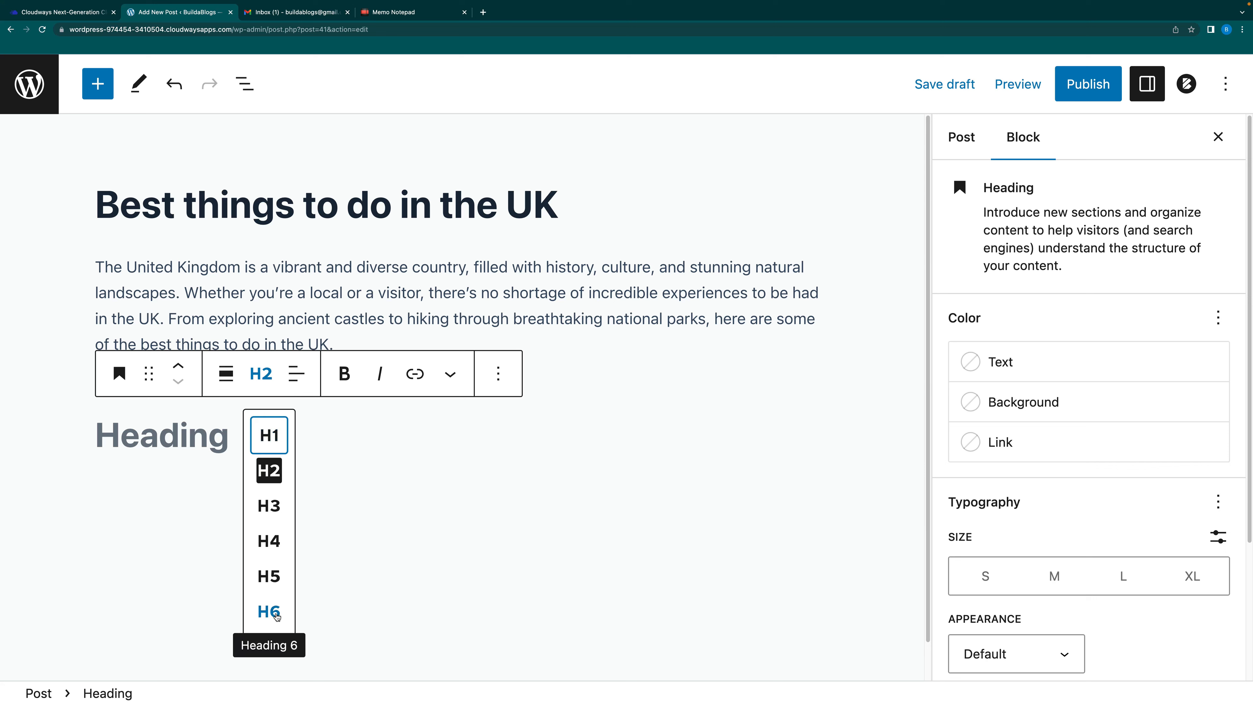
left_click(353, 506)
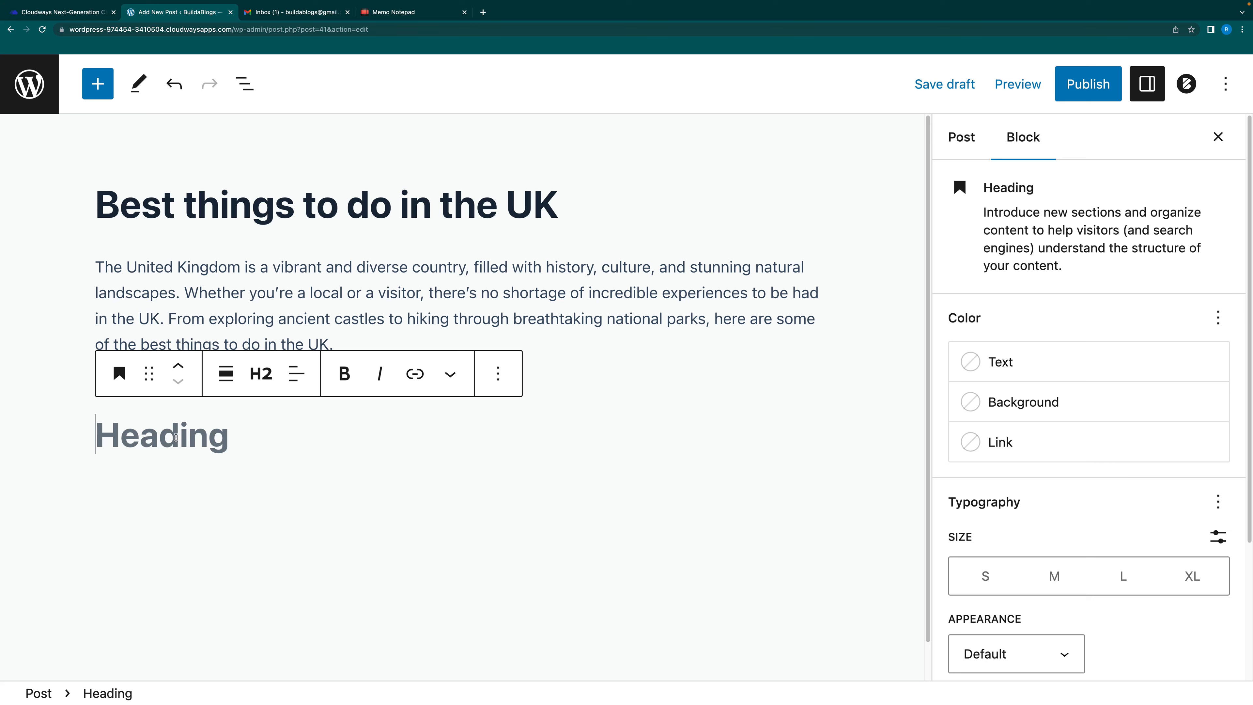
Check the first section title on the Memo Notepad page and enter "Visit London" as the text of the empty heading
left_click(394, 12)
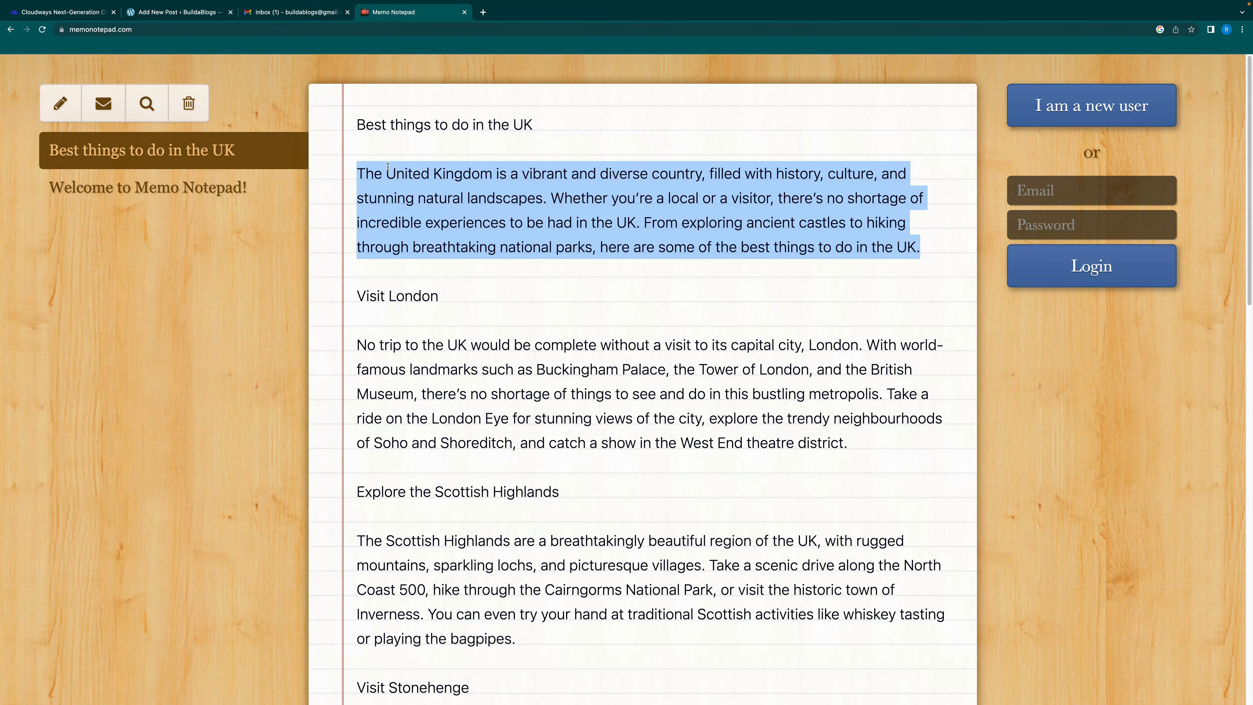
left_click_drag(444, 296, 335, 304)
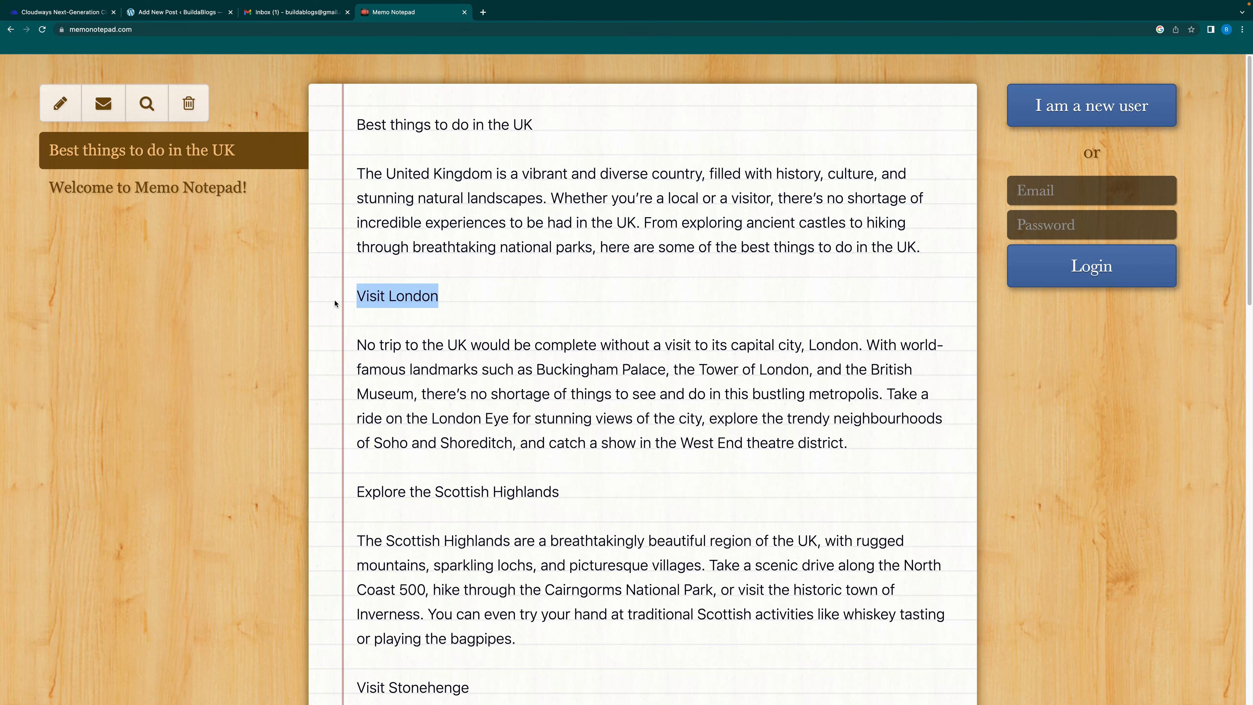
left_click(180, 12)
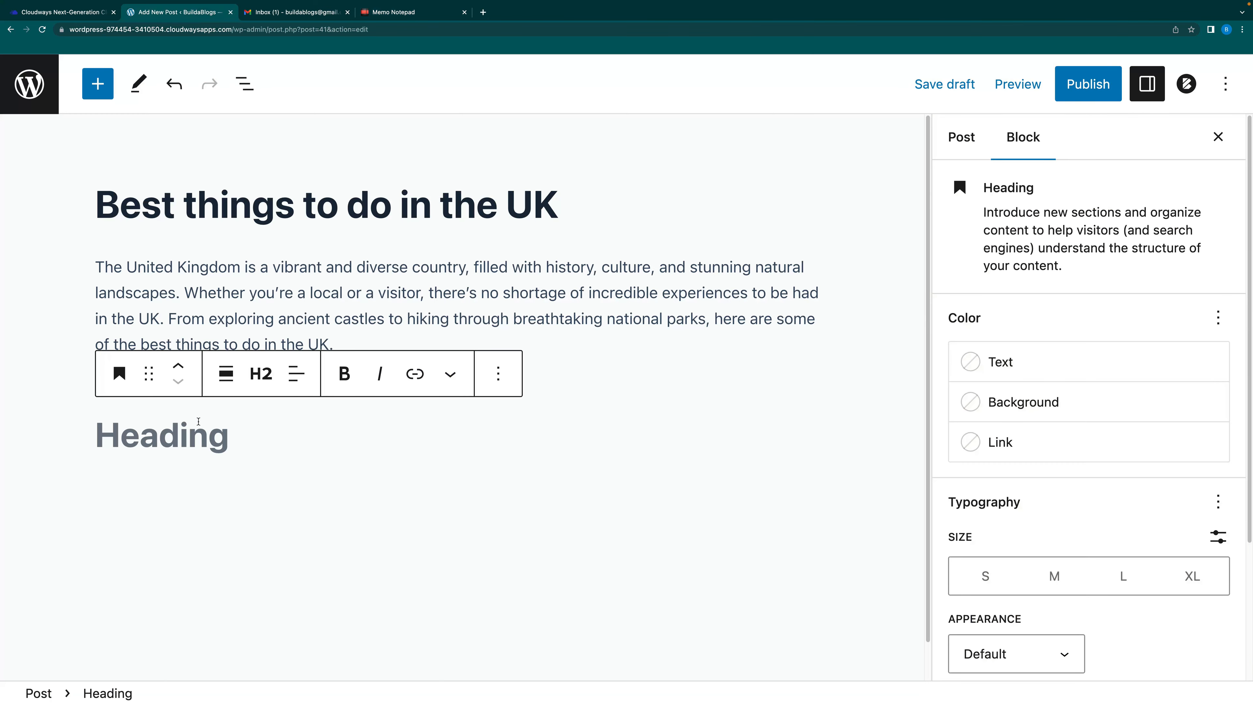
type("Visi")
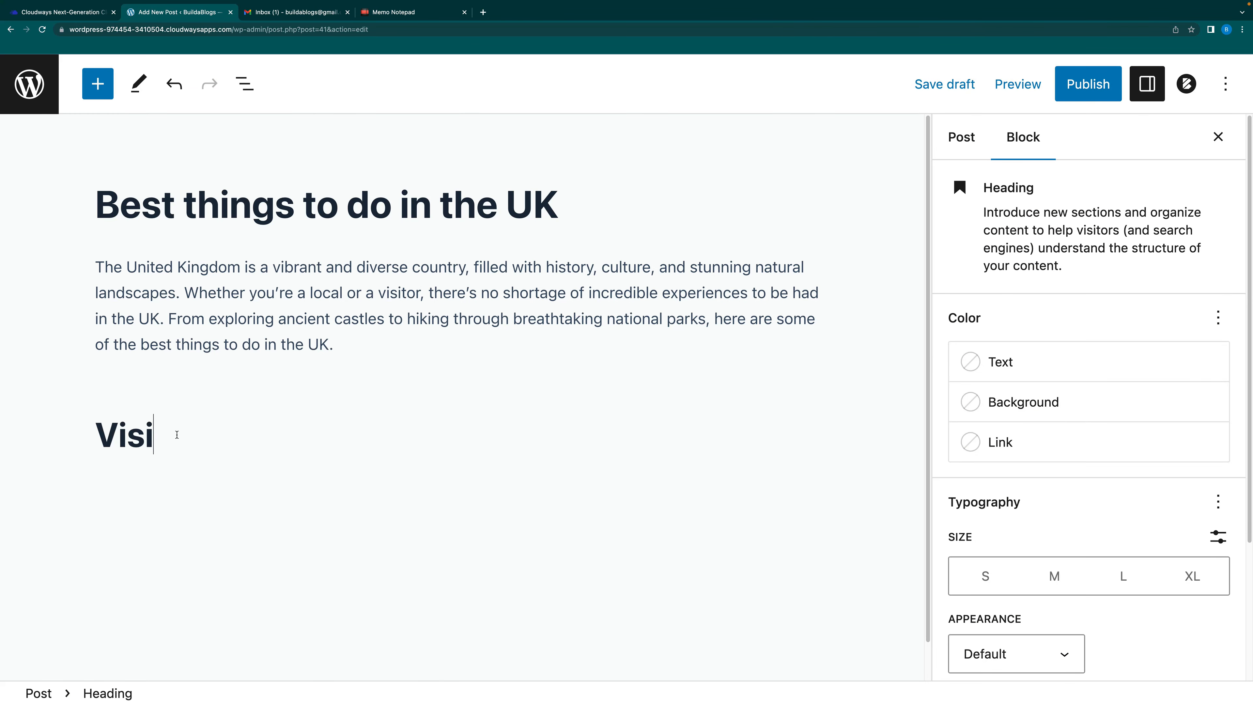
type("t Lon")
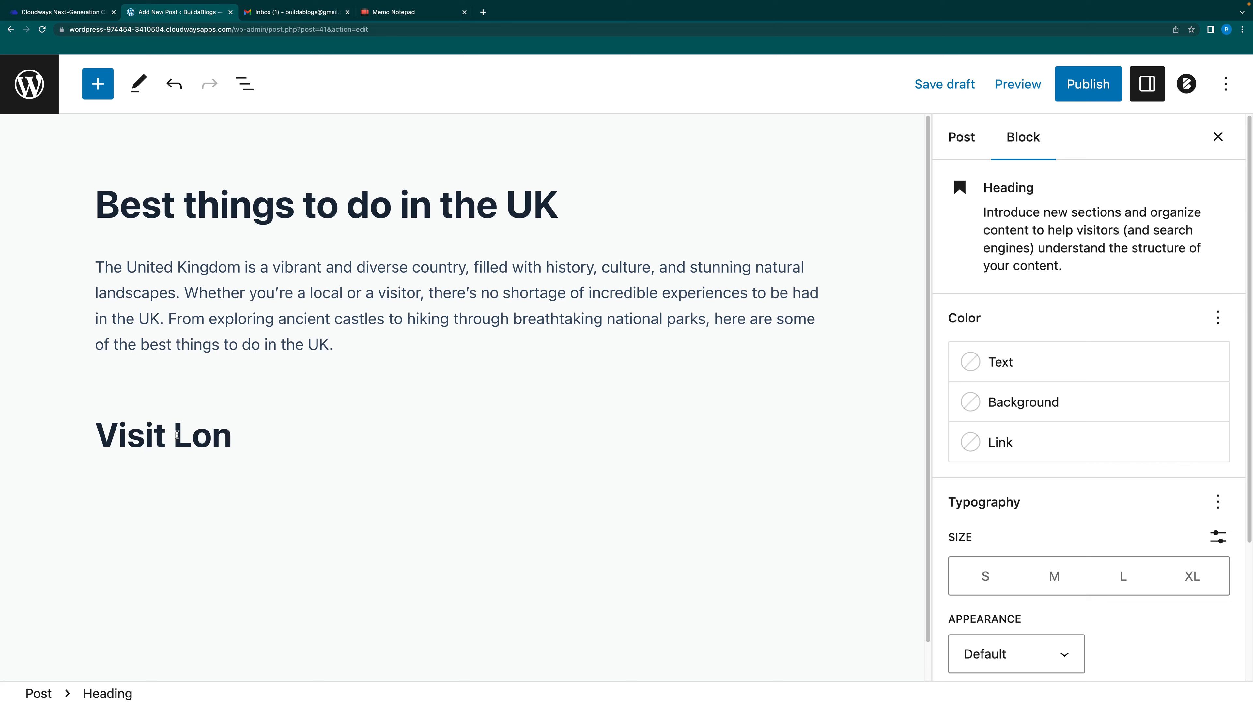
type("don")
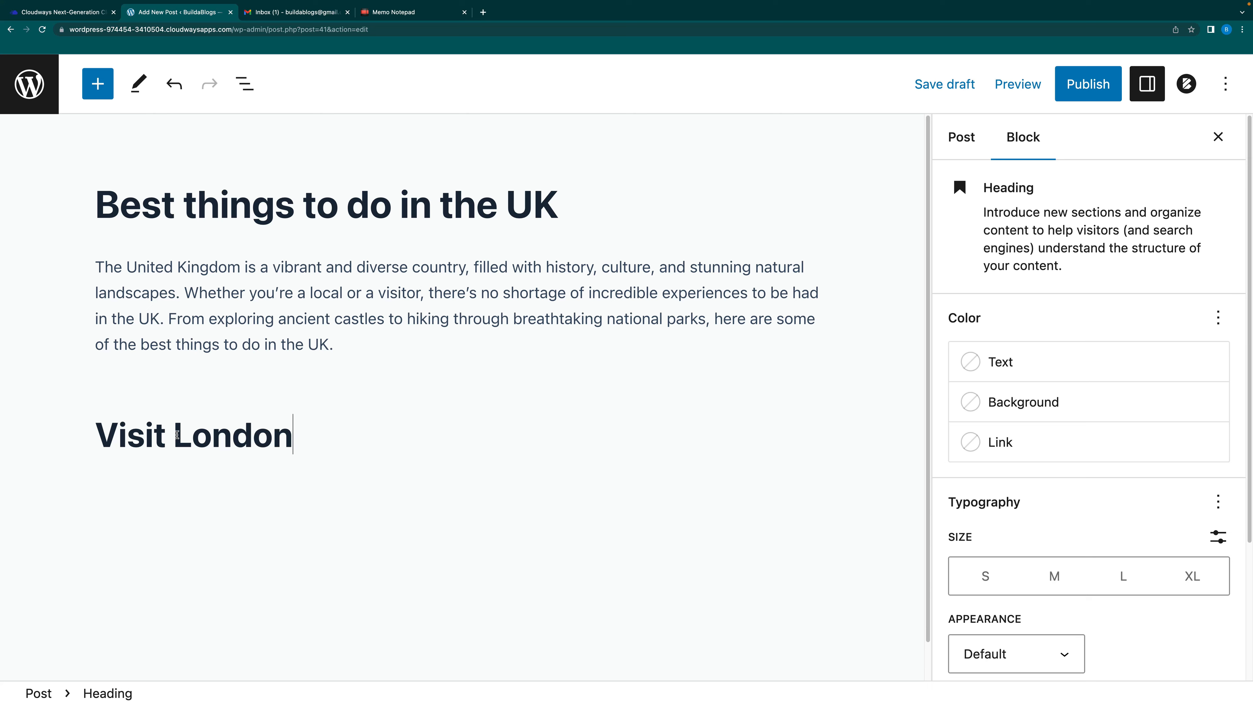
Copy the London paragraph from the Memo Notepad page and paste it into a new paragraph below the "Visit London" heading
key("Return")
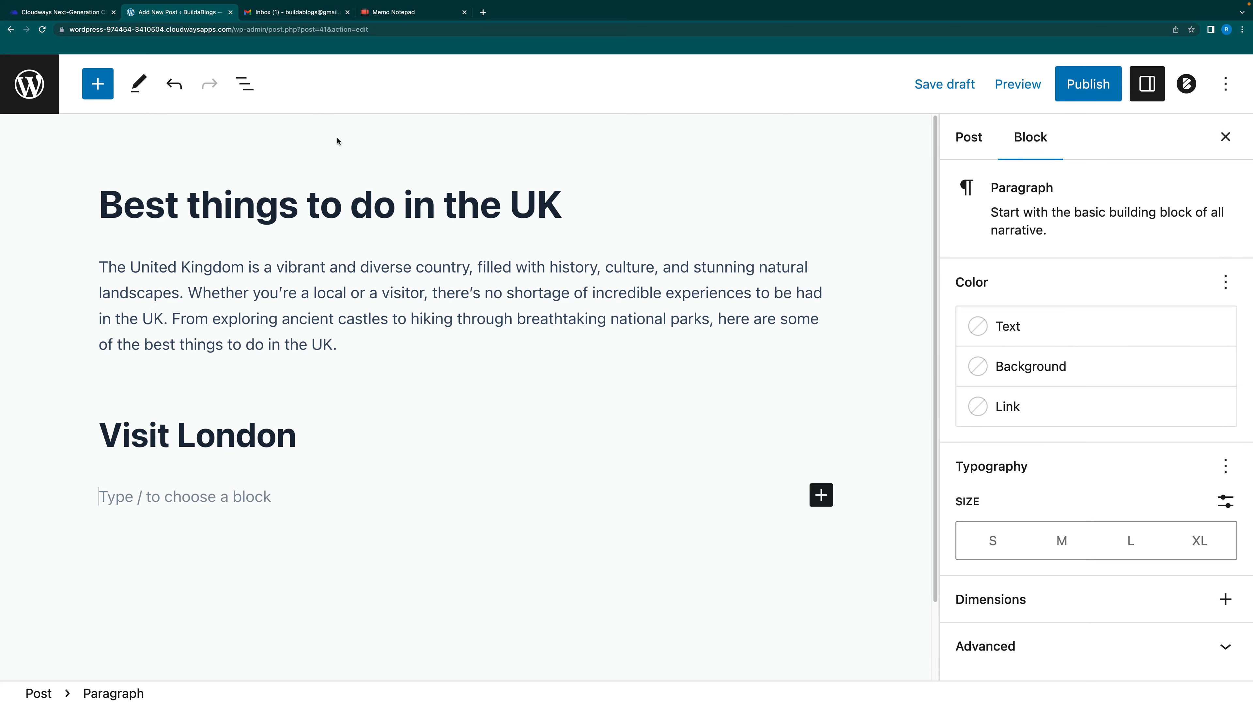
left_click(400, 13)
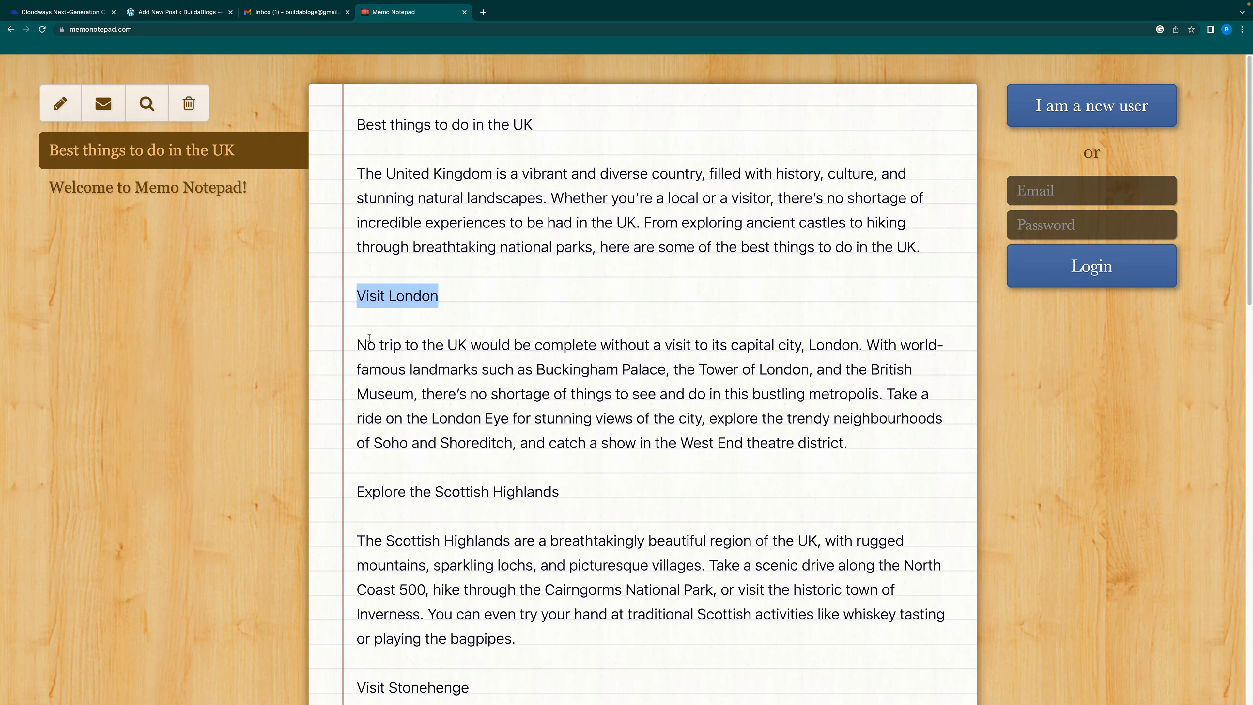
left_click_drag(356, 341, 869, 451)
key("super+c")
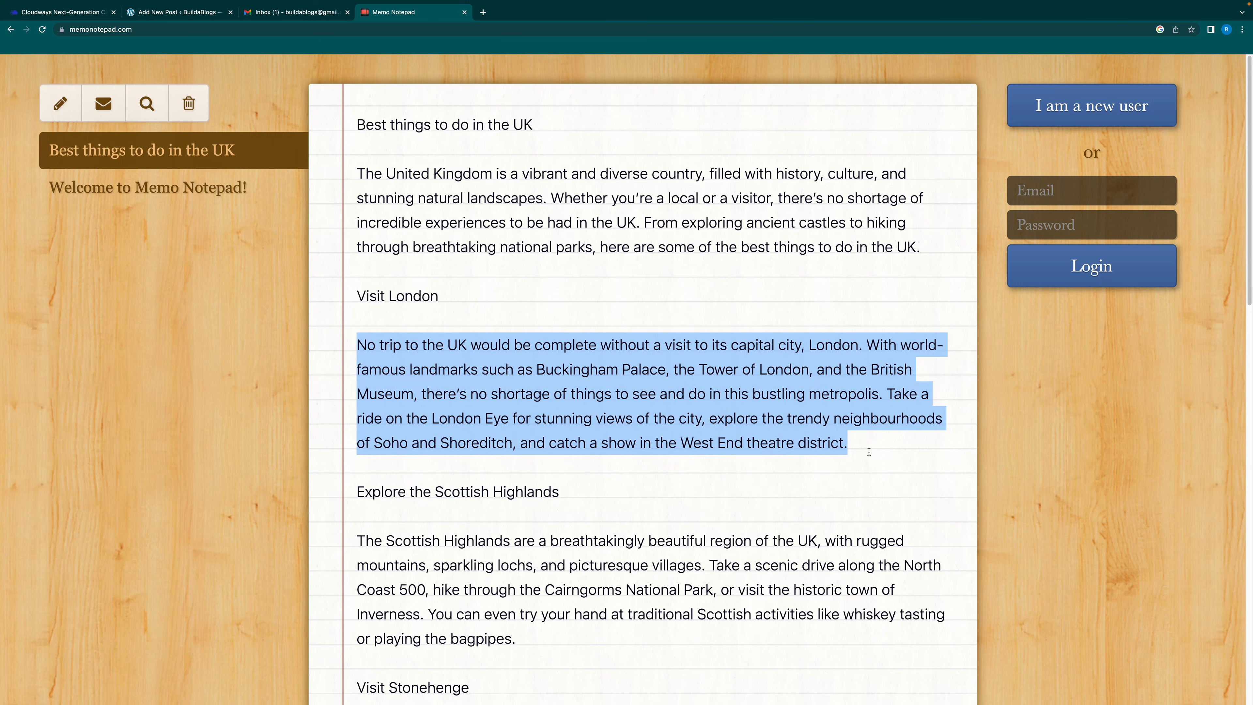
left_click(179, 13)
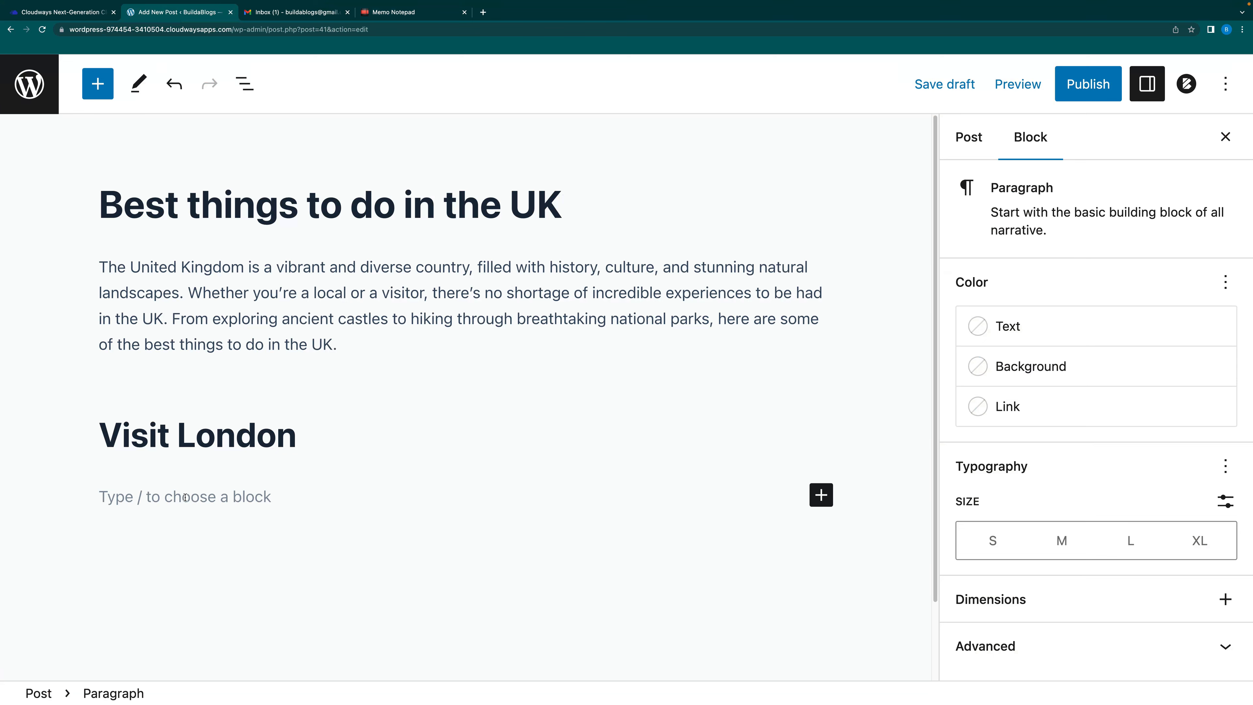
key("super+v")
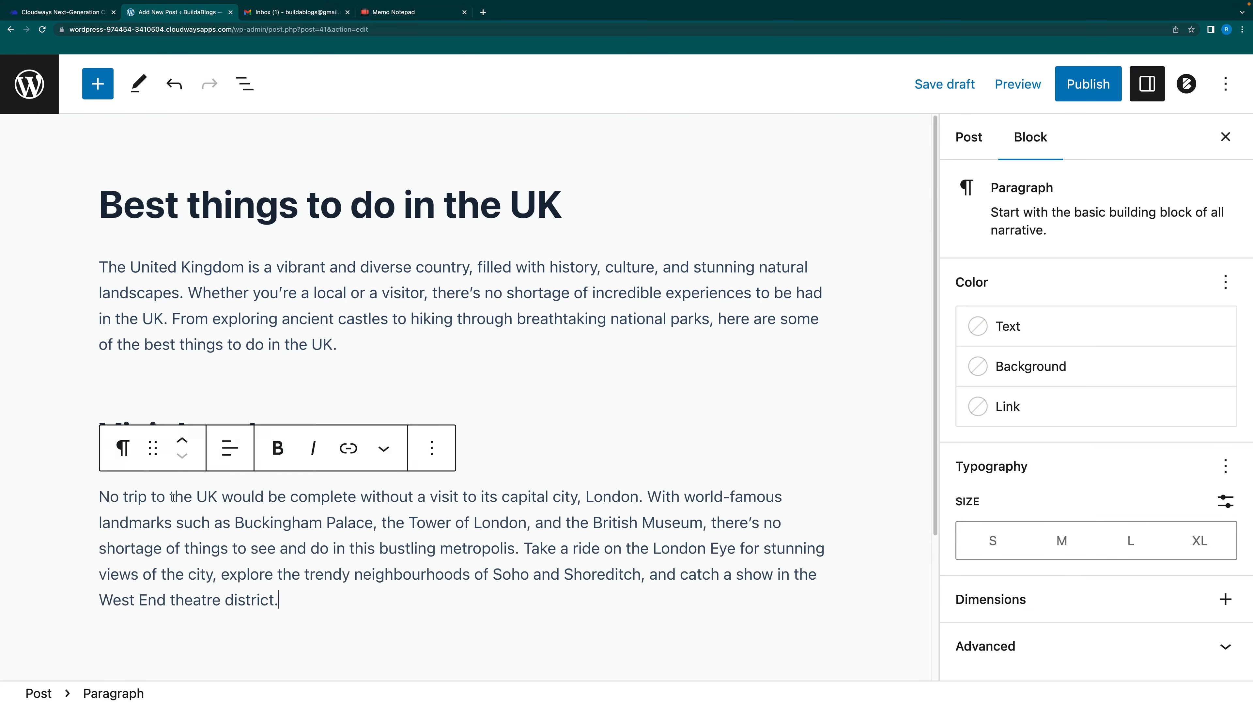
left_click(576, 434)
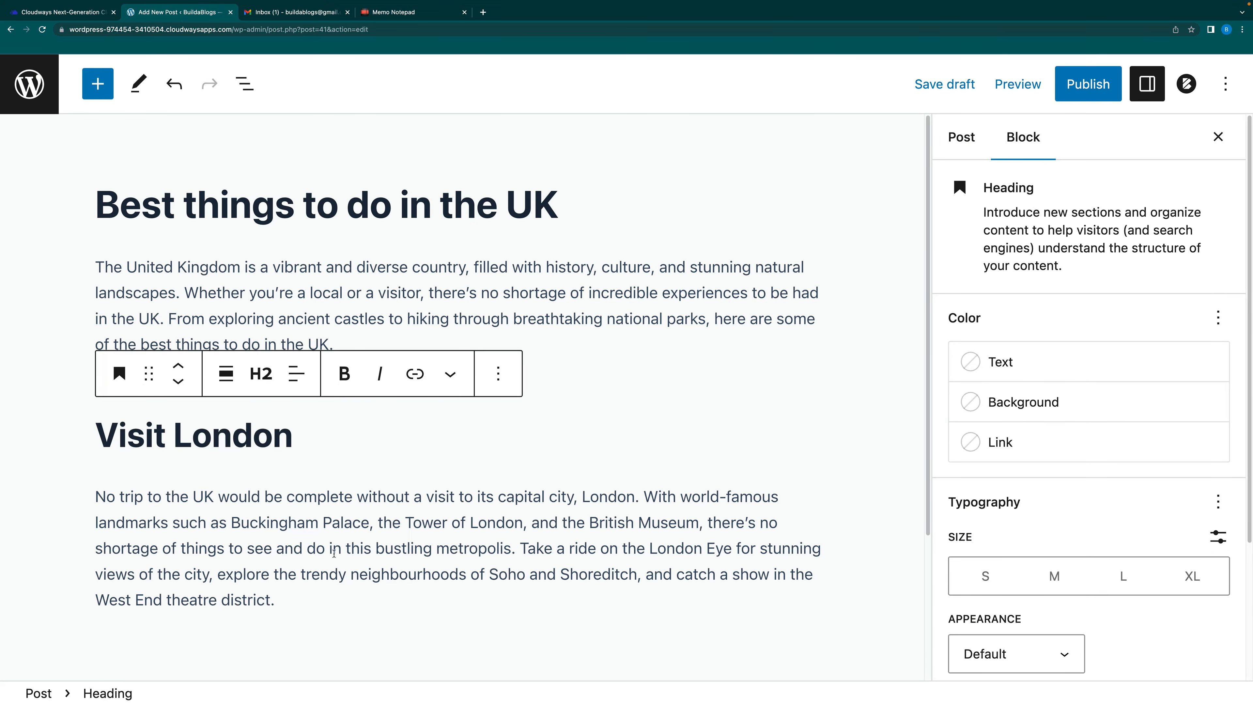
Start a new block after the London paragraph, search the blocks for "imag", and insert an Image block
left_click(300, 602)
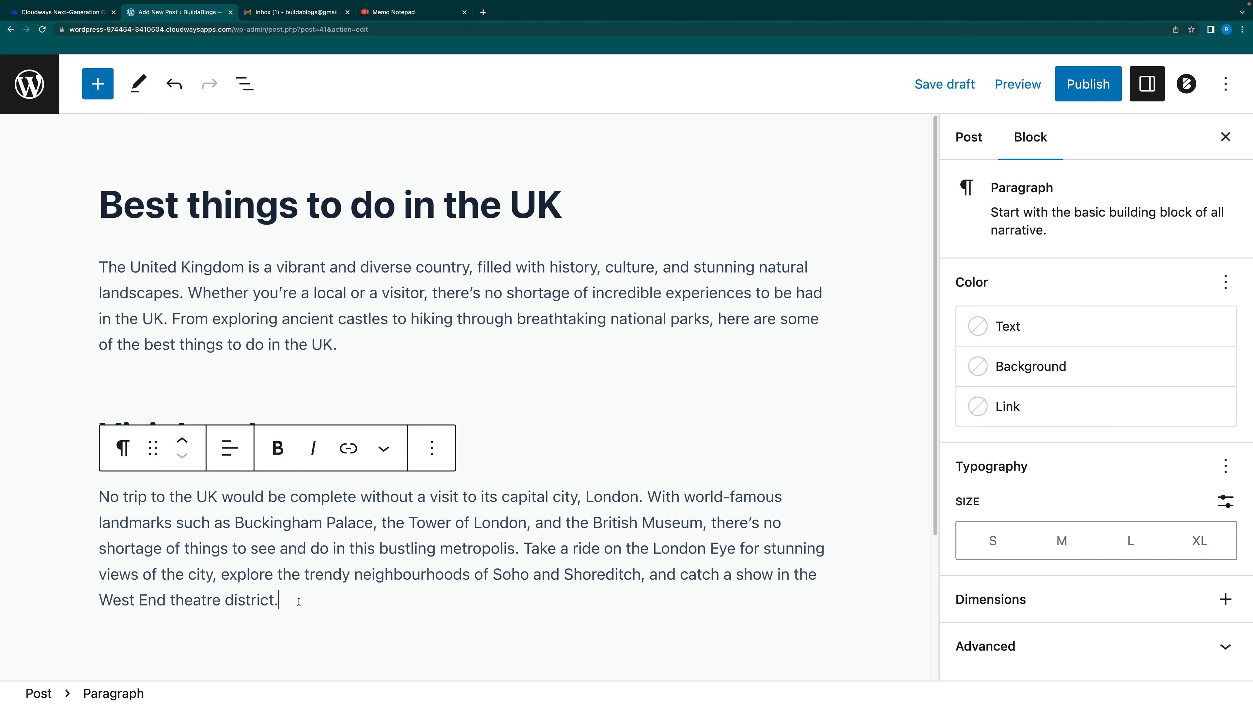
key("Return")
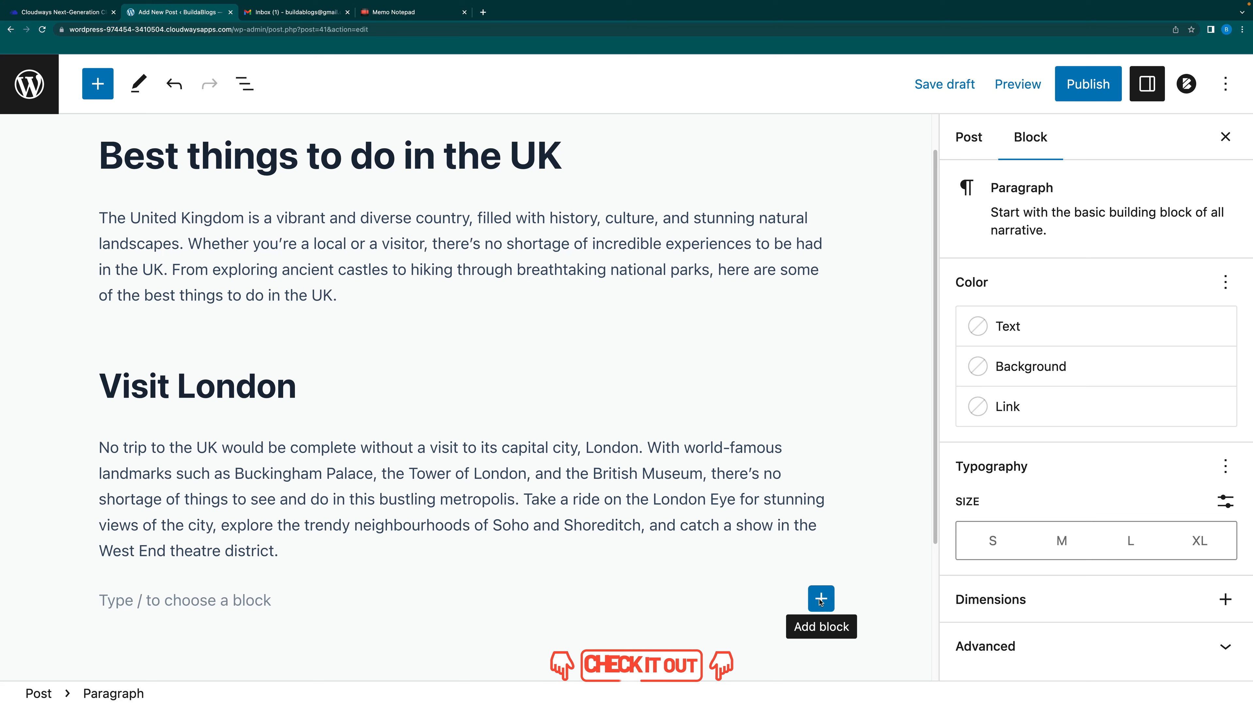
left_click(820, 598)
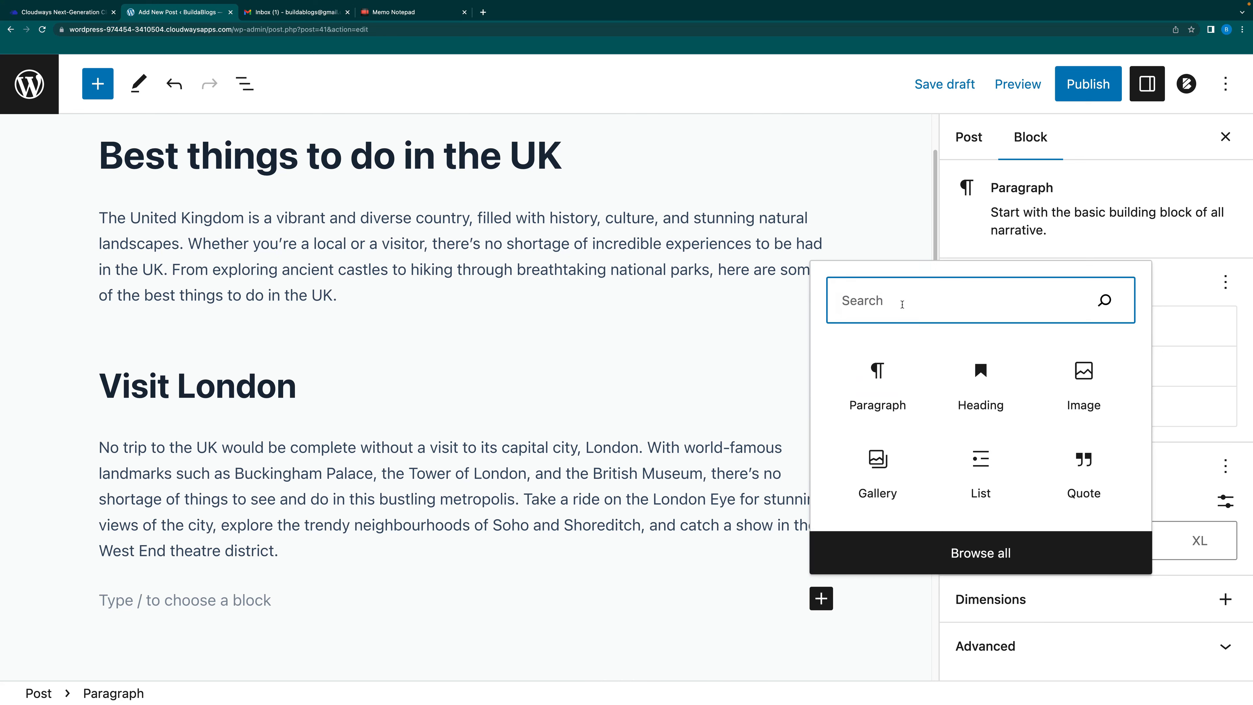
type("iag")
key("BackSpace")
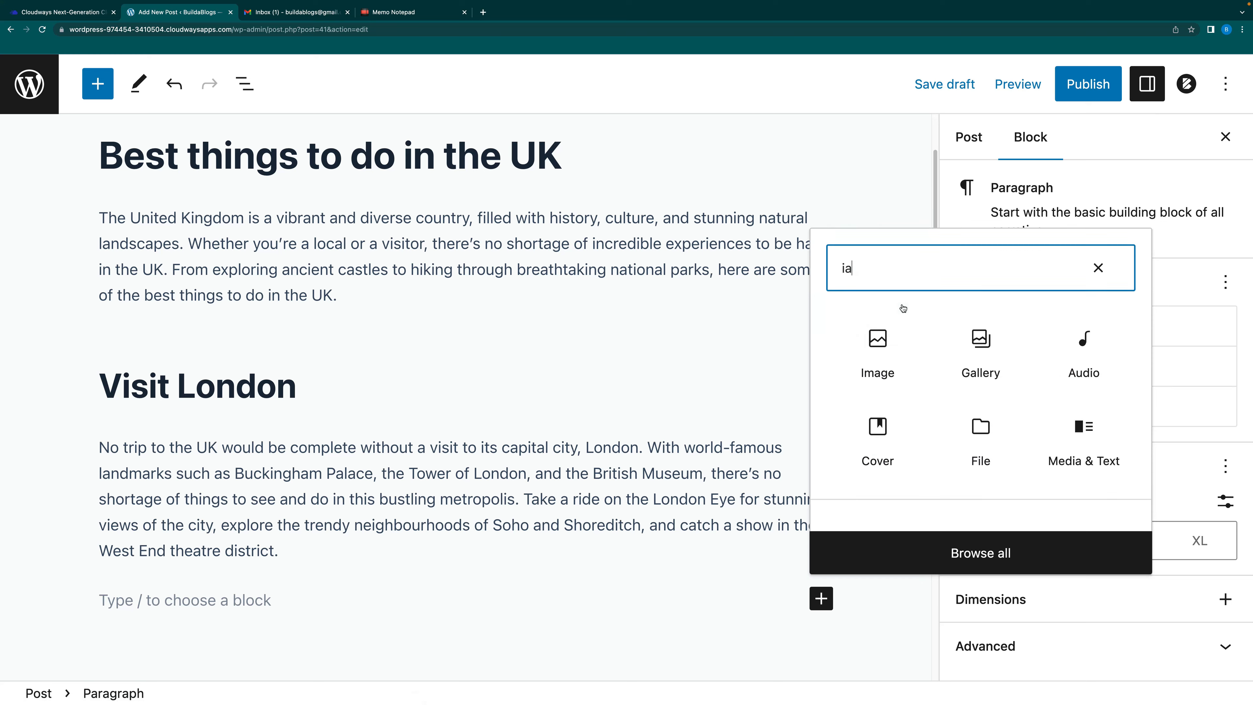
key("BackSpace")
type("mag")
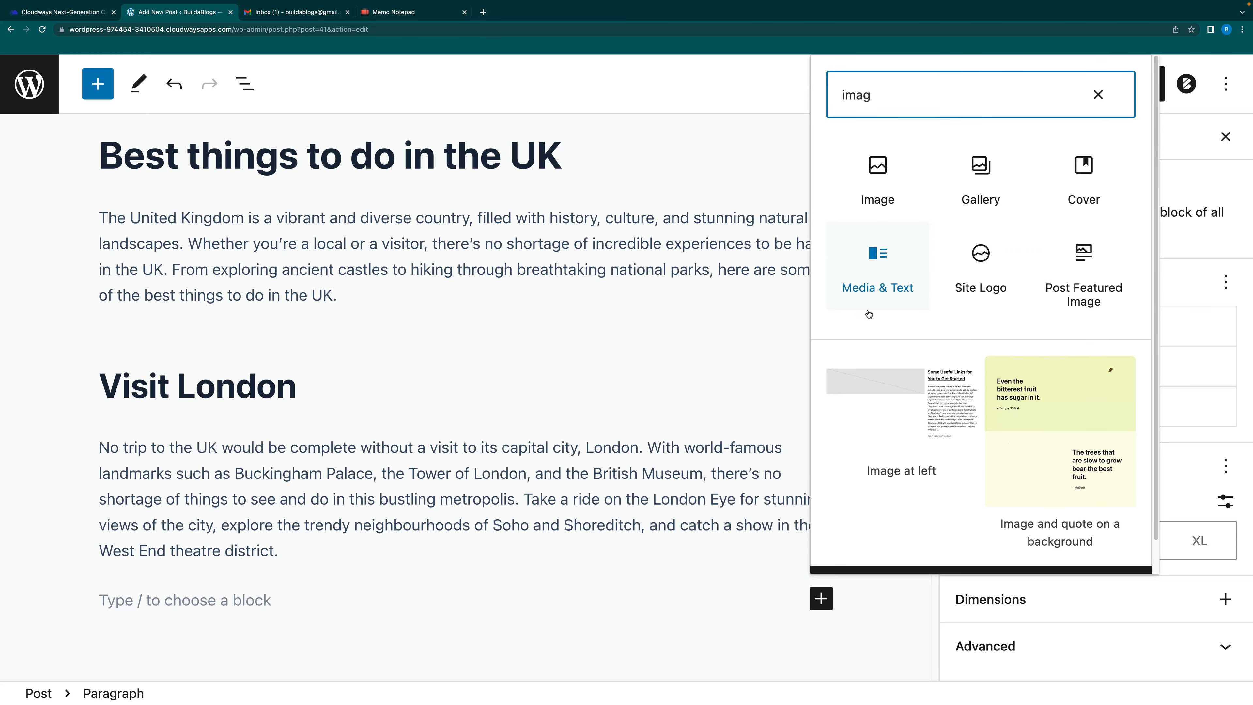
left_click(878, 178)
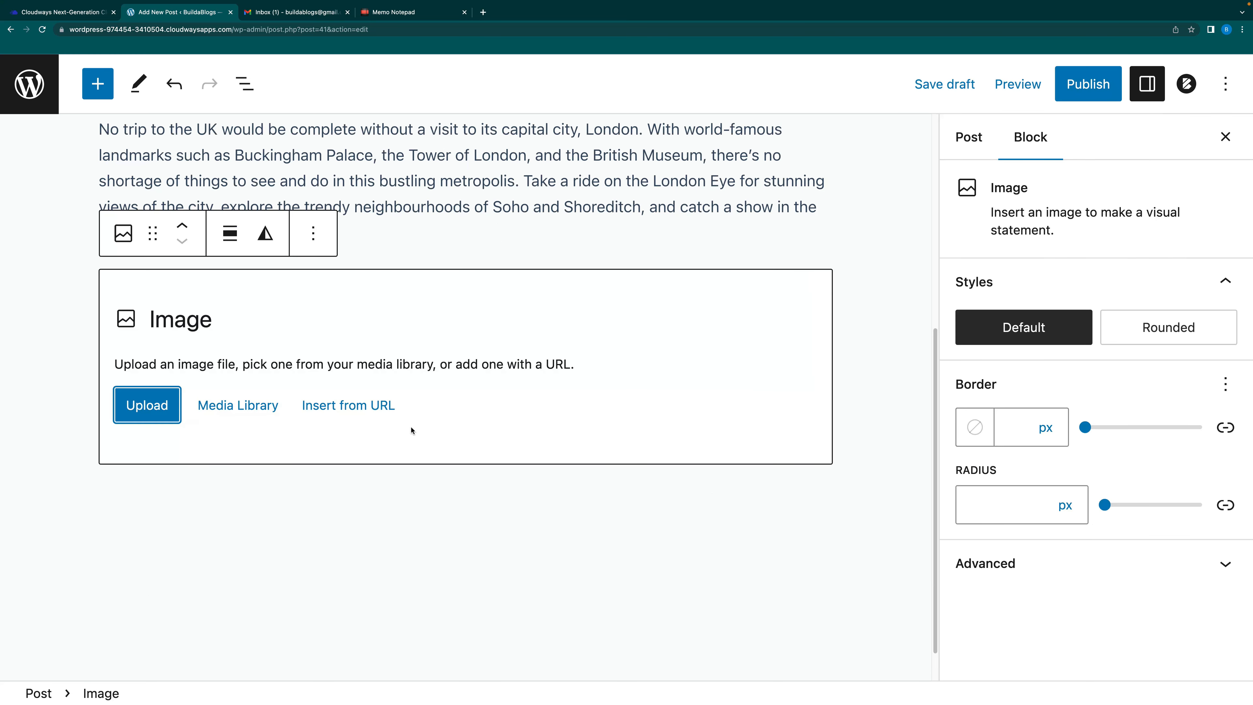
Upload the Tower Bridge photo from the Downloads folder into the Image block
left_click(148, 407)
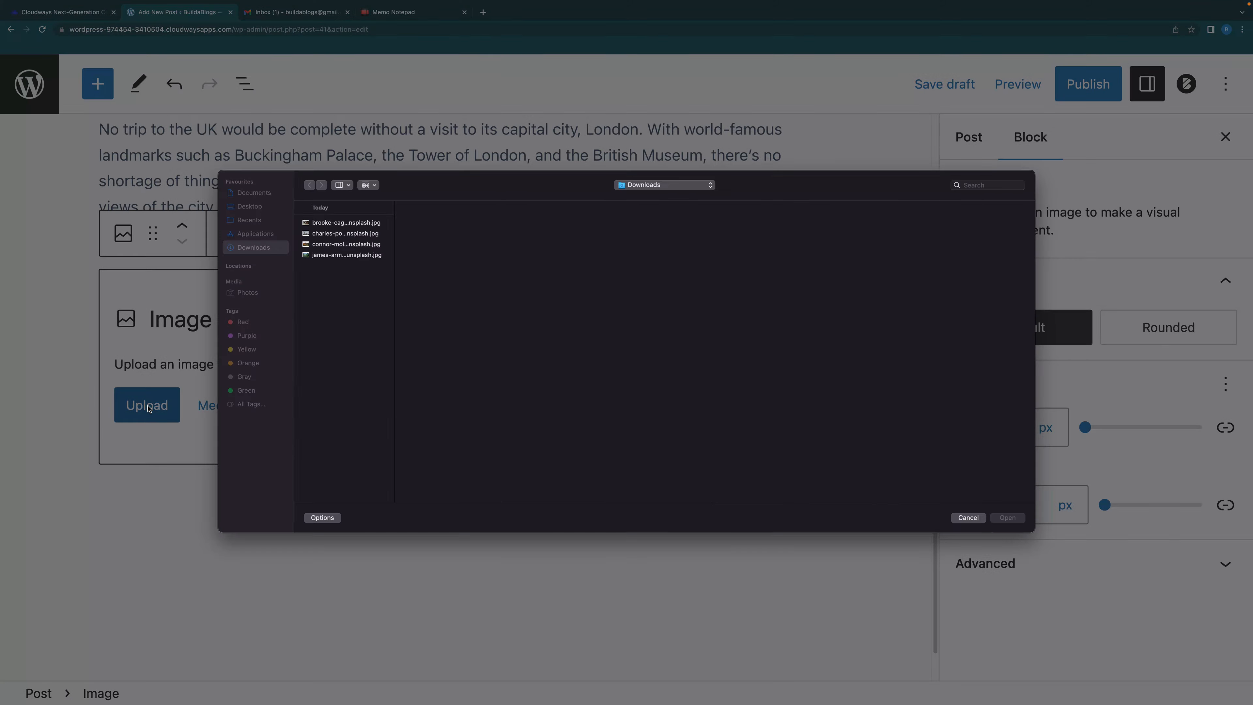
left_click(257, 249)
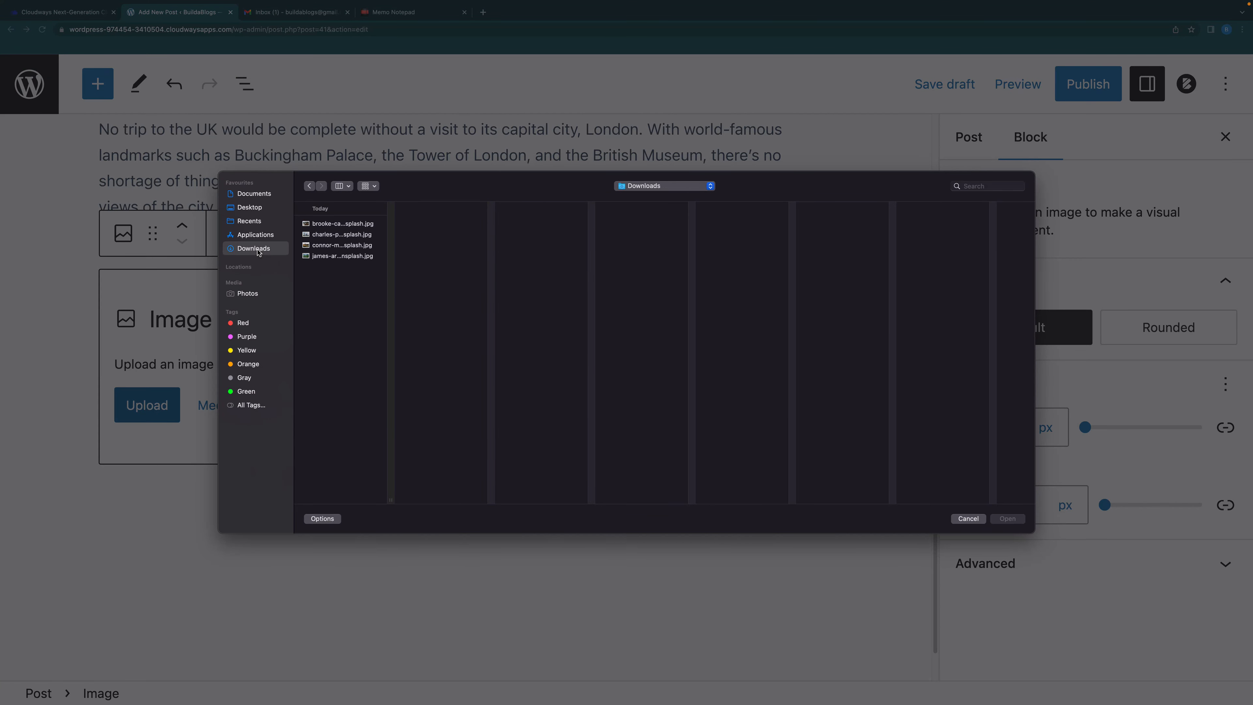
left_click(344, 225)
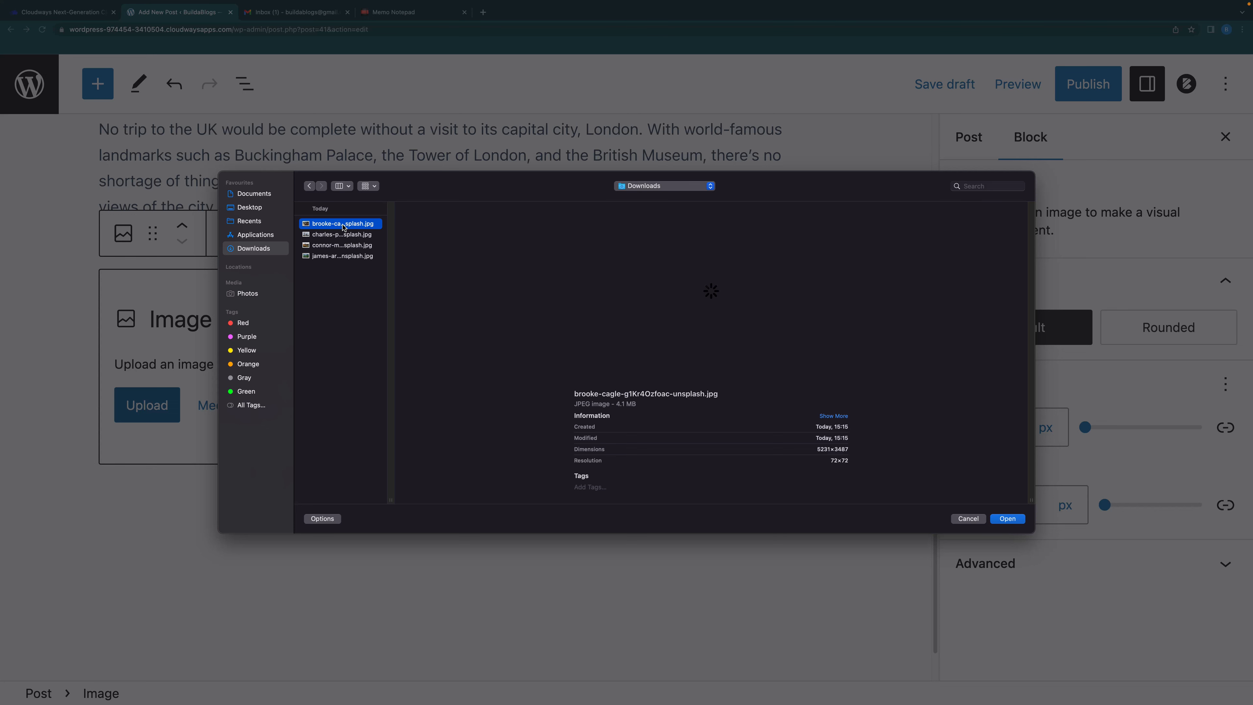
left_click(340, 238)
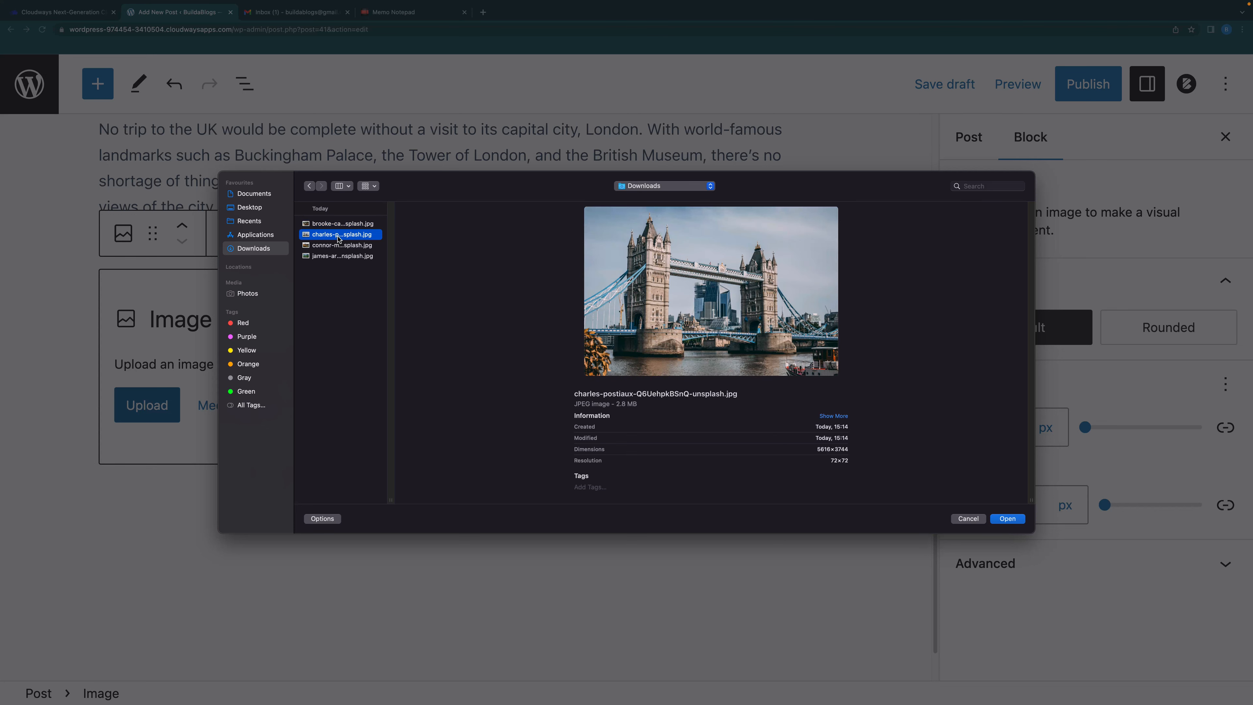
left_click(1007, 518)
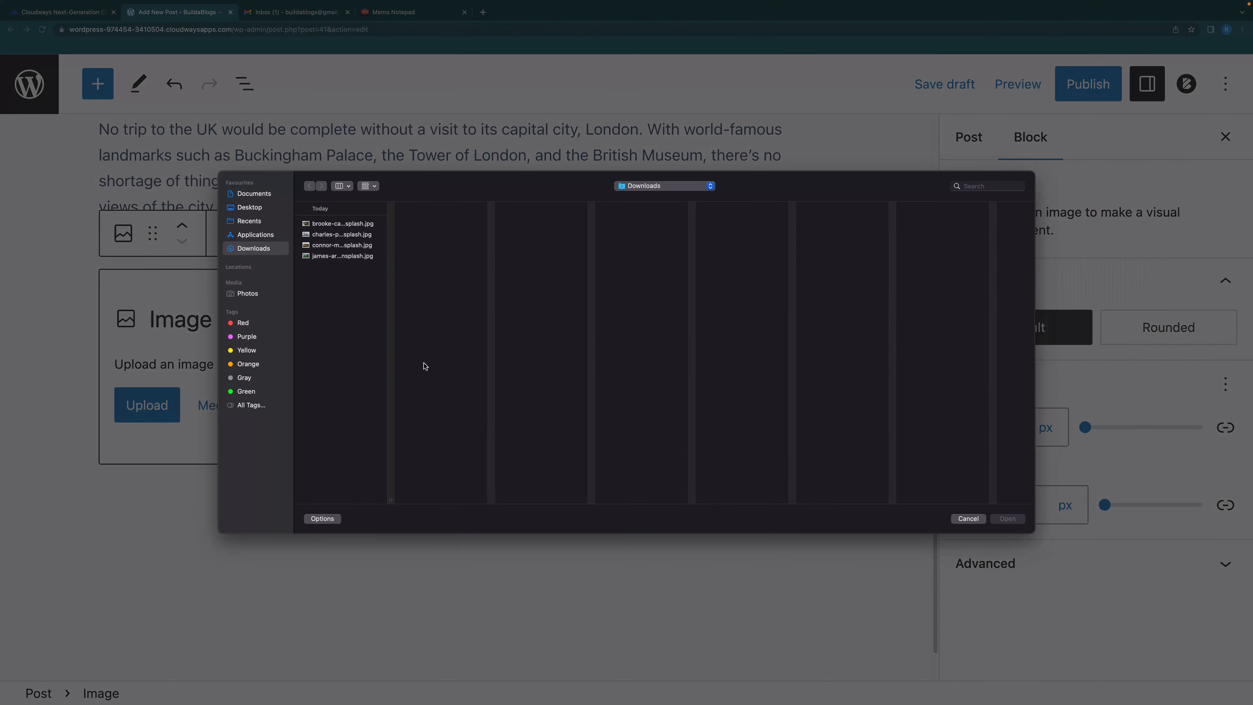
left_click(340, 246)
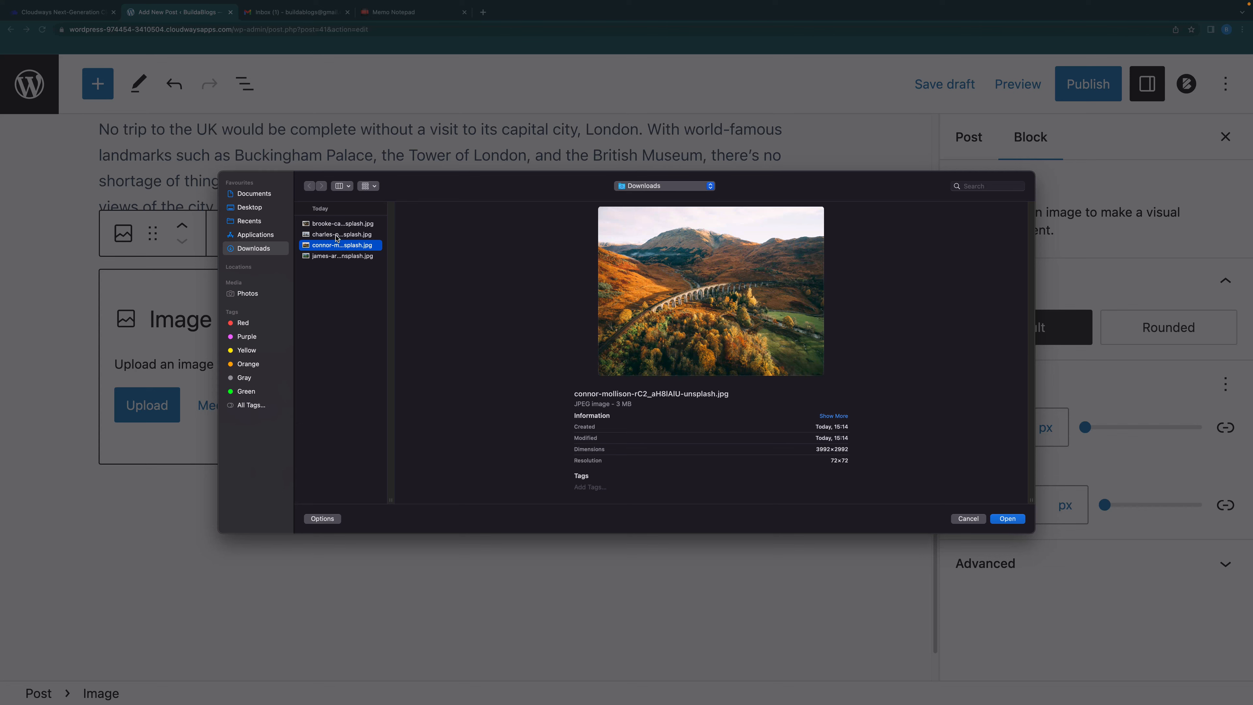
left_click(338, 234)
left_click(1007, 518)
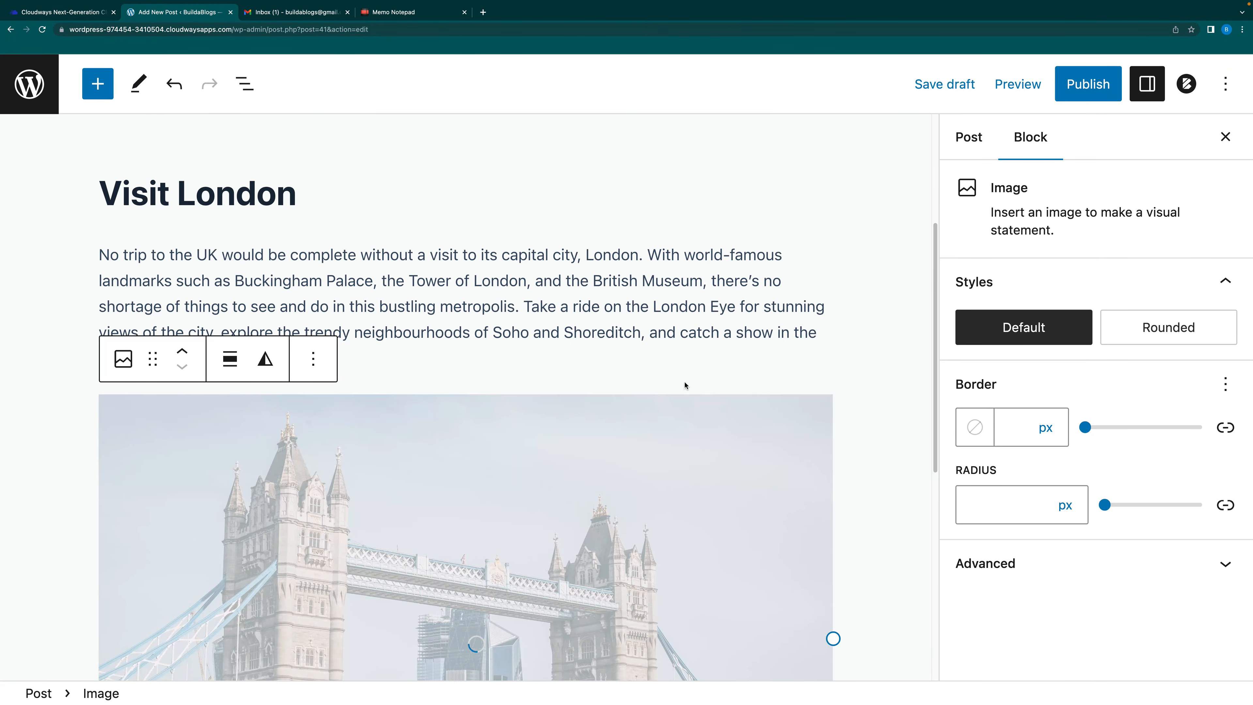
Add a Heading block below the Tower Bridge image
scroll(698, 384, "down", 2)
scroll(698, 384, "down", 3)
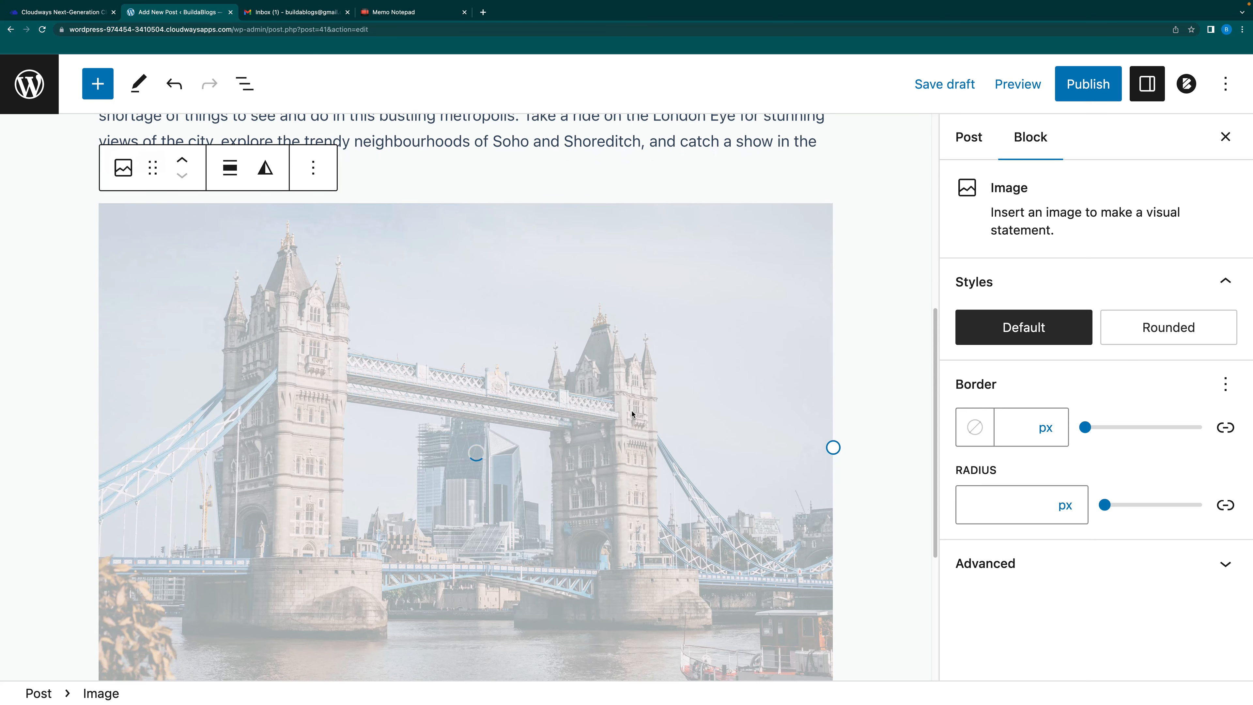
scroll(591, 429, "down", 2)
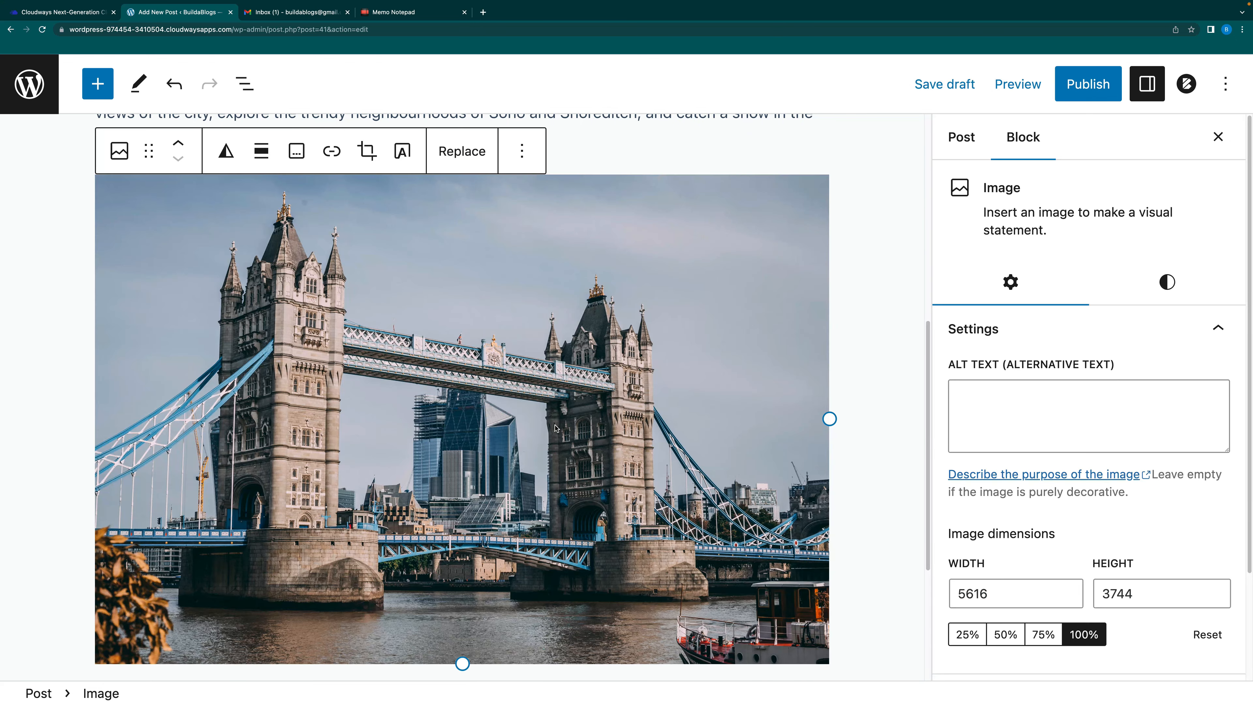
scroll(640, 578, "down", 4)
left_click(621, 551)
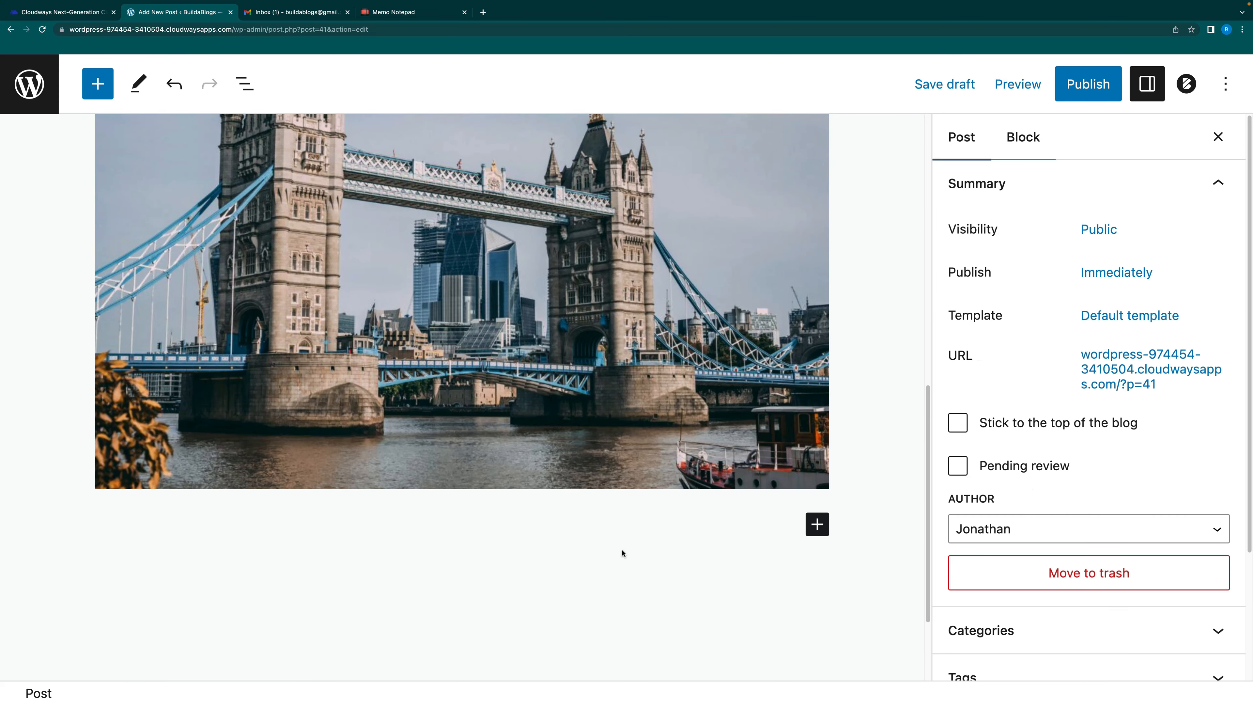
left_click(819, 527)
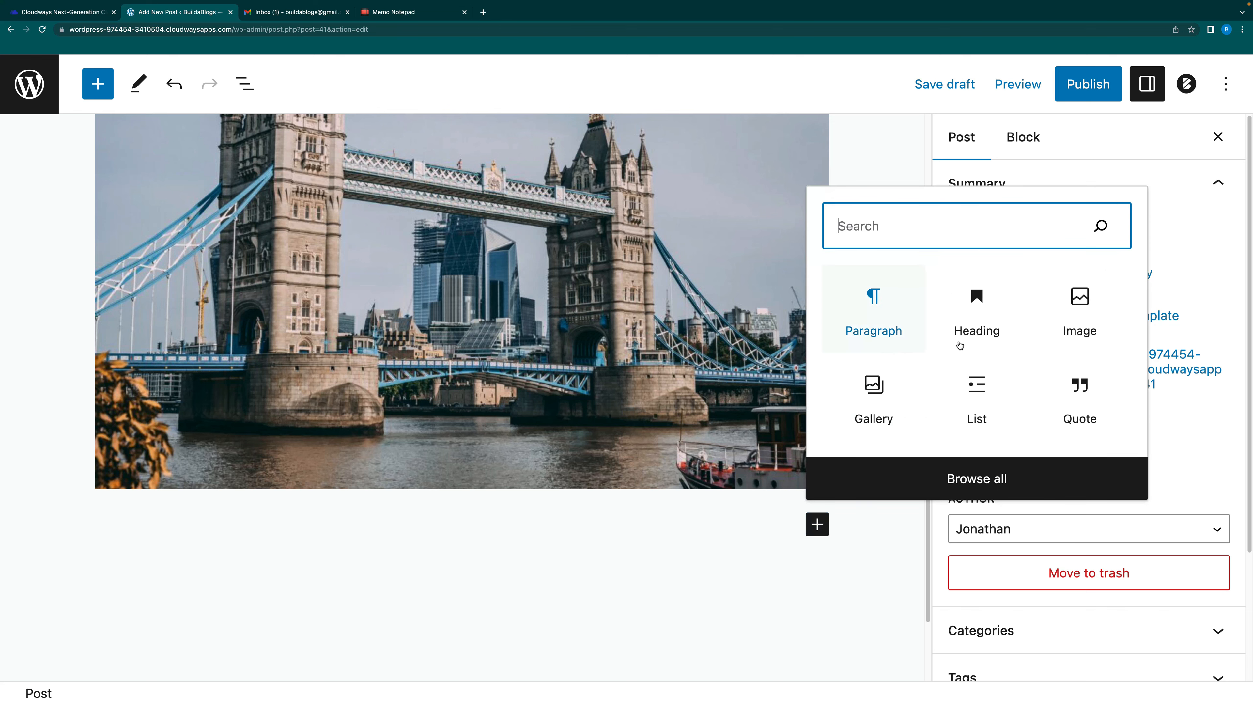
left_click(979, 316)
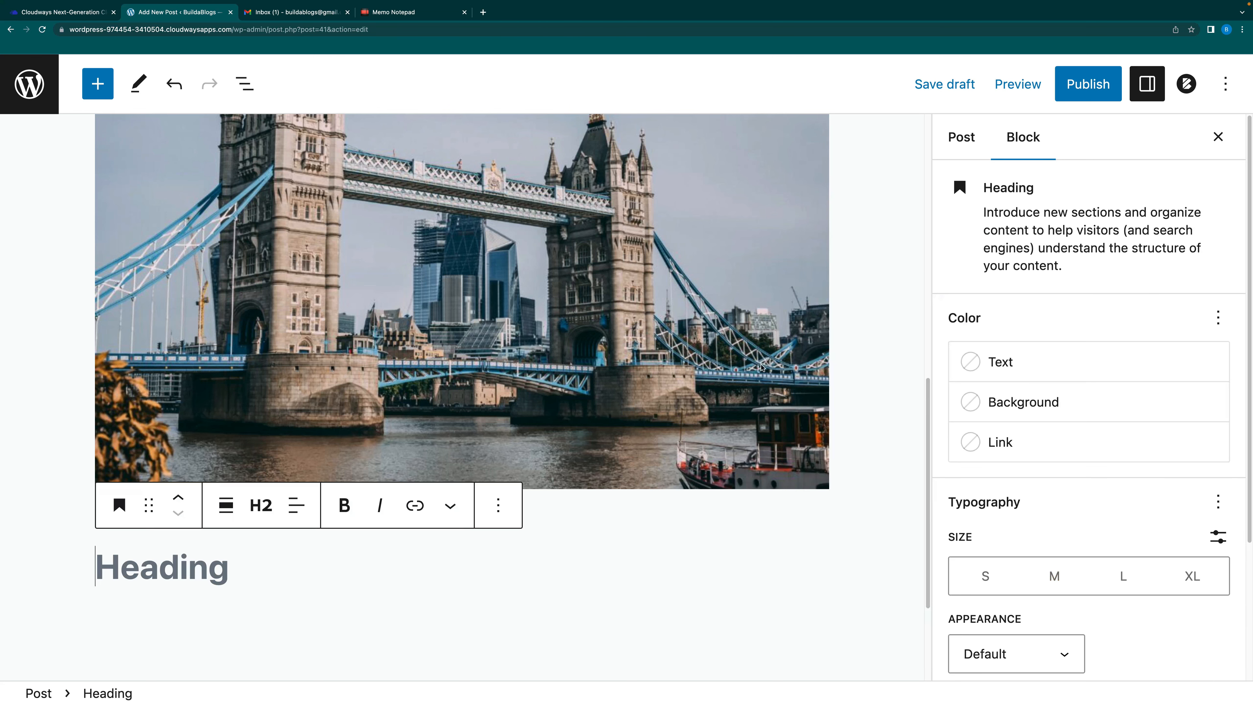
Copy the section title "Explore the Scottish Highlands" from the Memo Notepad page and paste it into the empty heading
left_click(389, 11)
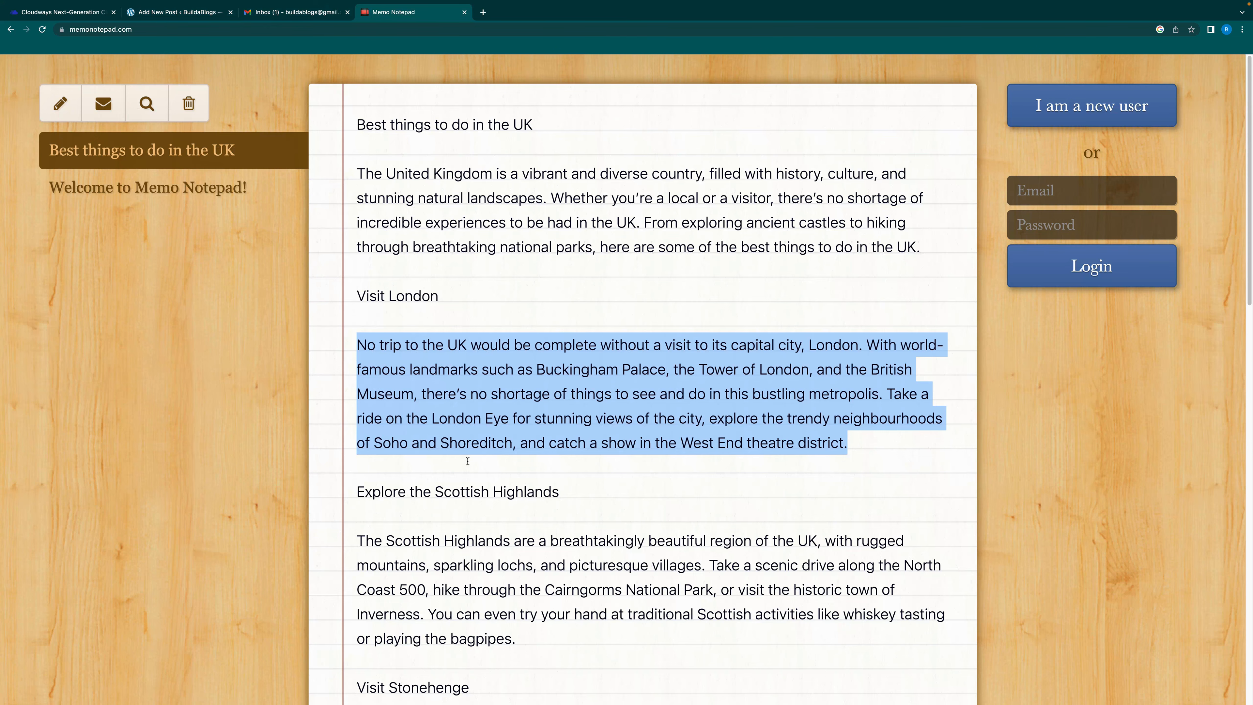
left_click_drag(575, 494, 359, 496)
key("super+c")
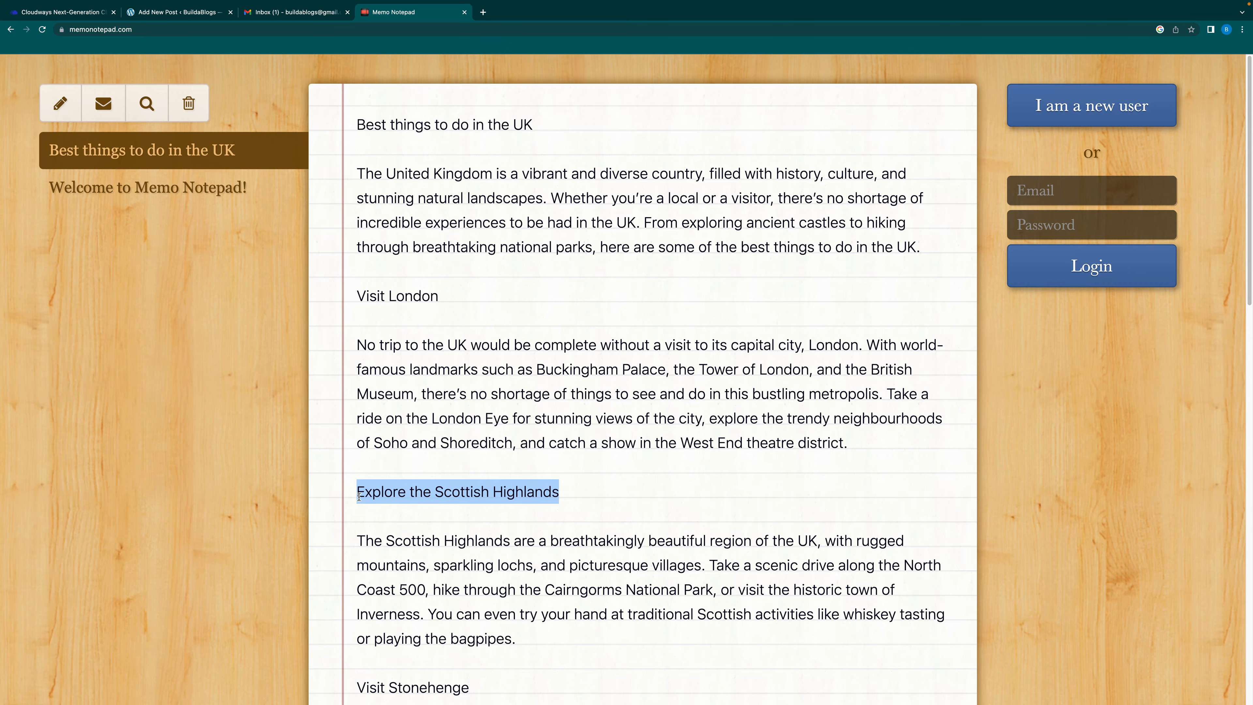
left_click(160, 16)
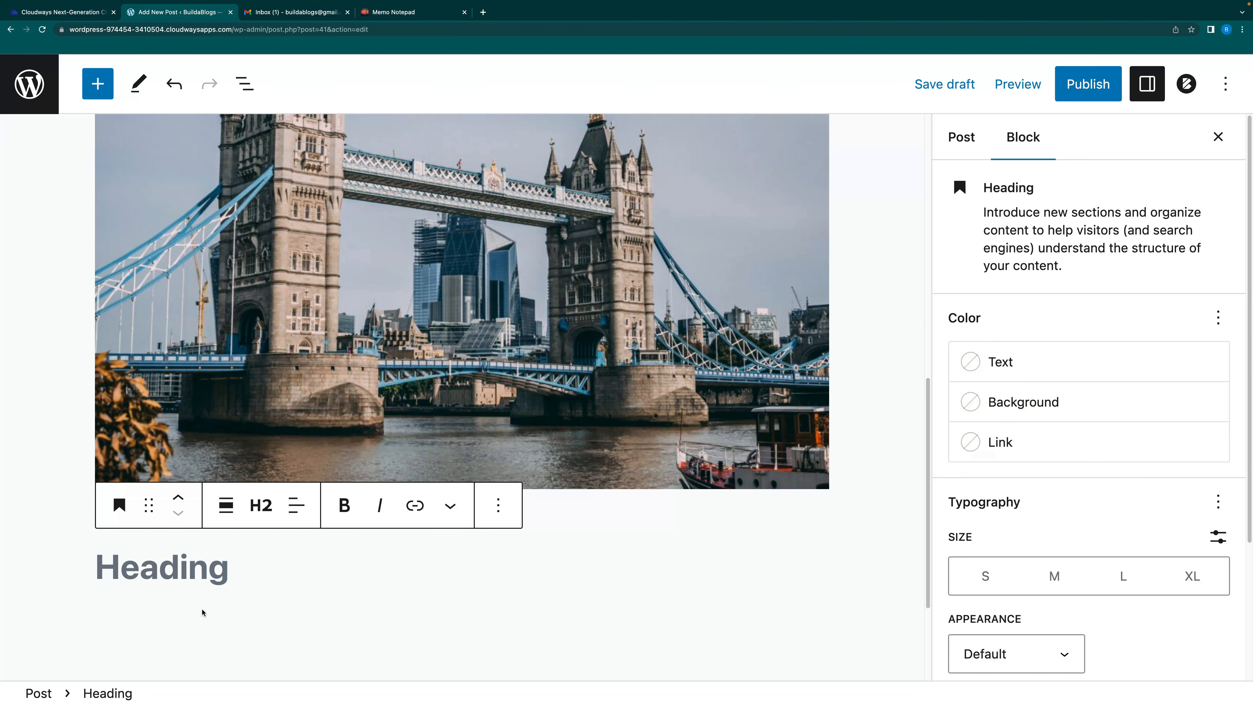
key("super+v")
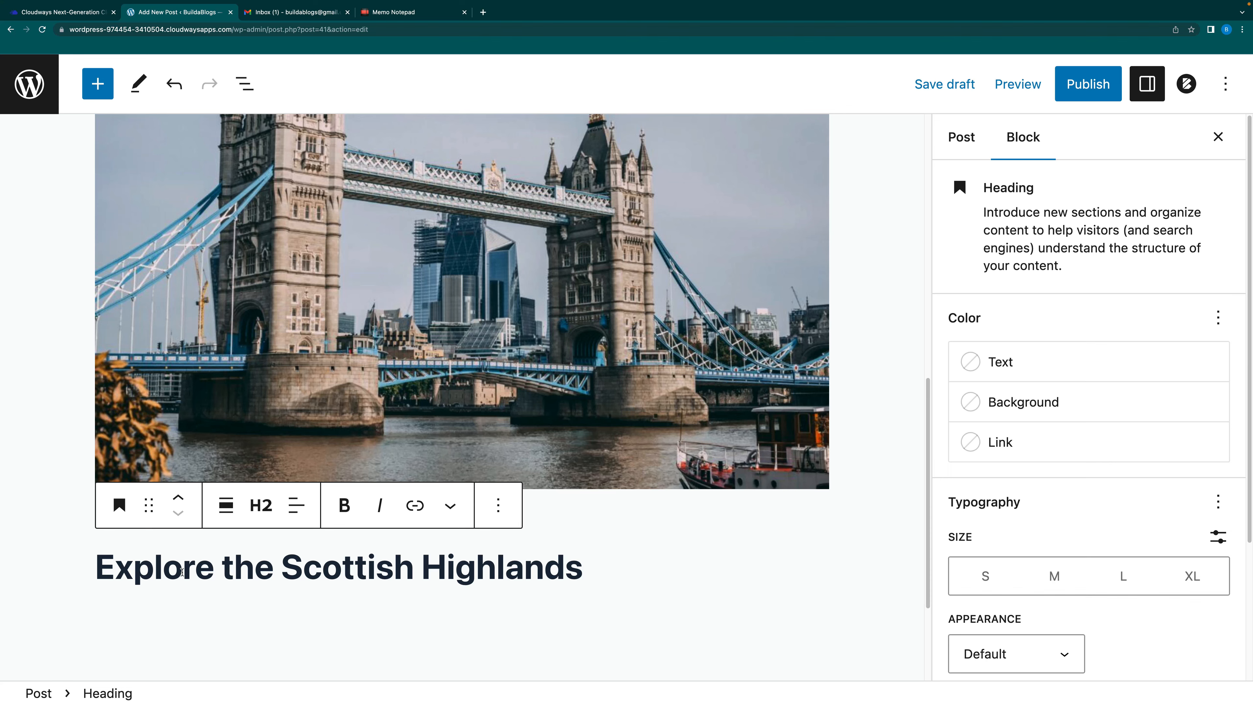
Copy the Scottish Highlands paragraph from the Memo Notepad page and paste it beneath the "Explore the Scottish Highlands" heading
key("Return")
left_click(368, 13)
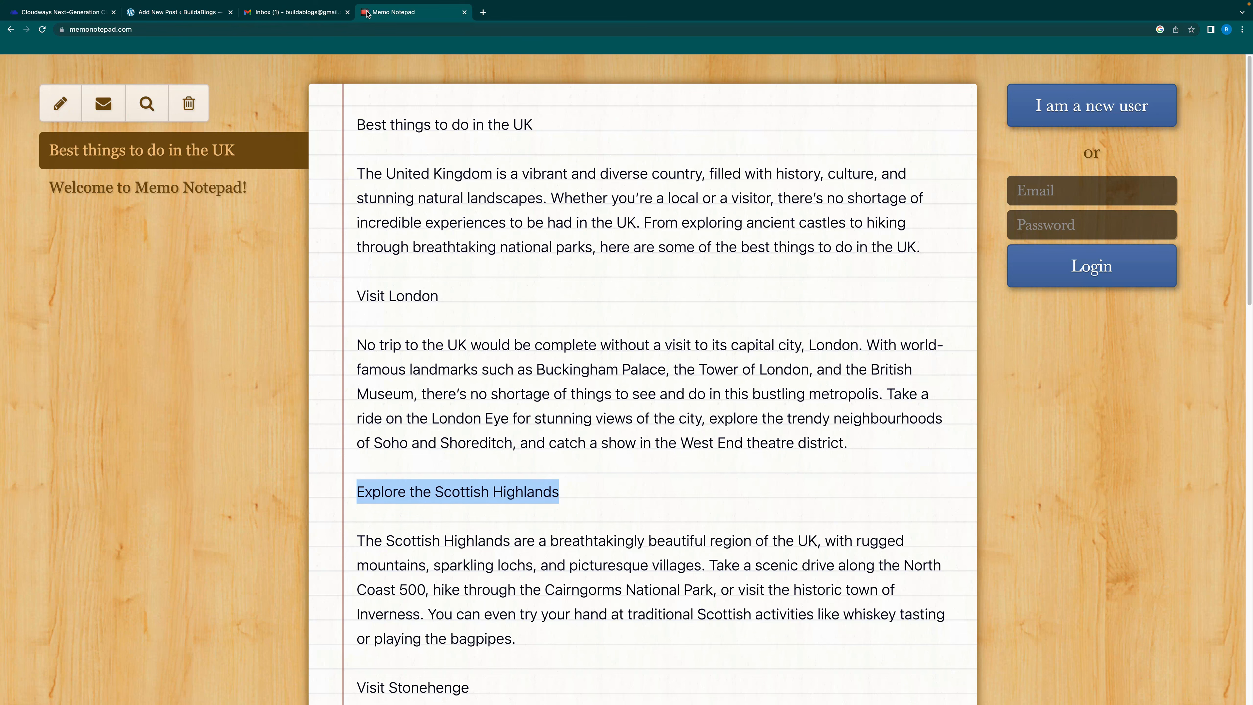
left_click_drag(353, 542, 582, 653)
key("super+c")
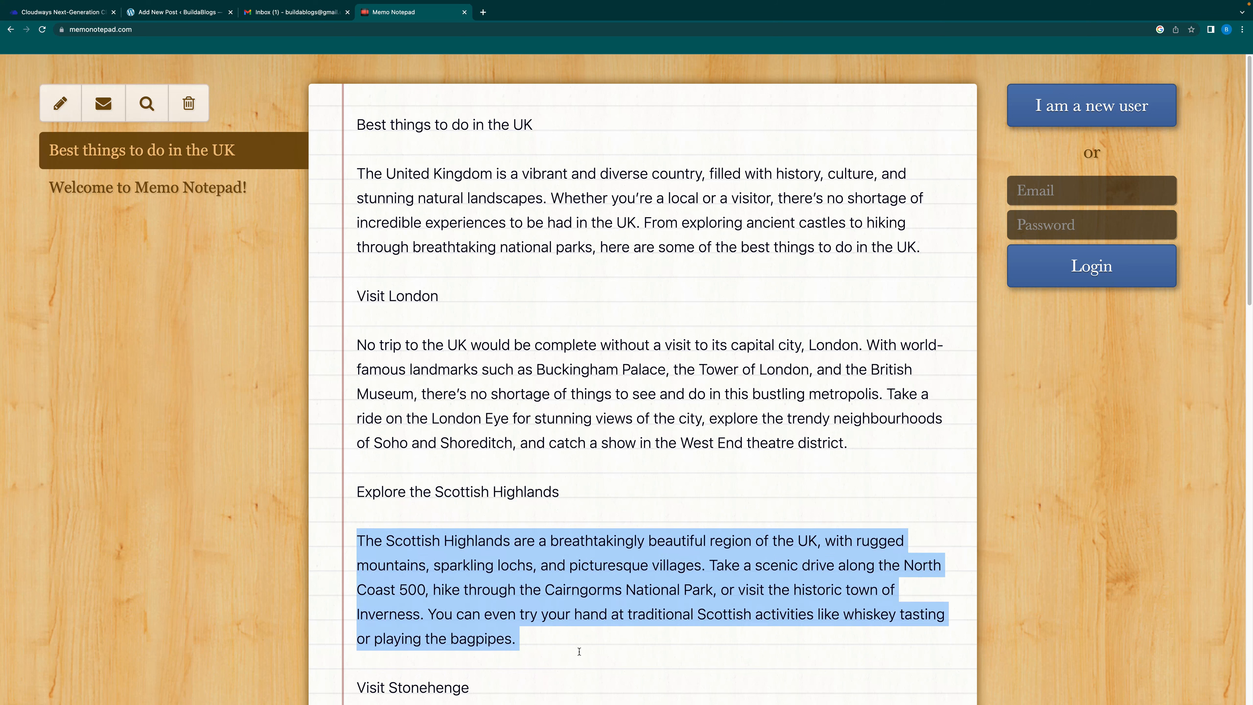
left_click(145, 14)
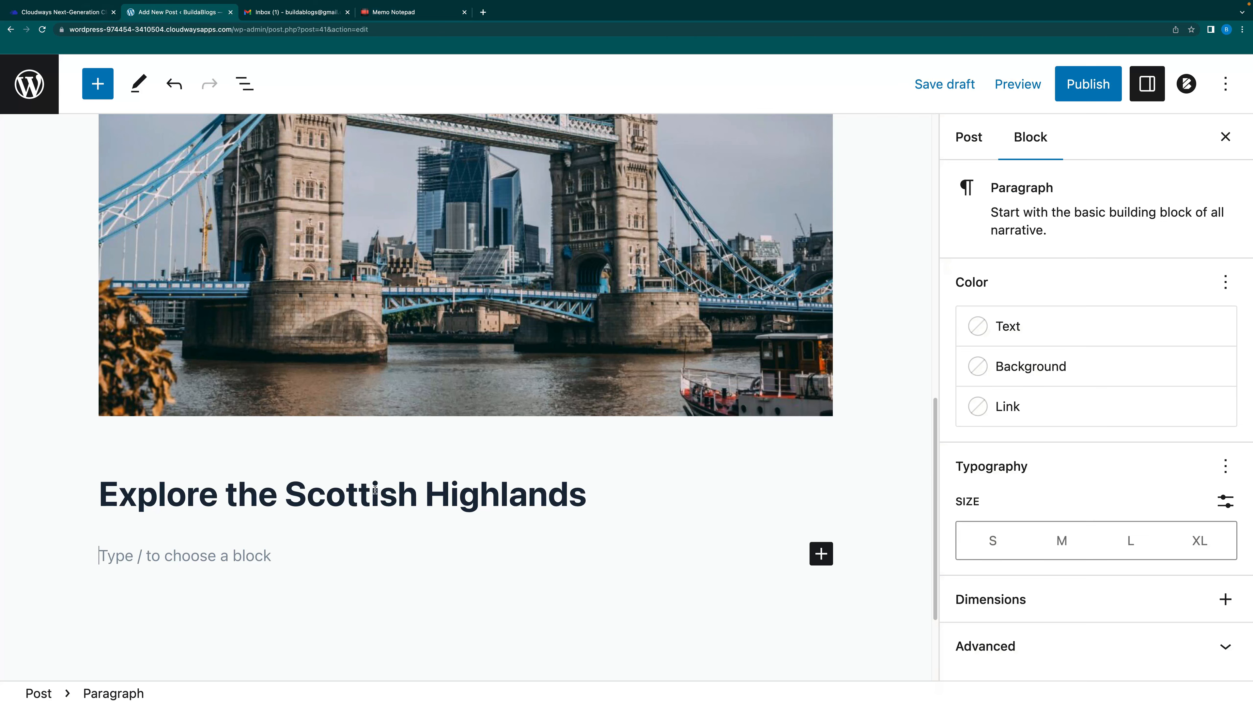
scroll(173, 526, "down", 2)
key("super+v")
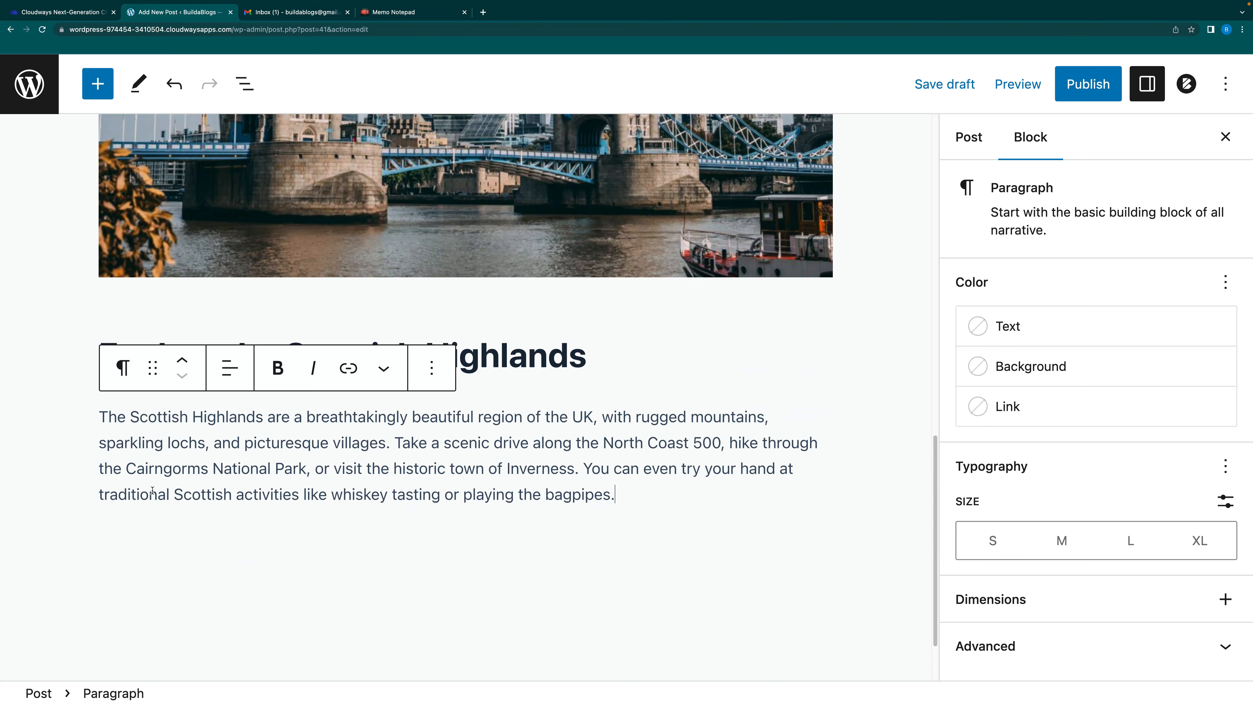
Insert an Image block below the Scottish Highlands paragraph and upload the mountain viaduct photo from the Downloads folder
key("Return")
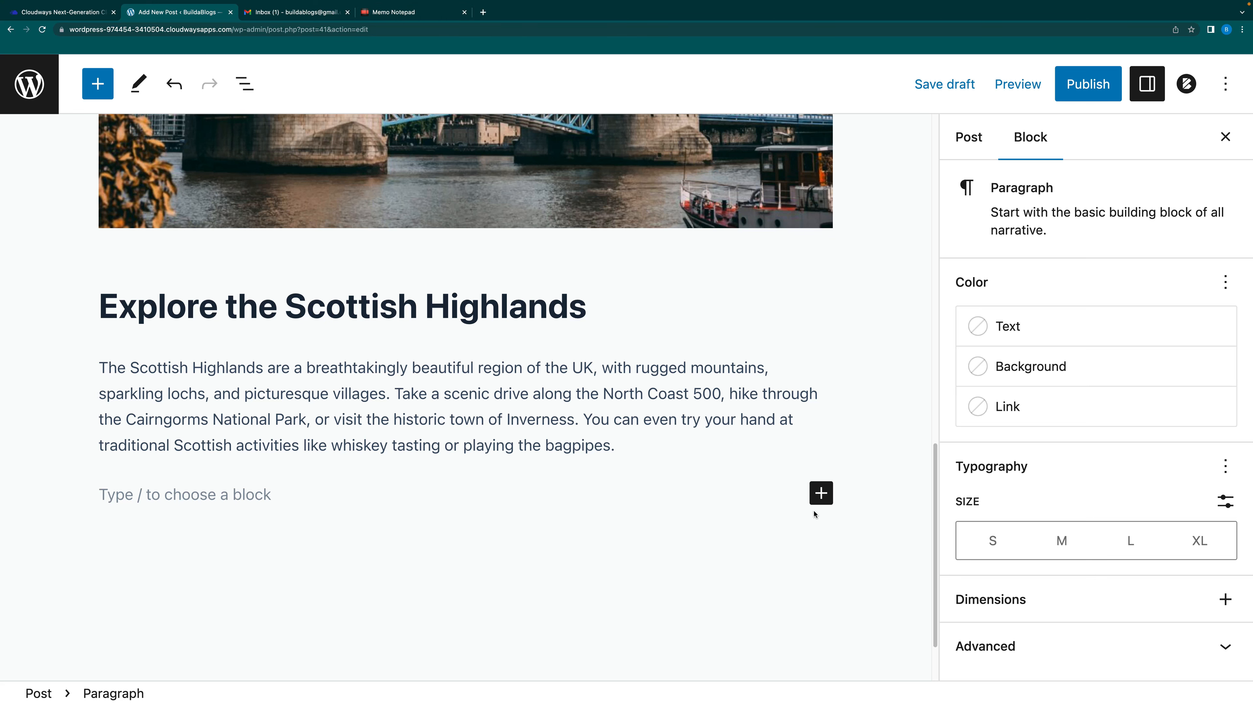
left_click(821, 493)
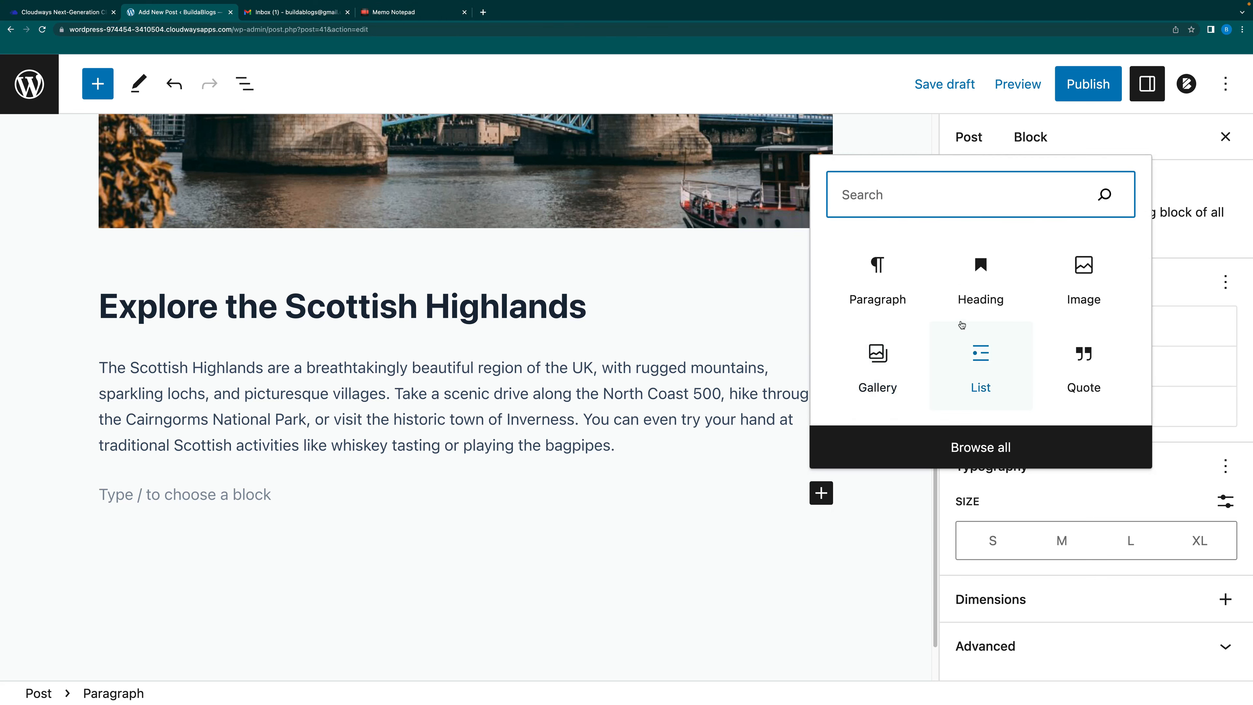
left_click(1083, 276)
left_click(145, 625)
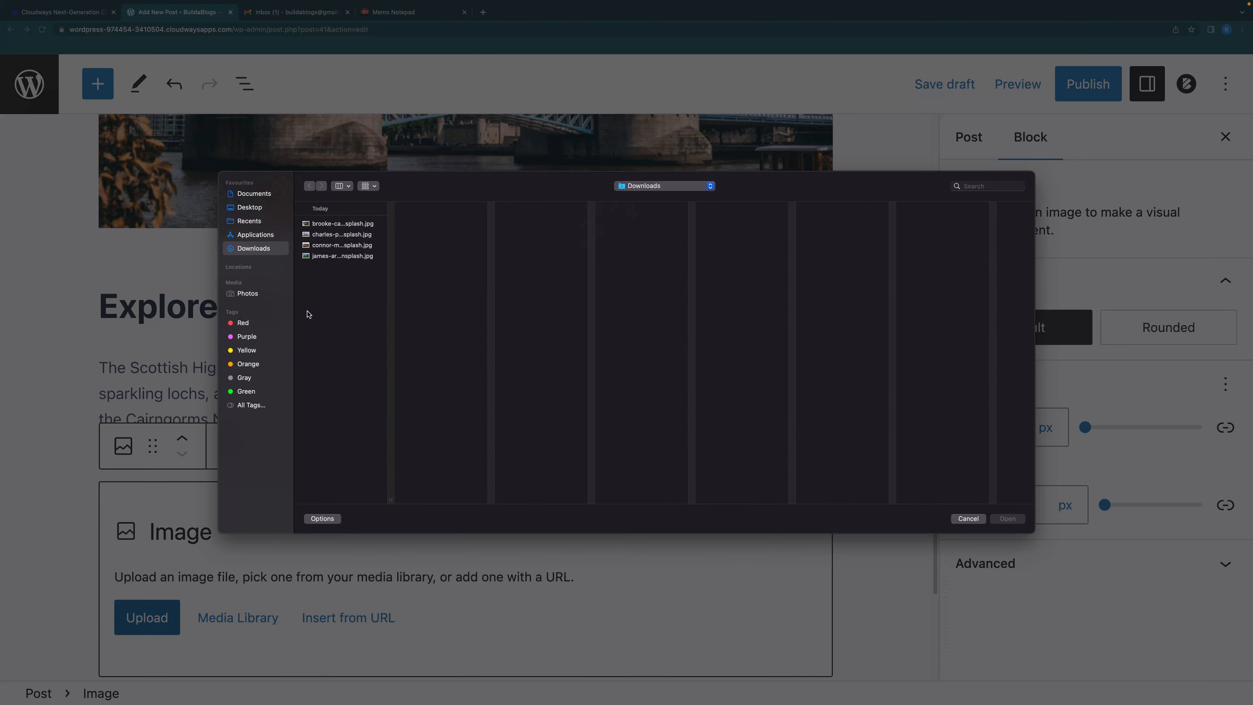
left_click(337, 245)
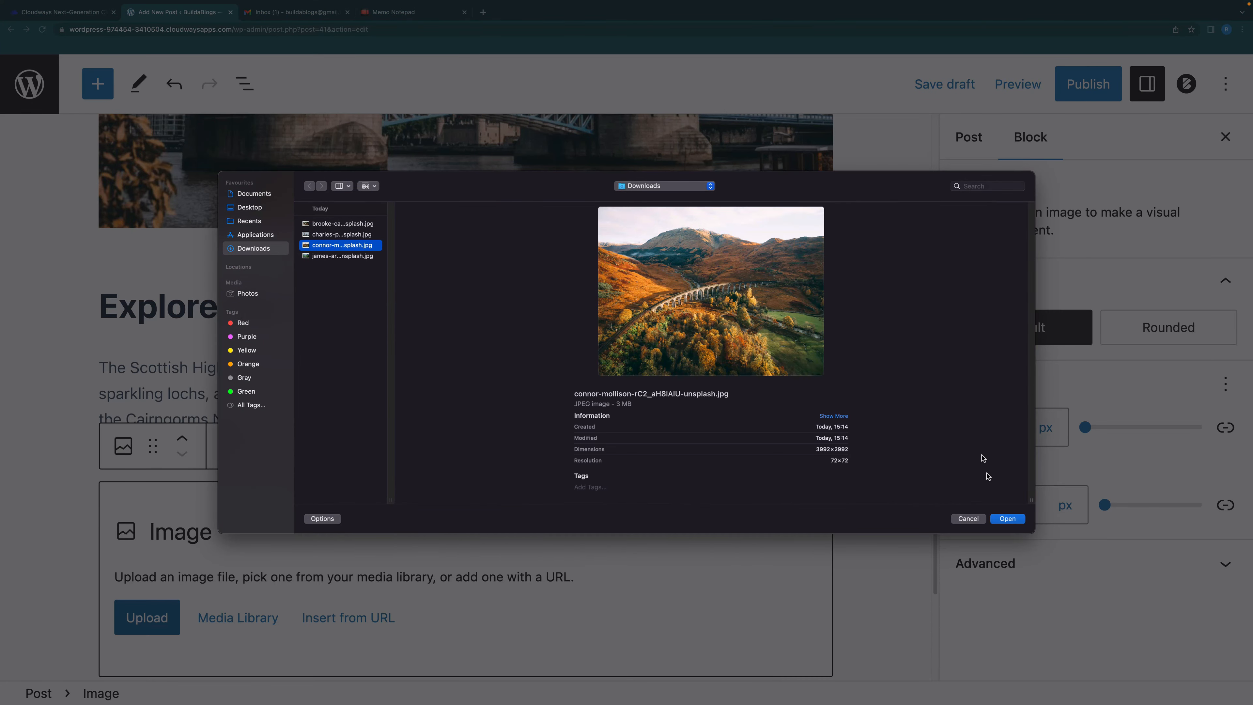
left_click(1002, 520)
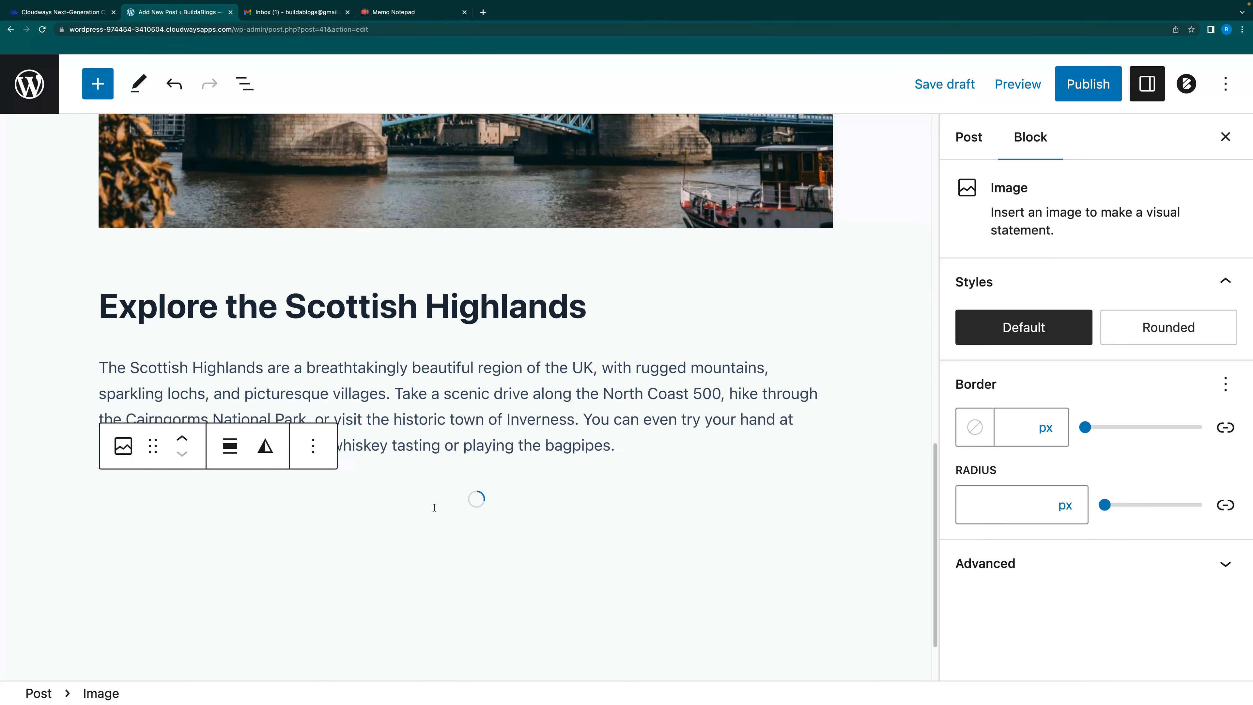
Add a Heading block below the viaduct image
scroll(577, 528, "down", 10)
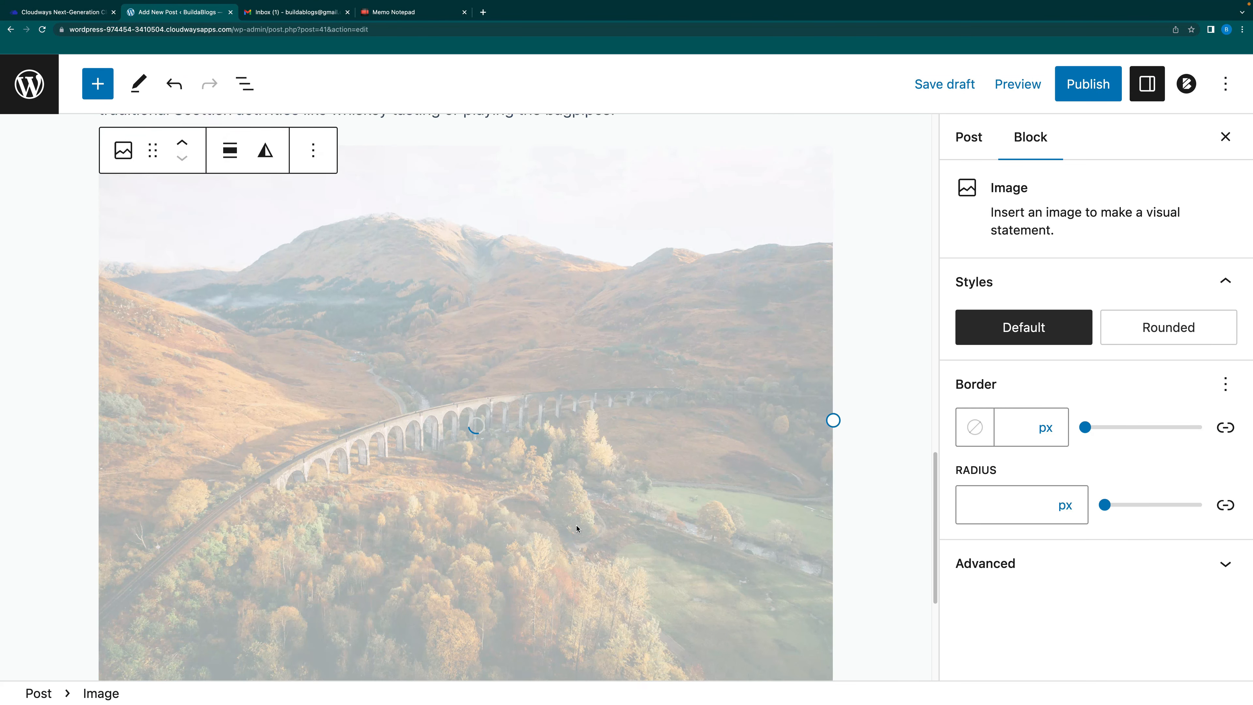
scroll(579, 528, "down", 3)
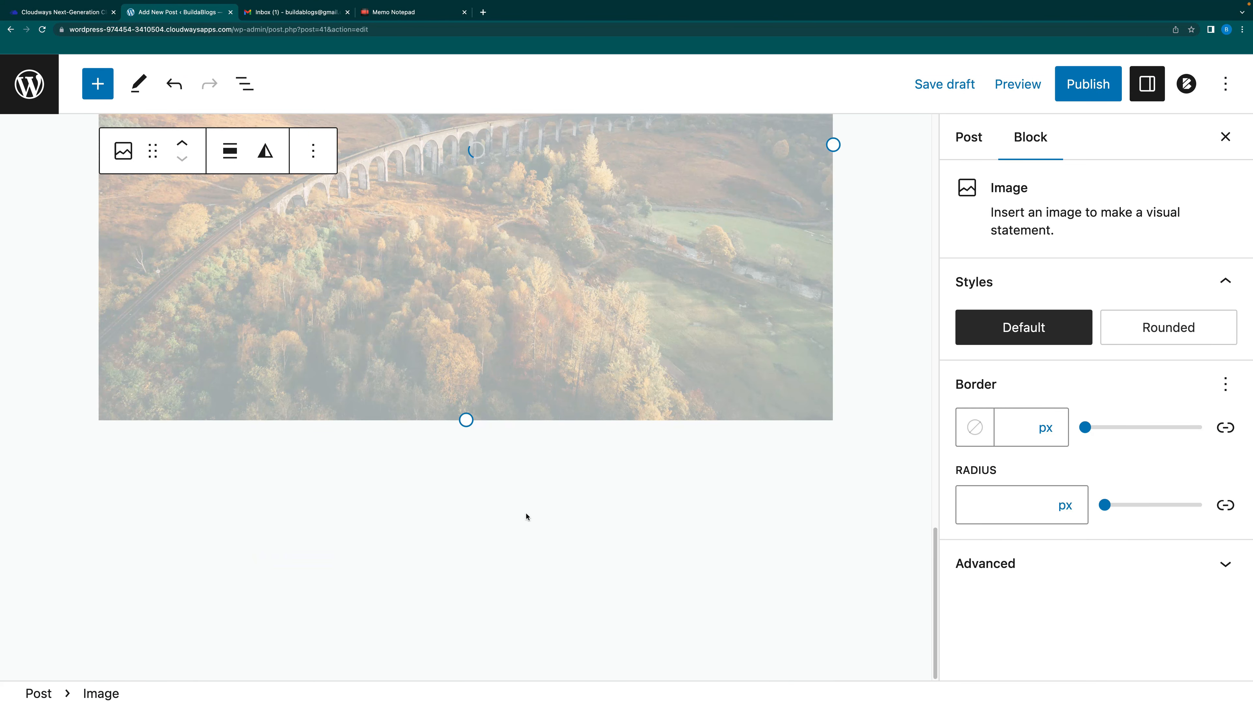
left_click(506, 492)
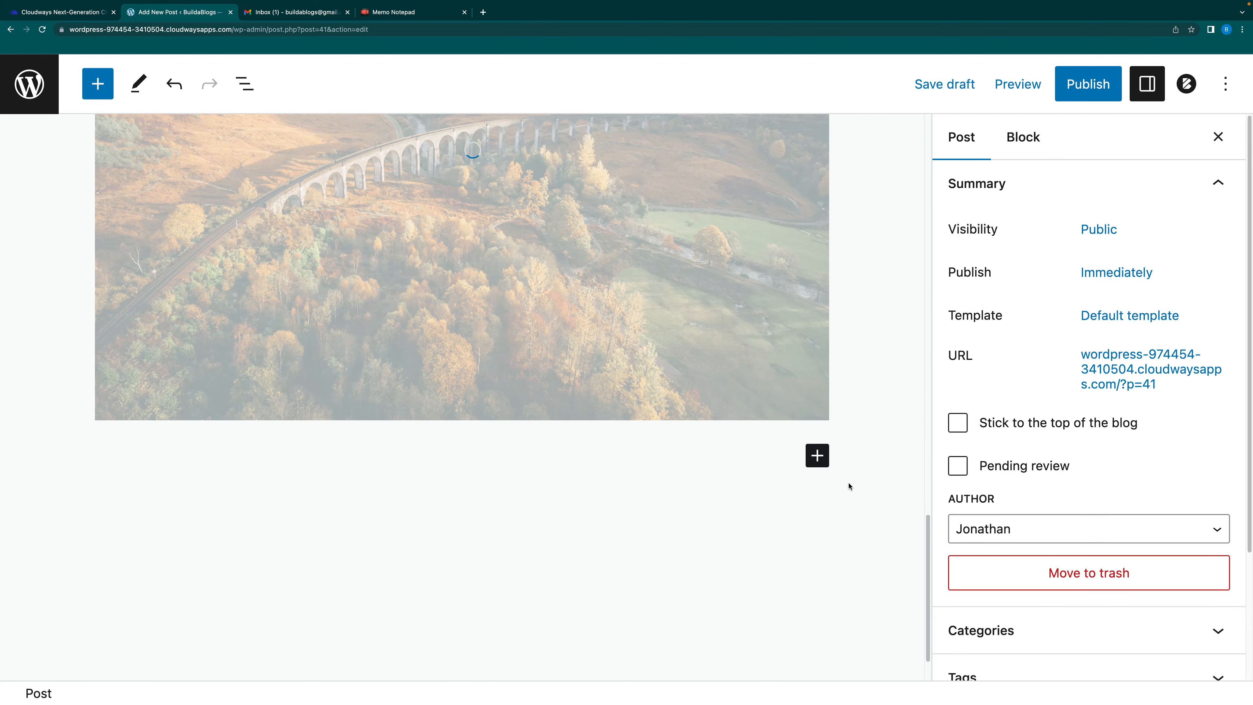
left_click(814, 460)
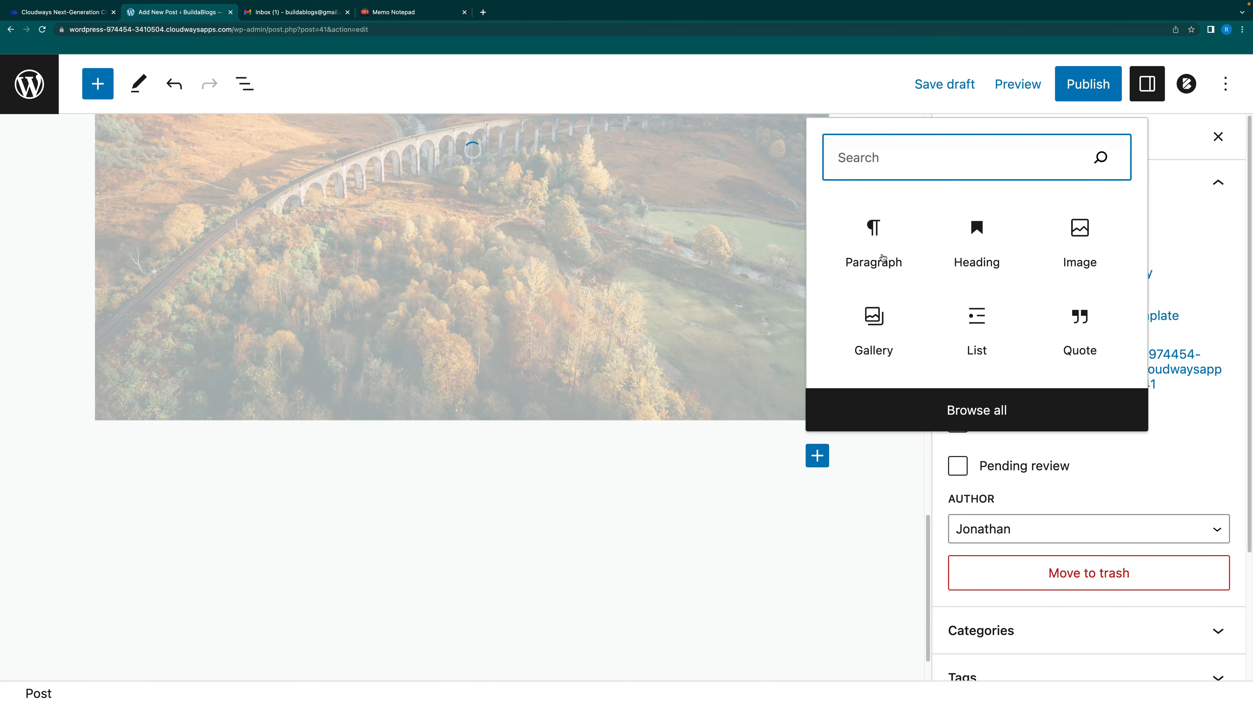
left_click(973, 240)
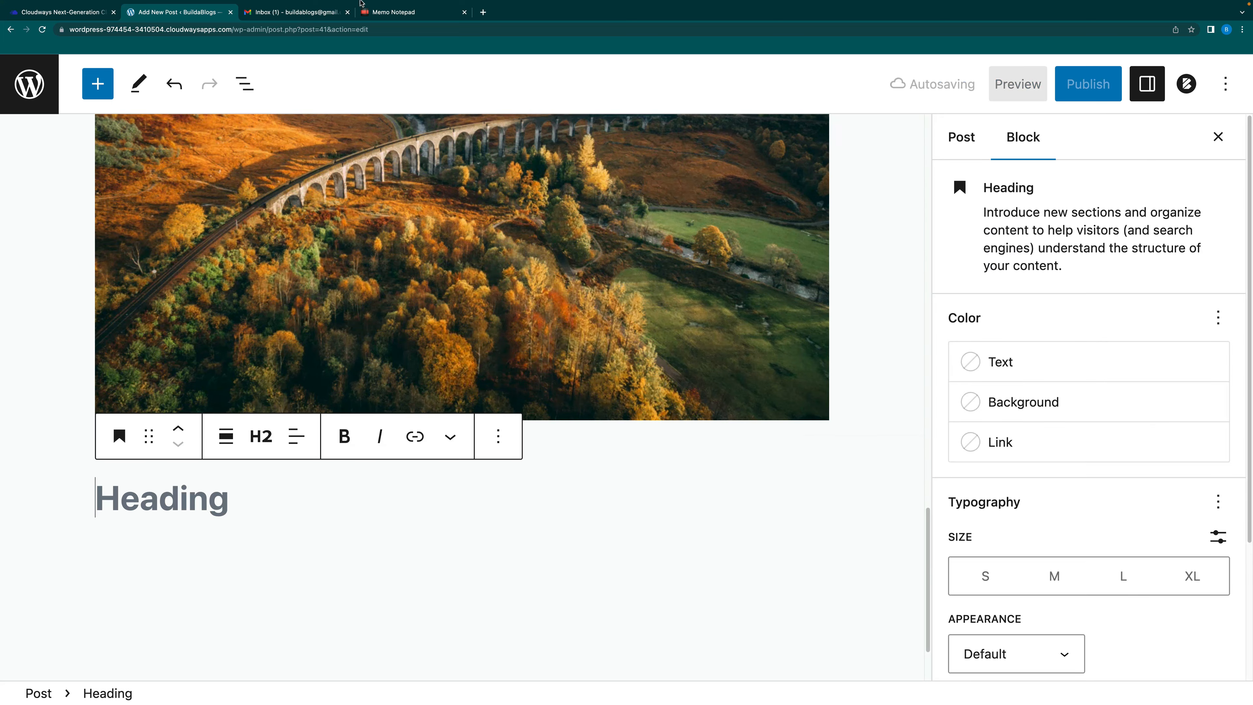
Copy the section title "Visit Stonehenge" from the Memo Notepad page and paste it into the empty heading
left_click(402, 12)
scroll(589, 419, "down", 7)
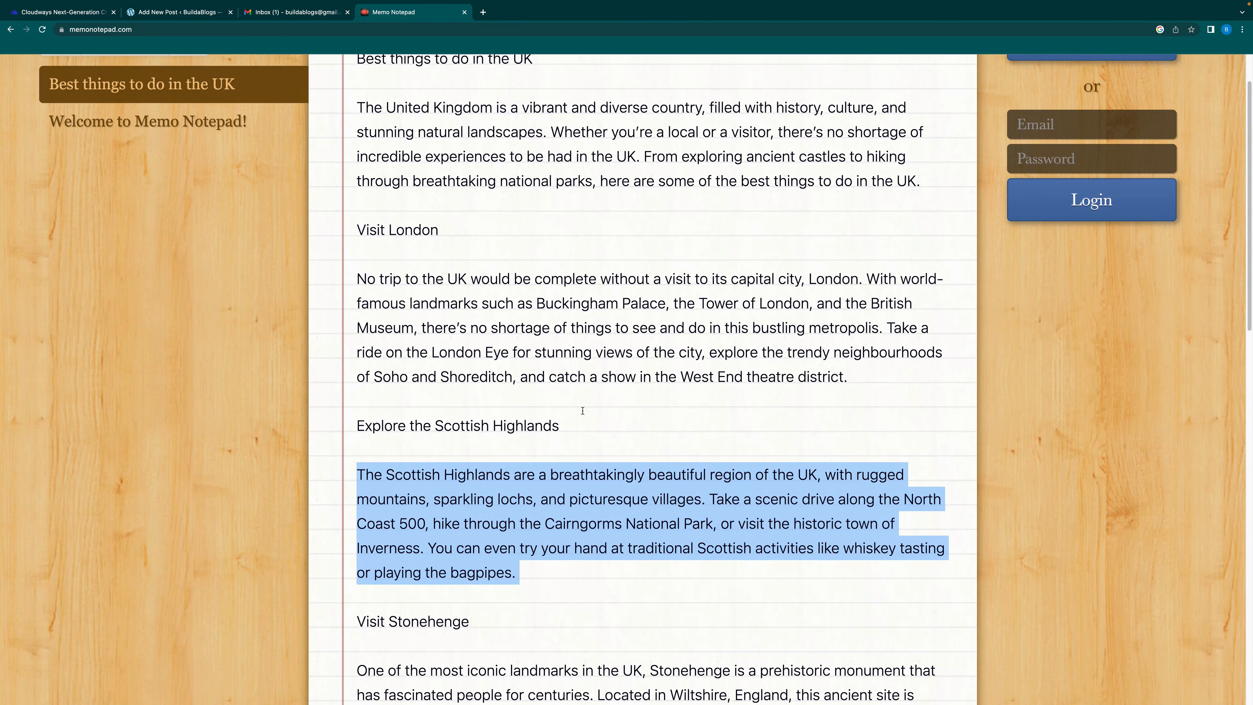
left_click_drag(359, 350, 472, 351)
key("super+c")
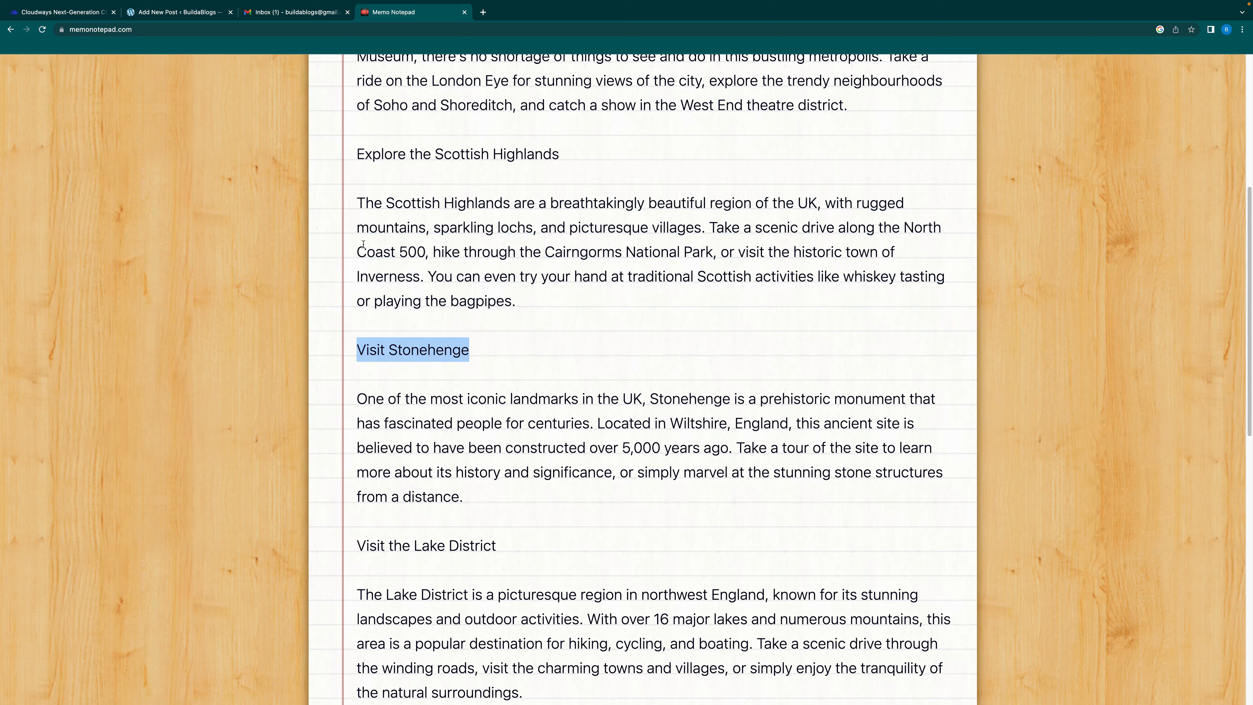
left_click(210, 14)
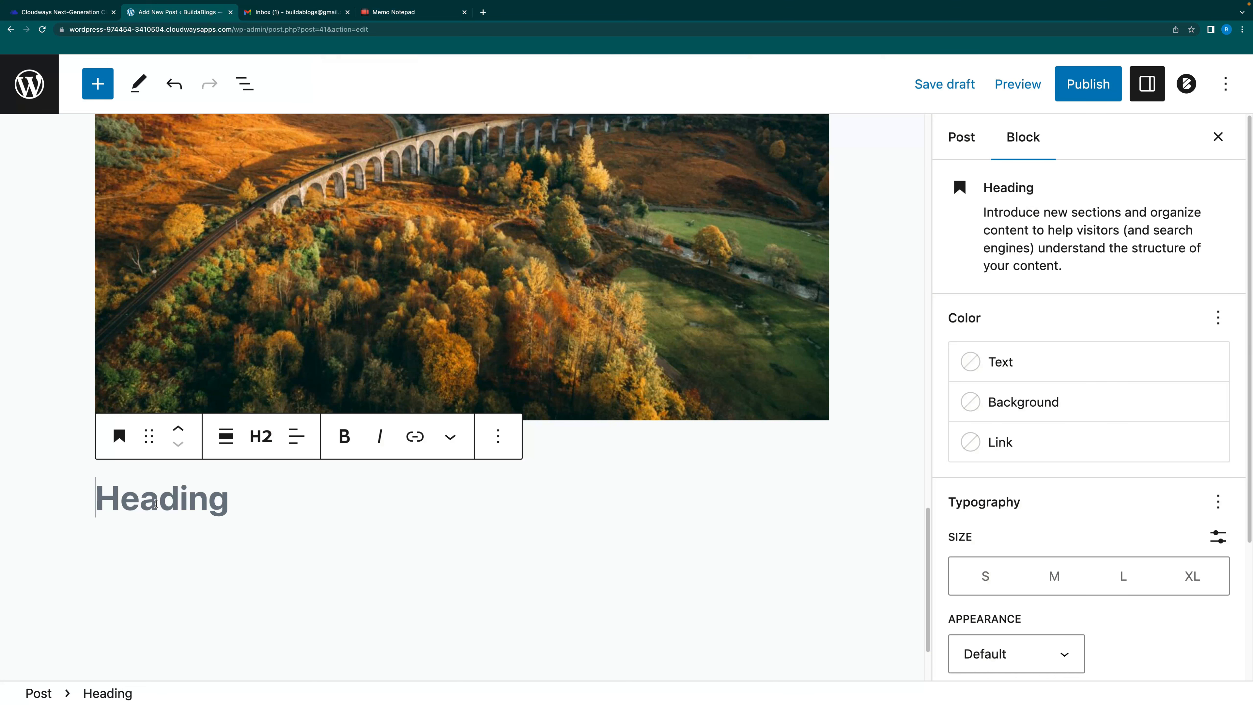
key("super+v")
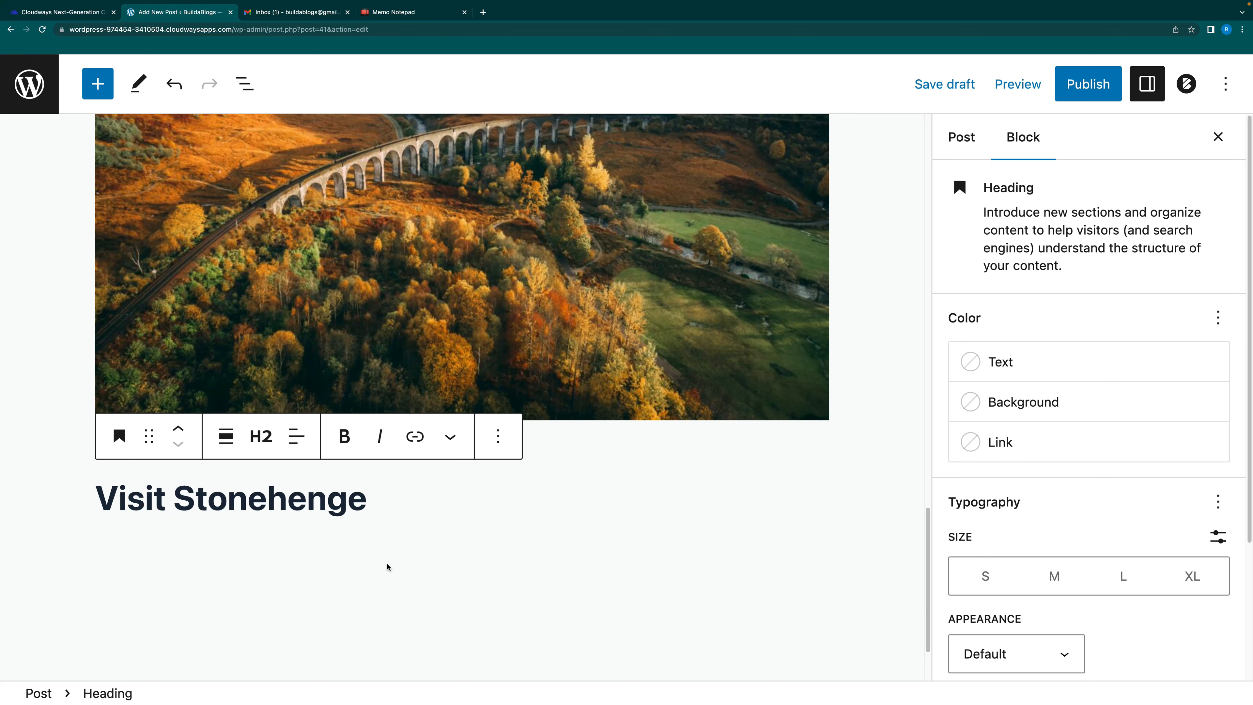
Copy the Stonehenge paragraph from the Memo Notepad page and paste it beneath the "Visit Stonehenge" heading
key("Return")
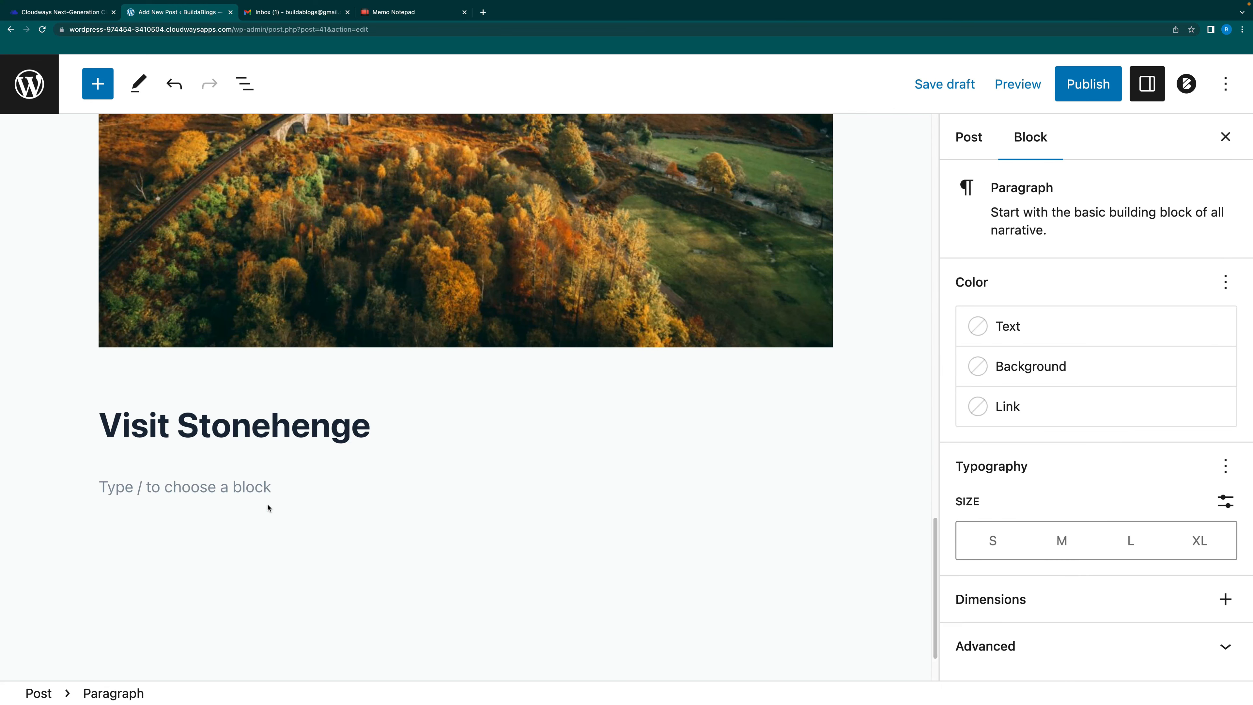
left_click(395, 14)
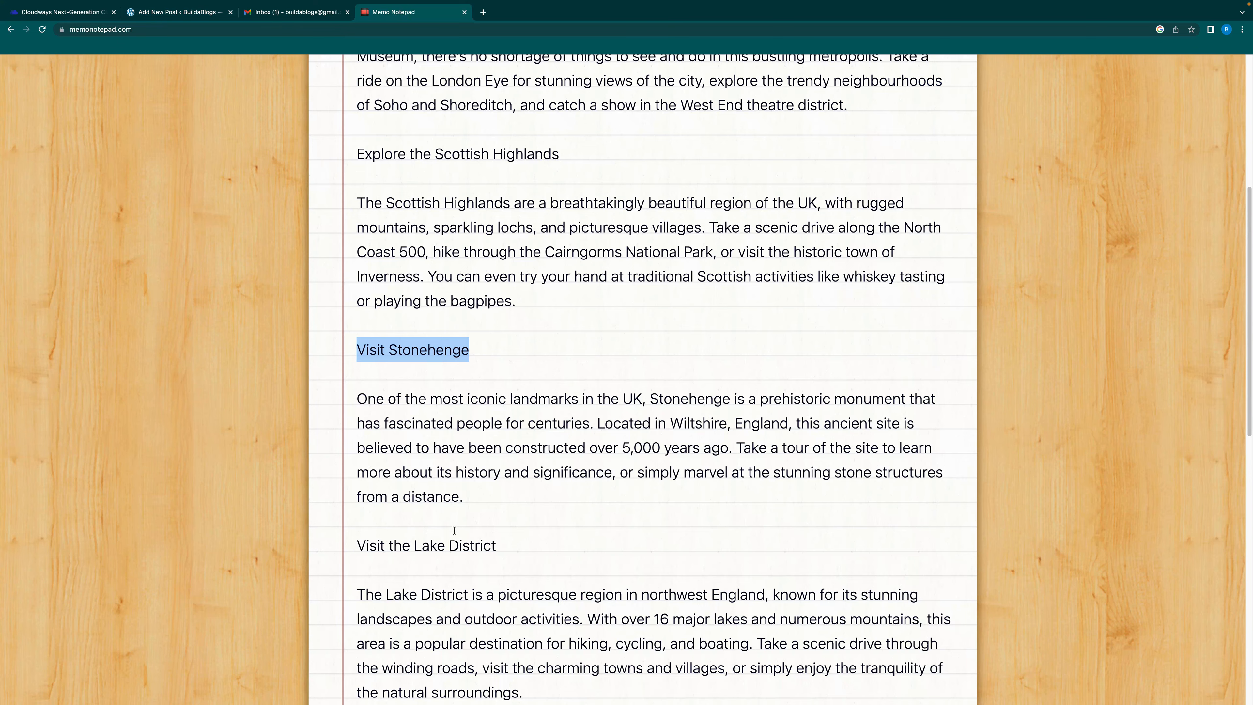
scroll(353, 380, "down", 3)
left_click_drag(358, 338, 519, 427)
key("super+c")
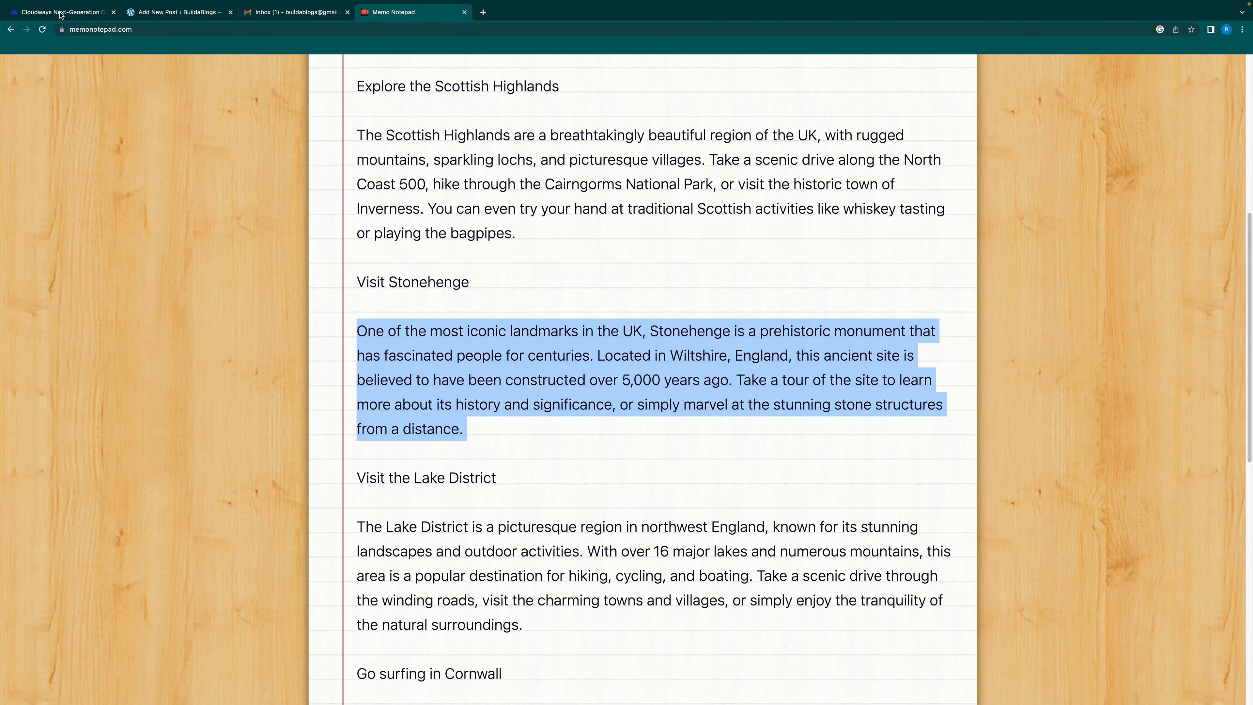
left_click(167, 13)
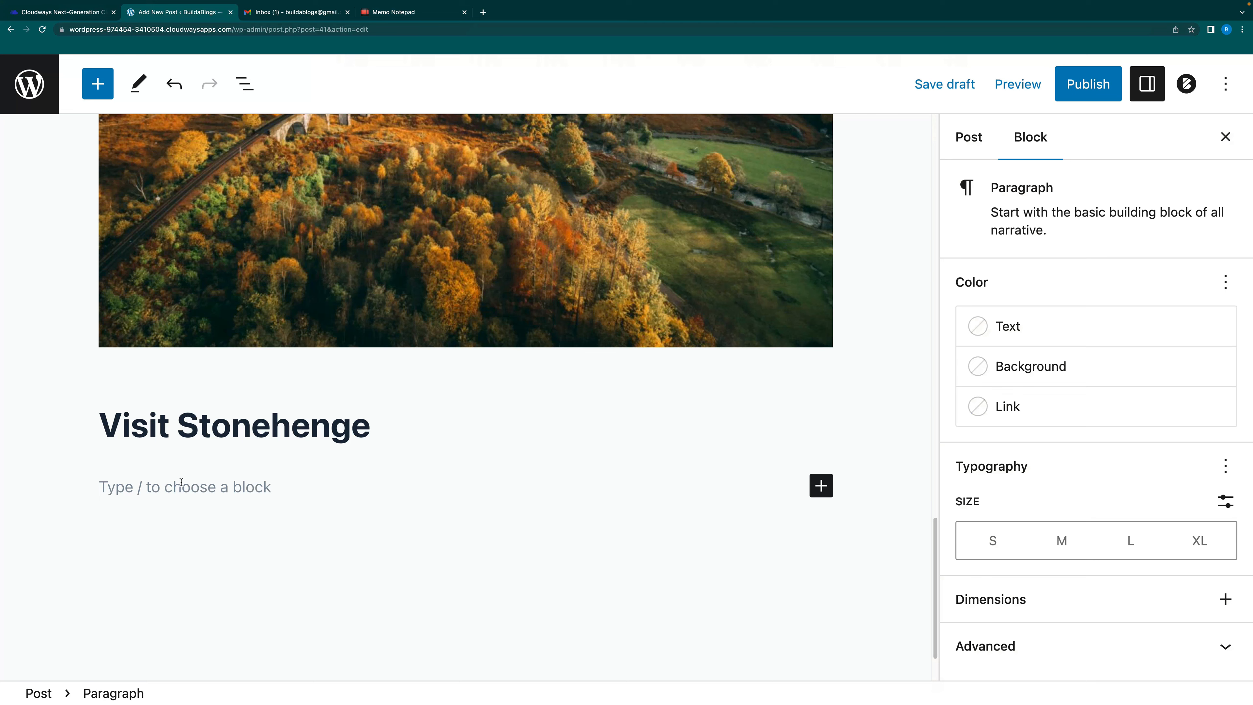
key("super+v")
Check the next section in the Memo Notepad page and add a Heading block below the Stonehenge paragraph
key("Return")
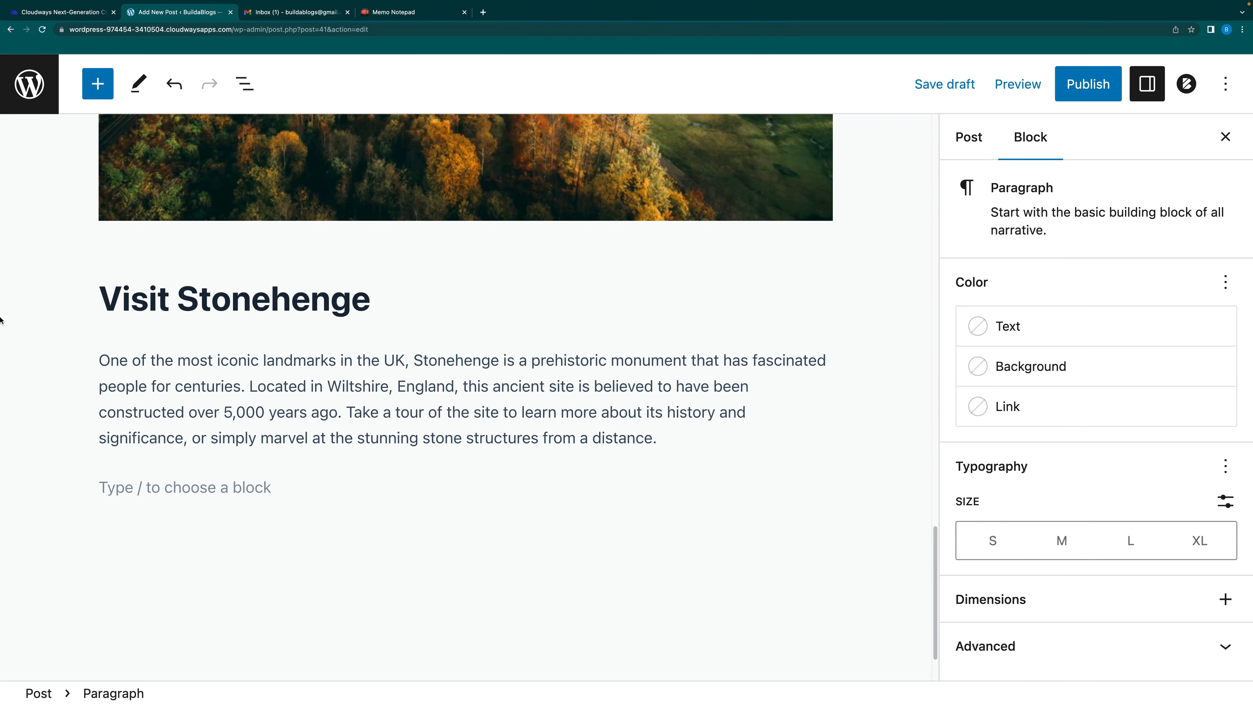
left_click(393, 14)
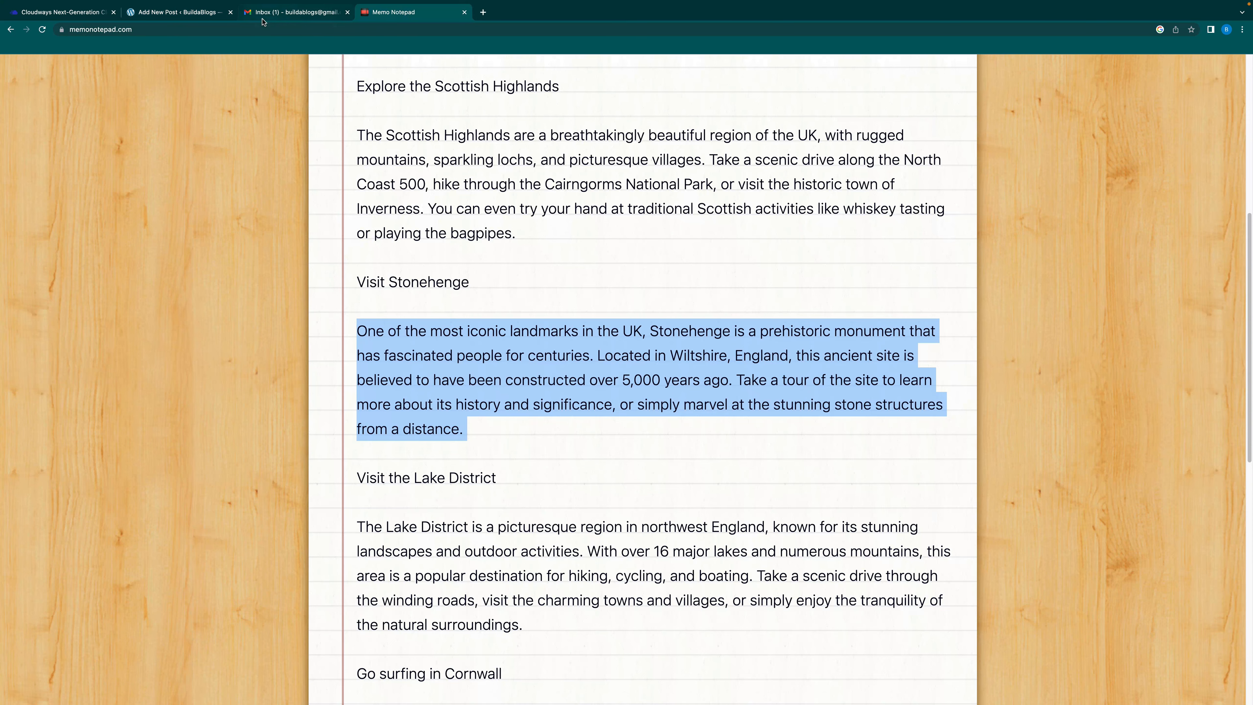
scroll(579, 419, "down", 2)
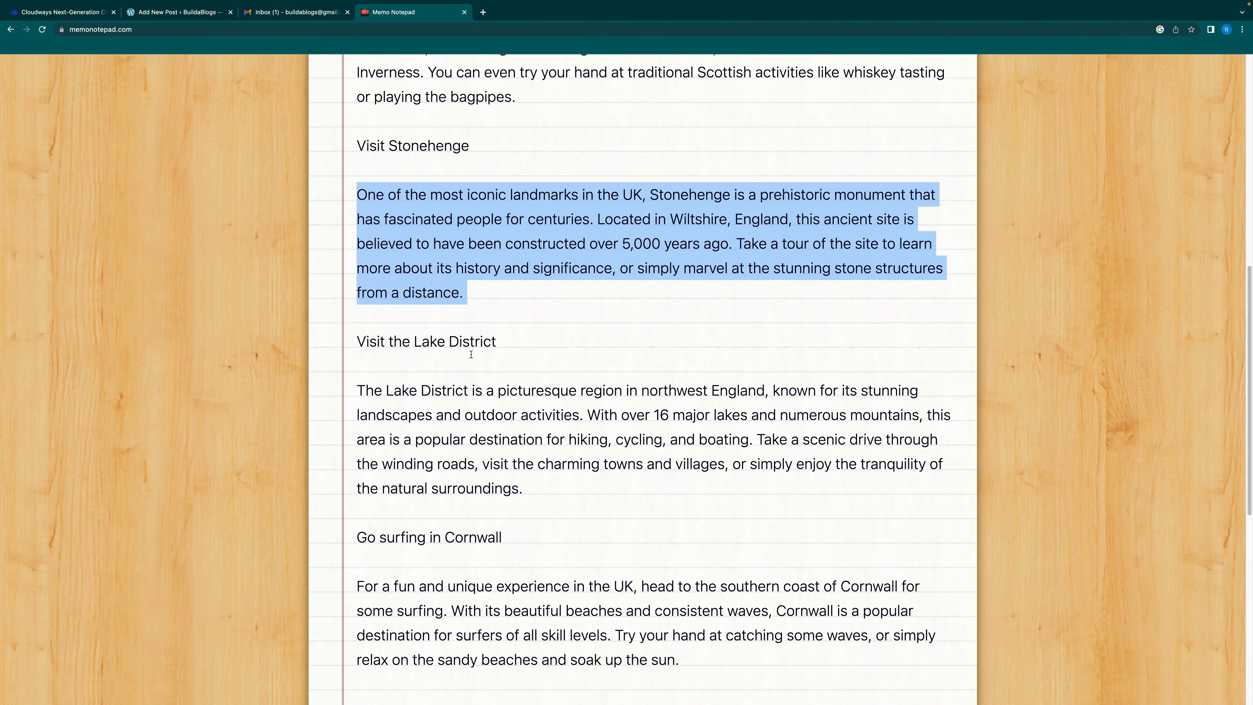
left_click(175, 12)
left_click(821, 485)
left_click(981, 630)
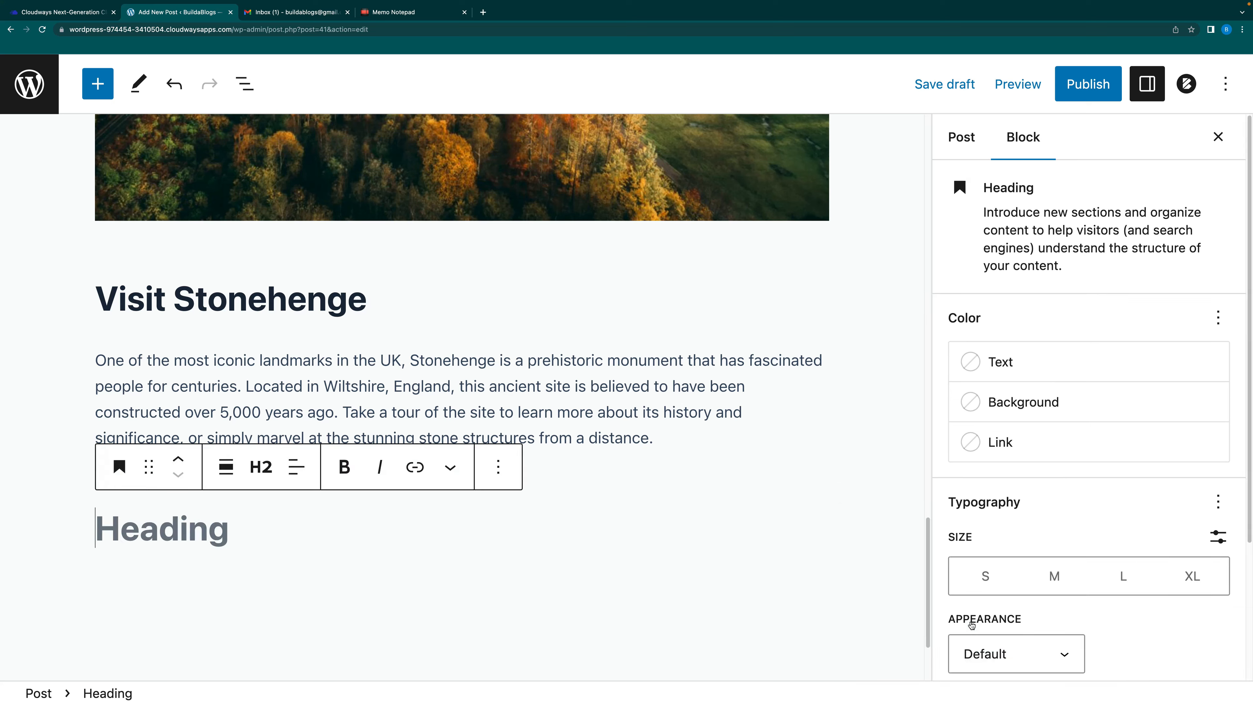
Copy the section title "Visit the Lake District" from the Memo Notepad page and paste it into the empty heading
left_click(395, 15)
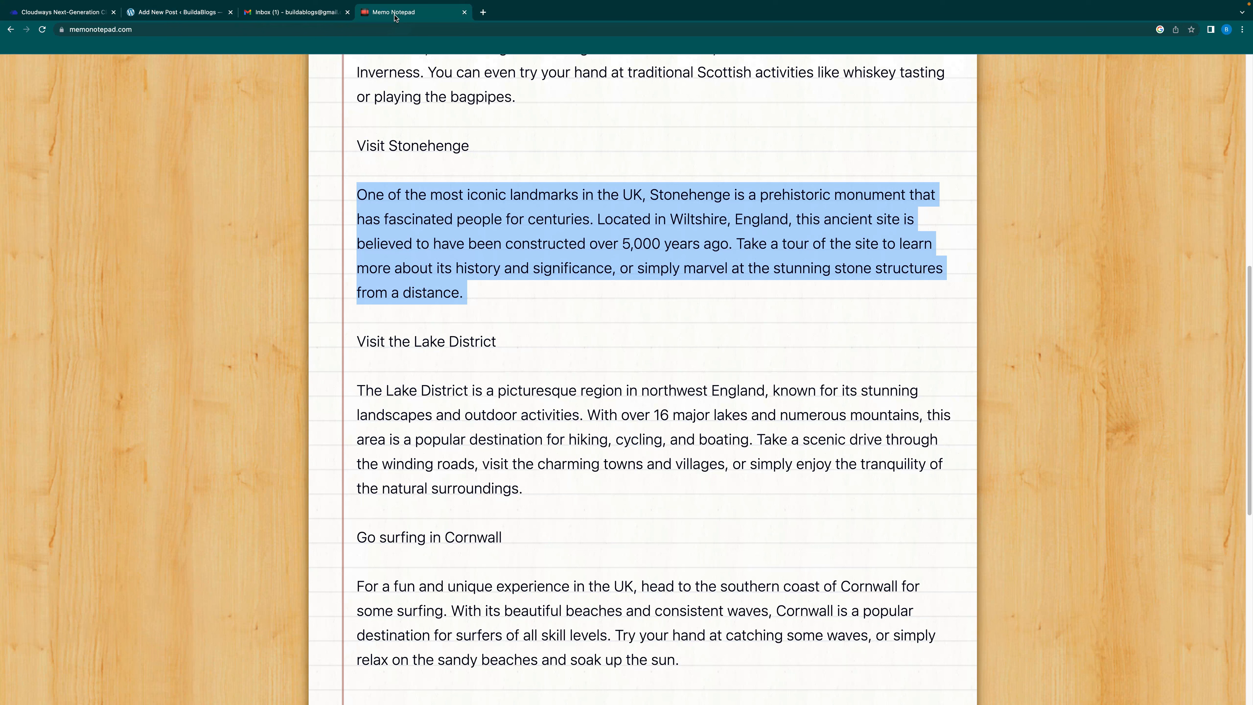
left_click_drag(509, 348, 355, 350)
key("ctrl+c")
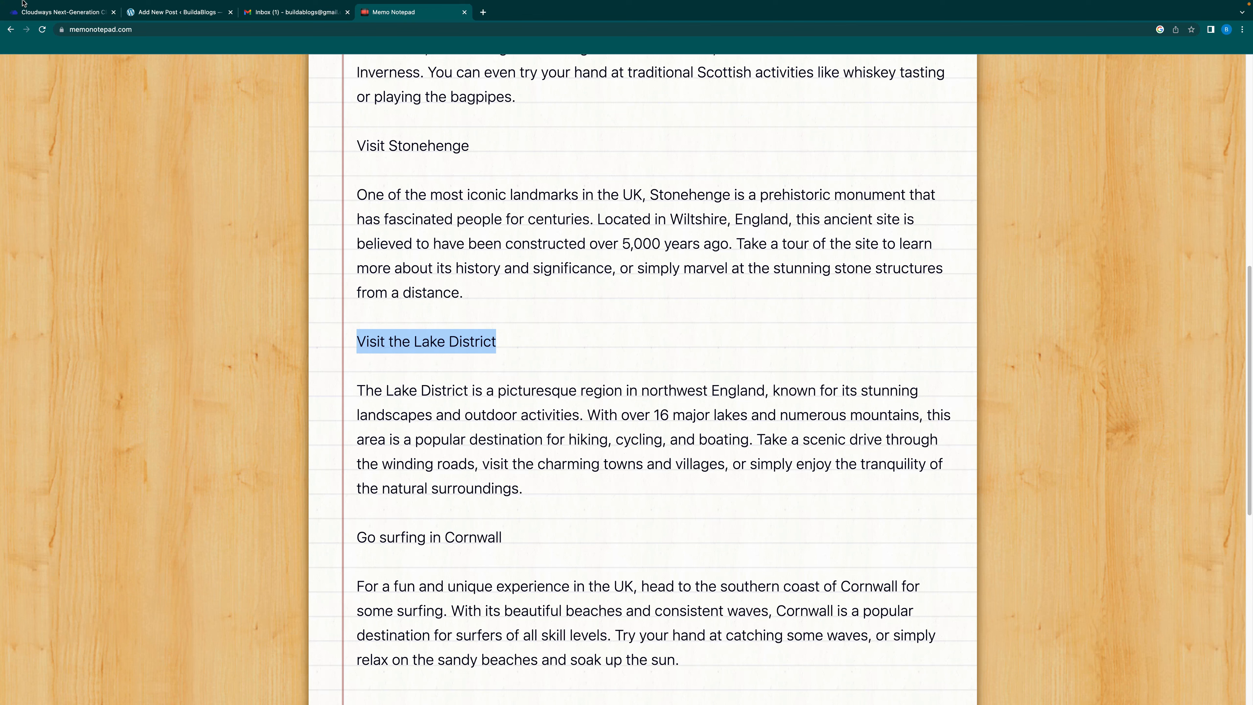
left_click(162, 14)
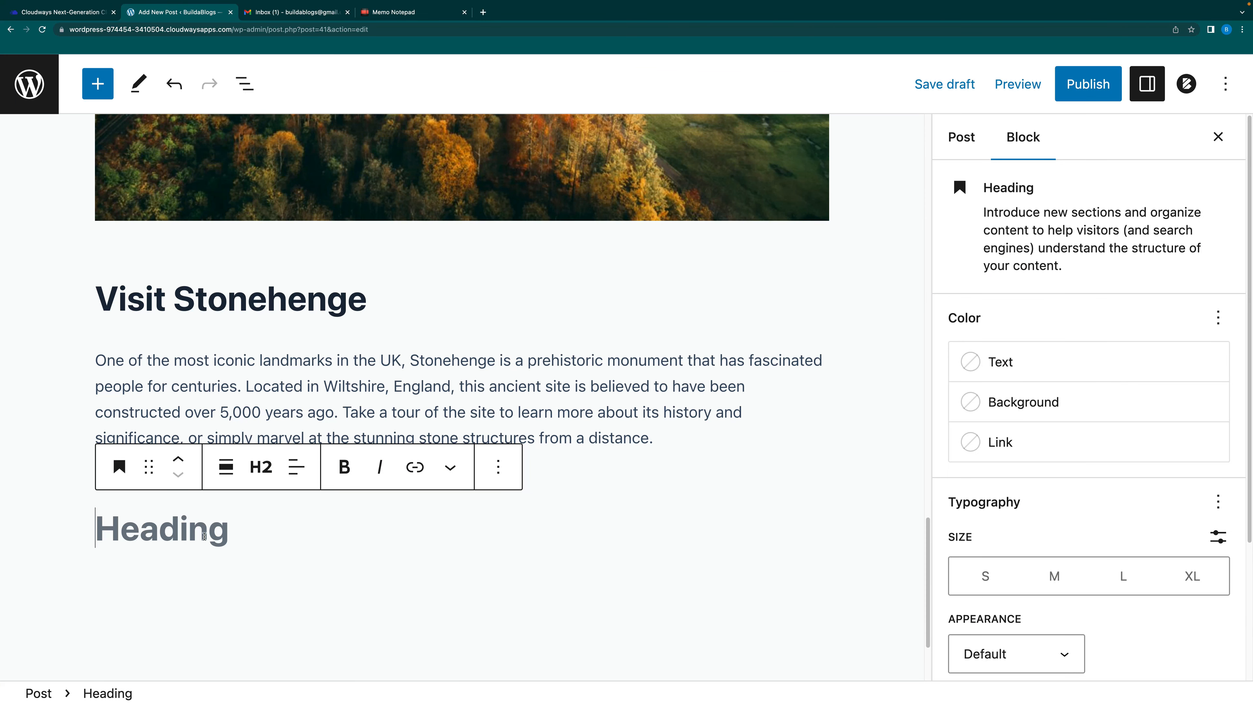
key("ctrl+v")
Copy the Lake District paragraph from the Memo Notepad page, paste it beneath its heading, and start a new block below it
key("Return")
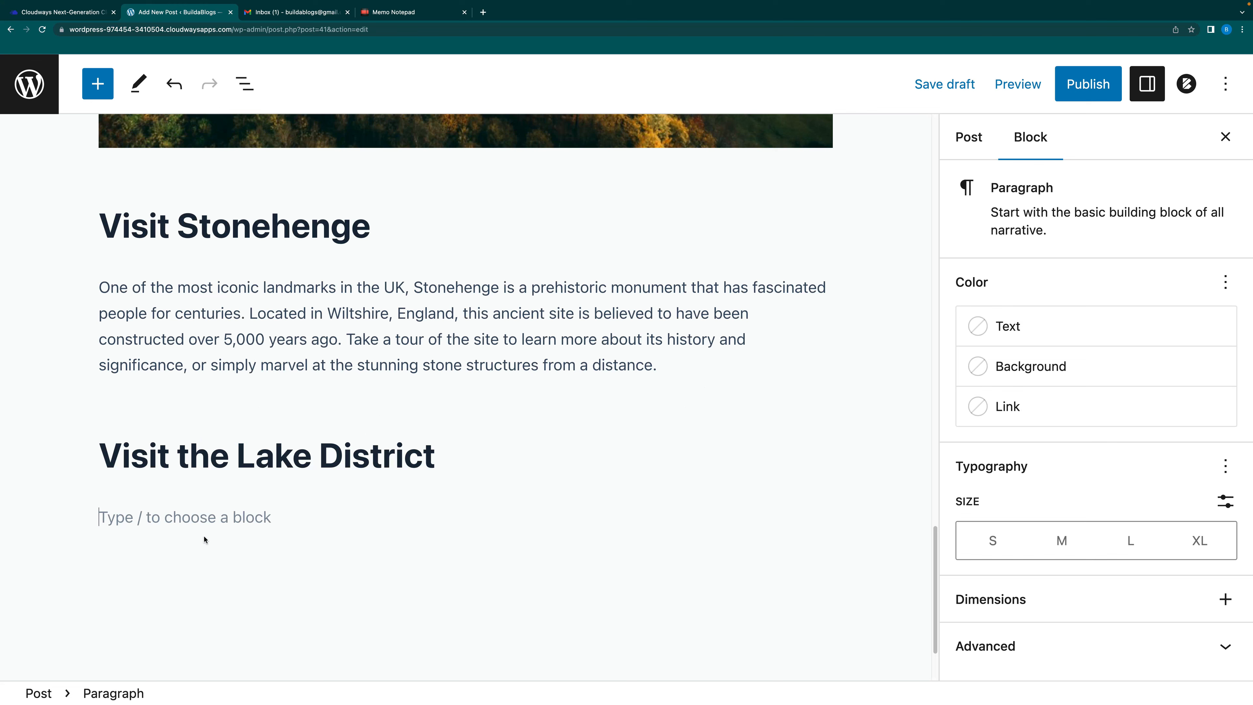
left_click(378, 15)
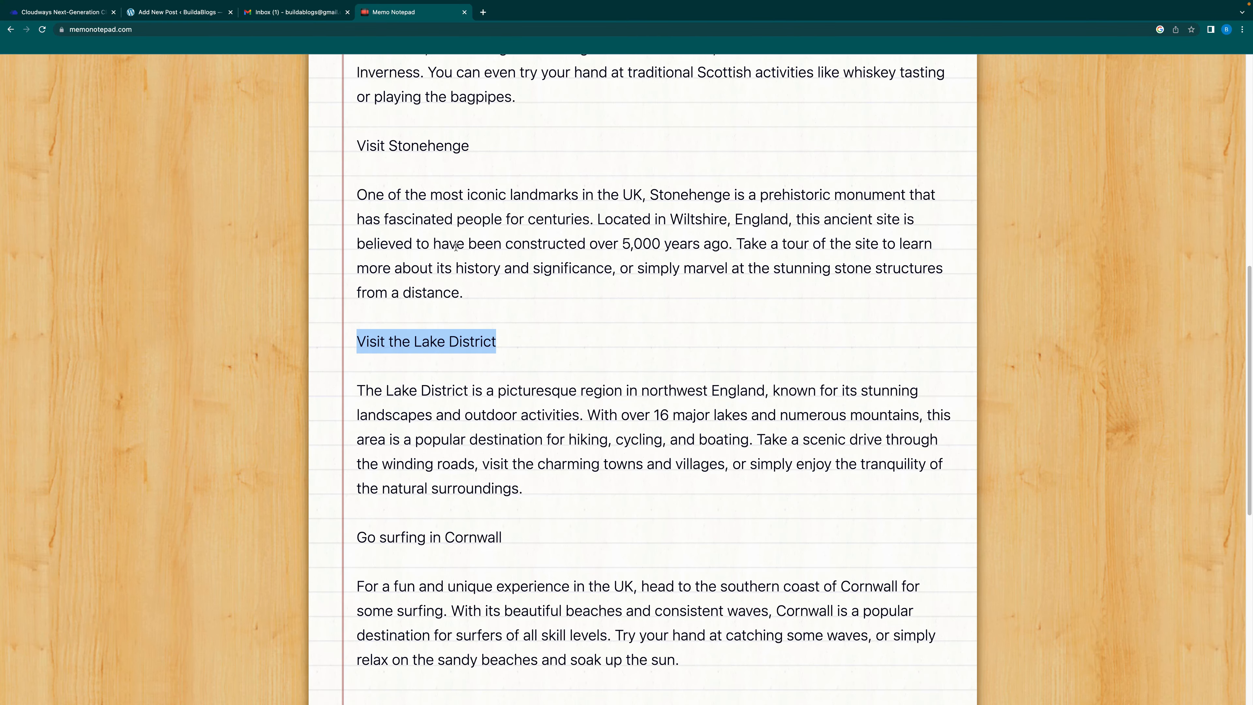
left_click_drag(359, 387, 541, 483)
key("super+c")
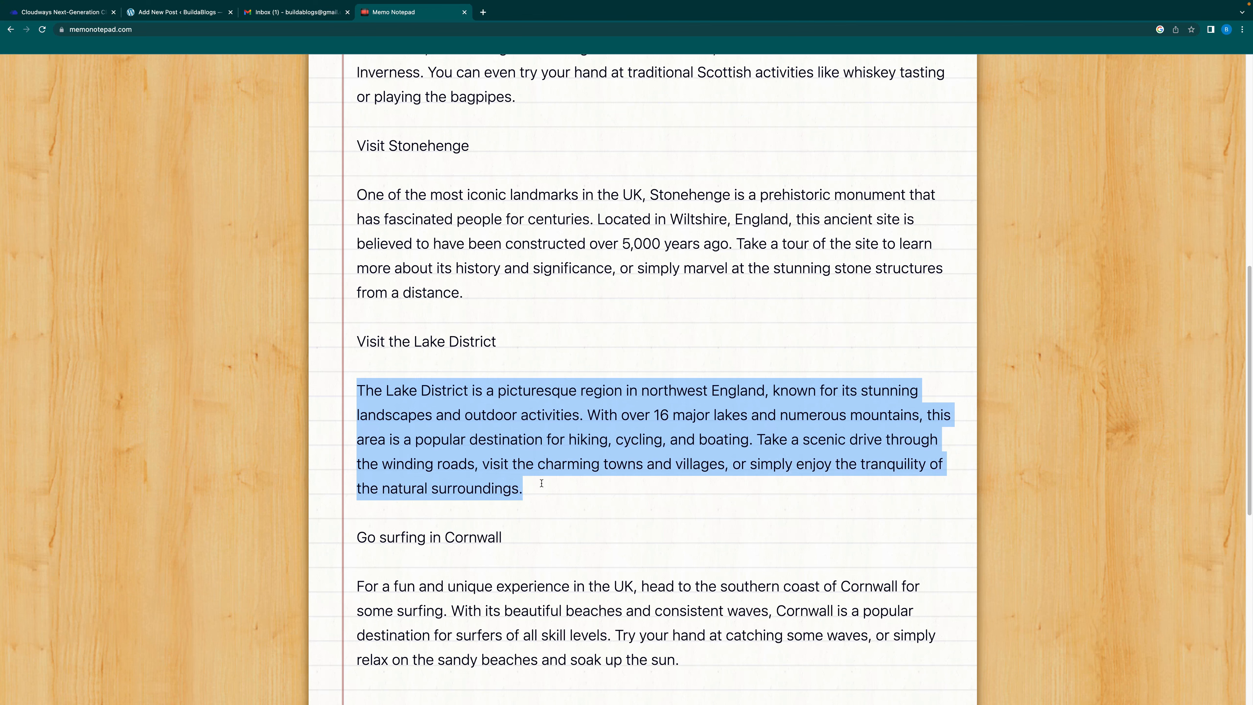
left_click(182, 12)
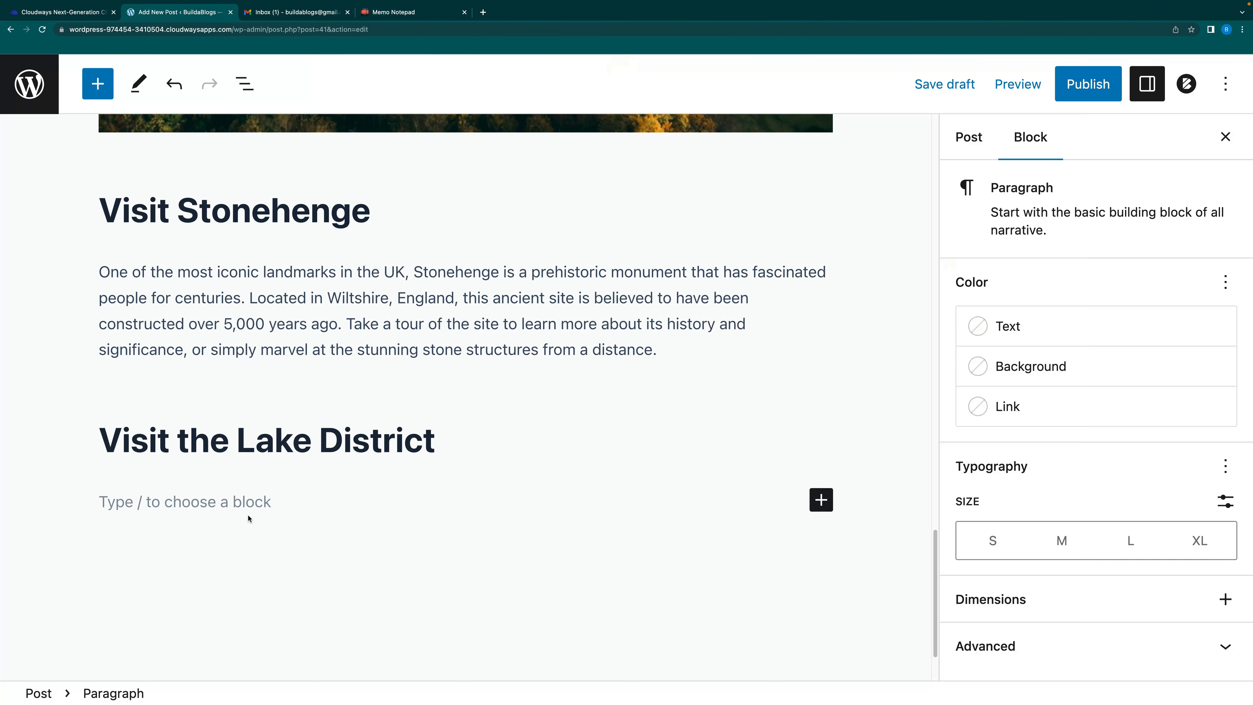
scroll(249, 518, "down", 2)
key("super+v")
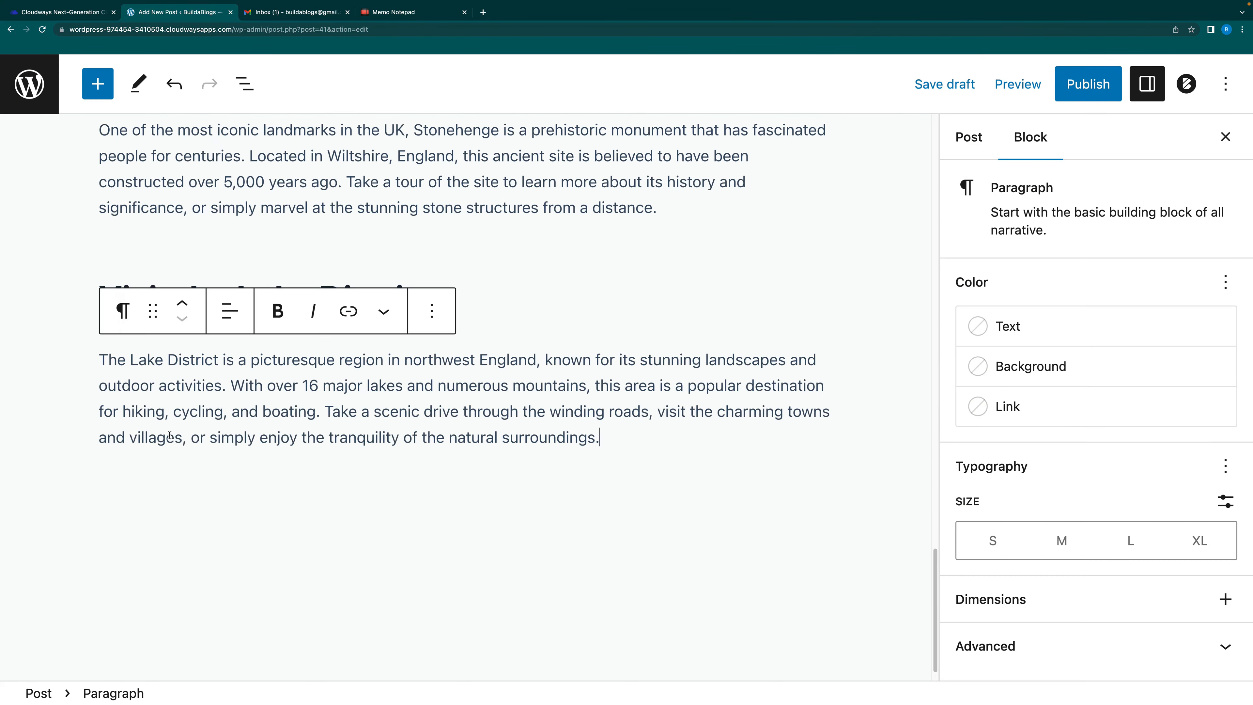
key("Return")
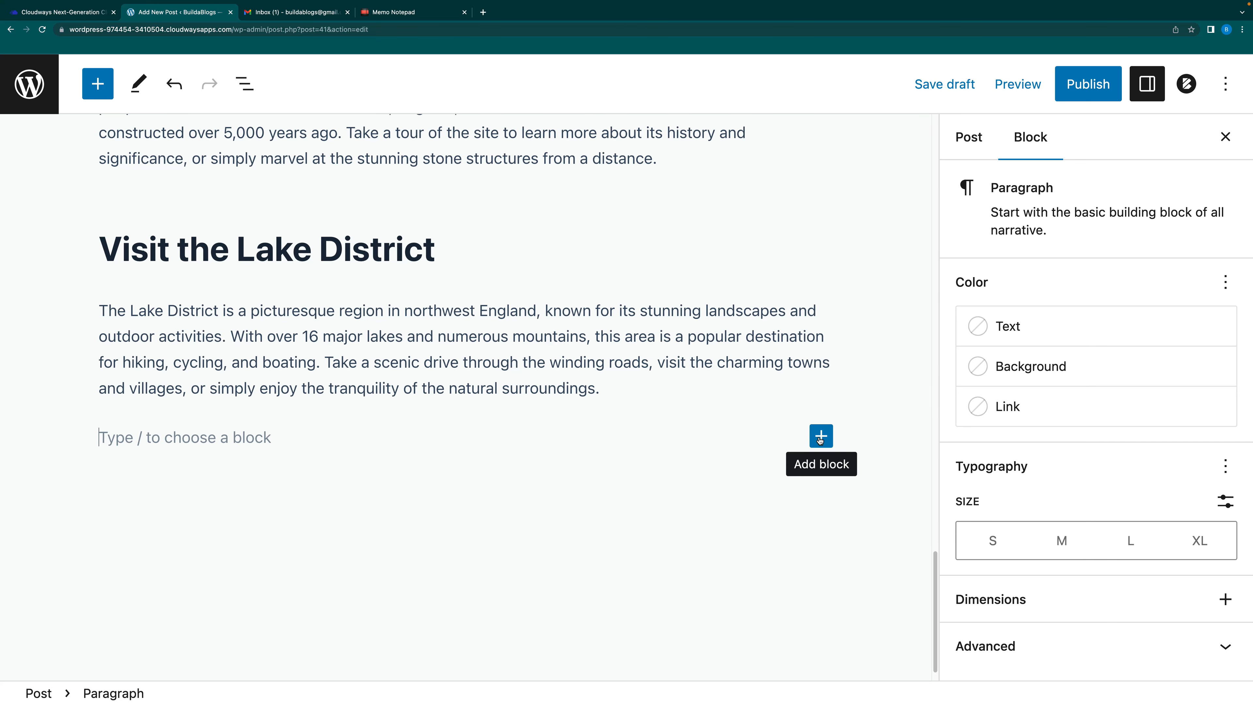
Insert an Image block below the Lake District paragraph and upload the green lake and mountain photo from the Downloads folder
left_click(820, 441)
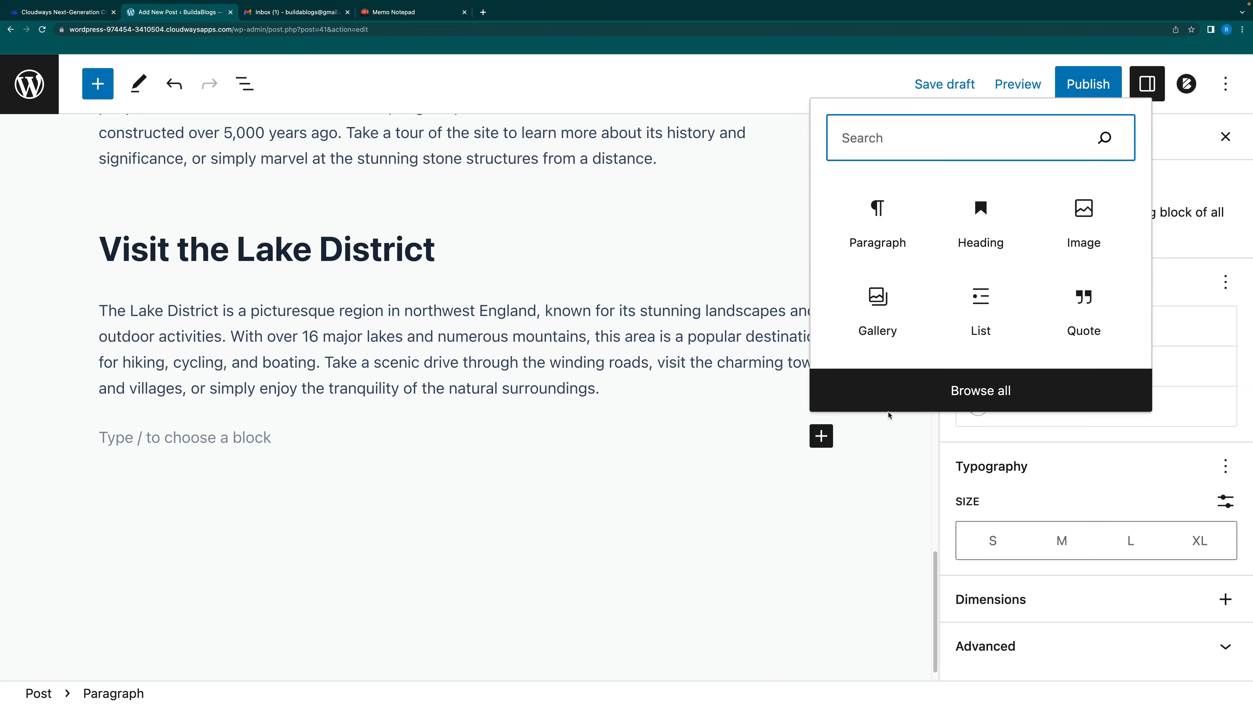
left_click(1070, 234)
left_click(146, 562)
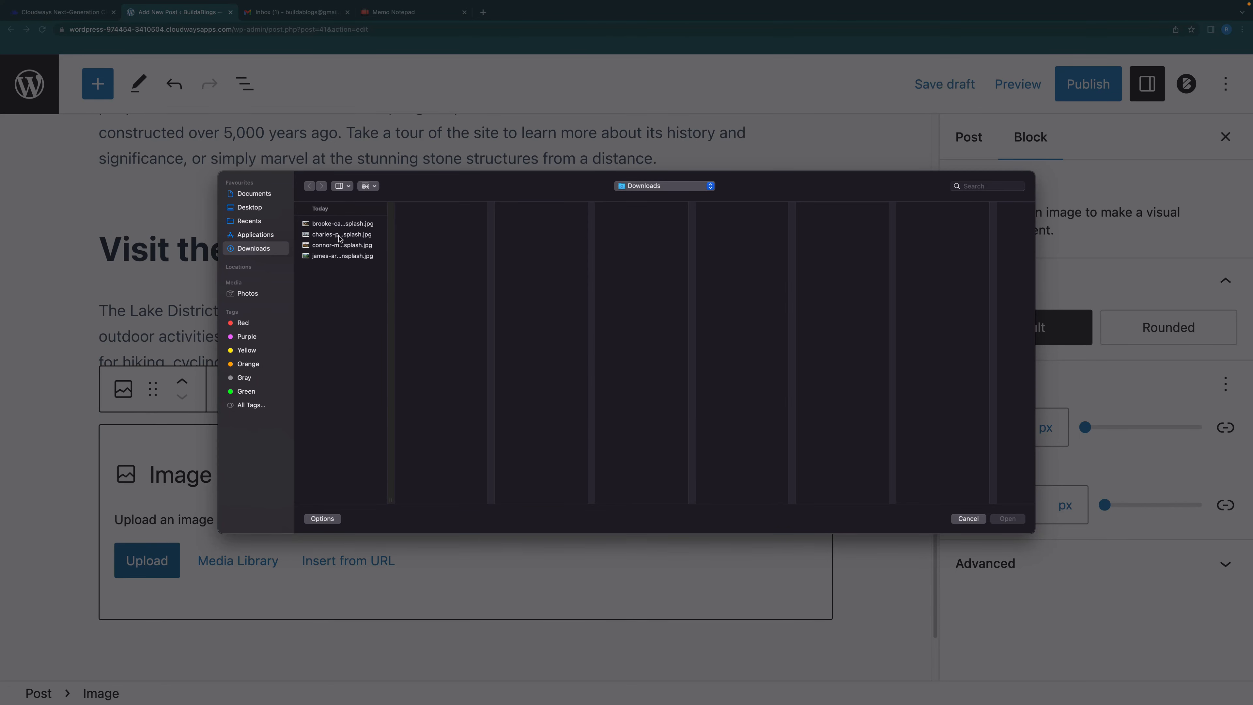
left_click(331, 246)
key("Up")
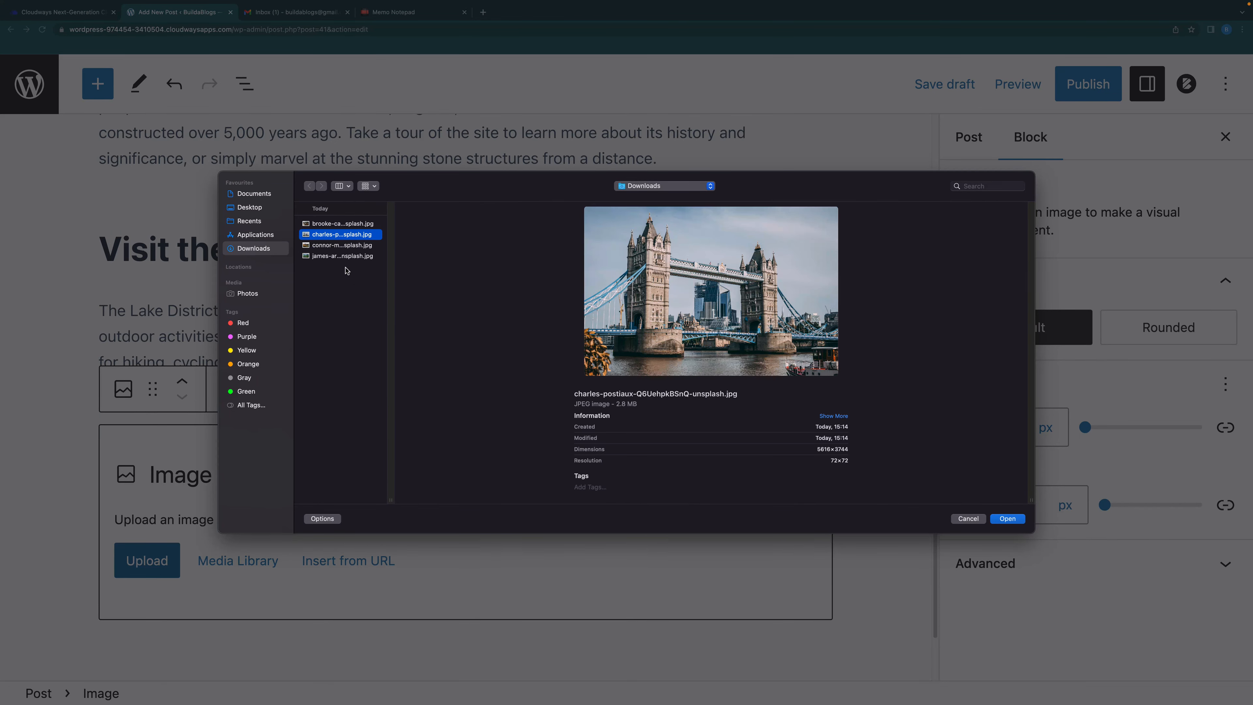
left_click(340, 259)
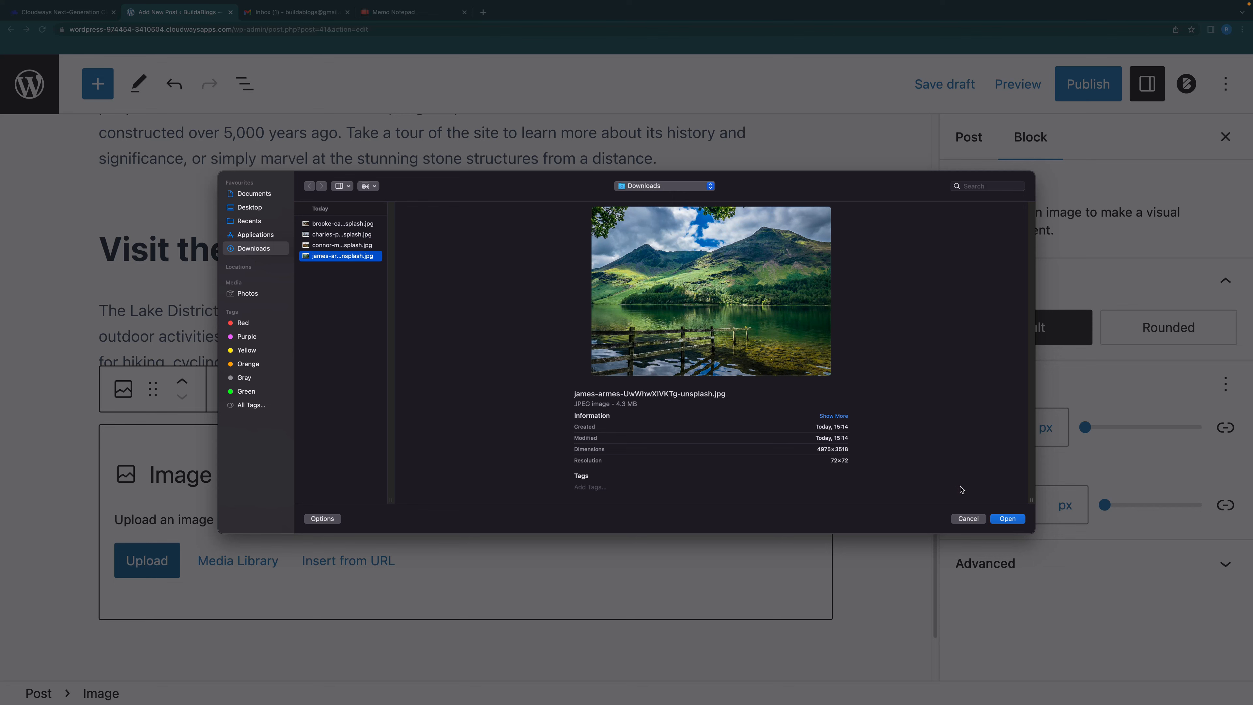
left_click(1006, 518)
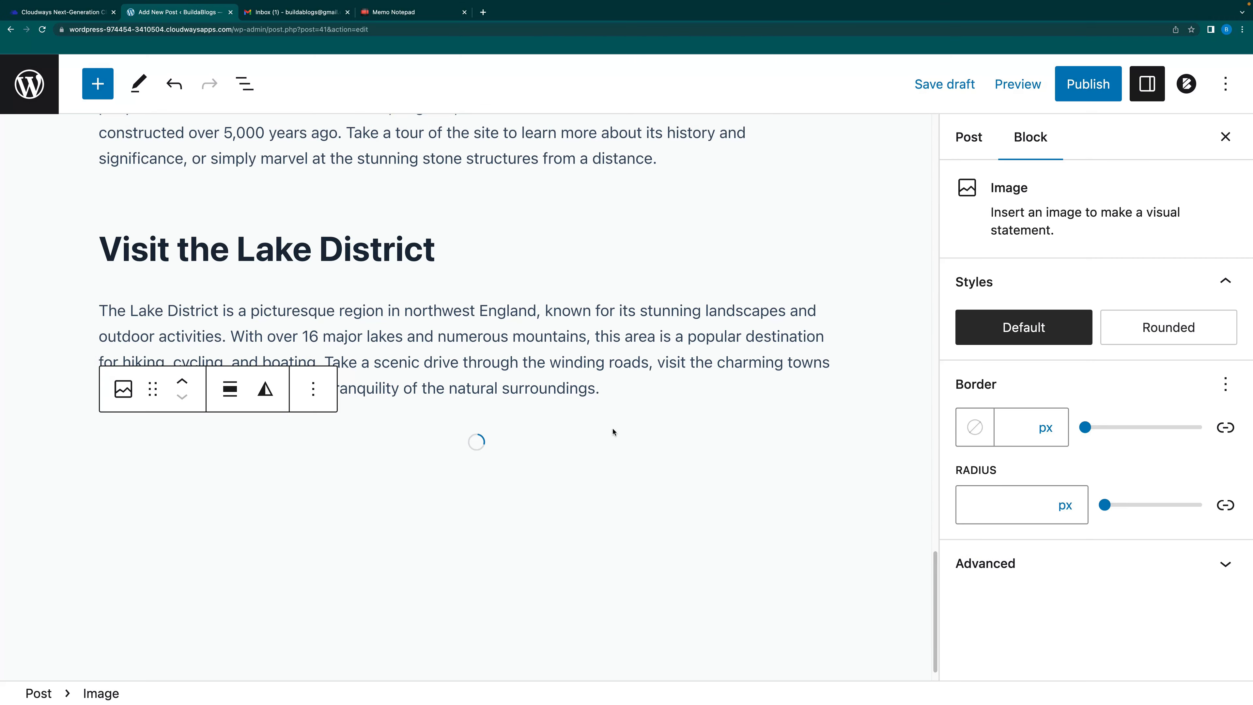
scroll(539, 486, "down", 7)
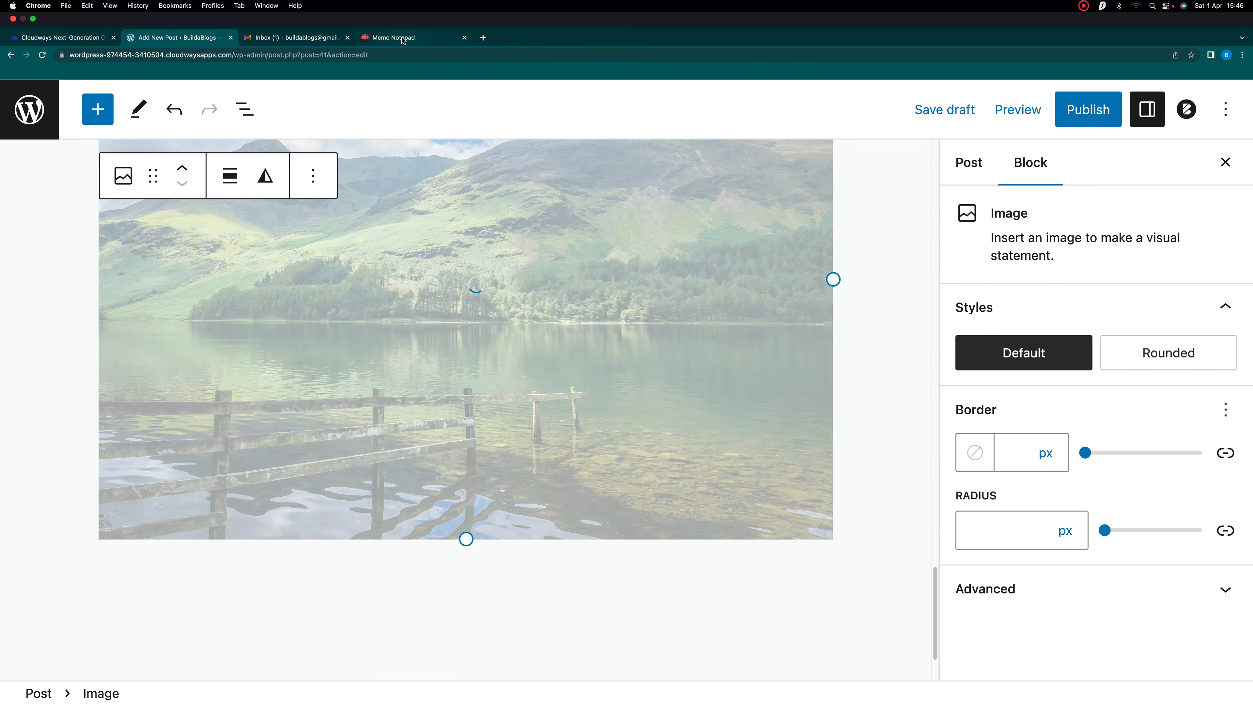
Copy the section title "Go surfing in Cornwall" from the Memo Notepad page and paste it into a new Heading block below the lake image
left_click(402, 43)
scroll(523, 316, "down", 3)
left_click_drag(508, 385, 343, 386)
key("super+c")
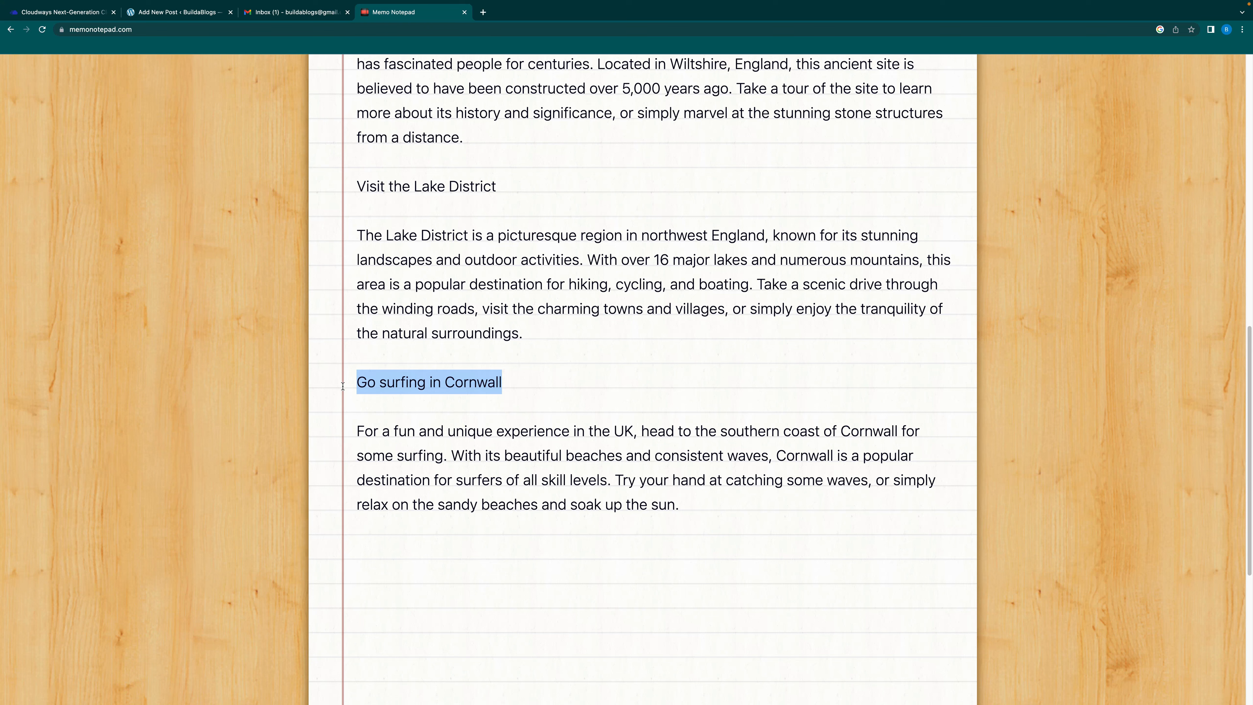
left_click(197, 8)
scroll(543, 513, "down", 2)
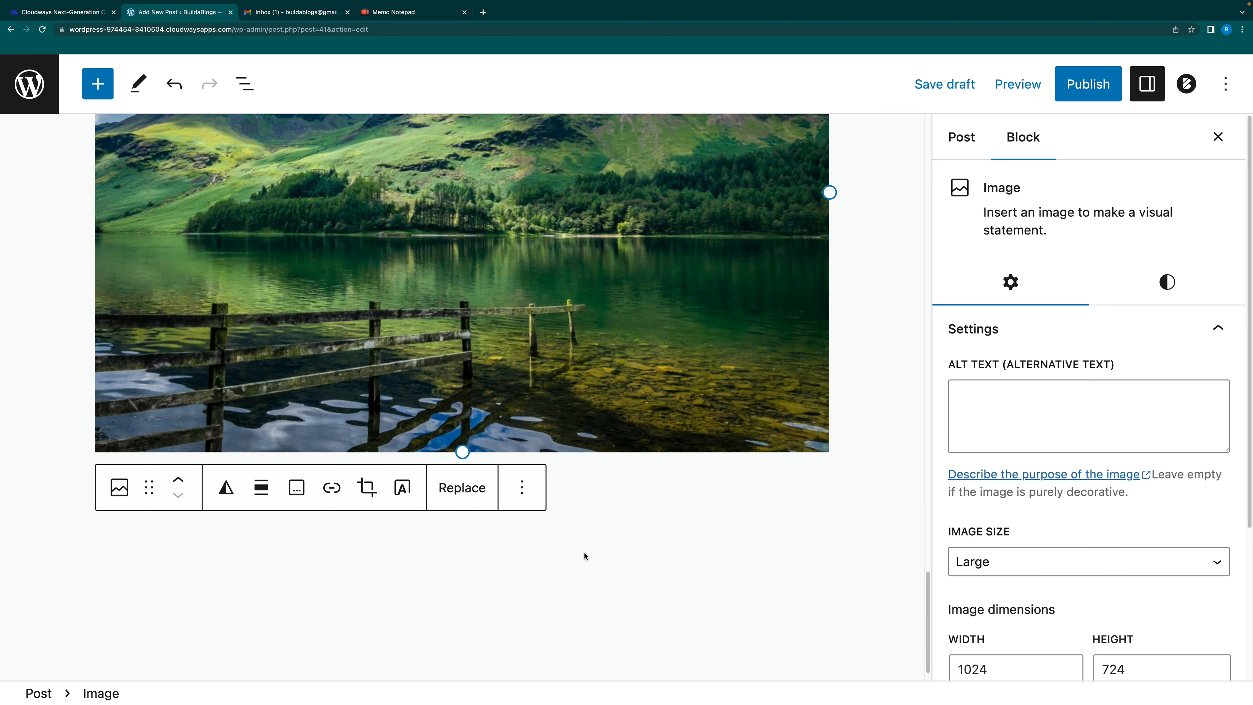
left_click(567, 557)
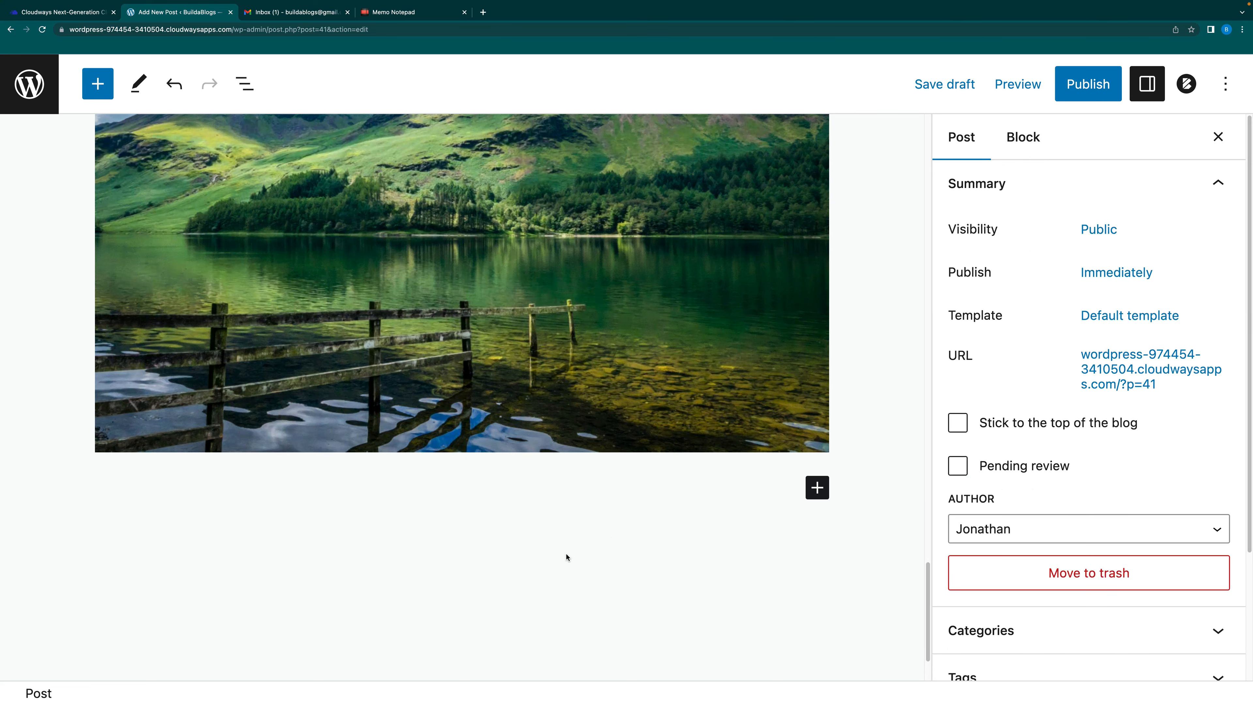
left_click(817, 489)
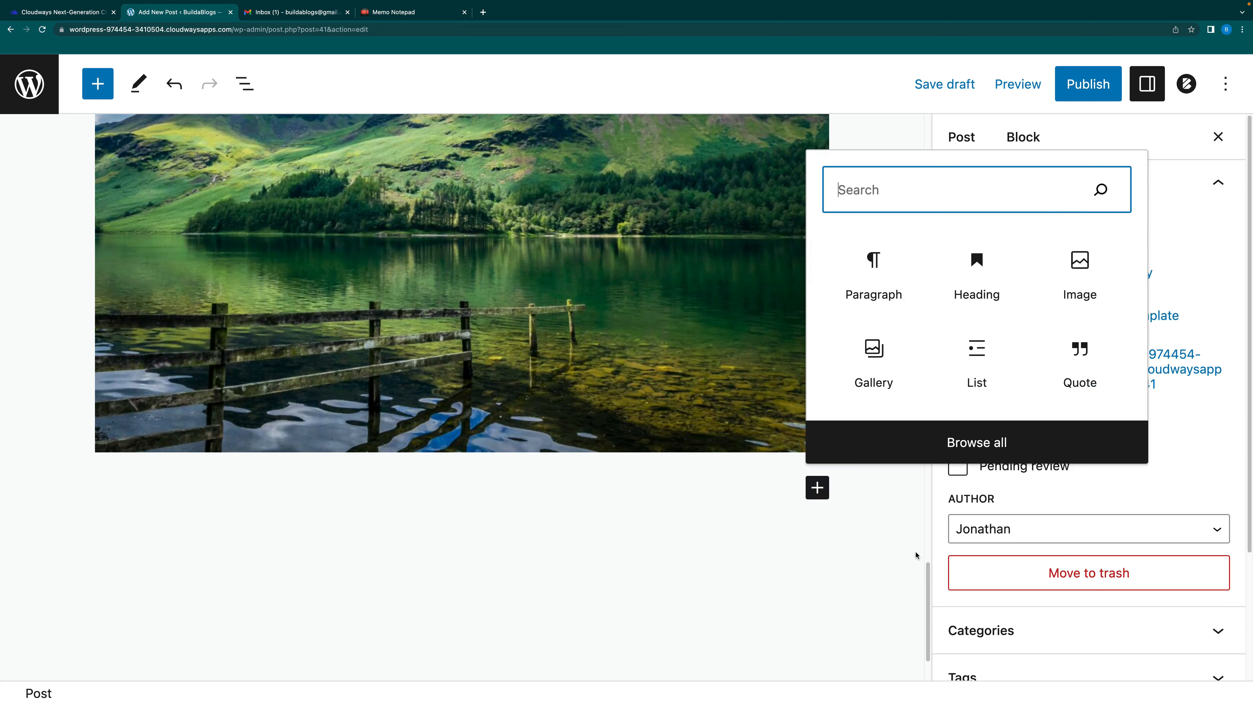
left_click(980, 285)
key("super+v")
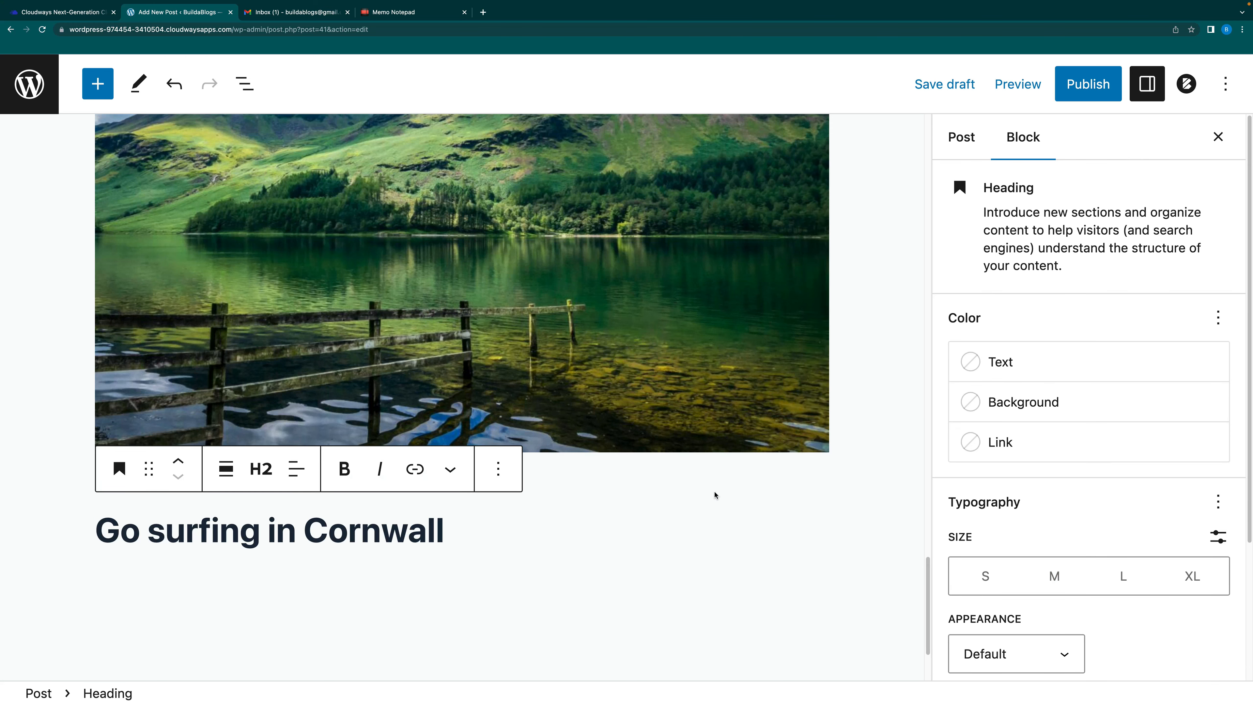
Copy the Cornwall paragraph from the Memo Notepad page, paste it beneath the "Go surfing in Cornwall" heading, and save the draft
key("Return")
left_click(398, 14)
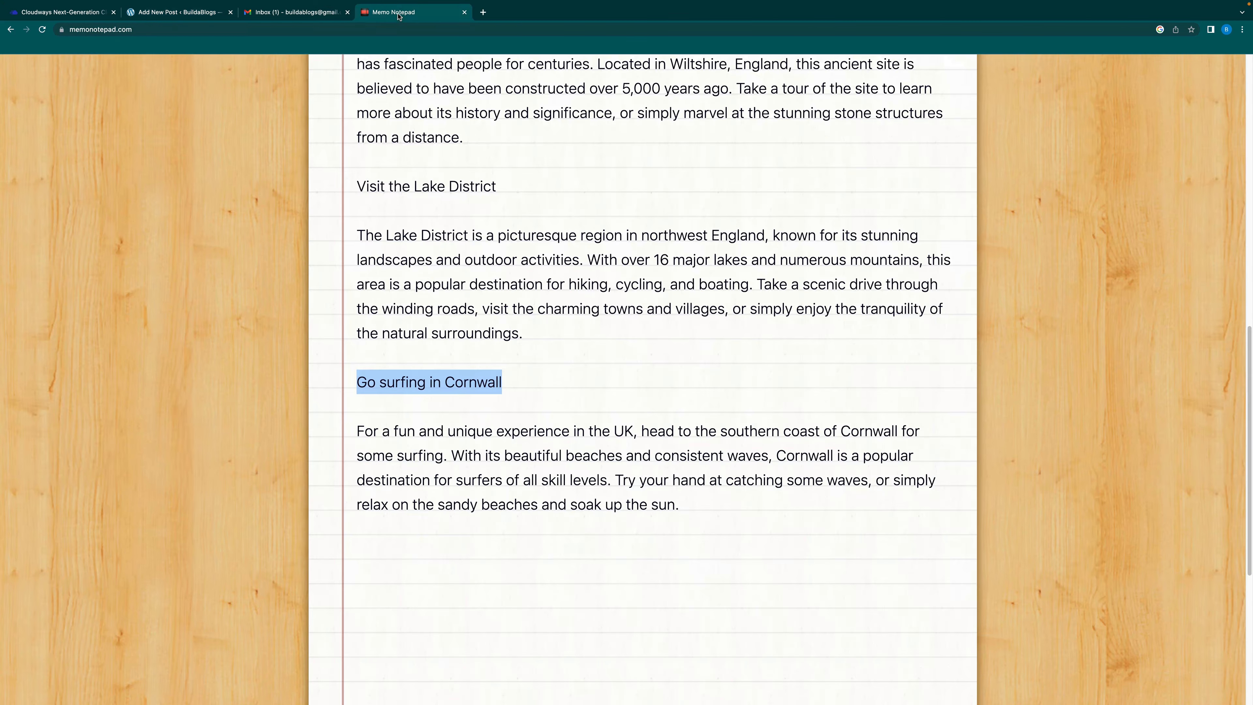
left_click_drag(356, 435, 733, 505)
key("ctrl+c")
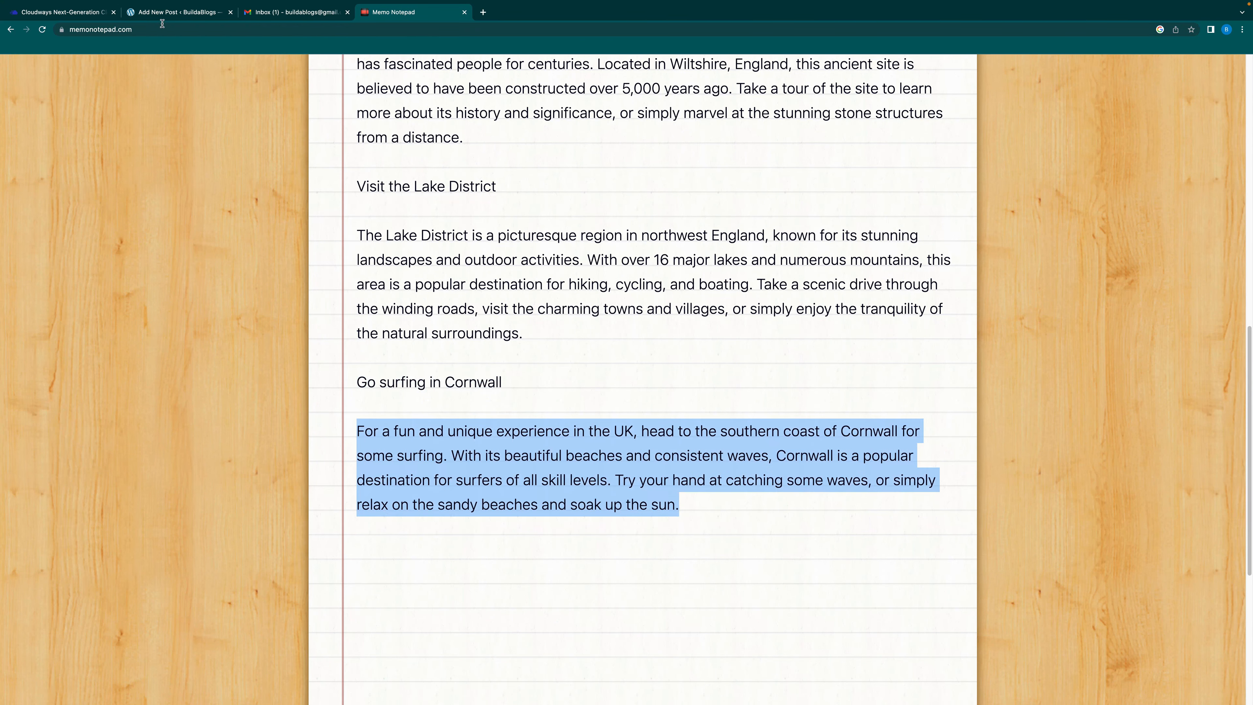
left_click(163, 12)
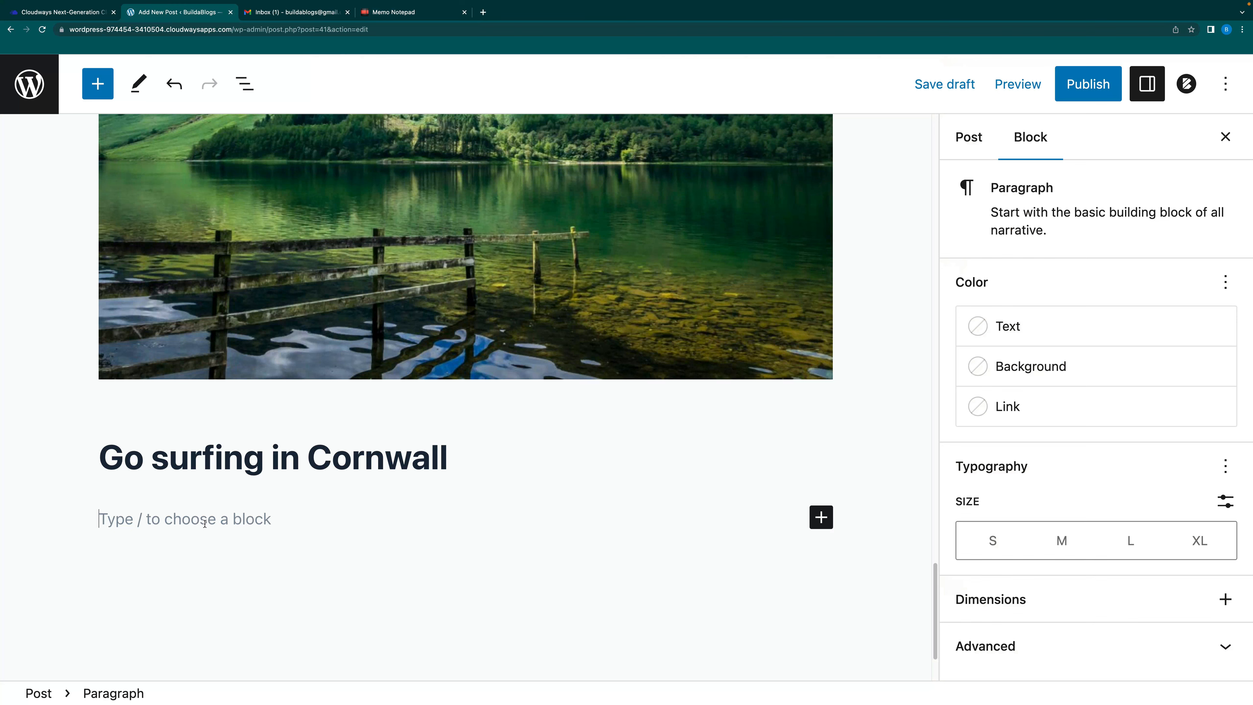
key("ctrl+v")
scroll(419, 341, "down", 2)
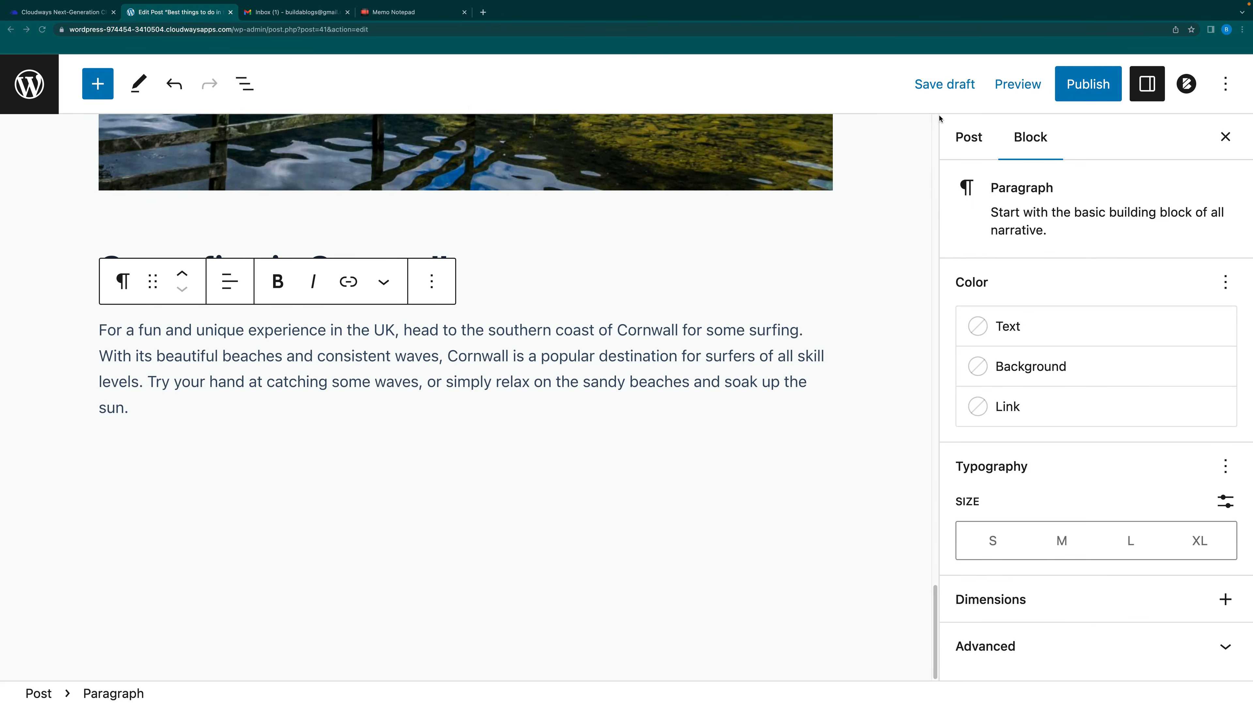
left_click(942, 85)
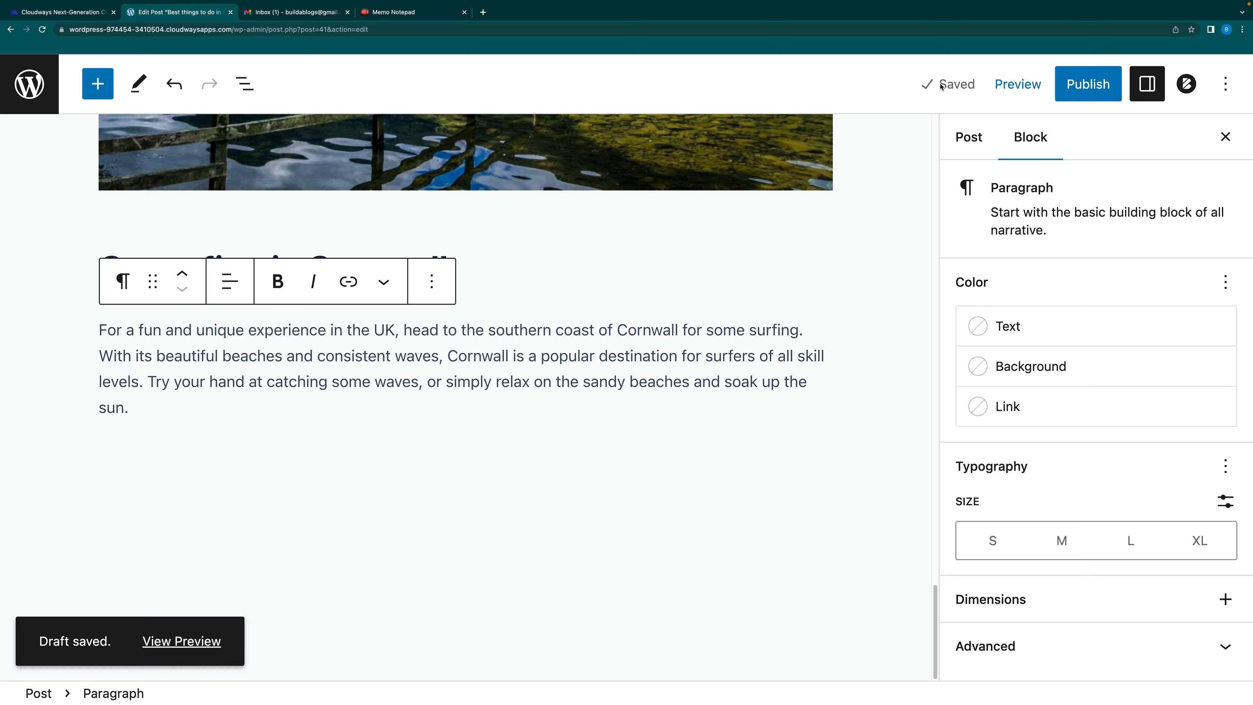
Create a new post category named "England" in the post settings
left_click(972, 141)
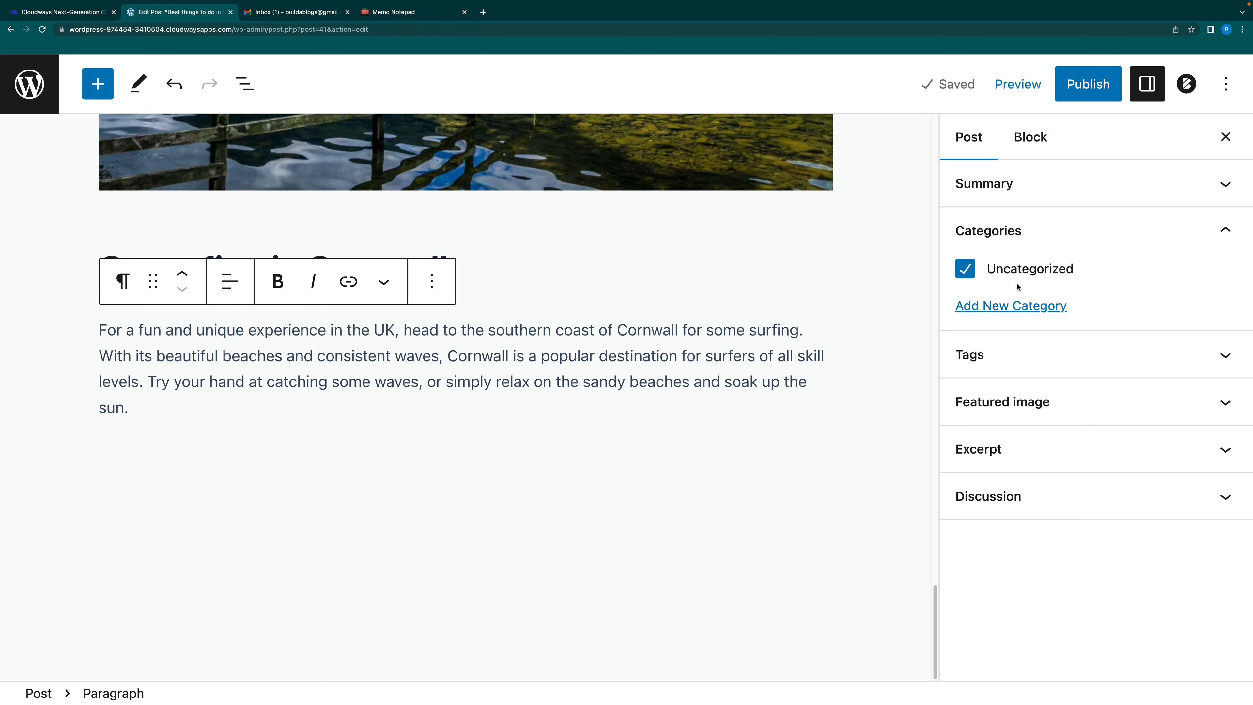
left_click(1001, 306)
left_click(998, 358)
type("E")
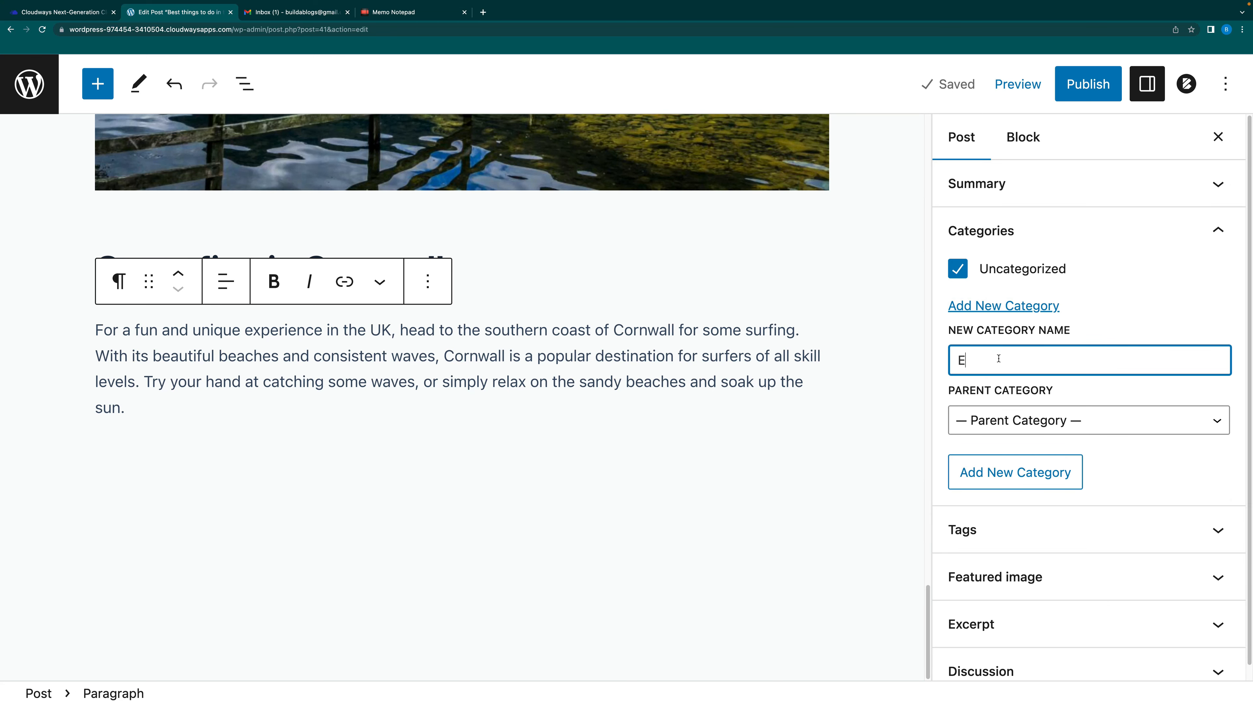
type("ngland")
left_click(1007, 474)
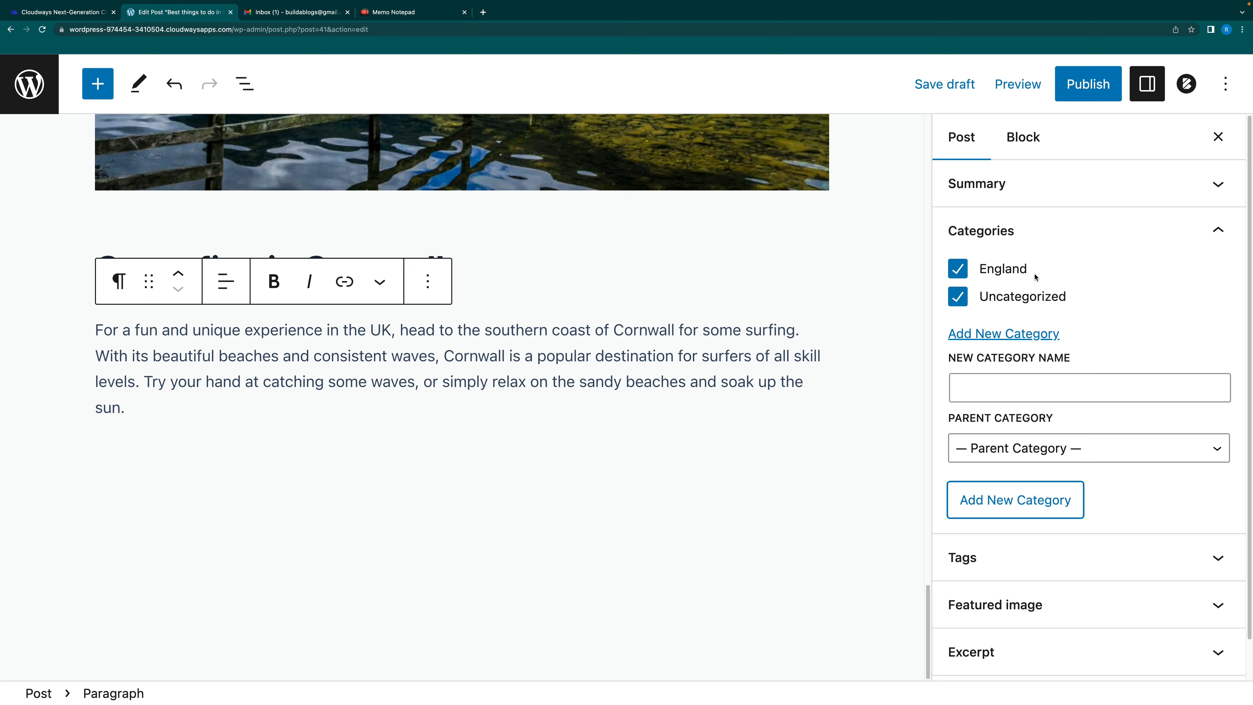
Create another post category named "Scotland" and collapse the category settings
left_click(976, 382)
type("Scotland")
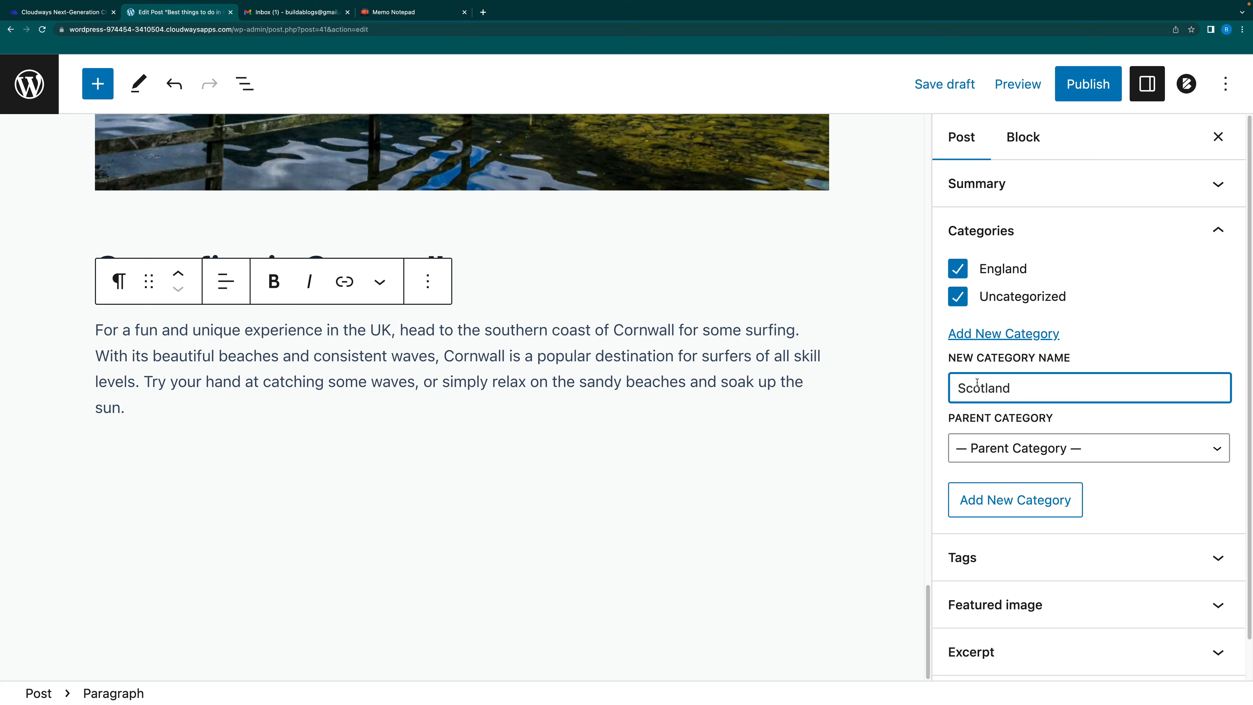
left_click(1034, 507)
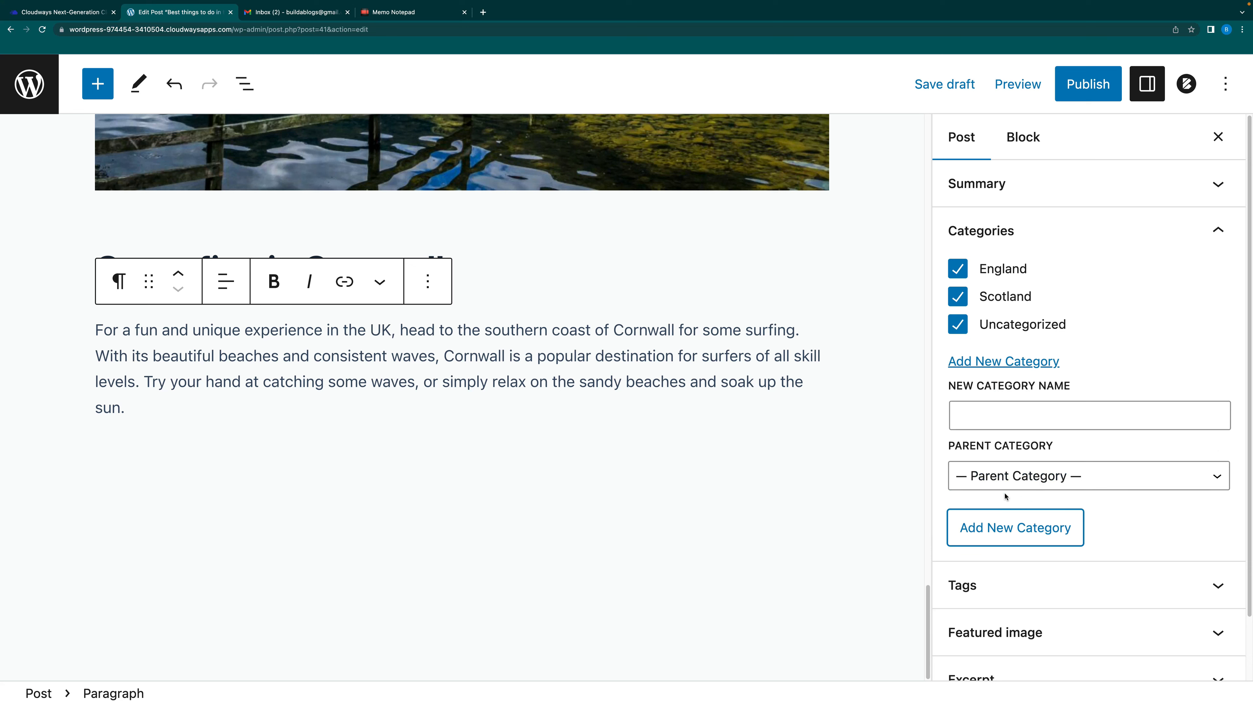
left_click(1219, 233)
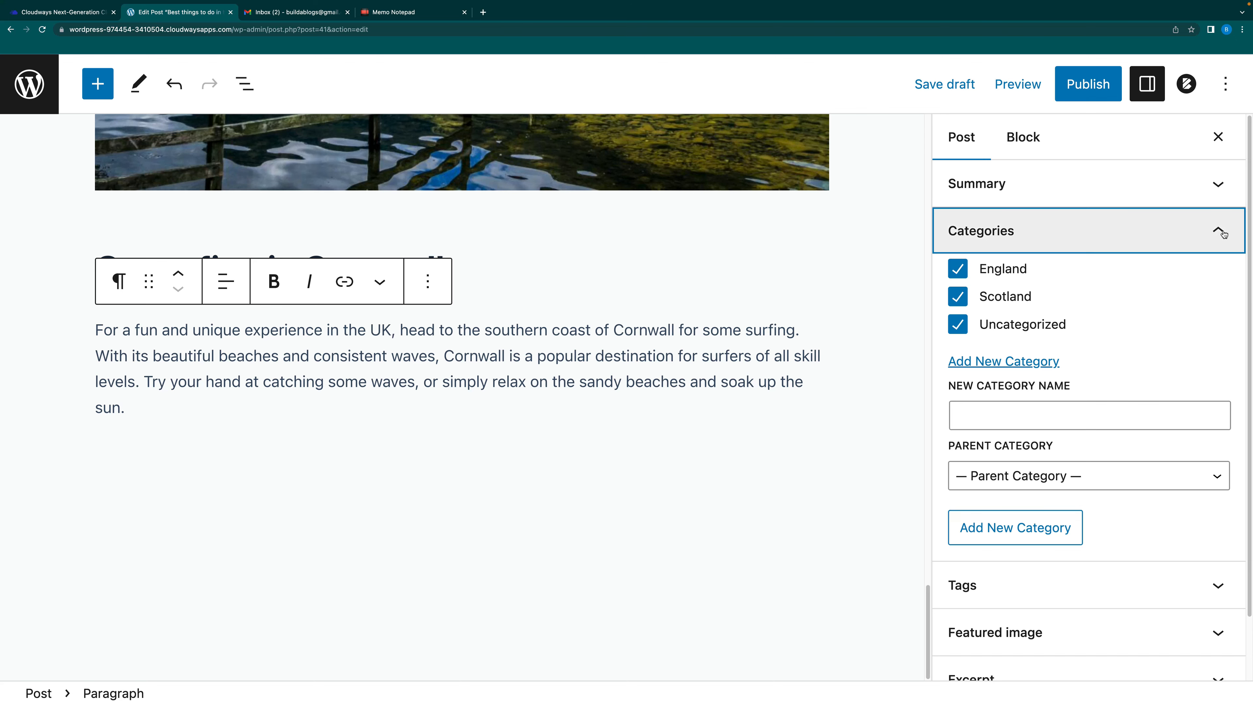
Add the tags "london" and "scottish highlands" to the post
left_click(1056, 283)
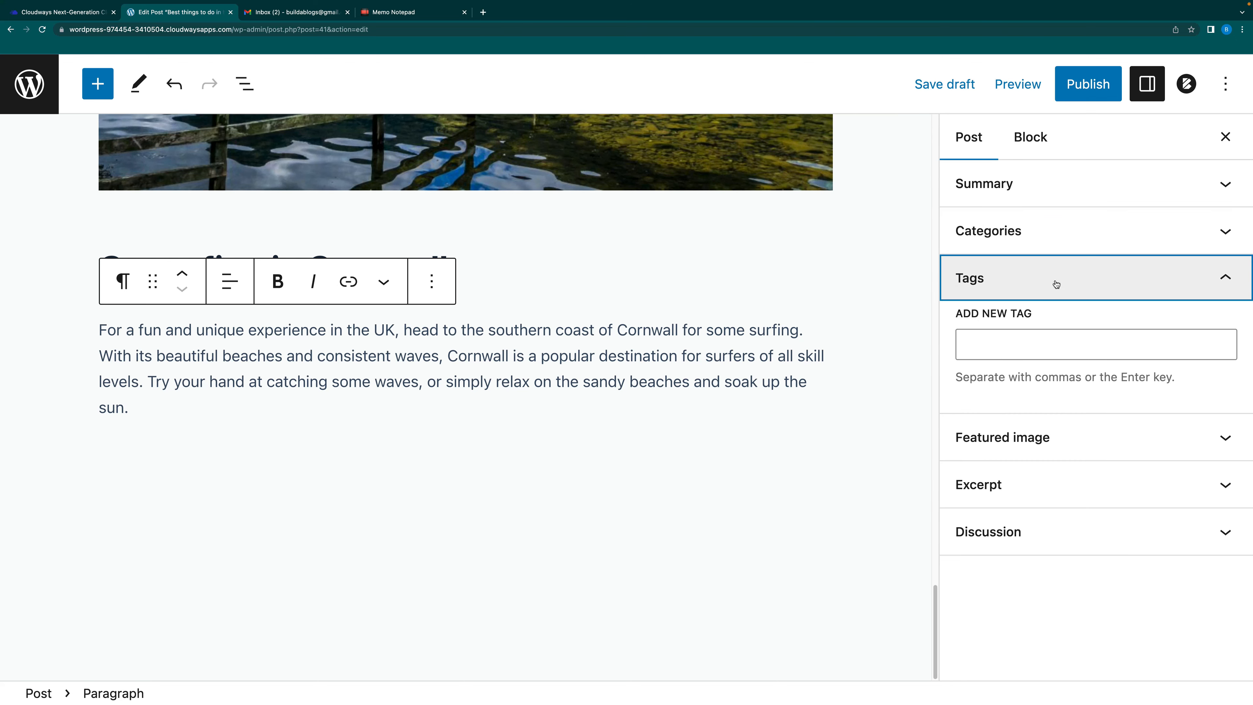
left_click(1003, 353)
type("london")
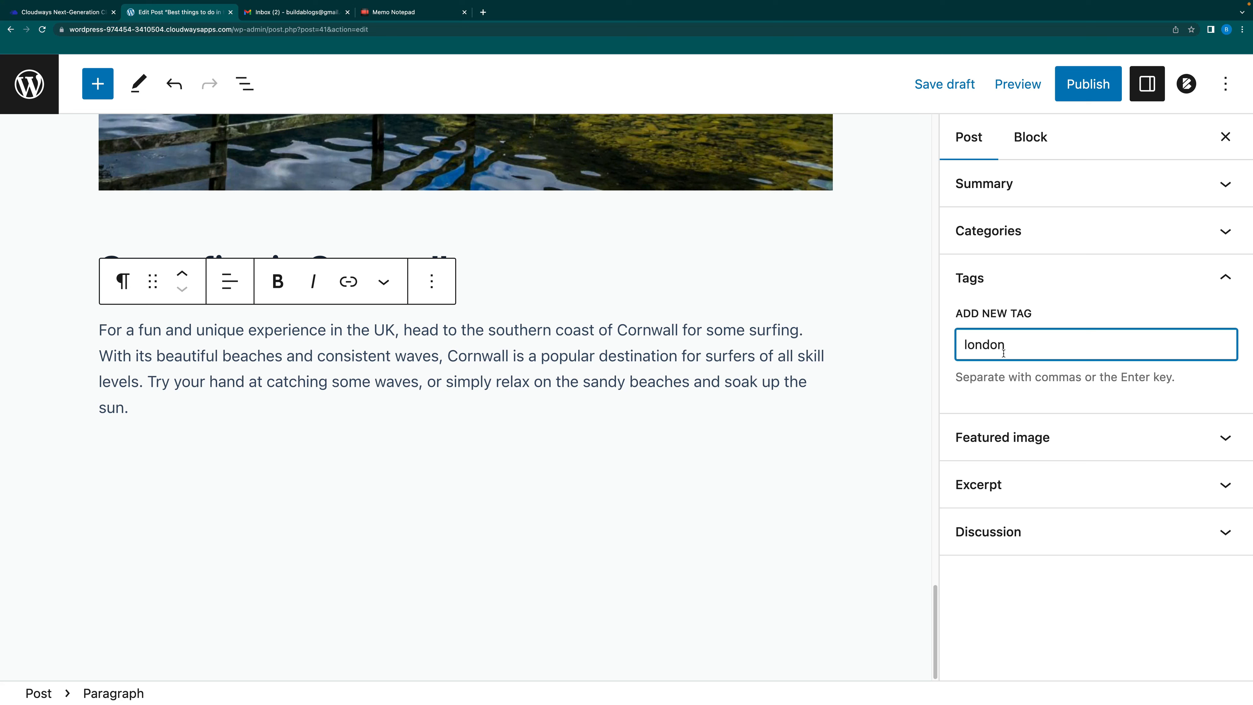
key("Return")
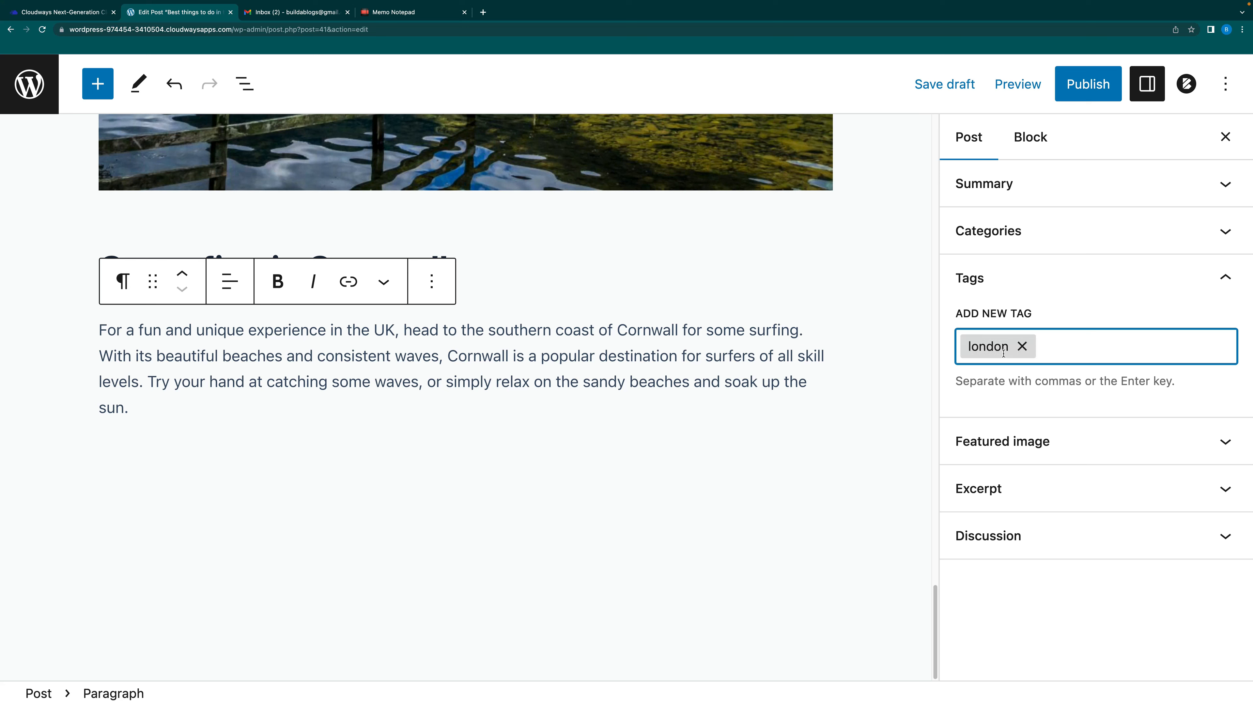
type("scottish highlands")
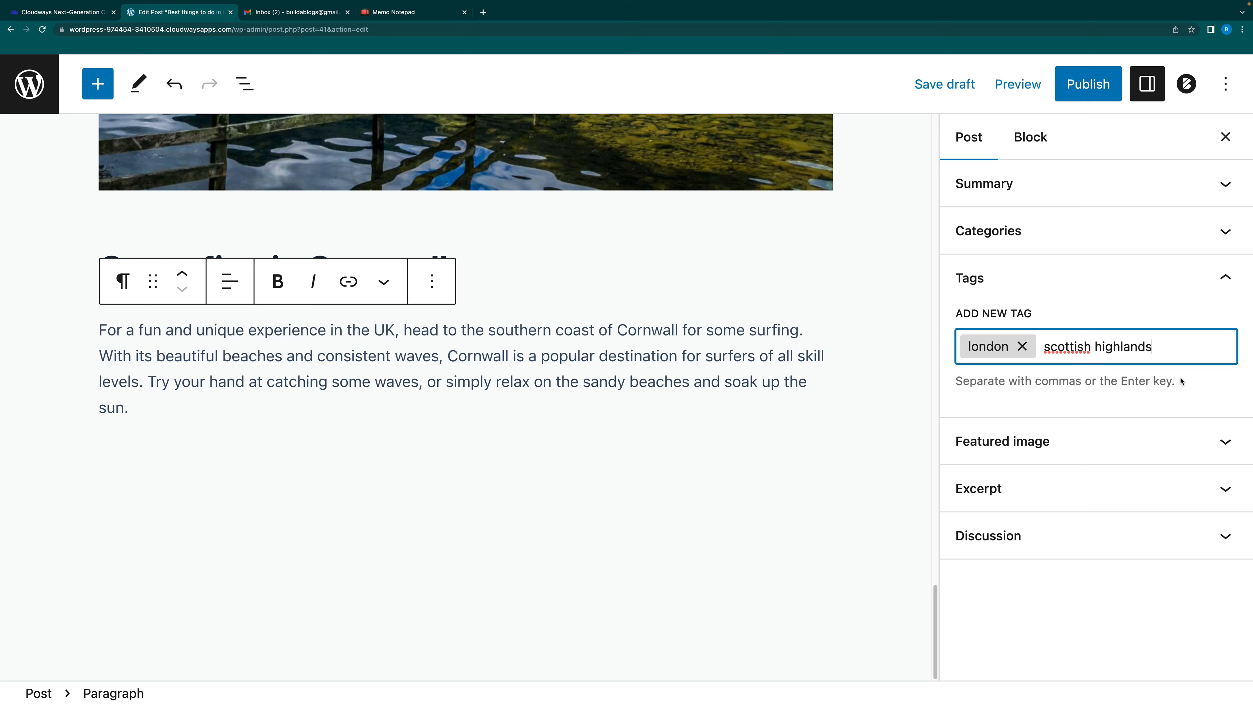
key("Return")
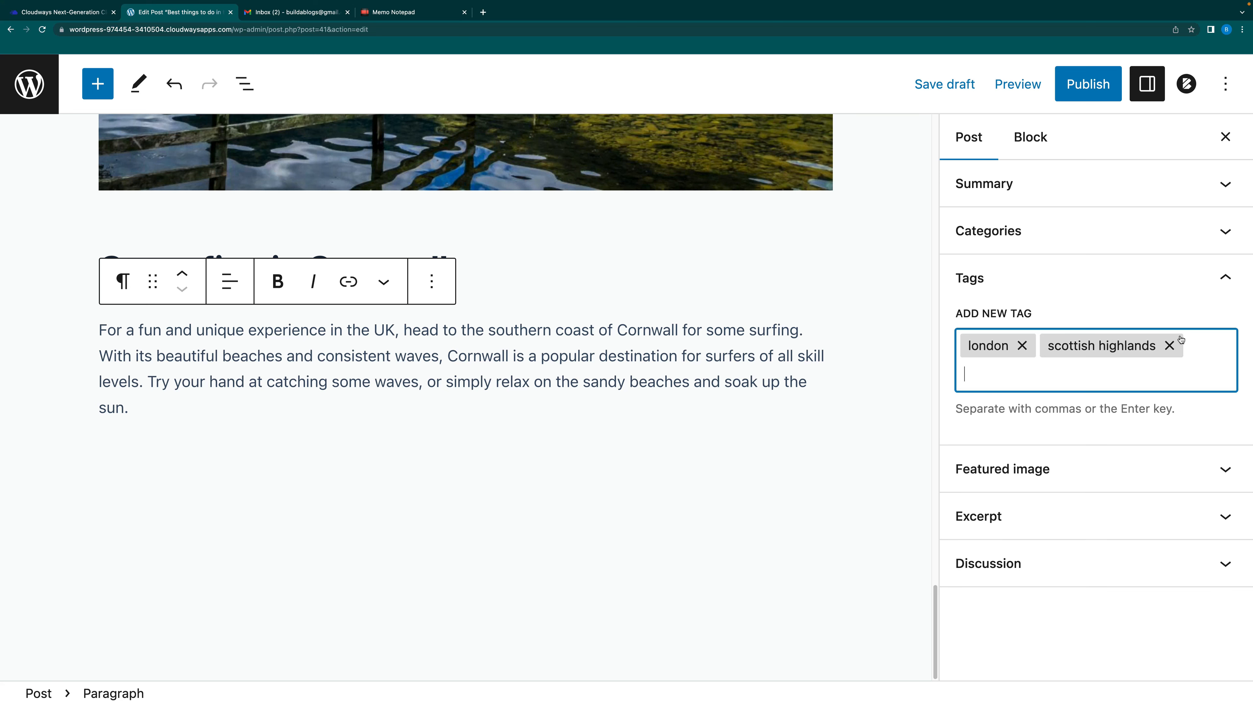
left_click(1225, 279)
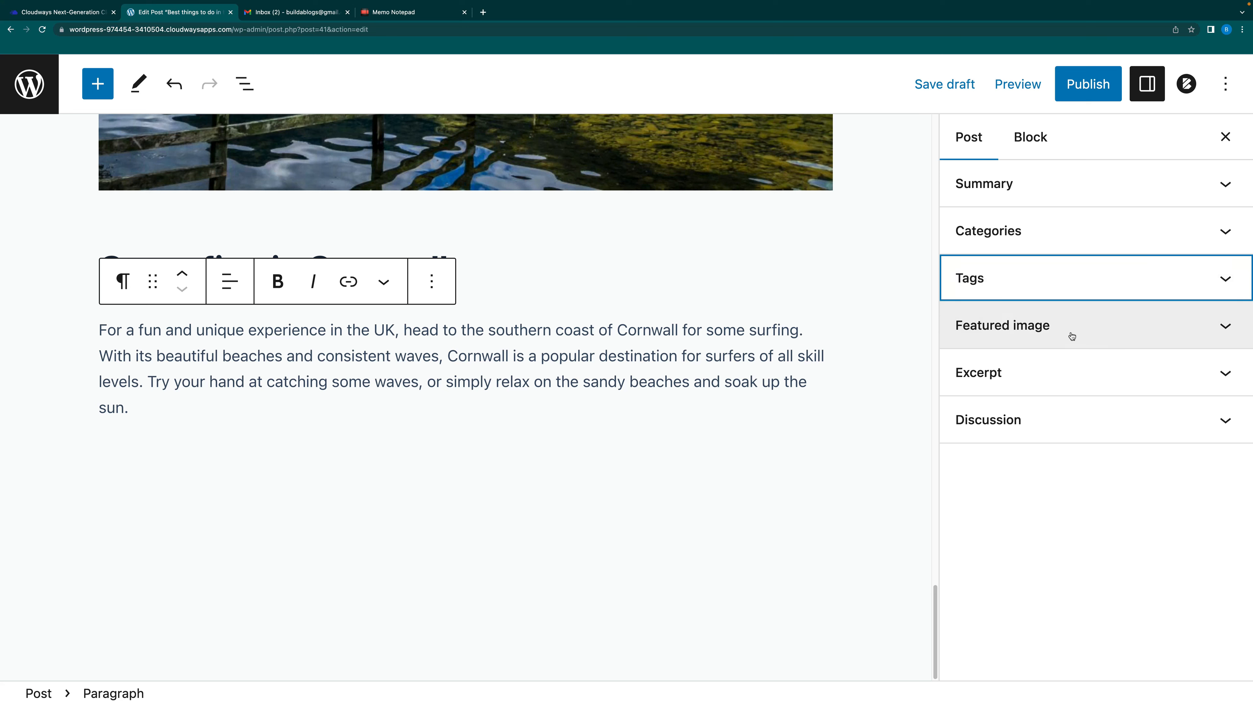
Set the autumn viaduct landscape photo from the Media Library as the post's featured image
left_click(1228, 331)
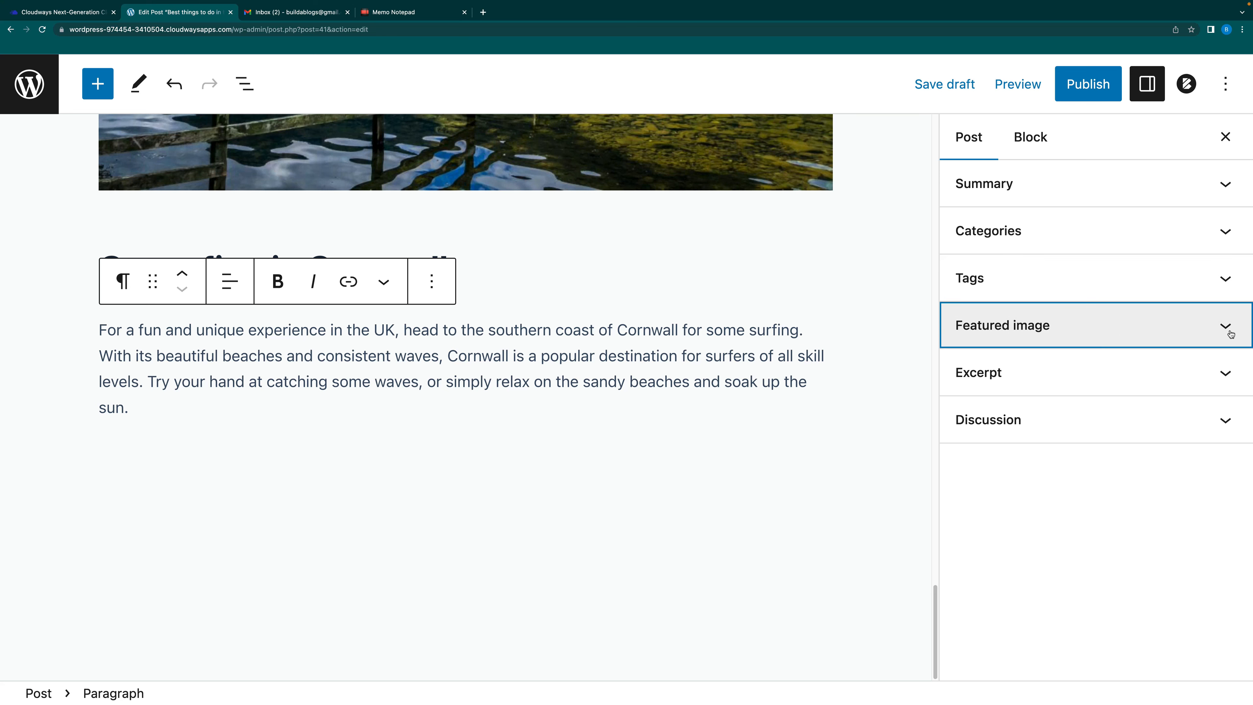
left_click(1098, 396)
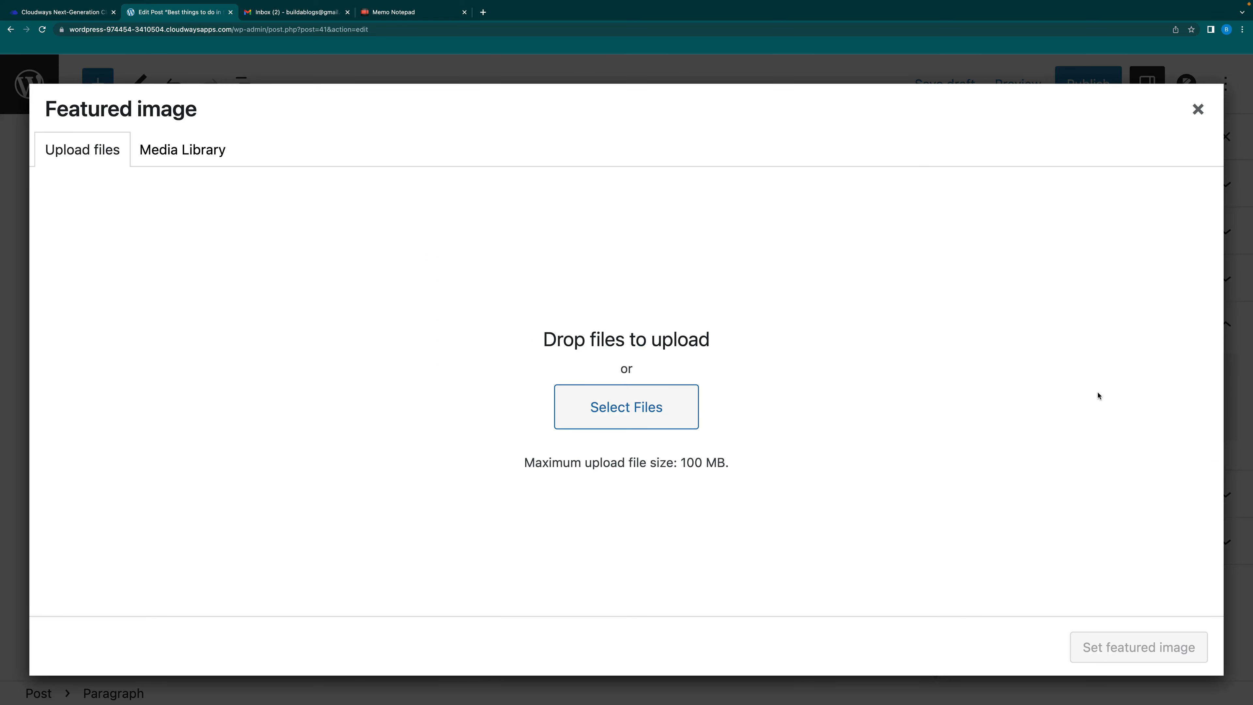
left_click(173, 153)
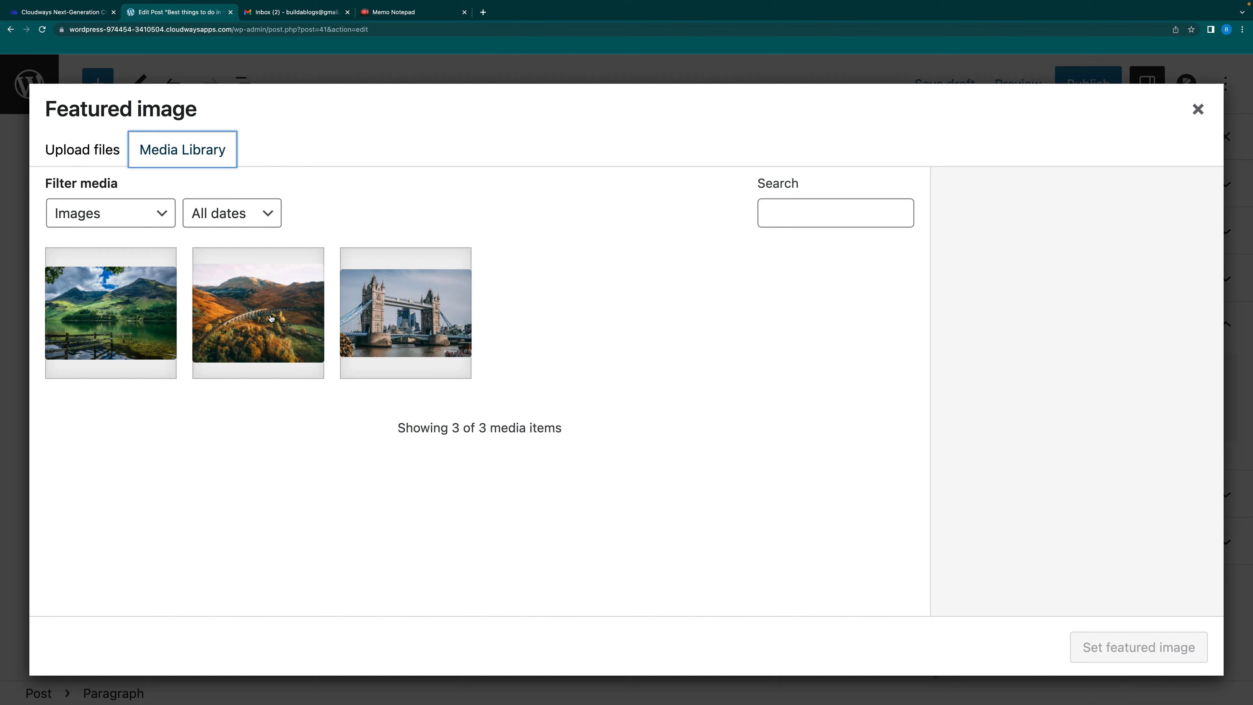
left_click(271, 318)
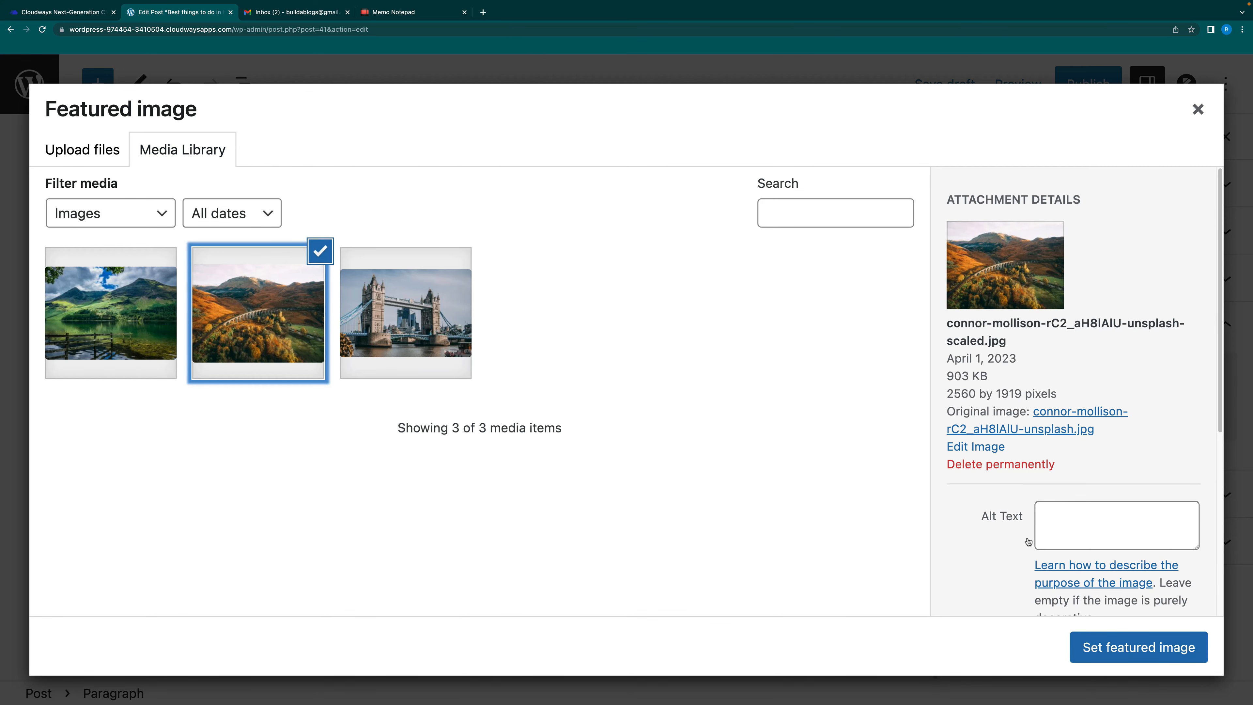
left_click(1109, 655)
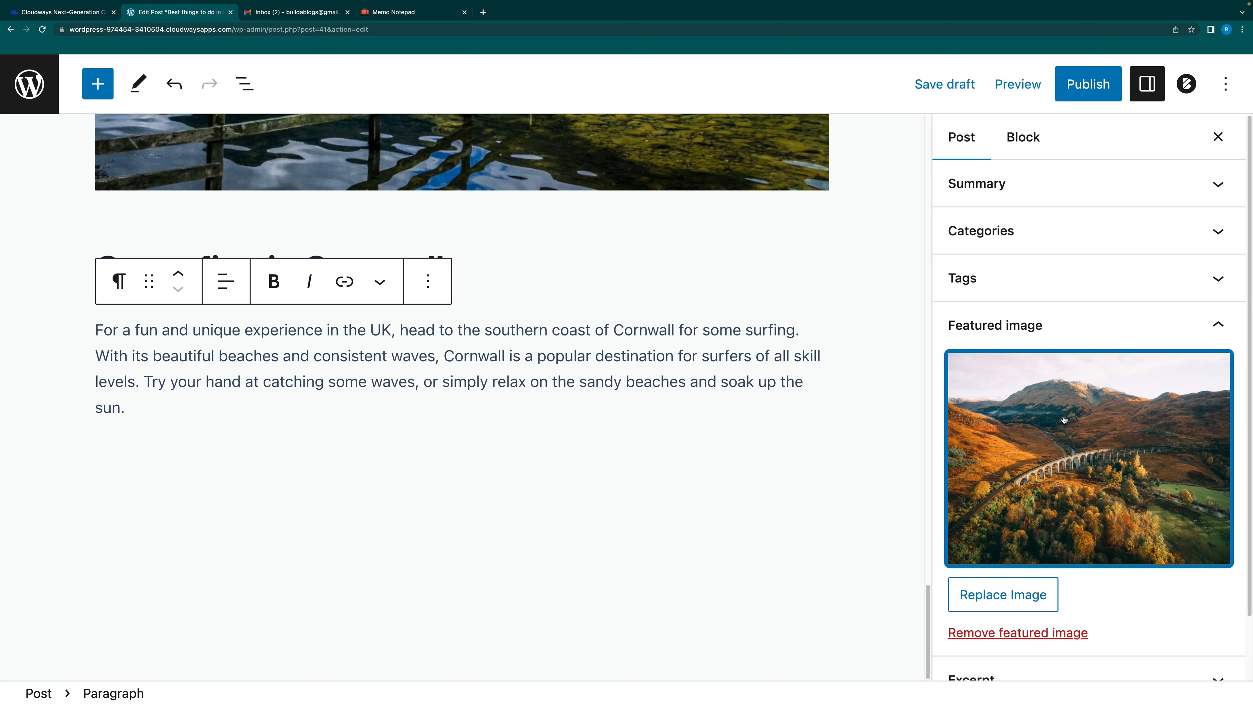
left_click(1079, 332)
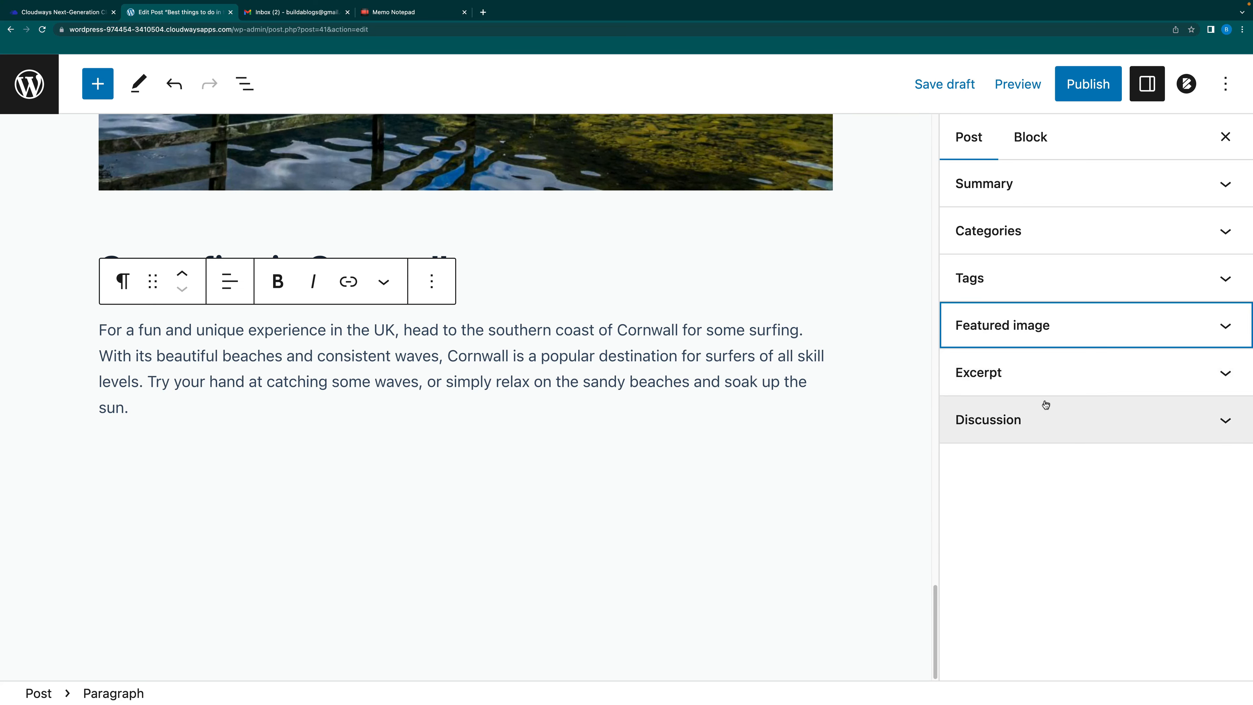
Start publishing the post and set its publish date to April 2, 2023
left_click(1089, 88)
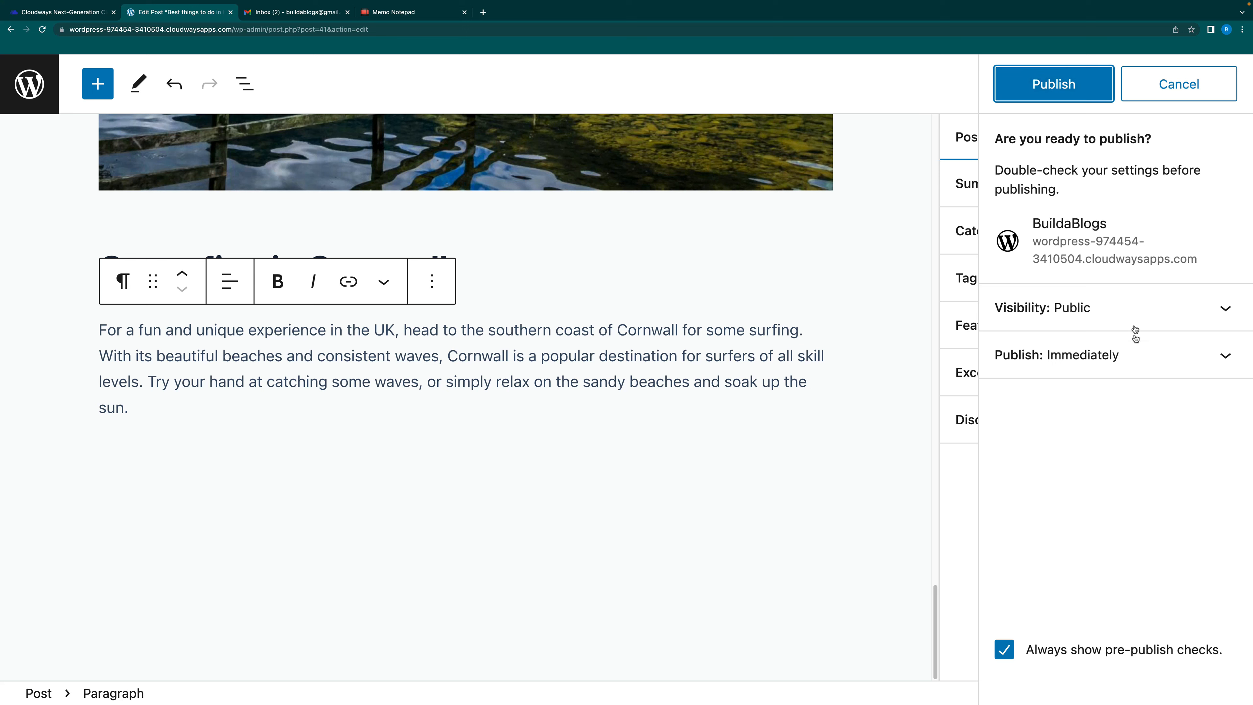
left_click(1225, 359)
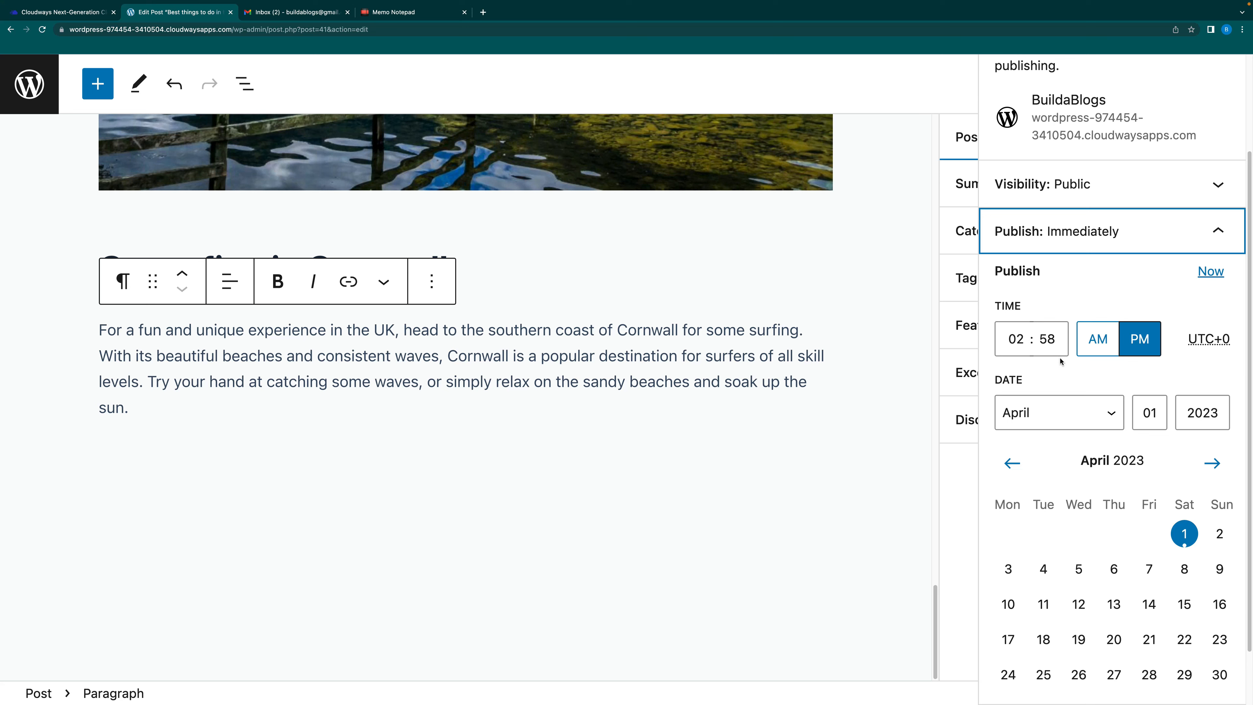
left_click(1221, 534)
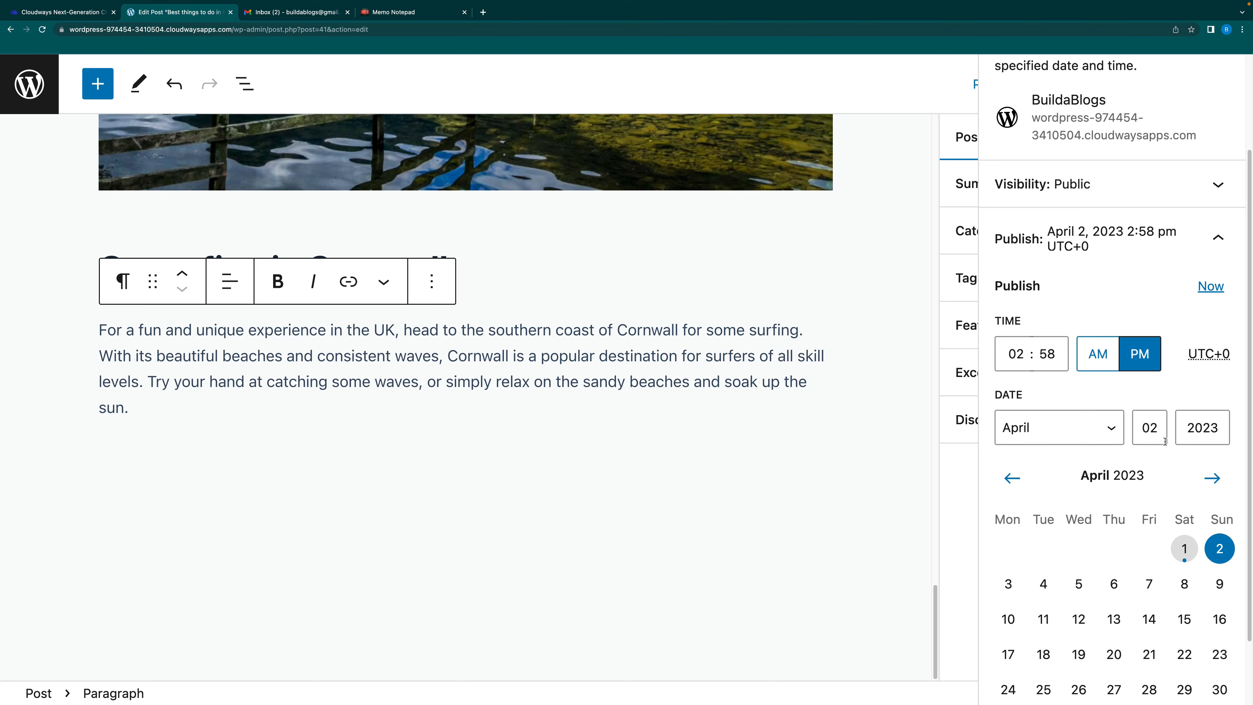
Return the publish date to April 1, 2023 and publish the post immediately
scroll(1162, 472, "down", 3)
scroll(1165, 471, "up", 5)
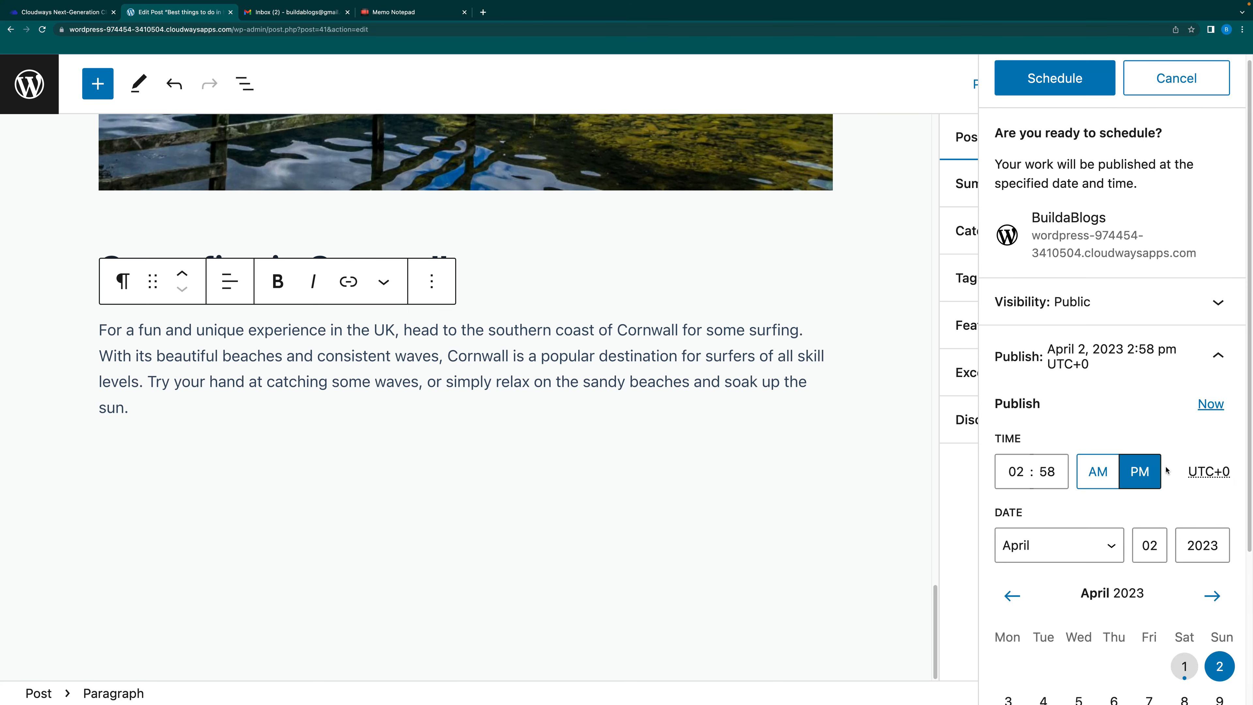
scroll(1189, 523, "down", 3)
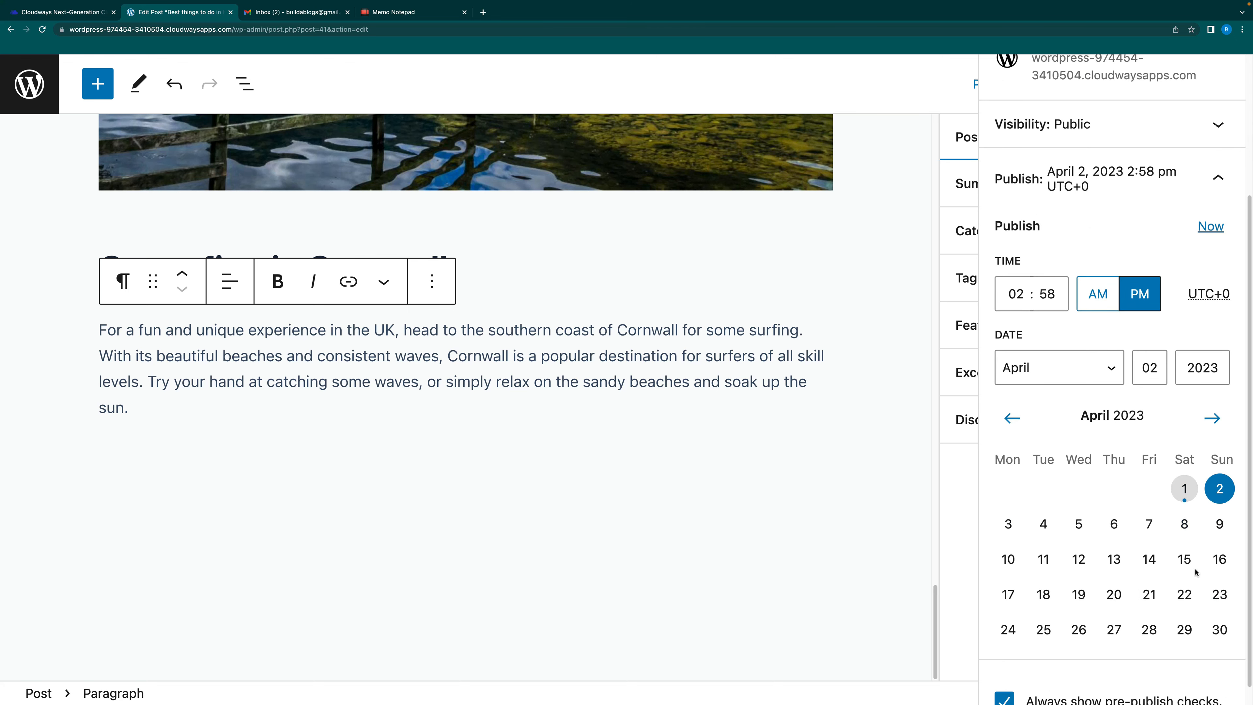
left_click(1184, 491)
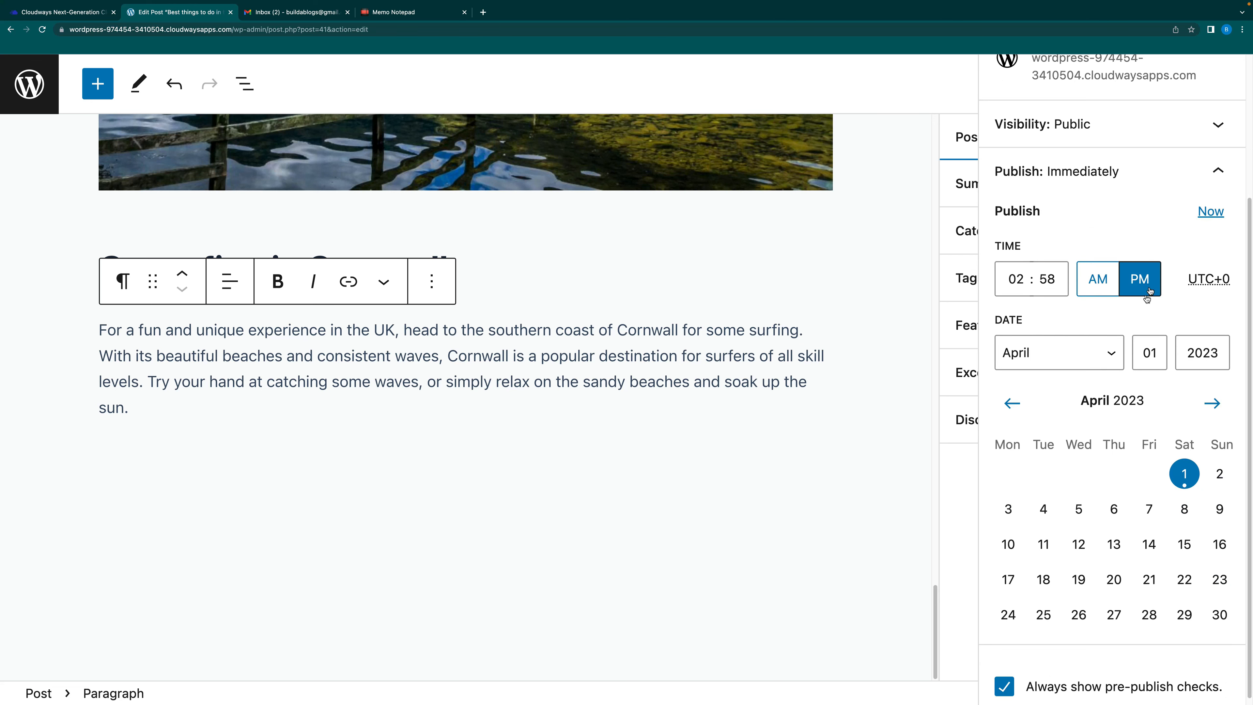
scroll(1144, 429, "up", 2)
scroll(1143, 428, "up", 2)
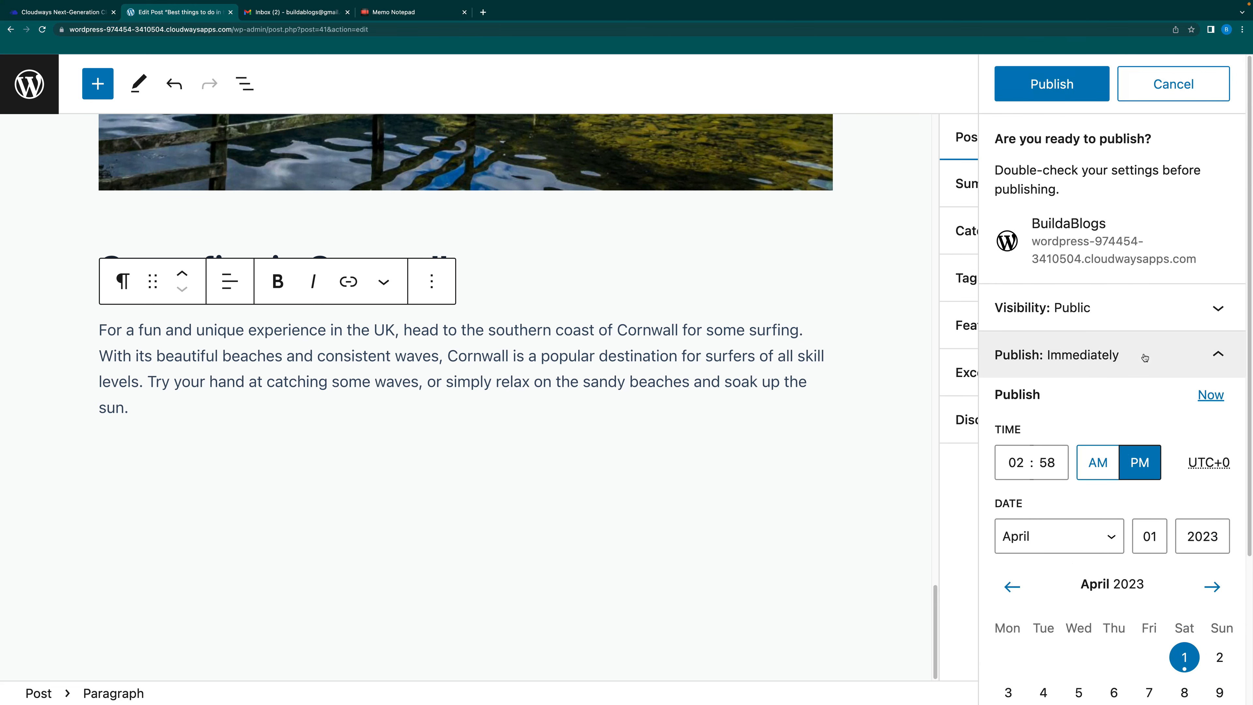
left_click(1048, 87)
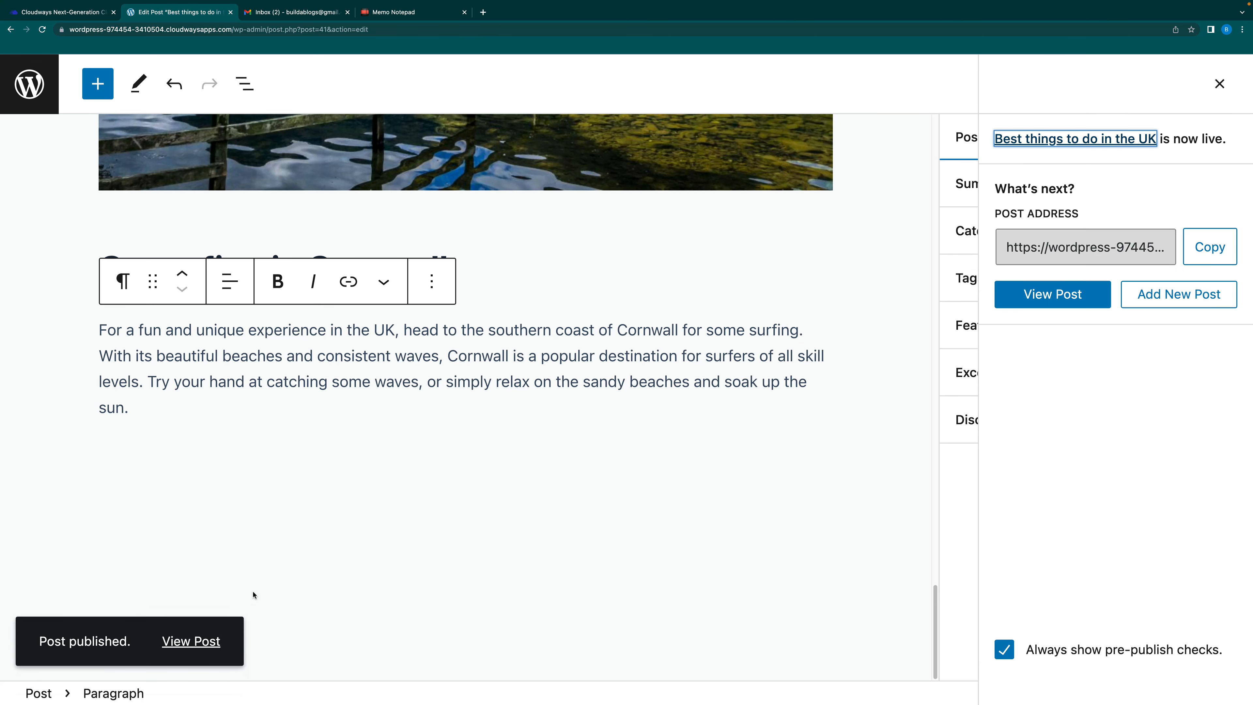
View the published post on the live site and reopen it in the editor to review its content
left_click(207, 646)
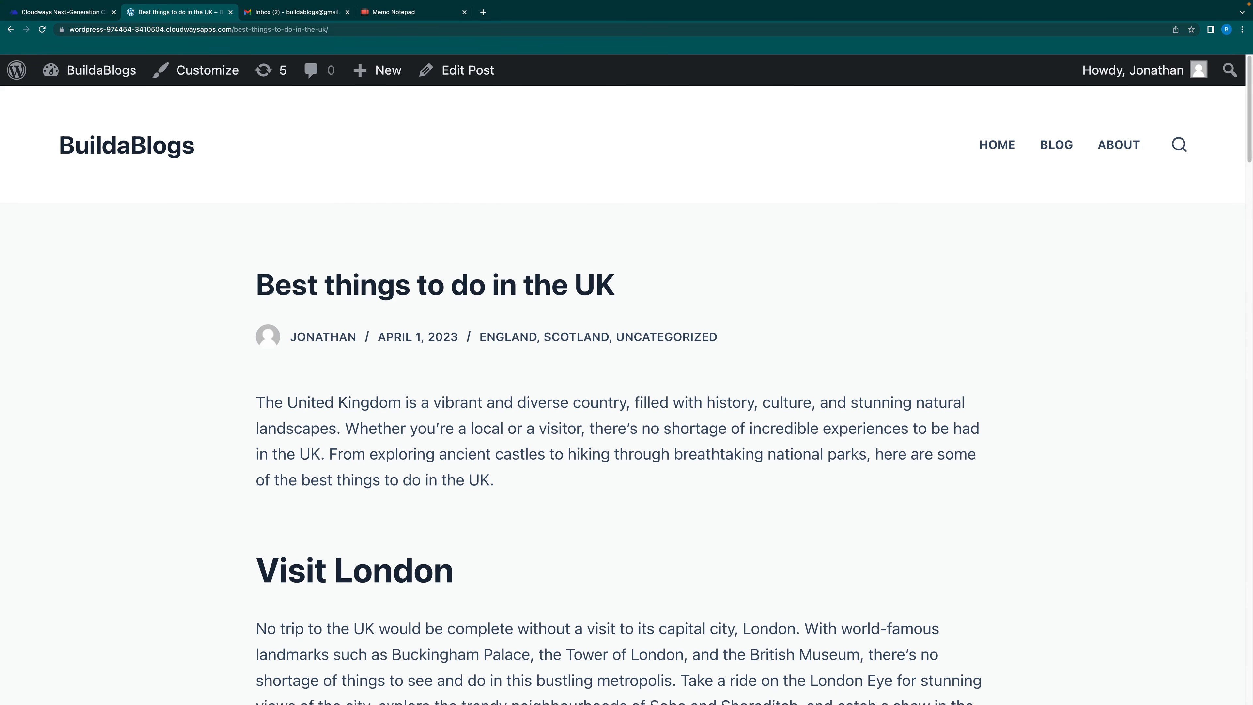
mouse_move(1249, 146)
left_mouse_down()
mouse_move(1231, 628)
mouse_move(1249, 464)
mouse_move(1249, 129)
left_mouse_up()
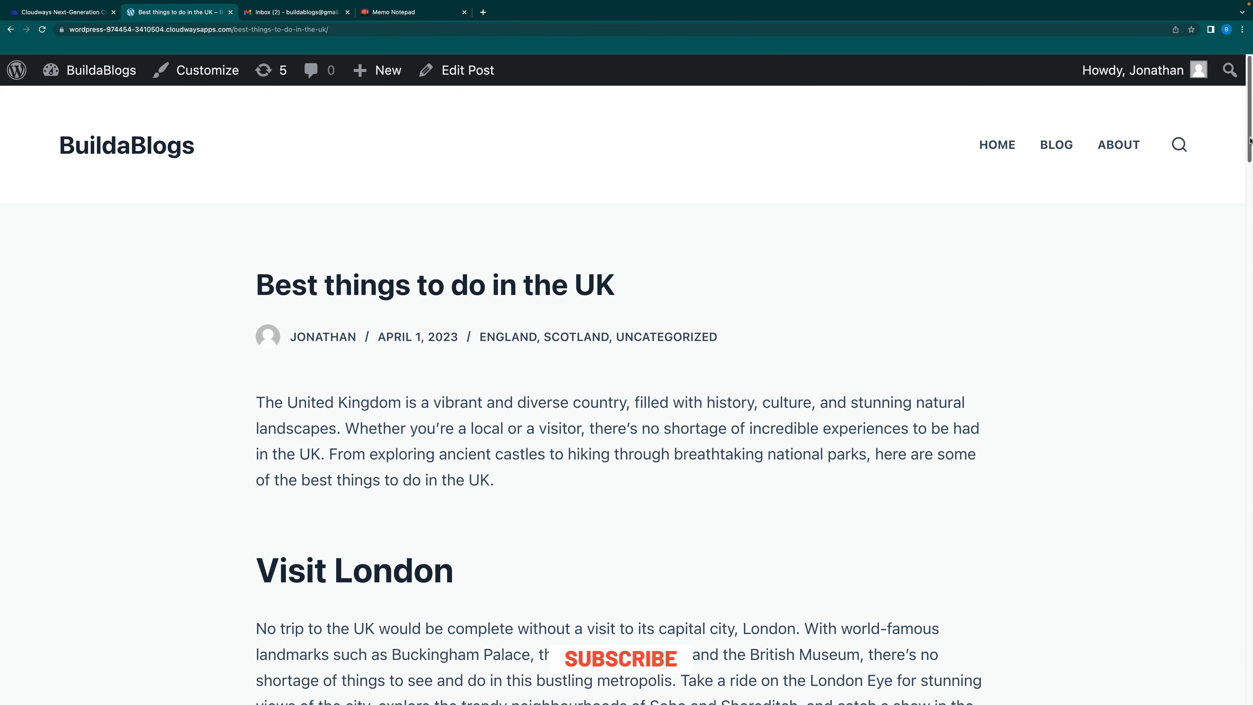
left_click(468, 72)
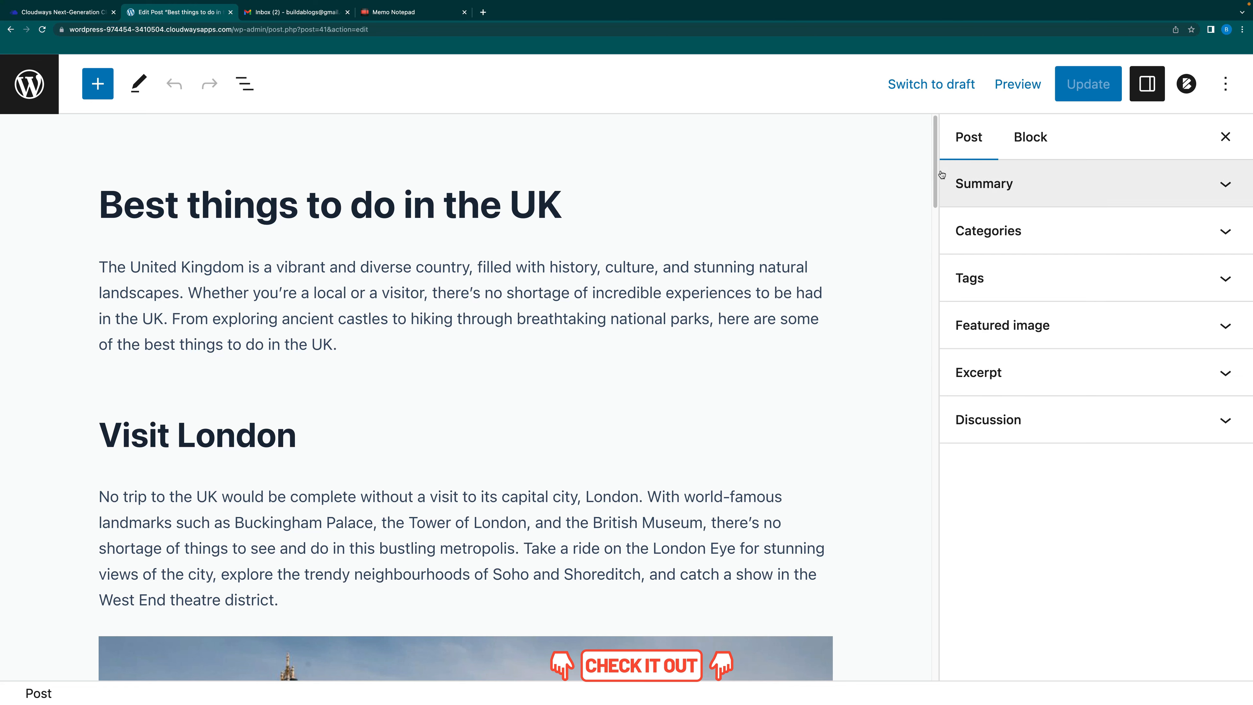
scroll(936, 178, "down", 7)
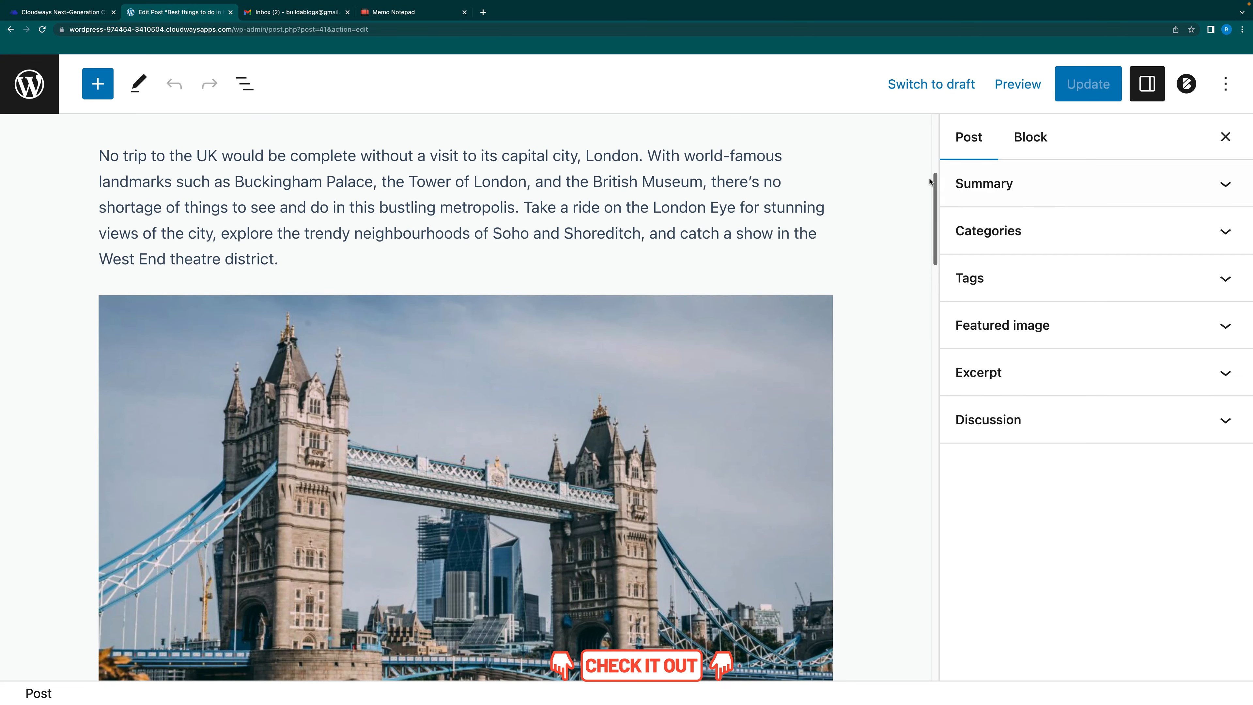
scroll(922, 171, "up", 7)
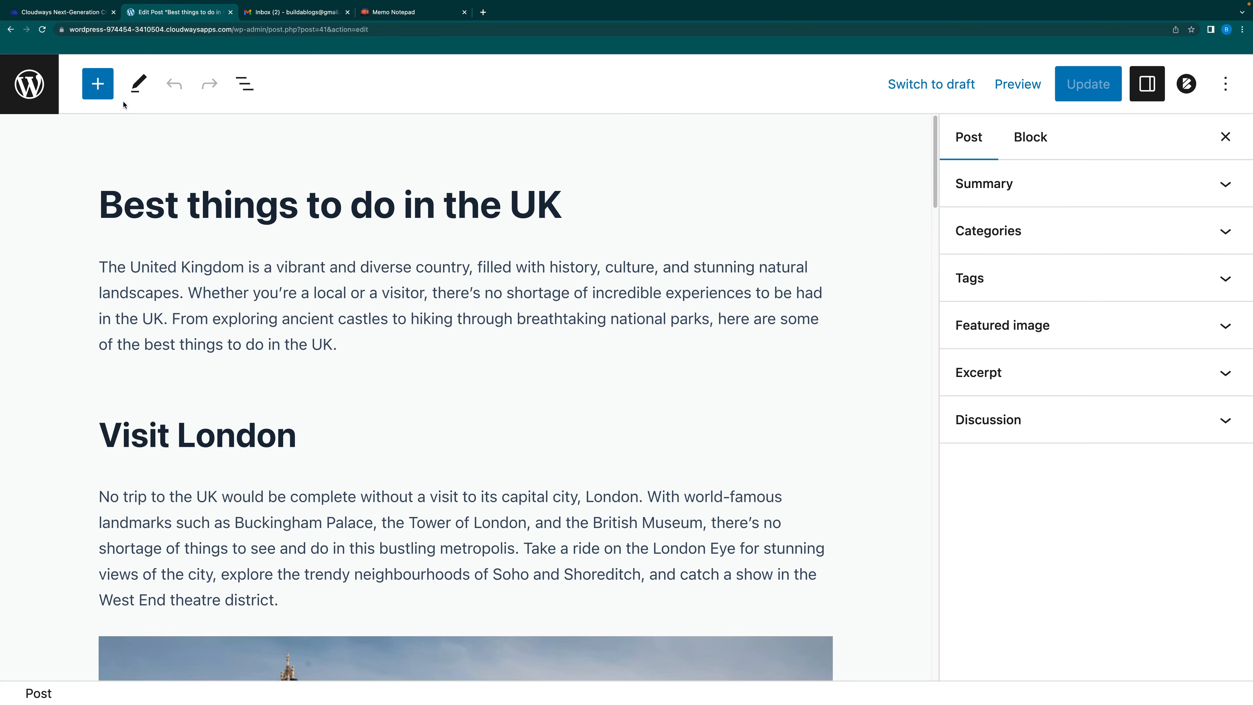
Return to the list of all posts and move "Some Useful Links for You to Get Started" to the Trash
left_click(31, 89)
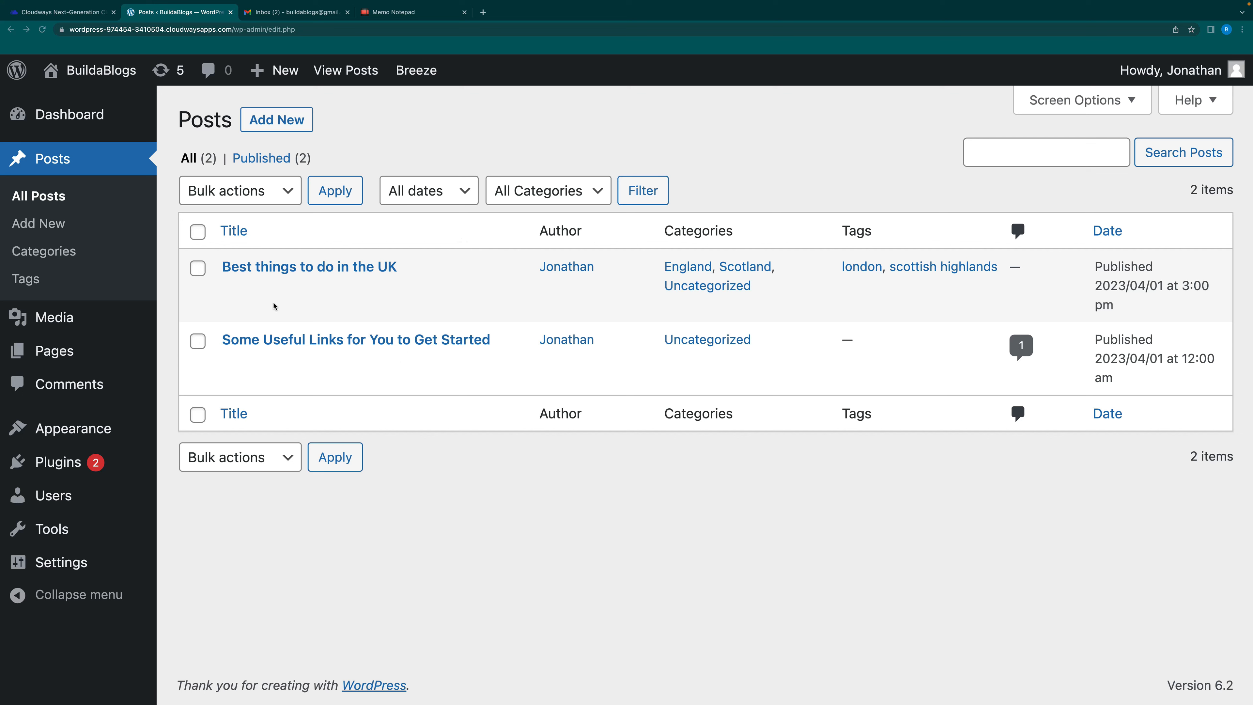
left_click(198, 345)
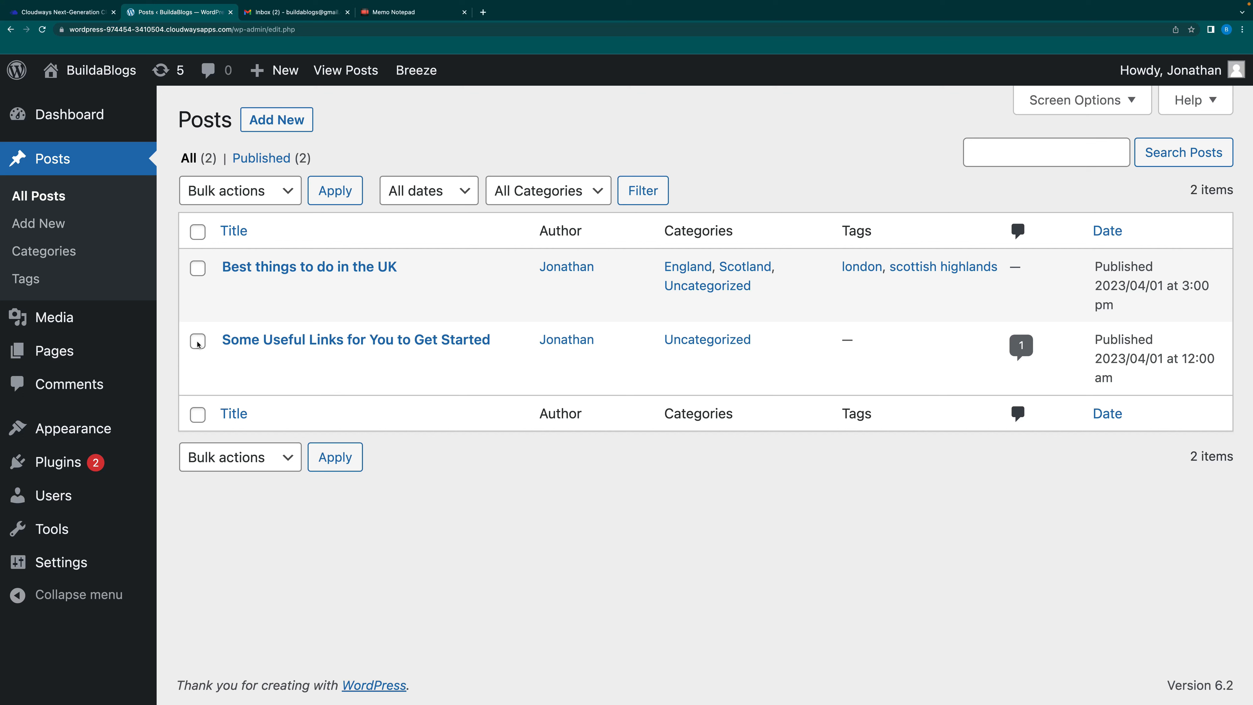
left_click(197, 343)
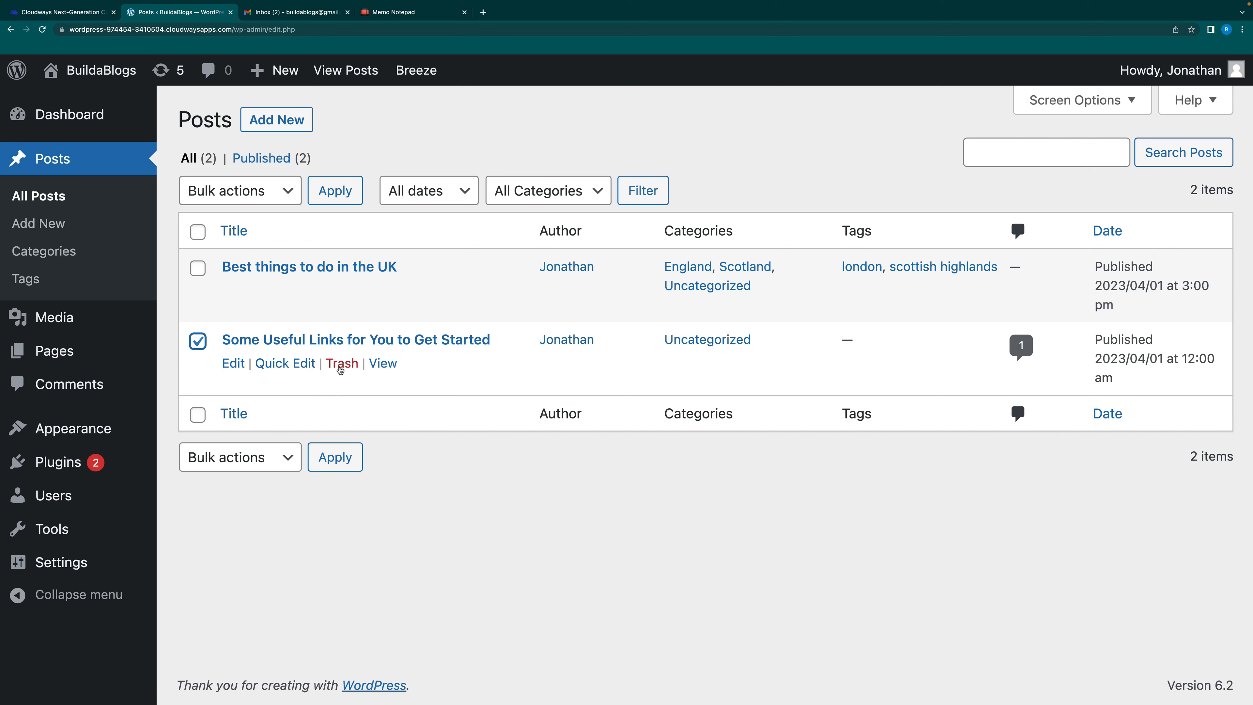
left_click(342, 366)
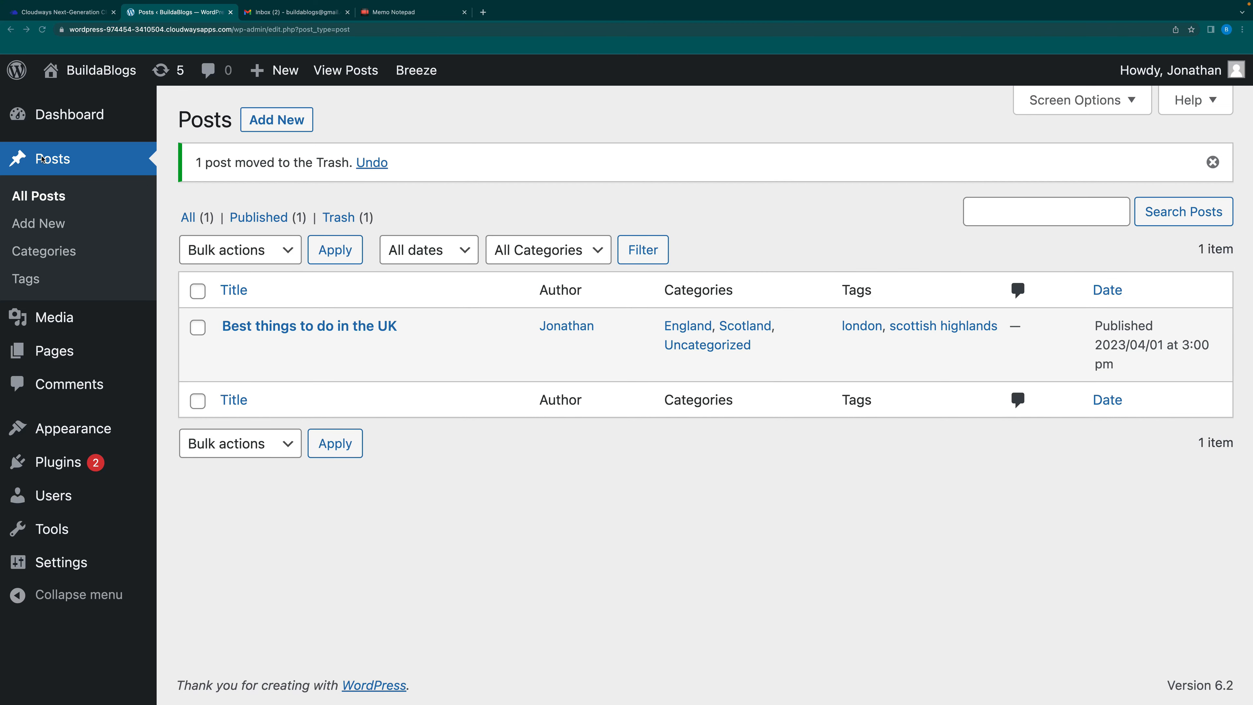
Delete the inactive plugins Akismet Anti-Spam and Hello Dolly in one bulk action
left_click(15, 71)
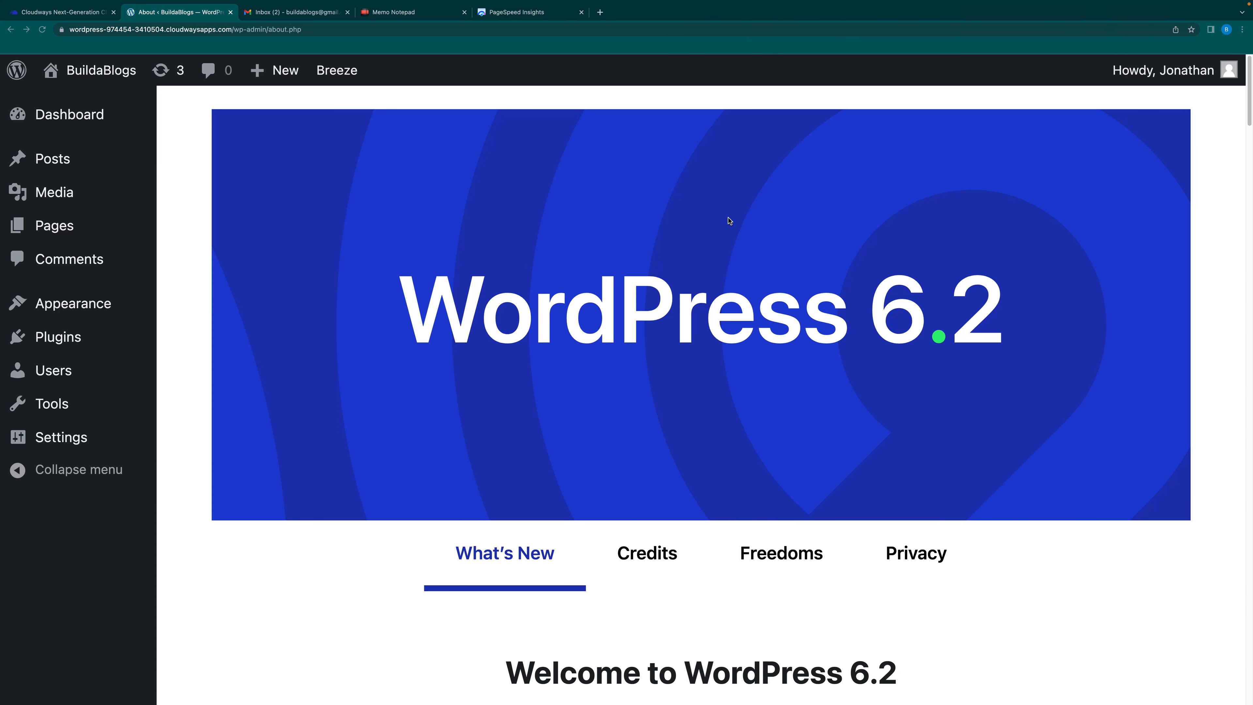
left_click(59, 339)
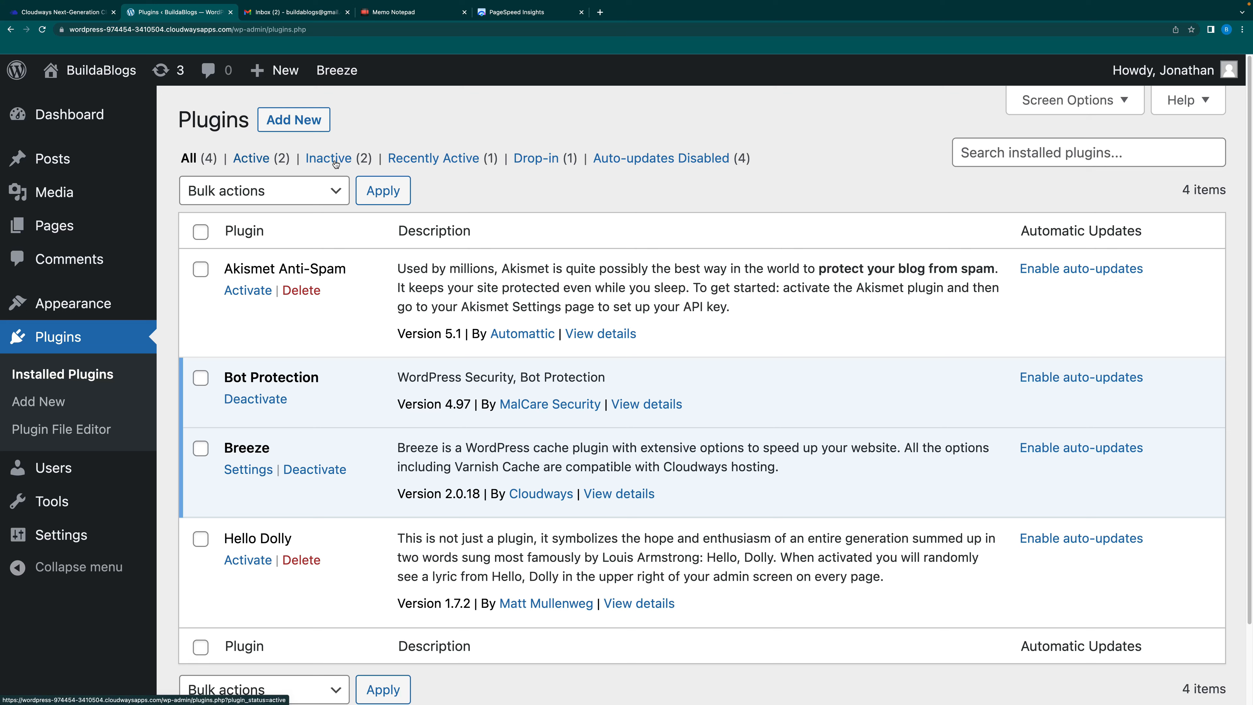
left_click(319, 161)
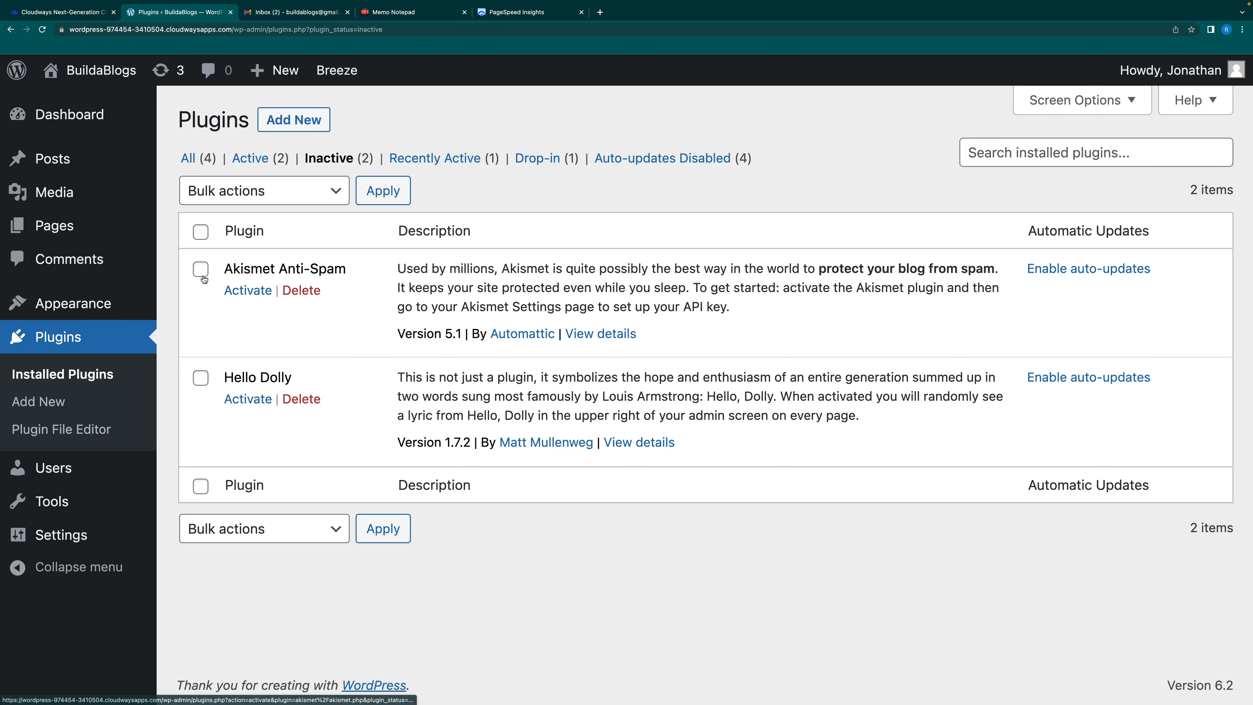
left_click(202, 236)
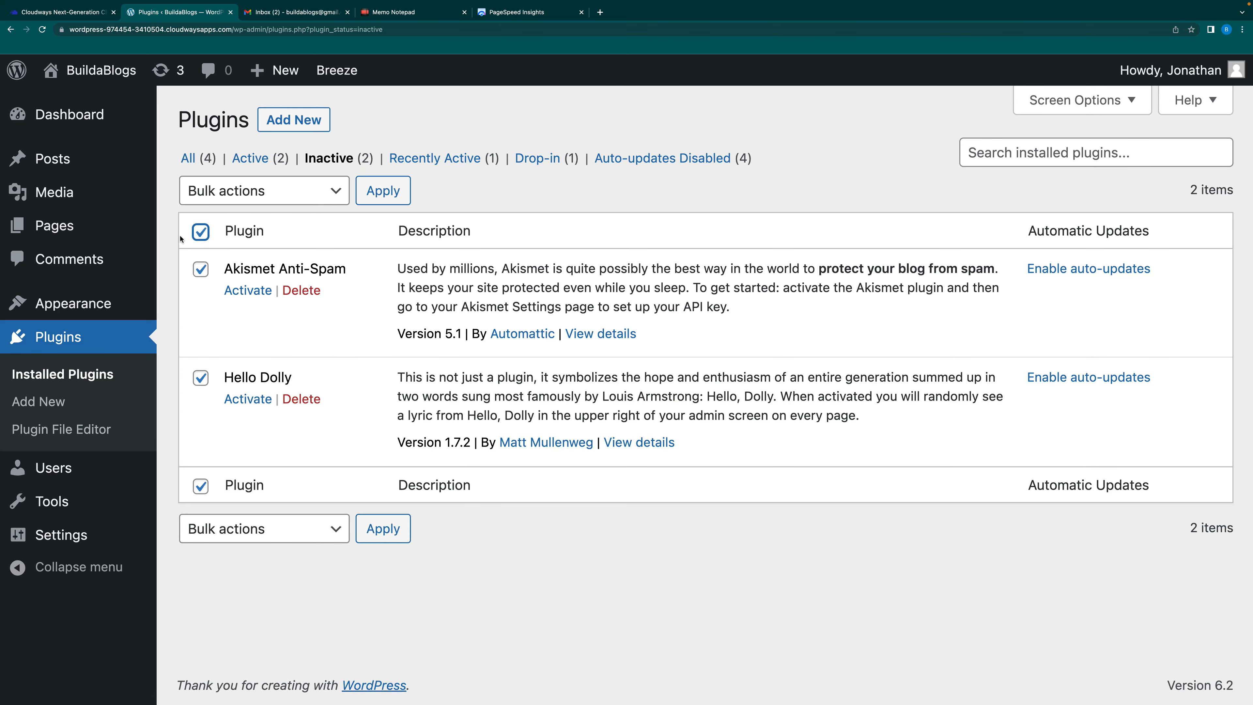
left_click(223, 195)
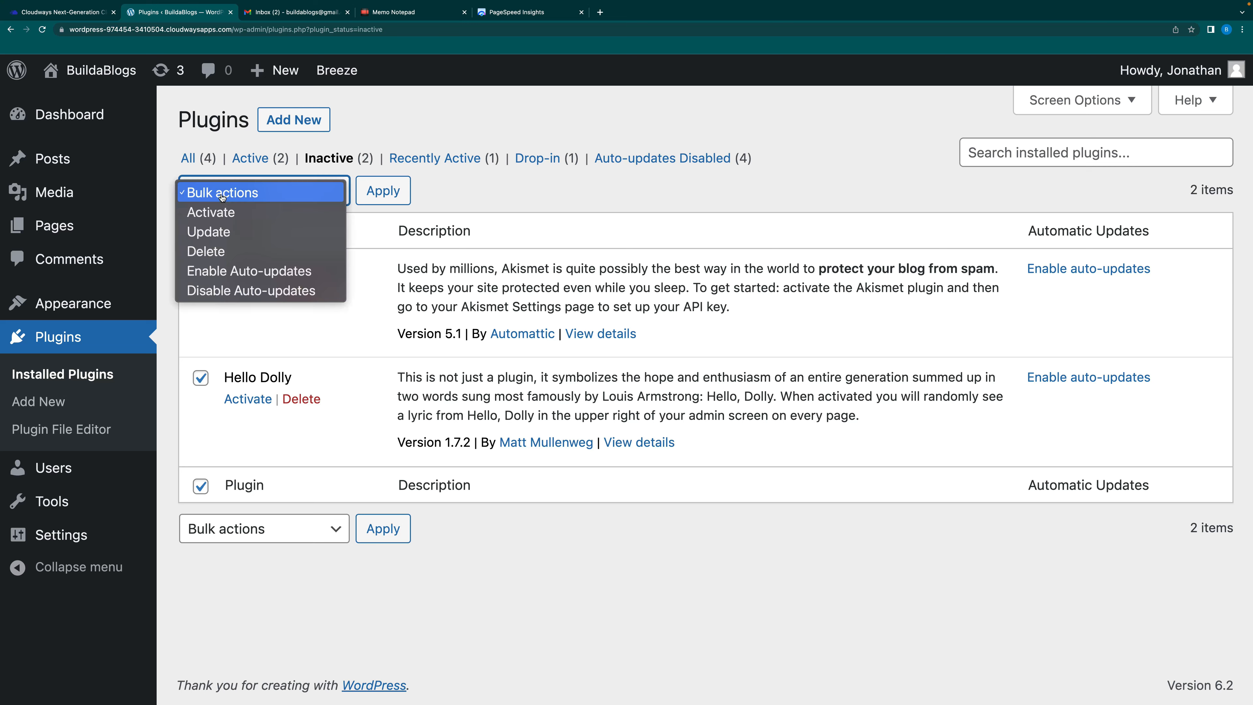
left_click(227, 252)
left_click(384, 197)
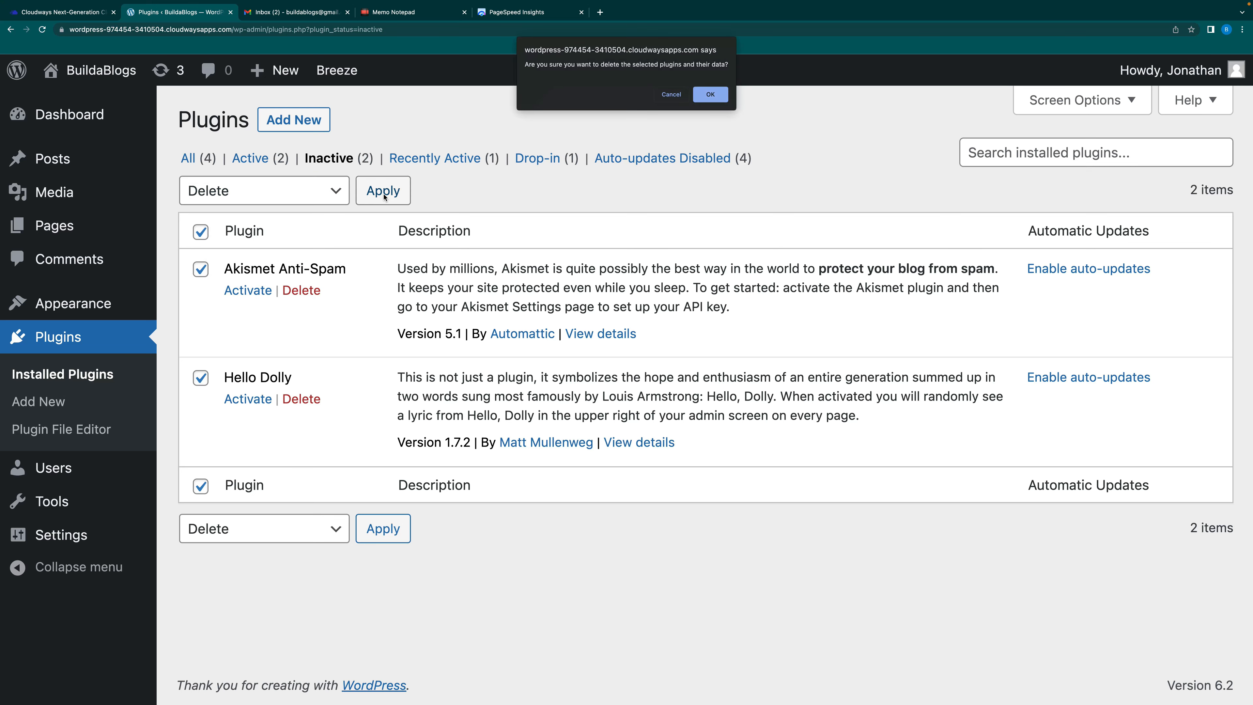
left_click(710, 95)
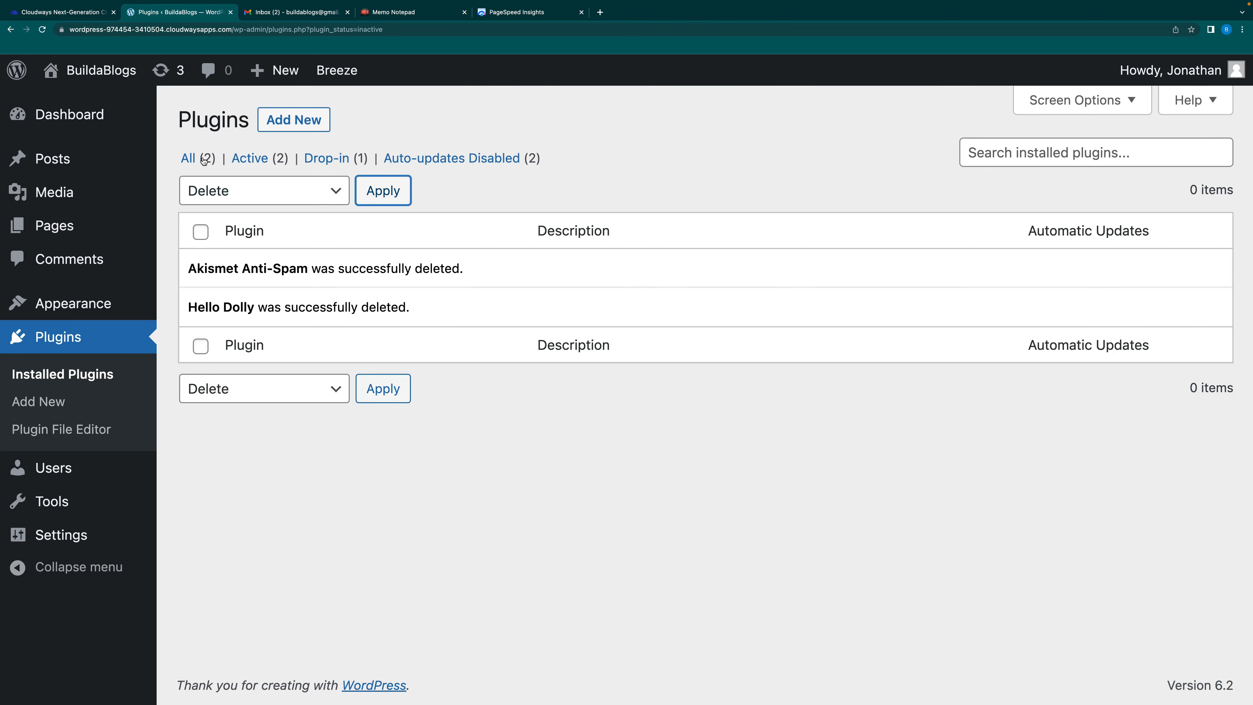
Search the plugin directory for "spectra", then install and activate Spectra – WordPress Gutenberg Blocks
left_click(202, 158)
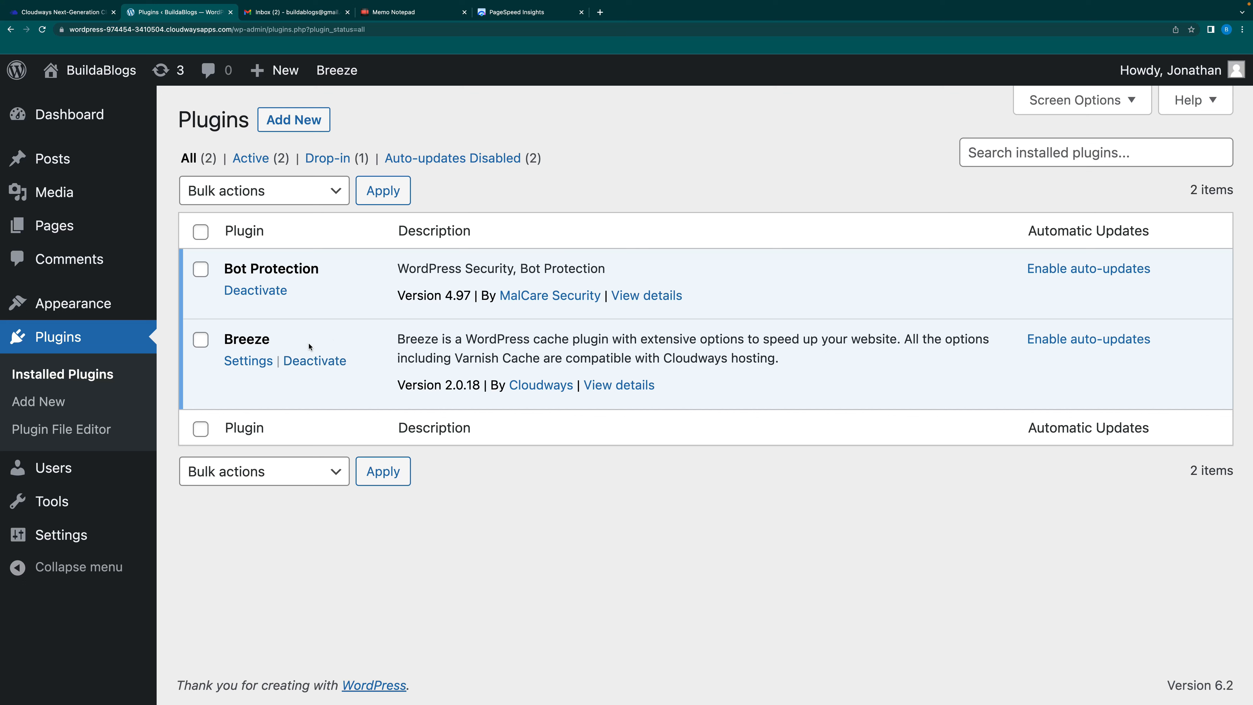
left_click(300, 124)
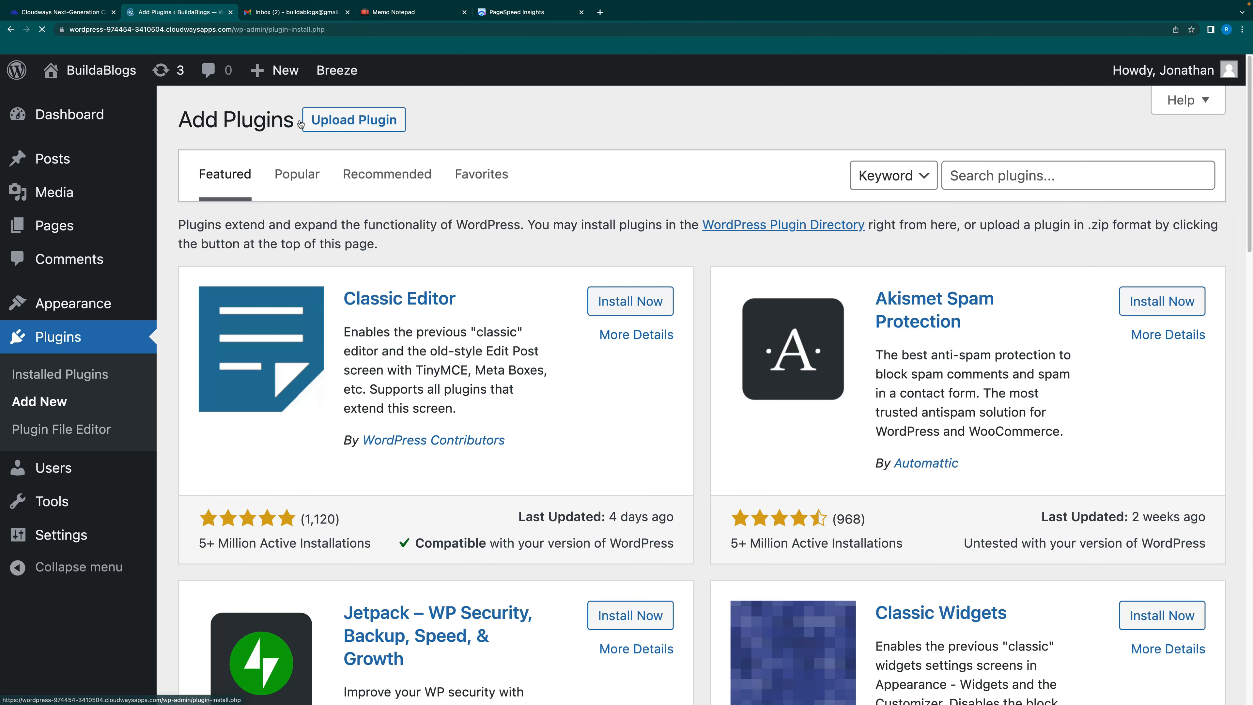
left_click(982, 176)
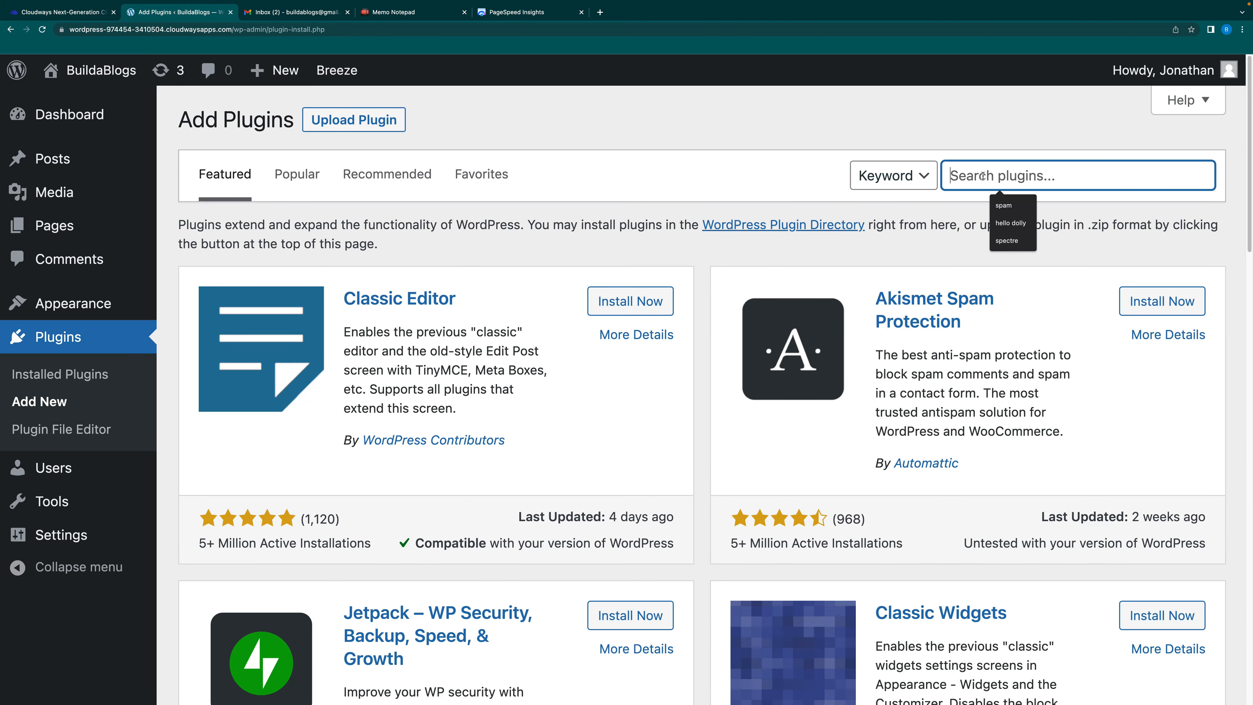
type("spectra")
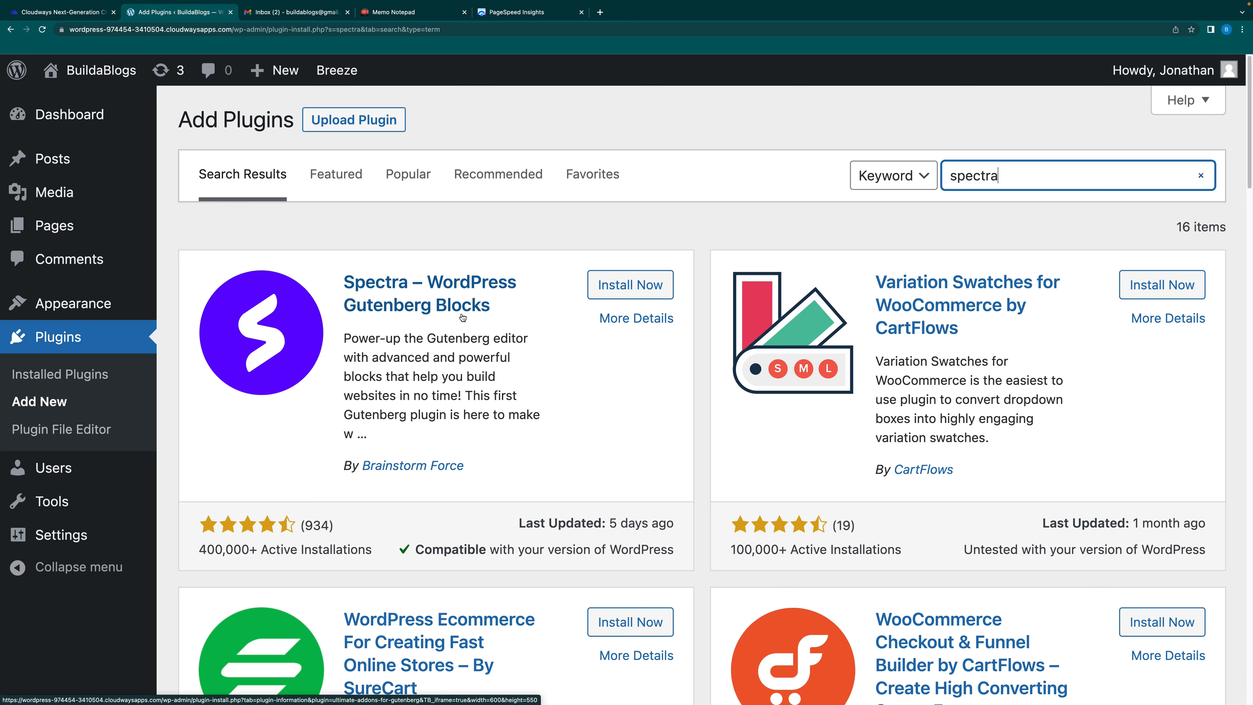
left_click(616, 288)
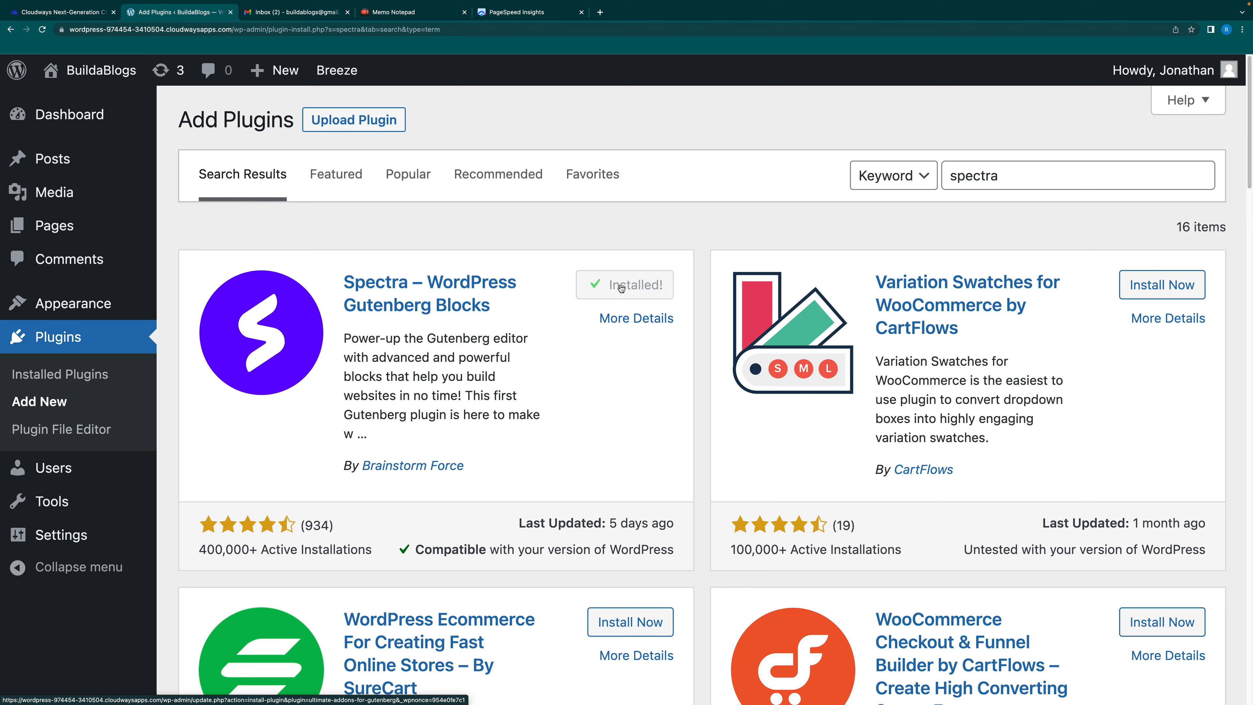
left_click(624, 285)
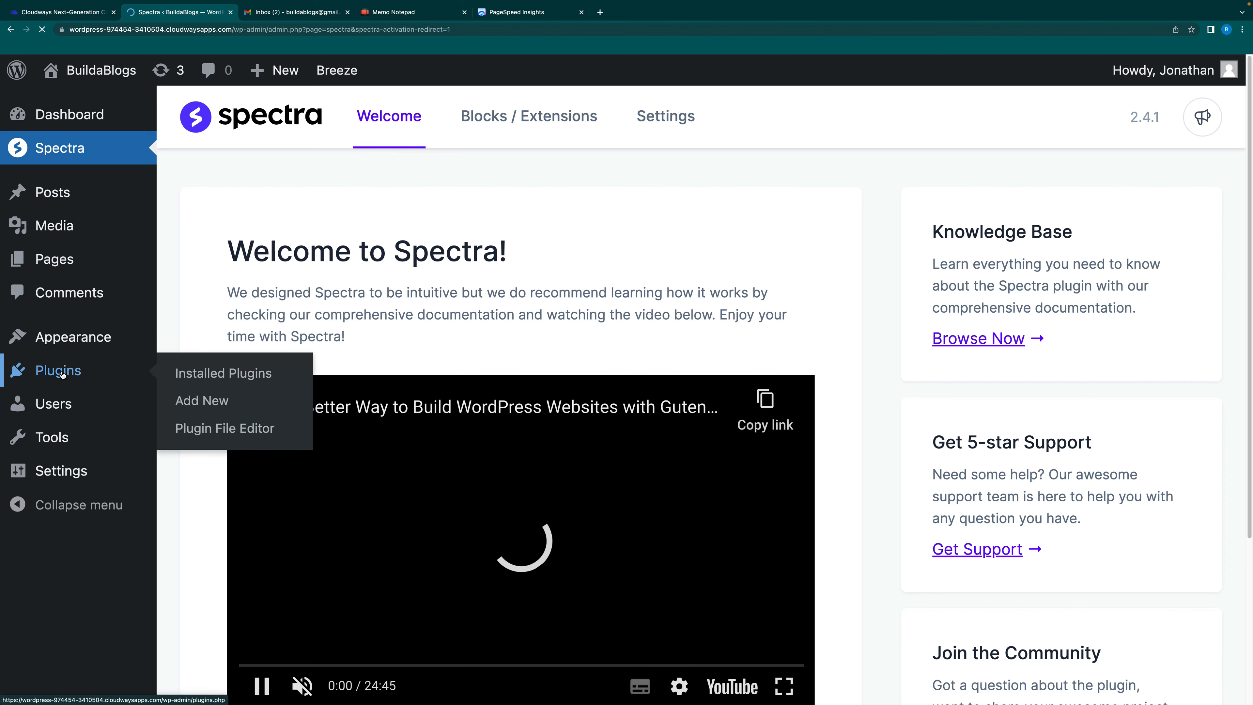
Search the plugin directory for "mailpoet", then install and activate MailPoet – emails and newsletters in WordPress
left_click(62, 374)
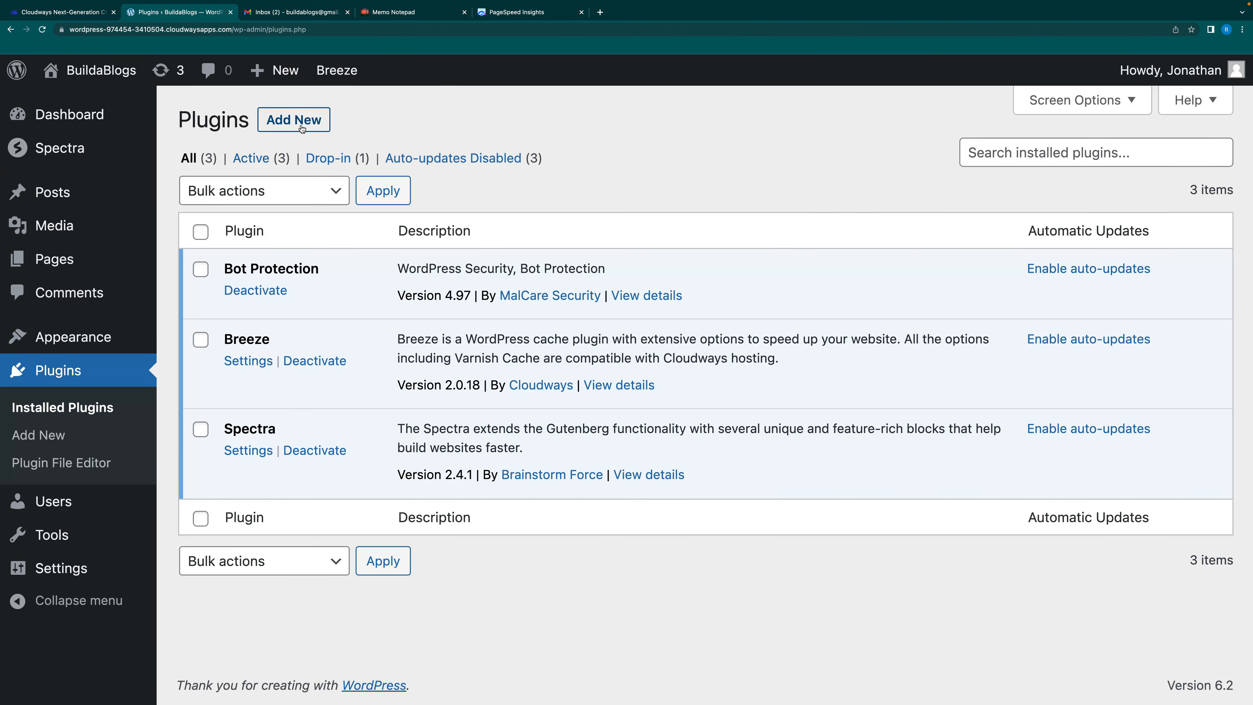
left_click(301, 127)
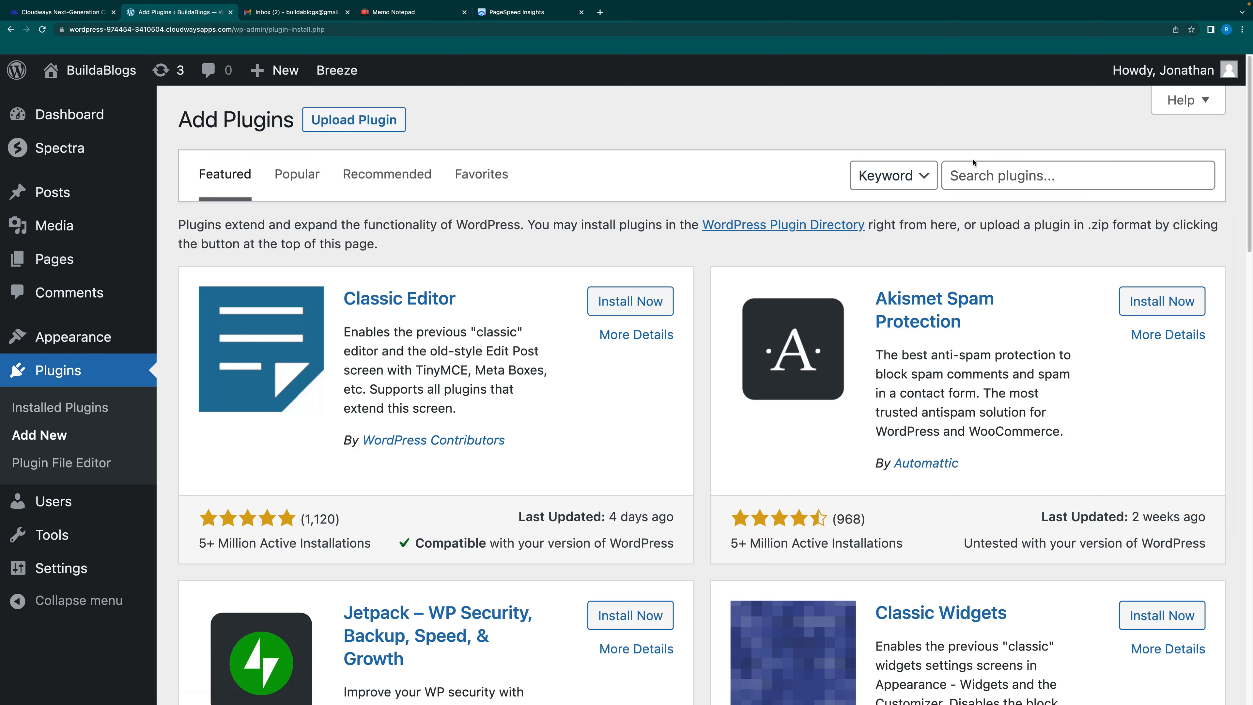
left_click(969, 175)
type("ailpoet")
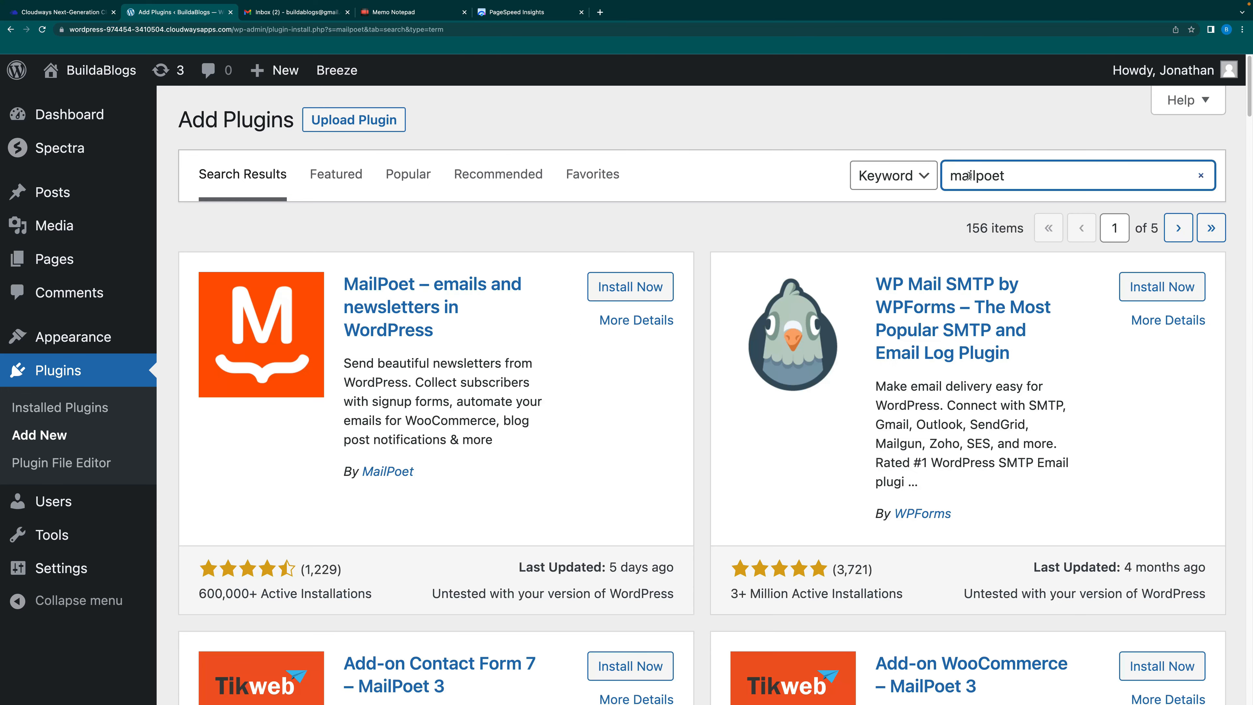
left_click(635, 289)
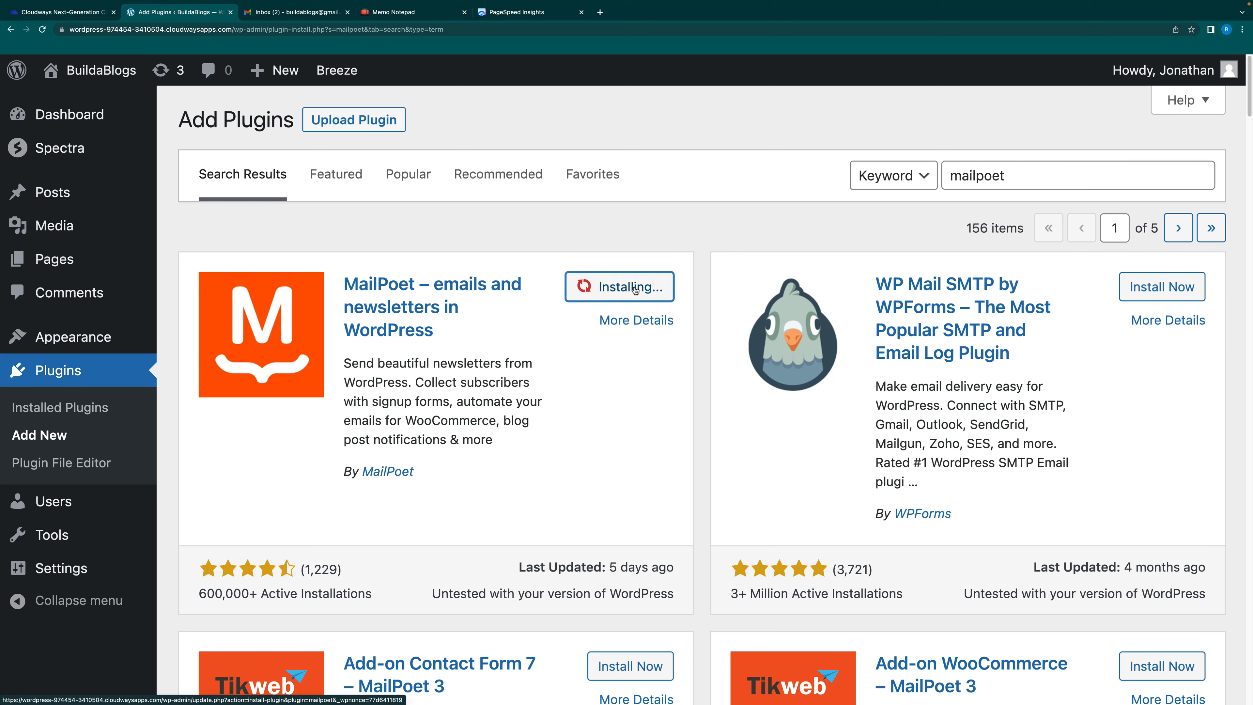
left_click(637, 287)
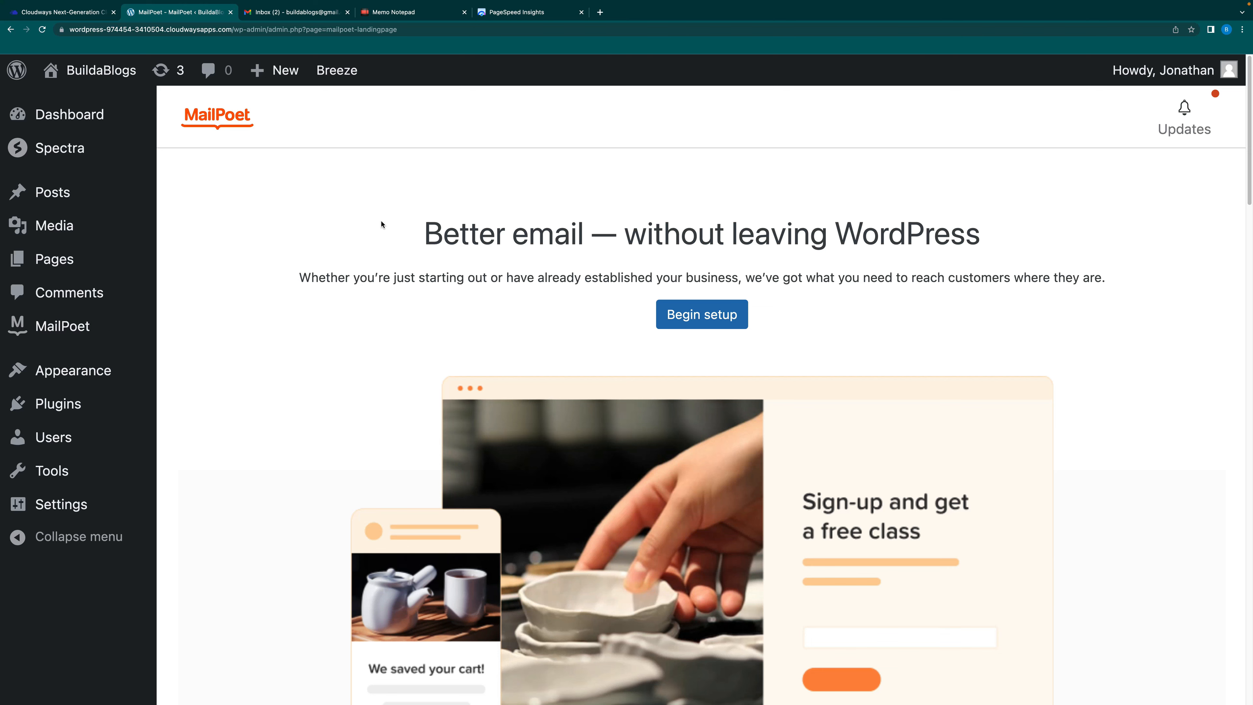
Insert a Post Grid block into the empty paragraph of the Home page
left_click(17, 70)
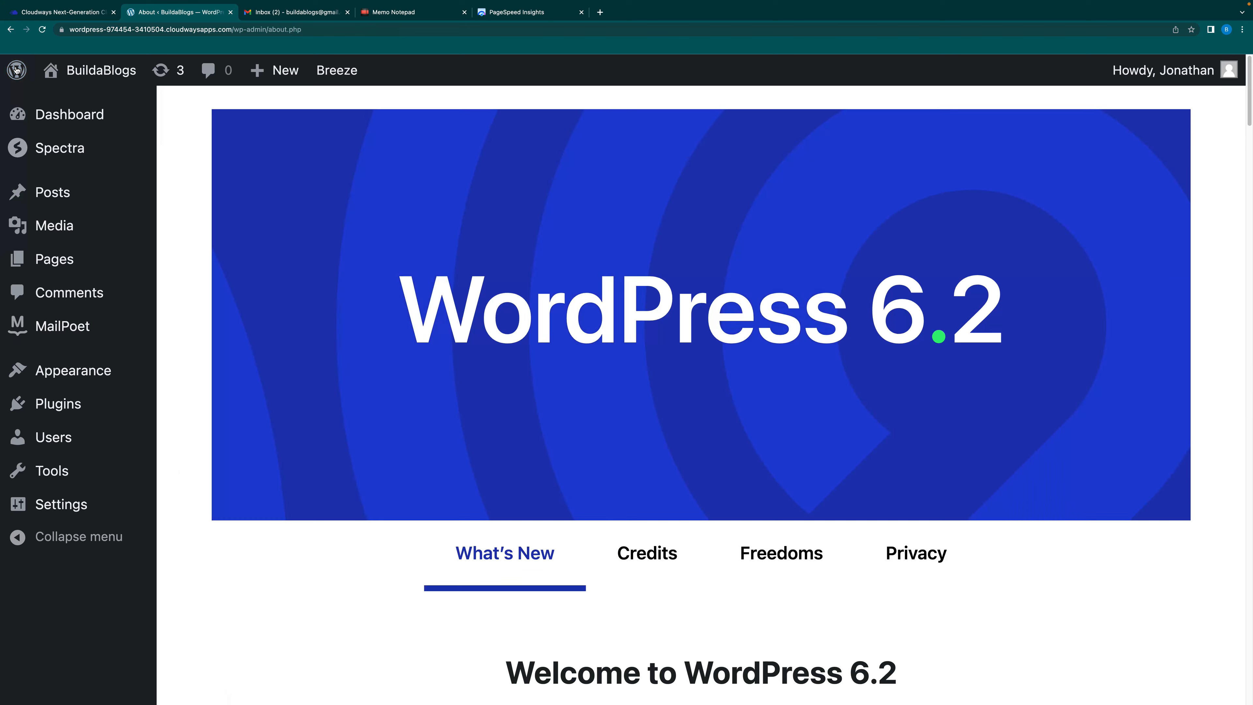
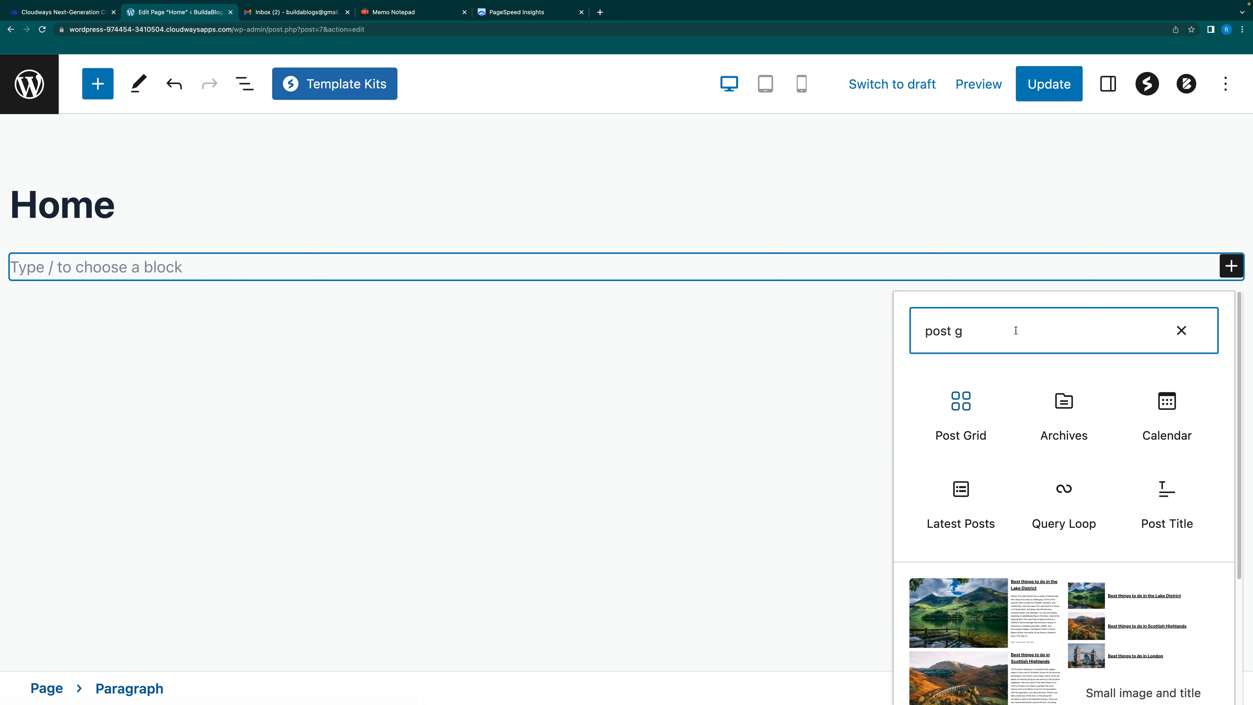
left_click(960, 415)
scroll(957, 416, "down", 1)
scroll(601, 299, "up", 3)
scroll(620, 320, "down", 2)
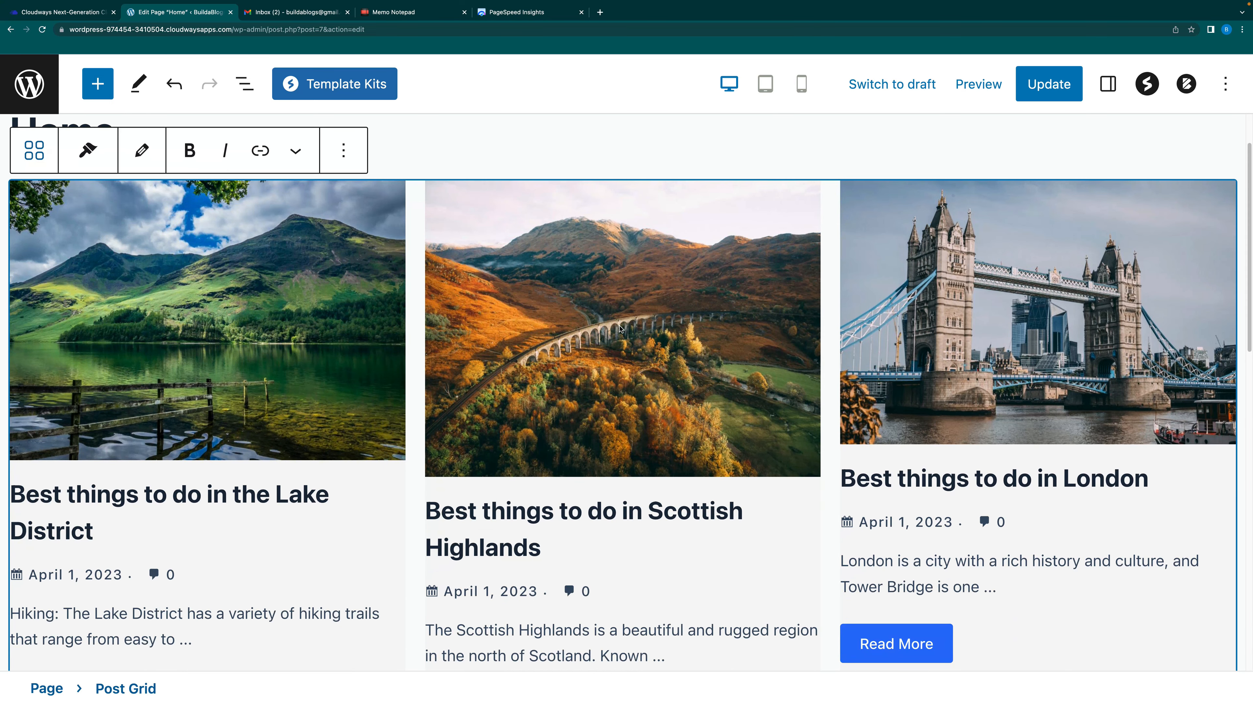
scroll(615, 321, "up", 1)
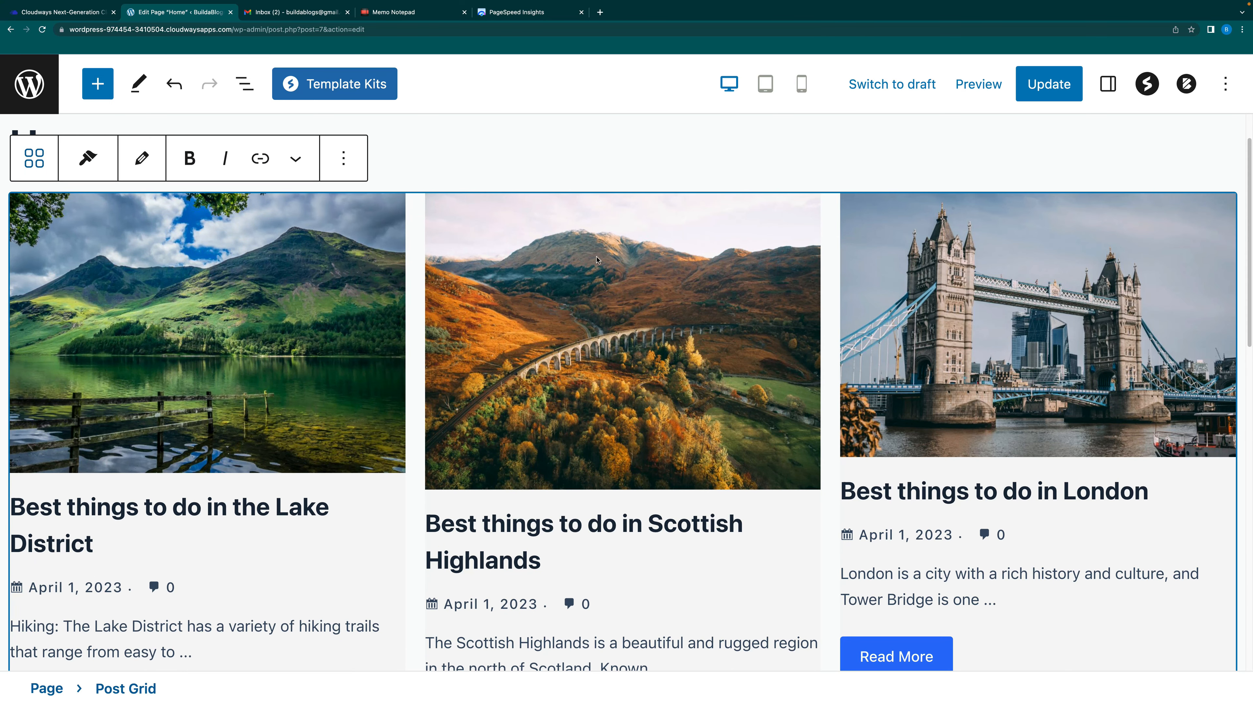
Open the Post Grid's block settings and set the number of columns to 2
left_click(311, 267)
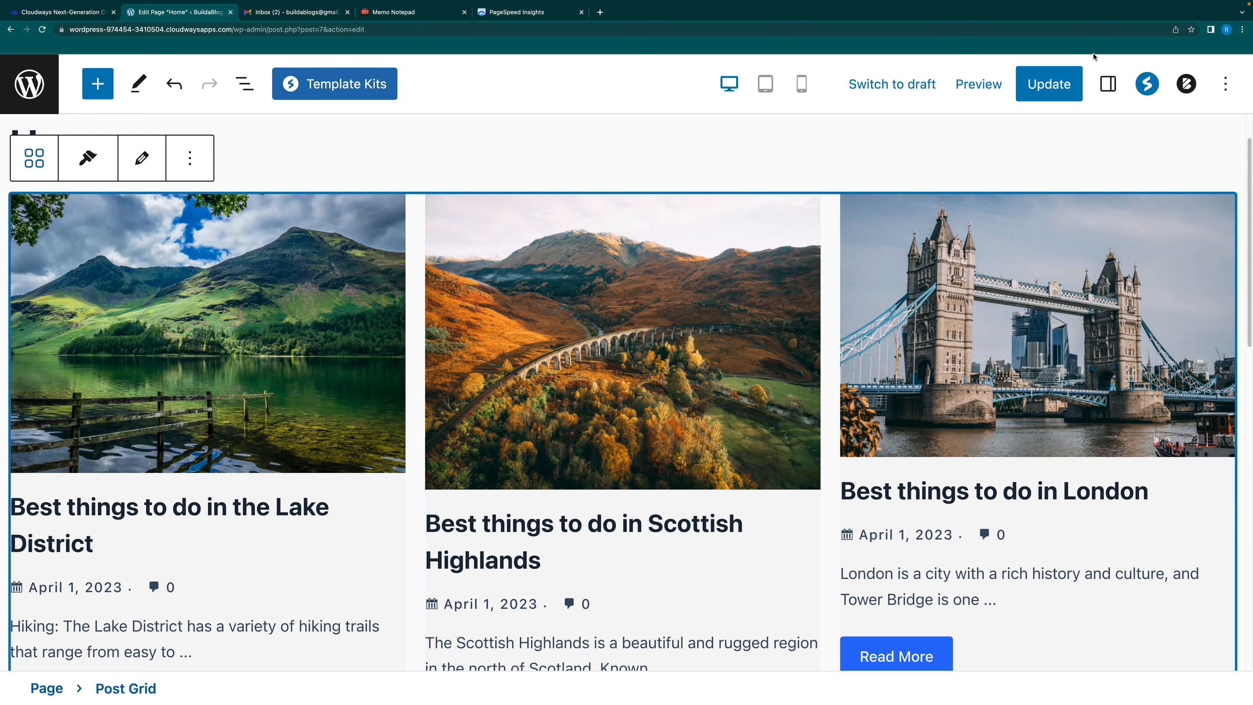
left_click(1110, 86)
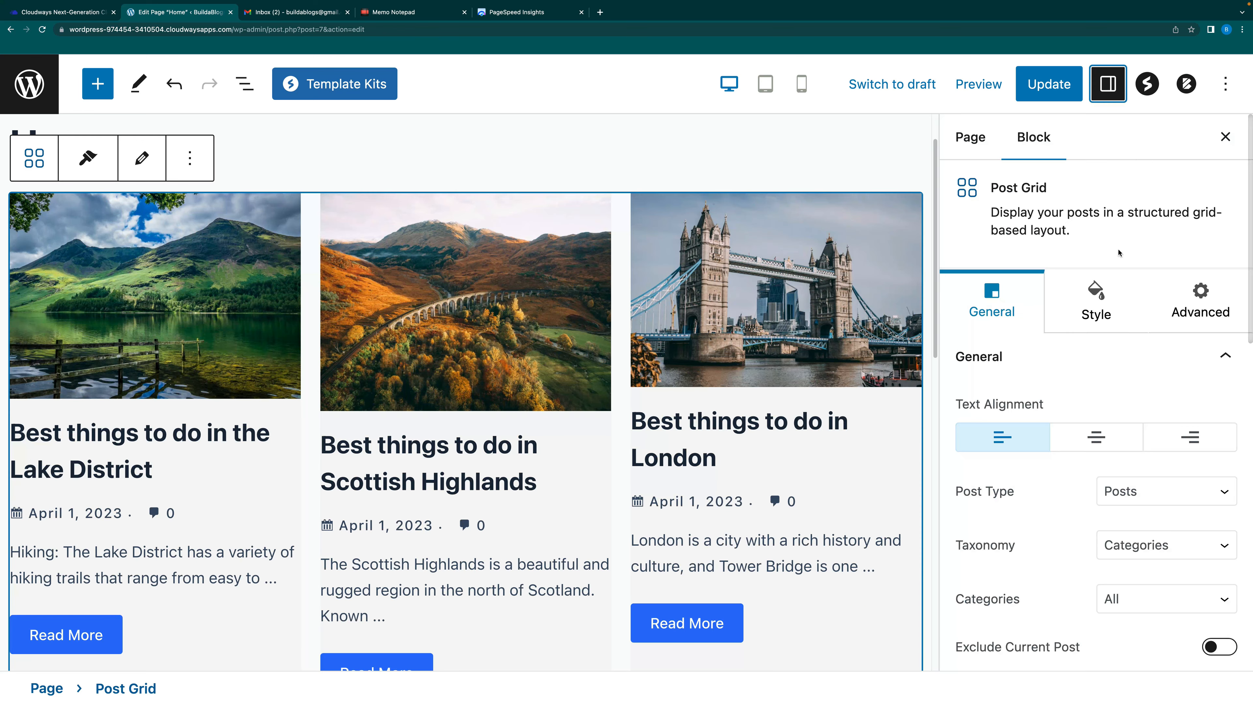
scroll(1052, 512, "down", 8)
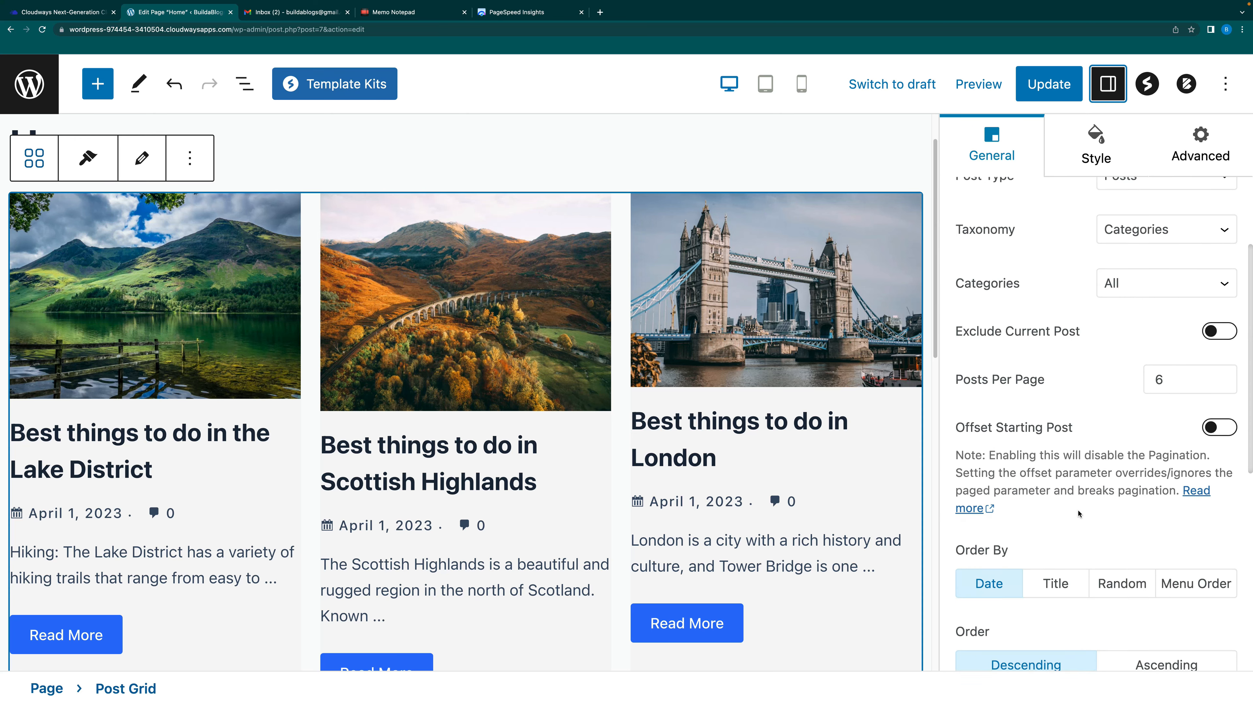
scroll(1078, 512, "down", 4)
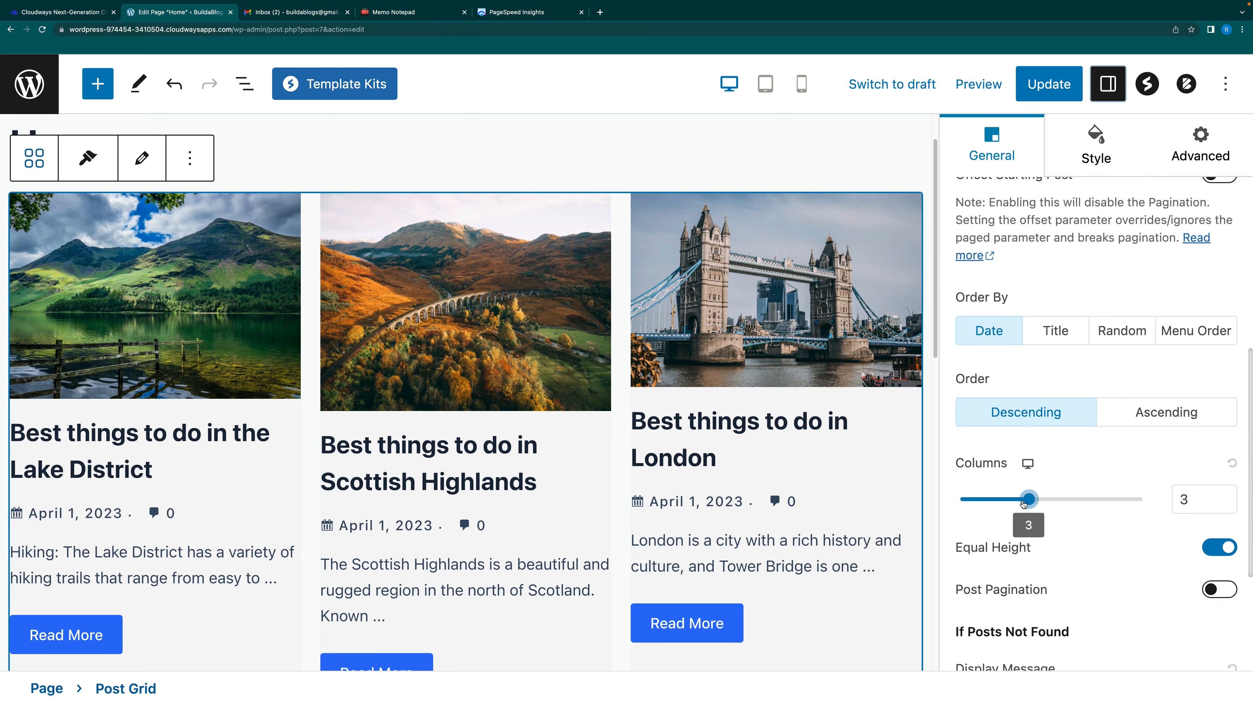
left_click(1013, 502)
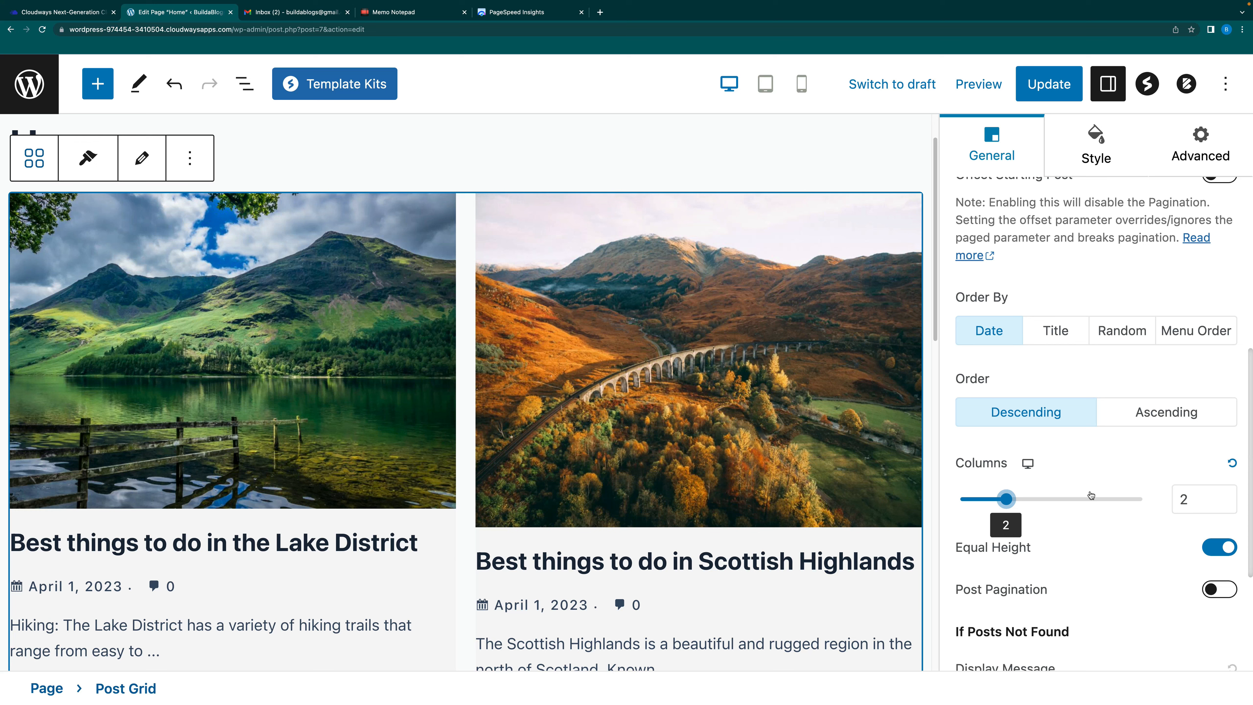
Center the text alignment of the post grid
scroll(1092, 496, "up", 5)
scroll(1090, 499, "up", 5)
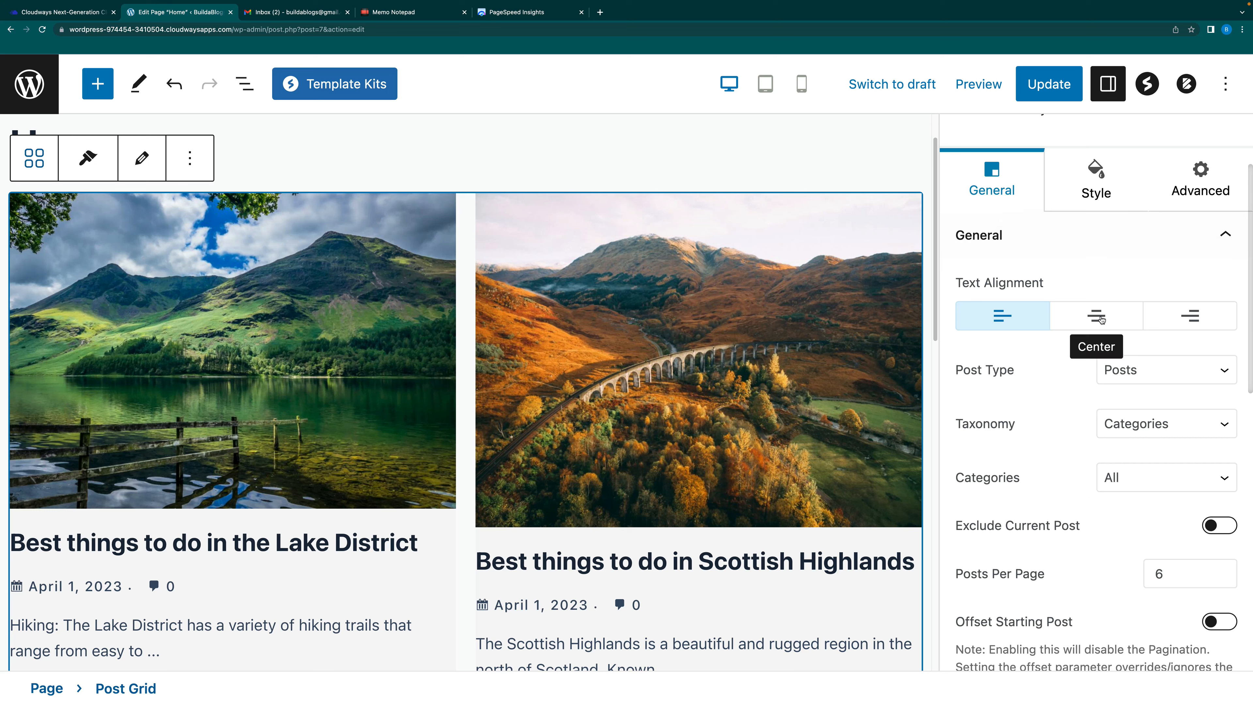
left_click(1101, 320)
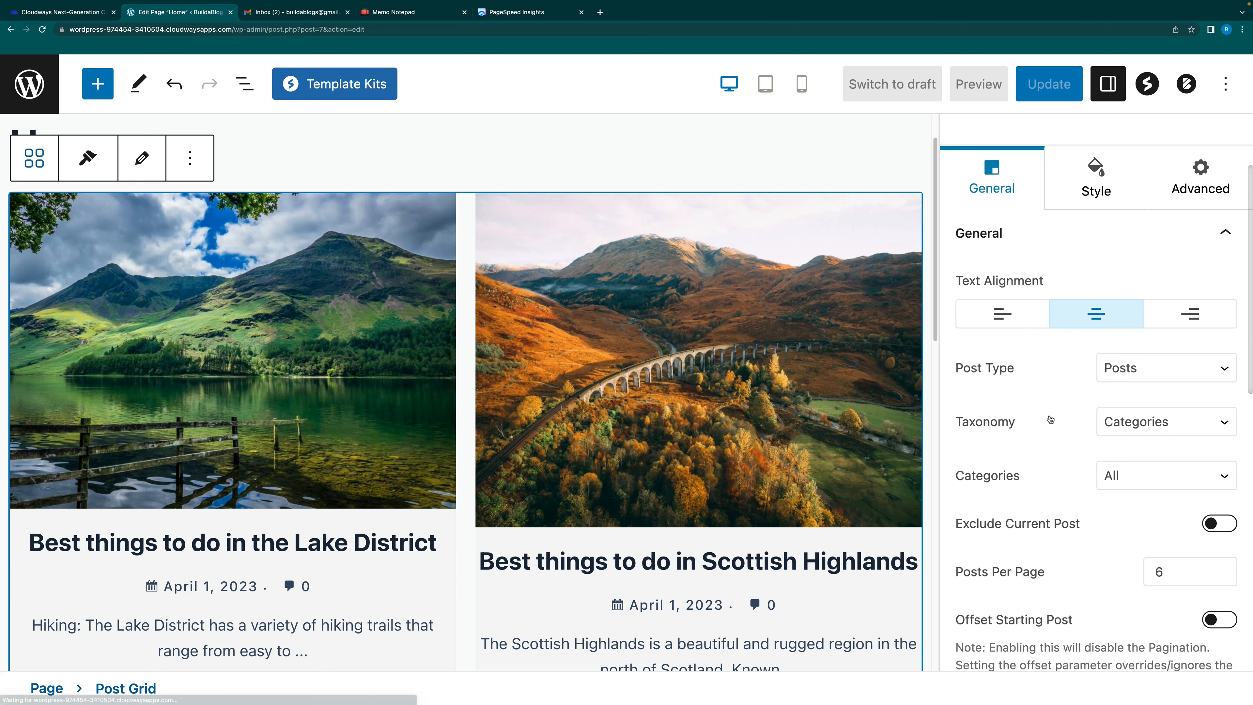
Review the post grid's general settings, such as post type, categories, posts per page, ordering and columns
scroll(1050, 412, "down", 2)
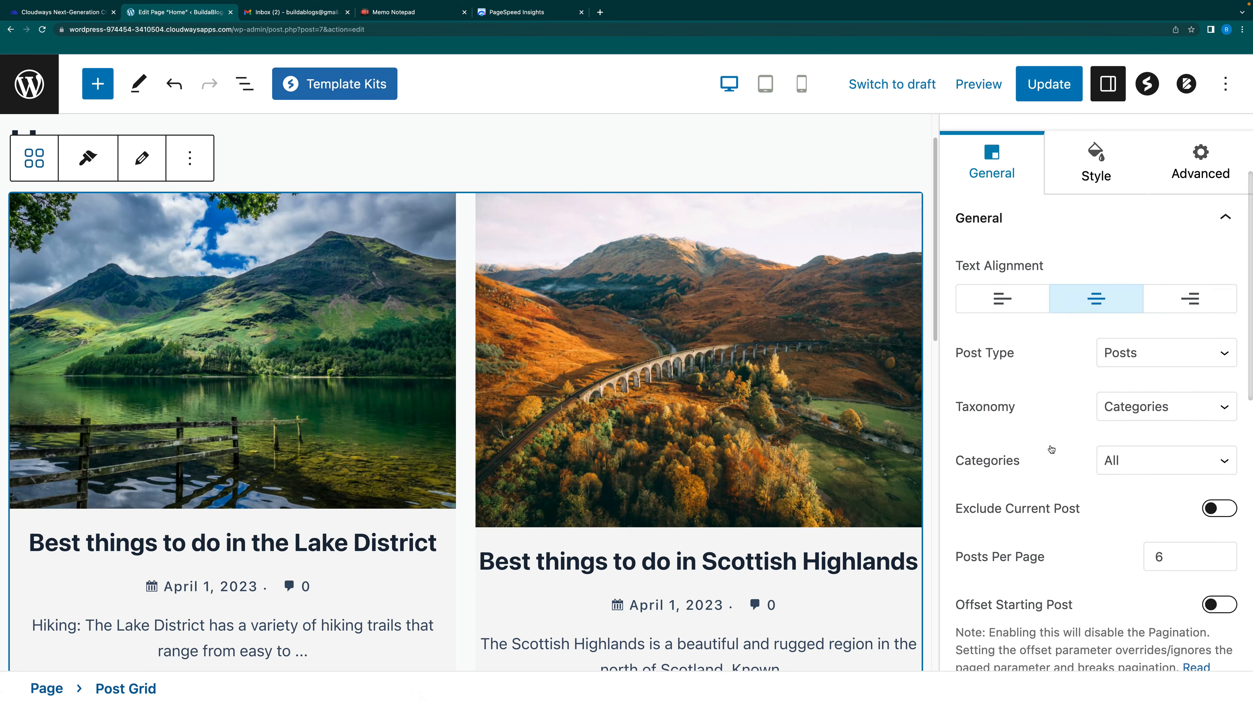
scroll(1035, 425, "down", 1)
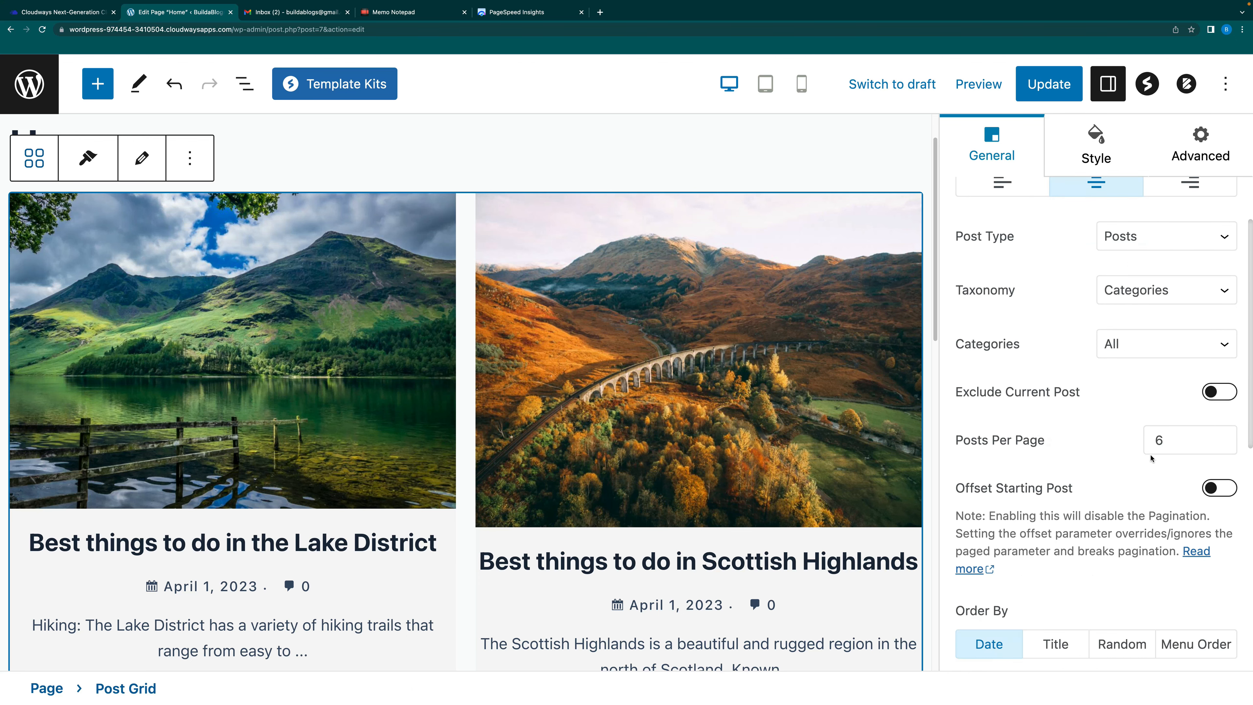
scroll(1119, 457, "down", 6)
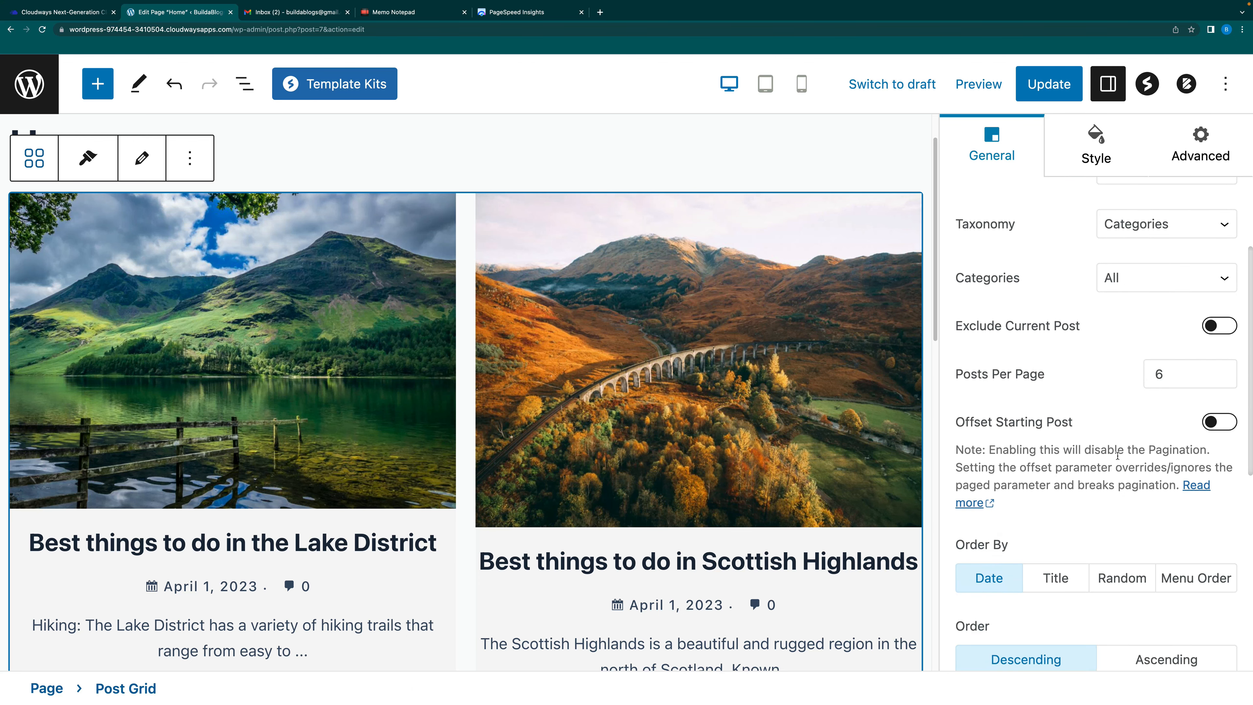
scroll(1119, 458, "down", 1)
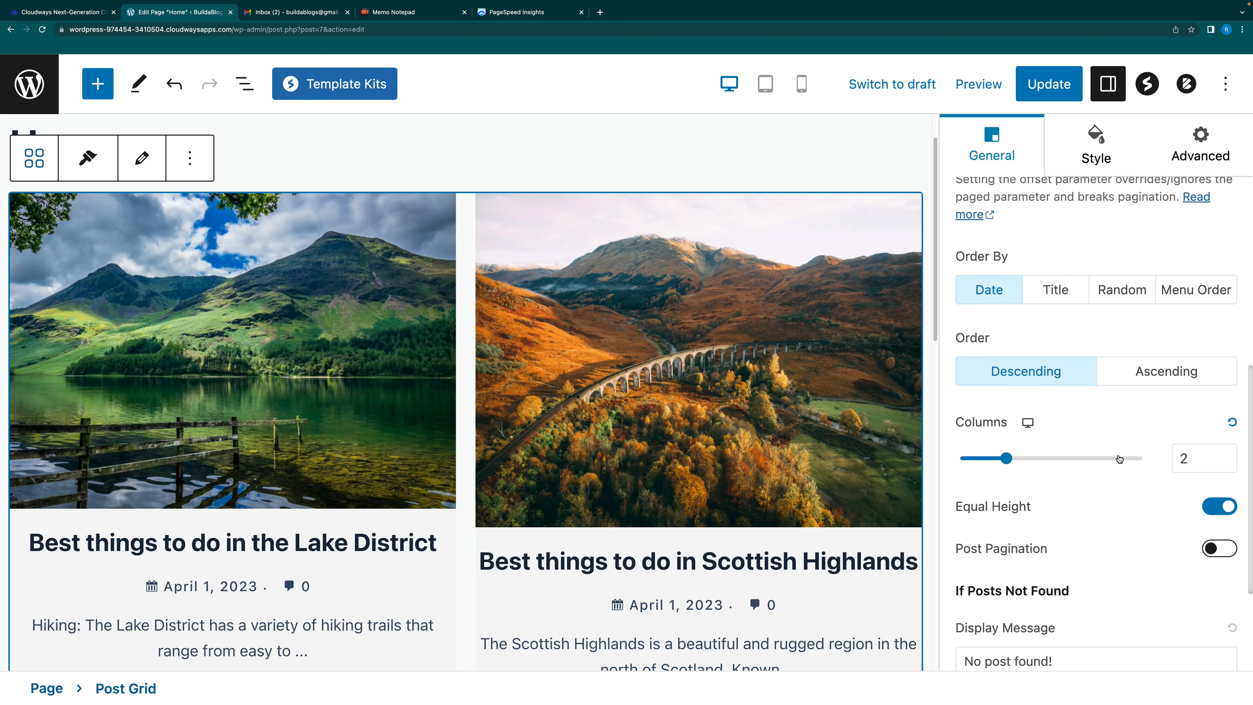
scroll(1119, 458, "down", 1)
scroll(1119, 459, "up", 7)
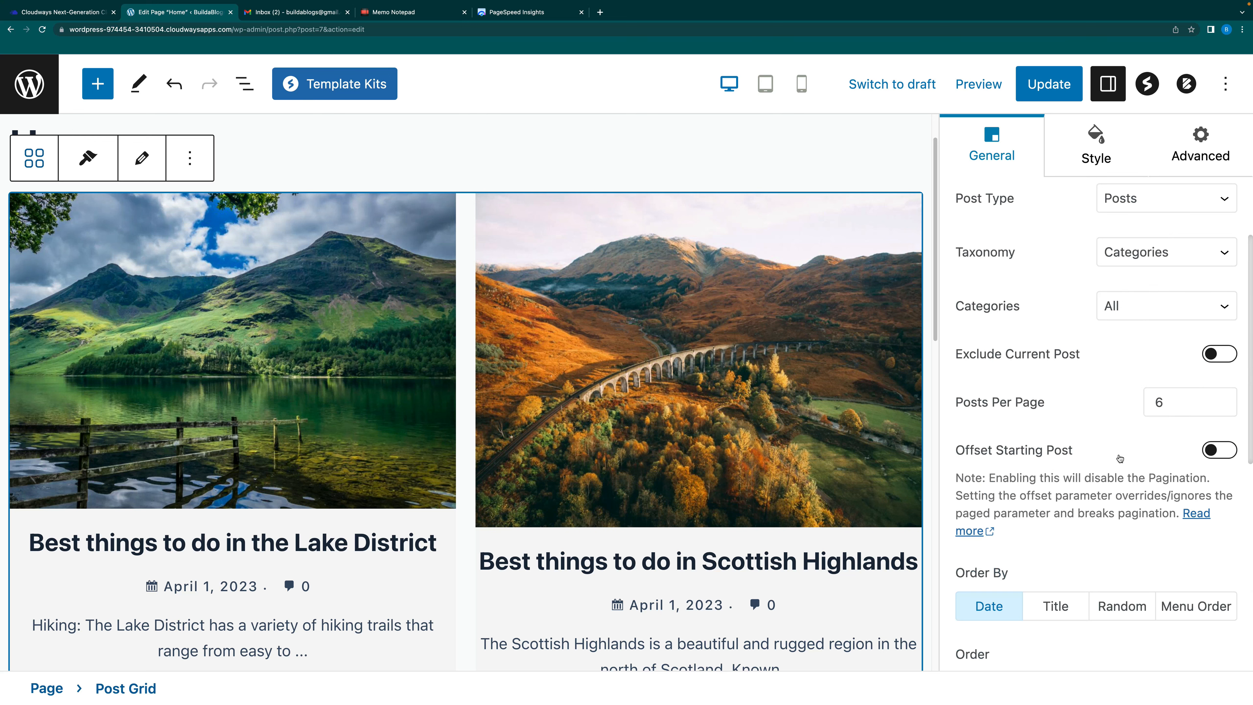
scroll(1119, 458, "up", 3)
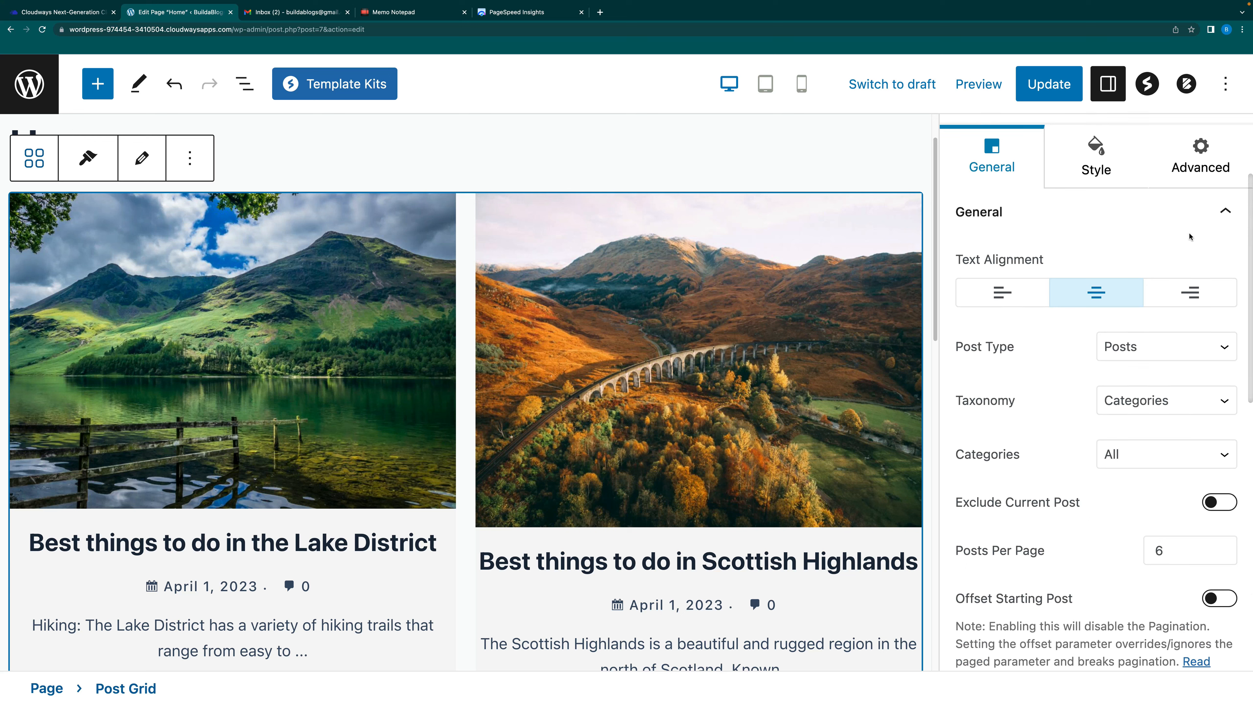
Turn on Equal Height for the post grid's featured images
left_click(1226, 212)
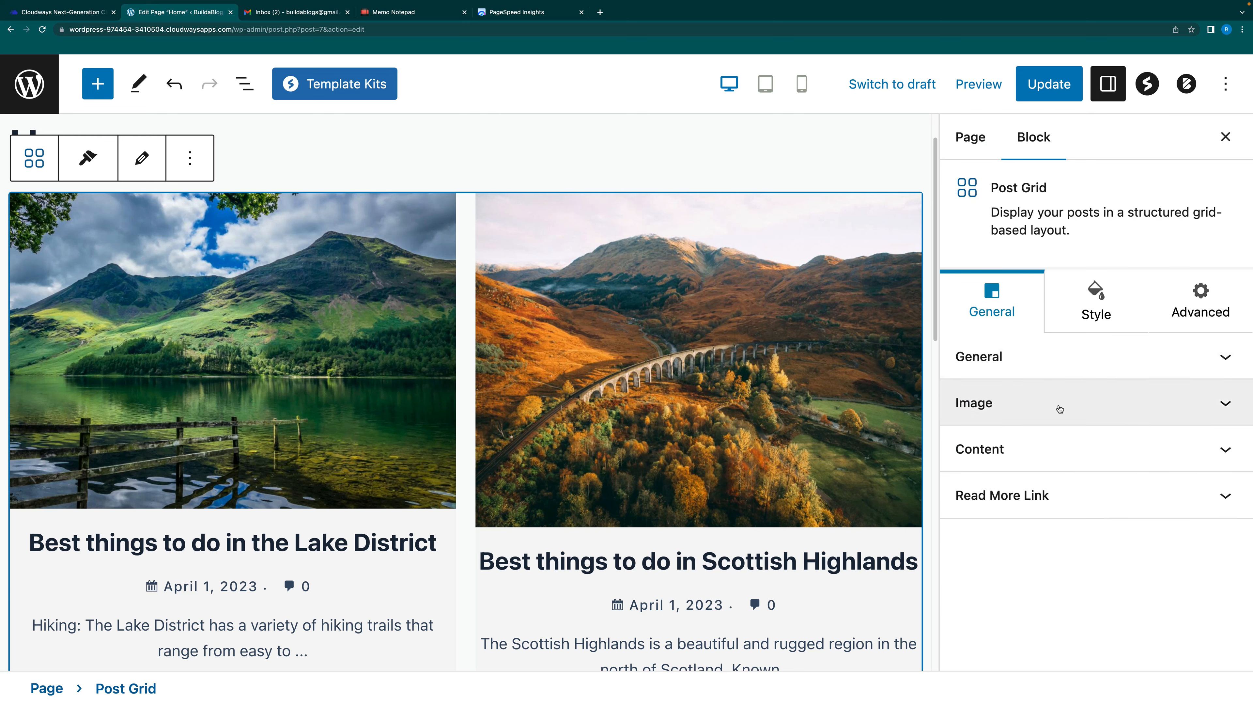
left_click(1058, 407)
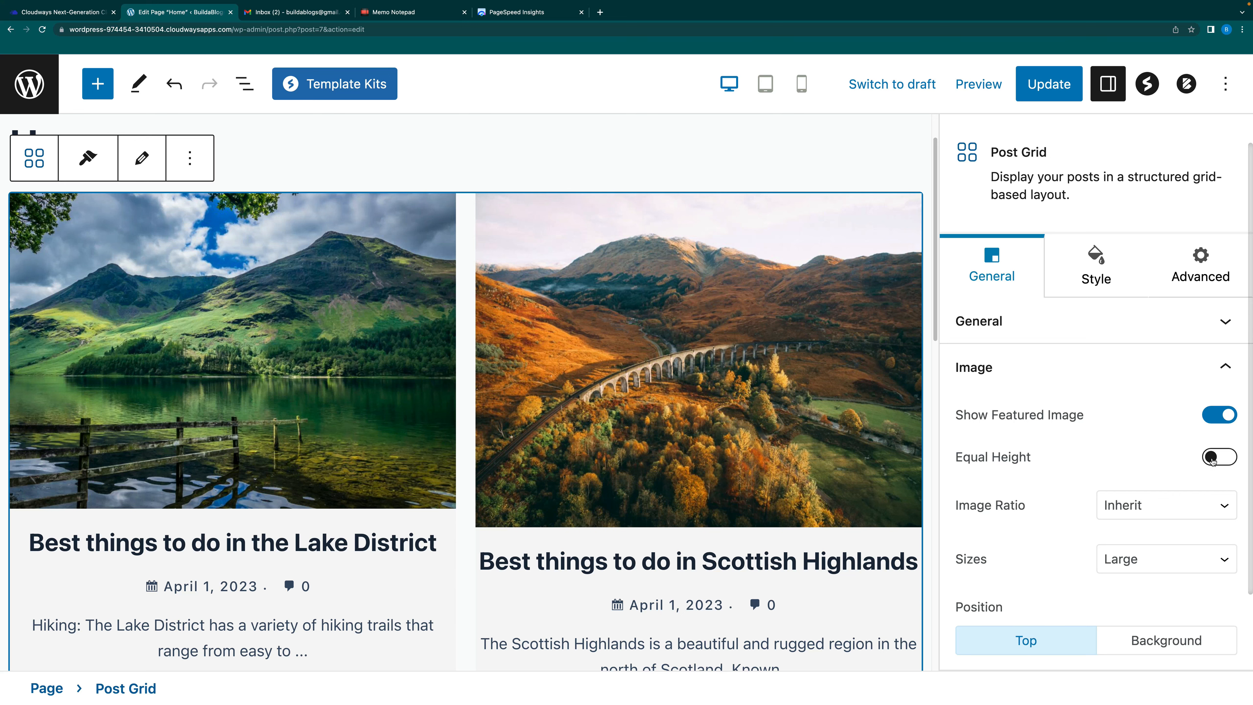
left_click(1215, 462)
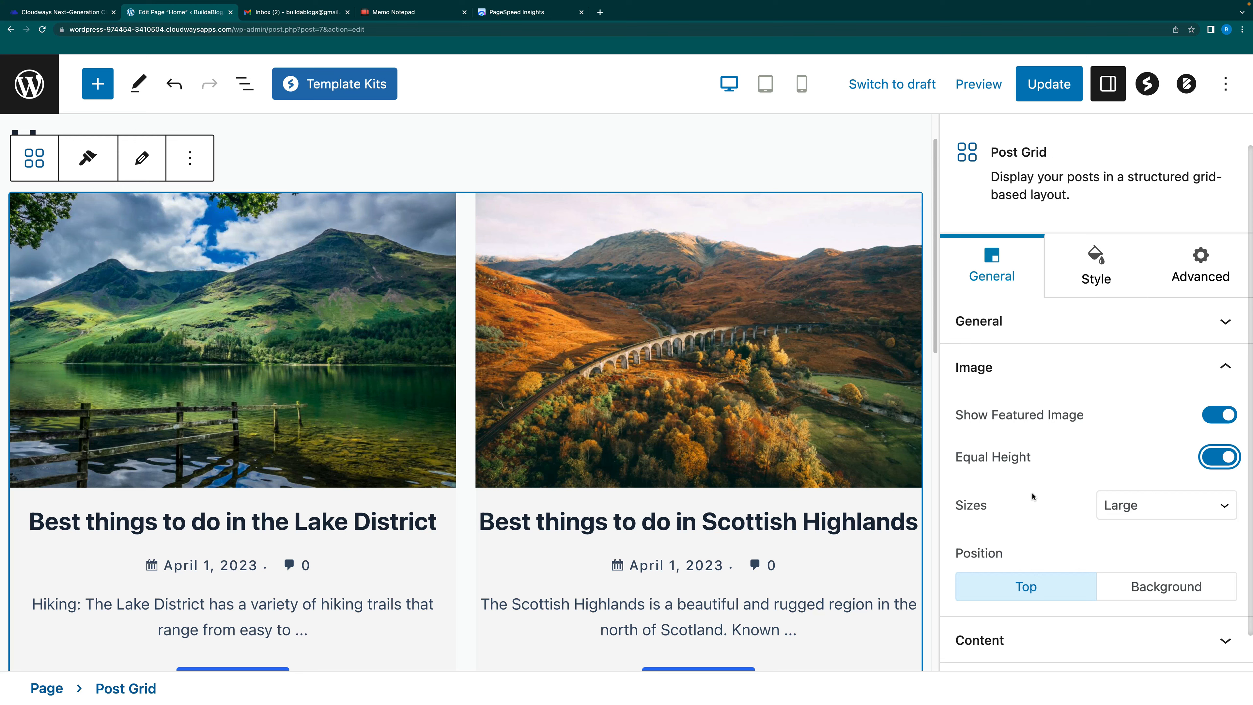
Try the Background position for the featured images and restore the Top position
scroll(1035, 500, "down", 2)
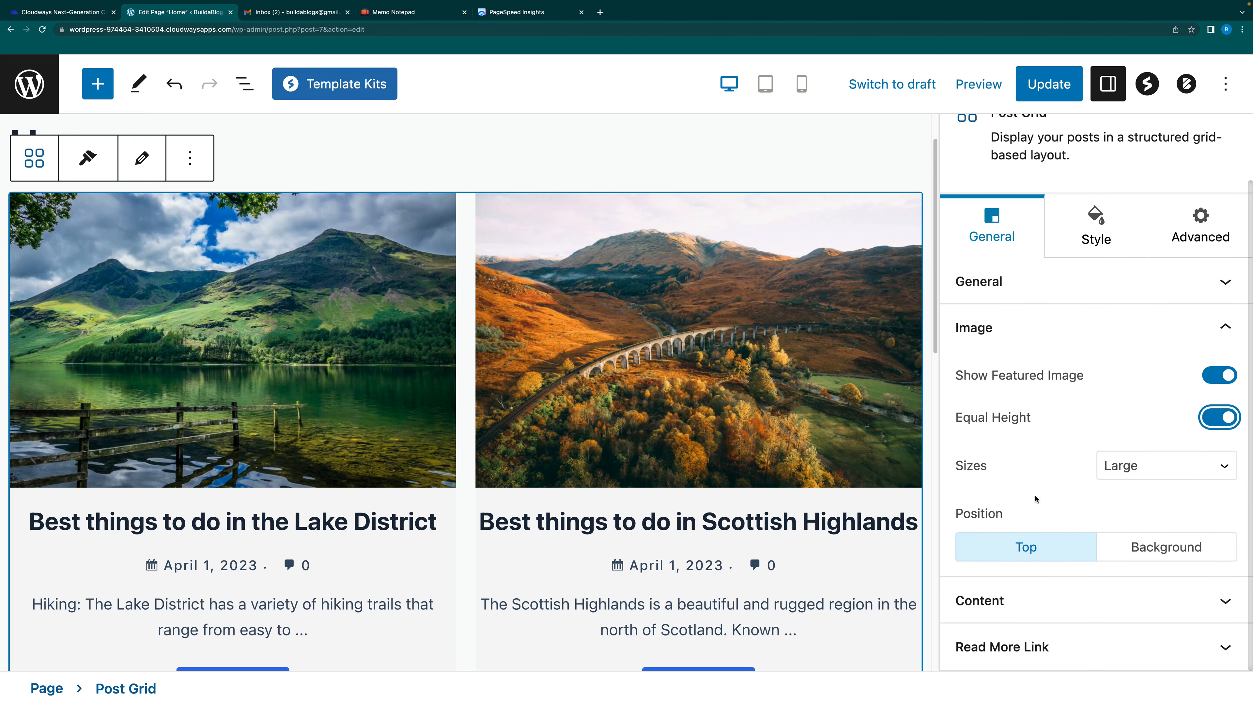
left_click(1160, 549)
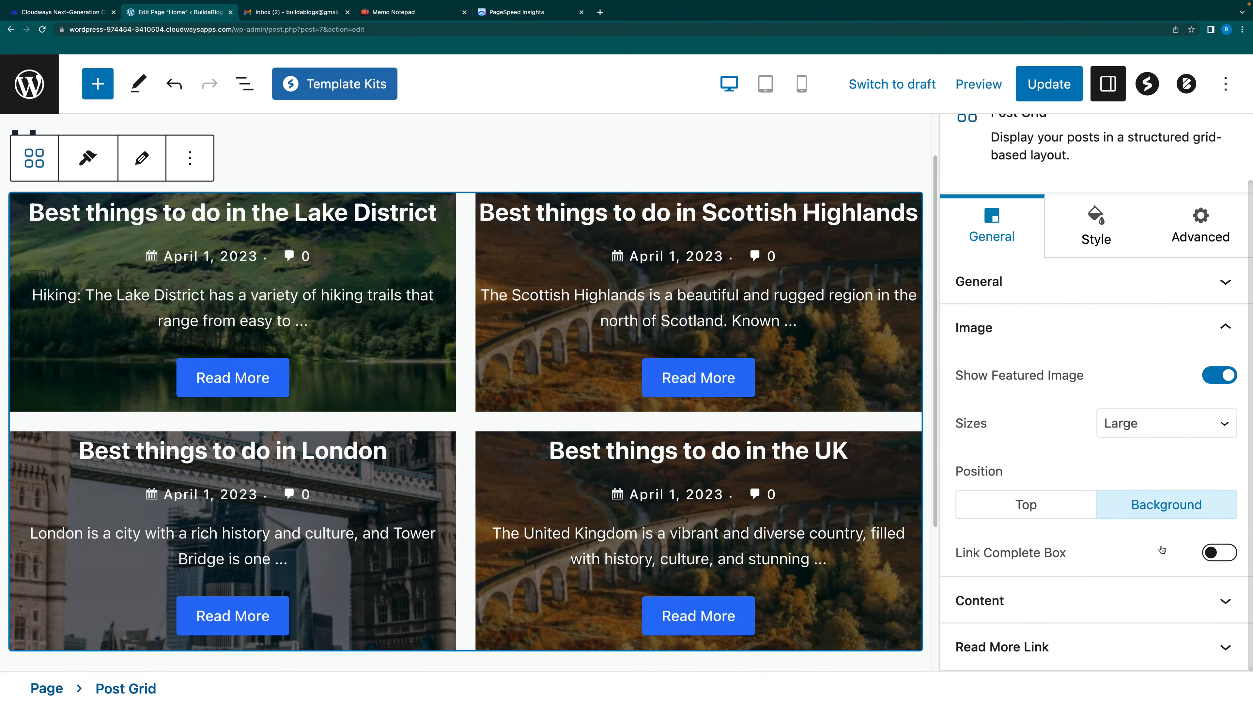
left_click(1028, 506)
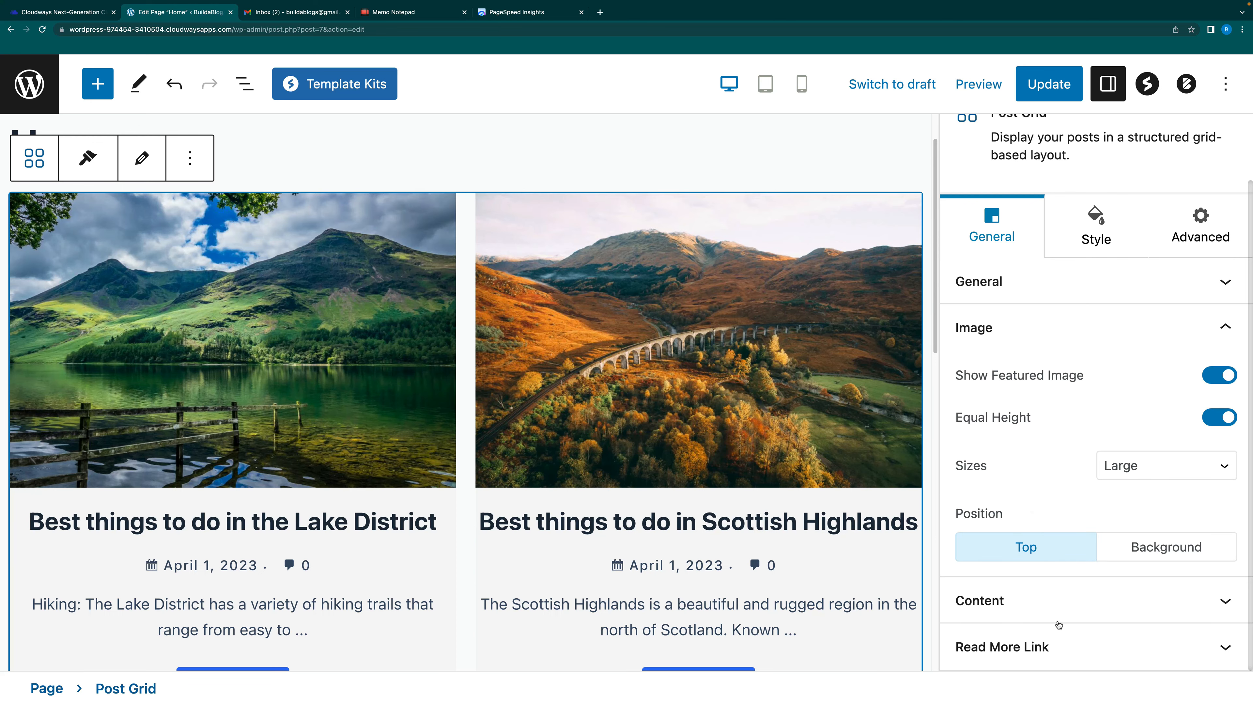
In the post grid's content settings, try showing the author and turn it off again
left_click(1088, 339)
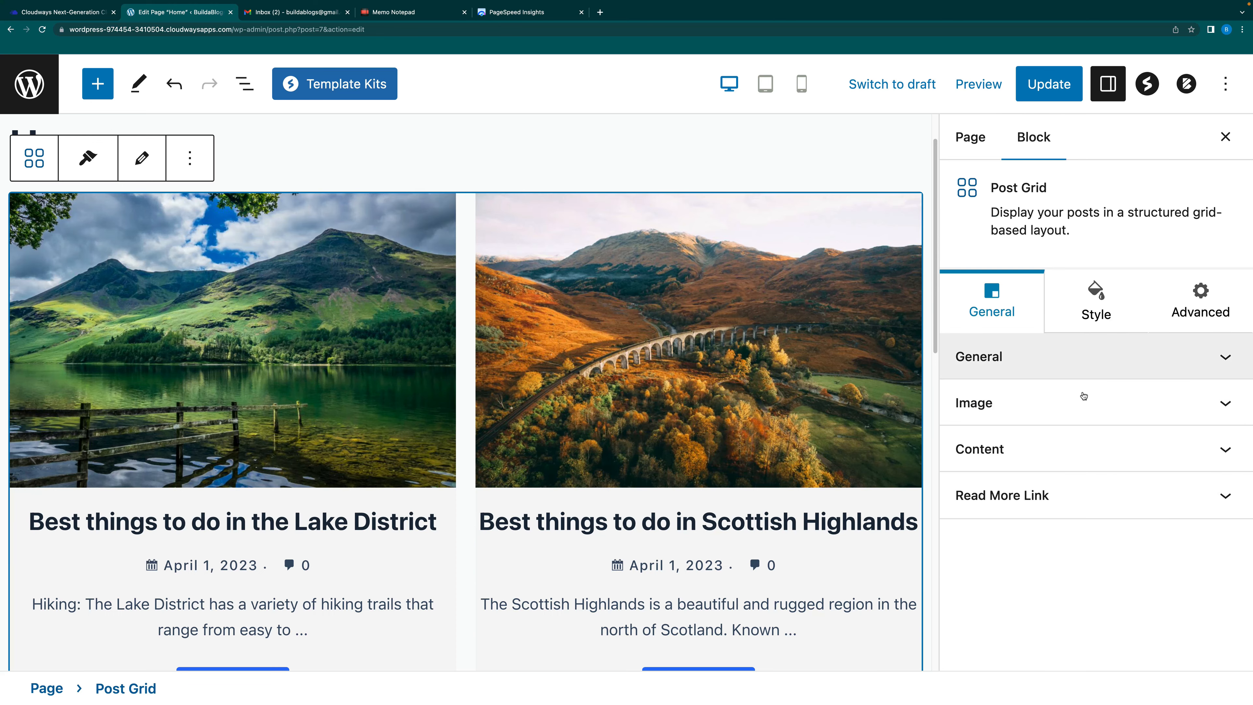
left_click(1030, 452)
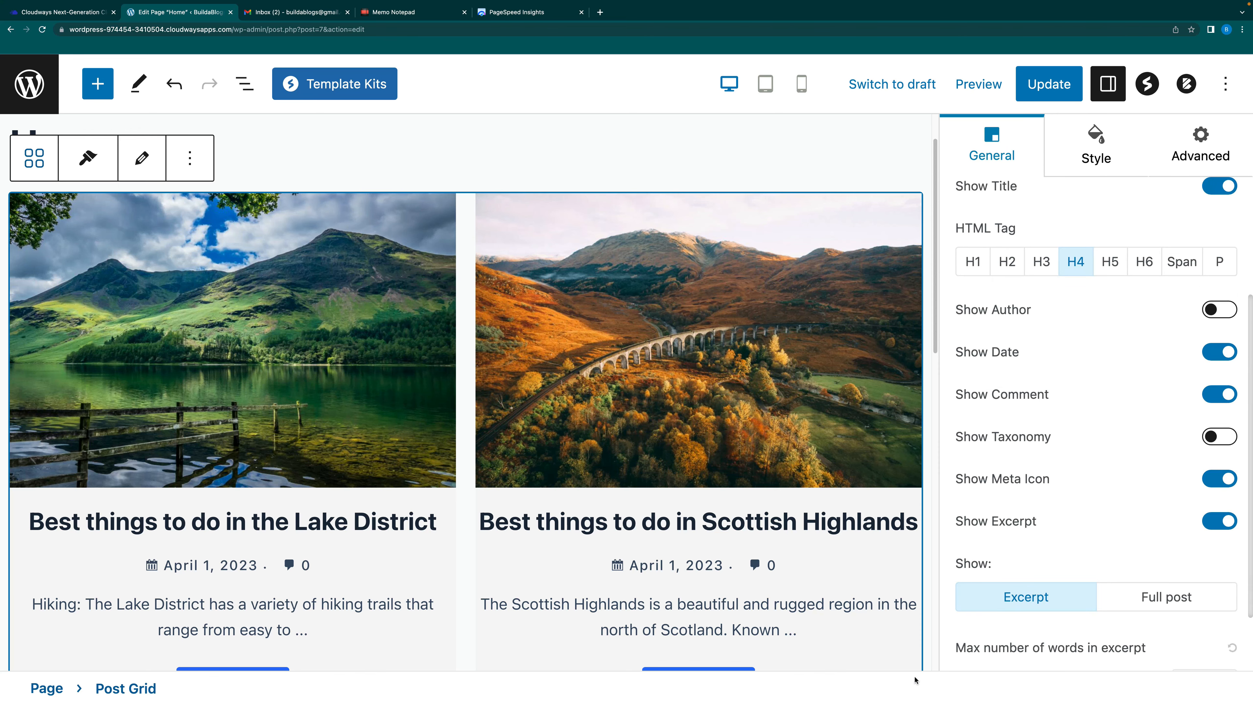
left_click(1223, 311)
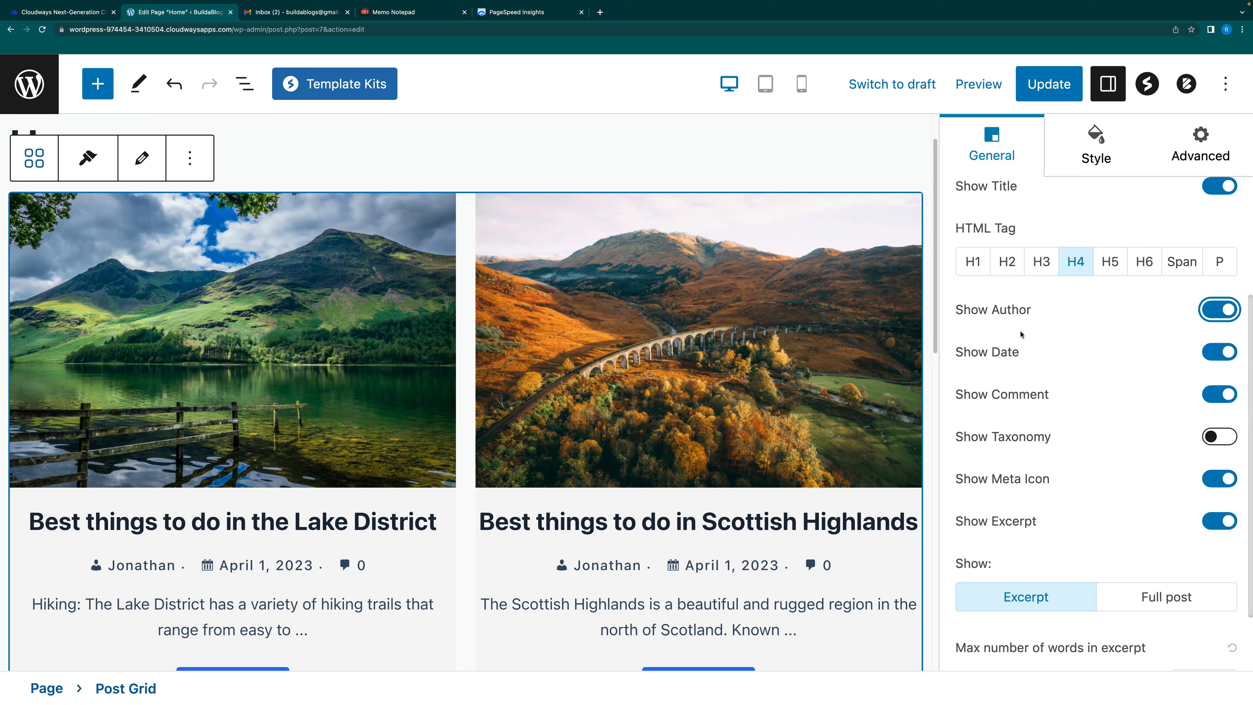
left_click(1216, 311)
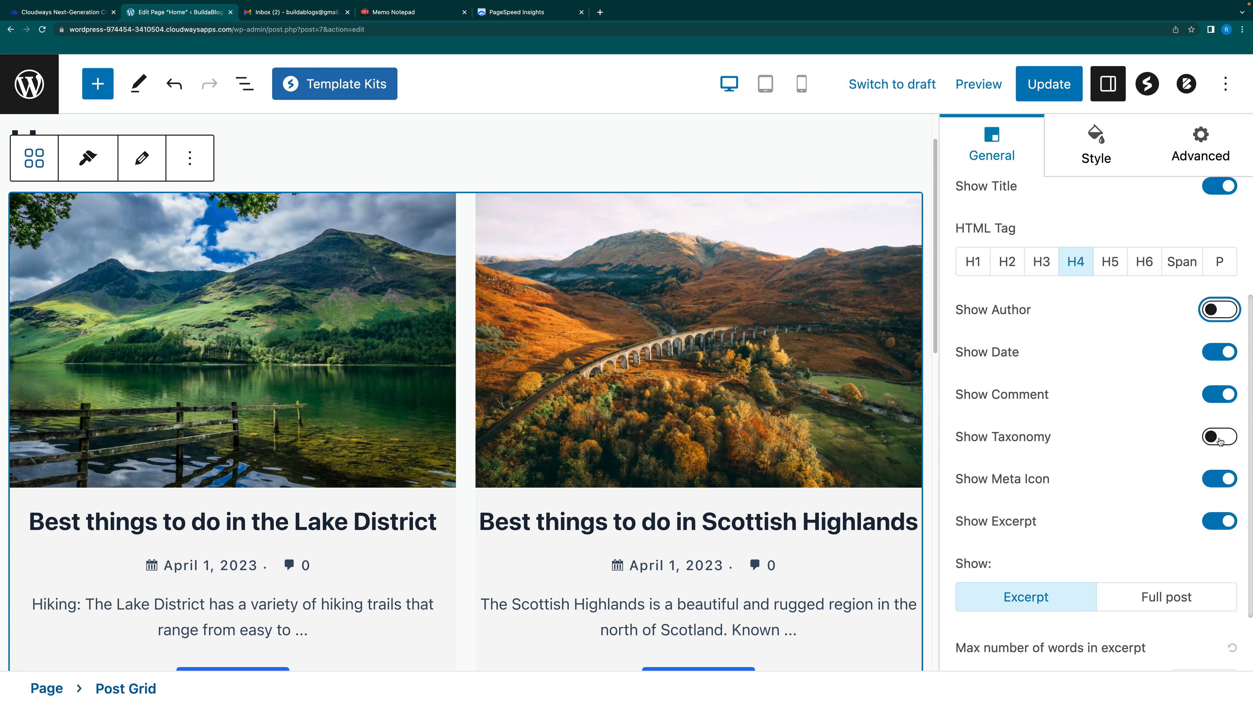
Show each post's taxonomy in the grid, placed above the title with the Highlighted style
left_click(1220, 441)
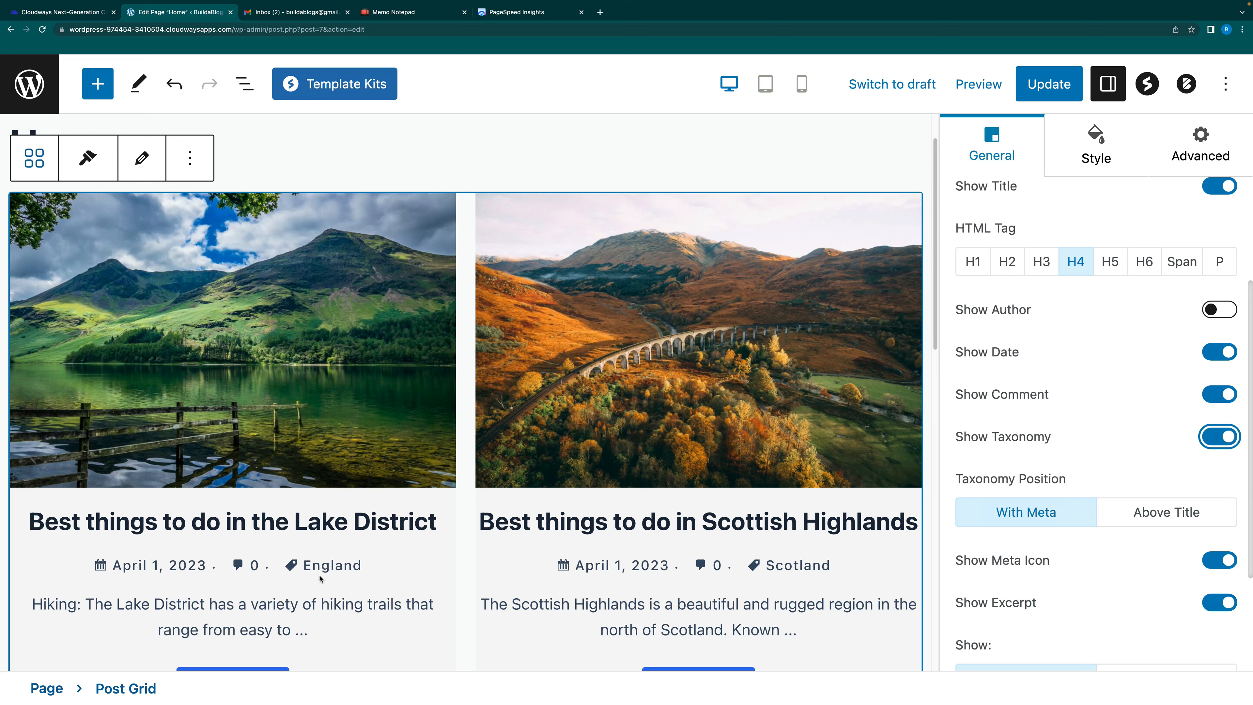
left_click(1170, 516)
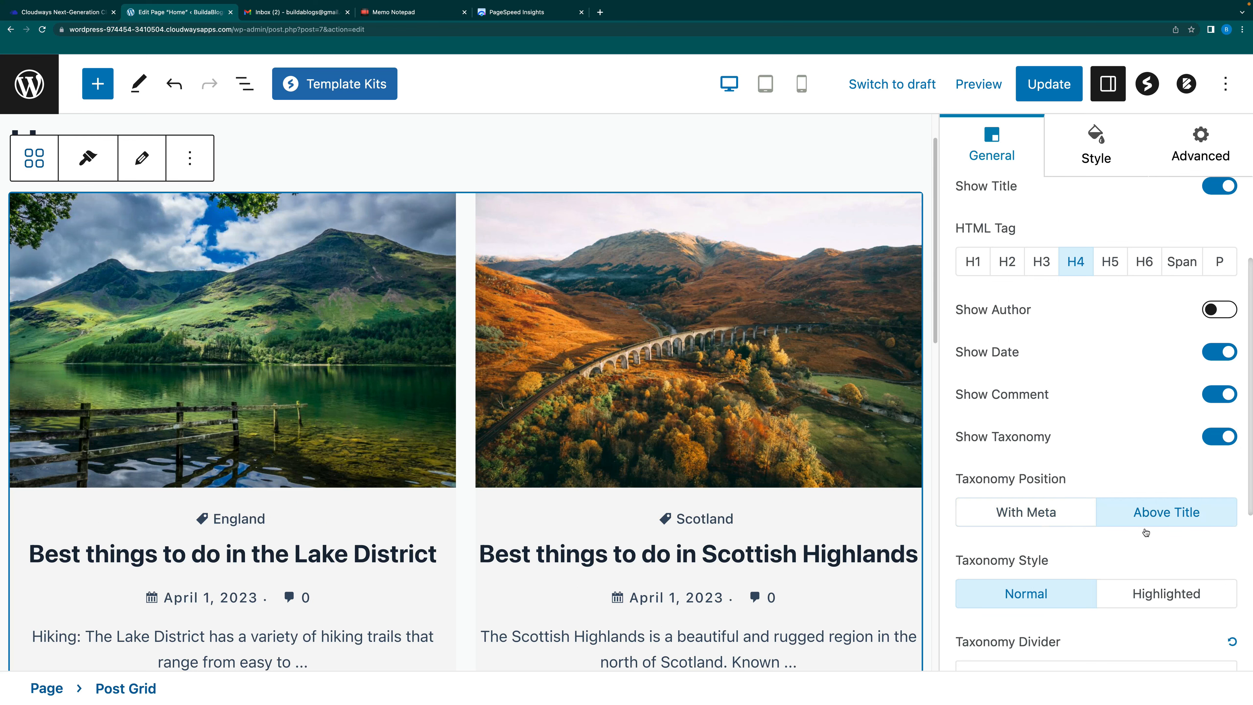
scroll(1135, 527, "down", 1)
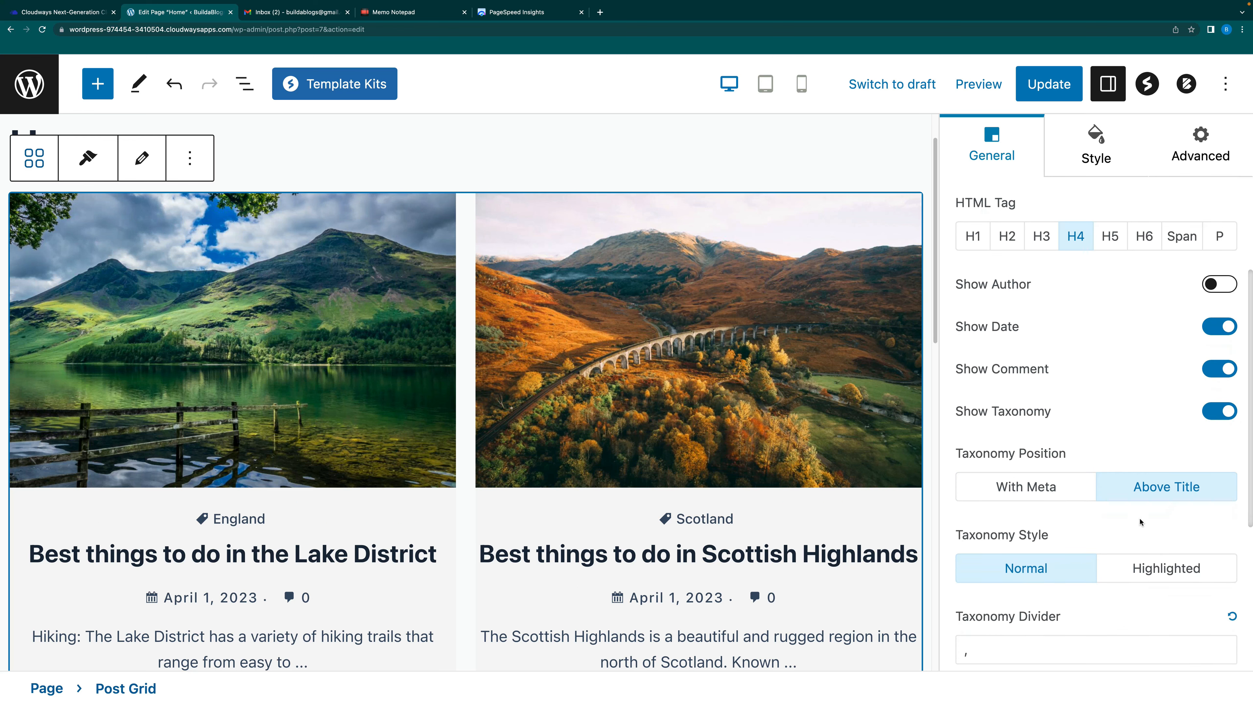
left_click(1167, 569)
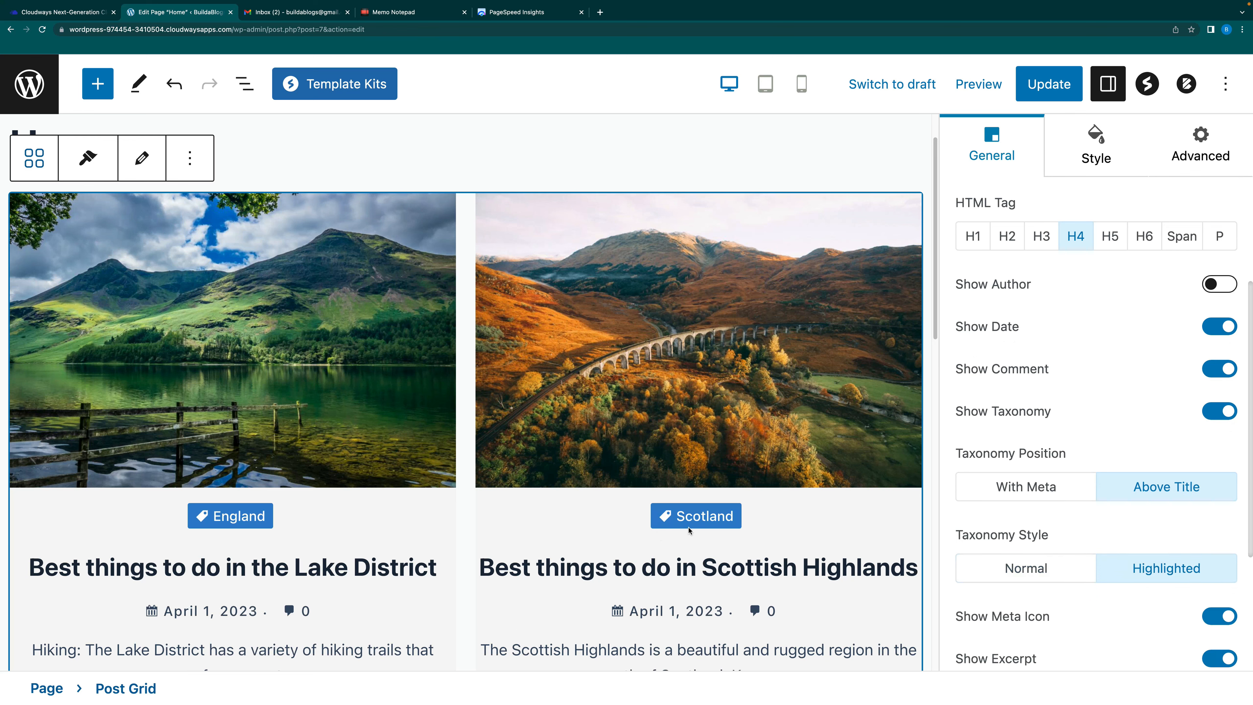
Review the remaining content options and the Read More Link settings, and open the post grid's style settings
scroll(1073, 570, "down", 3)
scroll(1073, 570, "down", 4)
scroll(1074, 569, "up", 8)
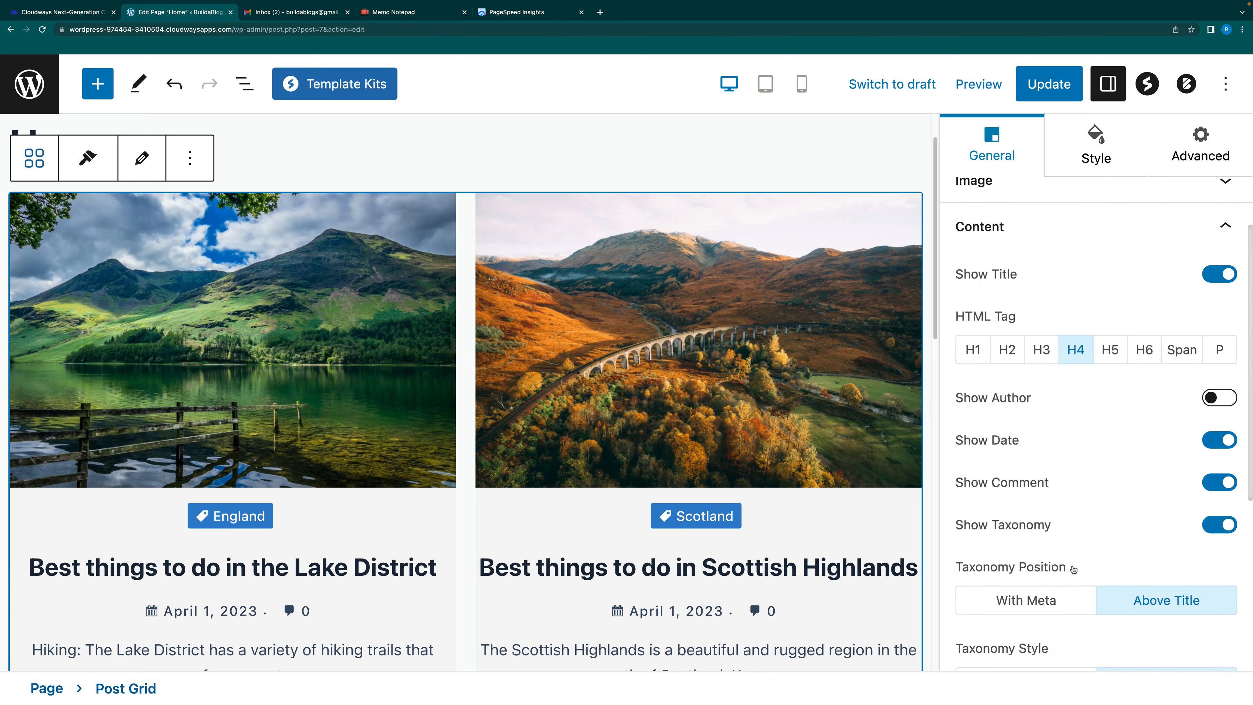
left_click(1097, 240)
left_click(1027, 495)
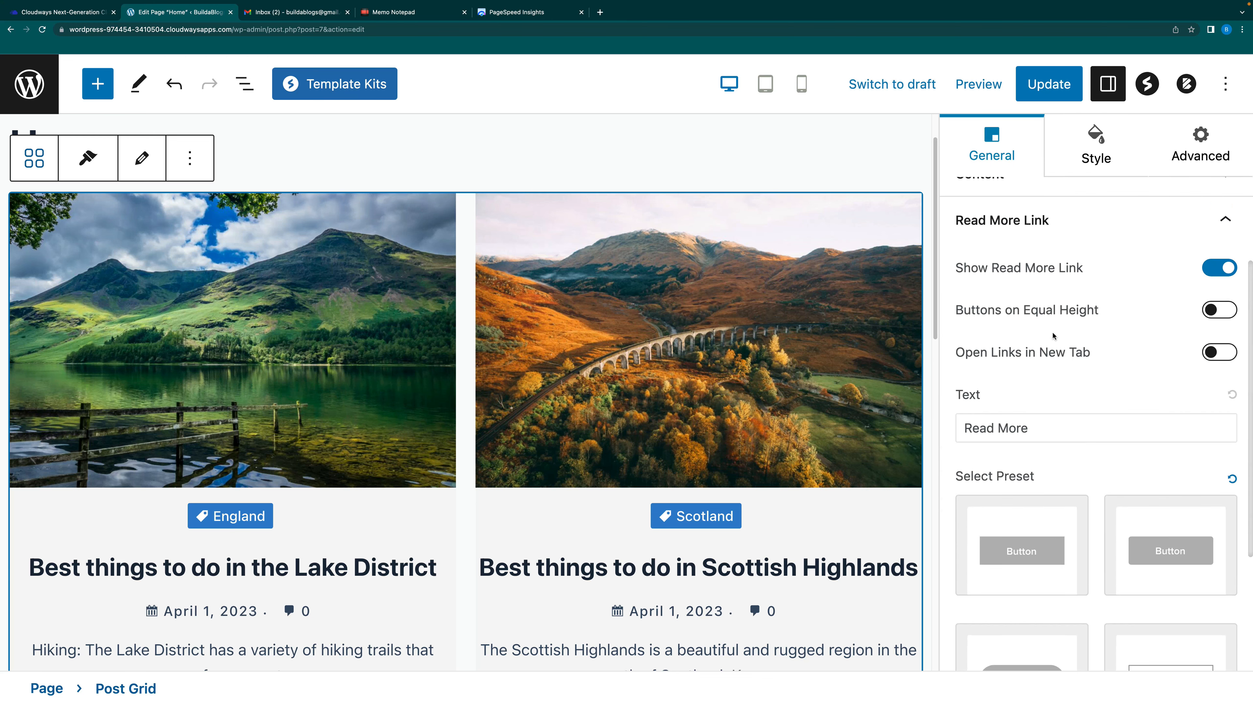
scroll(1061, 356, "up", 5)
left_click(1043, 355)
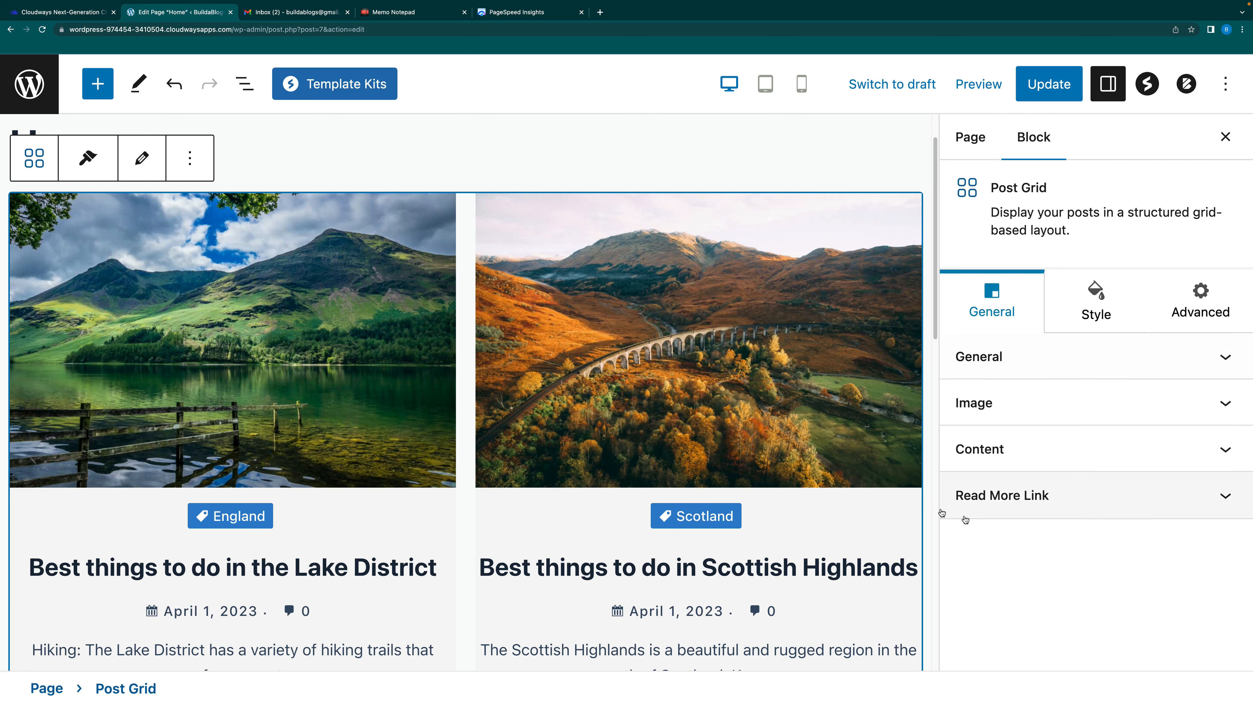
left_click(1110, 308)
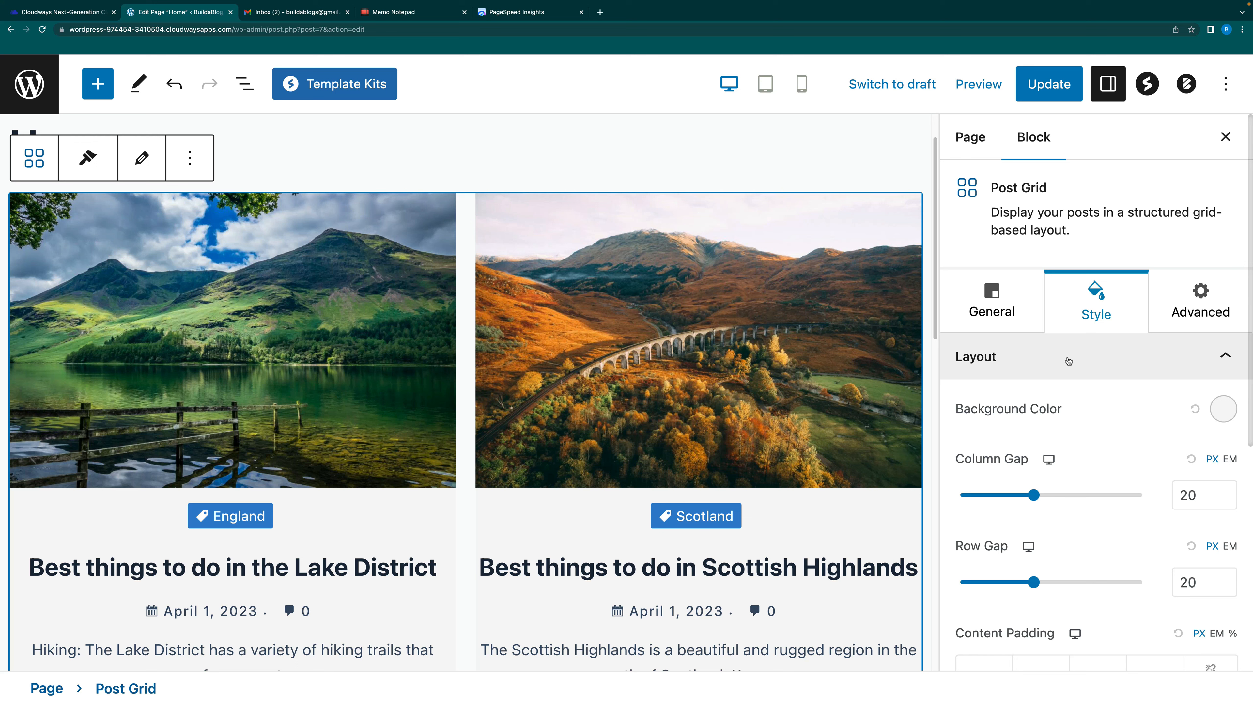
Apply the first Normal box shadow preset to the post grid and hide the settings sidebar to check the cards
left_click(1068, 358)
scroll(1076, 543, "down", 3)
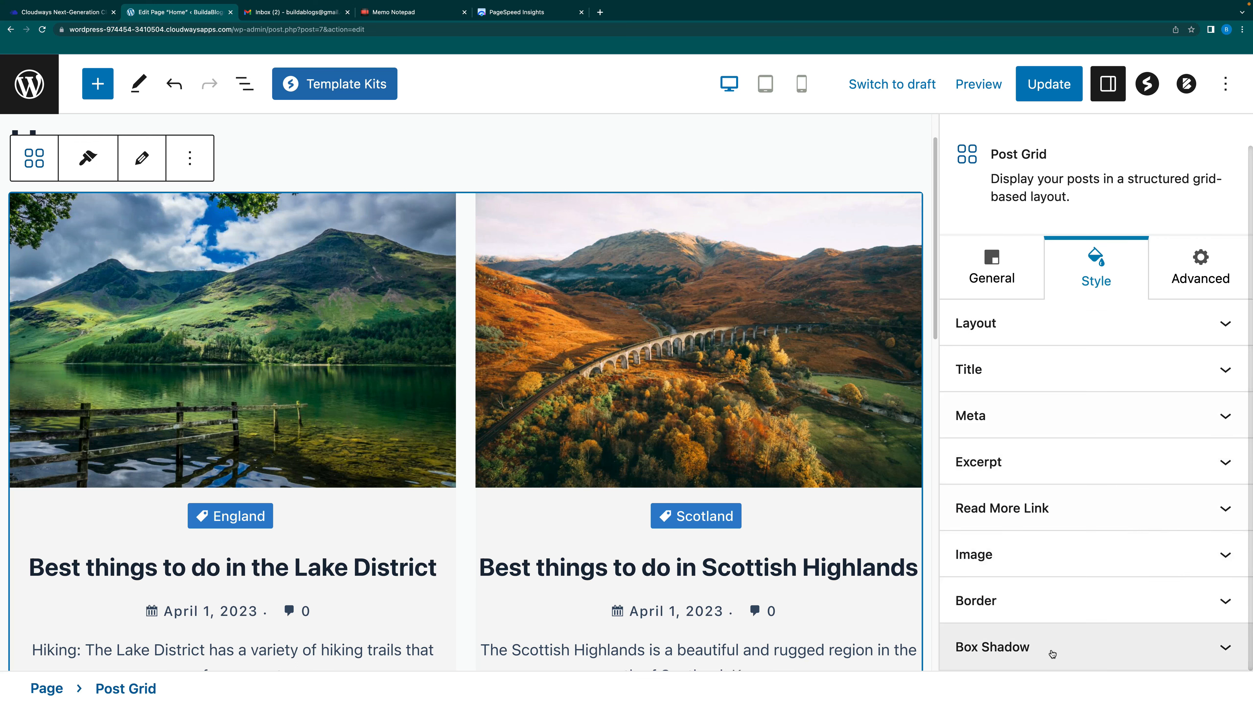
left_click(1078, 595)
scroll(1060, 568, "down", 5)
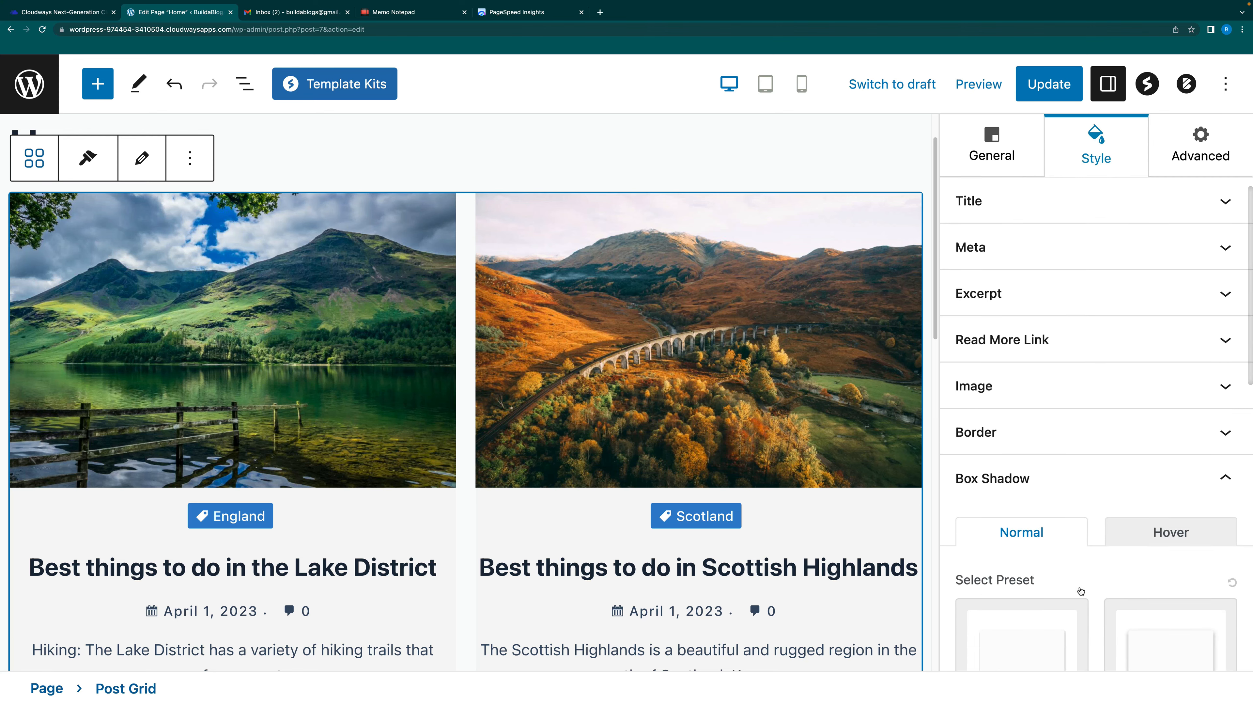
left_click(1031, 539)
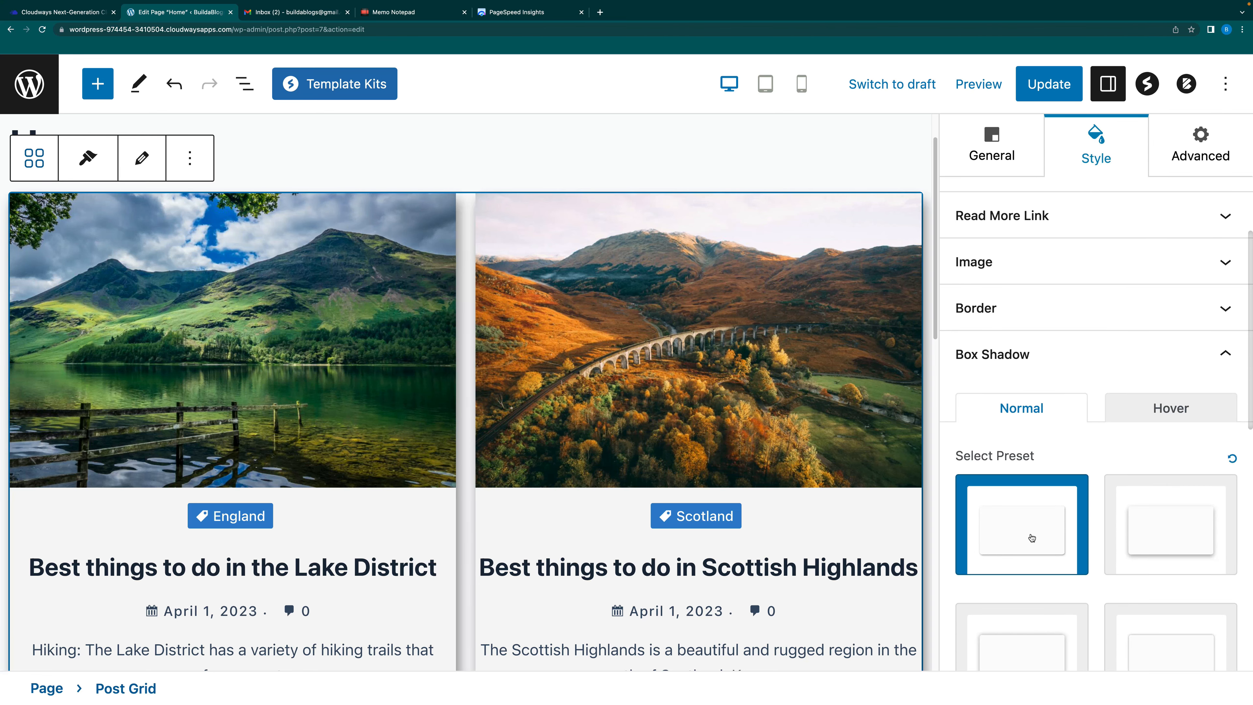
scroll(764, 545, "down", 10)
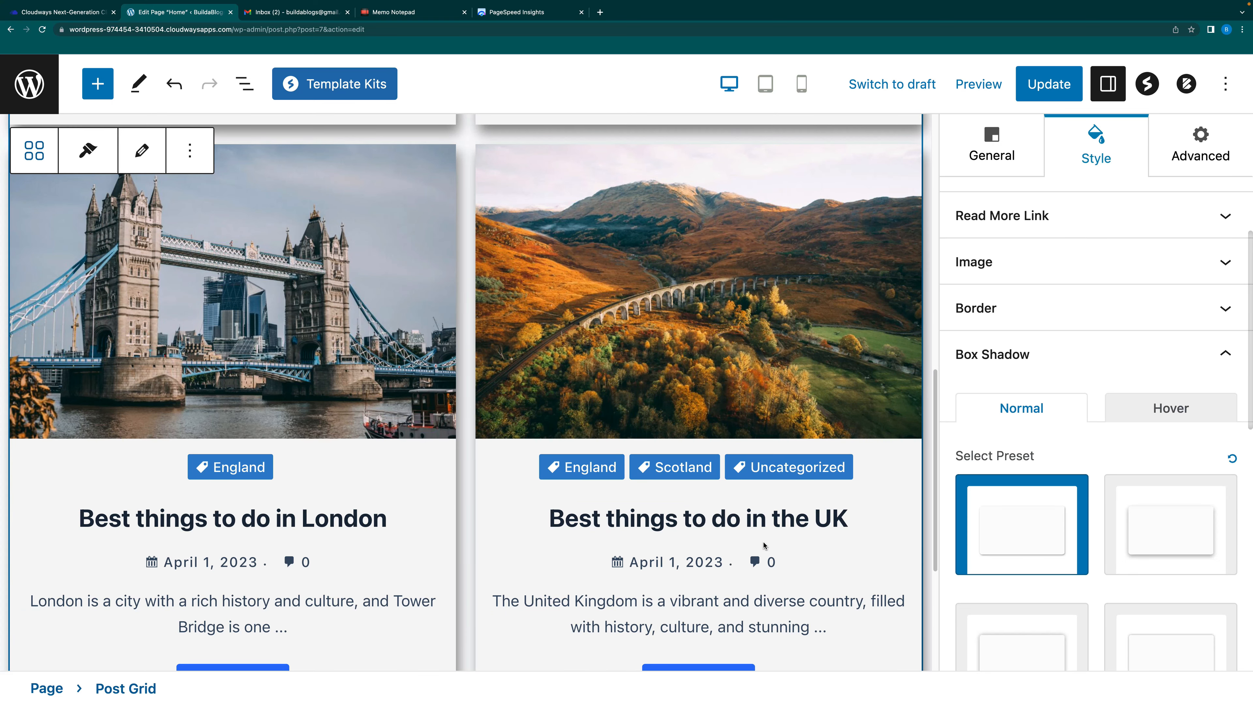
scroll(764, 545, "up", 4)
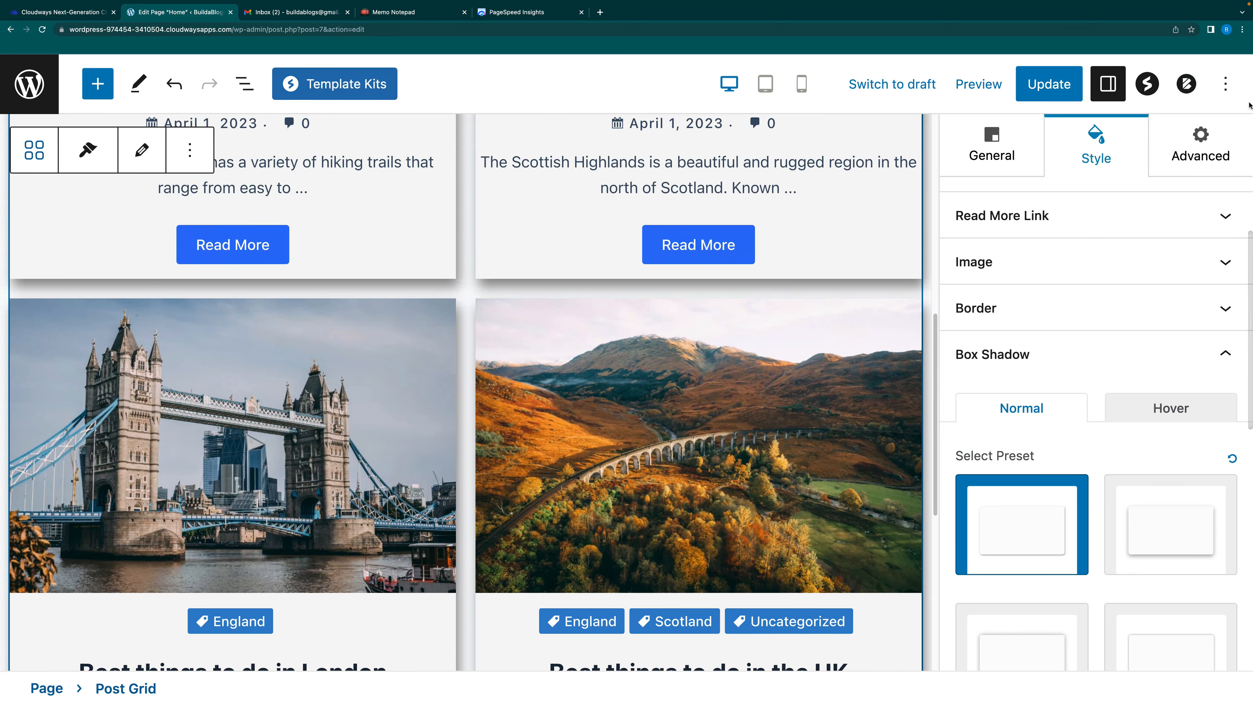
left_click(1118, 90)
scroll(874, 433, "up", 10)
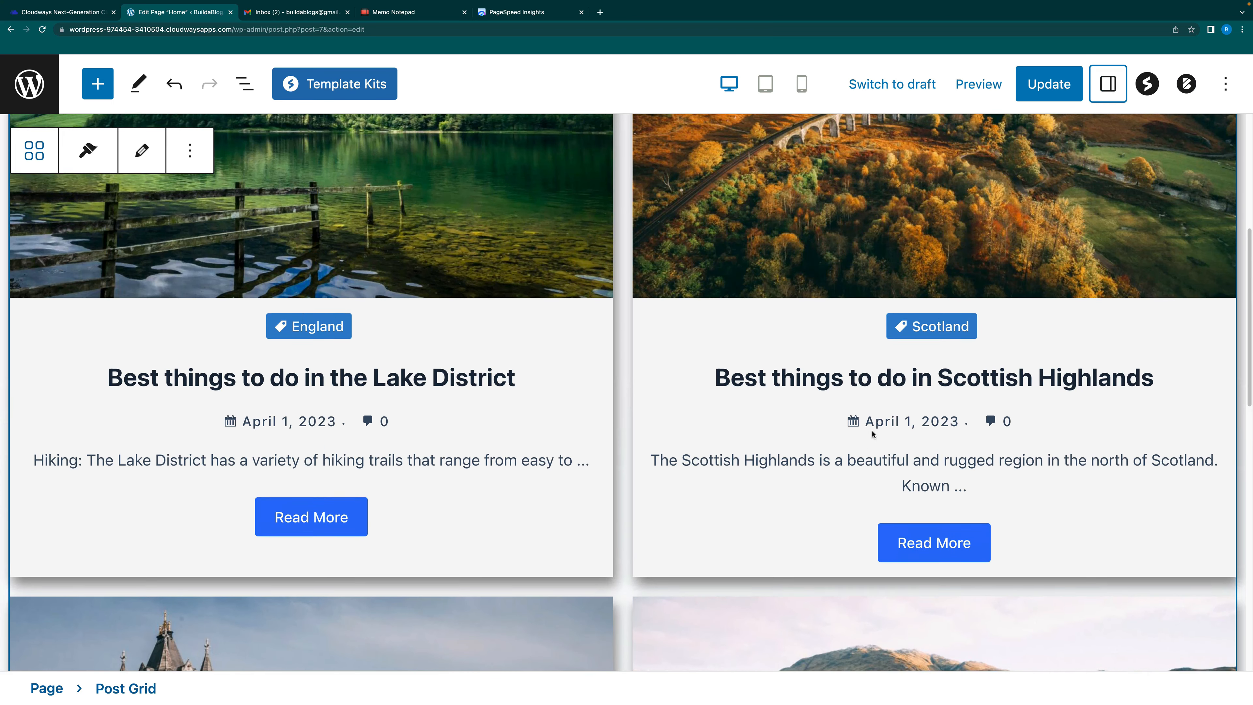
scroll(871, 433, "up", 4)
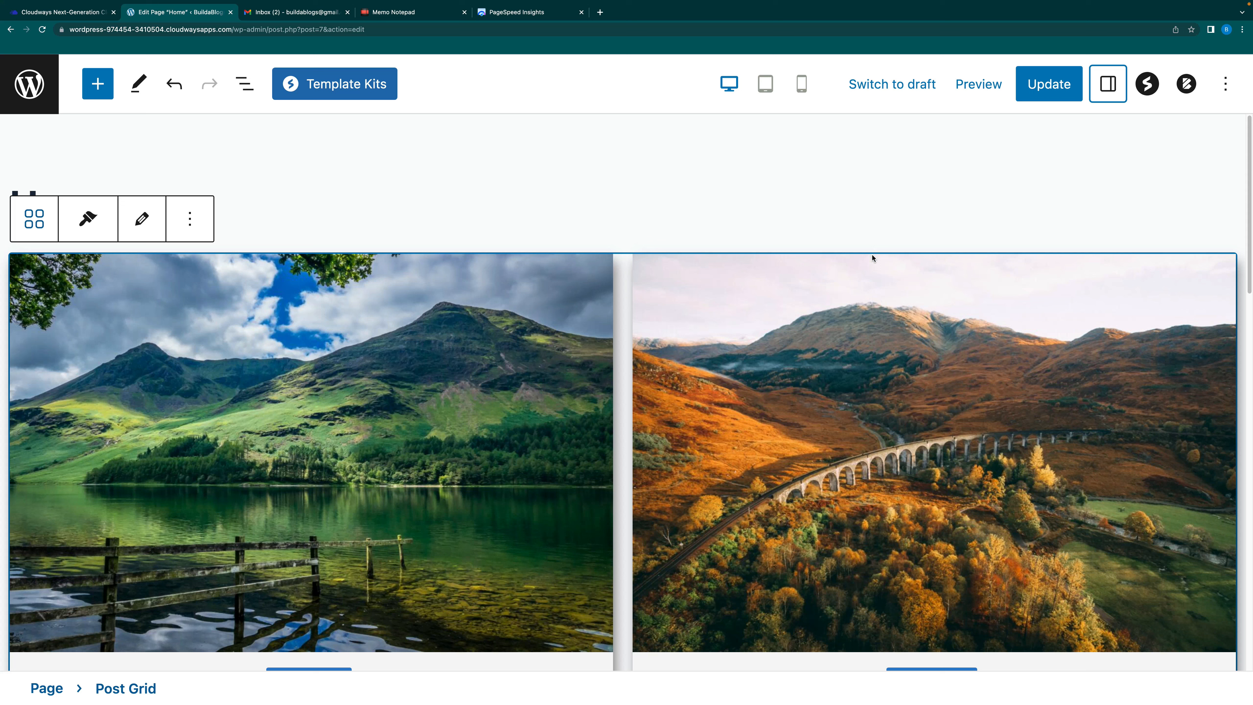
Preview the Home page at Tablet size and examine the post grid's layout
left_click(983, 98)
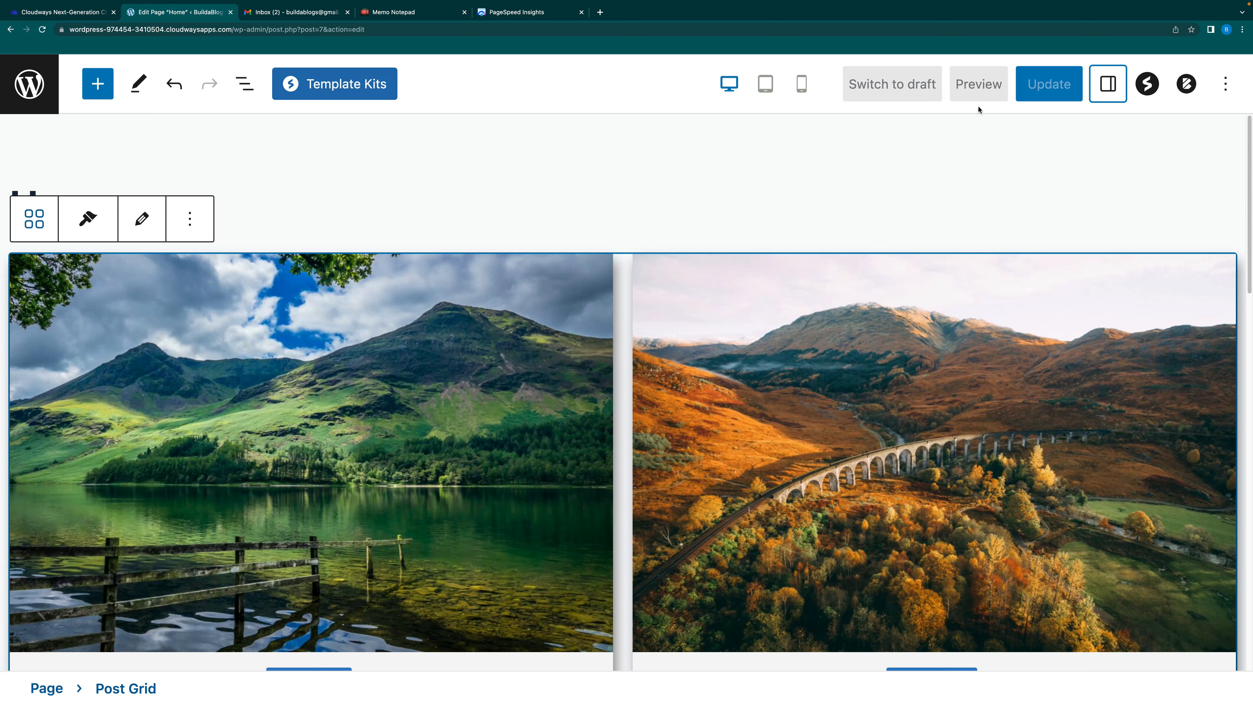
left_click(982, 87)
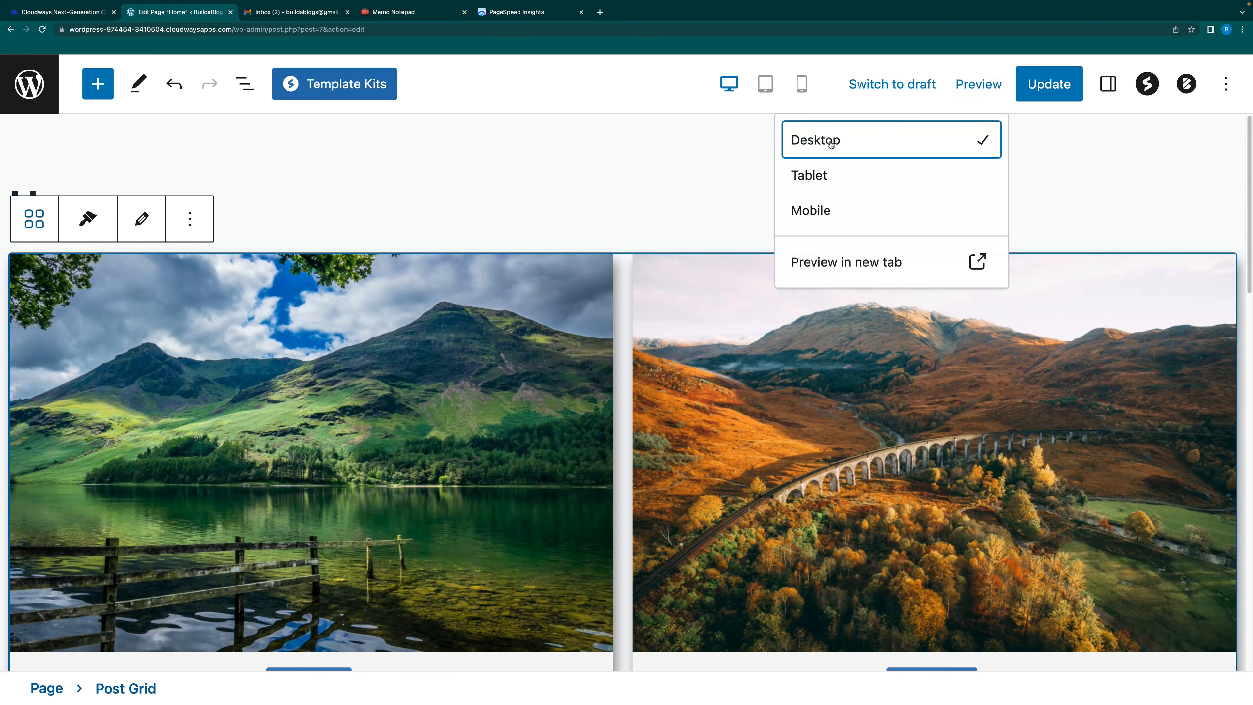
left_click(852, 181)
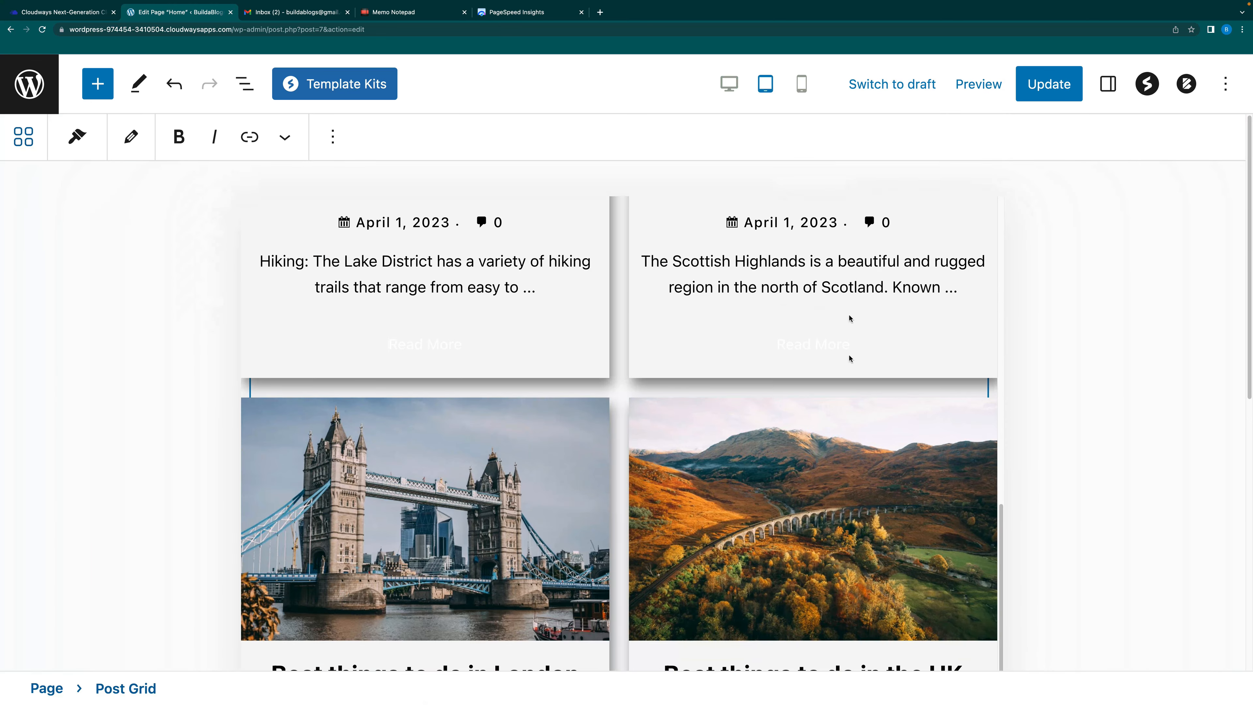
scroll(823, 395, "down", 5)
scroll(819, 394, "up", 15)
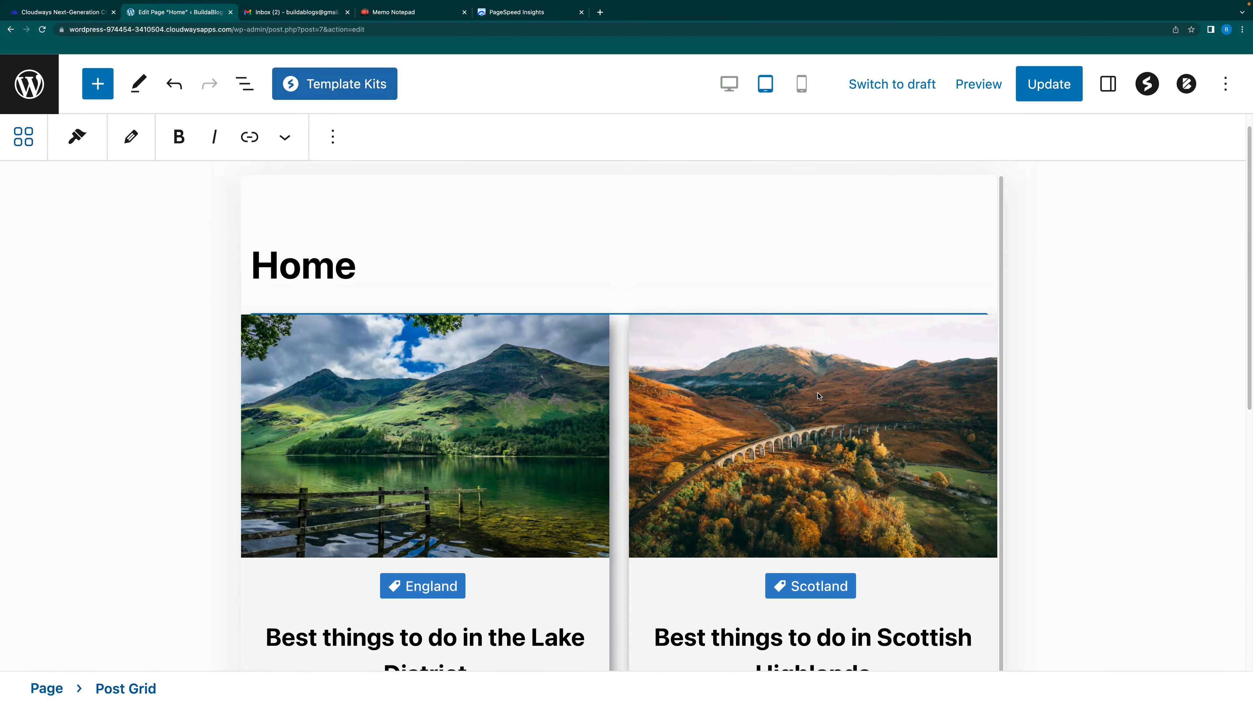
scroll(817, 393, "down", 10)
scroll(817, 392, "up", 4)
scroll(818, 393, "up", 5)
scroll(895, 320, "down", 6)
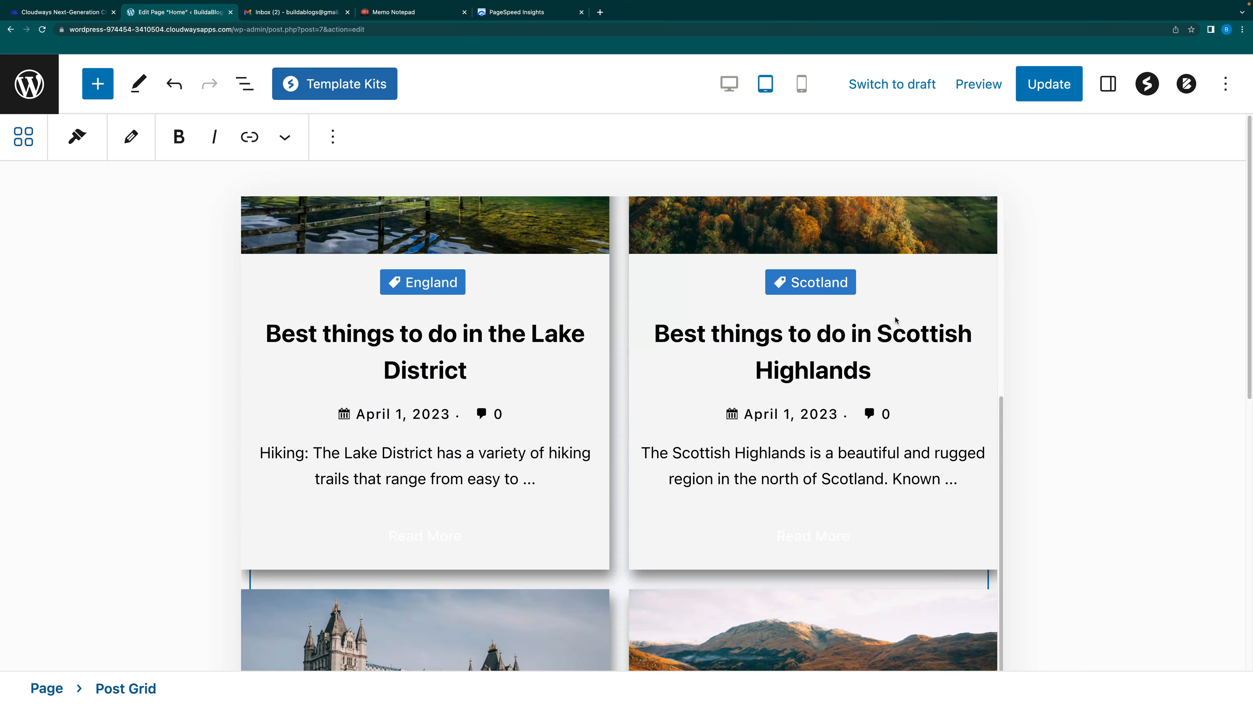
scroll(894, 319, "down", 4)
scroll(895, 320, "up", 11)
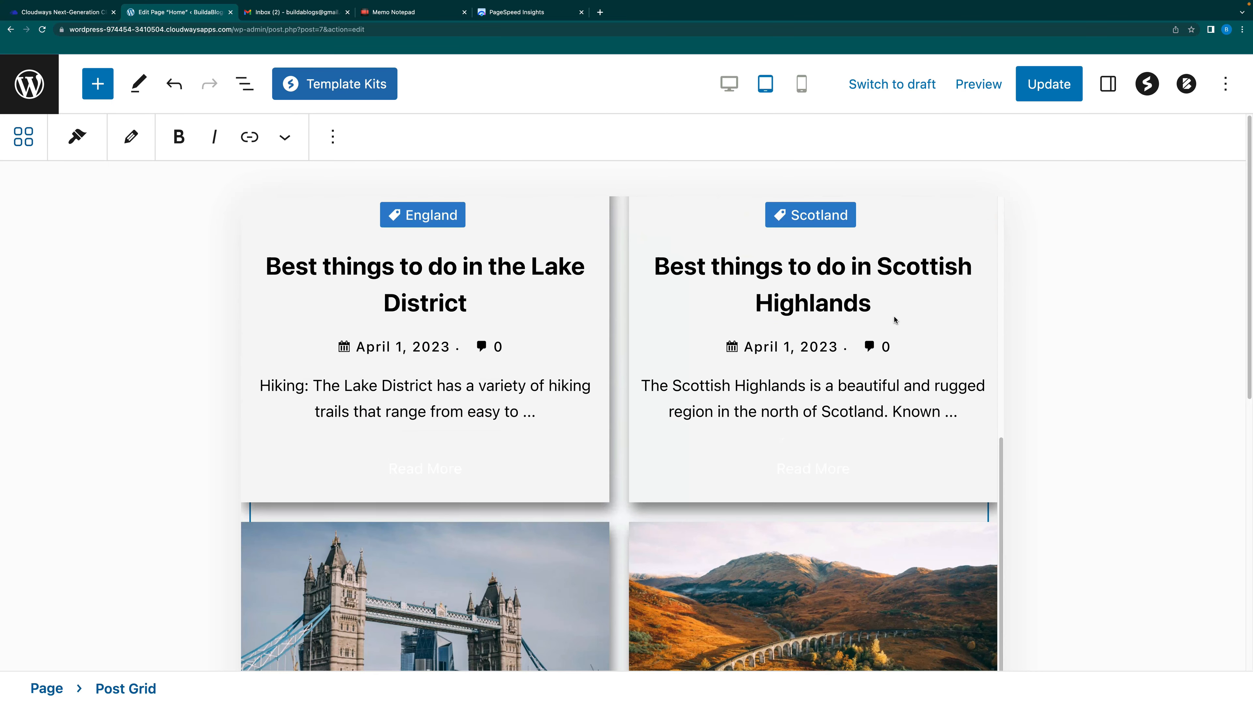
Preview the Home page at Mobile size and examine how the posts stack
left_click(991, 92)
left_click(862, 211)
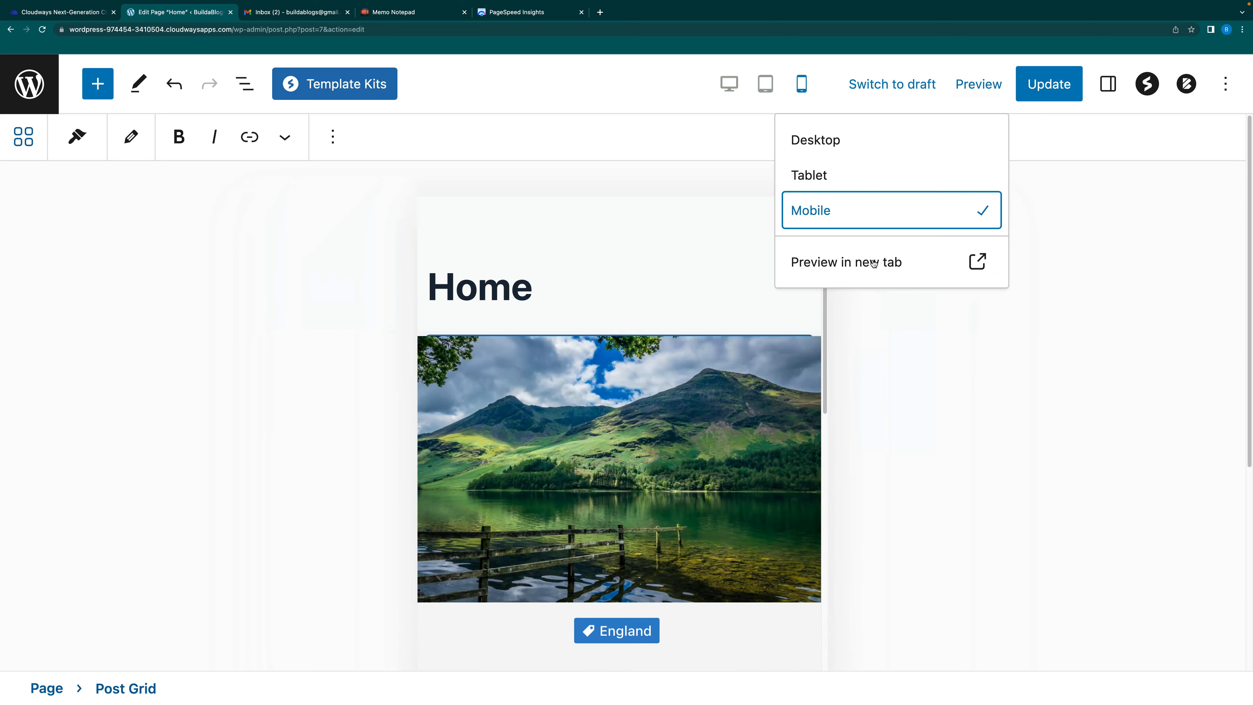
scroll(727, 399, "down", 10)
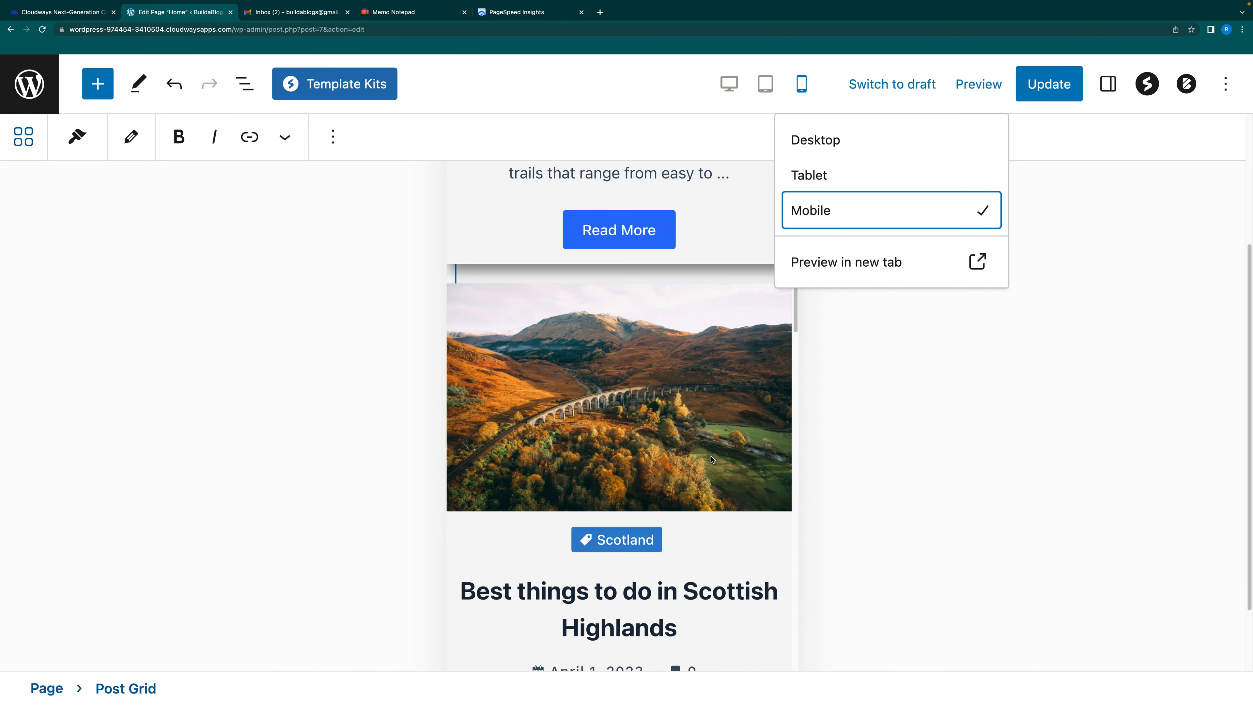
scroll(712, 459, "down", 5)
scroll(717, 450, "up", 10)
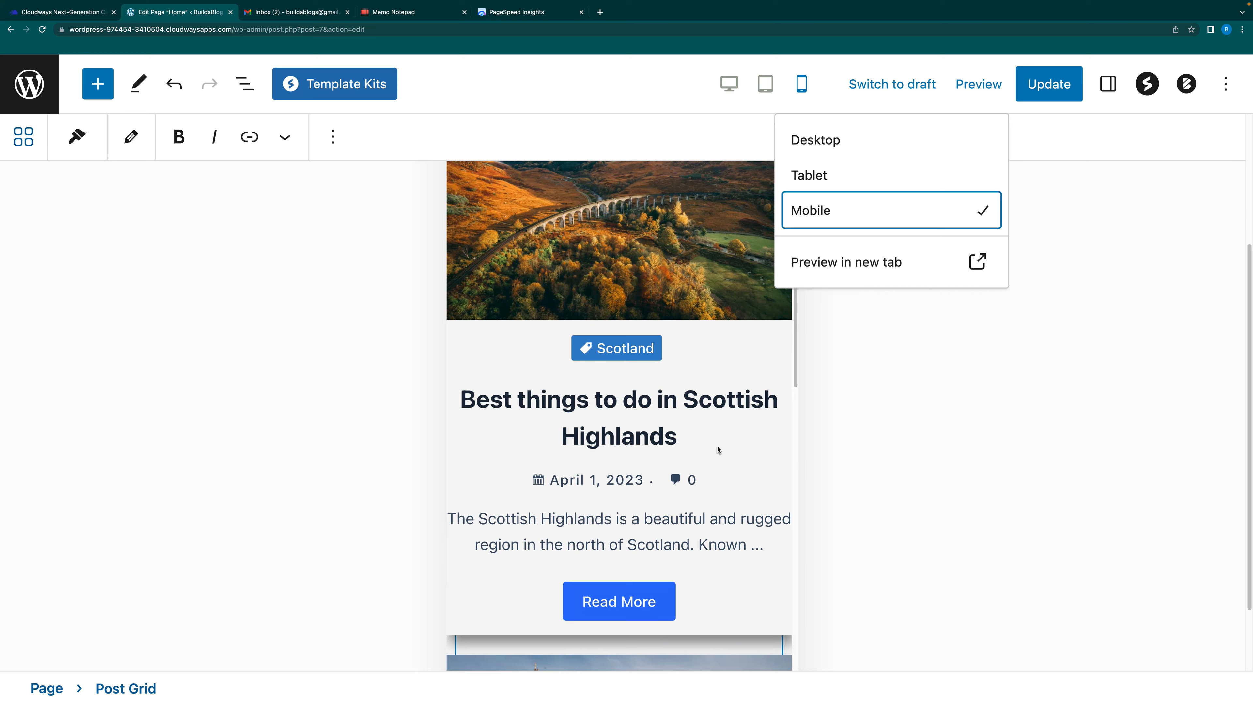
scroll(676, 433, "up", 6)
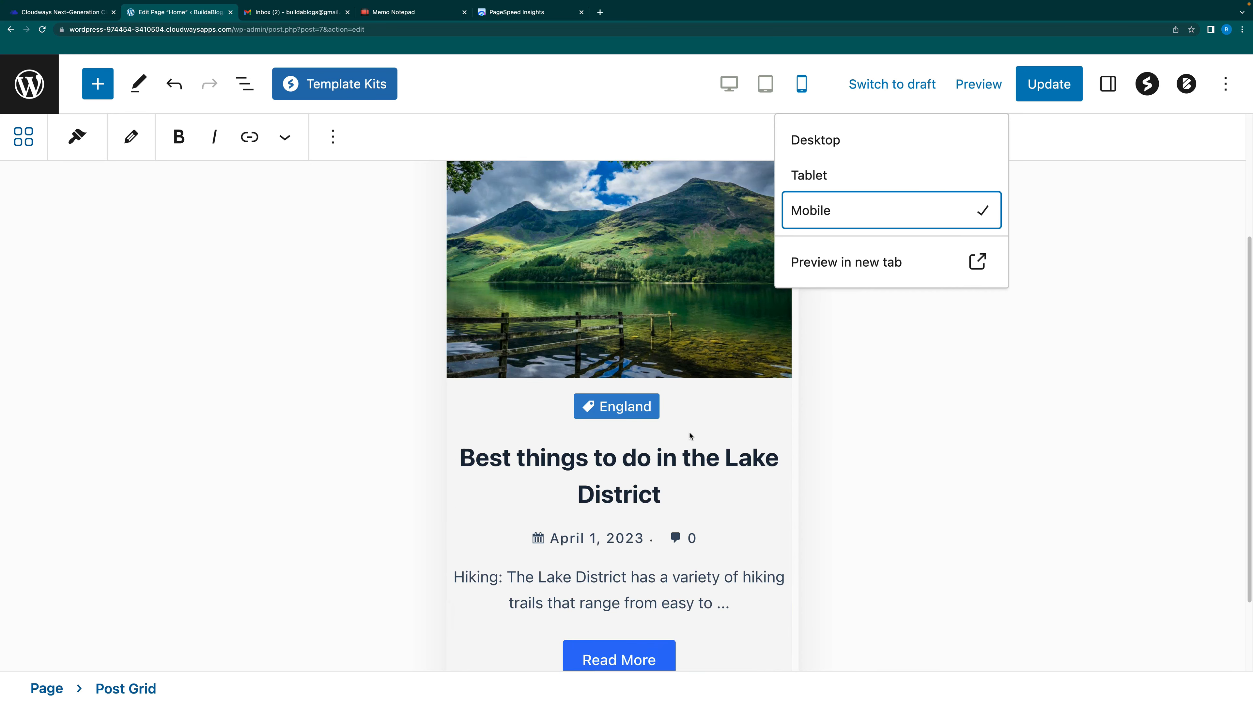
left_click(892, 374)
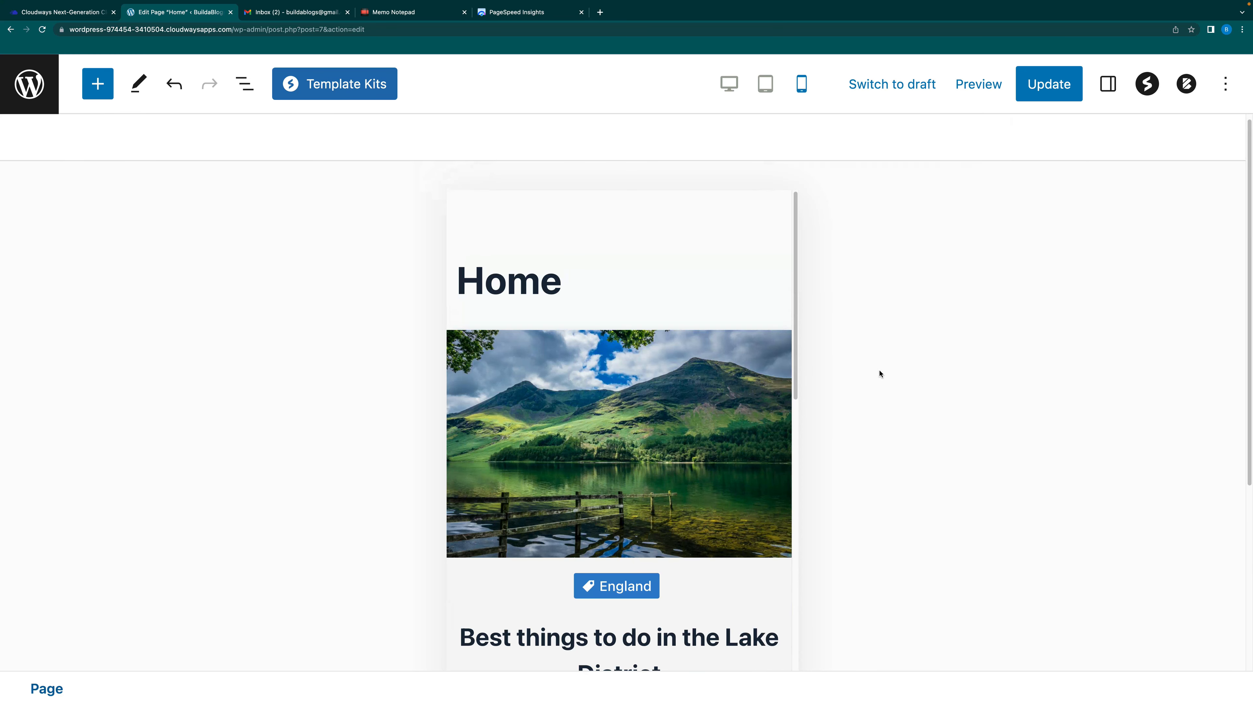
Update the Home page and open it on the live site to review the post grid
left_click(1050, 89)
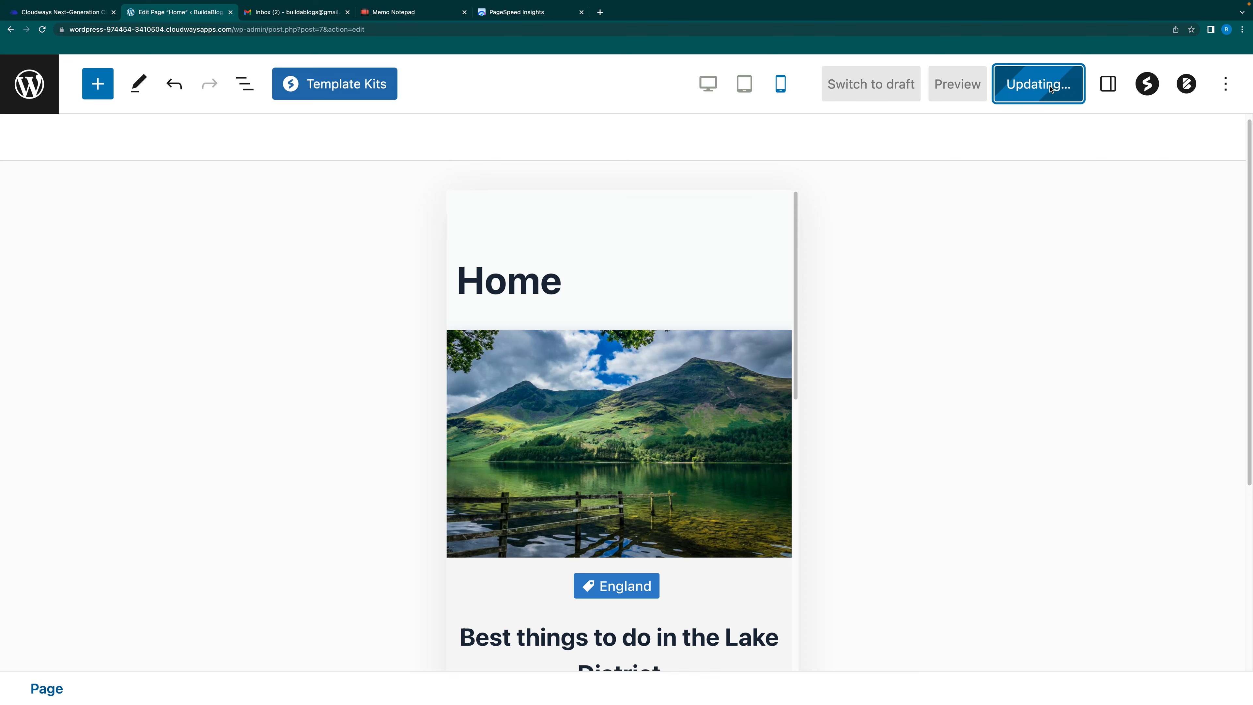
left_click(207, 642)
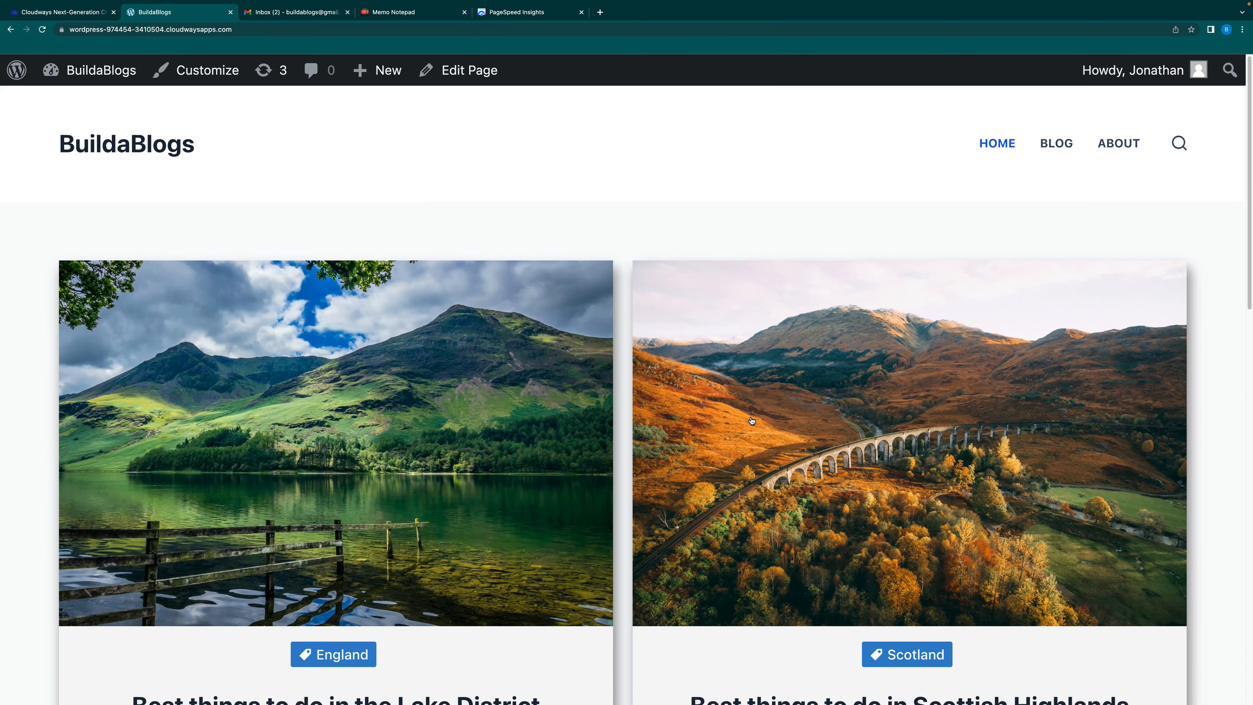
scroll(752, 420, "down", 3)
scroll(752, 421, "down", 5)
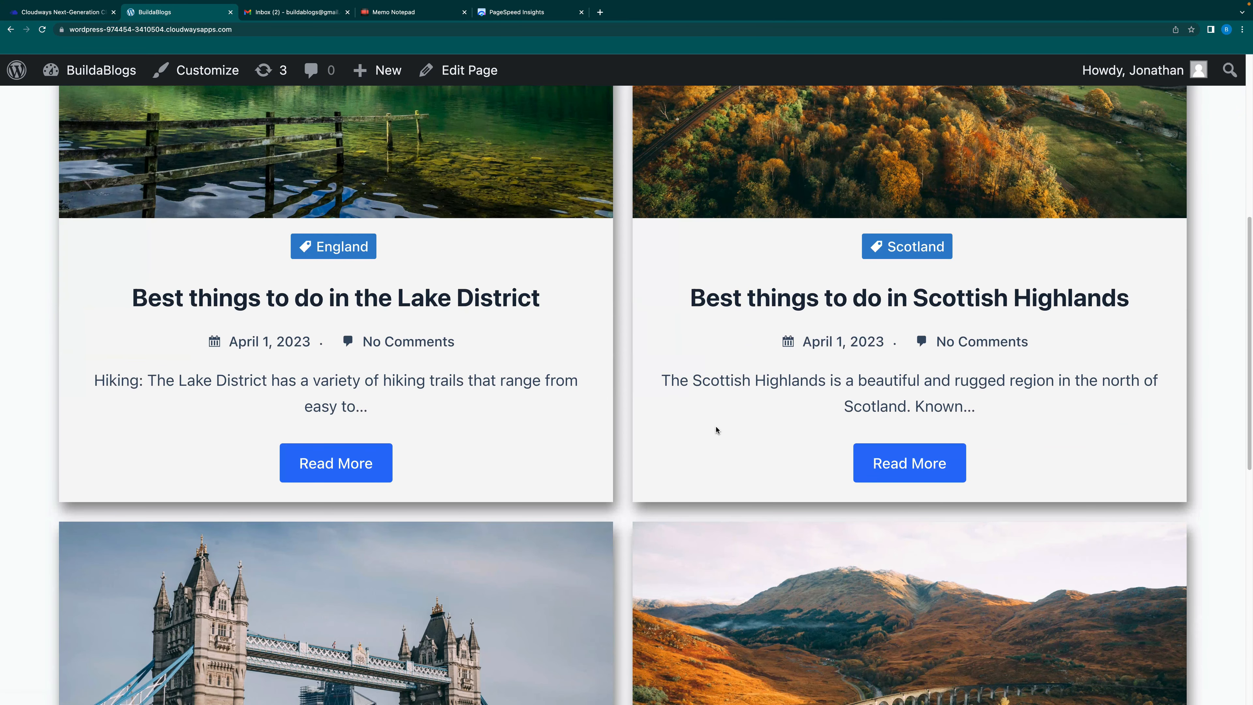
scroll(716, 429, "down", 2)
scroll(597, 457, "down", 8)
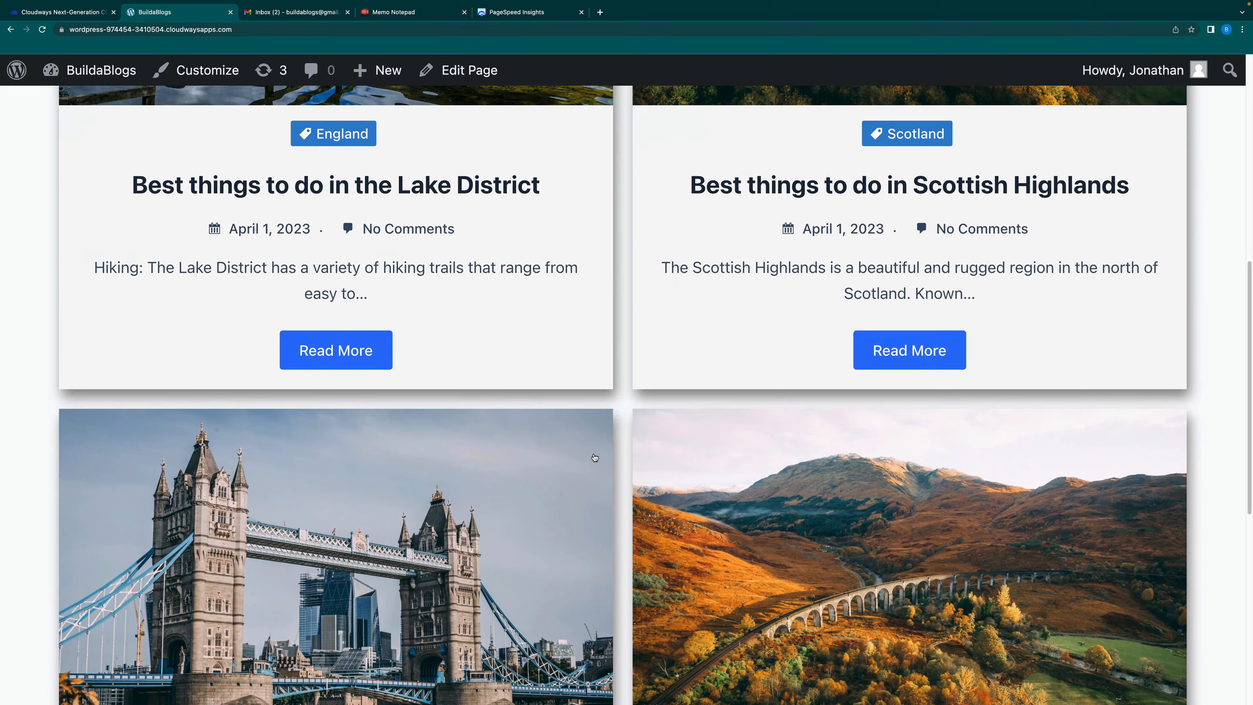
scroll(603, 463, "down", 2)
scroll(605, 462, "up", 17)
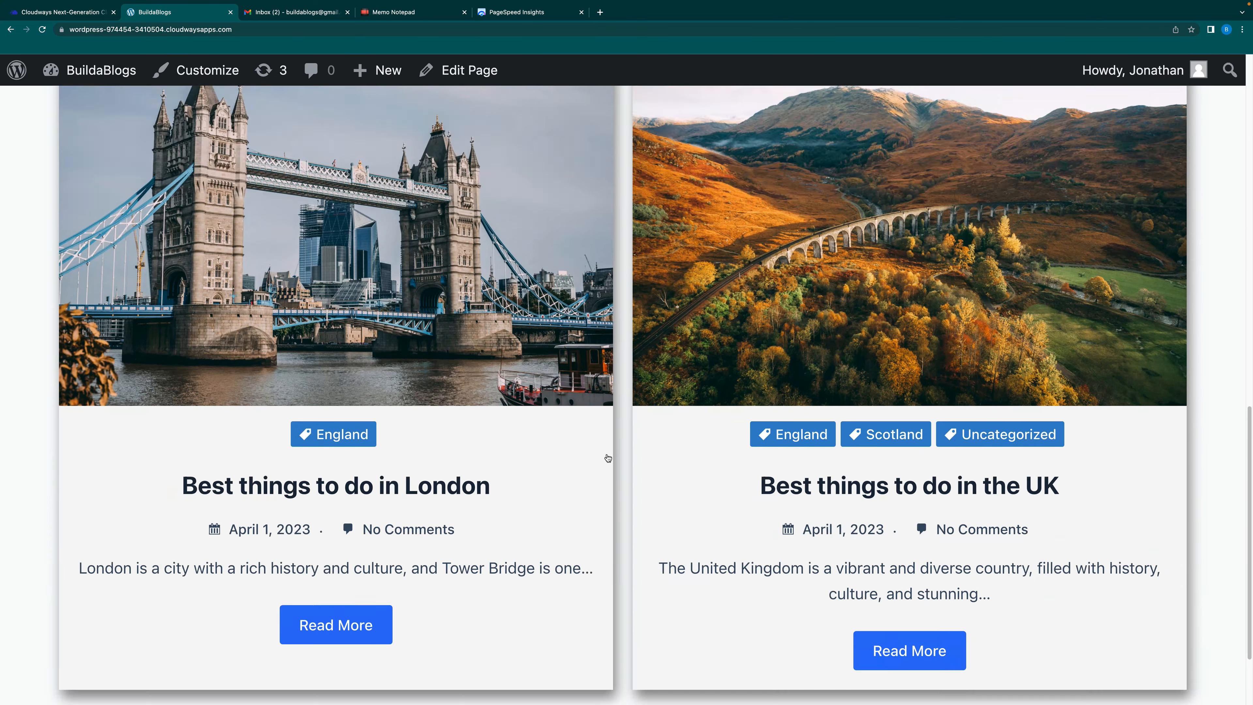
scroll(613, 456, "up", 3)
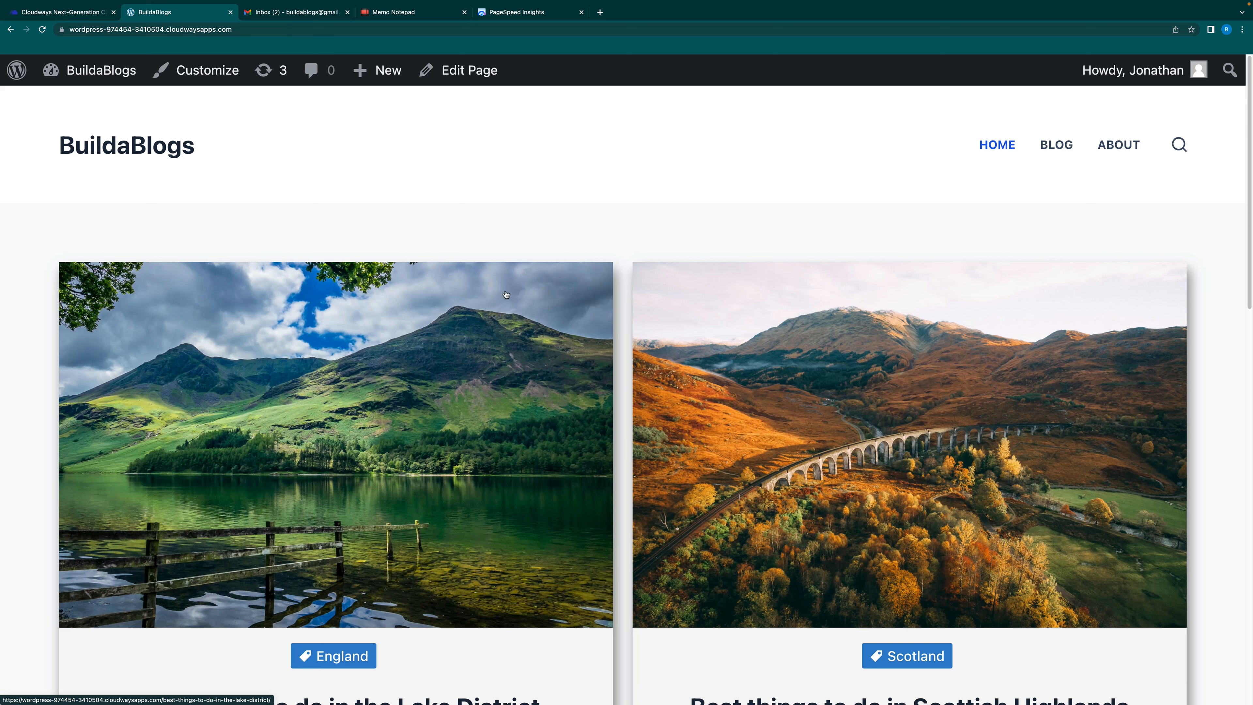
Purge the site's cache with Breeze from the WordPress admin and return to the live site
left_click(17, 69)
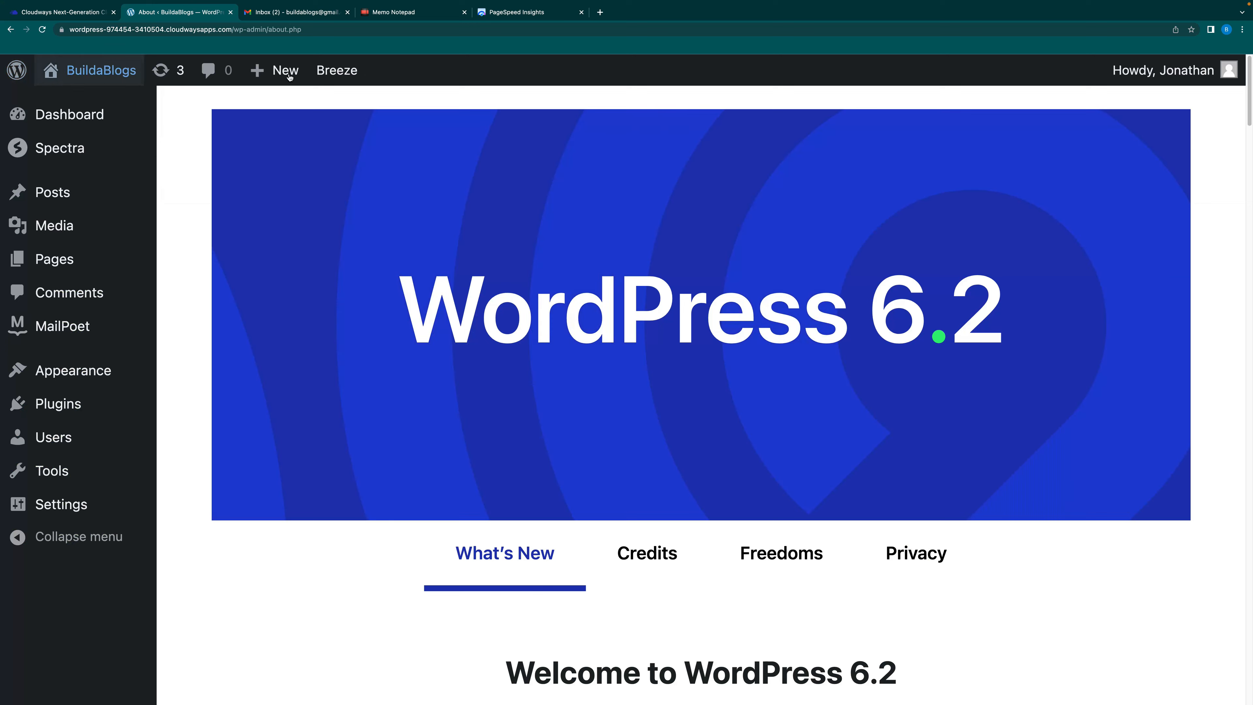
mouse_move(337, 71)
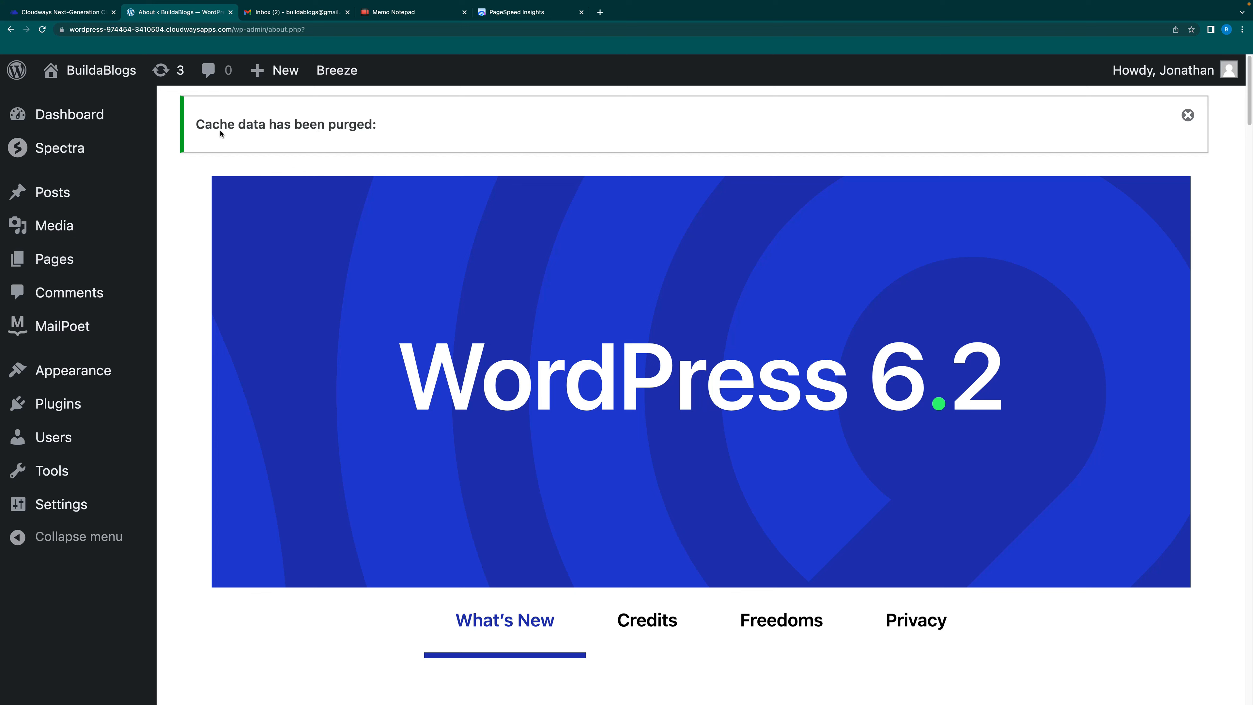
left_click(106, 72)
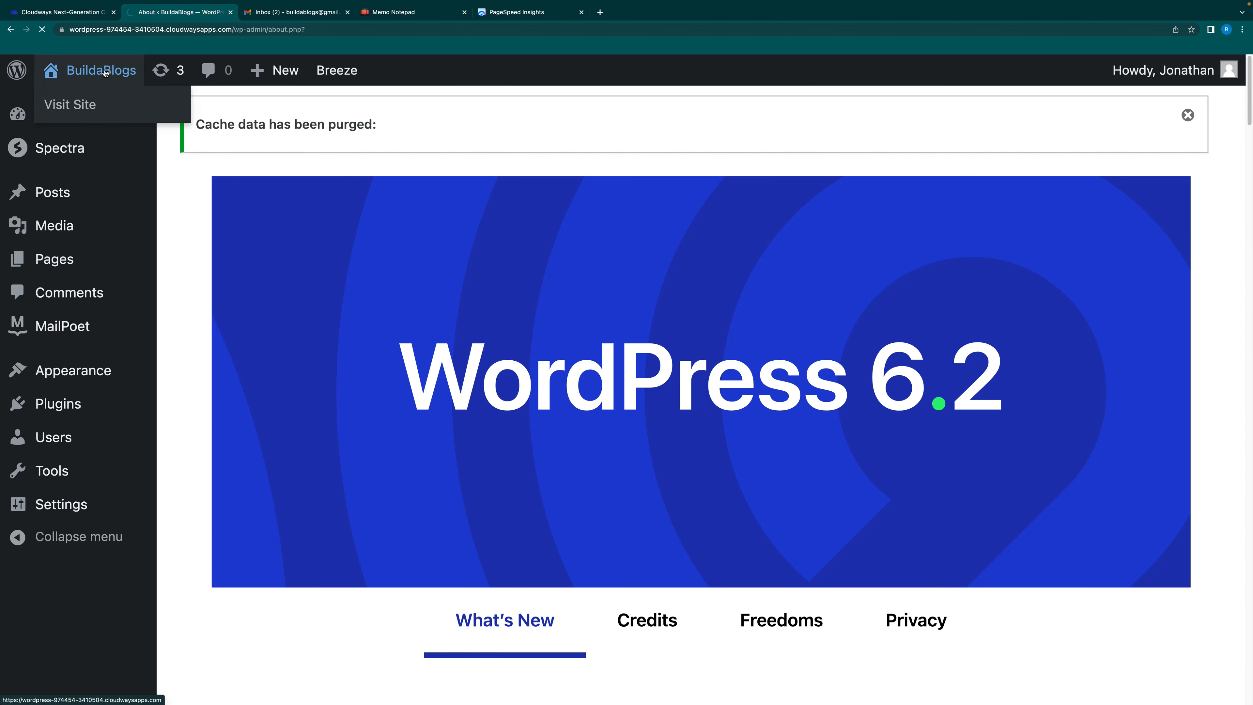
left_click(256, 29)
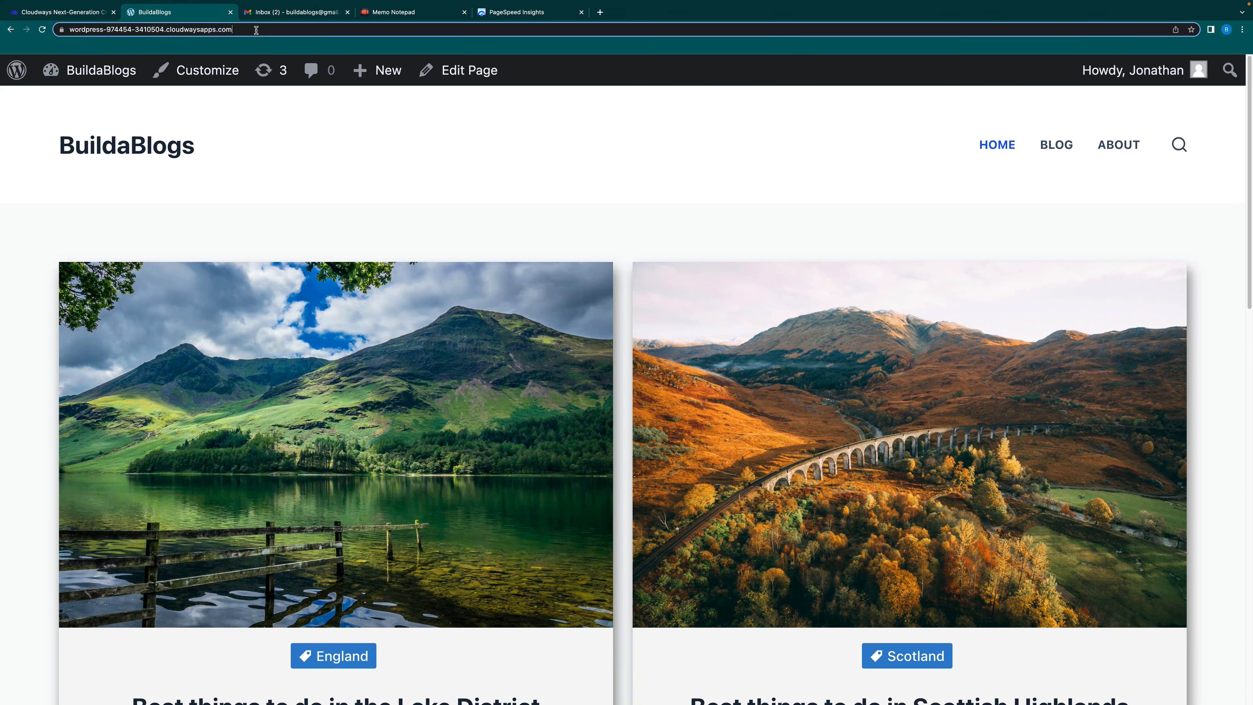
left_click(513, 13)
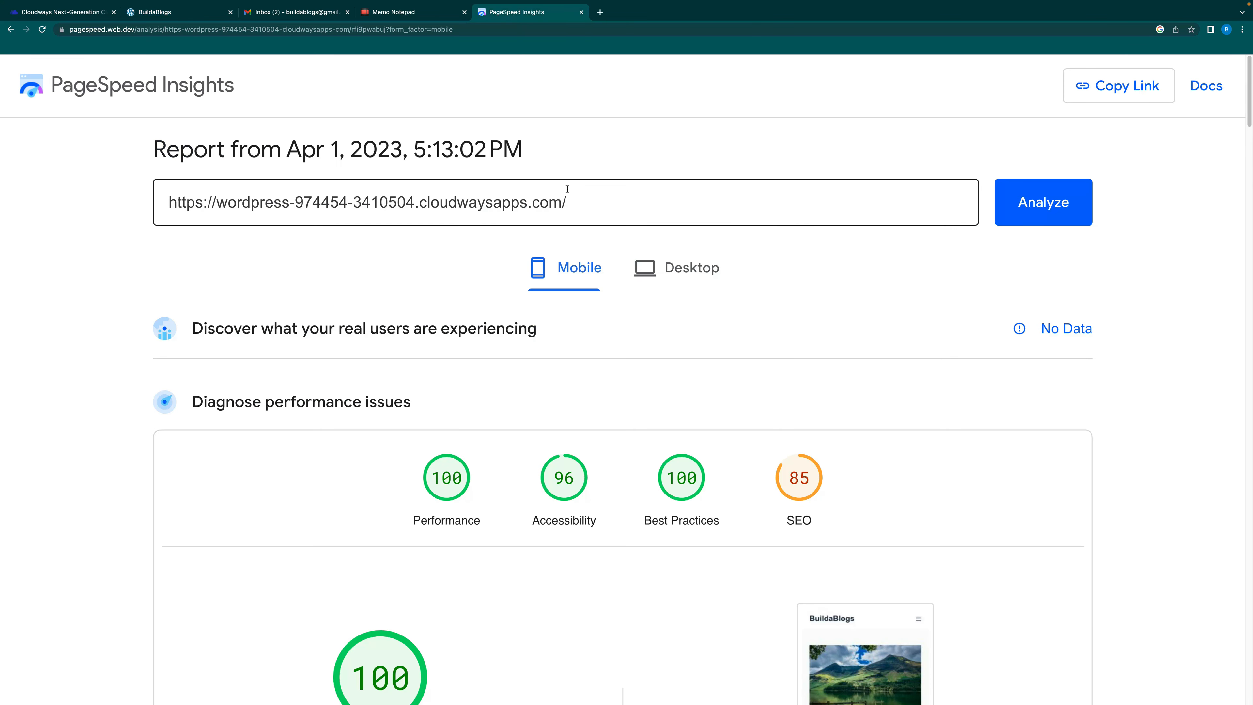
left_click_drag(567, 198, 104, 195)
key("super+c")
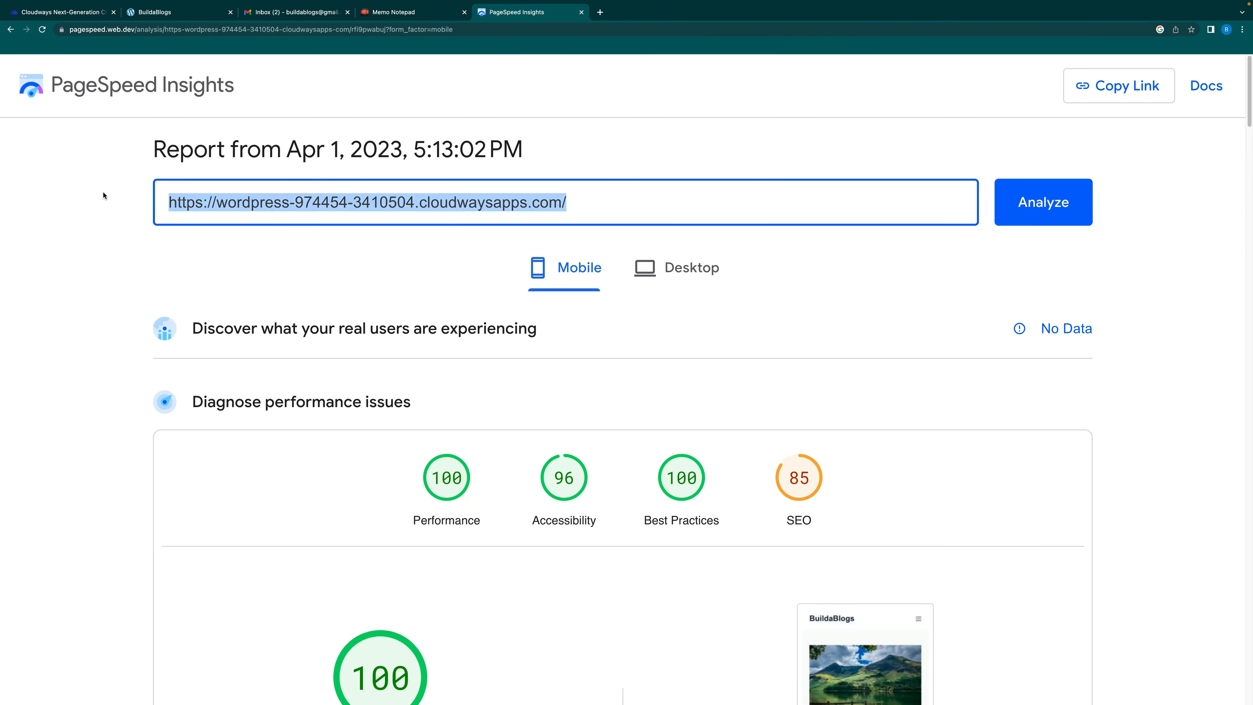
key("BackSpace")
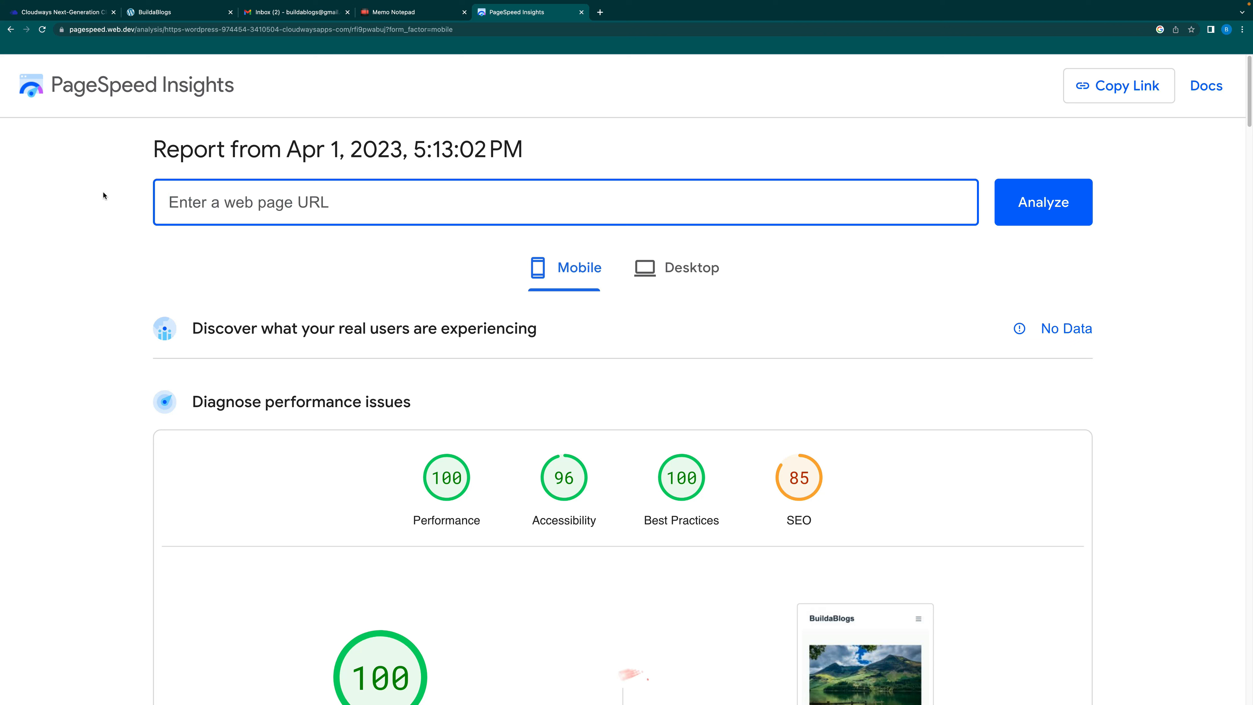
key("super+v")
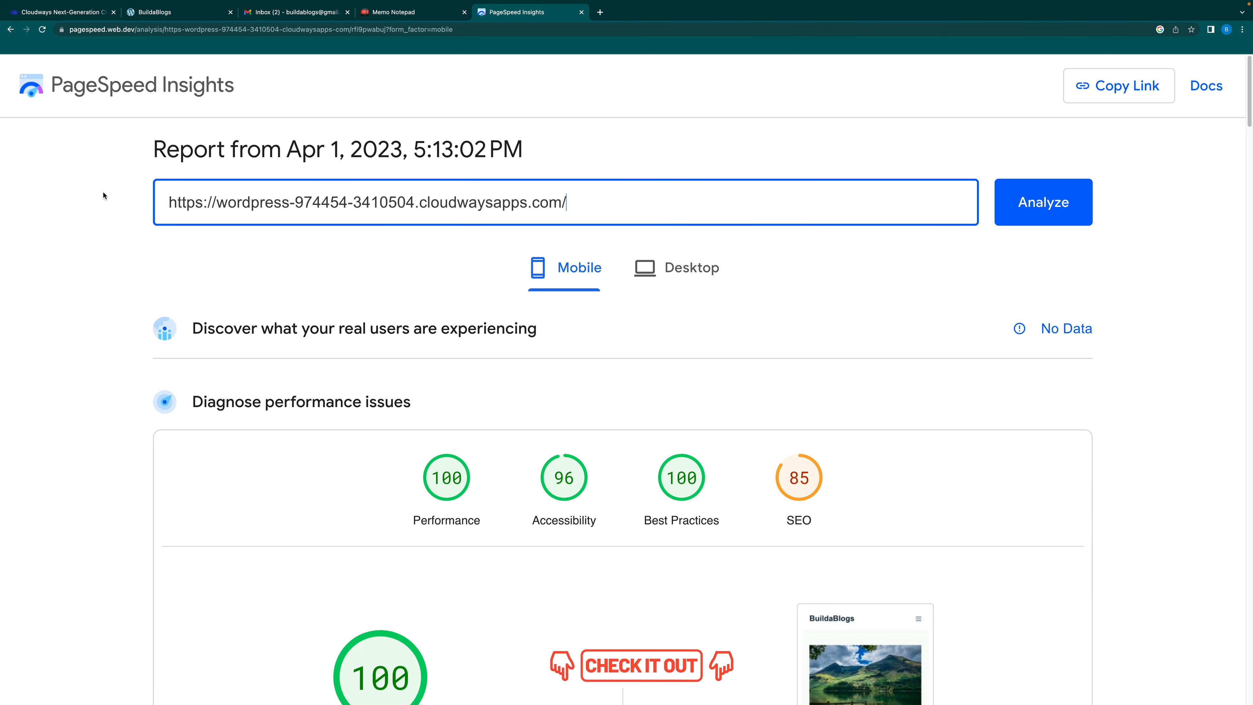
left_click(186, 14)
left_click(518, 11)
left_click(1041, 202)
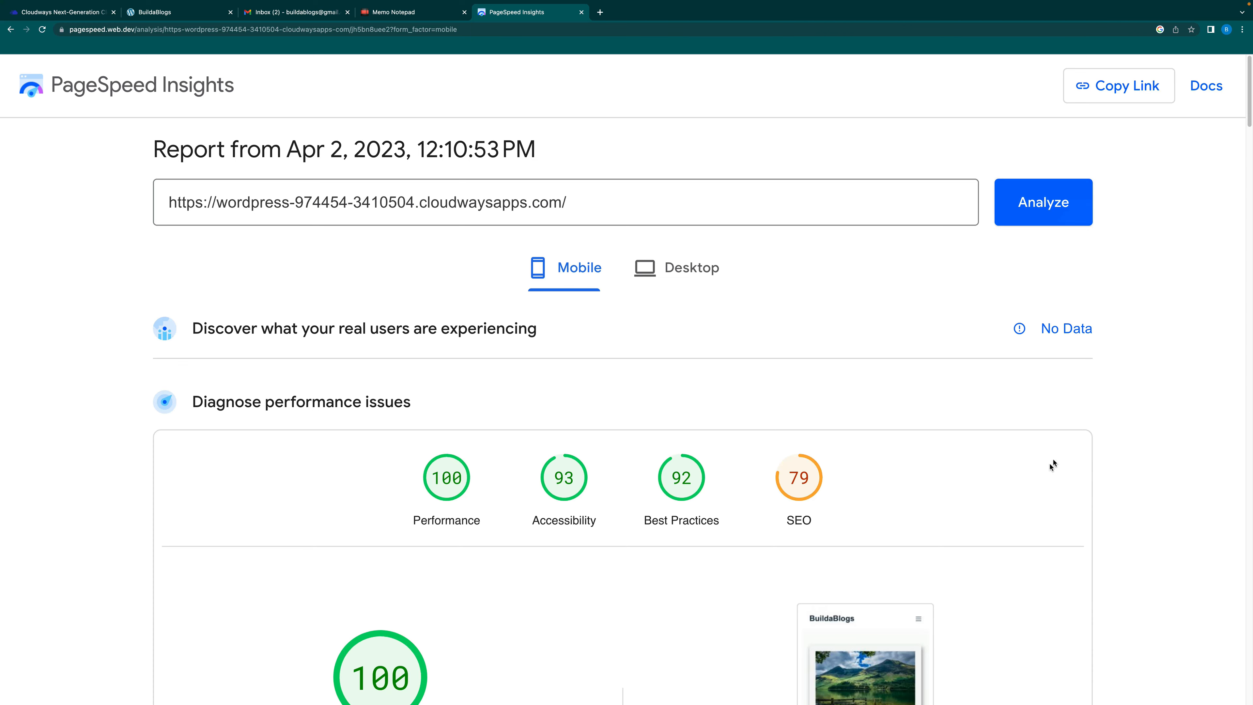
Compare the new report's Desktop and Mobile scores for performance, accessibility, best practices and SEO
scroll(943, 526, "down", 3)
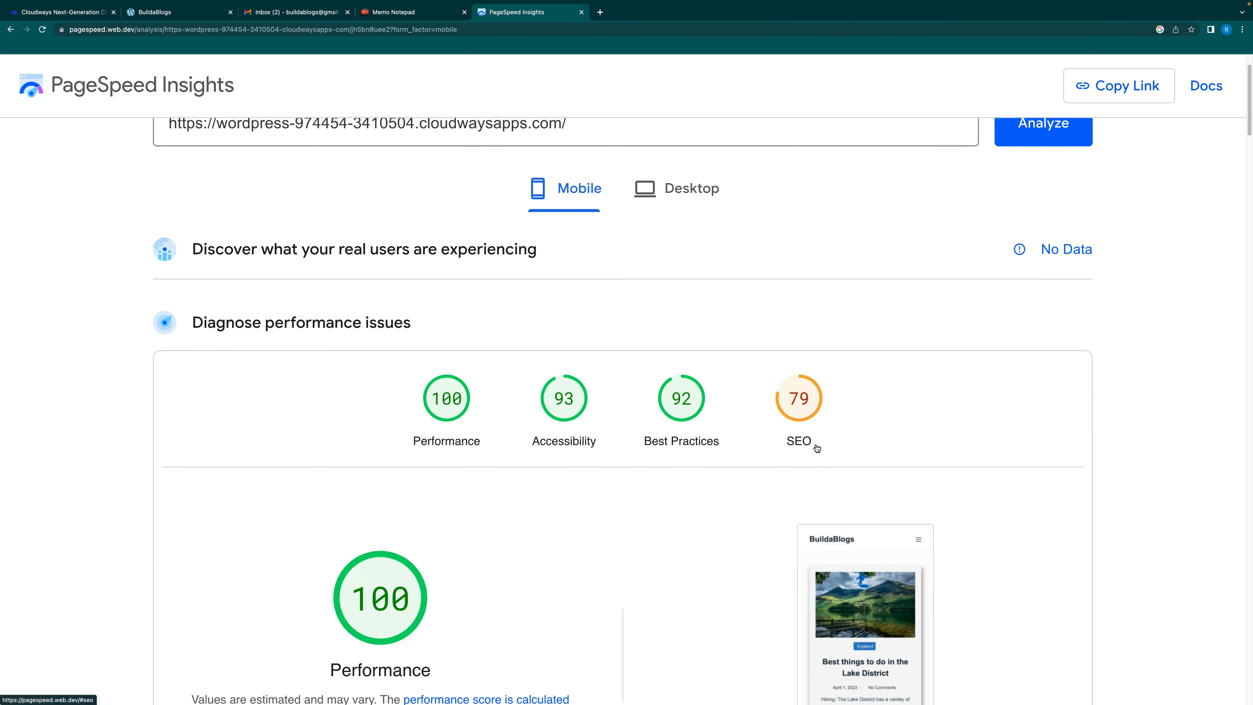
left_click(674, 196)
left_click(602, 186)
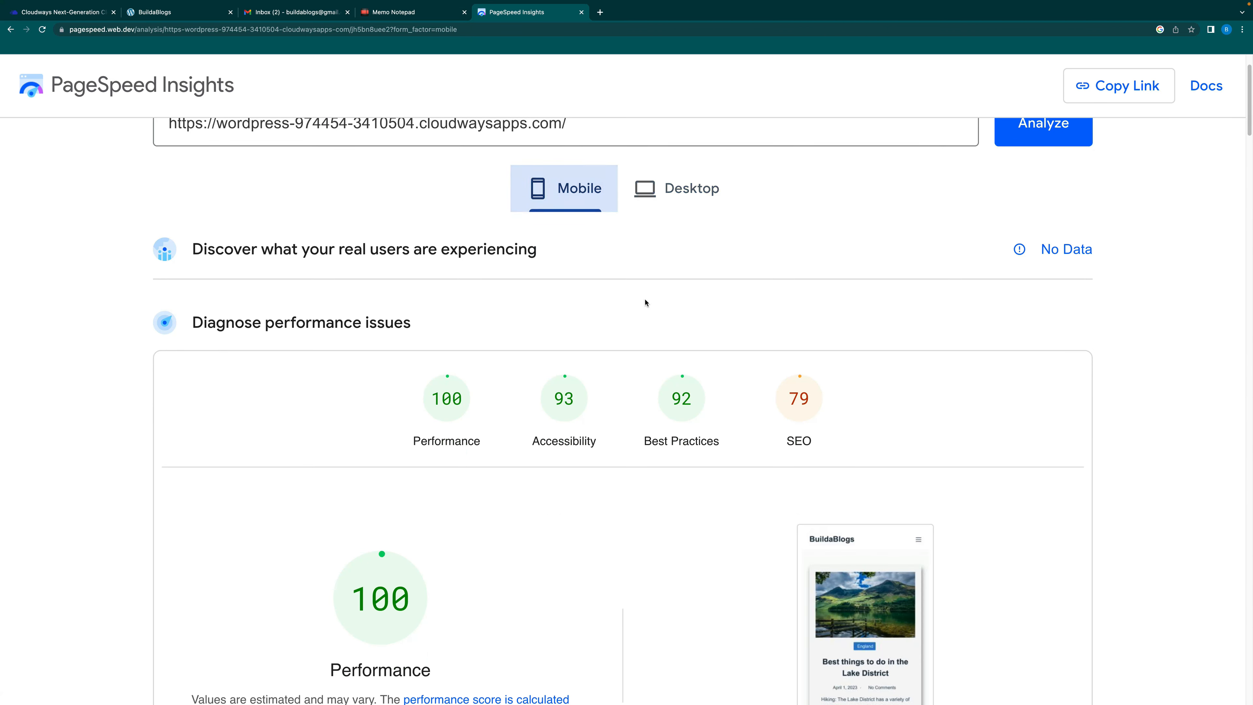
Examine the Mobile report's performance metrics, including First Contentful Paint and Speed Index, and its category scores
scroll(698, 450, "down", 1)
scroll(698, 452, "down", 5)
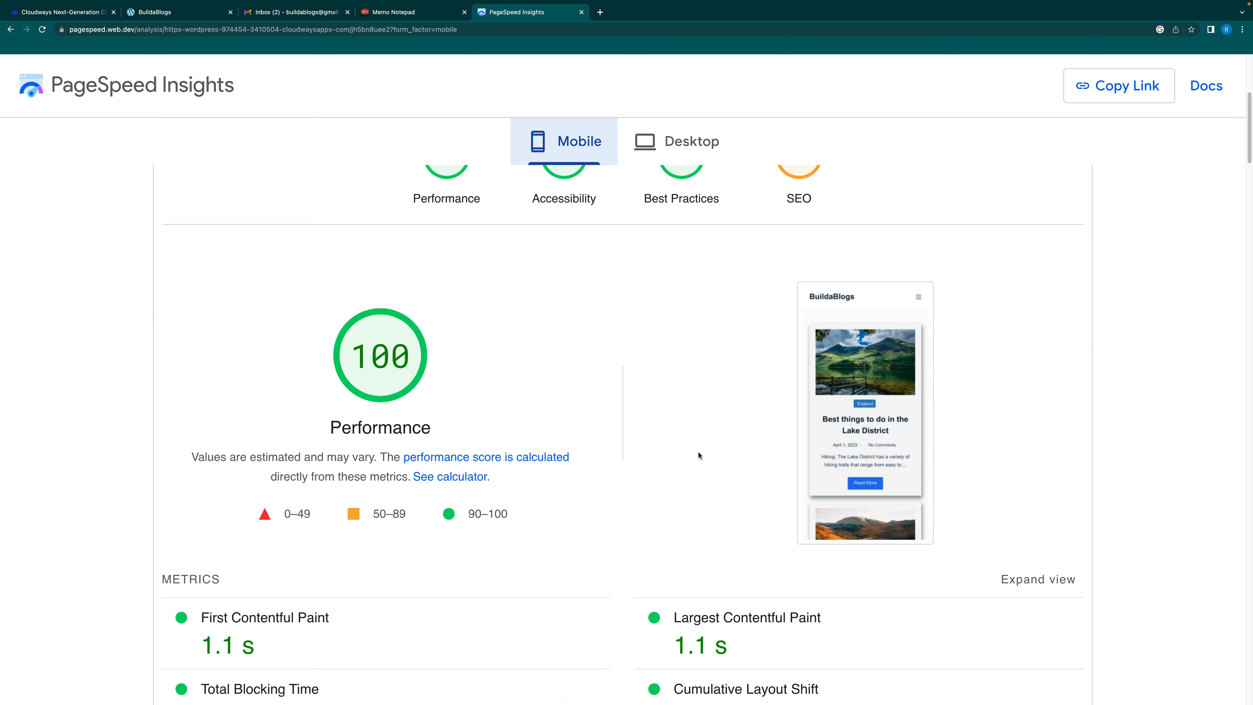
scroll(698, 450, "down", 2)
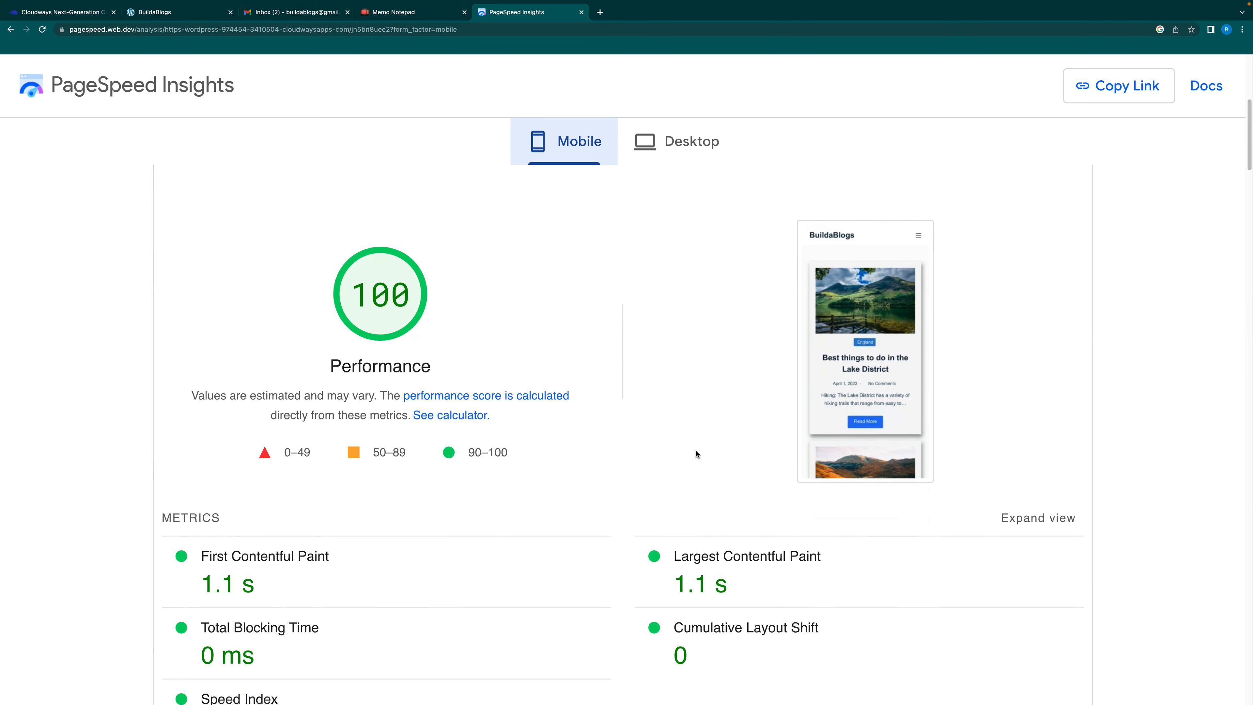
scroll(696, 453, "down", 3)
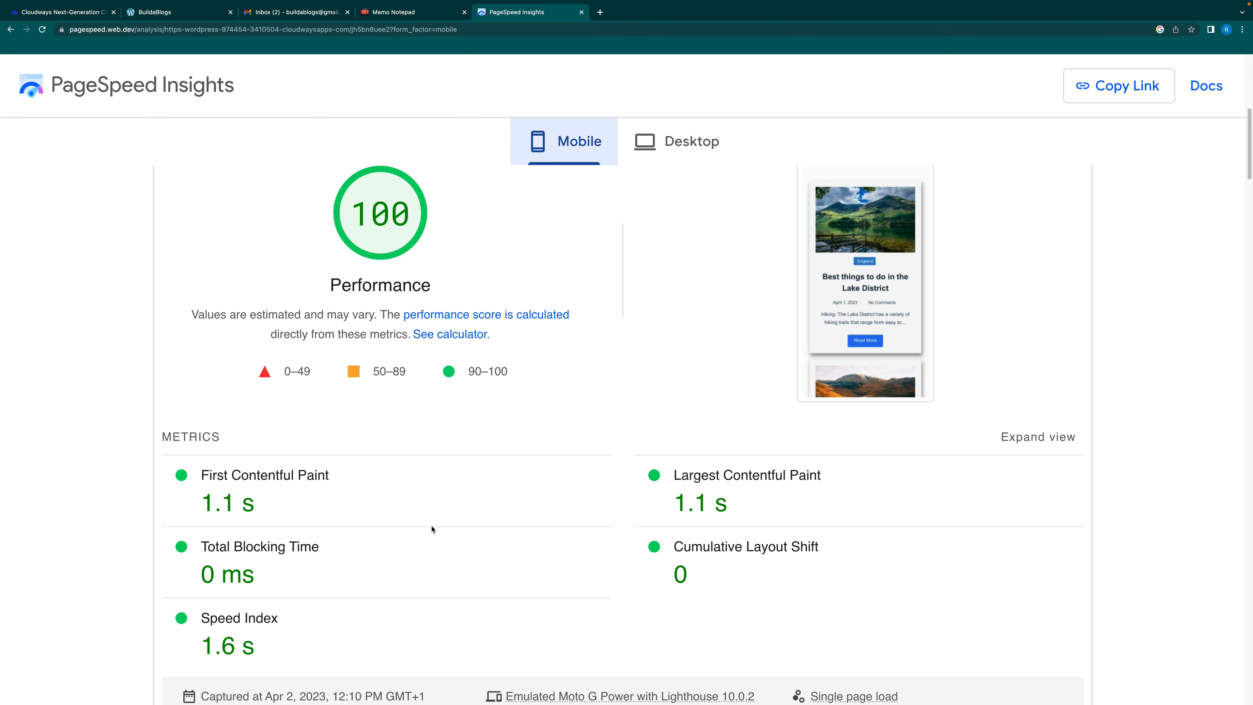
scroll(521, 499, "up", 15)
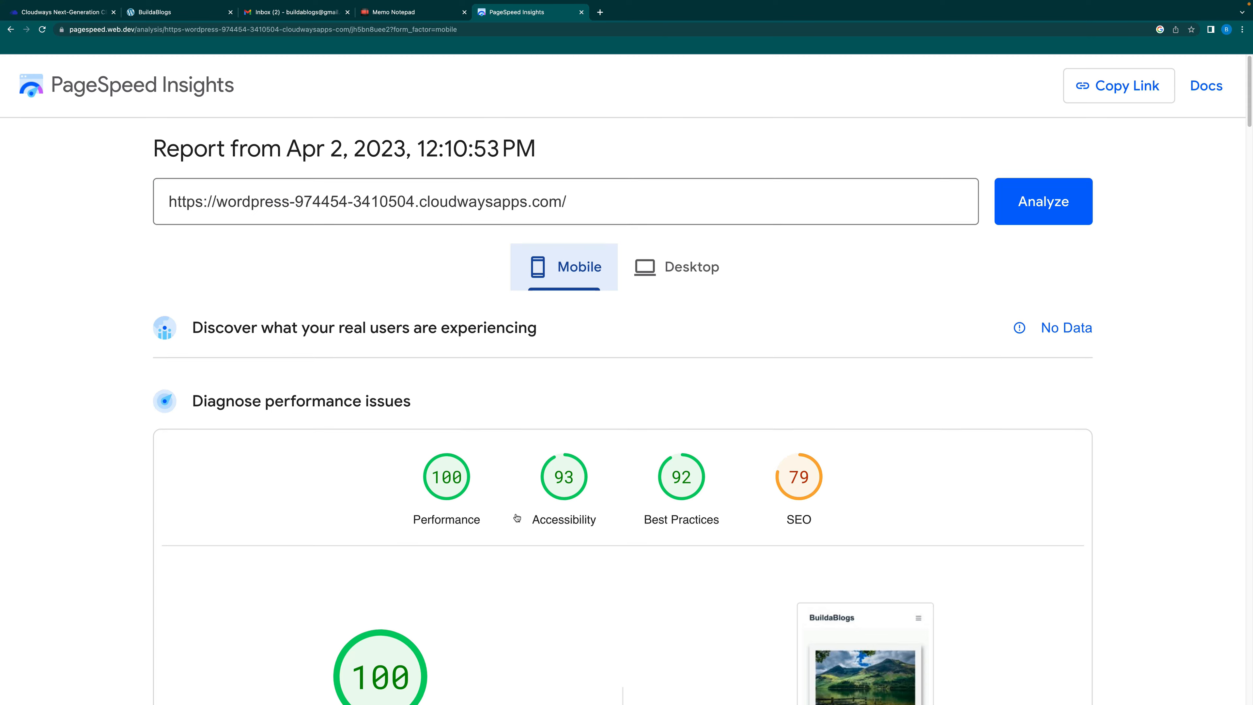
scroll(516, 520, "down", 1)
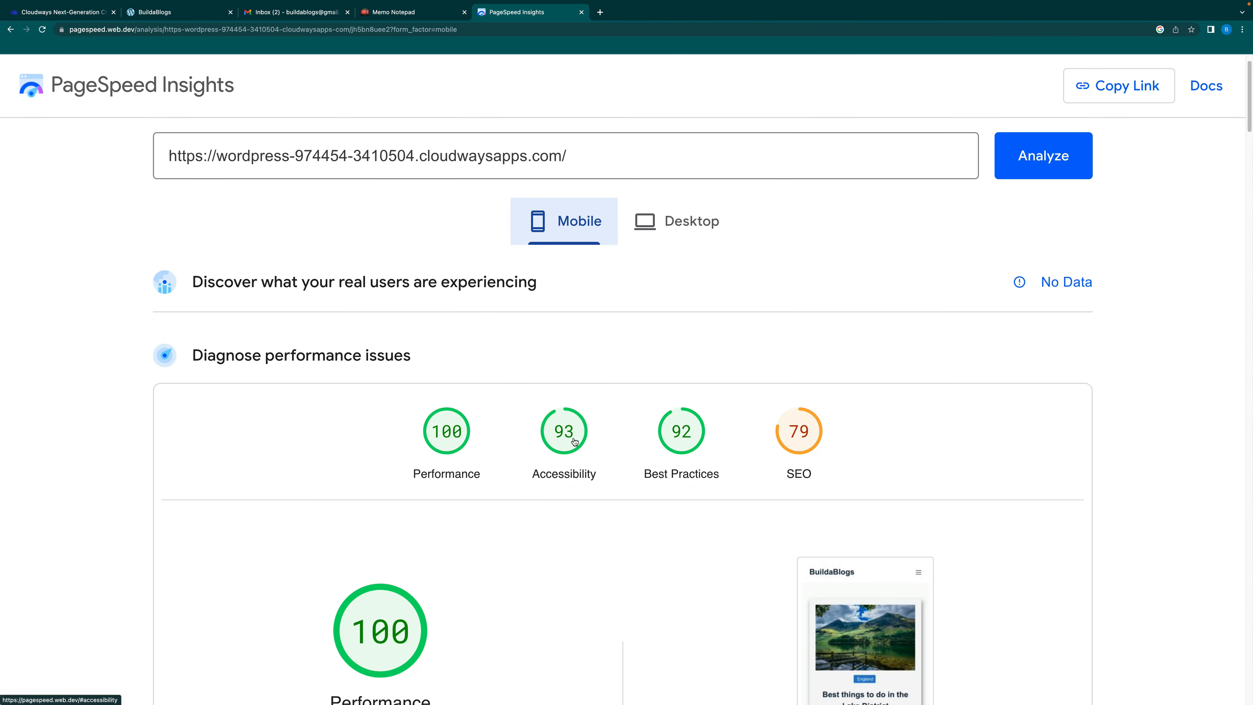
Switch to the live BuildaBlogs site and open its About page for editing in WordPress
left_click(187, 19)
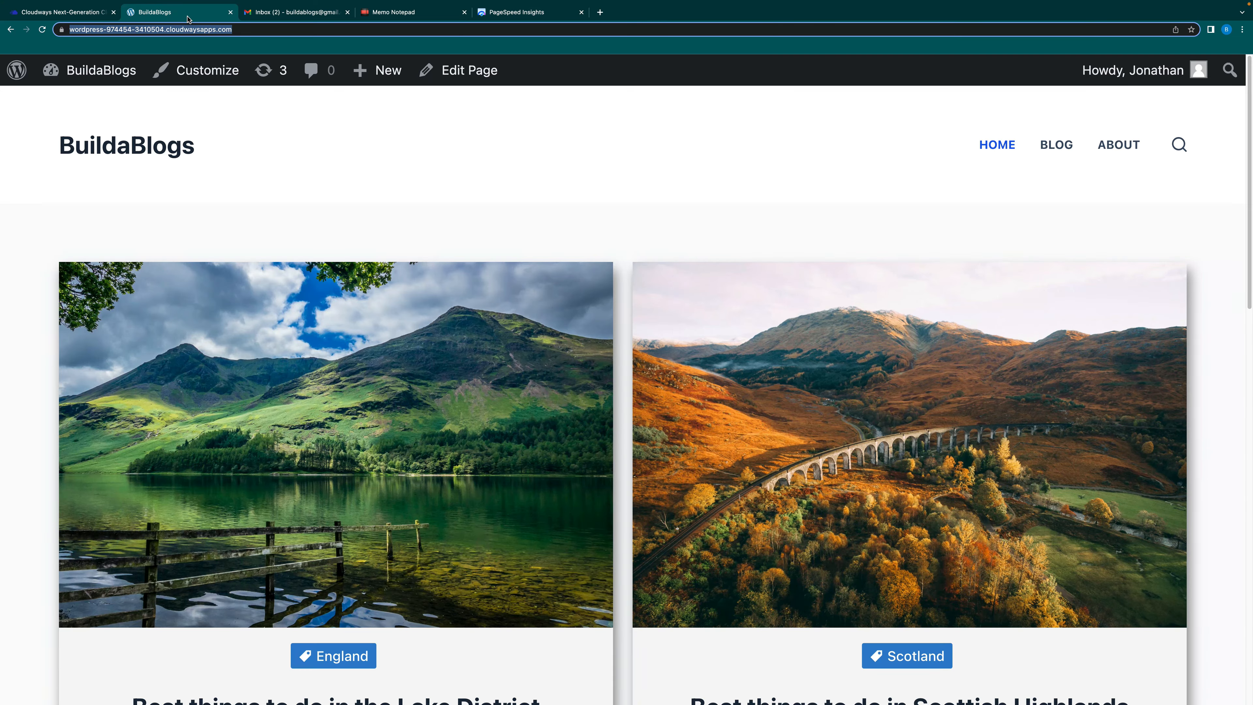
left_click(1108, 146)
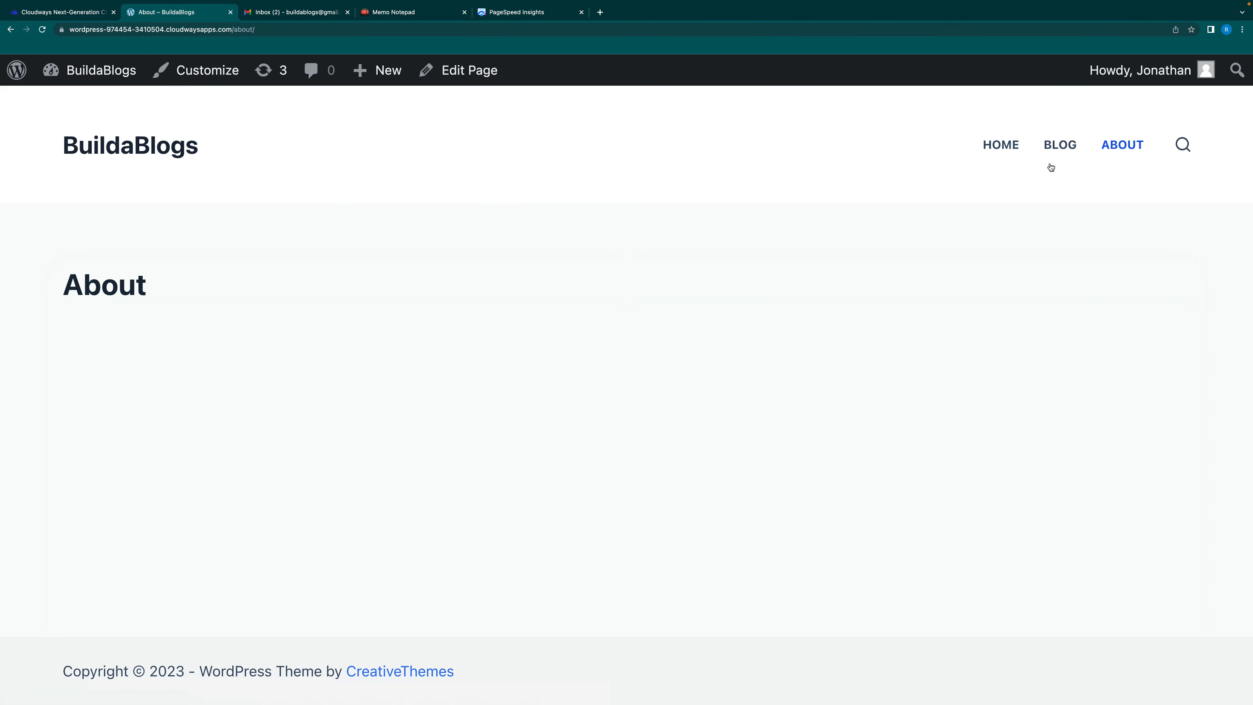
left_click(469, 73)
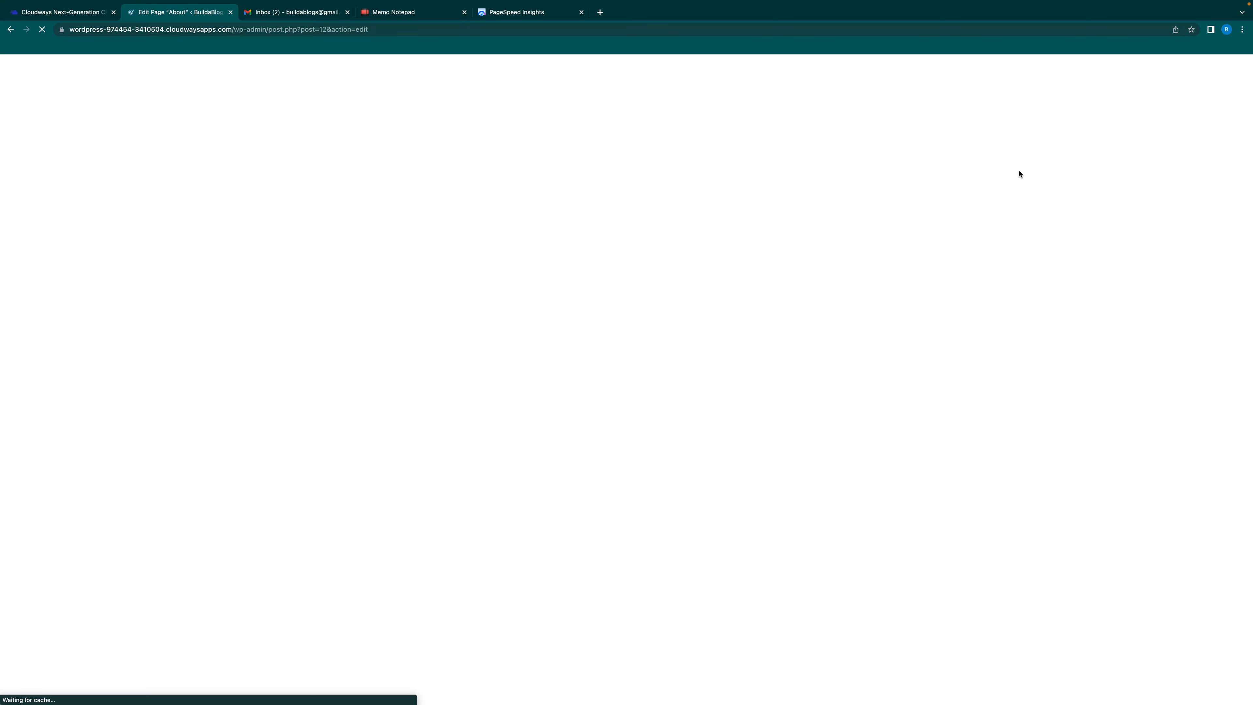
Disable the About page's title in the Blocksy page settings
left_click(1185, 88)
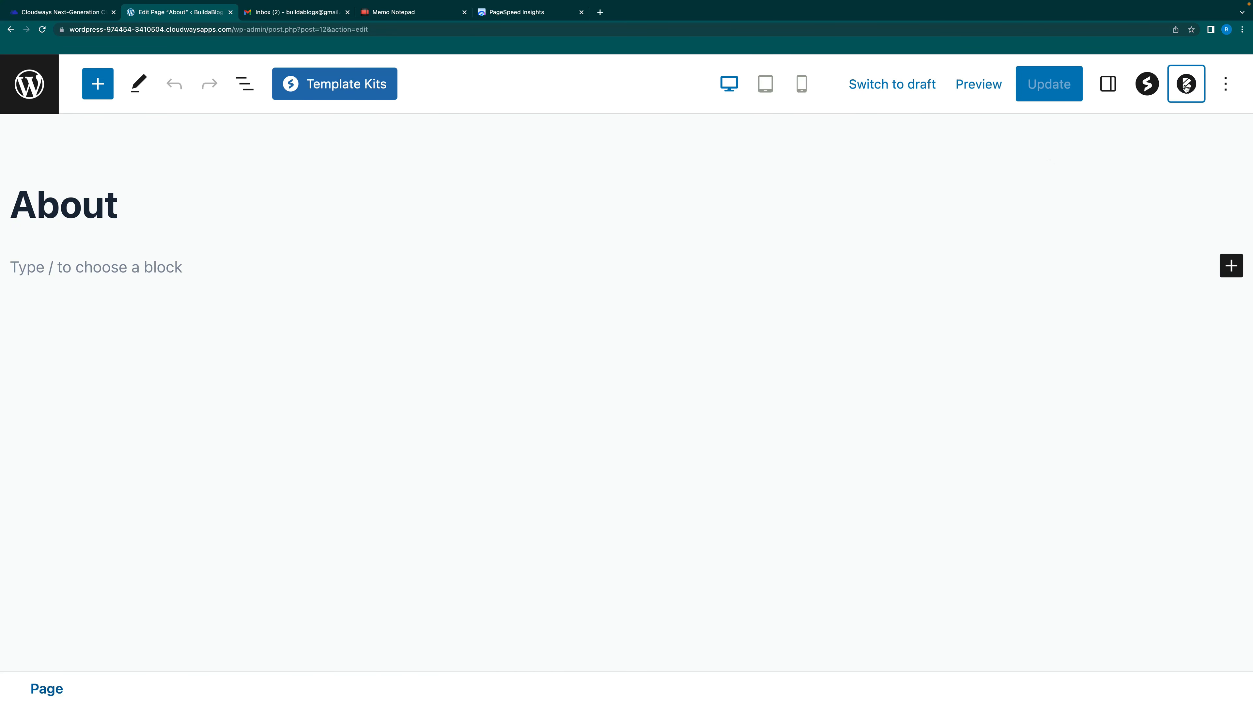
left_click(1018, 200)
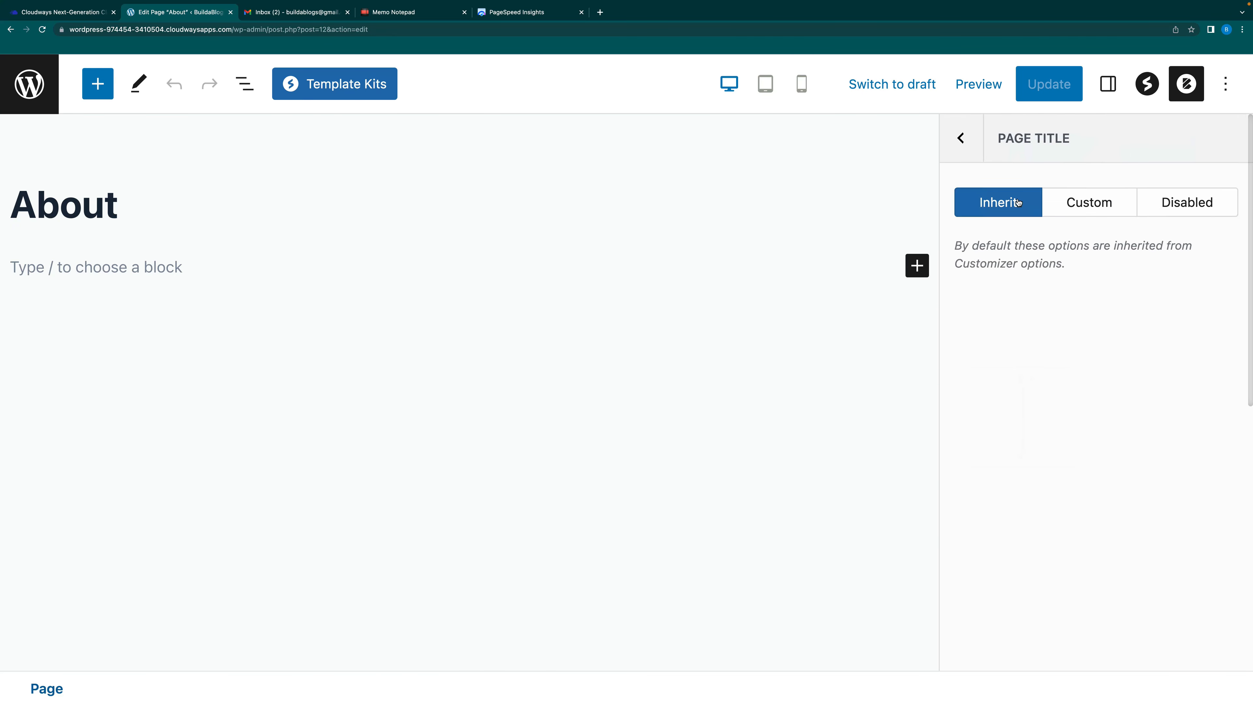
left_click(1193, 206)
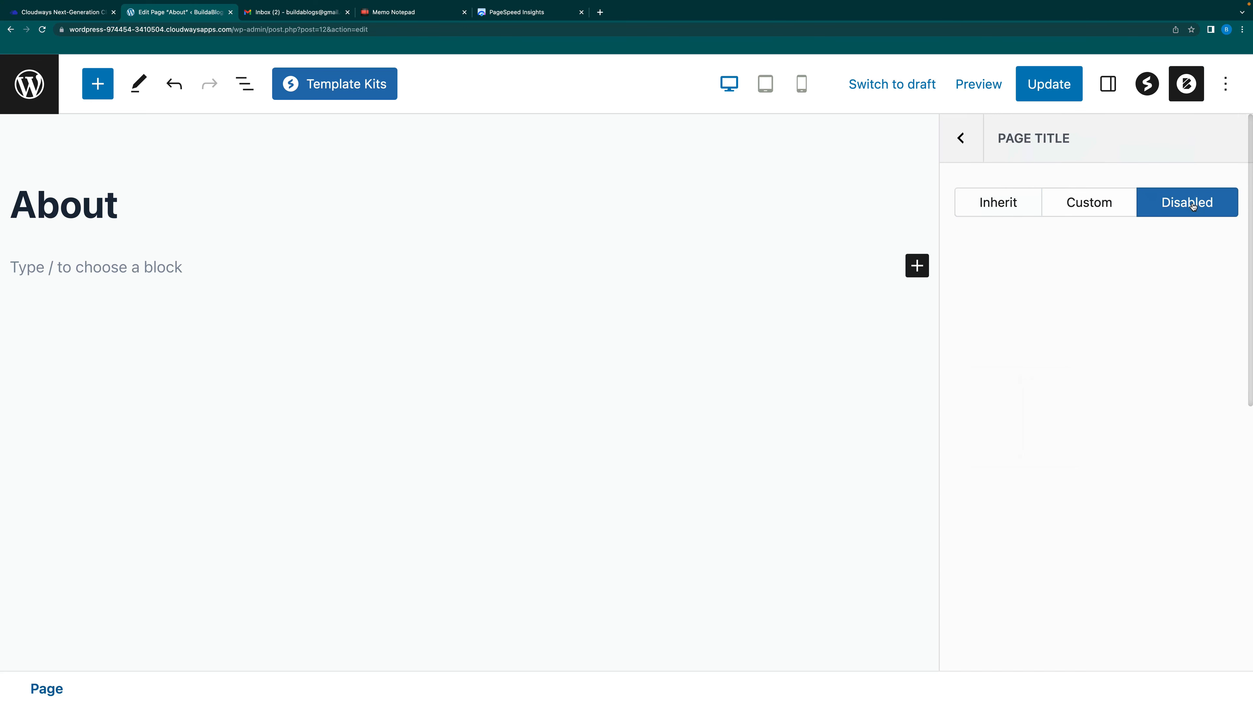
left_click(961, 140)
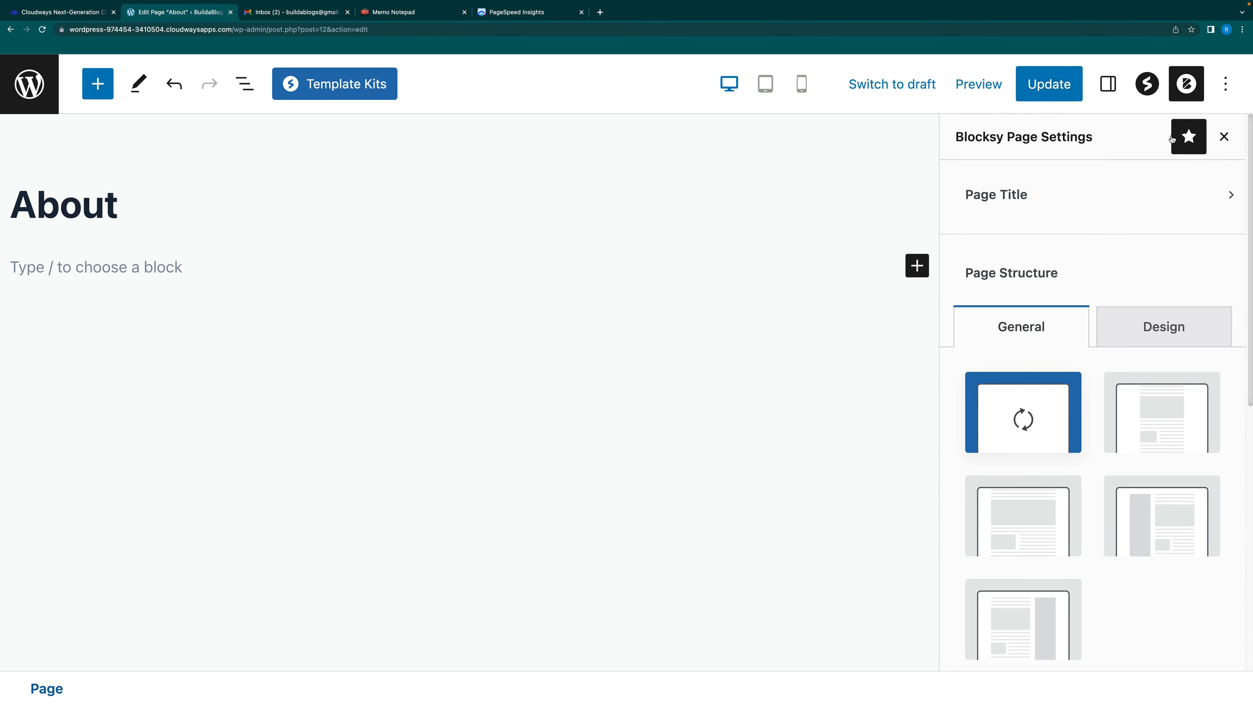
Close the Blocksy page settings and open the block inserter for the empty line below the About title
left_click(1224, 136)
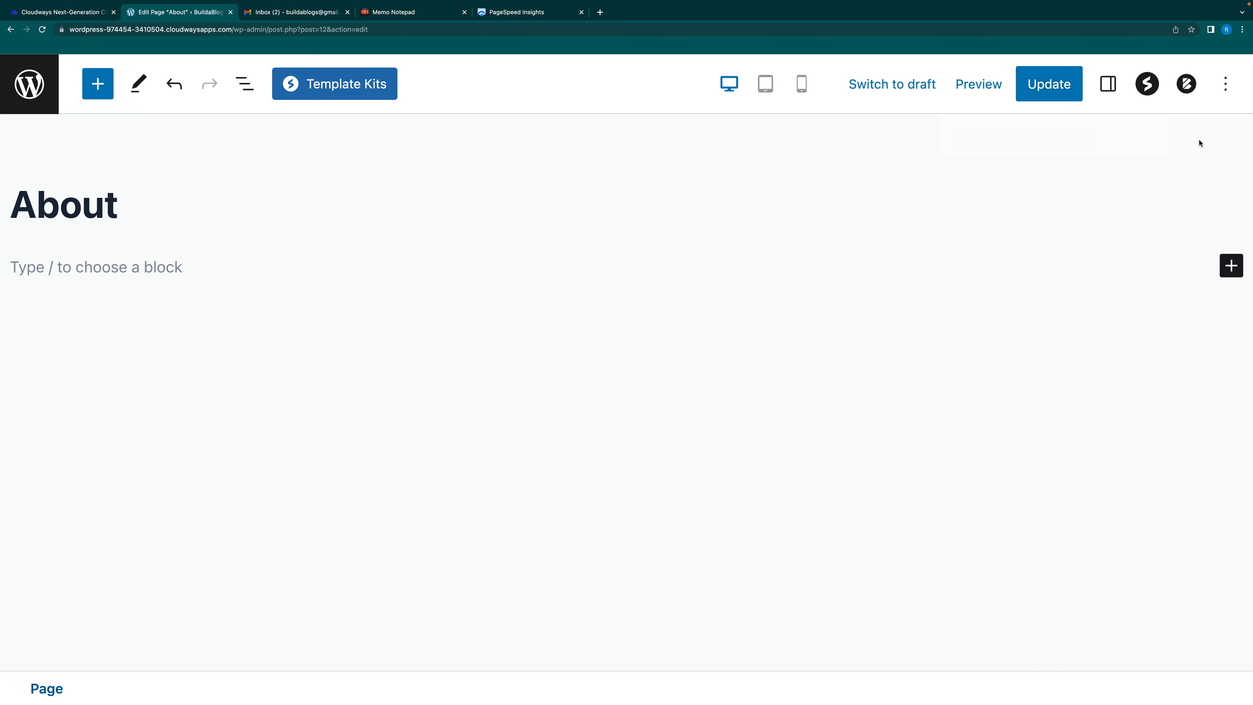
left_click(170, 267)
left_click(1231, 266)
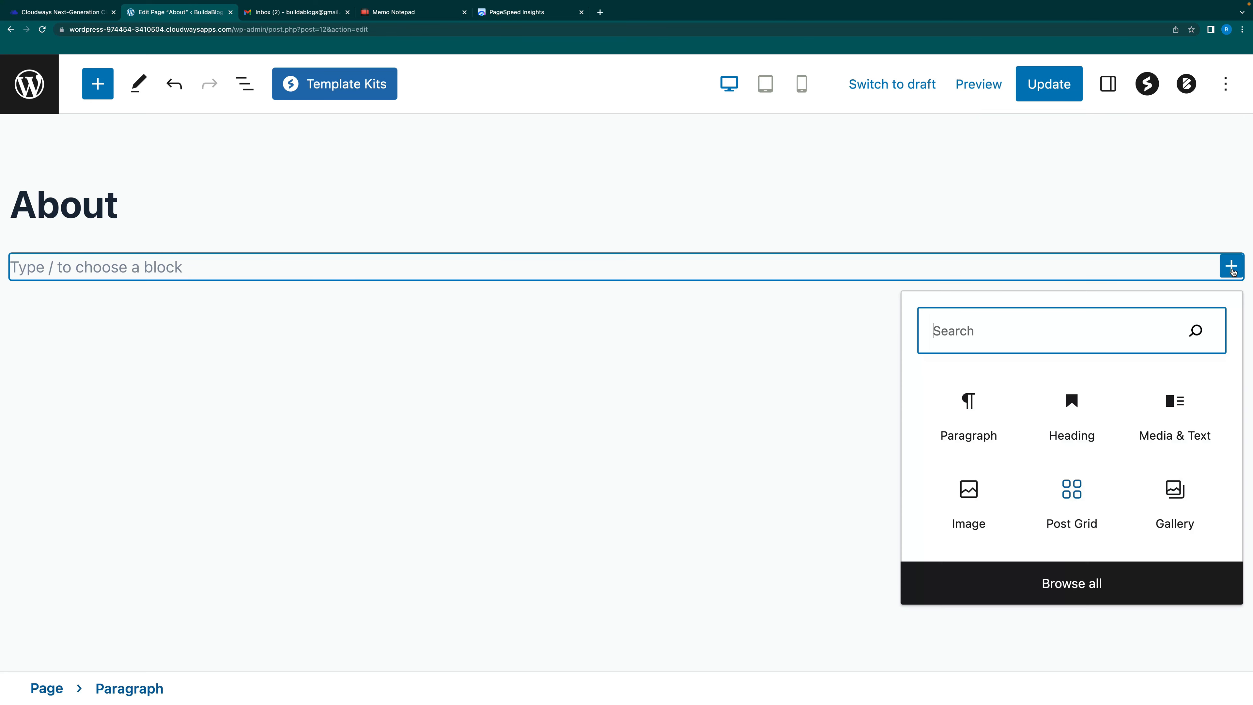
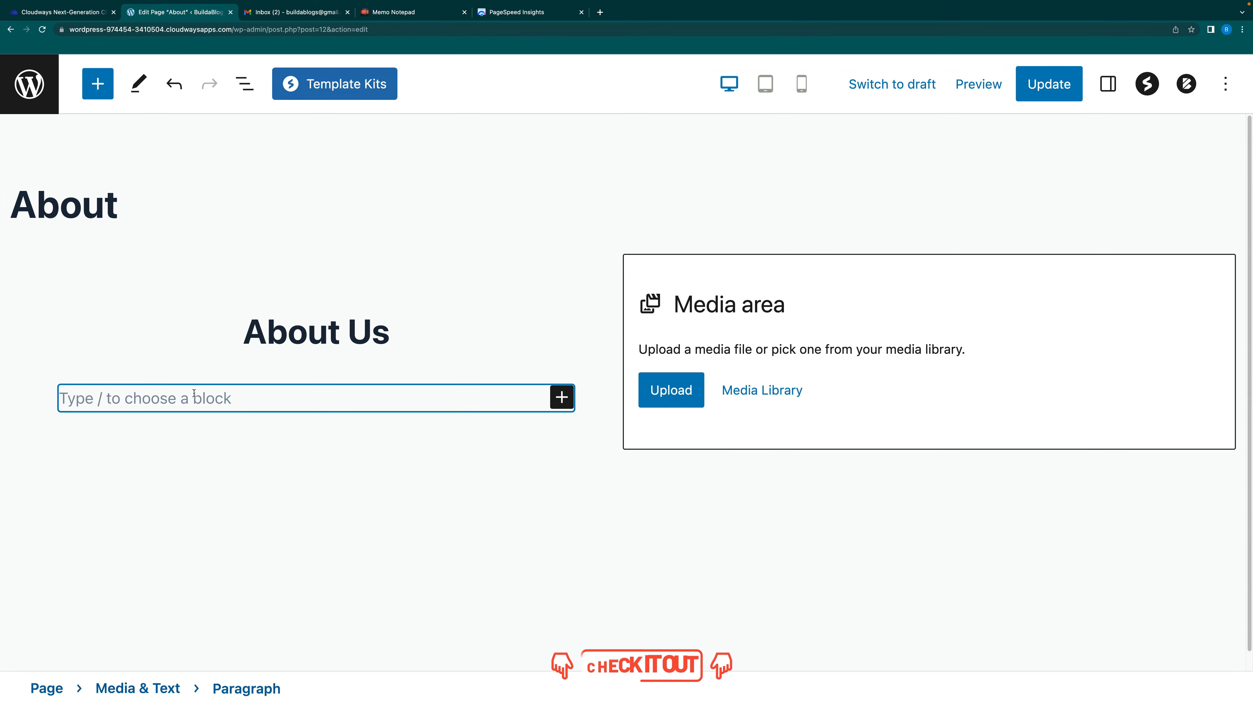
Fill the paragraph under the About Us heading with the "We are a group of passionate traveler's" text and align it centre
type("We are a group of passionate traveler's who love to explore new places, immerse ourselves in different cultures, and share our experiences with others. Our team includes adventurers from all around the world, each with our unique perspective and travel style.")
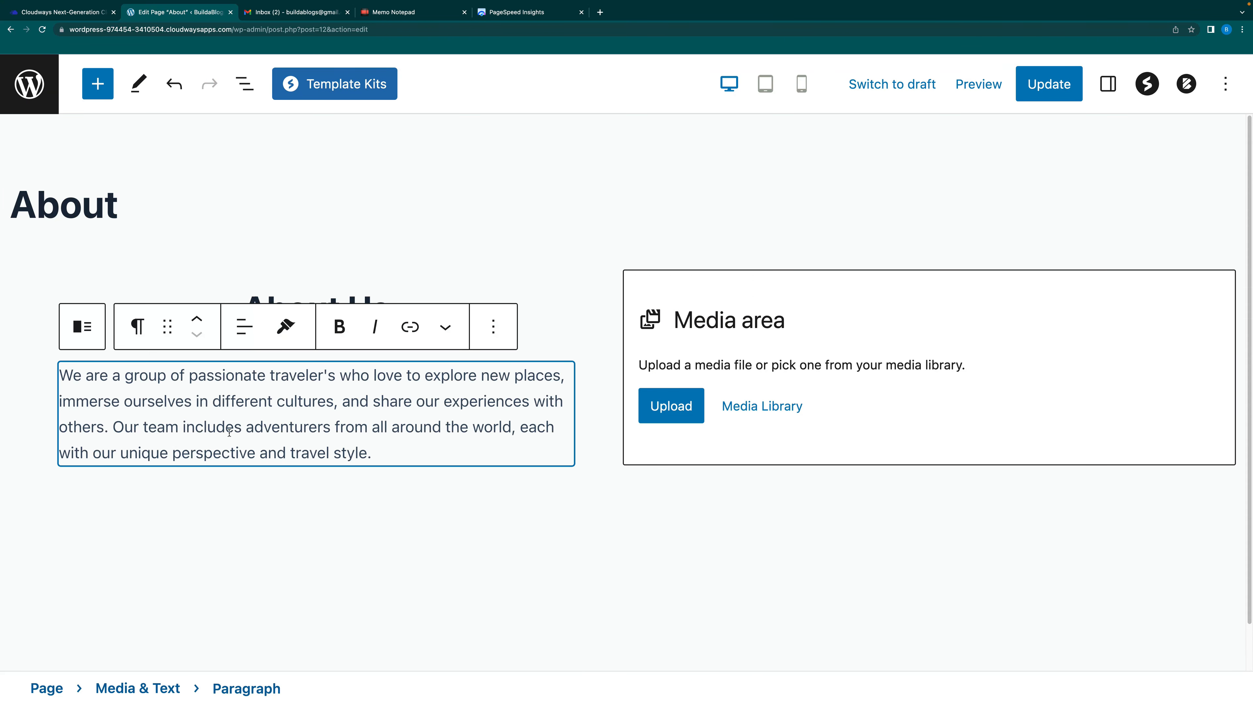
left_click(244, 327)
left_click(302, 430)
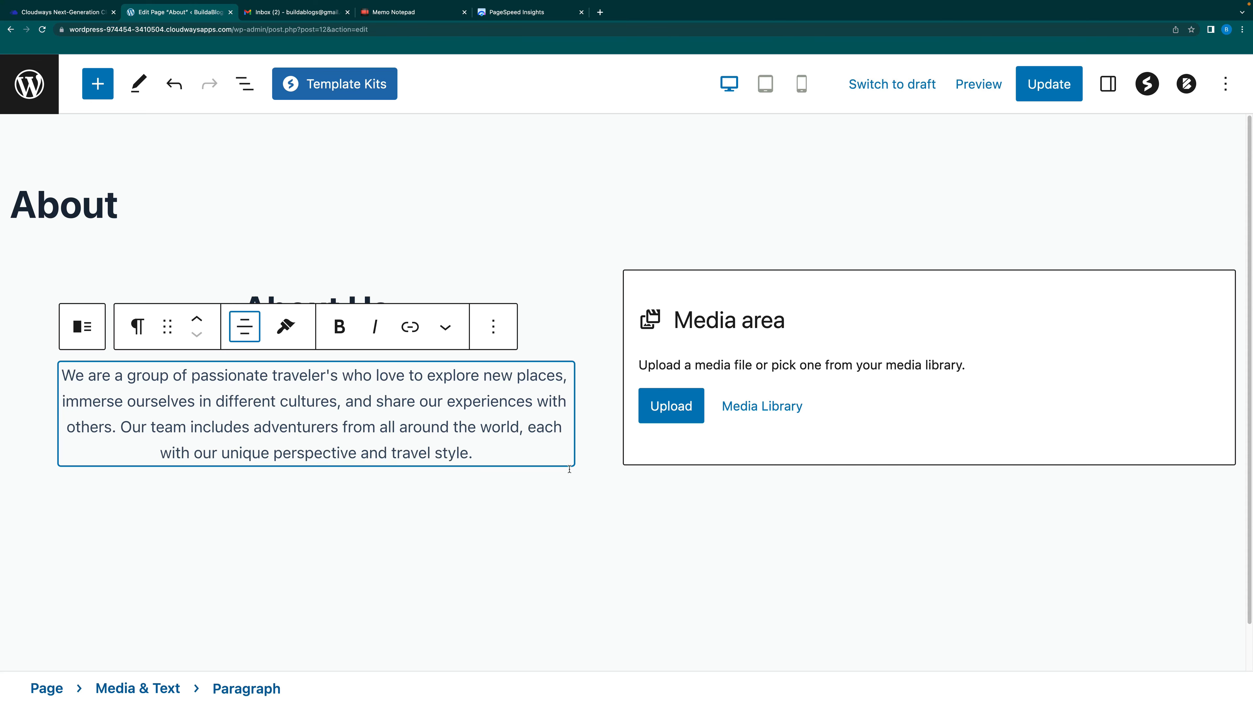
left_click(658, 553)
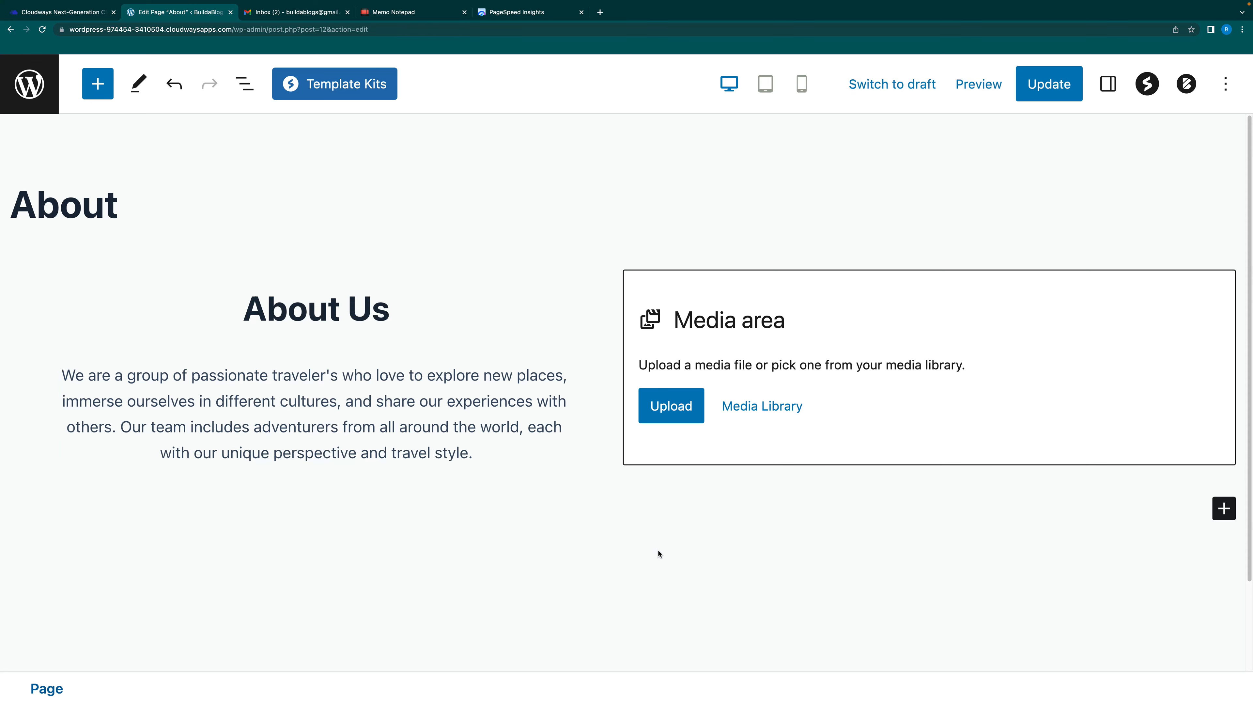
Insert the autumn viaduct photo from the media library into the About Us media area
left_click(766, 412)
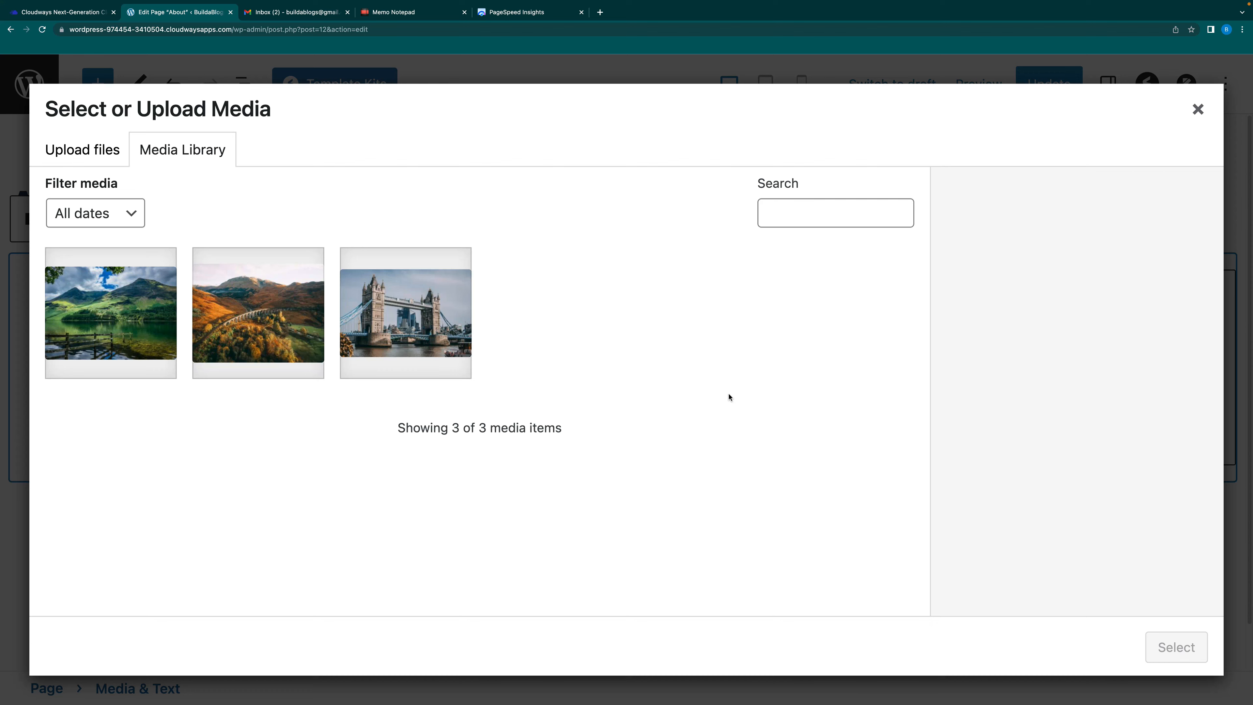
left_click(241, 322)
left_click(1174, 647)
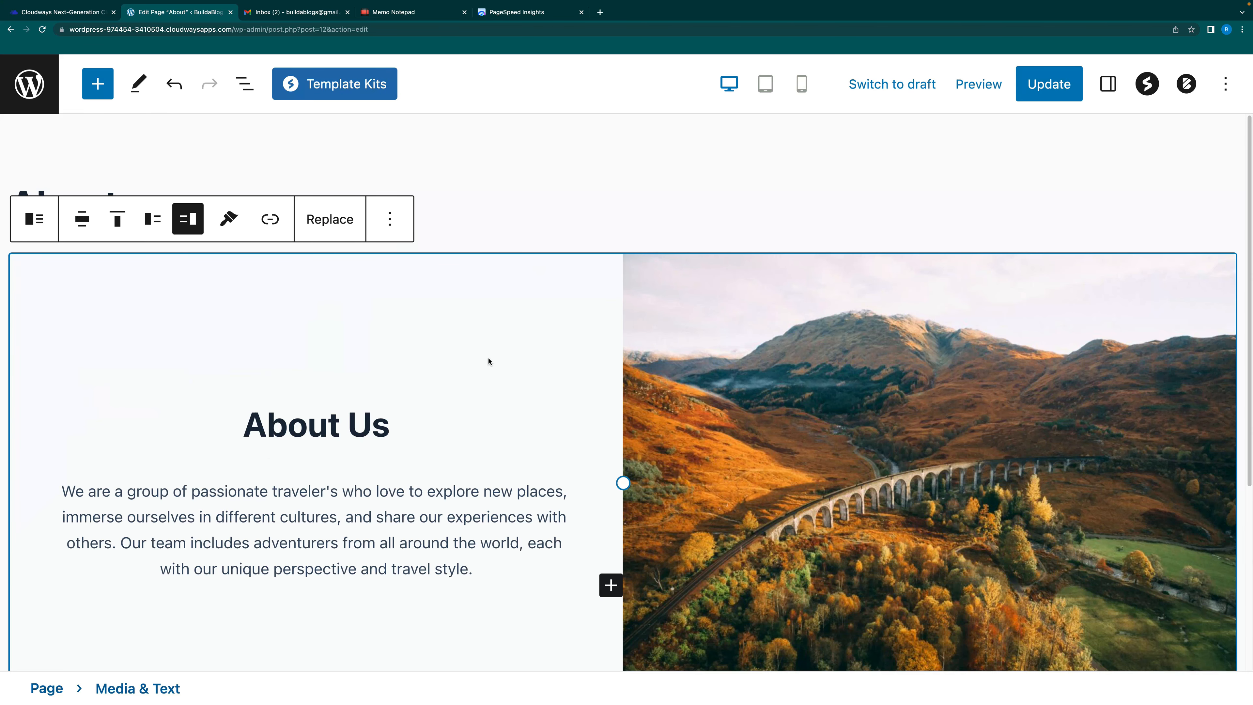
Duplicate the About Us Media & Text block and set the copy to show its media on the left
left_click(390, 219)
left_click(469, 319)
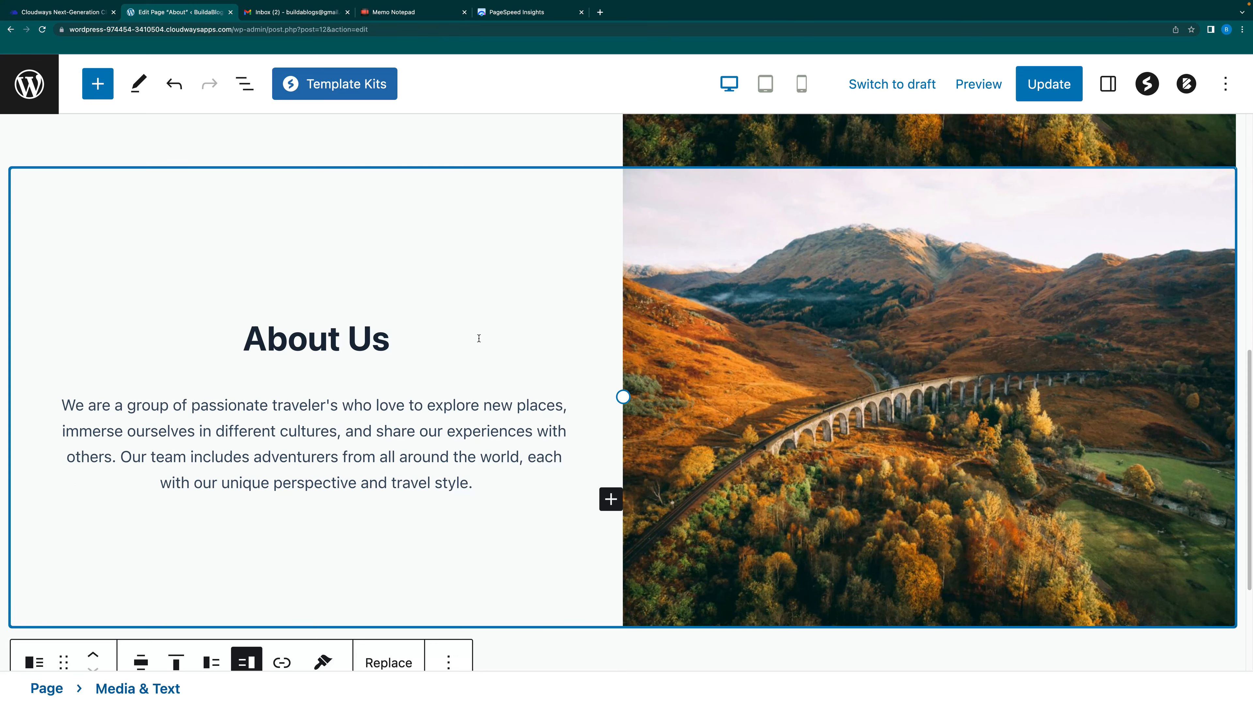
scroll(552, 501, "down", 4)
scroll(550, 499, "up", 10)
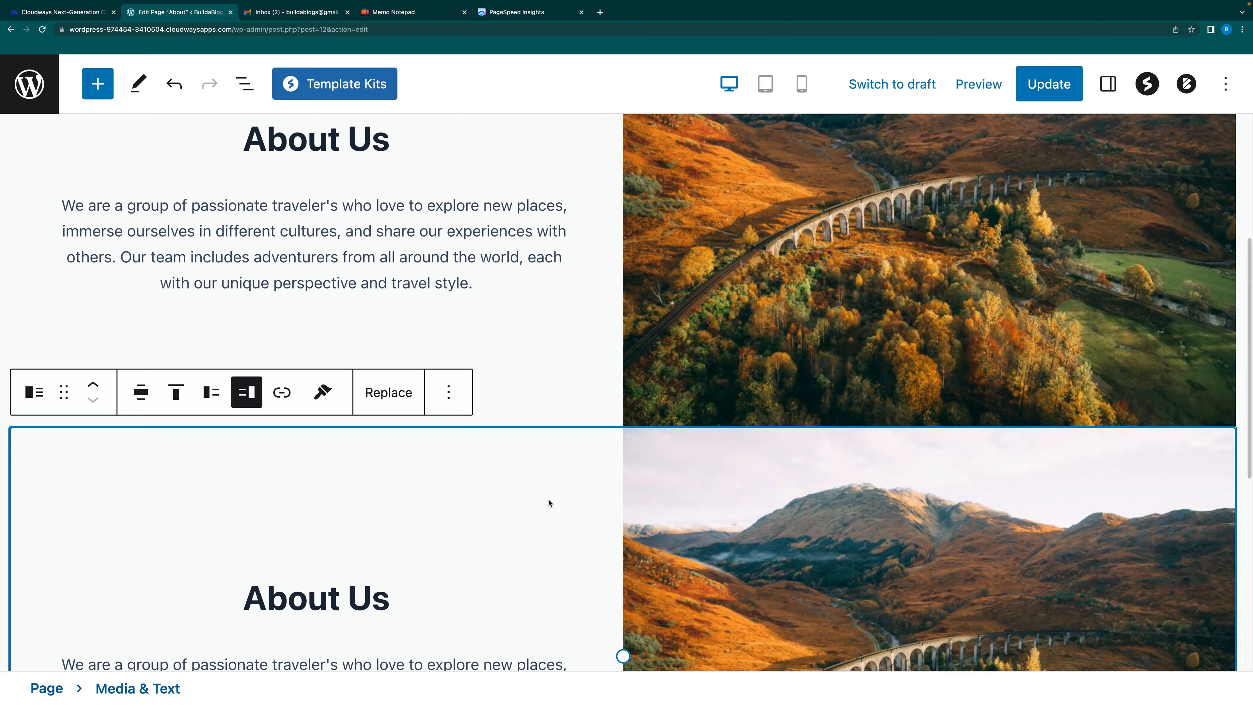
scroll(544, 493, "down", 5)
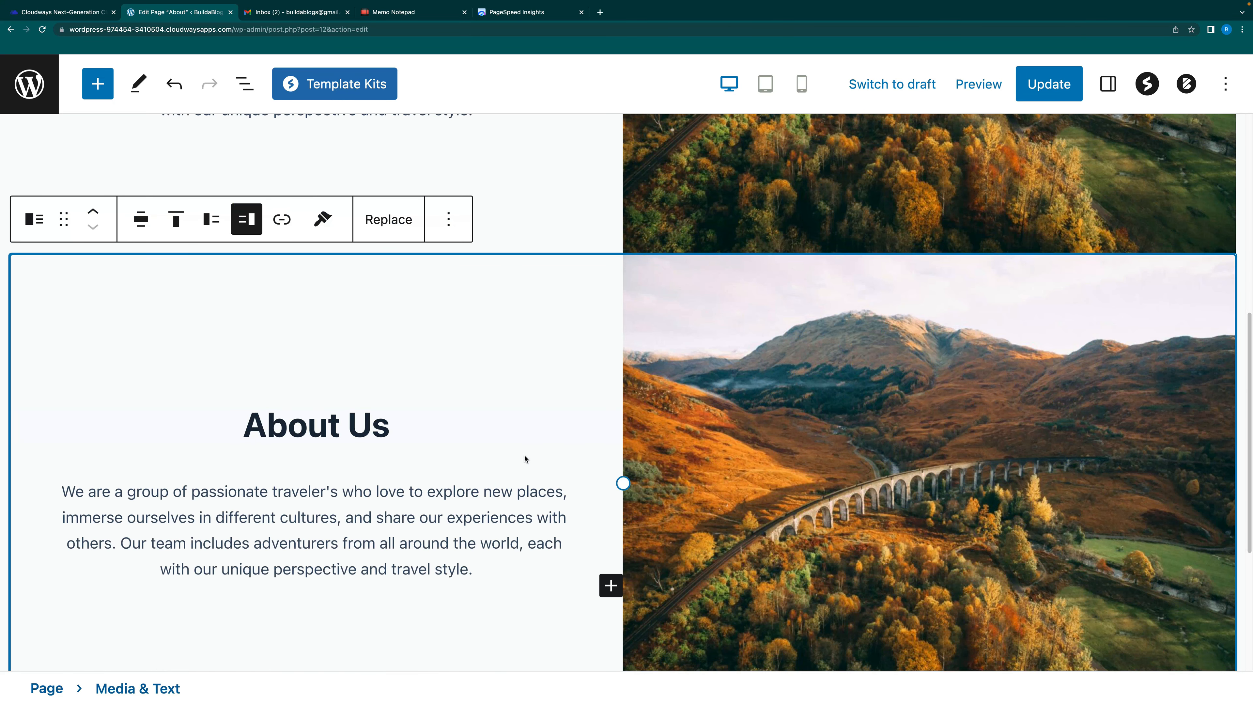
scroll(525, 459, "down", 1)
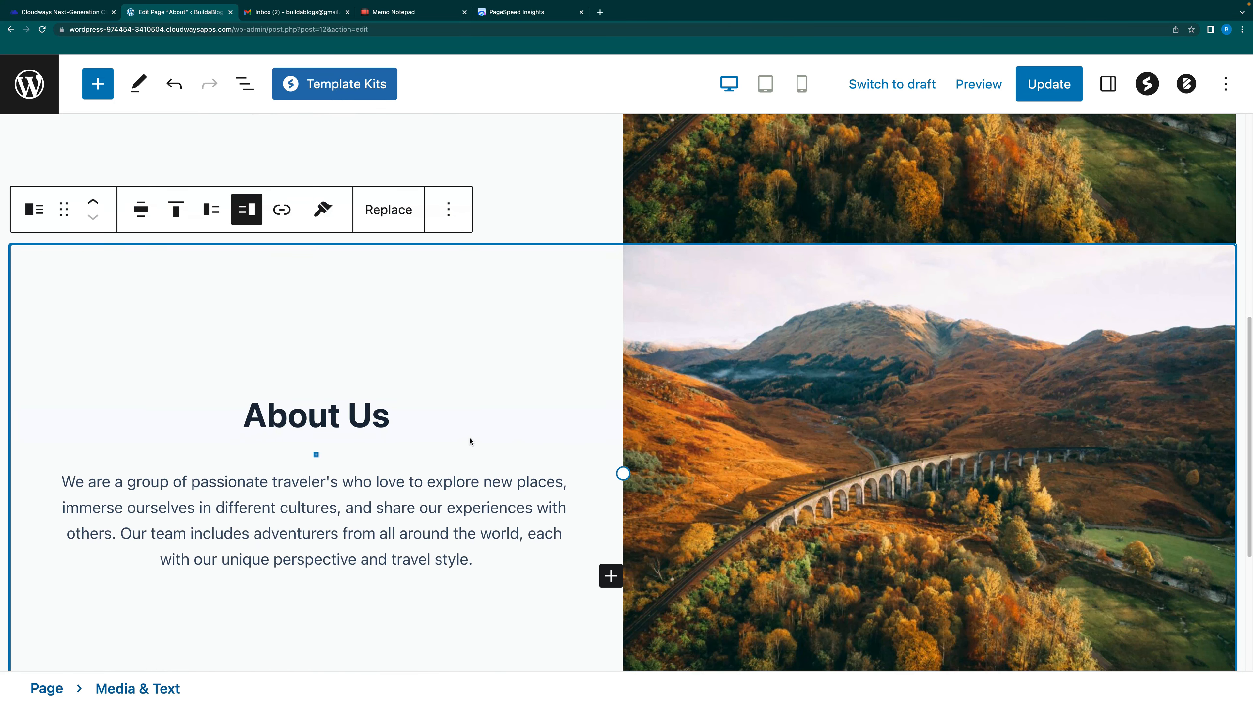
left_click(212, 211)
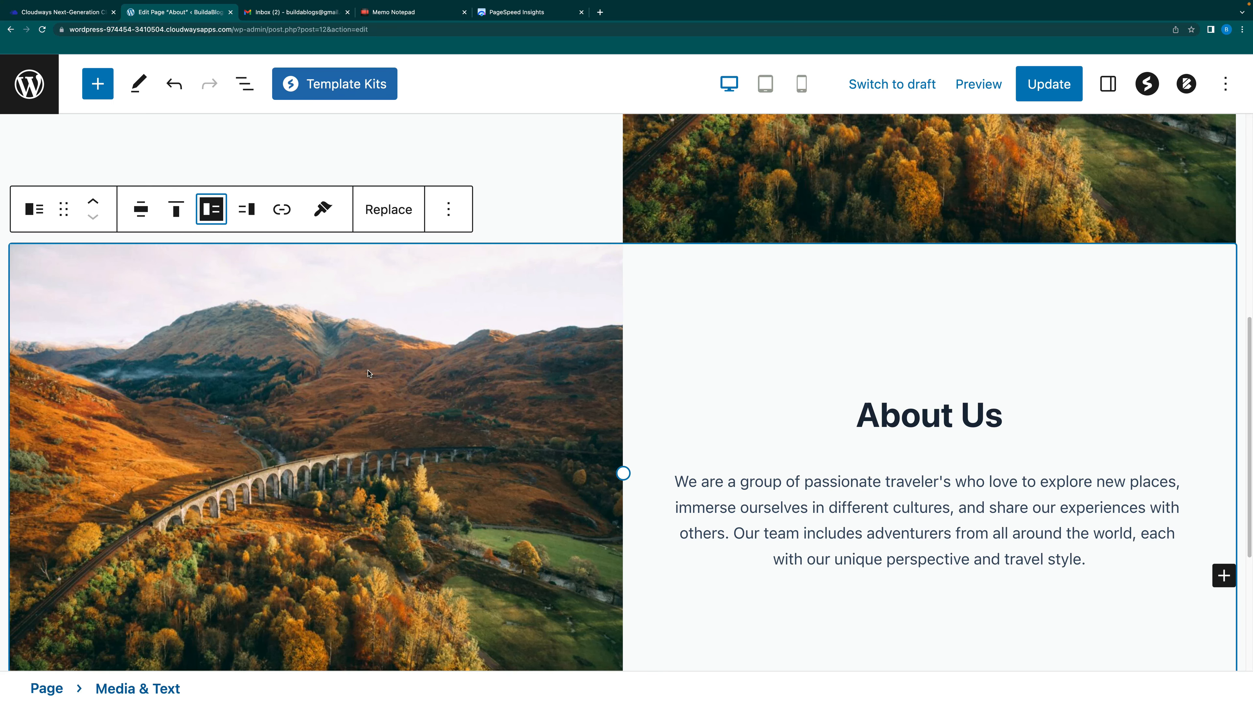
Replace the duplicated block's image by uploading the photo of three people with laptops from the Downloads folder
left_click(376, 211)
left_click(421, 310)
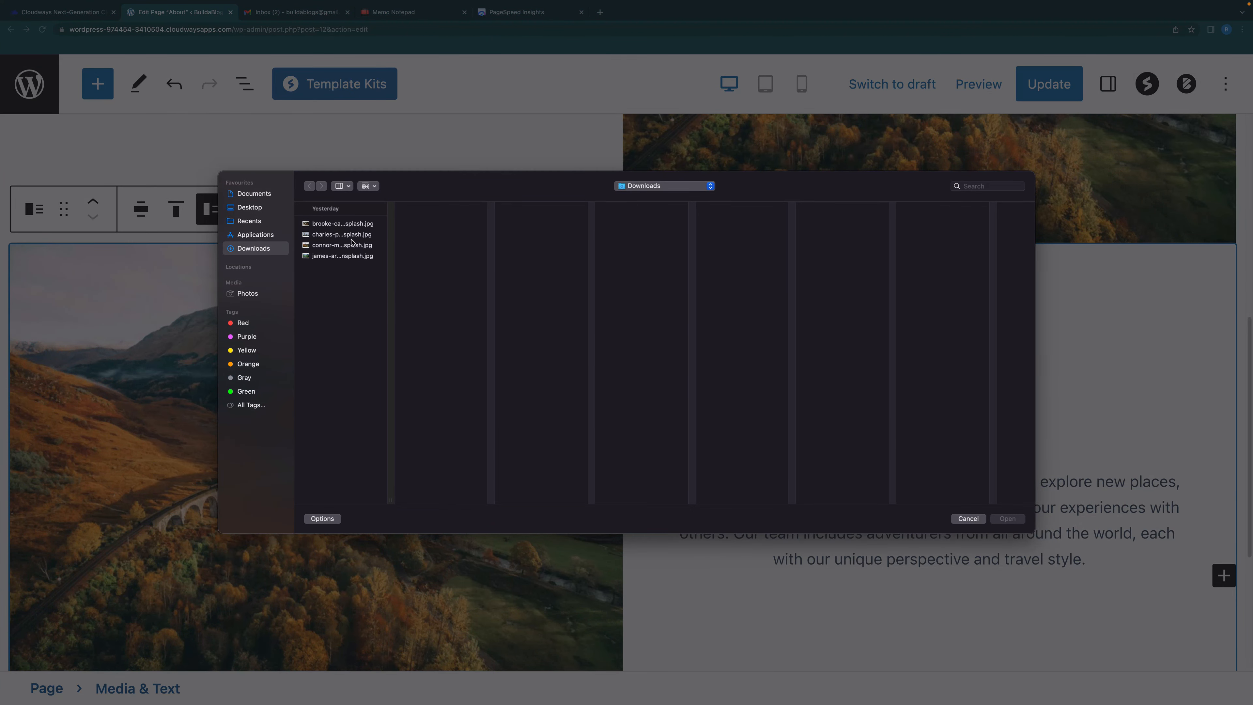
left_click(339, 225)
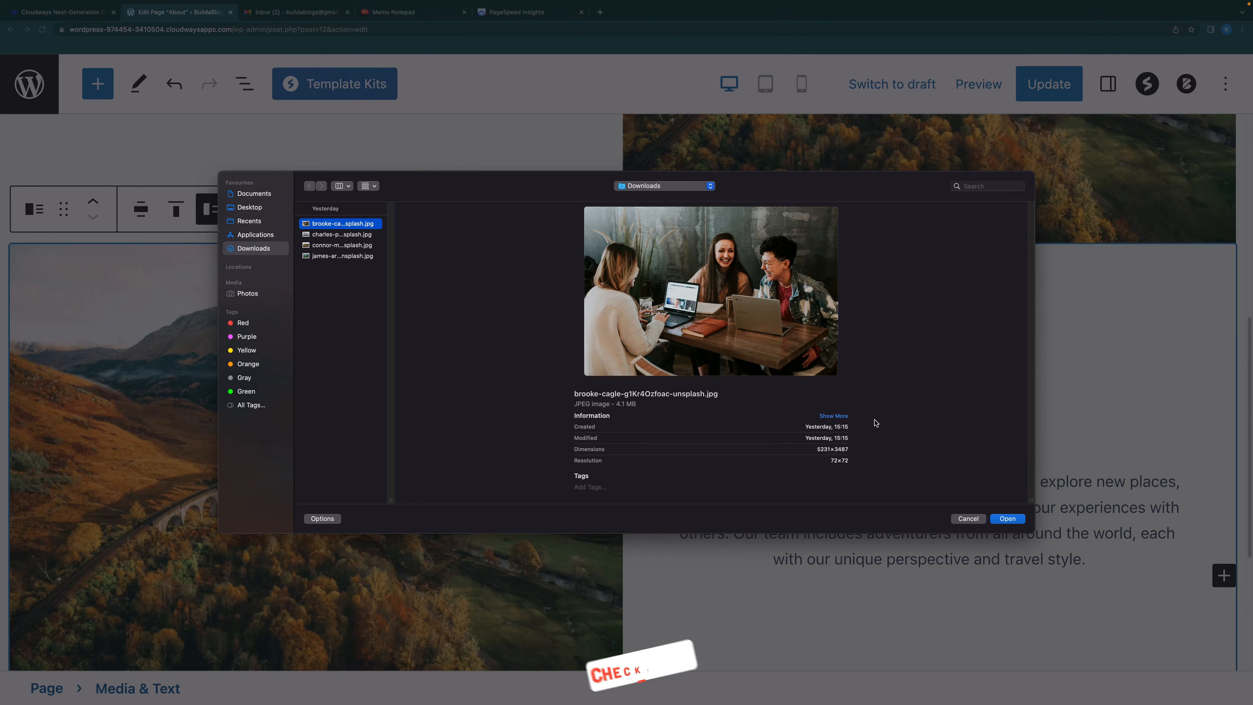
left_click(1010, 518)
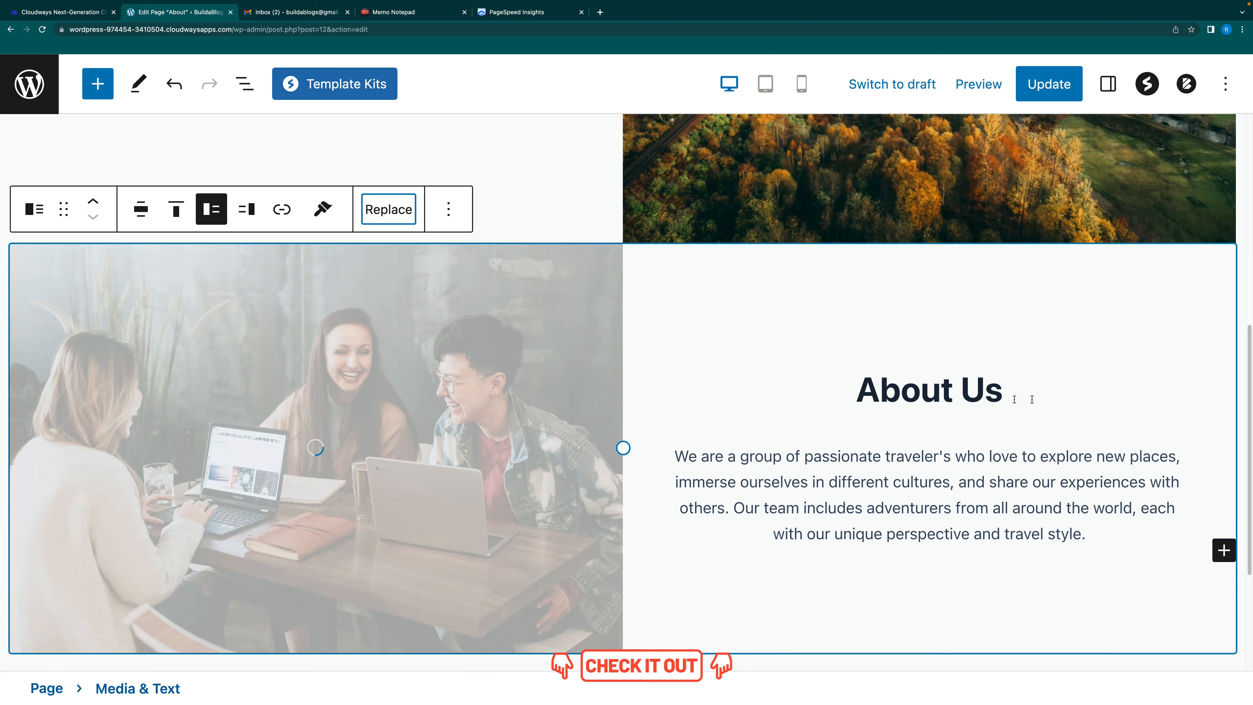
Change the duplicated block's heading to "Our Team"
left_click(1004, 394)
left_click_drag(1003, 394, 850, 387)
type("Or")
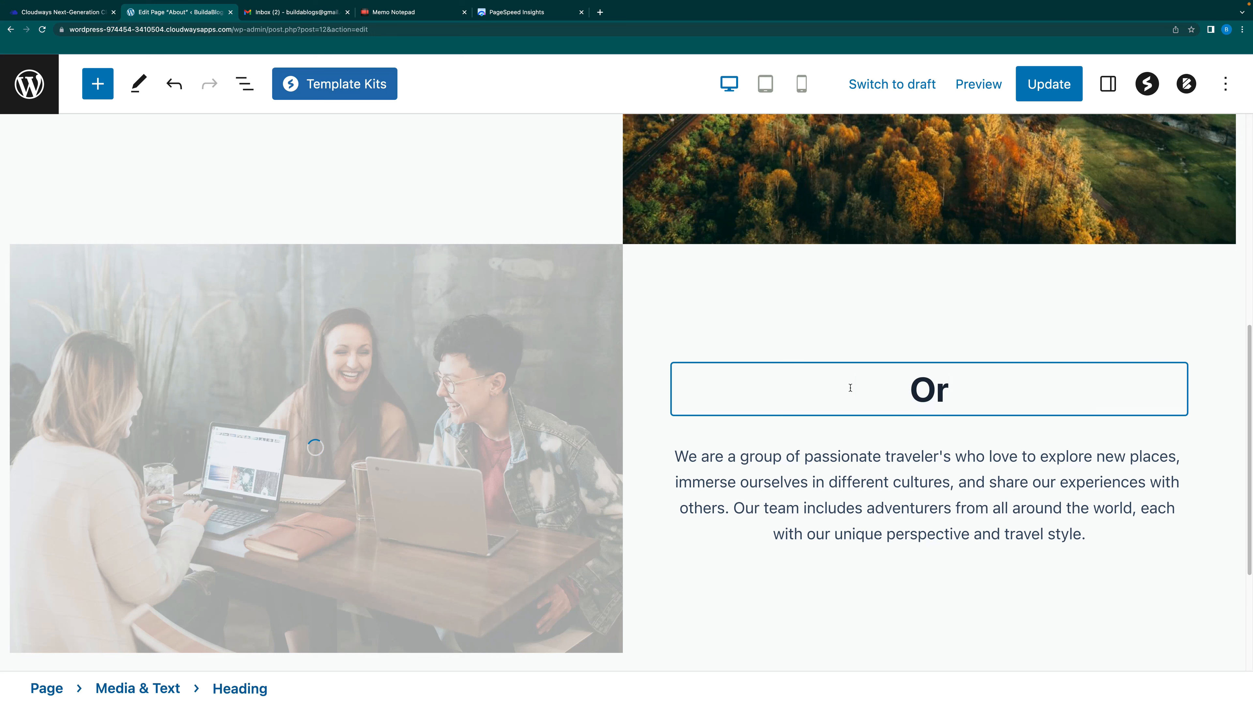
key("BackSpace")
type("ur")
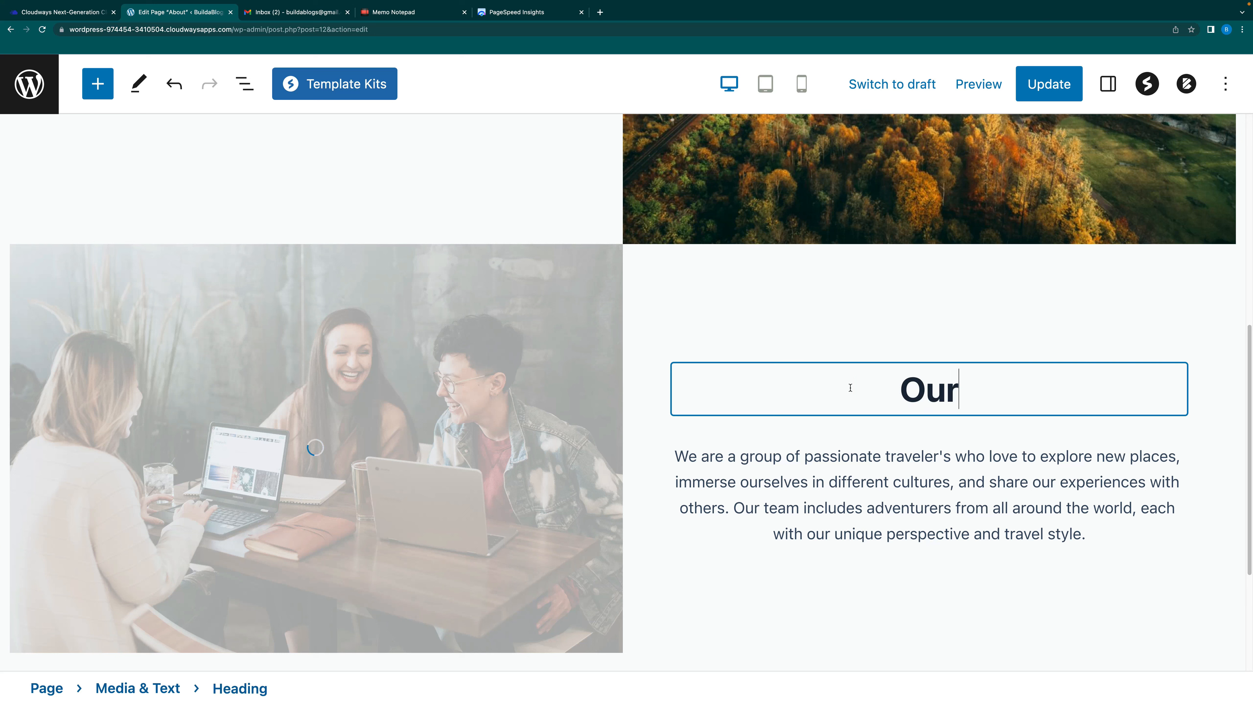
type(" Team")
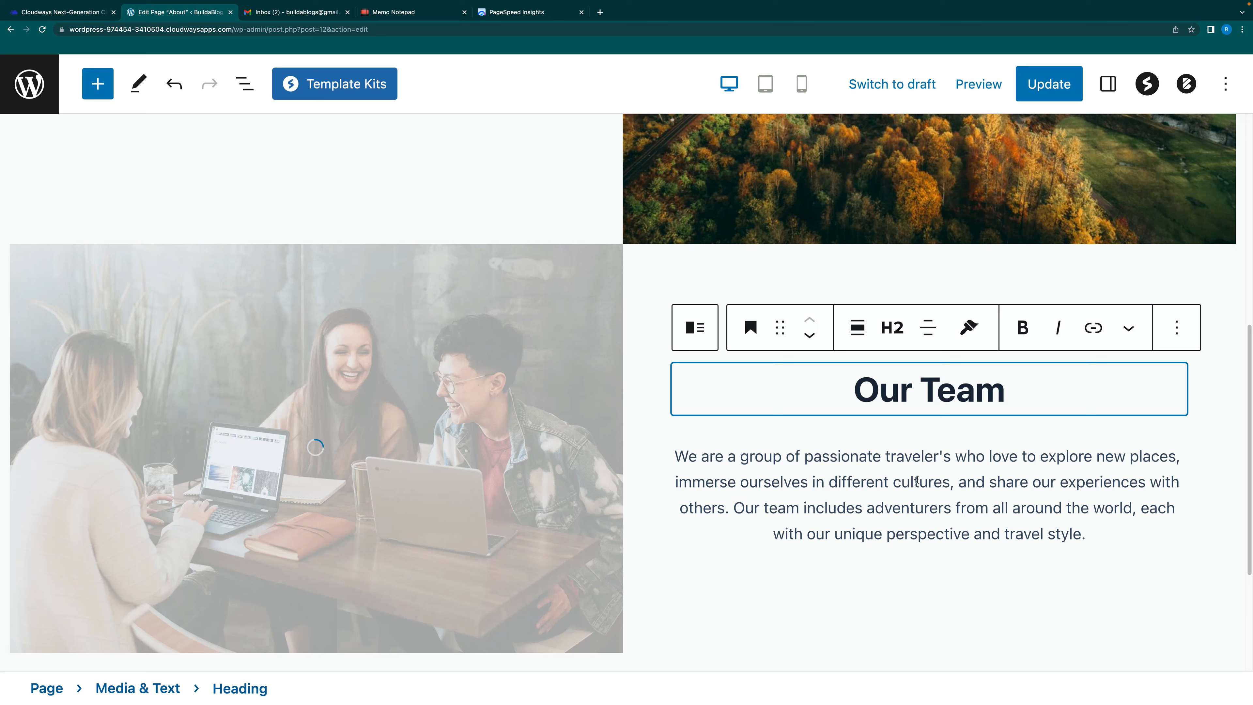
Switch to Memo Notepad and copy the paragraph under Our Team
left_click(917, 478)
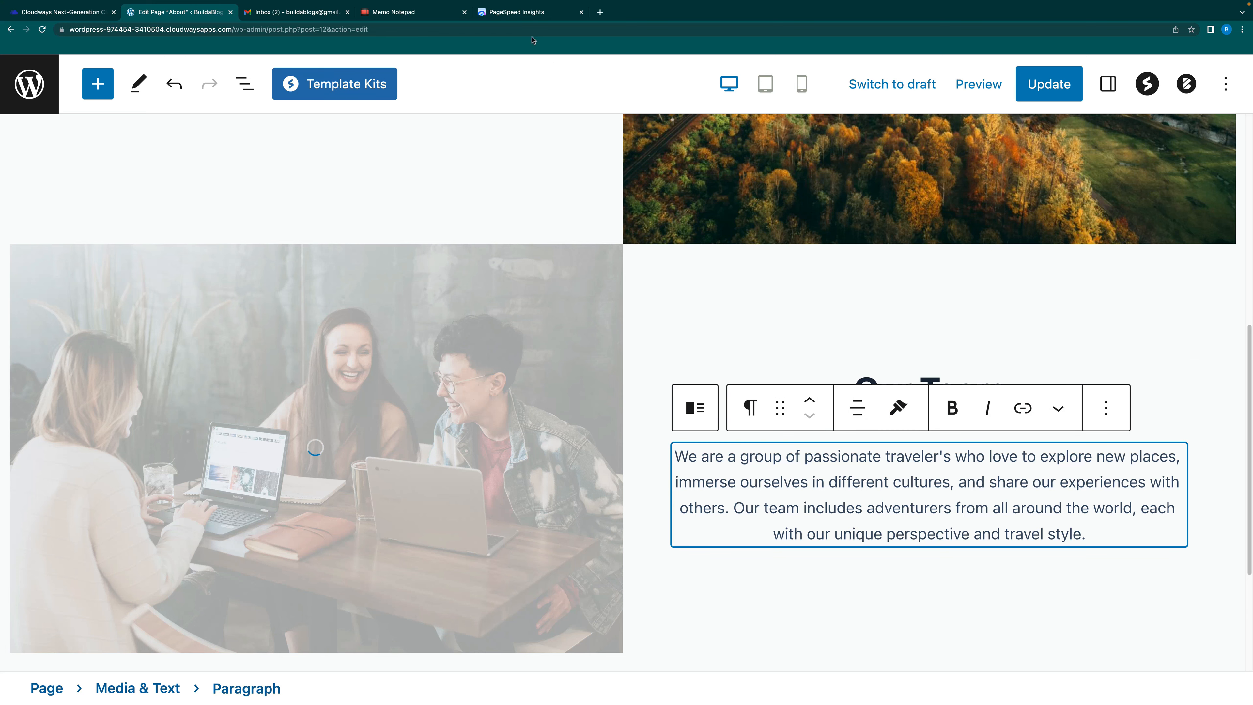
left_click(418, 14)
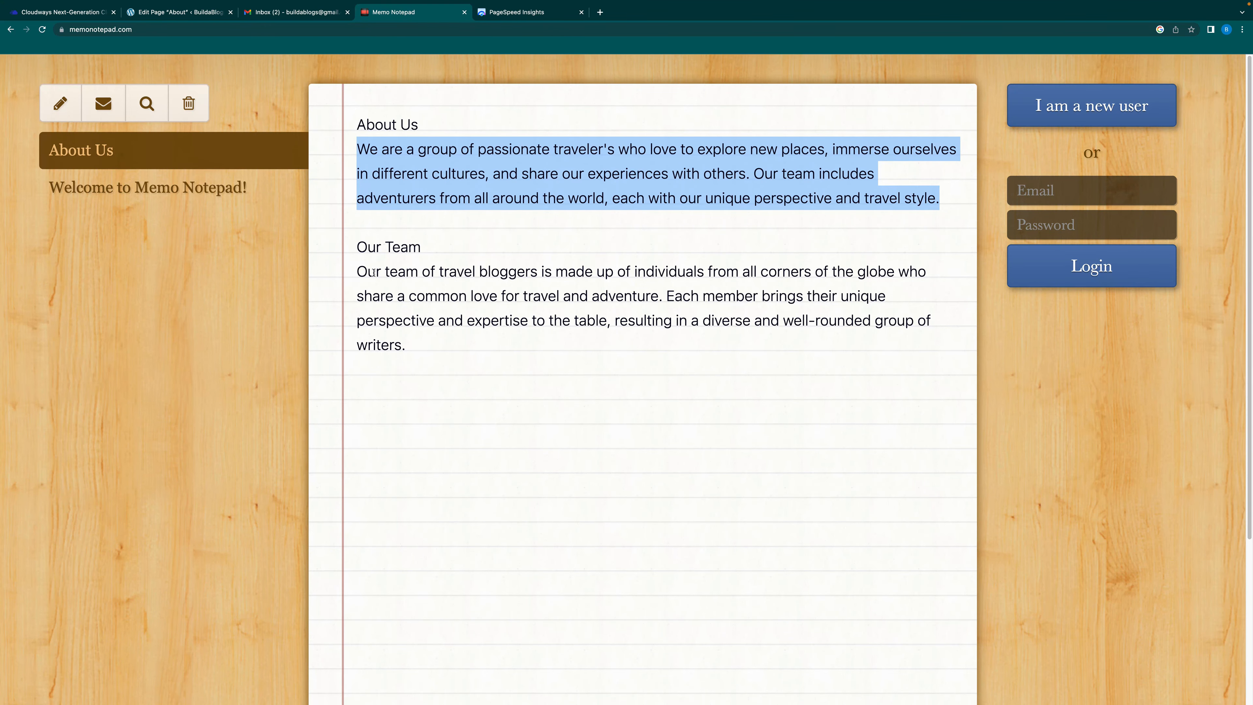
left_click_drag(363, 274, 487, 365)
key("cmd+c")
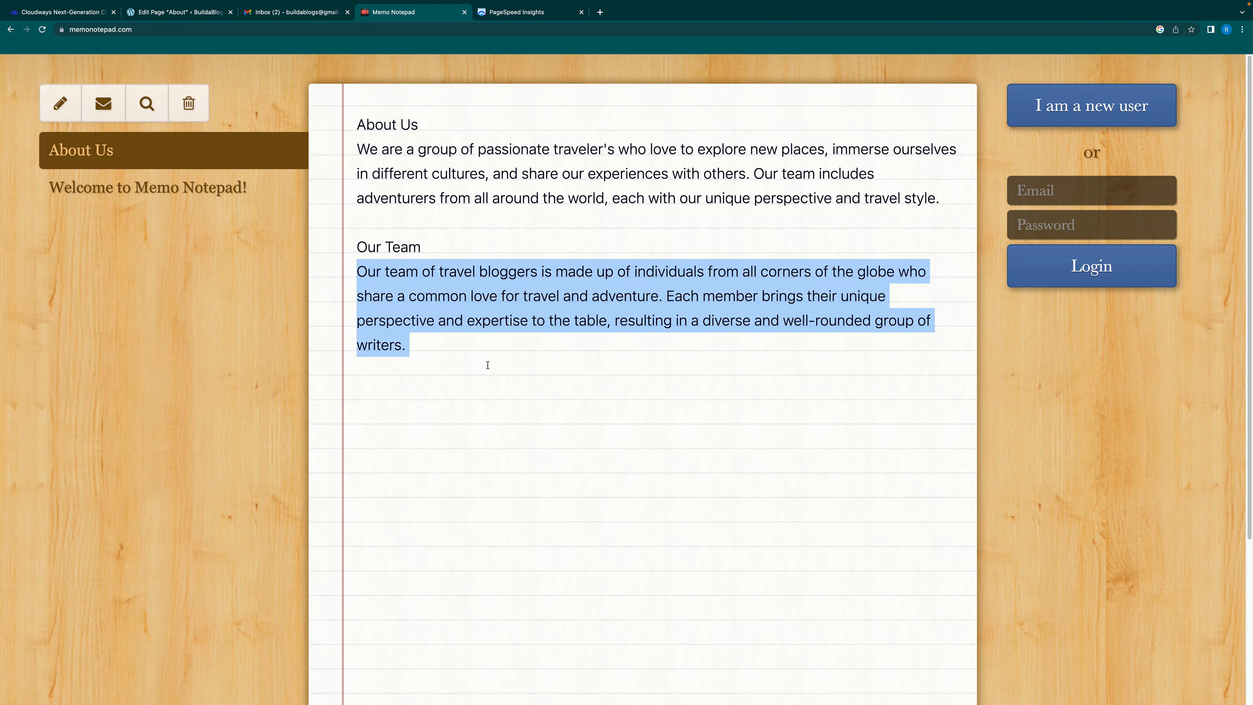
Return to the WordPress page editor and replace the paragraph under the Our Team heading with the copied text
left_click(182, 14)
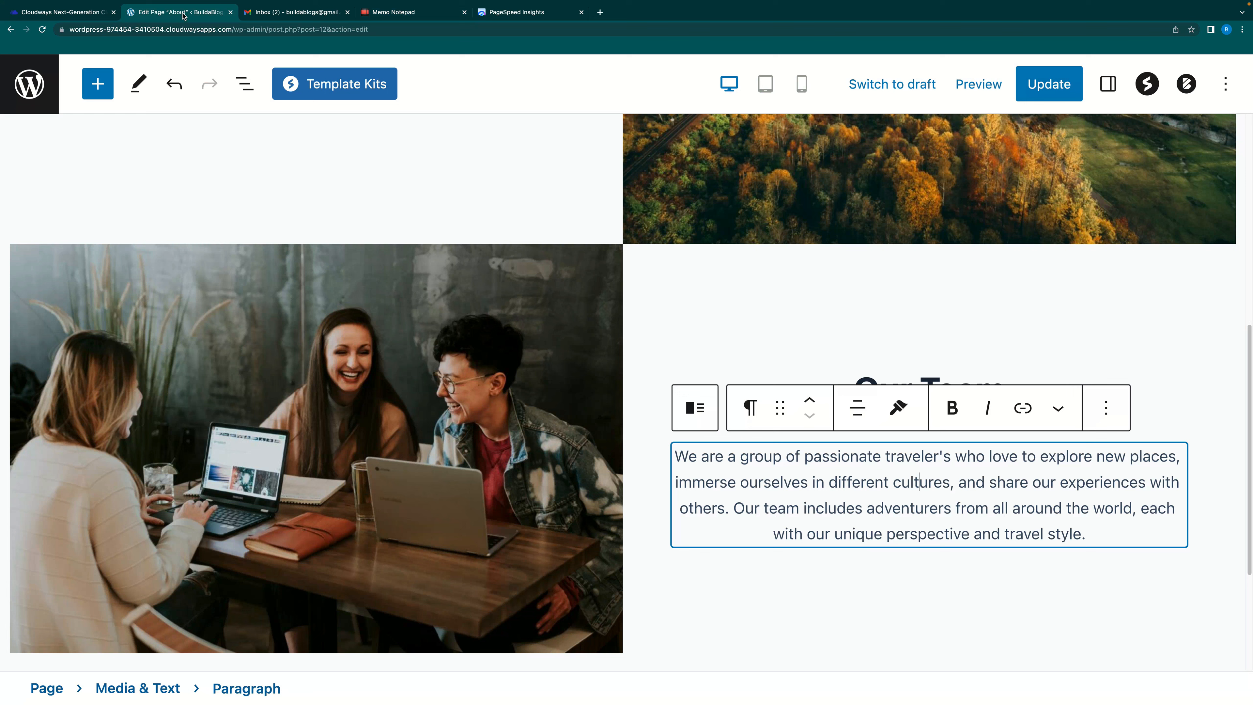
left_click_drag(676, 455, 1090, 532)
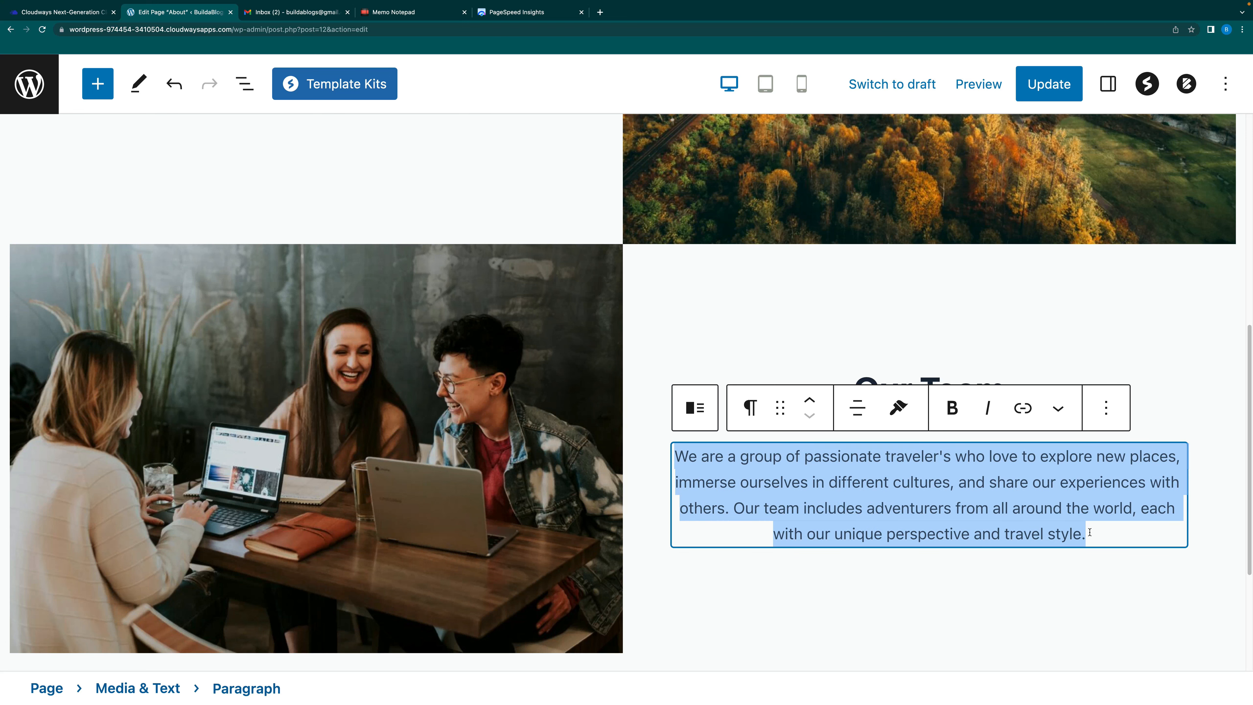
key("cmd+v")
scroll(1091, 535, "down", 2)
left_click(947, 524)
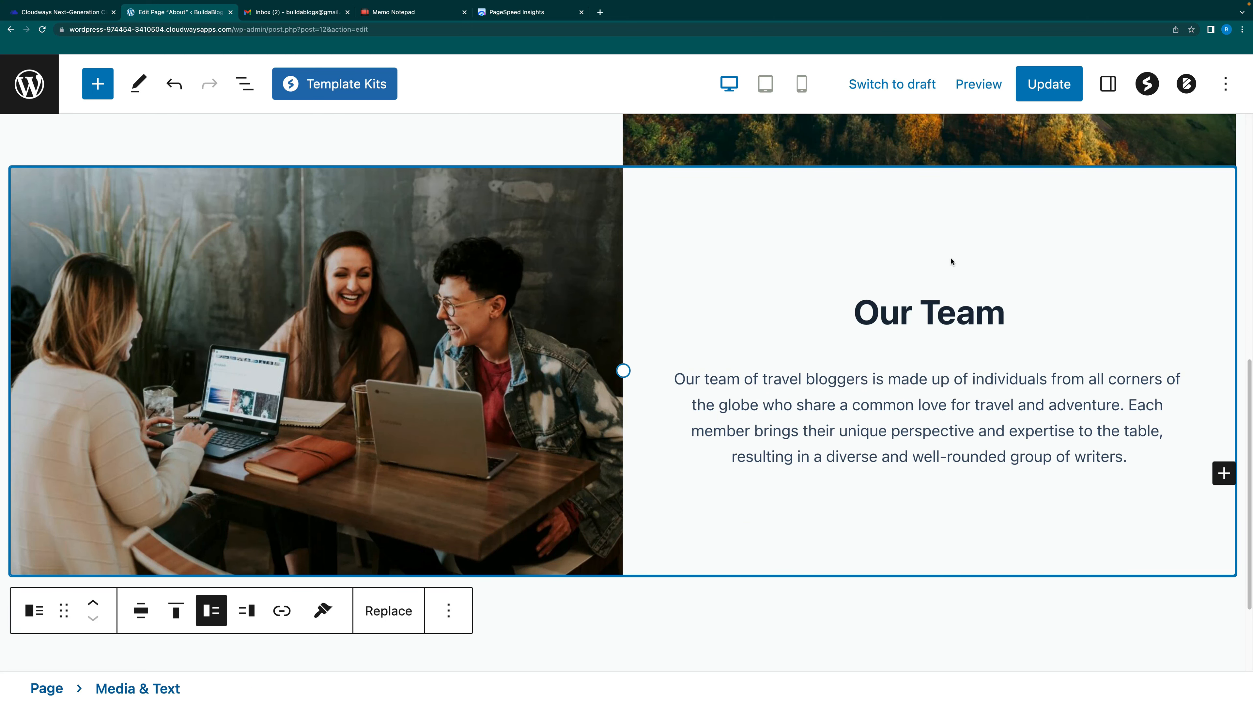
scroll(932, 459, "down", 4)
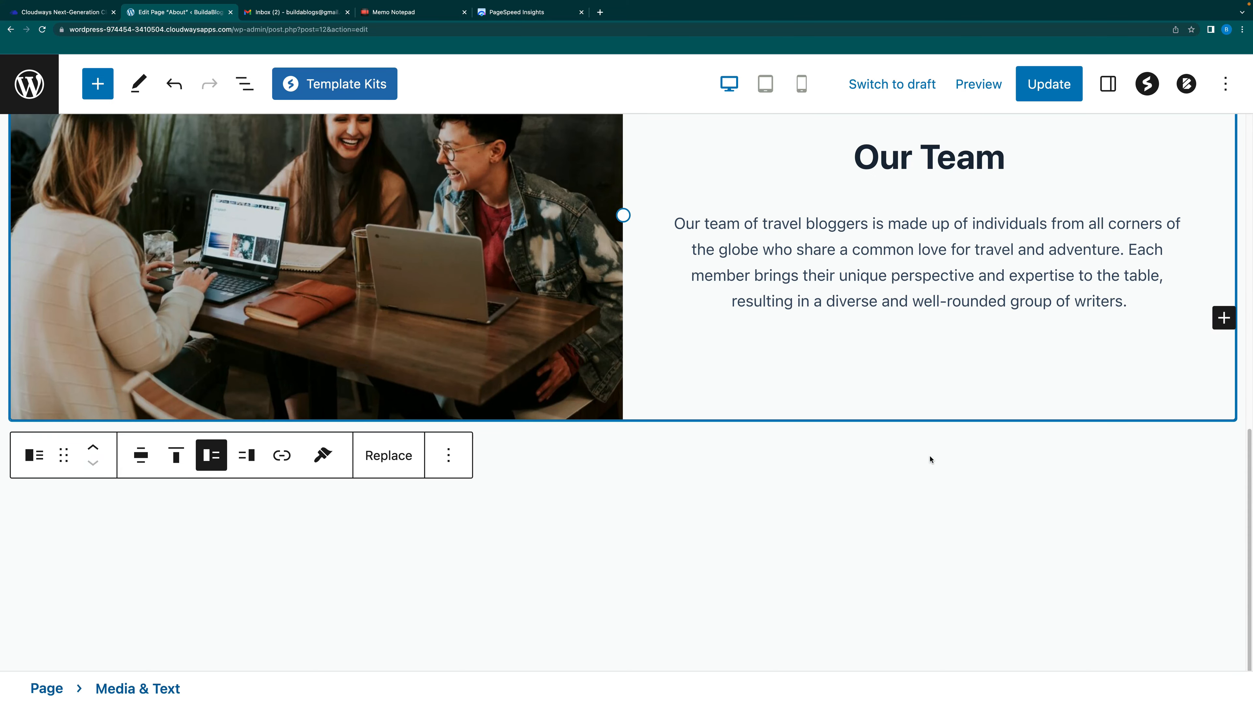
left_click(752, 538)
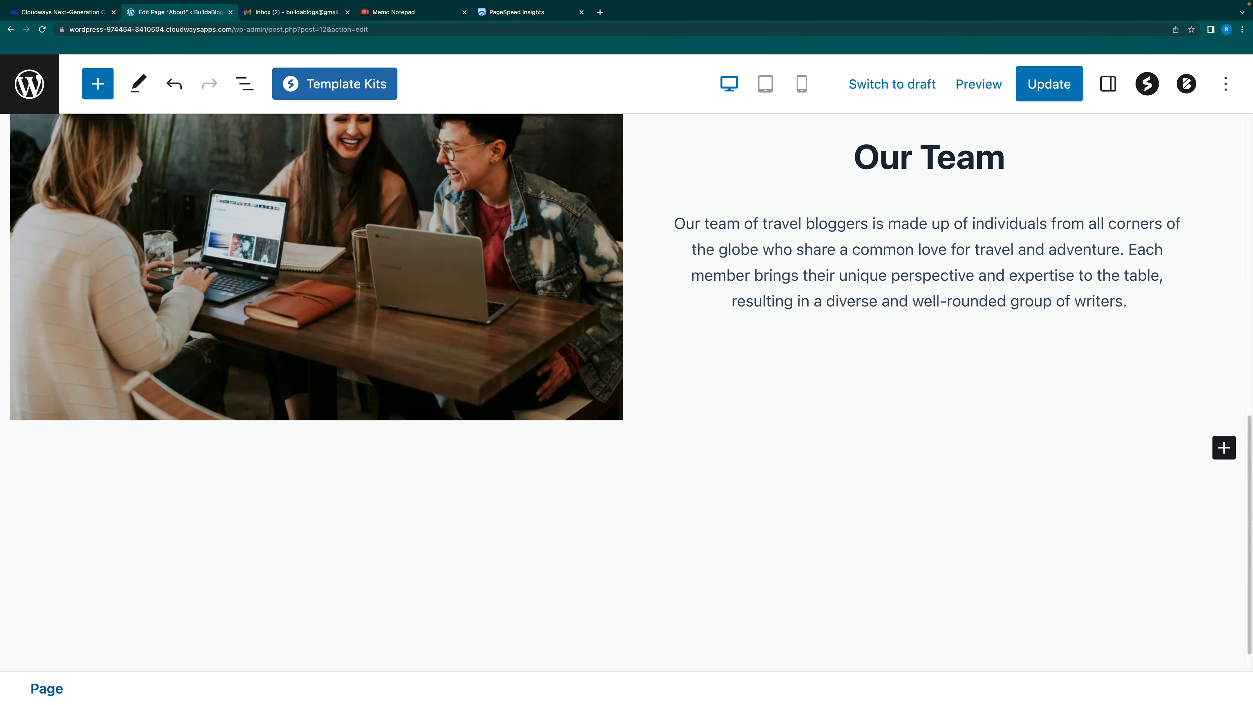
left_click(1224, 447)
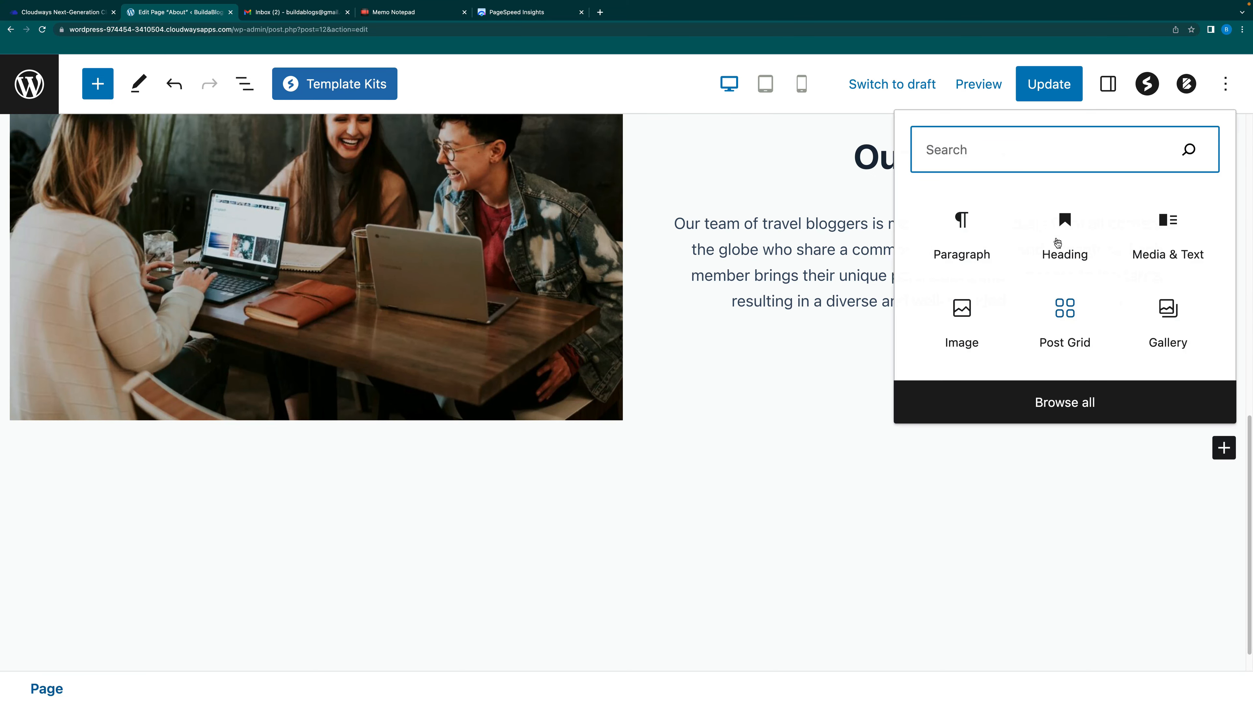
left_click(1064, 246)
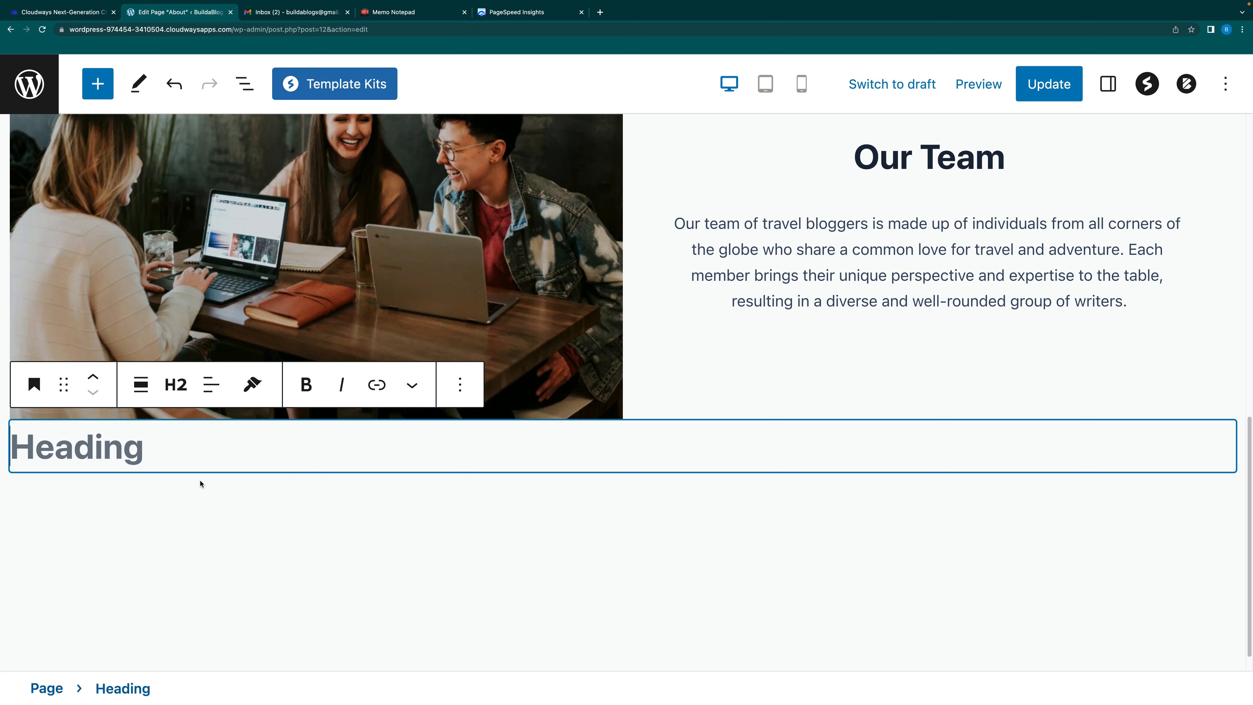
left_click(460, 387)
scroll(543, 311, "down", 3)
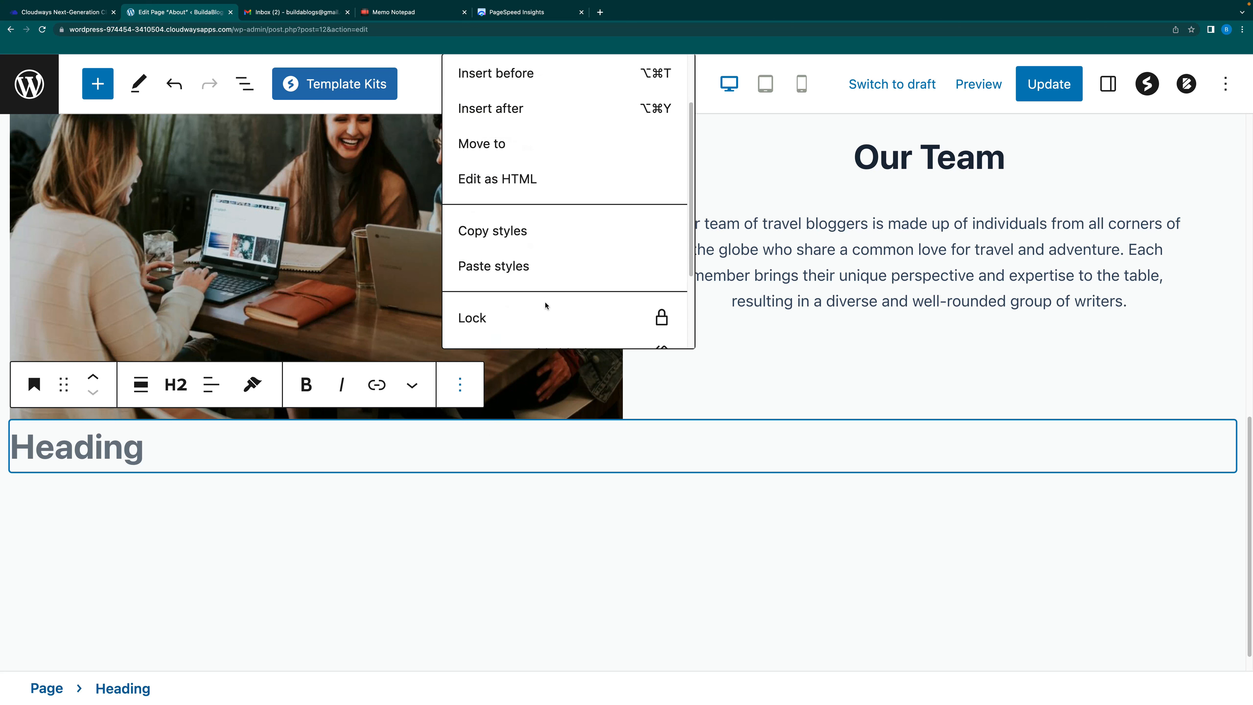
scroll(512, 316, "down", 1)
left_click(512, 322)
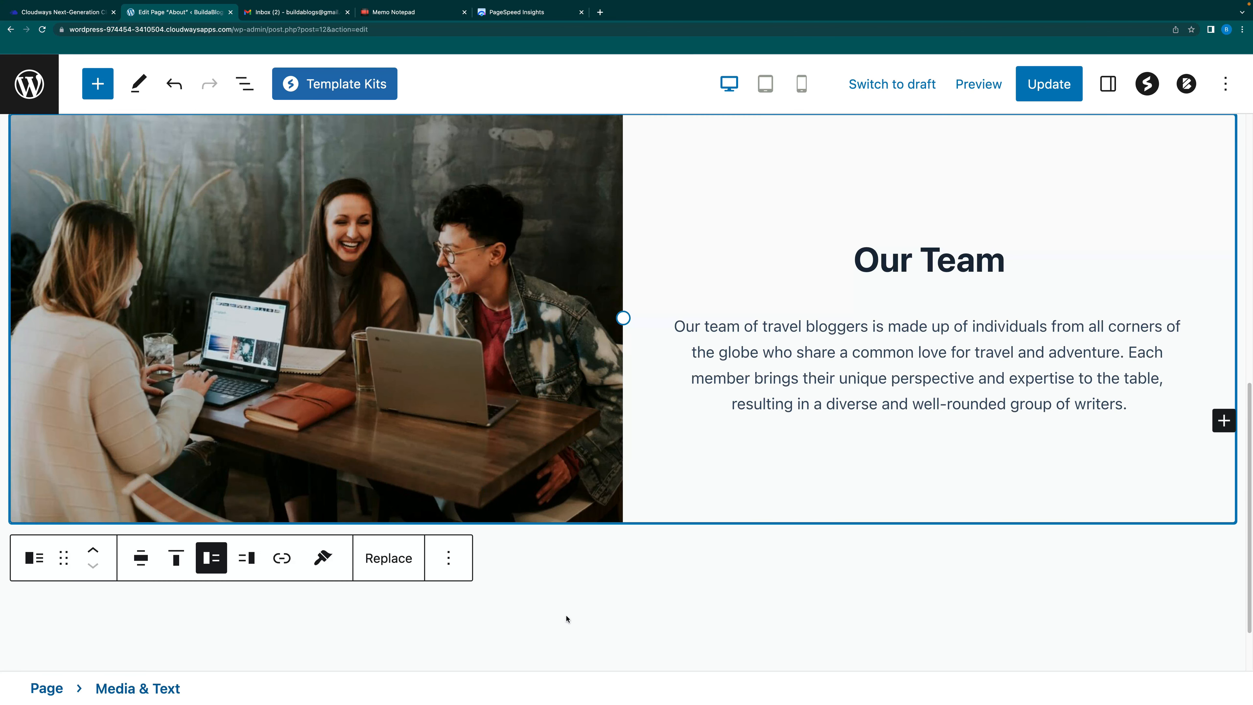
Insert a Spacer block below the Our Team media and text block
left_click(559, 602)
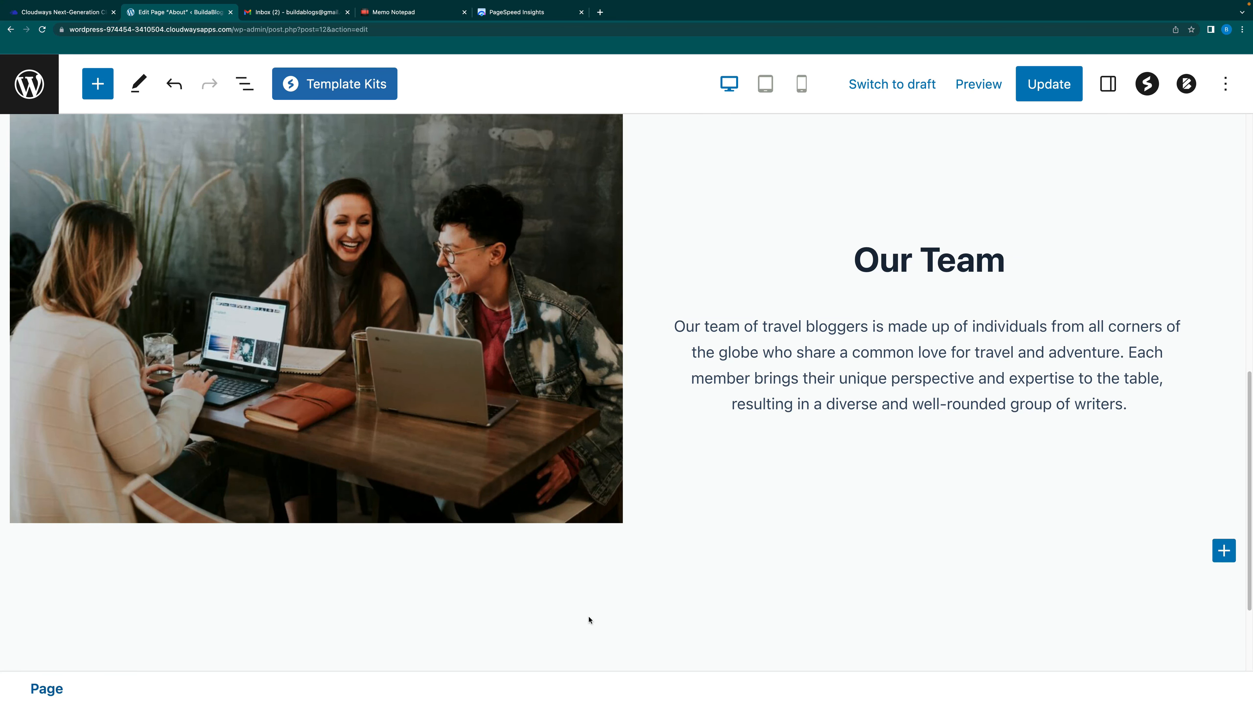
scroll(400, 488, "down", 3)
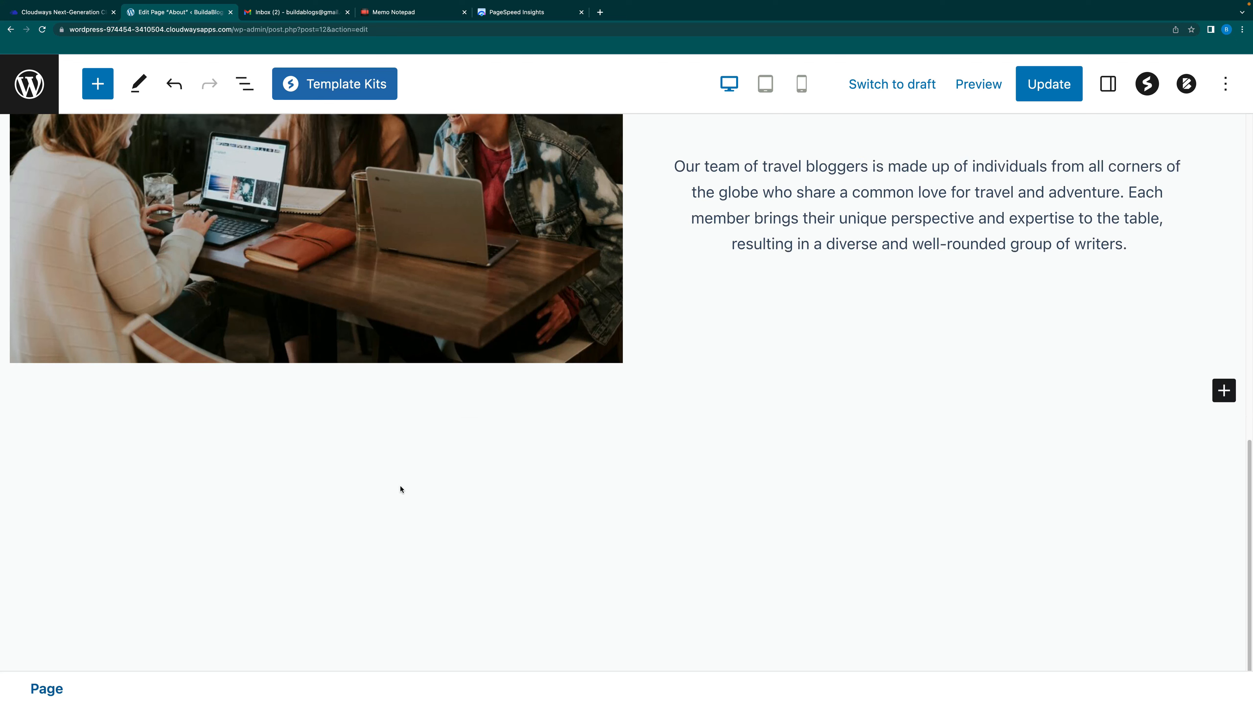
left_click(1224, 391)
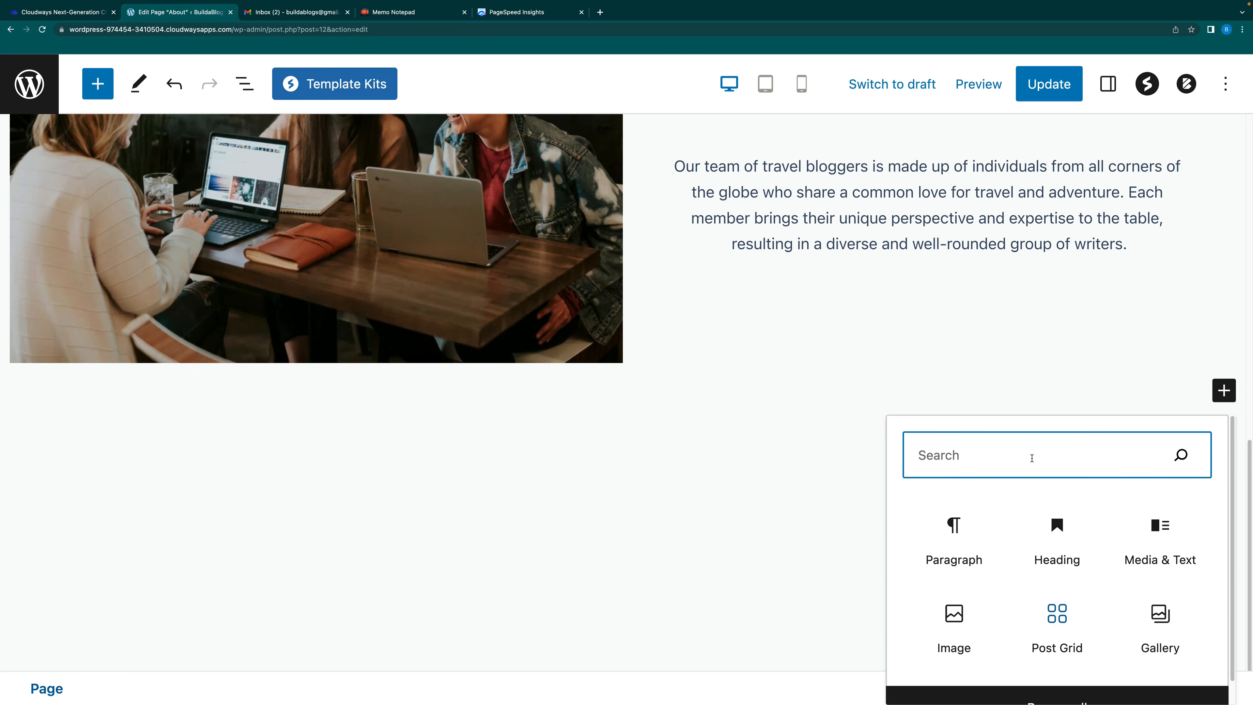
type("spa")
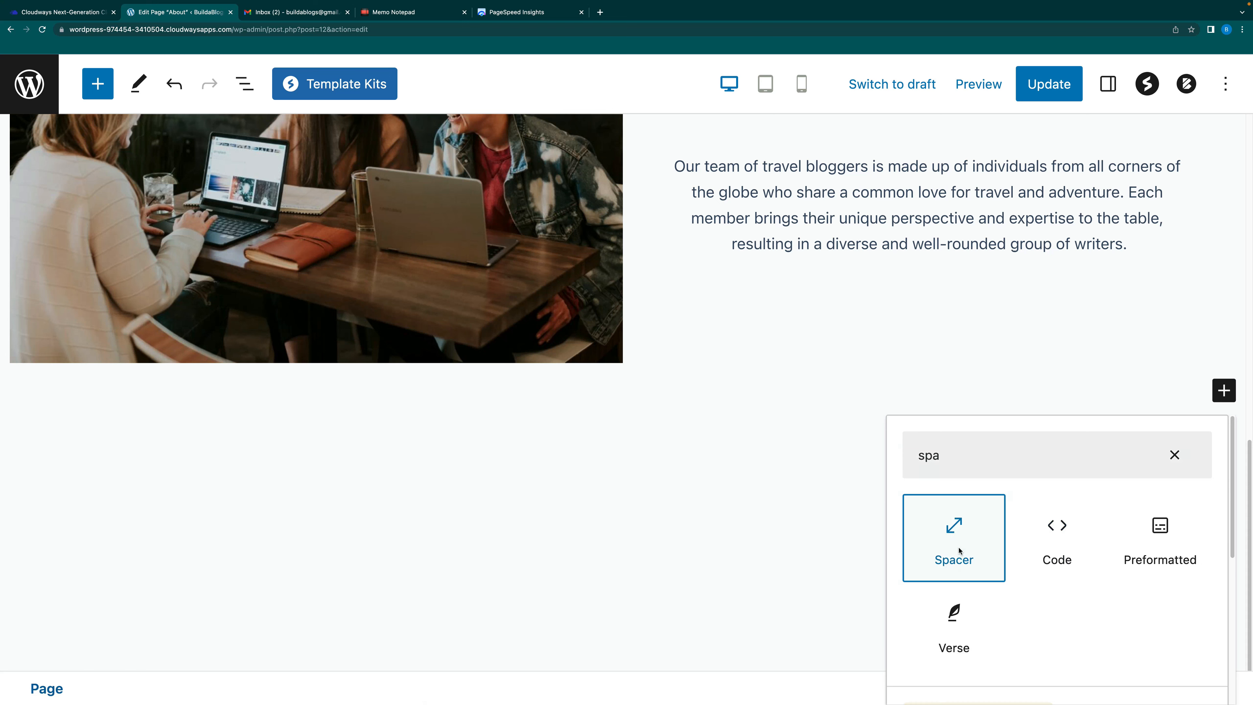
left_click(959, 551)
left_click(589, 543)
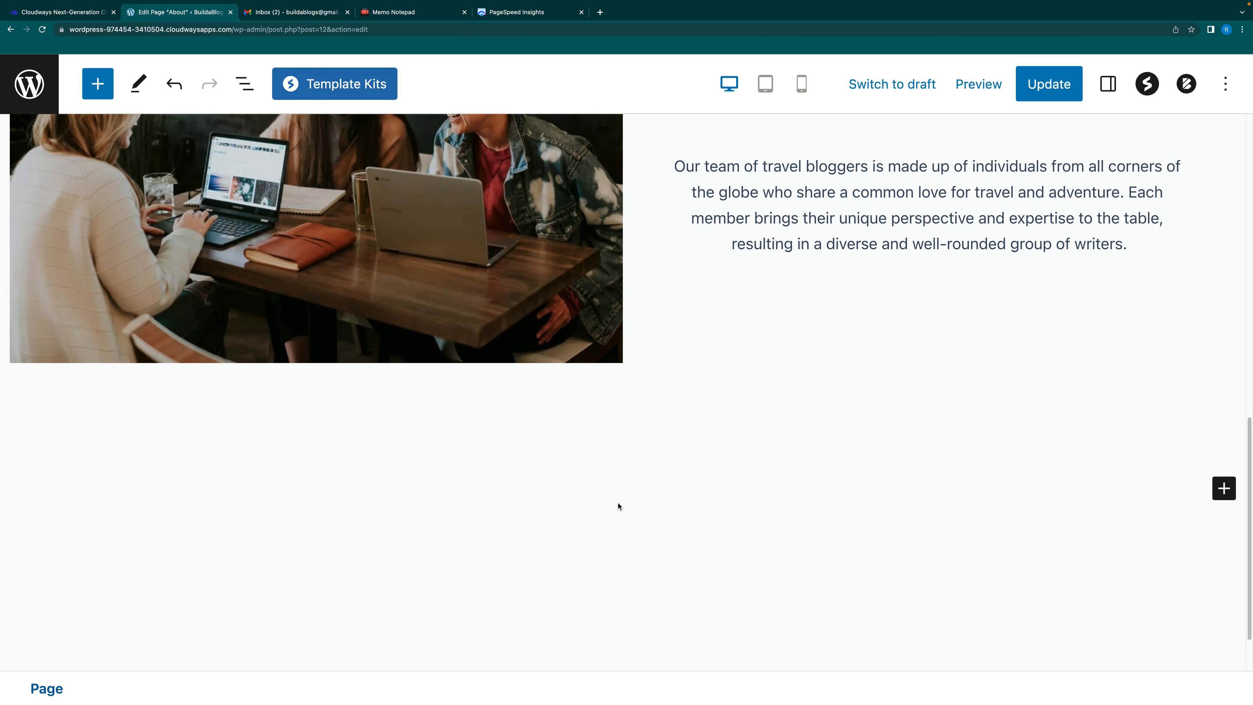
Add a standard Heading block below the spacer with the text "Latest Posts"
left_click(675, 487)
left_click(648, 436)
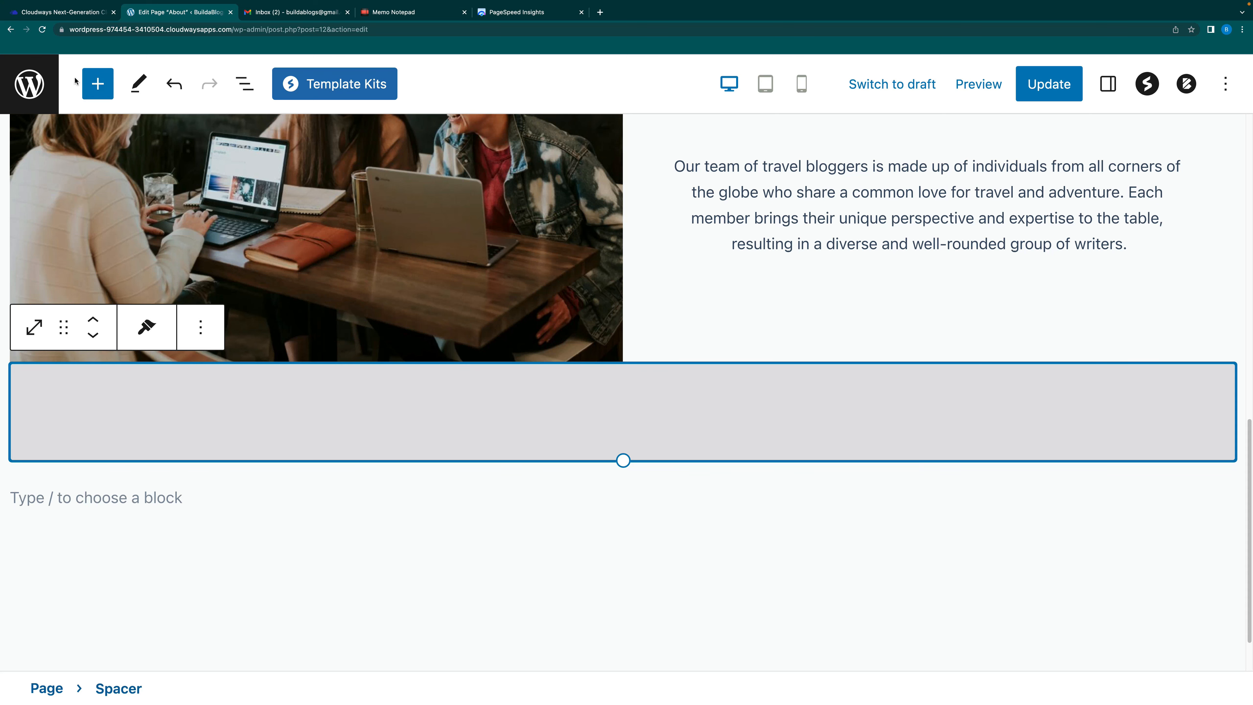
left_click(97, 84)
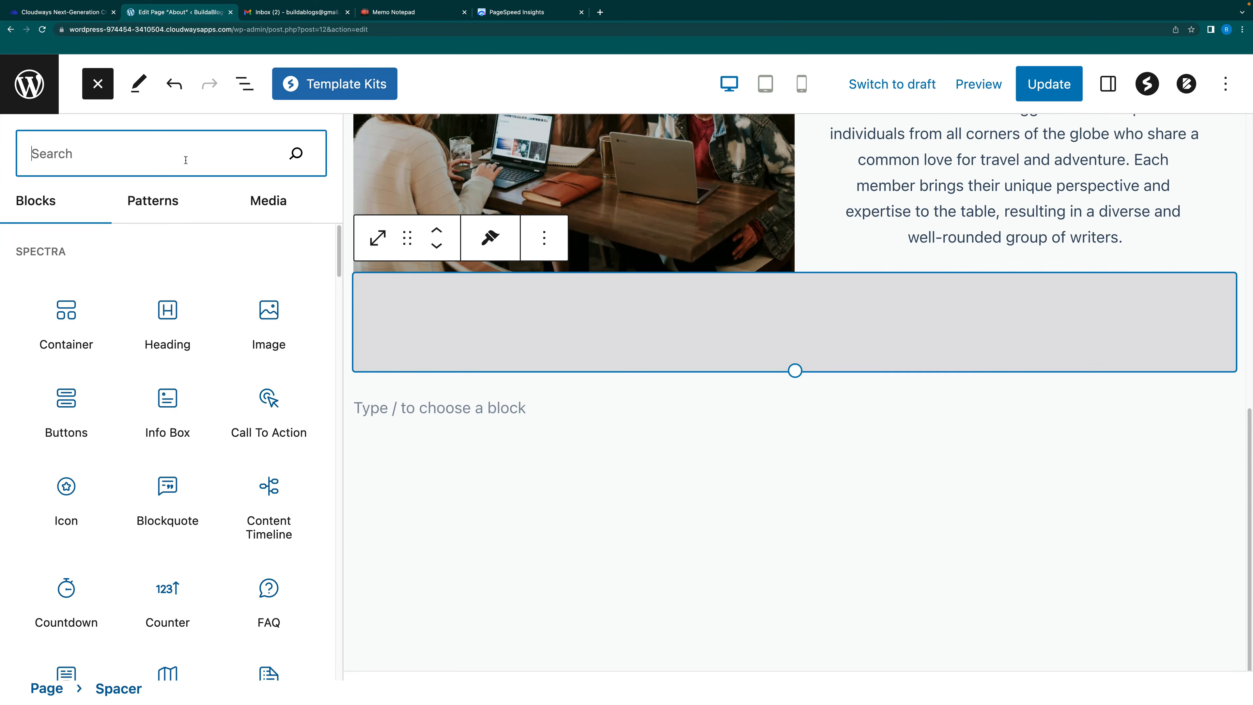
type("head")
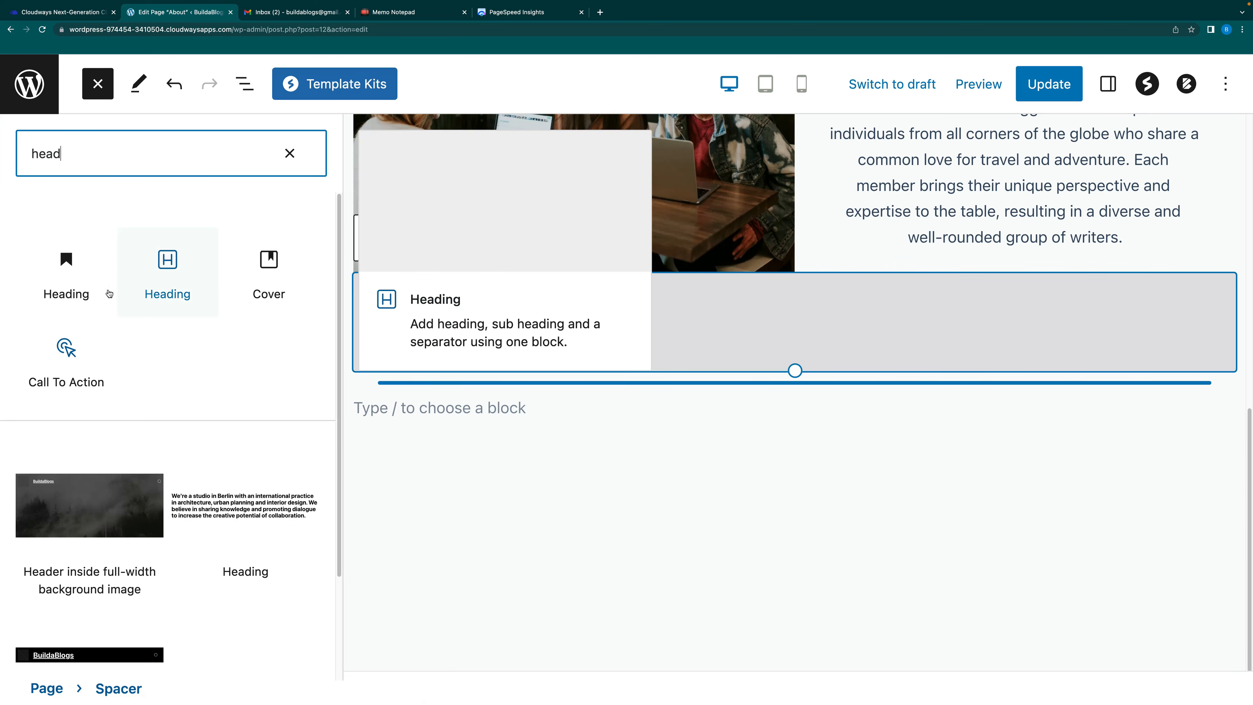
left_click(55, 276)
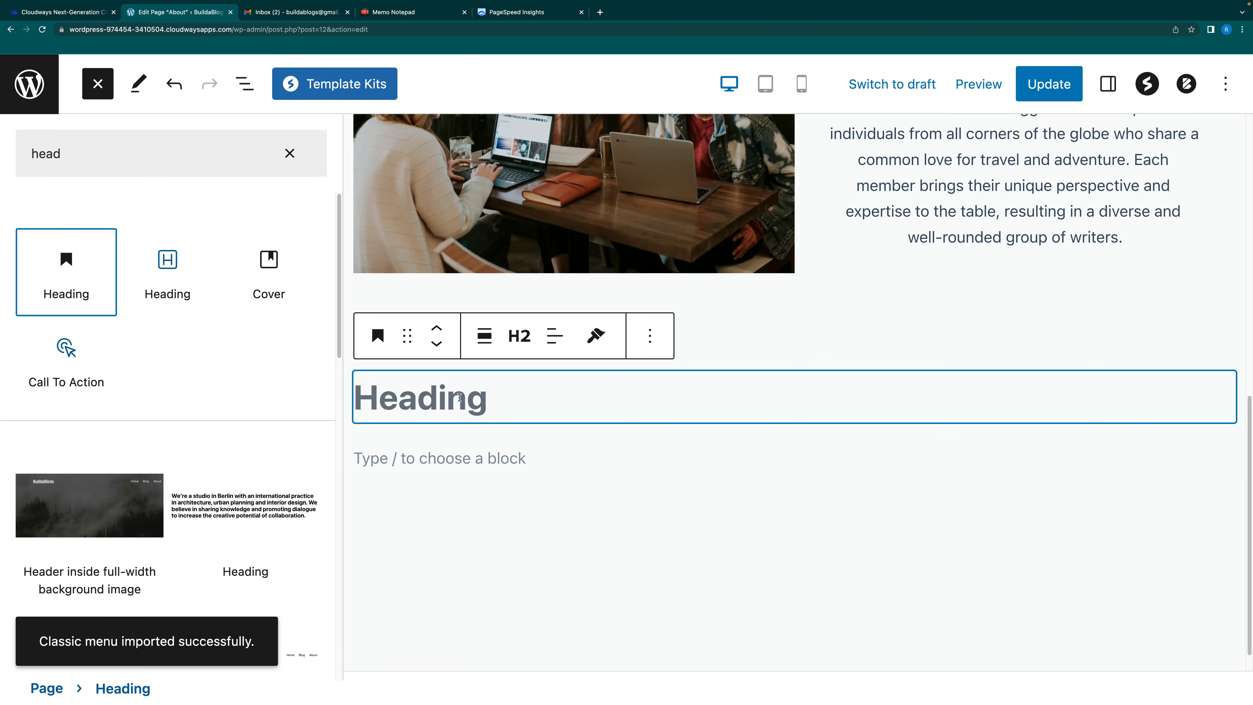
left_click(459, 397)
type("Latest ")
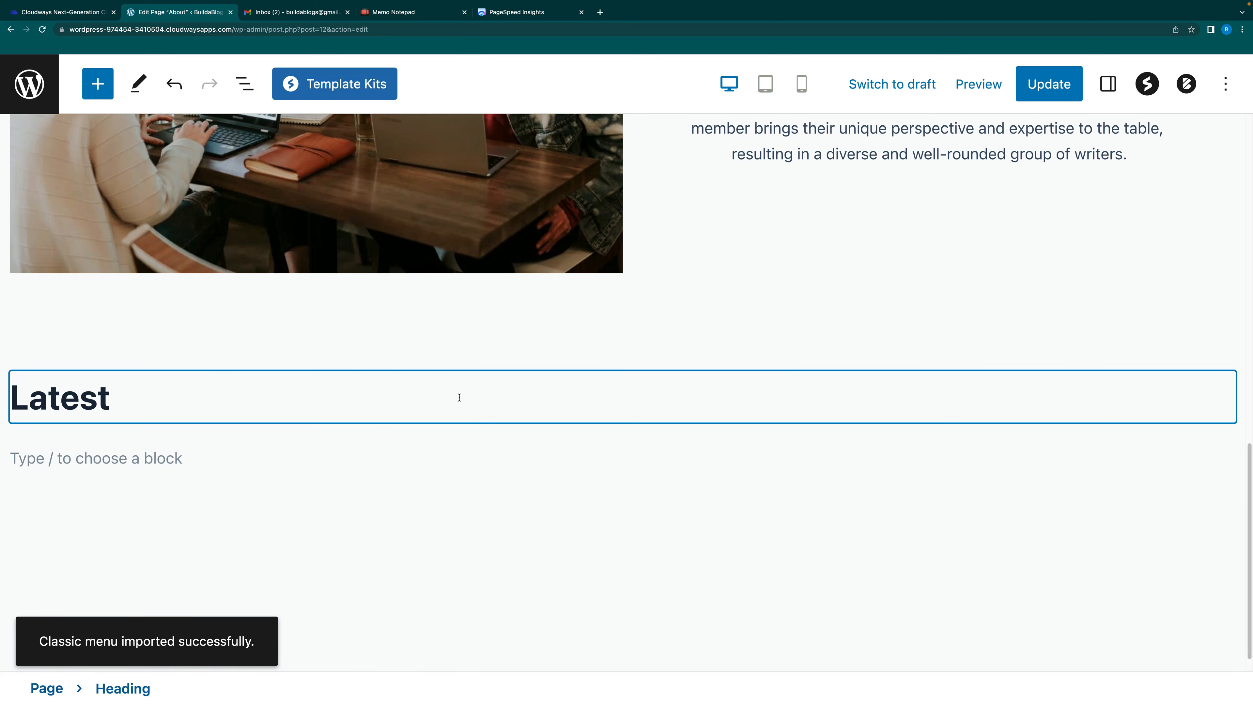
type("Posts")
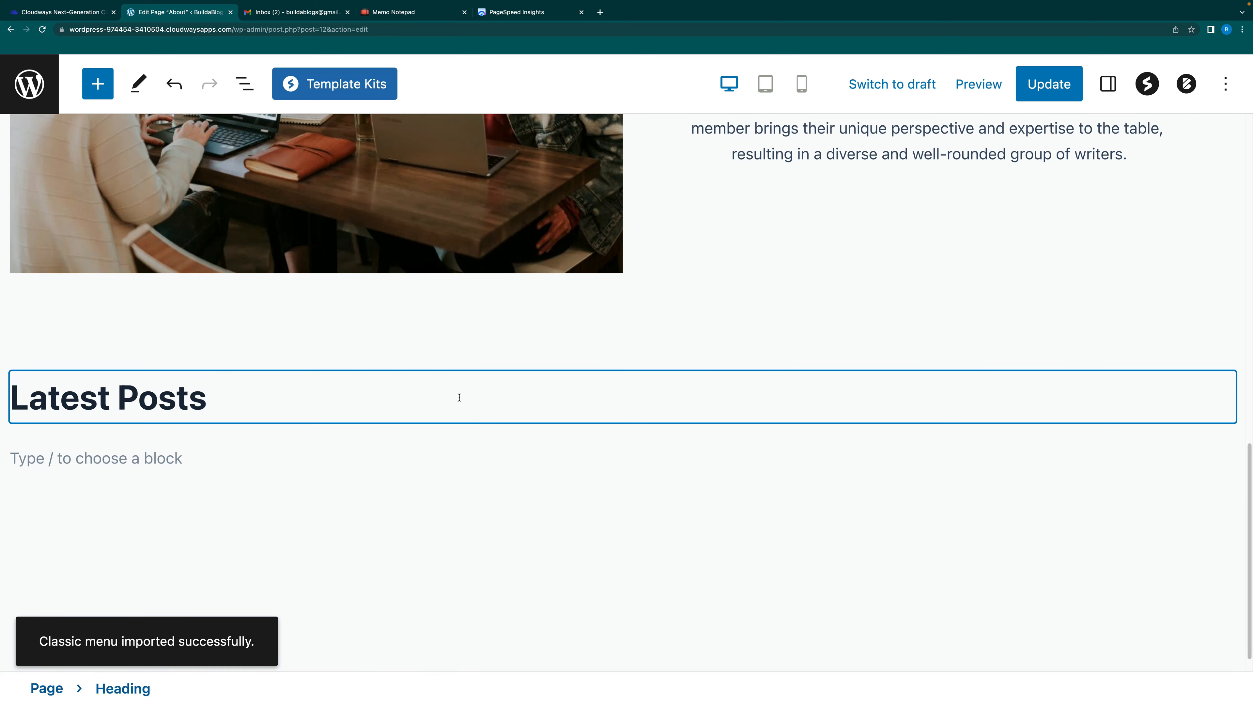
Insert a Post Grid block below the Latest Posts heading
key("Return")
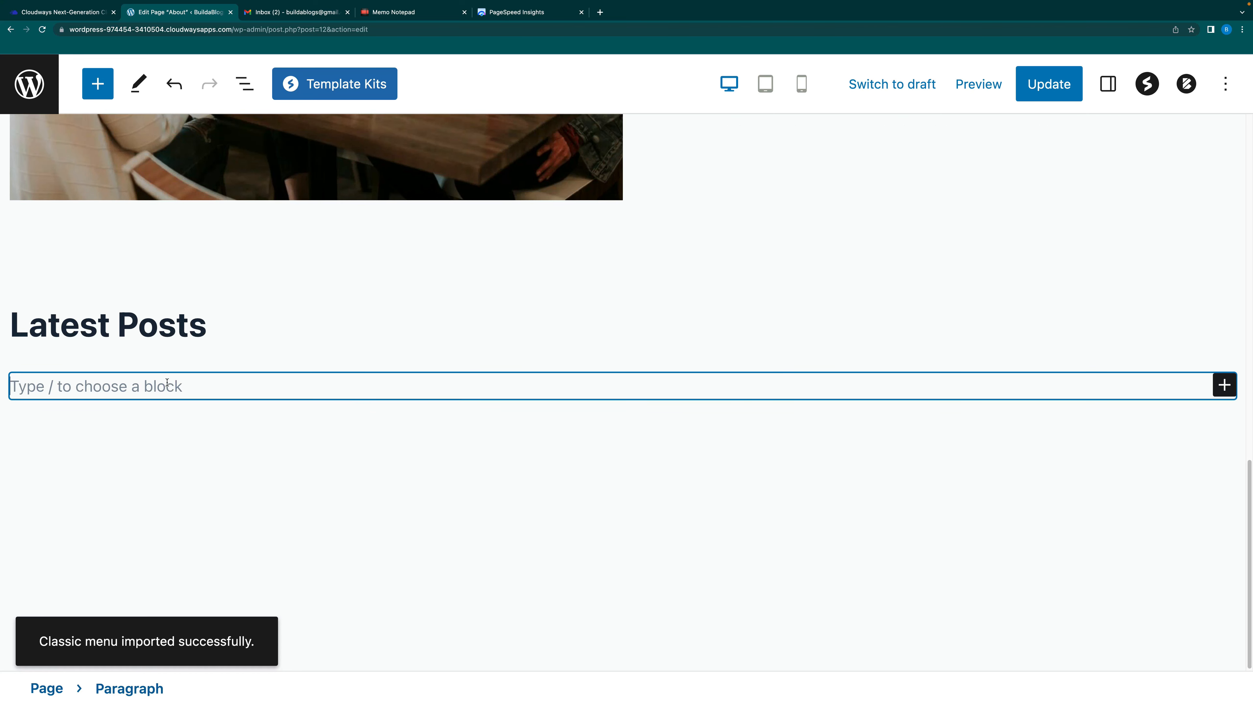
left_click(1224, 385)
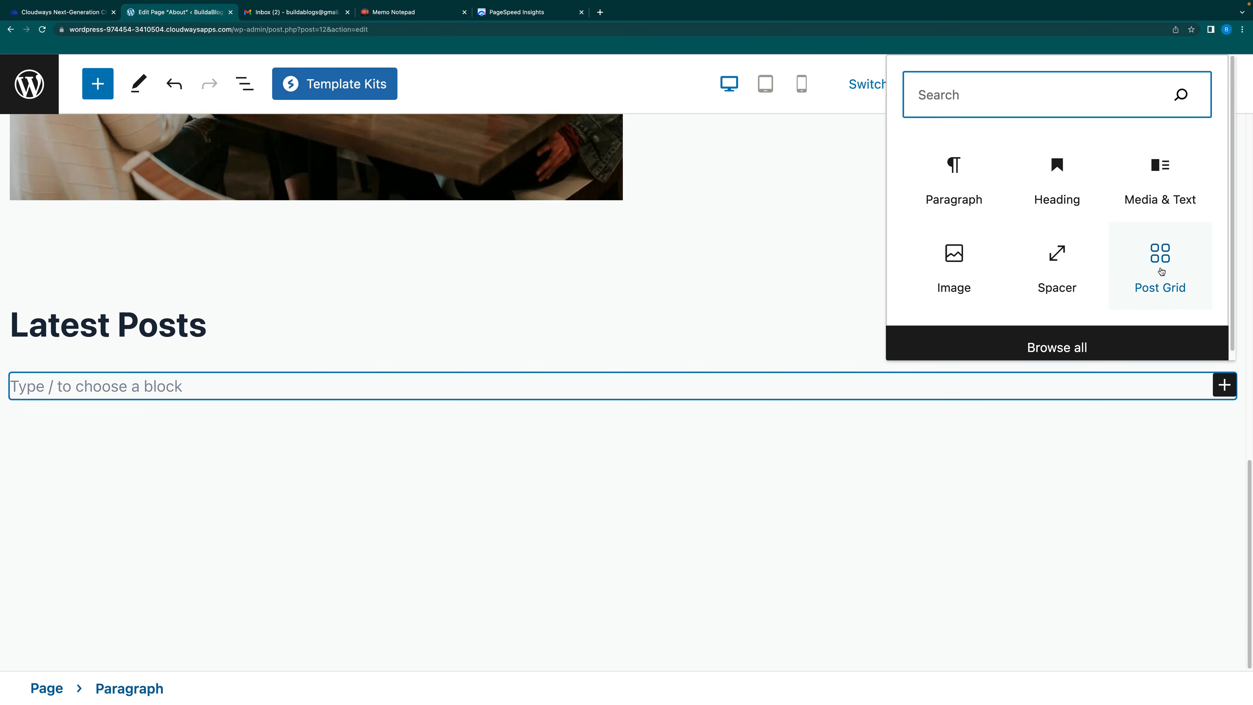
left_click(1162, 272)
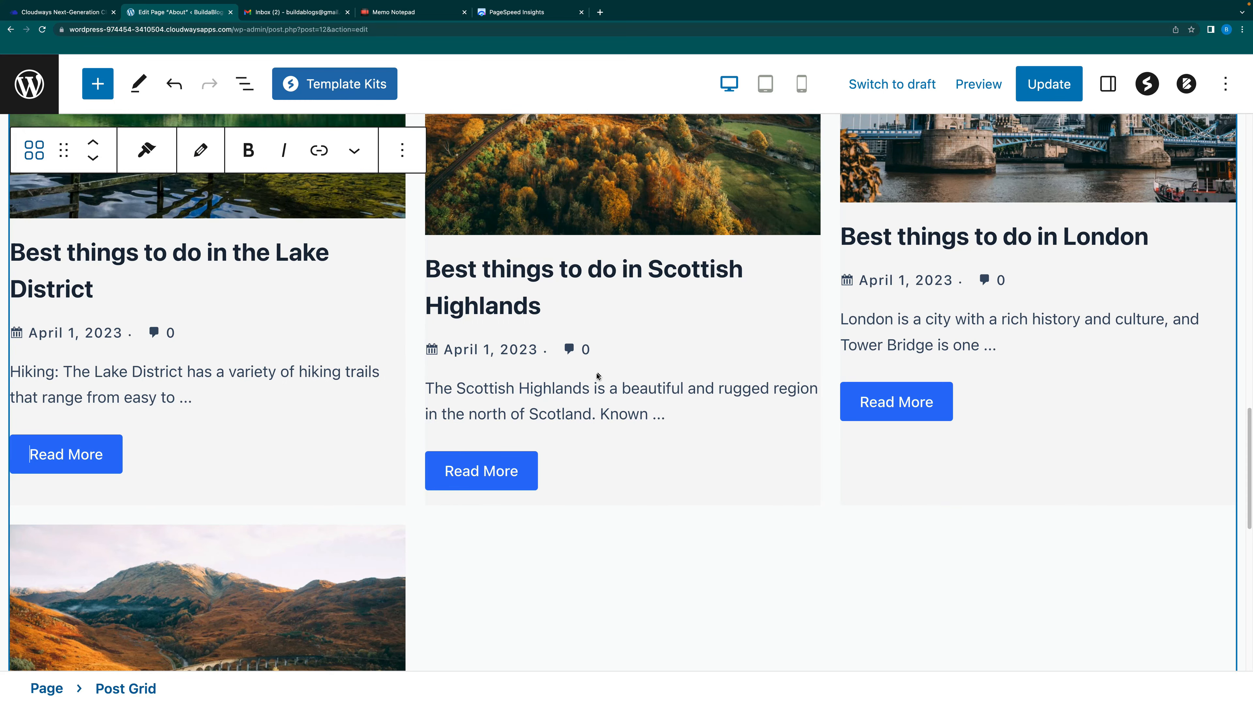
scroll(597, 376, "up", 8)
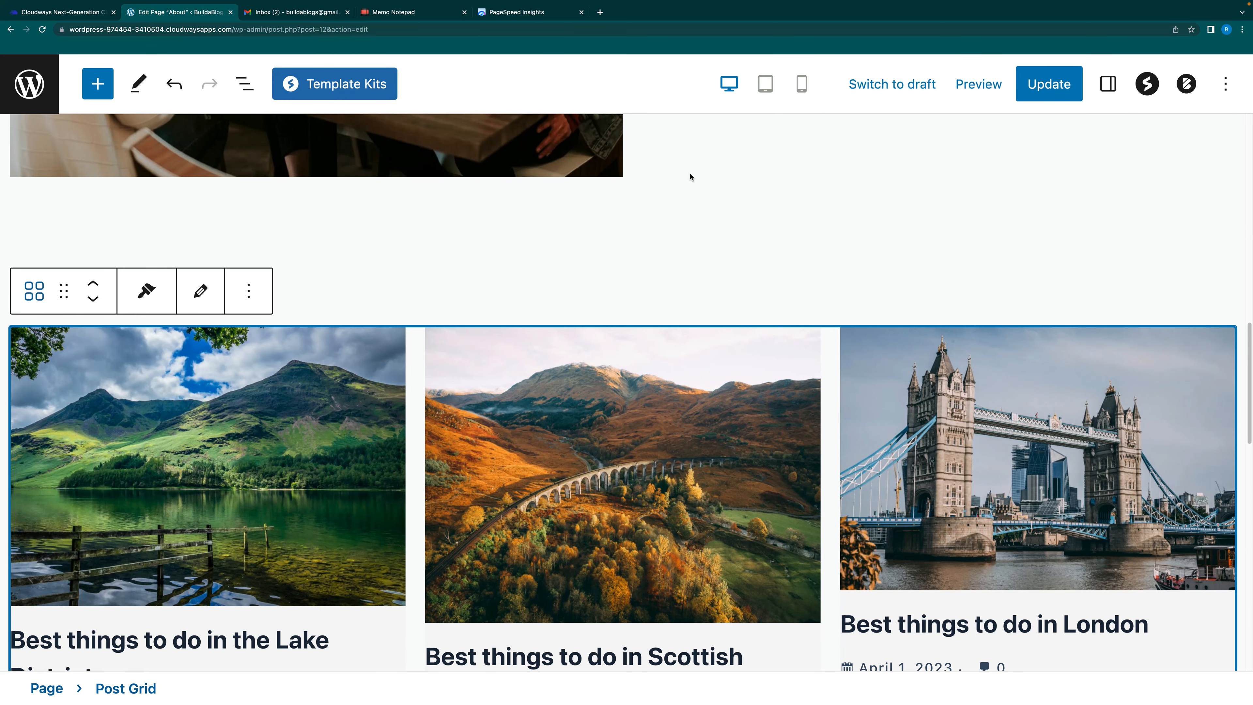
Open the Post Grid's block settings and set its columns to 2
left_click(1107, 84)
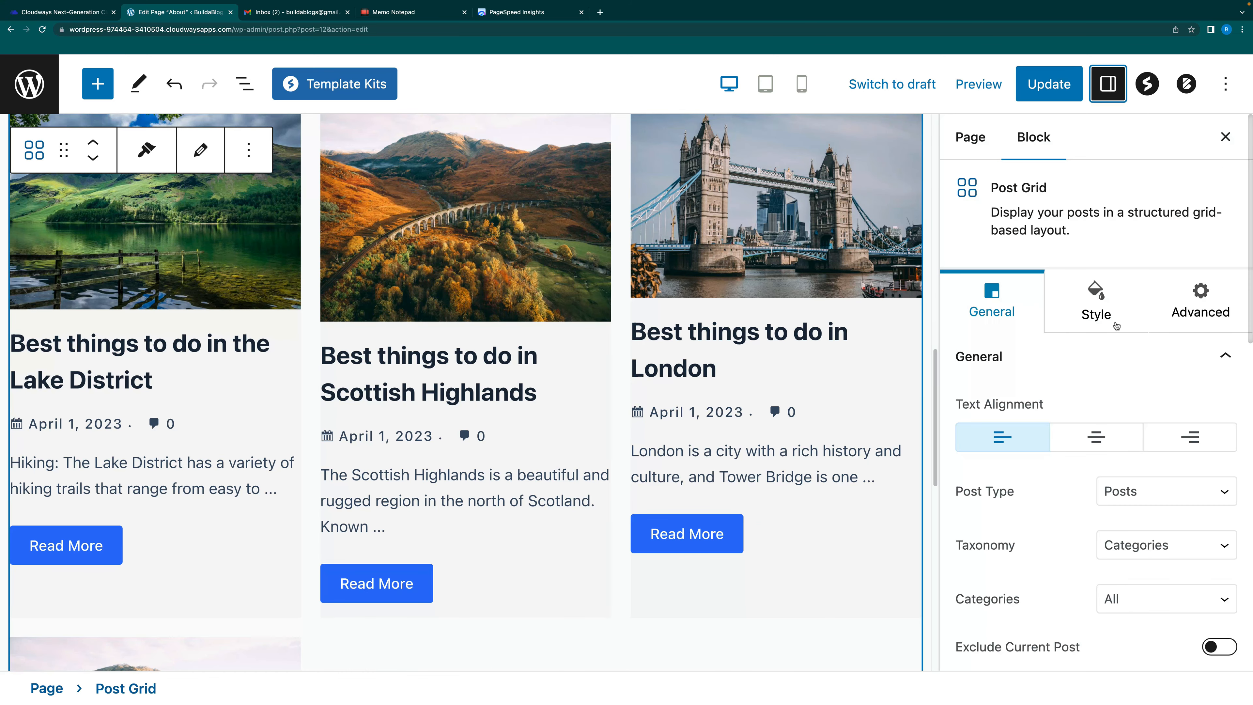
scroll(1073, 428, "down", 3)
scroll(1072, 428, "down", 5)
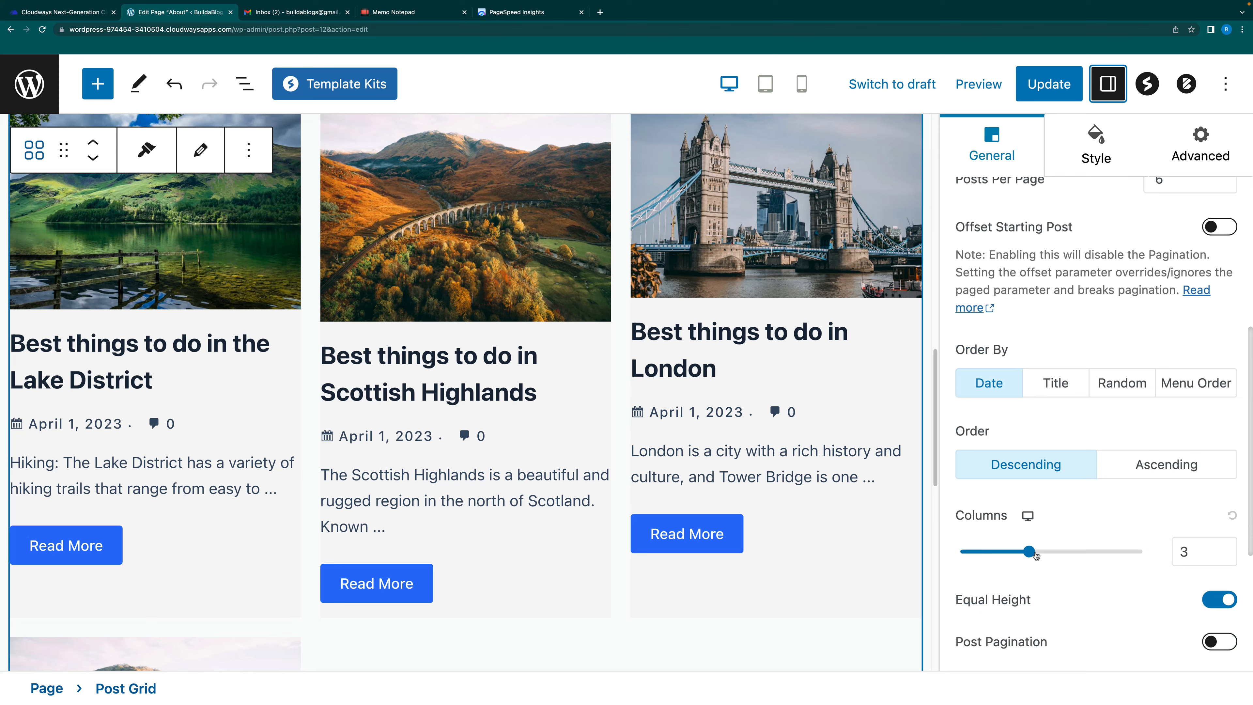
left_click_drag(1032, 554, 1007, 549)
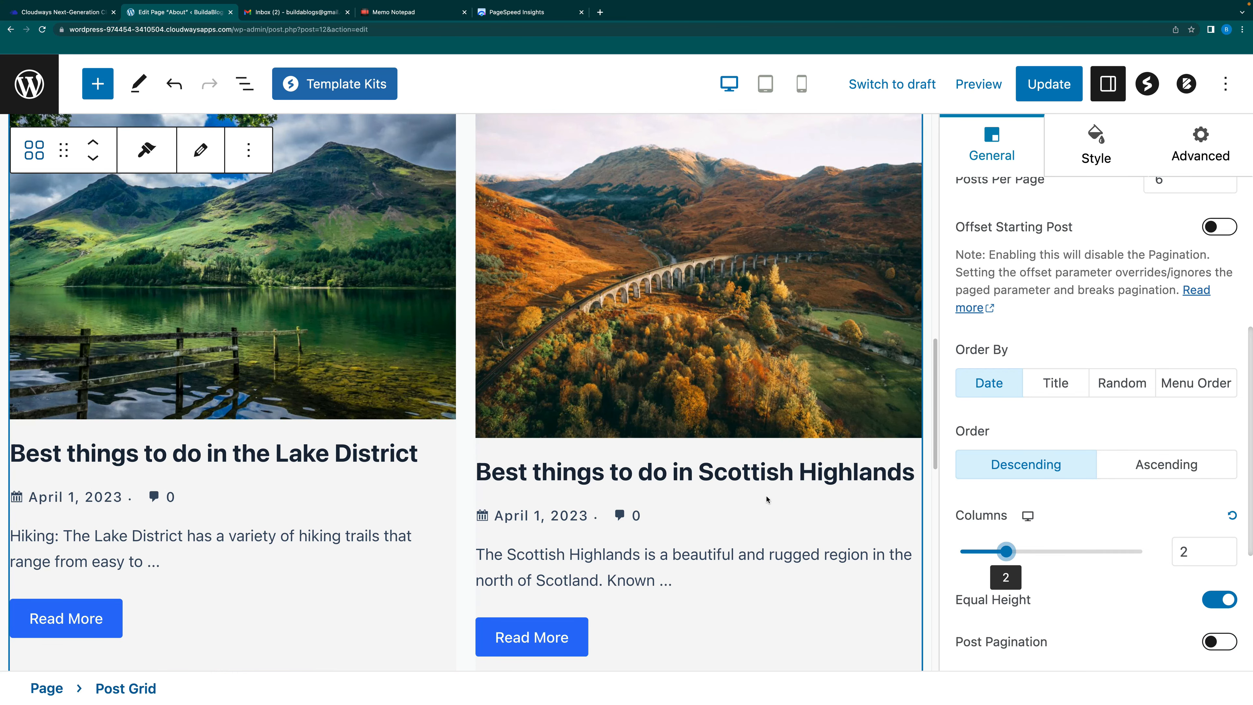
scroll(764, 500, "down", 2)
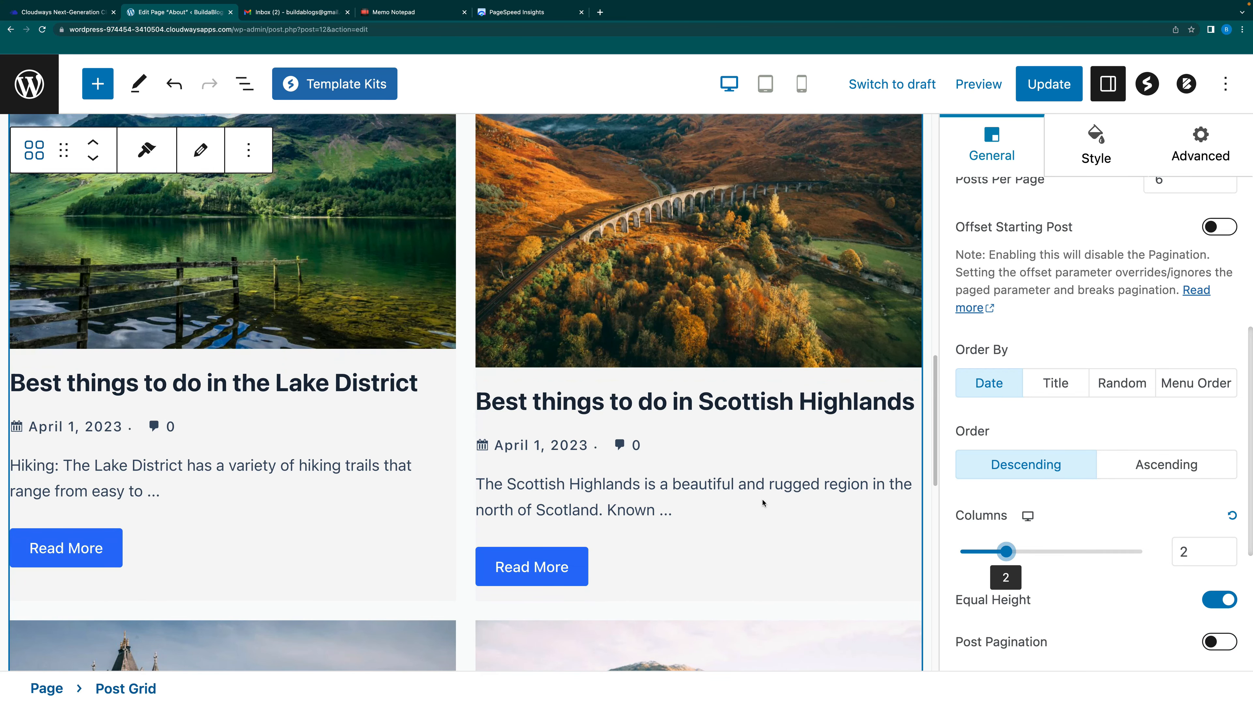
scroll(763, 503, "up", 5)
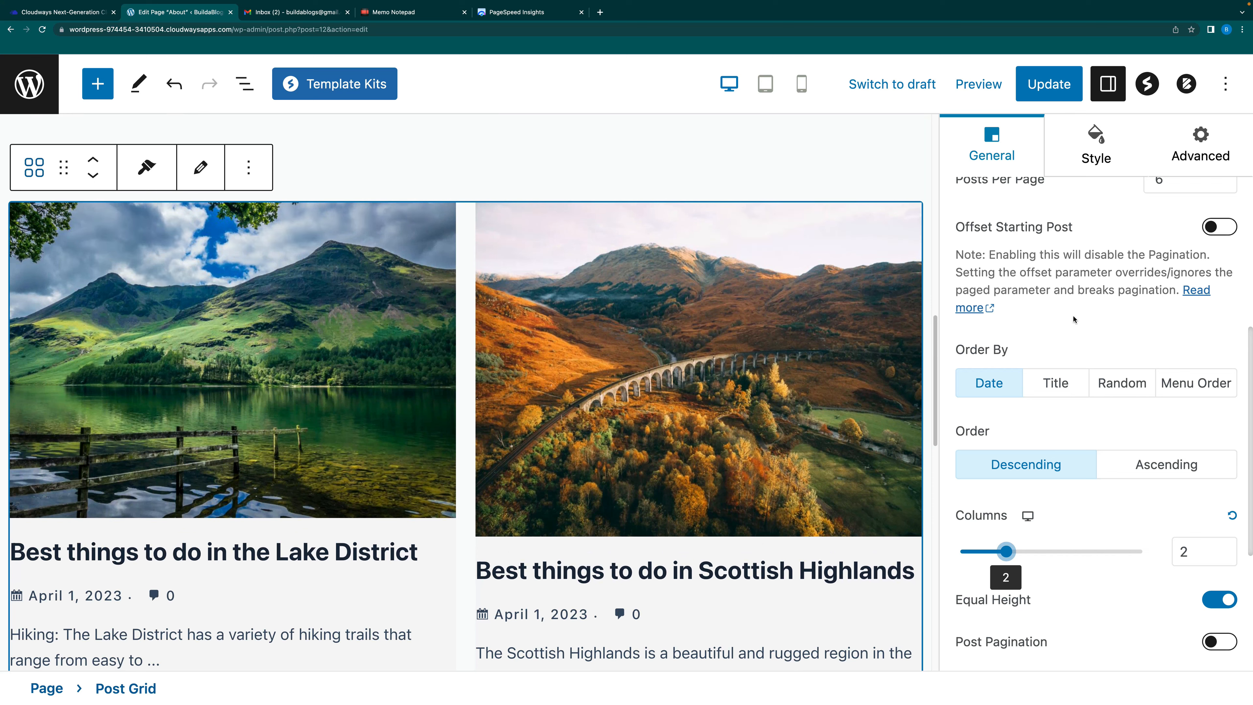
Turn on Equal Height for the featured images in the Post Grid
scroll(1074, 318, "up", 10)
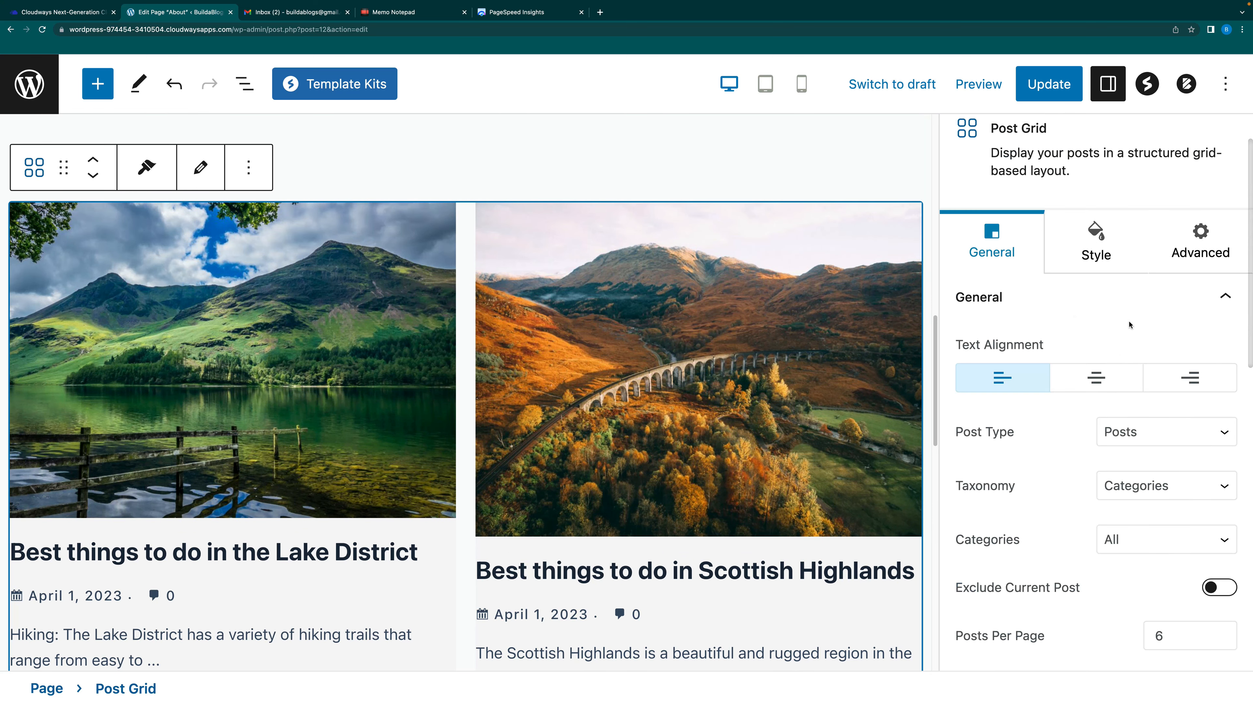
left_click(1125, 300)
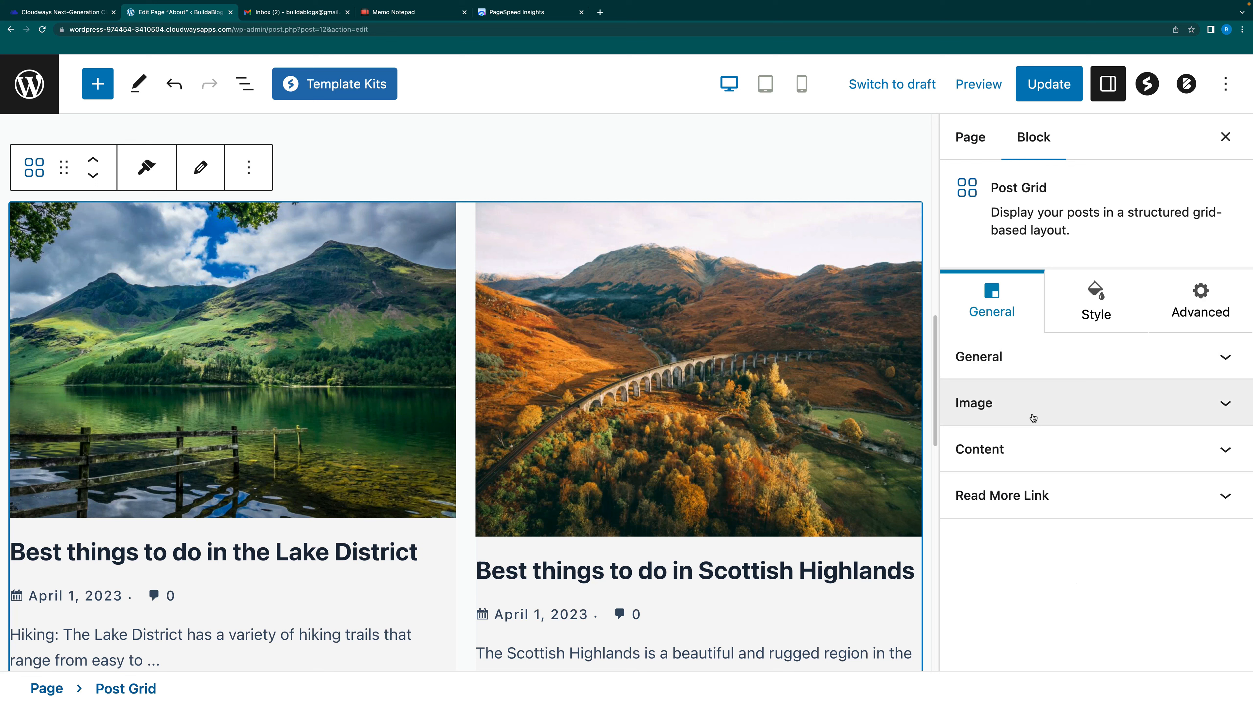
left_click(1033, 418)
left_click(1216, 459)
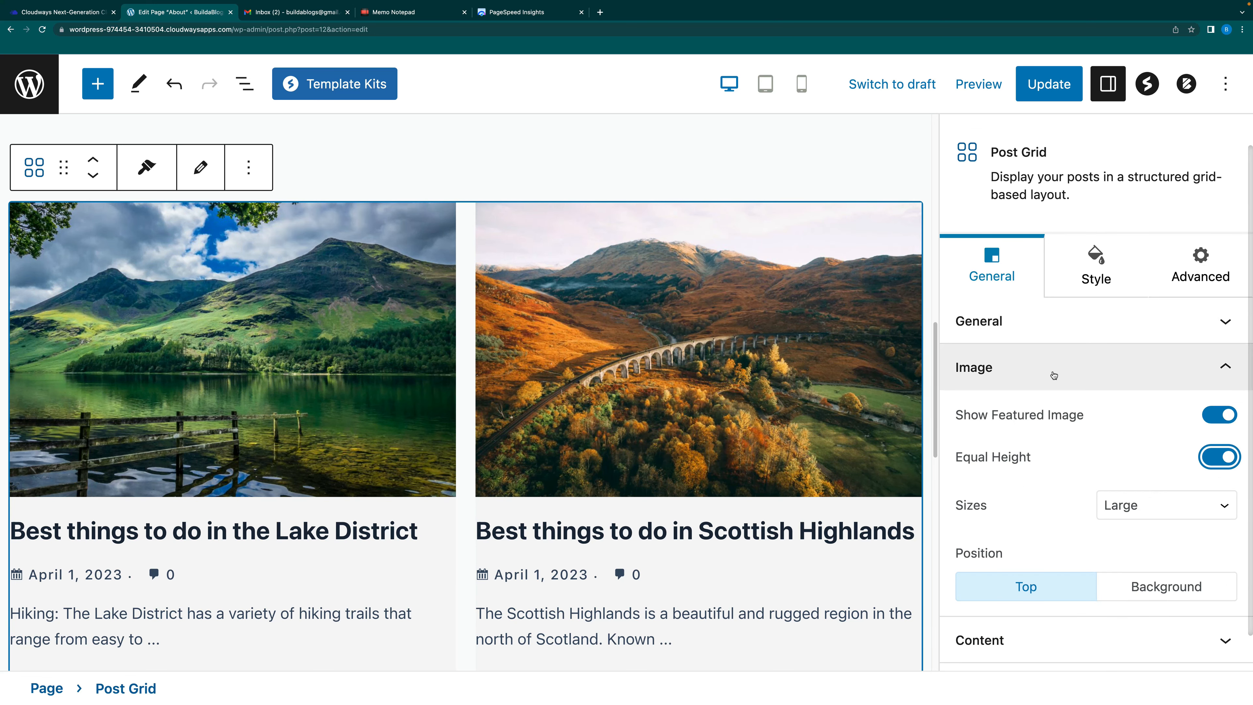
Show the taxonomy on the grid's posts, positioned above the title in the Highlighted style
left_click(1050, 371)
left_click(1018, 462)
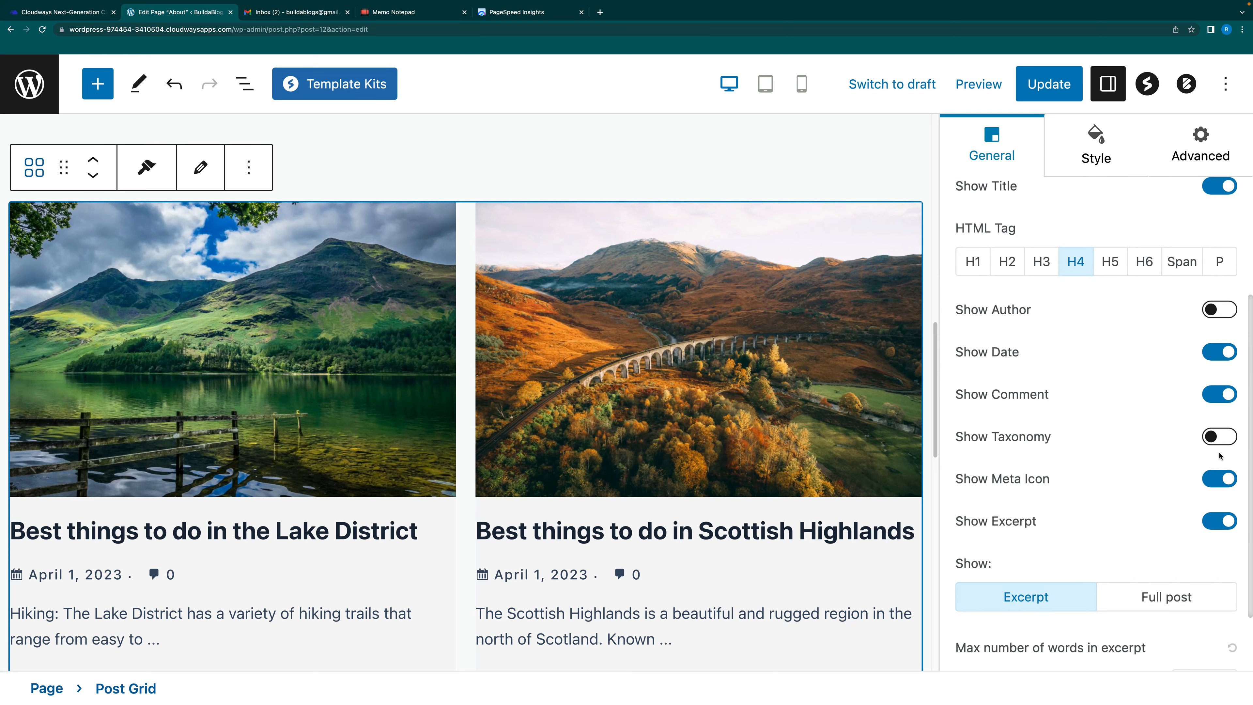
left_click(1220, 437)
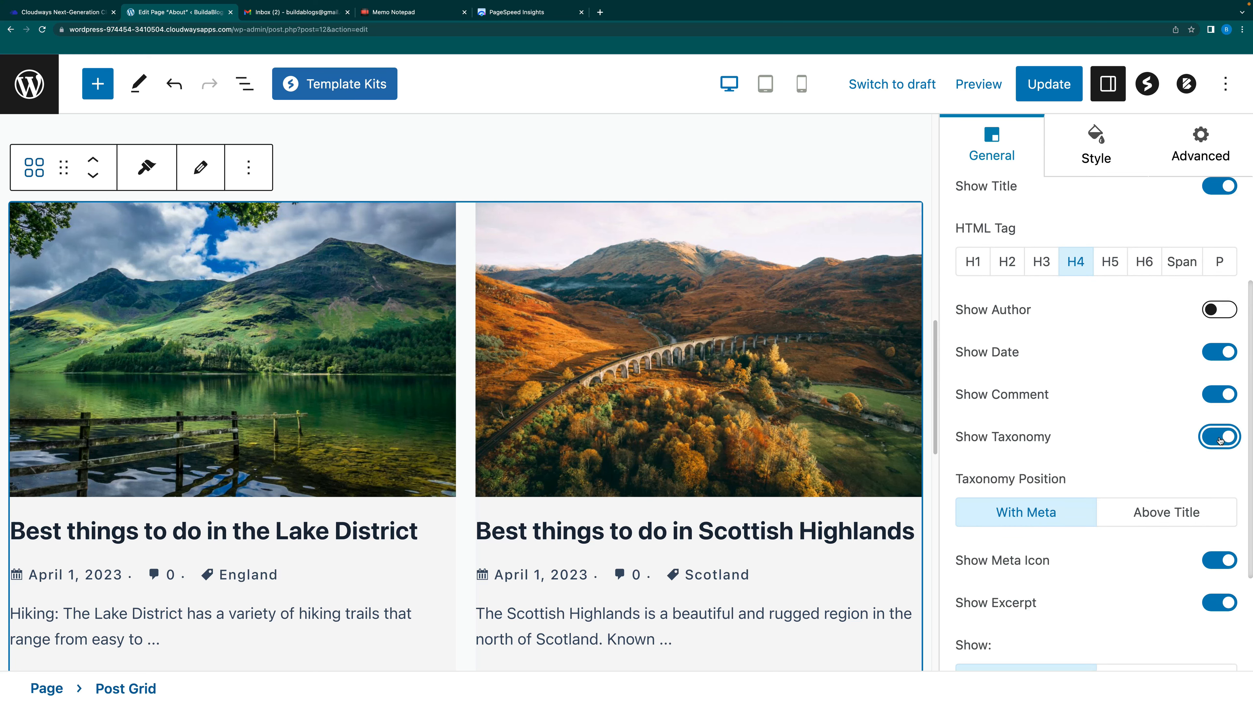
left_click(1182, 514)
scroll(1178, 528, "down", 2)
left_click(1177, 538)
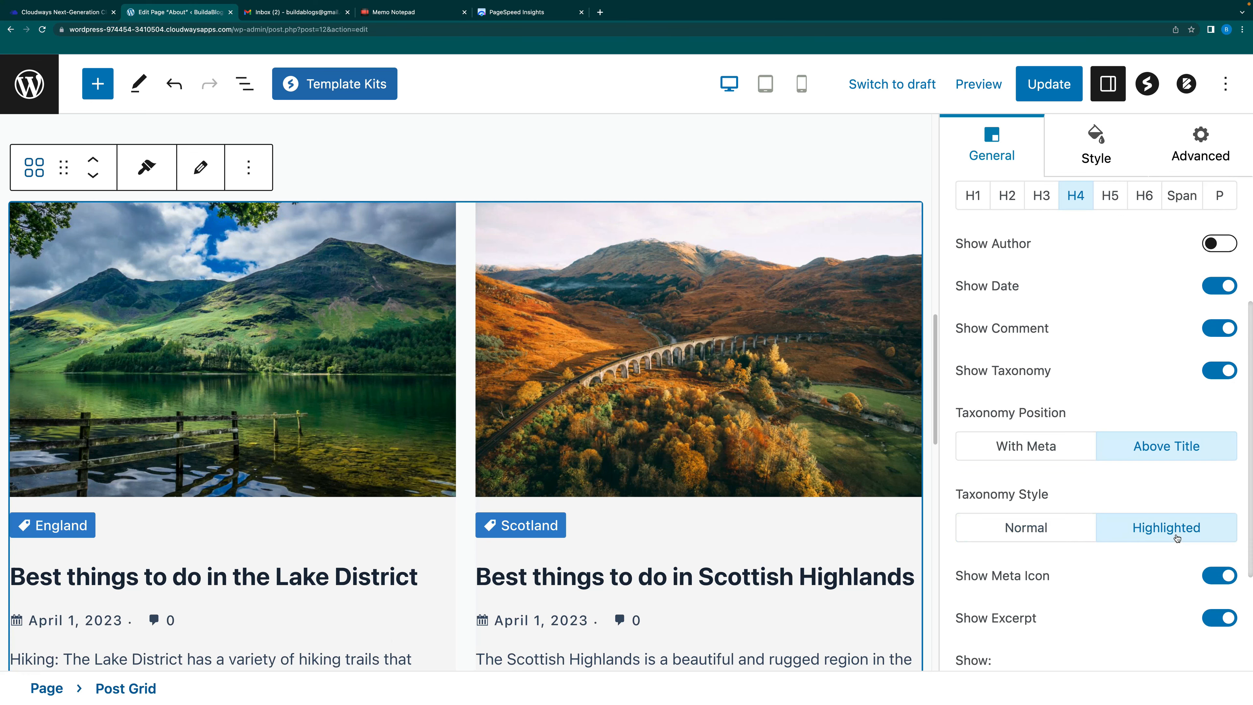
Set the Post Grid's text alignment to center
scroll(1159, 523, "up", 4)
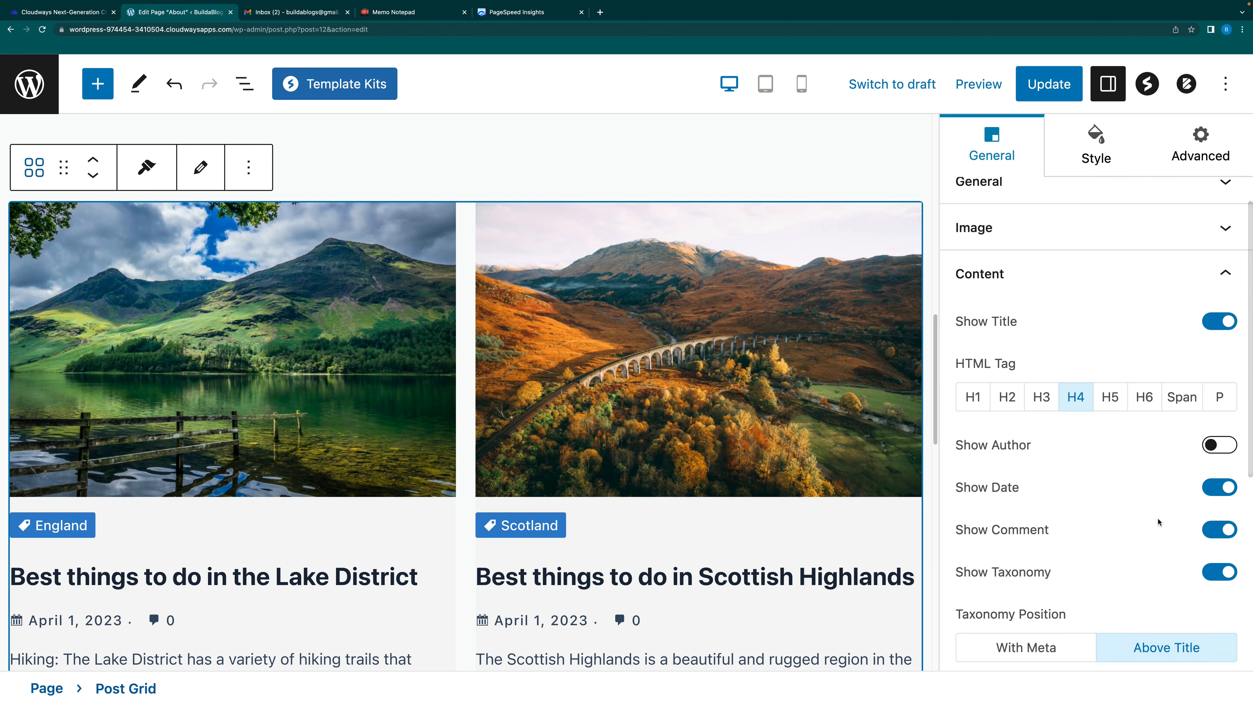
scroll(1159, 522, "down", 2)
scroll(1159, 522, "up", 3)
scroll(1158, 524, "up", 3)
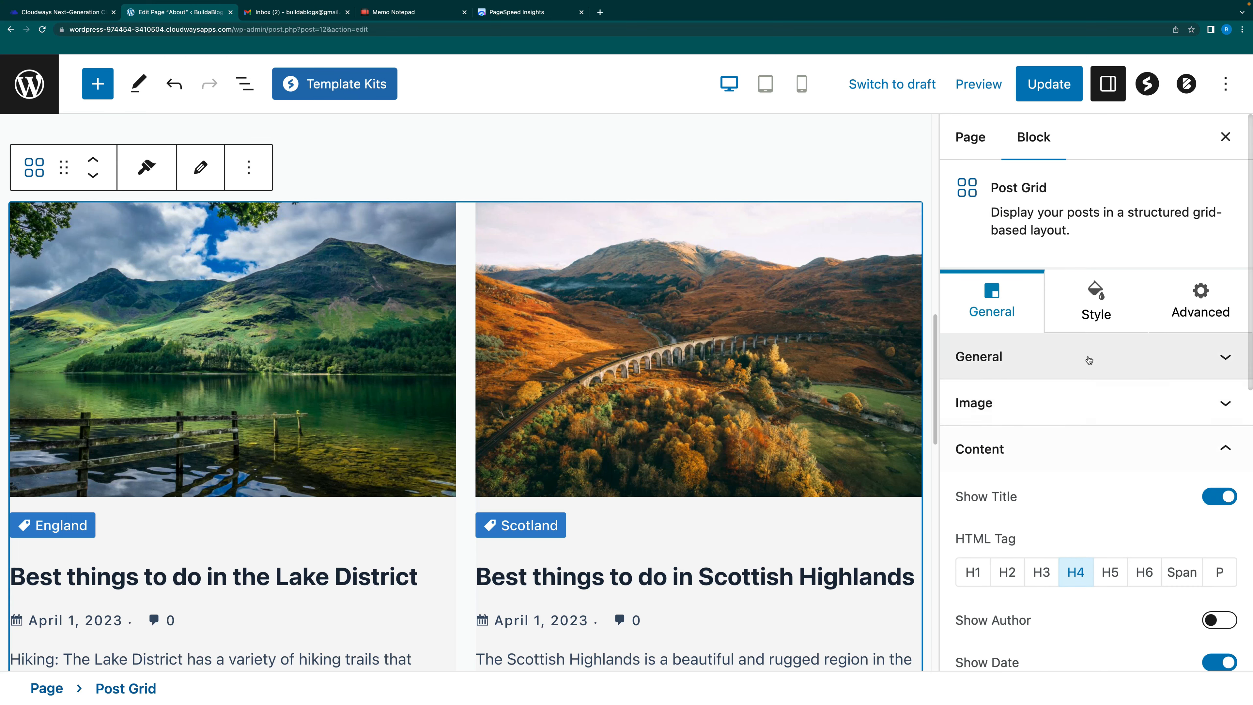
left_click(1088, 358)
left_click(1091, 221)
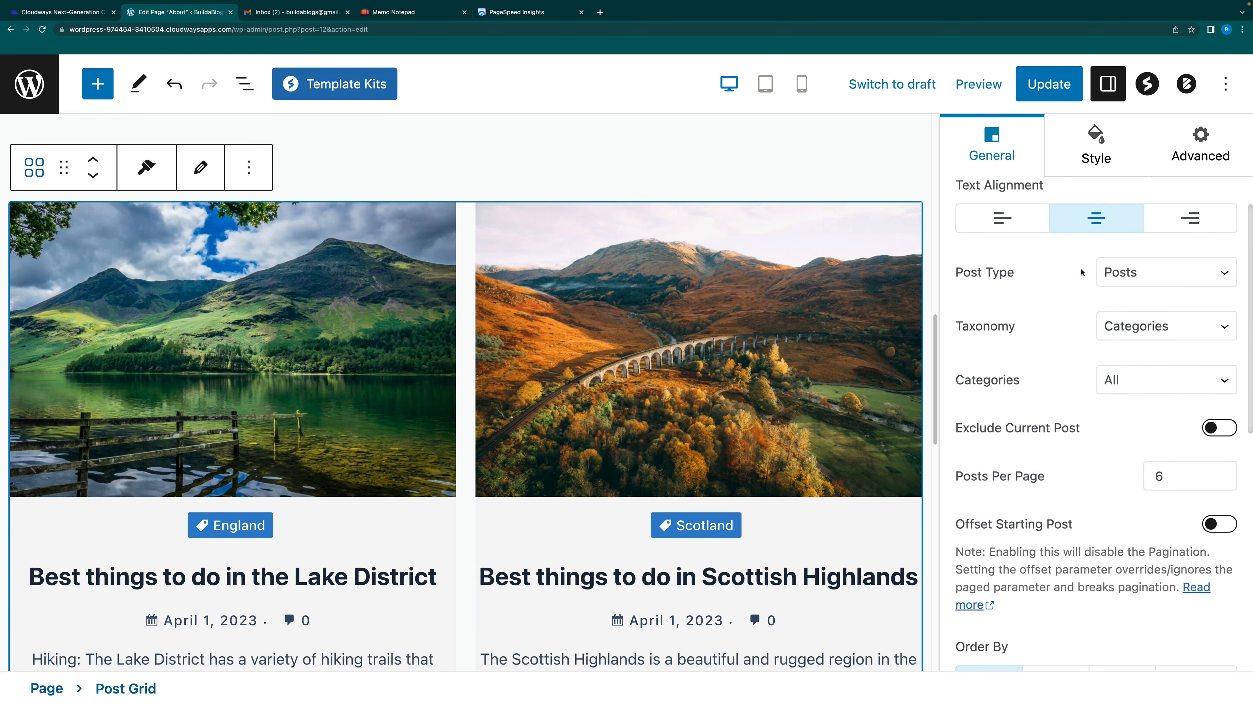
scroll(719, 484, "down", 3)
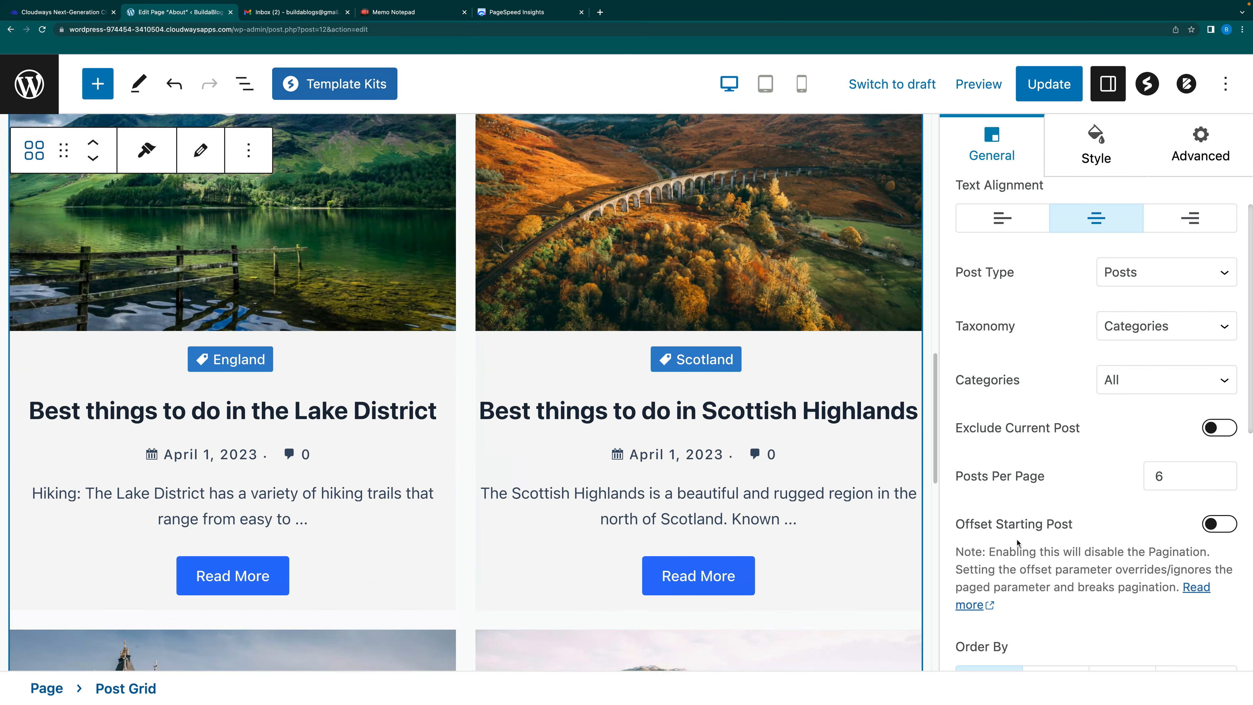
Open the Post Grid's style settings and review the layout of all posts in the grid
scroll(1039, 544, "up", 4)
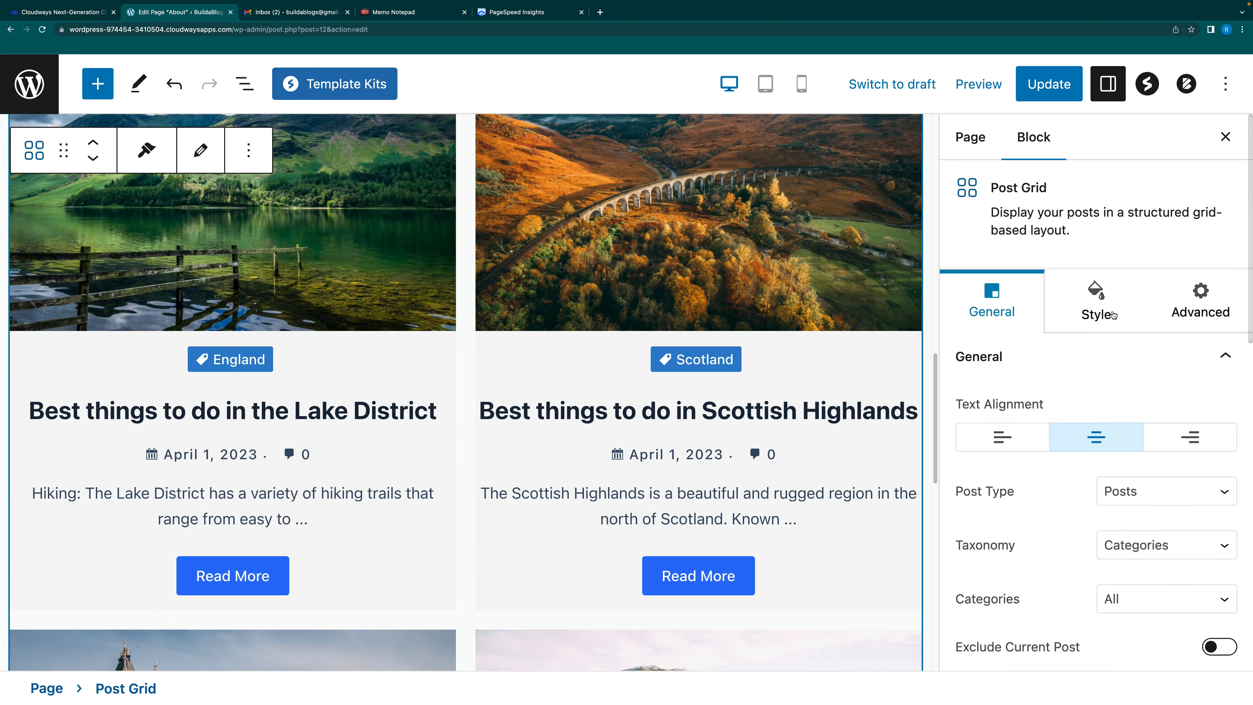
left_click(1107, 312)
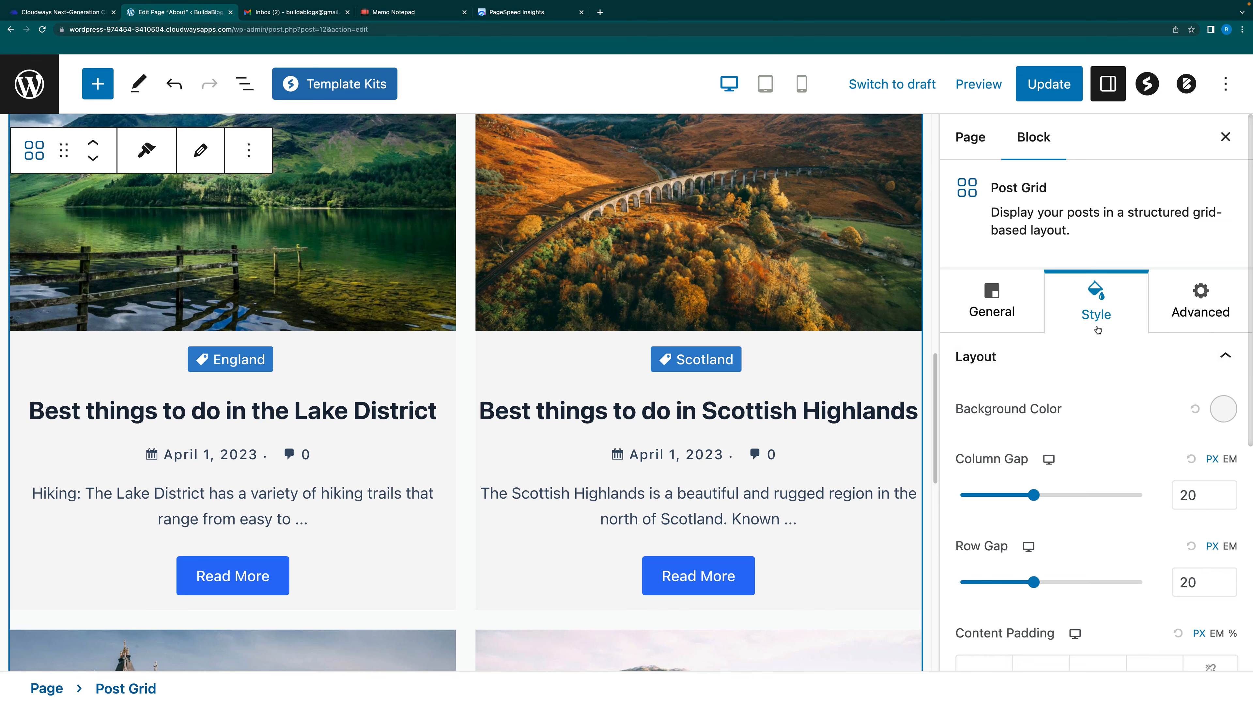
scroll(829, 512, "down", 15)
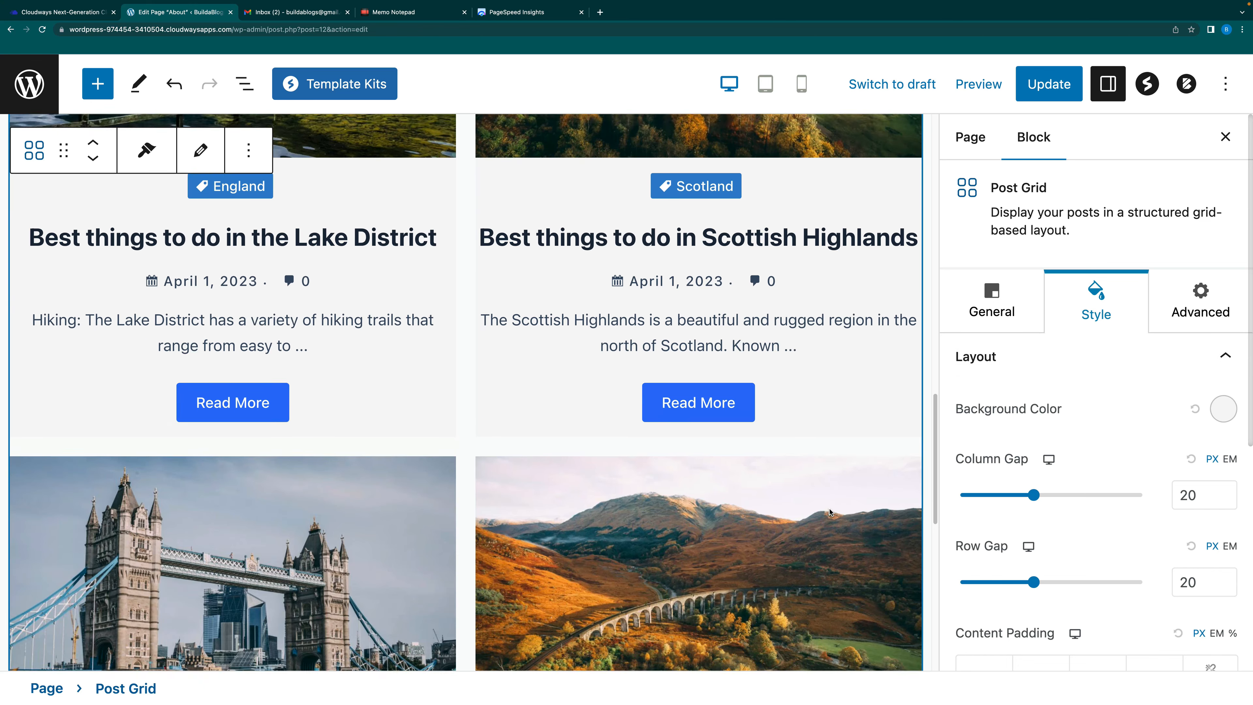
scroll(830, 512, "up", 10)
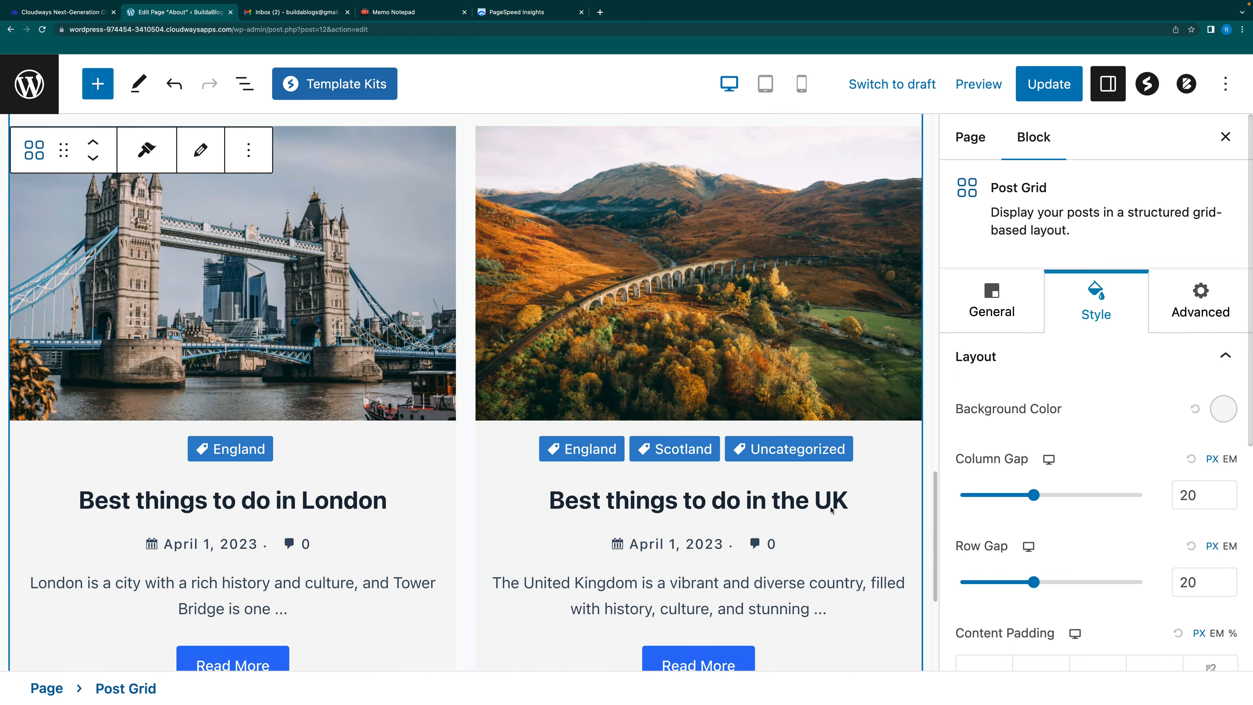
scroll(830, 507, "up", 10)
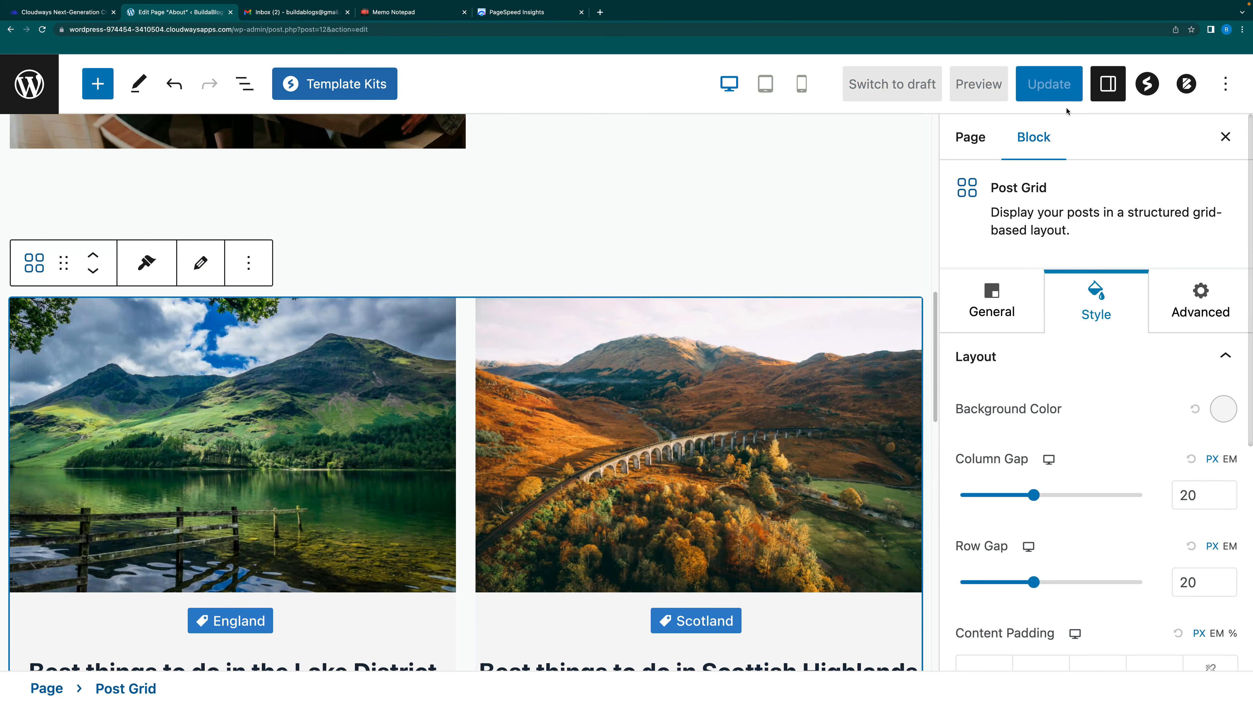
Save the changes to the About page and check its layout in the Tablet preview
left_click(1049, 88)
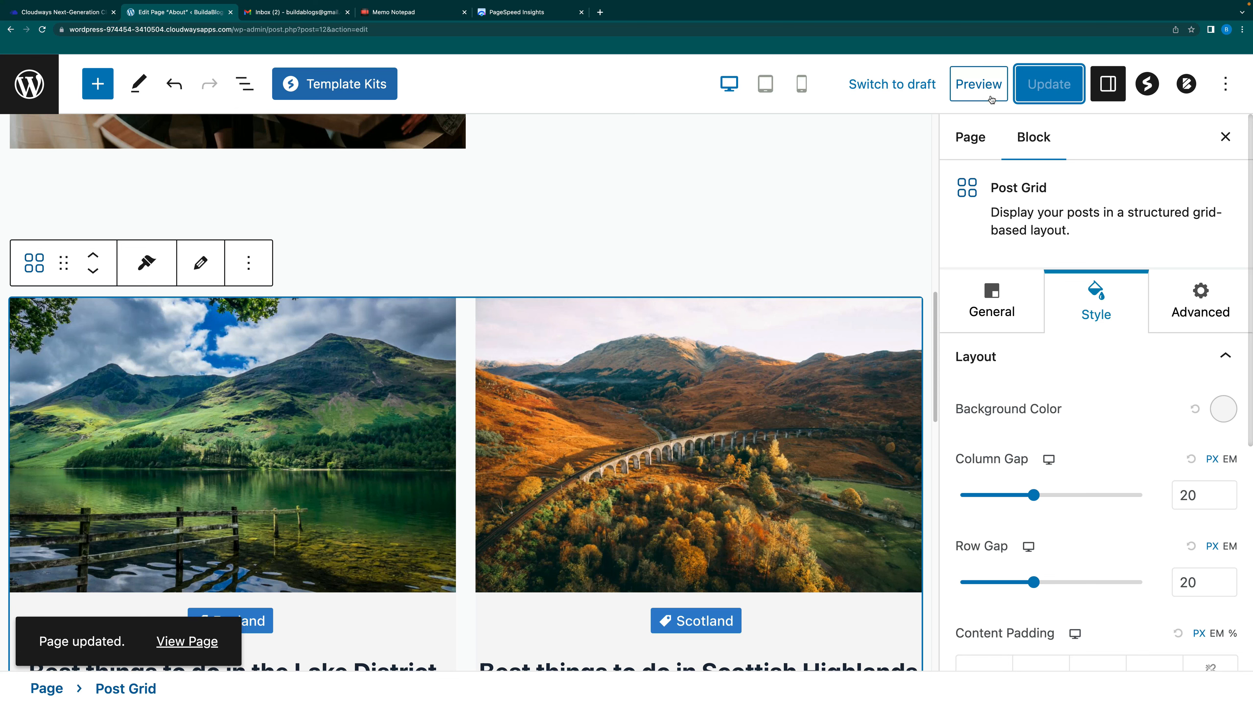
left_click(983, 89)
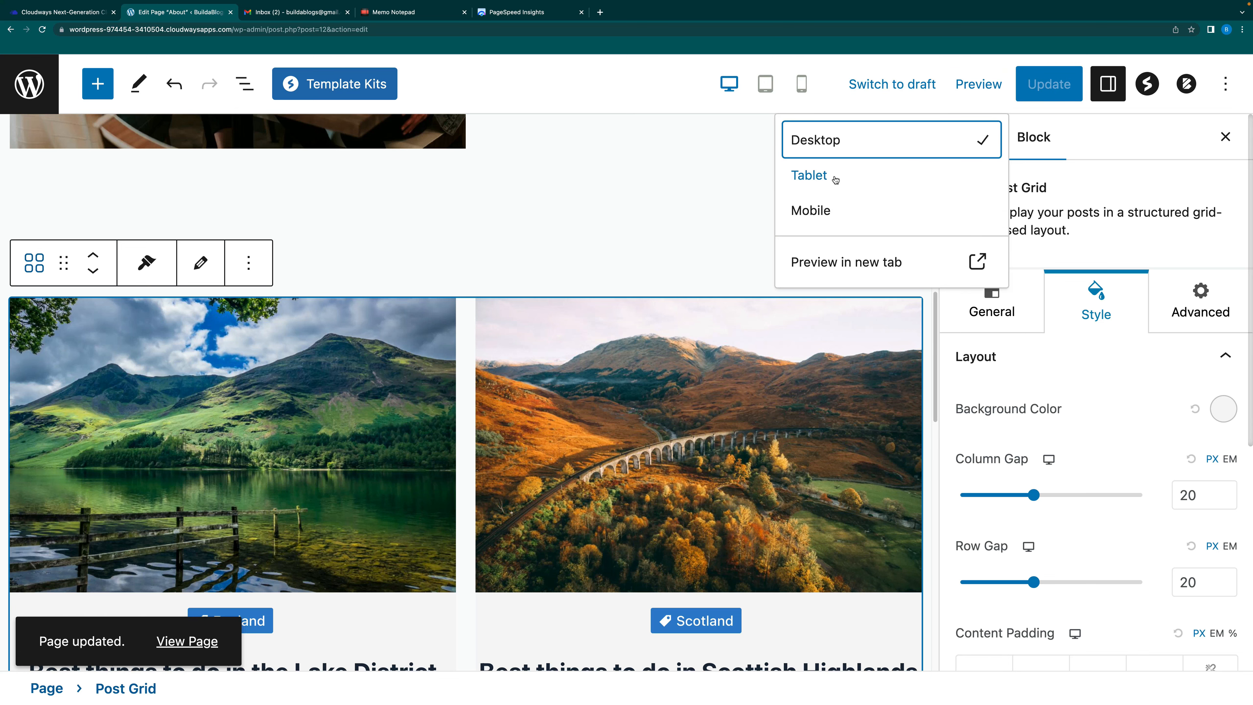
left_click(809, 176)
scroll(613, 498, "down", 5)
scroll(614, 497, "down", 5)
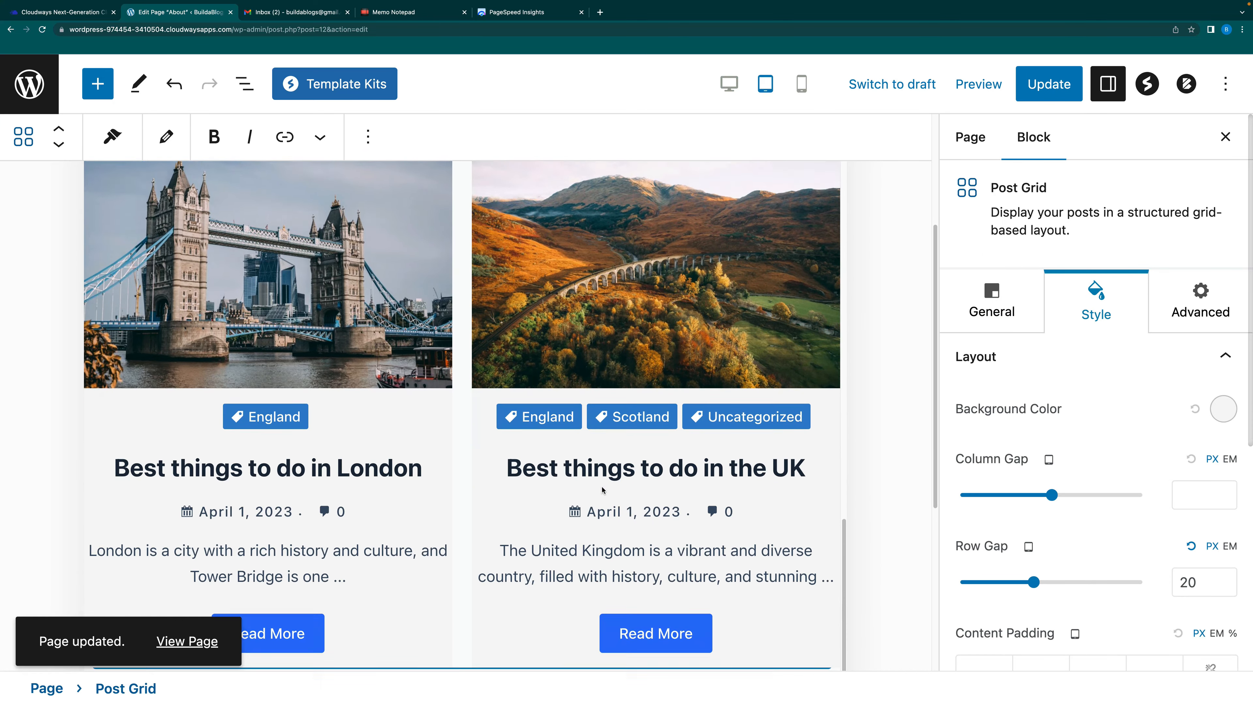
scroll(606, 496, "up", 4)
scroll(606, 496, "up", 12)
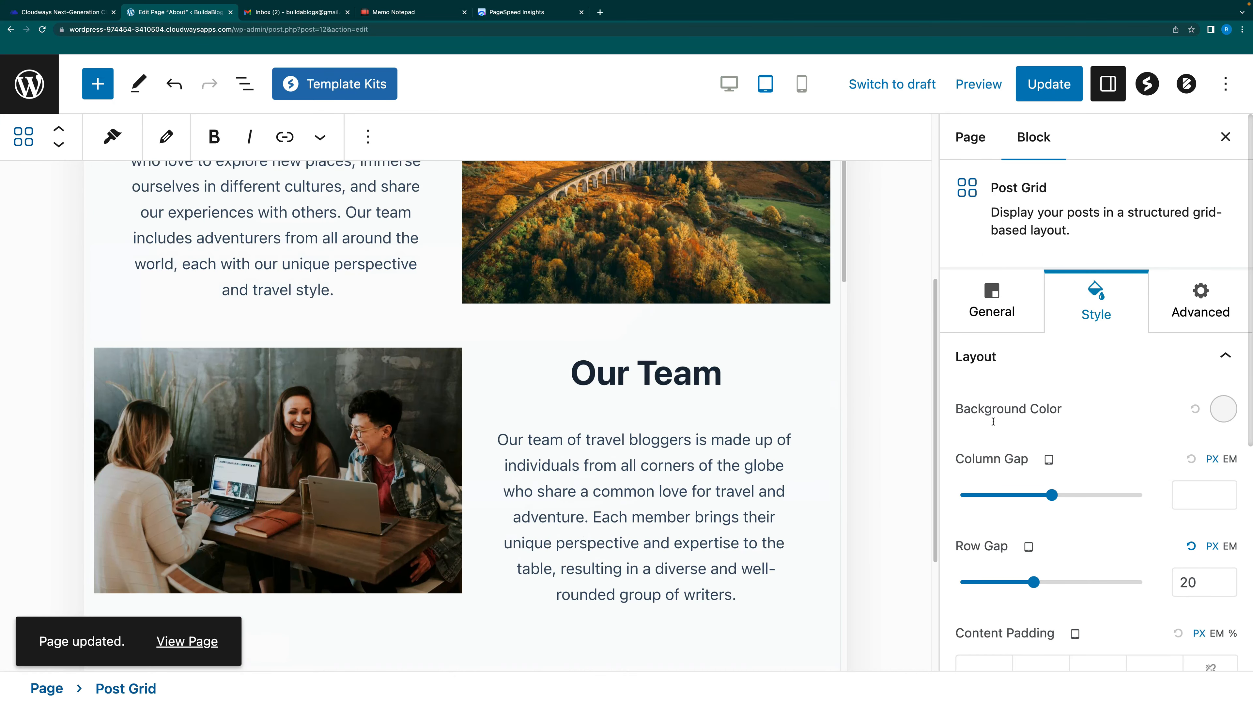
Switch to the Mobile preview and check the Latest Posts, Our Team and About Us sections
left_click(978, 84)
left_click(858, 220)
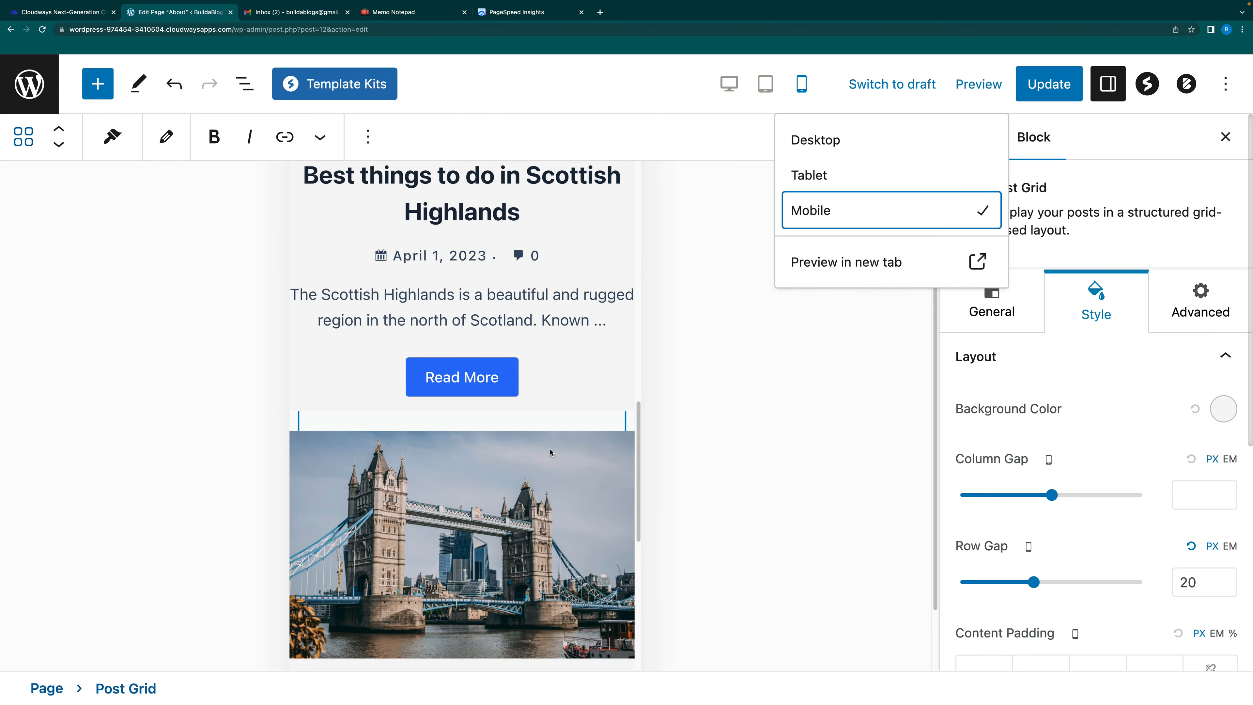
scroll(555, 456, "up", 15)
scroll(564, 473, "up", 15)
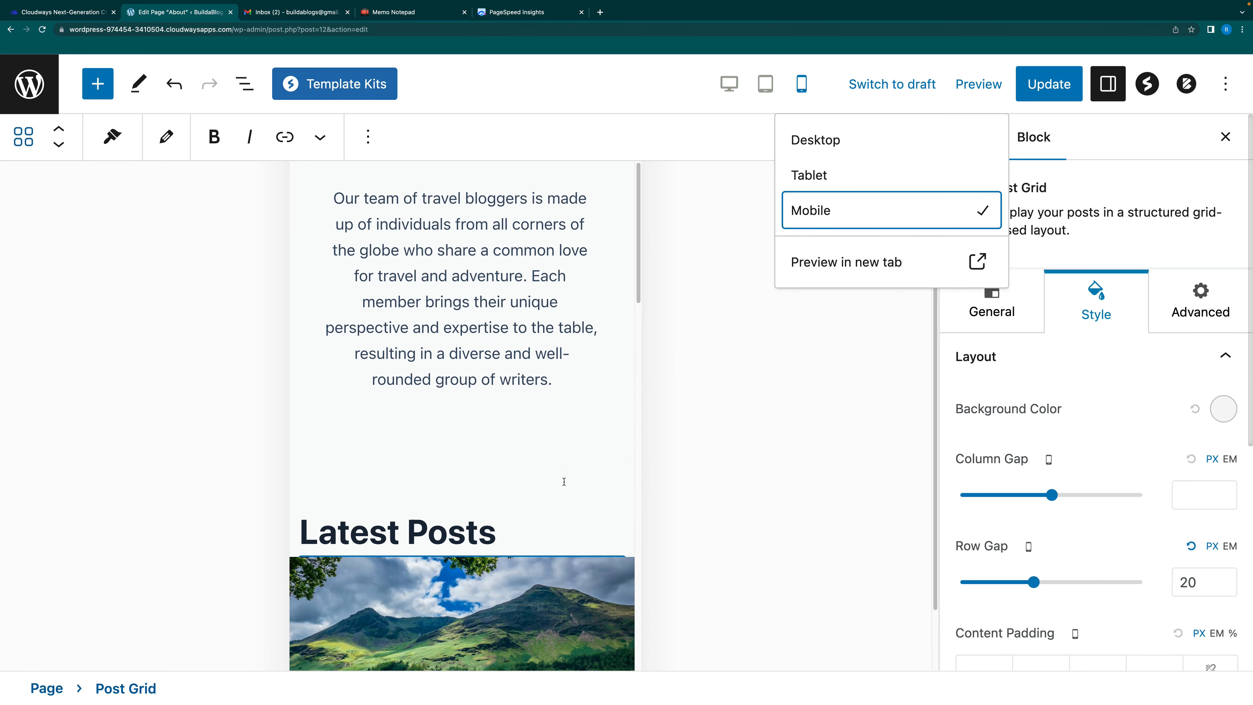
scroll(566, 482, "up", 10)
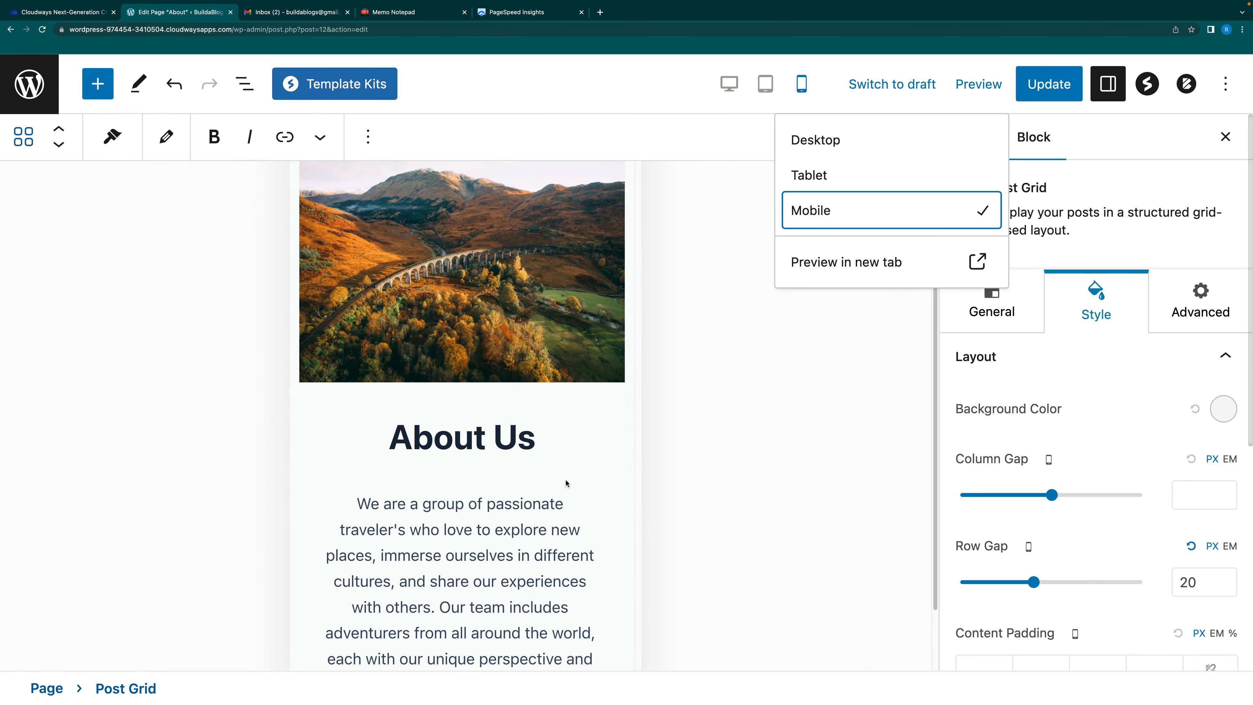
Update the About page again and review the published version on the live site
left_click(1044, 80)
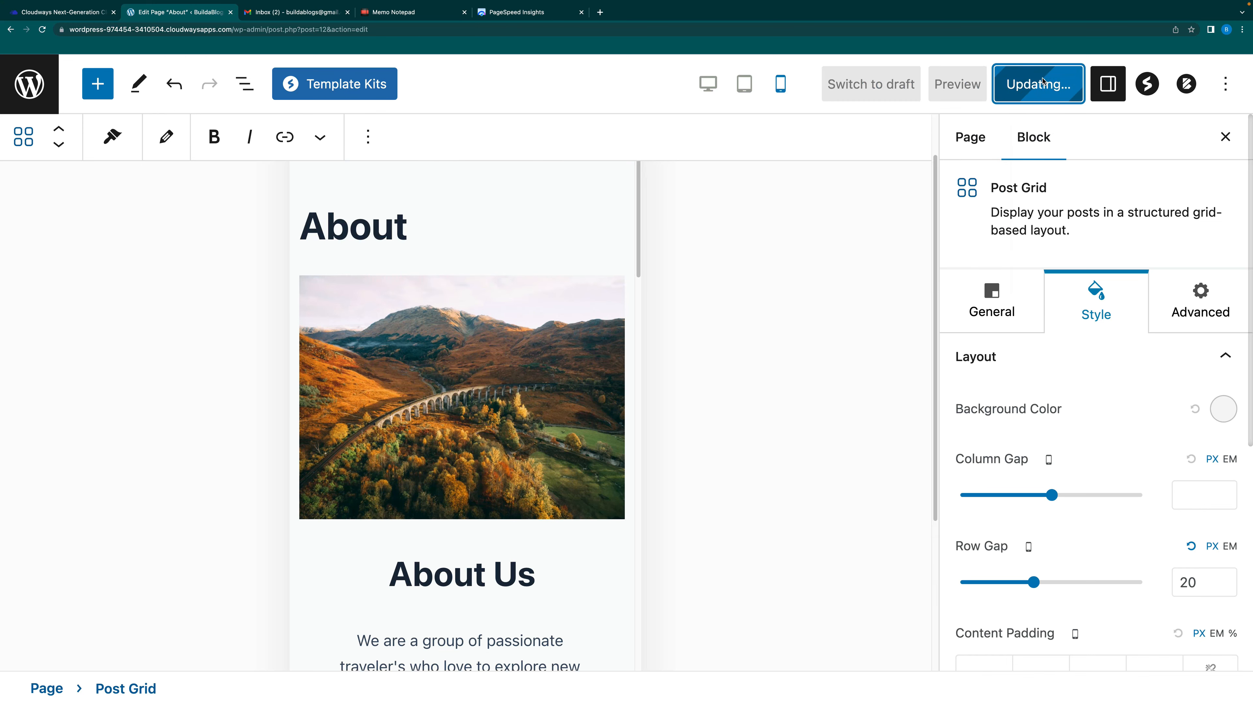
left_click(210, 642)
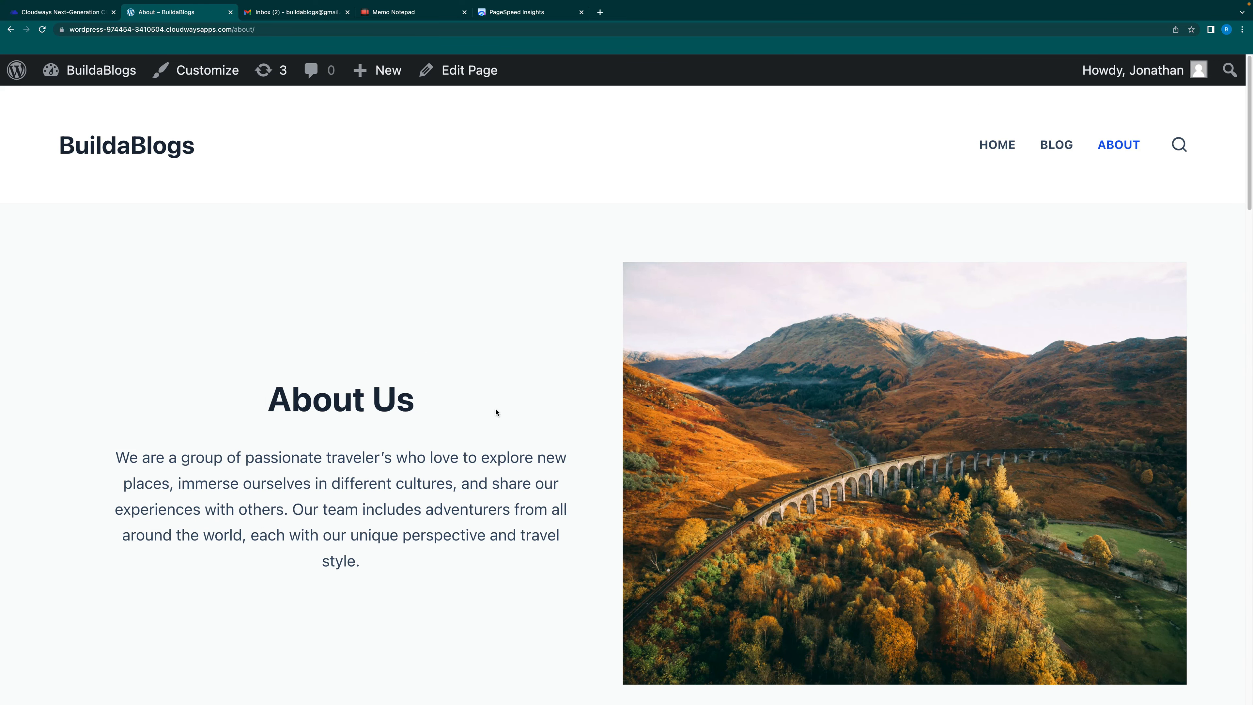
scroll(500, 421, "down", 3)
scroll(499, 420, "down", 15)
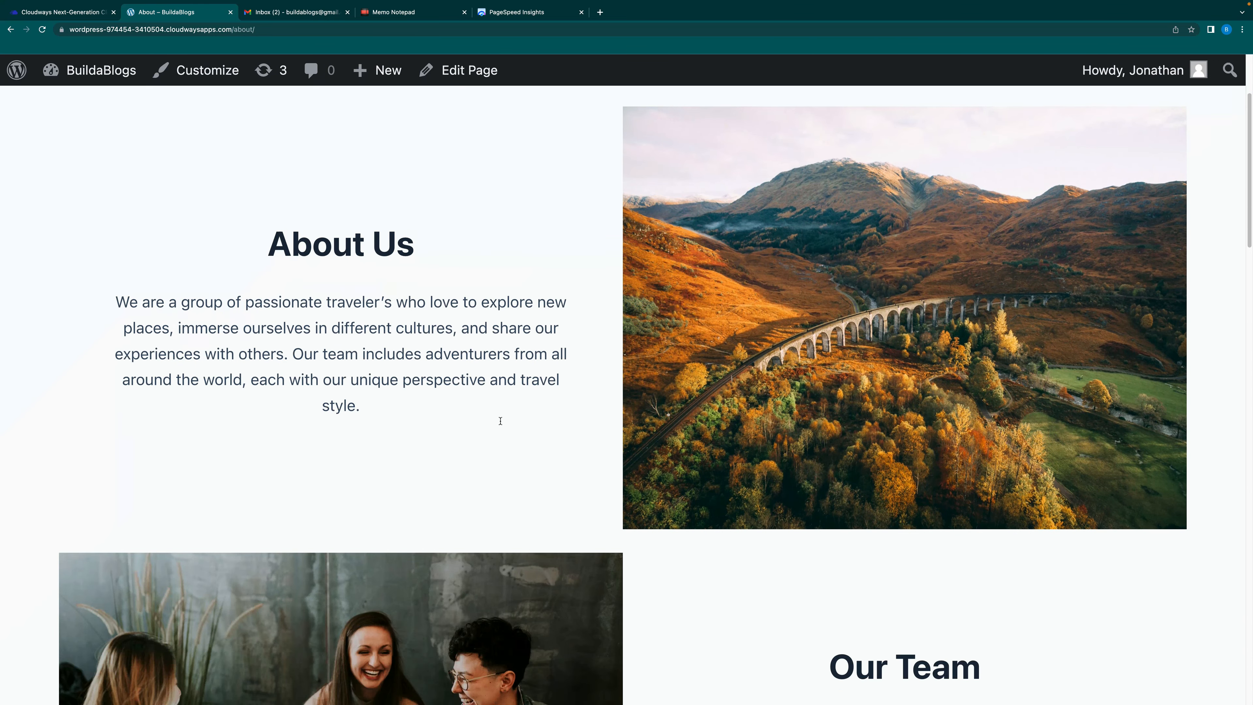
scroll(499, 421, "down", 14)
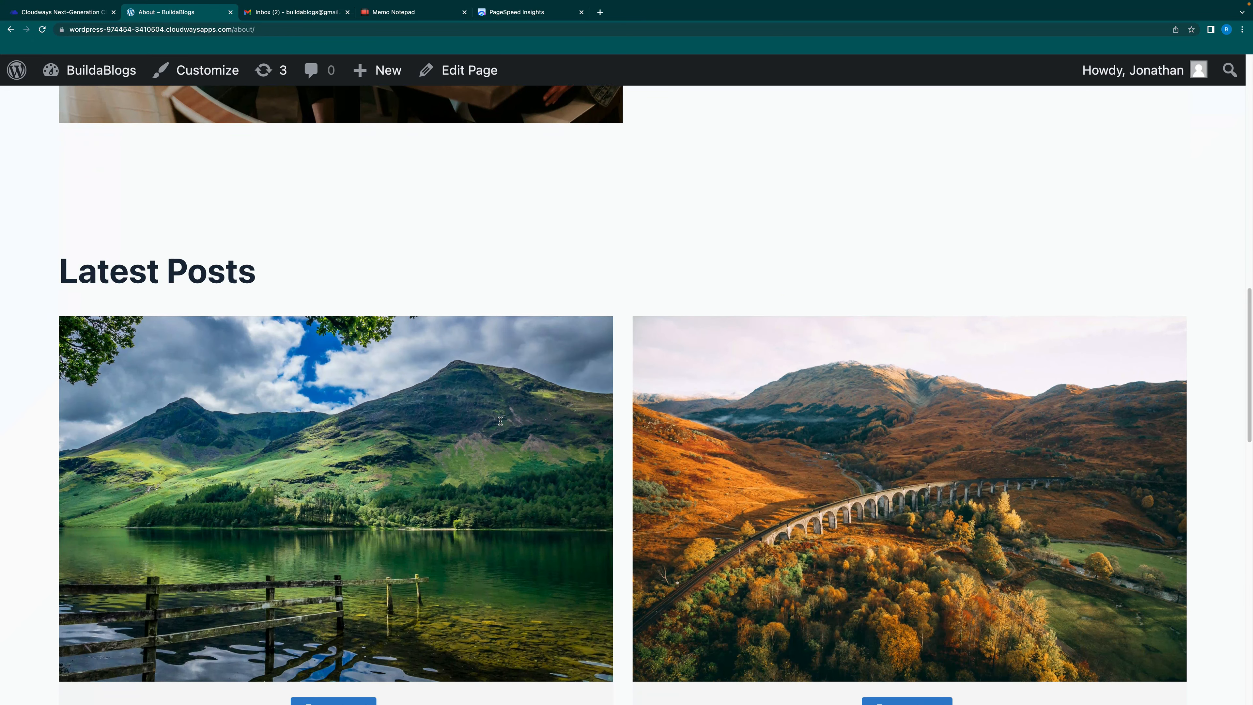
scroll(505, 425, "up", 20)
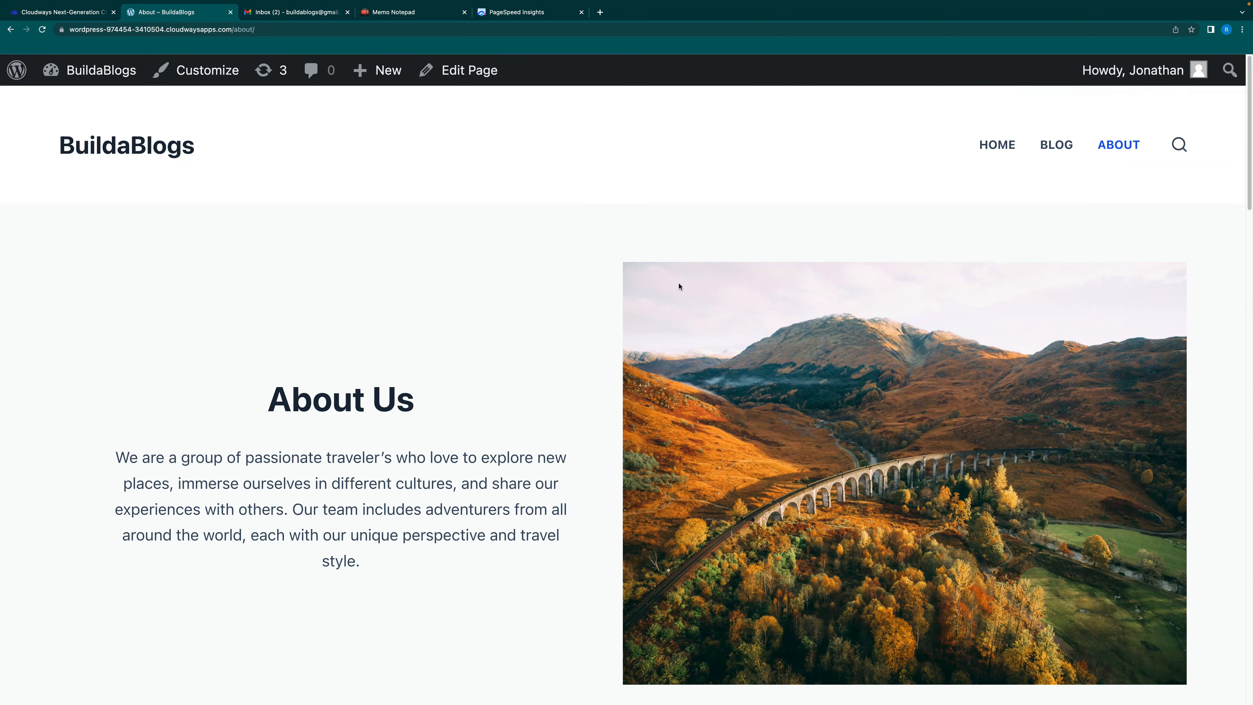
Open the site's Home page and go to the WordPress About screen in the admin area
left_click(998, 148)
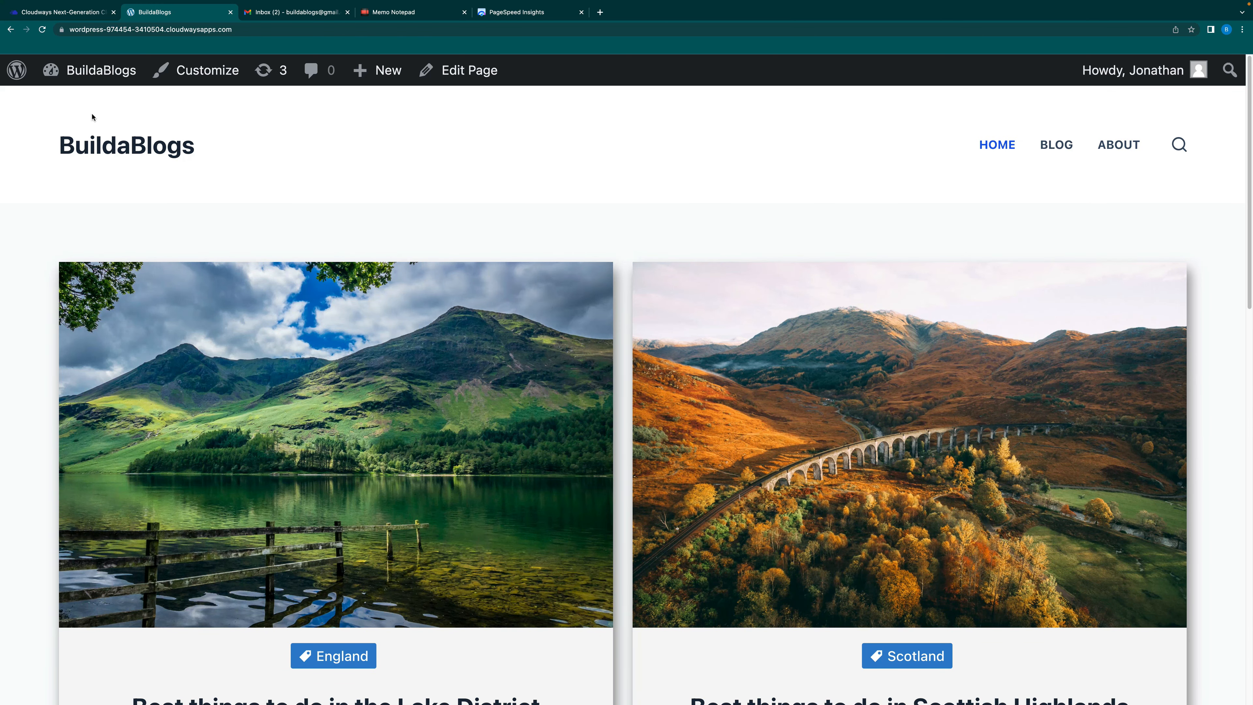
left_click(8, 74)
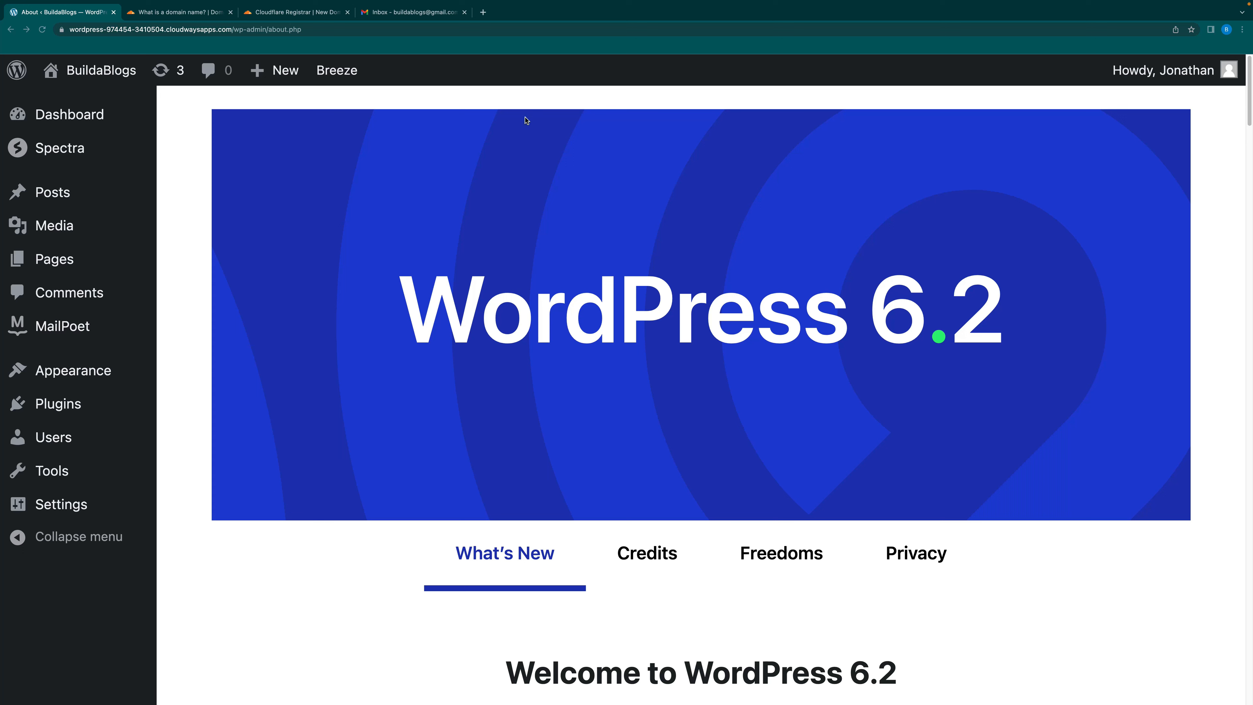
Read Cloudflare's explanation of domain names, highlighting the example IP address and the google.com example
left_click(177, 14)
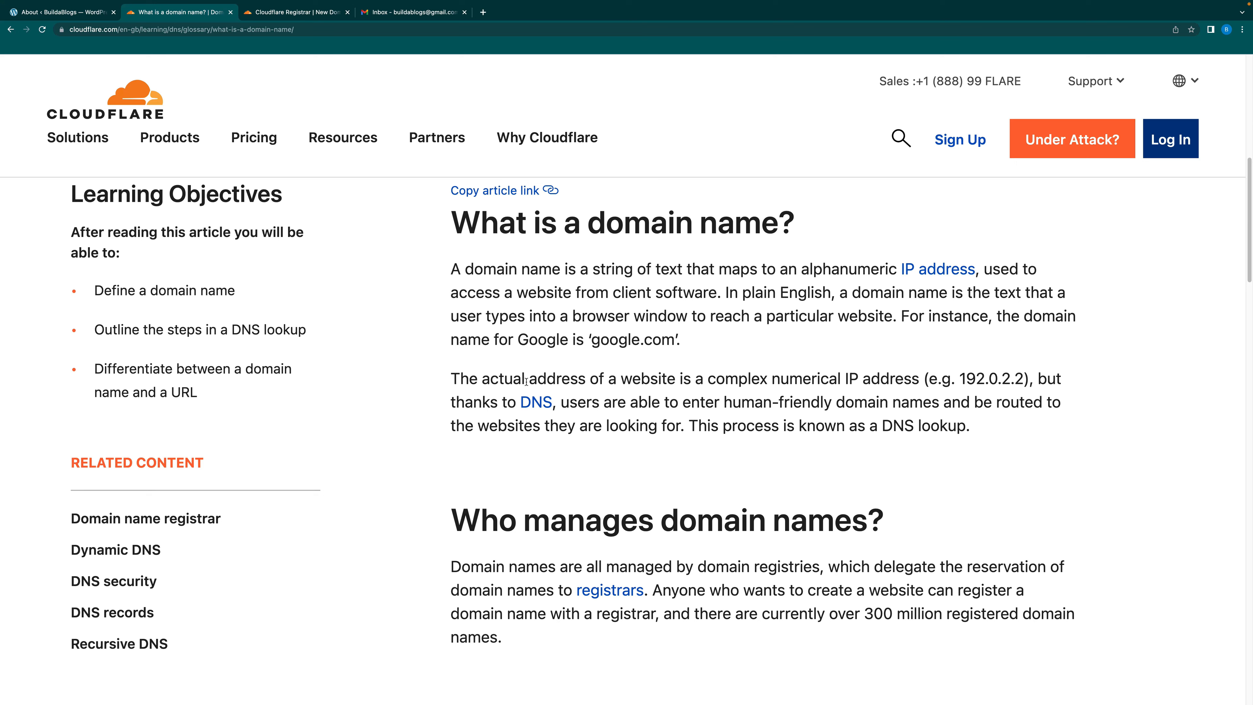
left_click_drag(725, 380, 1026, 378)
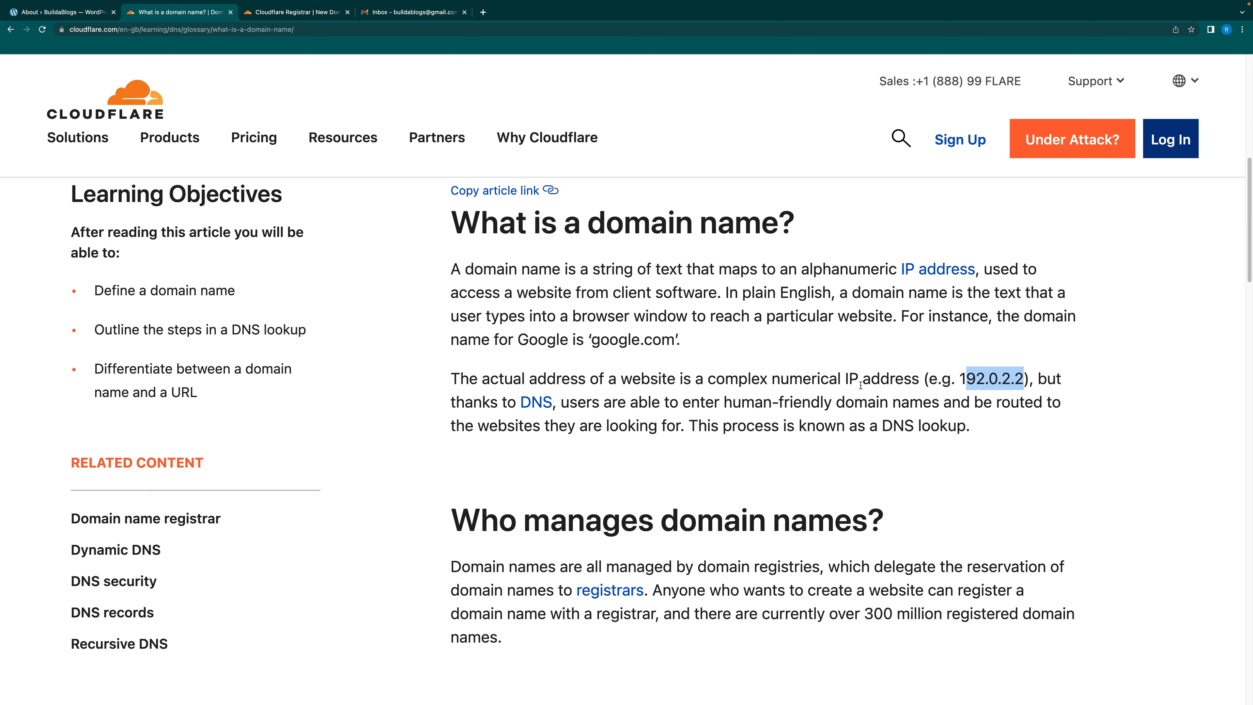
left_click_drag(591, 343, 680, 345)
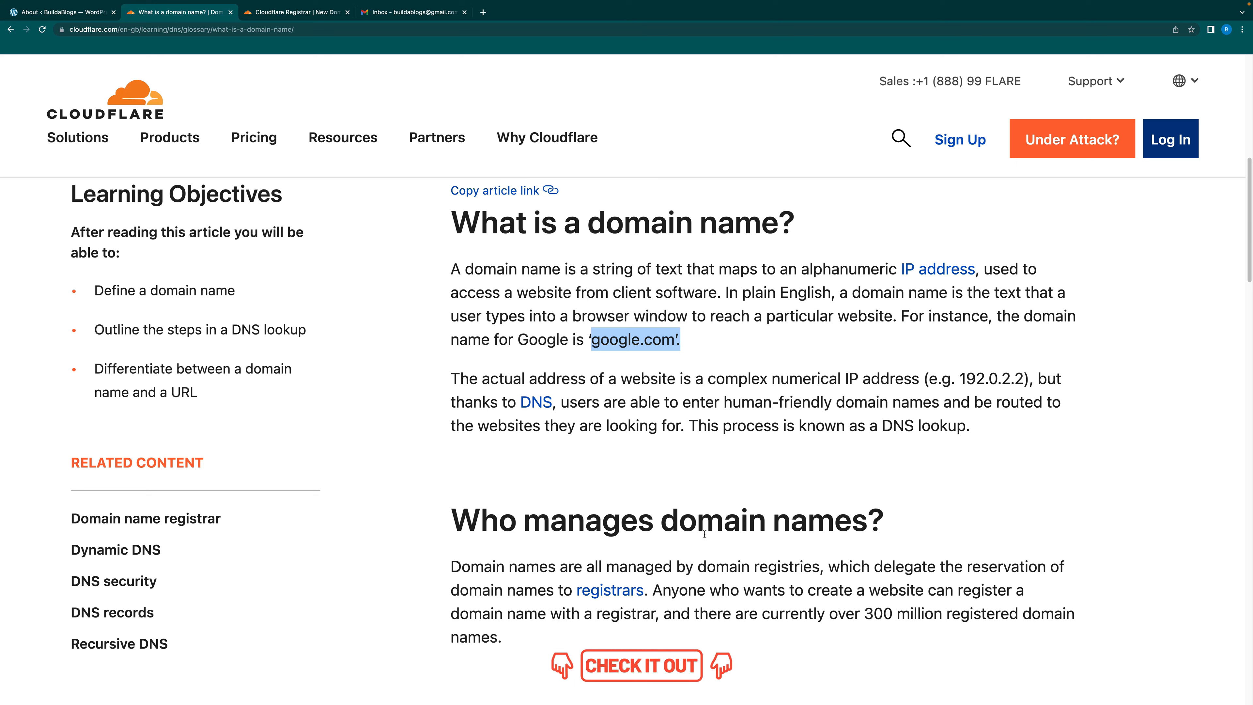
left_click(693, 469)
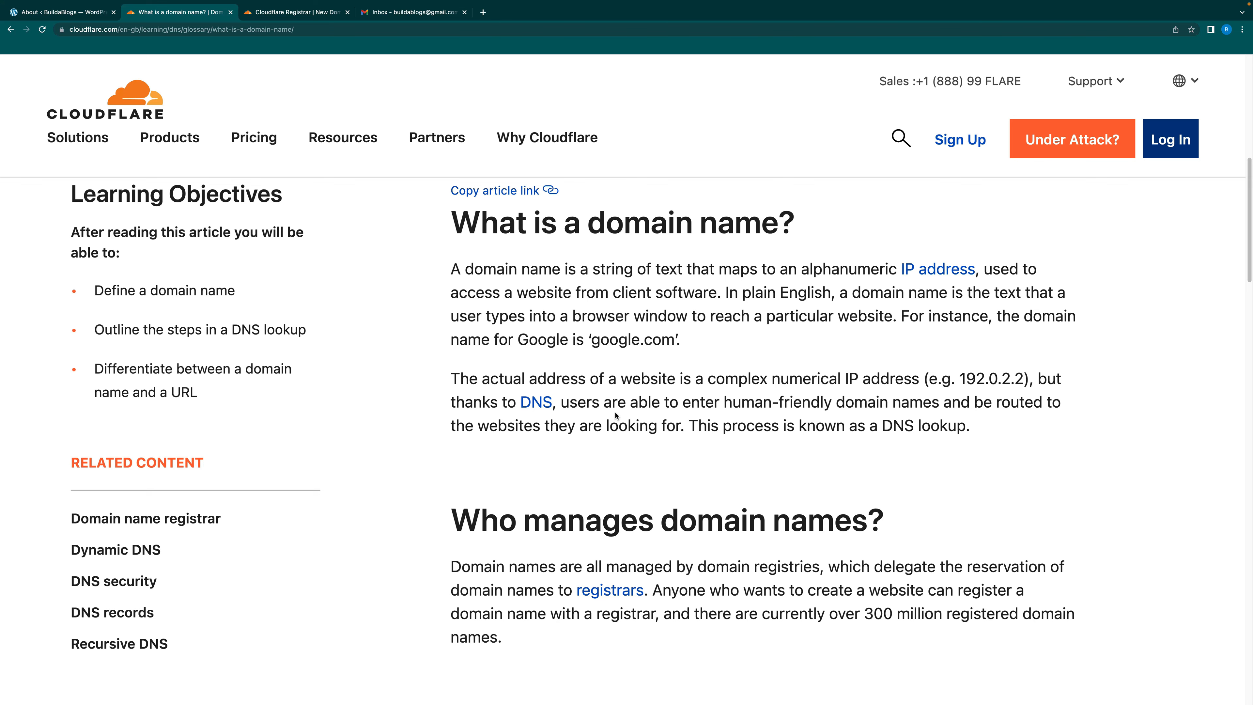
Start registering a domain at Cloudflare Registrar and open the sign-up for a new account
left_click(287, 14)
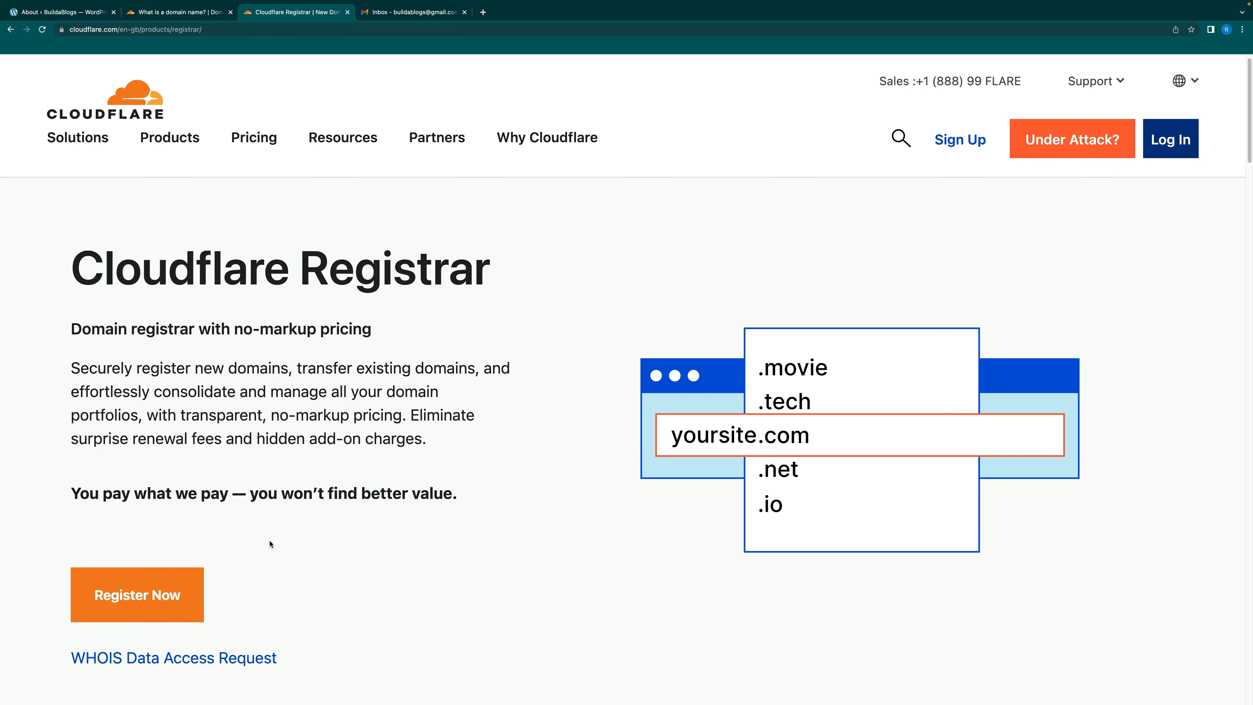
left_click(154, 602)
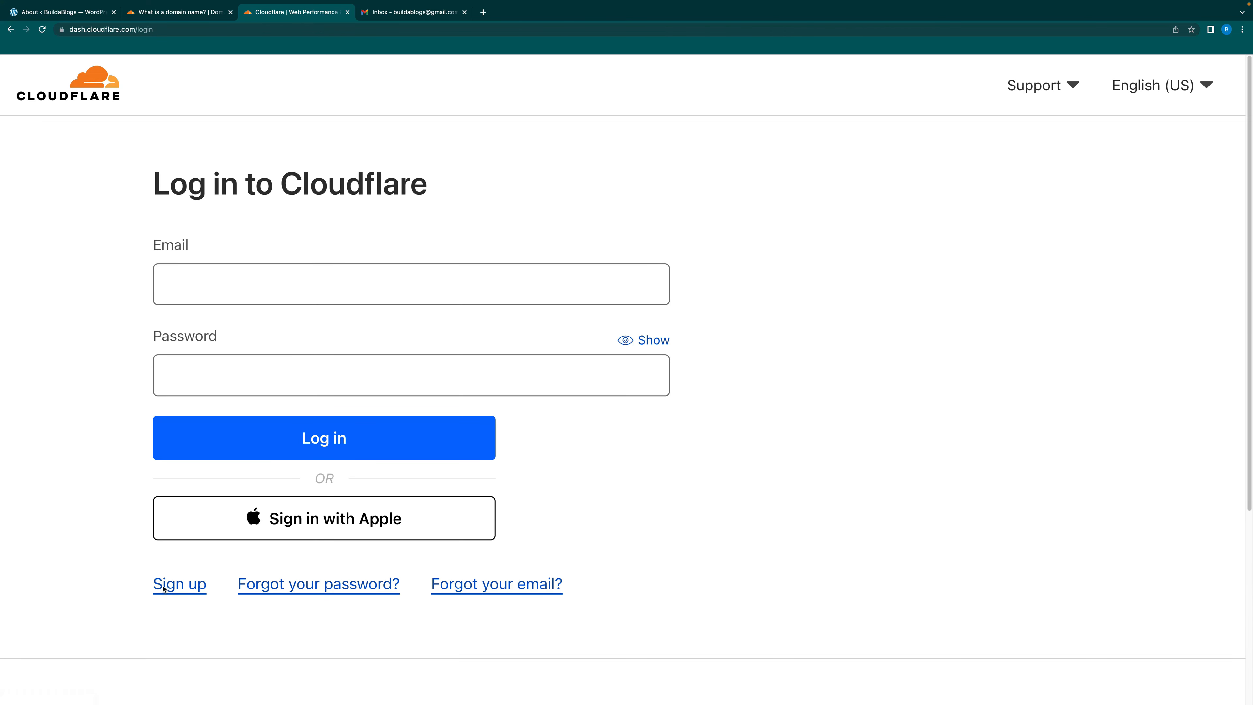
left_click(183, 588)
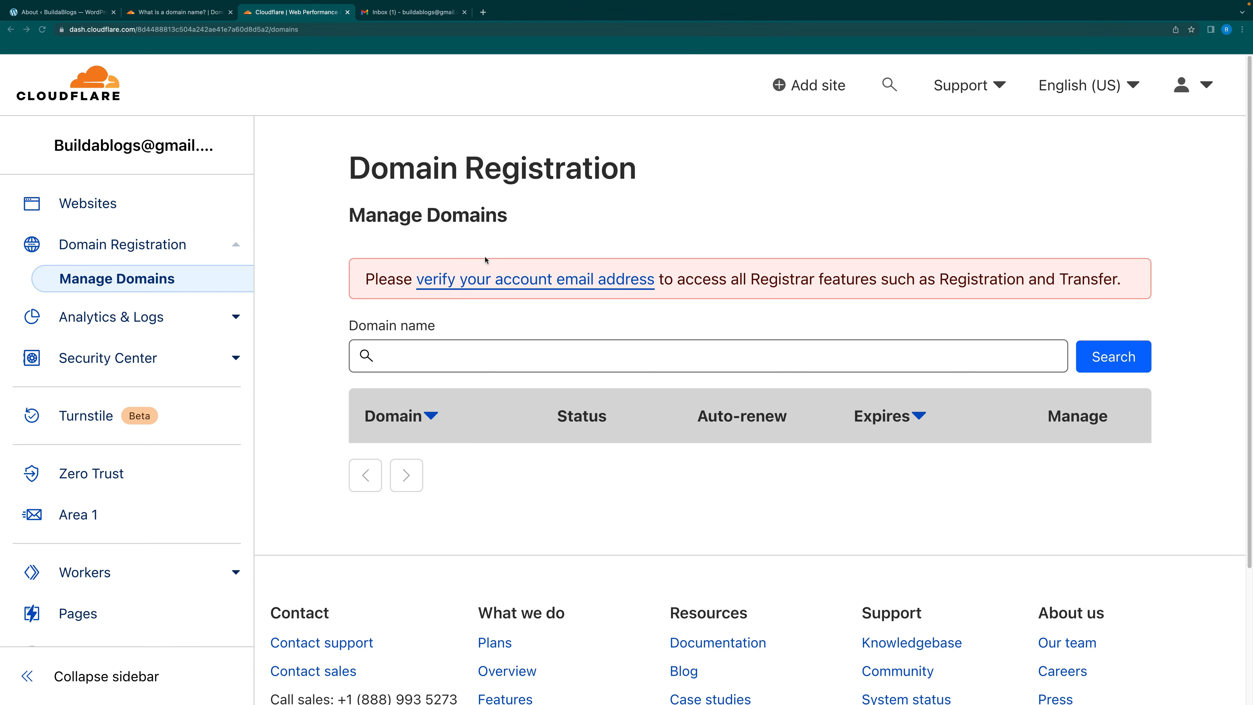
Verify the account's email address through Cloudflare's message in Gmail and continue to the Cloudflare dashboard
left_click(406, 14)
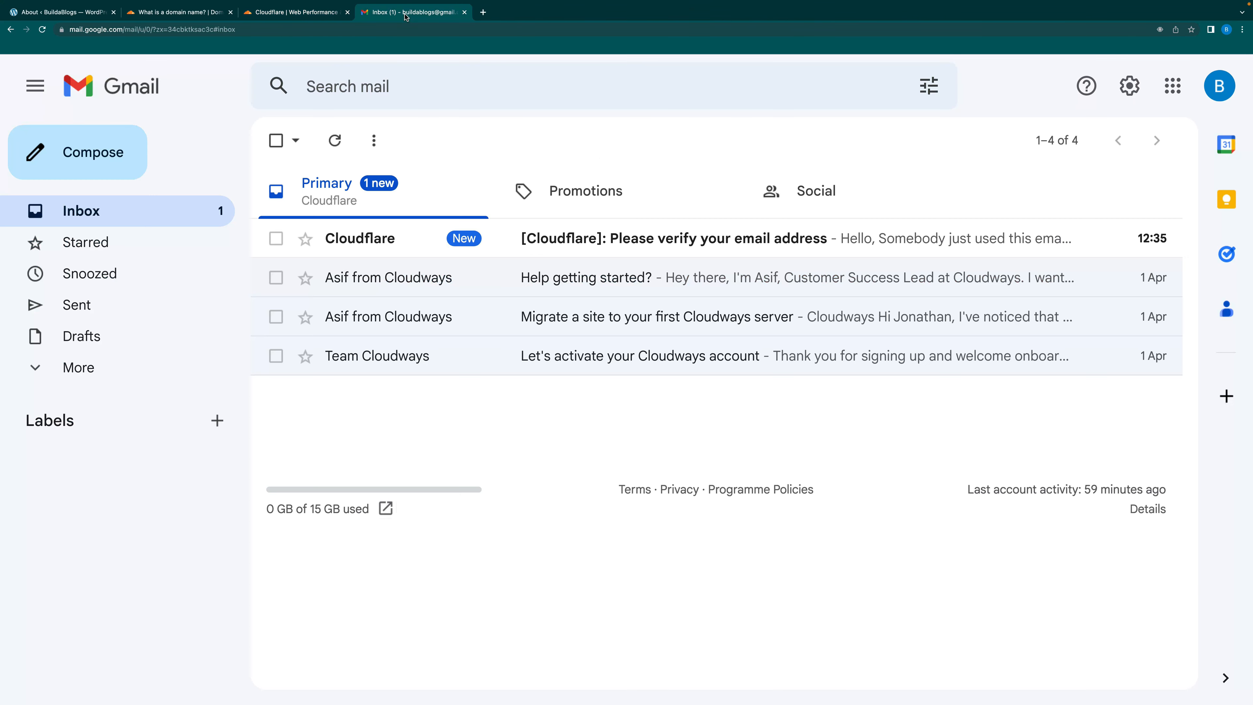
left_click(621, 238)
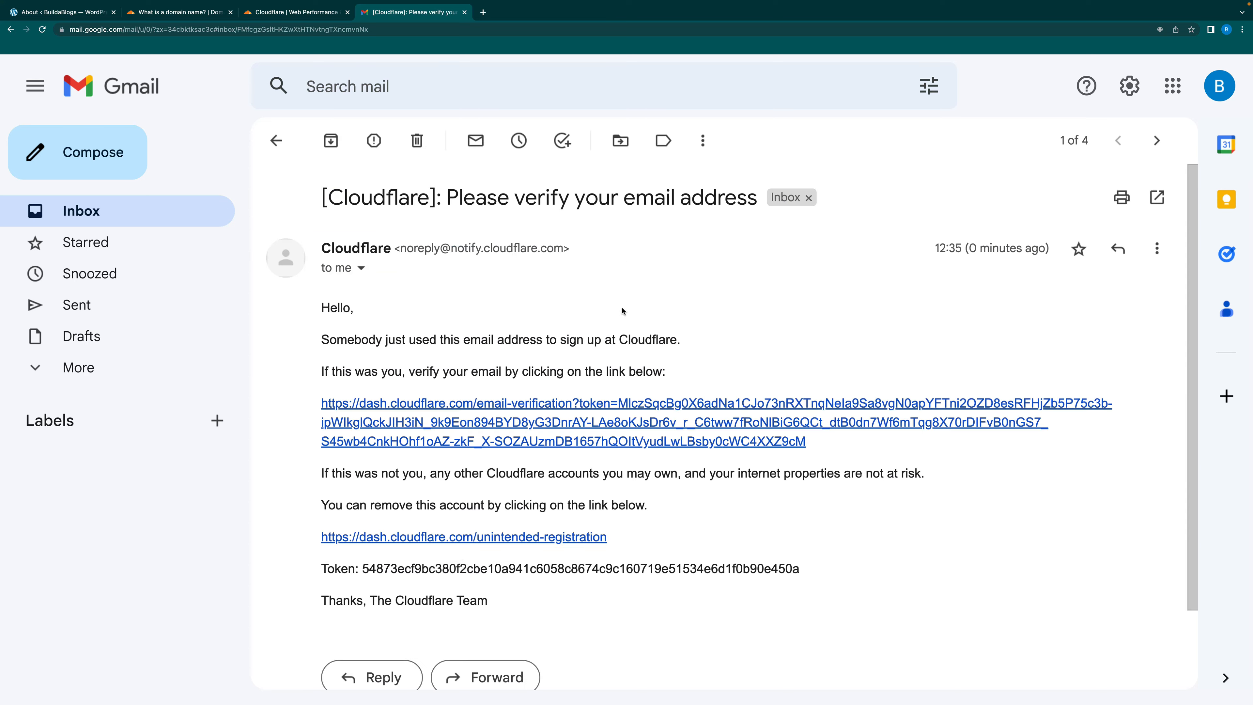
left_click(626, 423)
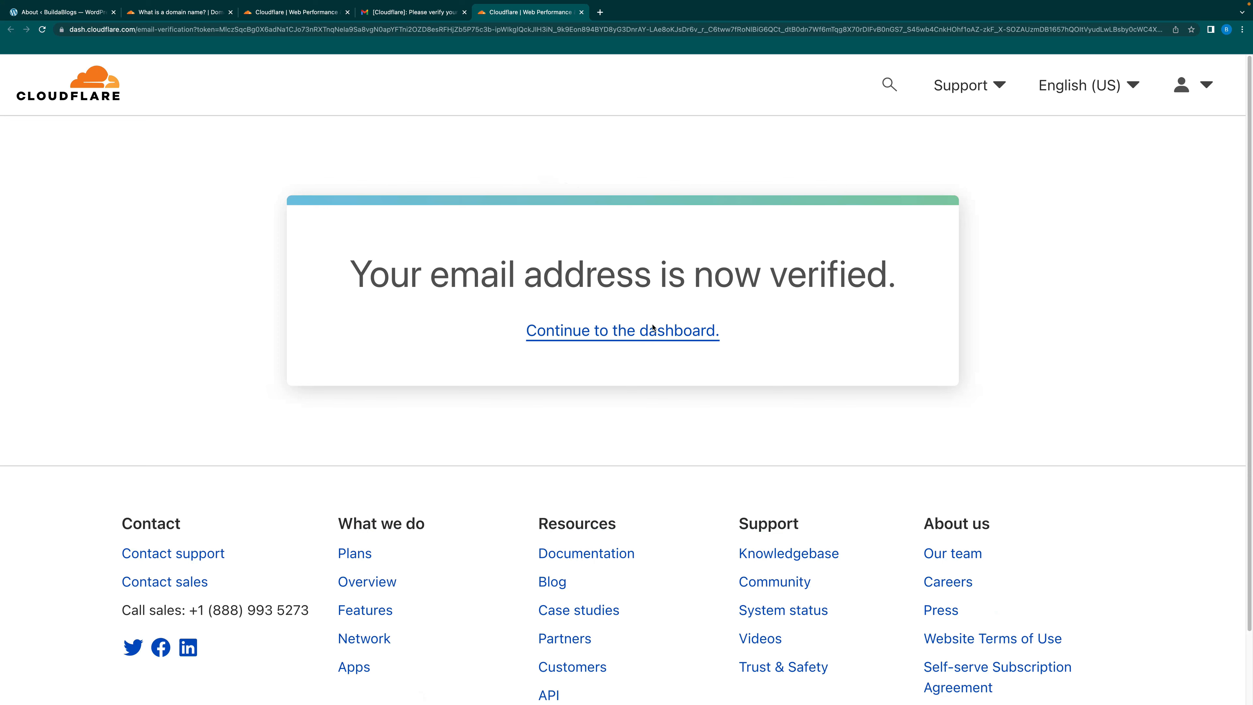
left_click(617, 334)
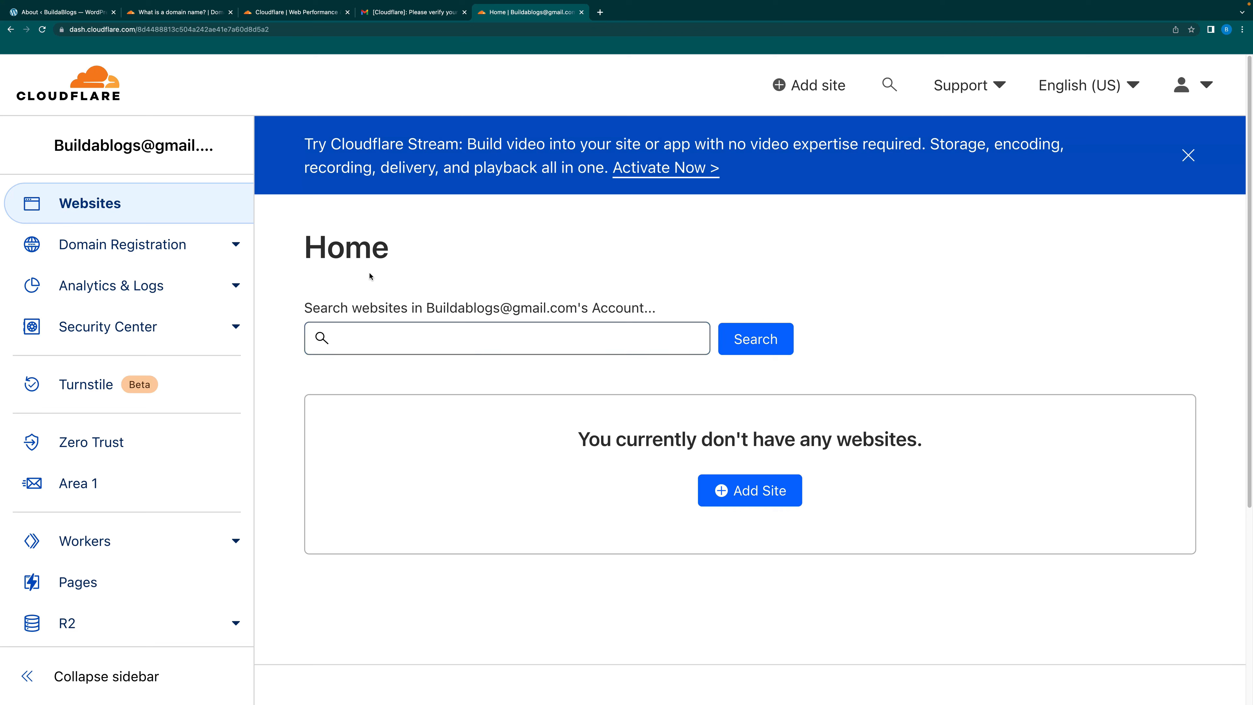
Search for the domain name "buildablogs" in Cloudflare's domain registration
left_click(236, 247)
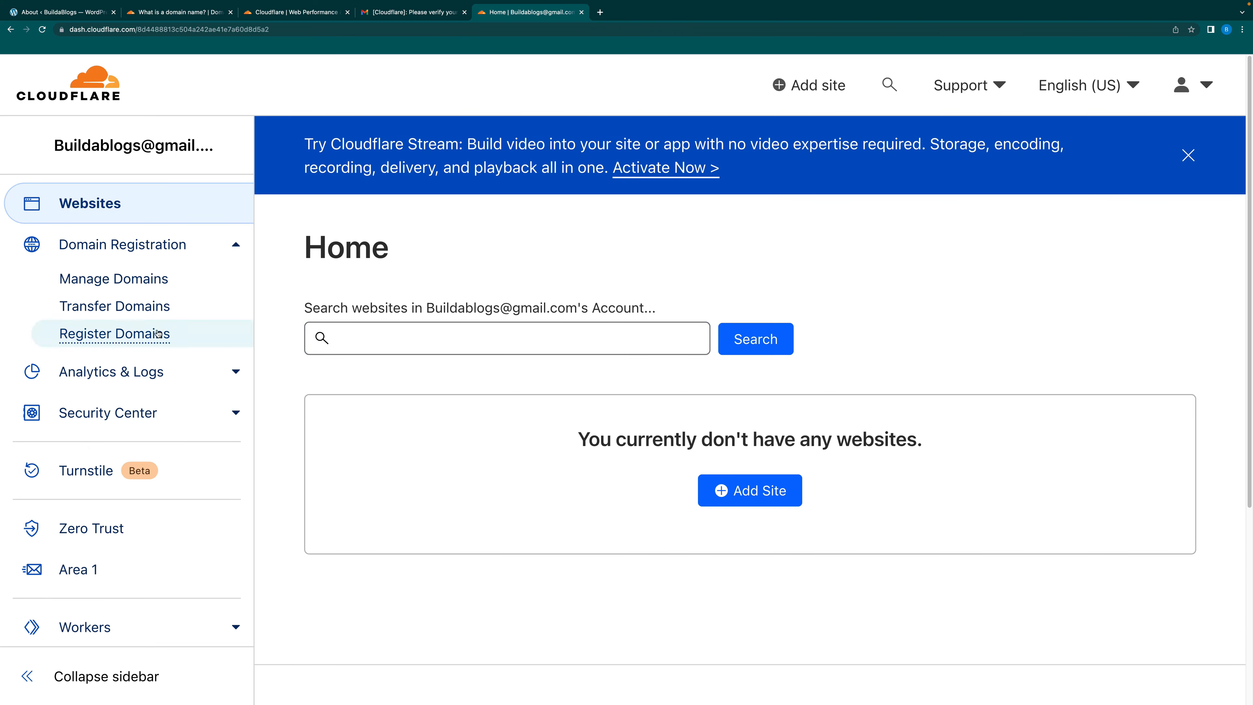
left_click(143, 335)
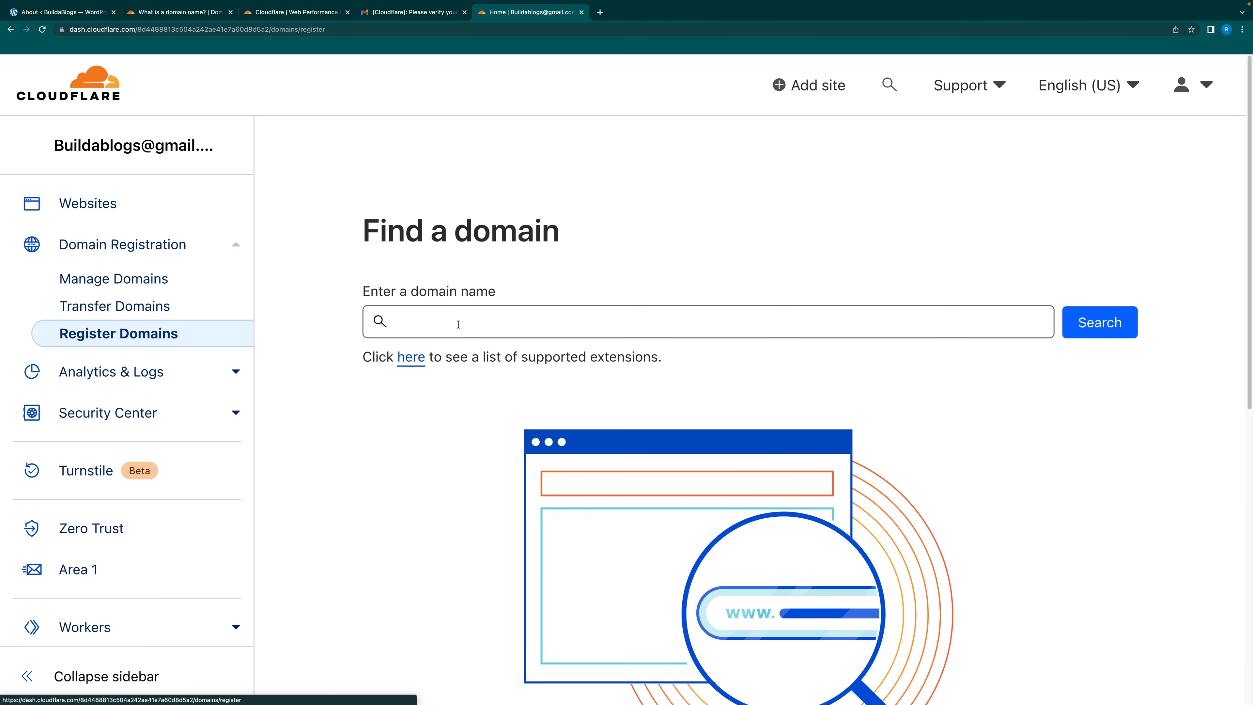
left_click(502, 325)
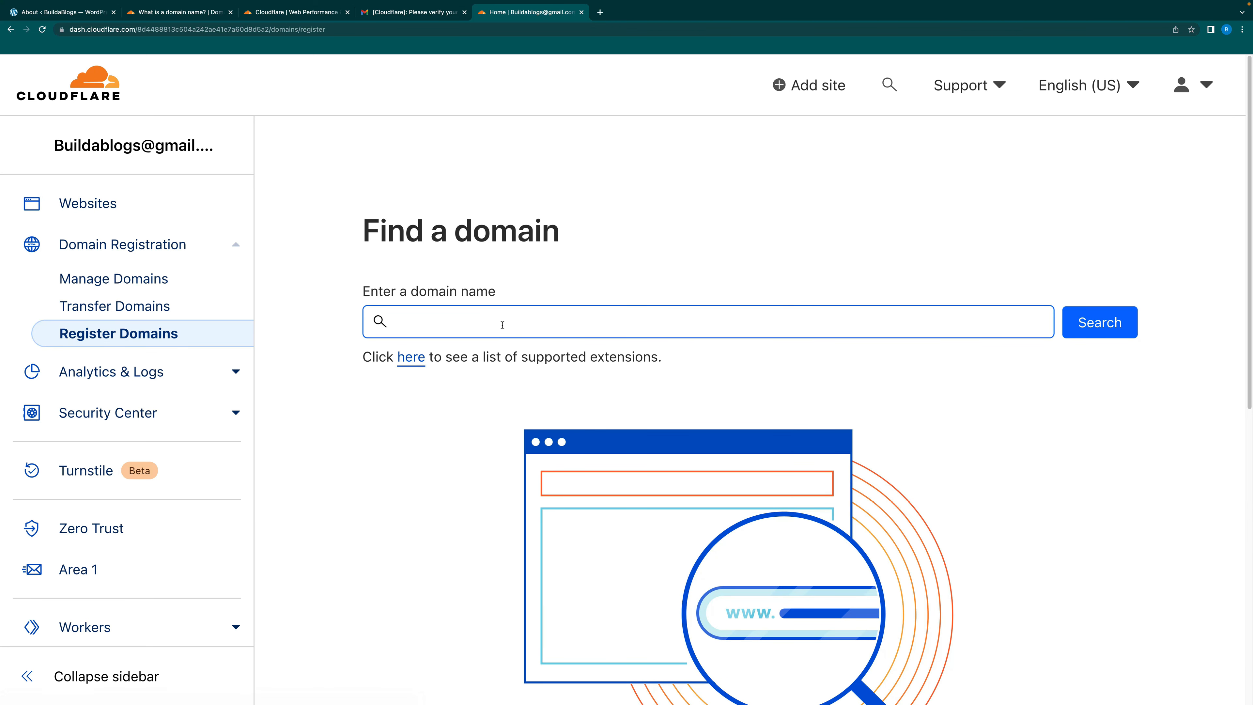
left_click(502, 324)
type("bu")
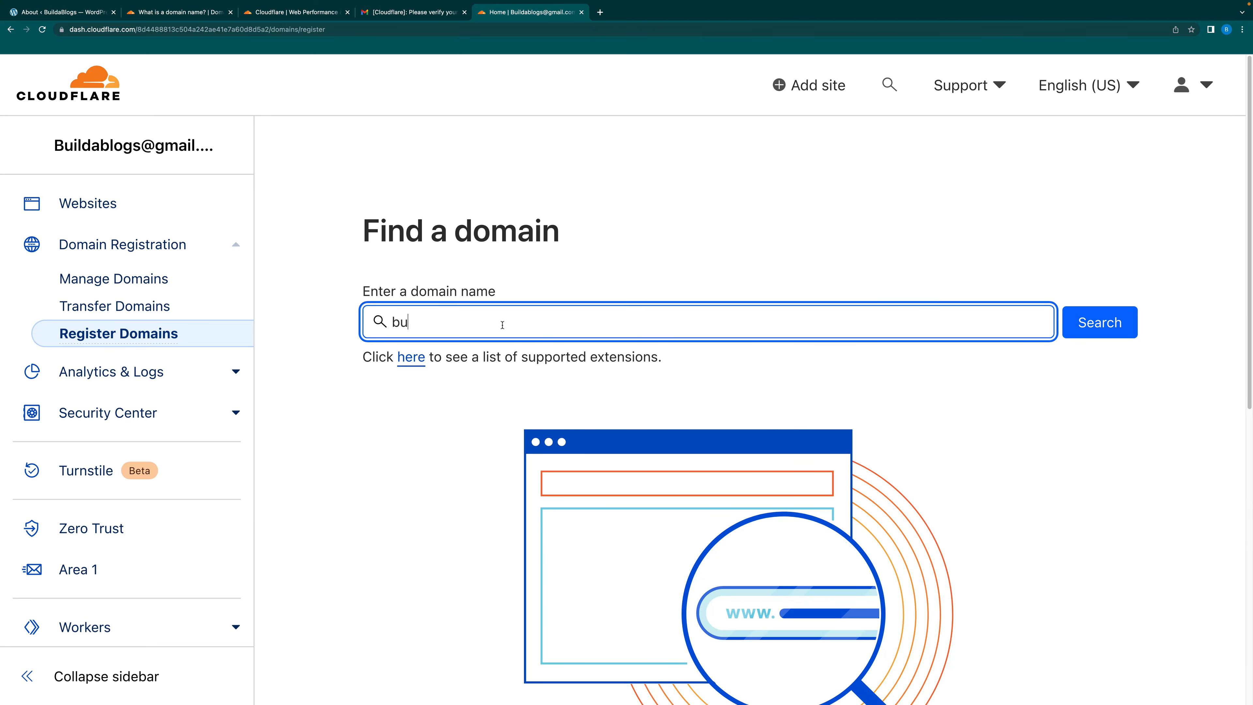
type("ildablogs")
key("Return")
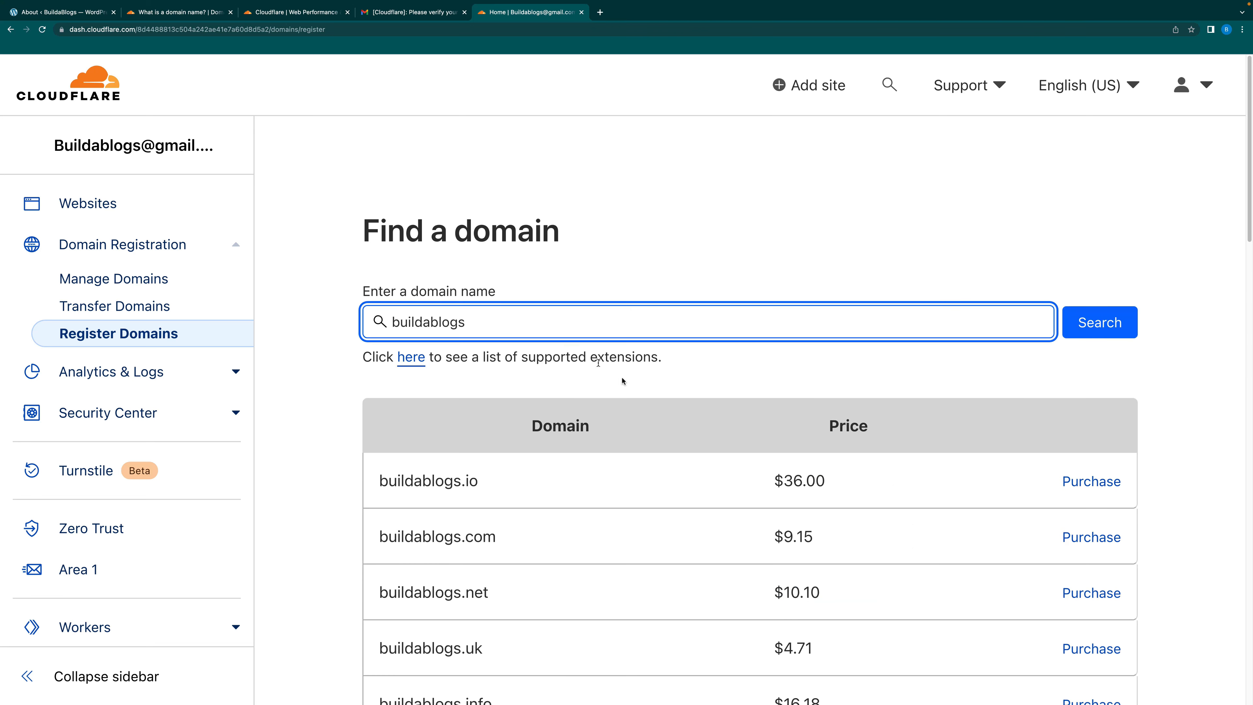
Choose buildablogs.com for purchase and look through the registrant information form
scroll(694, 475, "down", 3)
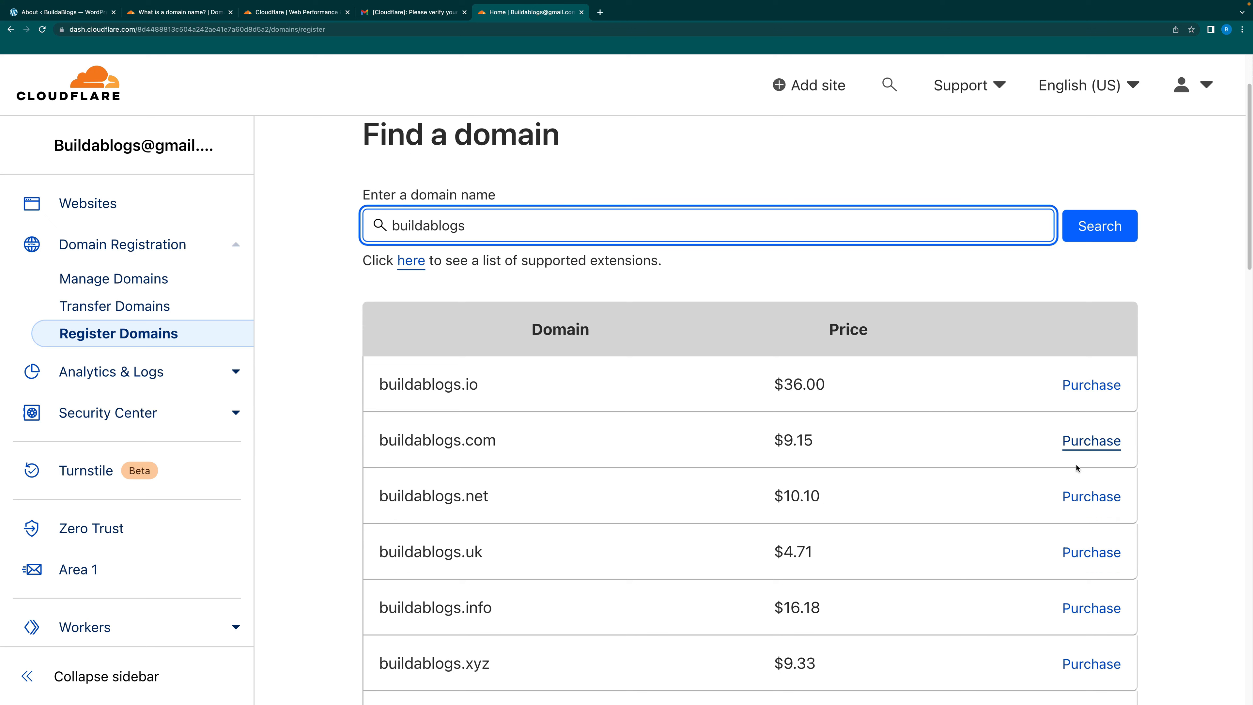
left_click(1091, 441)
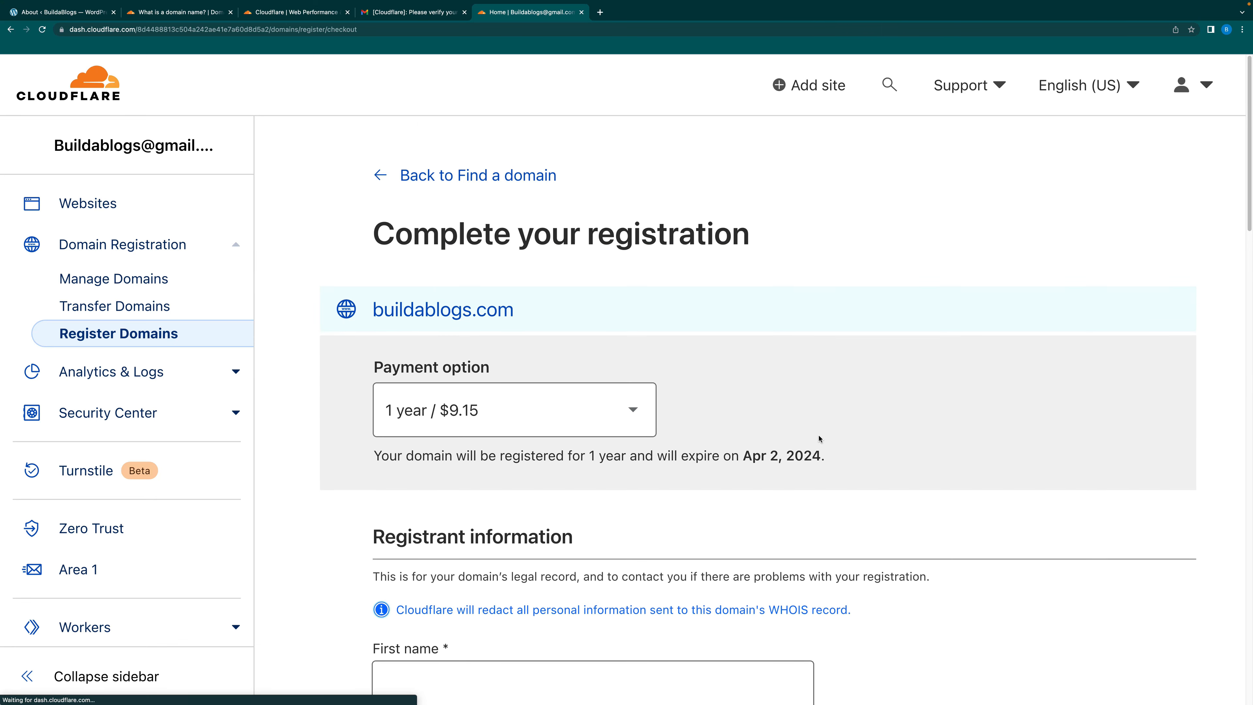
scroll(545, 373, "down", 2)
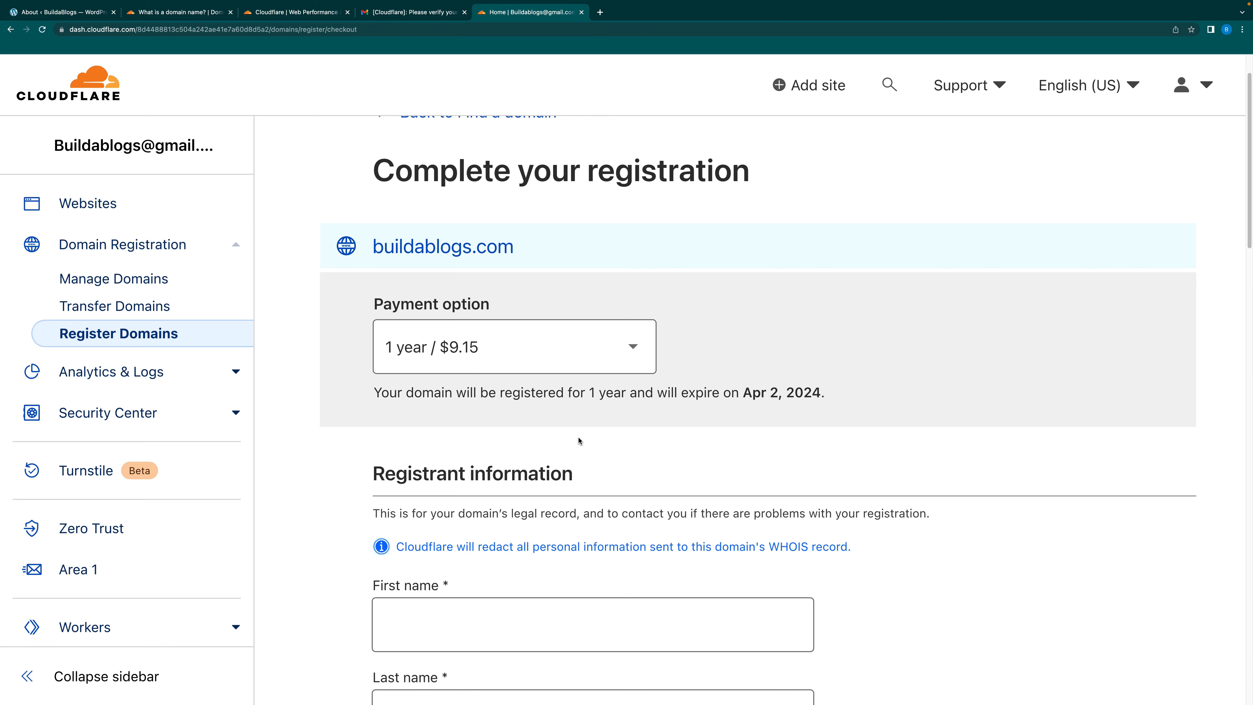
scroll(579, 439, "down", 14)
scroll(579, 441, "down", 20)
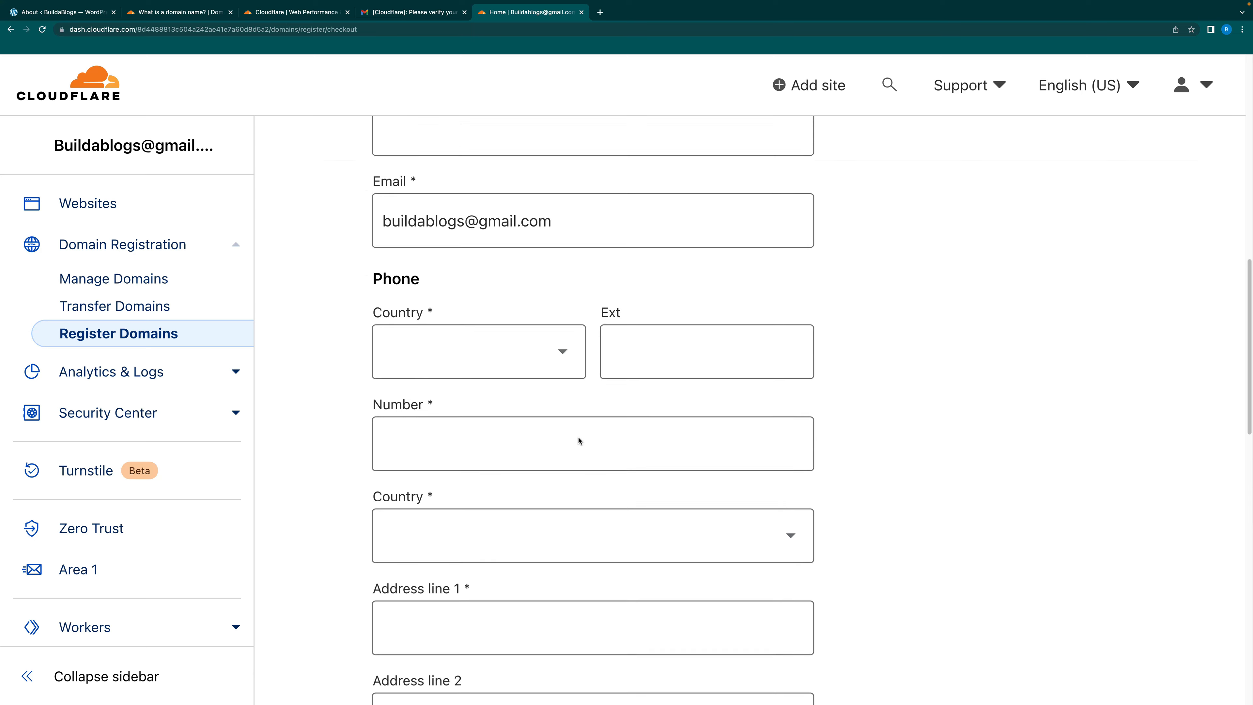
scroll(579, 440, "down", 5)
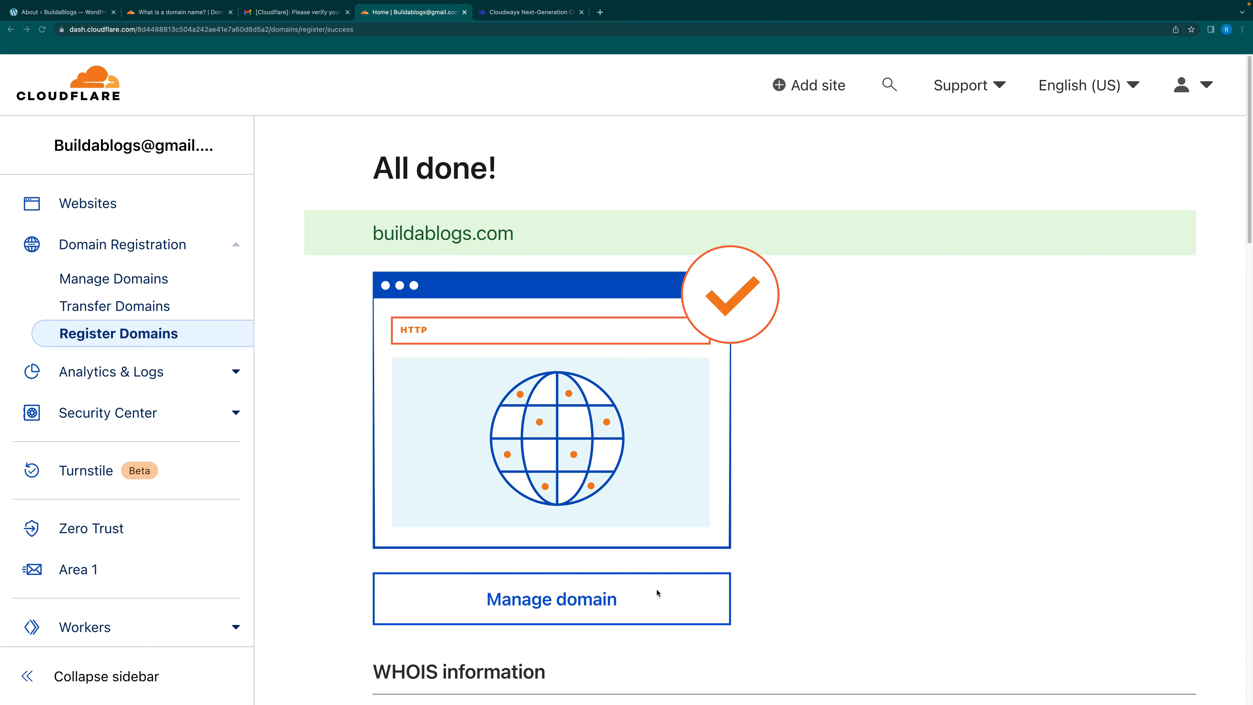
Open the domain management for buildablogs.com and go to its DNS records
left_click(589, 600)
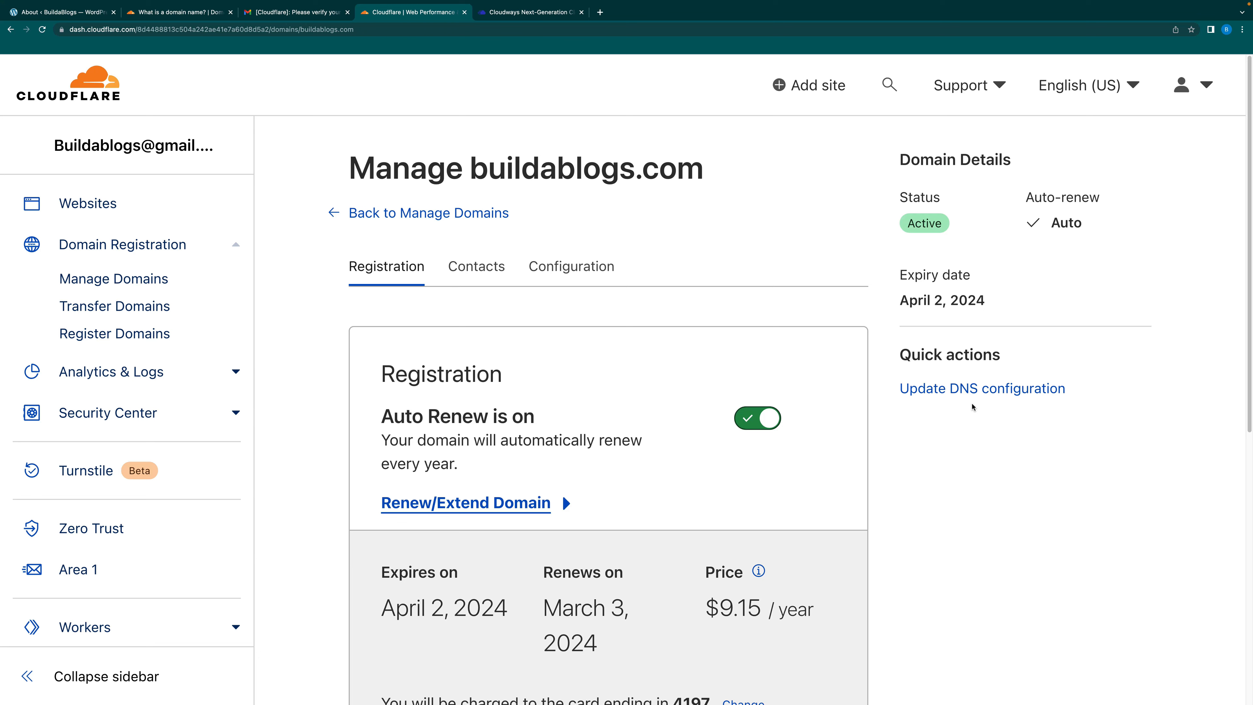
left_click(983, 390)
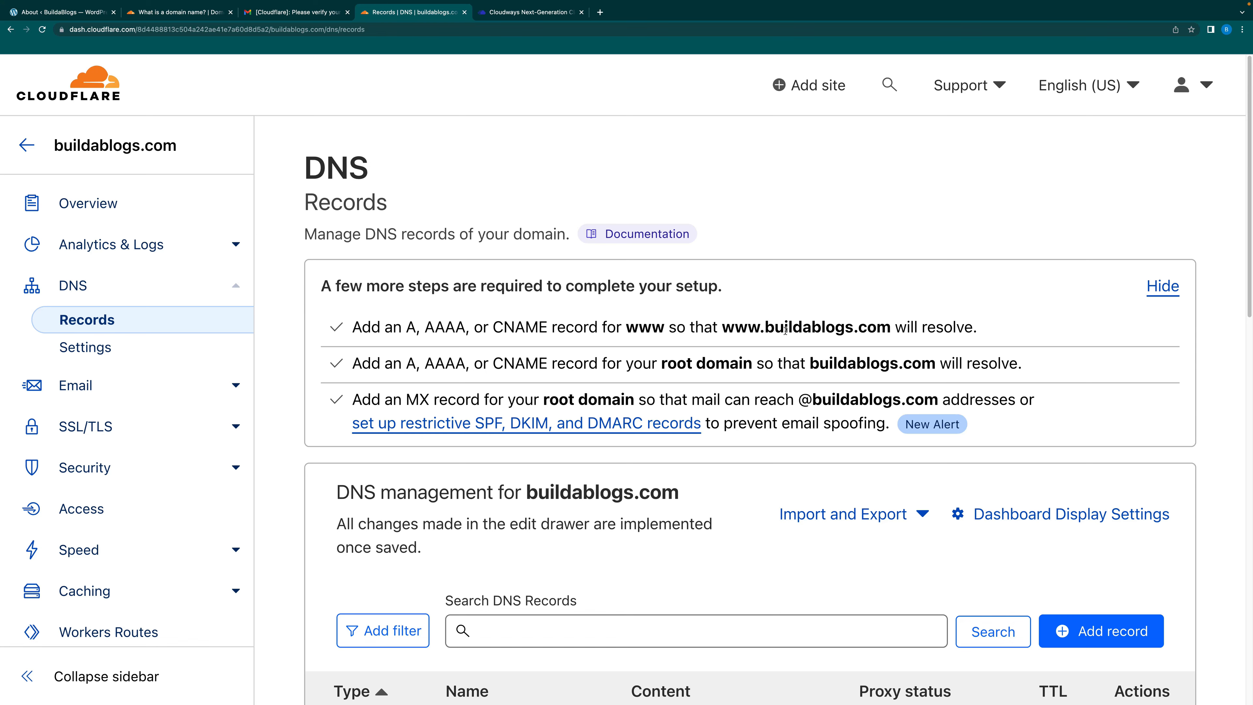
Switch to Cloudways, open BLOG SERVER's master credentials, dismiss the tip and copy the server's public IP address
left_click(530, 15)
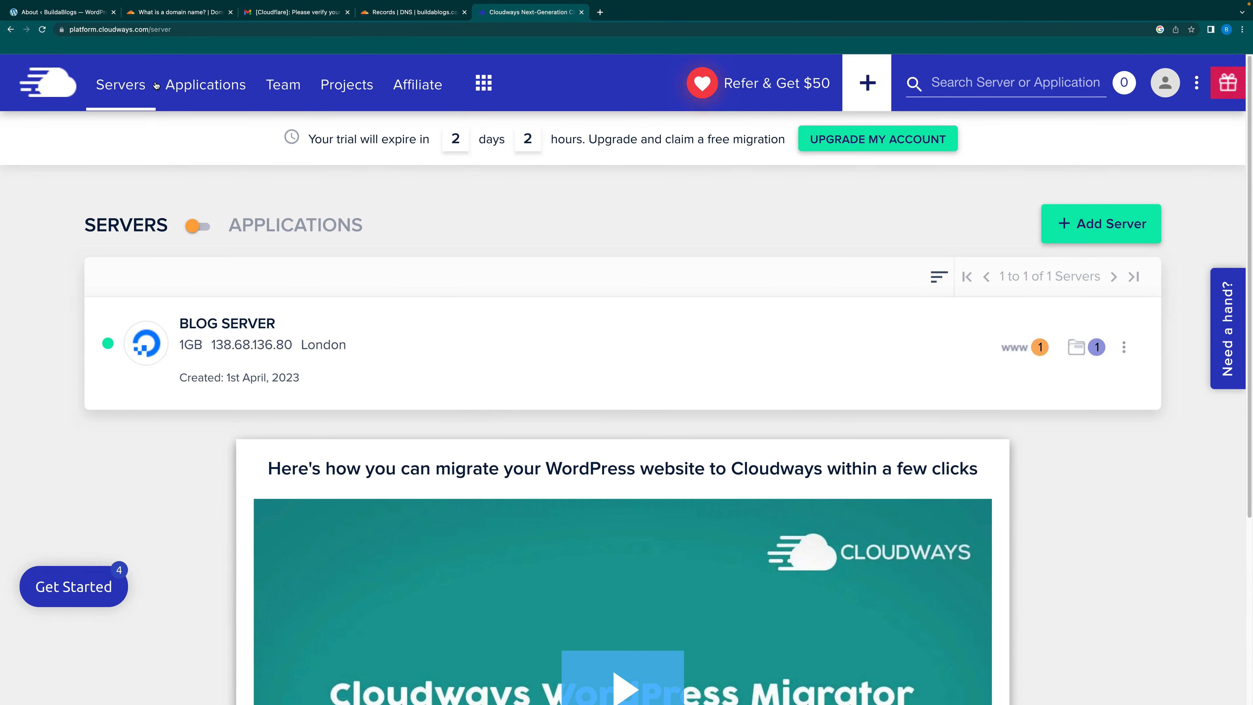
left_click(259, 341)
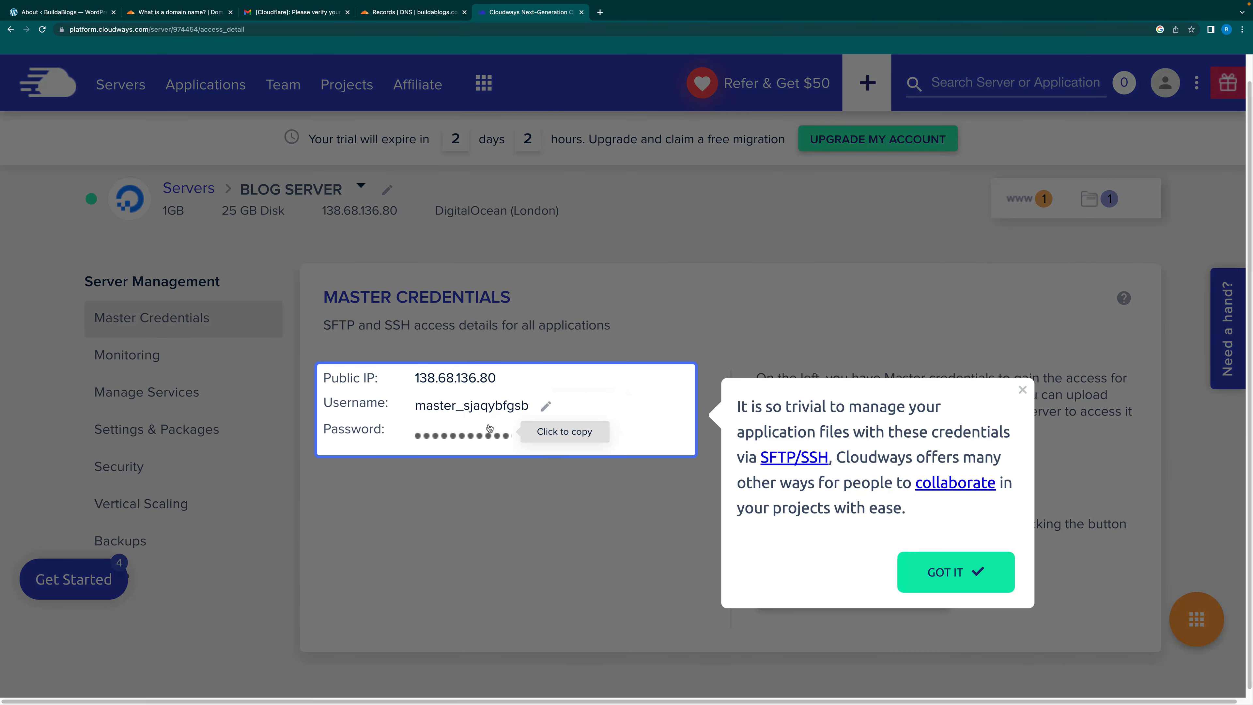
left_click(1022, 390)
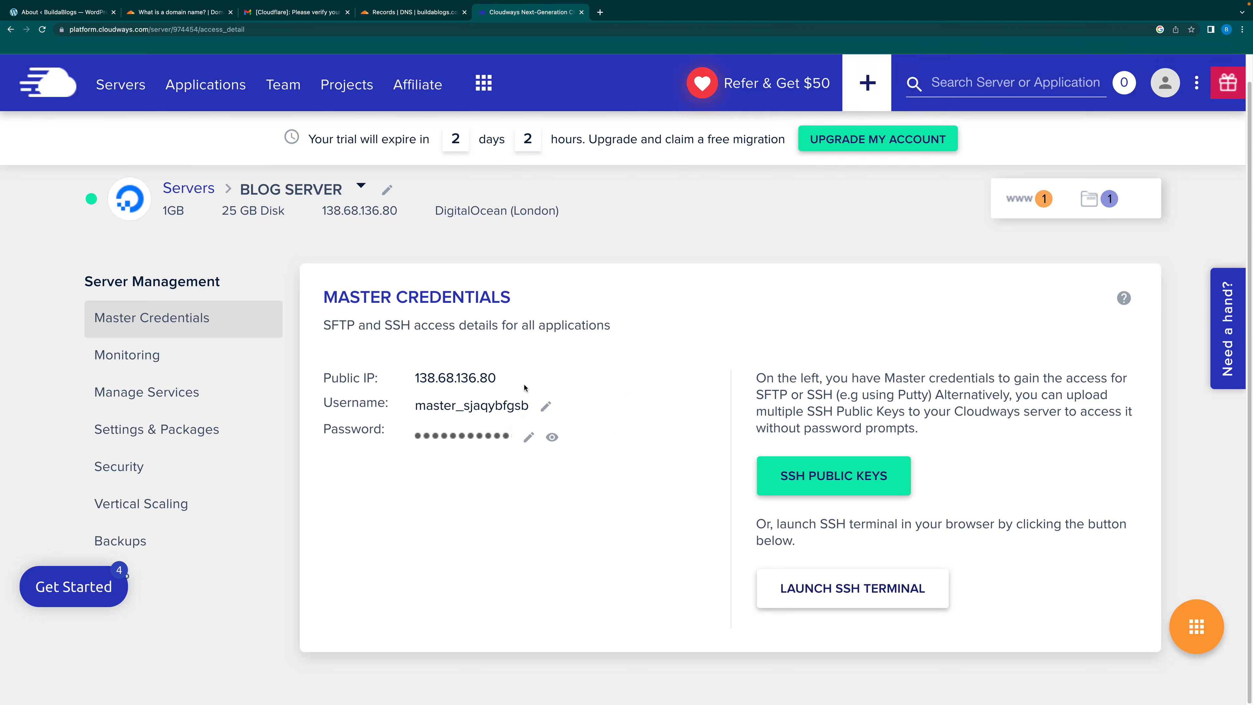
left_click(468, 380)
Back in Cloudflare, fill in a new A record for buildablogs.com with name @ and IPv4 address 138.68.136.80
left_click(412, 14)
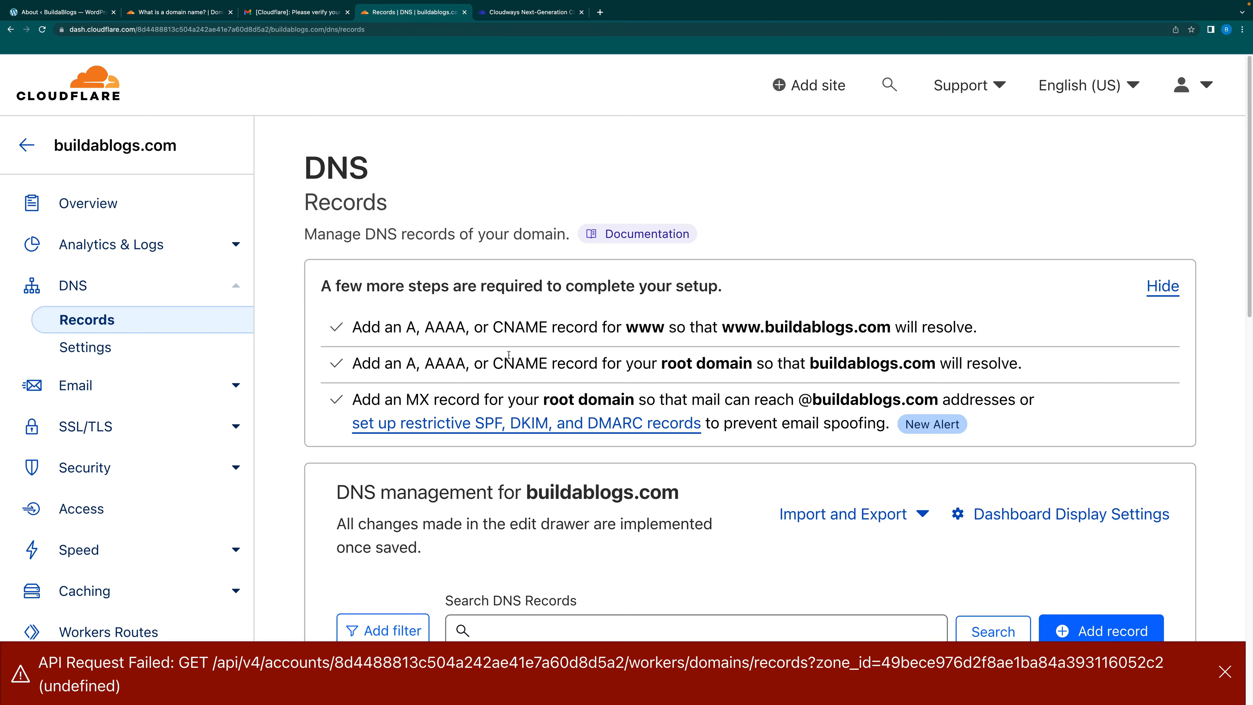
left_click(1225, 684)
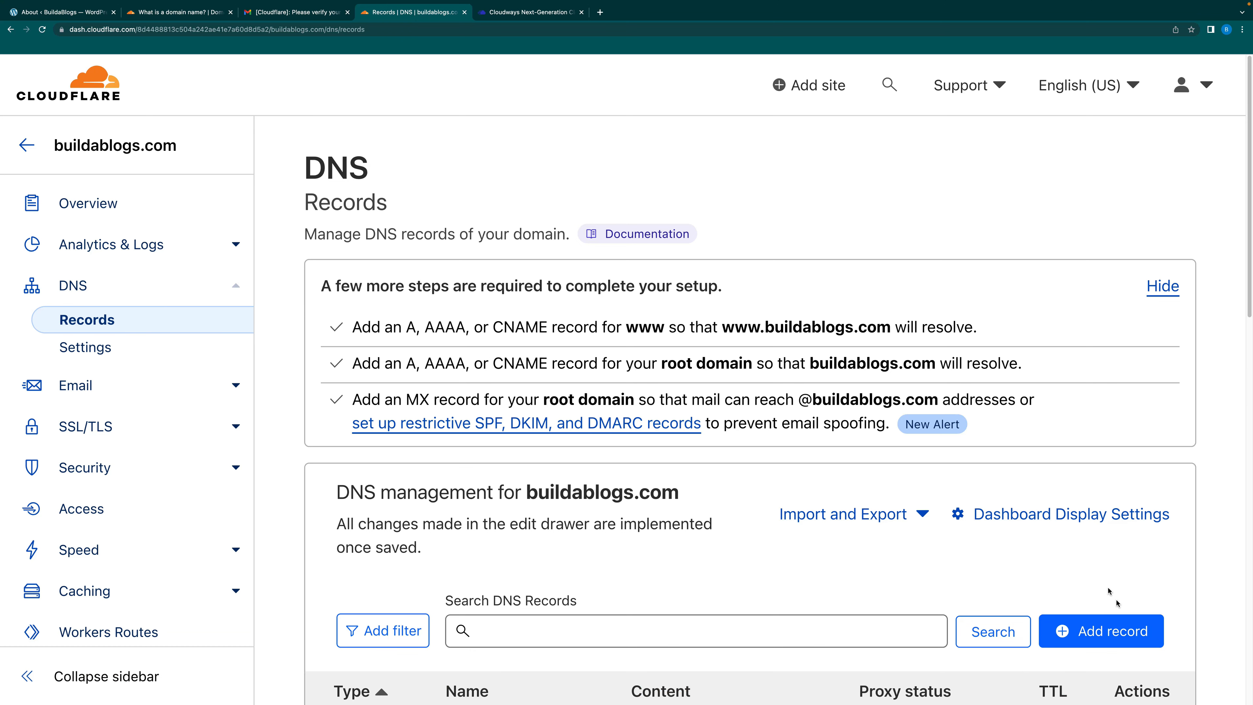
scroll(1079, 556, "down", 2)
scroll(1079, 556, "down", 2)
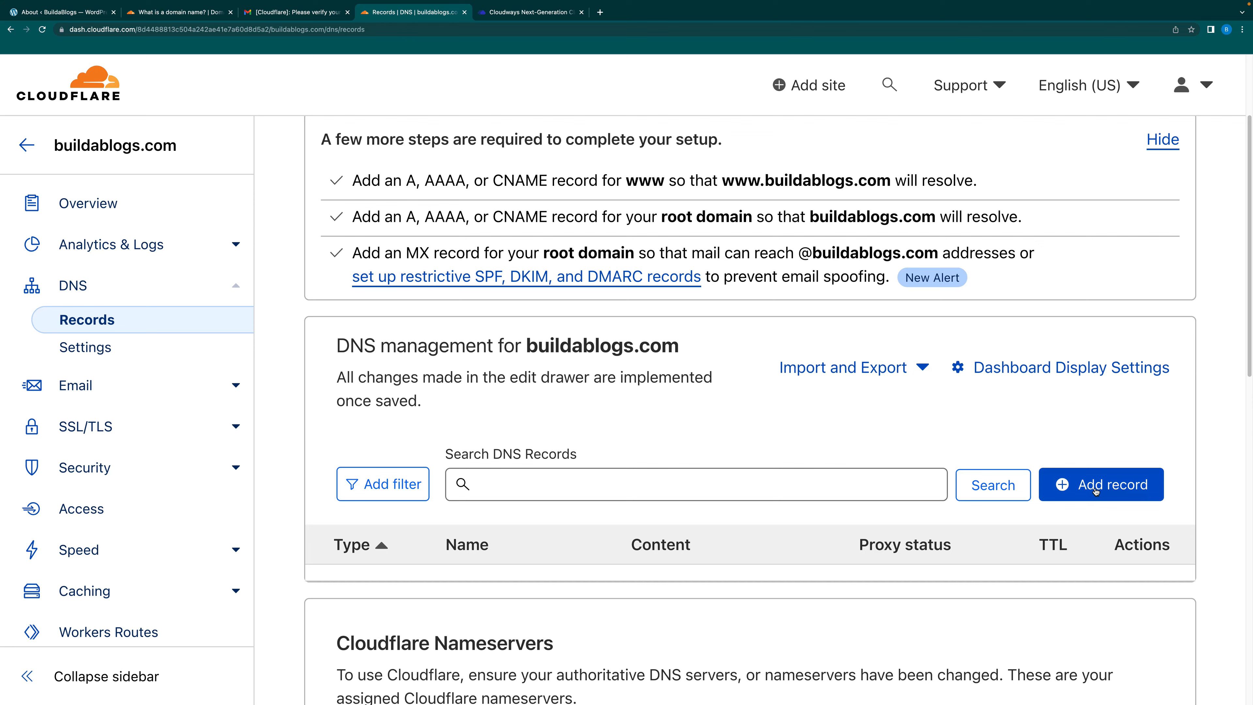
left_click(1096, 492)
scroll(633, 532, "down", 7)
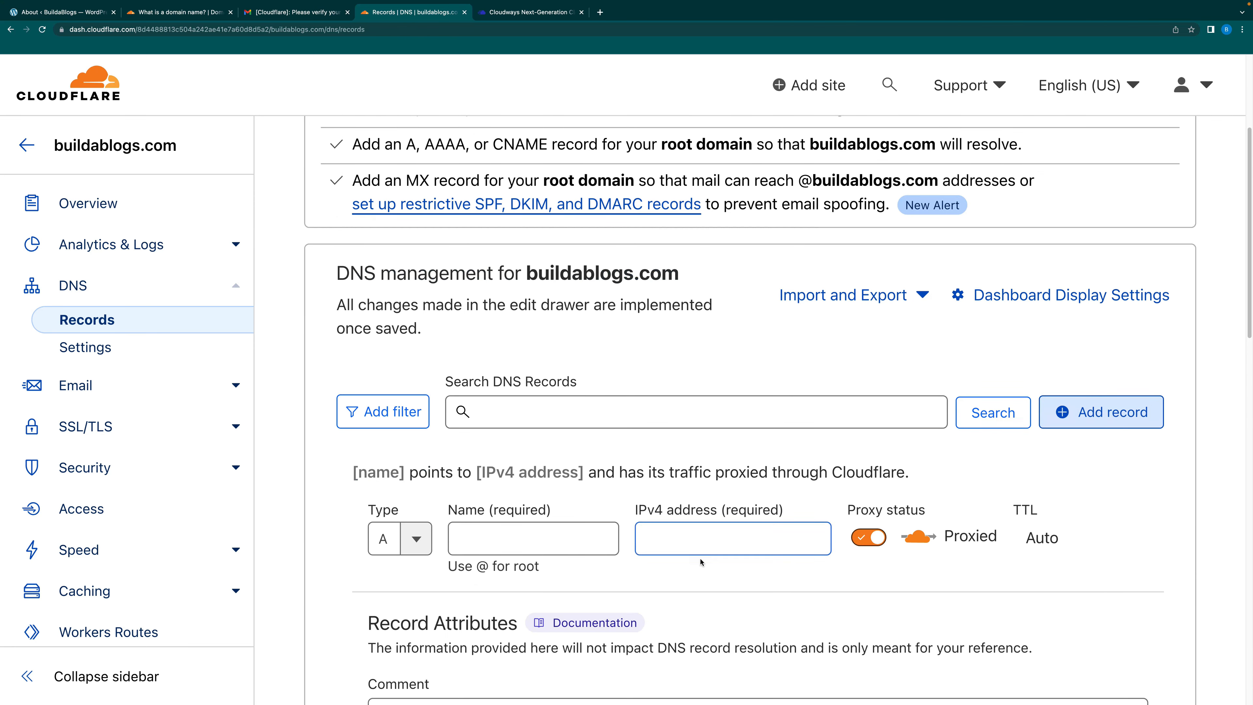
left_click(416, 354)
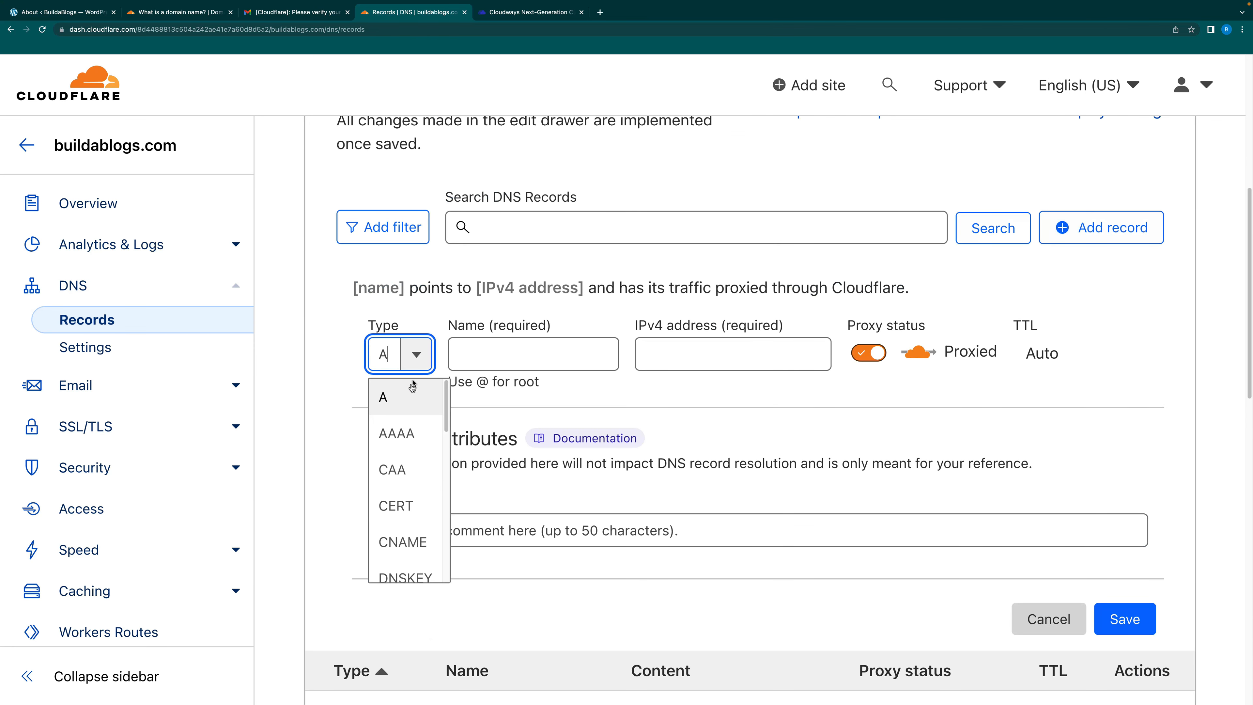
left_click(409, 394)
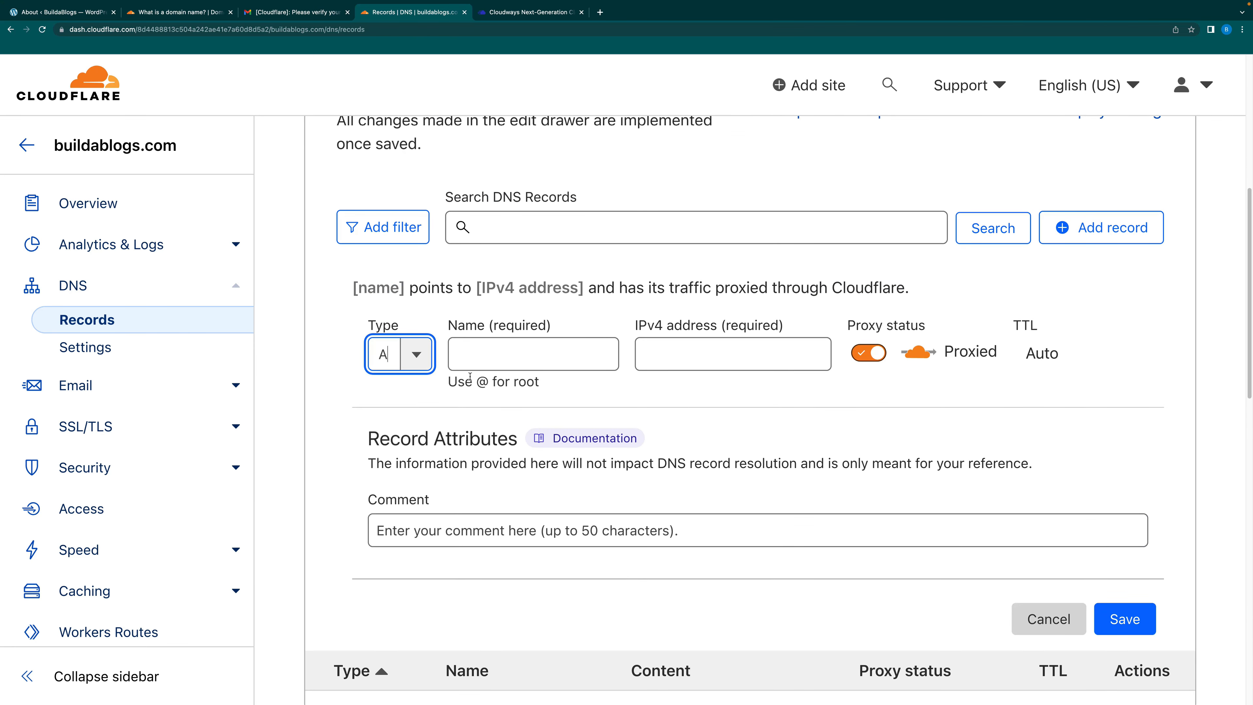
left_click(491, 353)
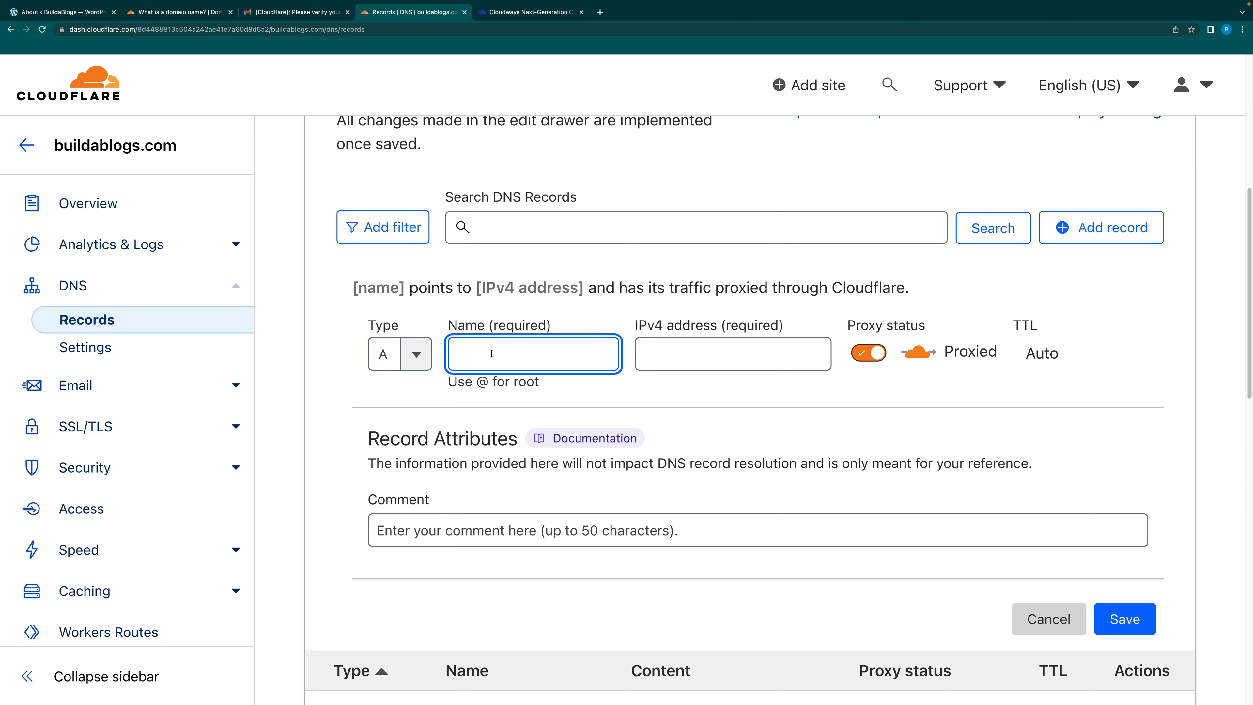
type("@")
left_click(662, 353)
key("super+v")
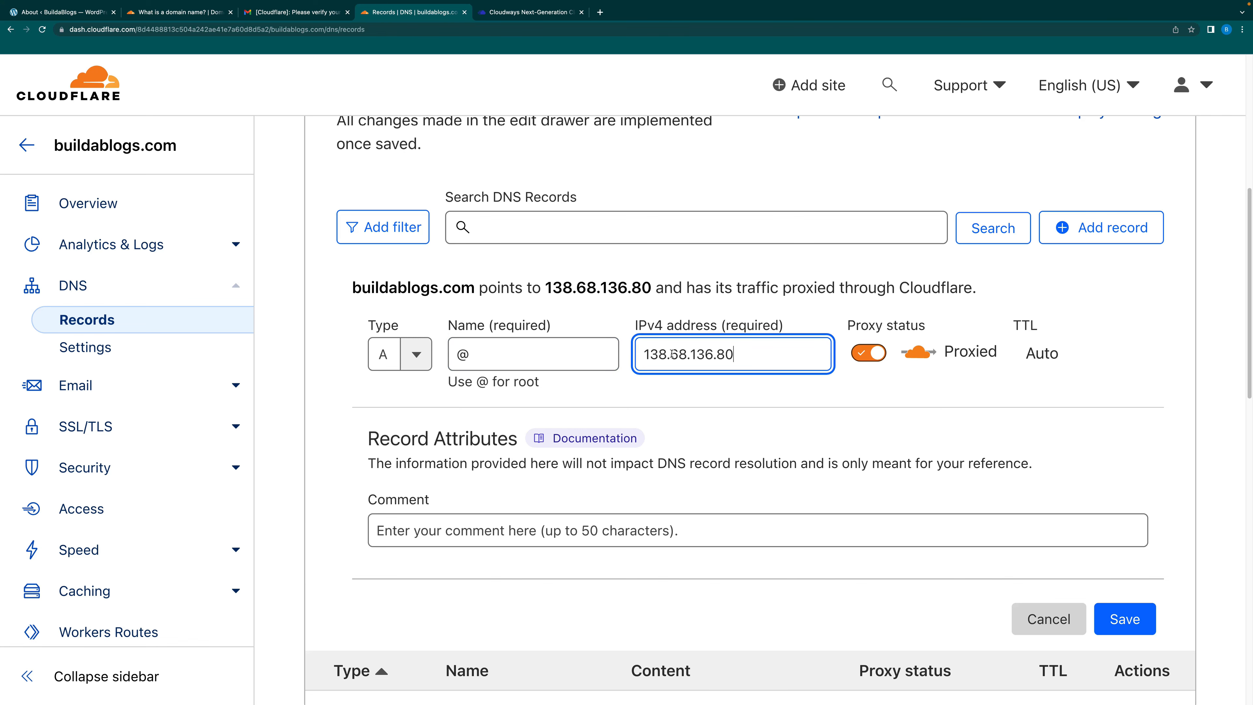
Check the IP against Cloudways, switch the root record's proxy status to DNS only, and save it
left_click(529, 13)
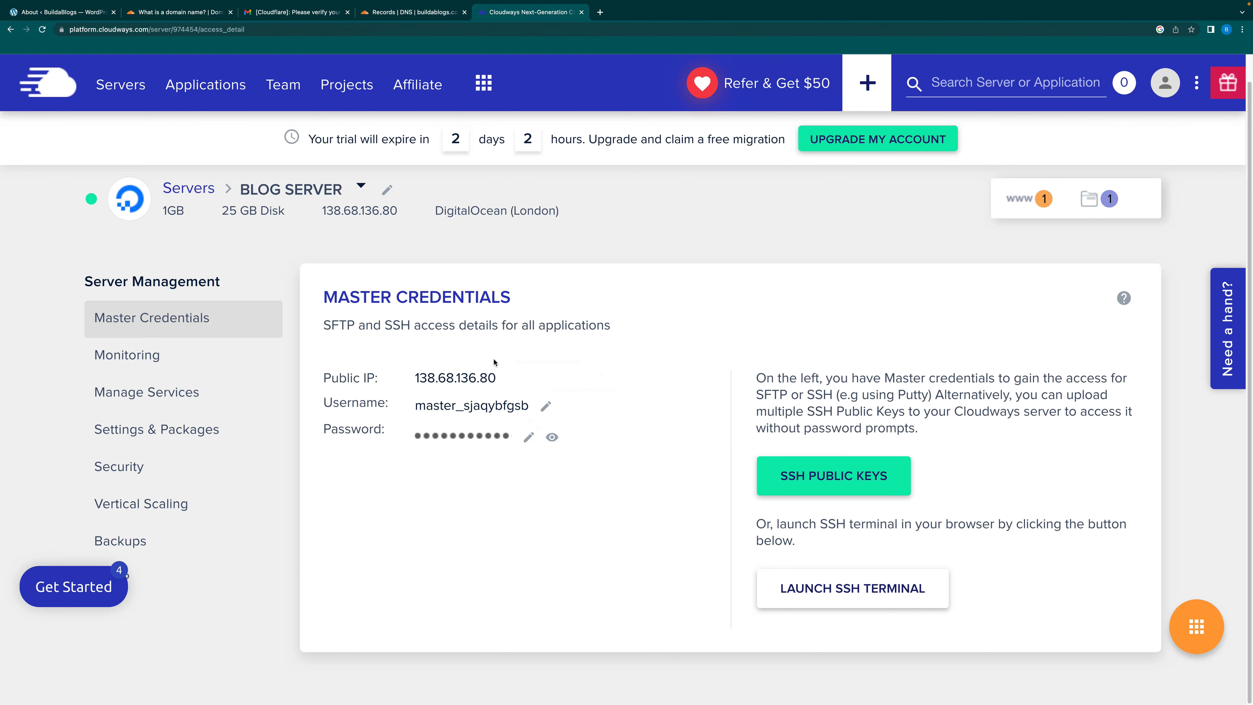
left_click(399, 14)
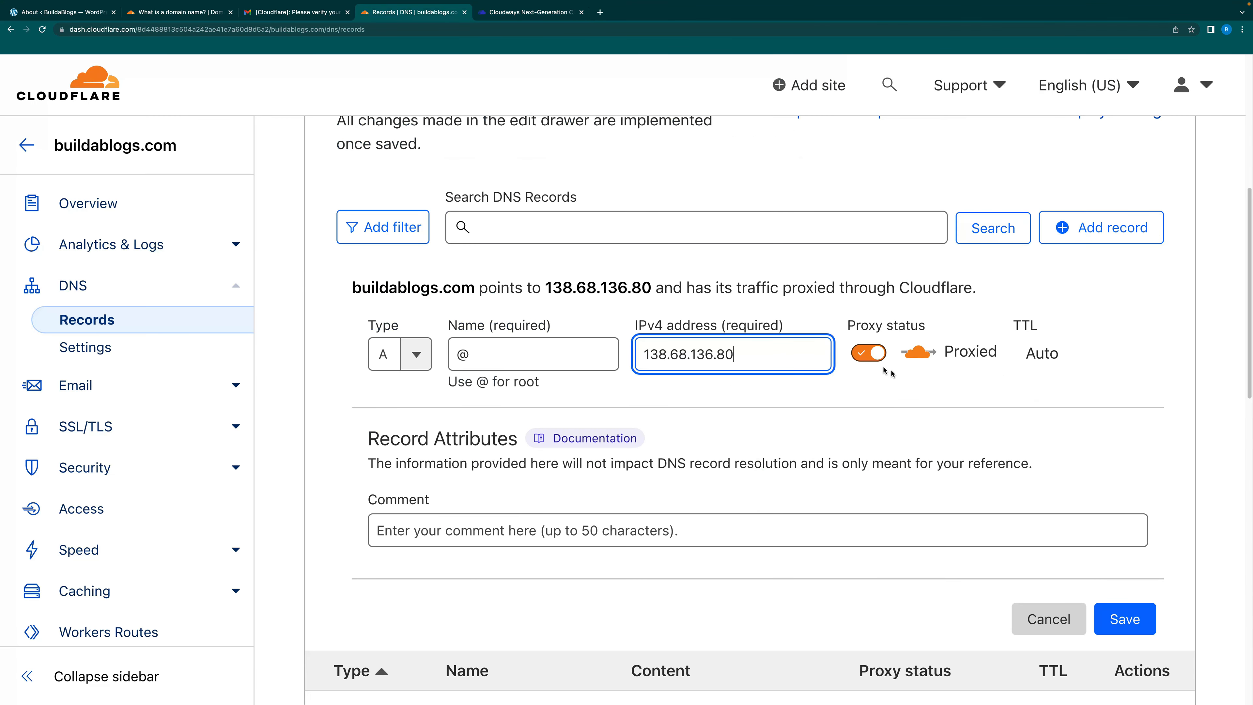
left_click(871, 356)
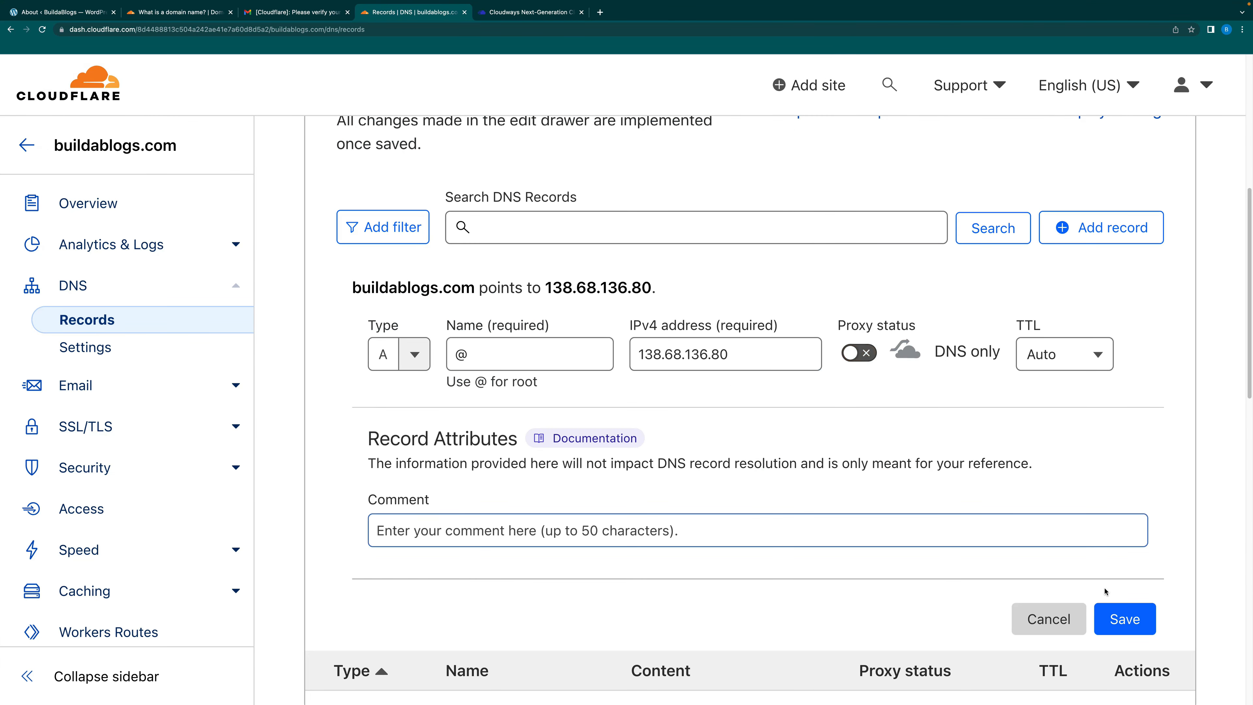
left_click(1125, 621)
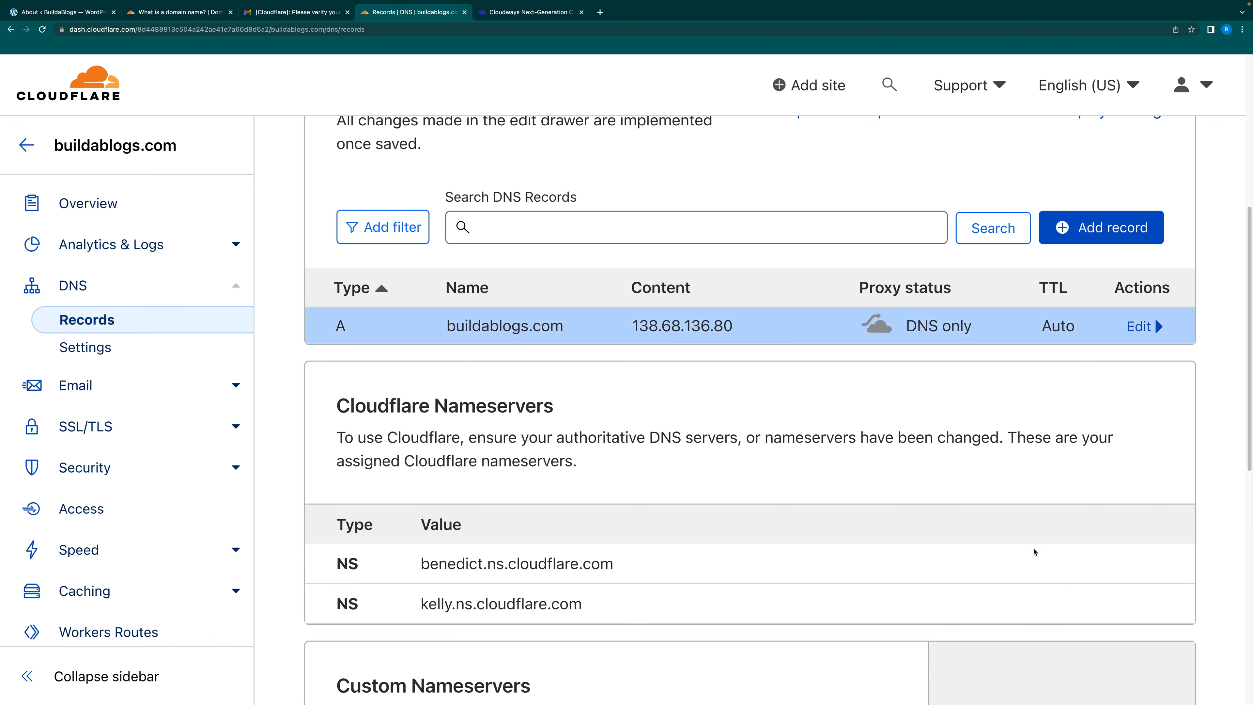
Add a second A record named www with IPv4 address 138.68.136.80, proxy status DNS only, and save it
left_click(1110, 232)
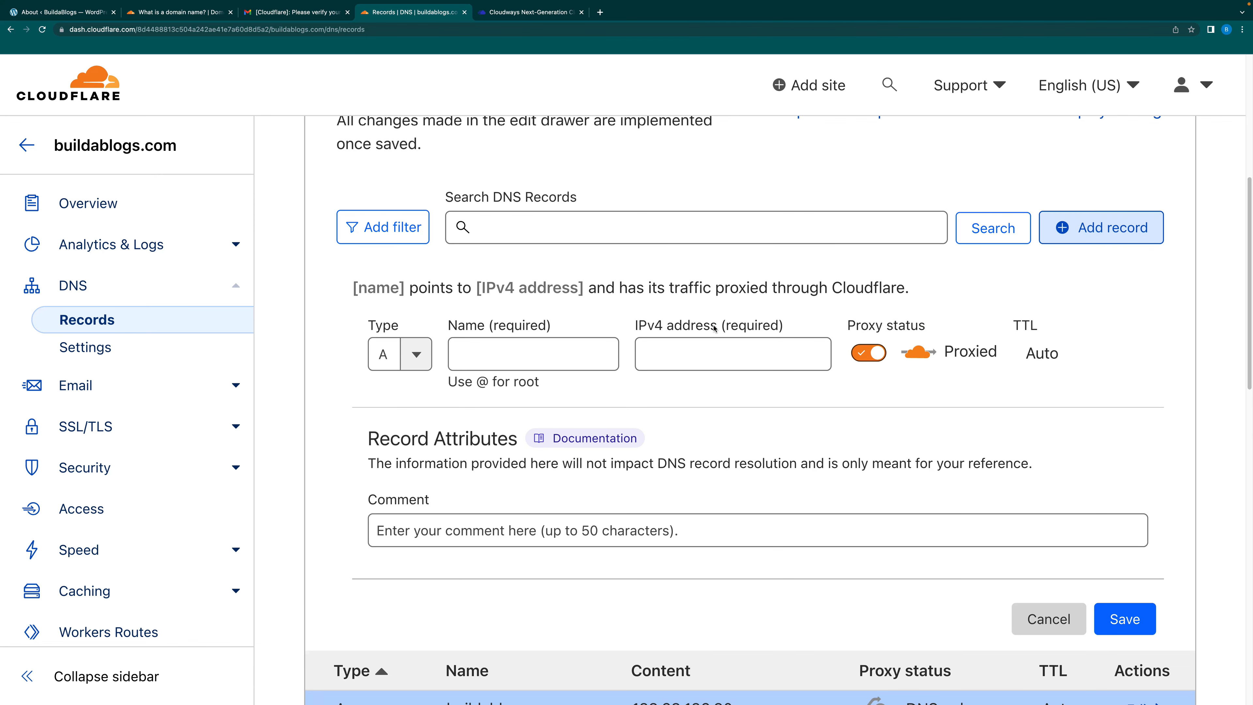
left_click(419, 357)
left_click(405, 398)
left_click(478, 362)
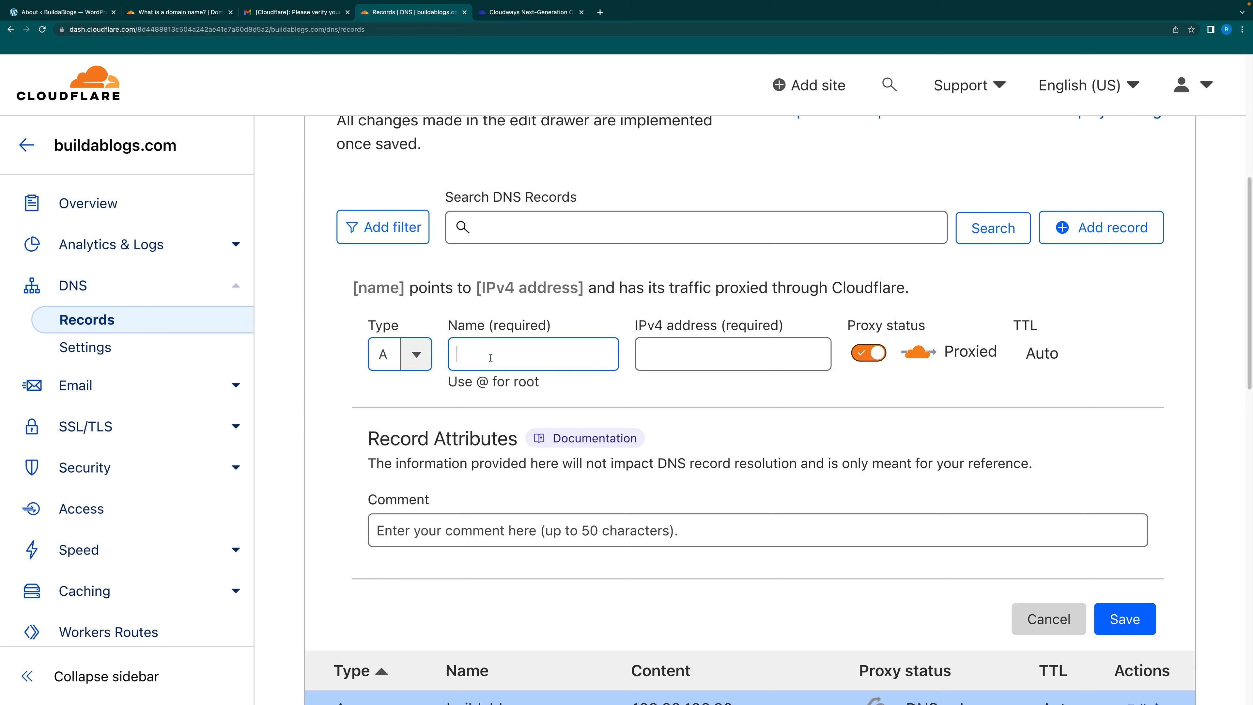
type("www")
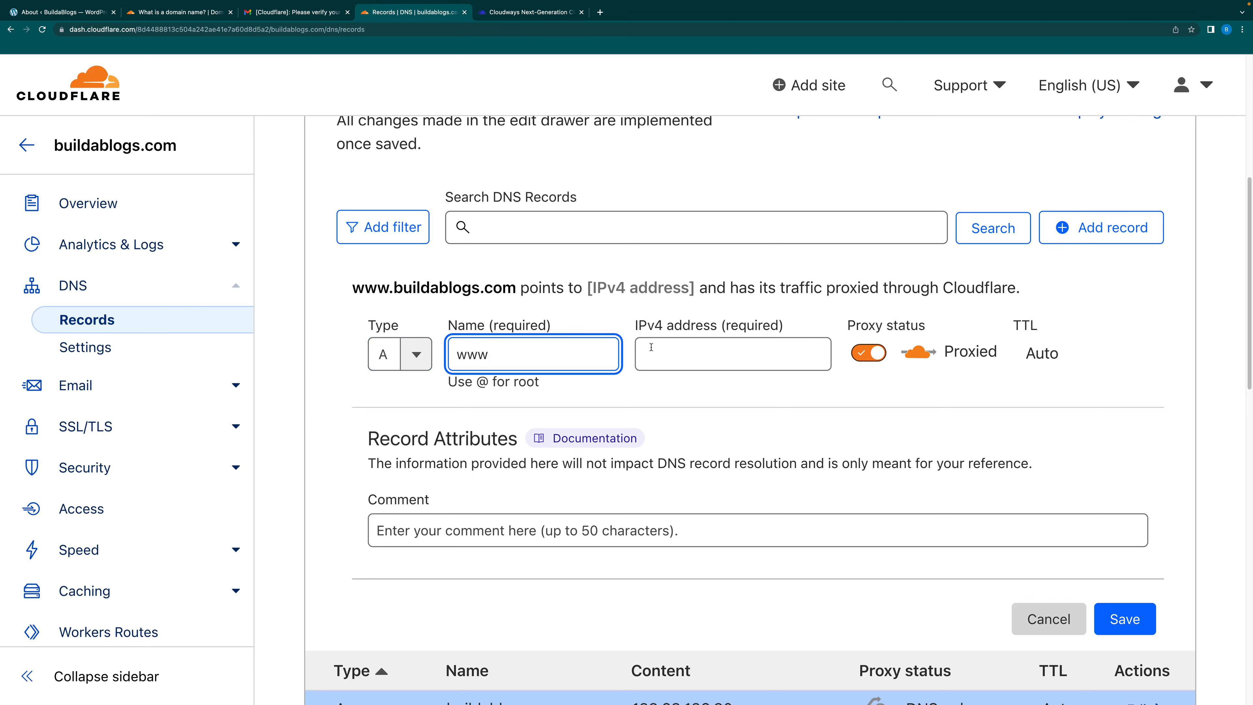
left_click(697, 357)
key("super+v")
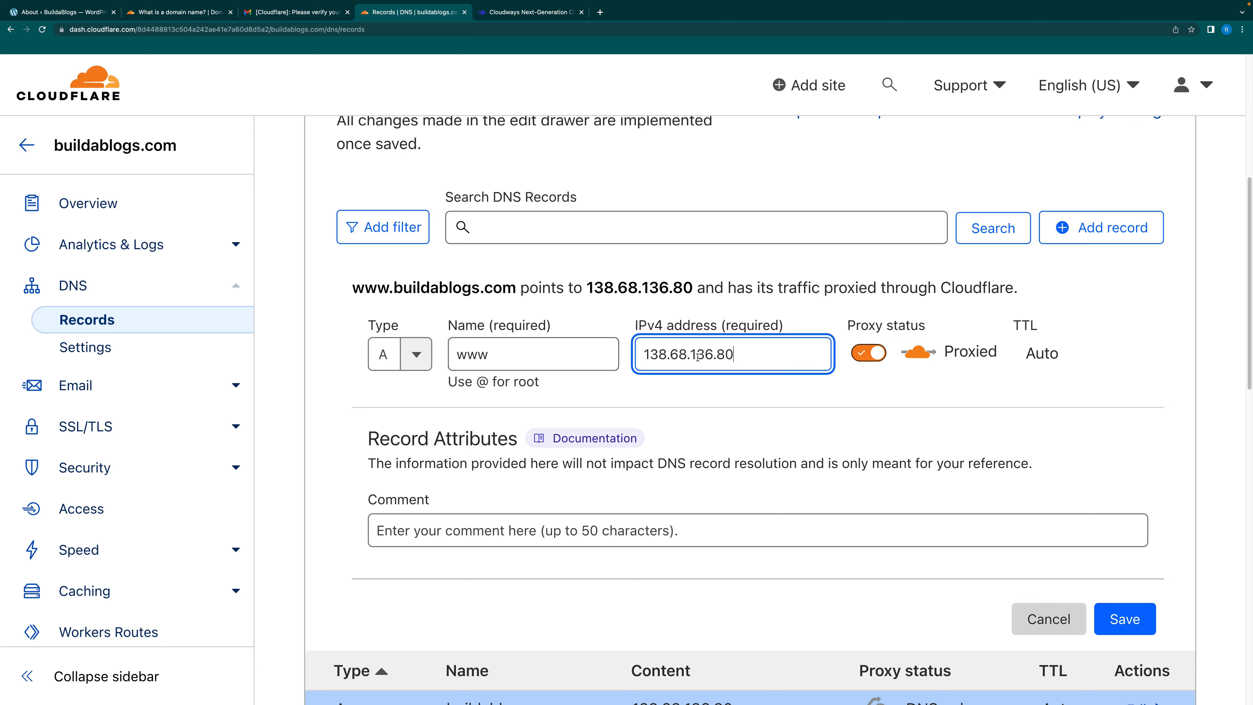
left_click(870, 352)
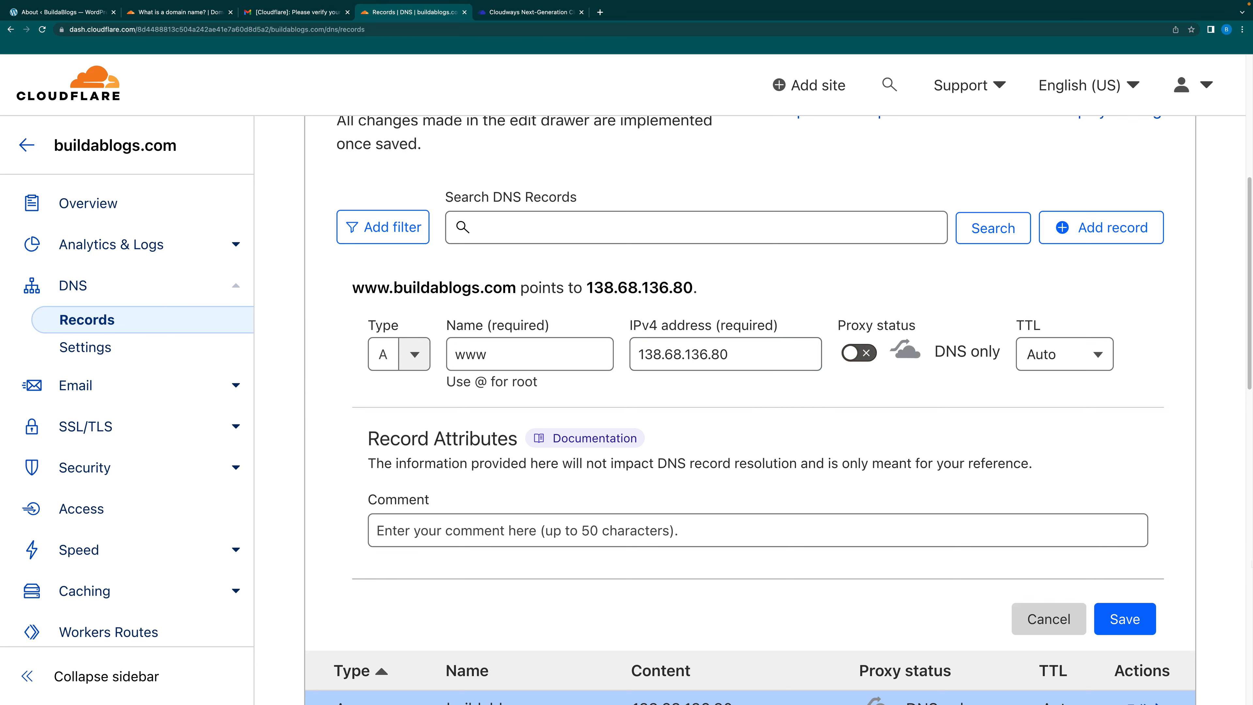
left_click(1132, 620)
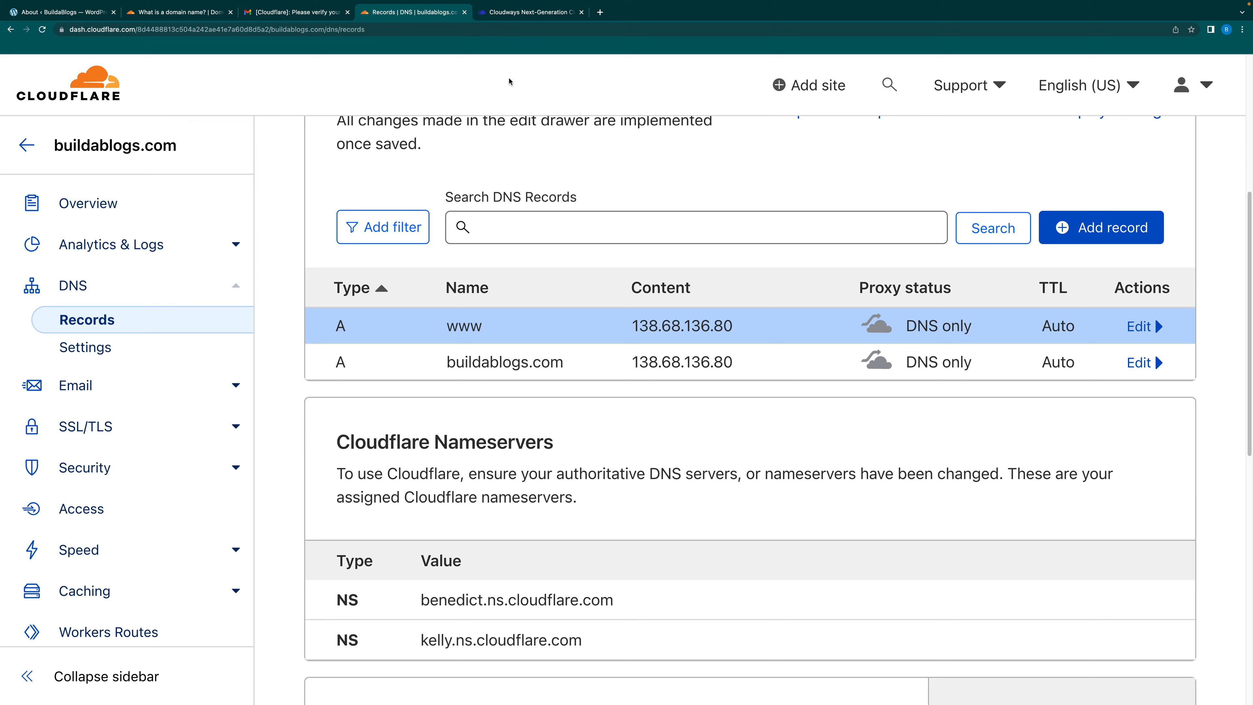
Switch to Cloudways and open the domain management of the BLOG WEBSITE application
left_click(520, 13)
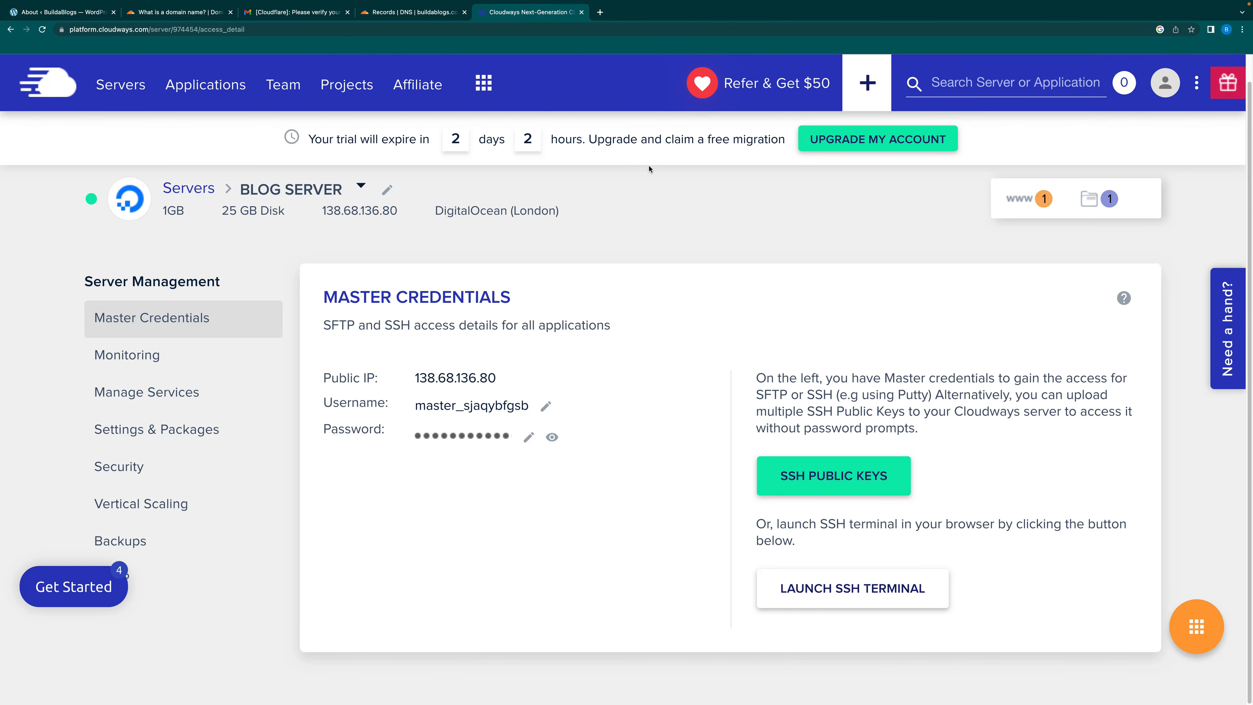
left_click(218, 87)
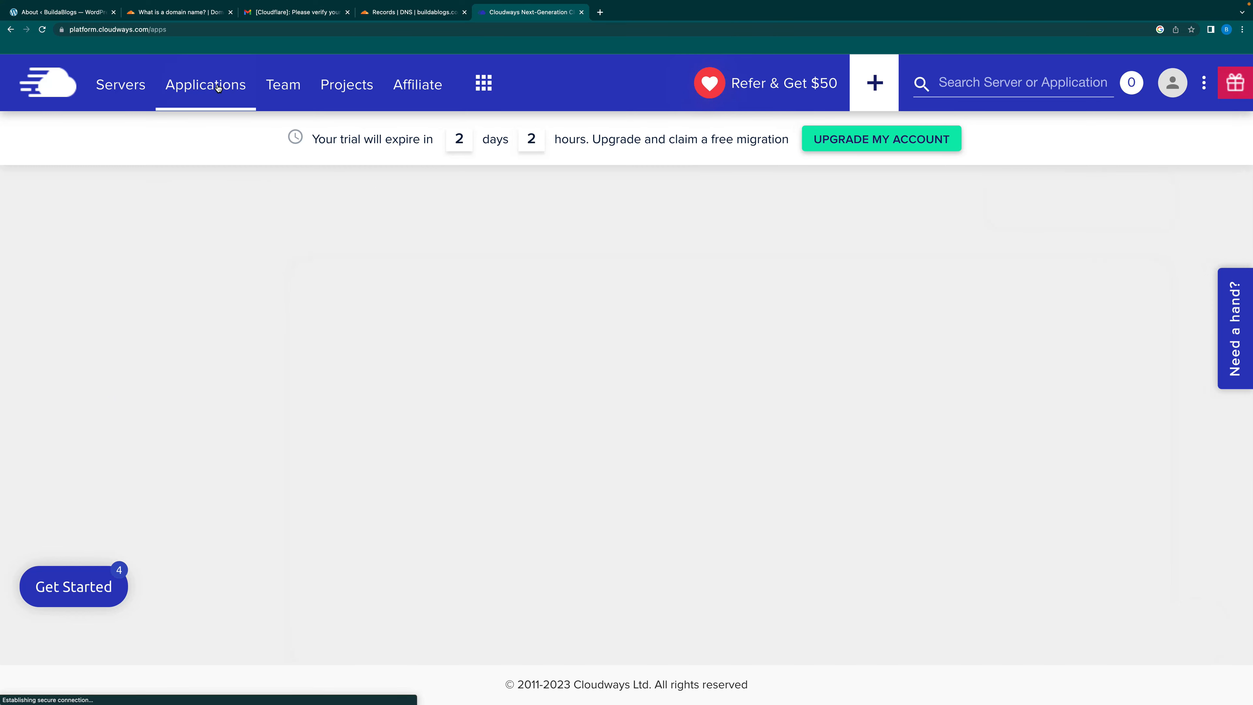
left_click(267, 351)
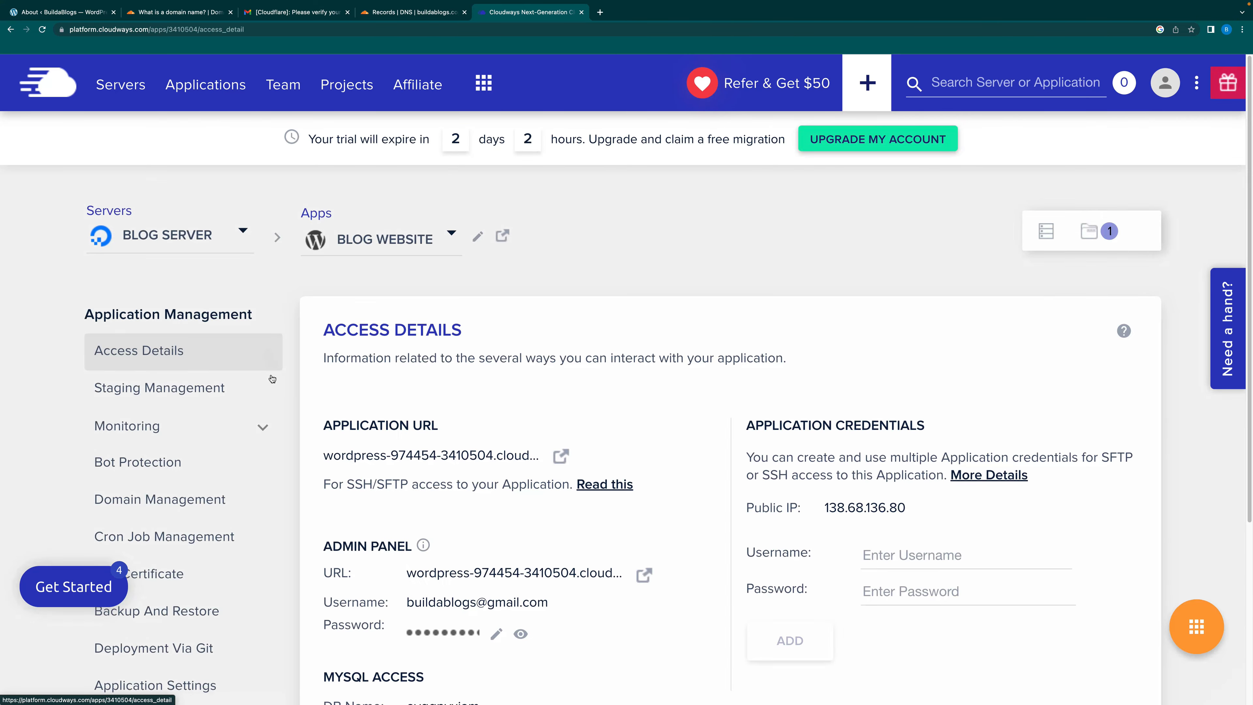
left_click(208, 503)
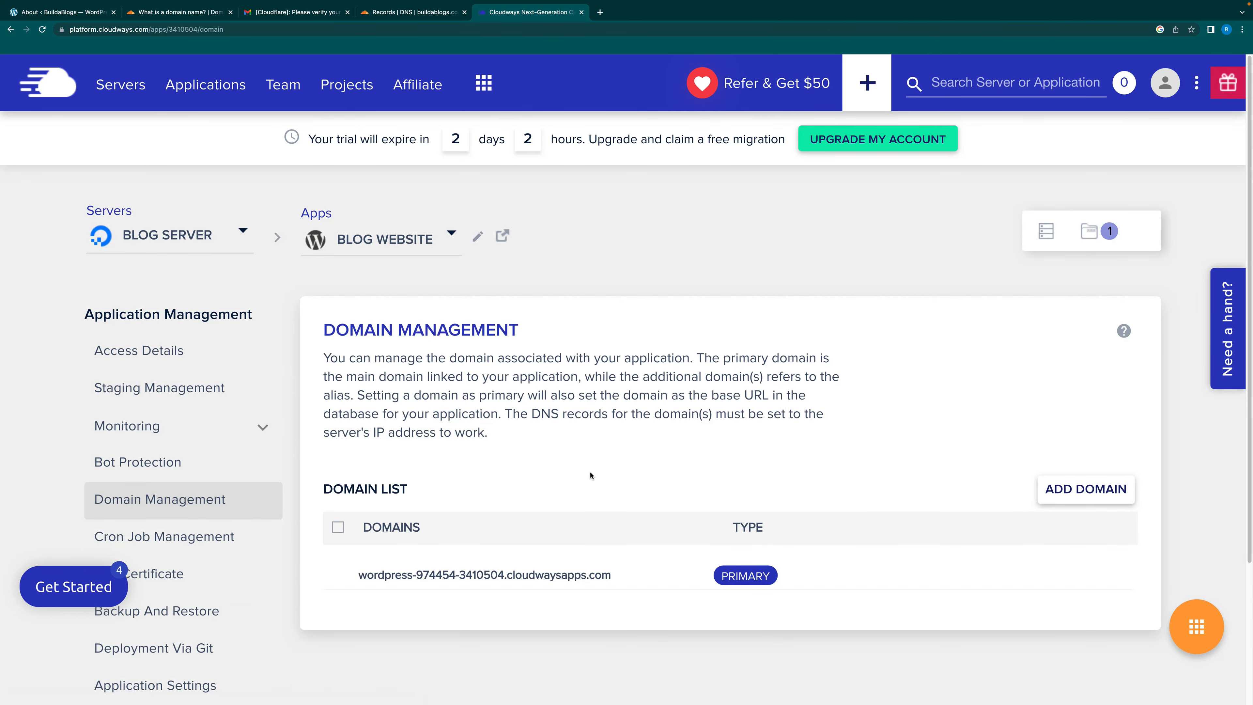
scroll(590, 474, "down", 1)
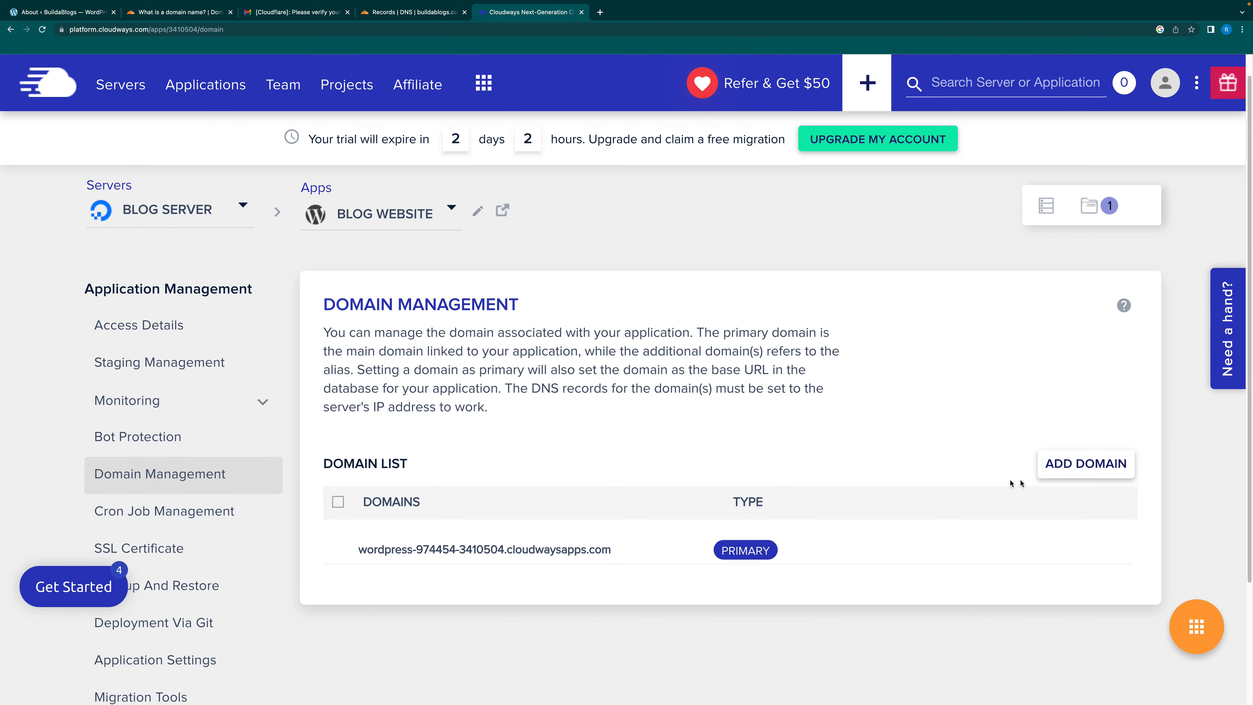
left_click(1082, 466)
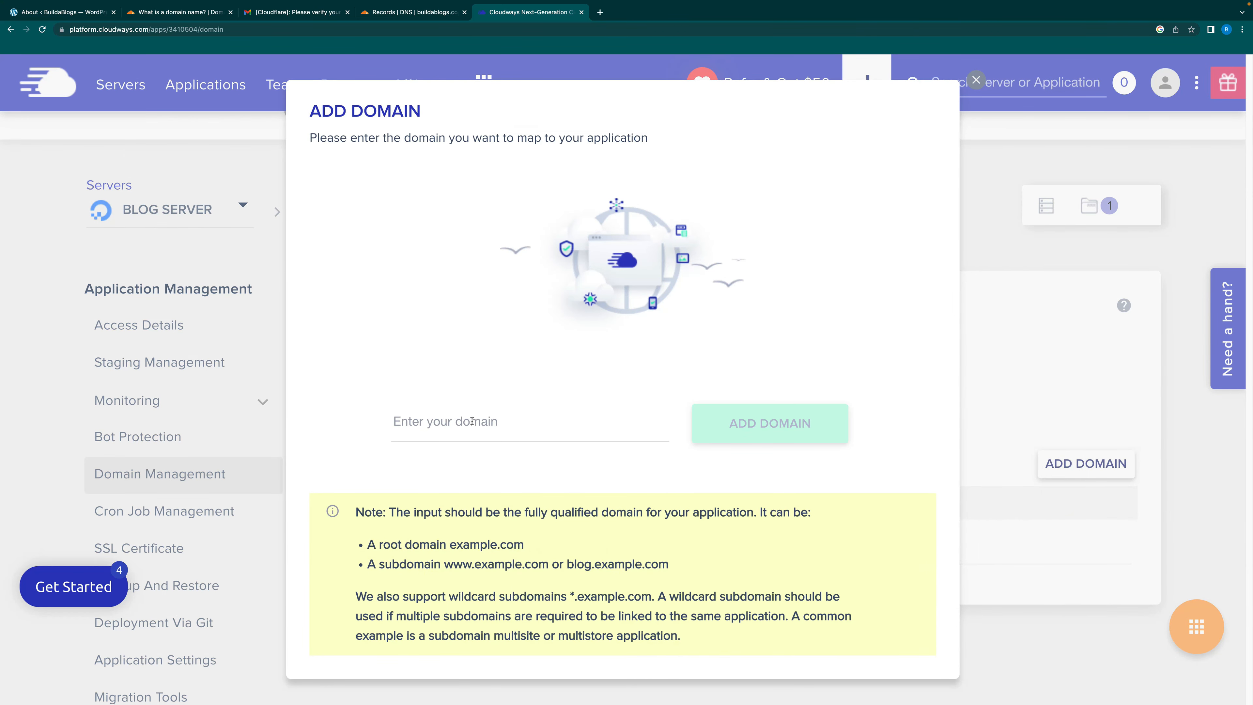
left_click(473, 423)
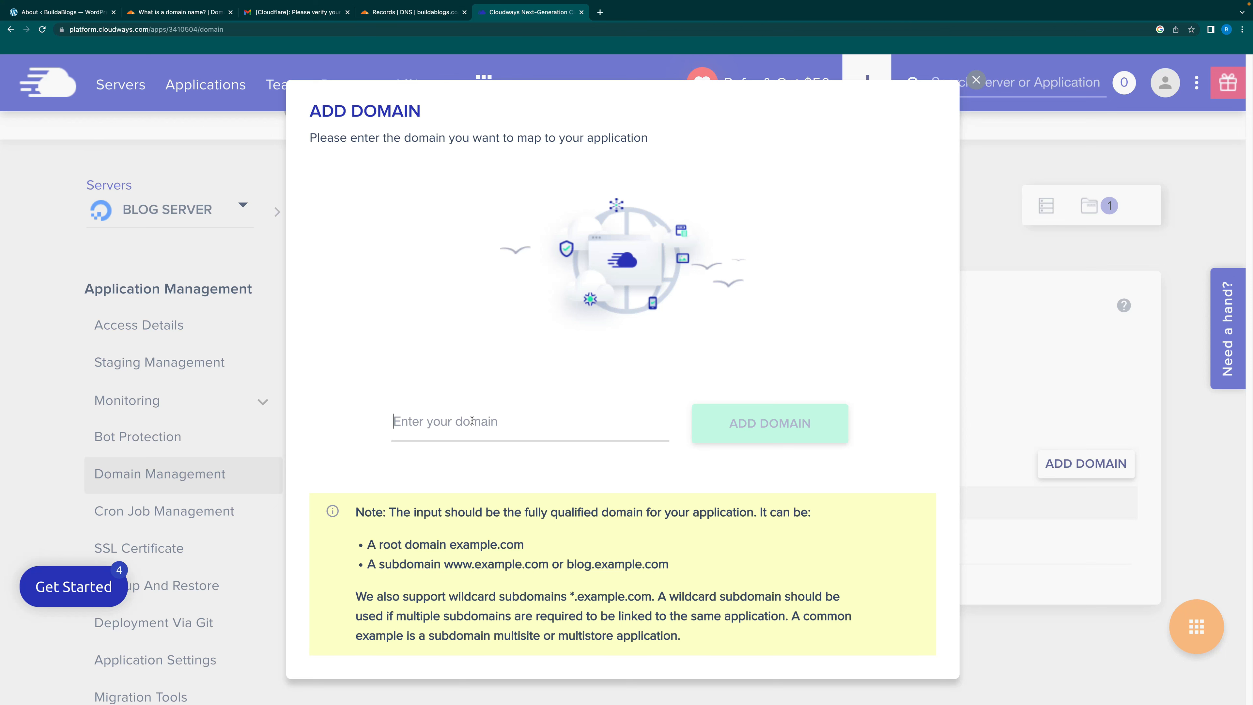
type("www.")
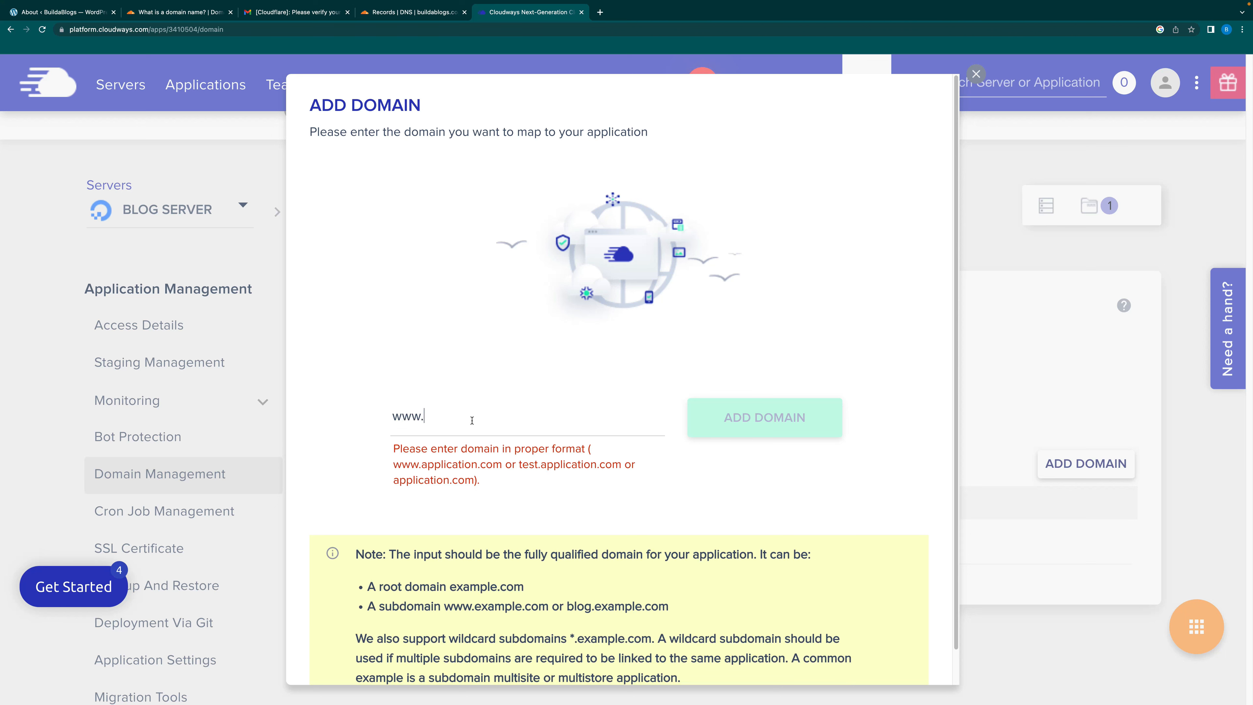
type("buildablogs.com")
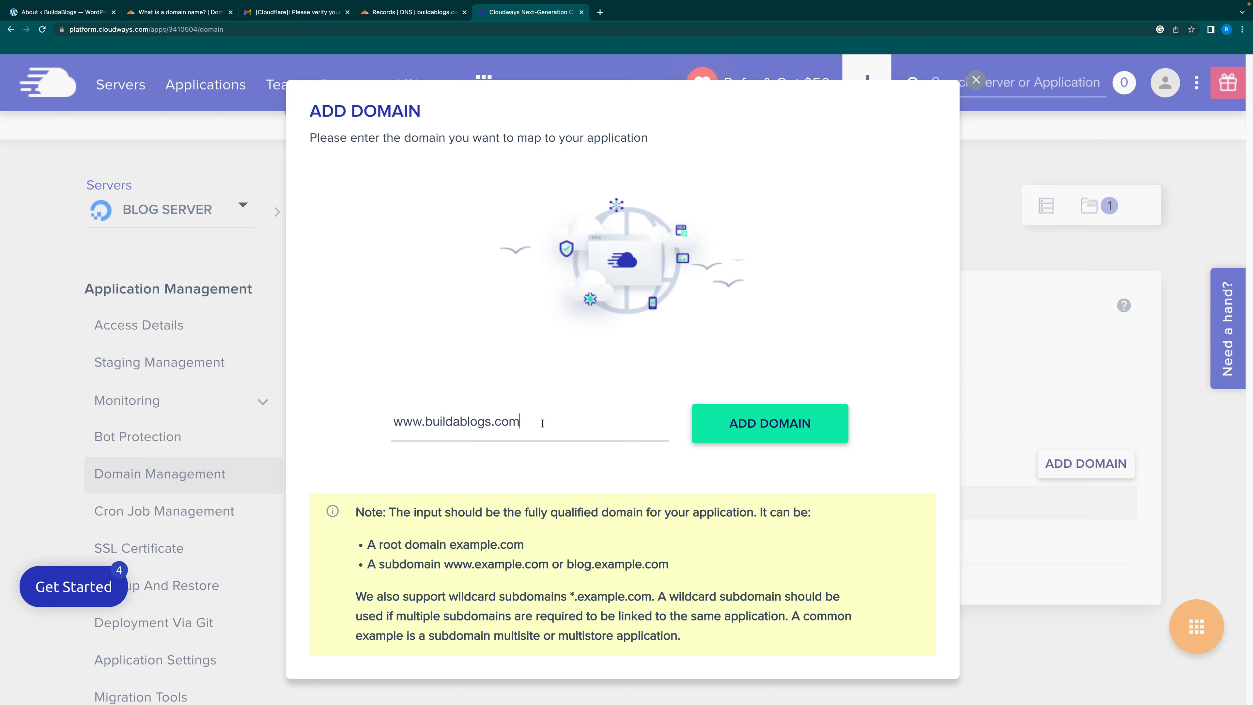
left_click_drag(521, 421, 430, 424)
key("ctrl+c")
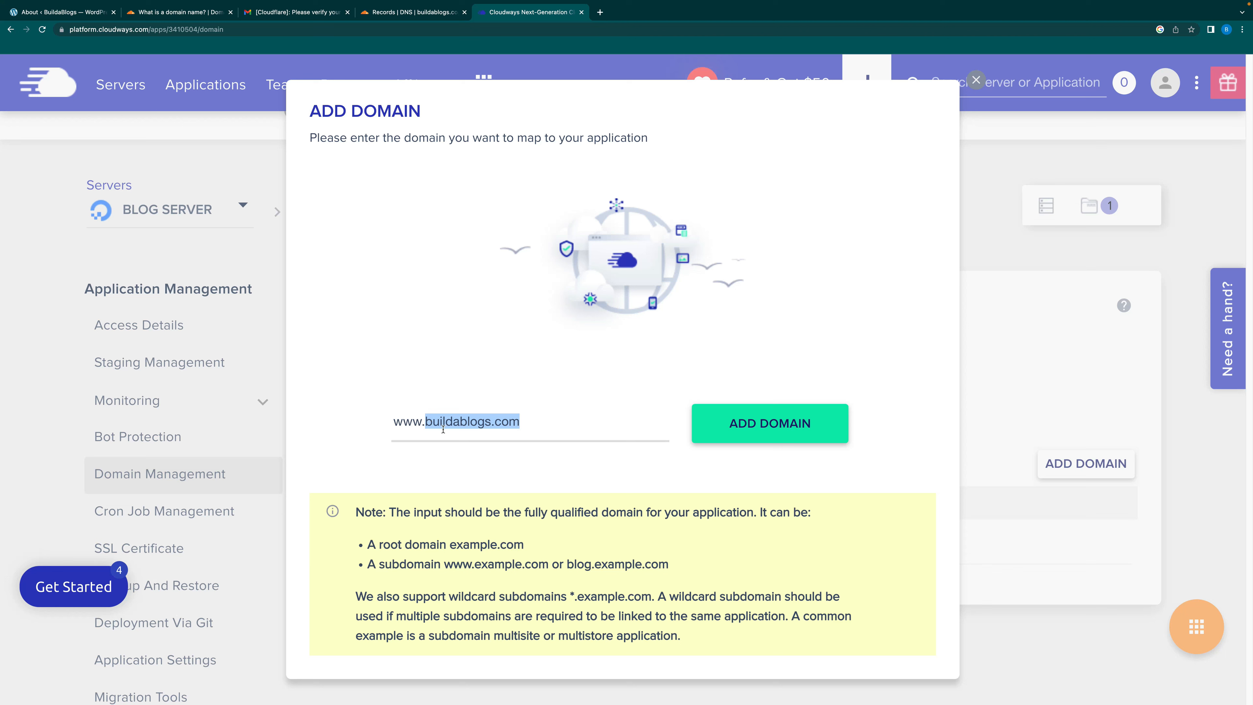
left_click(769, 425)
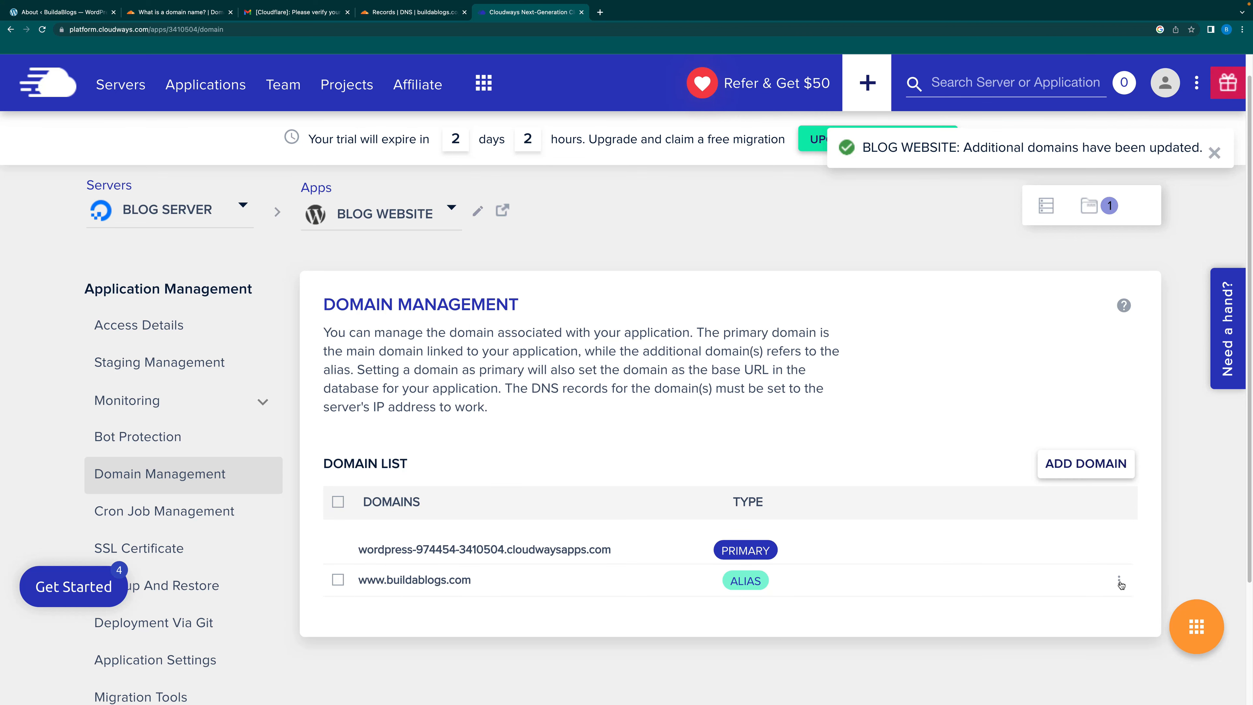
left_click(1120, 582)
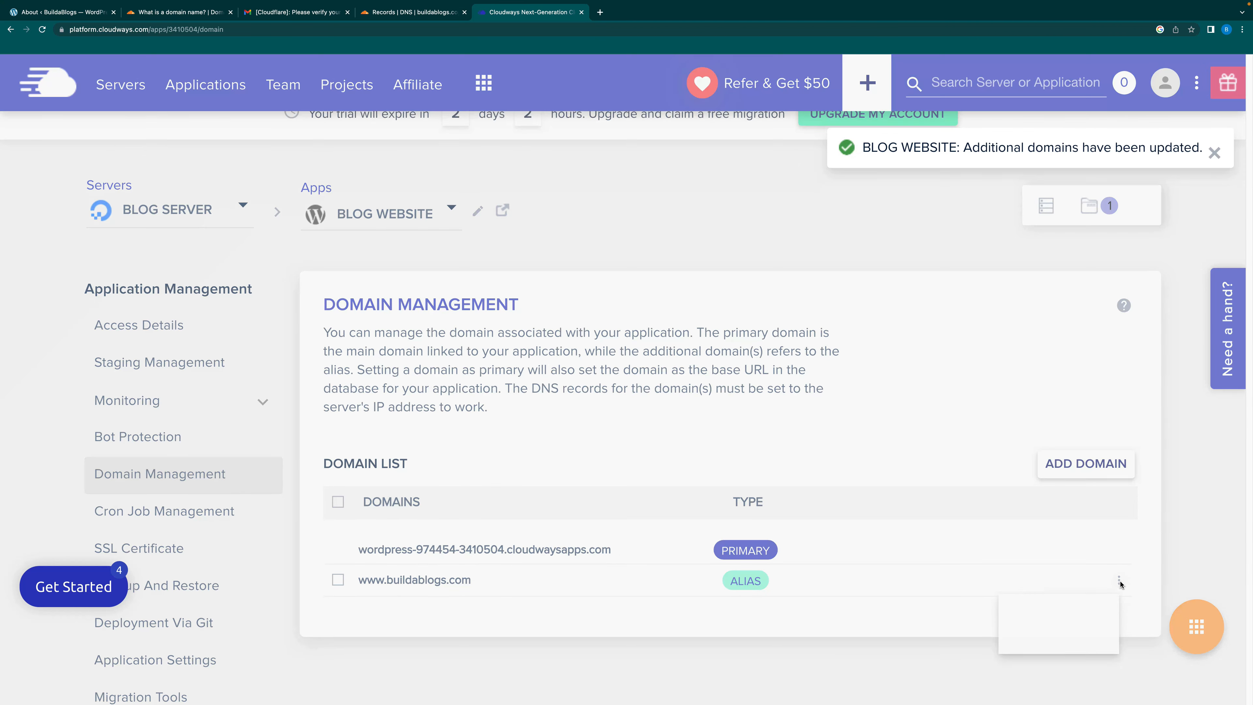
left_click(1068, 612)
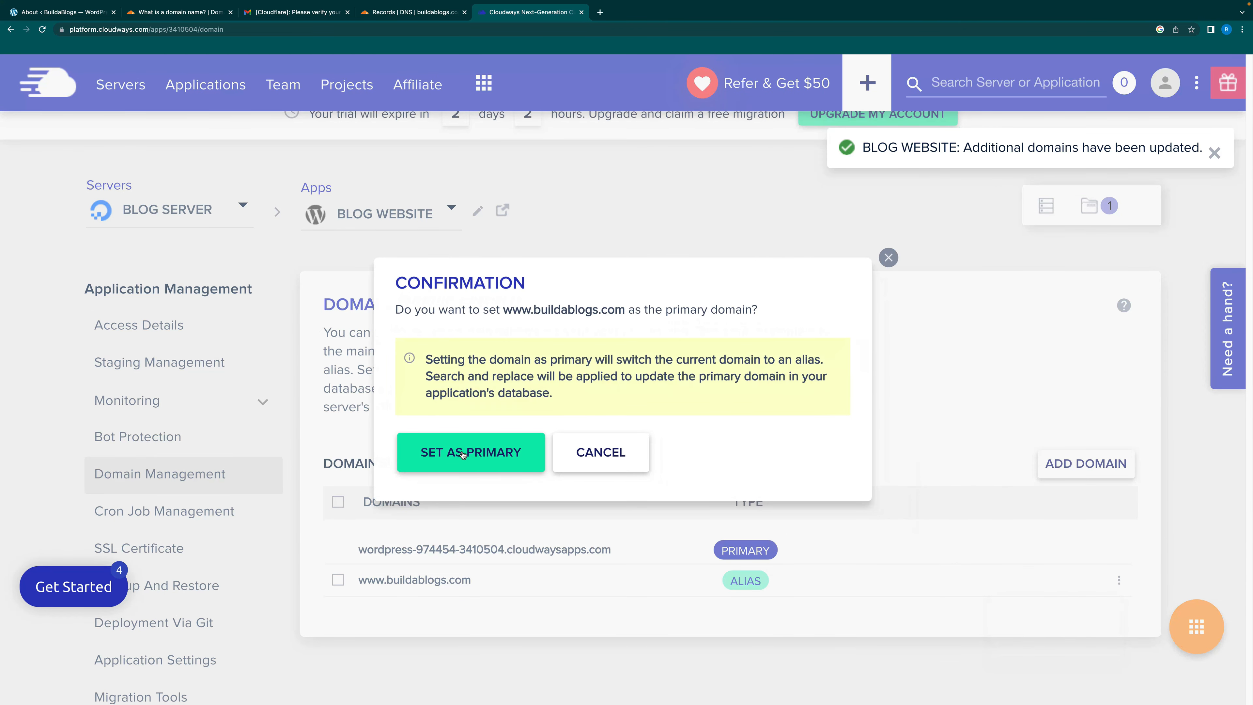
left_click(463, 454)
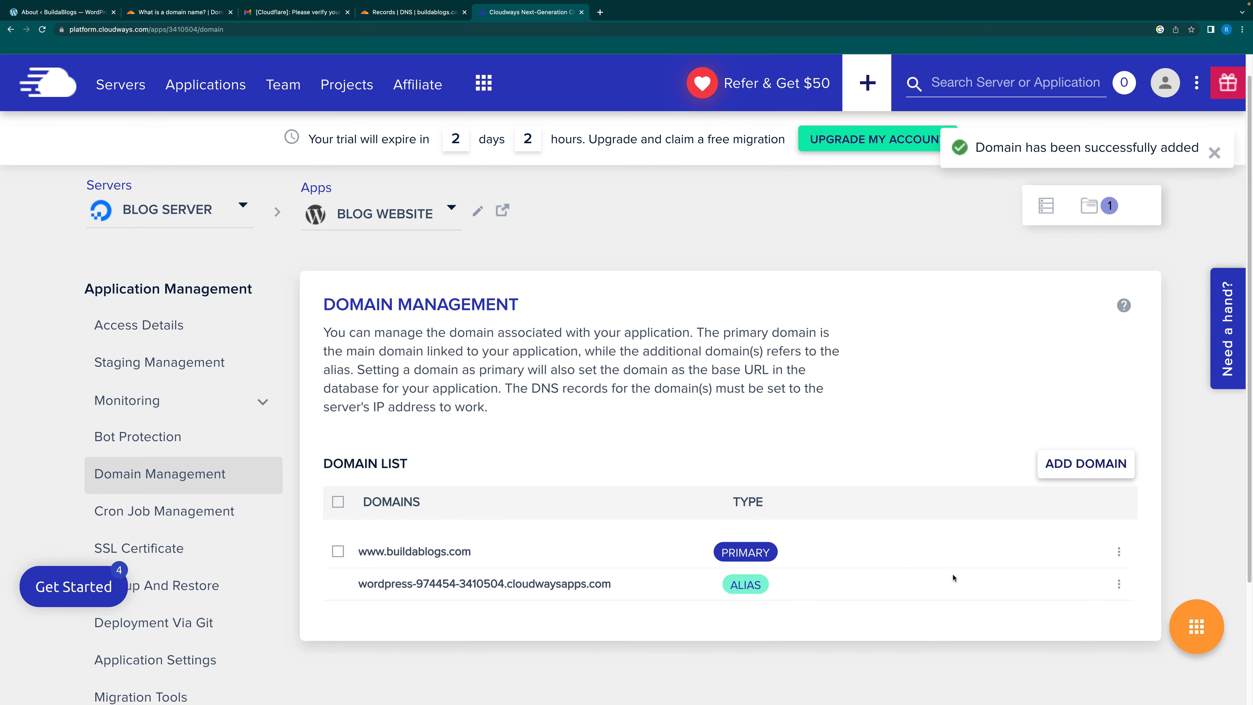
Add the root domain buildablogs.com to the application's domain list
left_click(1087, 470)
left_click(442, 424)
key("ctrl+v")
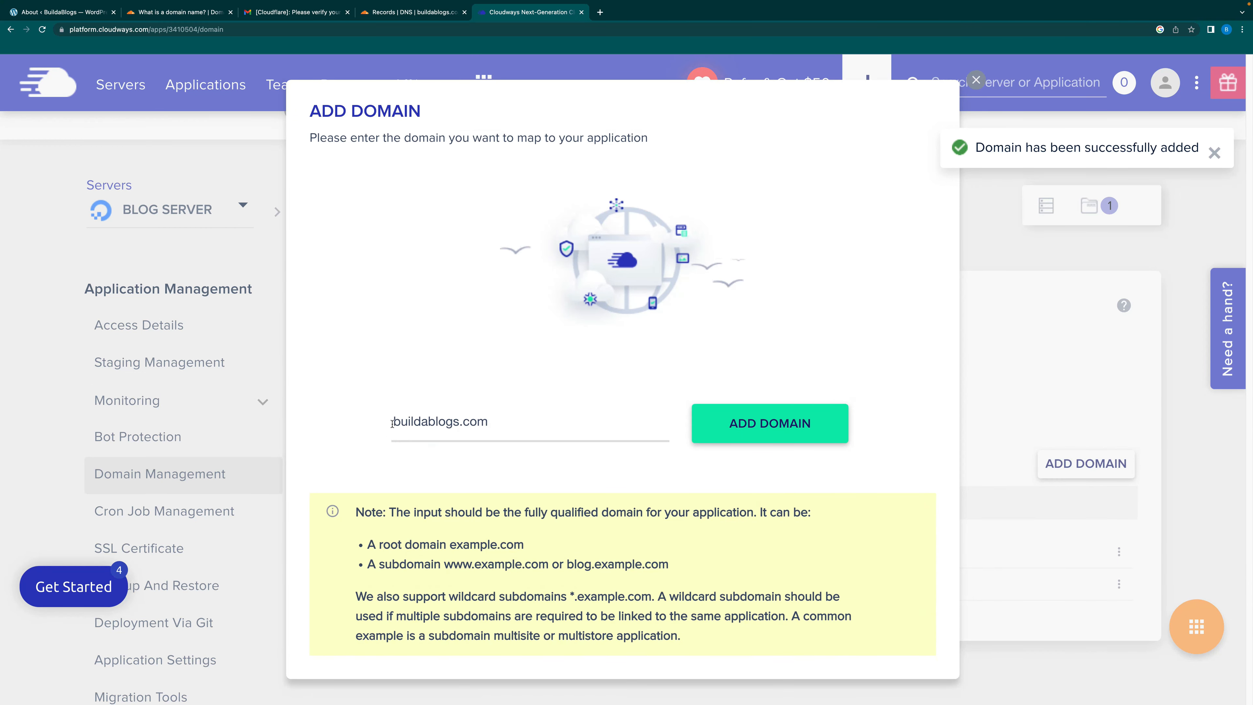
left_click(761, 428)
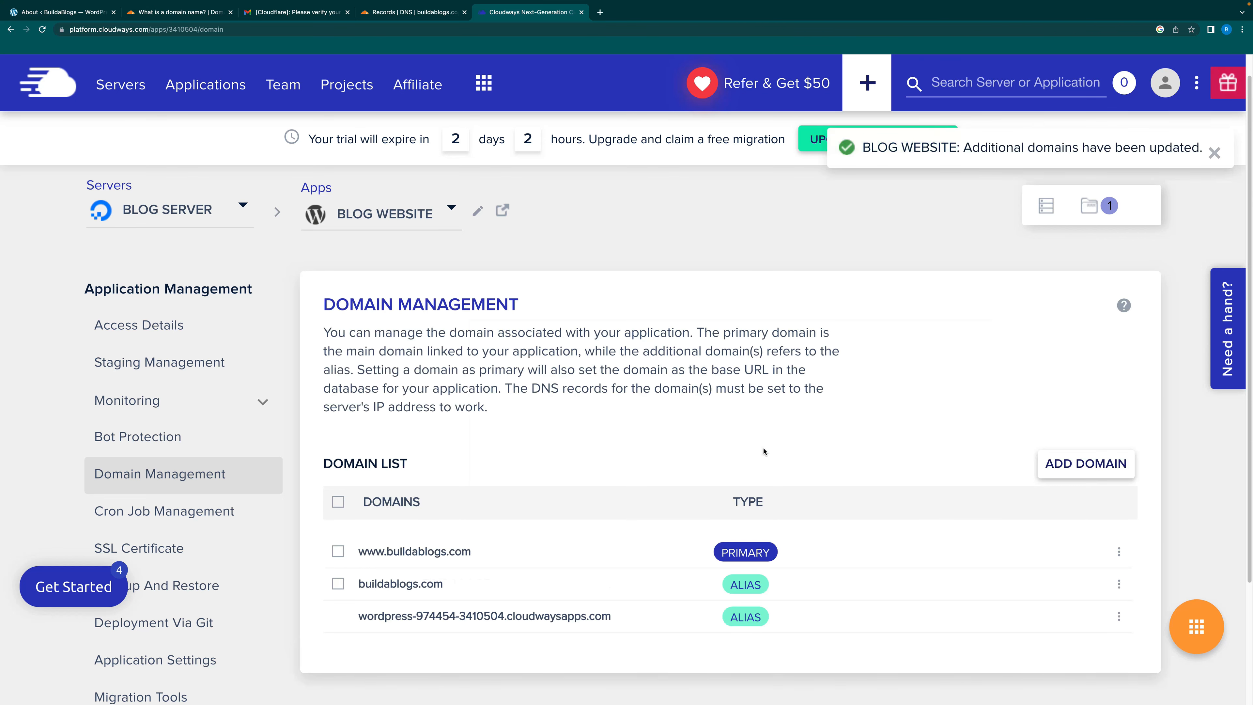
scroll(649, 590, "down", 3)
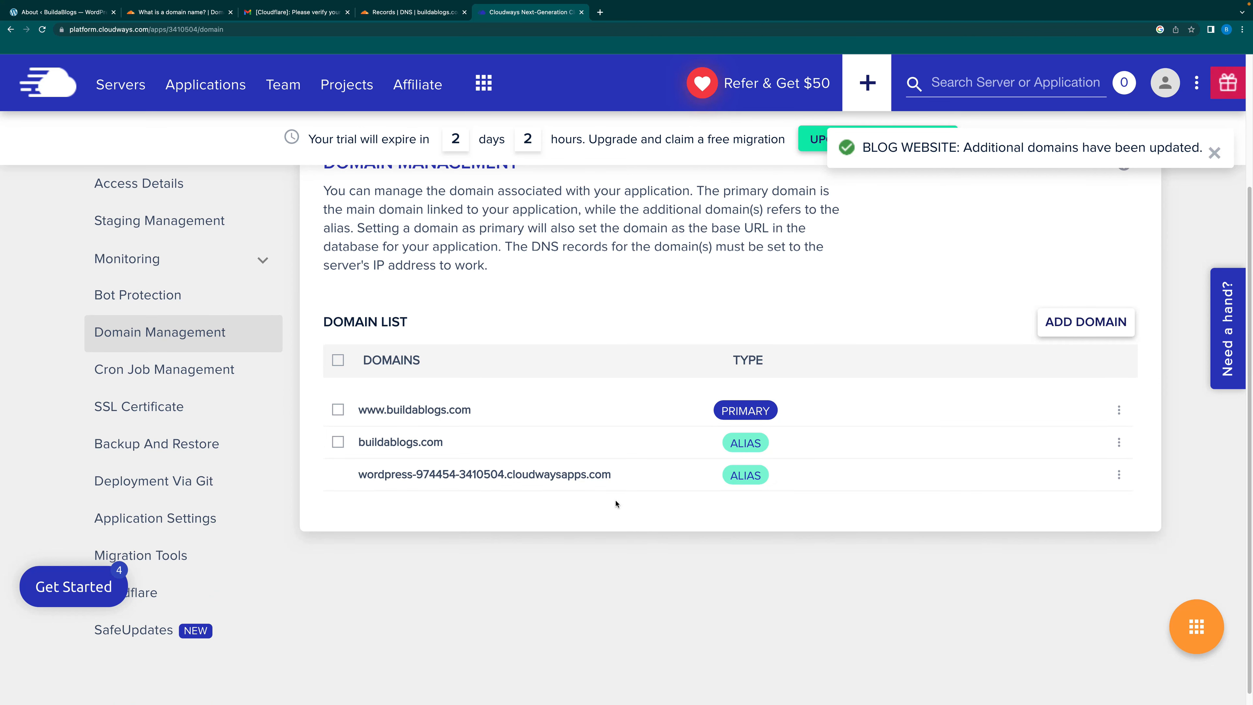
scroll(615, 504, "up", 2)
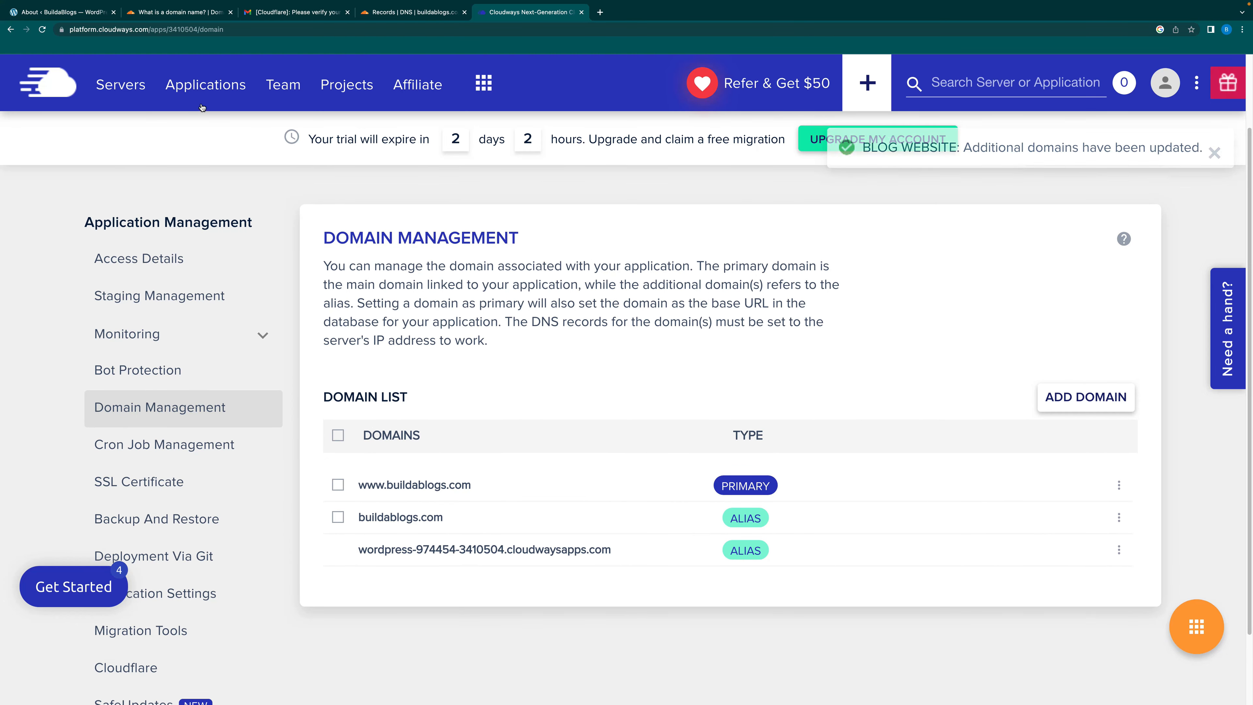
Open the live site from the BLOG WEBSITE application's access details and proceed past the browser's privacy warning
left_click(198, 87)
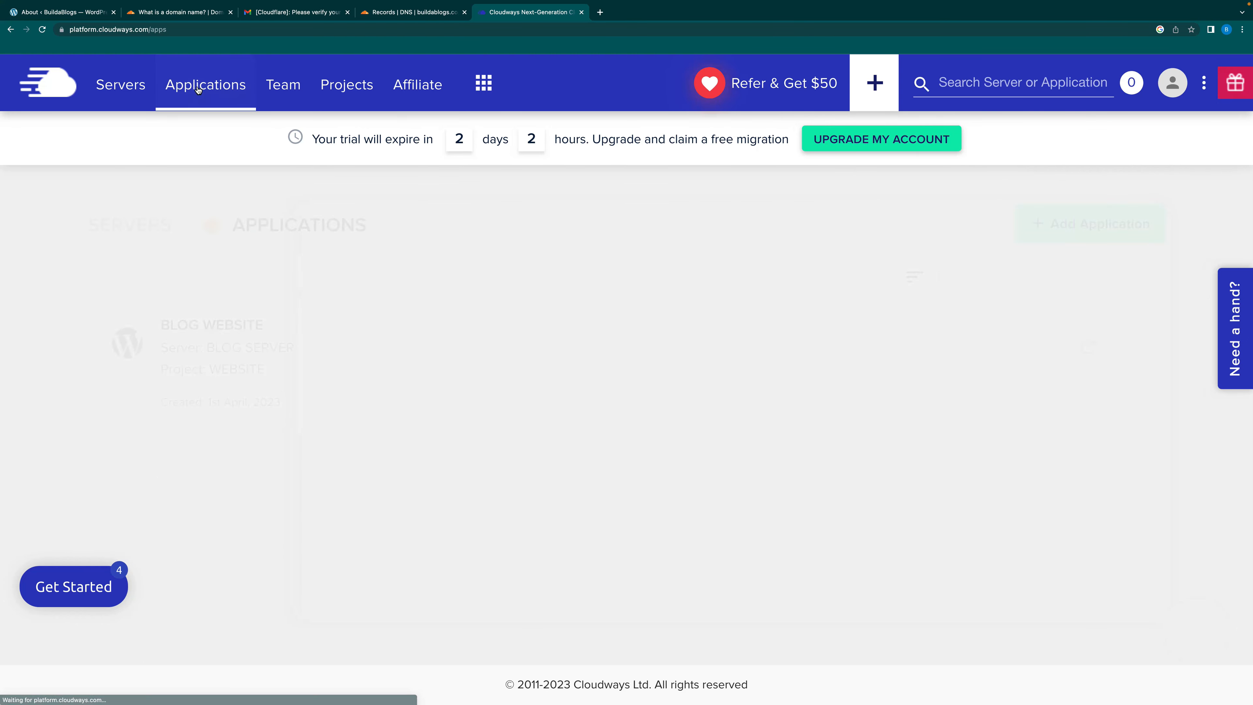
left_click(265, 359)
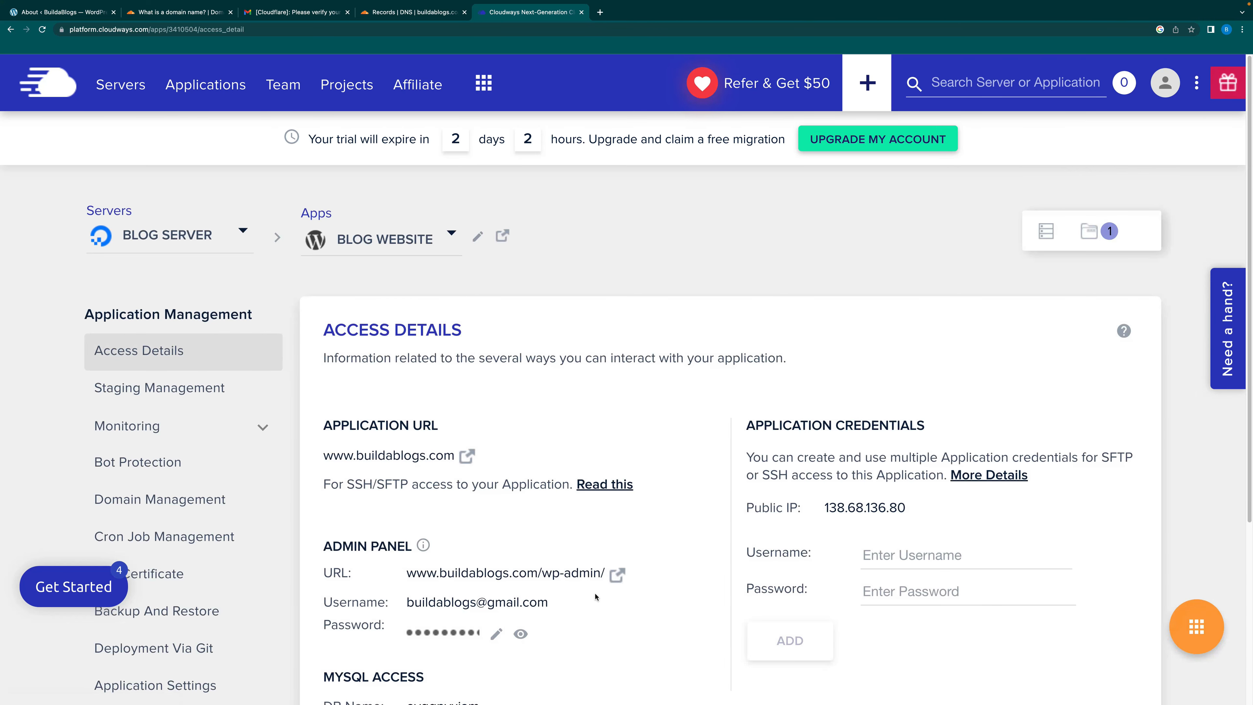
left_click(467, 457)
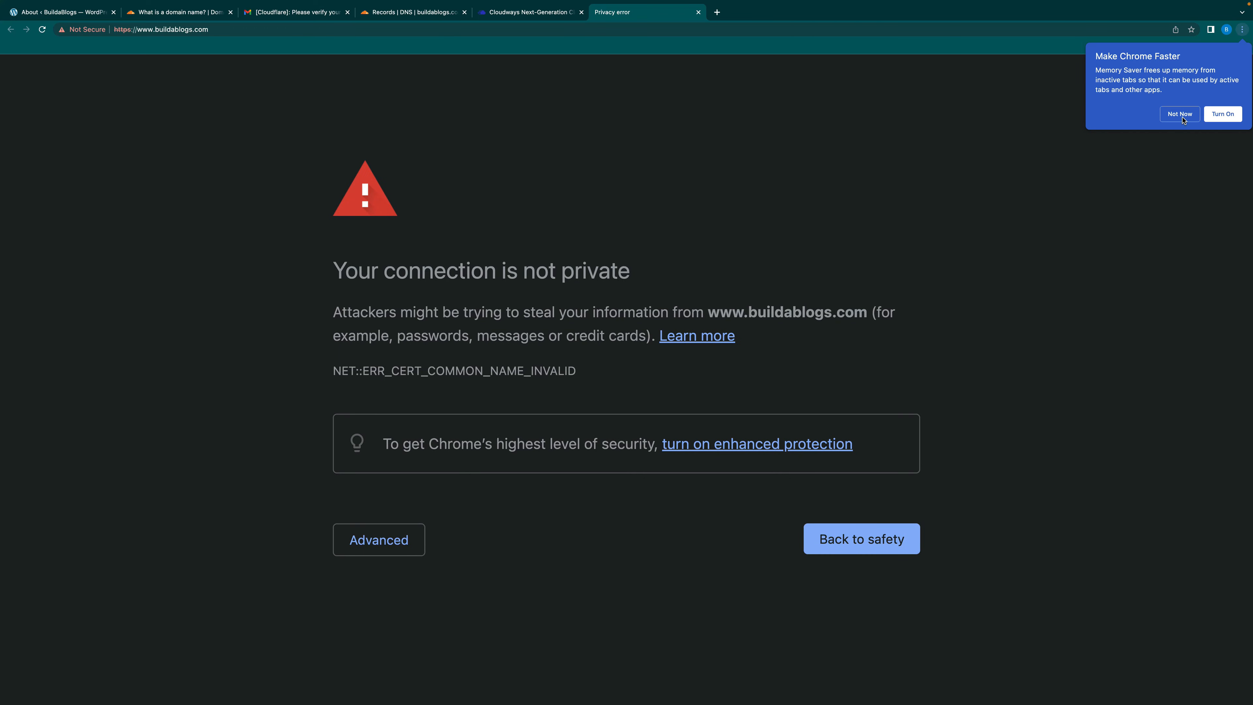
left_click(1180, 115)
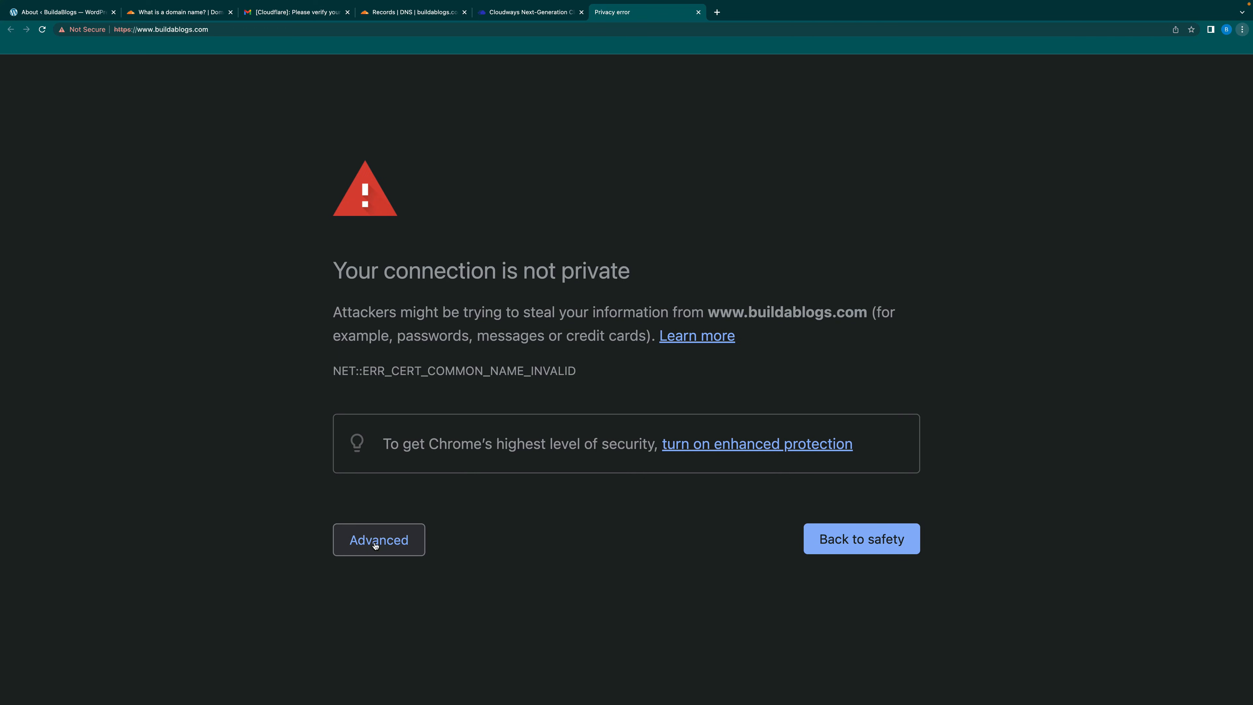
left_click(375, 544)
scroll(444, 592, "down", 1)
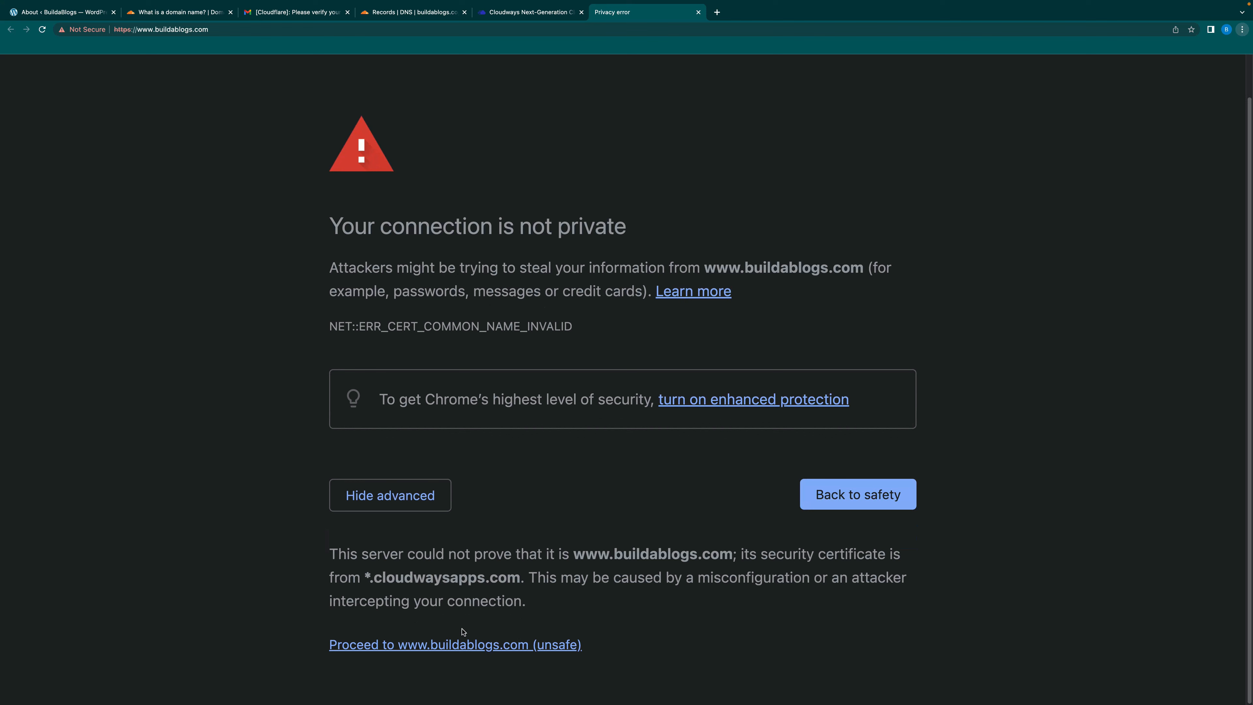
left_click(456, 646)
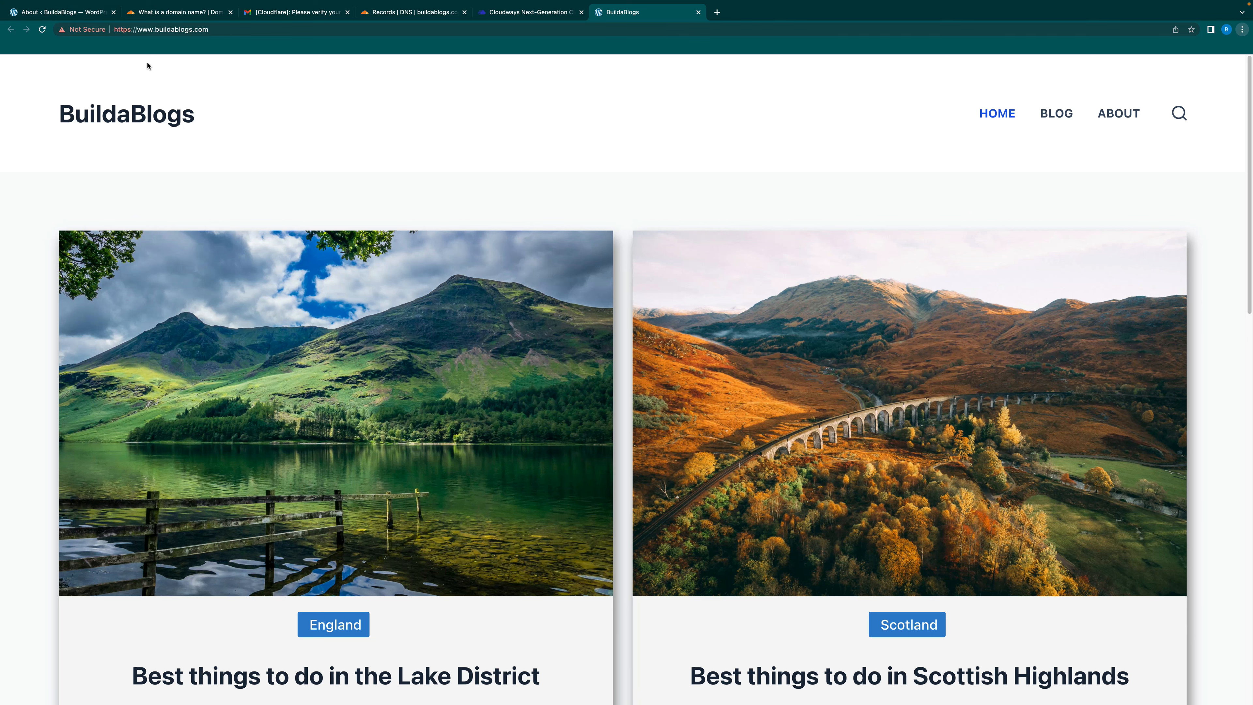
mouse_move(38, 4)
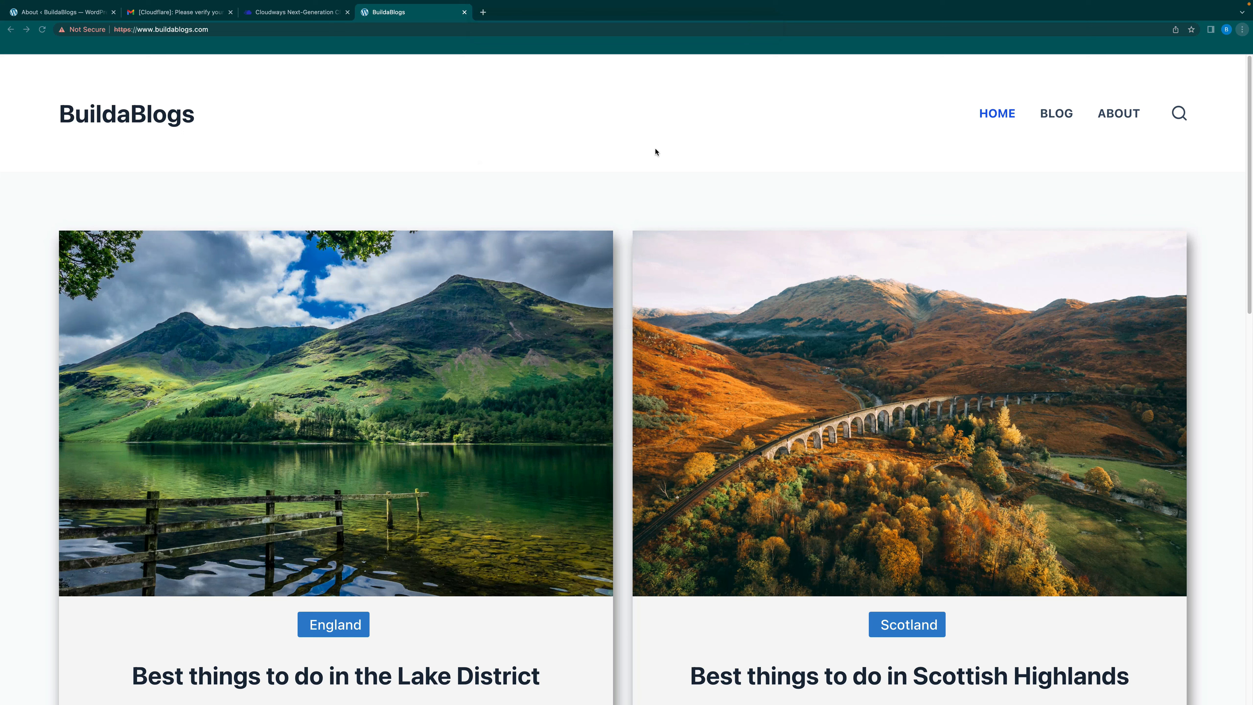
Copy buildablogs.com from the site's address and open the SSL certificate settings of BLOG WEBSITE in Cloudways
double_click(217, 29)
left_click_drag(216, 29, 155, 30)
key("ctrl+c")
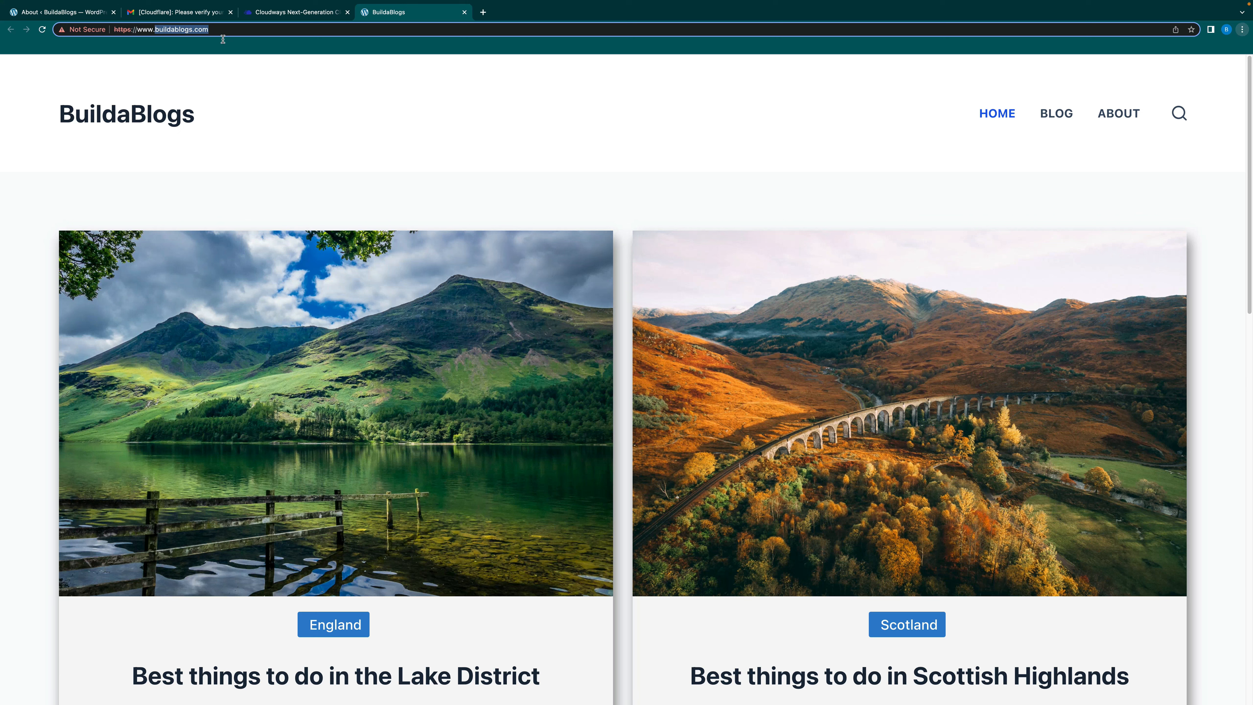
left_click(289, 13)
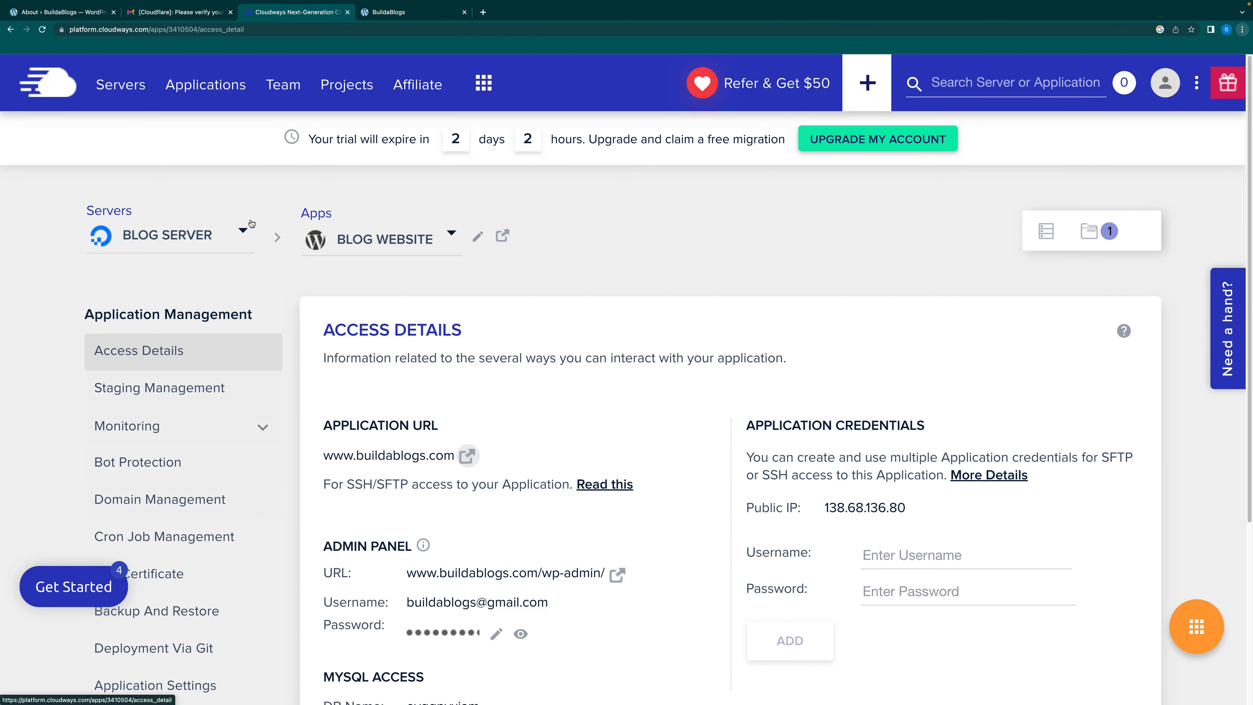
left_click(201, 87)
left_click(252, 359)
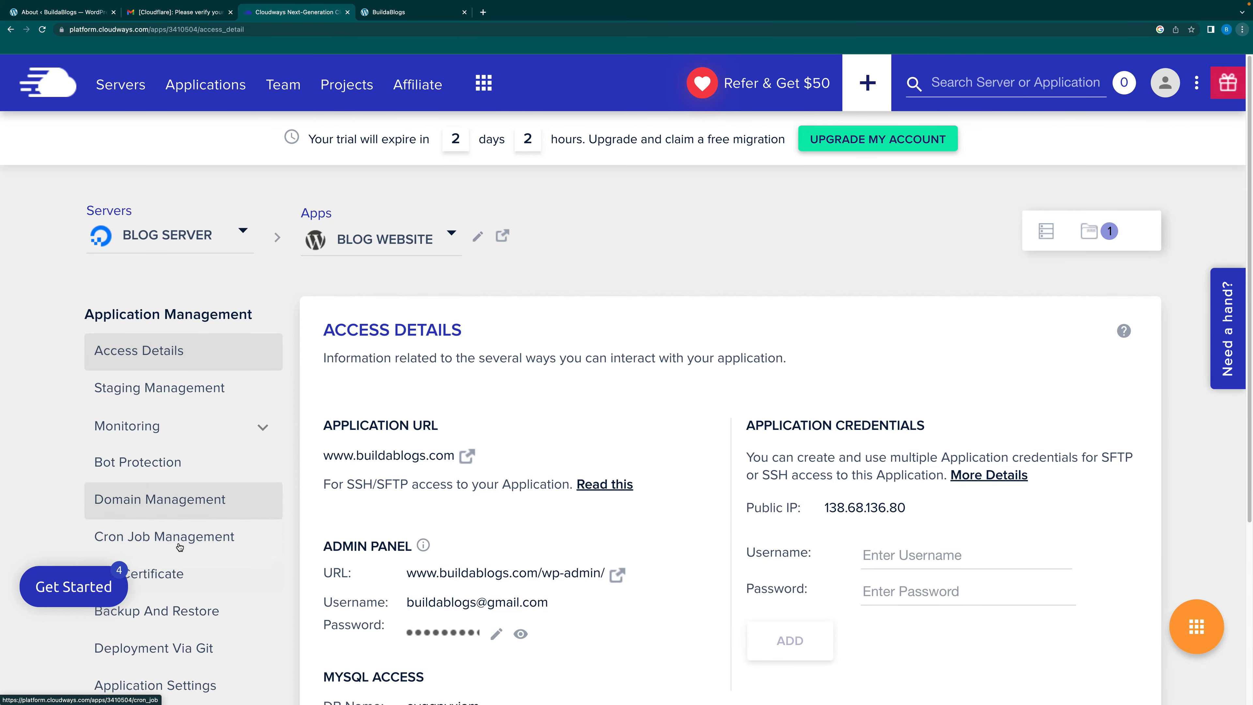
left_click(169, 574)
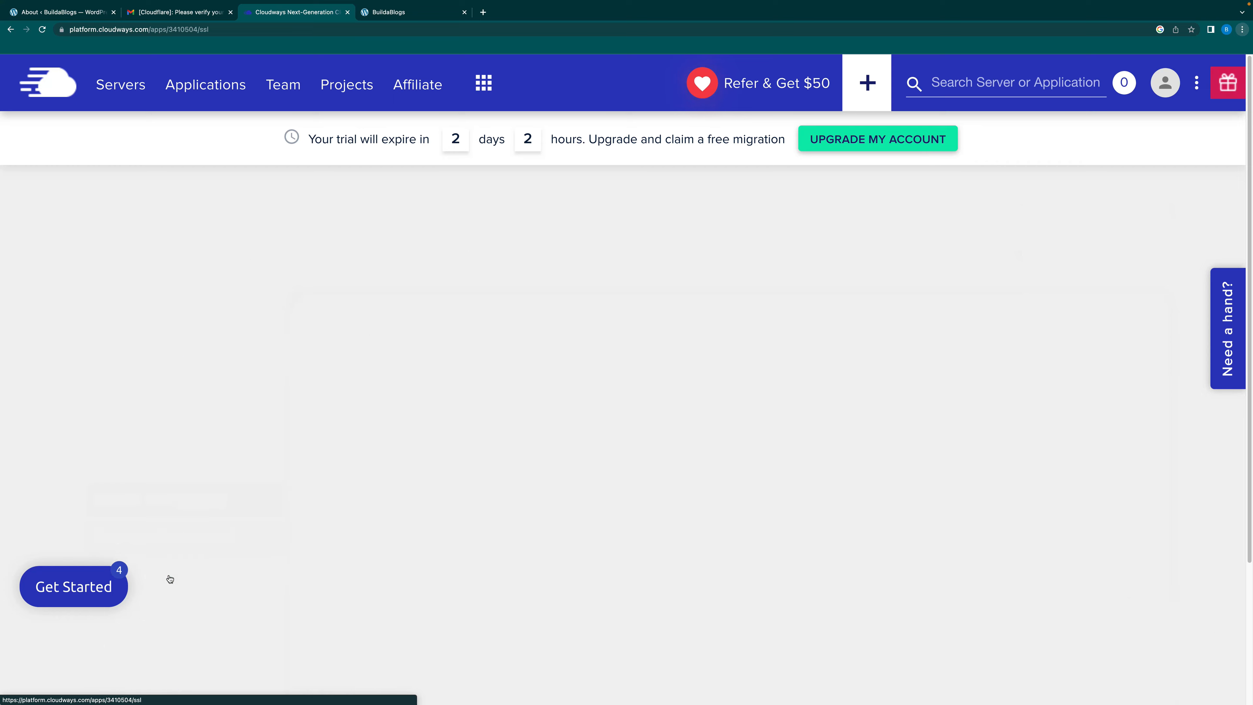
scroll(508, 454, "down", 3)
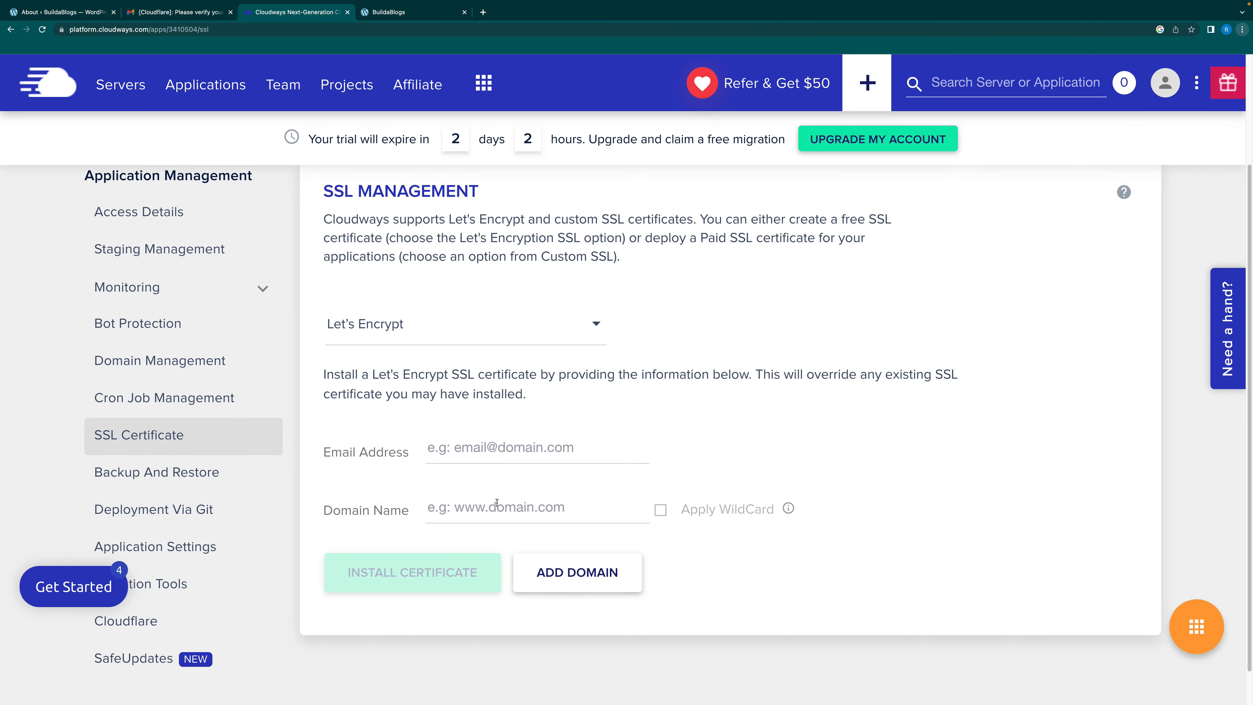
Fill in the contact e-mail address for the Let's Encrypt certificate
left_click(496, 447)
key("ctrl+v")
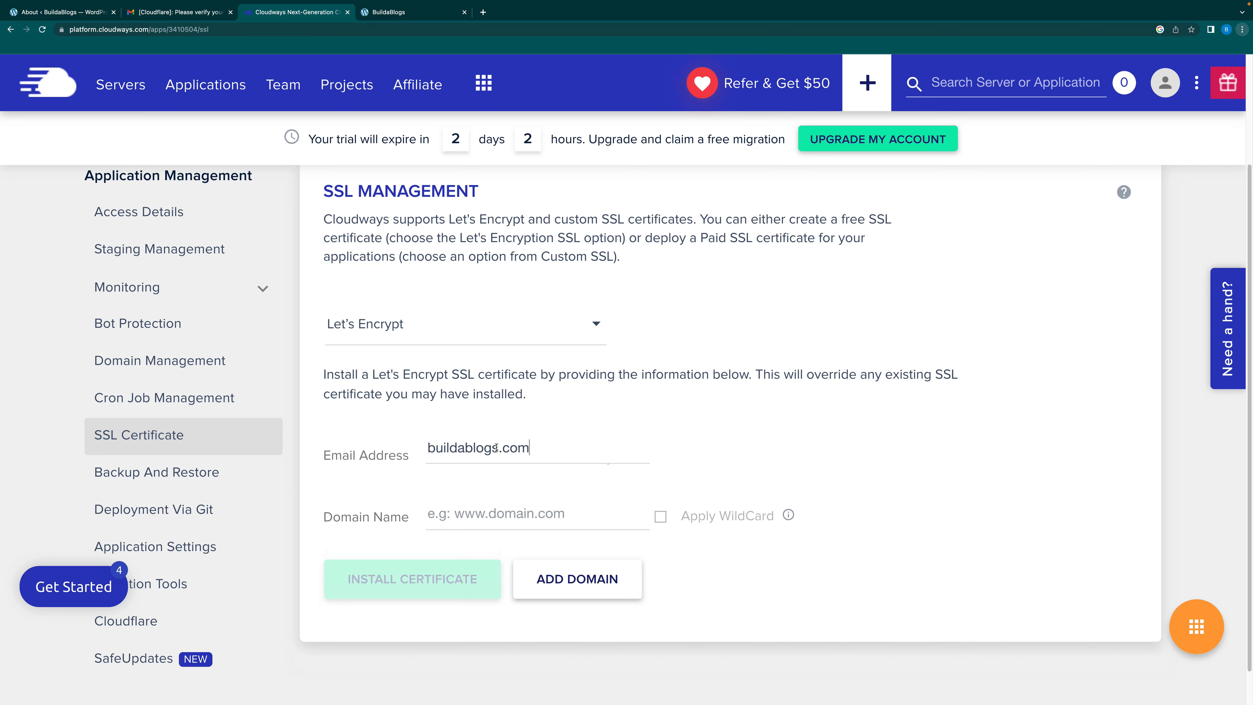
key("BackSpace")
key("BackSpace")
type("@gmail.com")
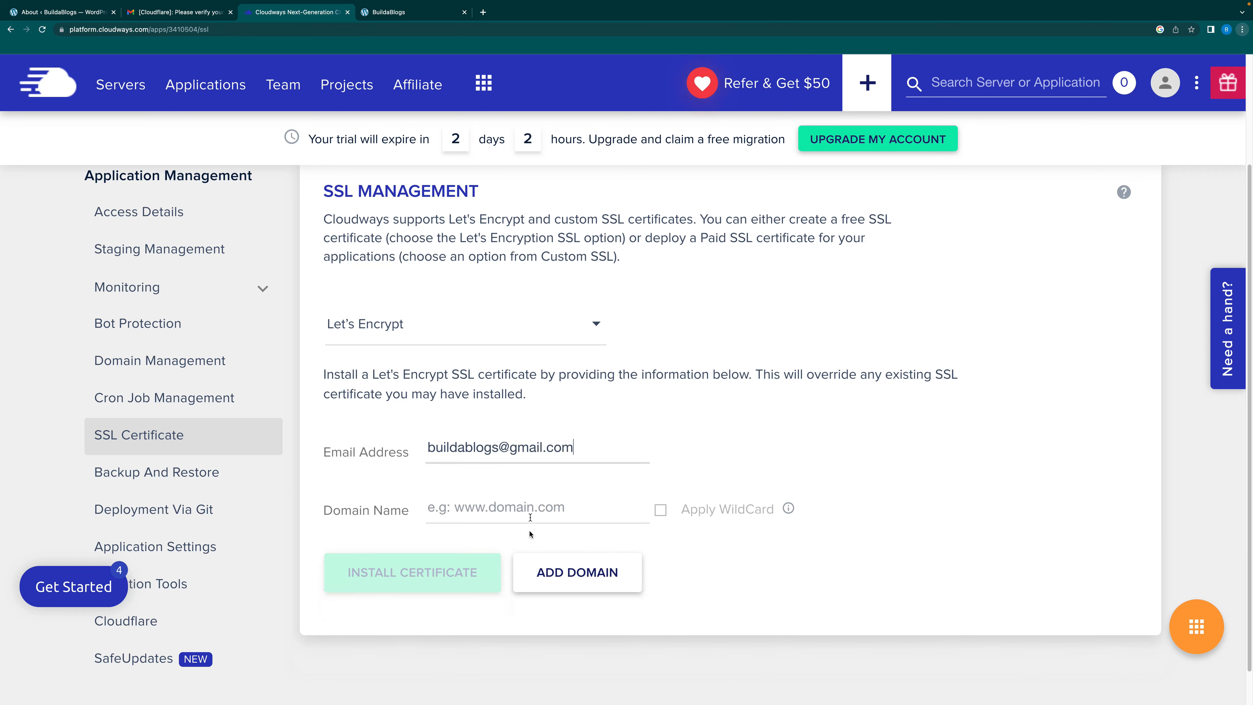
left_click(529, 534)
key("ctrl+v")
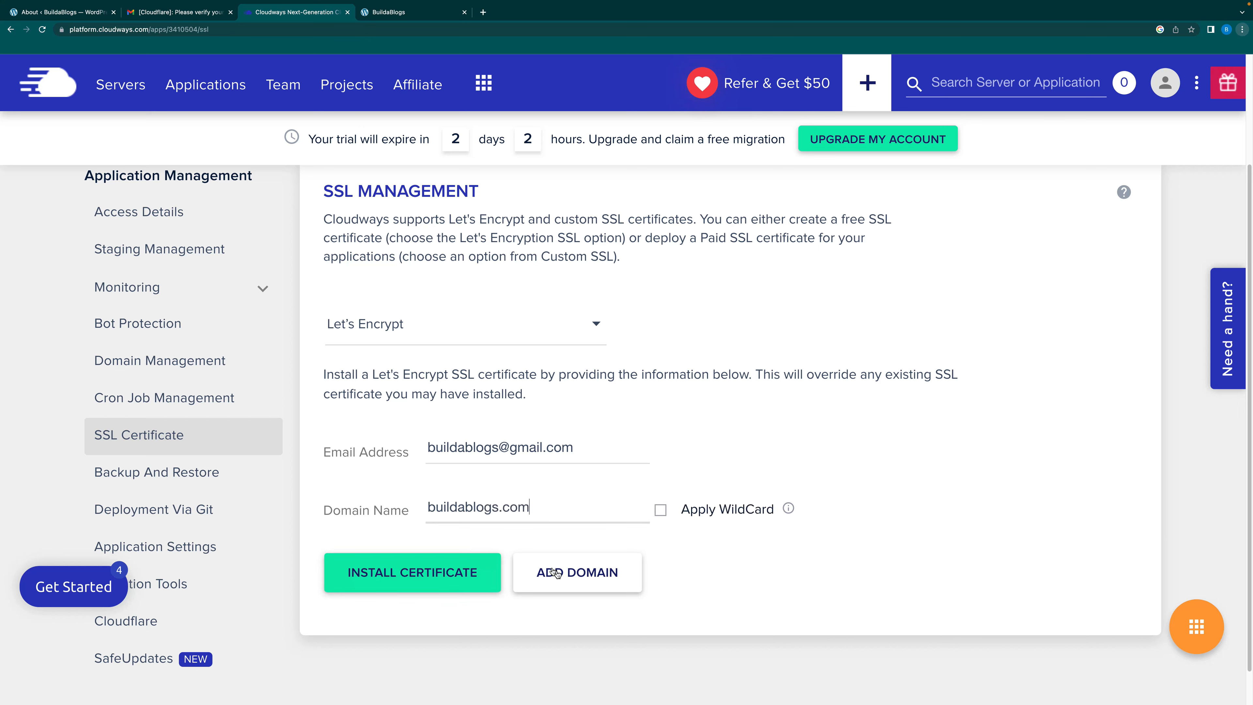
left_click(576, 571)
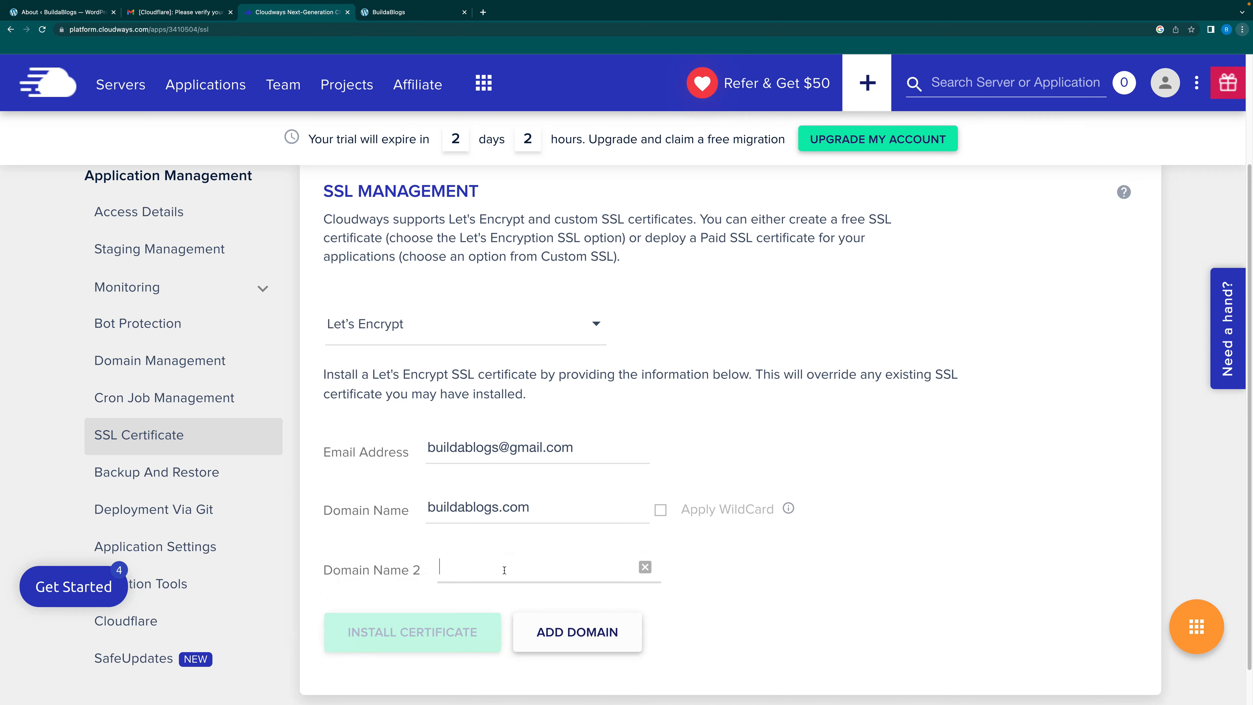
type("www.")
key("ctrl+v")
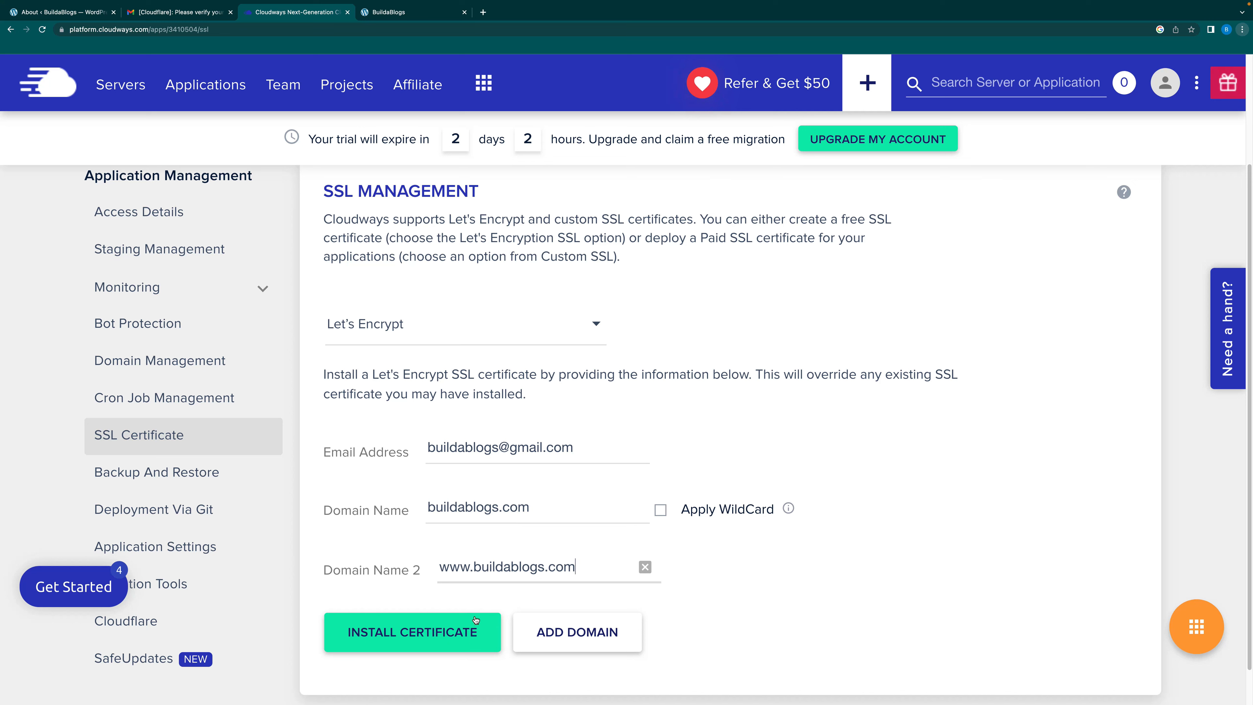
left_click(436, 636)
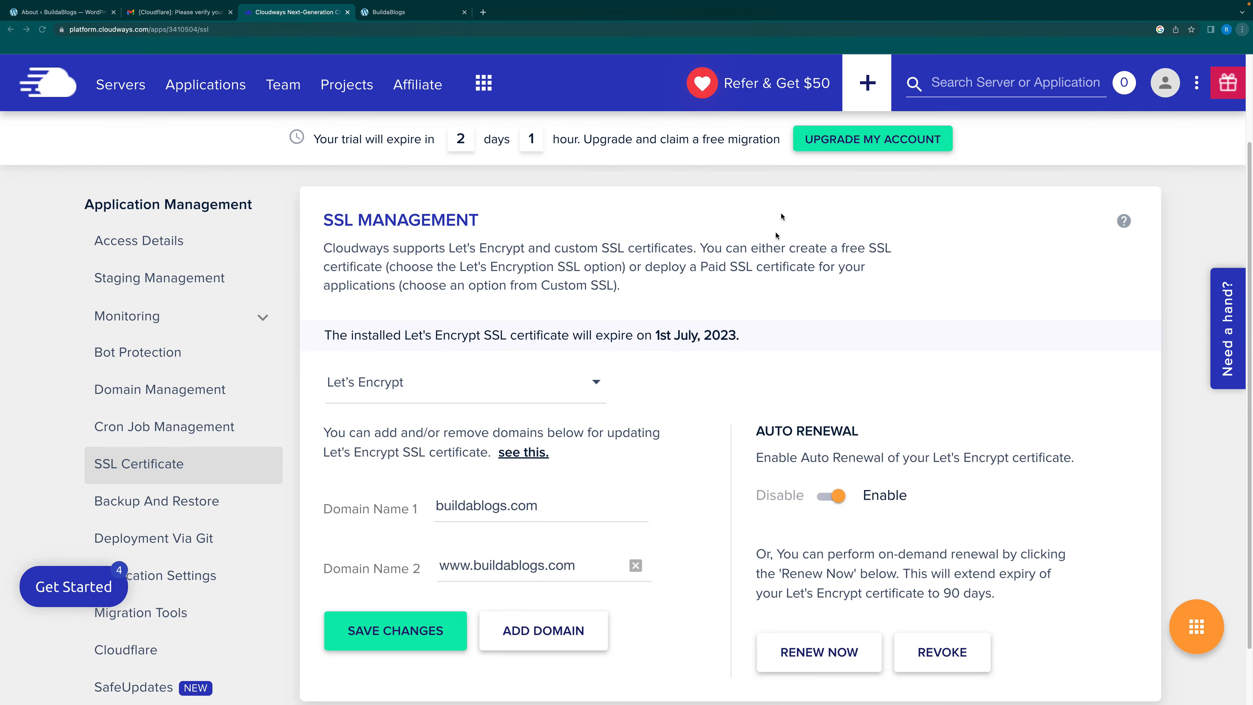
Load buildablogs.com in a new browser tab to check the site with its SSL certificate
left_click_drag(556, 509, 415, 508)
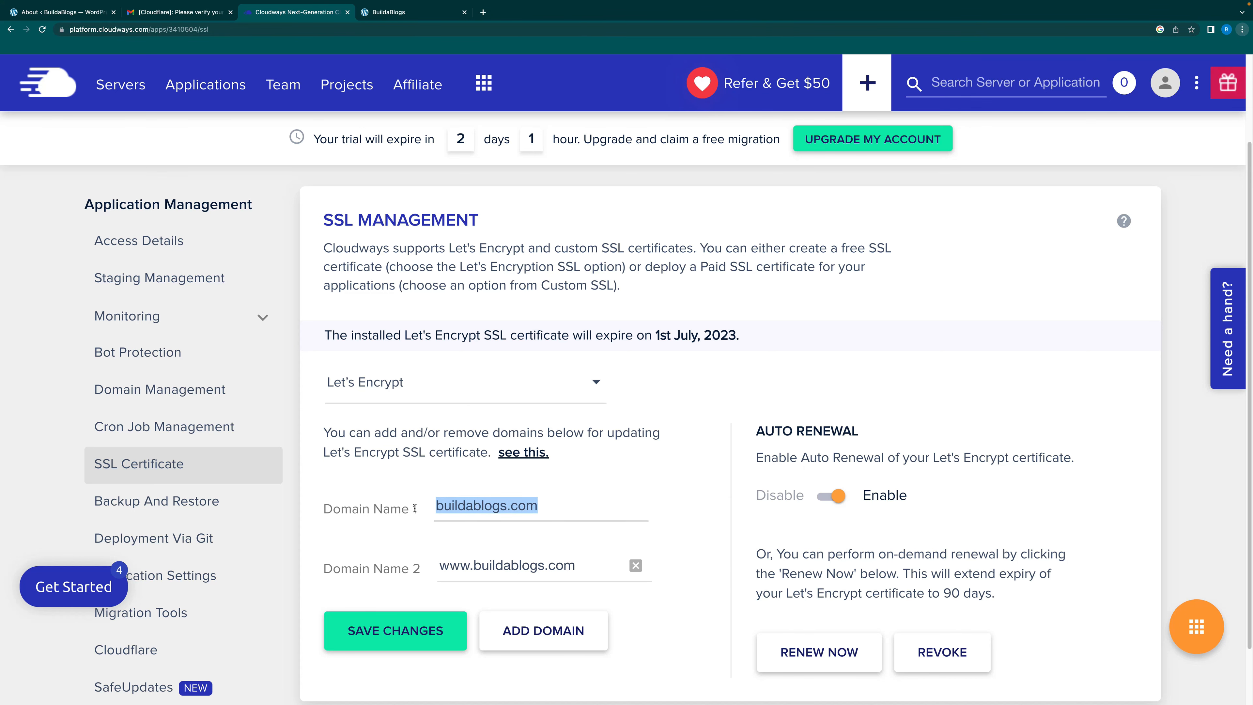
left_click(409, 13)
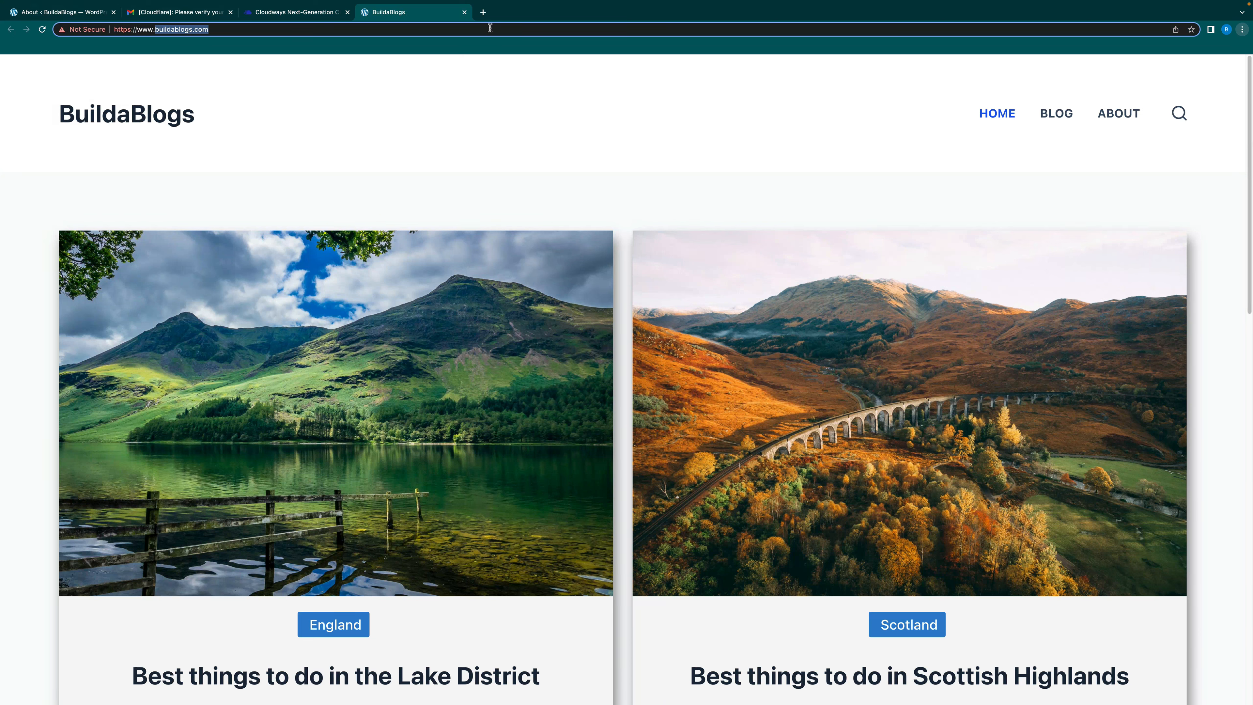
left_click(483, 12)
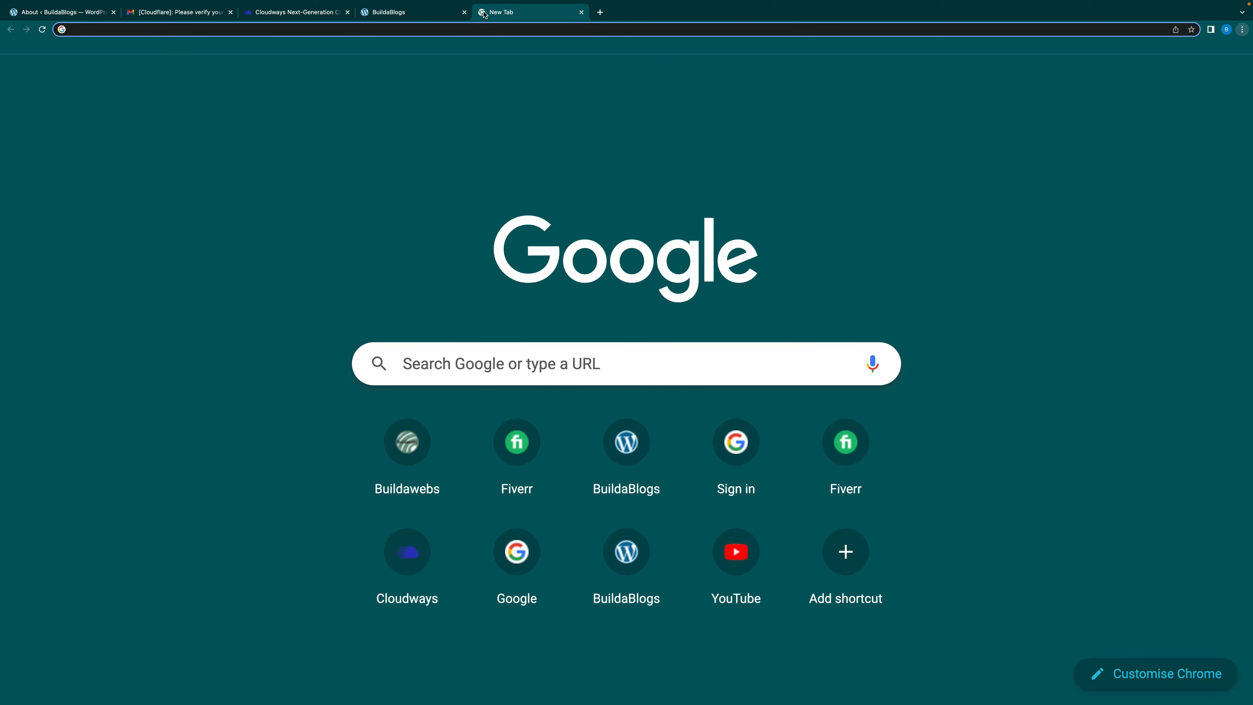
type("buildablogs.com")
key("Return")
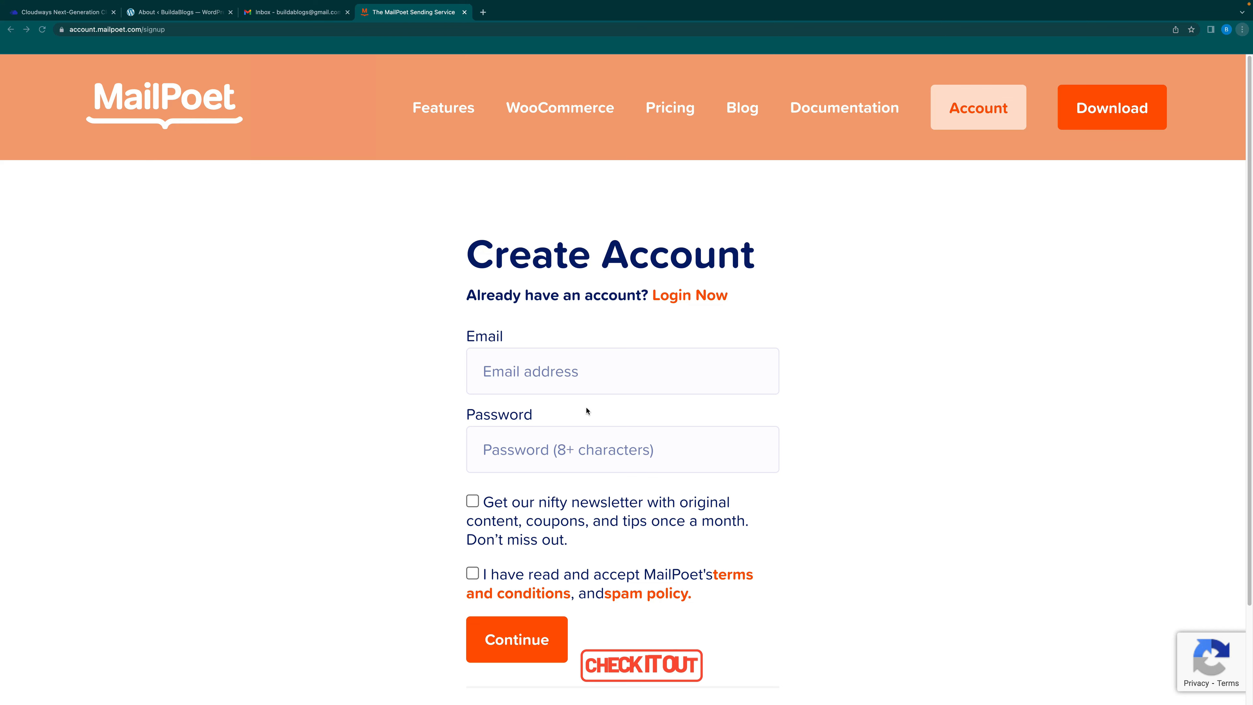
Create a MailPoet account with the e-mail address and account password, accepting the terms and conditions
left_click(562, 372)
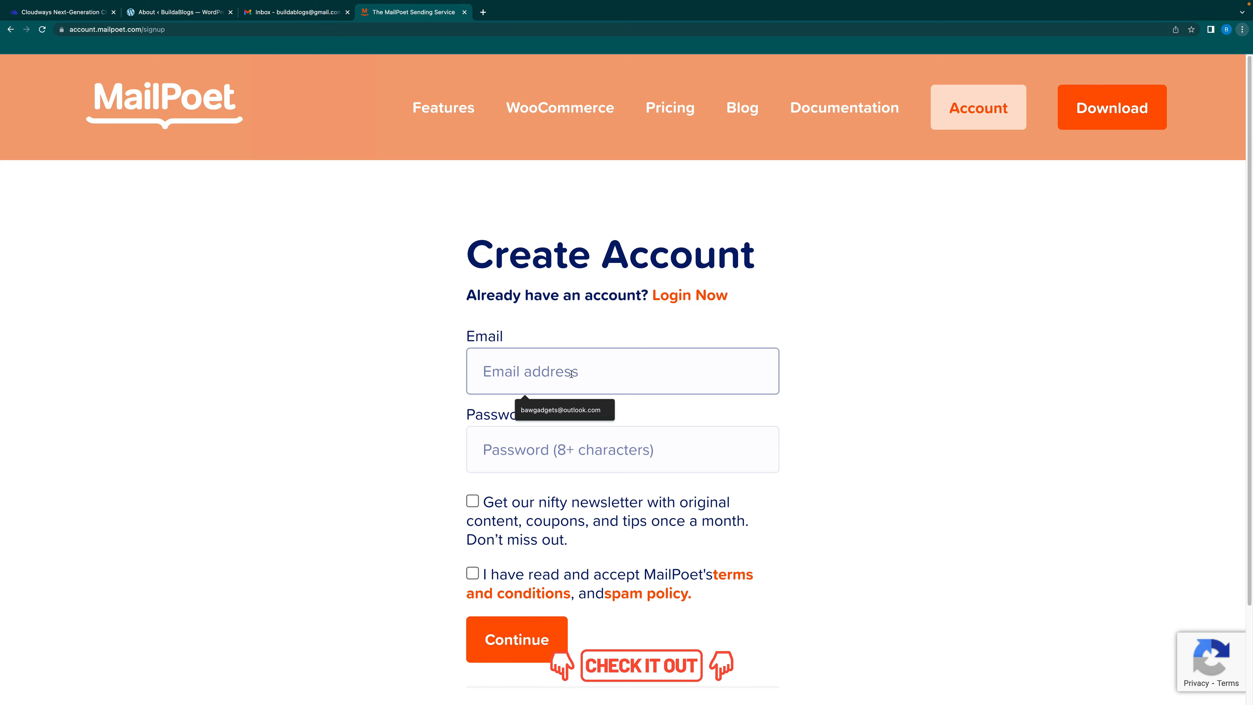
key("super+v")
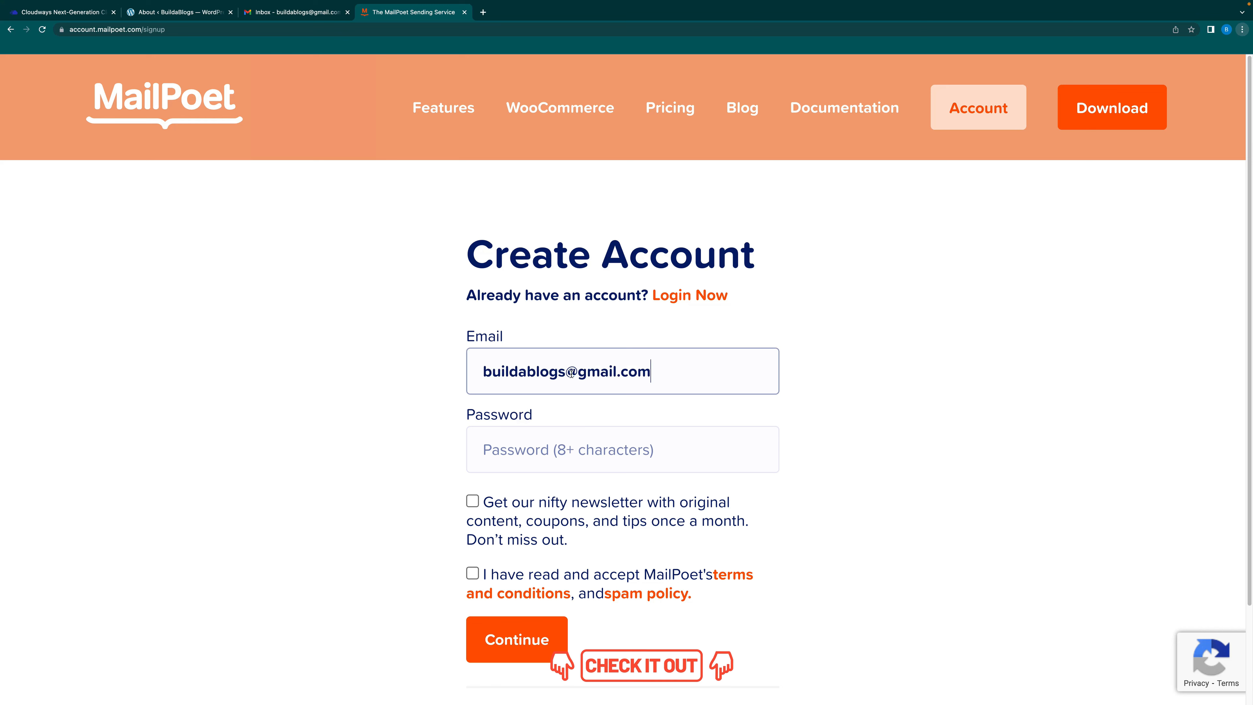
left_click(592, 449)
type("••••••••••••••")
left_click(472, 574)
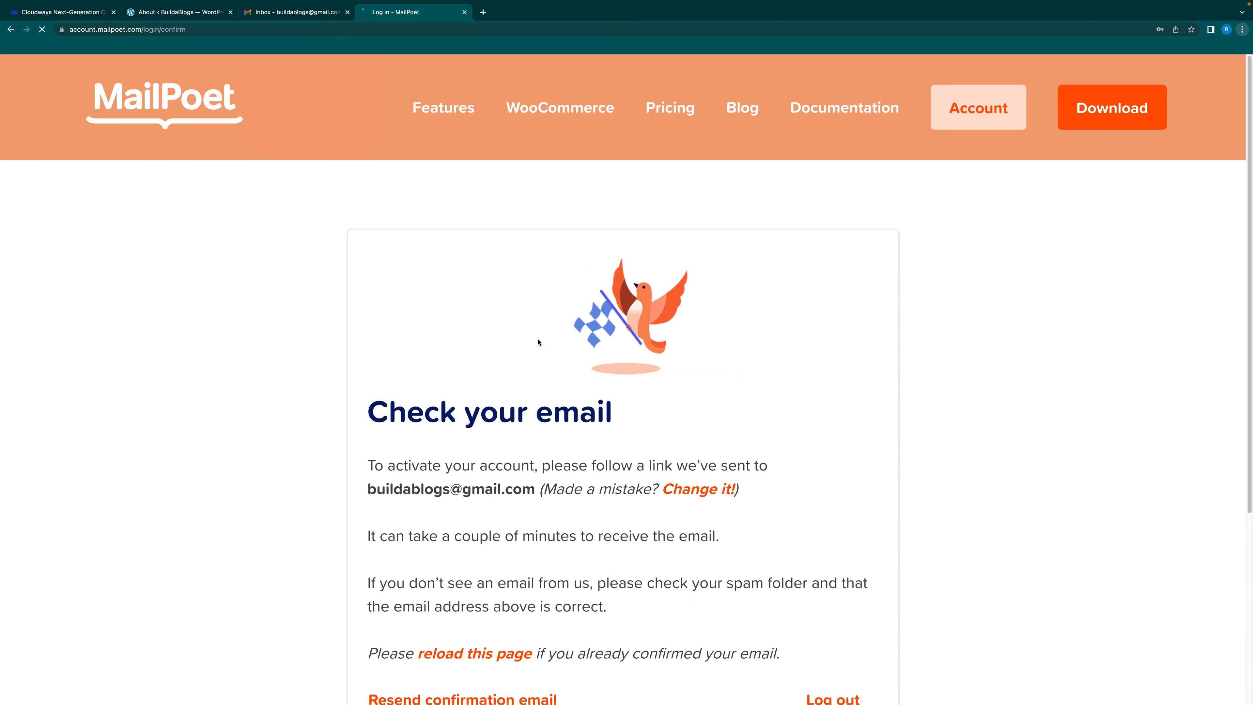
Switch to Gmail and open MailPoet's "Please activate your account" e-mail at its confirmation link
scroll(568, 395, "down", 3)
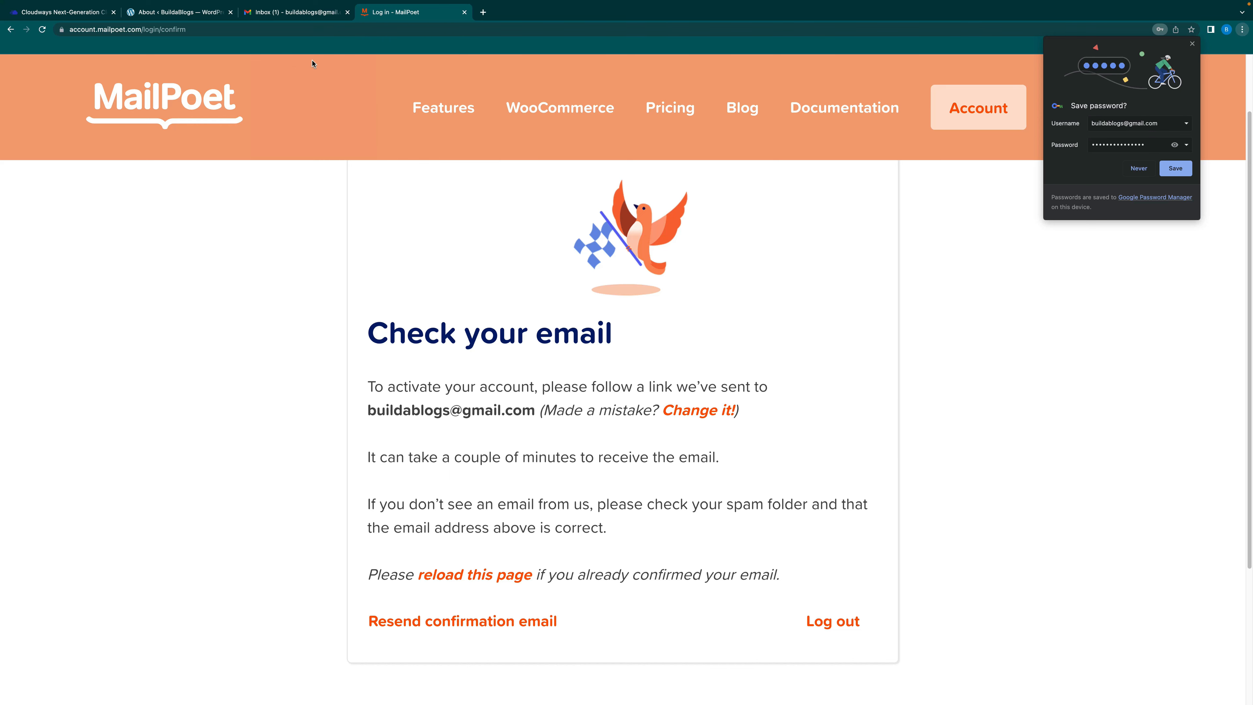
left_click(285, 13)
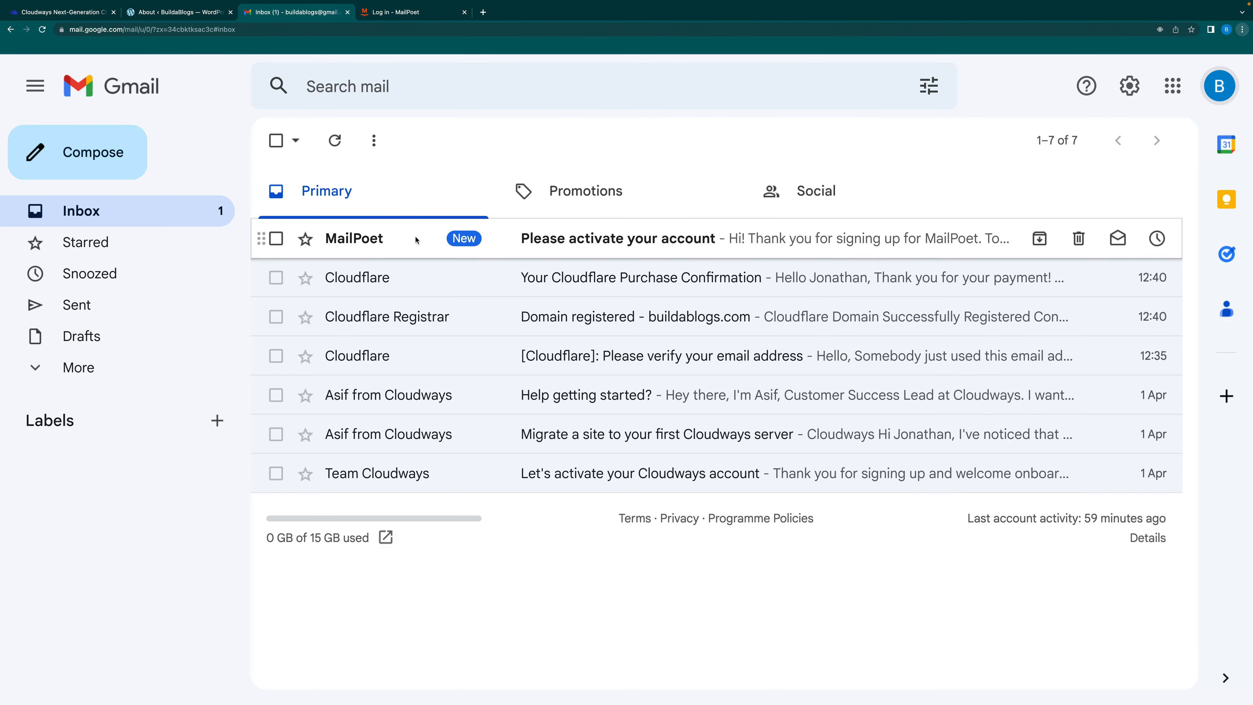
left_click(416, 239)
scroll(635, 491, "down", 2)
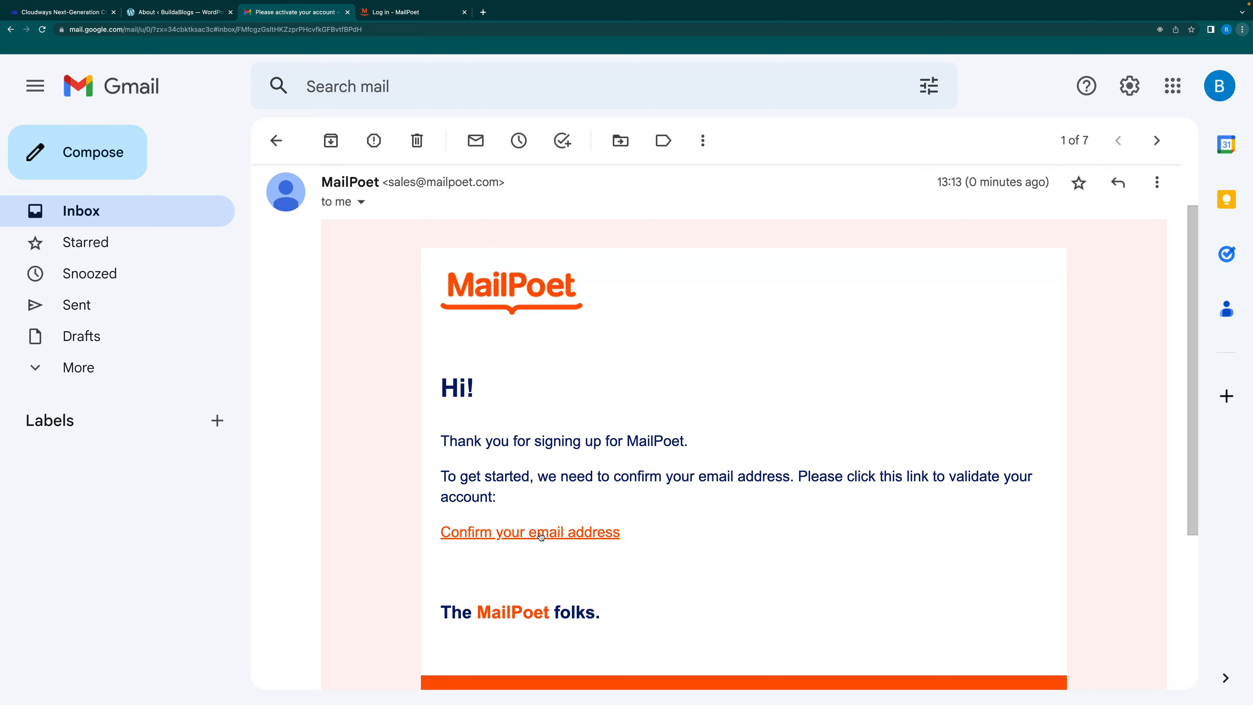
Confirm the e-mail address for the MailPoet account and add the free Starter plan to its subscriptions
left_click(541, 536)
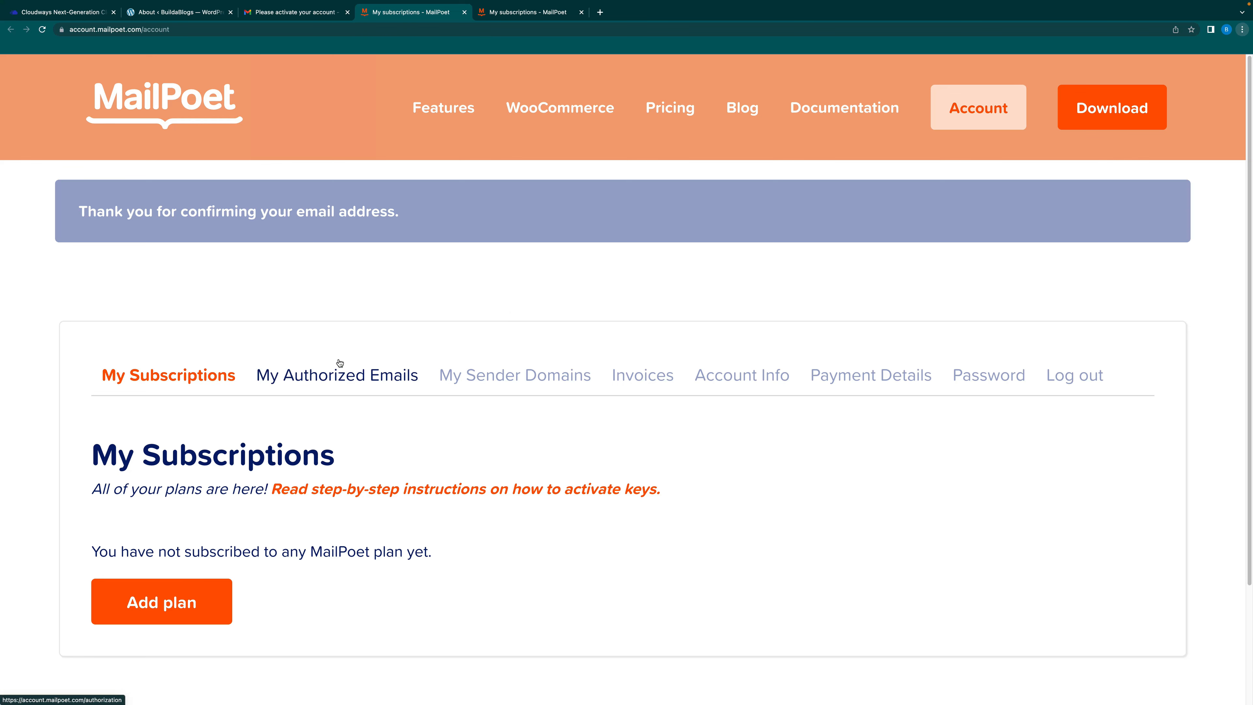
left_click(172, 601)
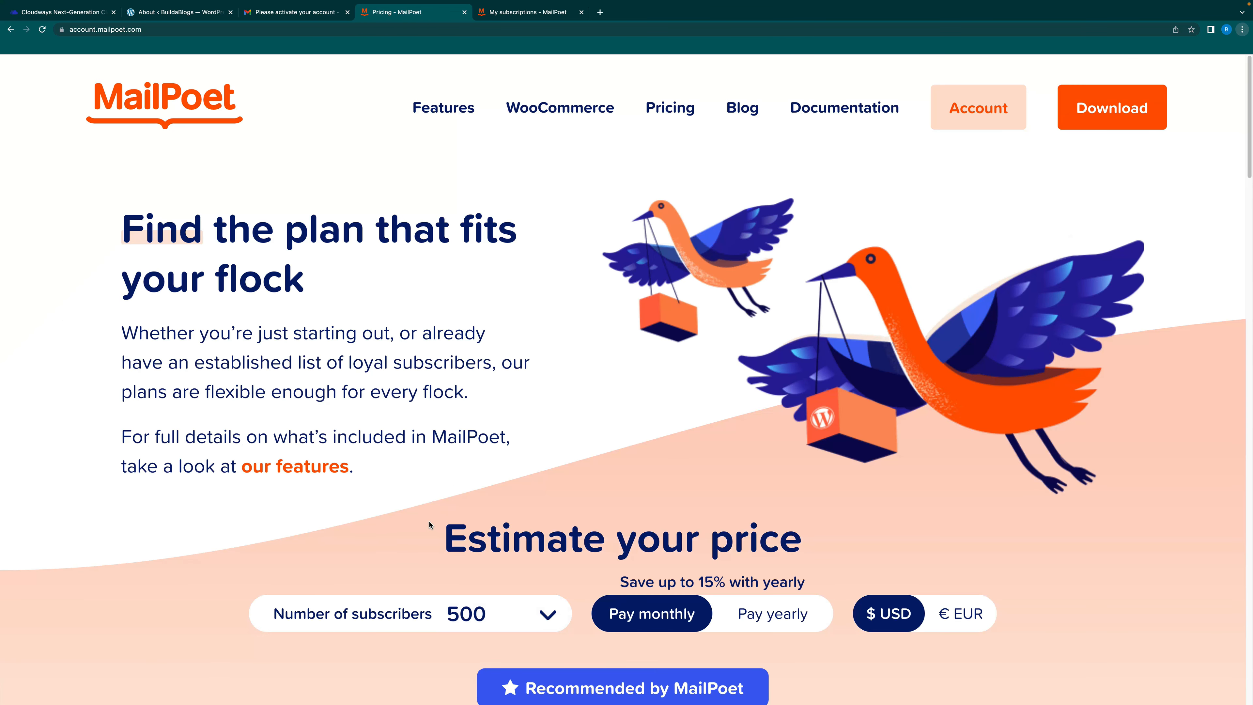
scroll(431, 526, "down", 3)
scroll(431, 526, "down", 5)
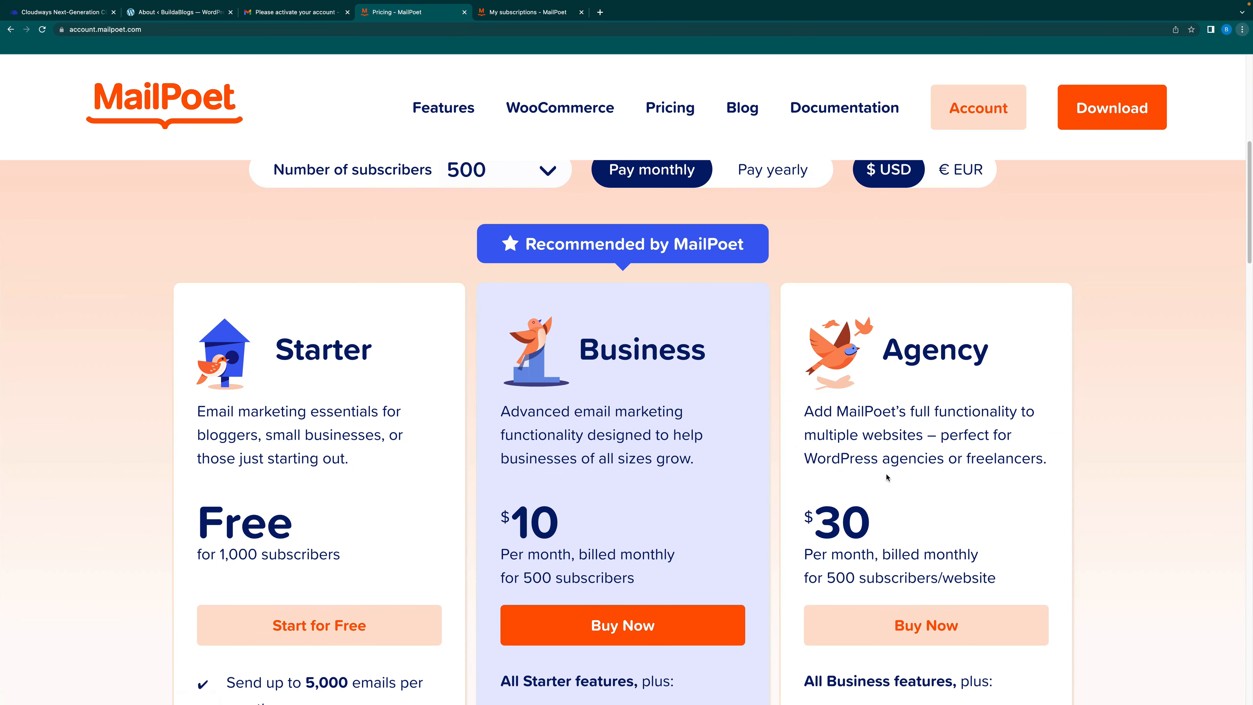
scroll(496, 484, "down", 3)
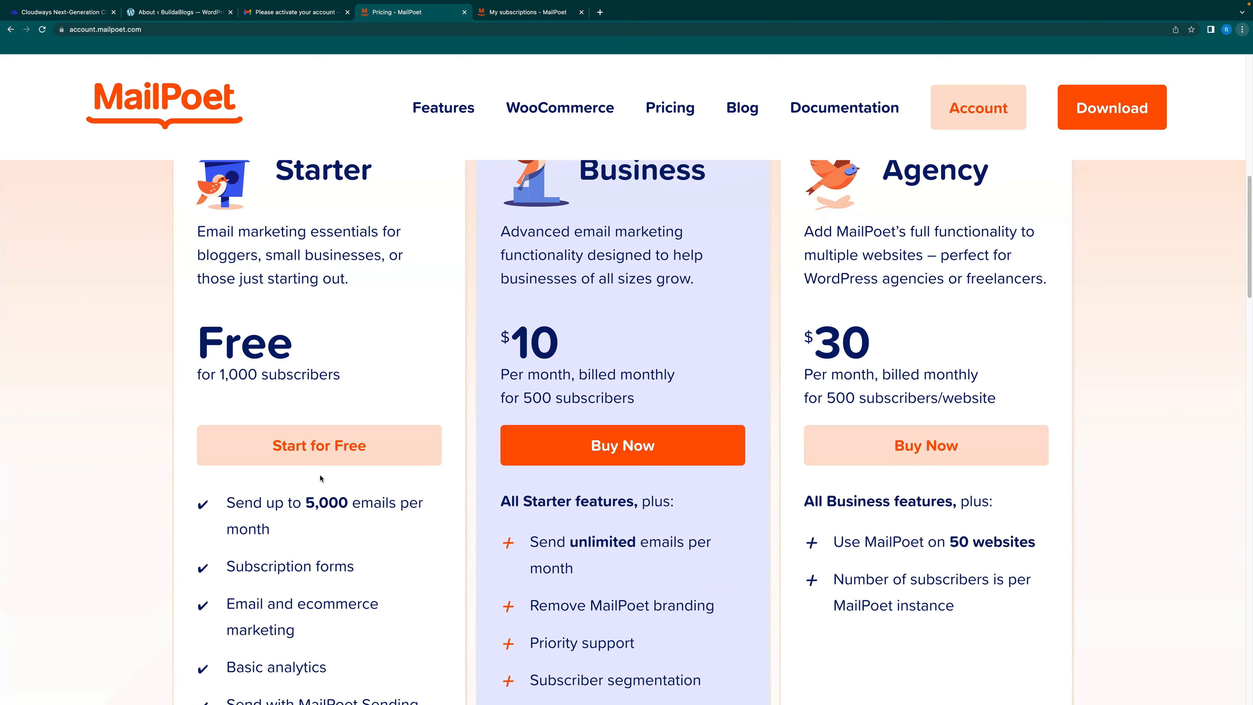
left_click(331, 451)
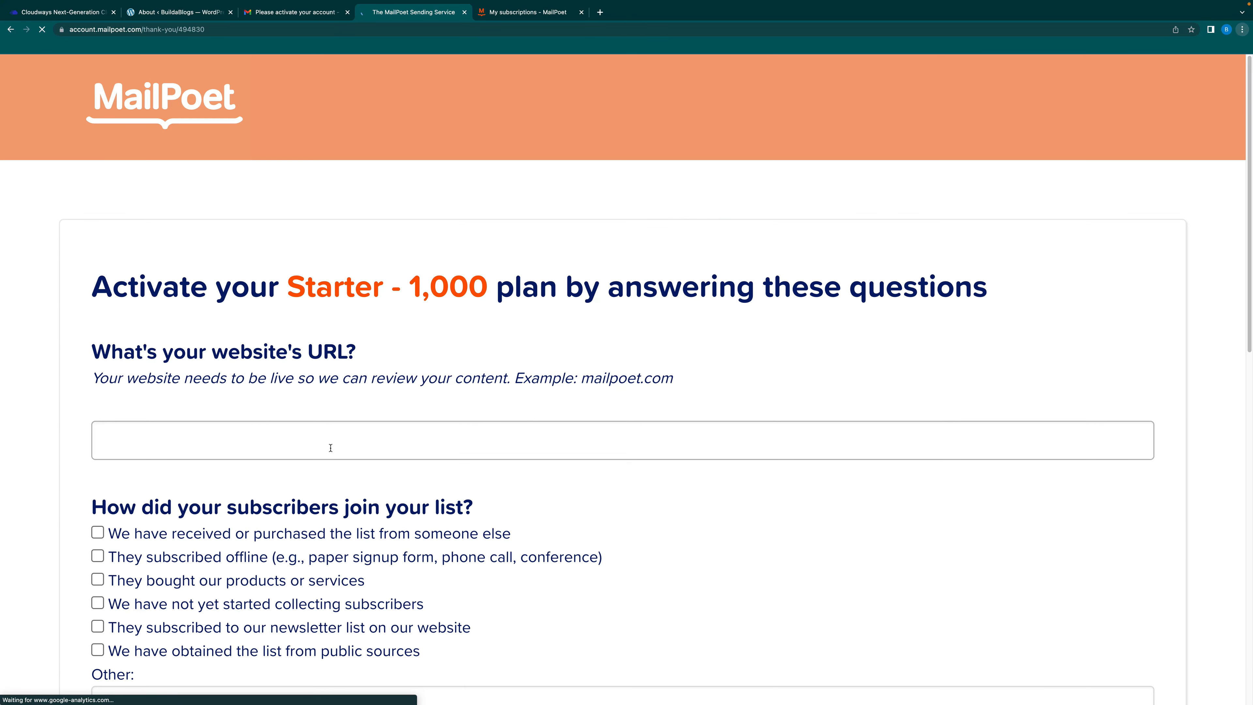
Submit the answers to the Starter plan's activation questions and copy the plan's API key
scroll(379, 483, "down", 5)
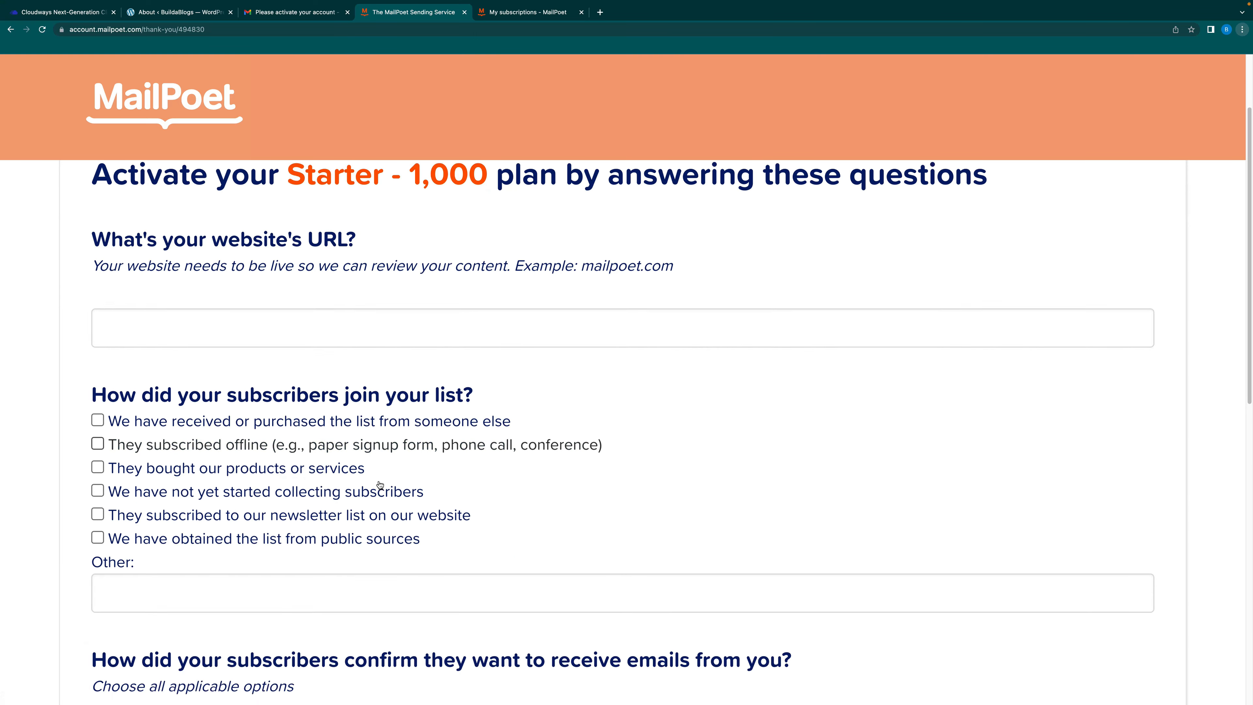
scroll(379, 483, "down", 5)
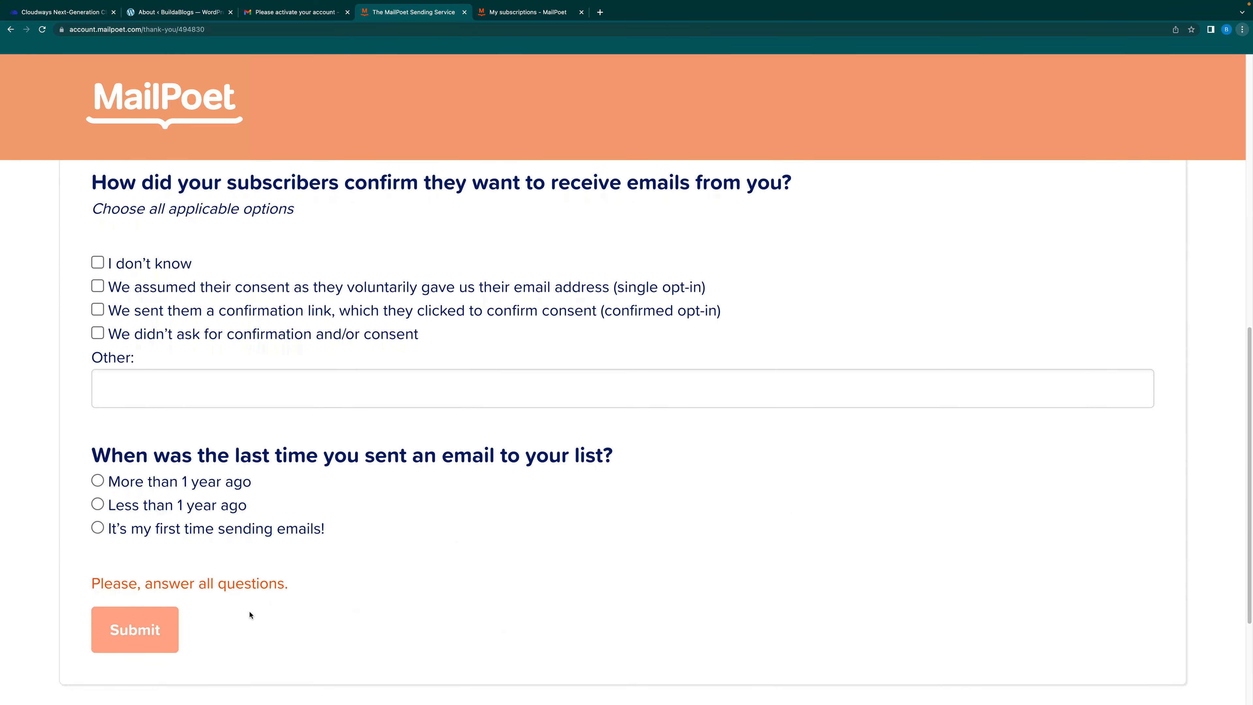
scroll(276, 568, "up", 8)
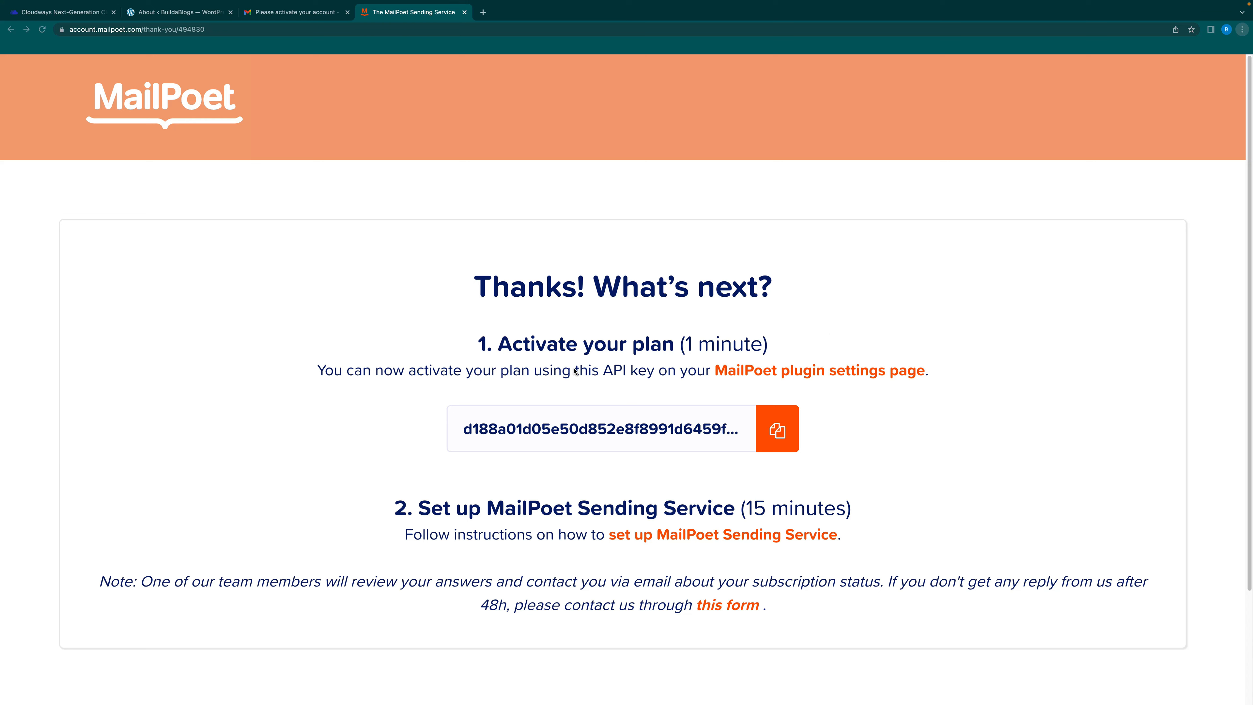
left_click(779, 432)
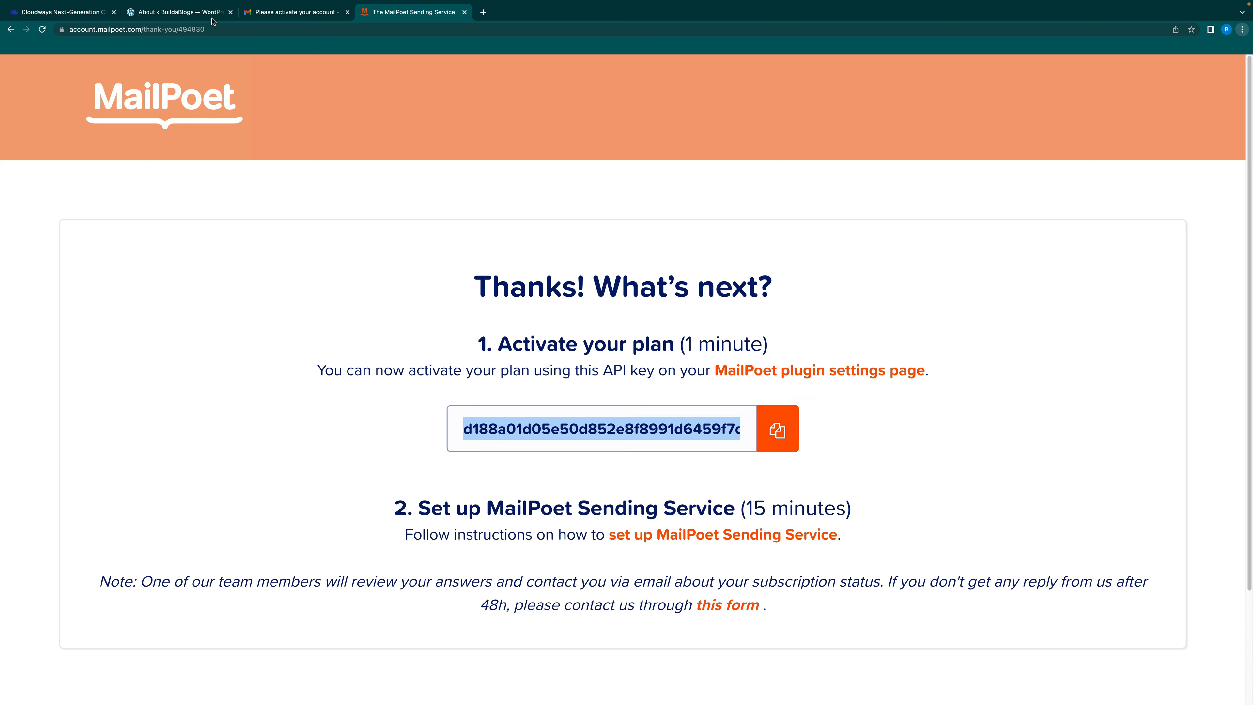
View the blog website's application in Cloudways and return to the WordPress admin
left_click(186, 14)
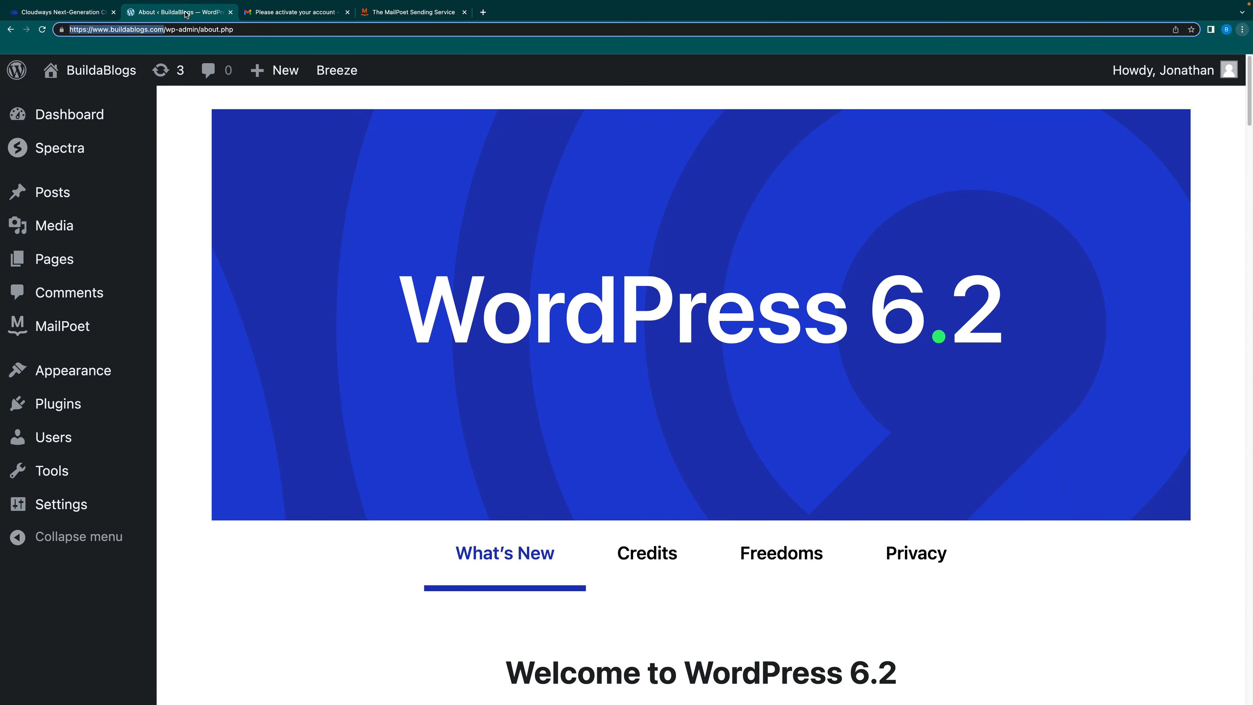
left_click(74, 11)
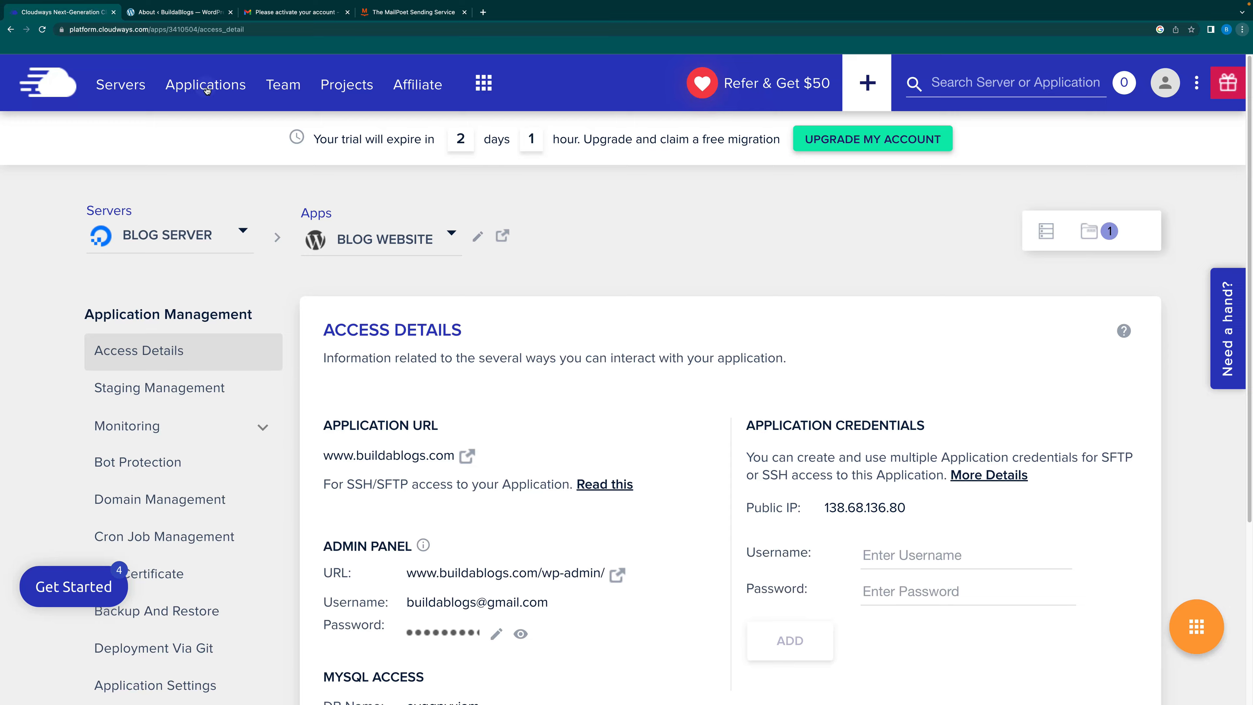
left_click(206, 107)
left_click(351, 399)
left_click(192, 10)
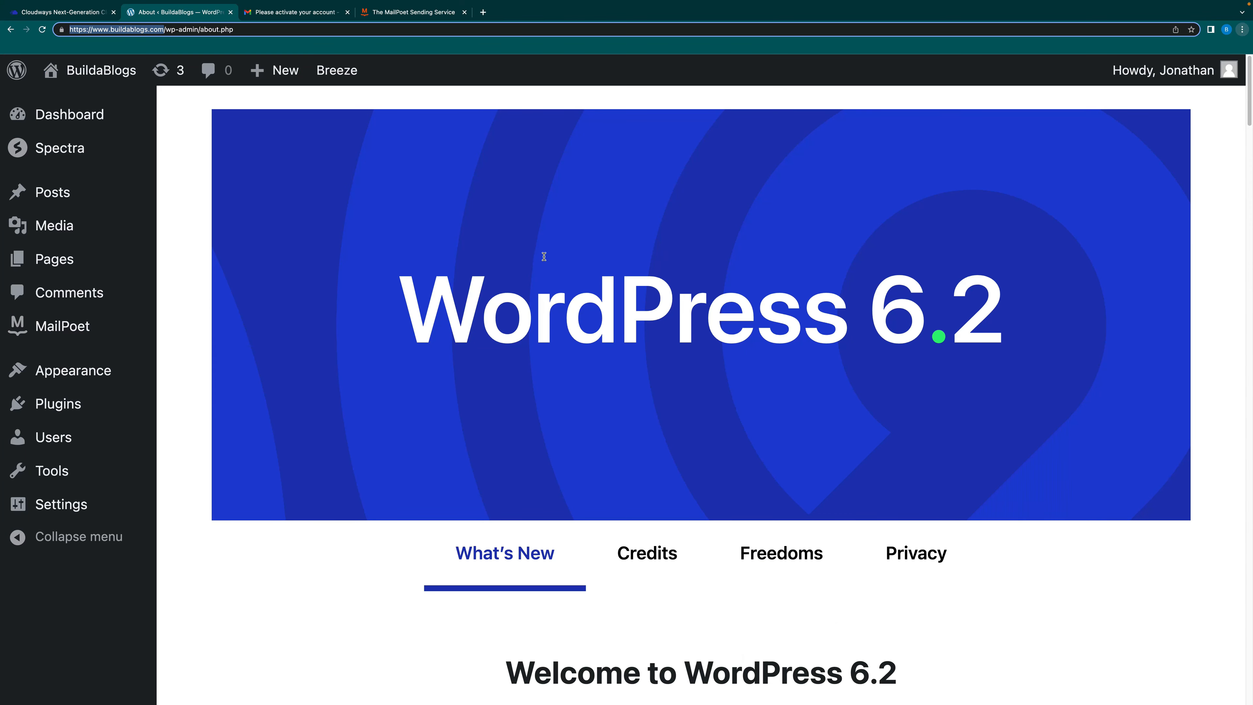
Begin the MailPoet plugin's setup and set the default sender's From Name to BuildaBlogs, keeping the prefilled From Address
left_click(68, 328)
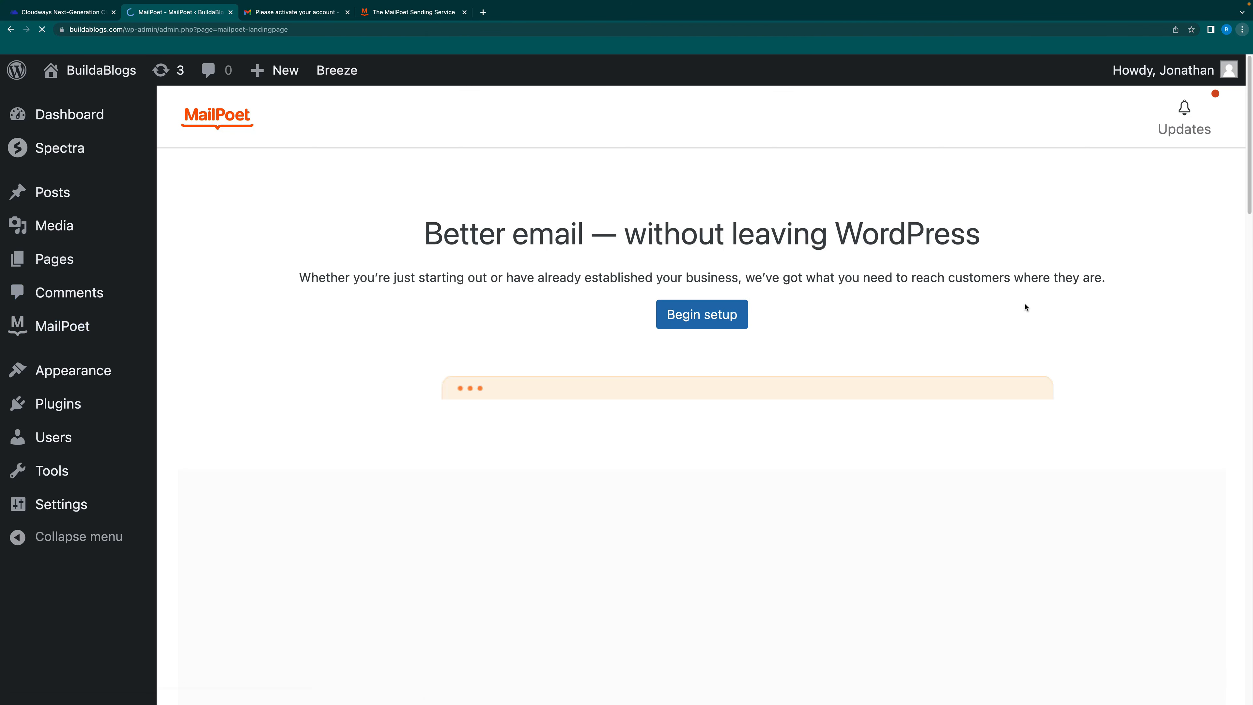
left_click(693, 316)
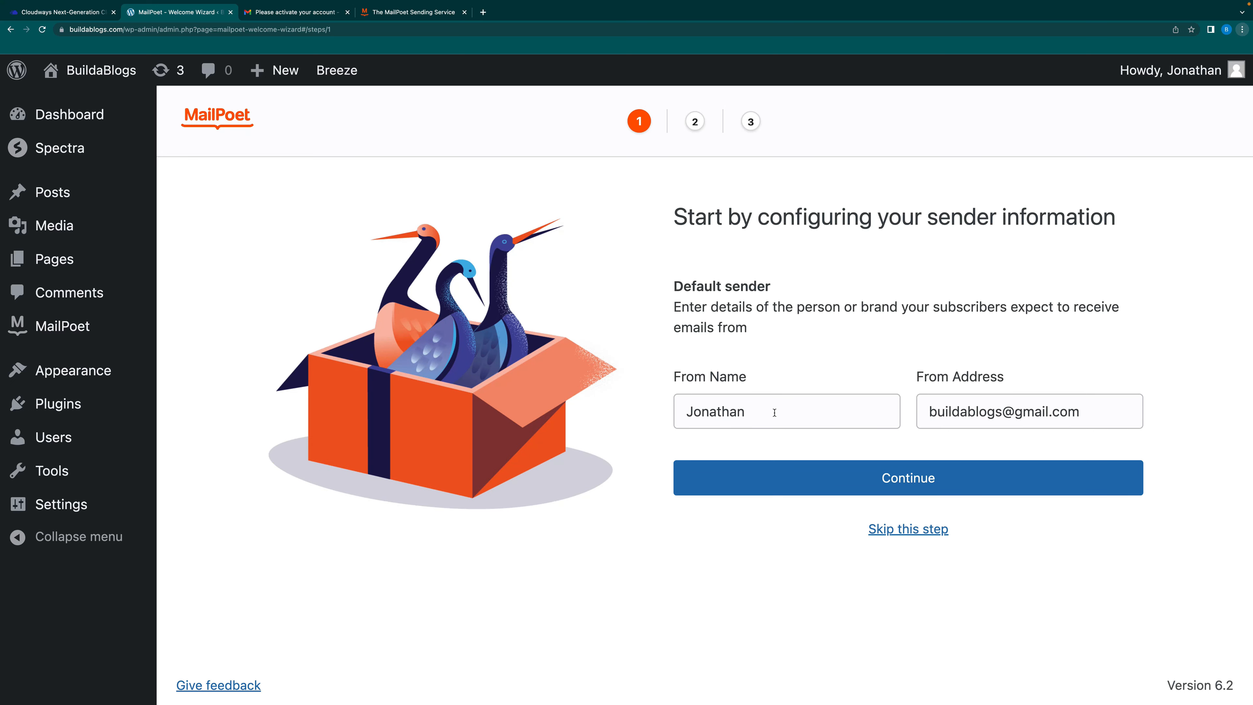
left_click_drag(772, 412, 673, 406)
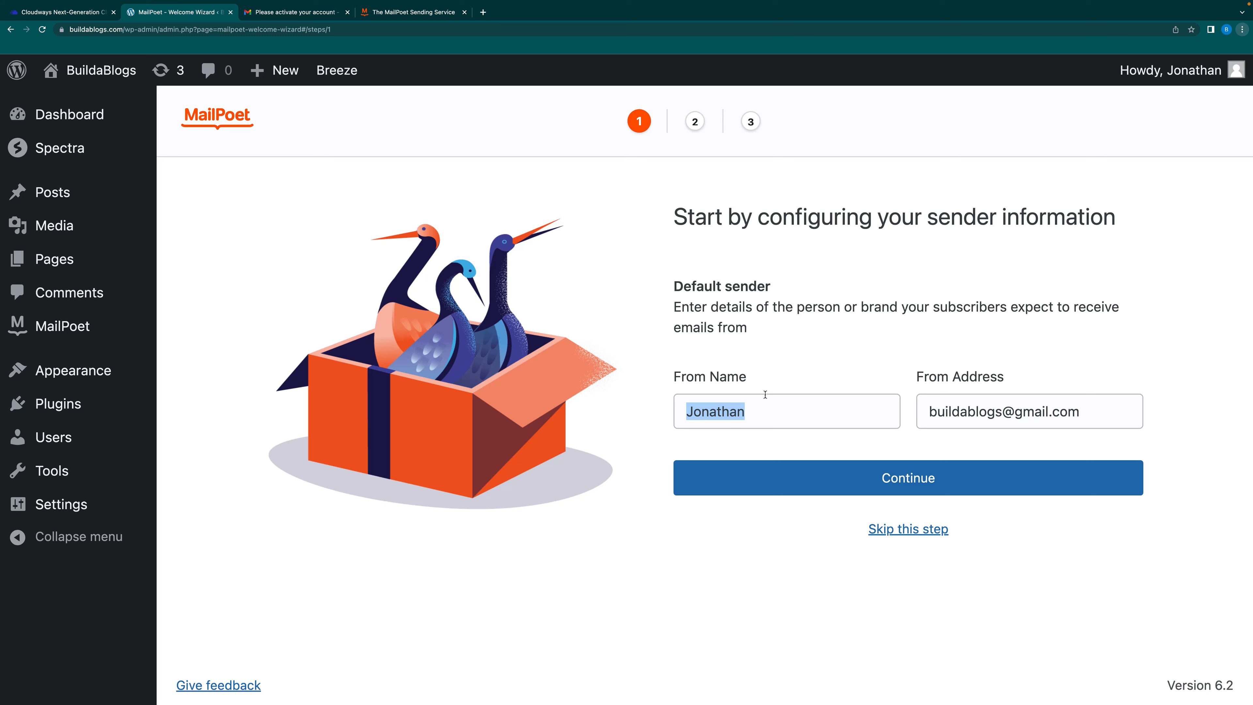
type("BuildaBlogs")
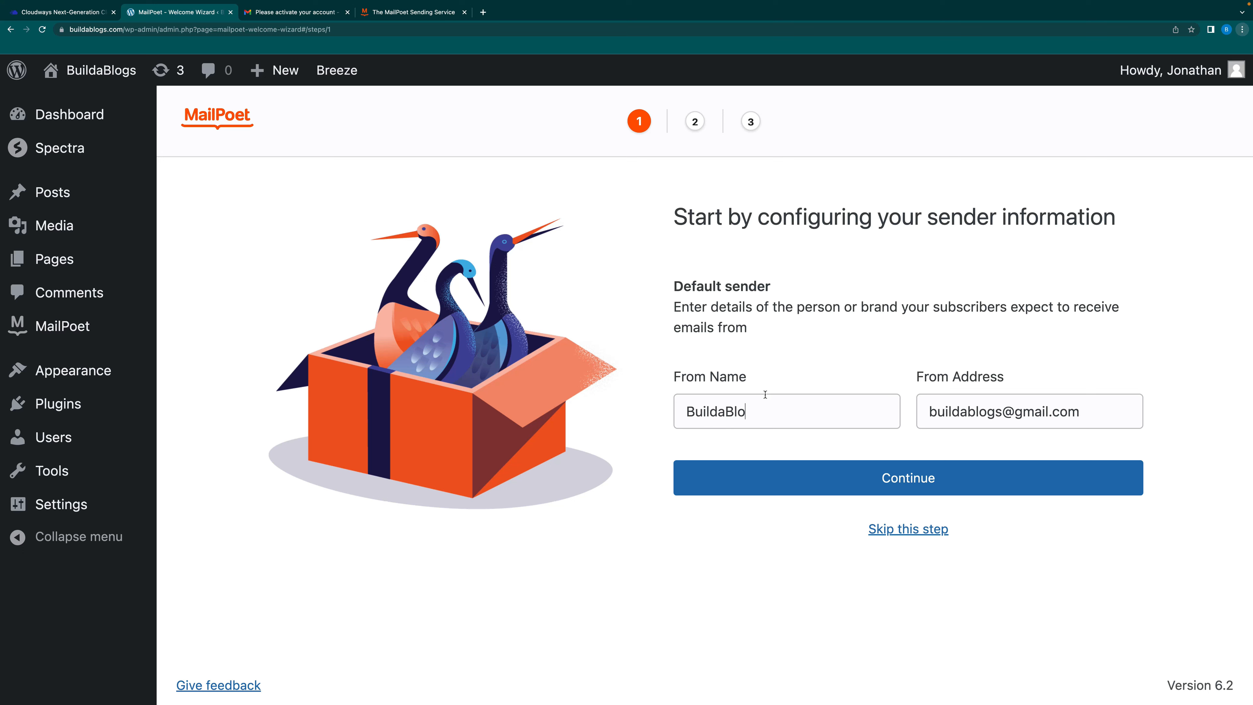
left_click(1104, 413)
left_click_drag(1112, 412, 894, 397)
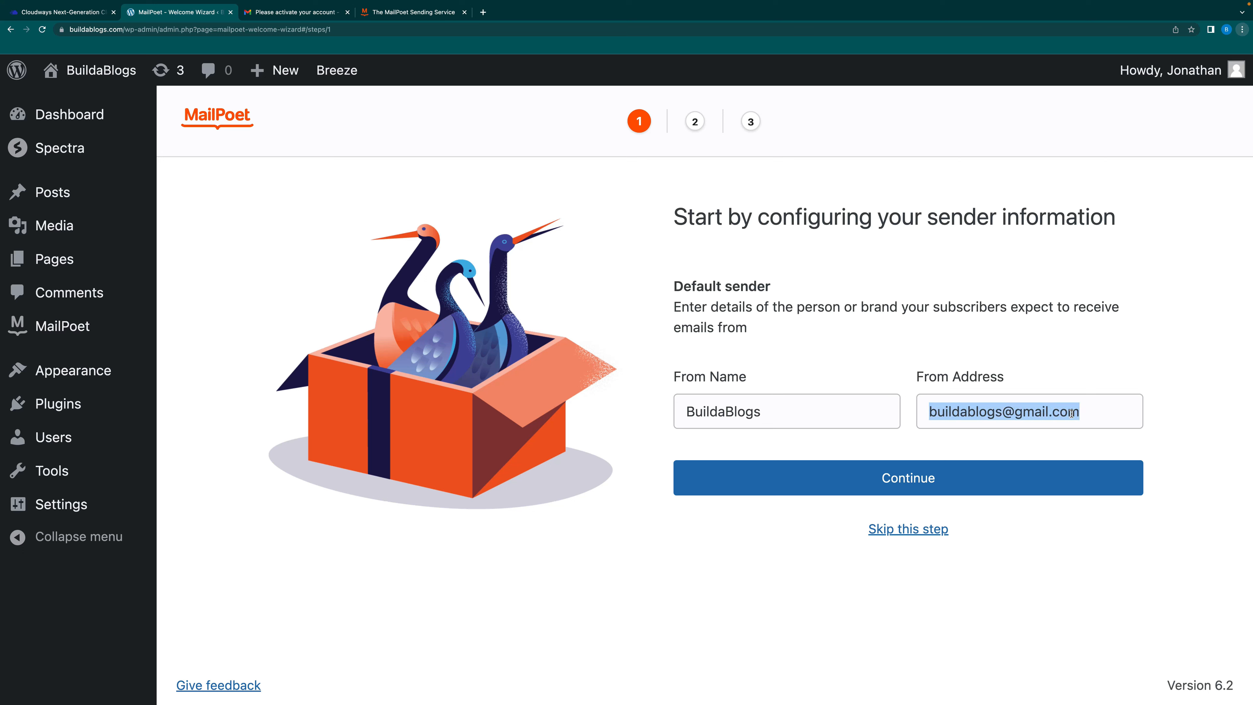
left_click(1094, 417)
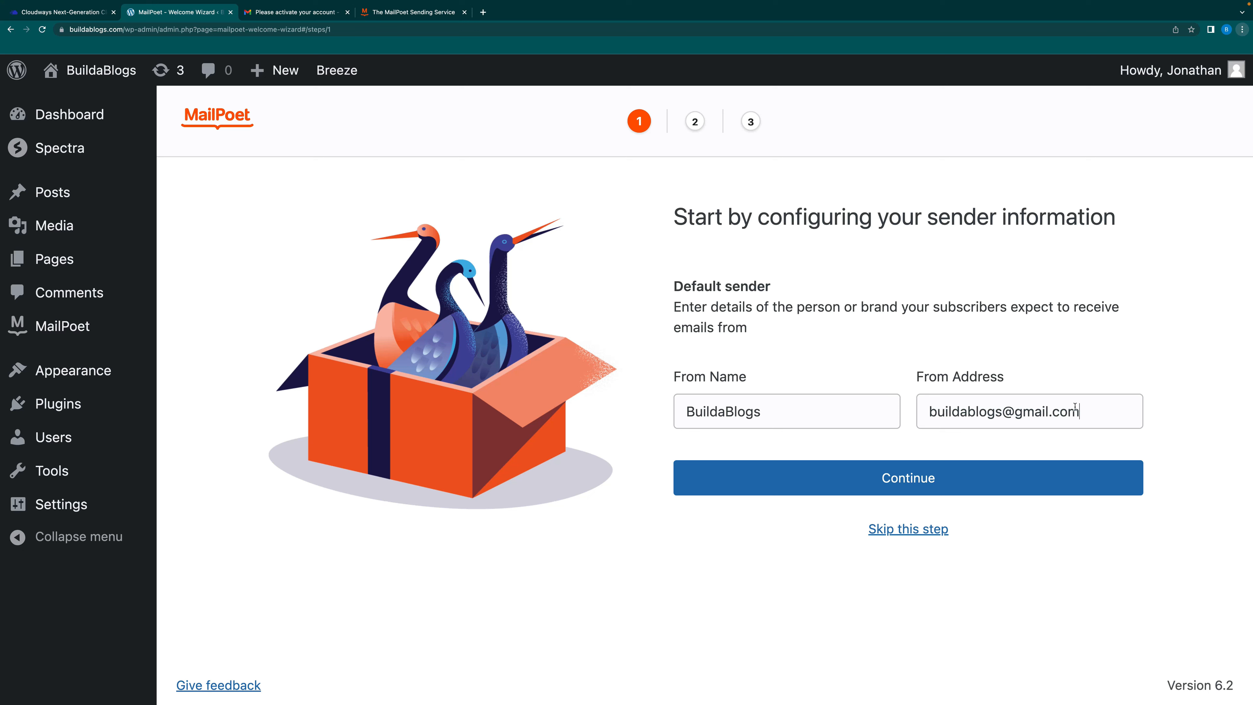
left_click(921, 479)
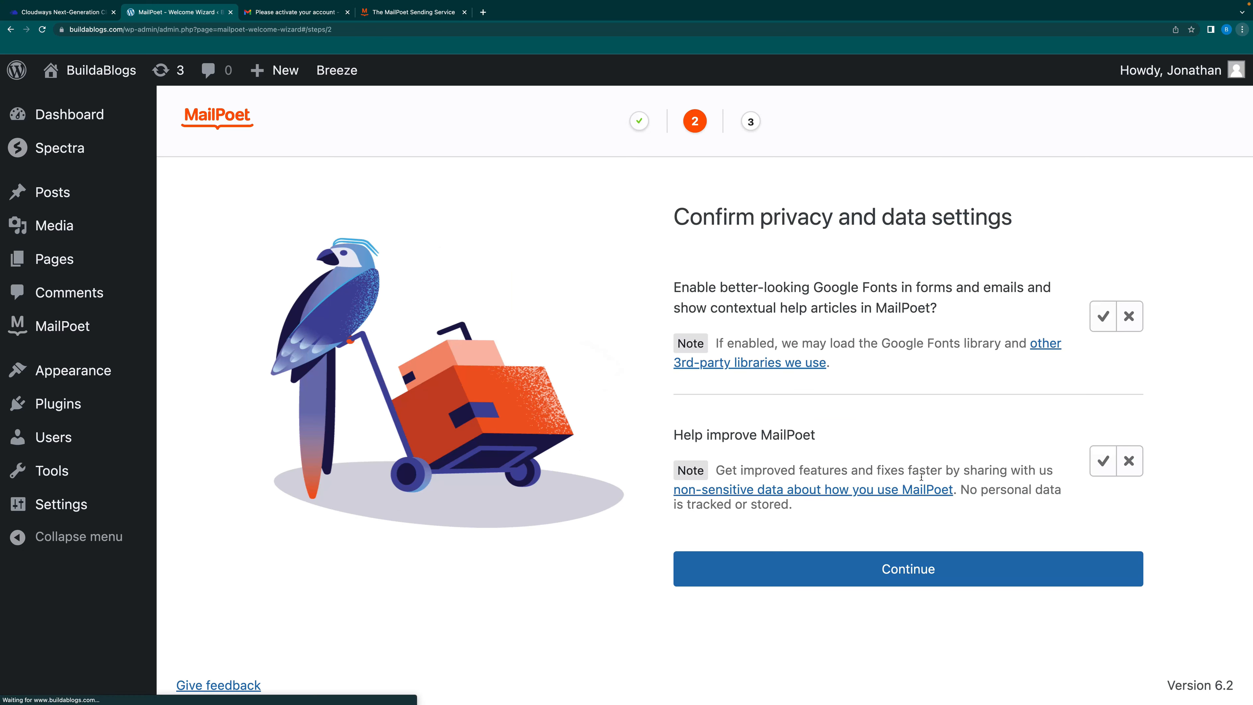
Accept Google Fonts with contextual help articles and usage-data sharing in MailPoet's privacy and data settings
left_click(1101, 324)
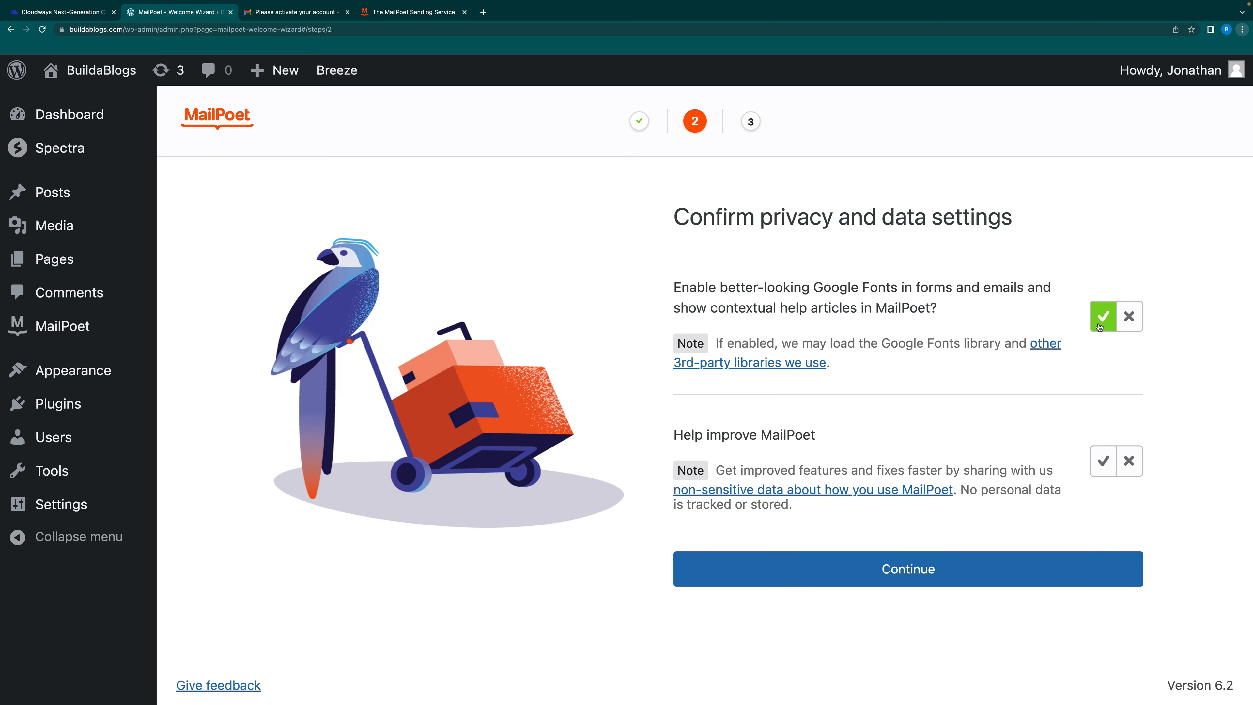
left_click(1098, 465)
left_click(924, 558)
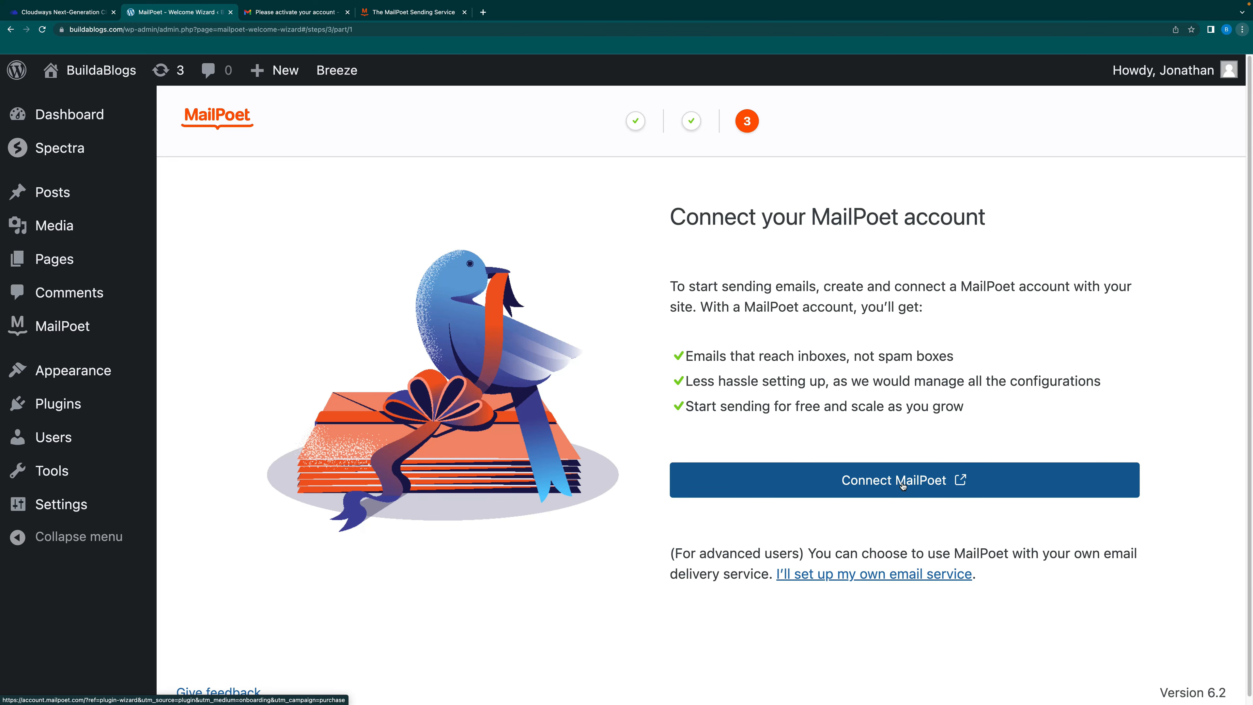
Connect the MailPoet account by pasting and verifying the activation key, closing the opened pricing page, and finish the setup wizard
left_click(903, 487)
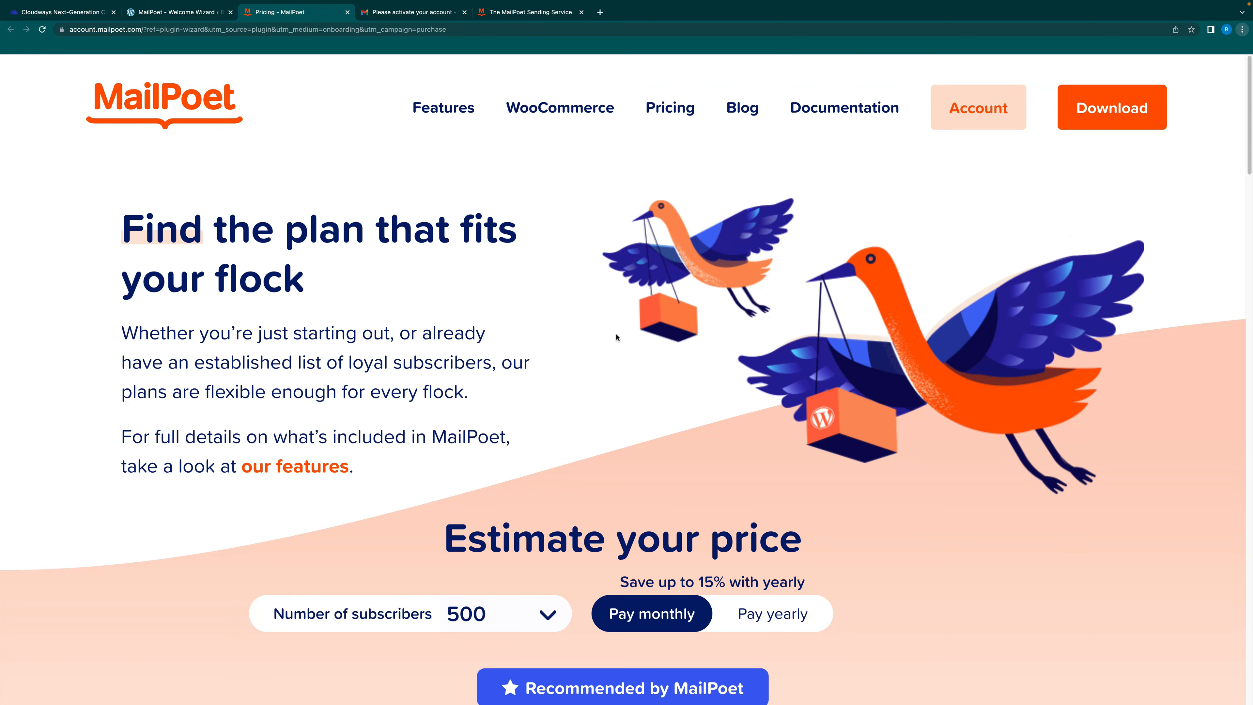
scroll(553, 453, "down", 10)
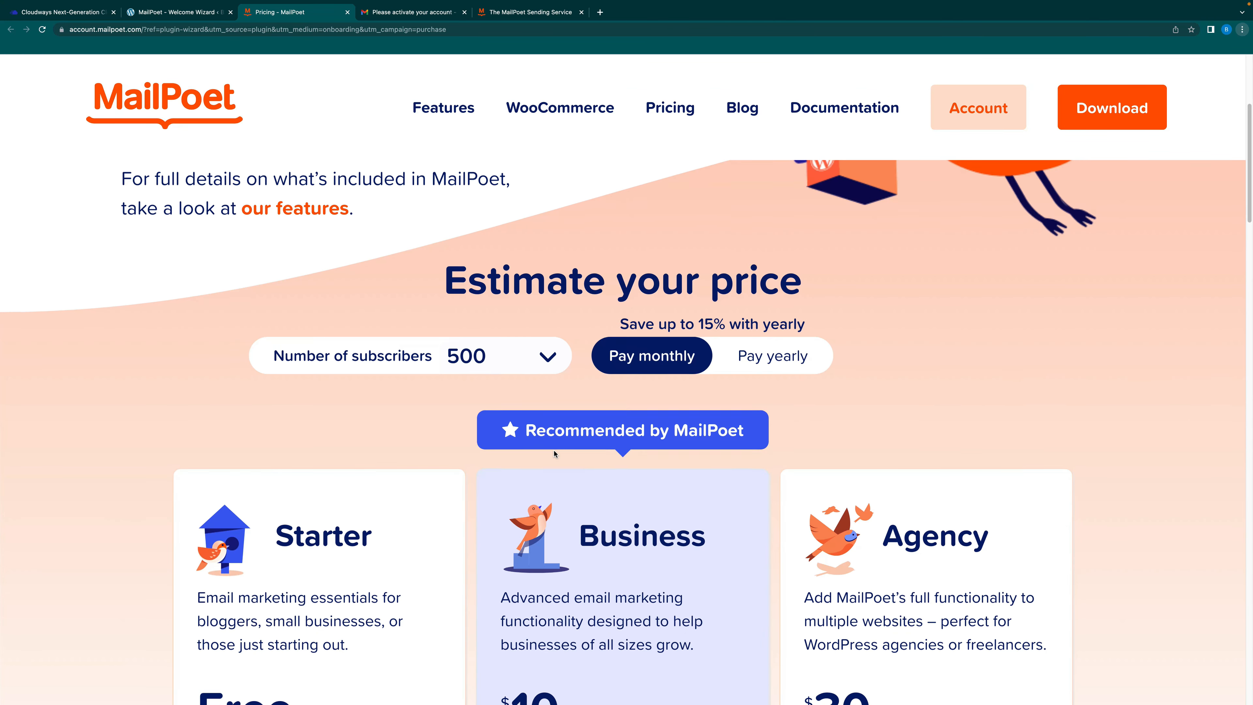
scroll(554, 454, "up", 10)
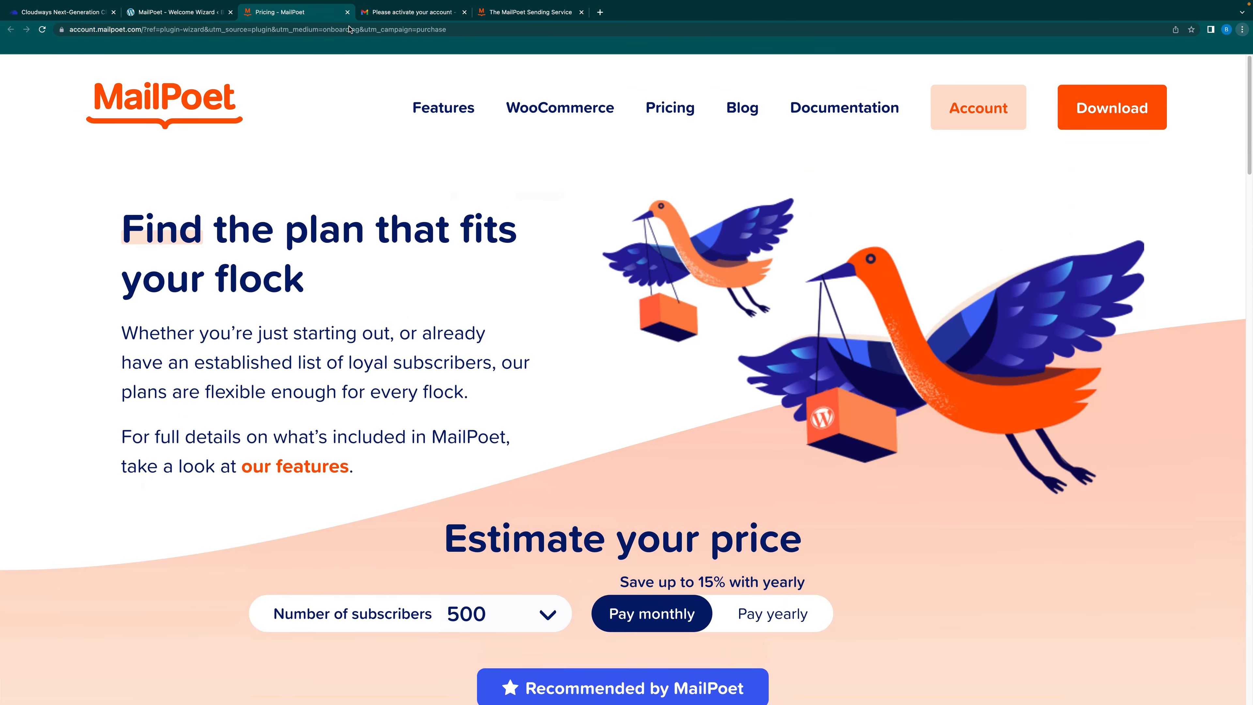
left_click(348, 13)
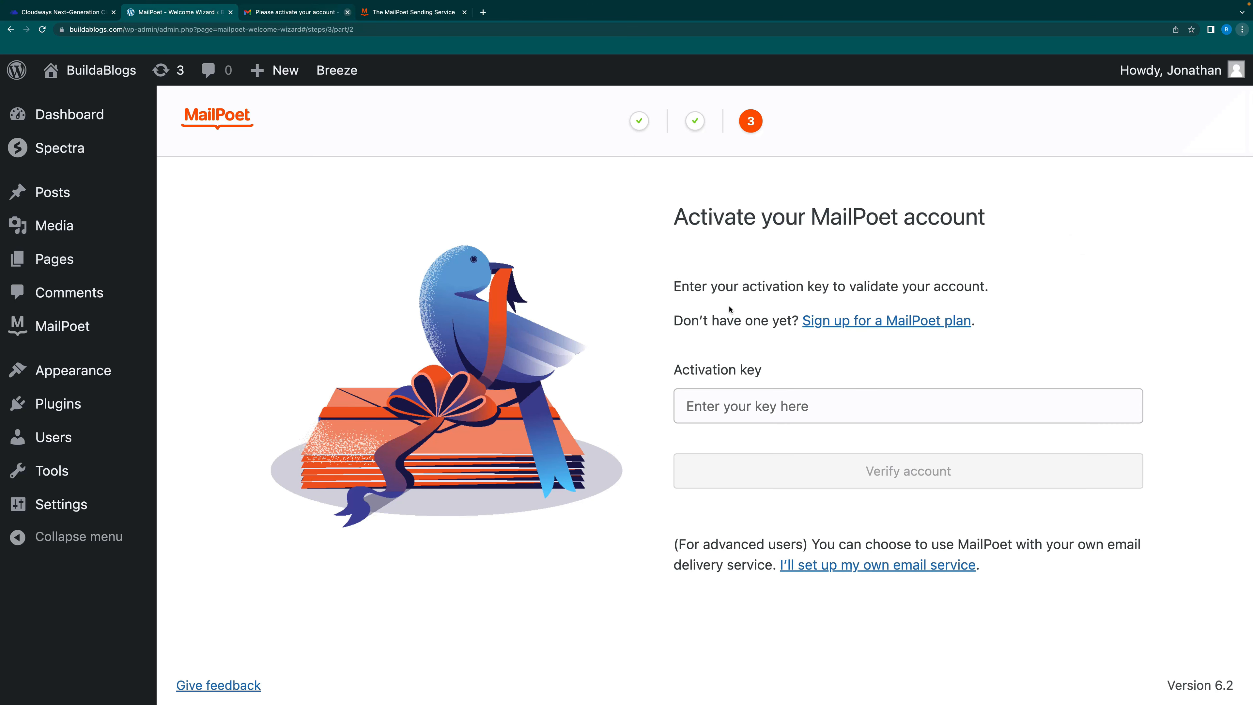
left_click(809, 406)
key("super+v")
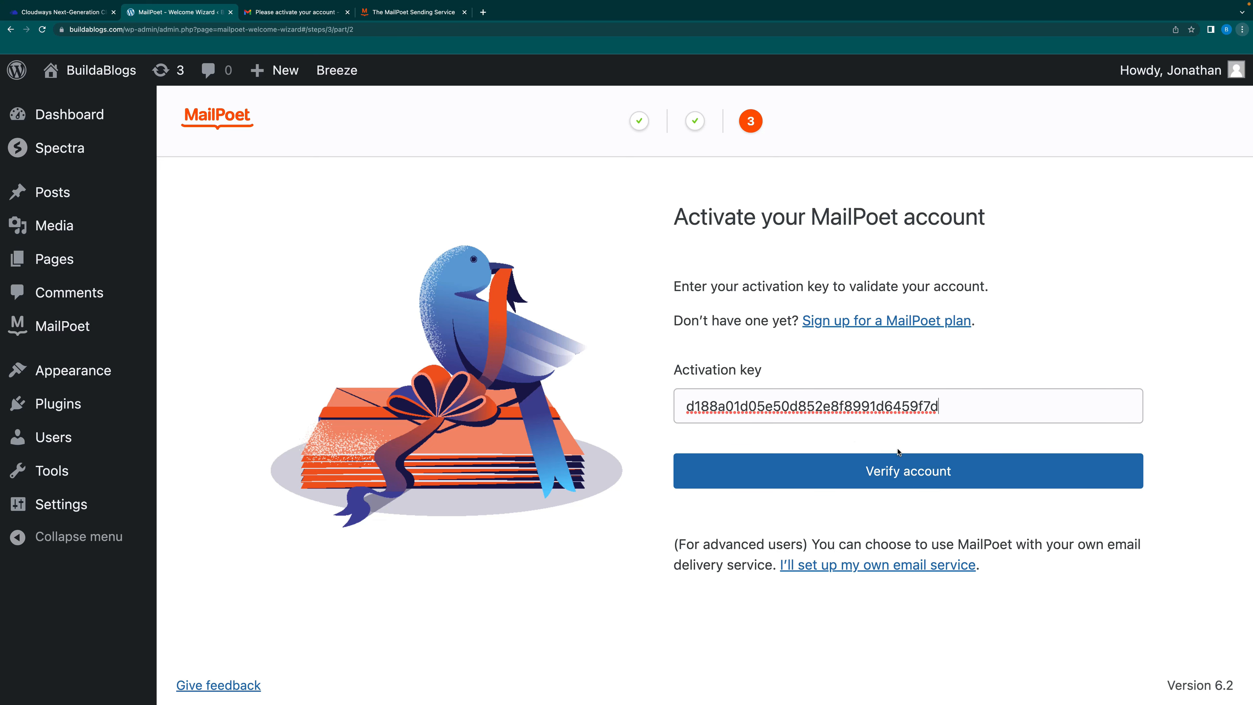
left_click(911, 473)
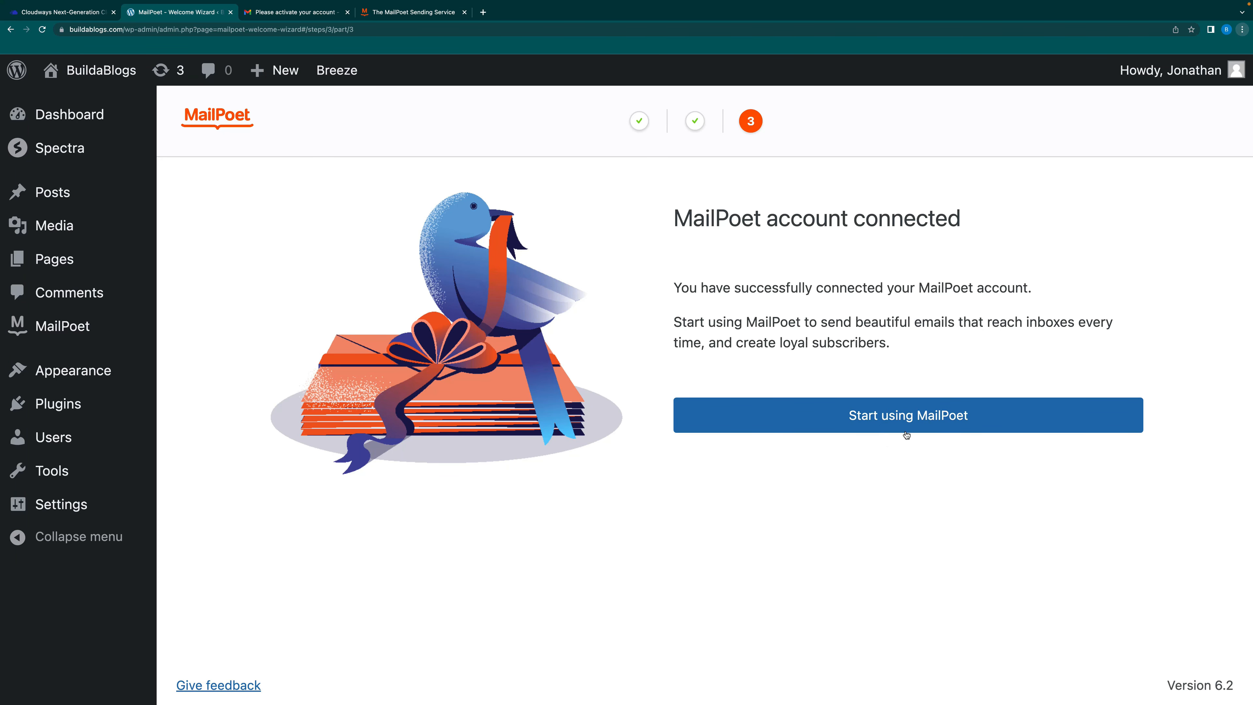
left_click(921, 420)
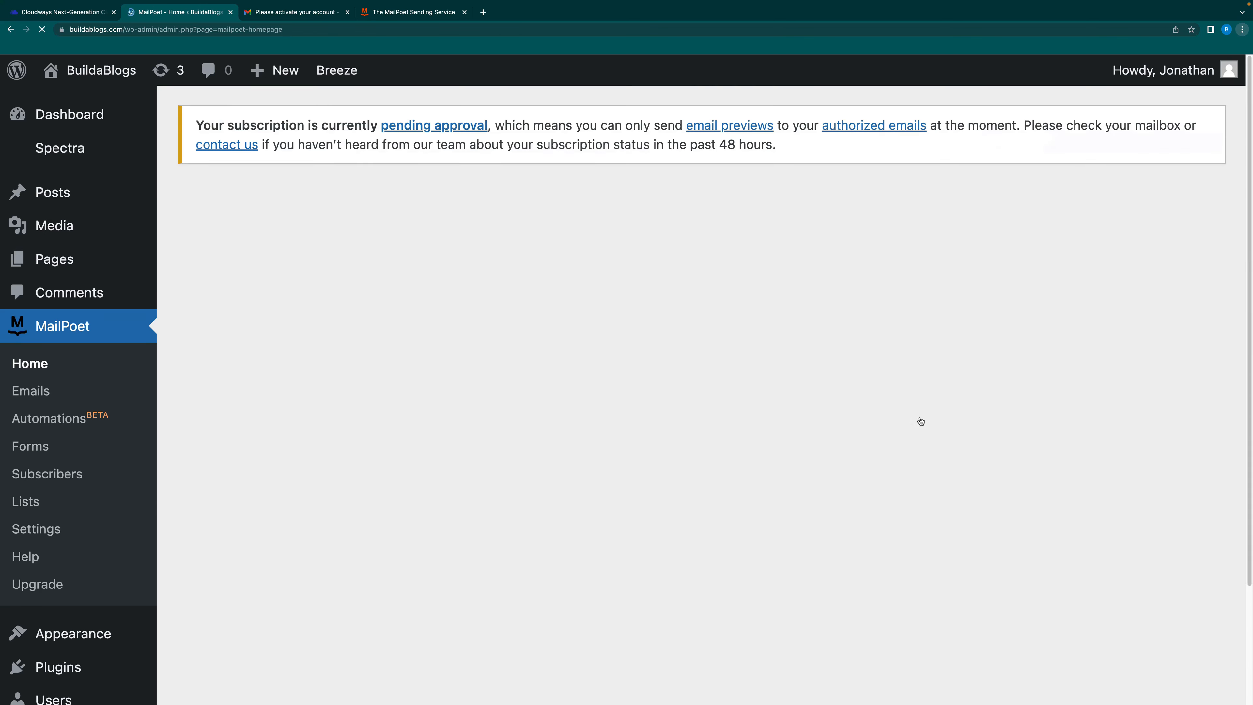
Add a MailPoet subscription form based on the Newsletter Signup pop-up template
scroll(848, 473, "down", 8)
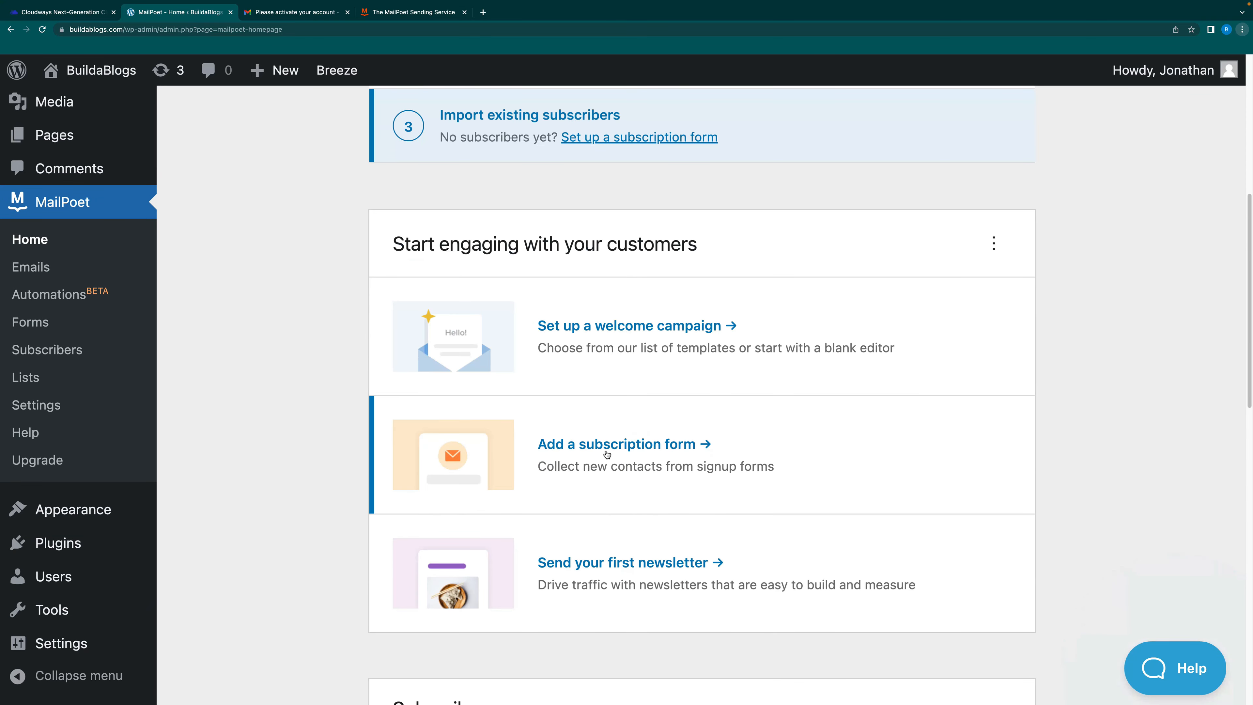
scroll(642, 442, "up", 4)
scroll(643, 442, "up", 4)
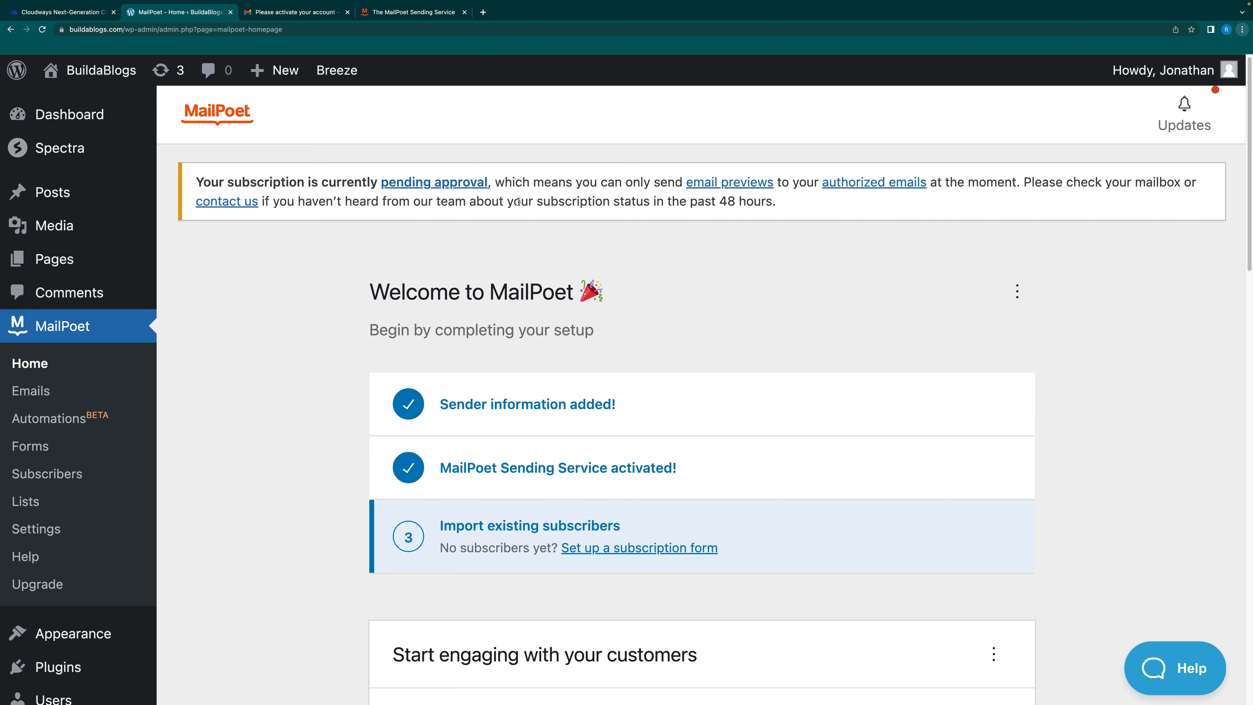
scroll(712, 476, "down", 9)
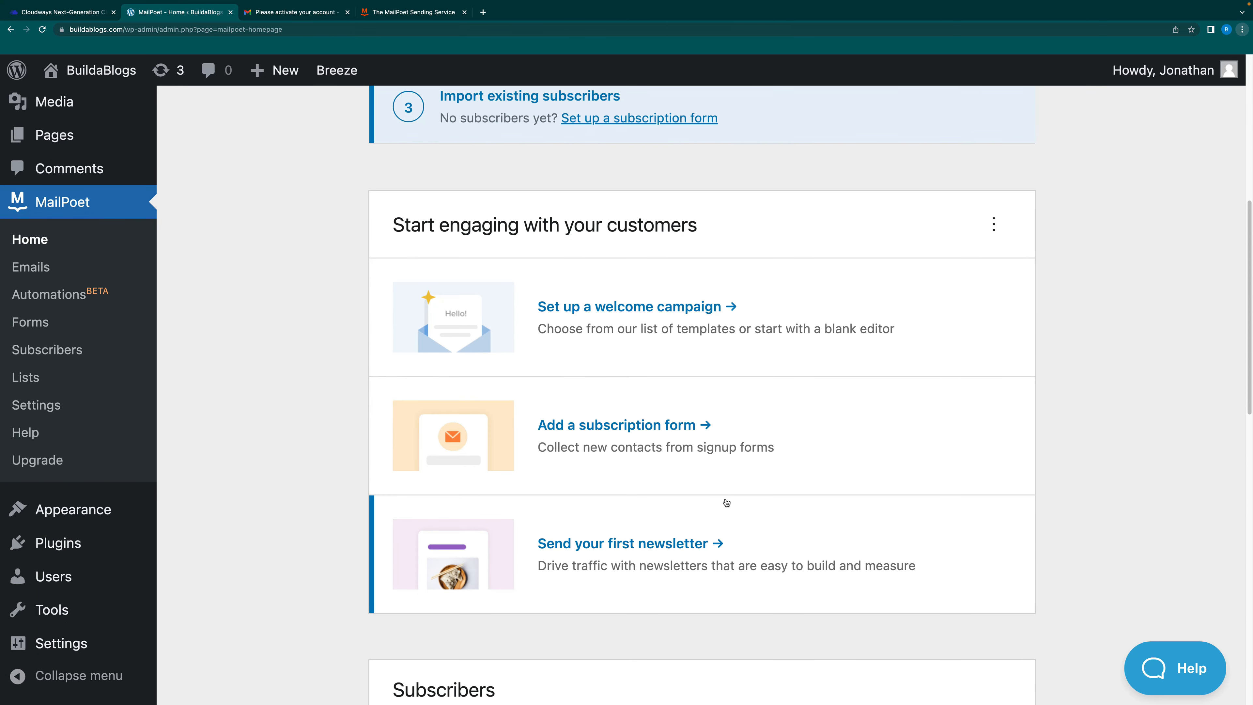
left_click(646, 426)
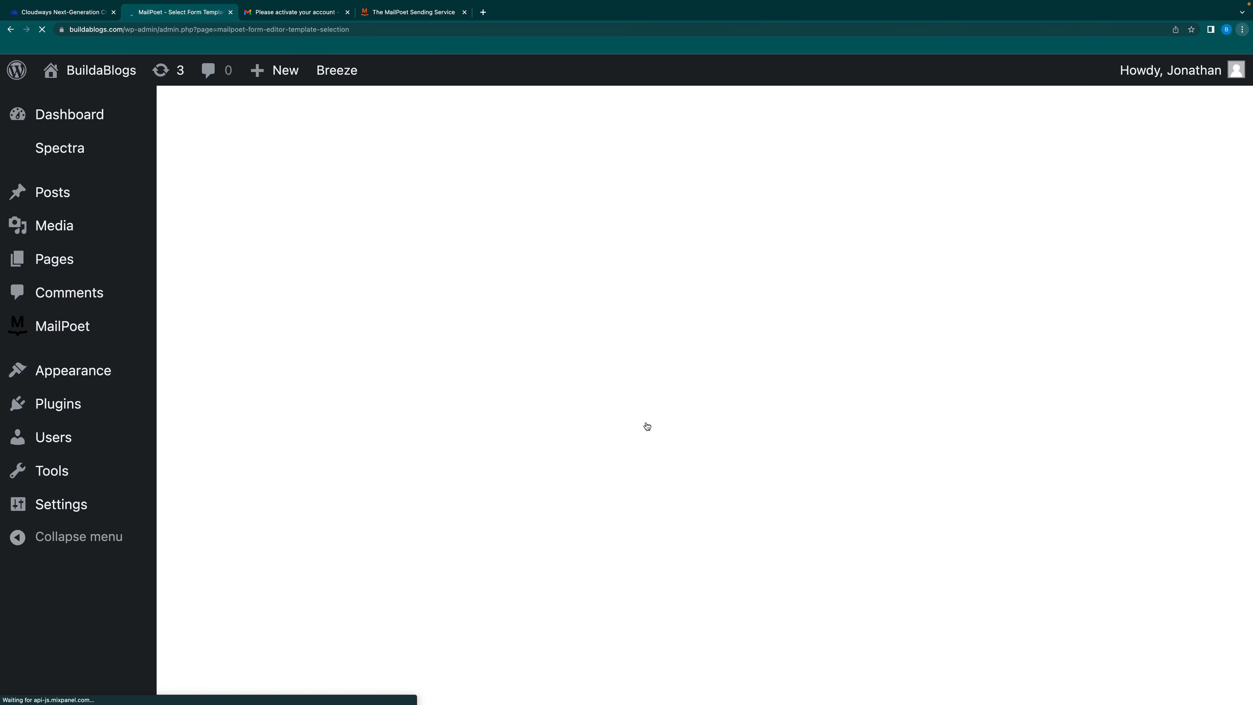
scroll(646, 457, "down", 8)
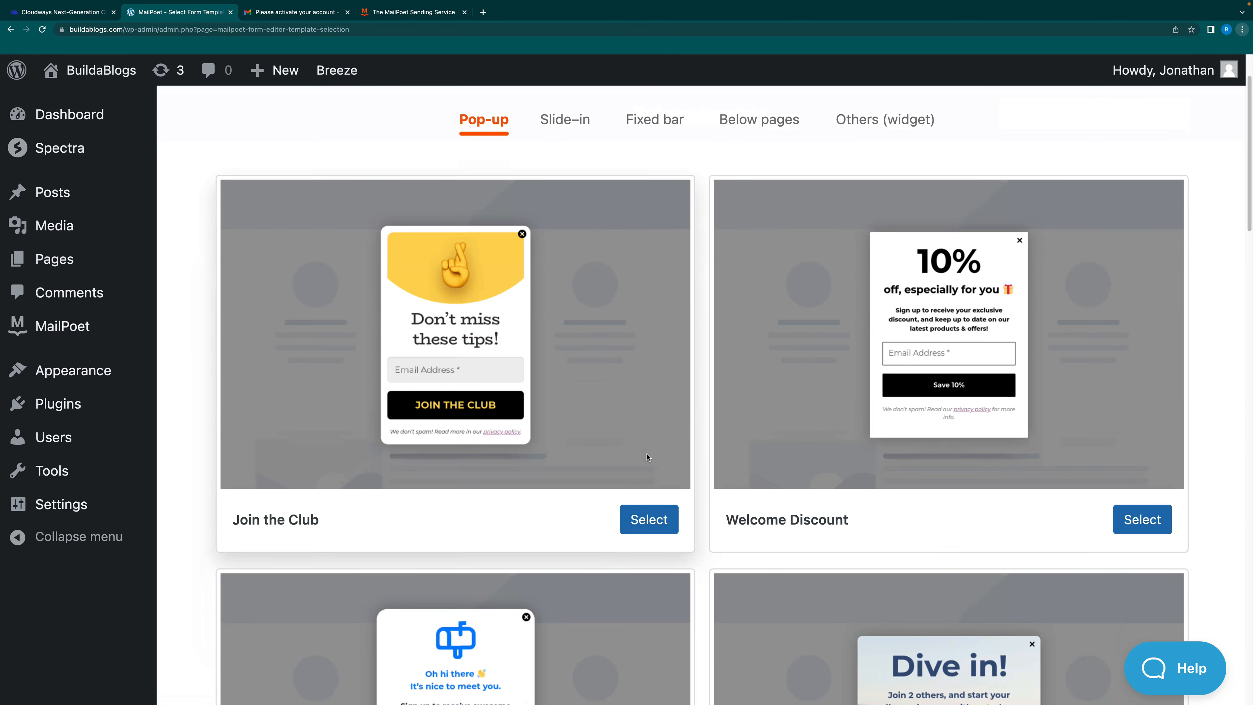
scroll(607, 432, "down", 2)
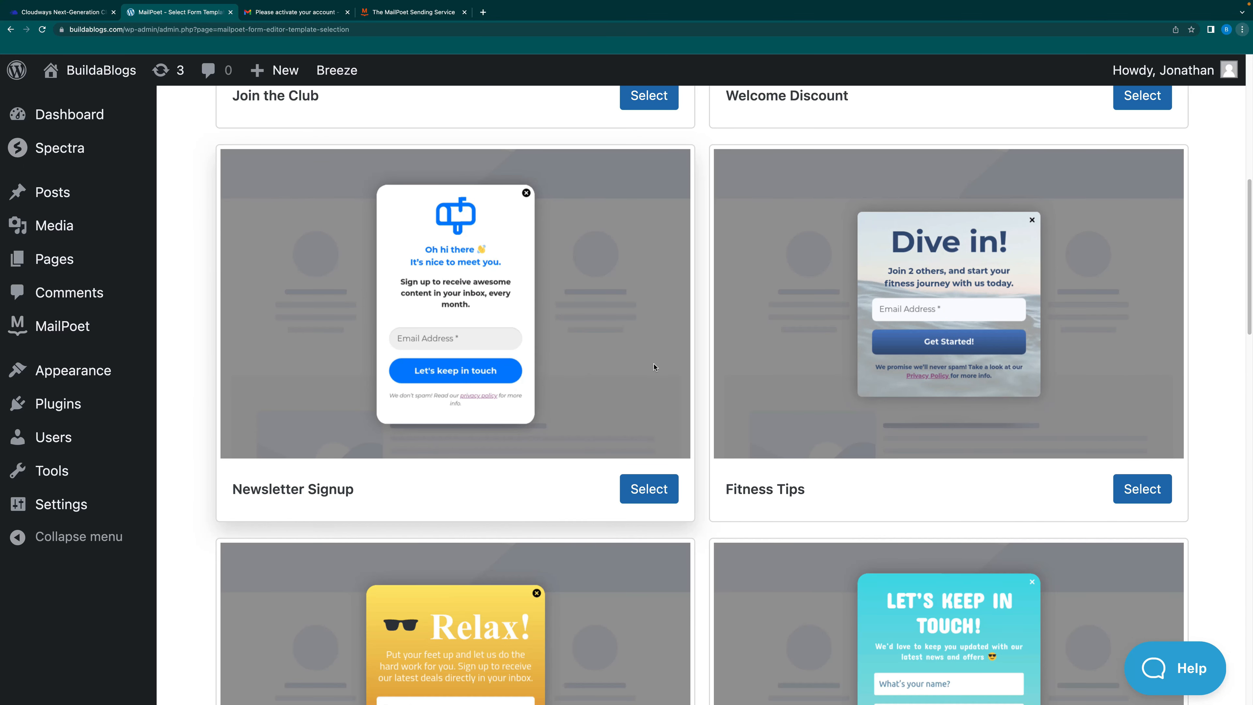
left_click(642, 488)
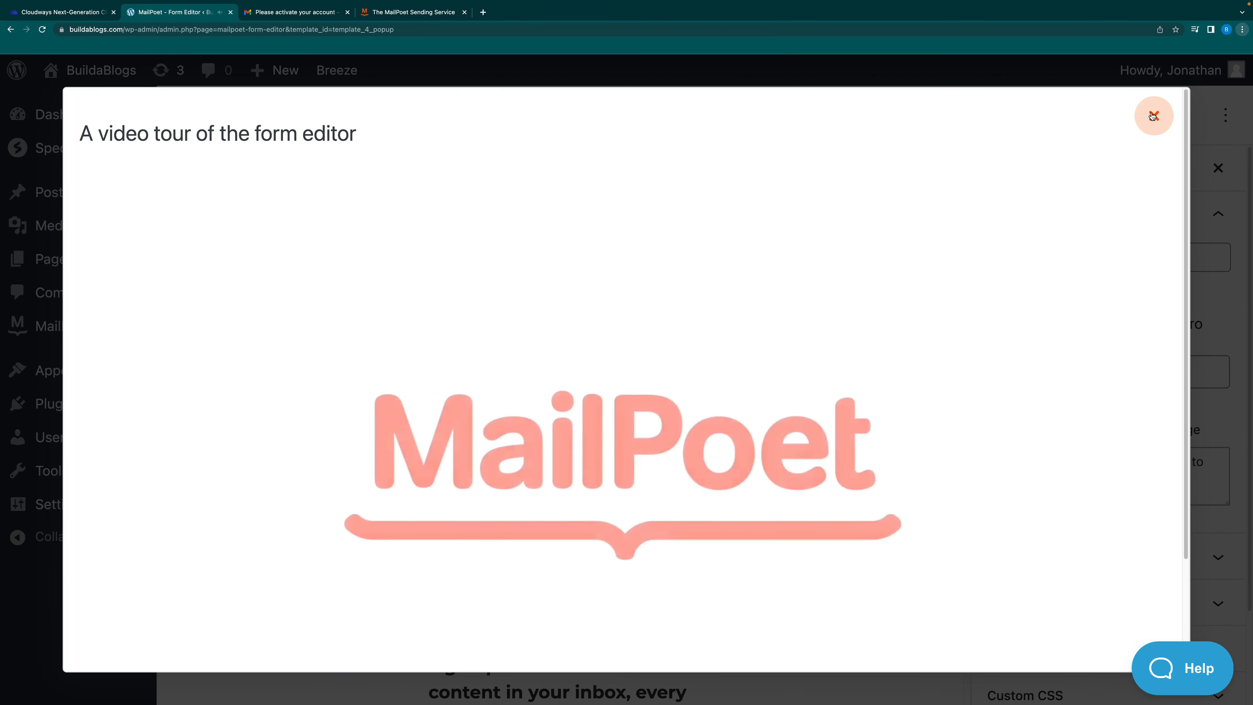
Dismiss the form editor's video tour and remove the mailbox image and the "Oh hi there" greeting heading from the form
left_click(1153, 115)
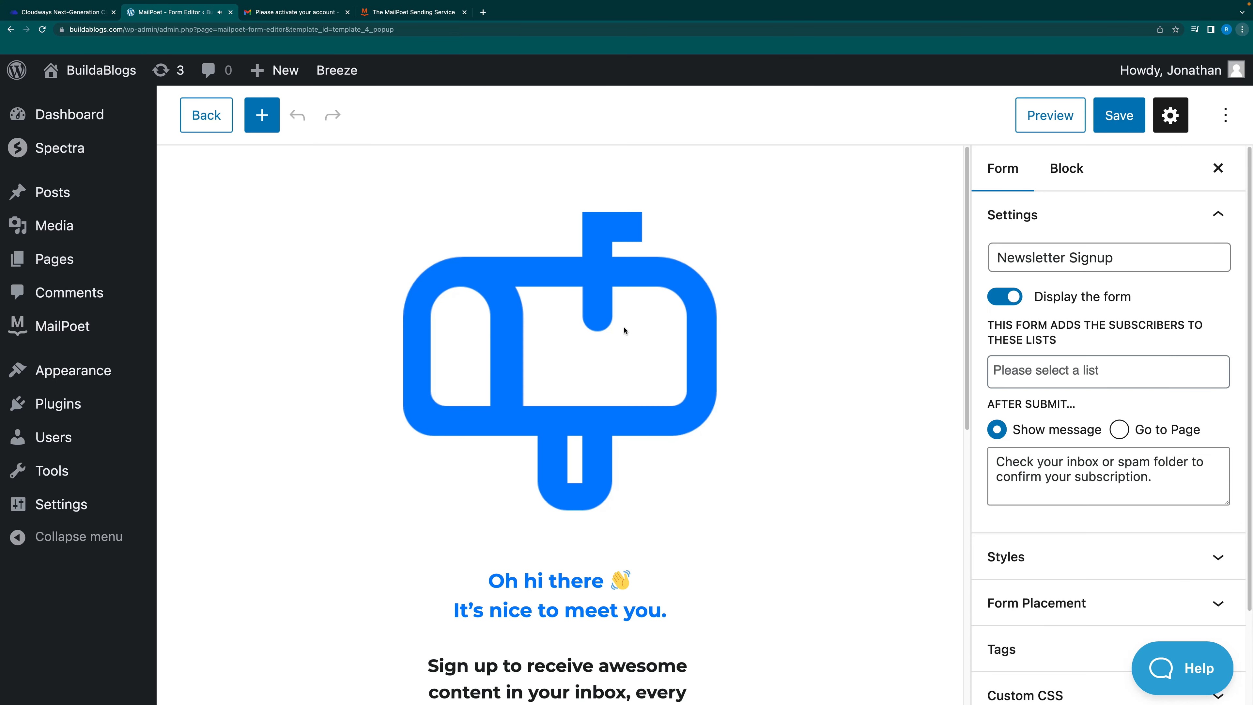
left_click(602, 277)
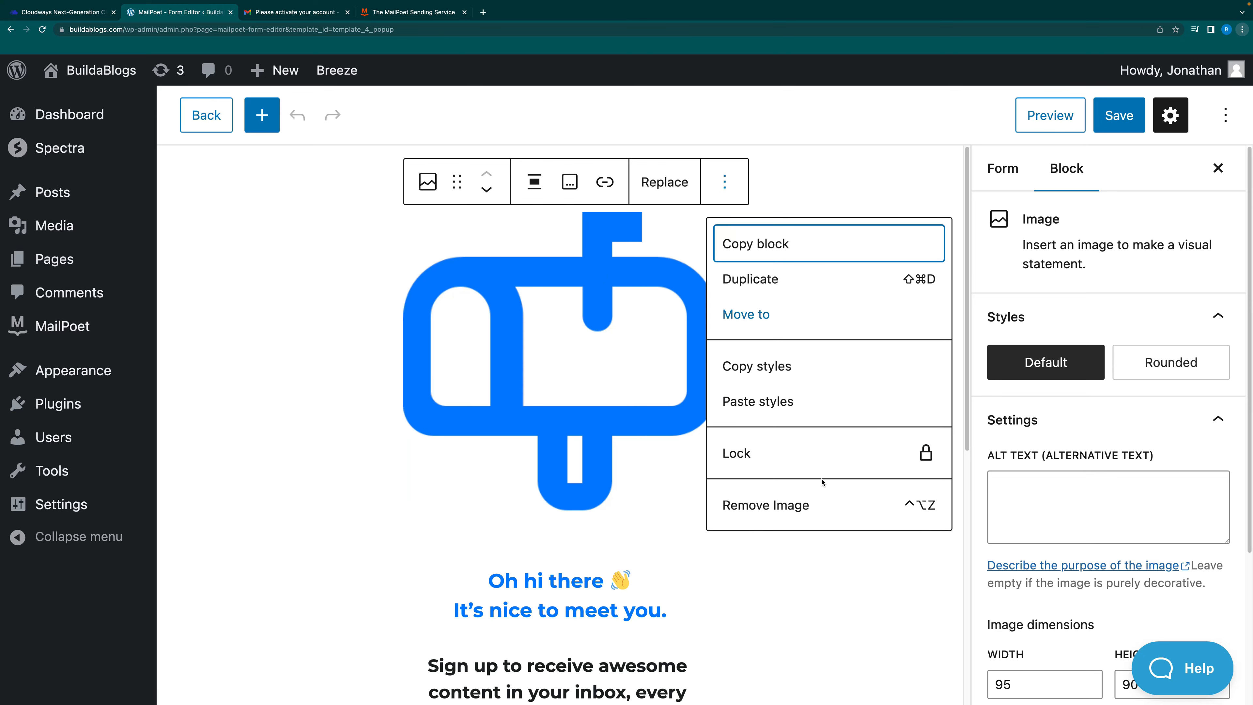
left_click(774, 505)
left_click(562, 231)
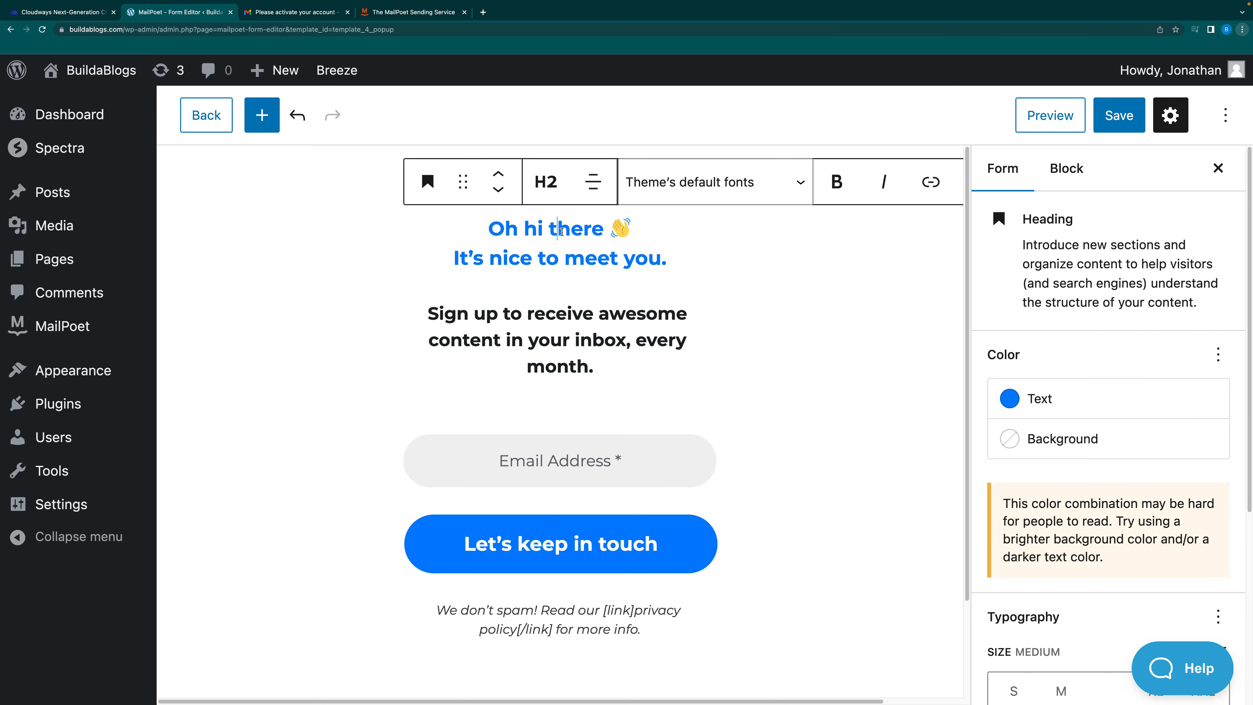
left_click(1218, 168)
left_click(1166, 181)
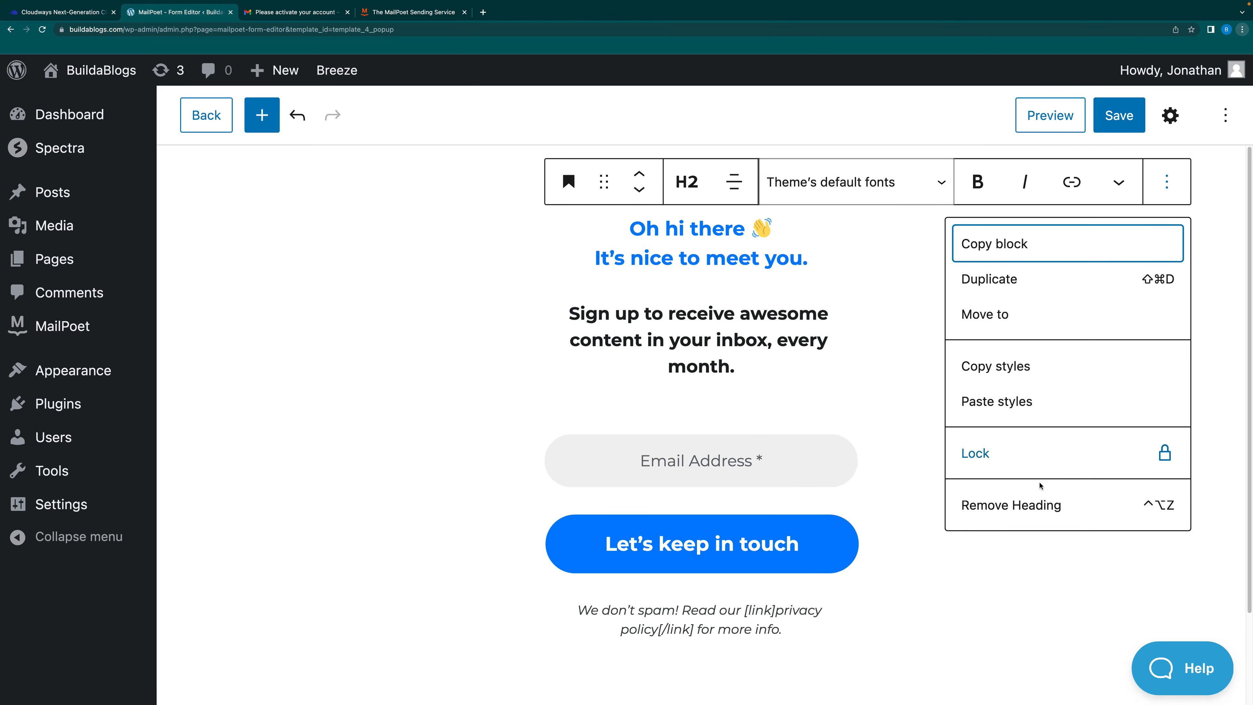
left_click(1011, 494)
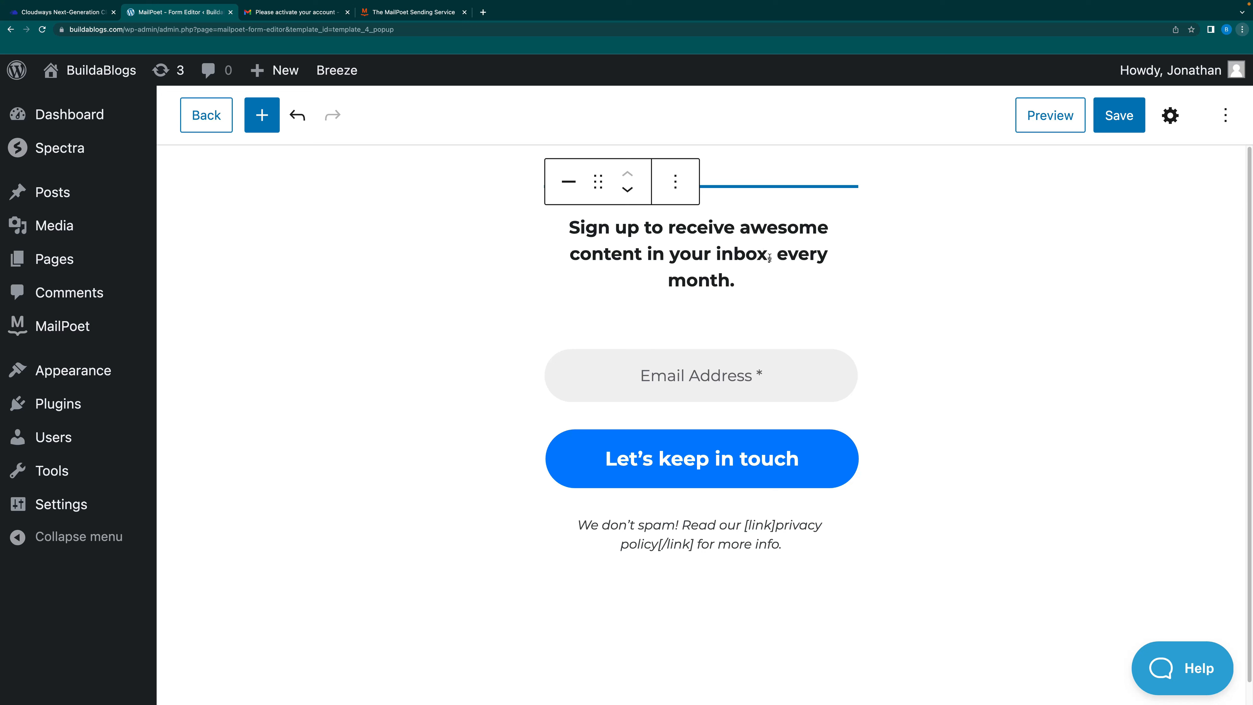
Shorten the remaining heading to "Sign up to receive awesome content in your inbox"
left_click_drag(769, 257, 788, 273)
left_click(756, 281)
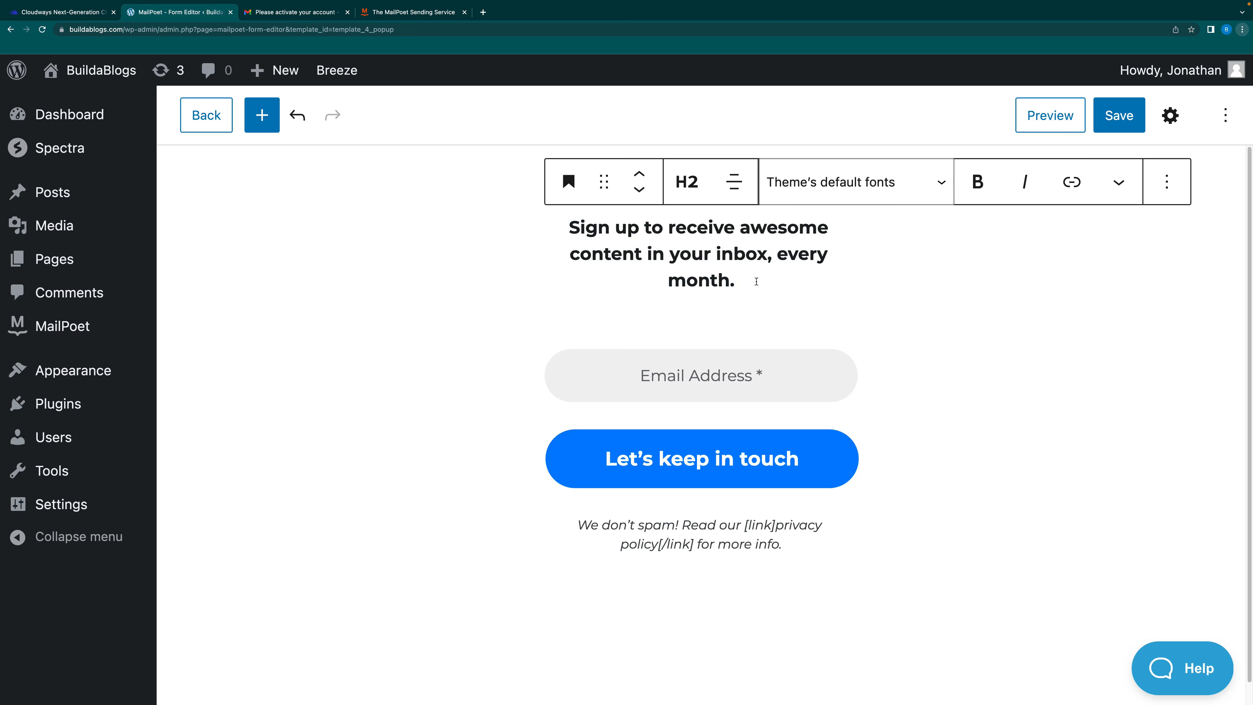
key("BackSpace")
key("BackSpace")
key("BackSpace")
key("BackSpace")
key("BackSpace")
key("BackSpace")
key("BackSpace")
key("BackSpace")
key("BackSpace")
key("BackSpace")
key("BackSpace")
key("BackSpace")
key("BackSpace")
key("BackSpace")
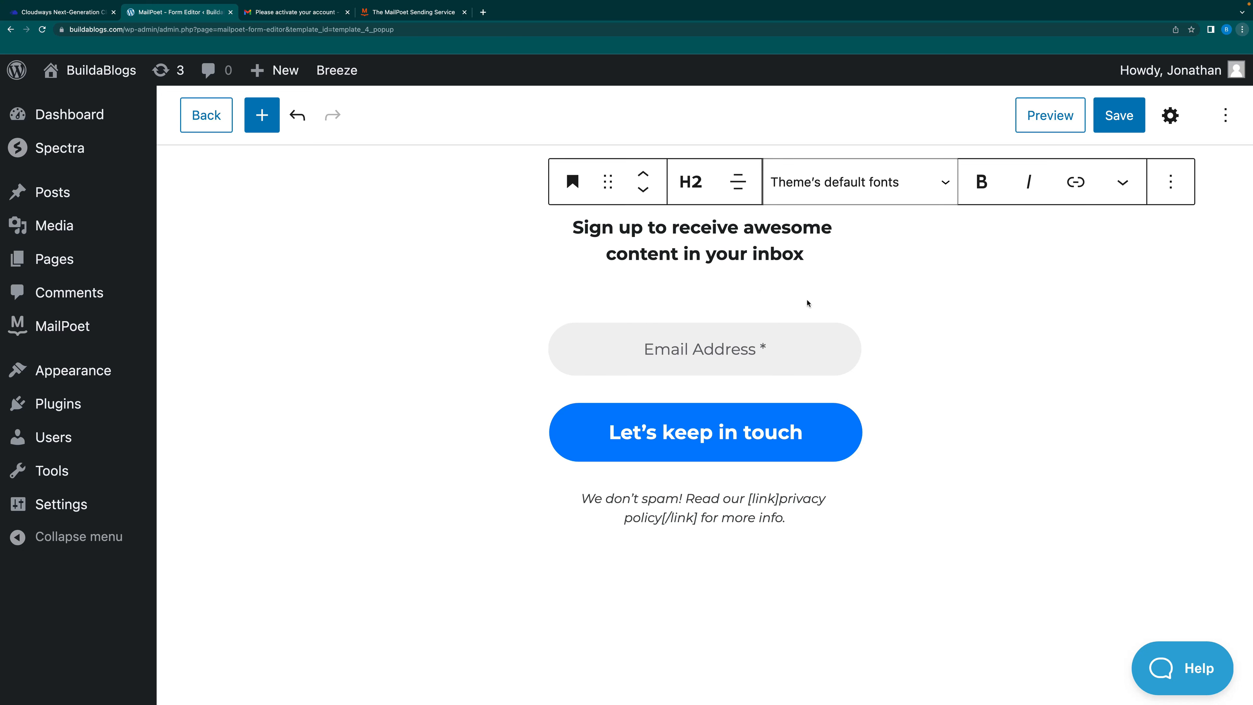
Assign the form's subscribers to the Newsletter mailing list and look over the form's style options
left_click(722, 348)
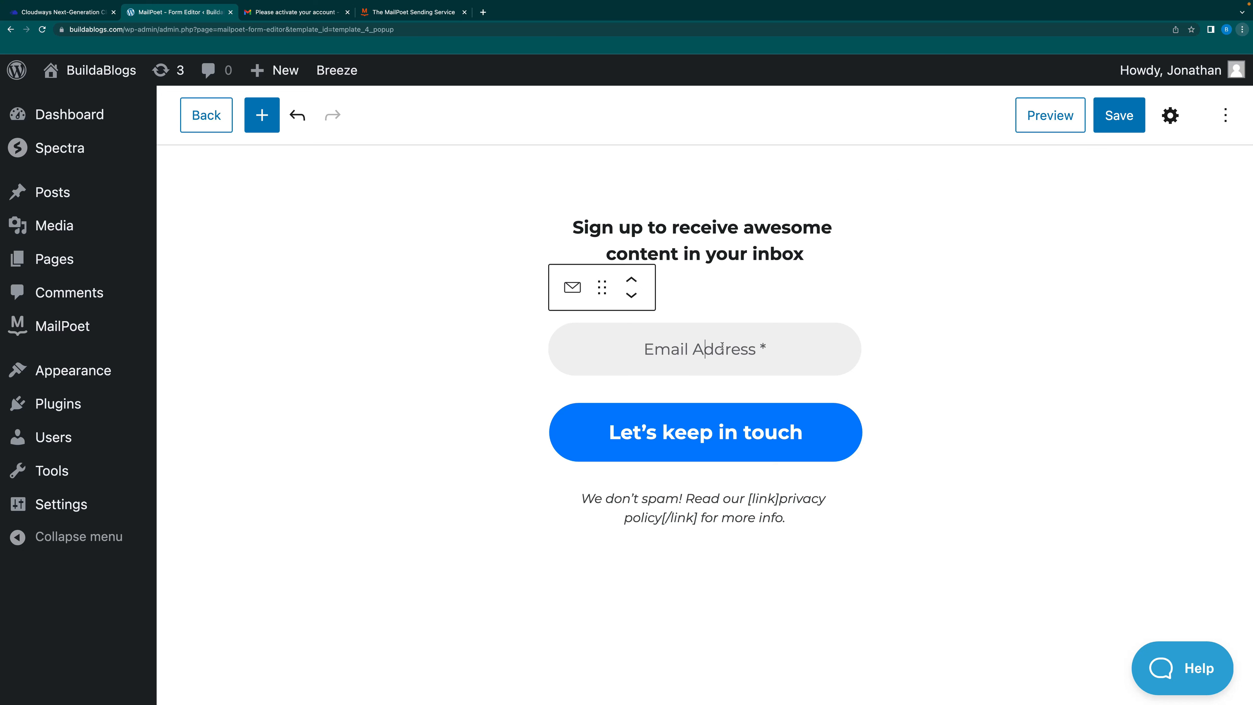
left_click(1173, 116)
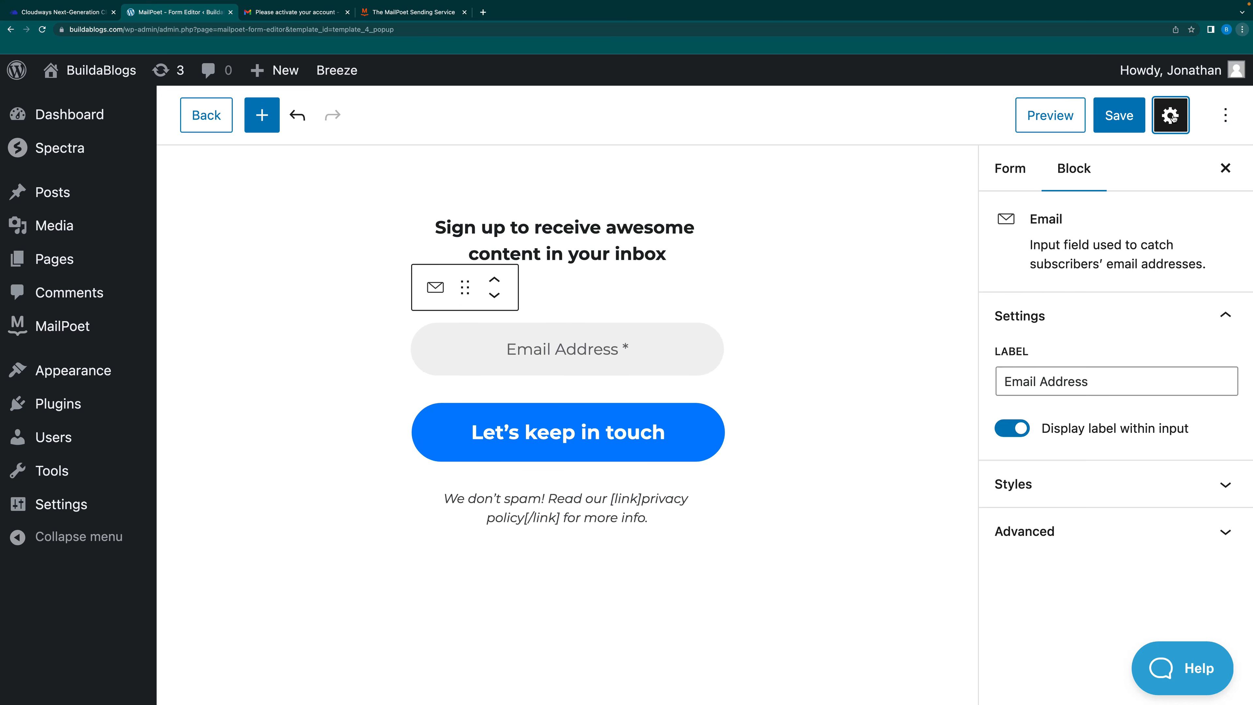
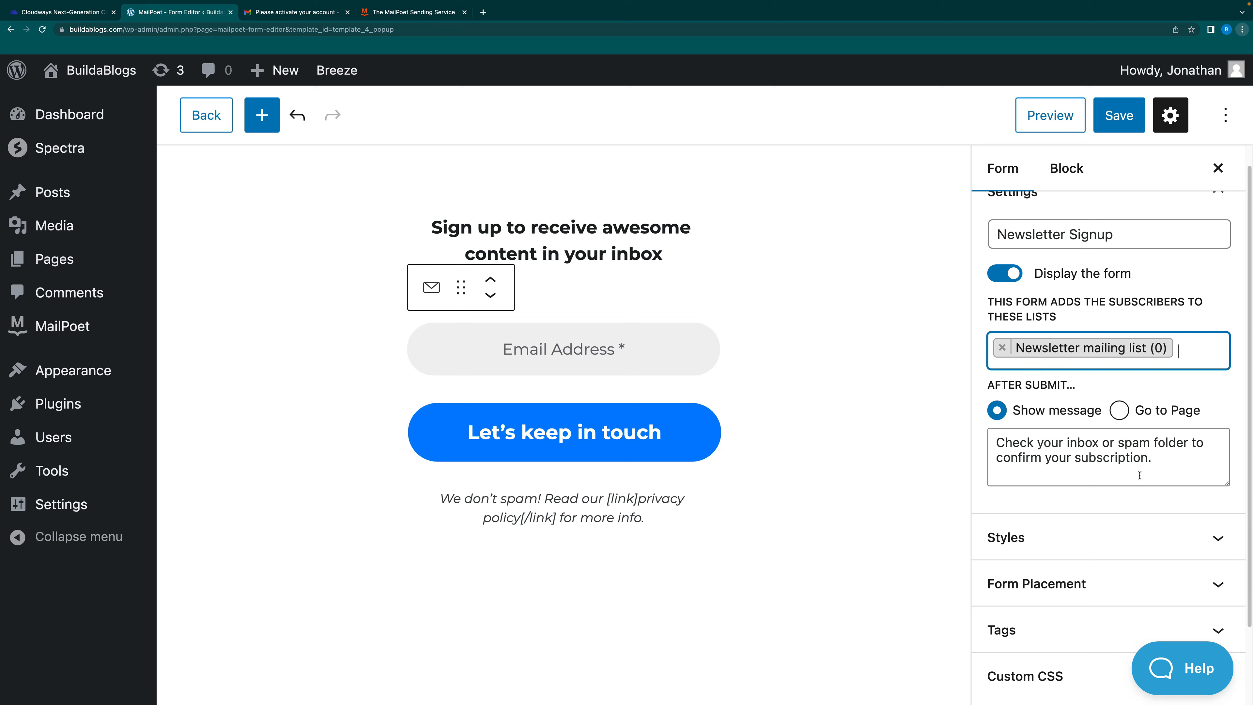
scroll(1140, 474, "down", 1)
left_click(1058, 528)
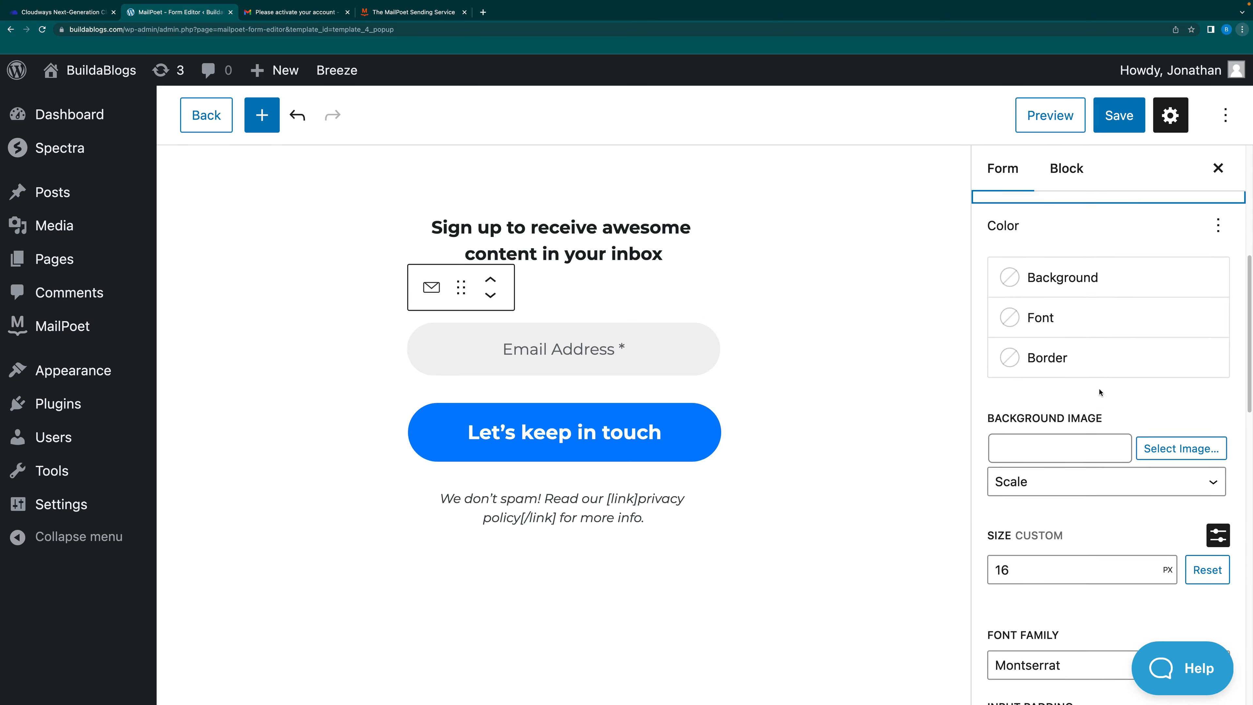
scroll(1060, 258, "up", 2)
left_click(1058, 246)
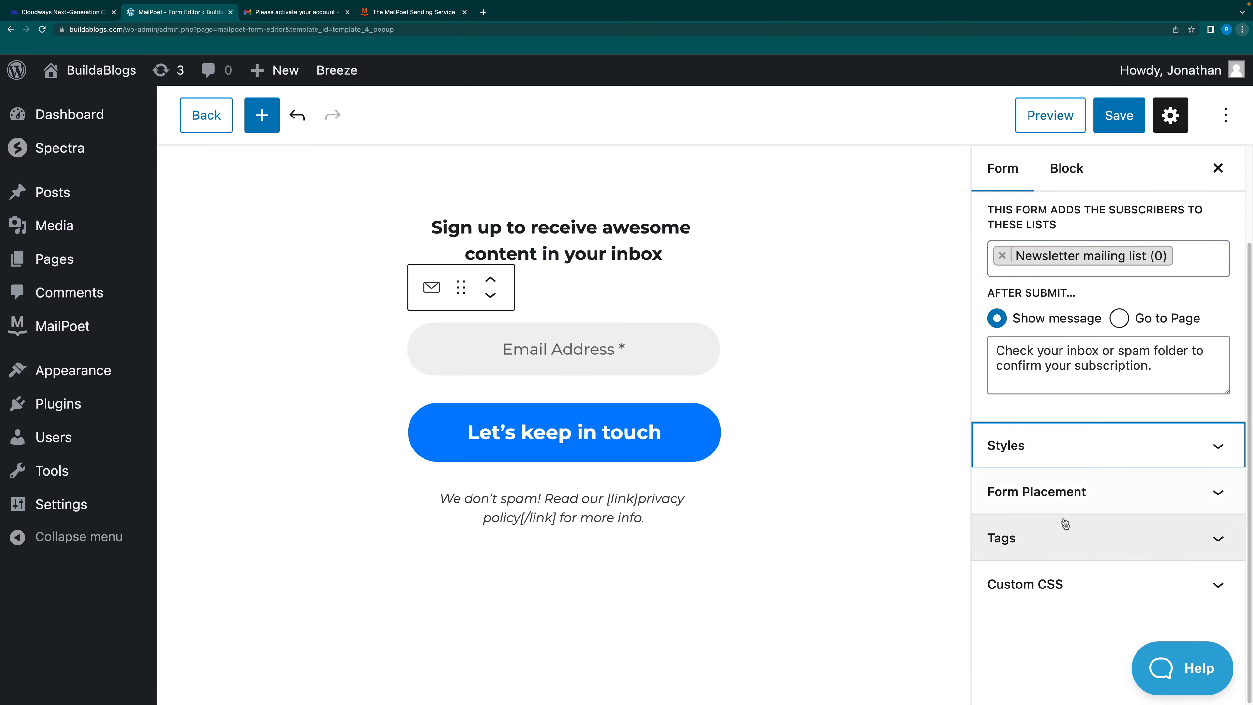
Enable the Below pages form placement and display it on all pages and all posts/products
left_click(1064, 493)
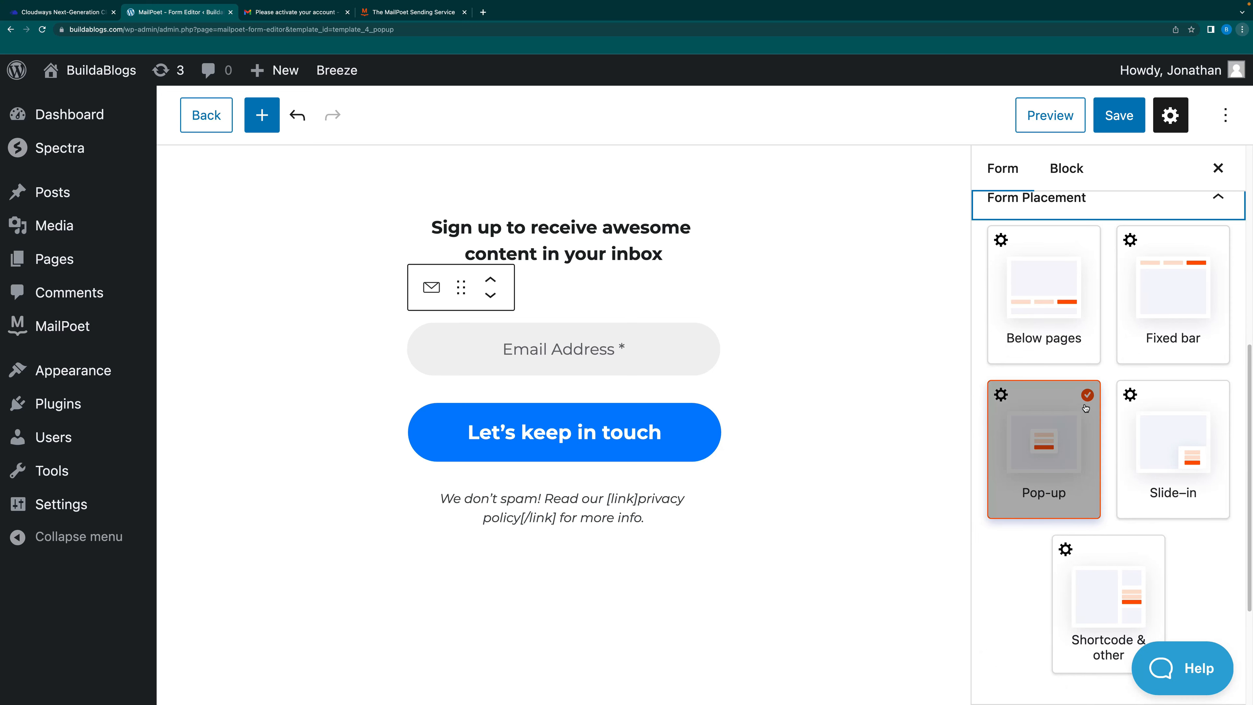
scroll(1105, 469, "down", 1)
scroll(1106, 465, "up", 3)
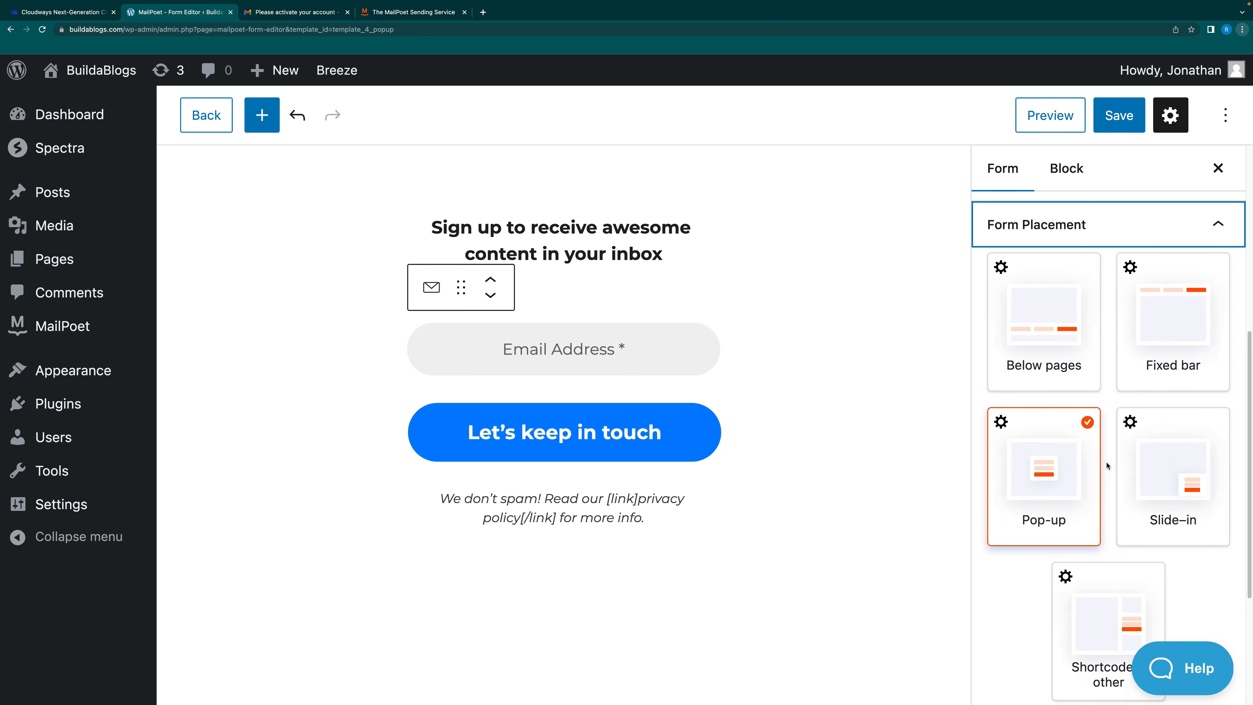
left_click(1065, 374)
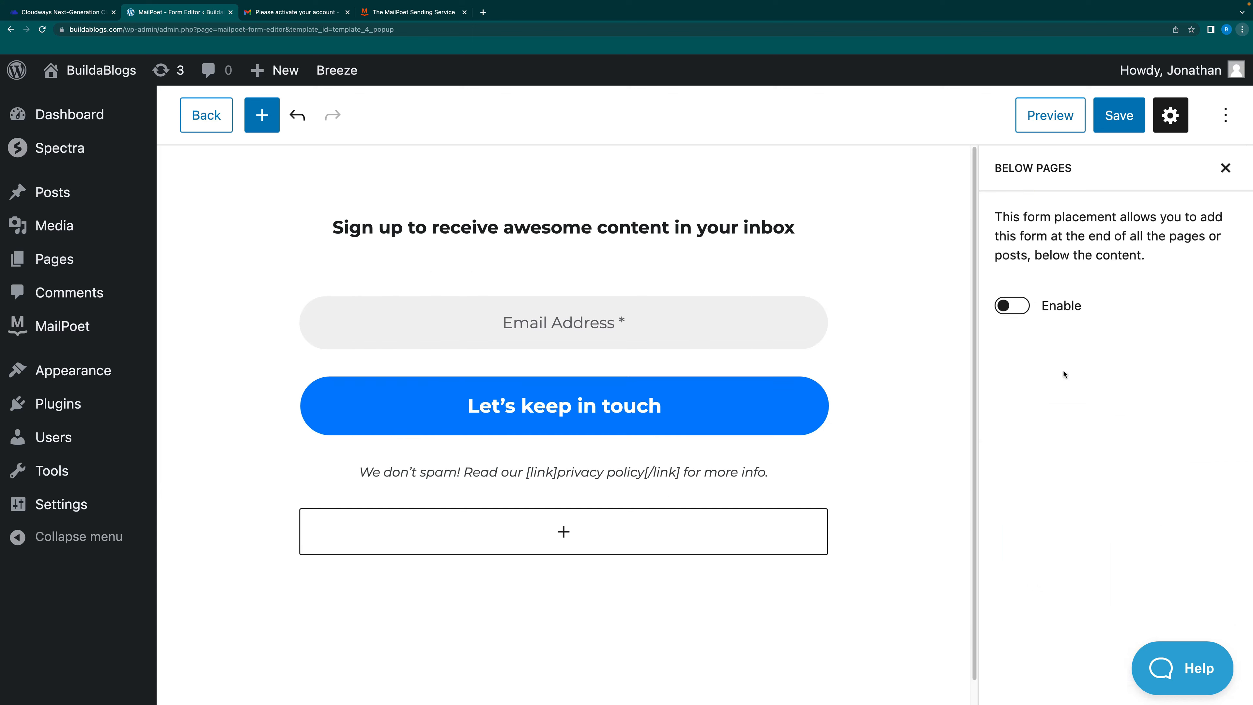
left_click(1019, 305)
left_click(1005, 464)
scroll(1080, 523, "down", 2)
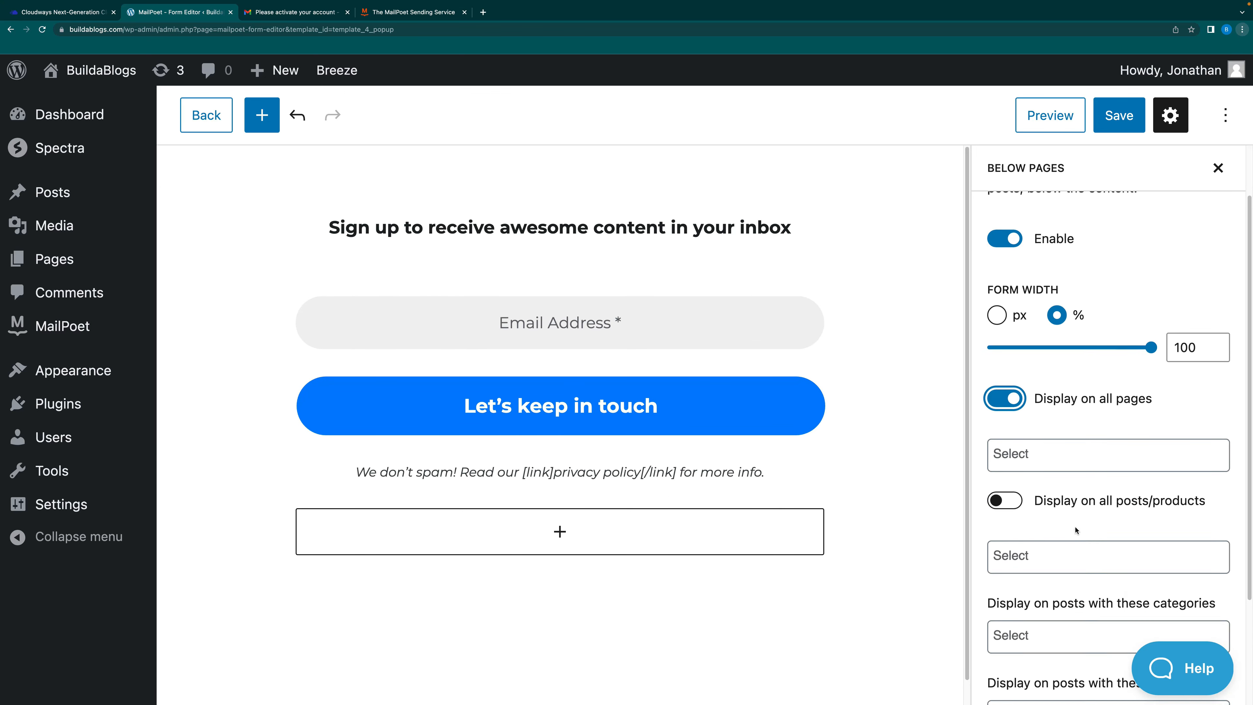
left_click(1014, 503)
scroll(1083, 521, "down", 4)
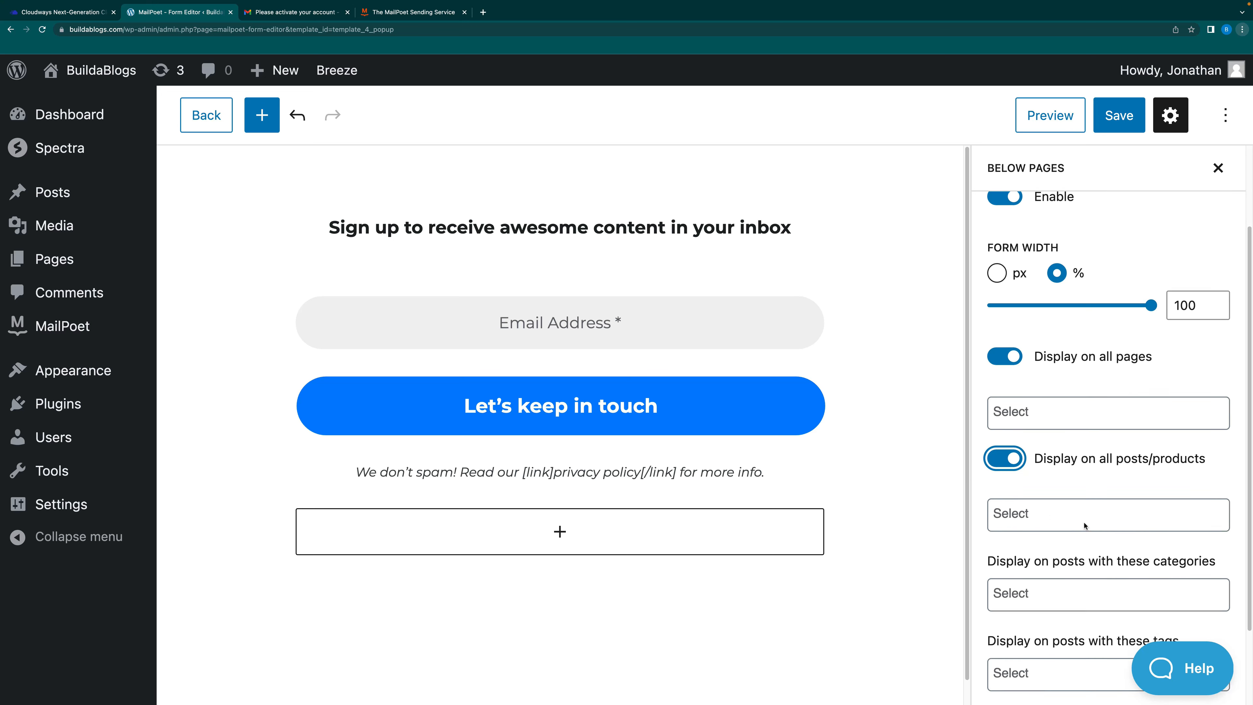
scroll(1085, 526, "up", 5)
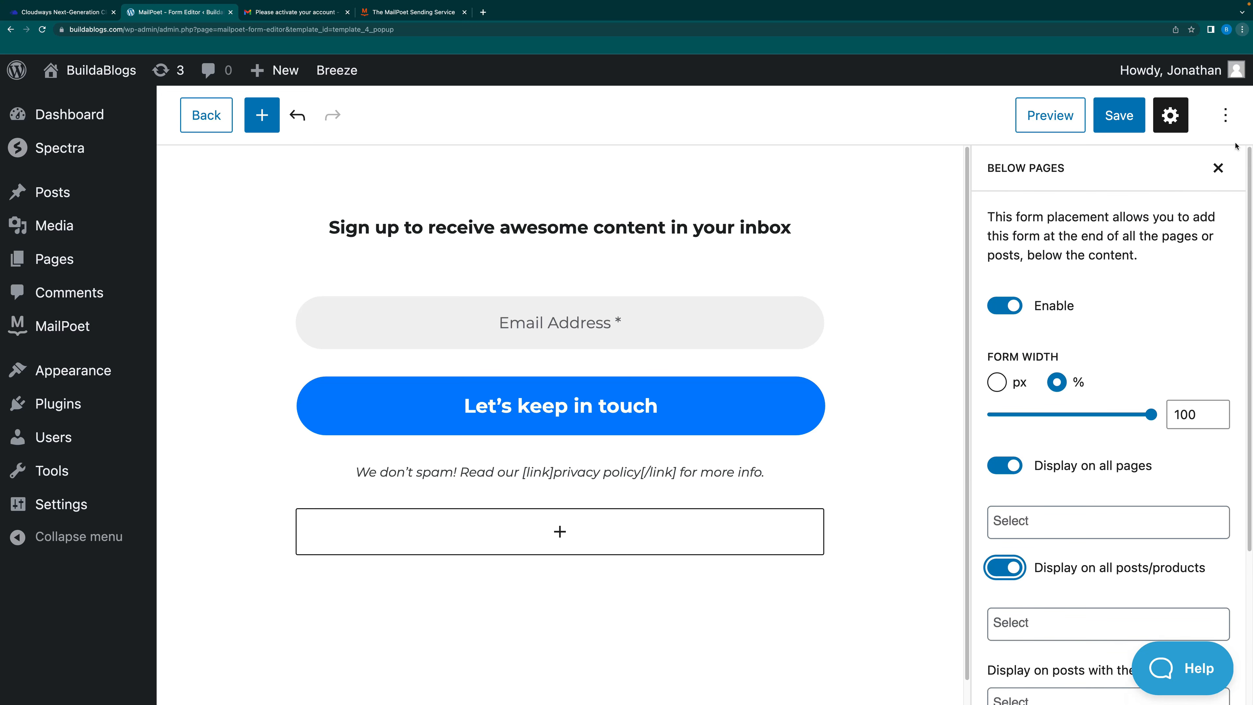
left_click(1218, 168)
Disable the form's Pop-up placement
scroll(1110, 547, "down", 4)
scroll(1112, 547, "down", 3)
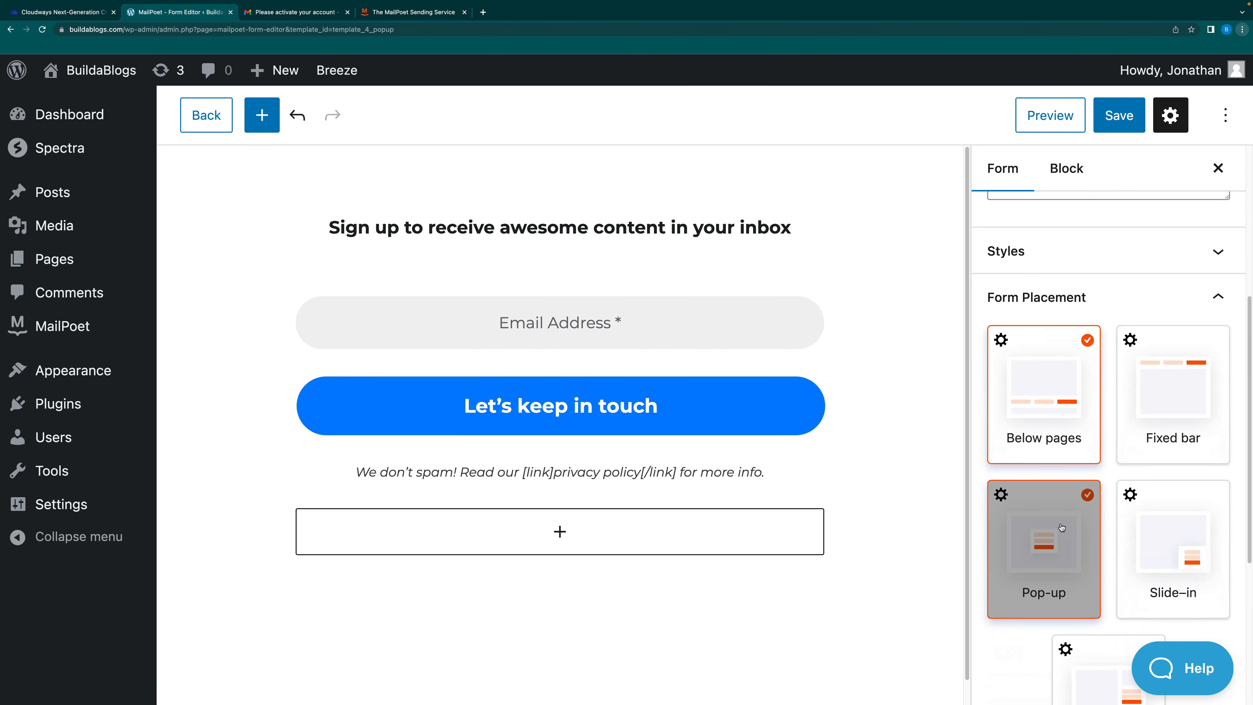
left_click(1062, 526)
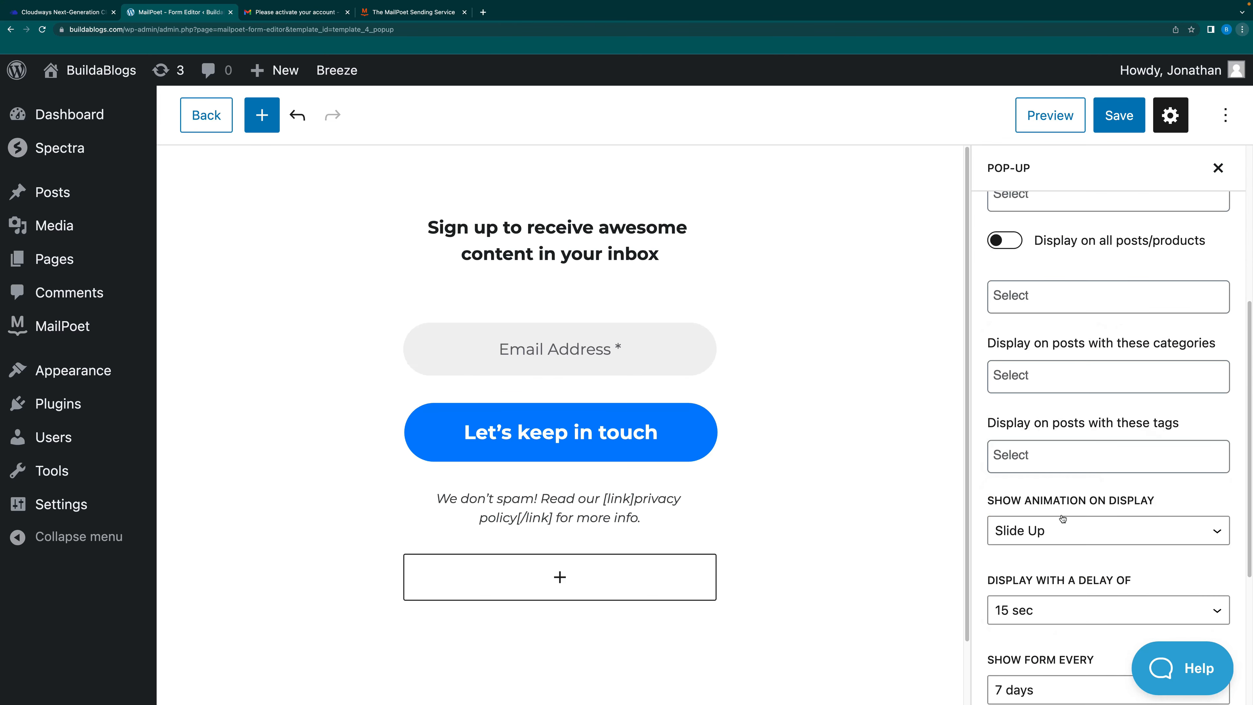
scroll(1145, 361, "up", 5)
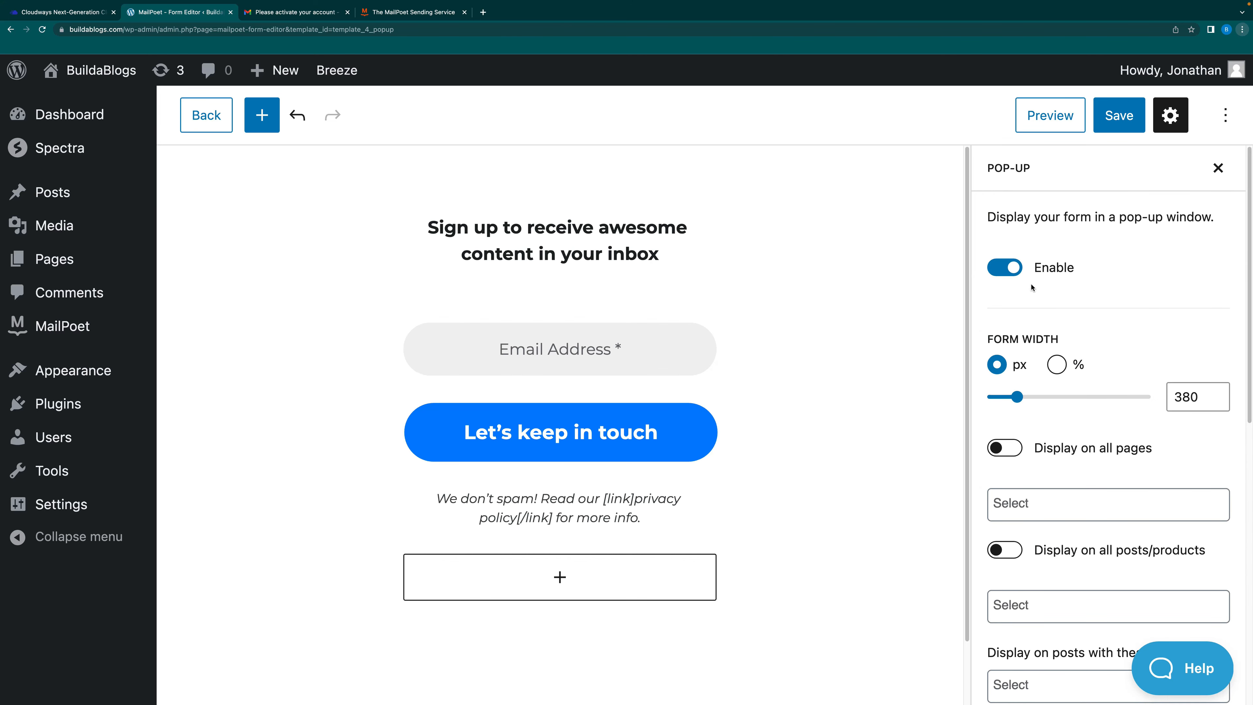
left_click(1218, 168)
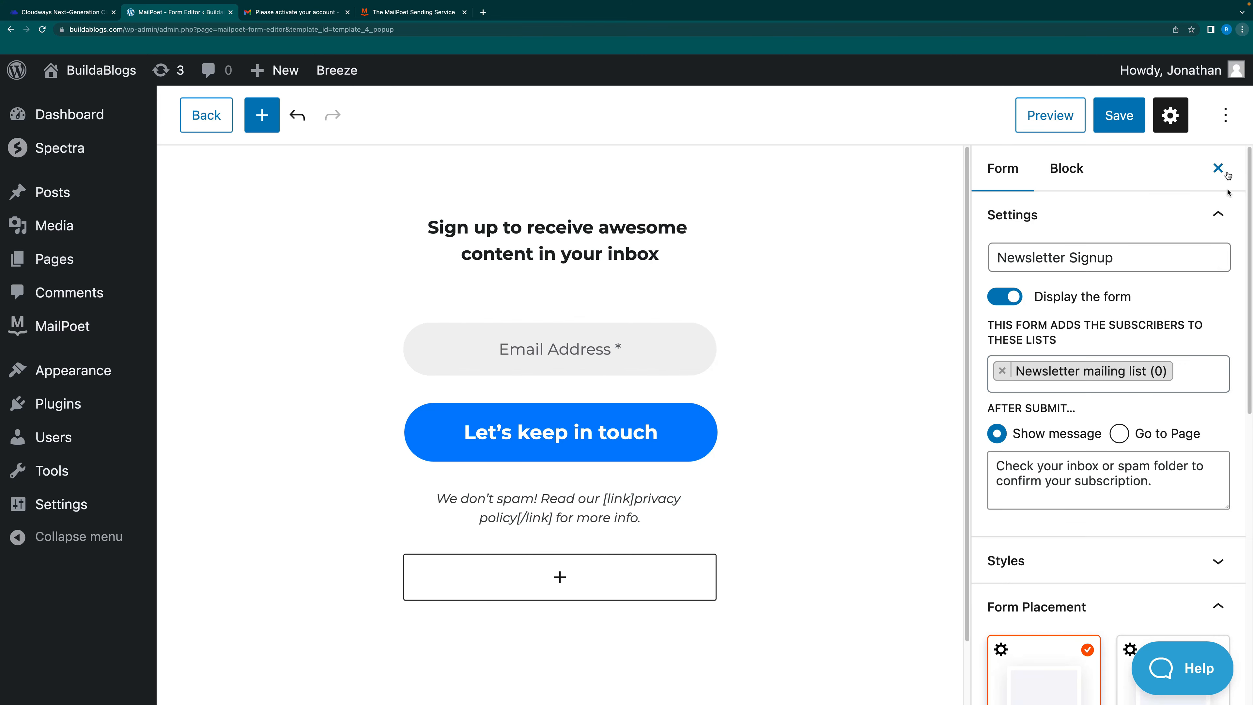
Check which form placements are enabled and review the form's mailing list and after-submit settings
left_click(1218, 168)
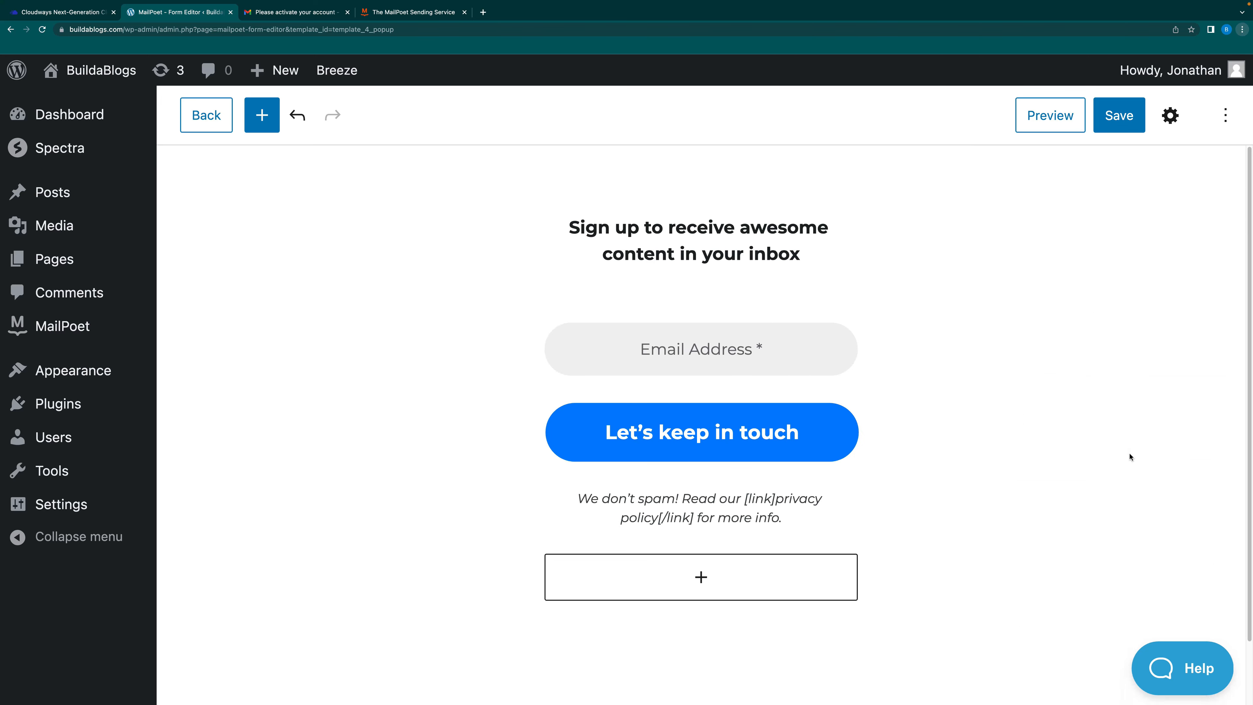
left_click(1170, 115)
scroll(1135, 482, "down", 5)
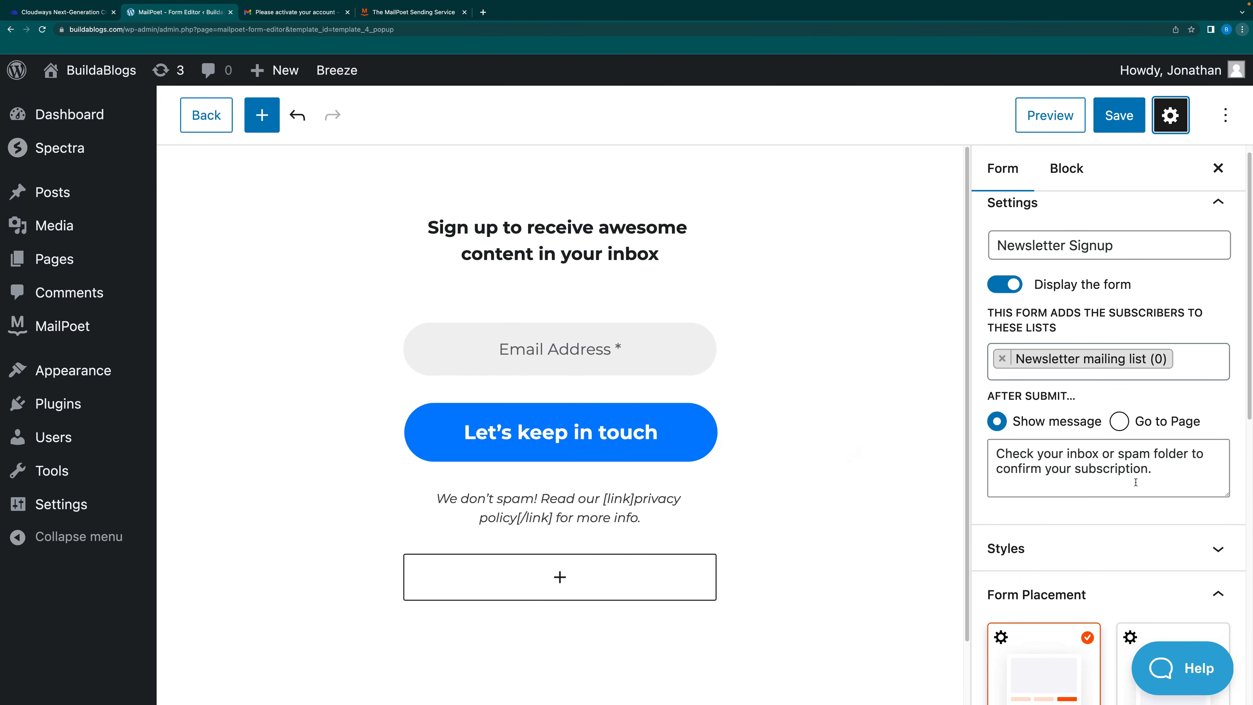
scroll(1135, 481, "down", 6)
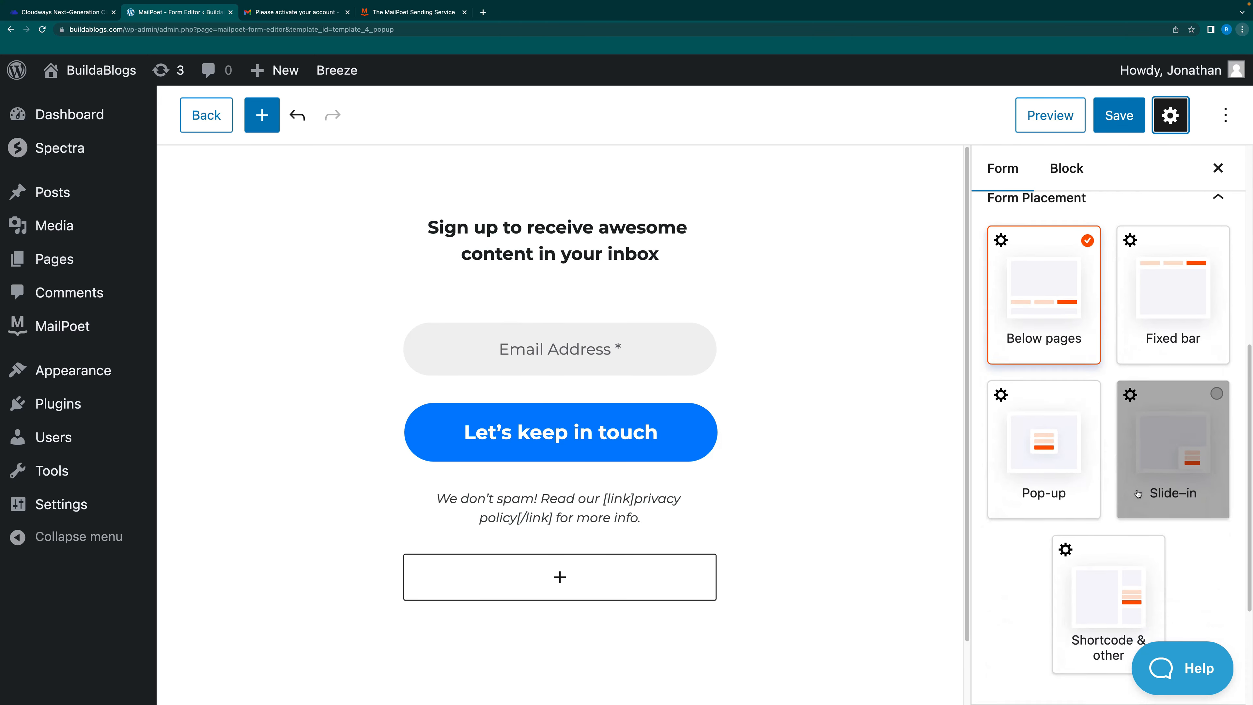
scroll(1139, 496, "up", 10)
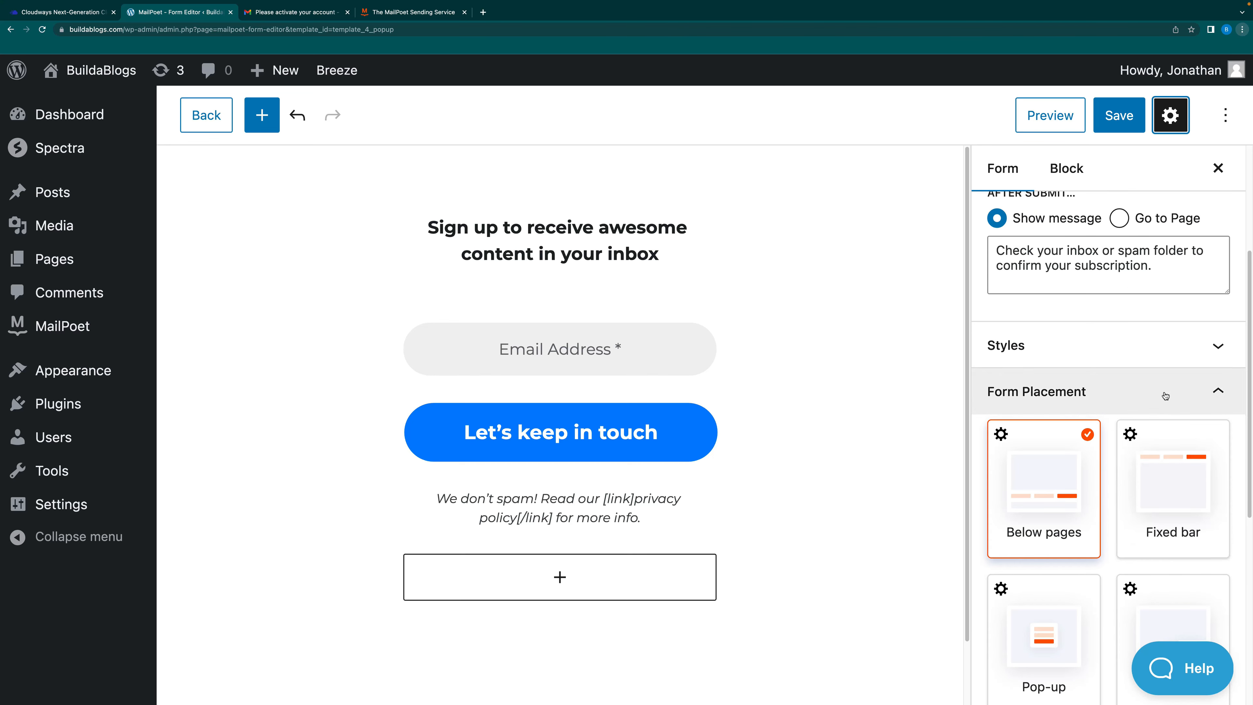
left_click(1165, 392)
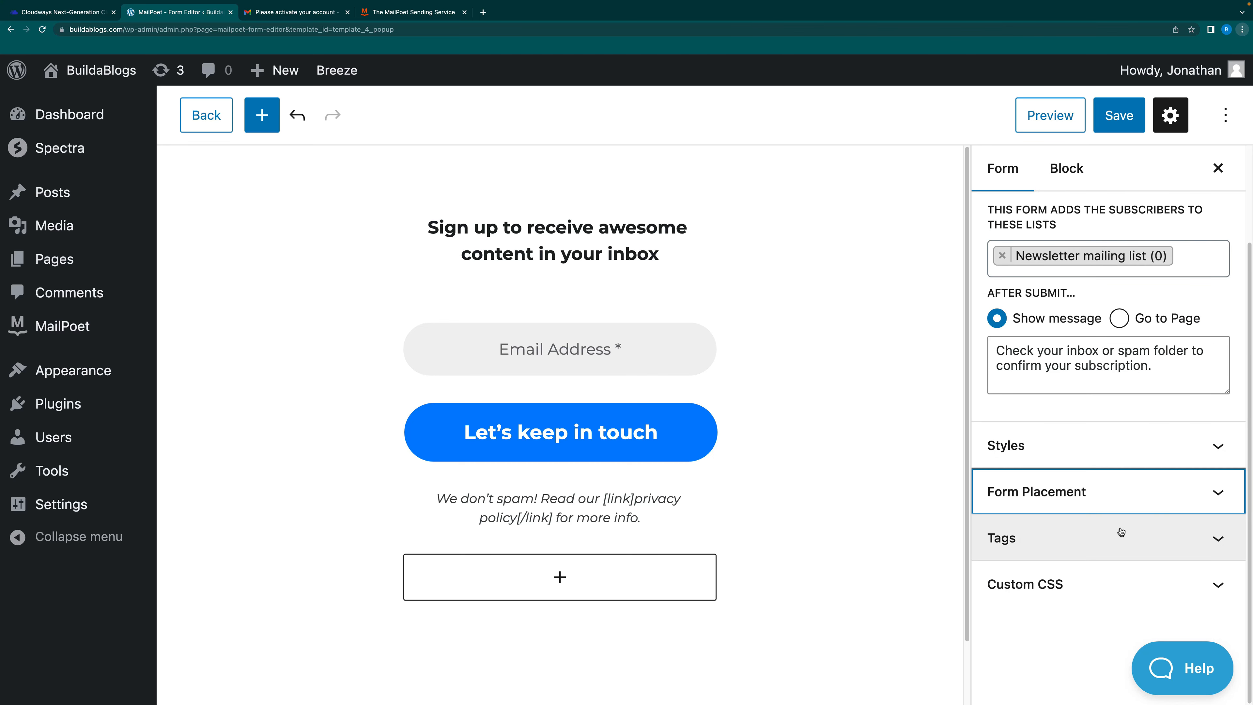
scroll(1121, 533, "up", 2)
scroll(1122, 532, "up", 1)
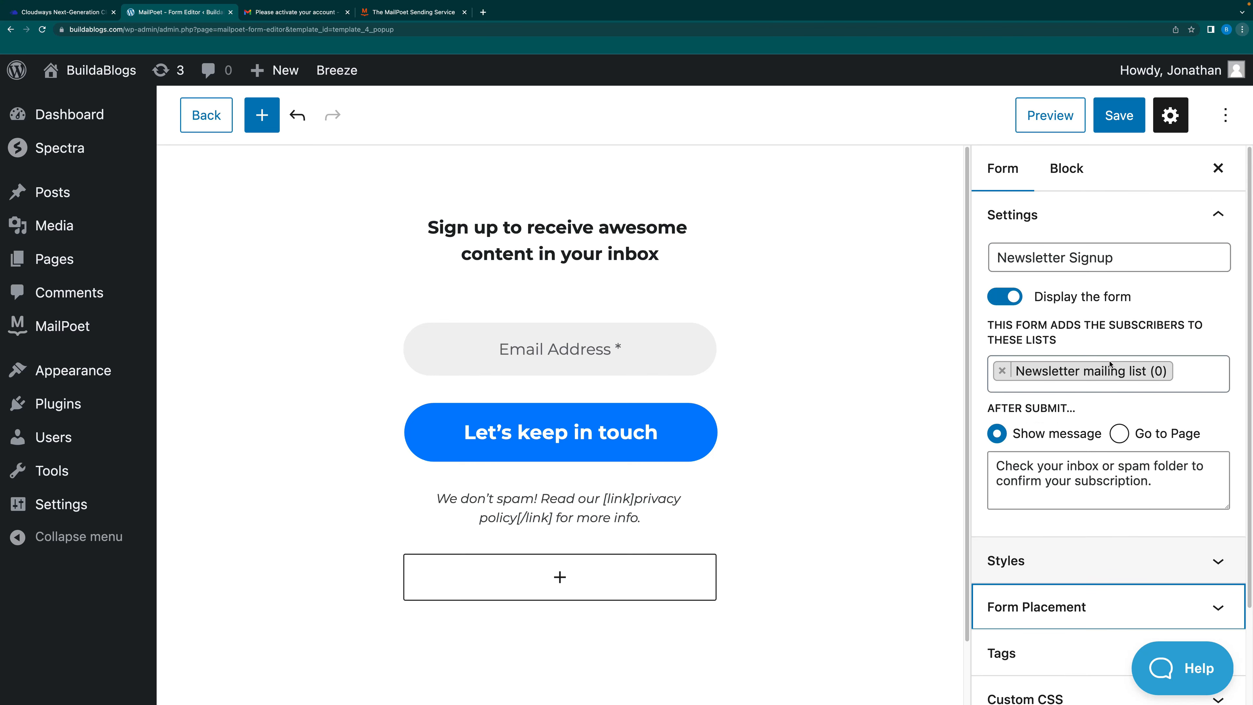
Preview the signup form in the mobile view and return to the desktop view
left_click(1051, 117)
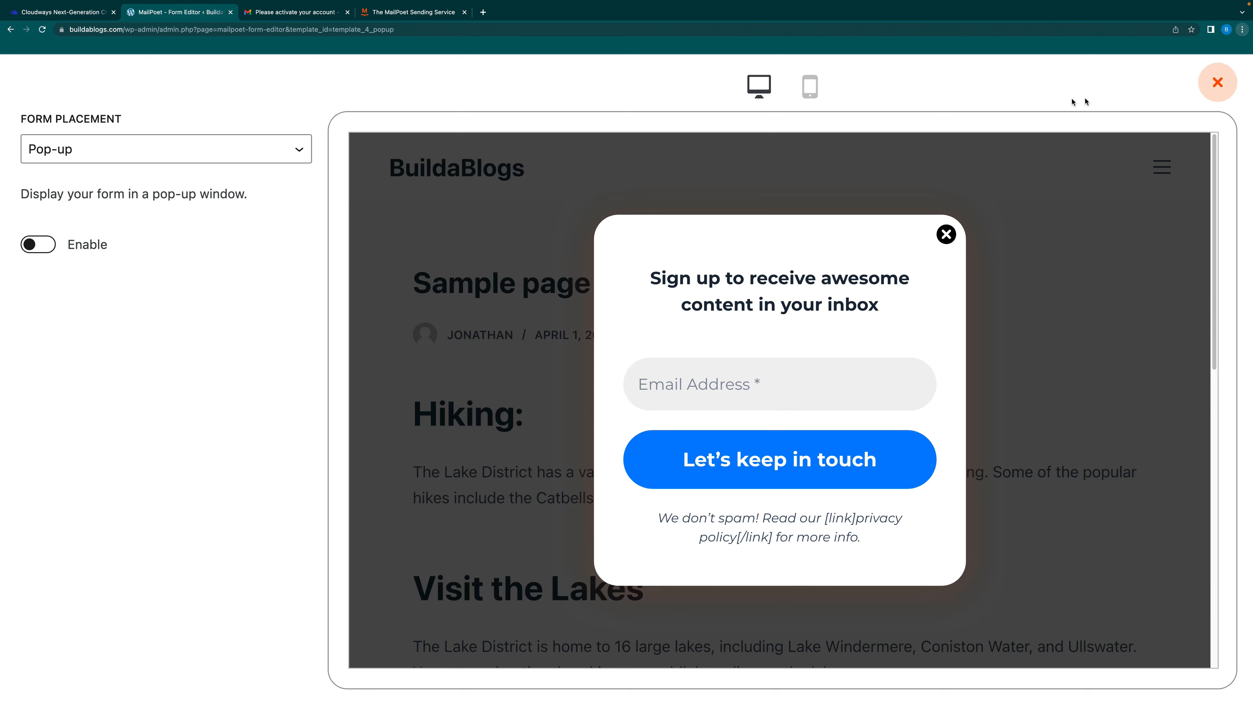
left_click(809, 89)
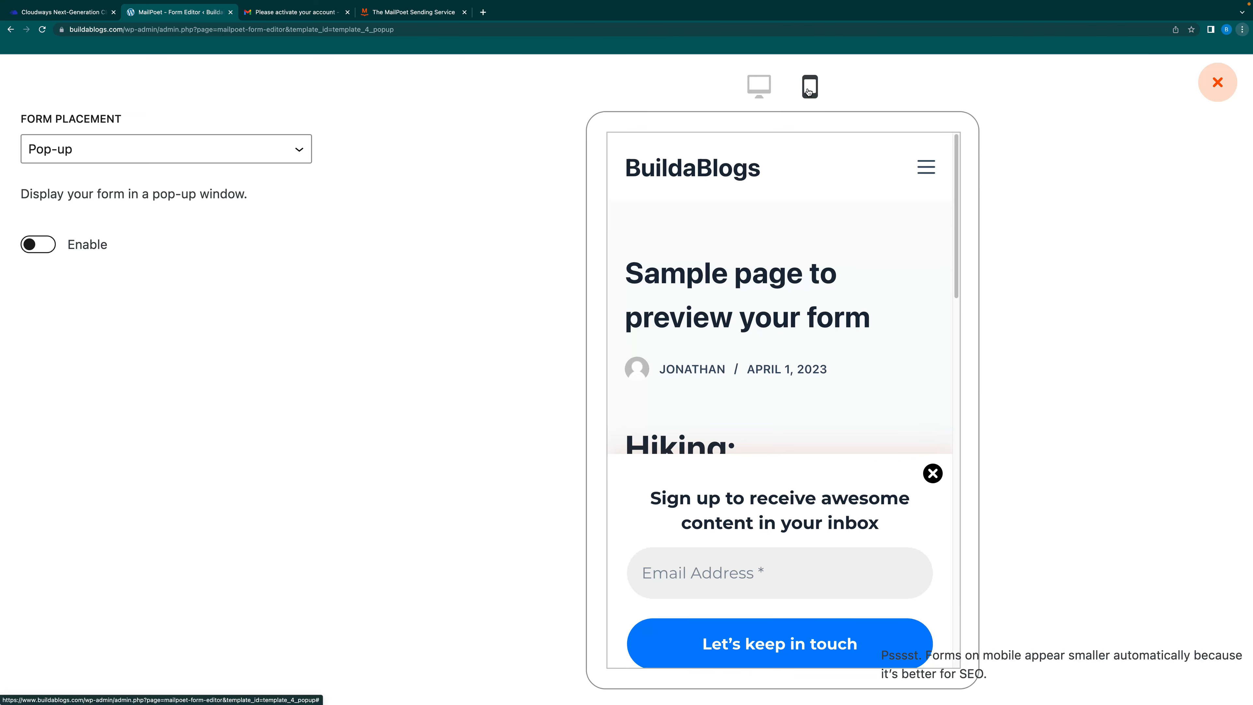
left_click(760, 87)
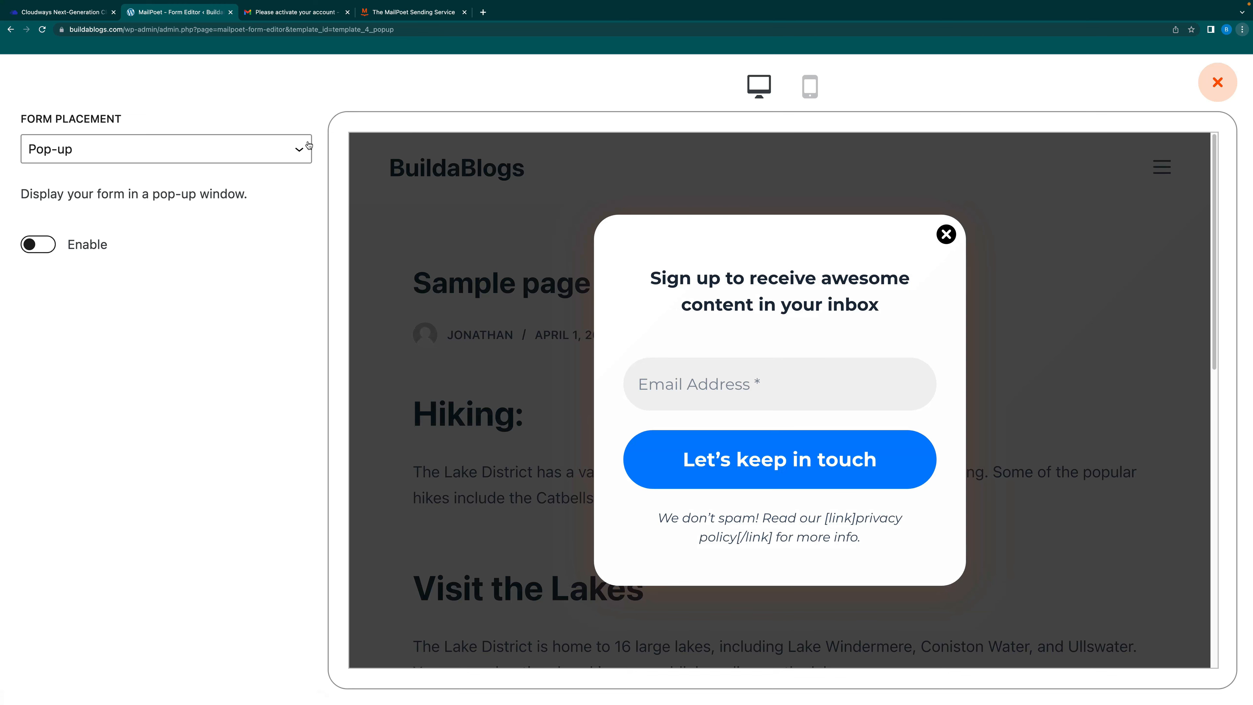
Switch the preview to the Below pages placement and examine the form at the end of the sample page
left_click(275, 154)
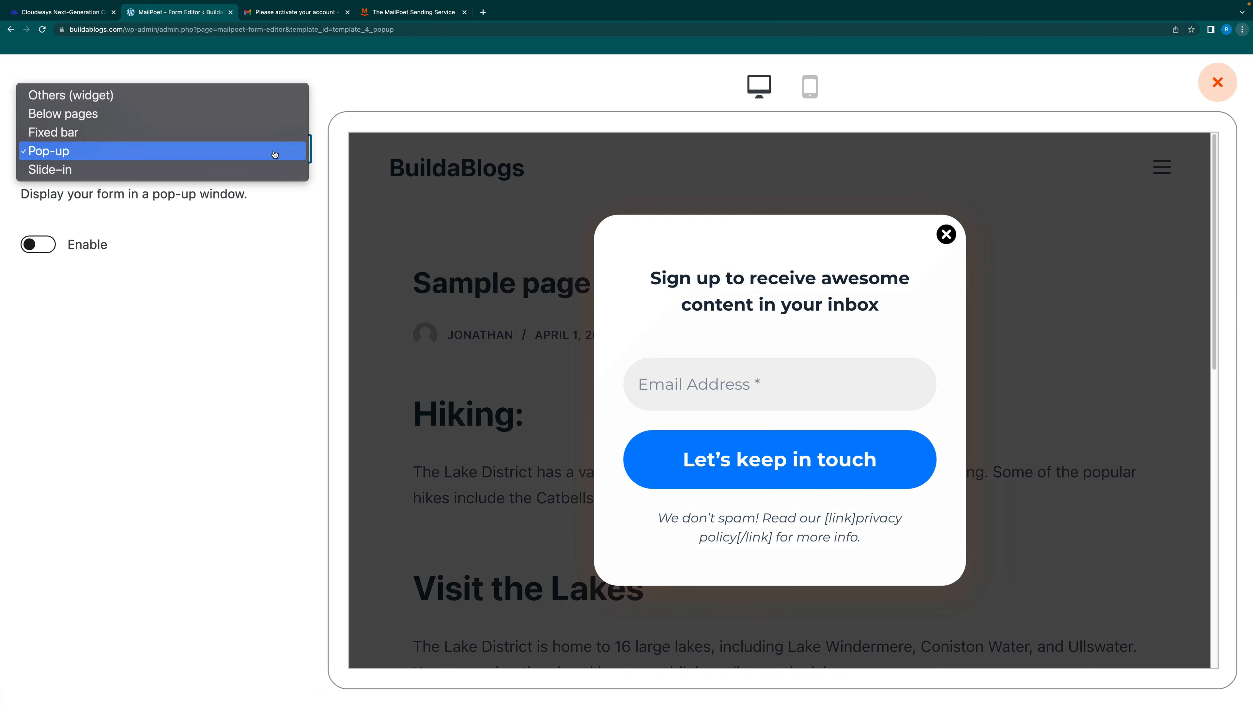
left_click(205, 120)
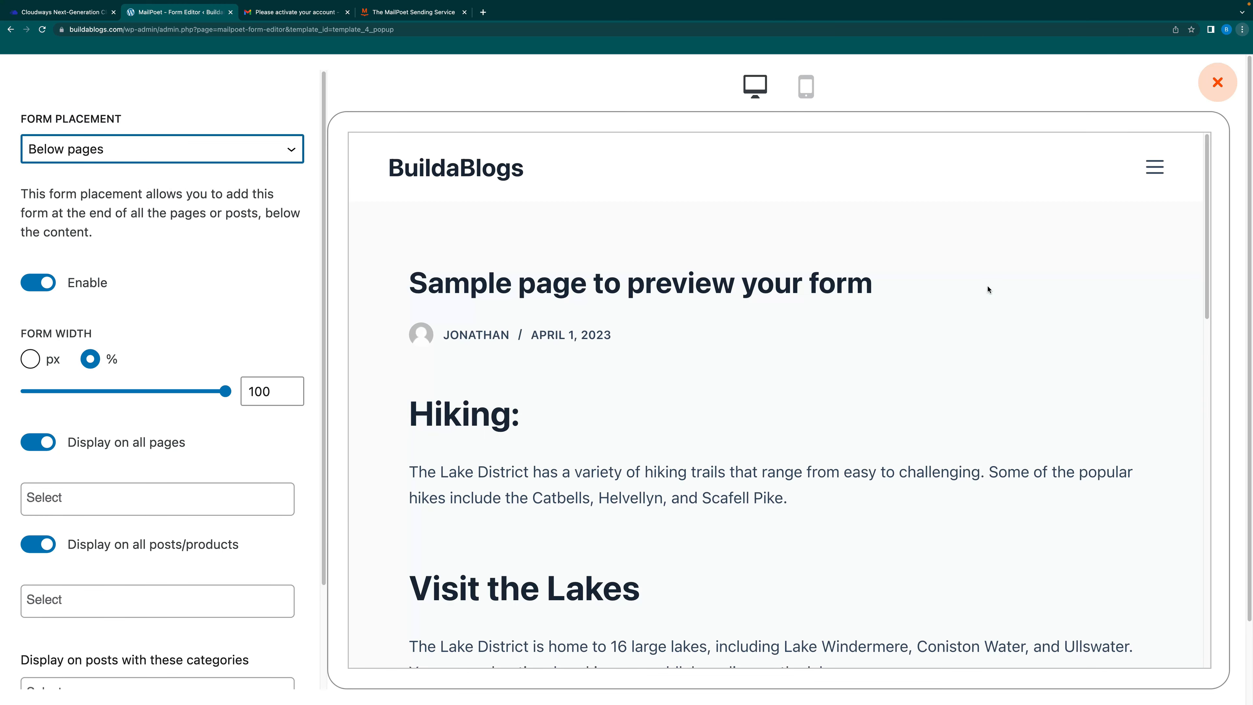
scroll(1179, 557, "down", 15)
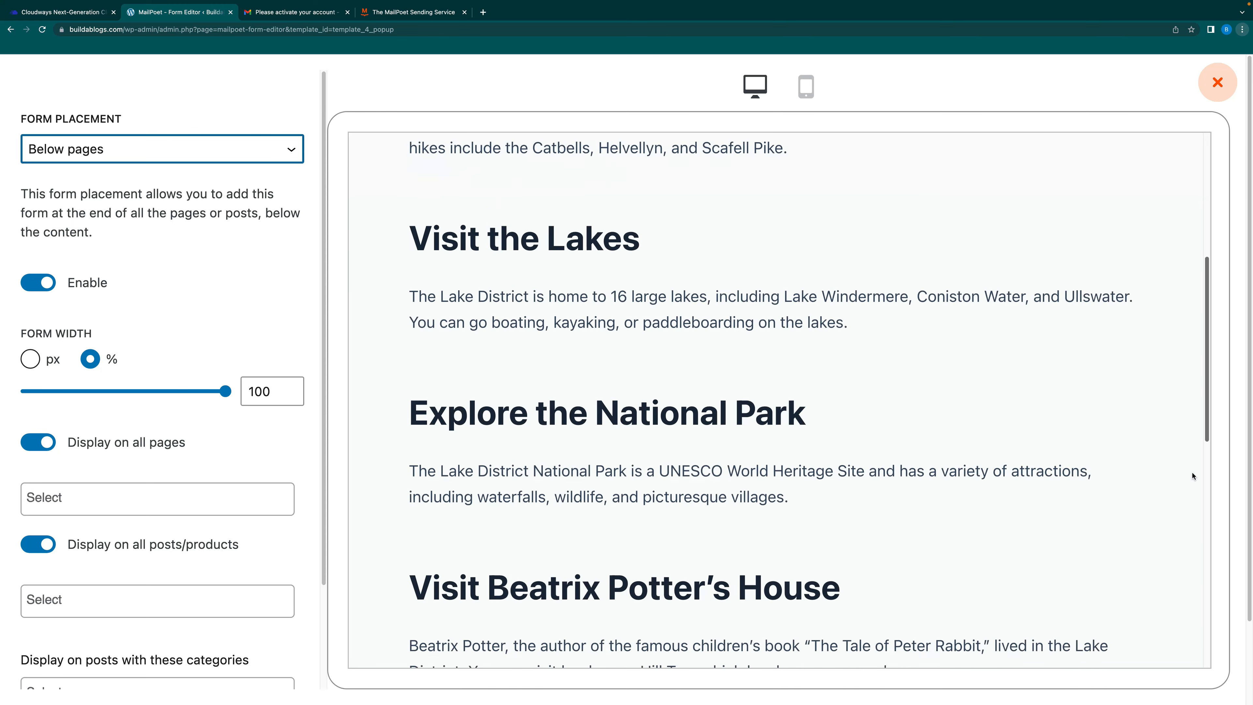
scroll(1179, 568, "down", 5)
scroll(1175, 575, "up", 1)
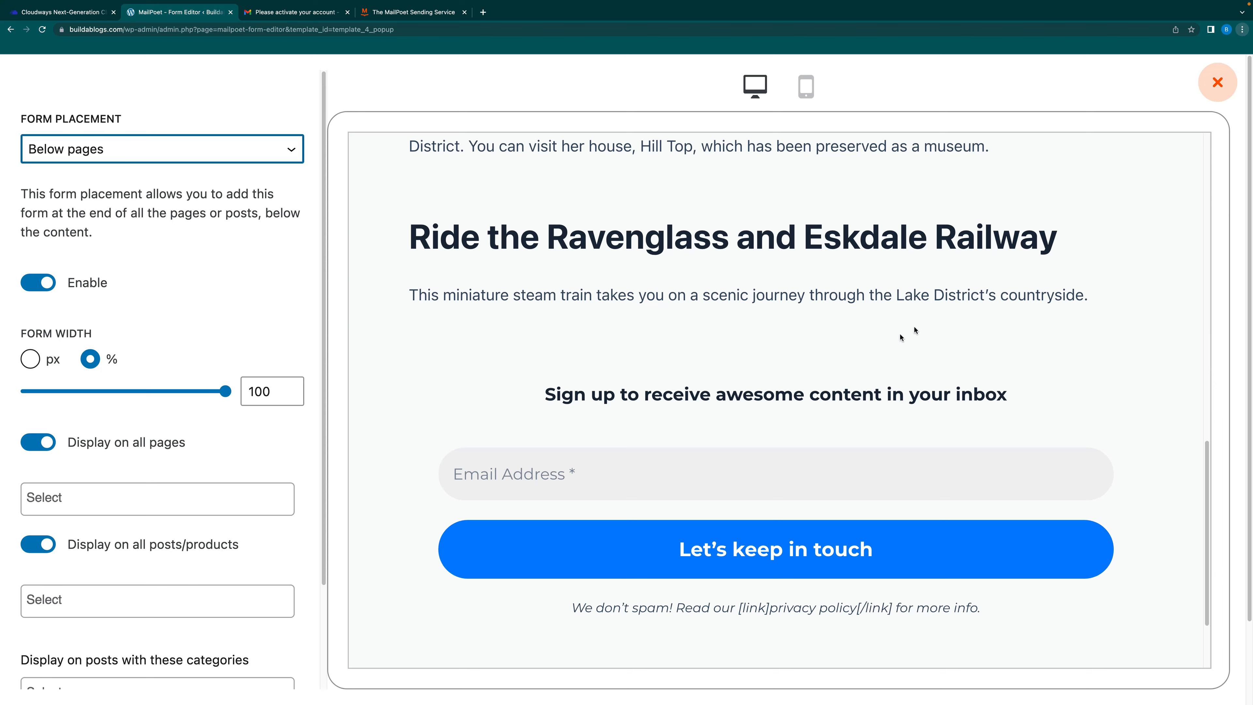
Close the form preview and save the newsletter signup form
left_click(1215, 87)
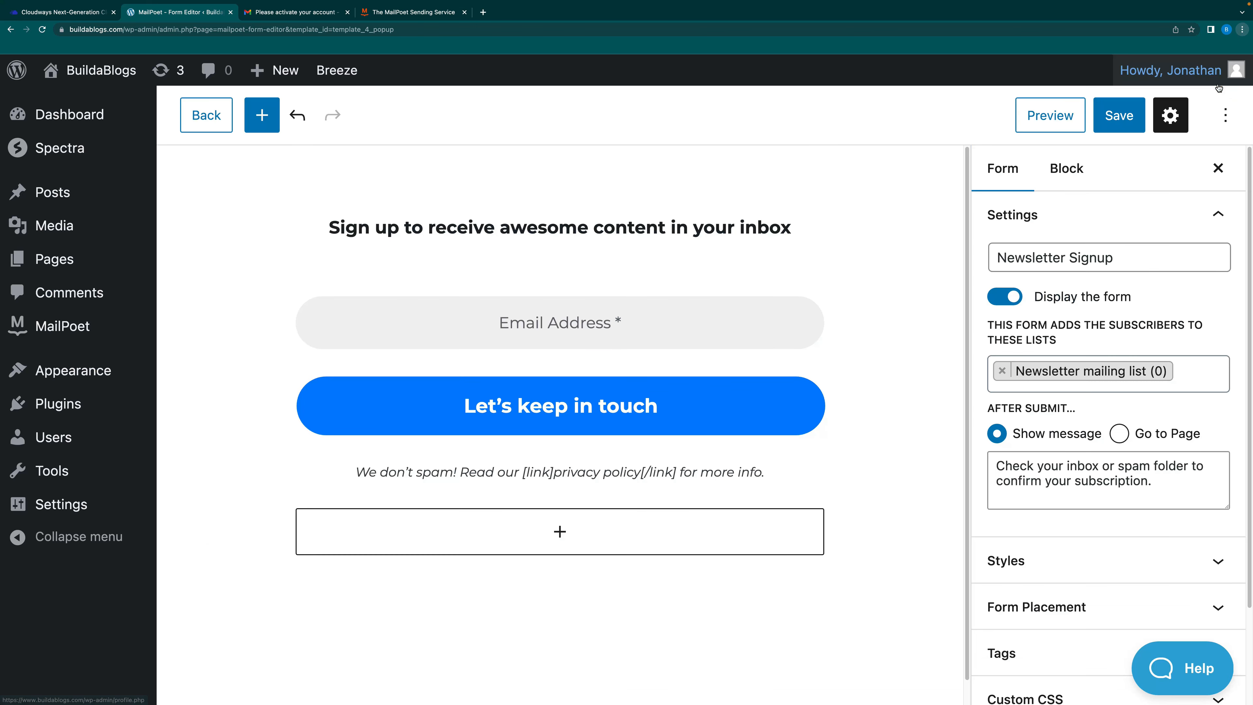
left_click(1119, 115)
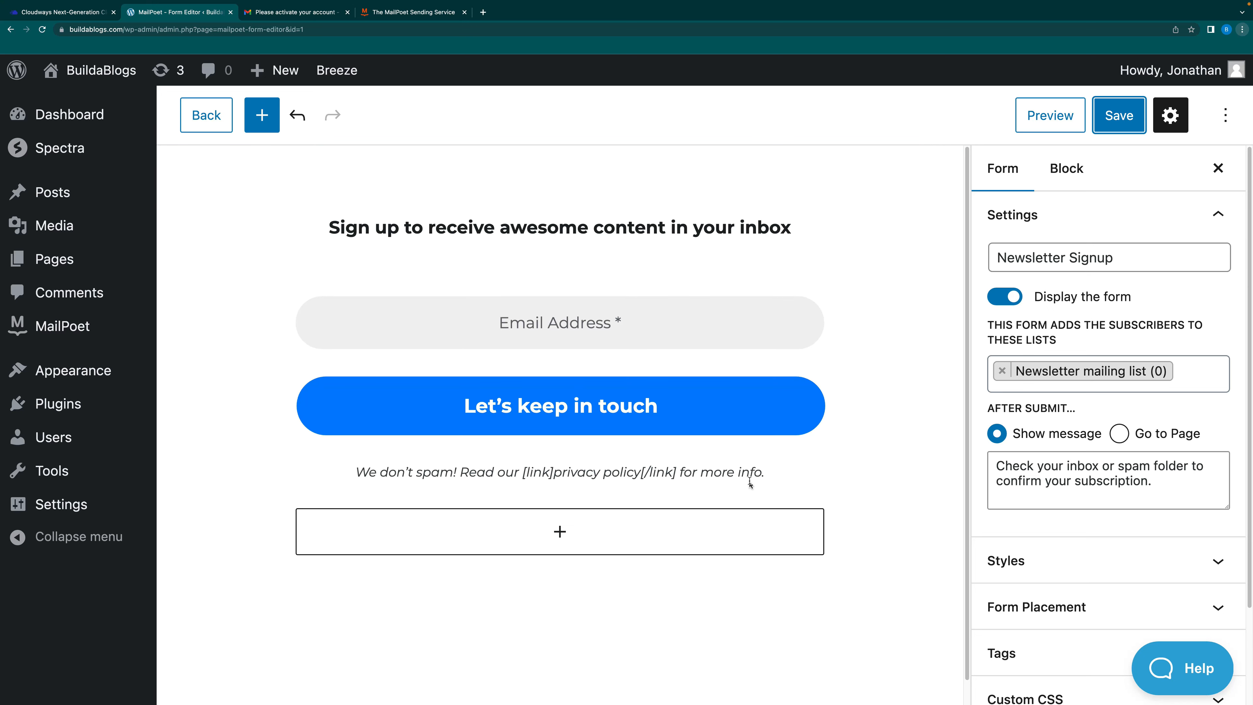
Shorten the note under the signup form's button to "We don't spam!" and save the form
left_click_drag(768, 473, 528, 475)
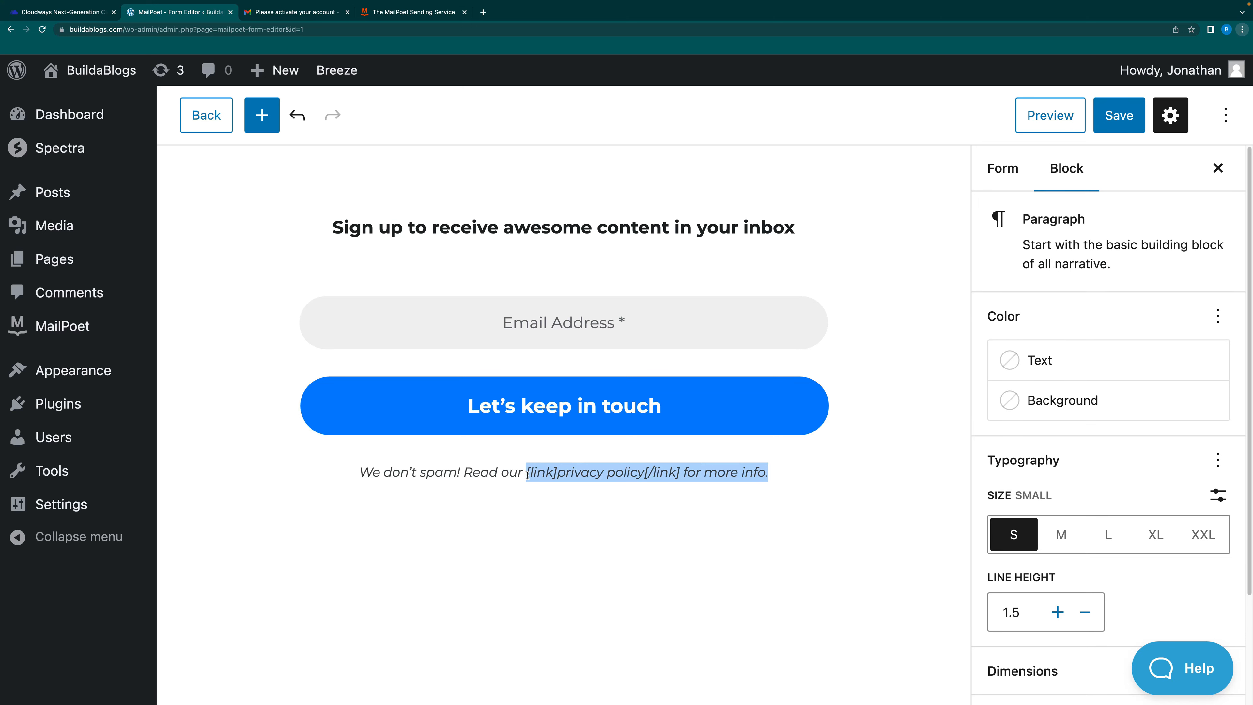
key("BackSpace")
key("BackSpace")
key("BackSpace")
key("BackSpace")
key("BackSpace")
key("BackSpace")
key("BackSpace")
key("BackSpace")
key("BackSpace")
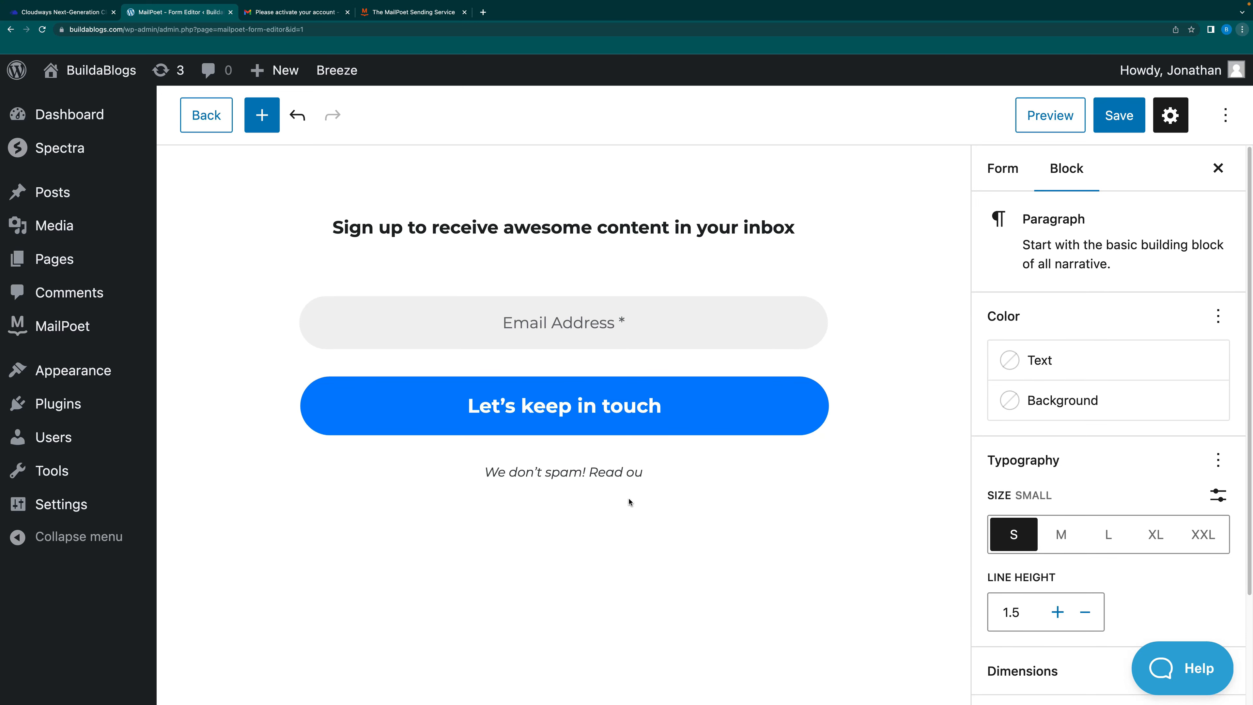
key("BackSpace")
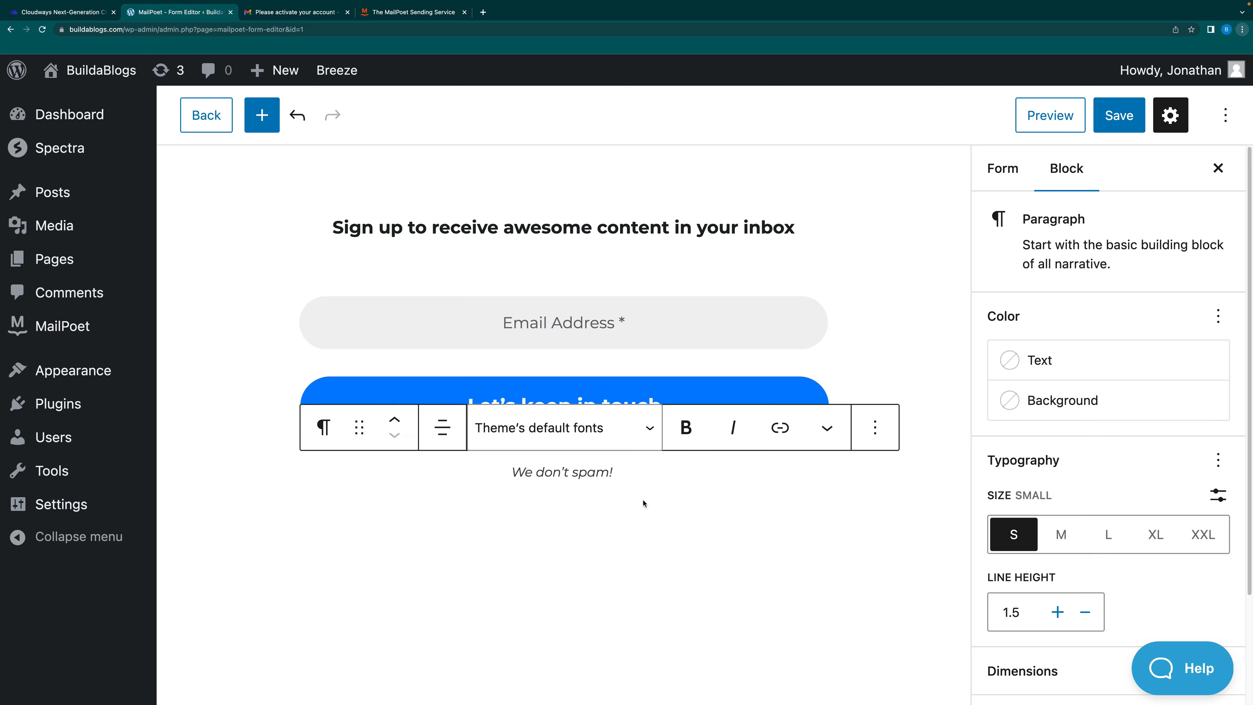
key("BackSpace")
left_click(1119, 116)
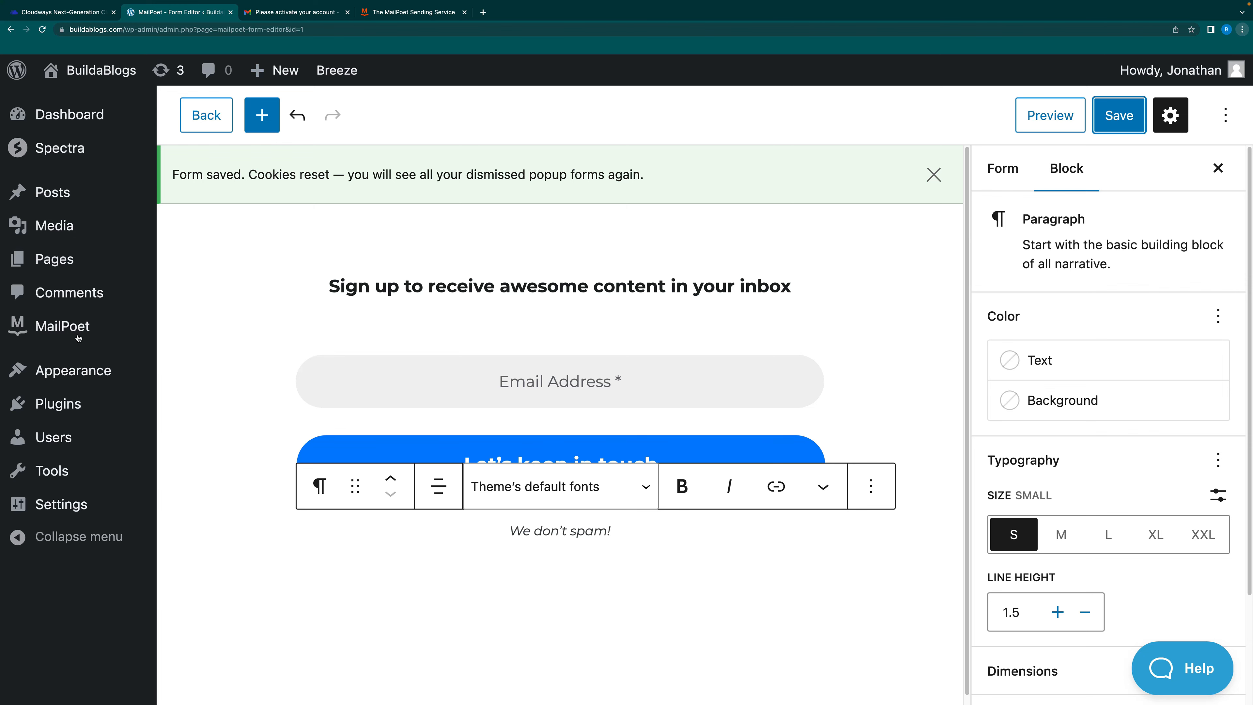
Go to the MailPoet home page and start the "Send your first newsletter" task
left_click(66, 327)
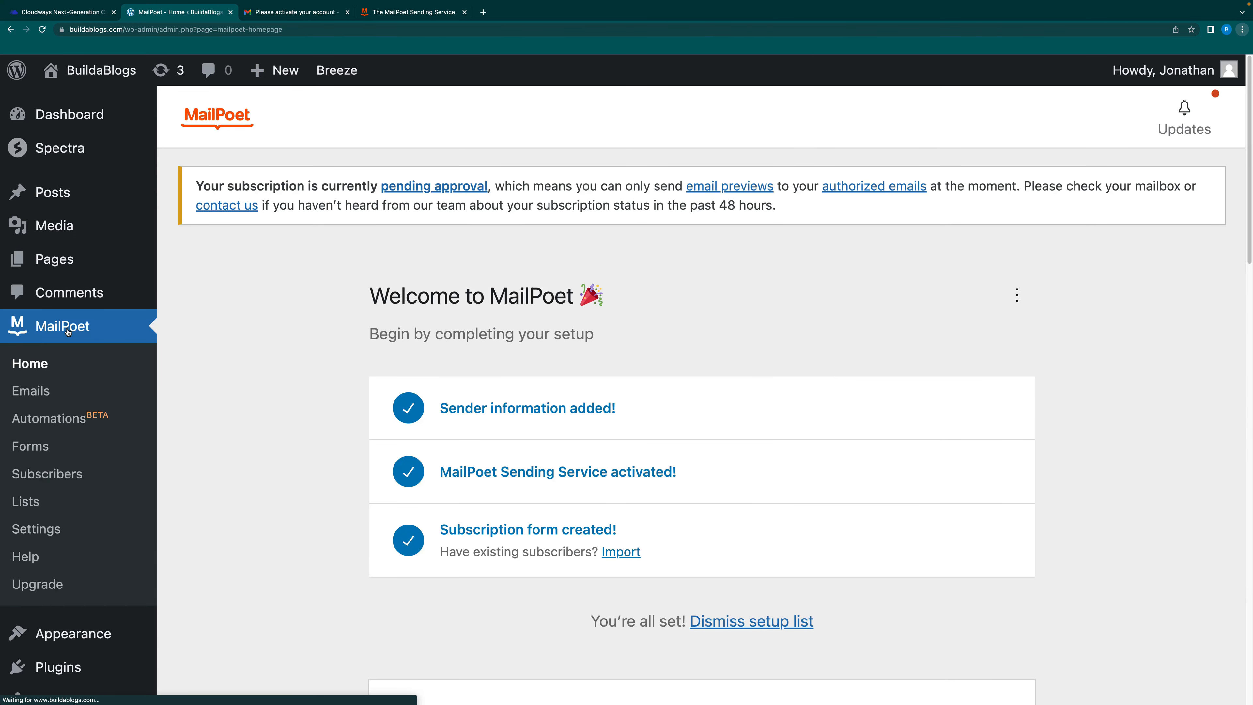
scroll(661, 450, "down", 3)
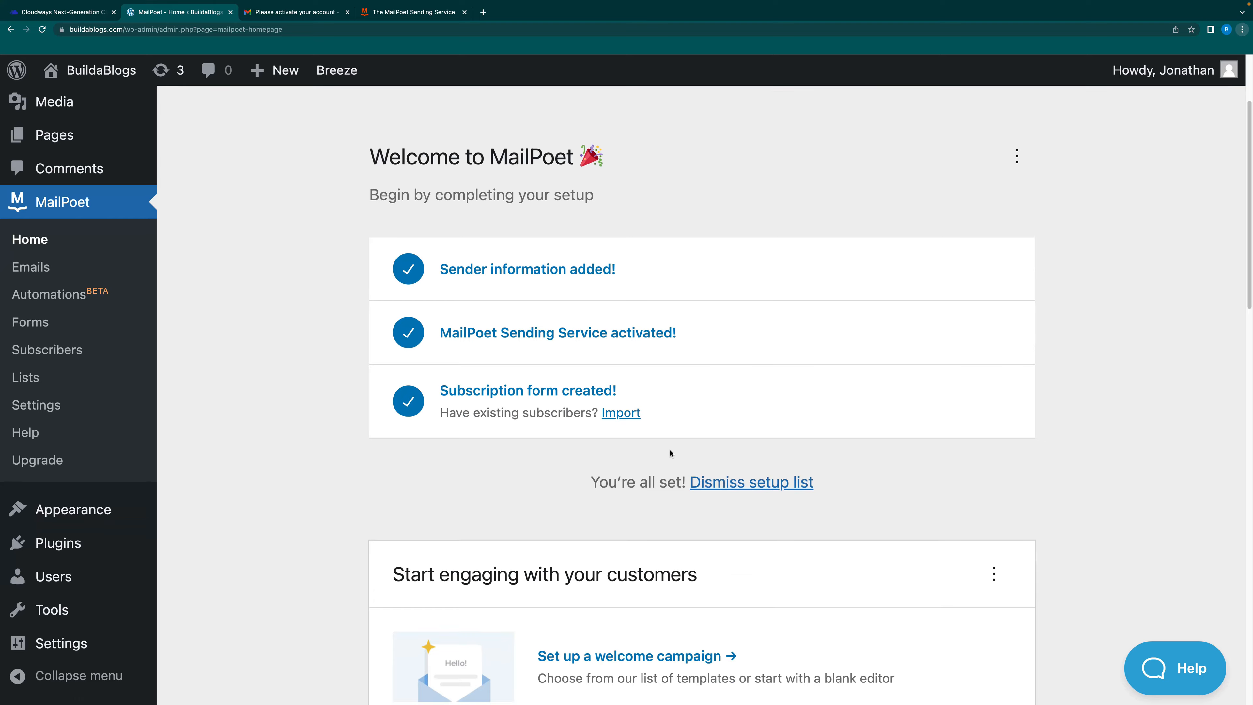
scroll(670, 454, "down", 8)
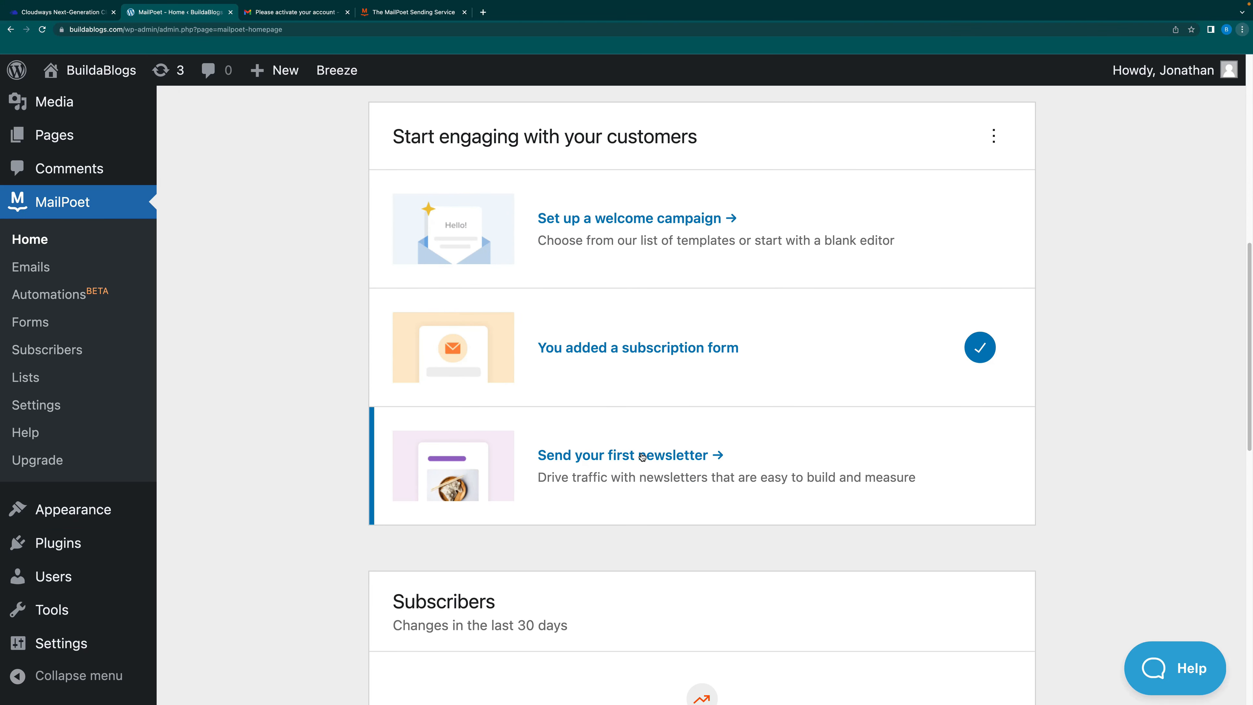
left_click(642, 456)
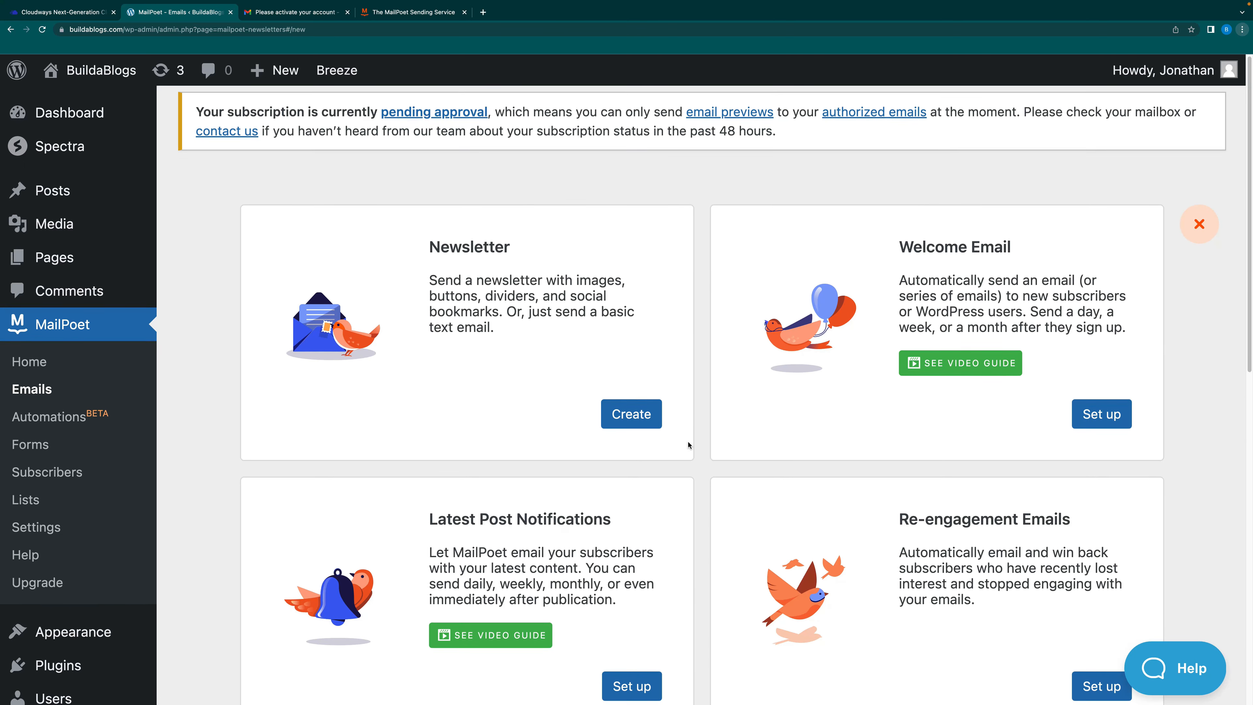
Review the available email types and start setting up Latest Post Notifications
scroll(689, 443, "down", 5)
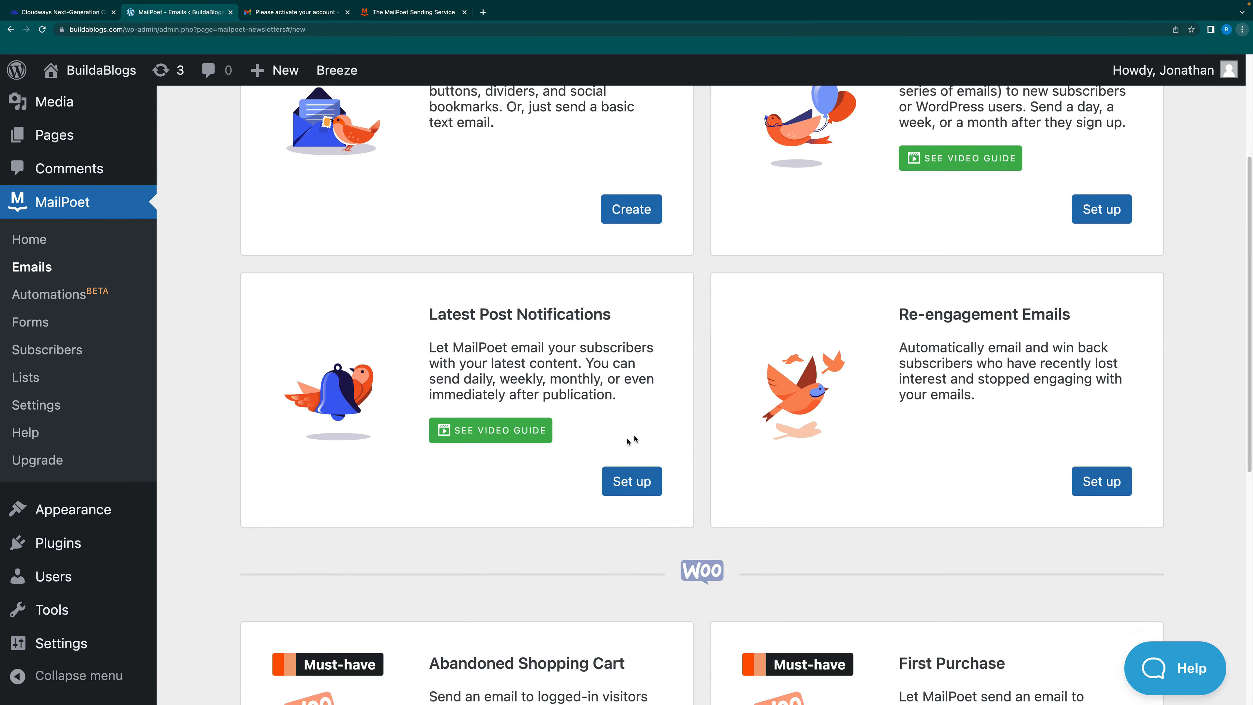
scroll(841, 300, "up", 3)
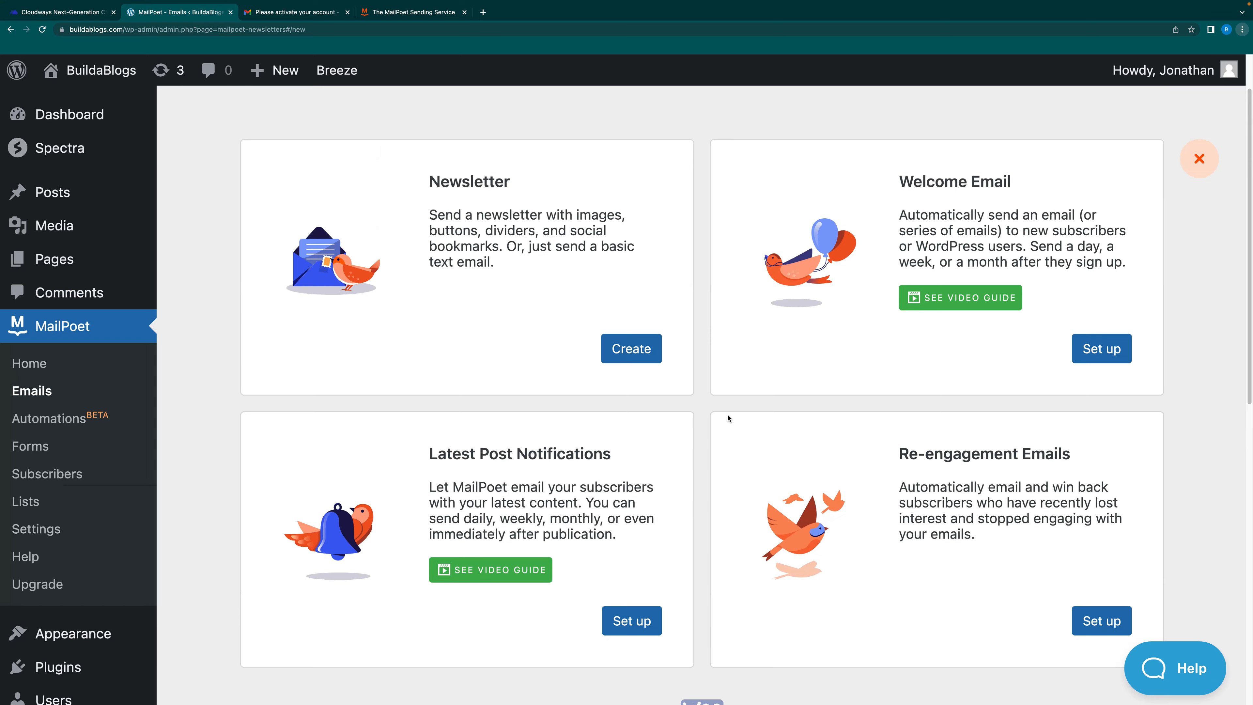
scroll(727, 413, "down", 5)
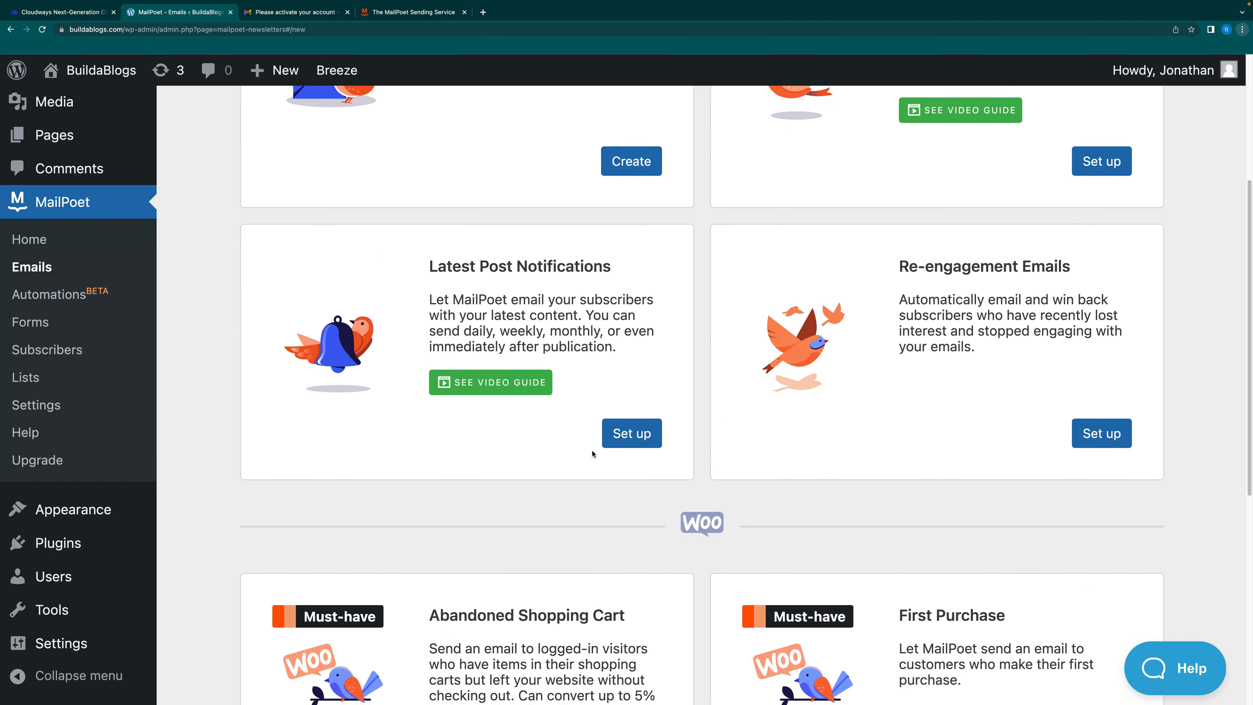
scroll(645, 450, "down", 5)
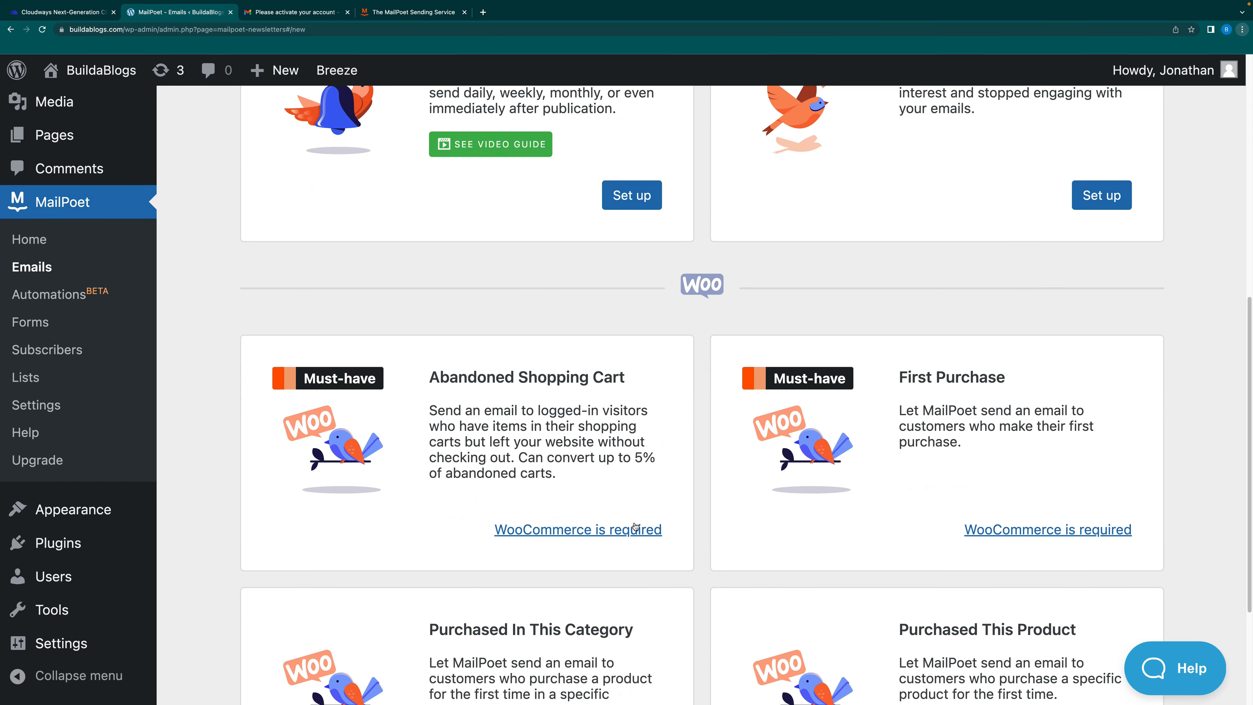
scroll(644, 489, "up", 6)
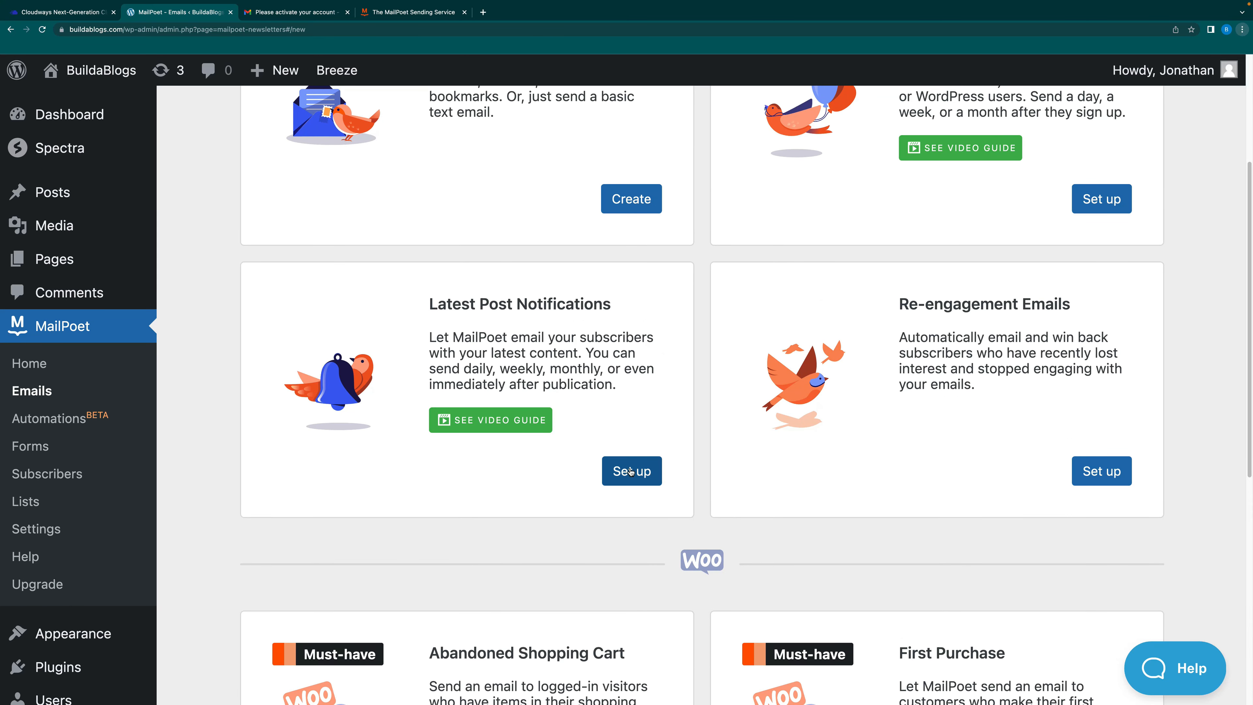
left_click(628, 472)
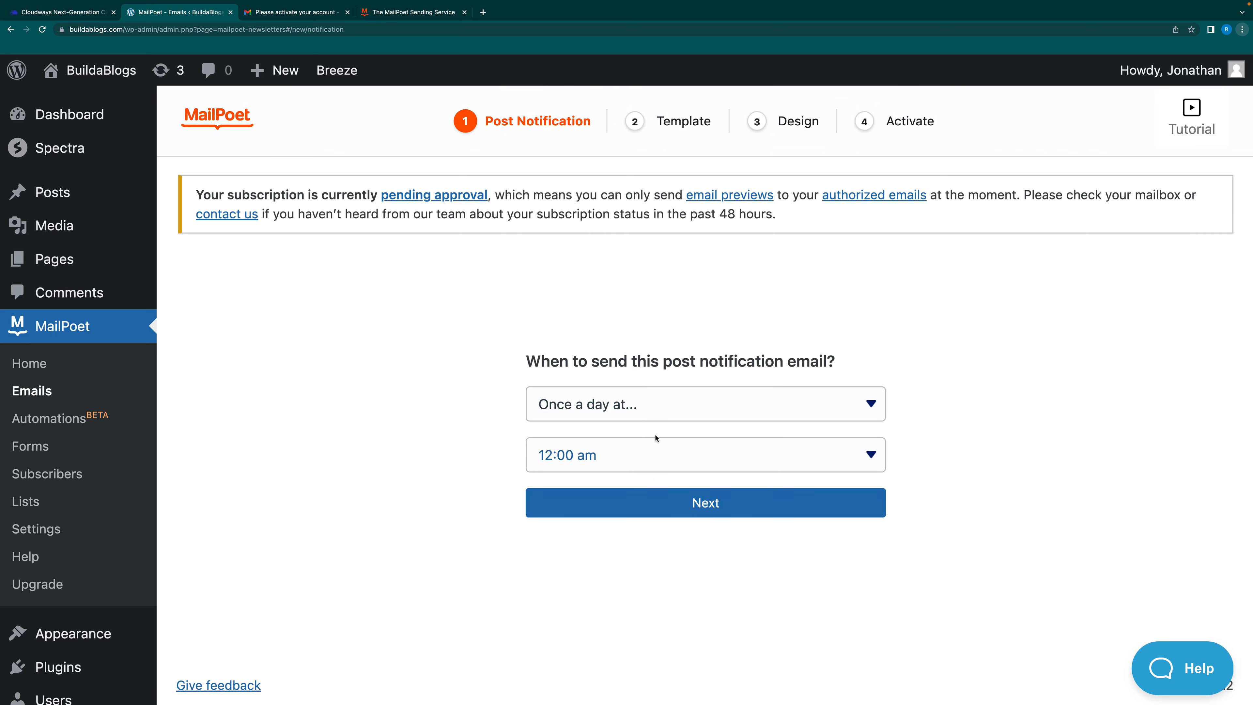
Schedule the post notification email to send immediately after publishing a post and continue to the template choice
left_click(662, 412)
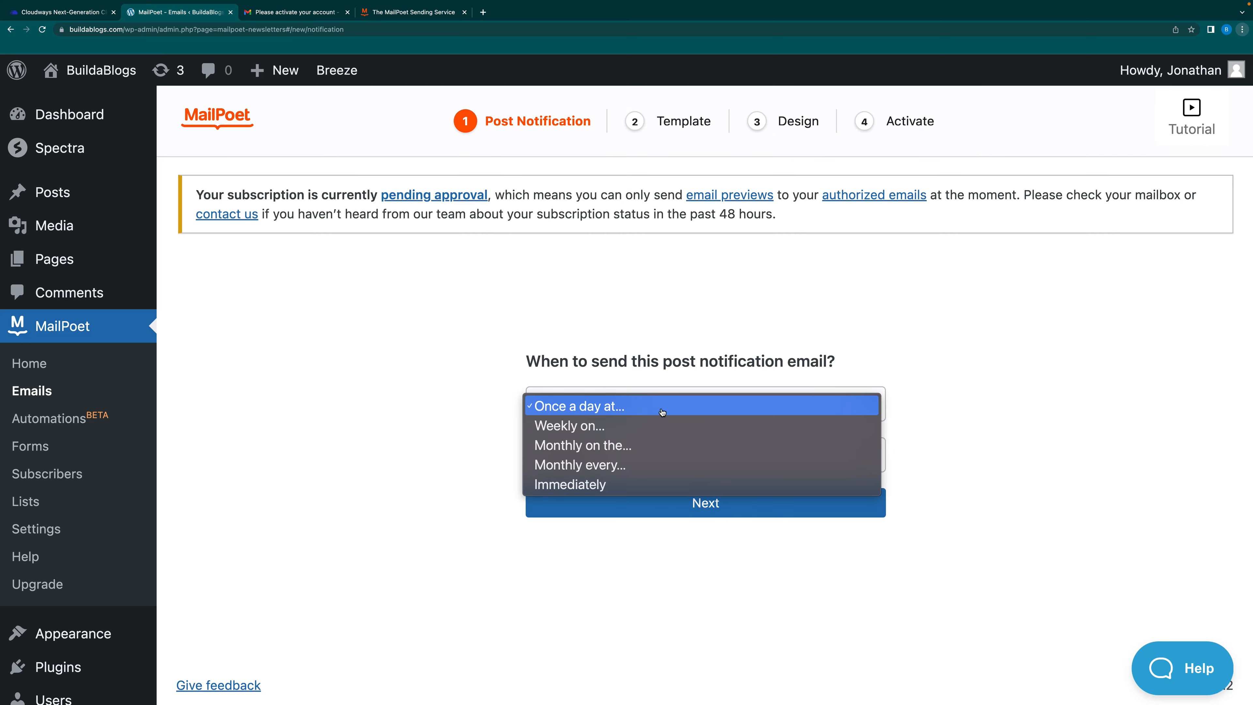
left_click(622, 482)
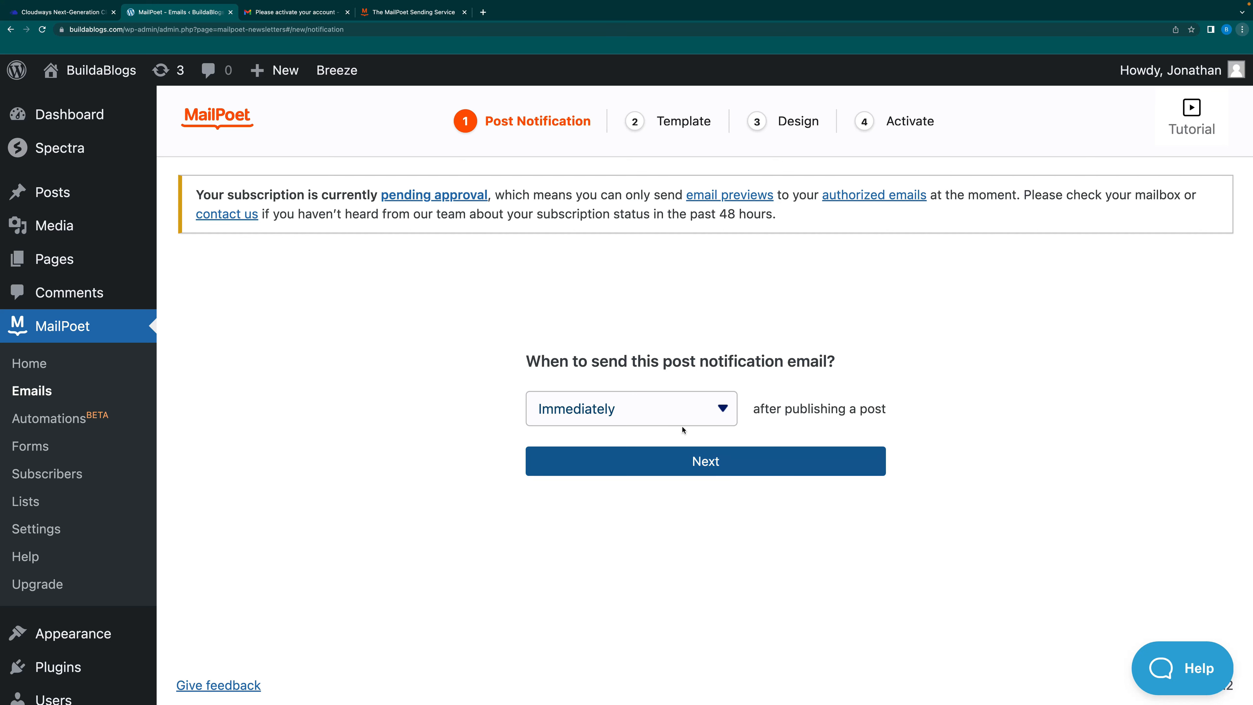
left_click(666, 410)
left_click(440, 418)
left_click(713, 462)
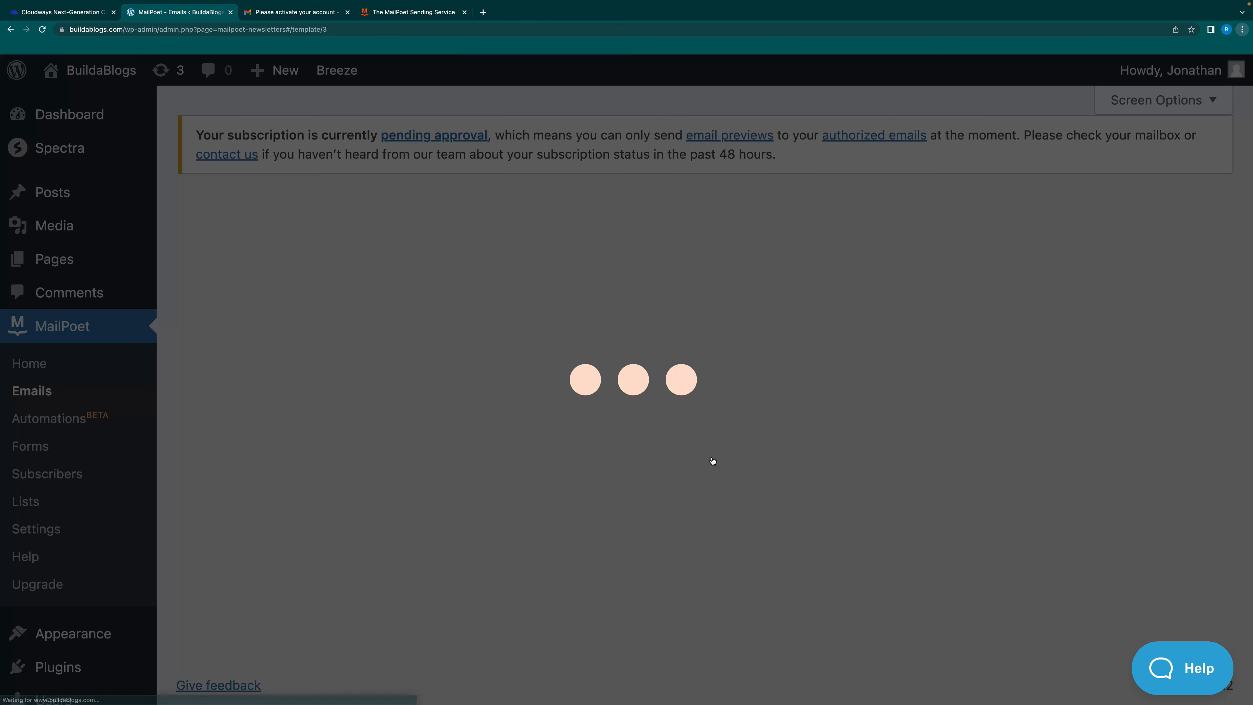
Choose the Science Weekly template for the post notification and dismiss the introductory editor guide
scroll(762, 503, "down", 1)
scroll(762, 503, "down", 9)
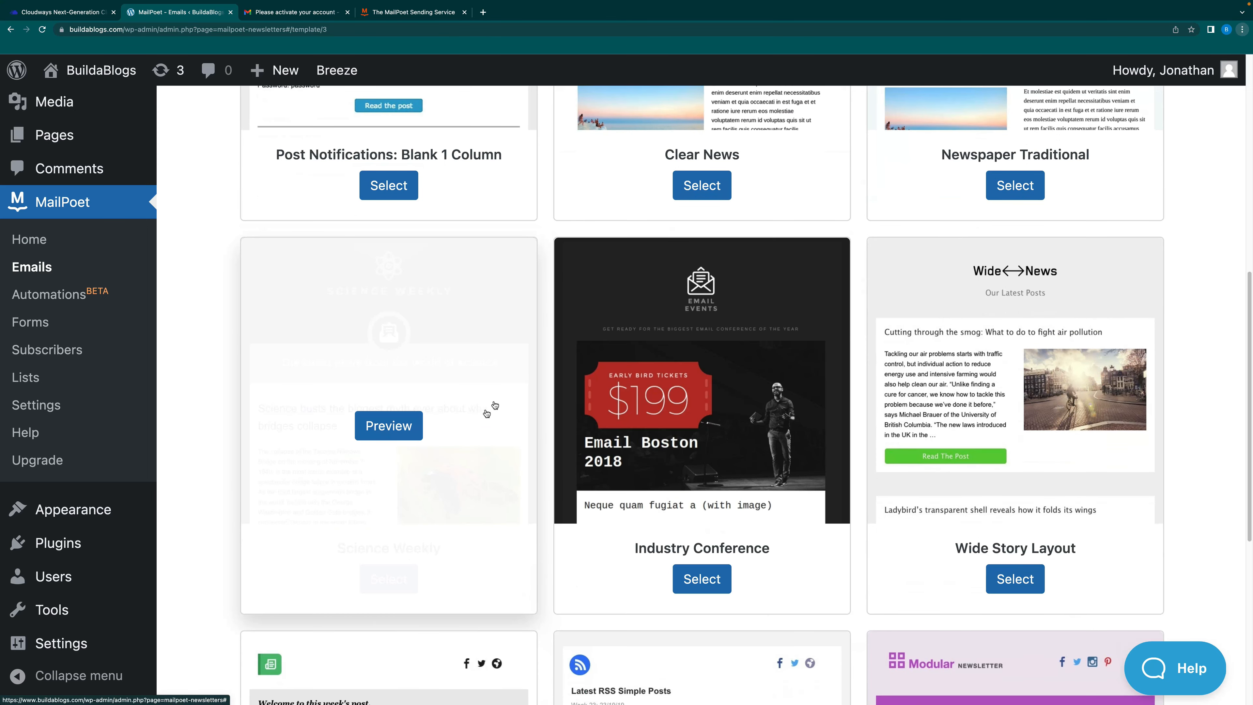
left_click(409, 590)
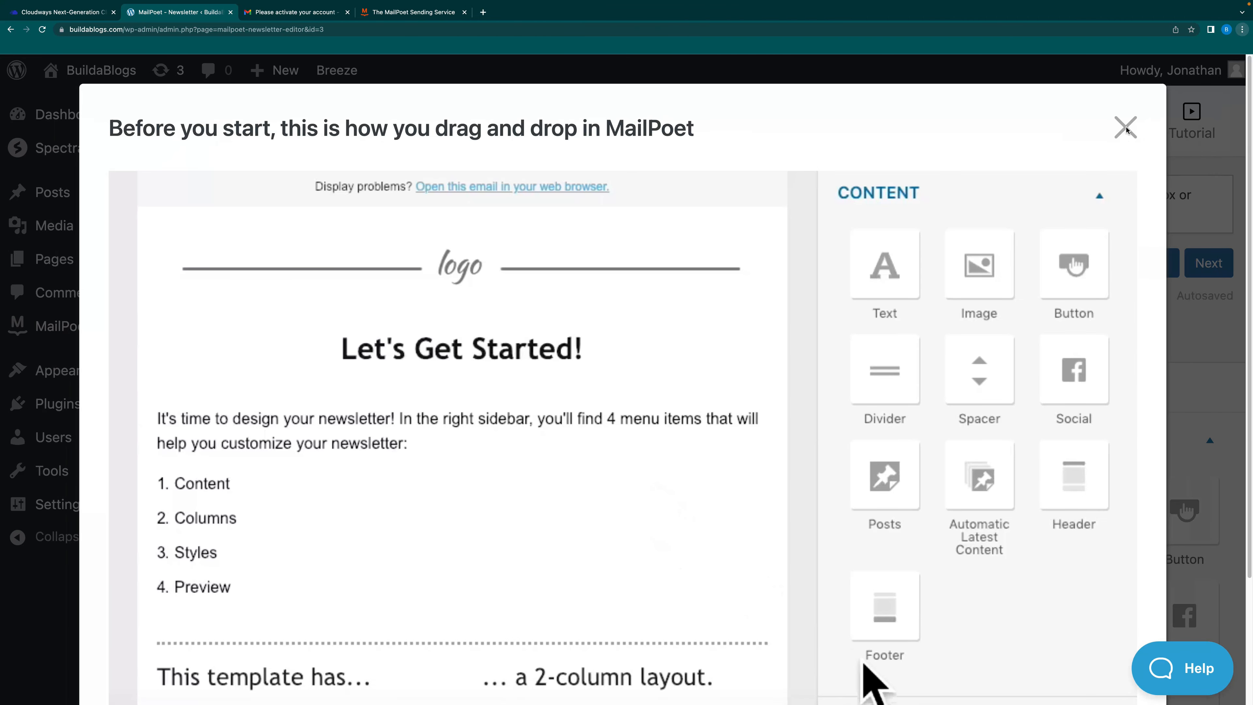
left_click(1126, 129)
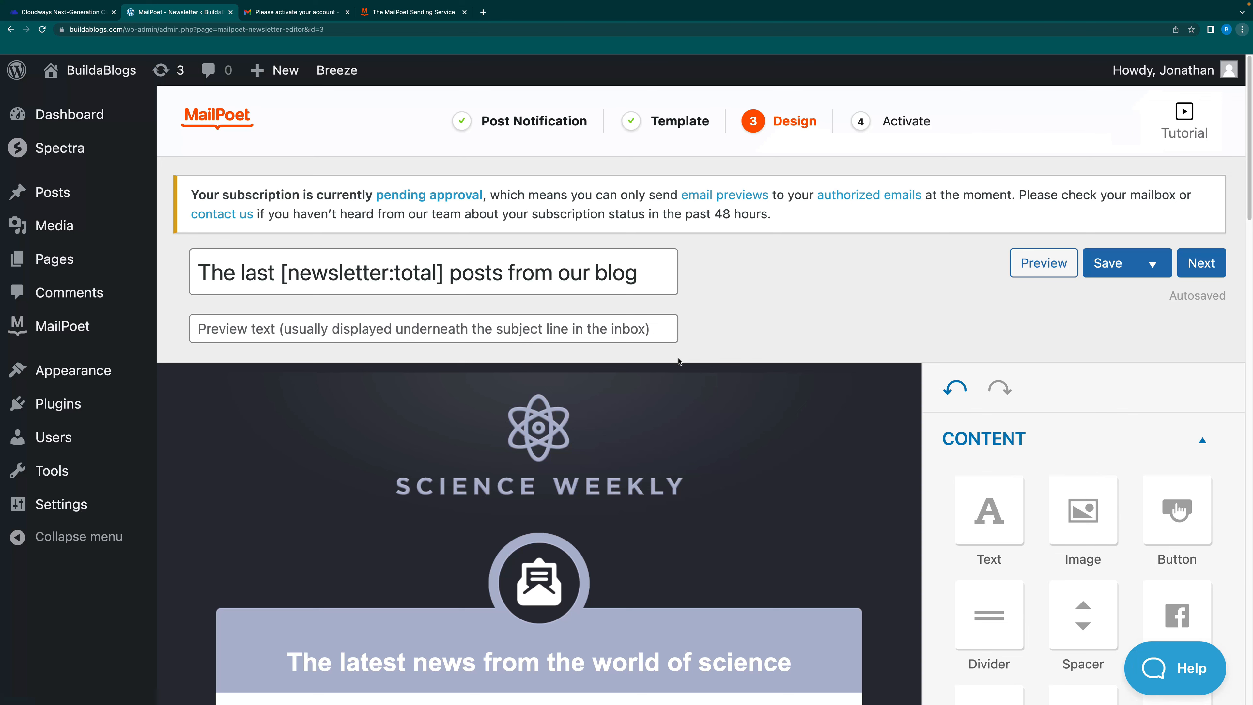
Delete the Science Weekly logo header section, including the envelope image, from the email design
mouse_move(670, 382)
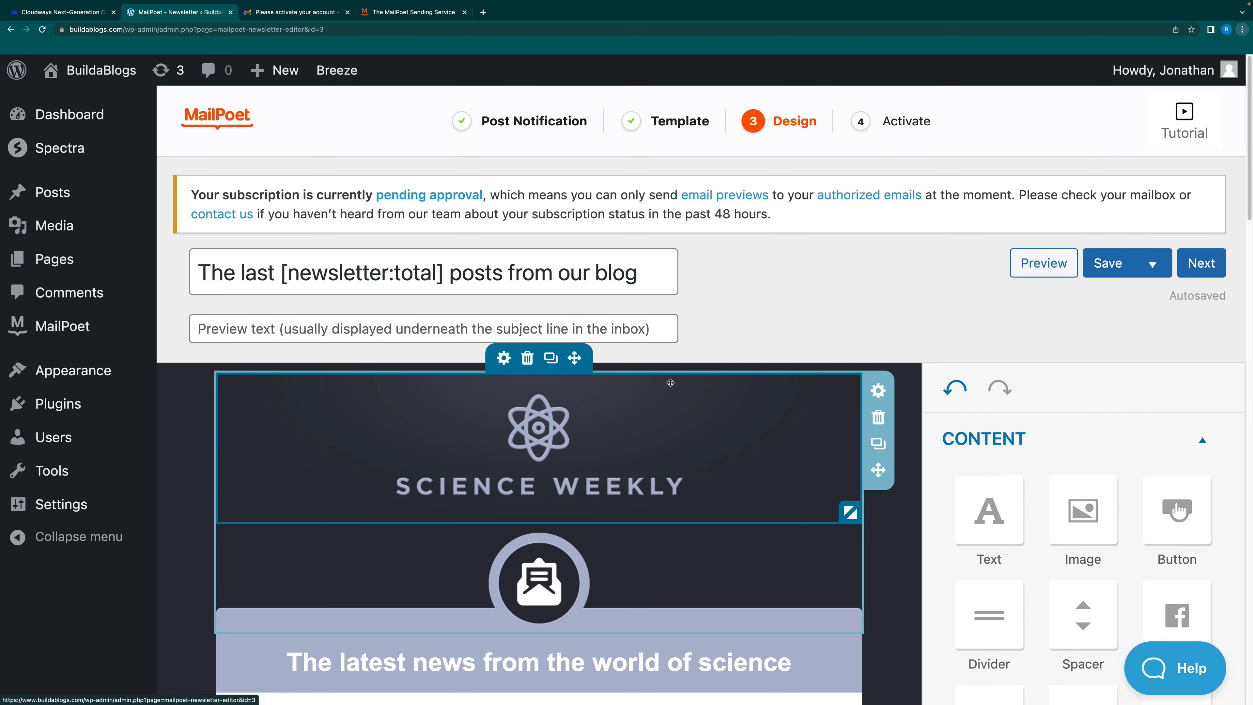
scroll(703, 415, "down", 2)
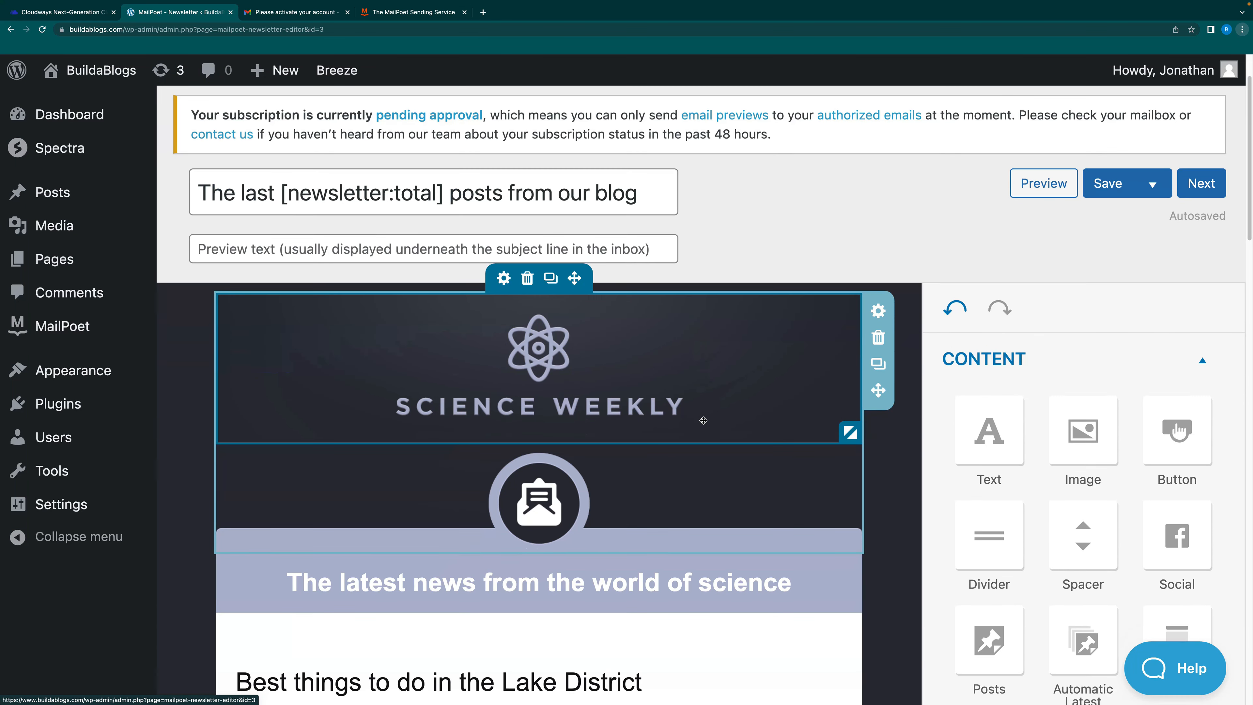
scroll(703, 419, "down", 2)
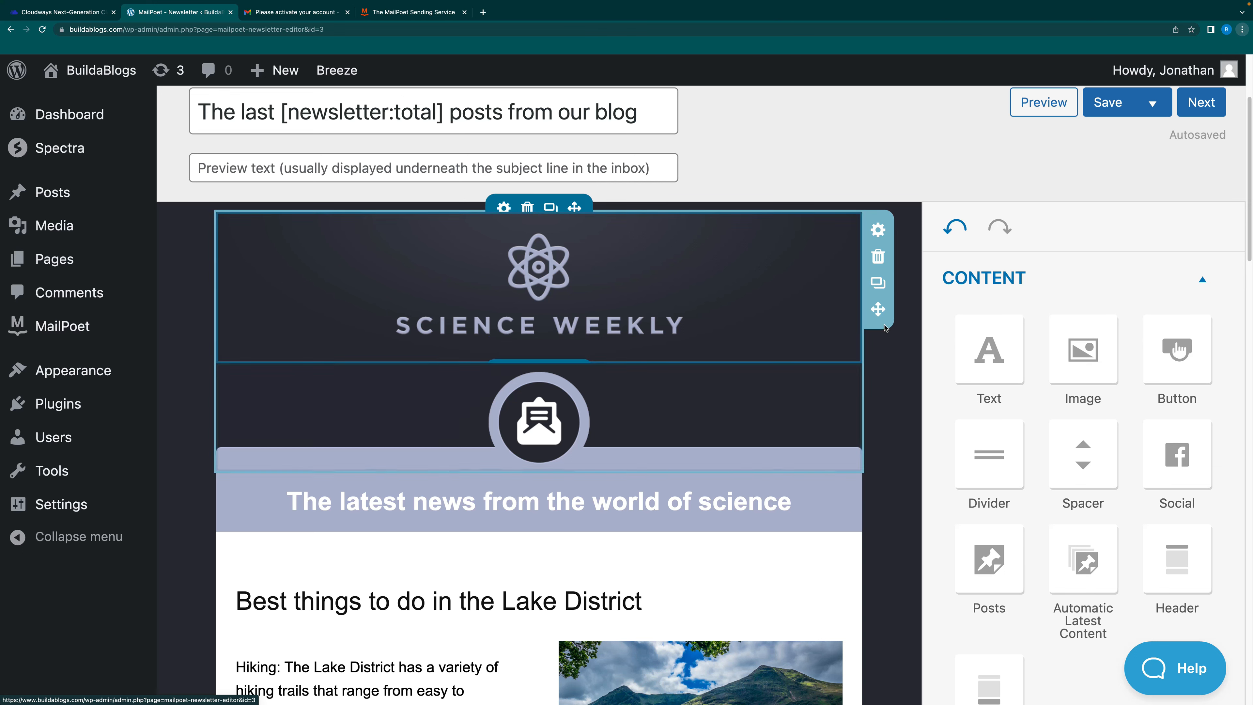
left_click(877, 257)
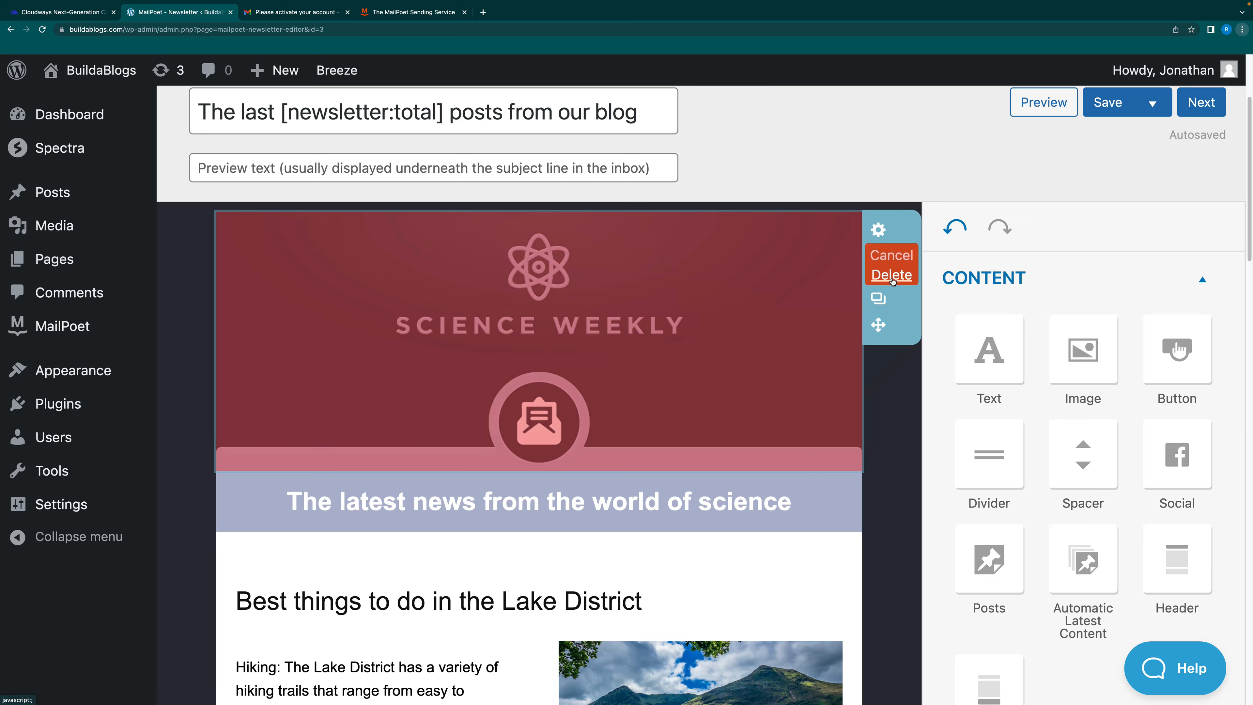
left_click(892, 280)
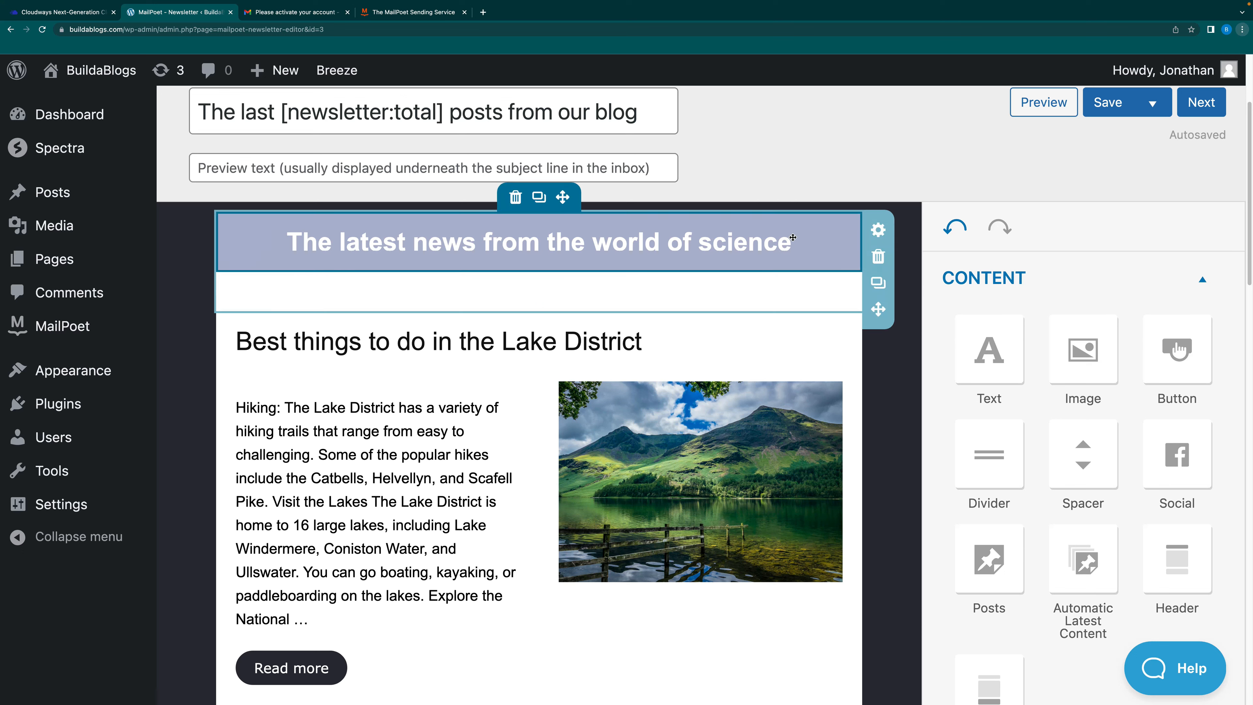
Replace the email's "The latest news from the world of science" heading with "BuildaBlogs Newsletter"
left_click(793, 237)
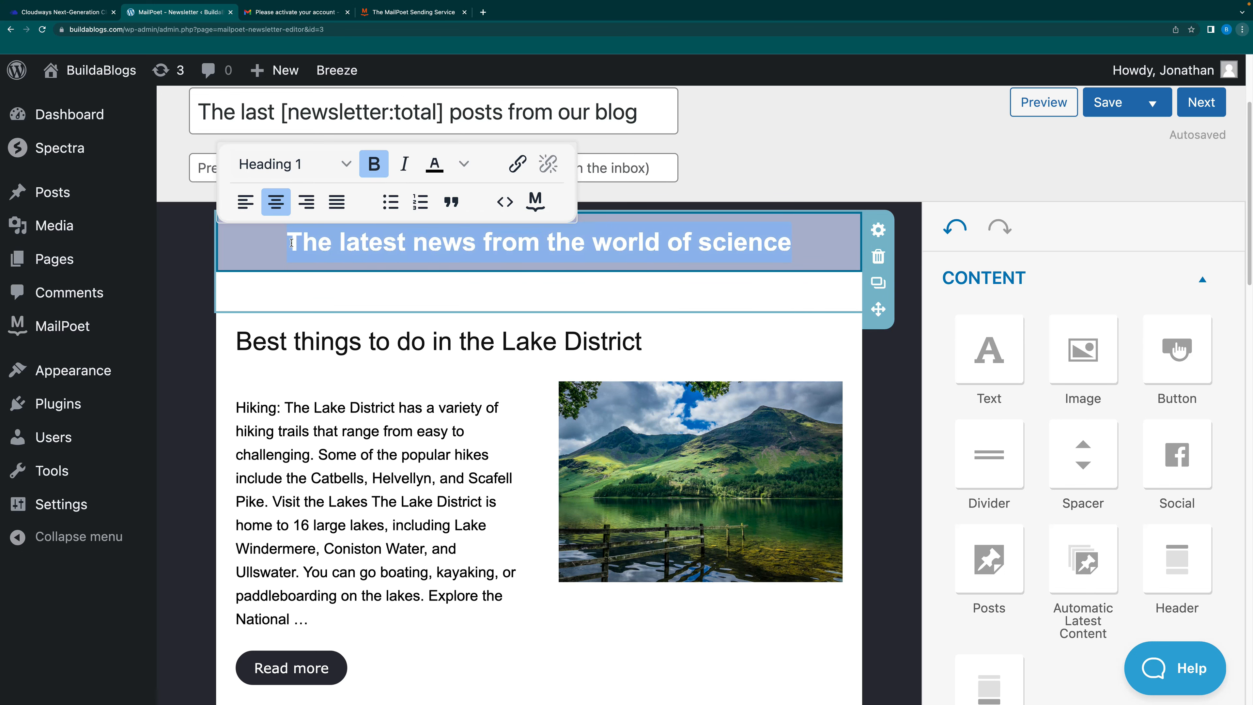
type("Build")
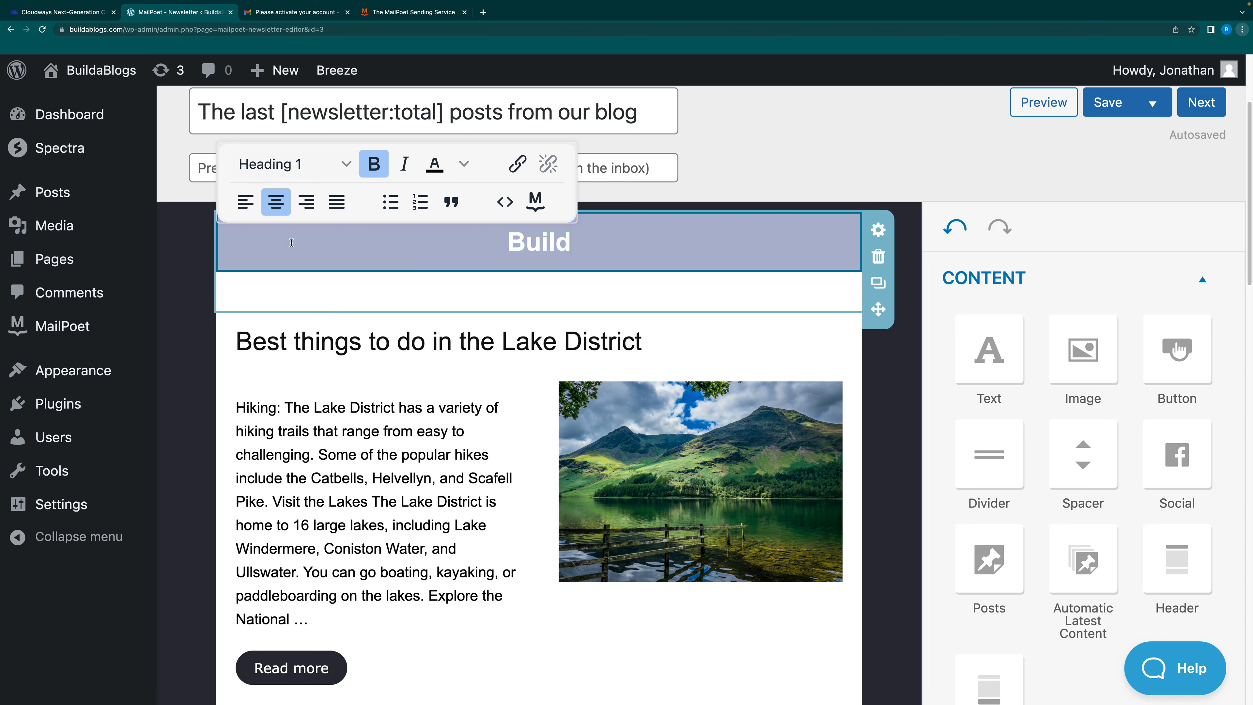
type("aBlo")
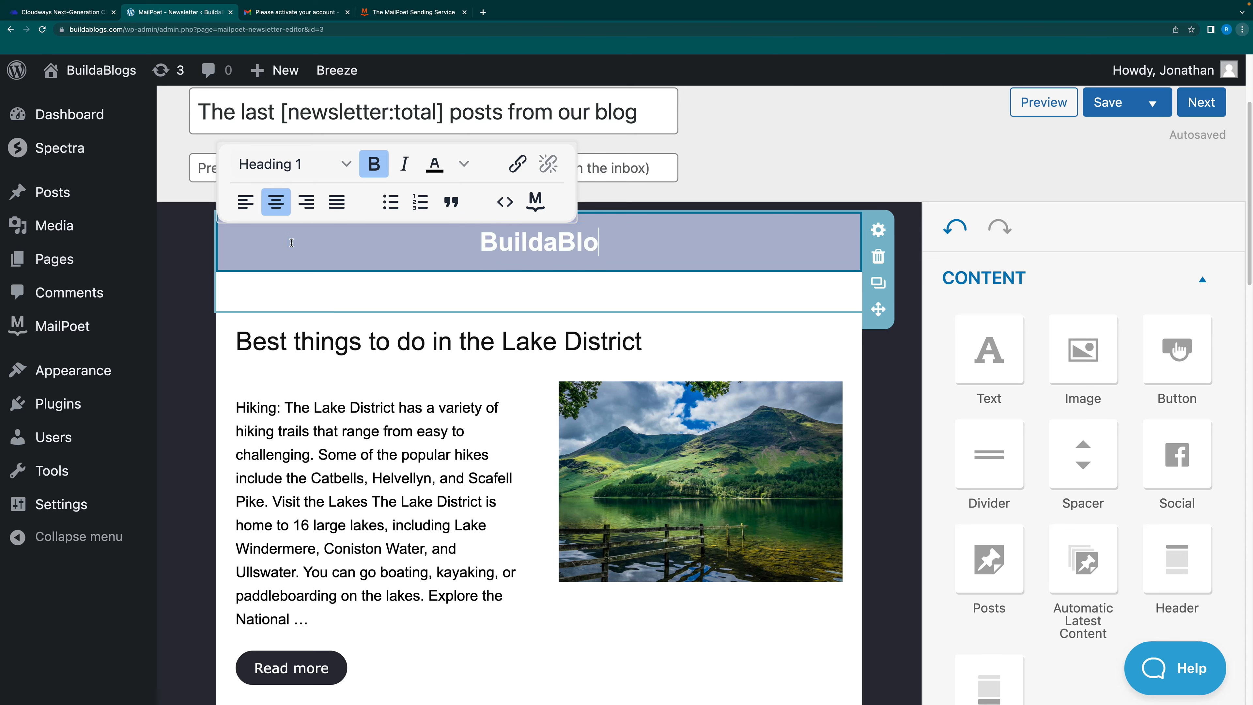
type("gs ")
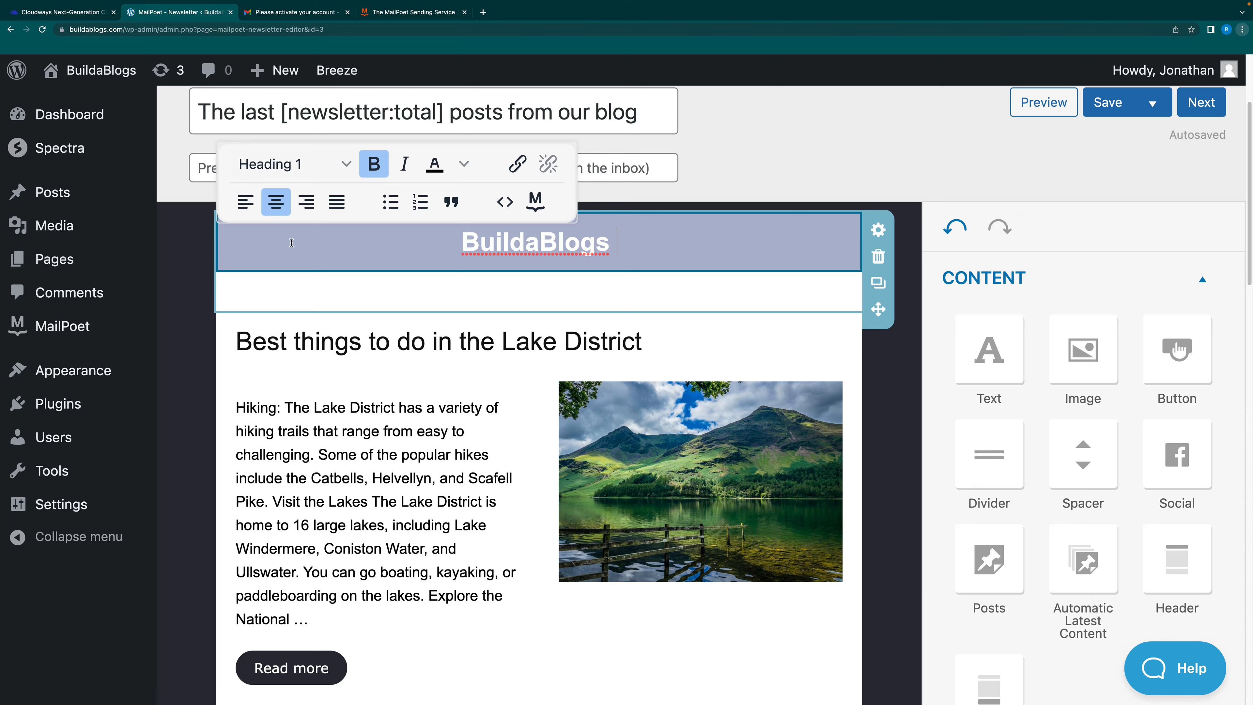
type("Newsletter")
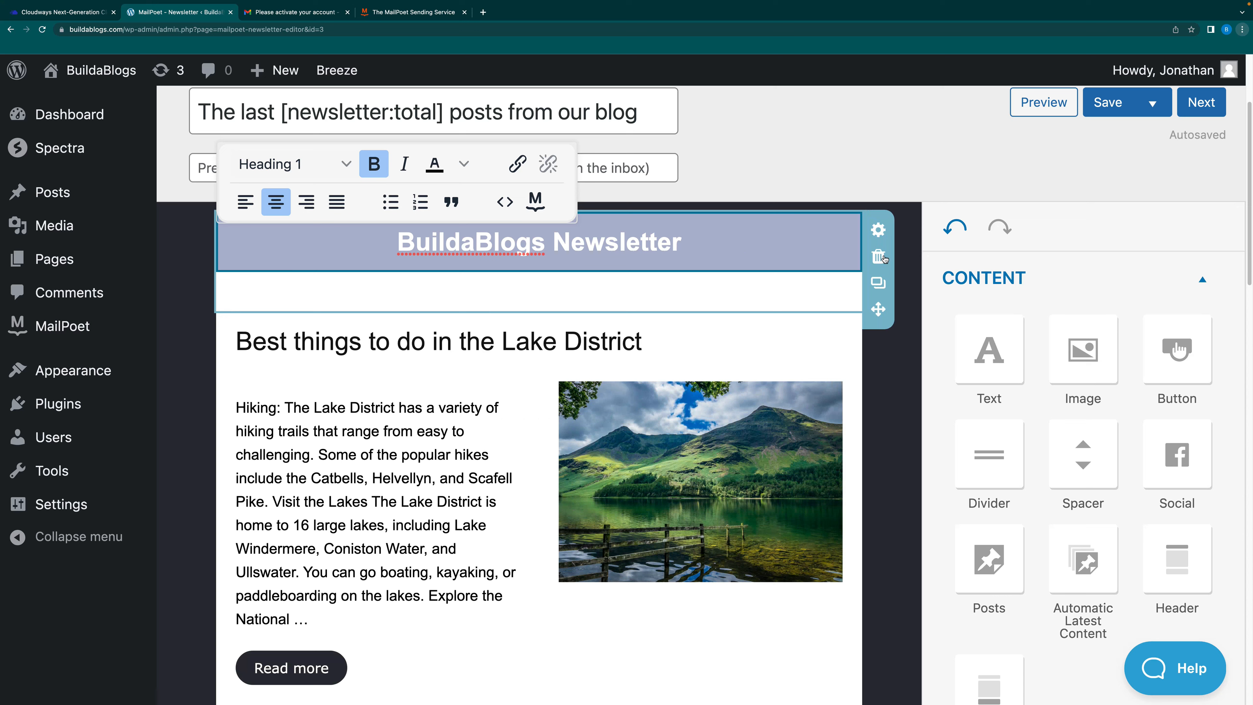
Set the background color of the "BuildaBlogs Newsletter" heading section to dark #2b2d37
left_click(880, 231)
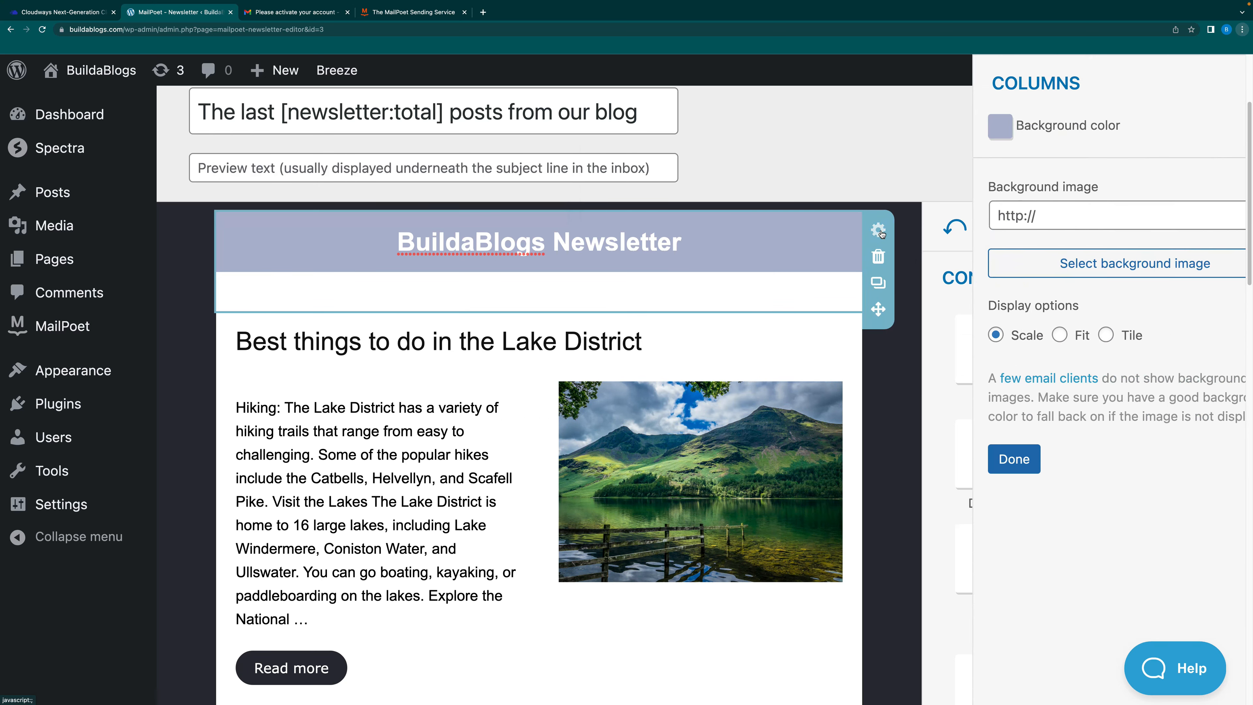
left_click(950, 126)
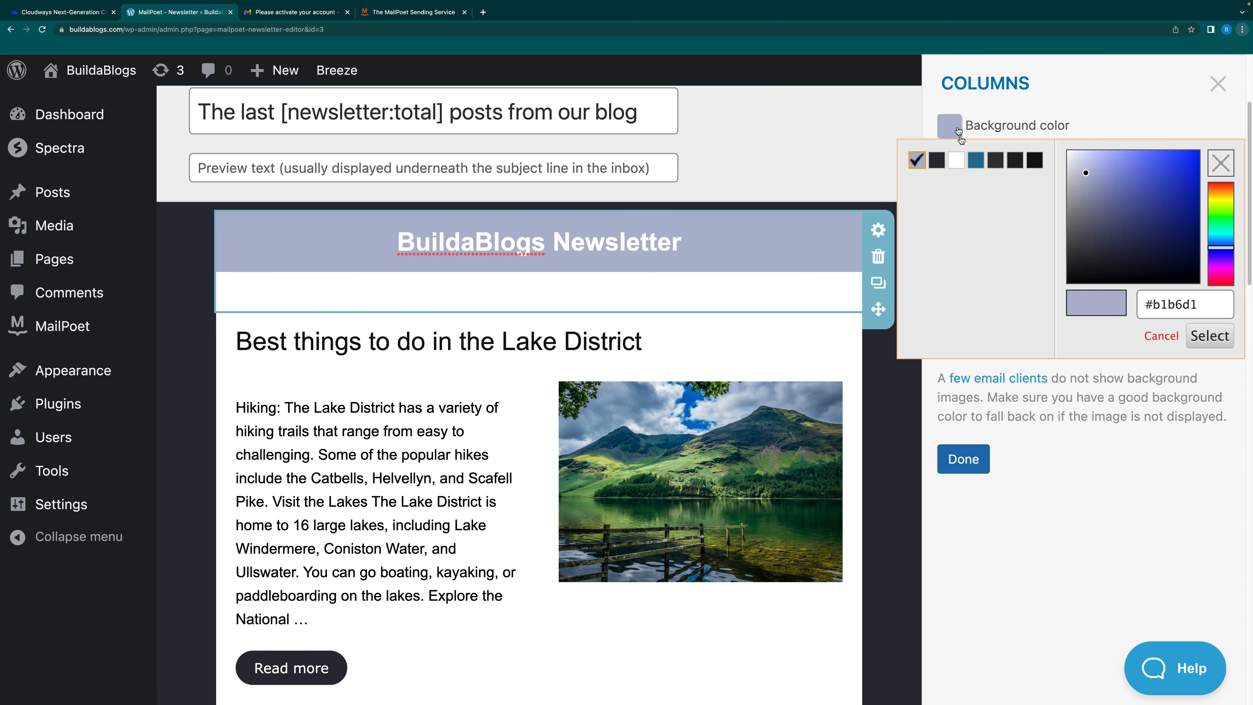
left_click(939, 161)
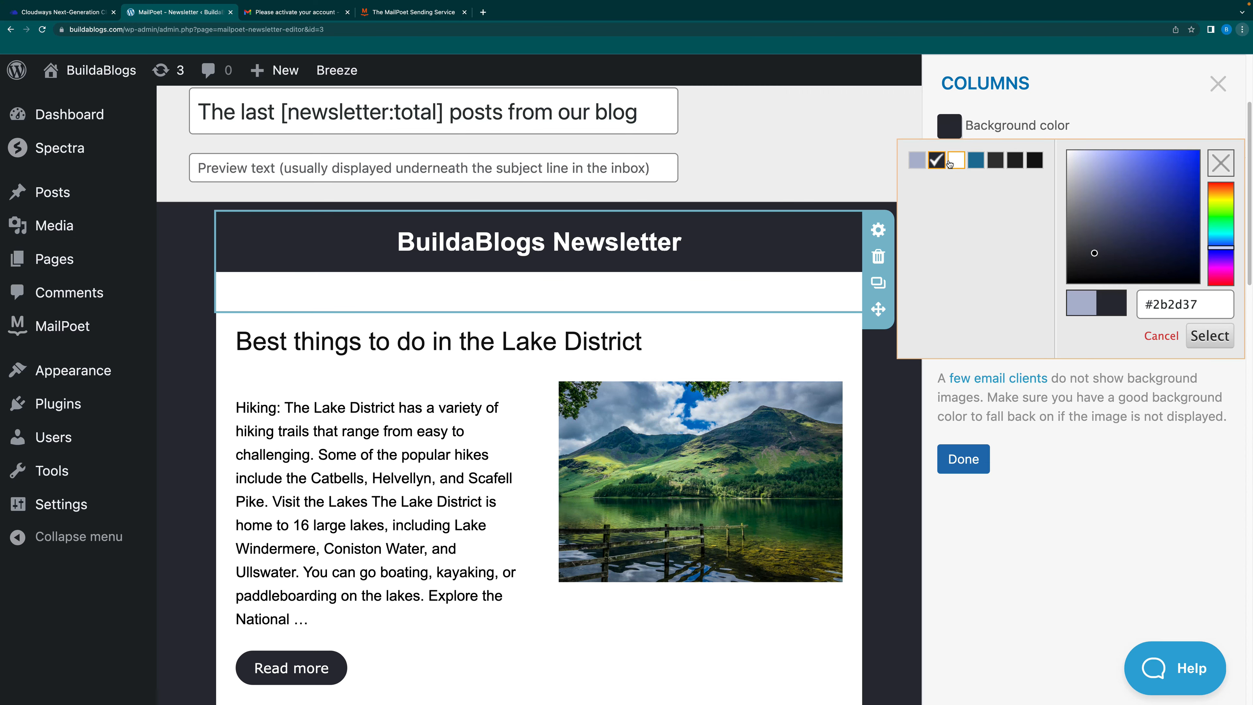
left_click(878, 401)
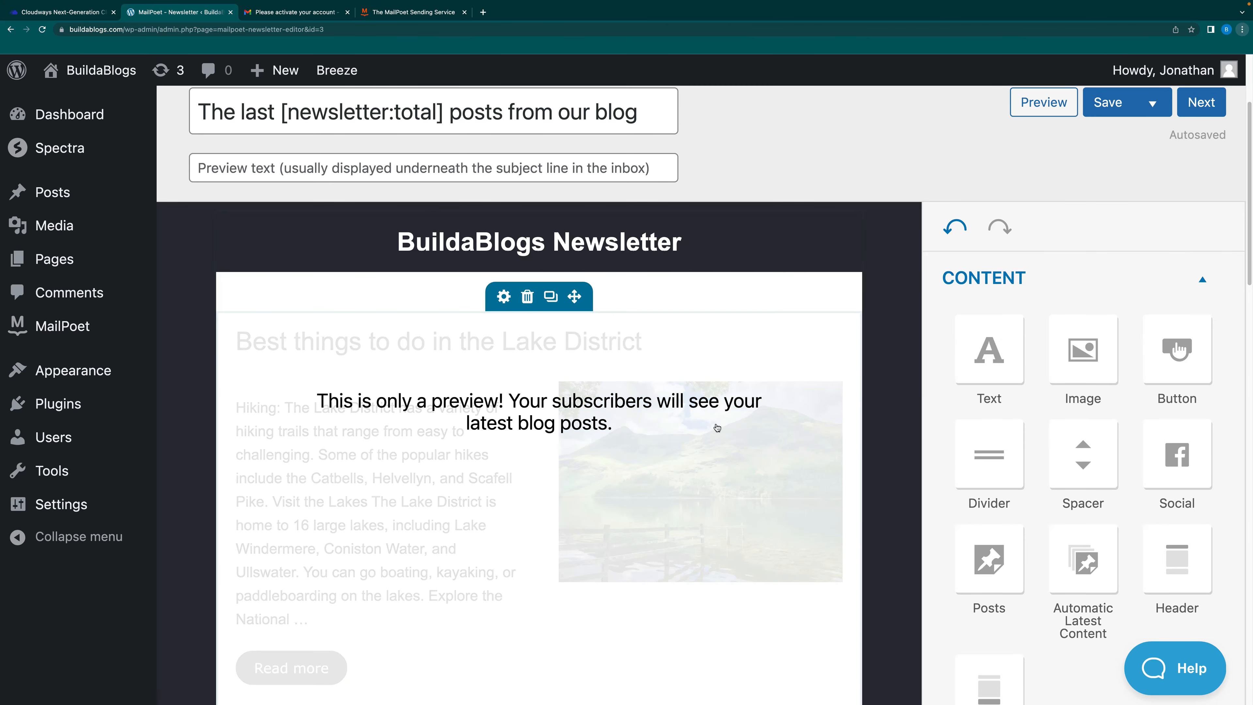
Delete the lilac spacer section beneath the latest posts and the "Download our app!" section from the email
scroll(716, 349, "down", 3)
scroll(718, 390, "down", 9)
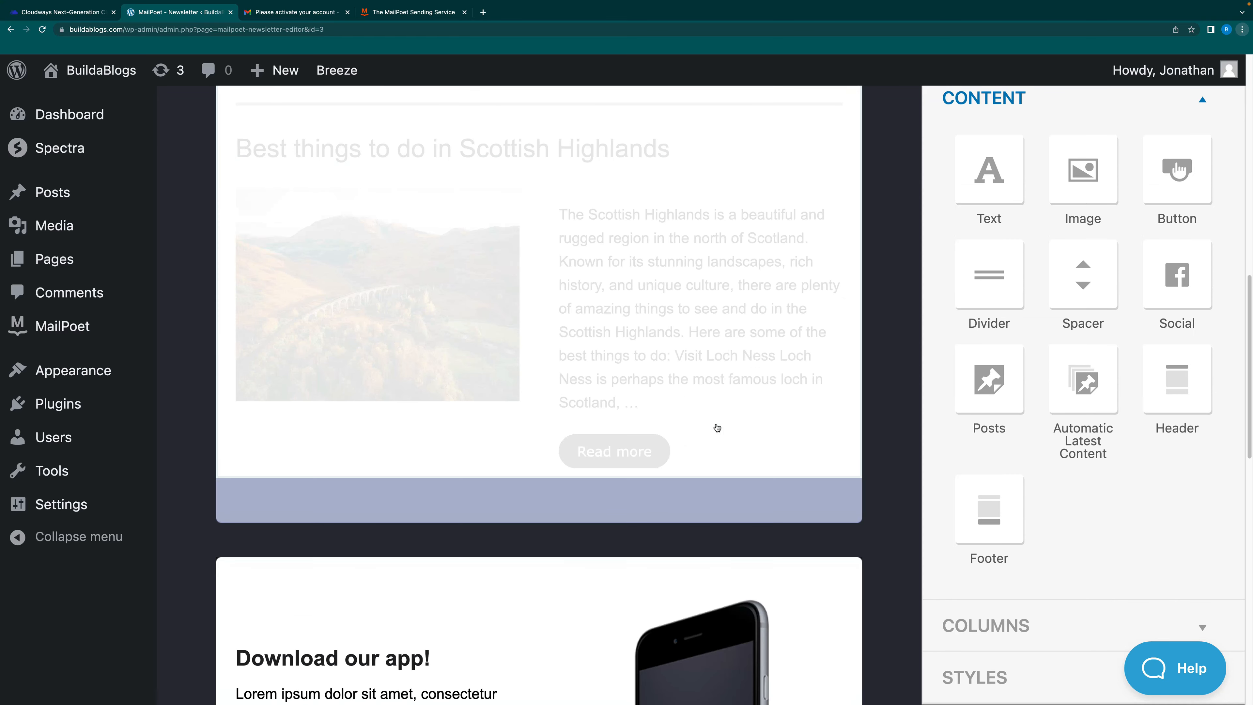
scroll(671, 330, "up", 2)
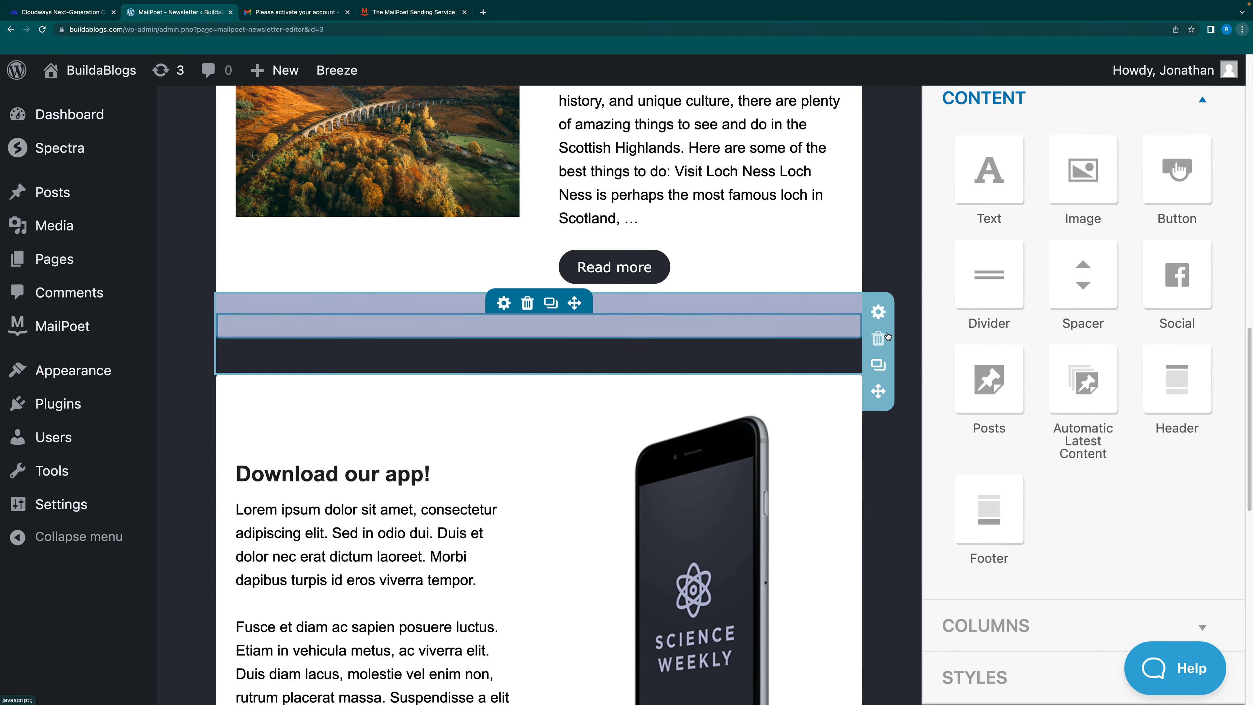
left_click(879, 340)
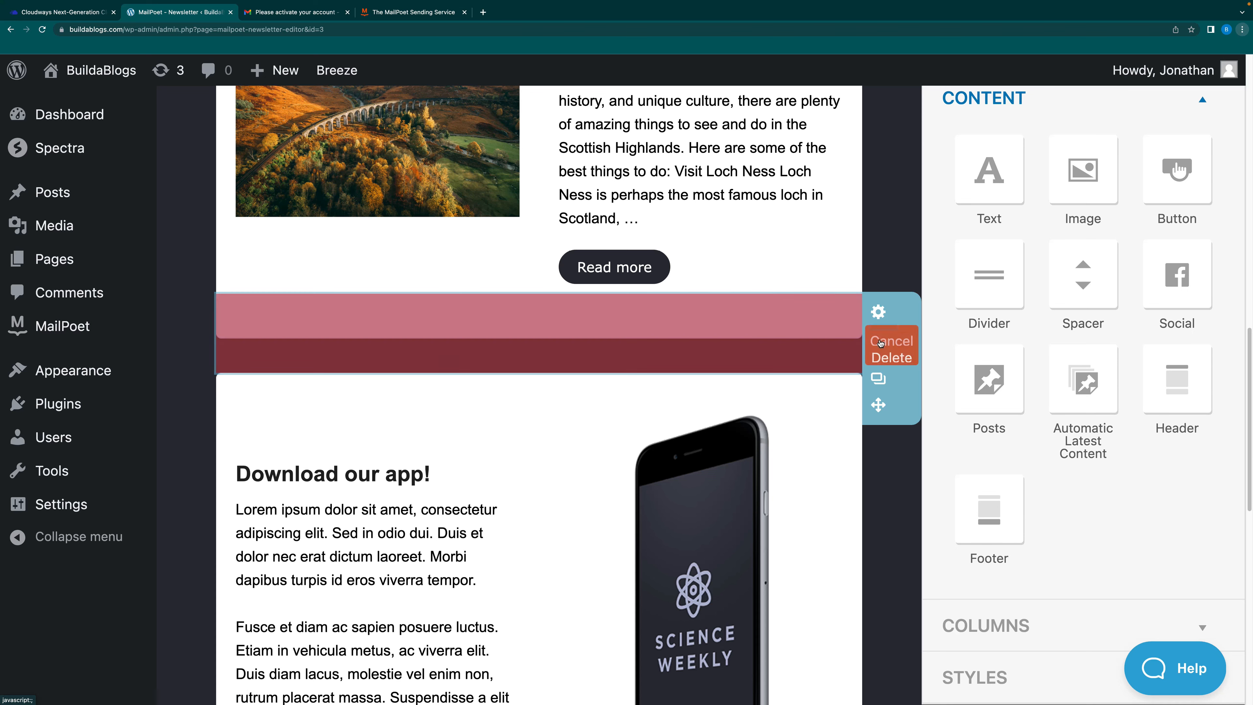
left_click(891, 358)
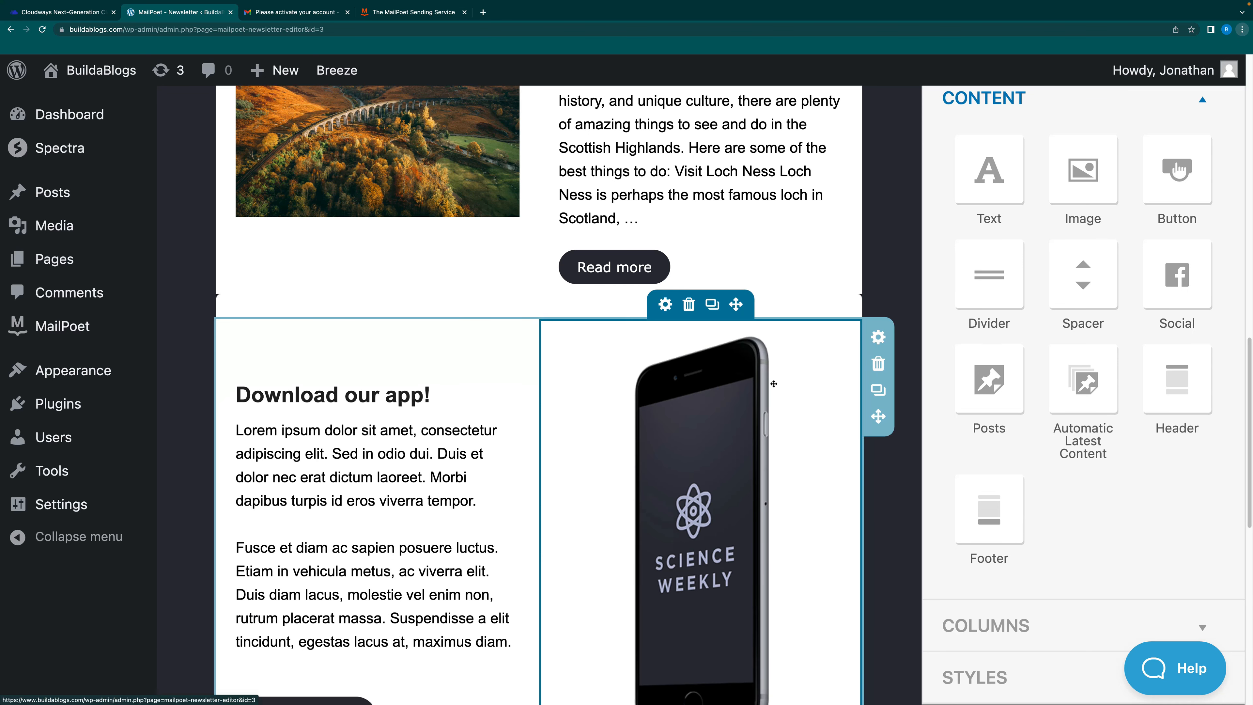
left_click(878, 365)
left_click(895, 382)
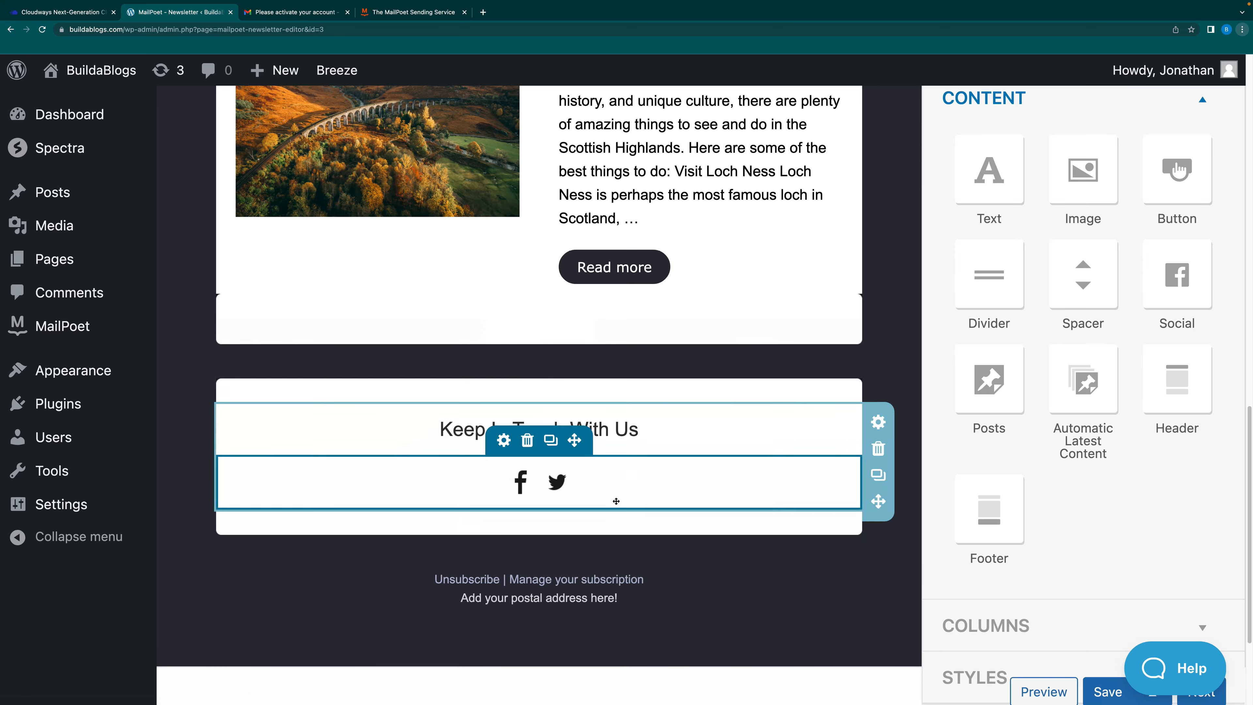
Remove the "Add your postal address here!" line from the email footer, keeping the unsubscribe and subscription links
left_click(623, 597)
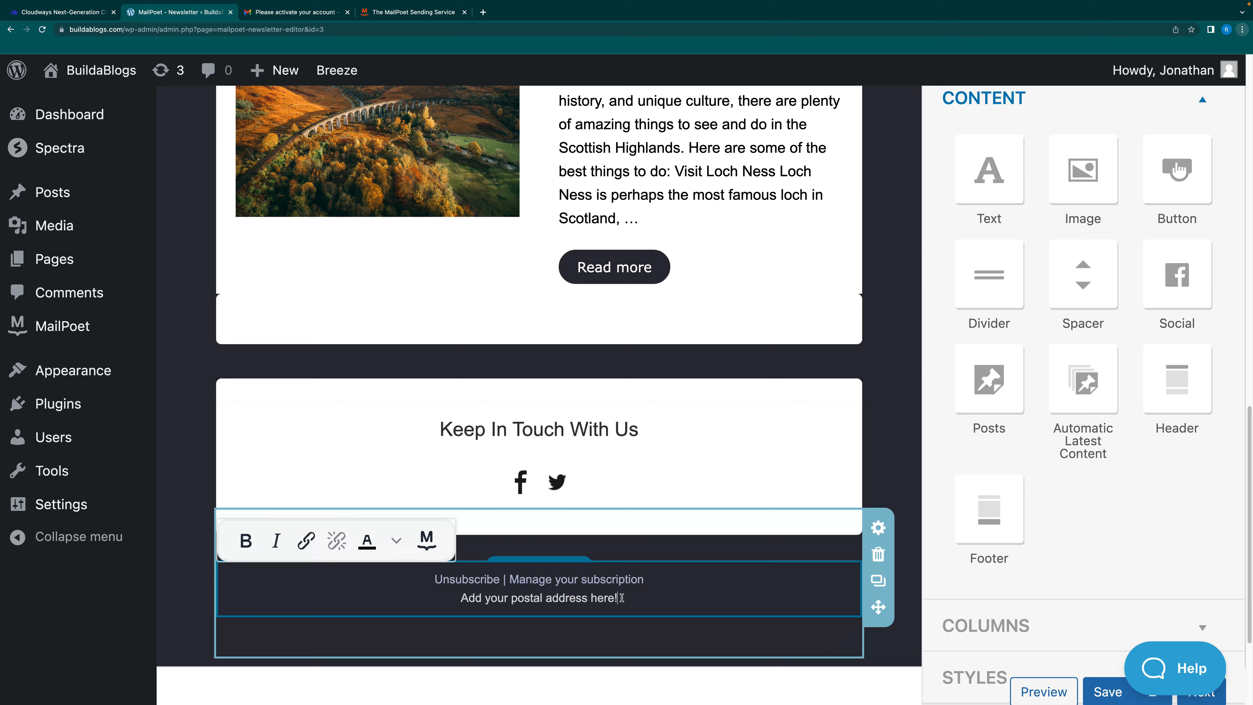
key("BackSpace")
key("BackSpace")
key("BackSpace")
key("BackSpace")
key("BackSpace")
key("BackSpace")
key("BackSpace")
key("BackSpace")
key("BackSpace")
key("BackSpace")
key("BackSpace")
key("BackSpace")
key("BackSpace")
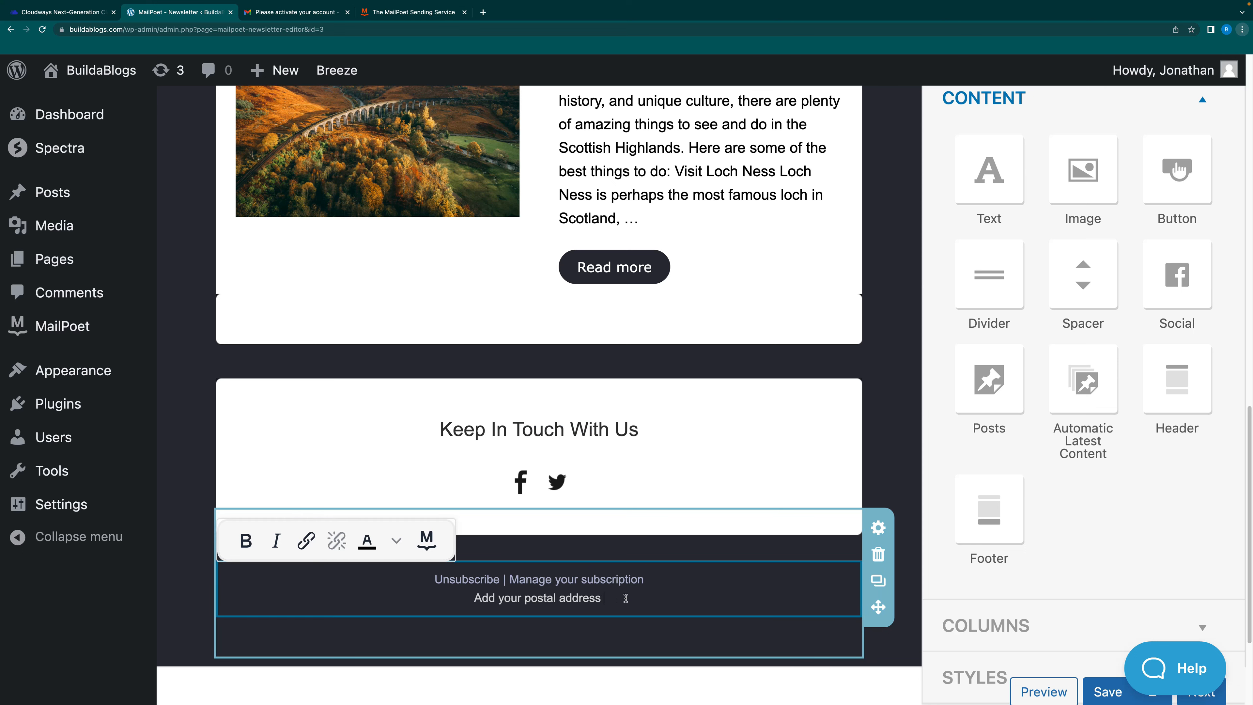
key("BackSpace")
key("BackSpace")
key("BackSpace")
key("BackSpace")
key("BackSpace")
key("BackSpace")
key("BackSpace")
key("BackSpace")
key("BackSpace")
key("BackSpace")
key("BackSpace")
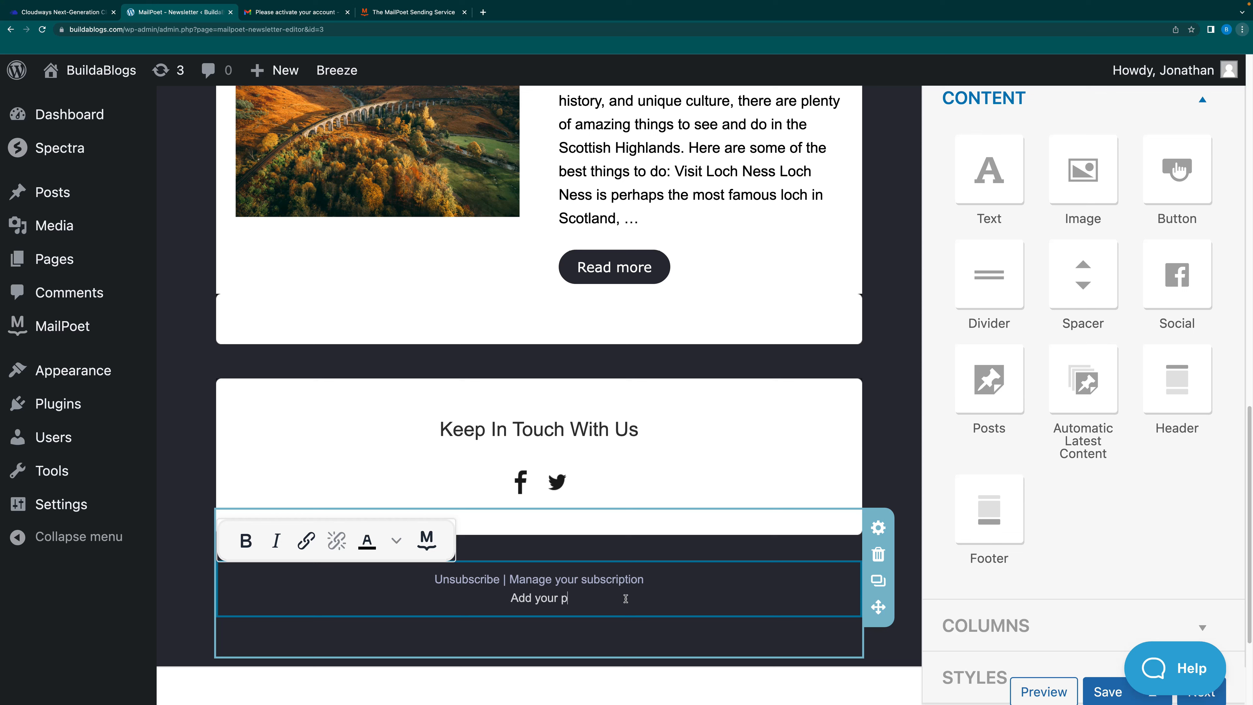
key("BackSpace")
key("BackSpace")
key("BackSpace")
key("BackSpace")
key("BackSpace")
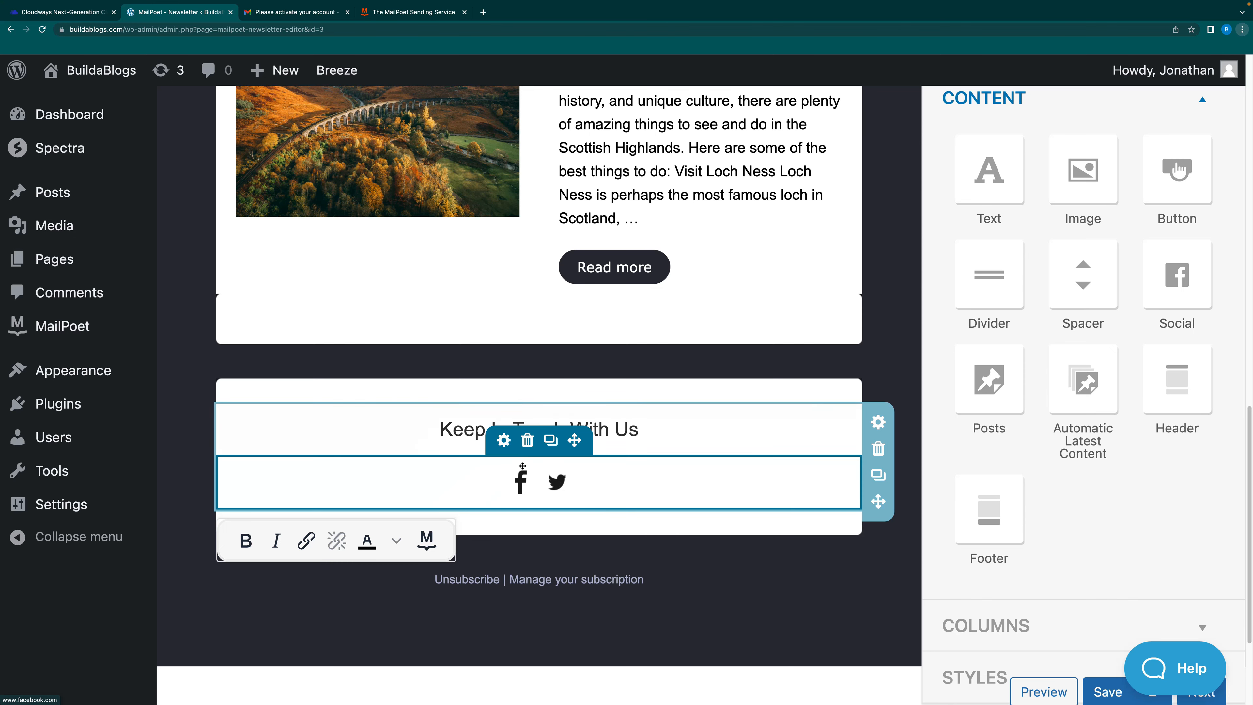
Examine the link and style settings of the email's Facebook and Twitter icons and the available column layouts
left_click(500, 442)
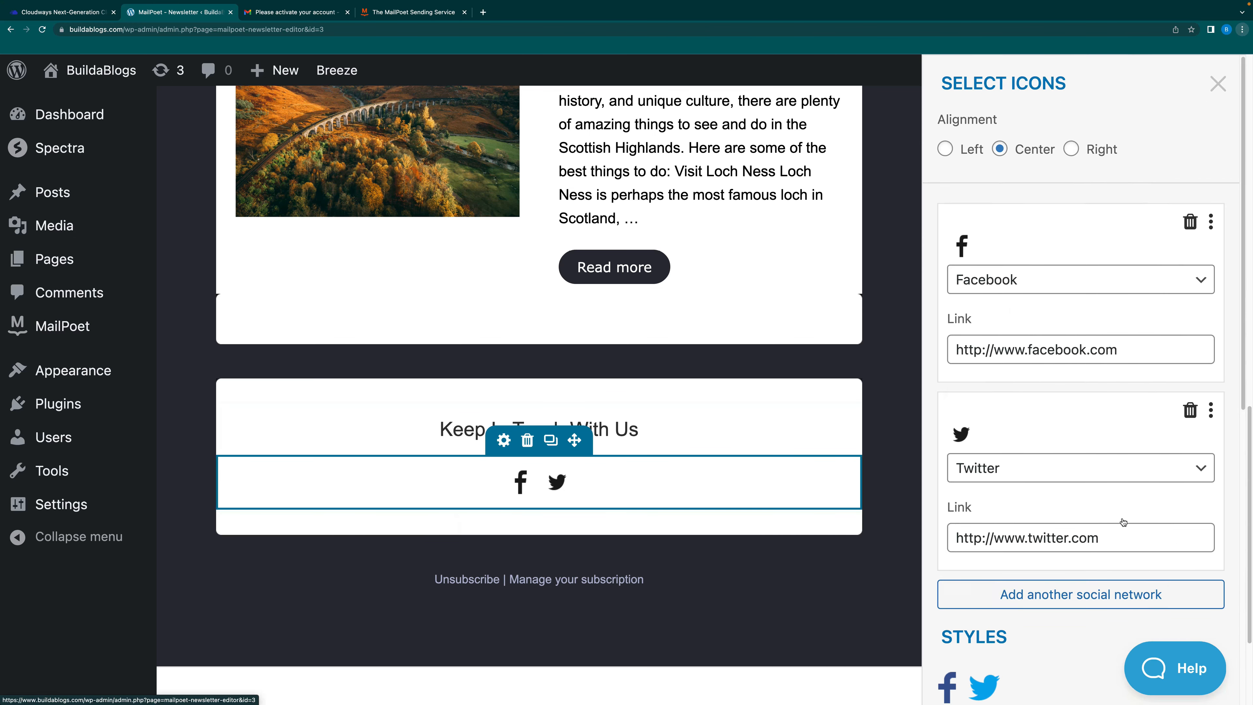
scroll(1104, 493, "down", 2)
scroll(1105, 493, "down", 3)
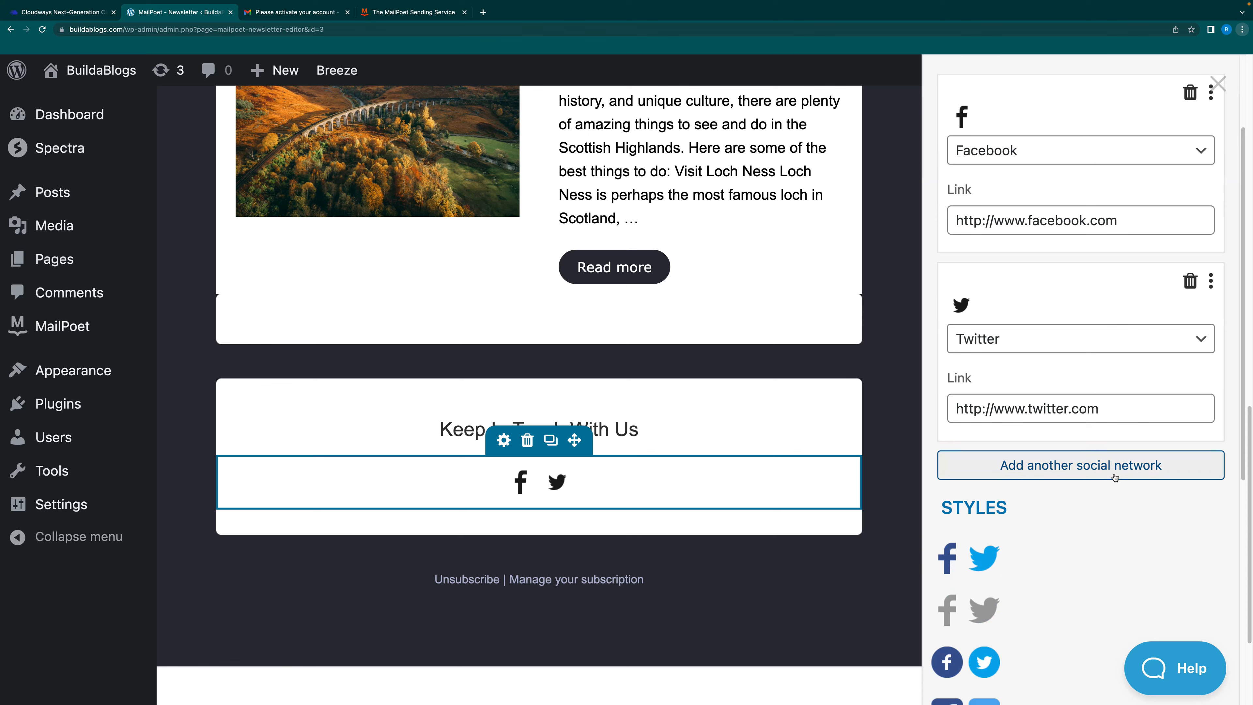
scroll(1114, 468, "up", 3)
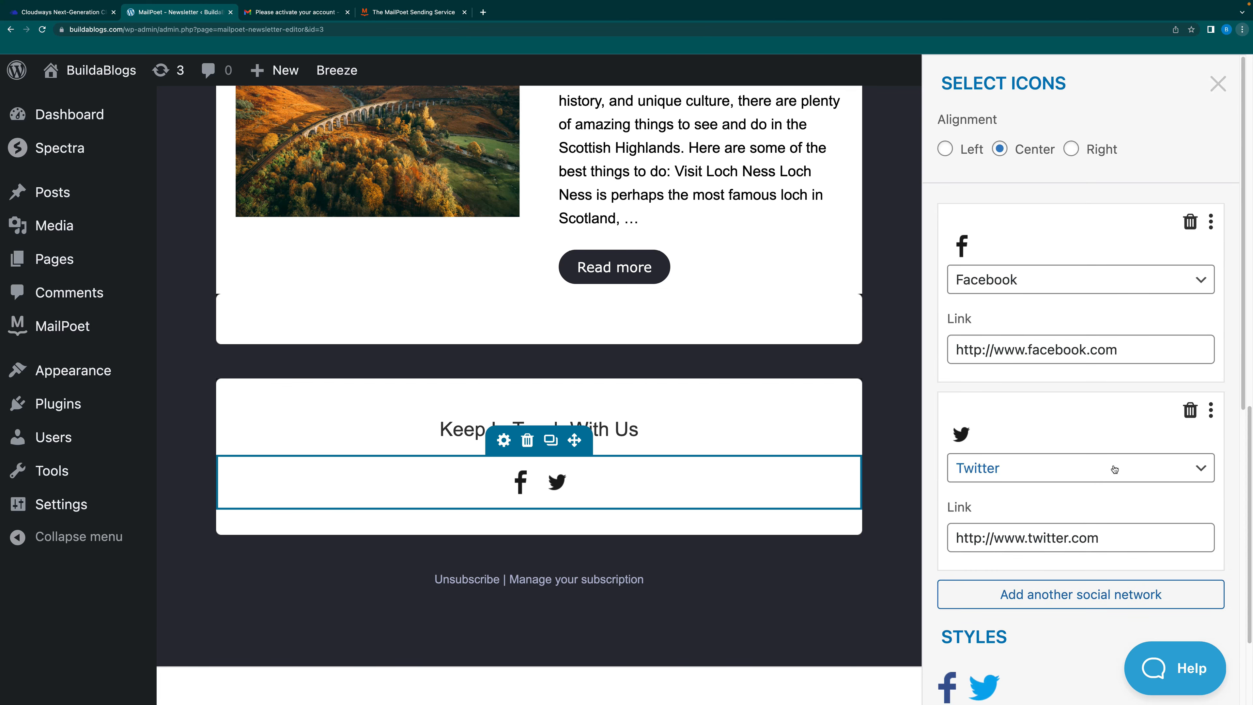
left_click(1218, 84)
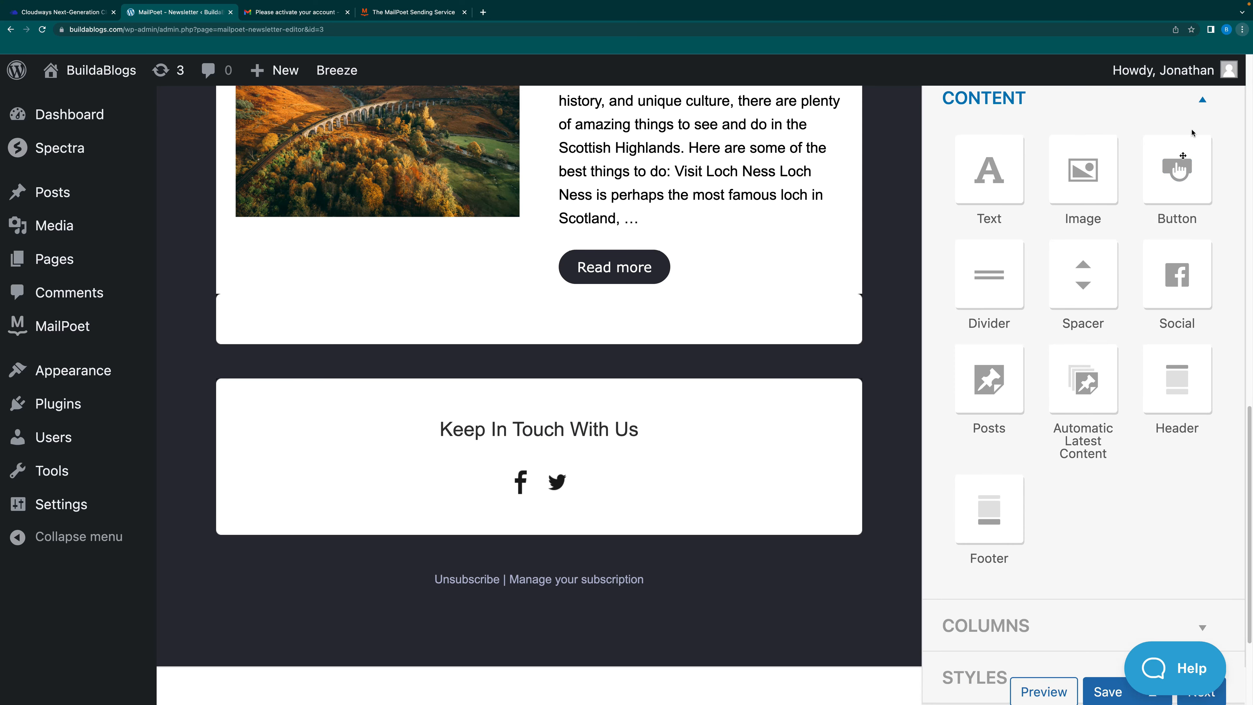
scroll(921, 376, "up", 3)
scroll(797, 423, "down", 4)
scroll(817, 401, "up", 5)
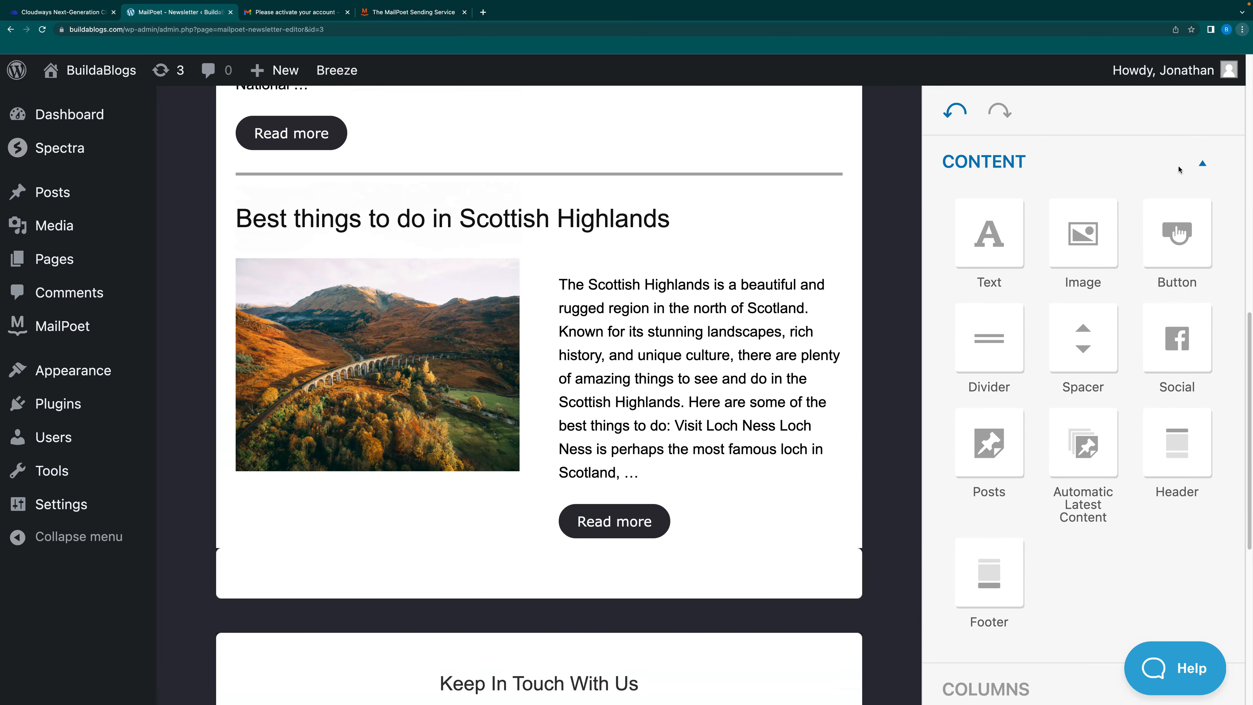
double_click(1201, 163)
left_click(1195, 163)
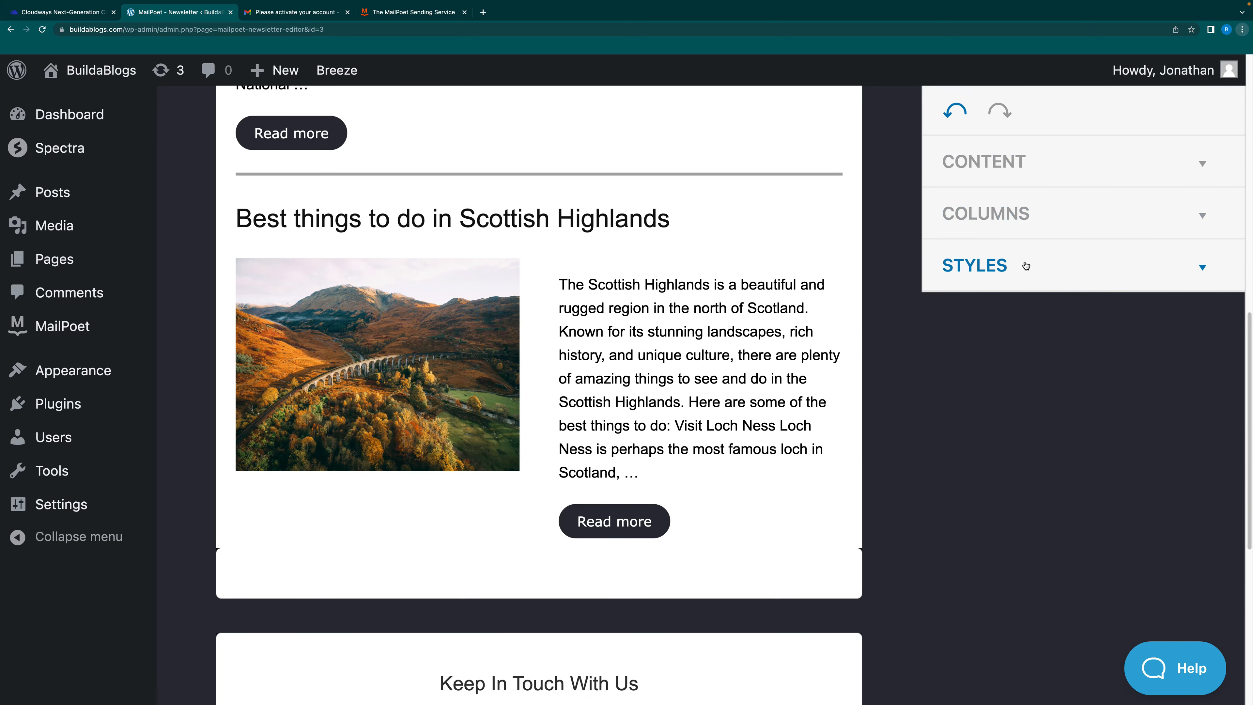
left_click(992, 214)
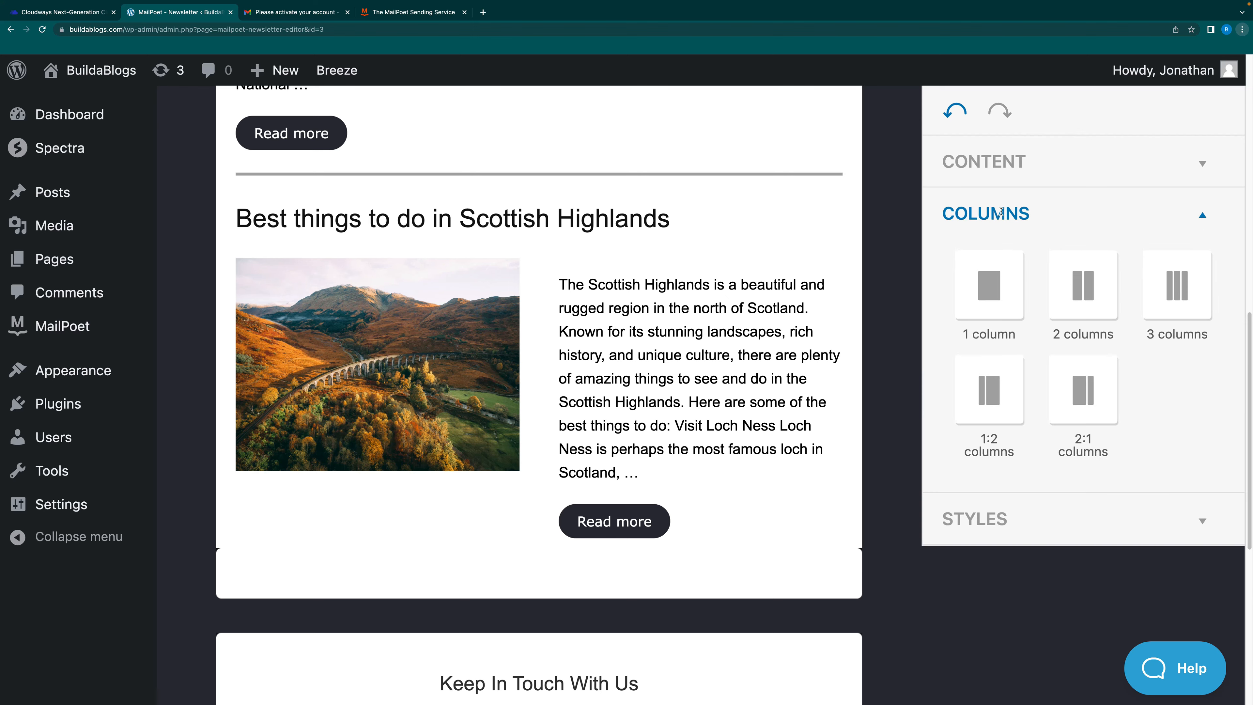
scroll(1043, 461, "up", 15)
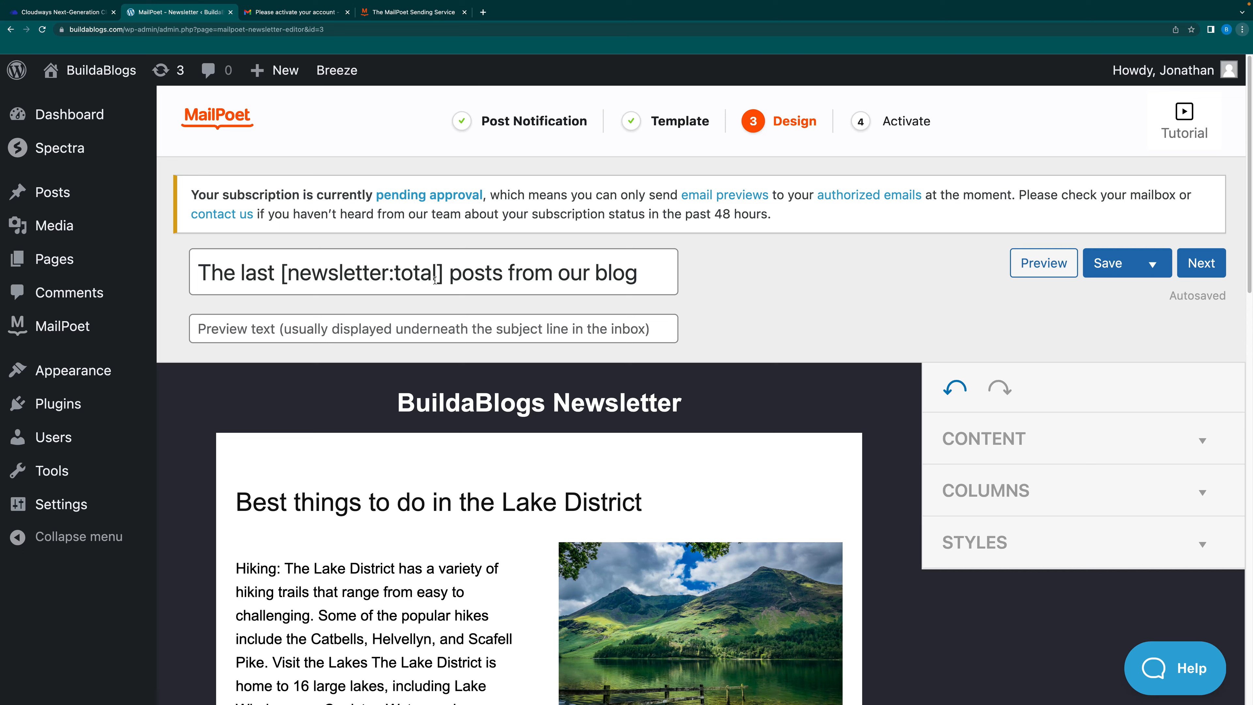
Continue to the activation stage, assign the post notification to the Newsletter mailing list, and save it as a draft
left_click(1204, 265)
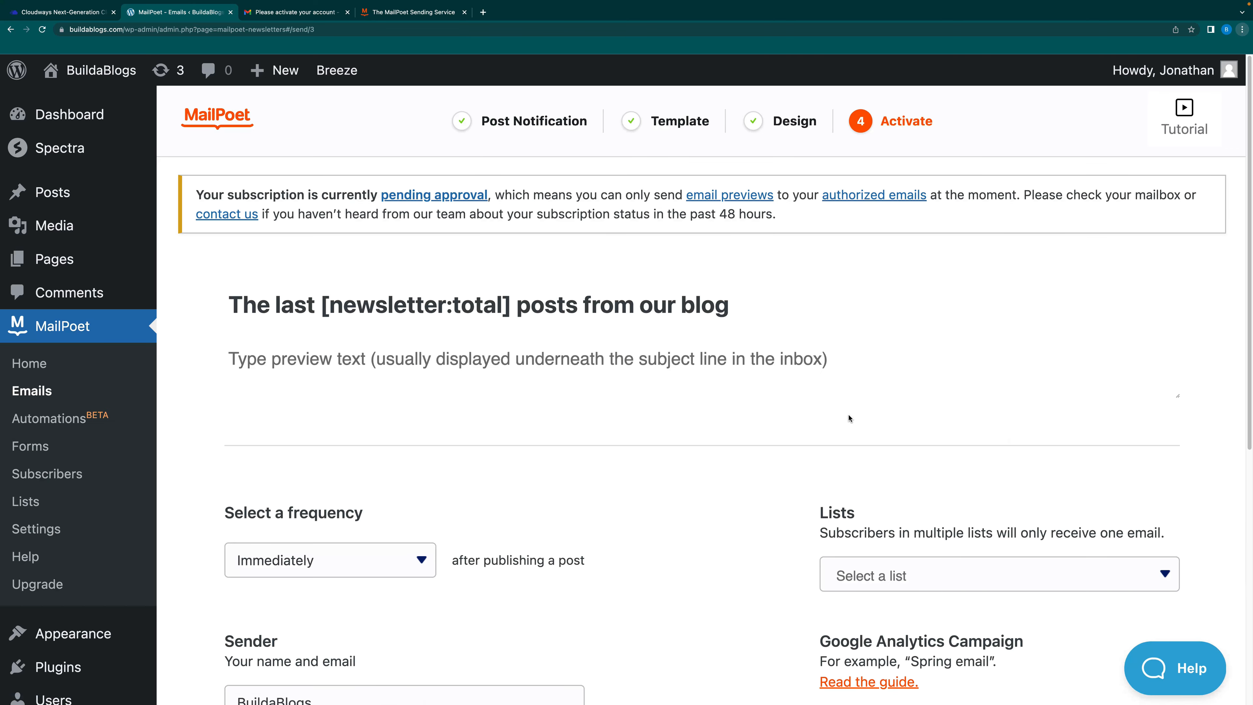
scroll(740, 395, "down", 5)
scroll(518, 425, "down", 4)
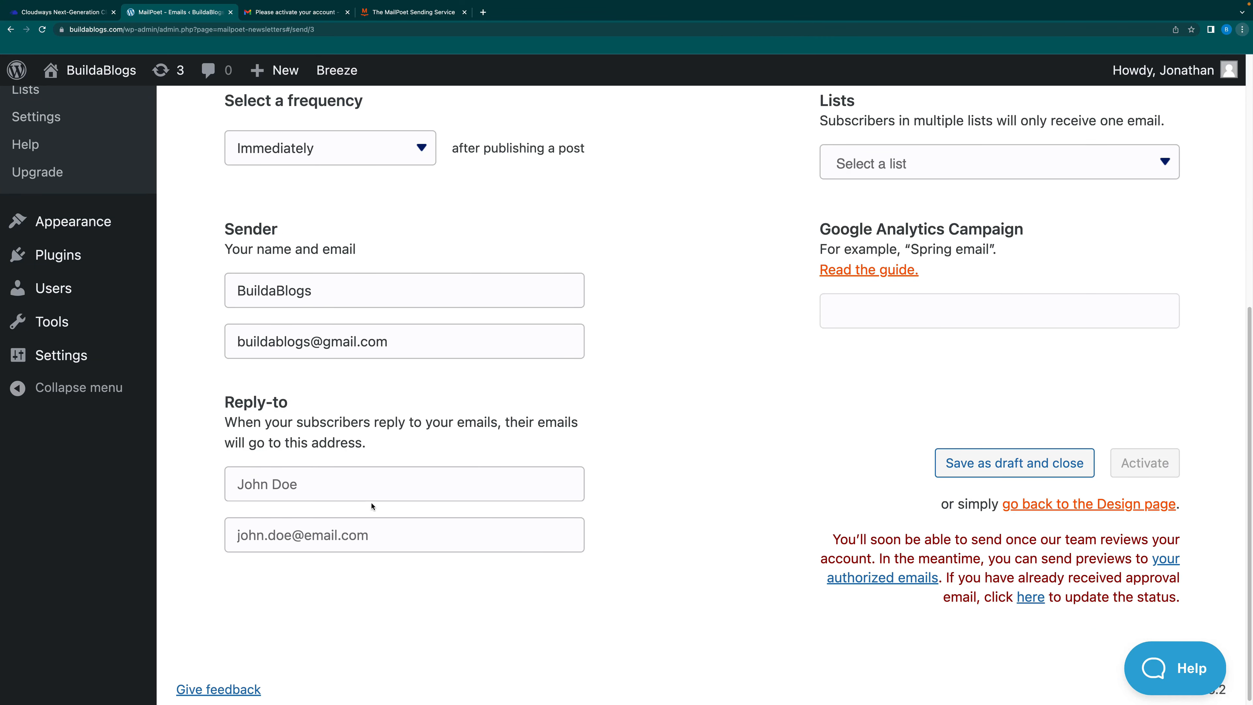
scroll(461, 405, "up", 5)
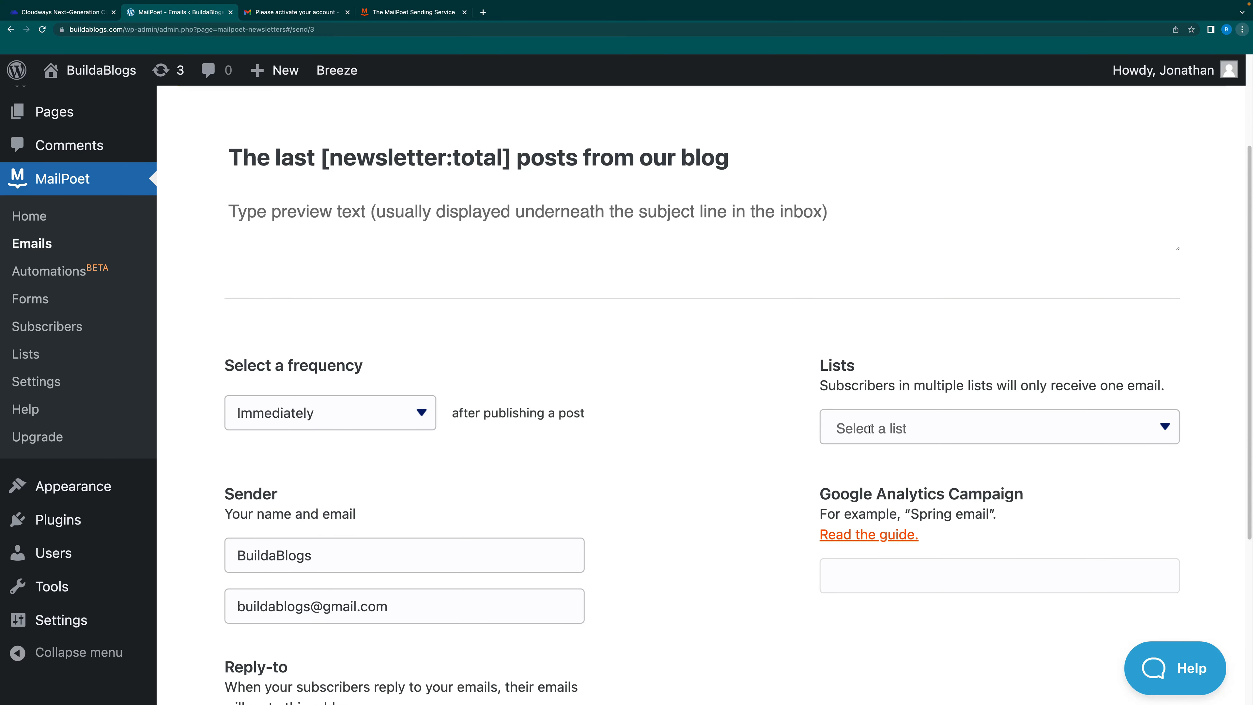
left_click(913, 428)
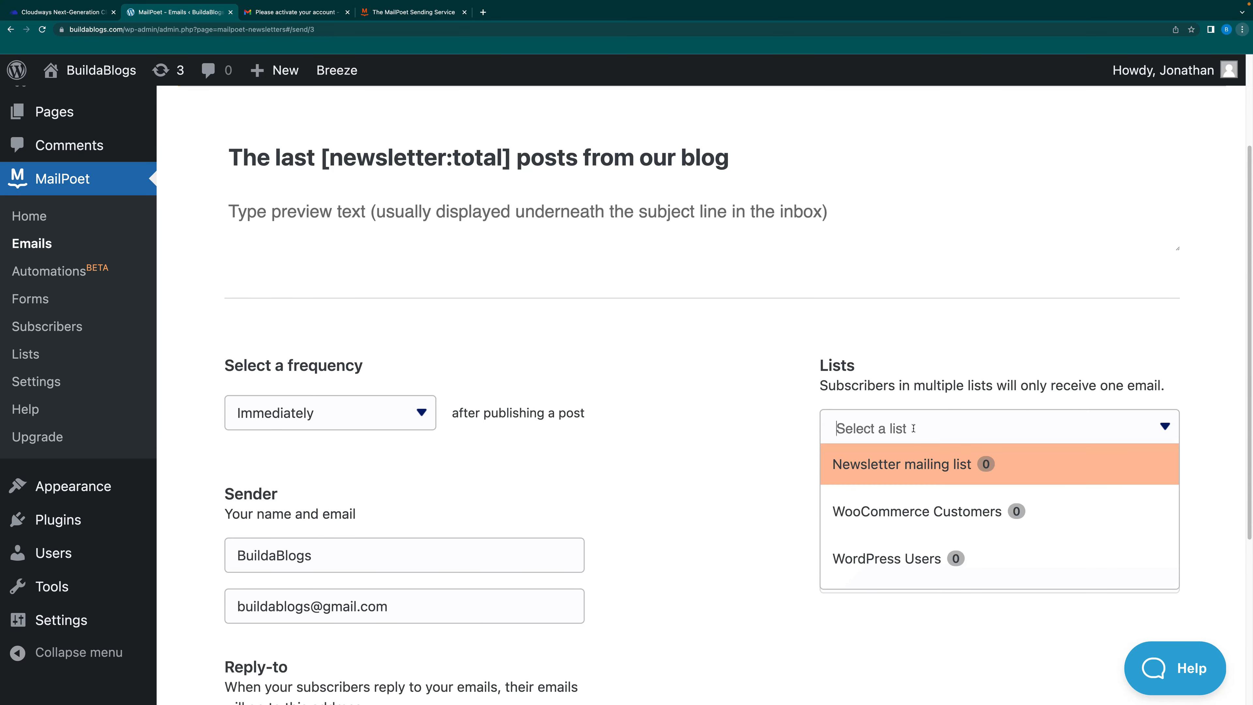
left_click(923, 469)
scroll(966, 410, "down", 6)
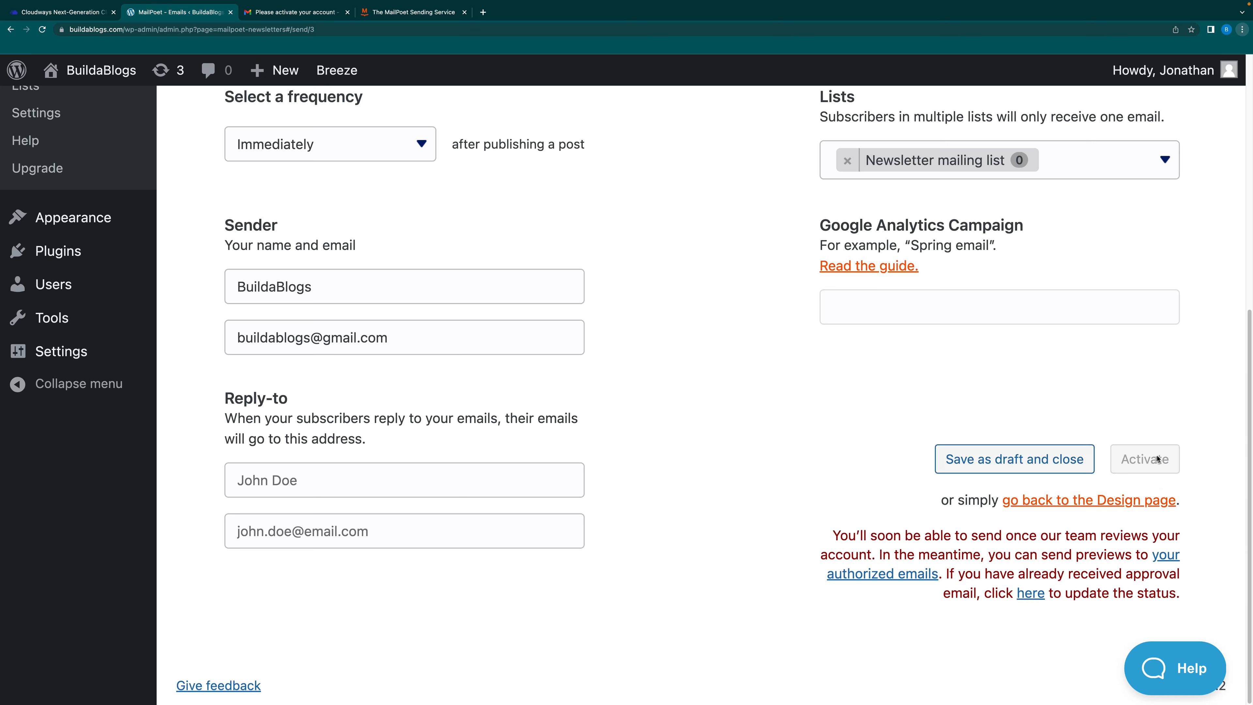
left_click(1018, 459)
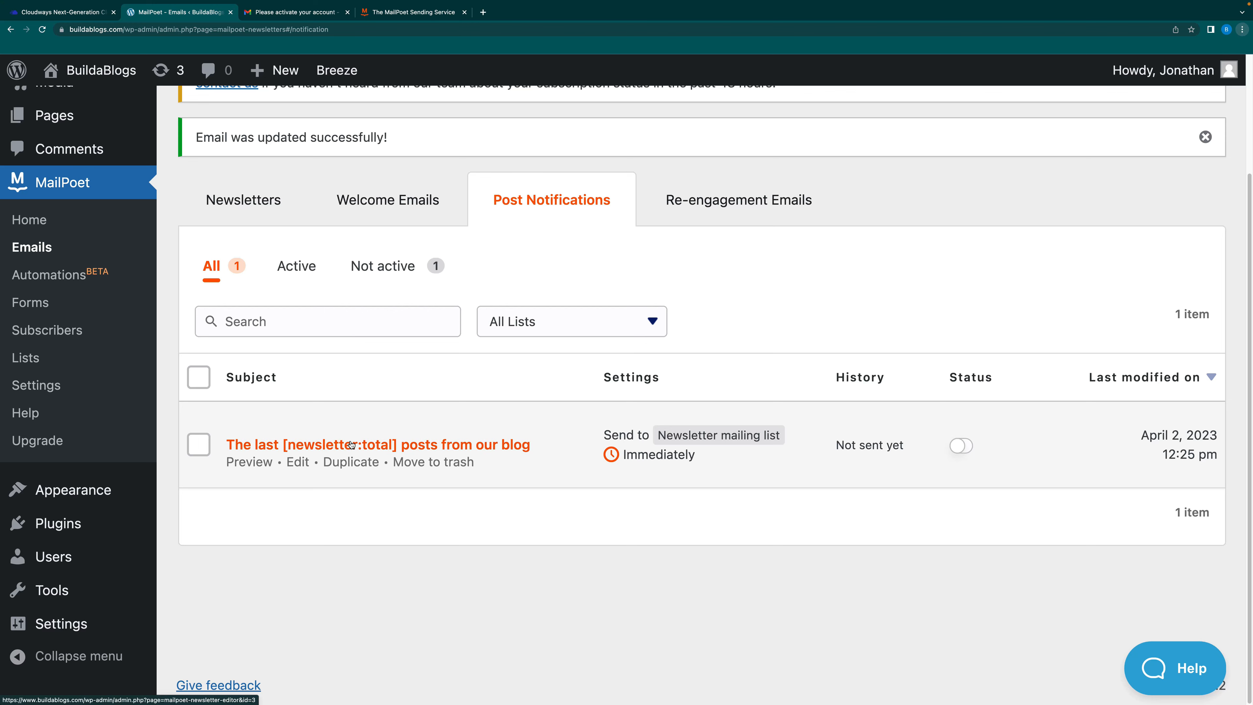
Preview the saved post notification email in the browser, then close the preview
left_click(250, 462)
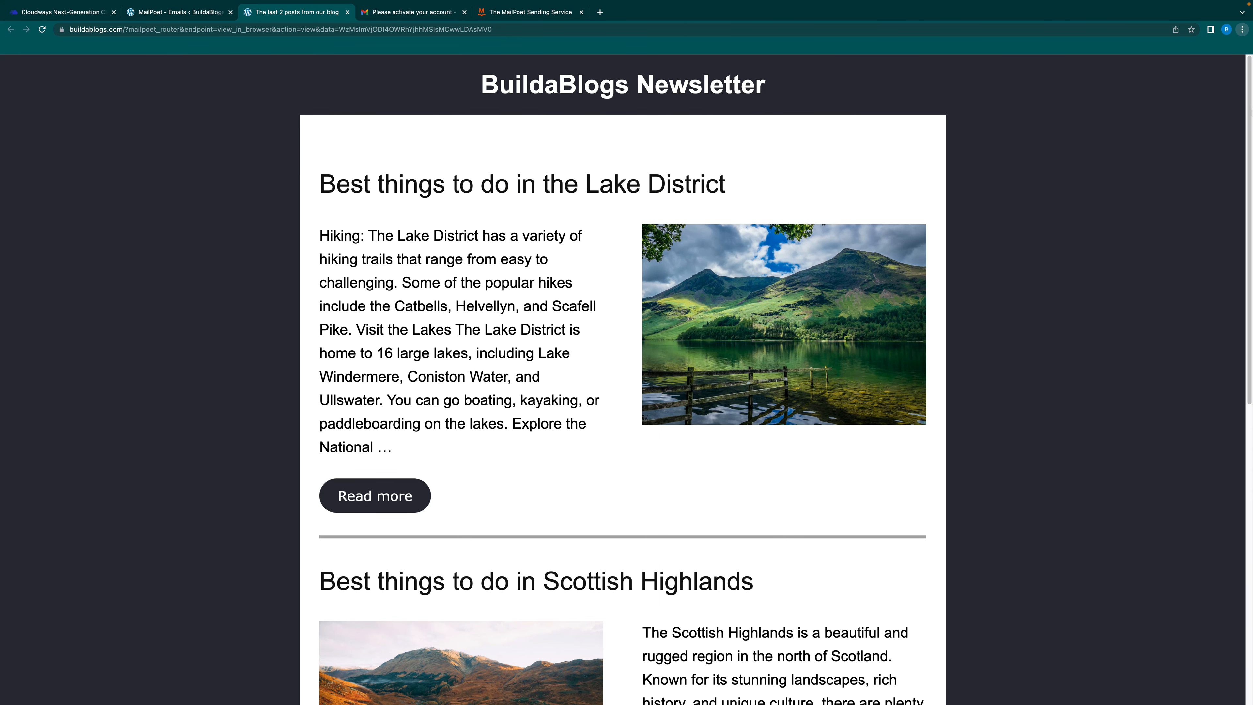
mouse_move(1246, 143)
left_mouse_down()
mouse_move(1250, 458)
mouse_move(1248, 158)
left_mouse_up()
left_click(347, 11)
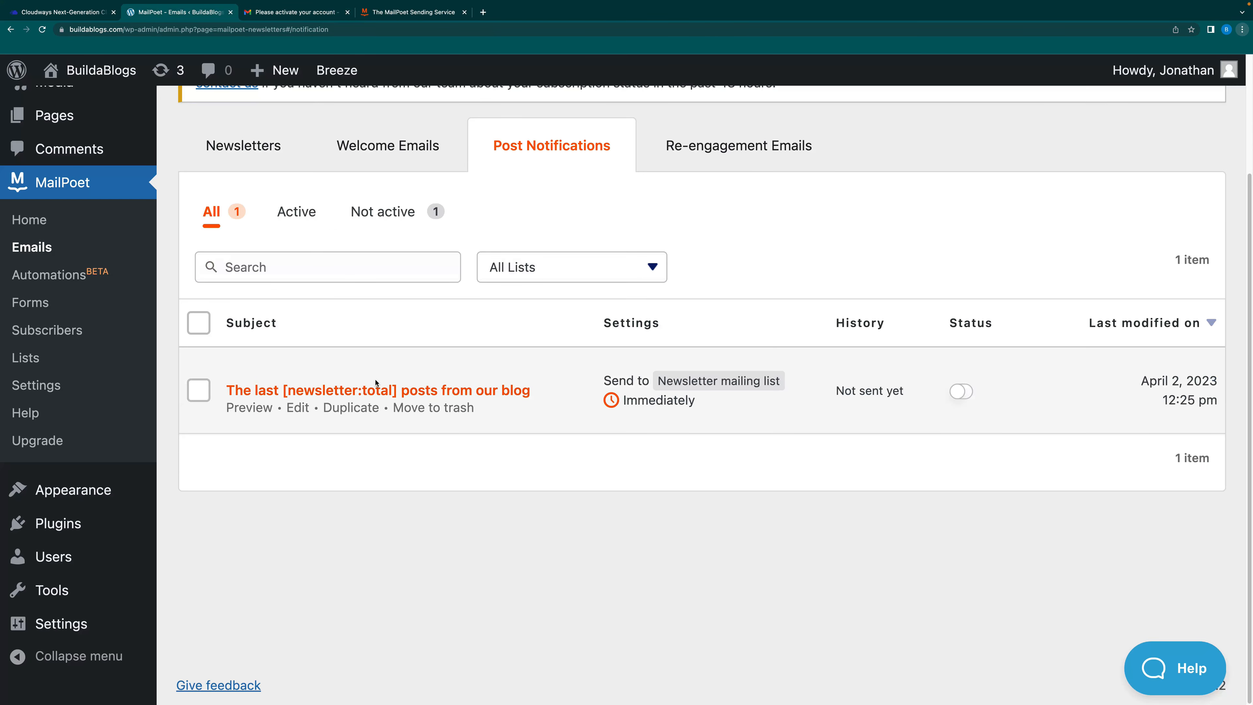
Activate the post notification email and filter the post notifications to the active ones
scroll(483, 374, "up", 3)
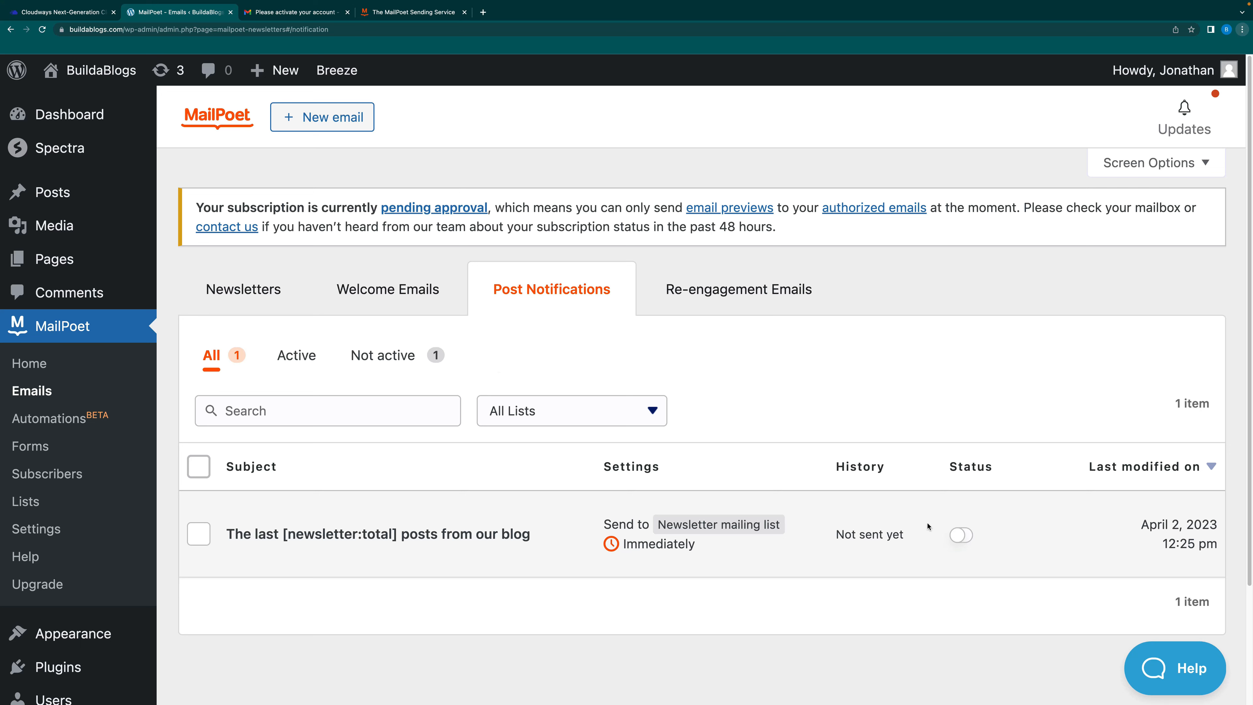
left_click(962, 535)
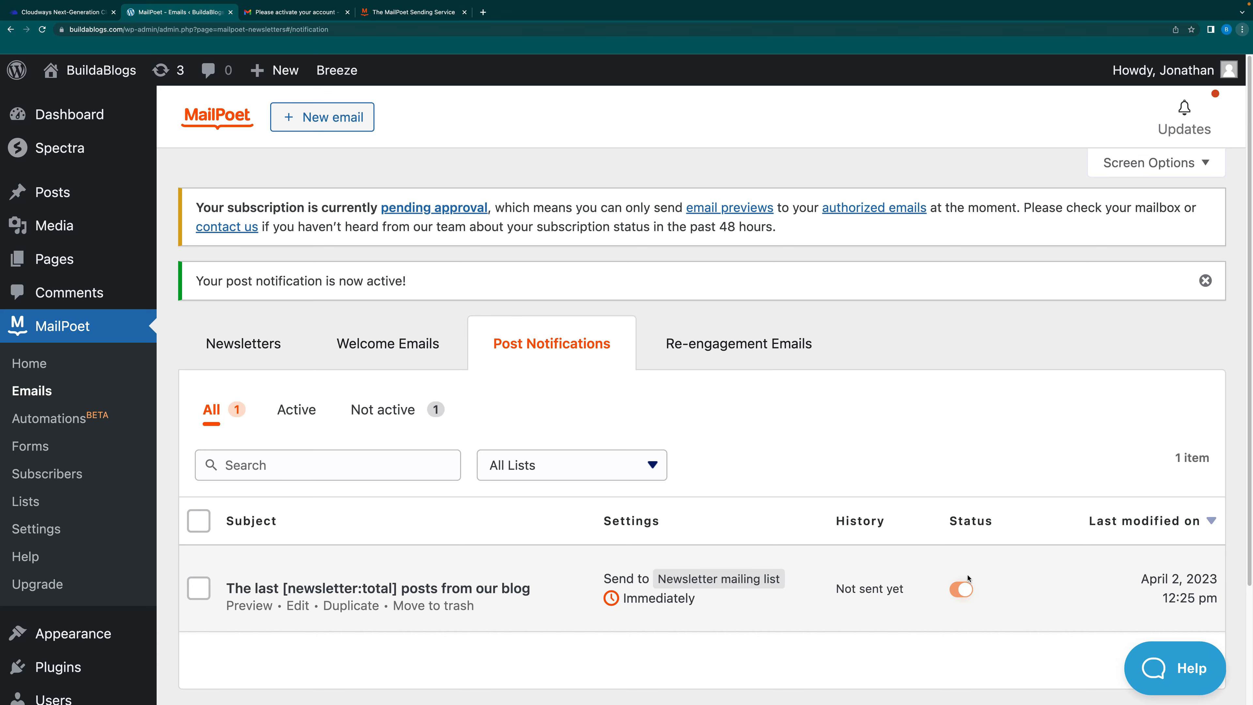
scroll(967, 577, "down", 2)
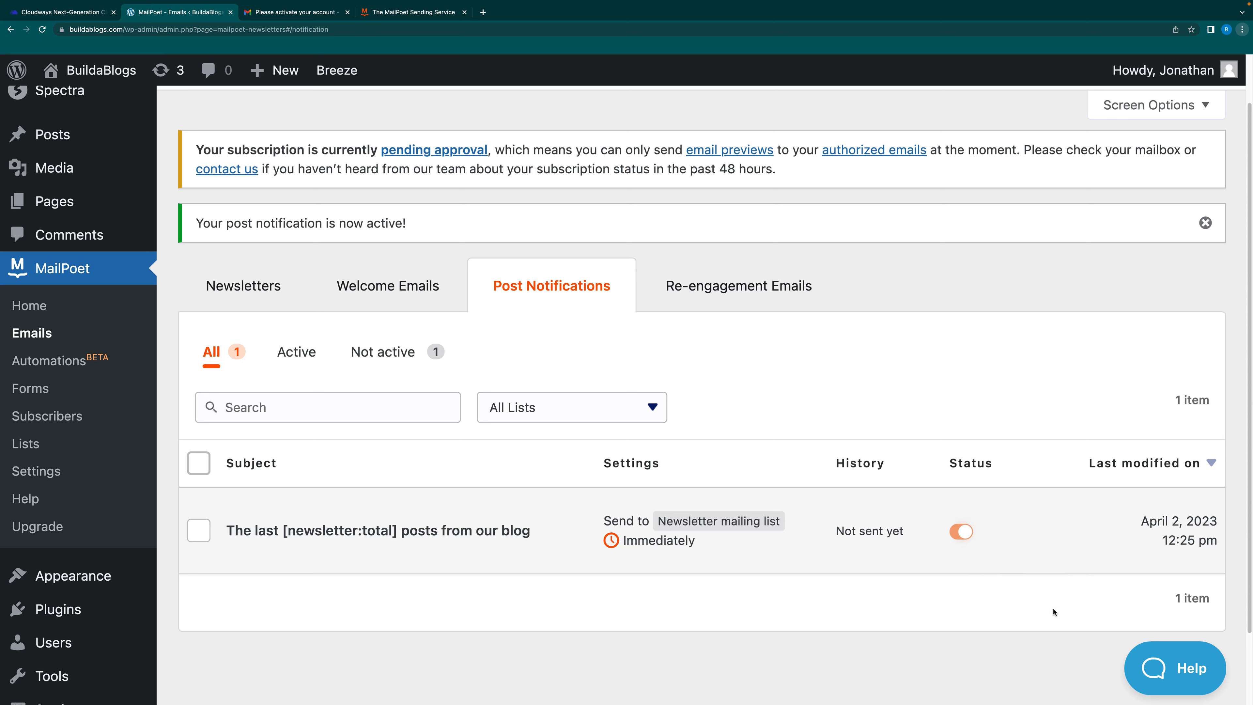
left_click(379, 352)
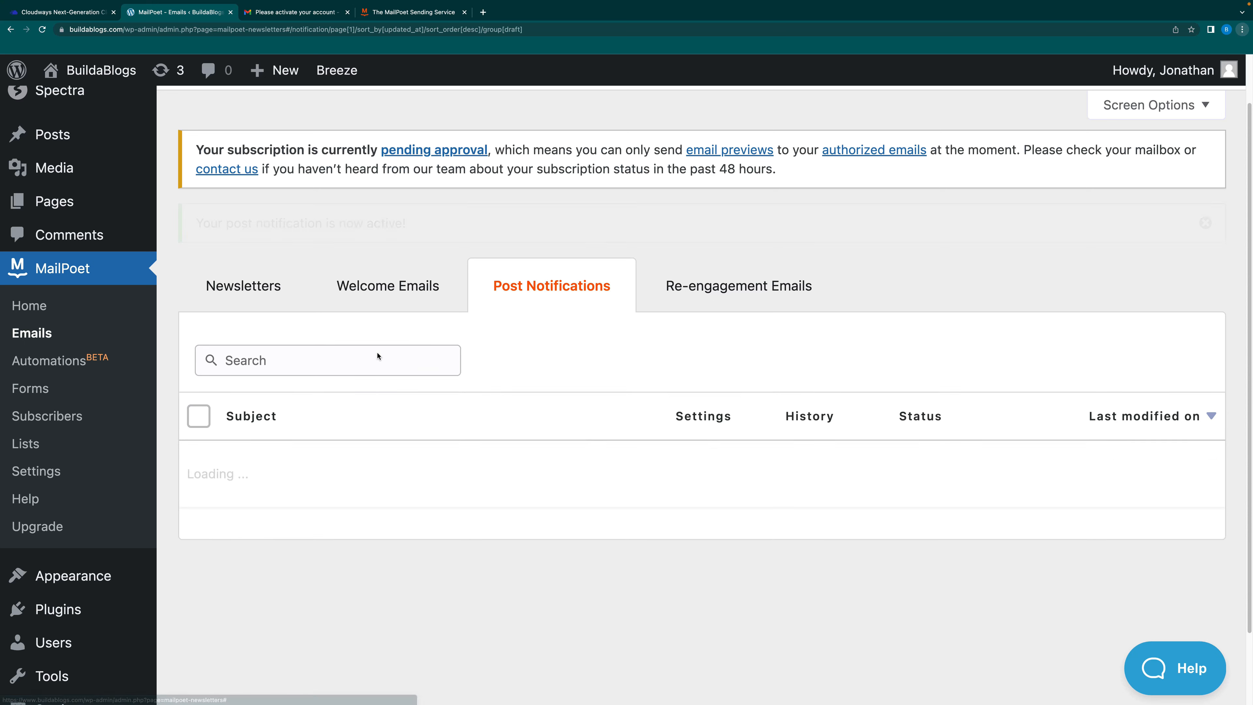
left_click(305, 297)
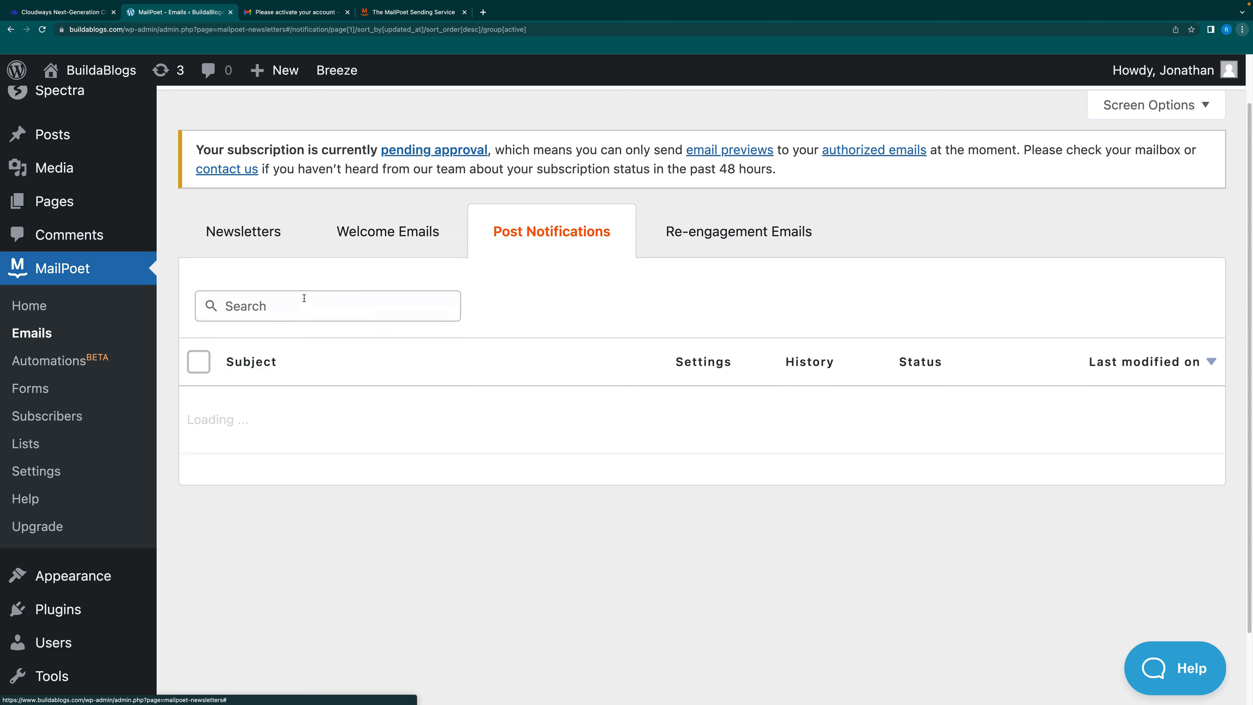
left_click(965, 477)
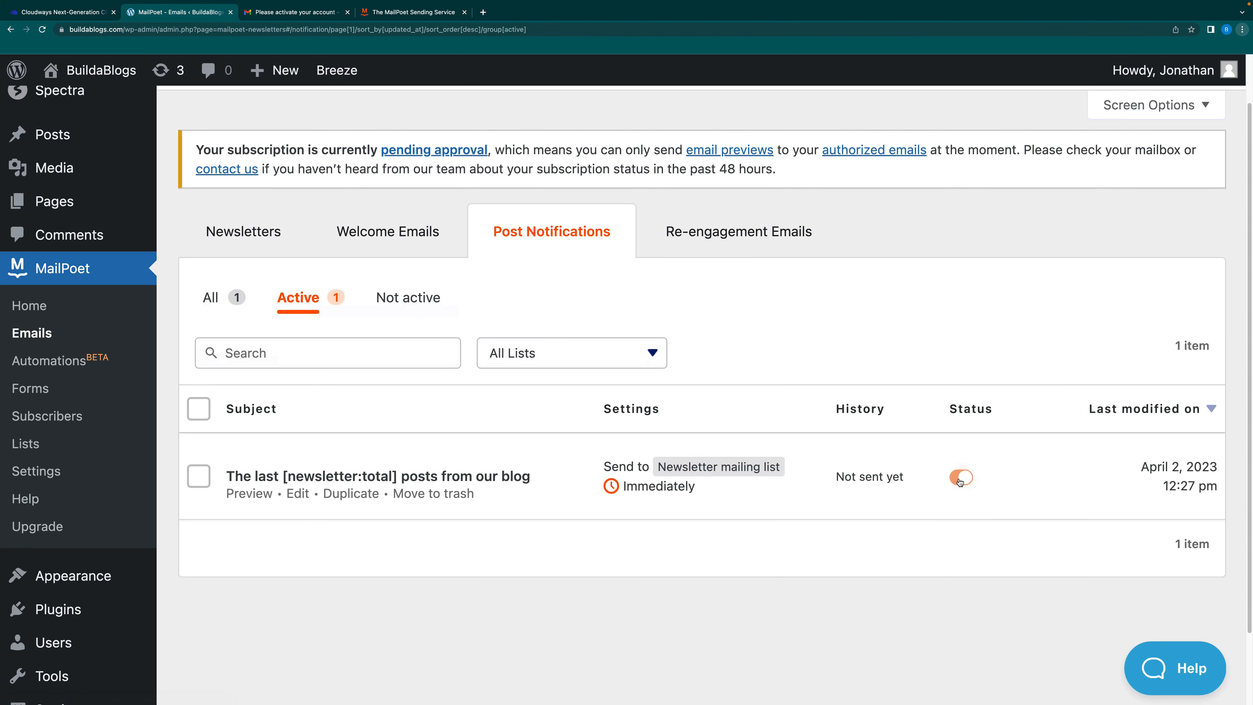
Leave the post notifications list and open the About WordPress page
left_click(965, 479)
left_click(965, 478)
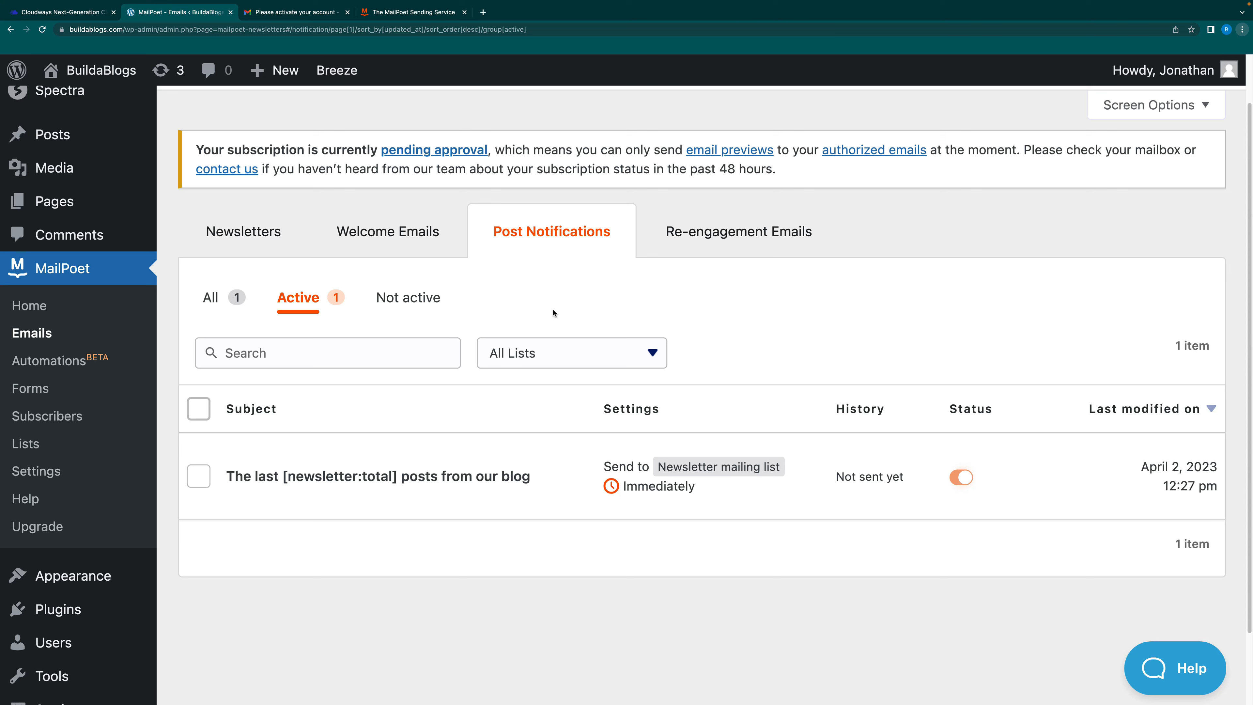
left_click(21, 73)
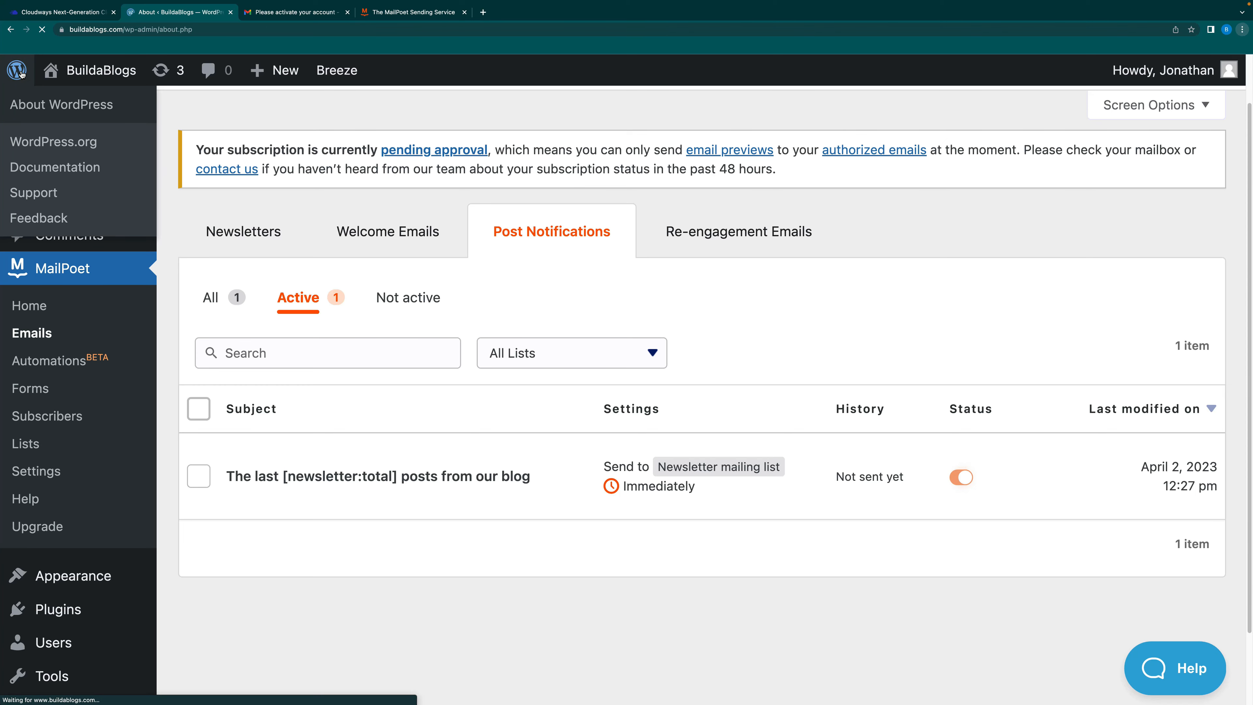
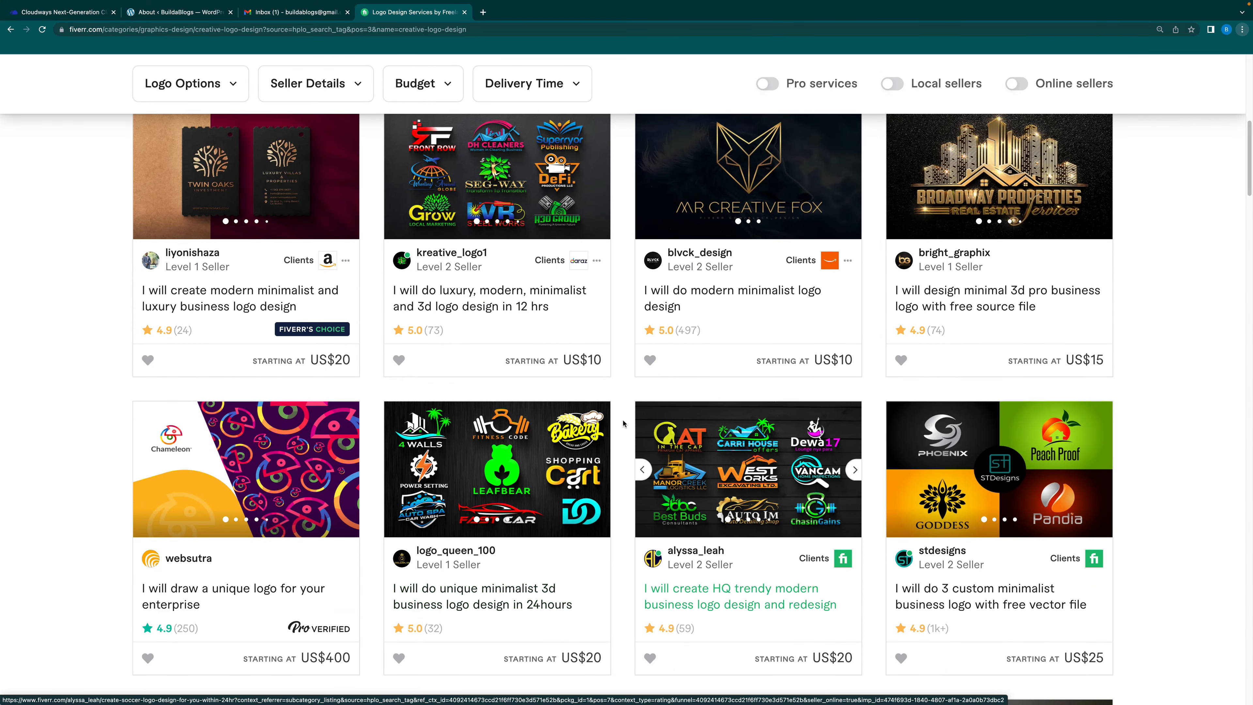
Browse Fiverr's logo design services, and view the Logo maker form for customizing pre-made logos
scroll(732, 519, "down", 2)
scroll(733, 519, "down", 8)
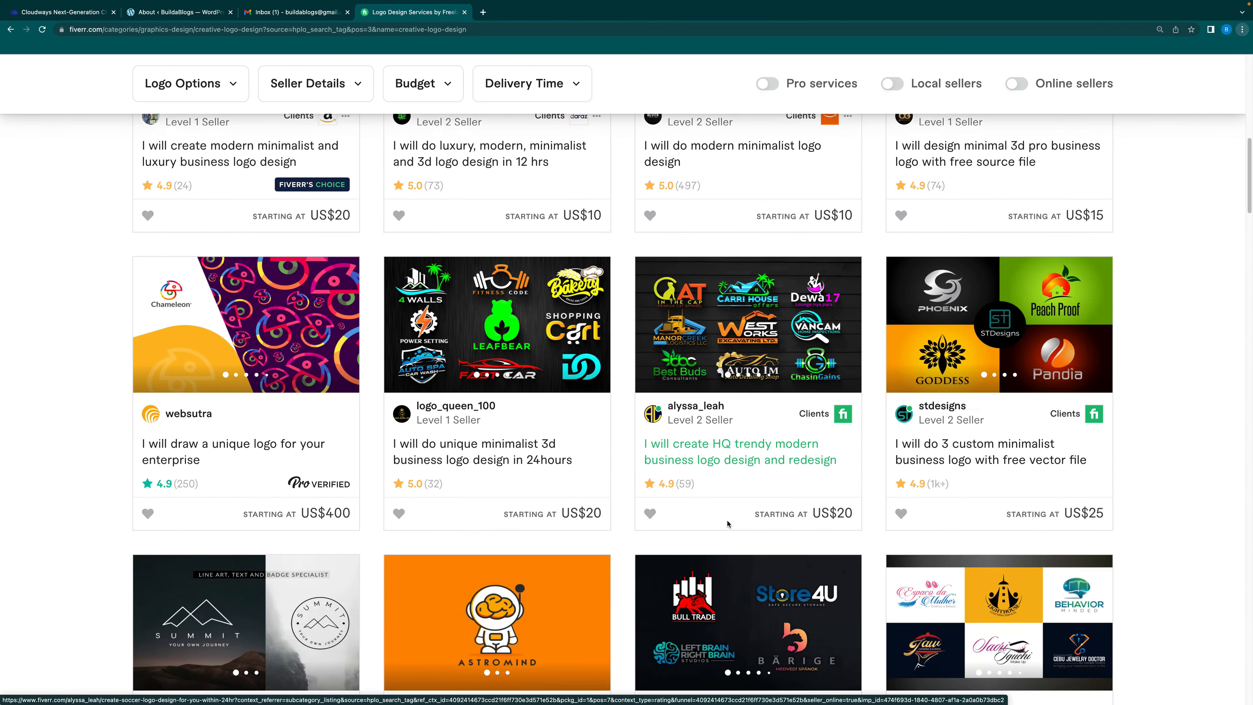
scroll(731, 523, "up", 8)
scroll(731, 527, "up", 12)
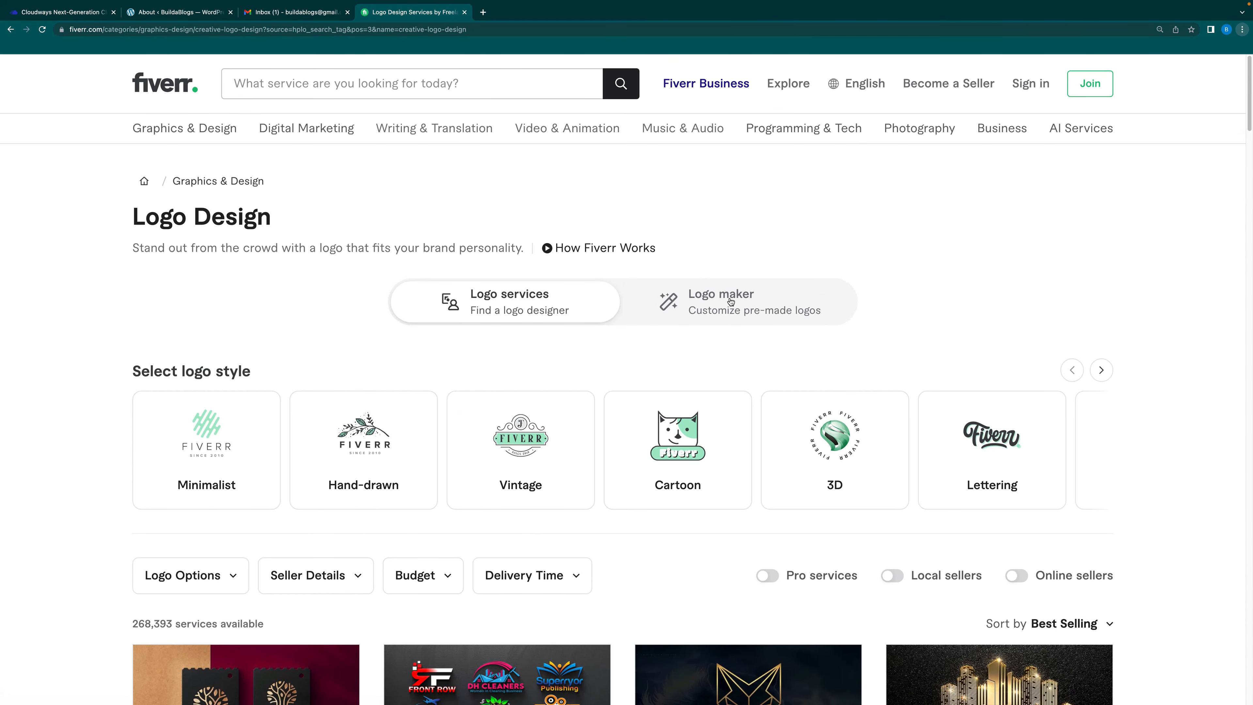
left_click(731, 302)
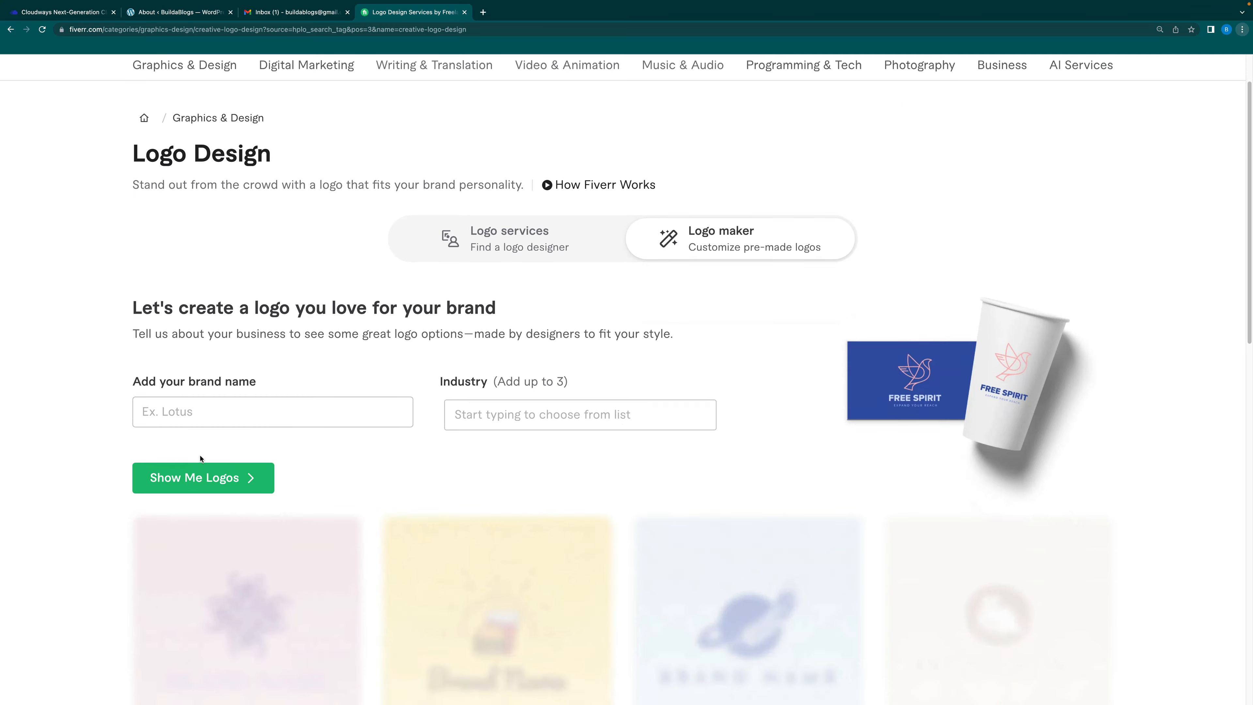
scroll(353, 503, "down", 5)
scroll(353, 504, "up", 5)
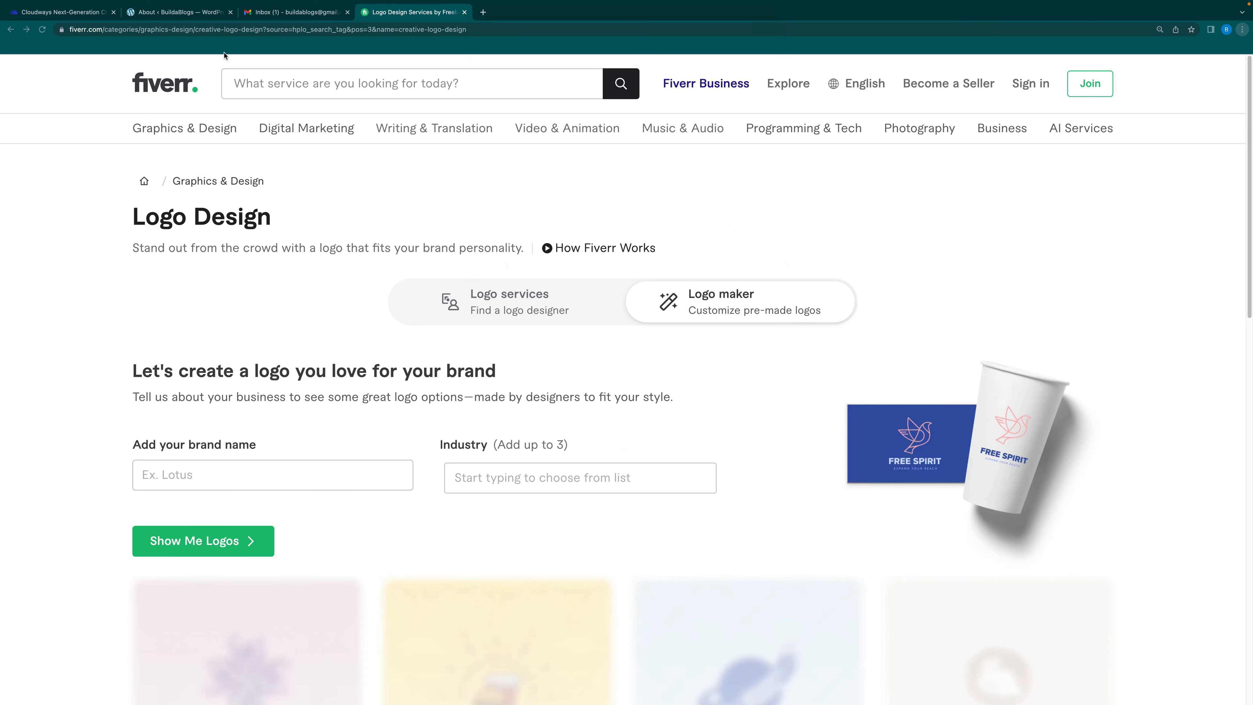
Return to WordPress, open the BuildaBlogs site in the theme customizer, and dismiss the autosave notice
left_click(178, 11)
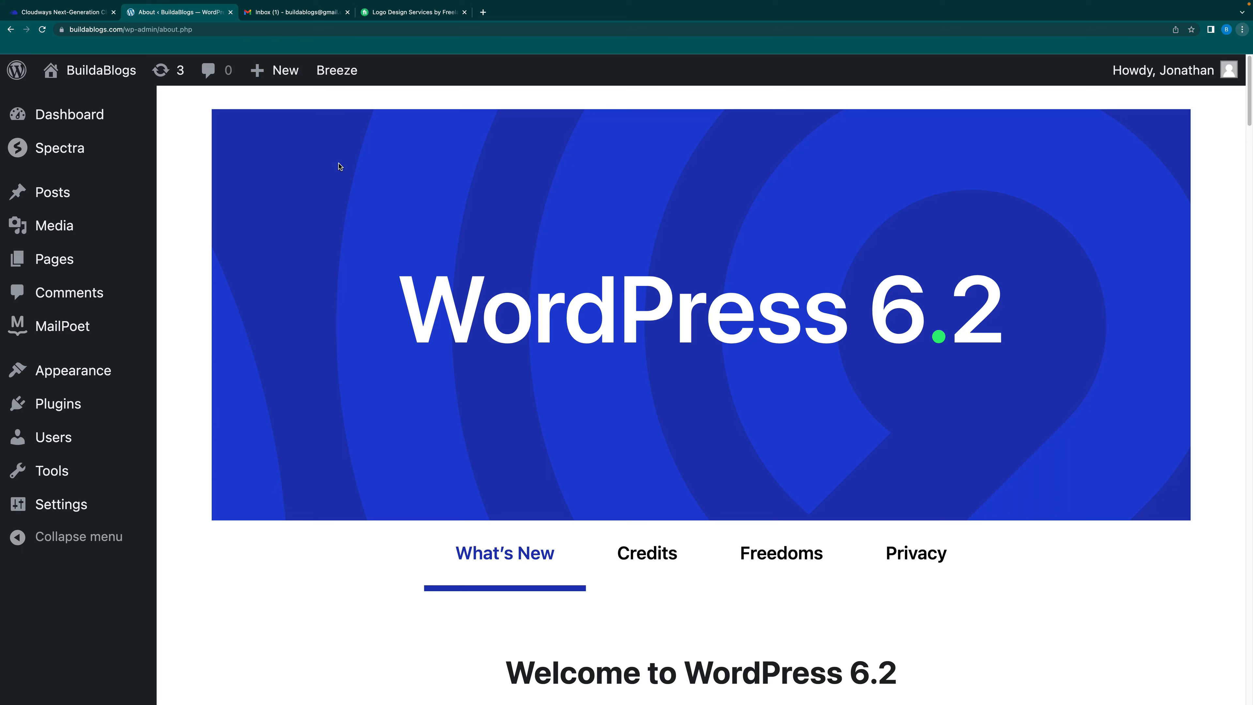
left_click(107, 73)
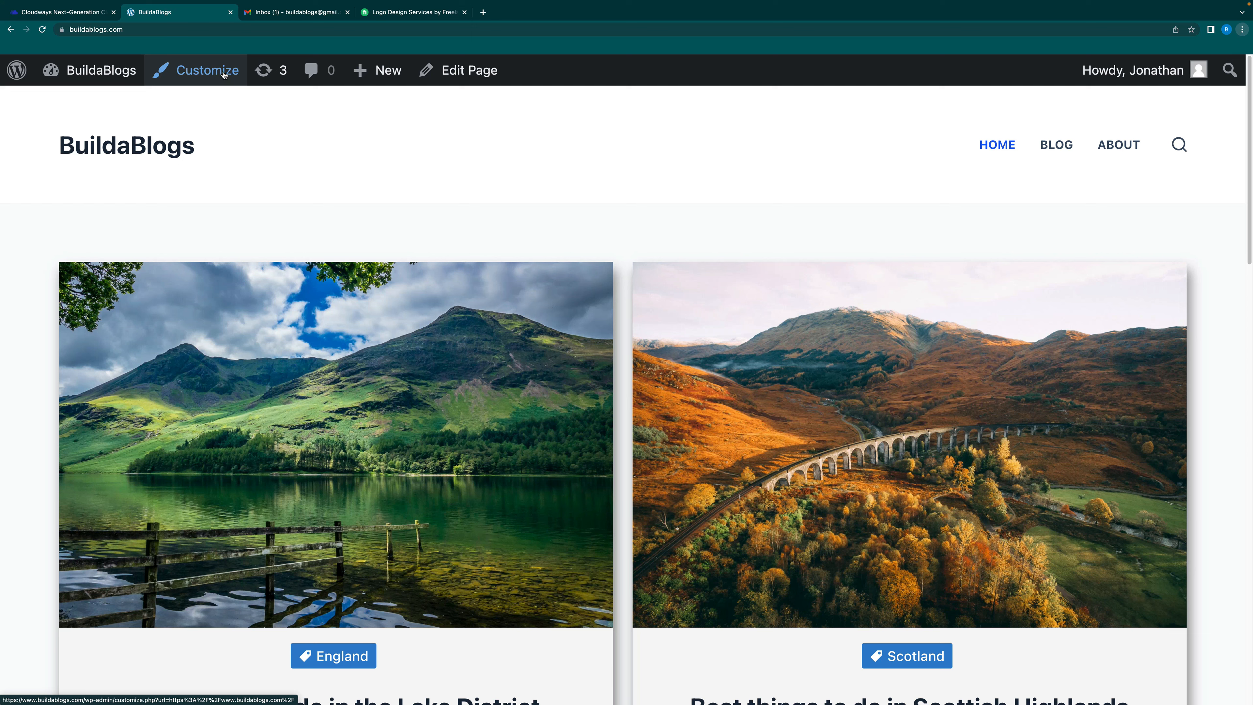
left_click(223, 74)
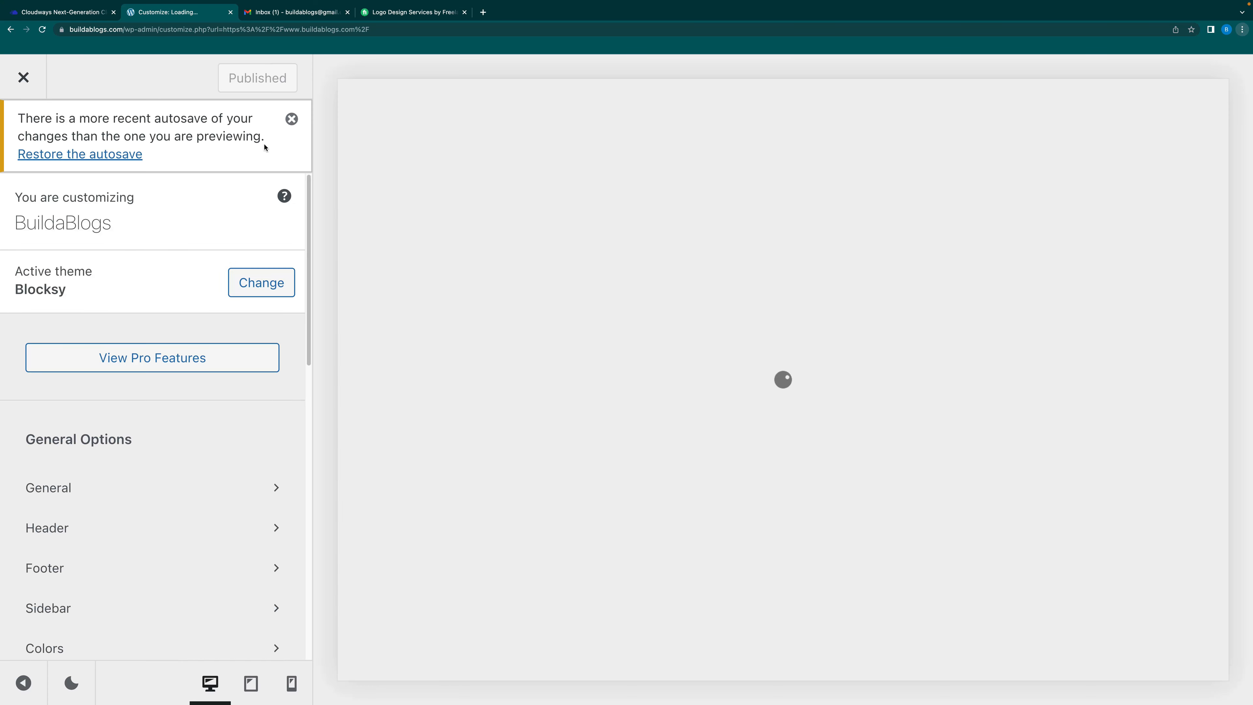
left_click(291, 119)
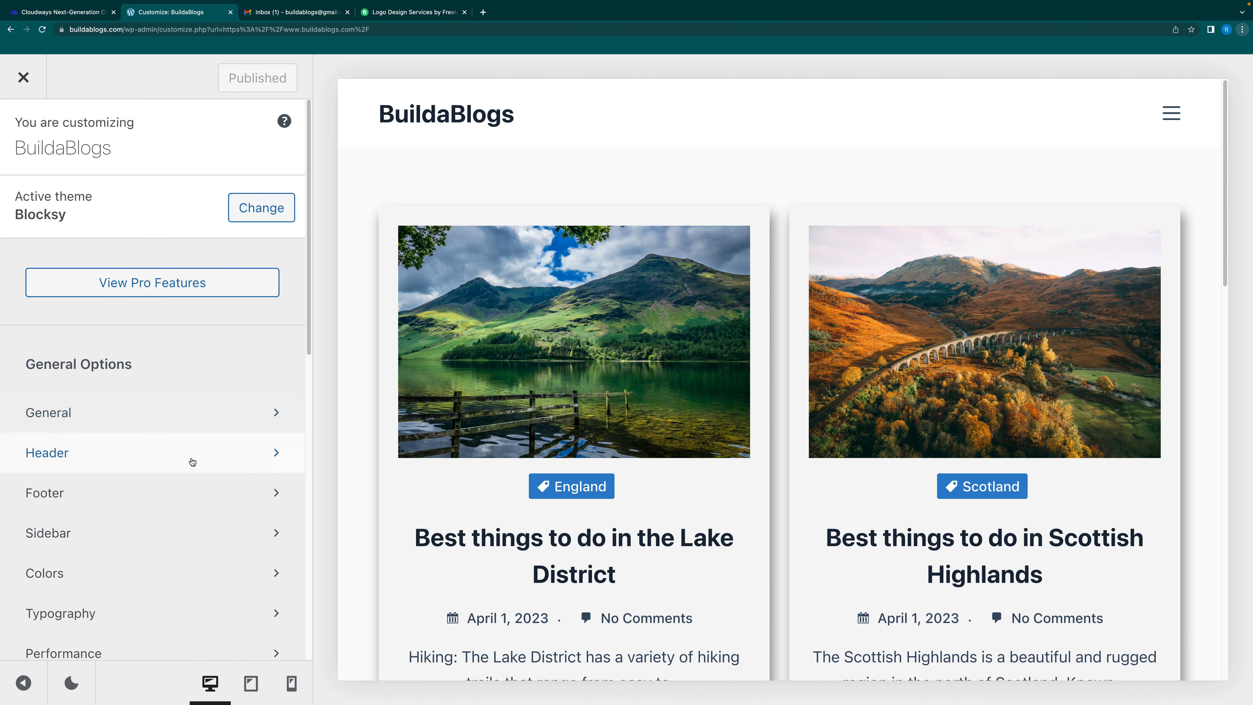
Set Color 2 of the global color palette to dark green #285e33, and look at the preset palettes
scroll(185, 444, "down", 3)
left_click(103, 503)
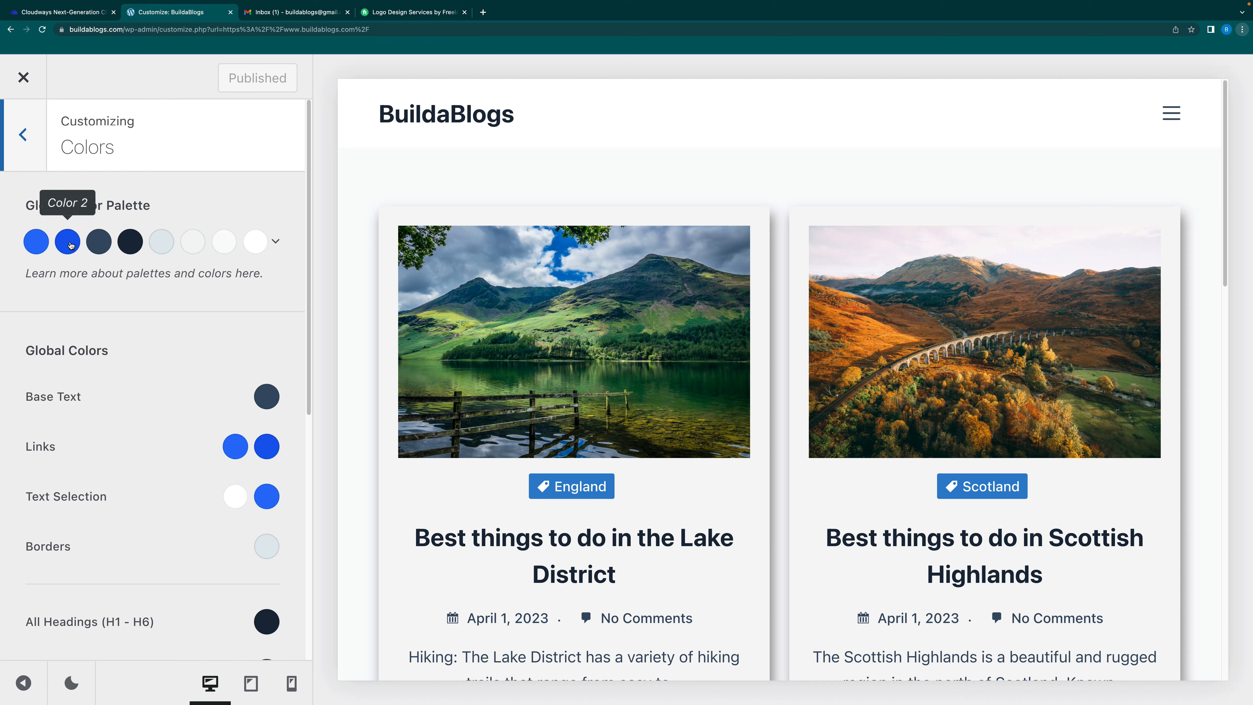
left_click(69, 243)
left_click(199, 202)
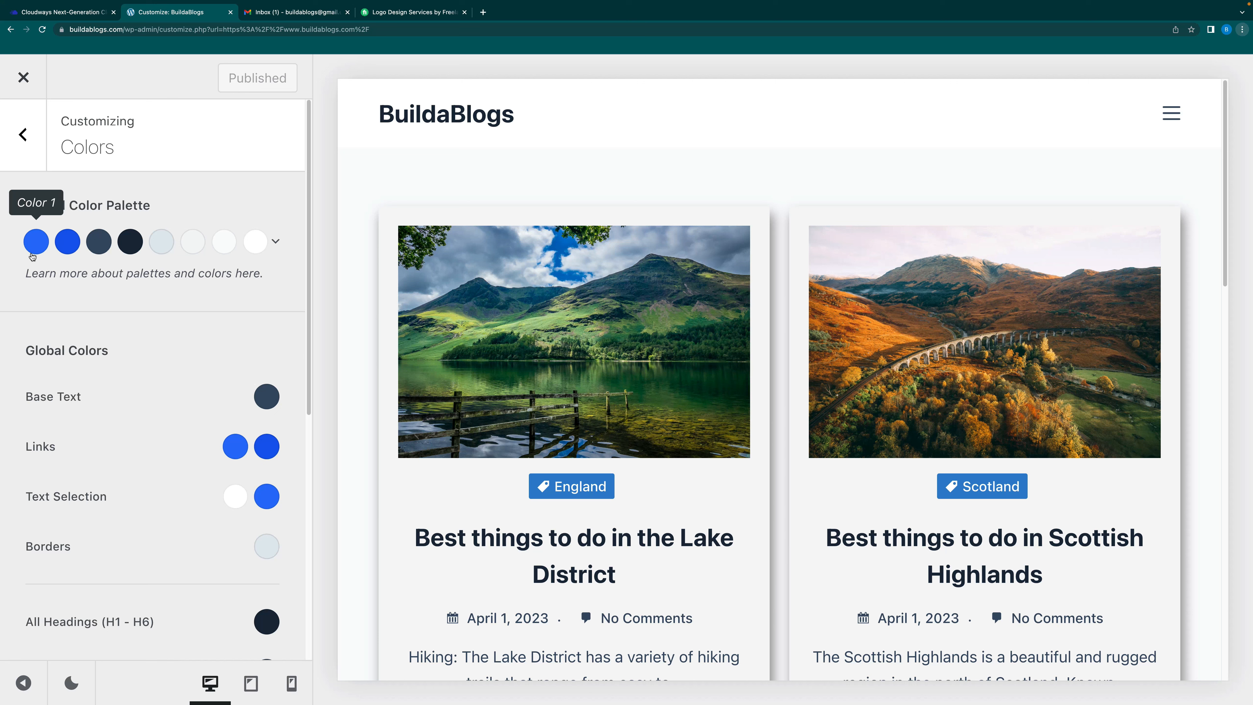
left_click(67, 247)
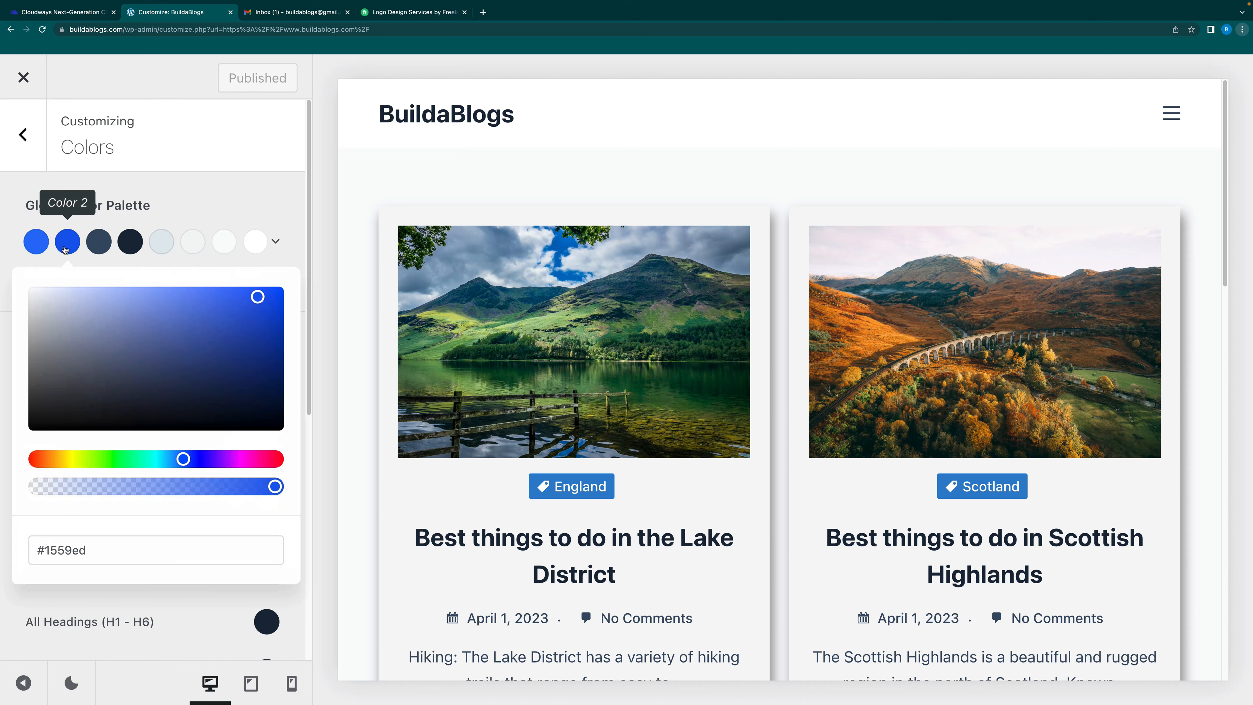
left_click(126, 460)
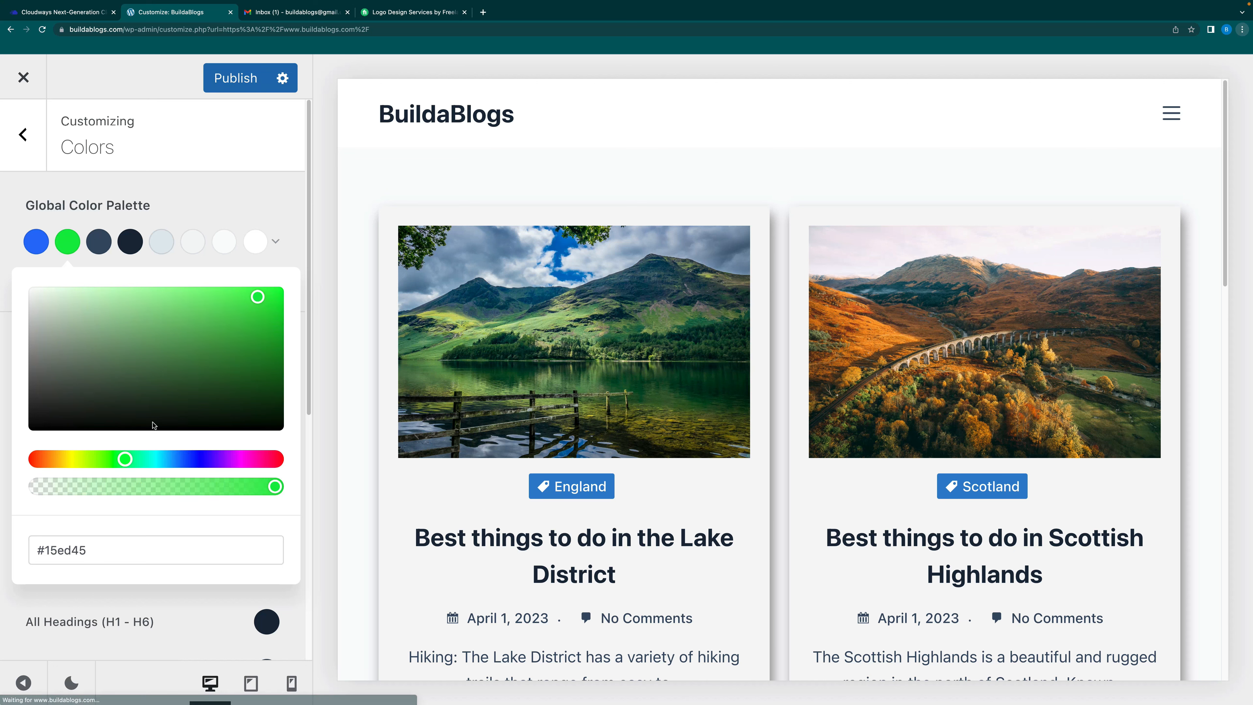
left_click_drag(258, 296, 175, 379)
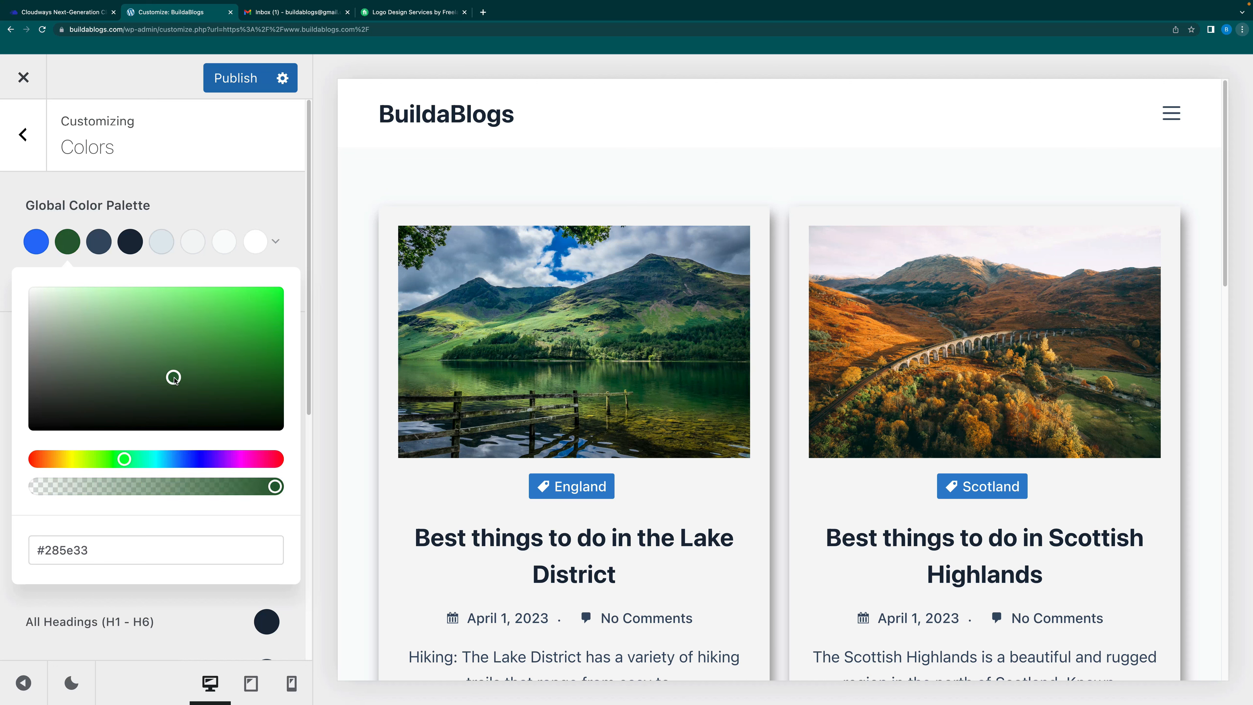
left_click(235, 205)
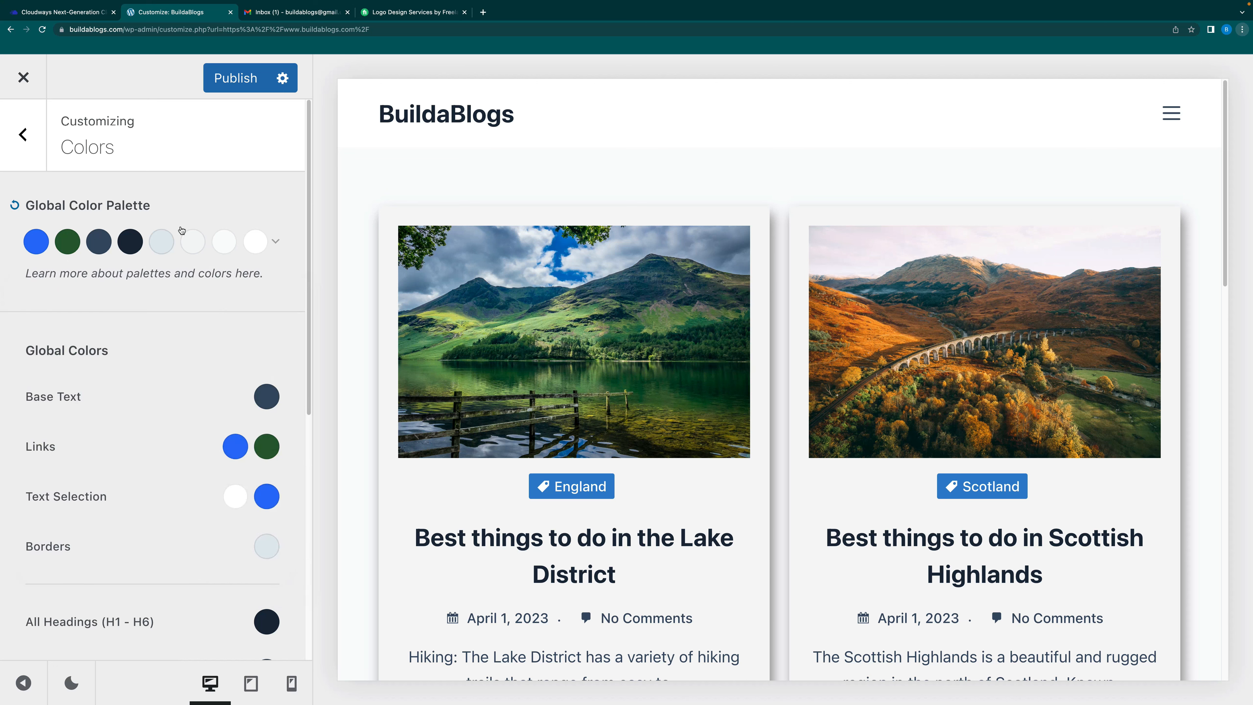
left_click(275, 242)
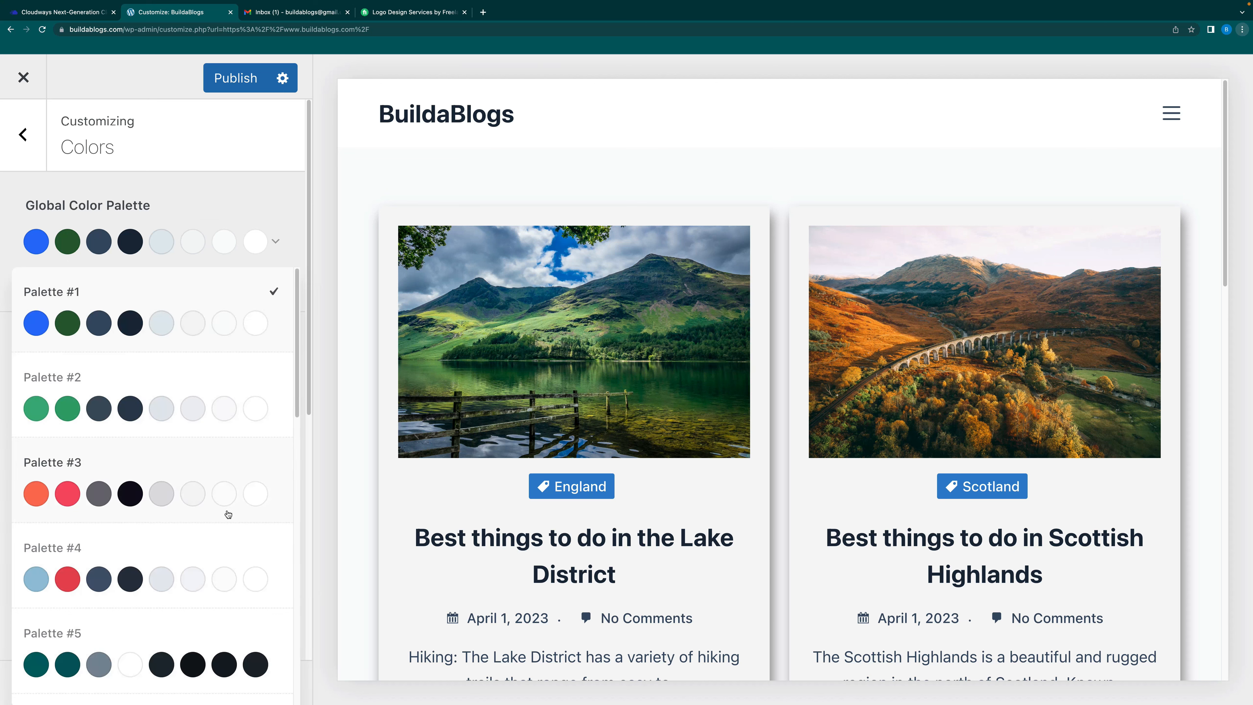
left_click(250, 204)
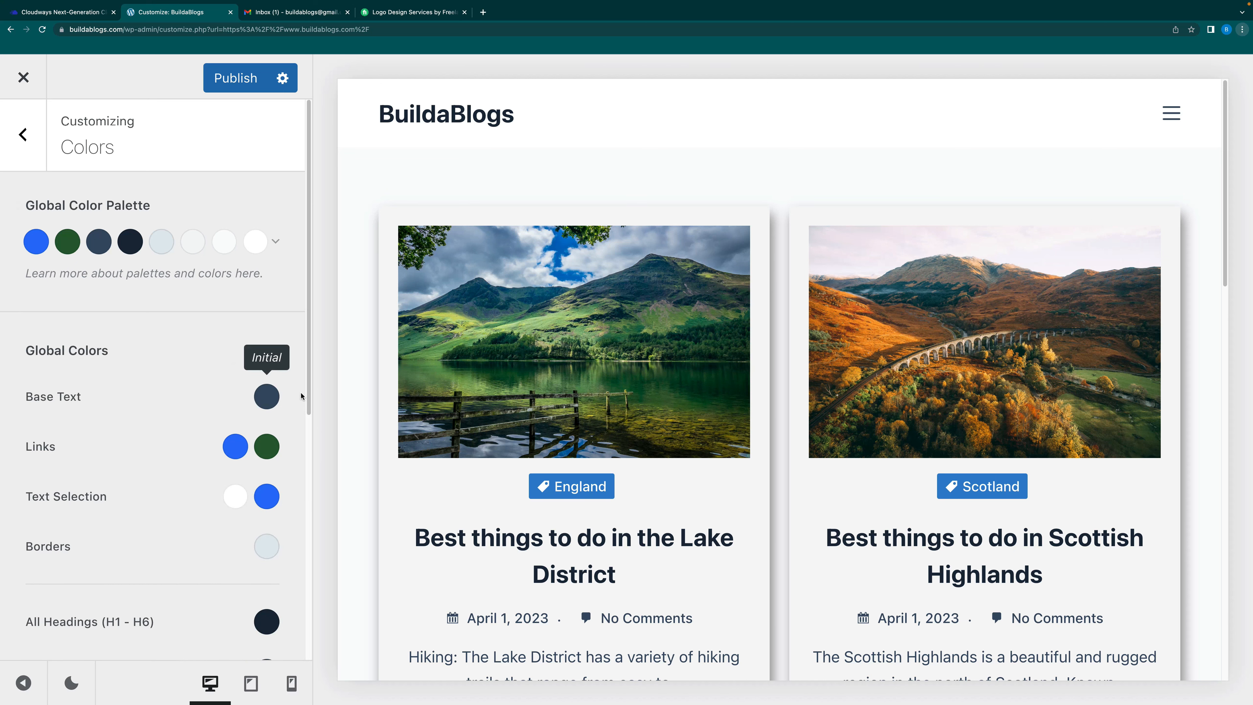
Compare palette Color 3 and Color 4 for the global base text, and set the base text to Color 4
scroll(298, 402, "down", 2)
scroll(577, 616, "down", 3)
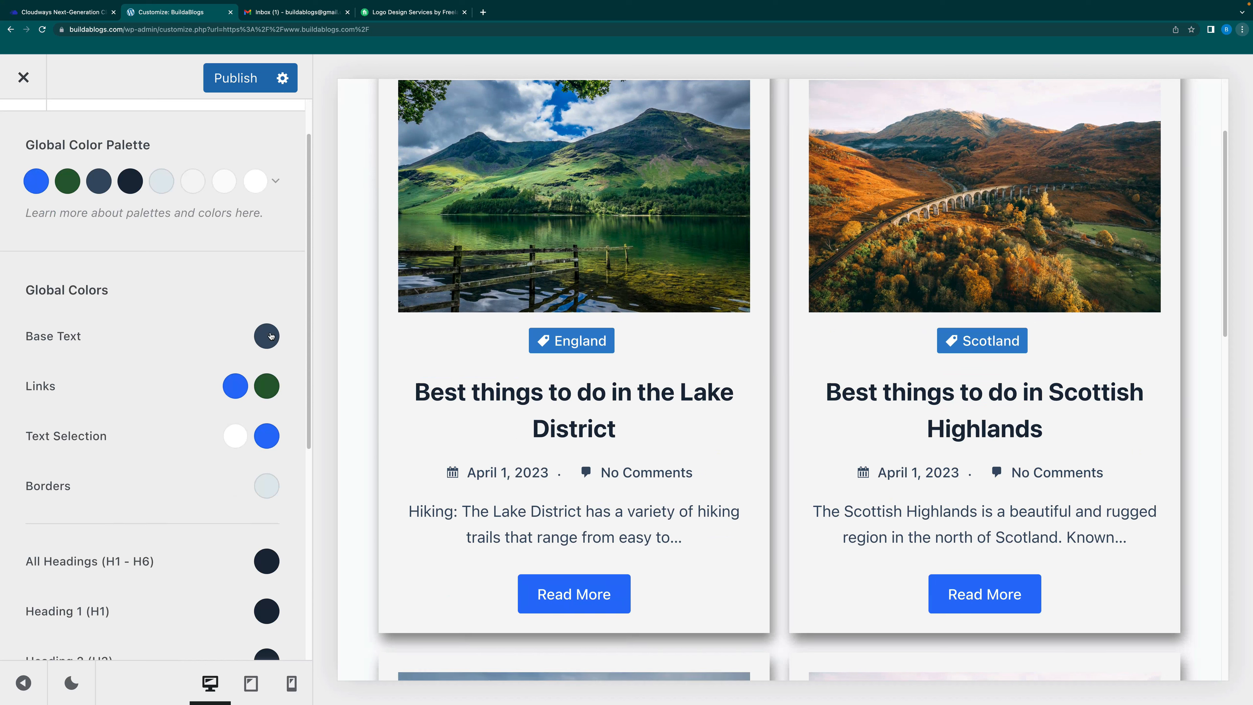
left_click(270, 336)
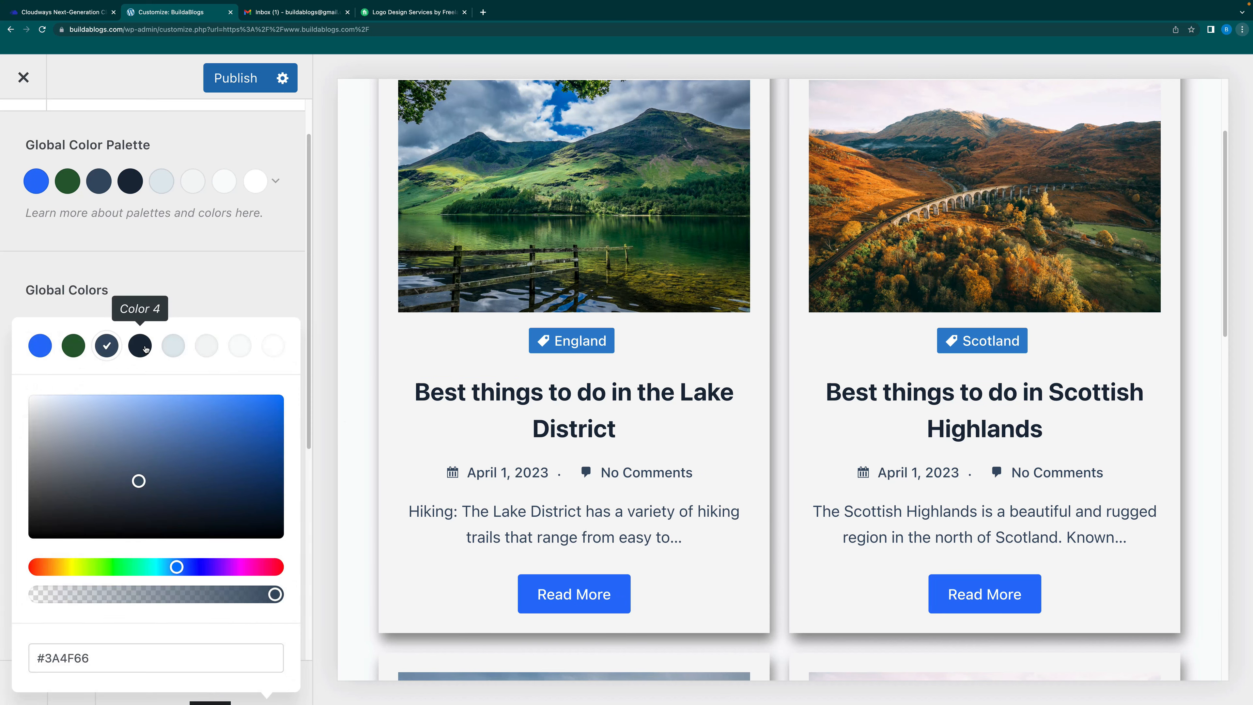
left_click(140, 346)
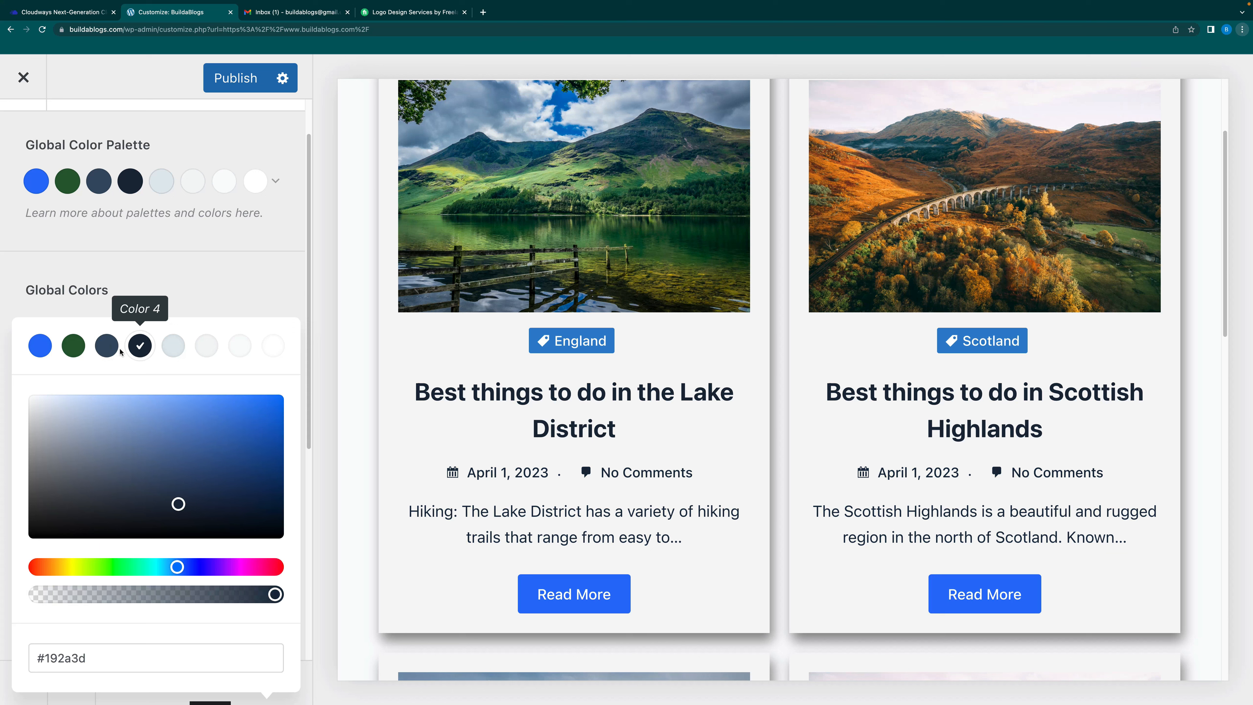
left_click(106, 348)
right_click(106, 348)
left_click(138, 325)
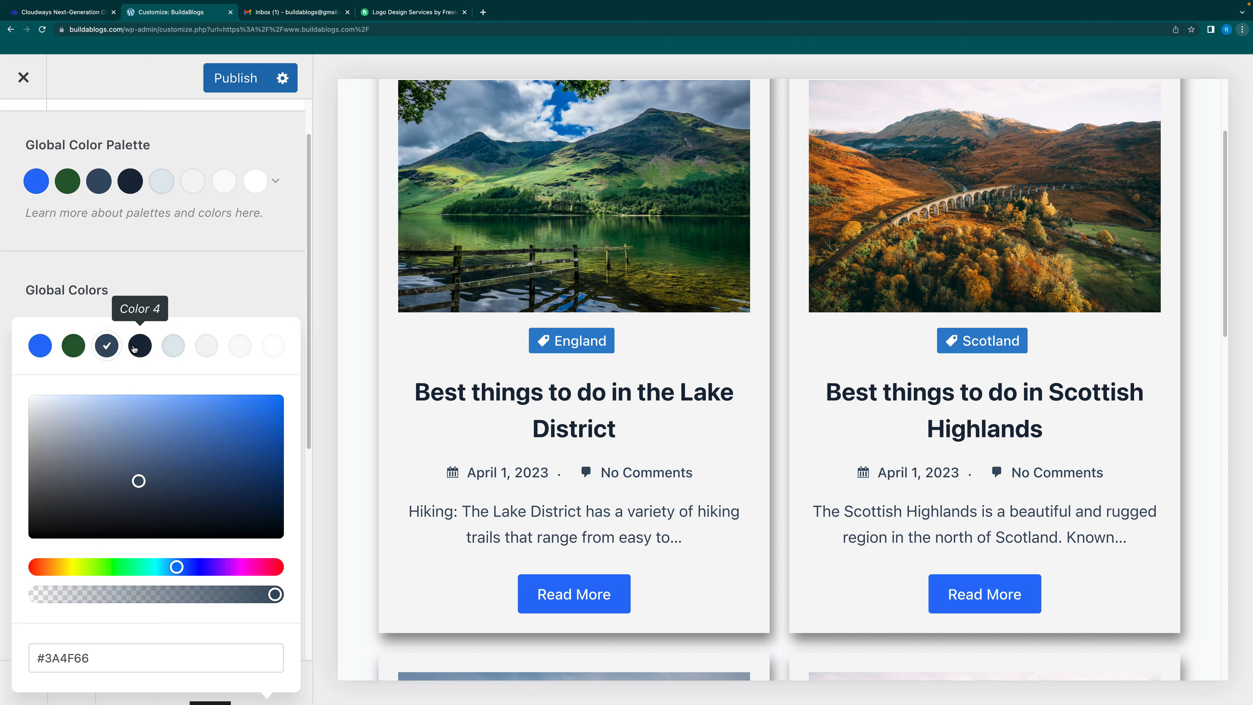
left_click(134, 348)
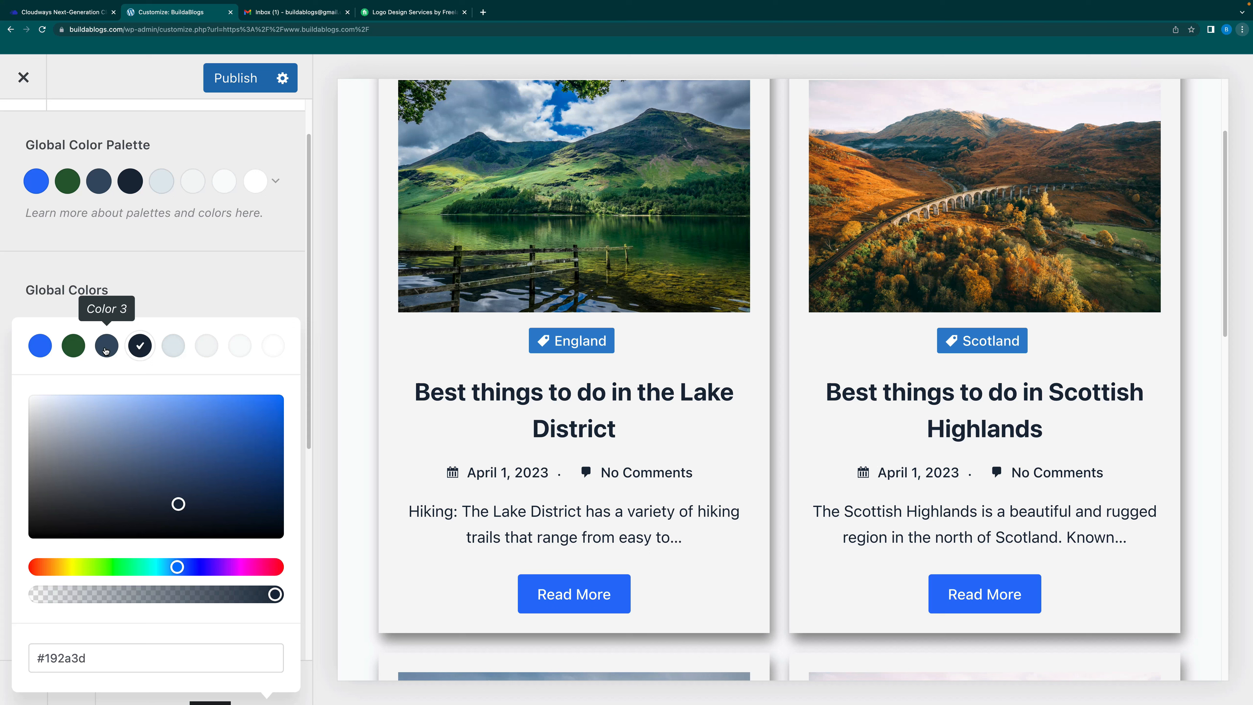
left_click(105, 350)
left_click(139, 346)
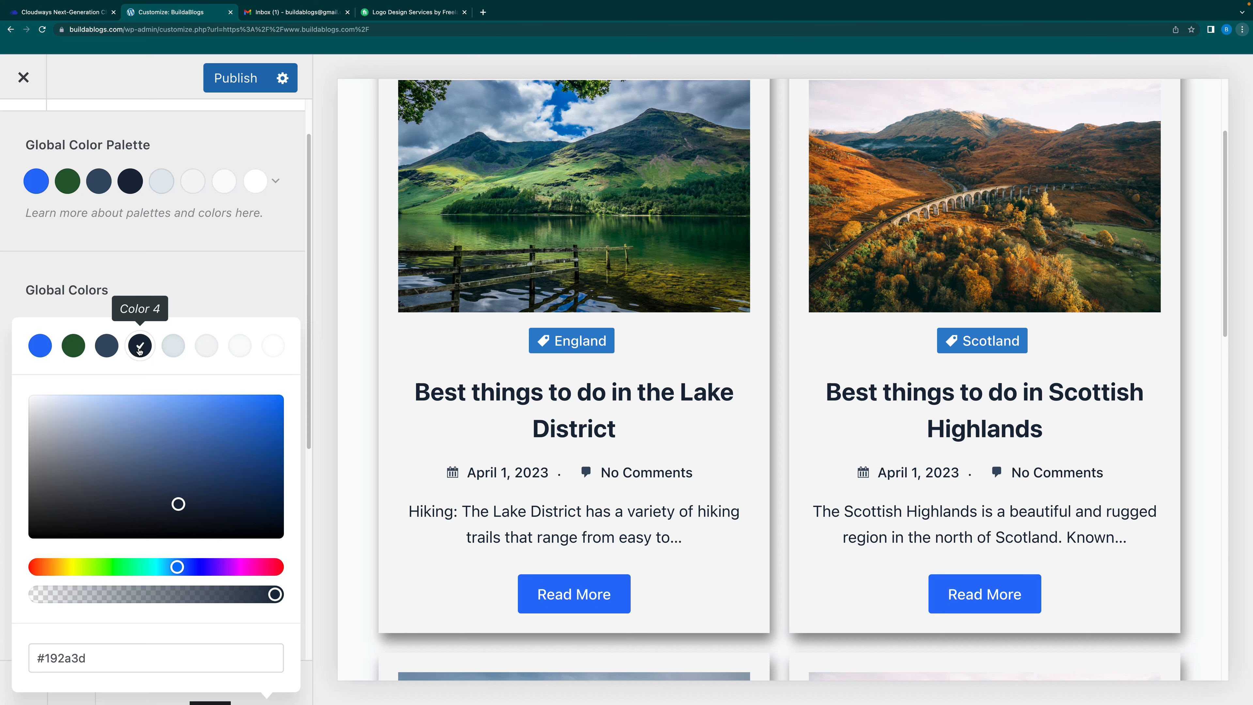
left_click(264, 304)
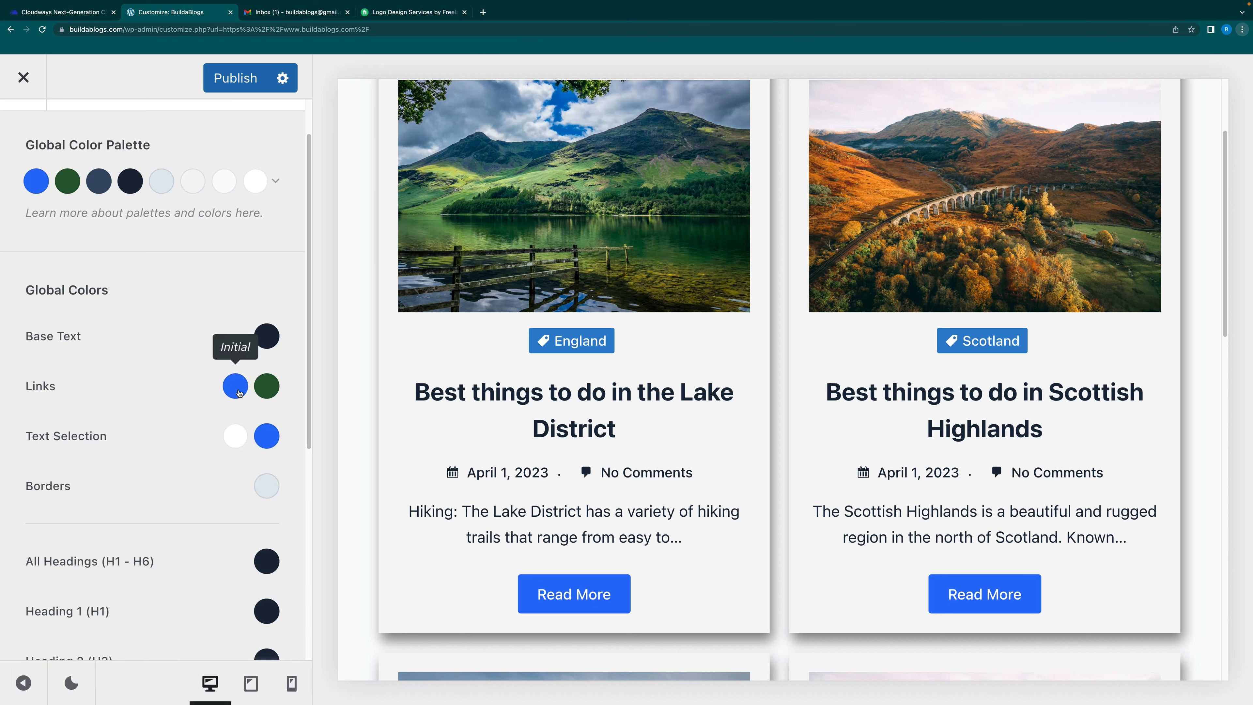
Set the initial color of the global links to the dark green palette Color 2
left_click(239, 393)
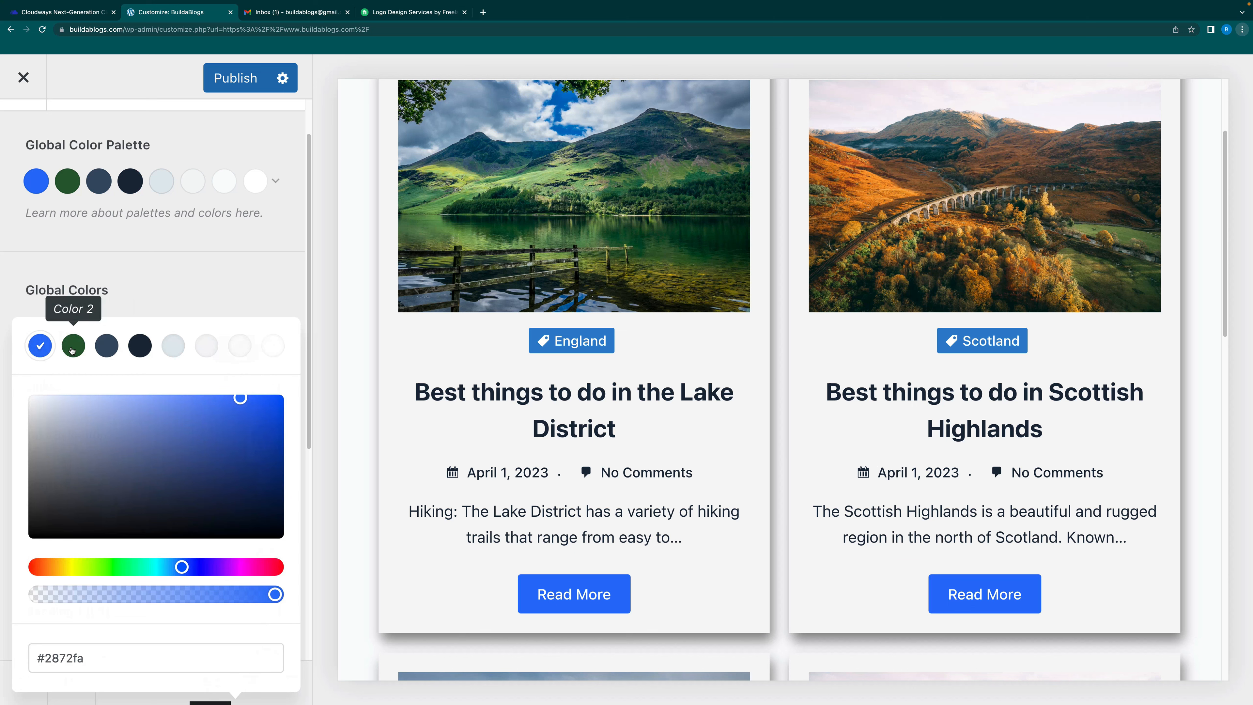
left_click(73, 346)
left_click(248, 302)
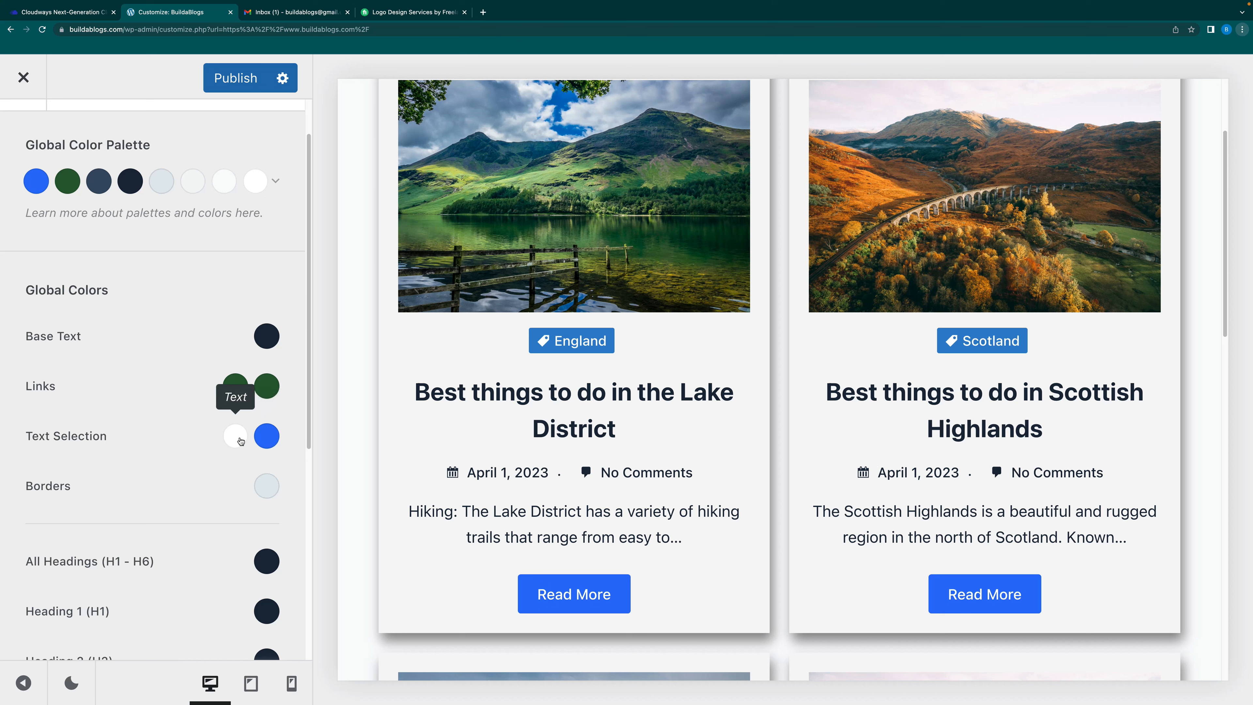
Set the text selection background to palette Color 2 and test it by highlighting "a variety of hiking" in the Lake District excerpt
left_click(261, 436)
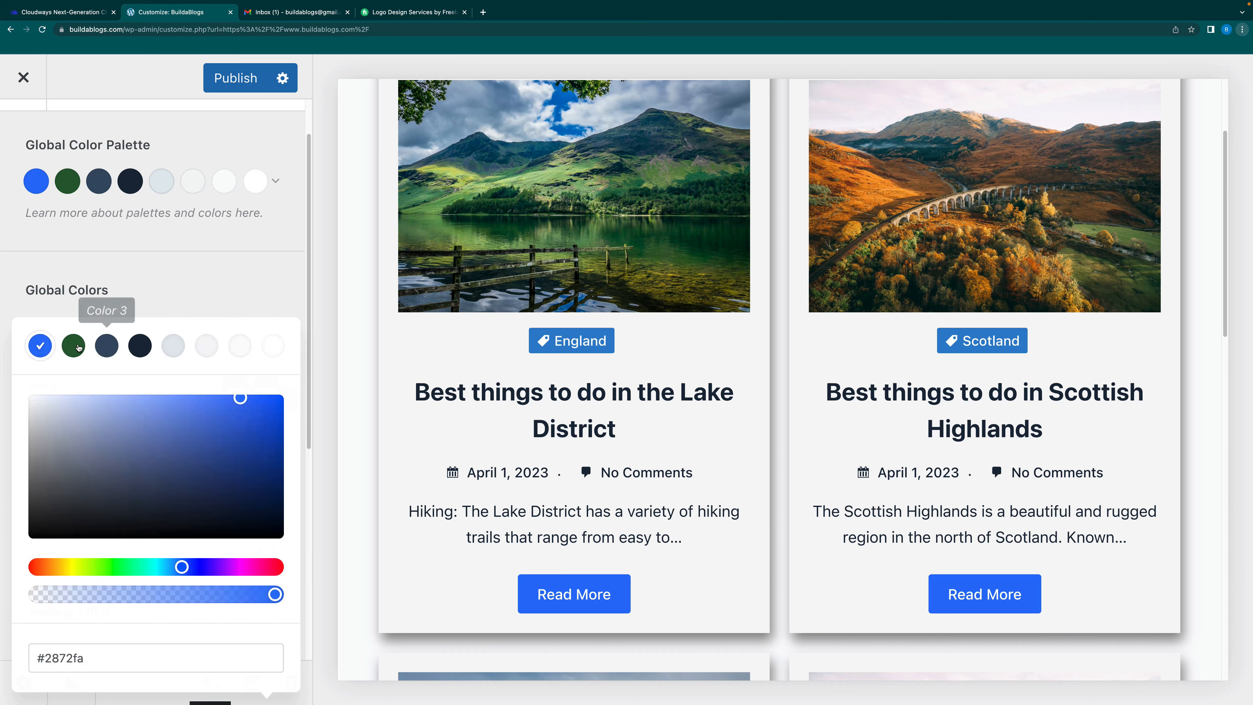
left_click(73, 345)
left_click_drag(618, 512, 740, 511)
right_click(740, 512)
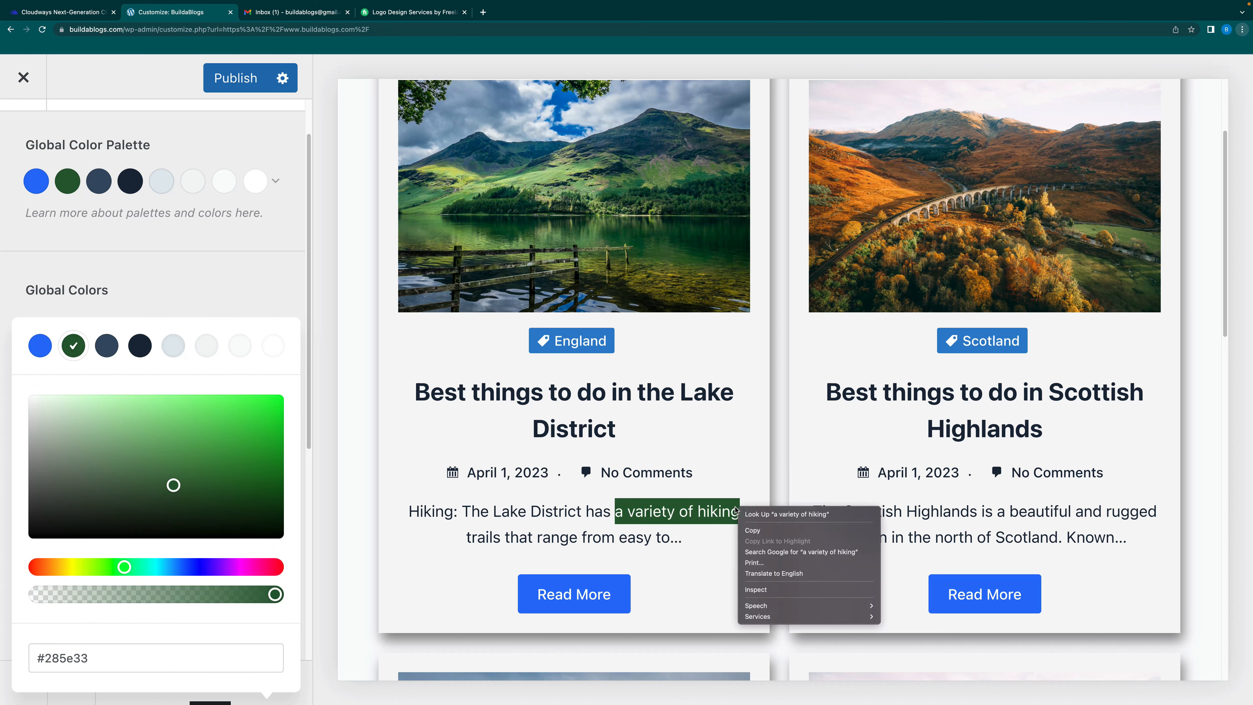
left_click(721, 476)
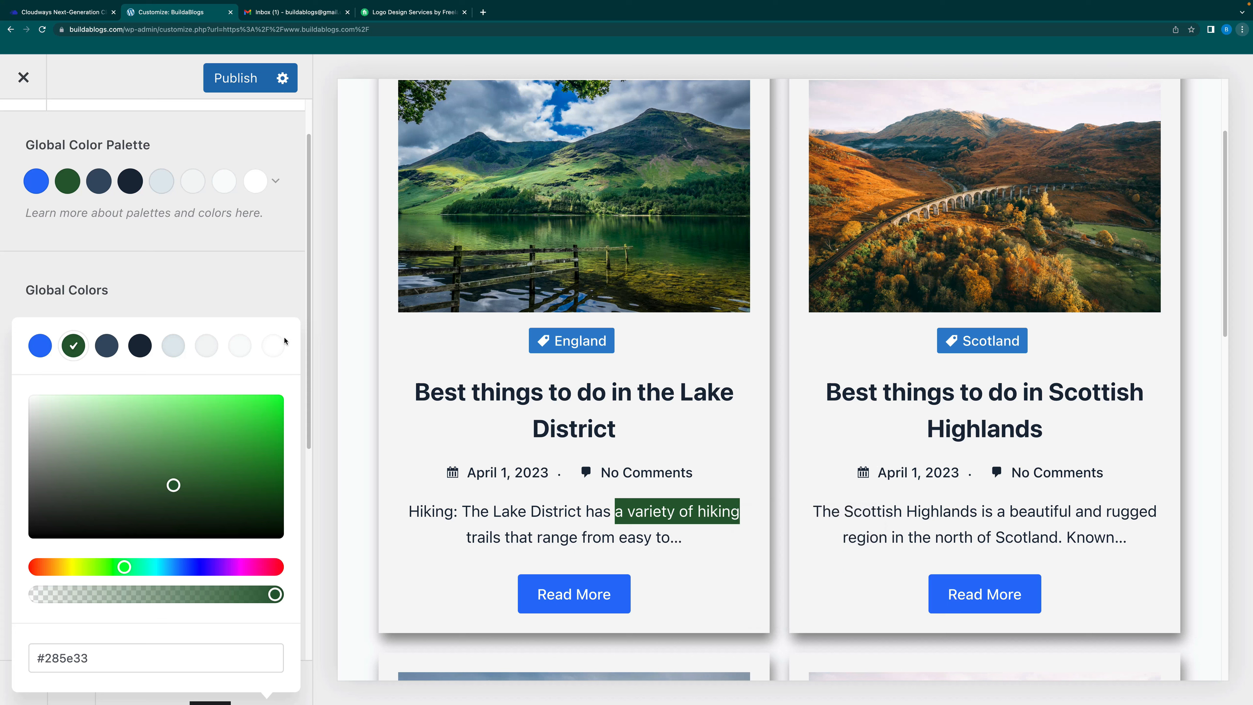
left_click(273, 303)
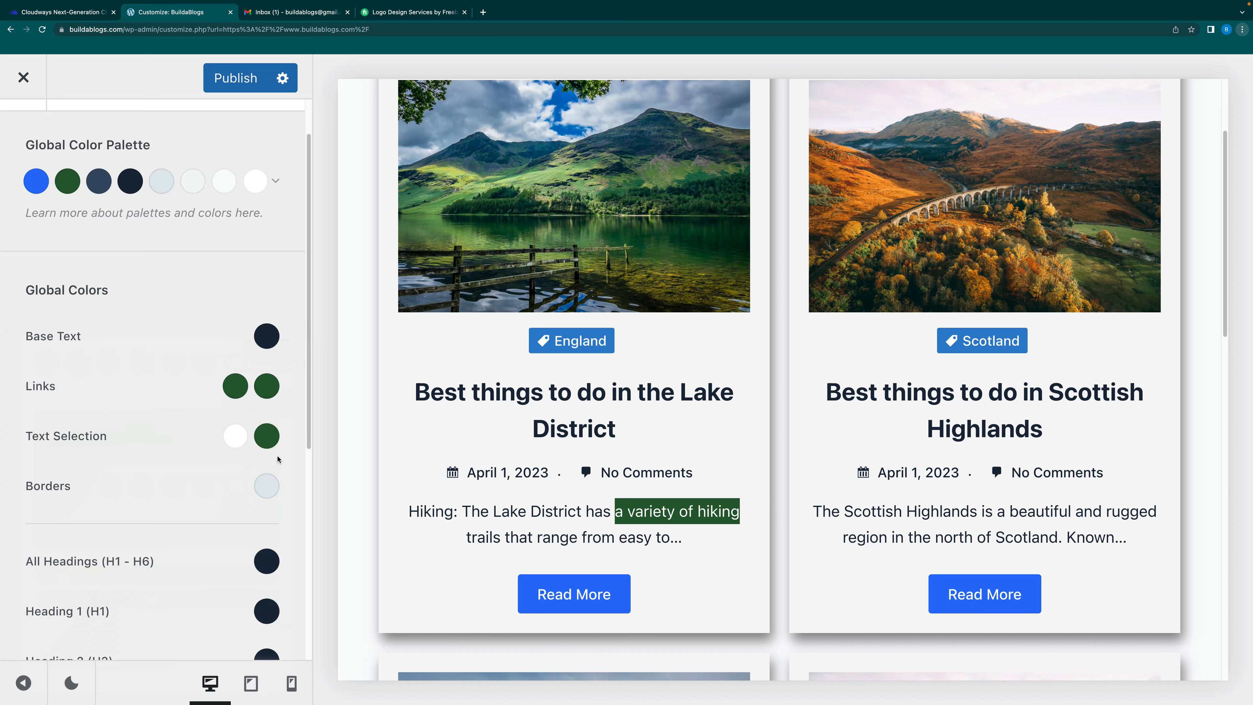
Compare palette Color 5, Color 6 and Color 7 for the site background, and set the background to Color 6
scroll(273, 476, "down", 3)
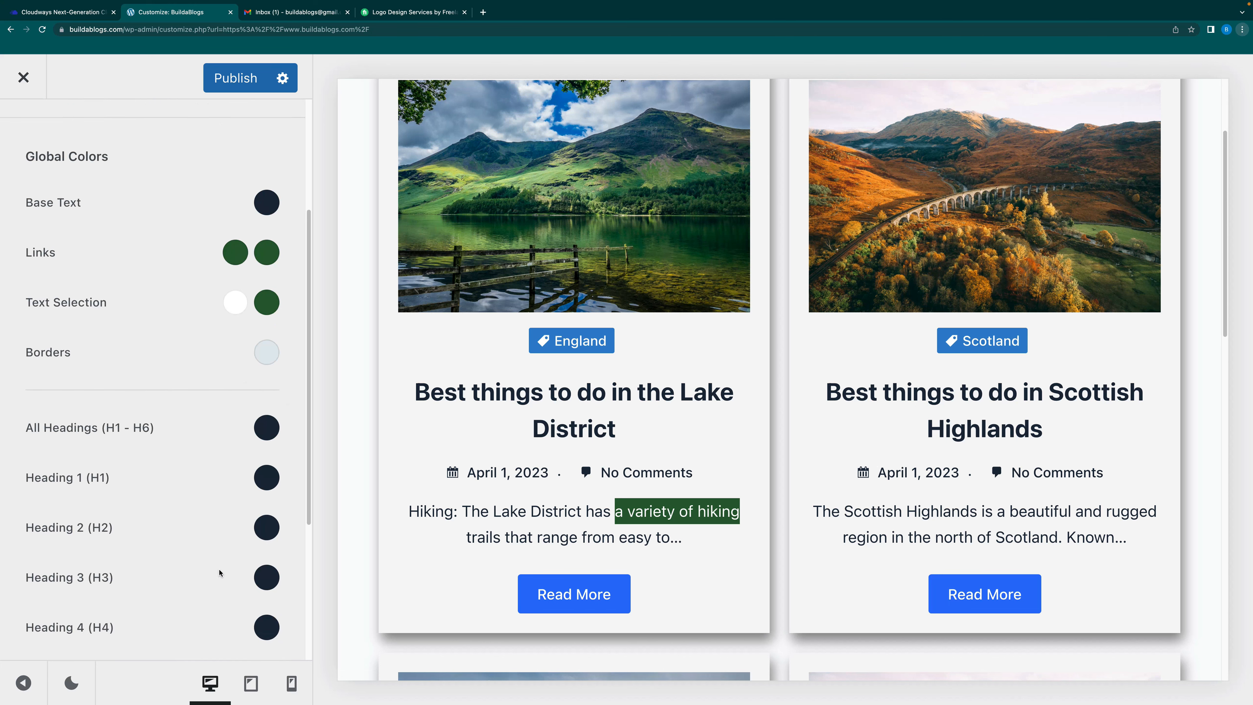
scroll(220, 573, "down", 2)
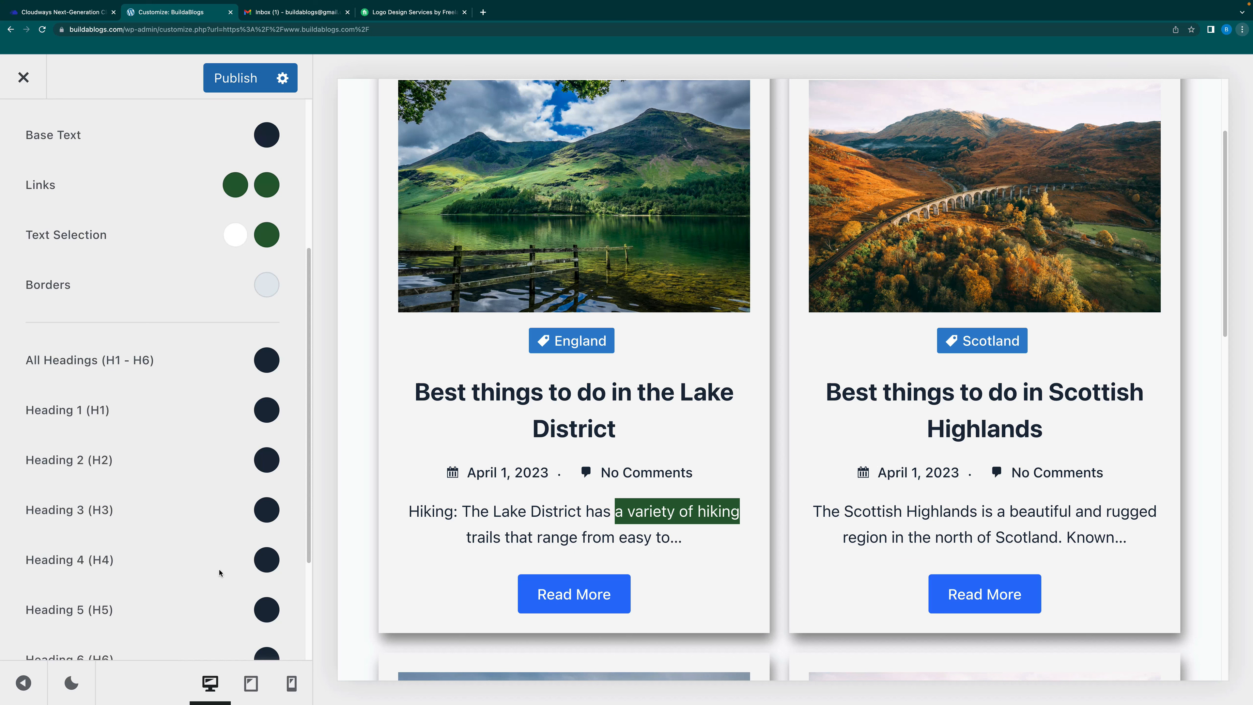
scroll(249, 514, "down", 2)
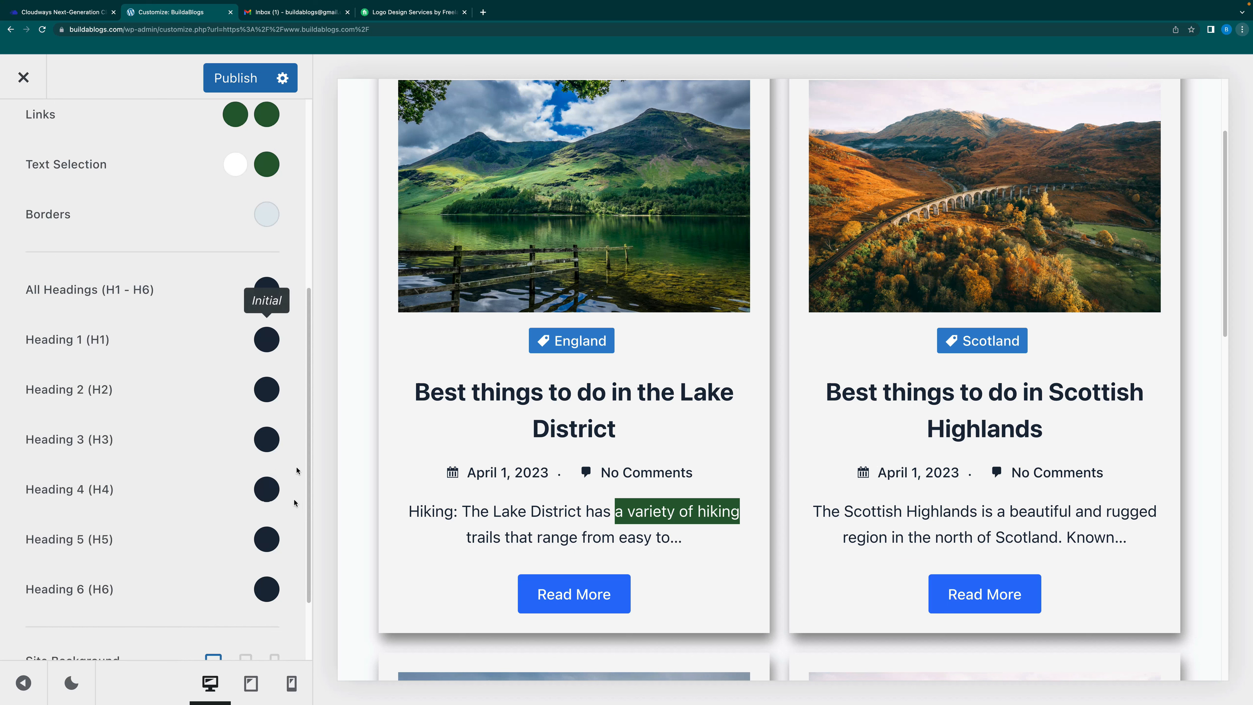
scroll(276, 599, "down", 3)
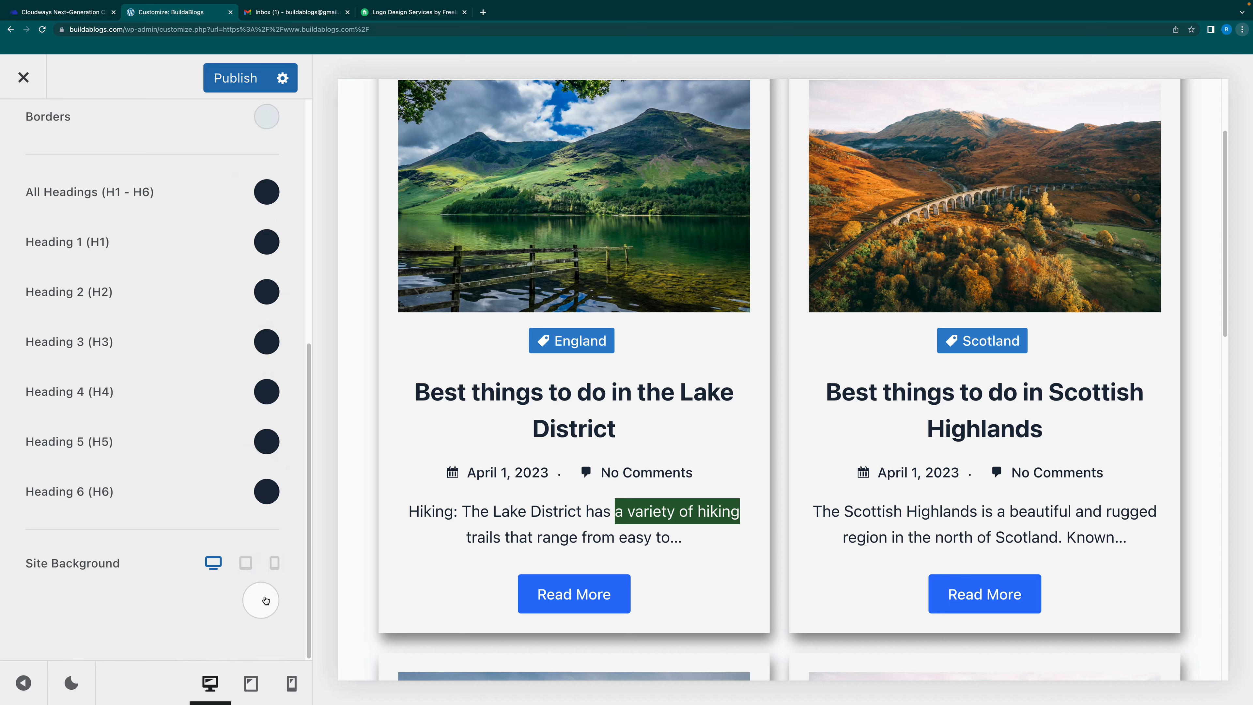
left_click(264, 599)
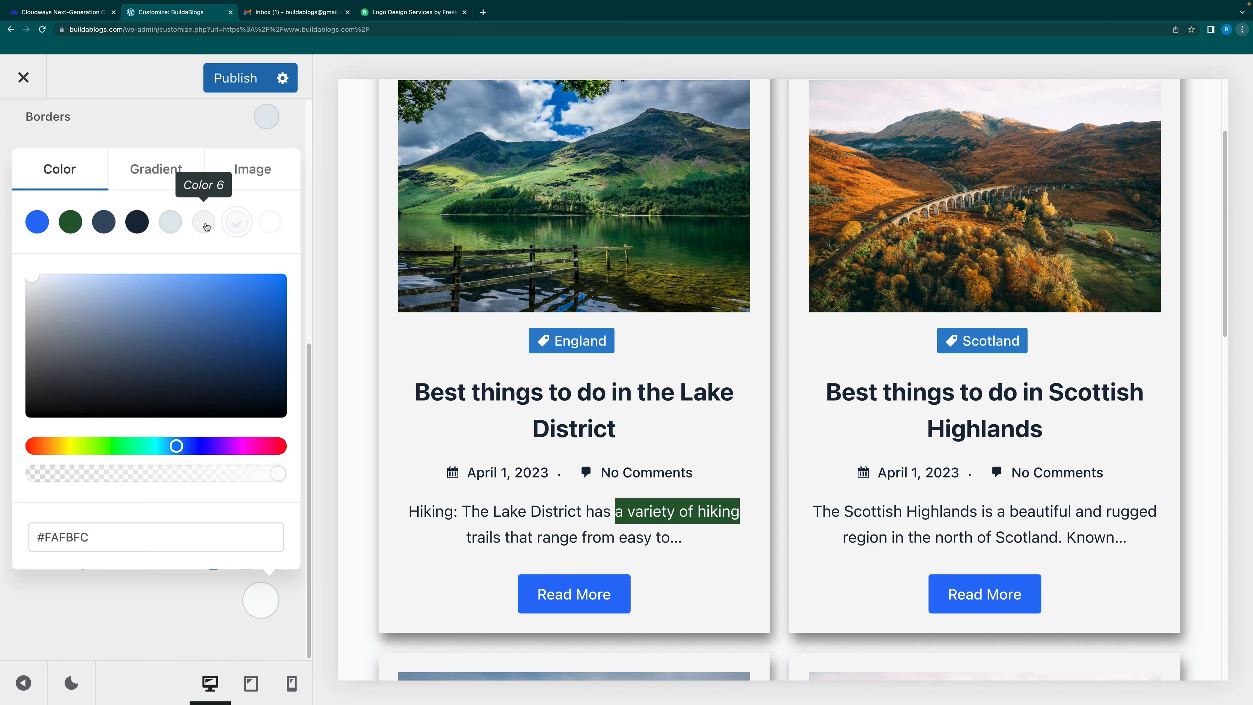
left_click(204, 223)
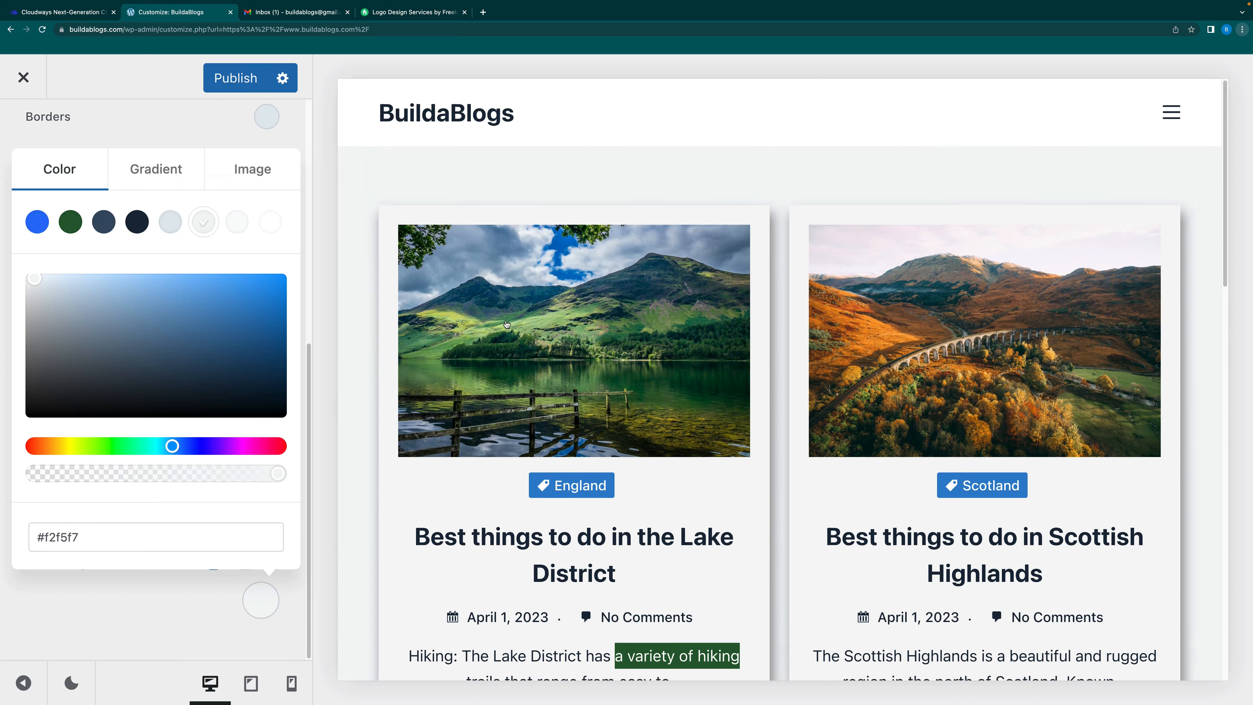
left_click(172, 225)
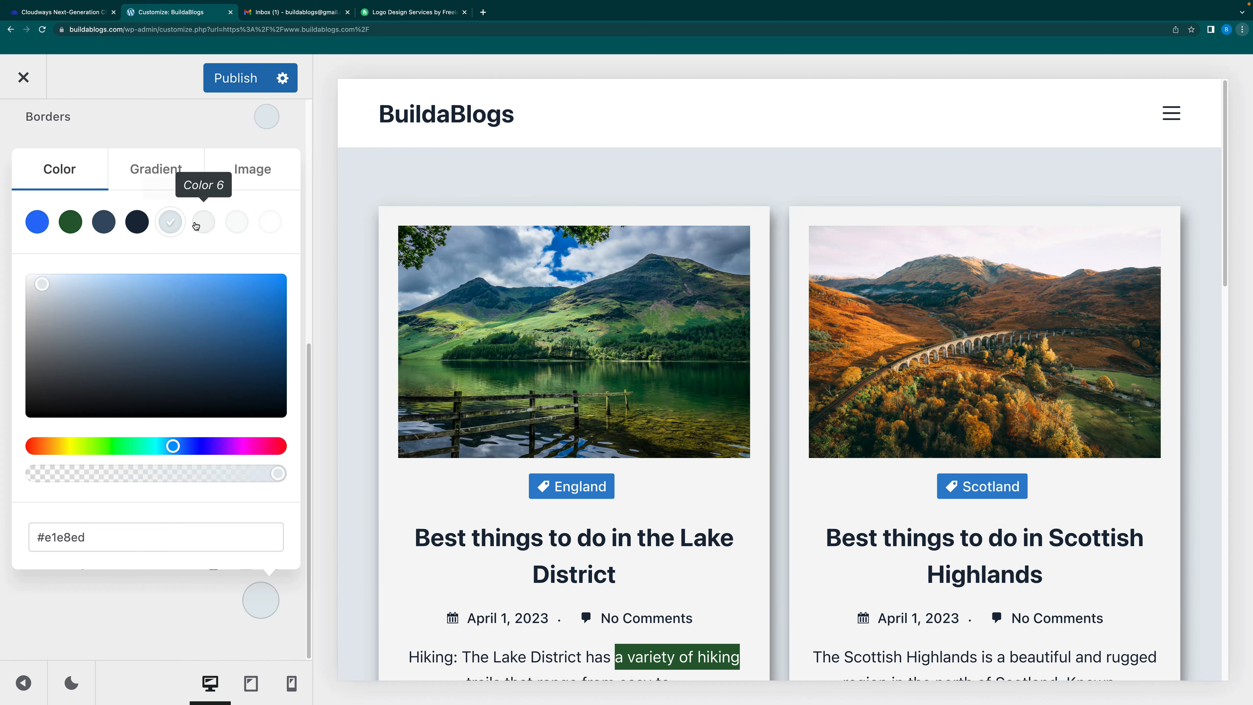
left_click(203, 225)
left_click(242, 229)
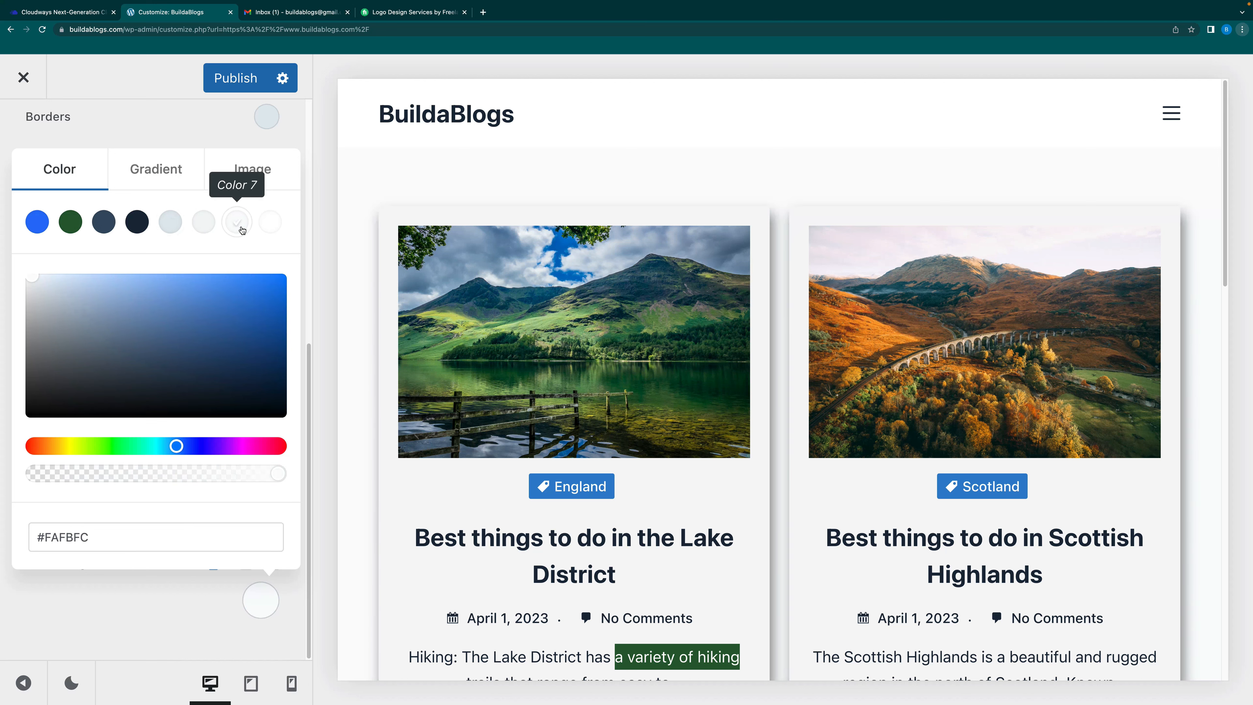
left_click(203, 225)
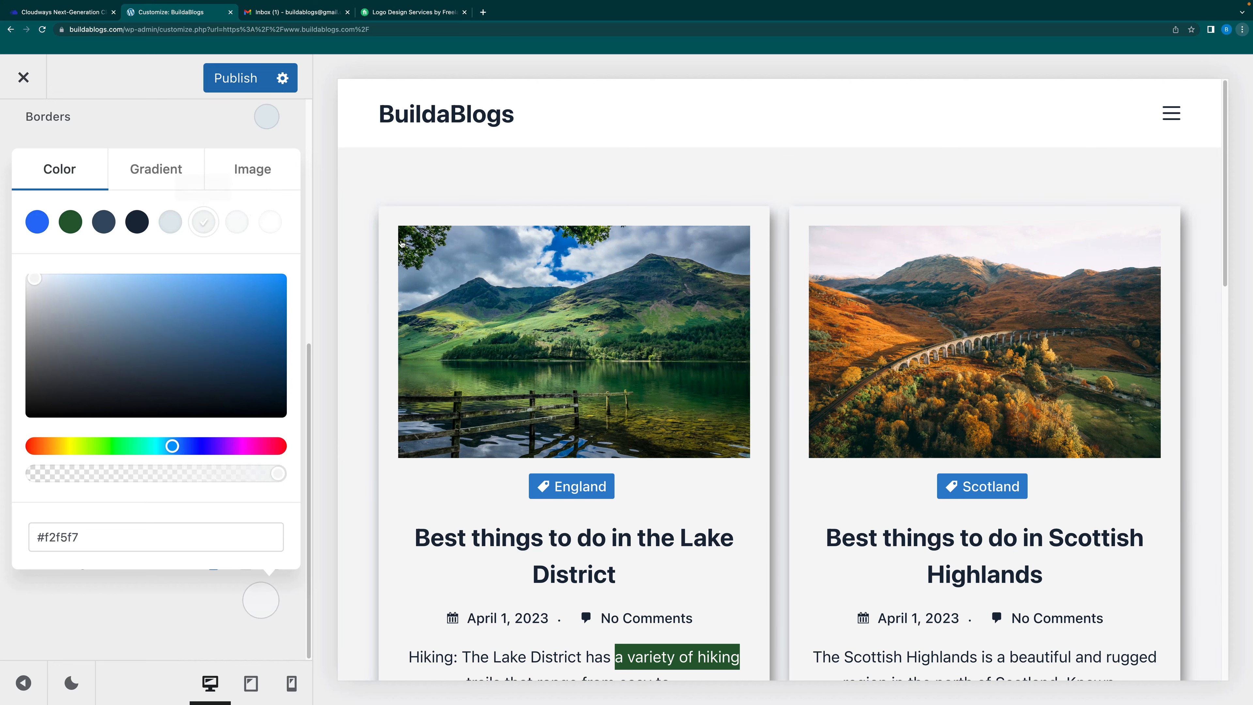
left_click(201, 611)
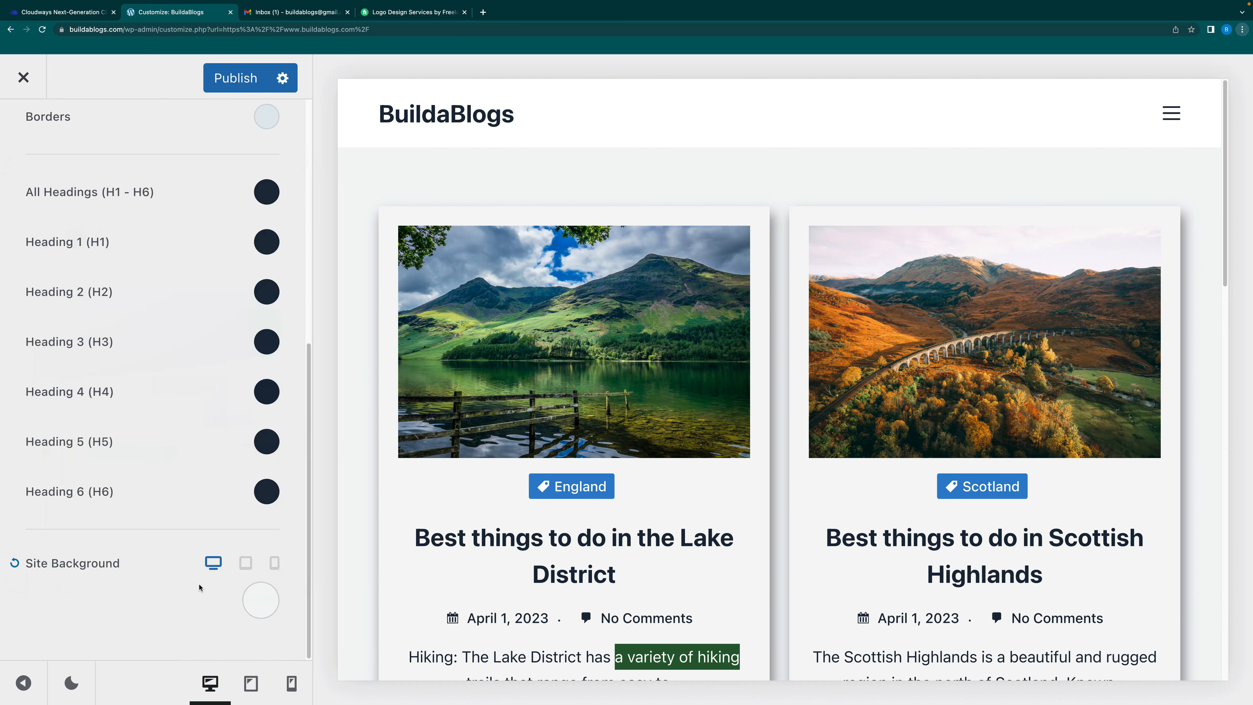
Review the global color settings and preview the blog in tablet and mobile view before returning to desktop view
scroll(188, 528, "up", 5)
scroll(188, 528, "up", 2)
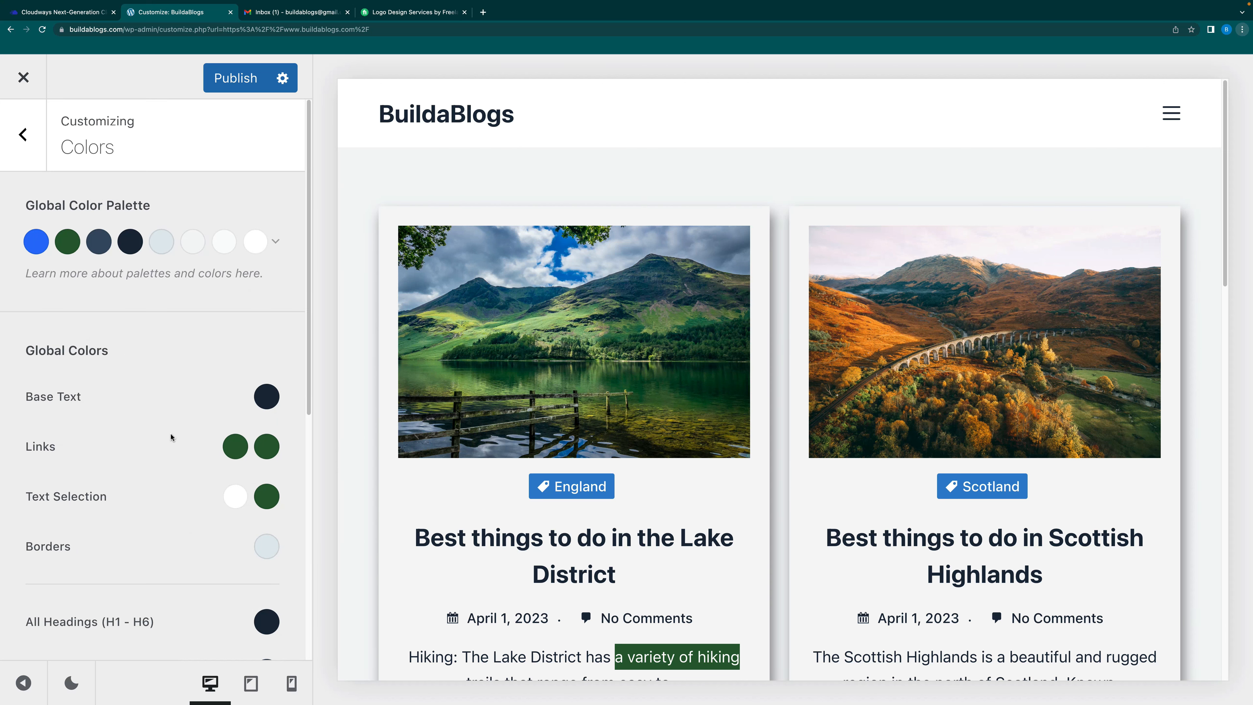
scroll(173, 449, "down", 9)
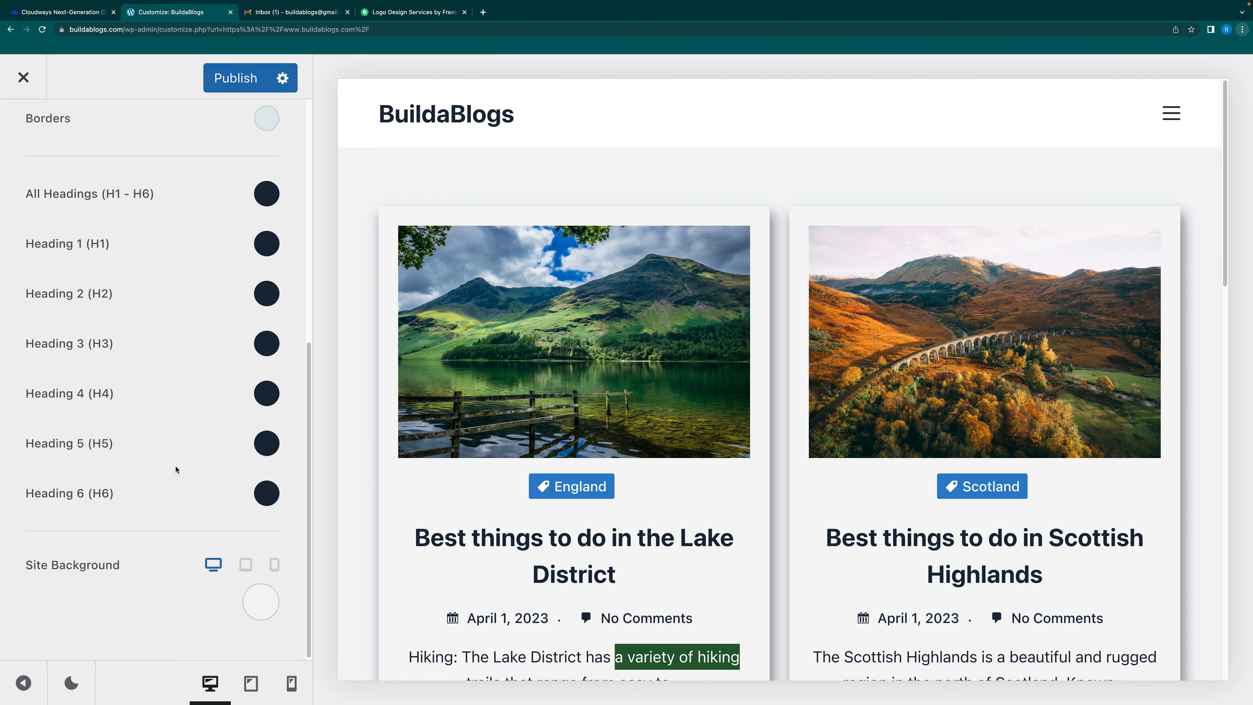
scroll(187, 472, "up", 9)
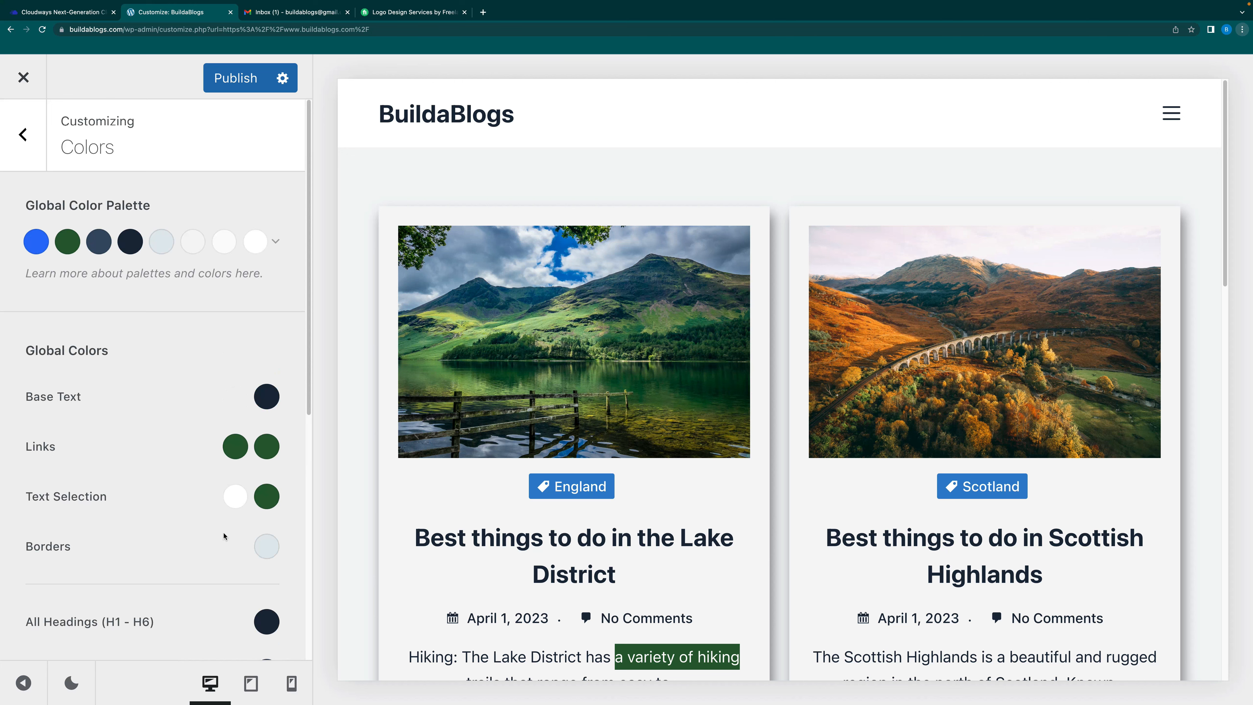
left_click(249, 687)
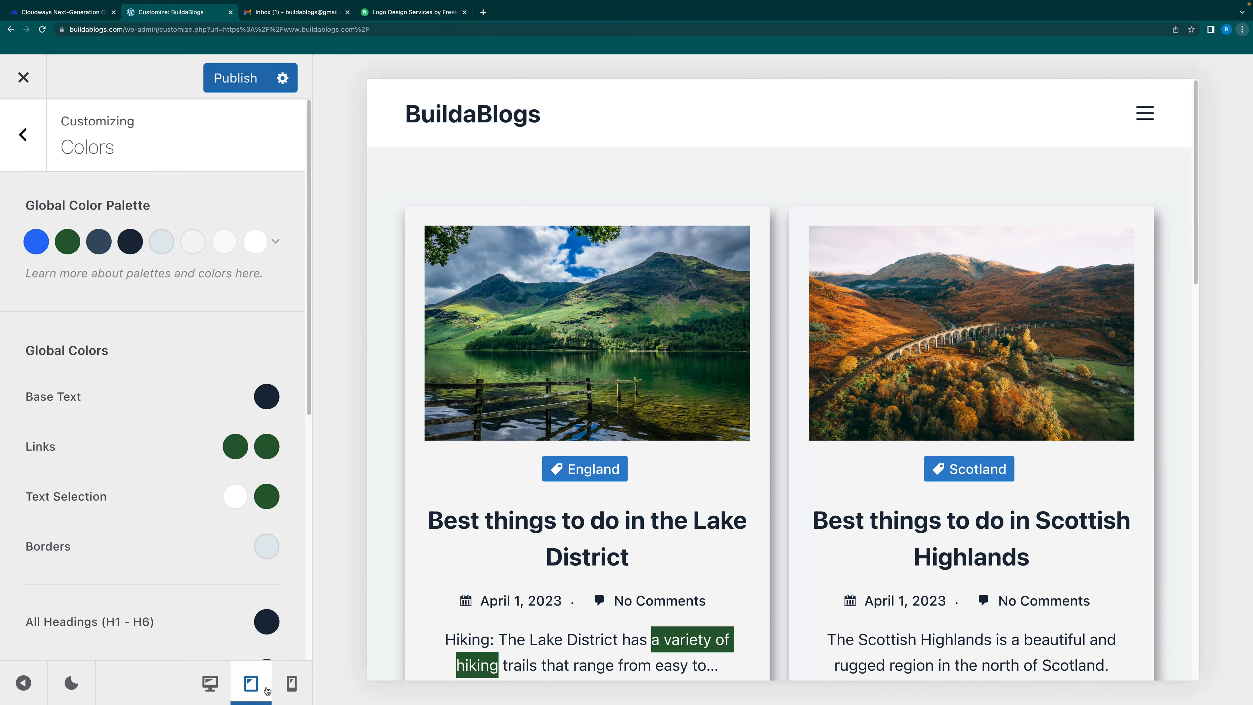
left_click(282, 688)
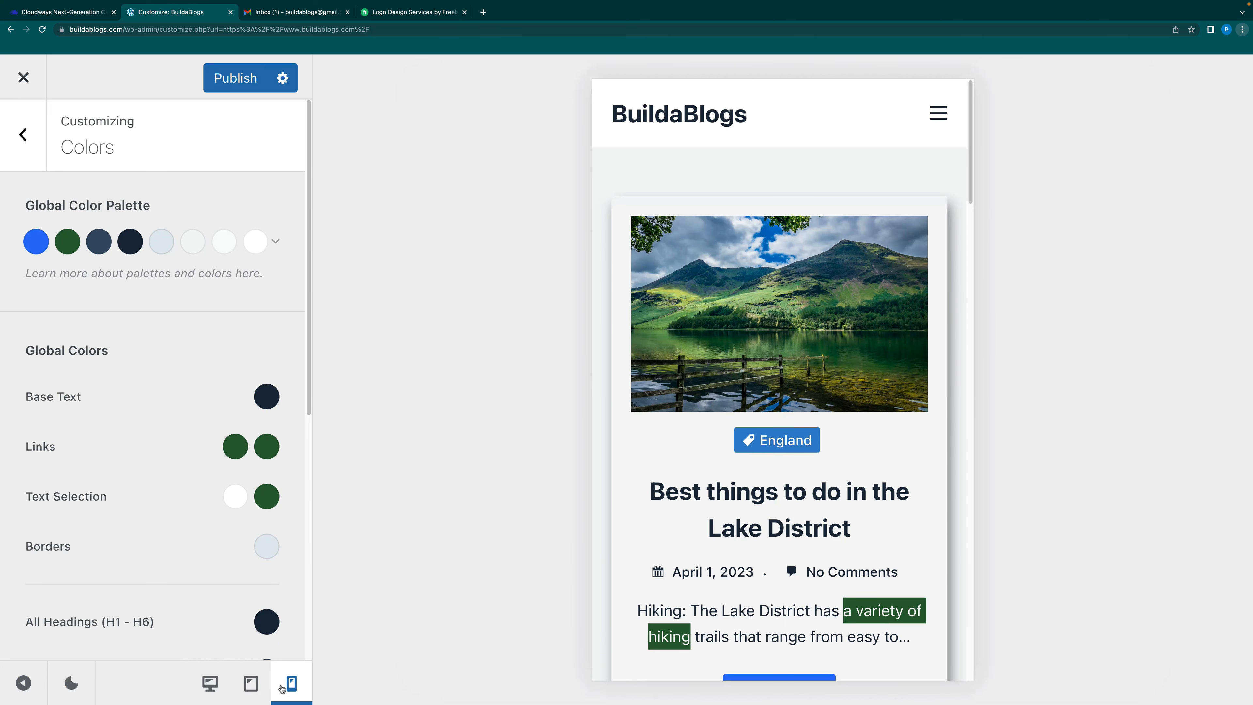
left_click(210, 684)
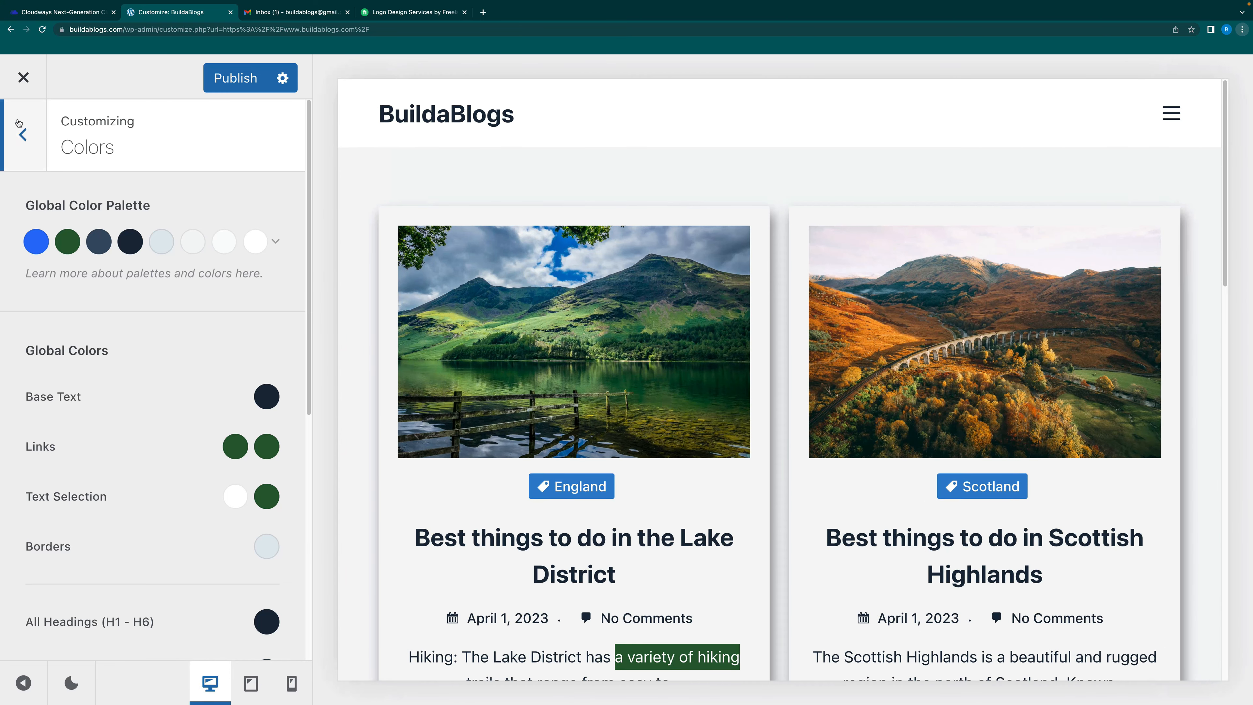
Open the Logo element of the desktop header's main row and look through its general settings
left_click(20, 127)
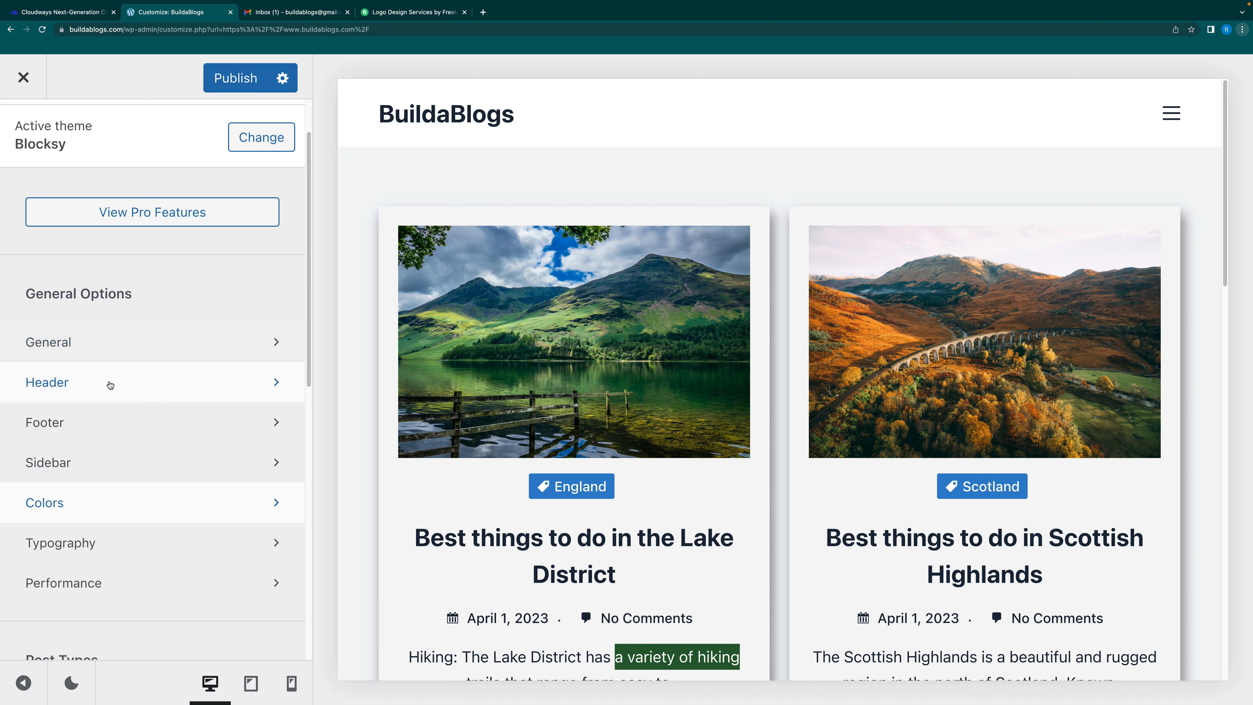
left_click(110, 385)
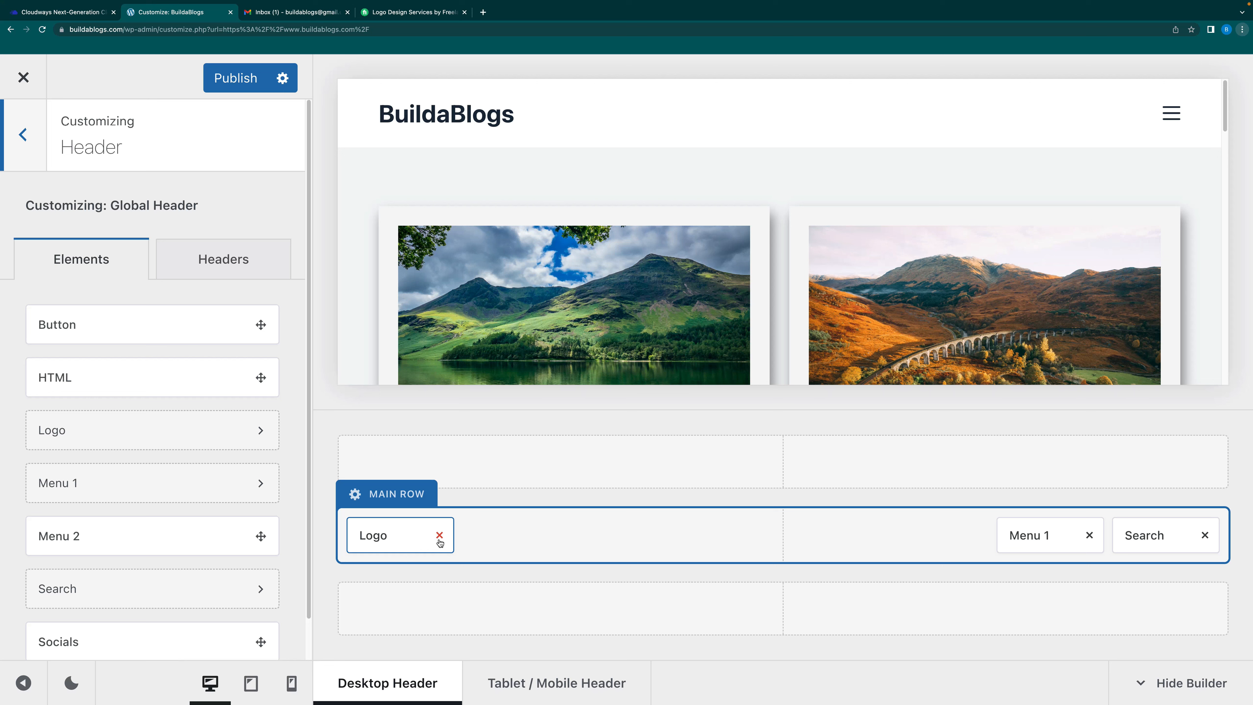
left_click(393, 539)
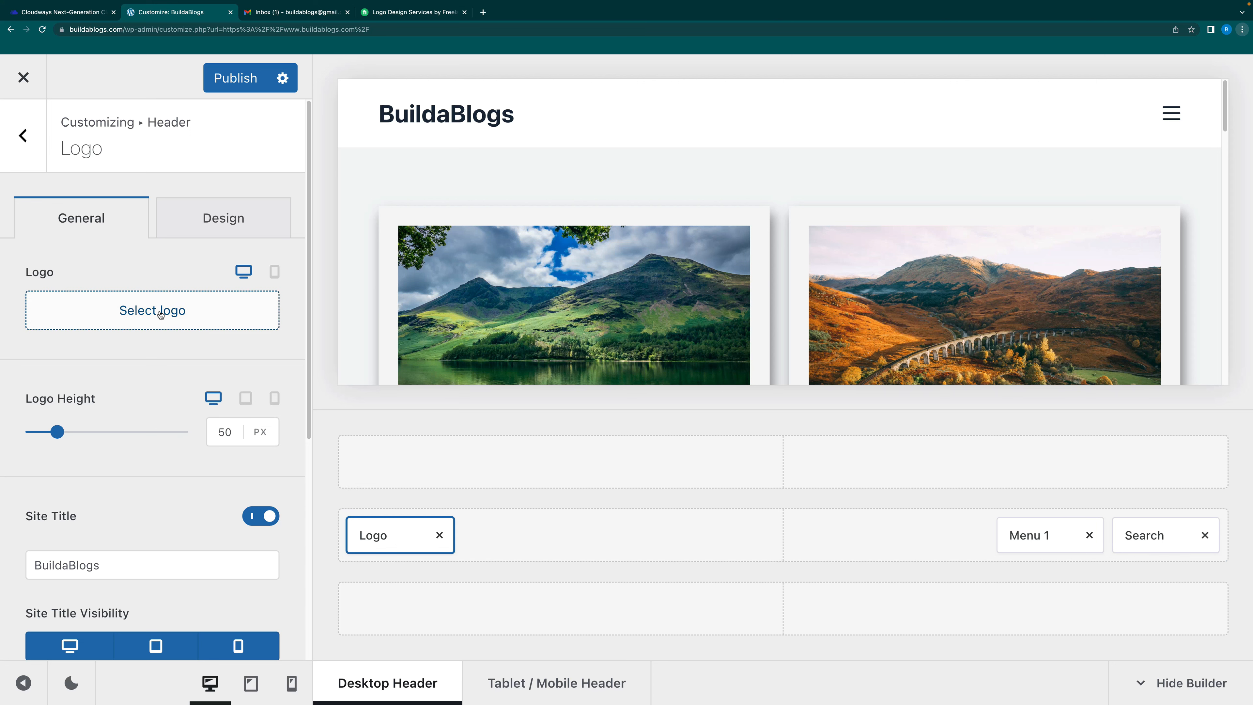
scroll(144, 533, "down", 4)
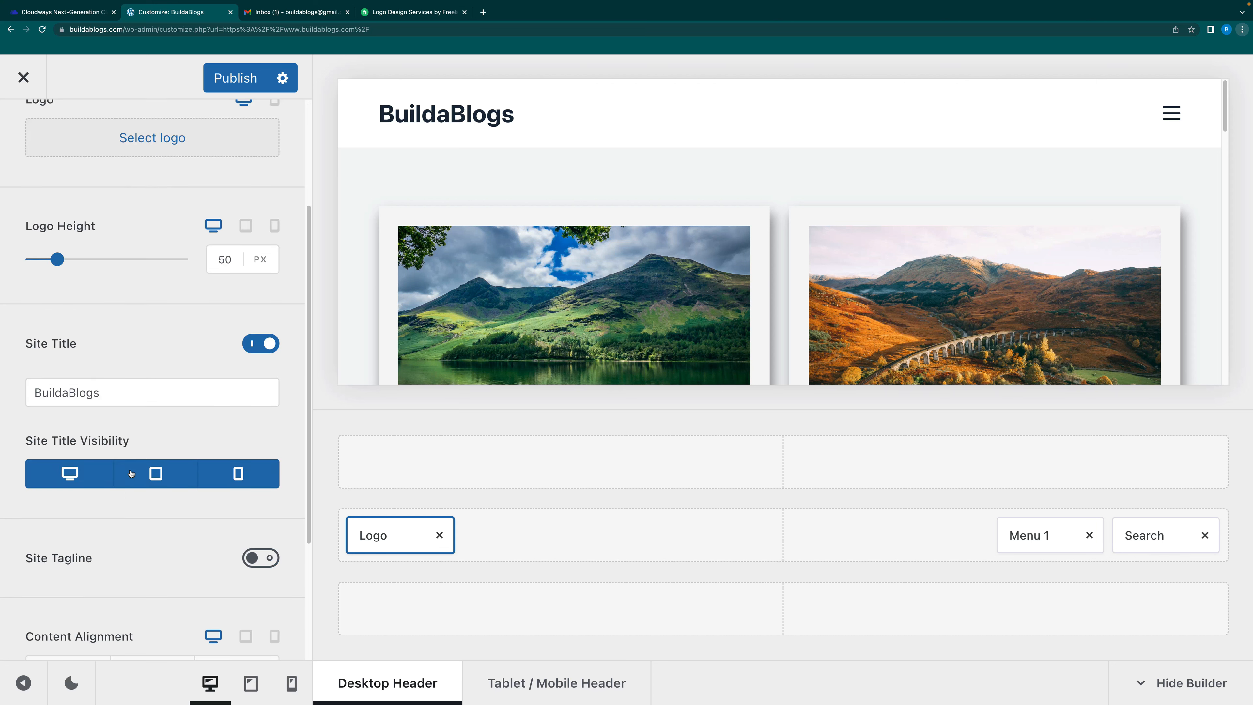
scroll(130, 472, "up", 4)
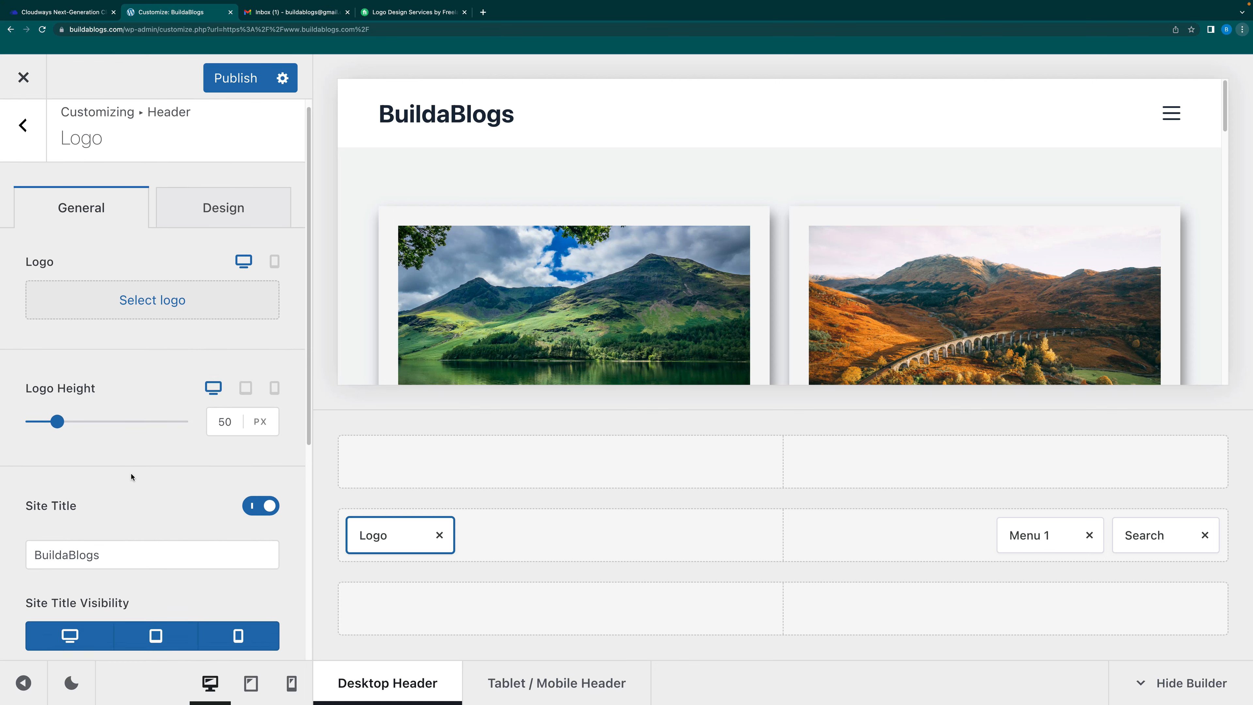
Remove the Logo from the main header row and put it back, and move Menu 1 to the row's center
left_click(439, 535)
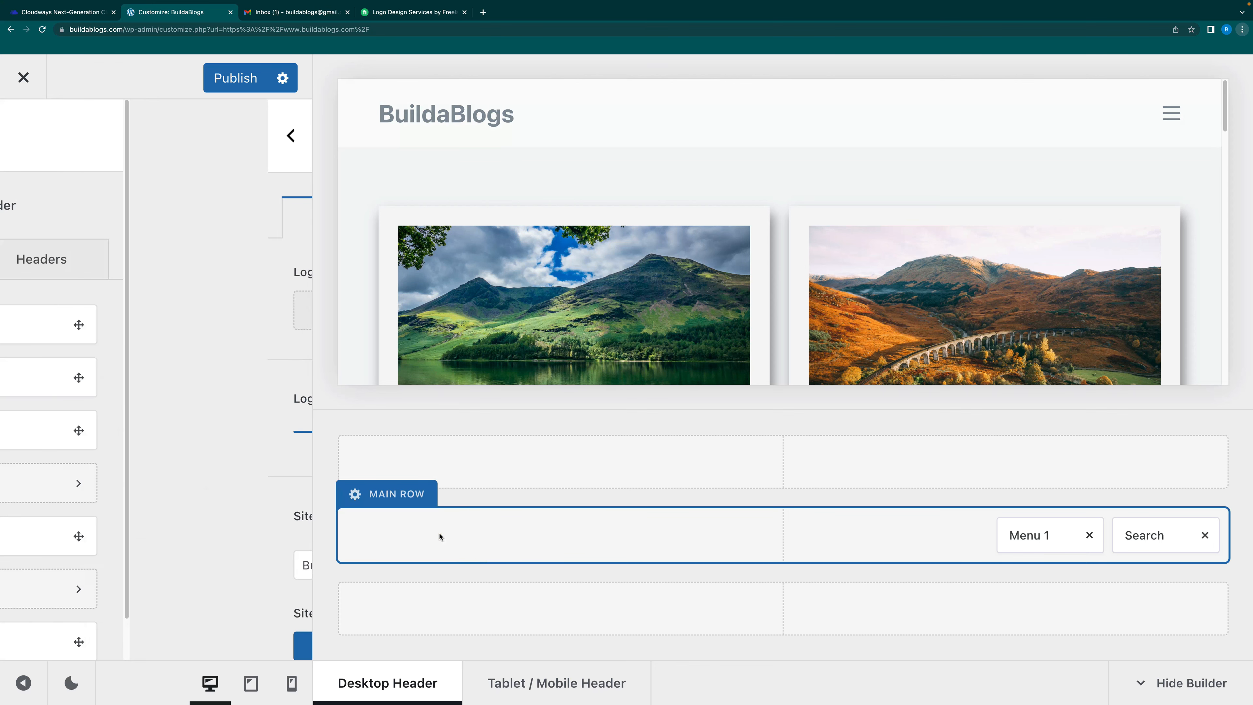
left_click_drag(321, 526, 355, 511)
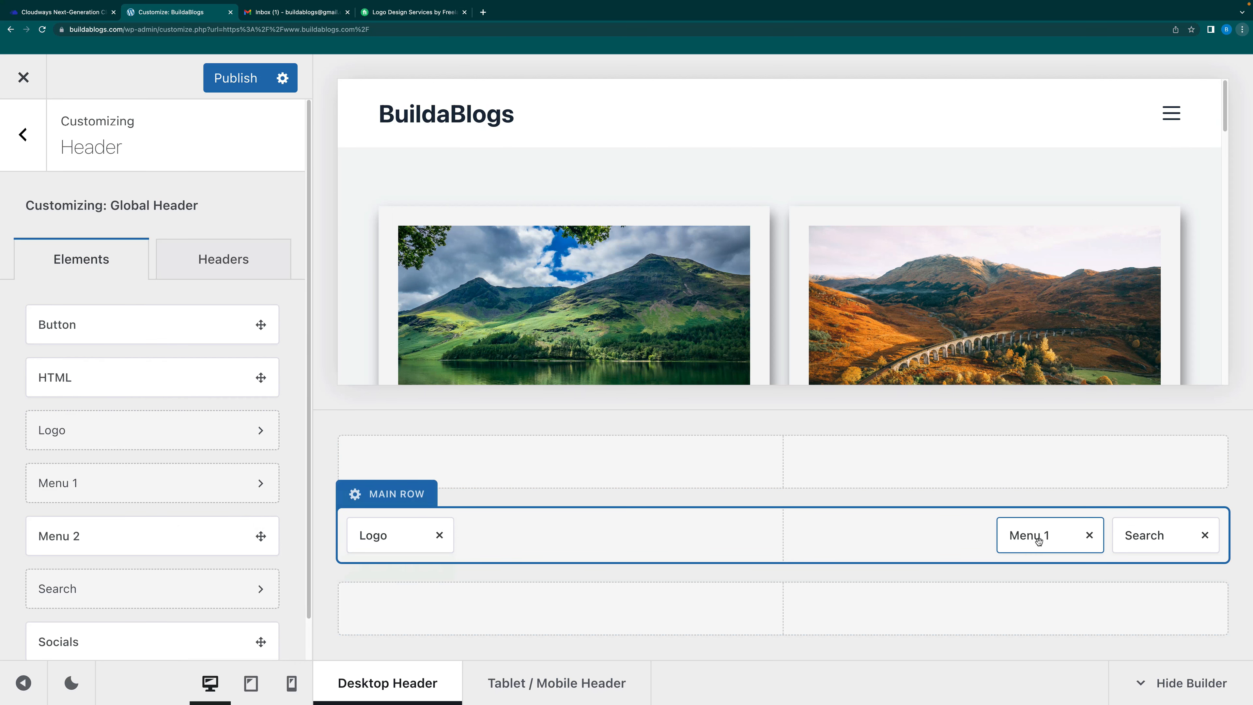
left_click_drag(1041, 538, 789, 536)
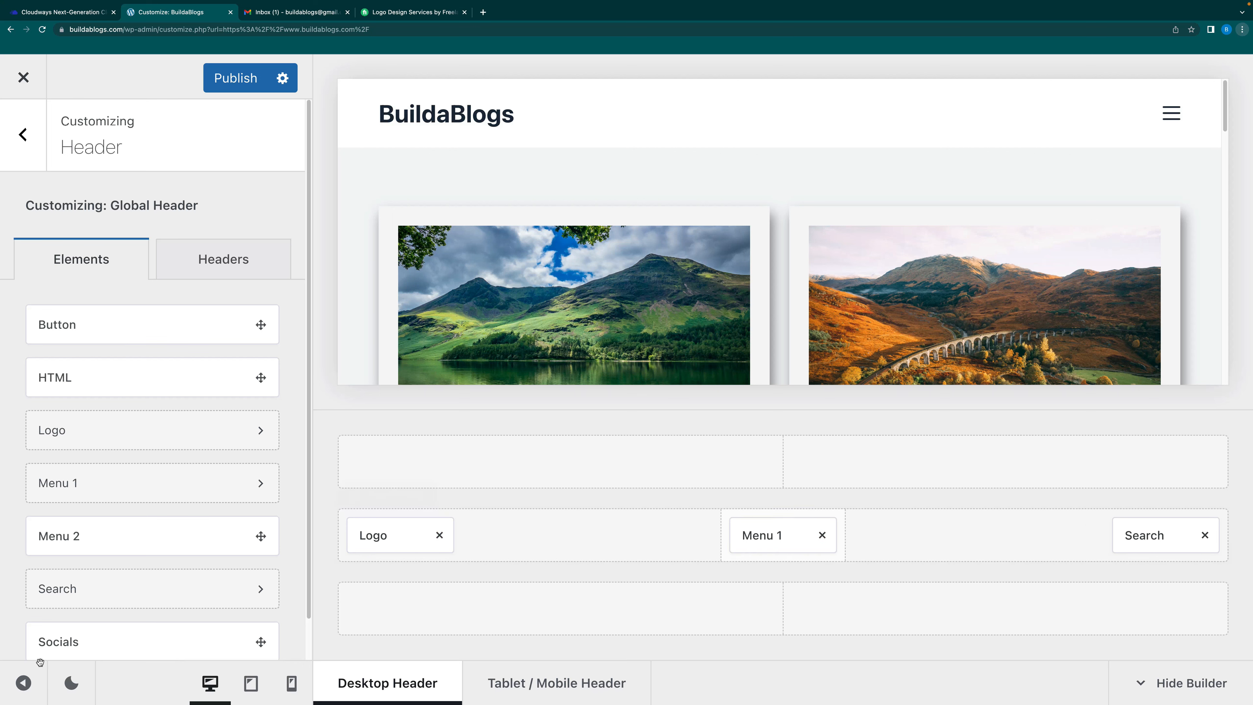
left_click(23, 683)
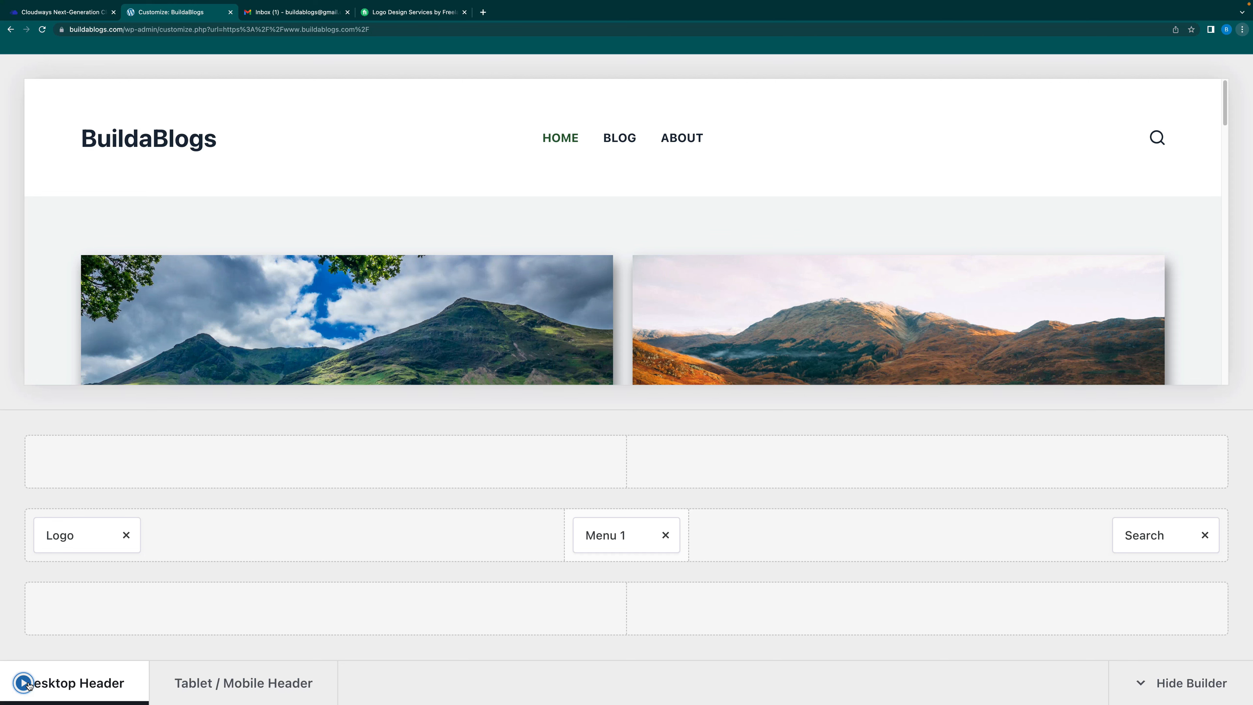
left_click(23, 682)
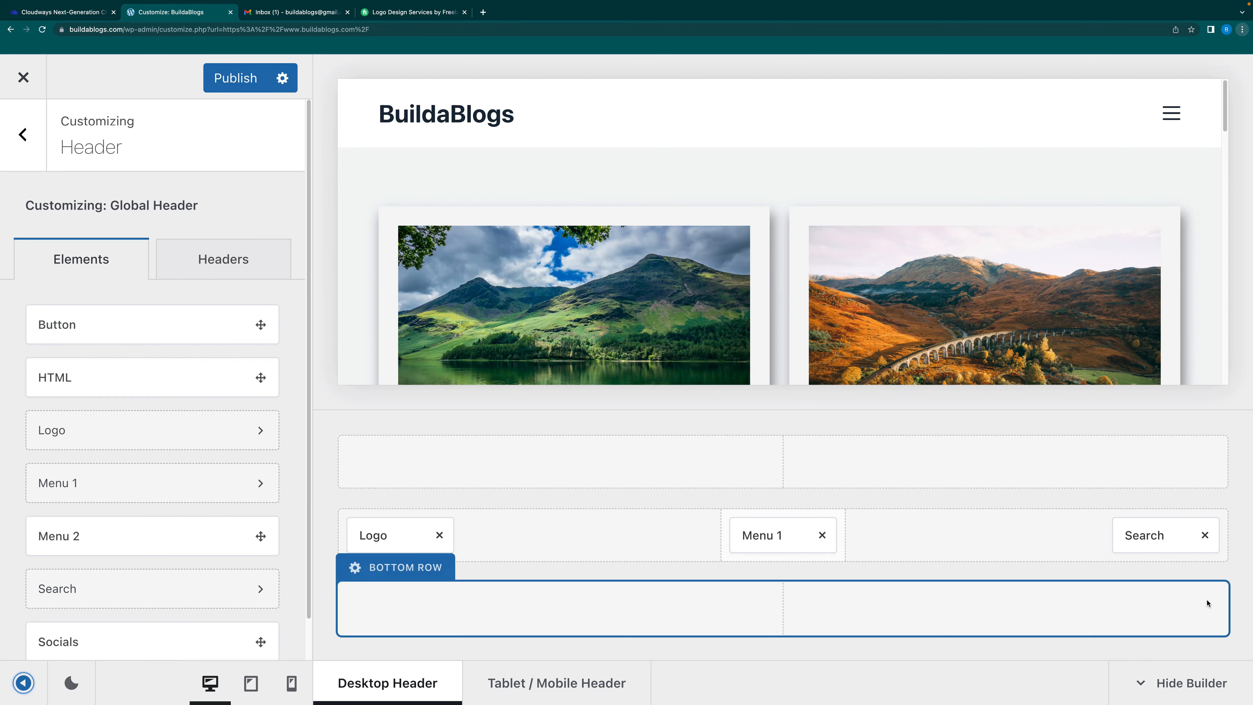
Replace the Search element at the right end of the main header row with the Socials element
left_click(1206, 538)
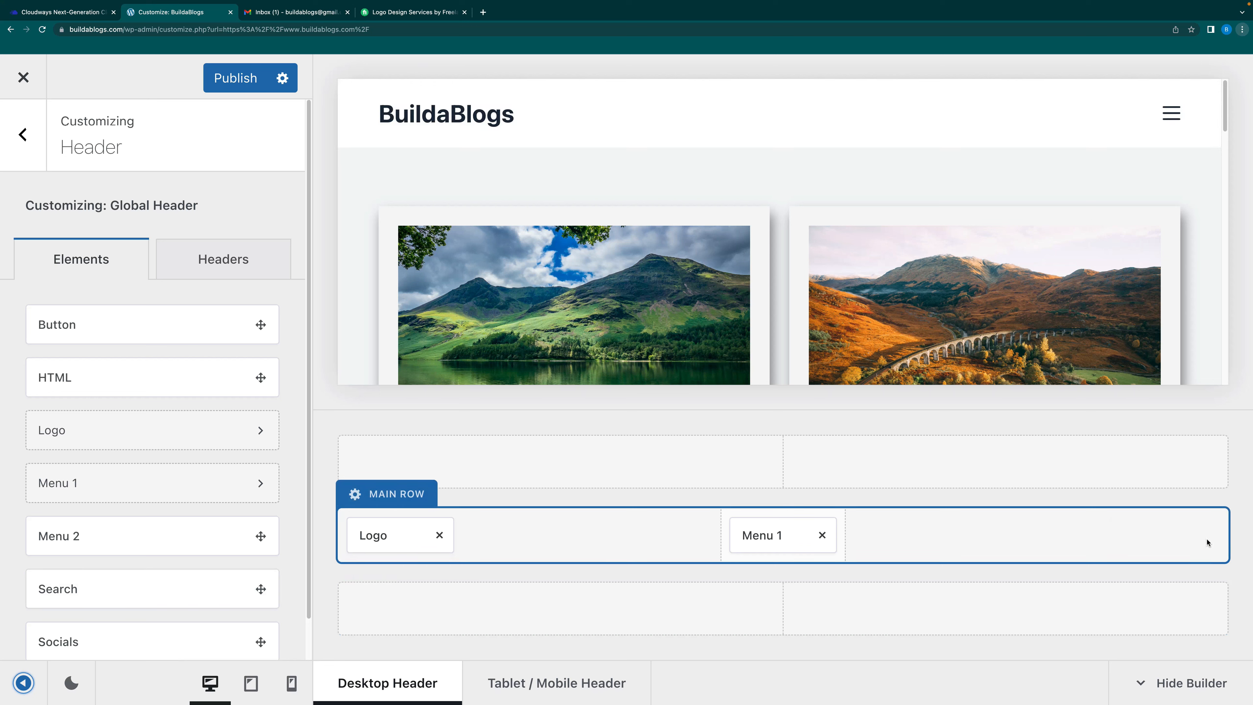
left_click_drag(134, 644, 1171, 538)
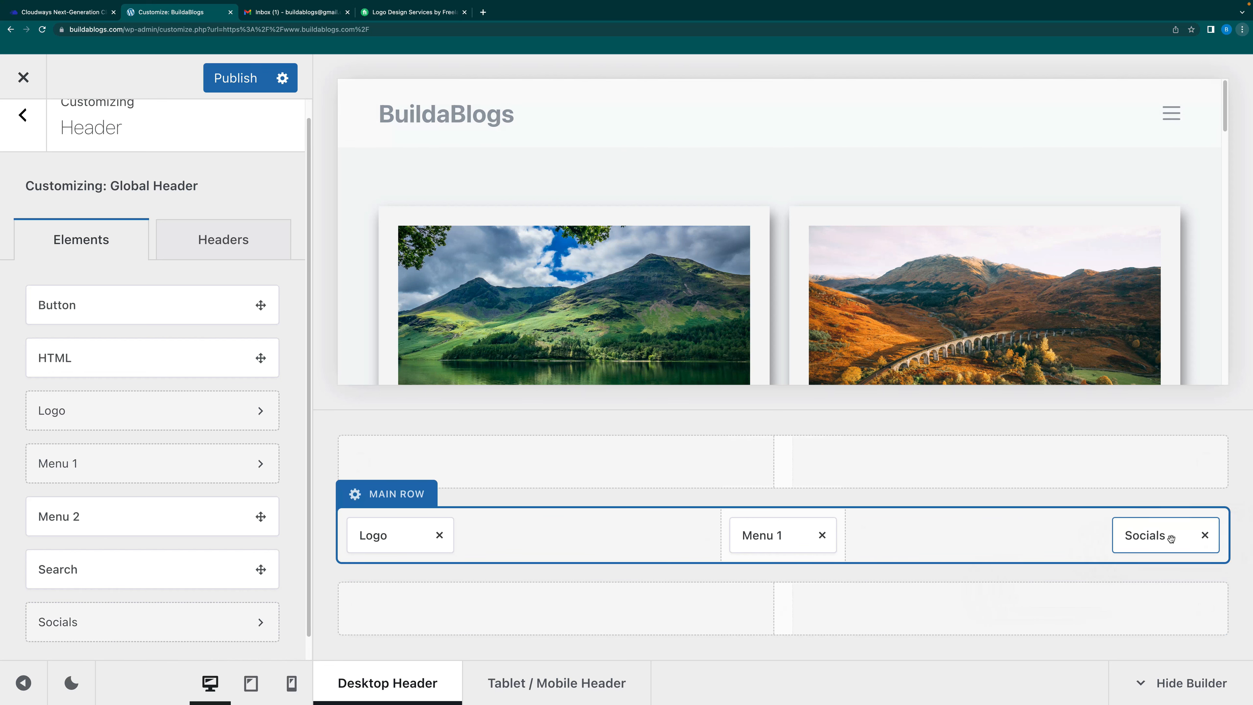
Try the Boxed and Full Width container structures on the header's main row and return it to Default
left_click(388, 494)
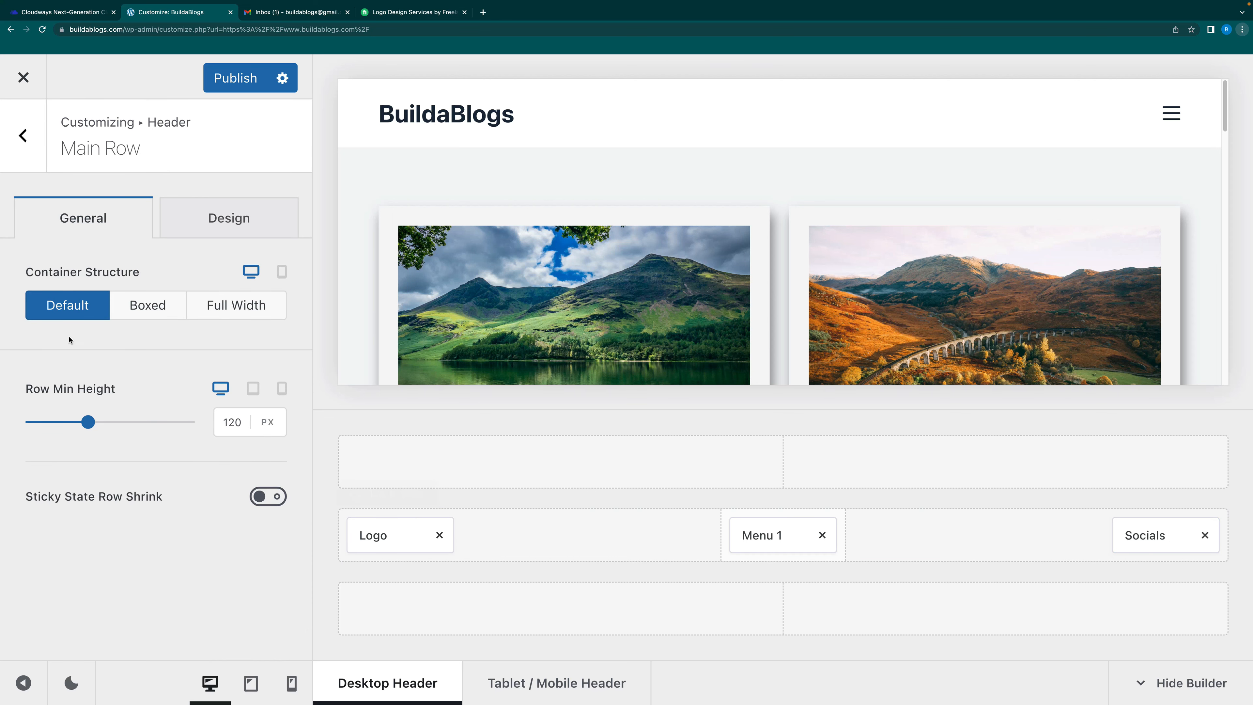
left_click(147, 310)
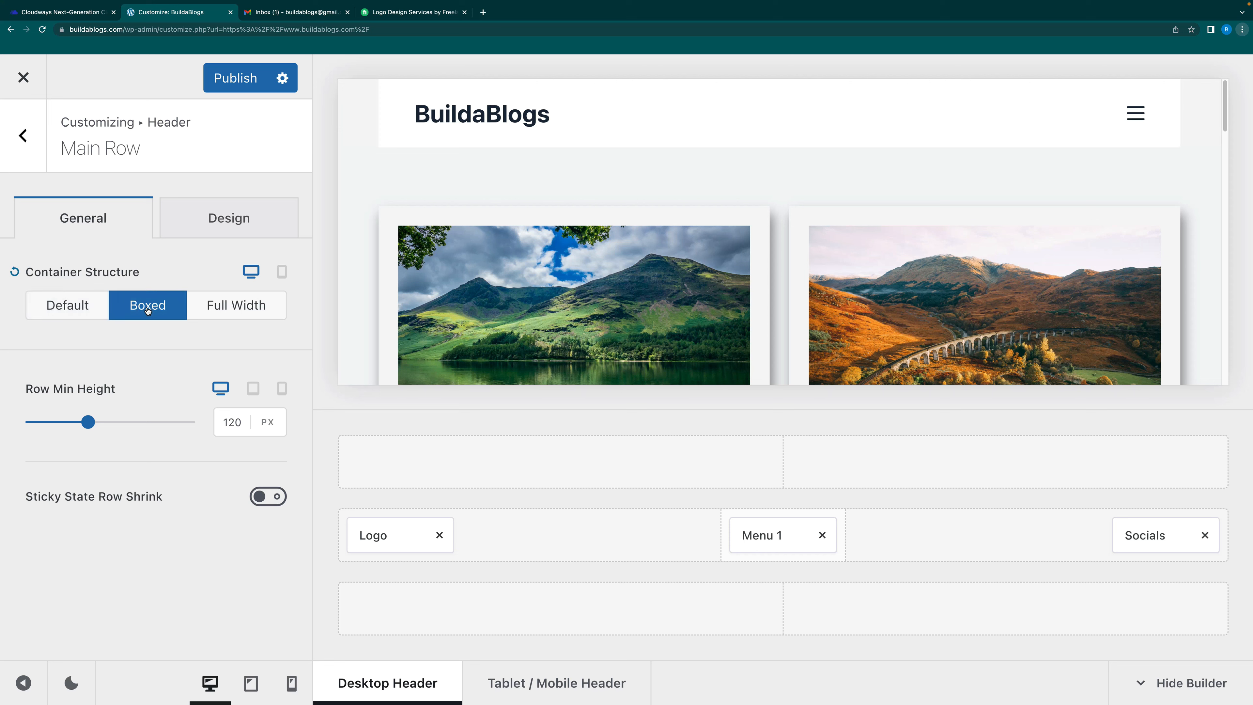
left_click(238, 306)
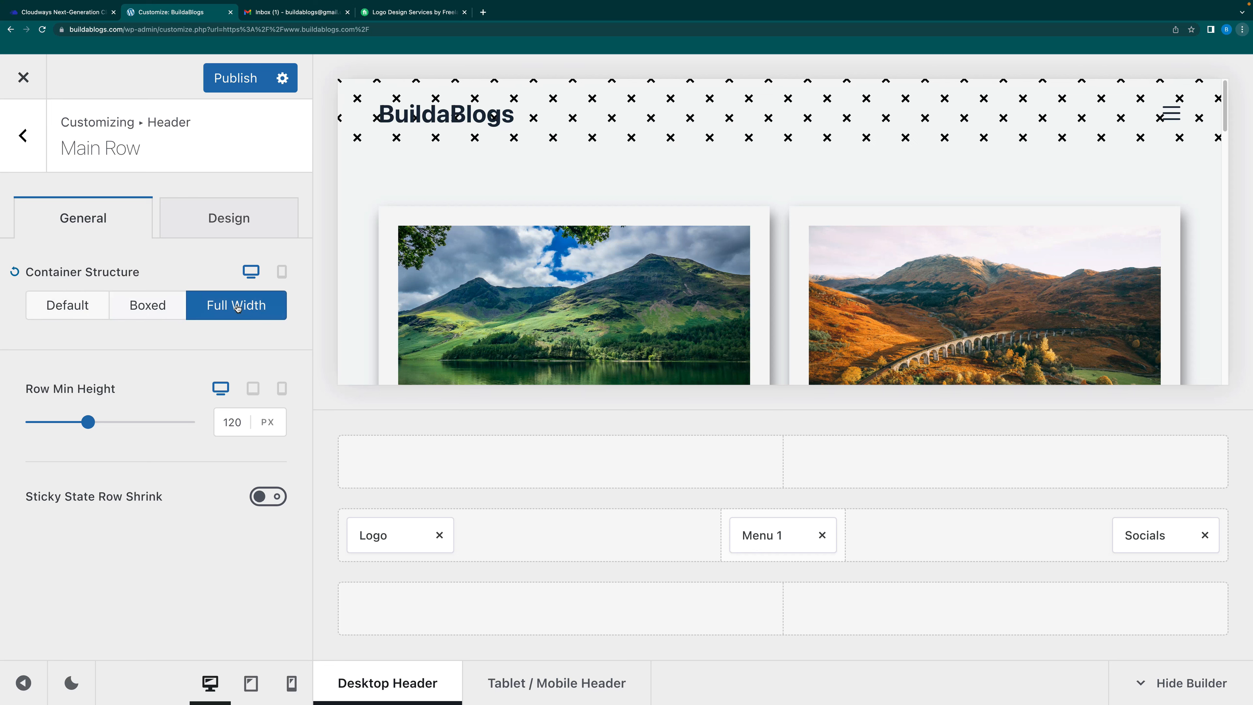
left_click(72, 307)
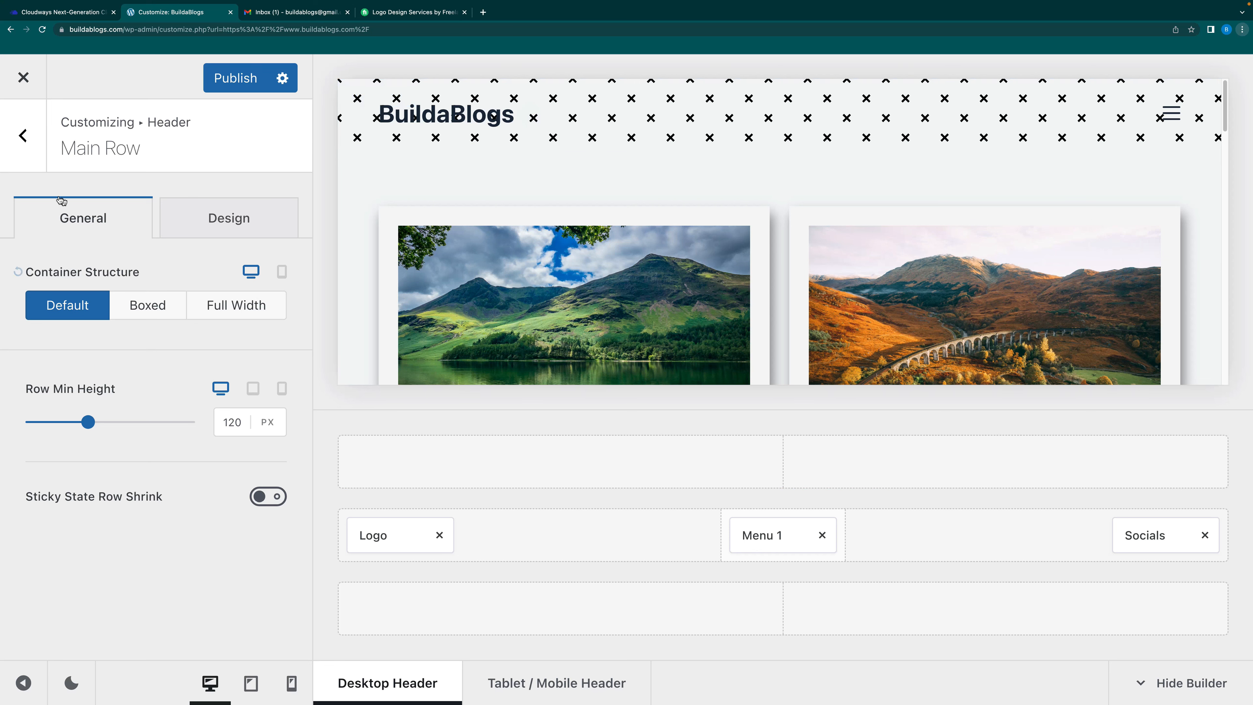
left_click(31, 144)
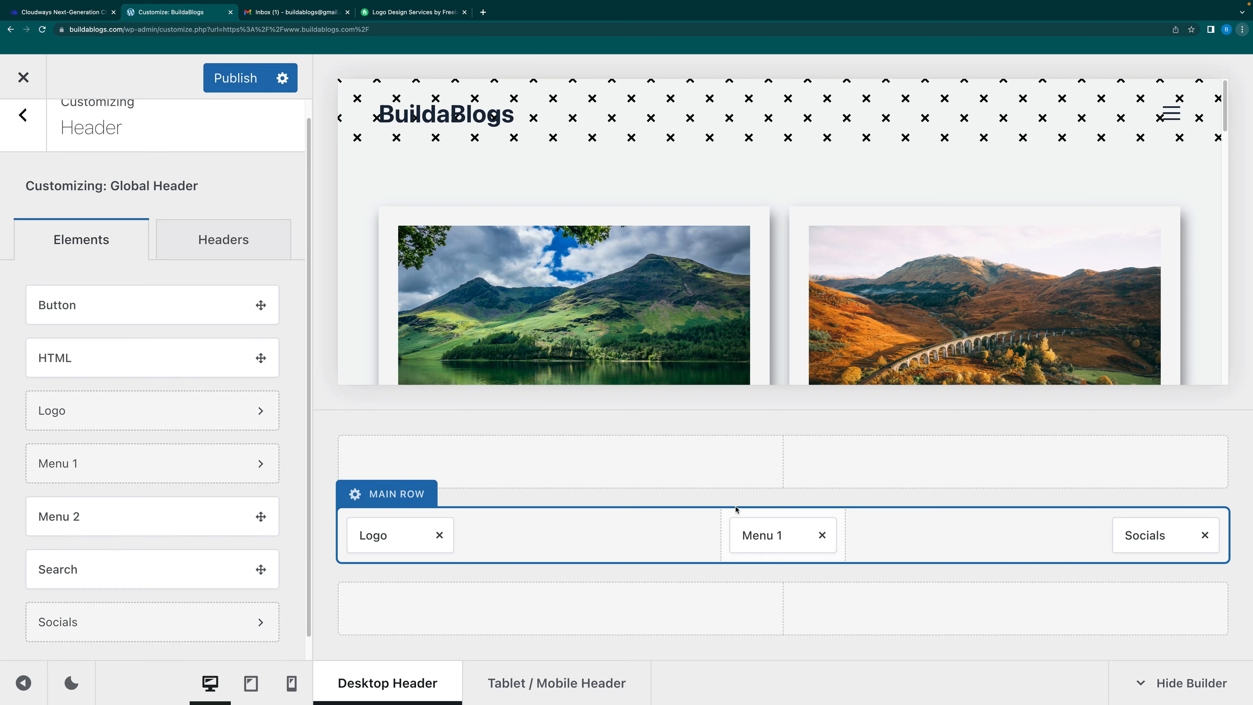
Publish the header changes and close the customizer to view the live site
left_click(242, 83)
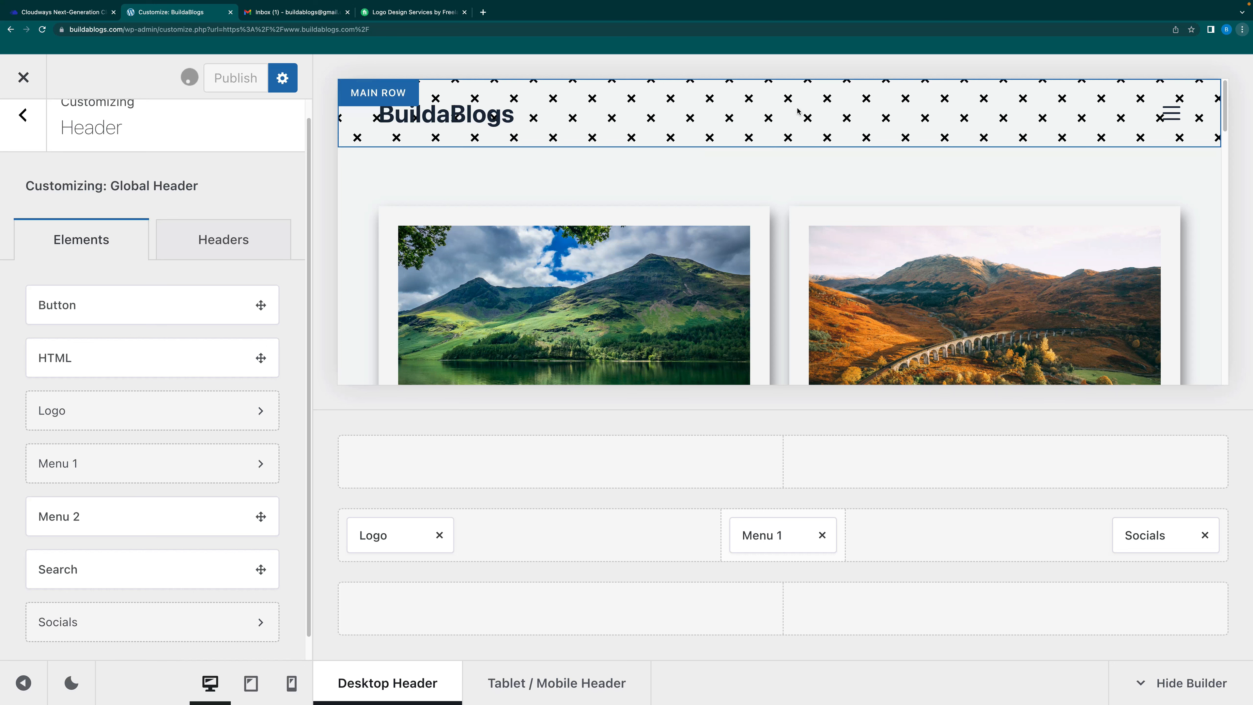
left_click(24, 78)
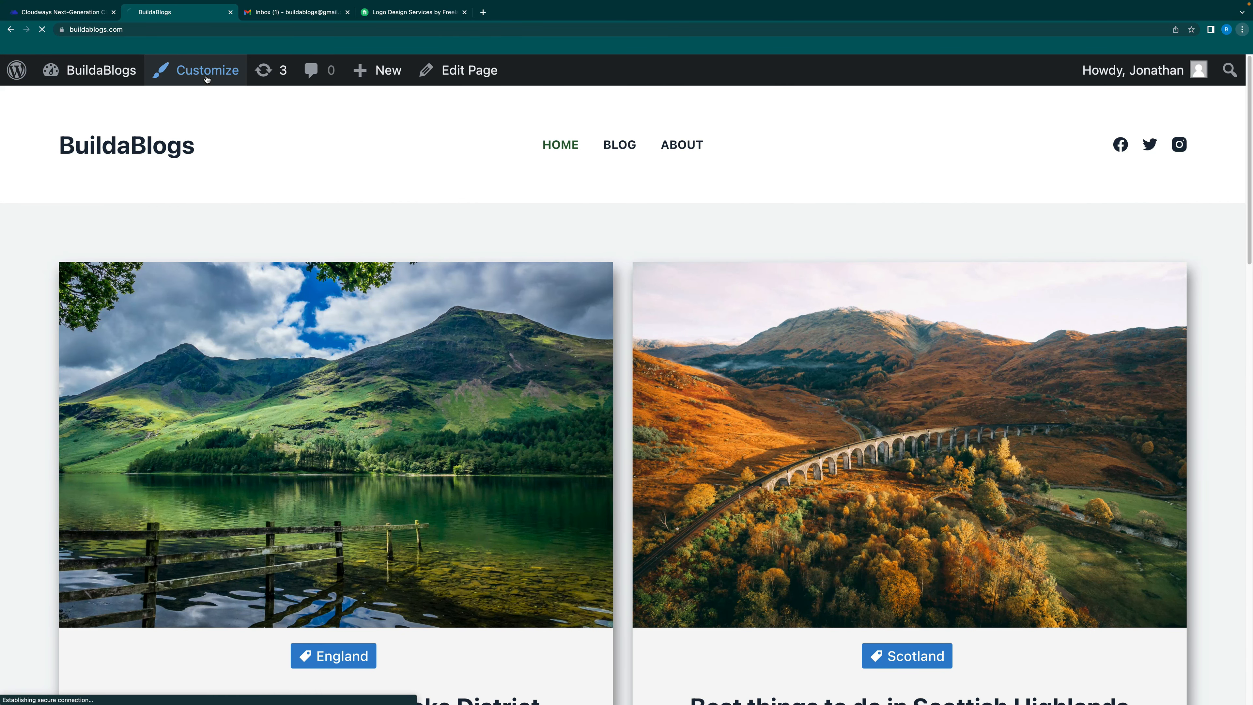
Reopen the header builder in the customizer and examine the Logo's design settings, including the site title's font choices
left_click(206, 80)
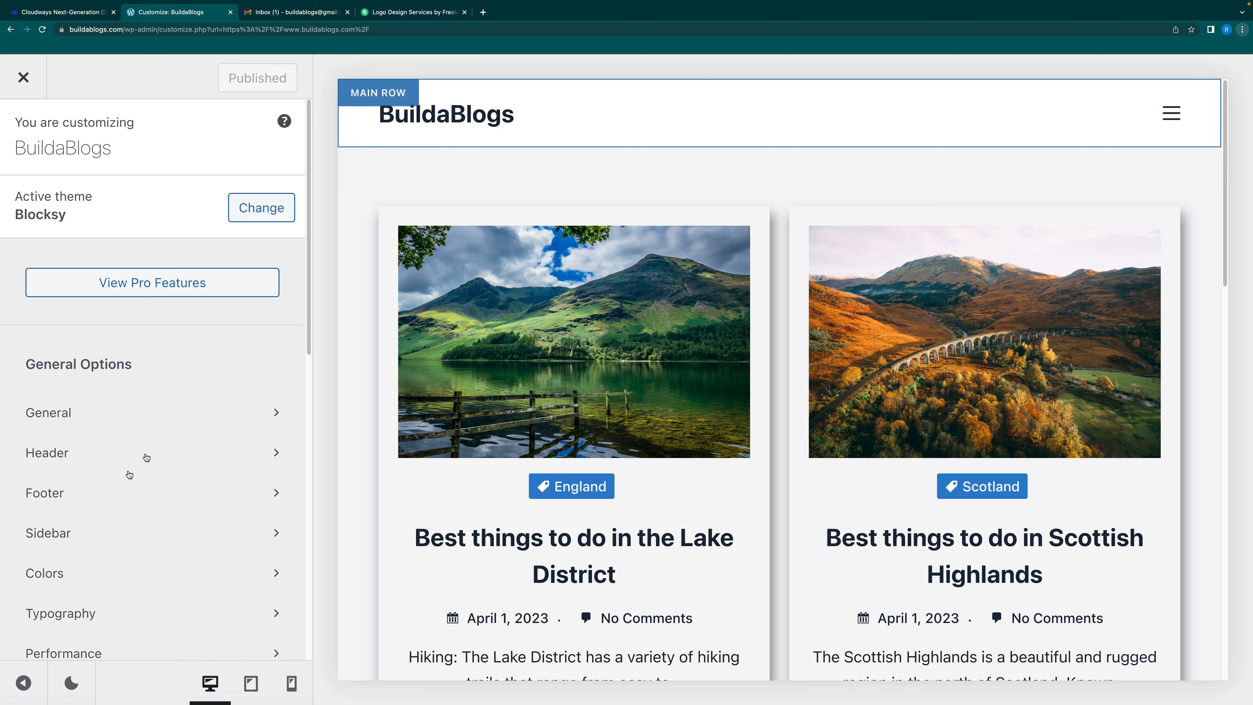
left_click(69, 454)
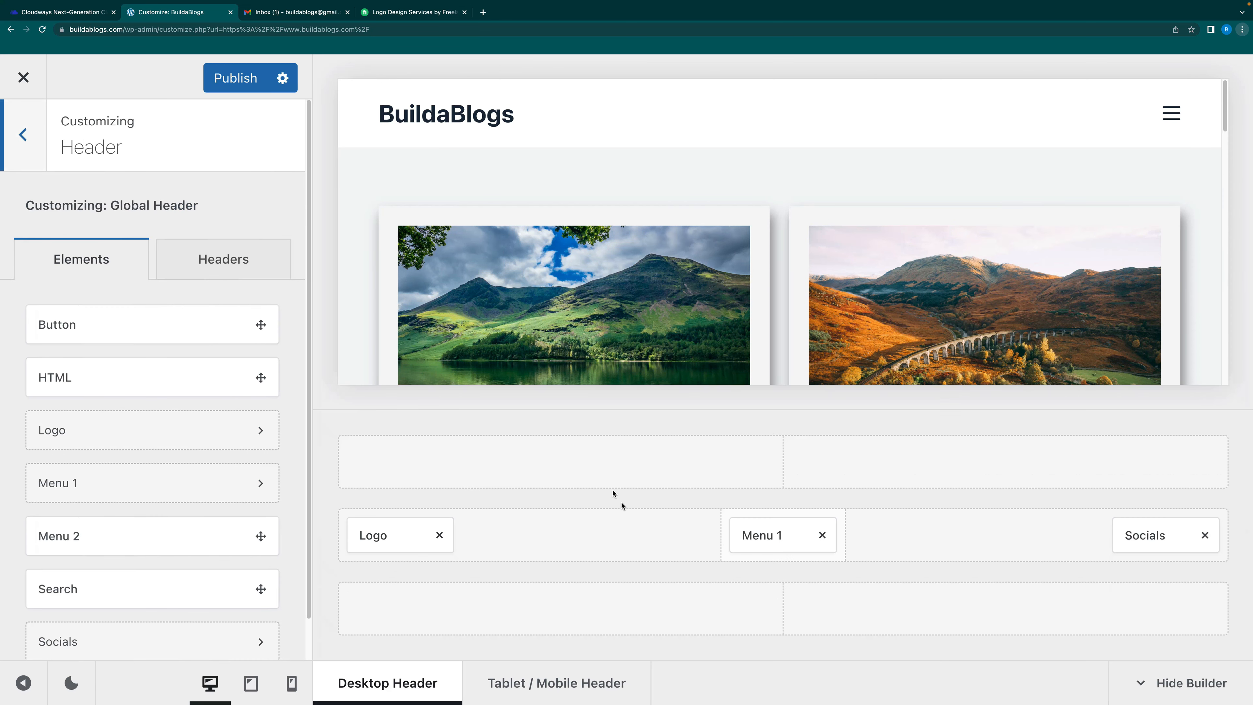
left_click(394, 535)
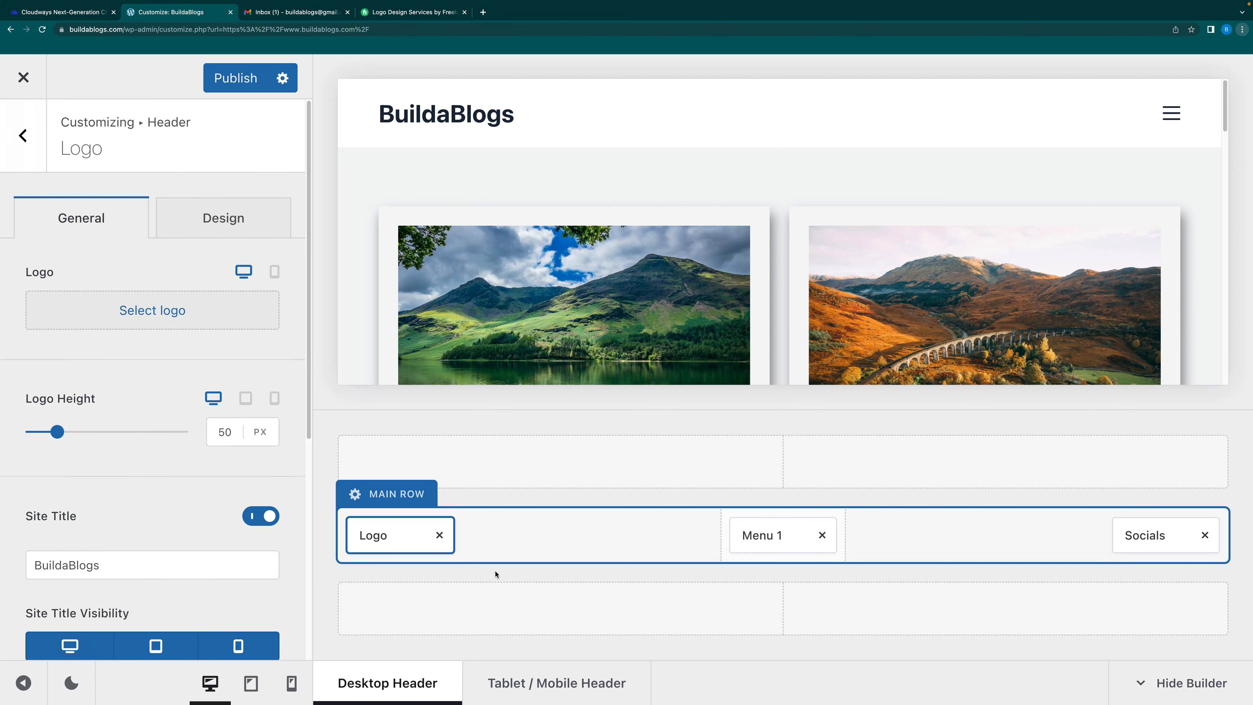
left_click(230, 220)
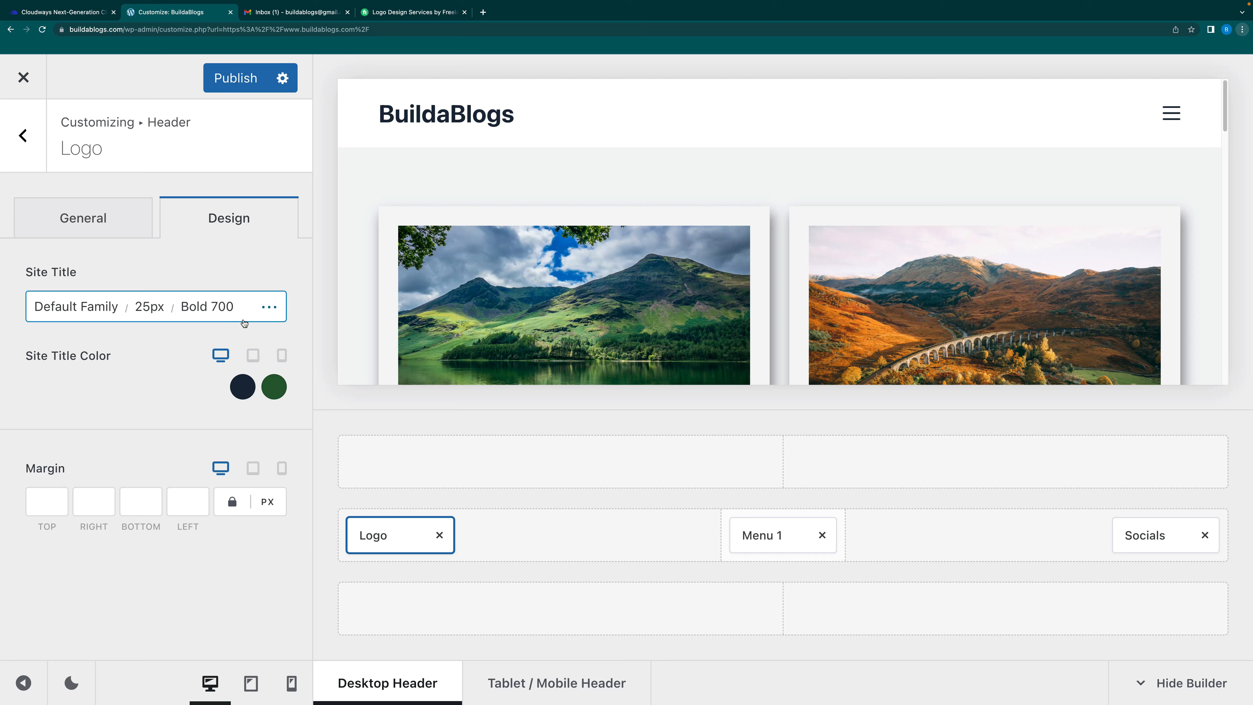
left_click(82, 312)
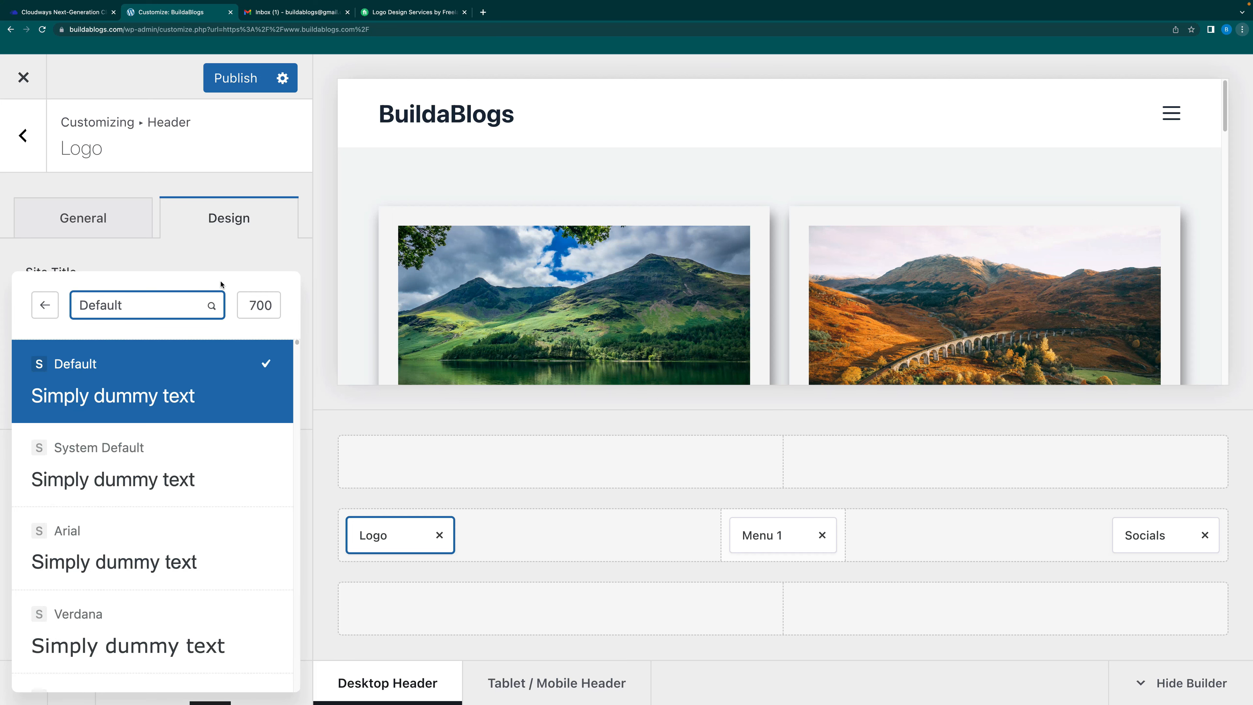
left_click(221, 257)
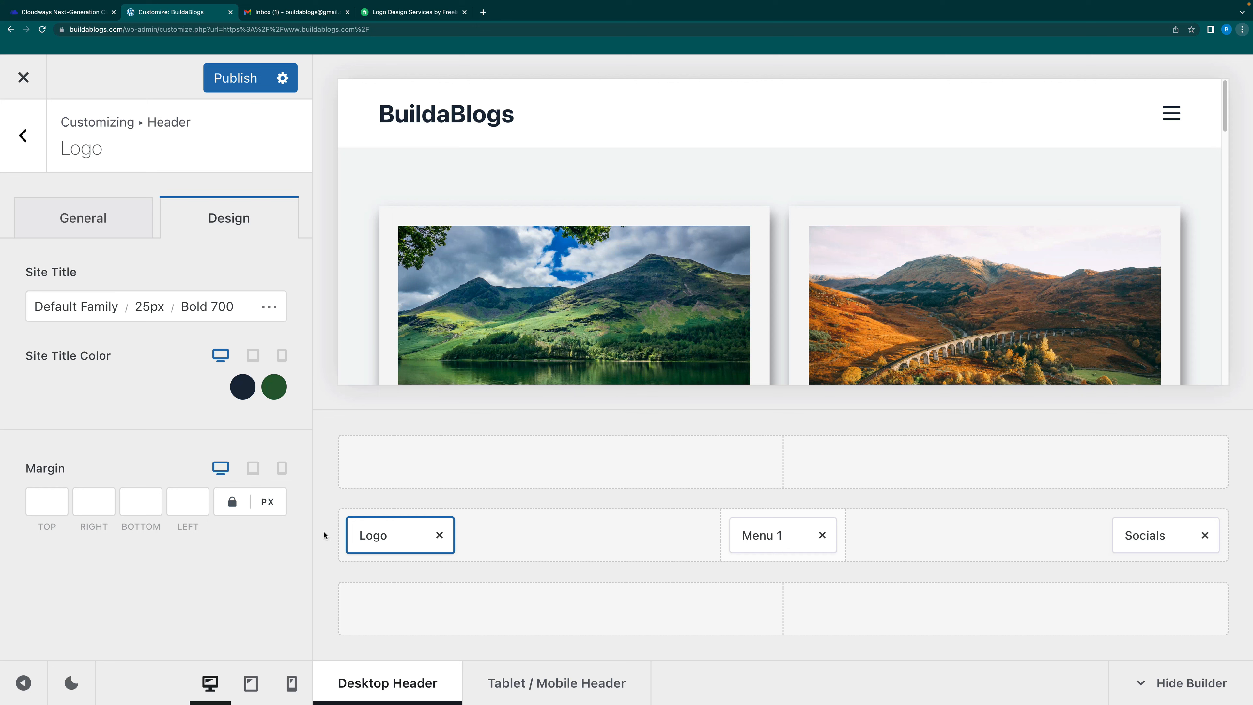
Examine the top-level design options of Menu 1, including its font, font color and margin, and return to the header elements
left_click(776, 538)
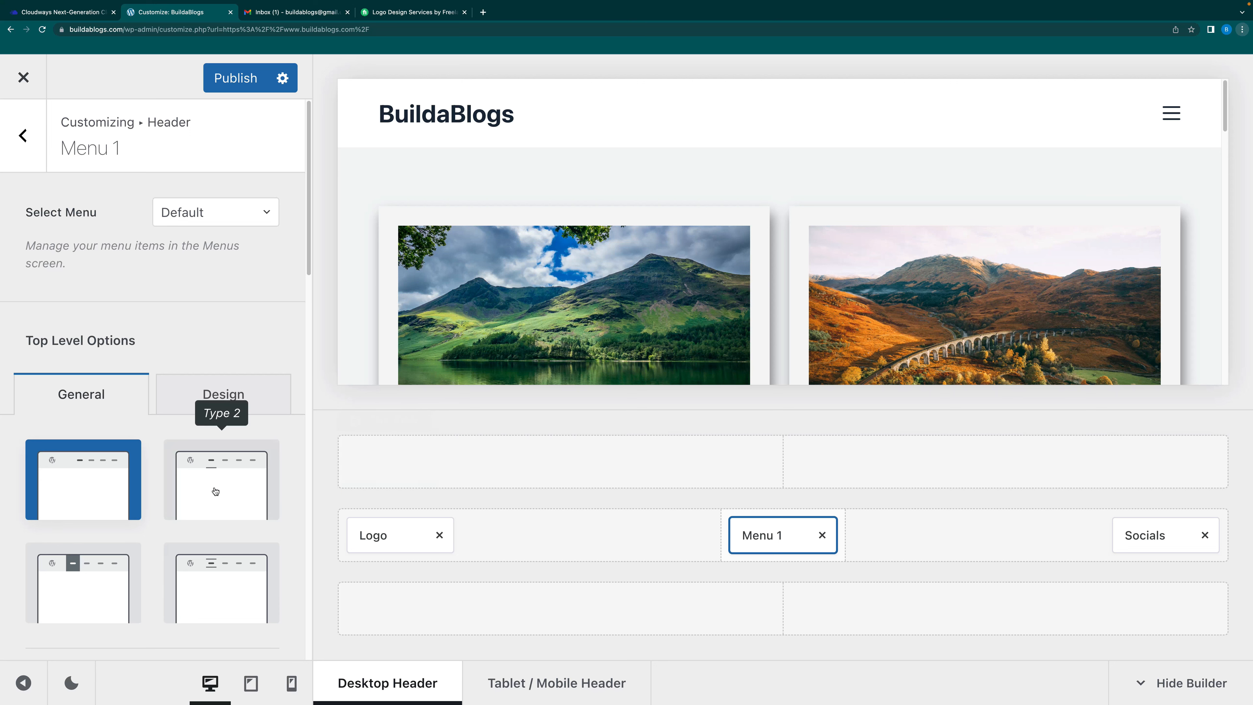
left_click(204, 408)
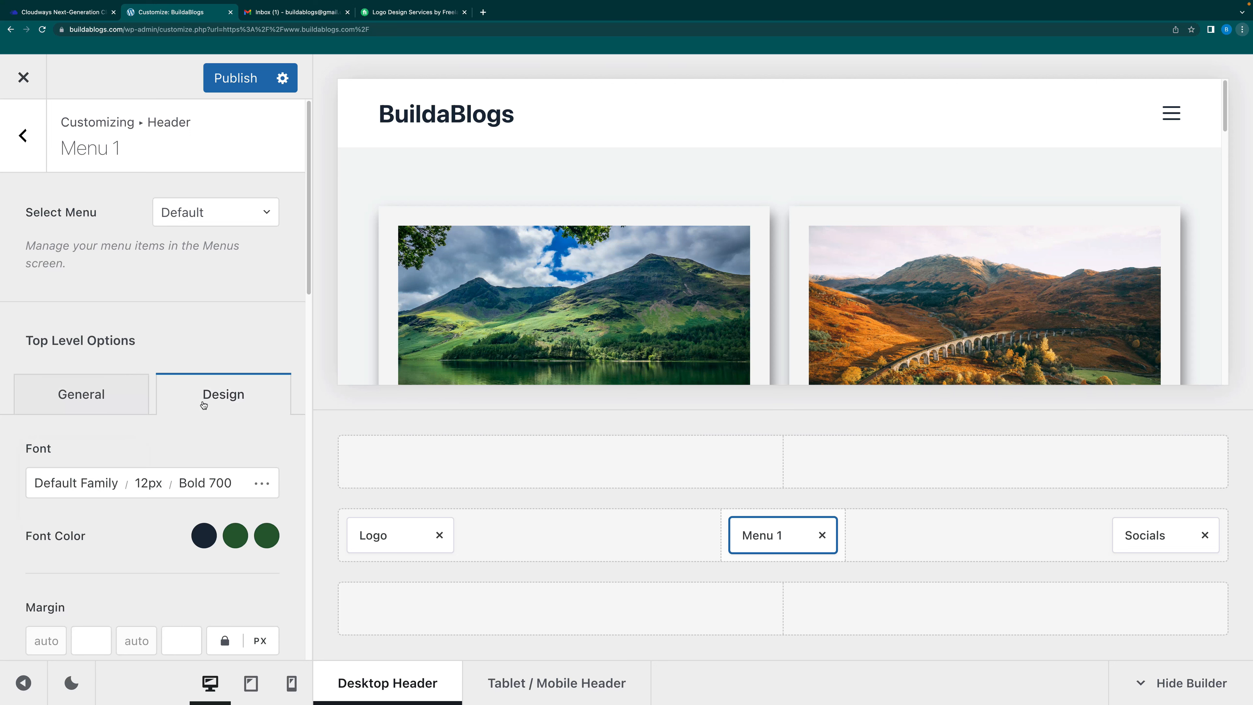
scroll(225, 551, "down", 2)
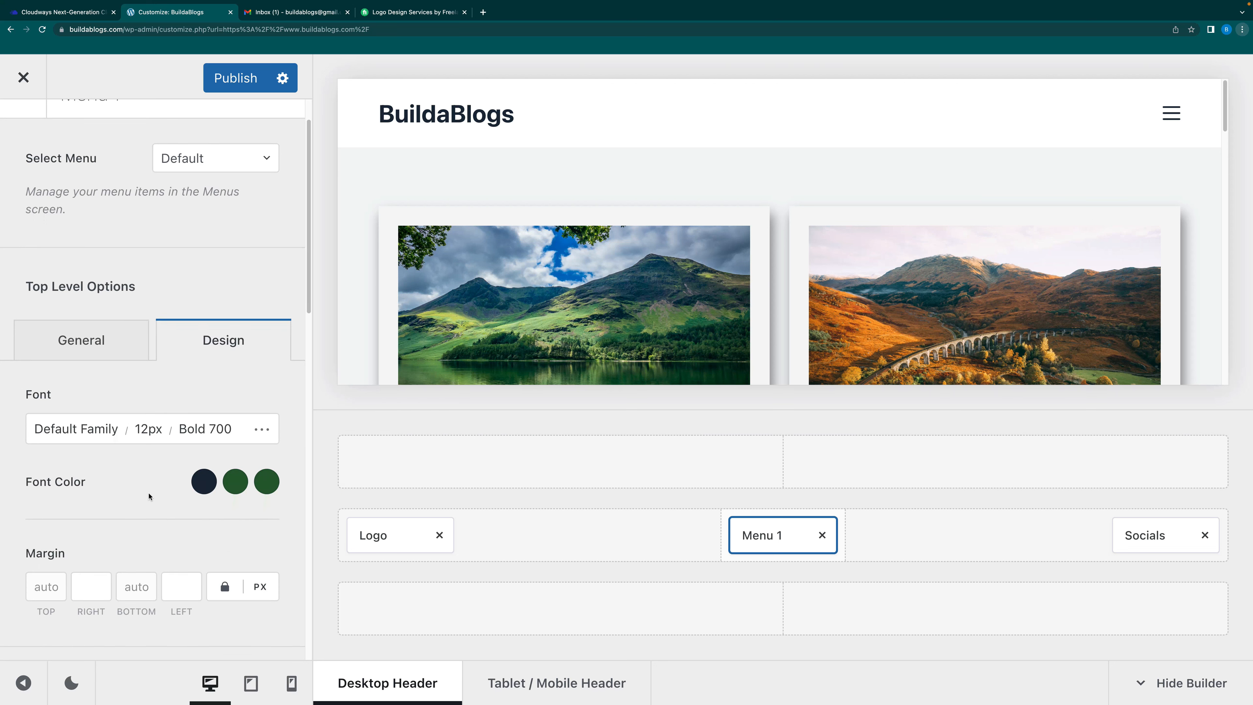
scroll(202, 488, "up", 2)
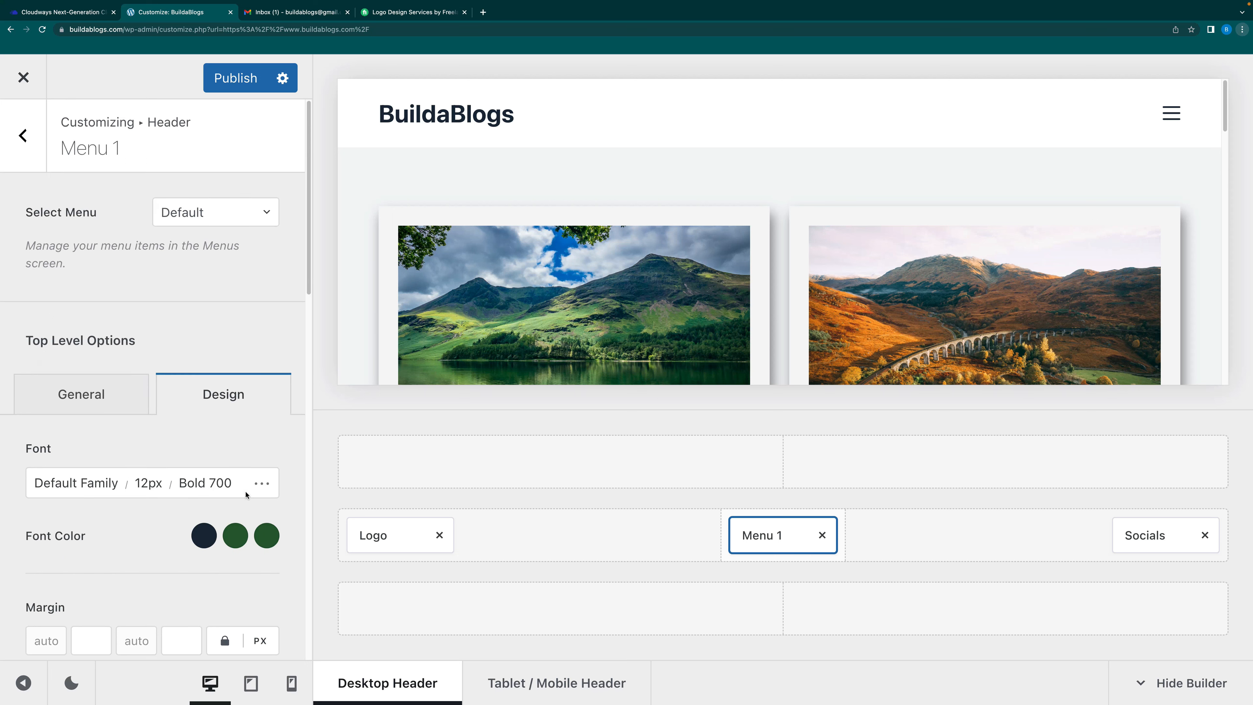
left_click(12, 146)
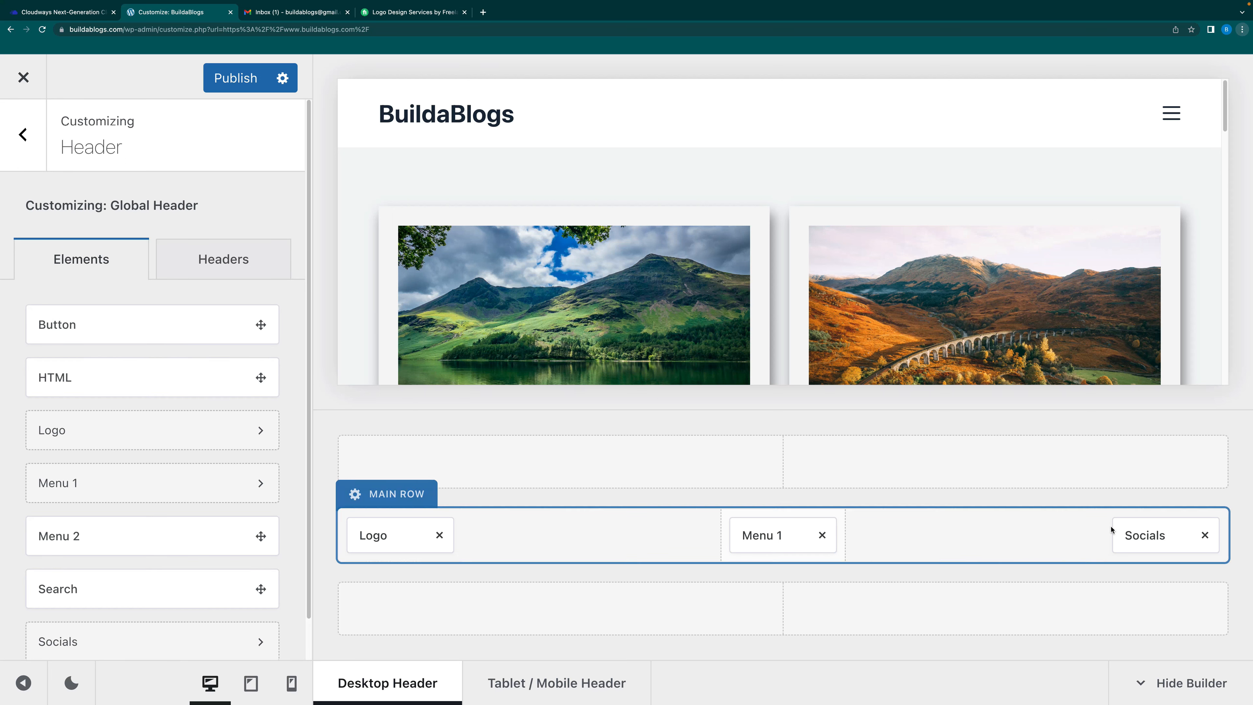
Add YouTube to the networks shown in the header's Socials element
left_click(1148, 531)
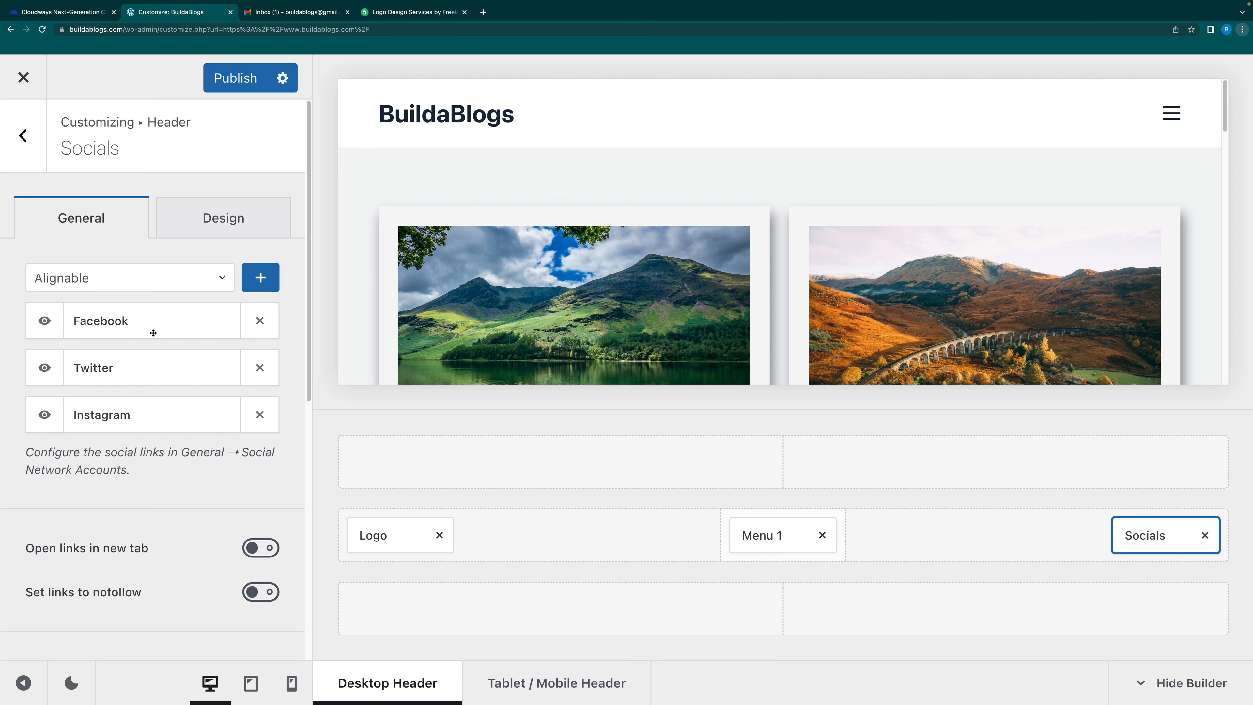
left_click(150, 286)
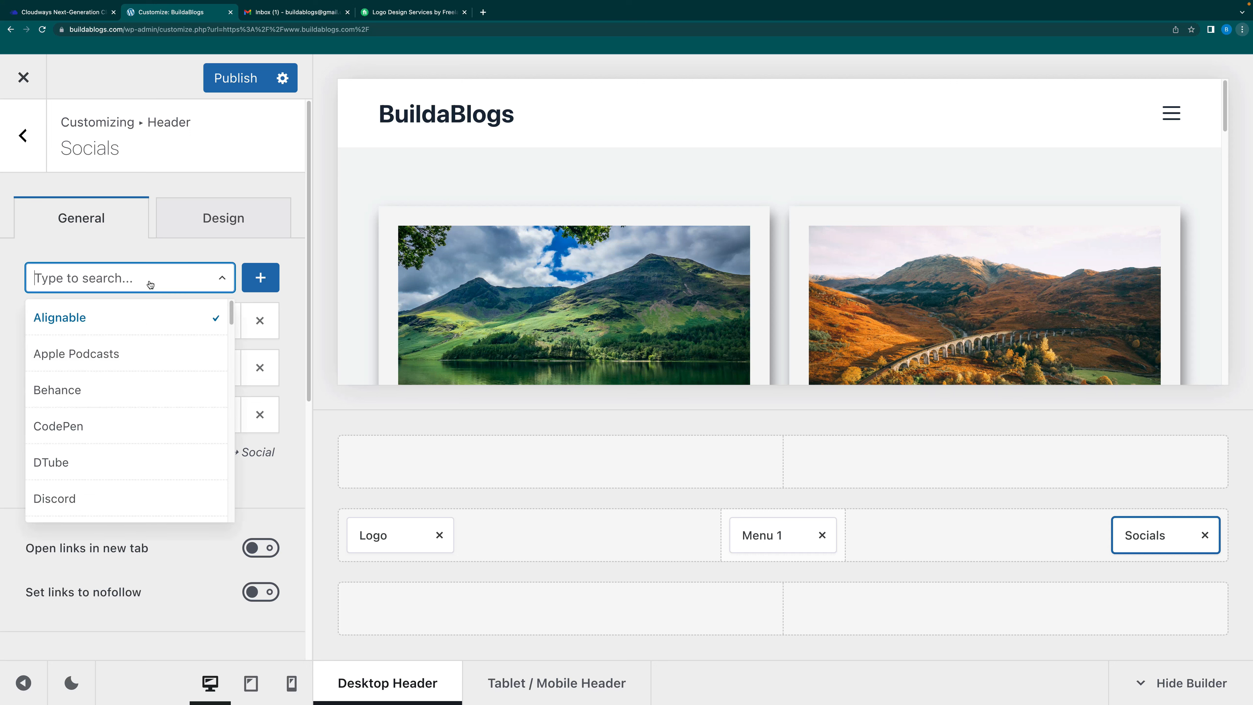
left_click(82, 284)
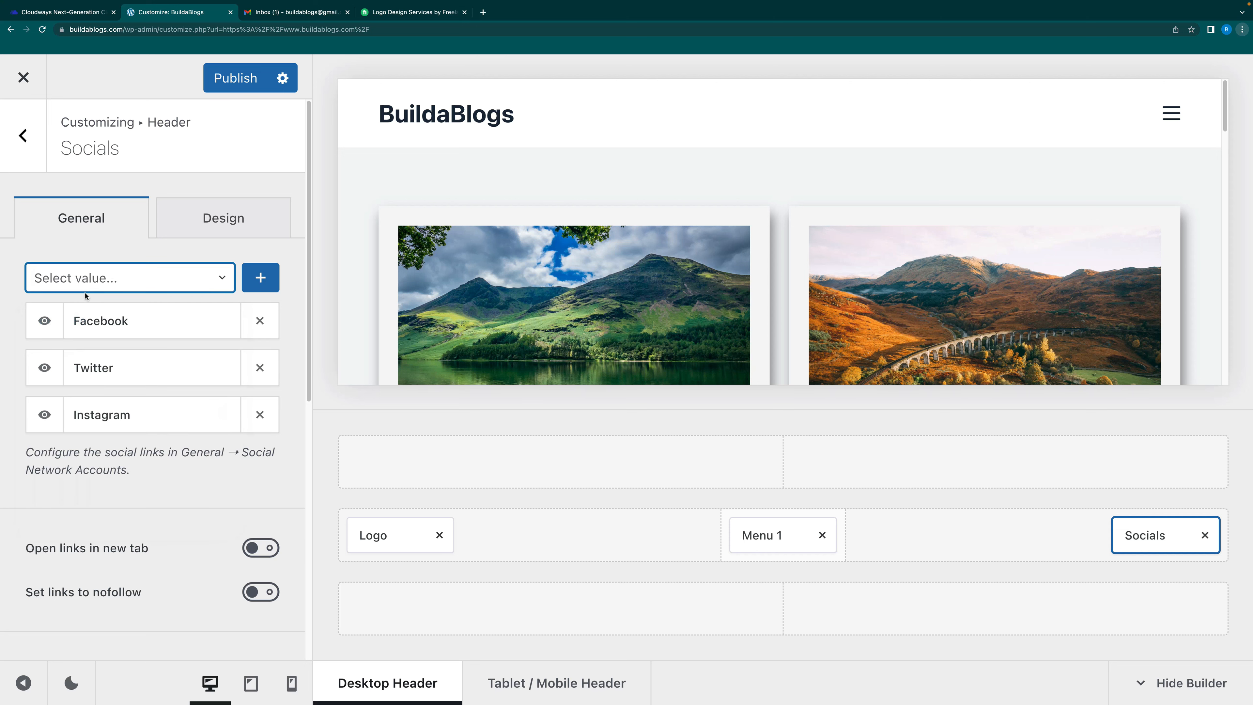
left_click(90, 285)
type("y")
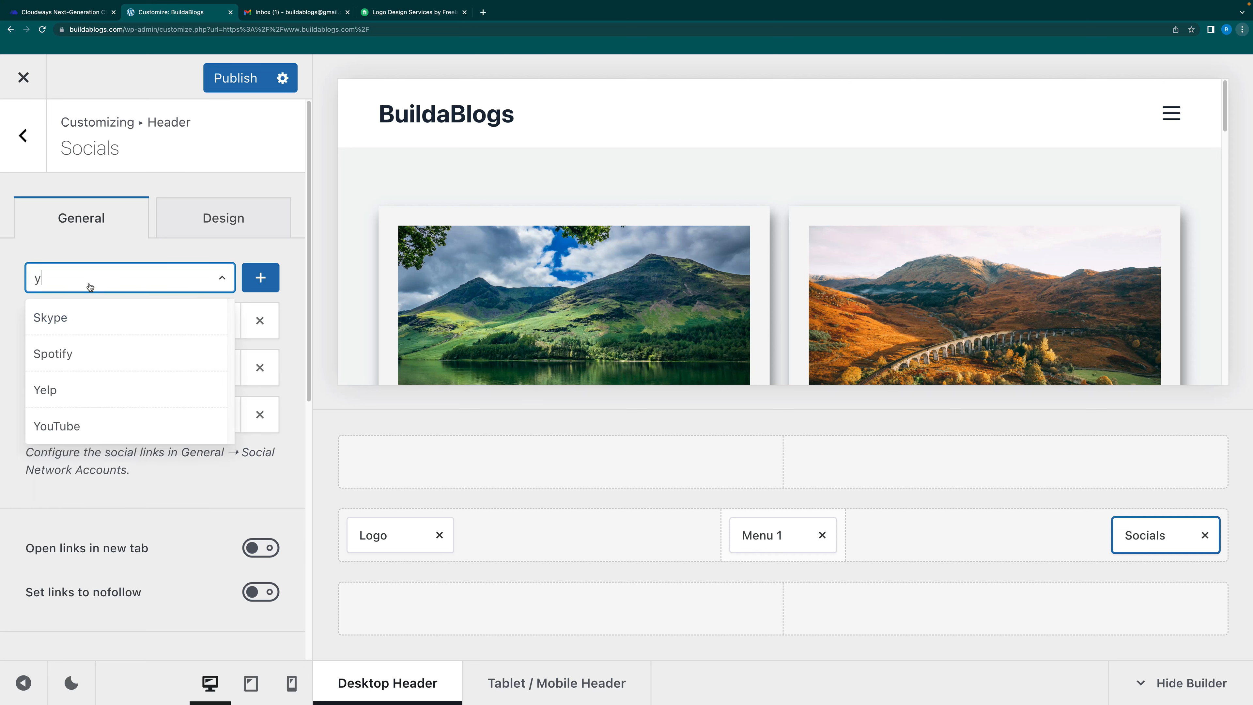
left_click(81, 421)
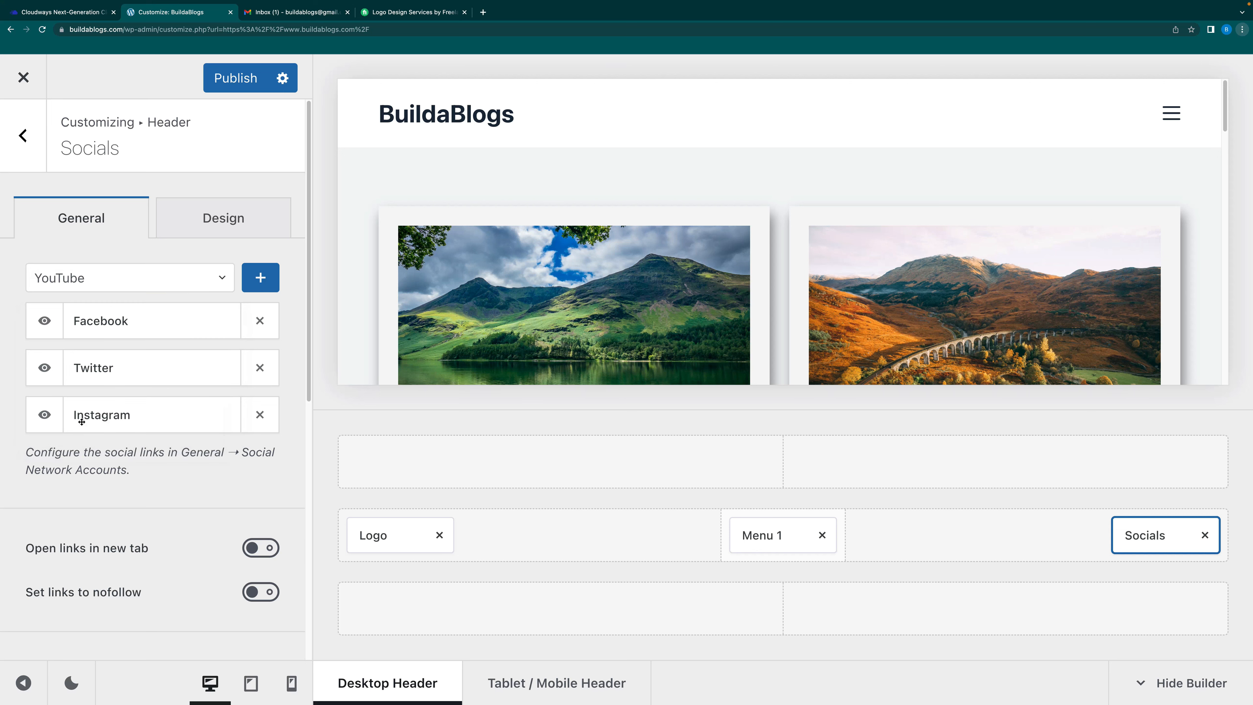
left_click(251, 286)
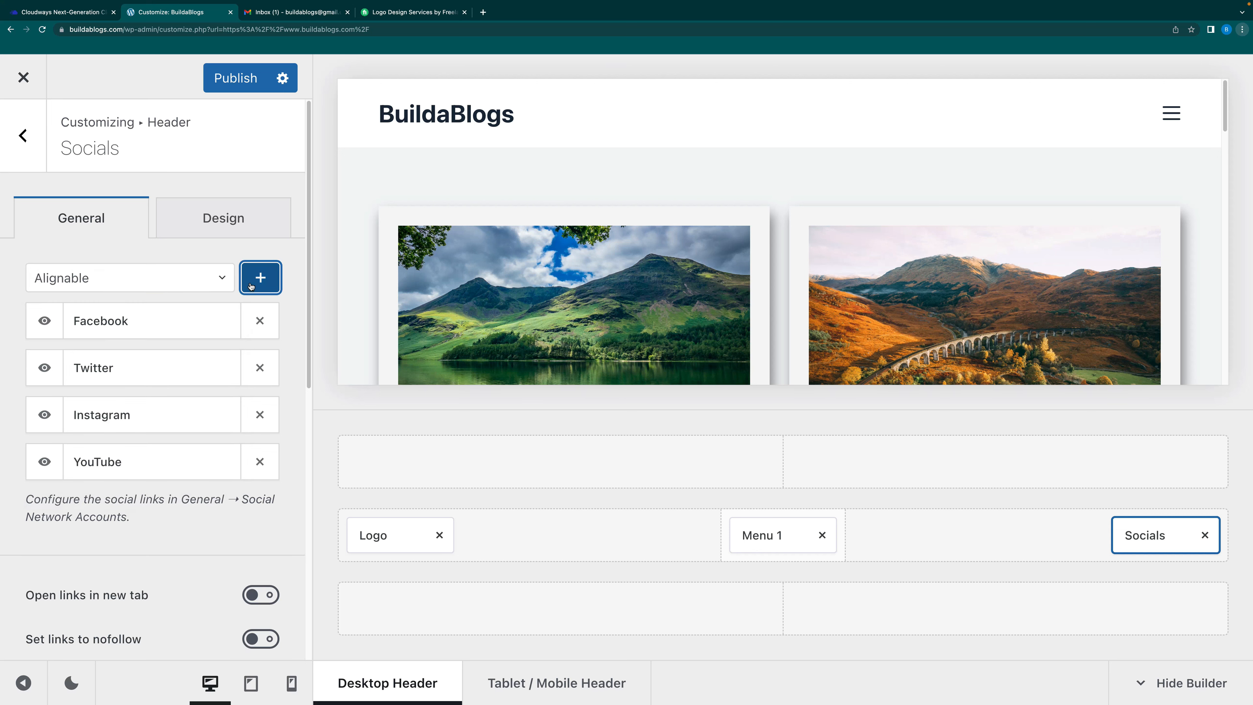
Remove Instagram from the header's Socials element and preview the header at full desktop width
left_click(264, 420)
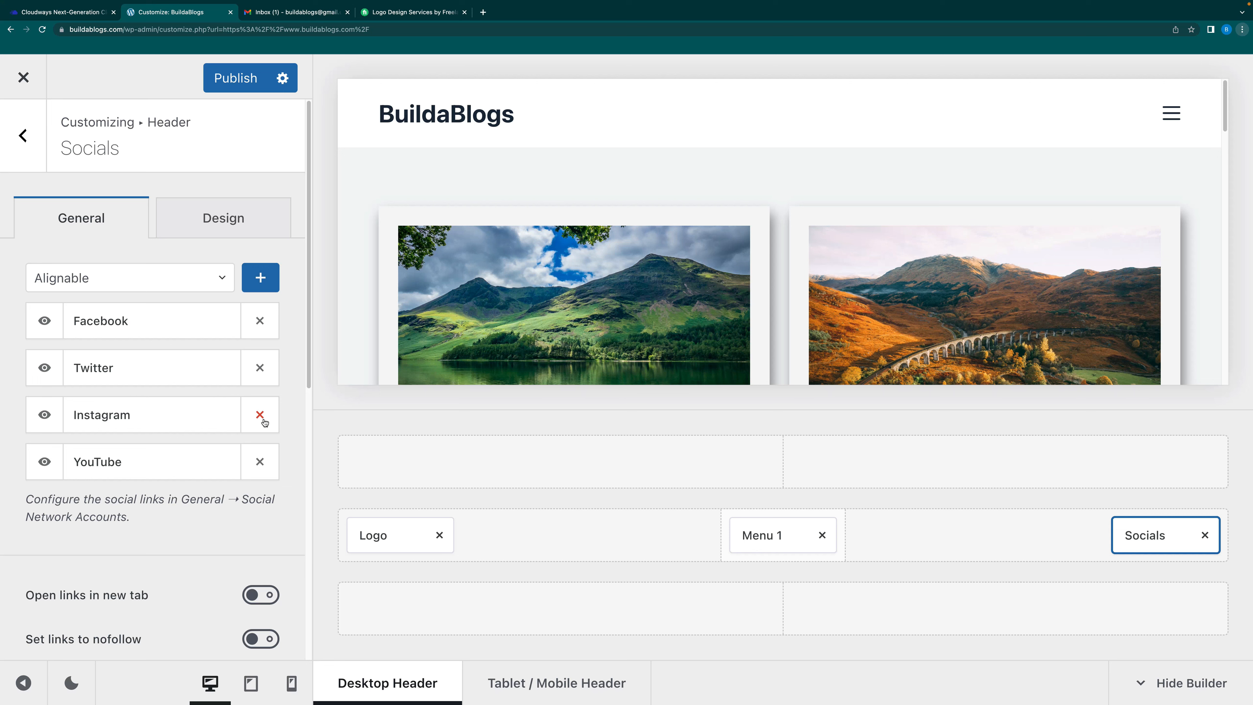
left_click(262, 420)
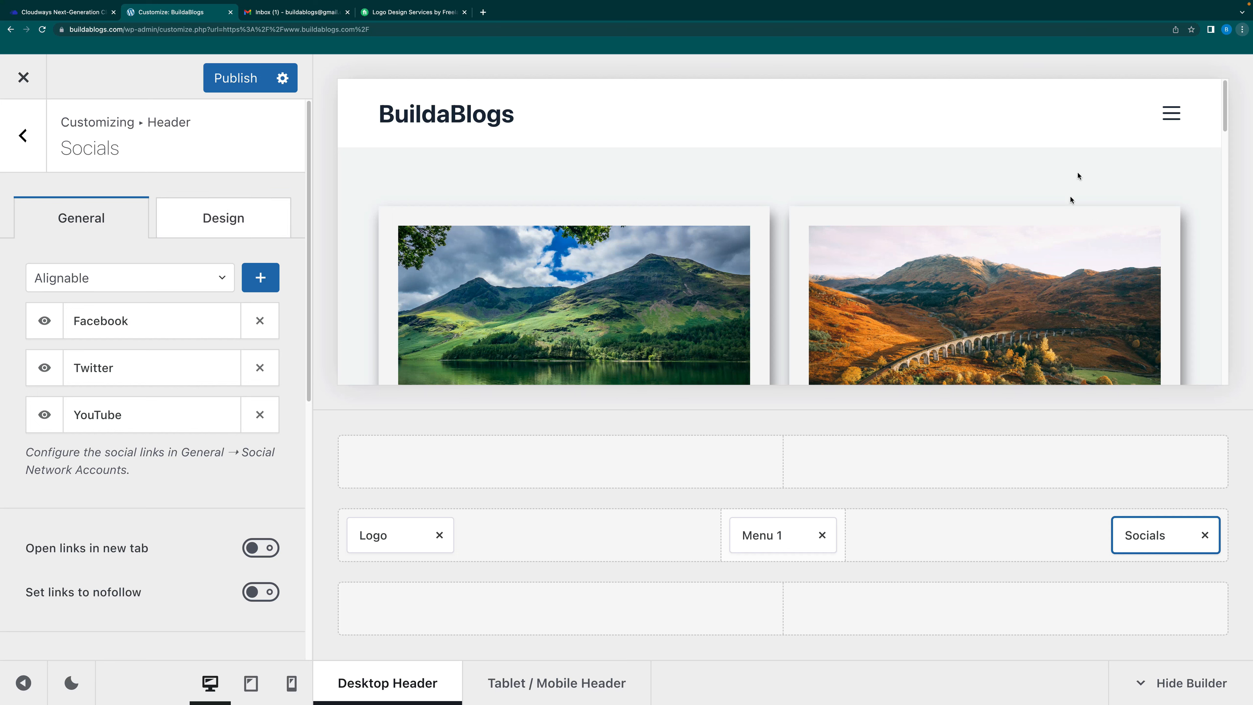
left_click(23, 682)
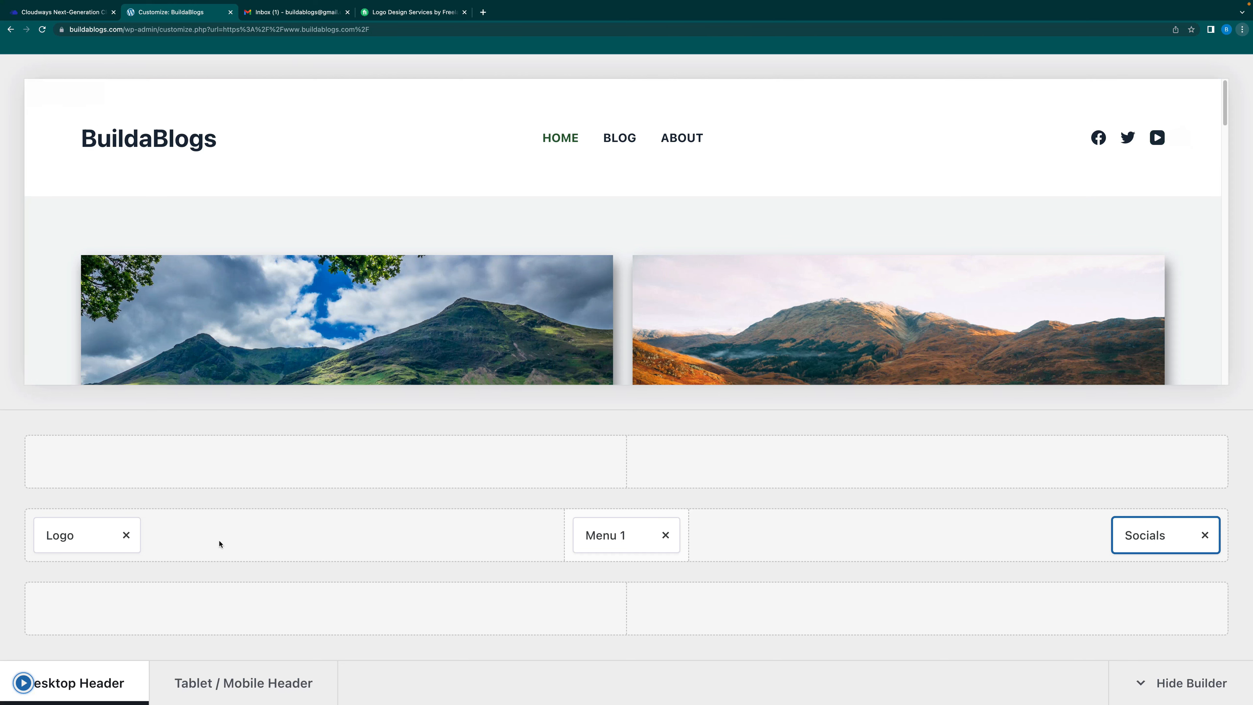
left_click(23, 682)
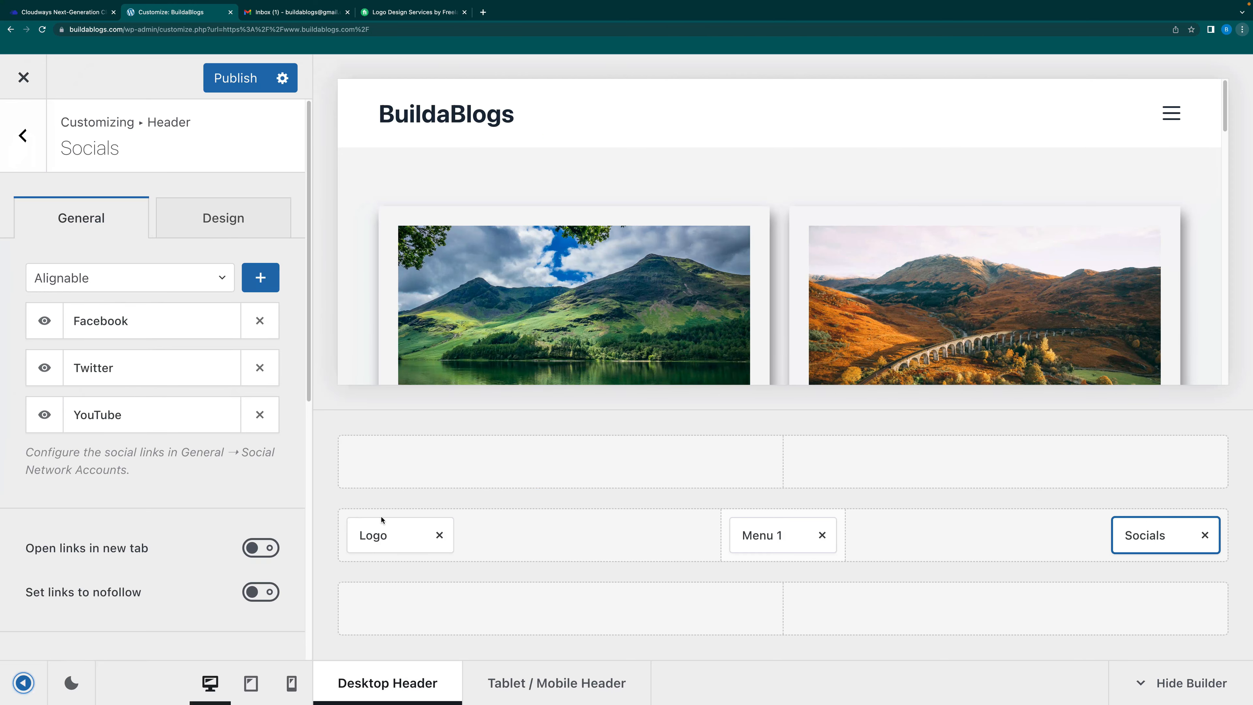
Set the Icons Spacing of the header's Socials element to 28 px and preview the header at full desktop width
left_click(1154, 539)
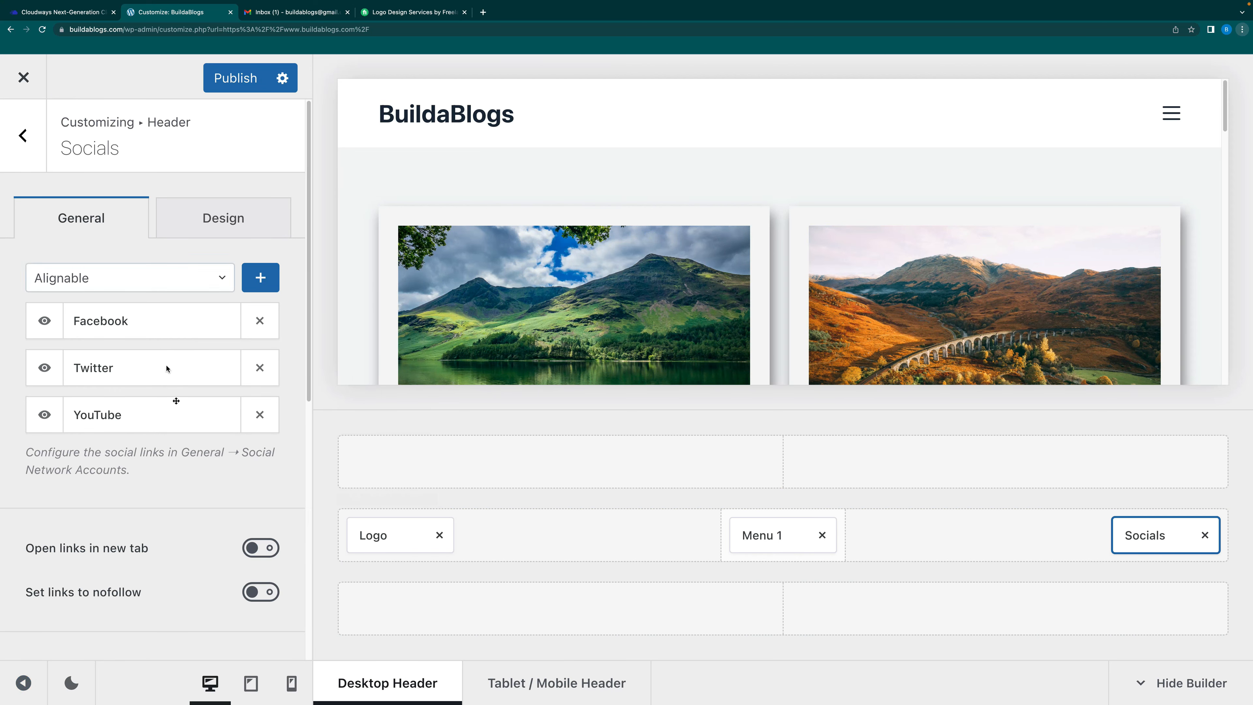
scroll(183, 450, "down", 3)
scroll(186, 448, "down", 4)
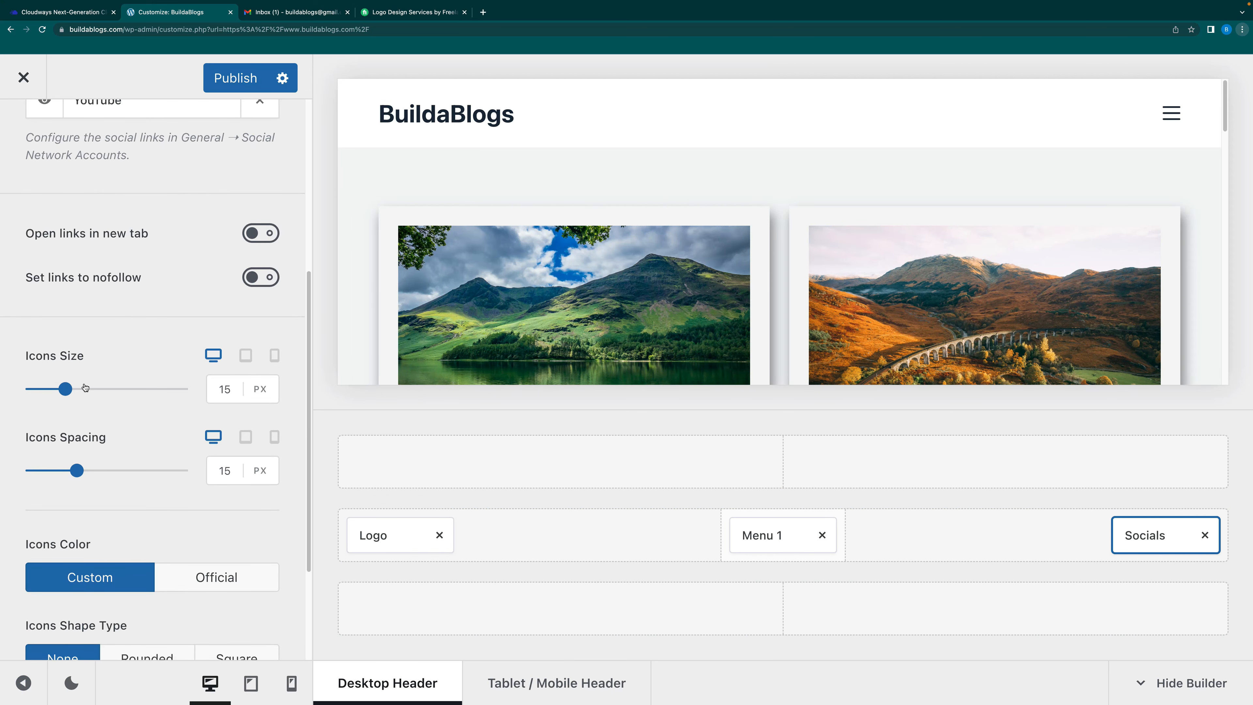
left_click_drag(77, 471, 116, 471)
scroll(211, 527, "down", 2)
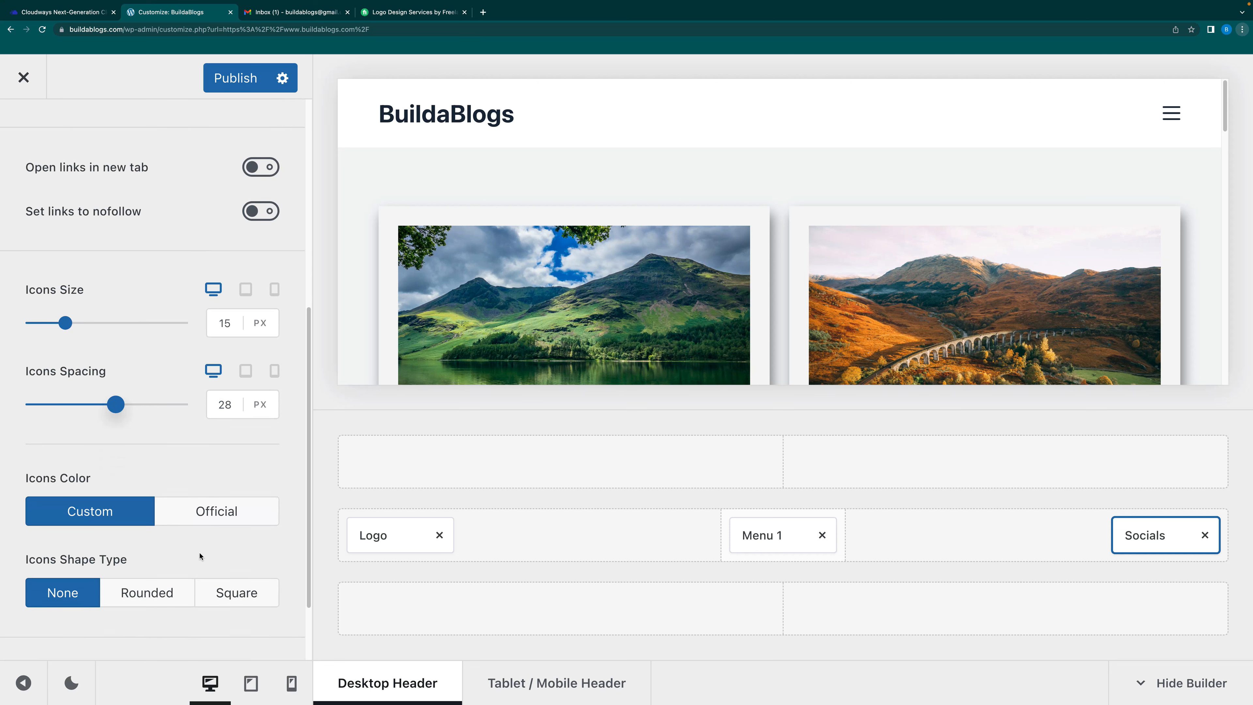
scroll(201, 543, "up", 2)
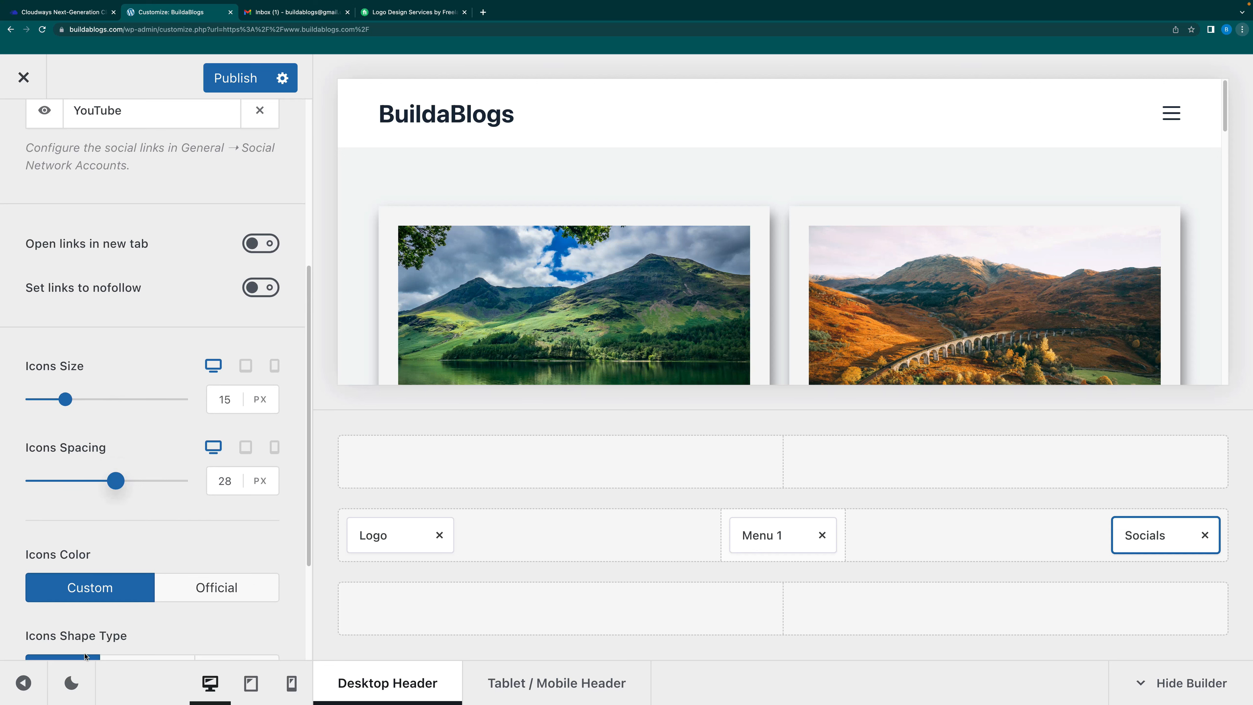
left_click(20, 686)
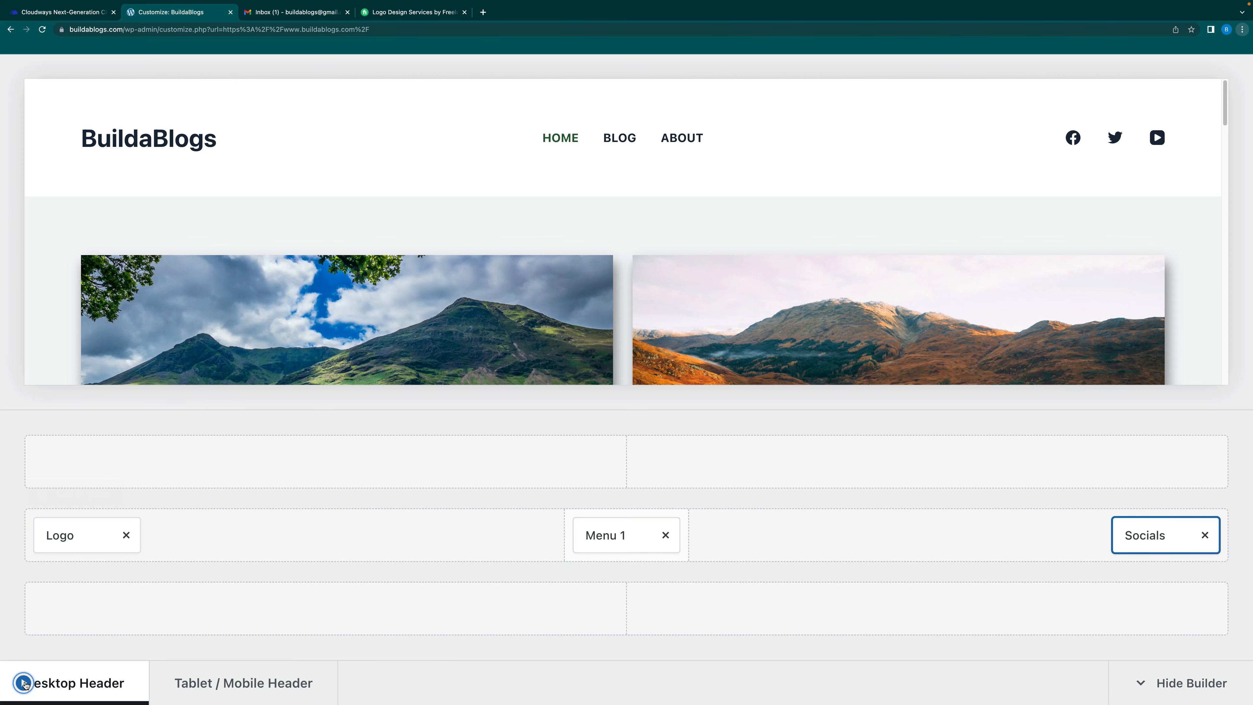
Set the top-level Items Spacing of Menu 1 to 40 px and preview the desktop header at full width
left_click(23, 682)
left_click(749, 534)
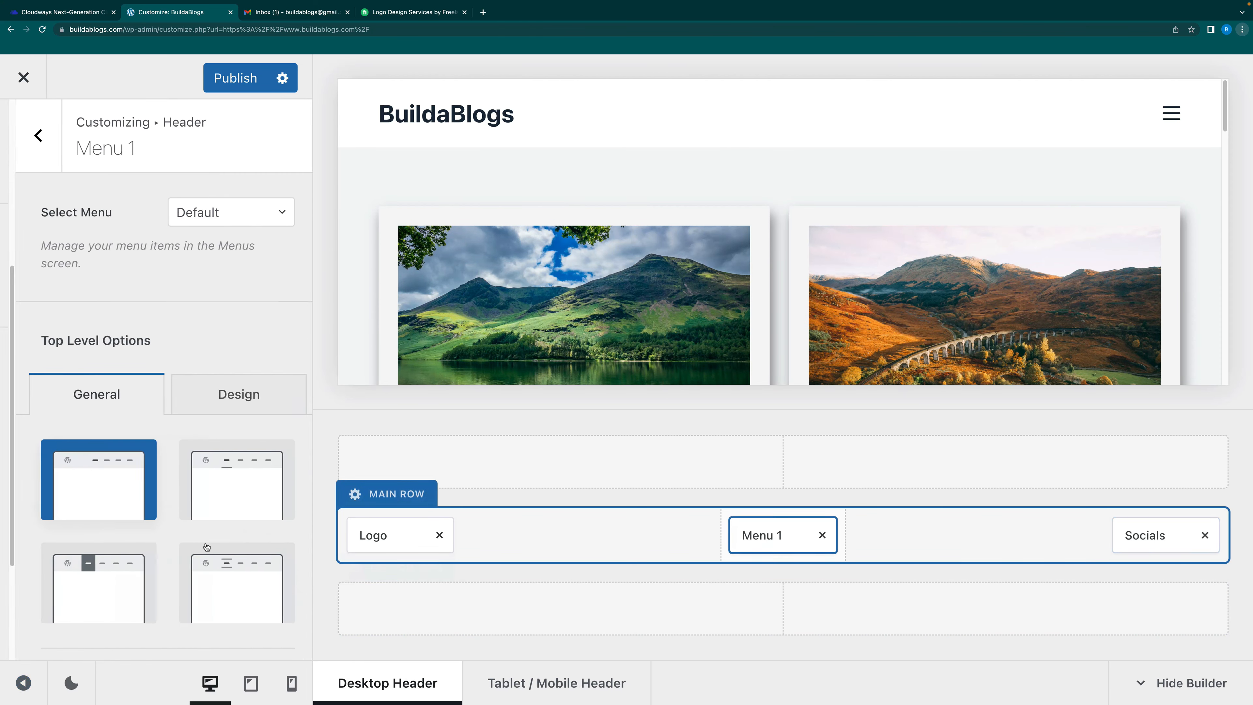
scroll(163, 494, "down", 10)
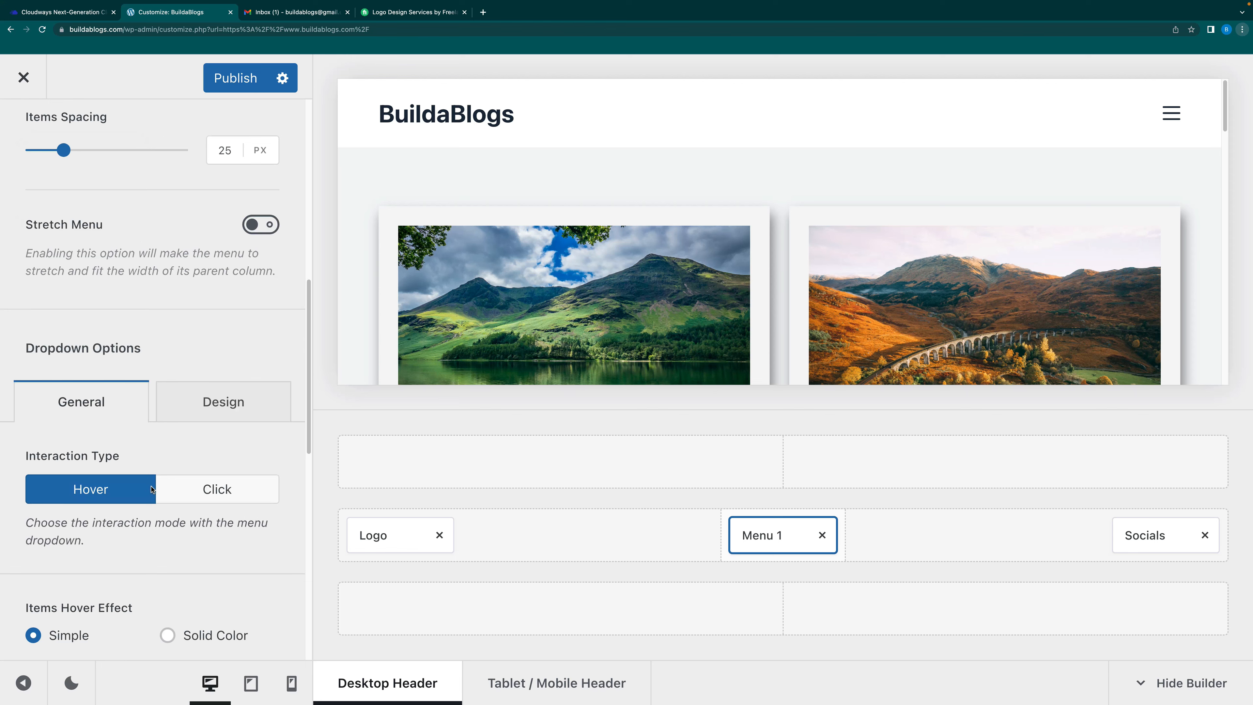
scroll(158, 459, "up", 3)
left_click_drag(72, 347, 88, 345)
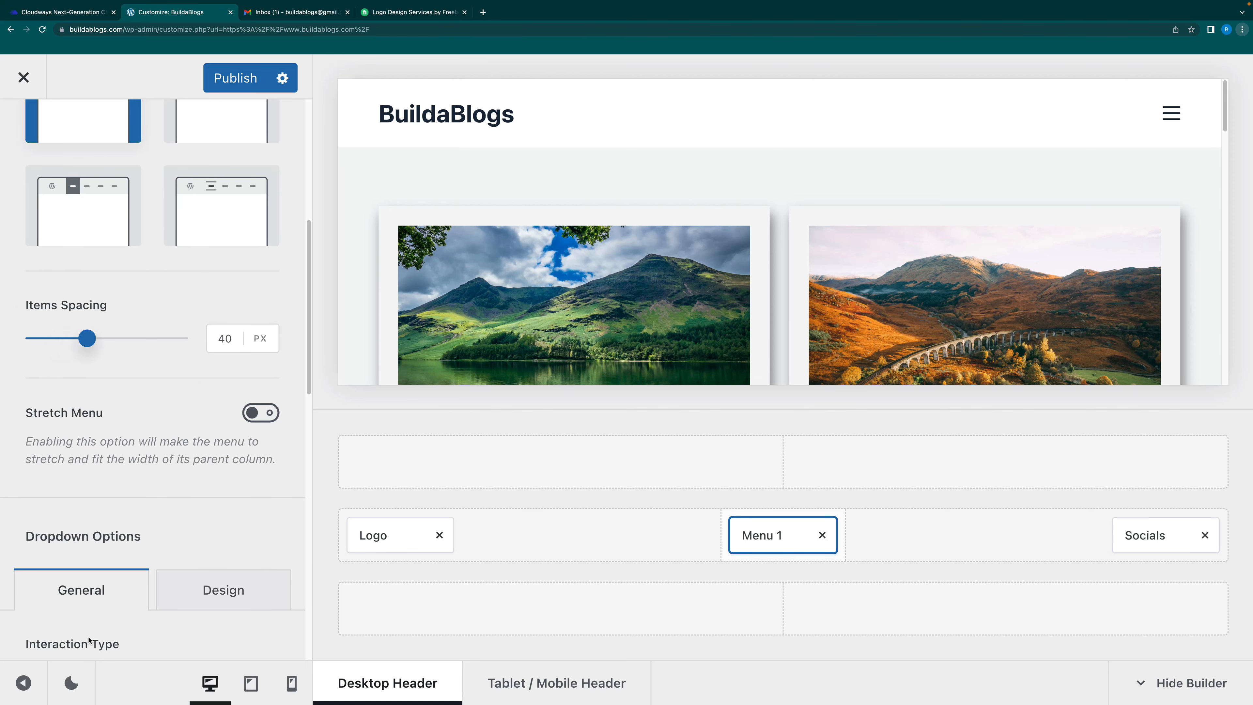
scroll(159, 559, "down", 1)
scroll(159, 558, "up", 3)
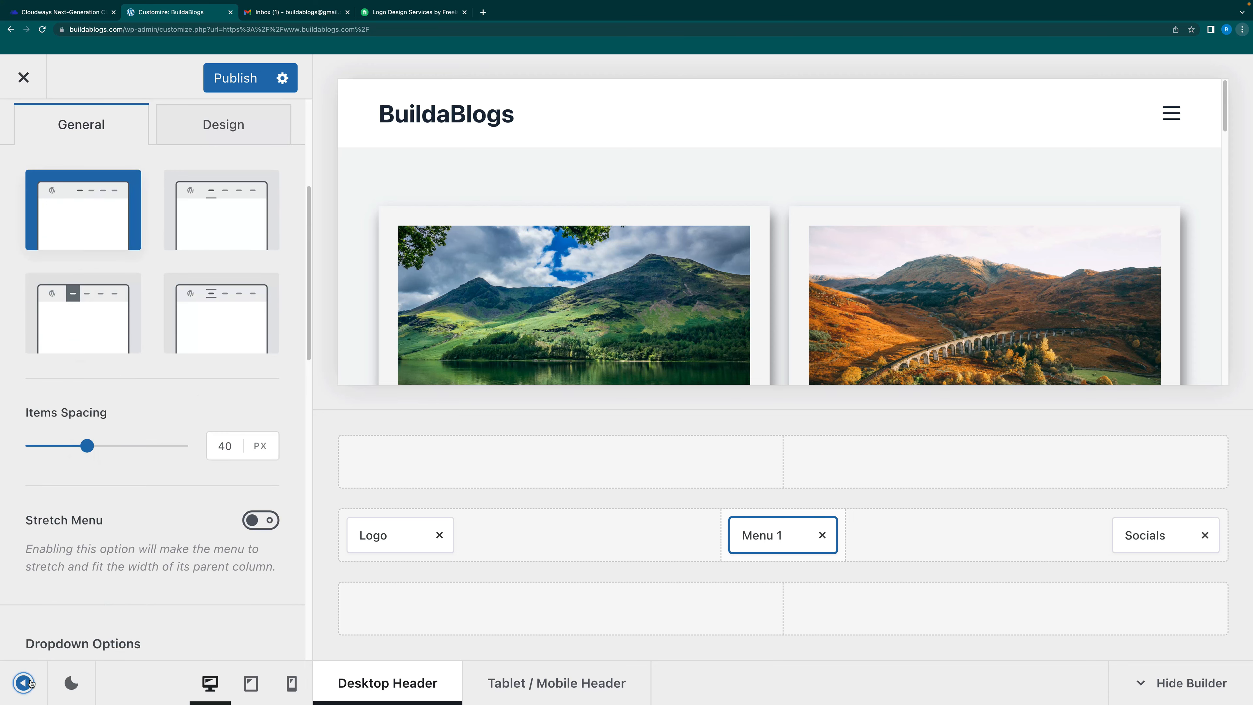
left_click(23, 683)
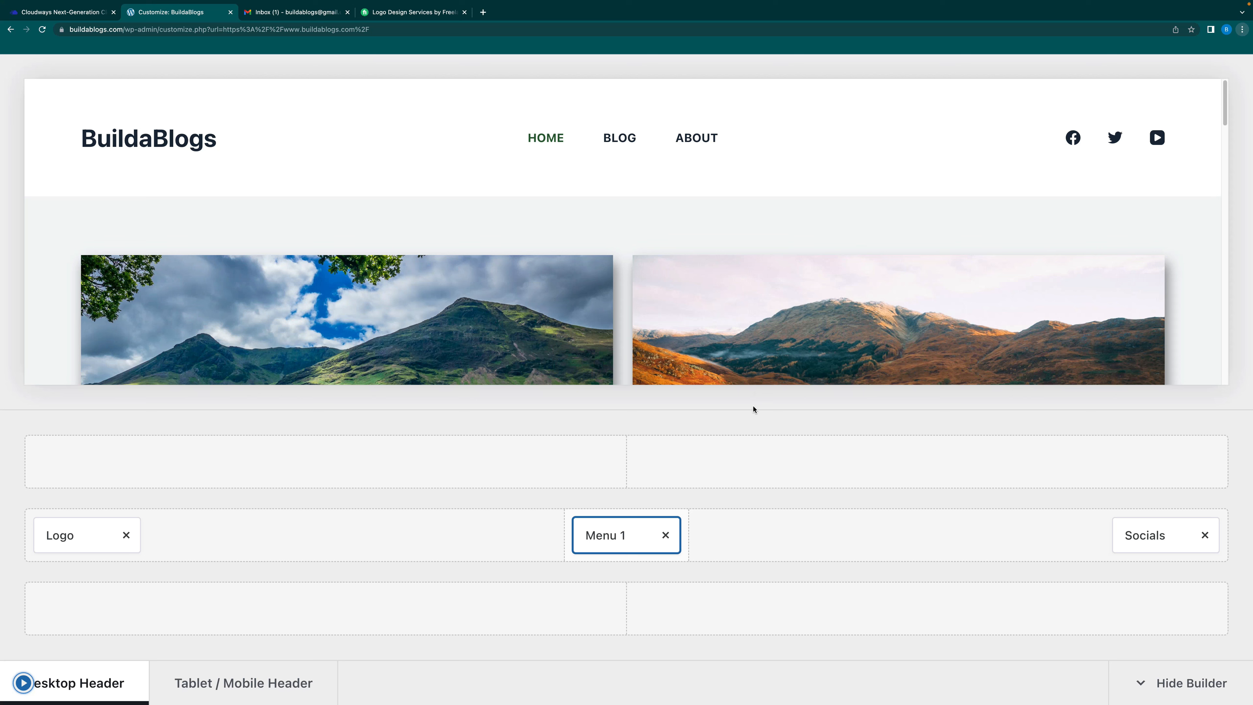
Switch to the tablet/mobile header, return to its elements list, and open and close the off-canvas menu in the preview
left_click(273, 693)
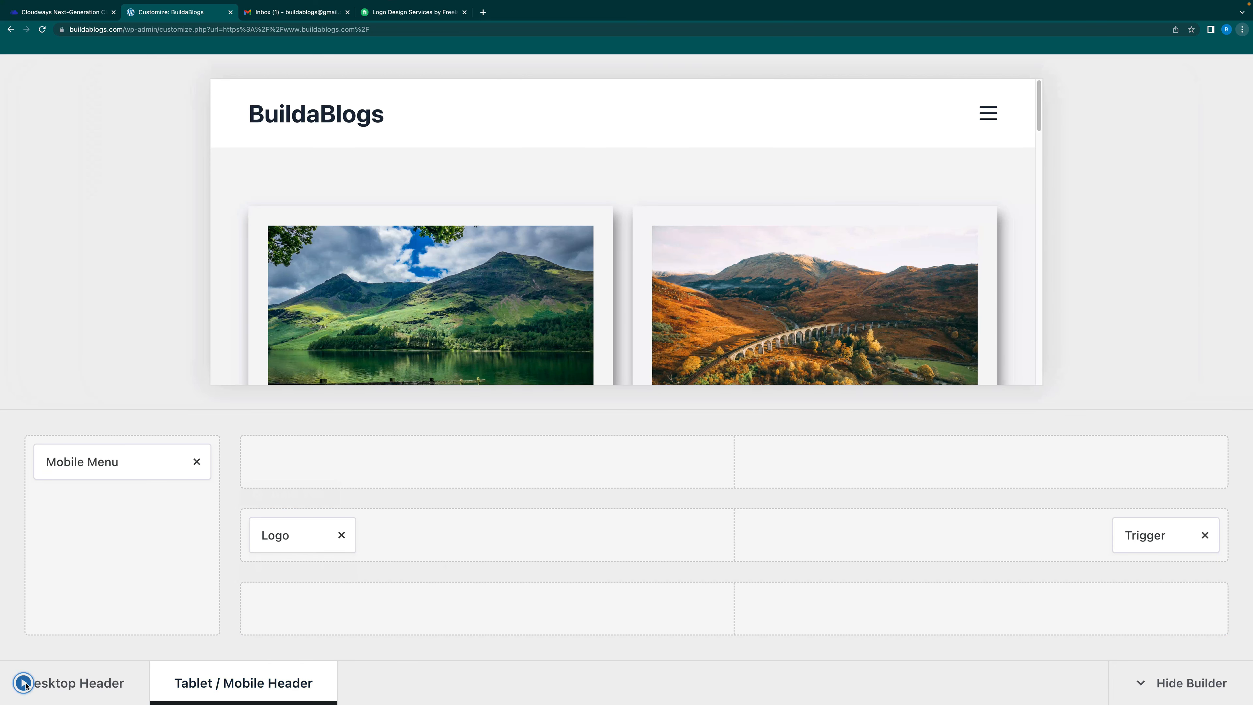
left_click(24, 683)
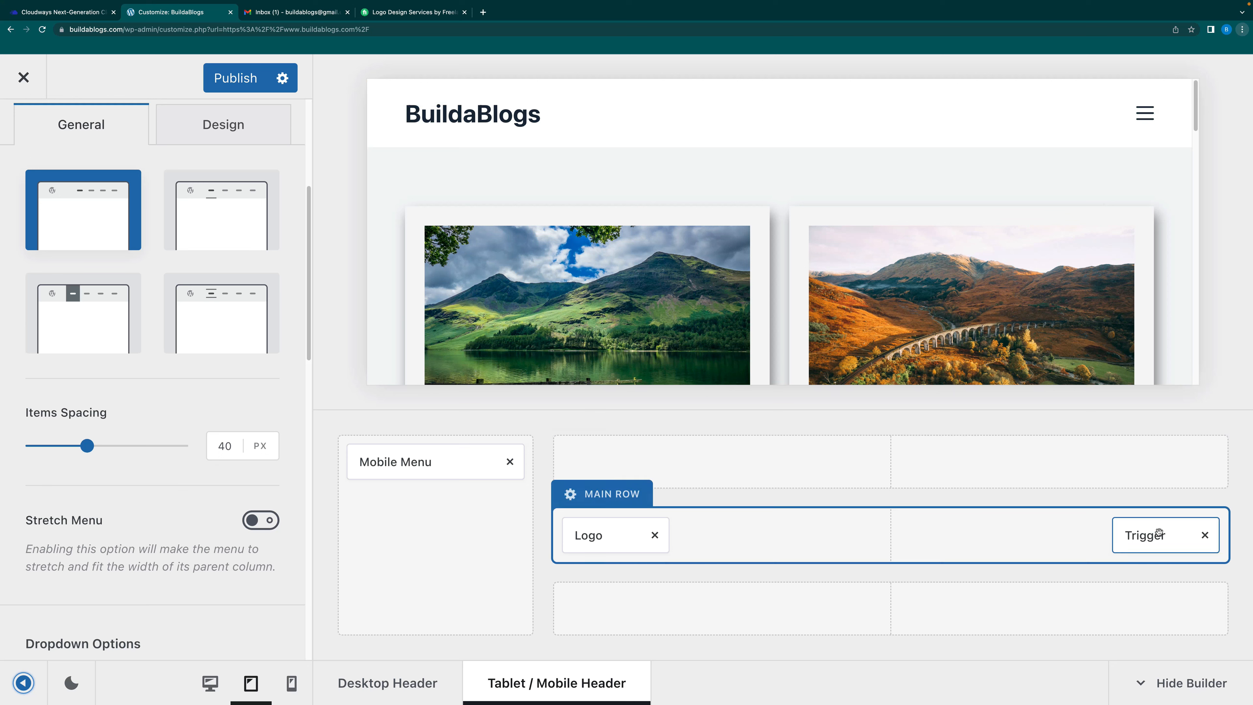
scroll(166, 199, "up", 1)
scroll(166, 199, "up", 5)
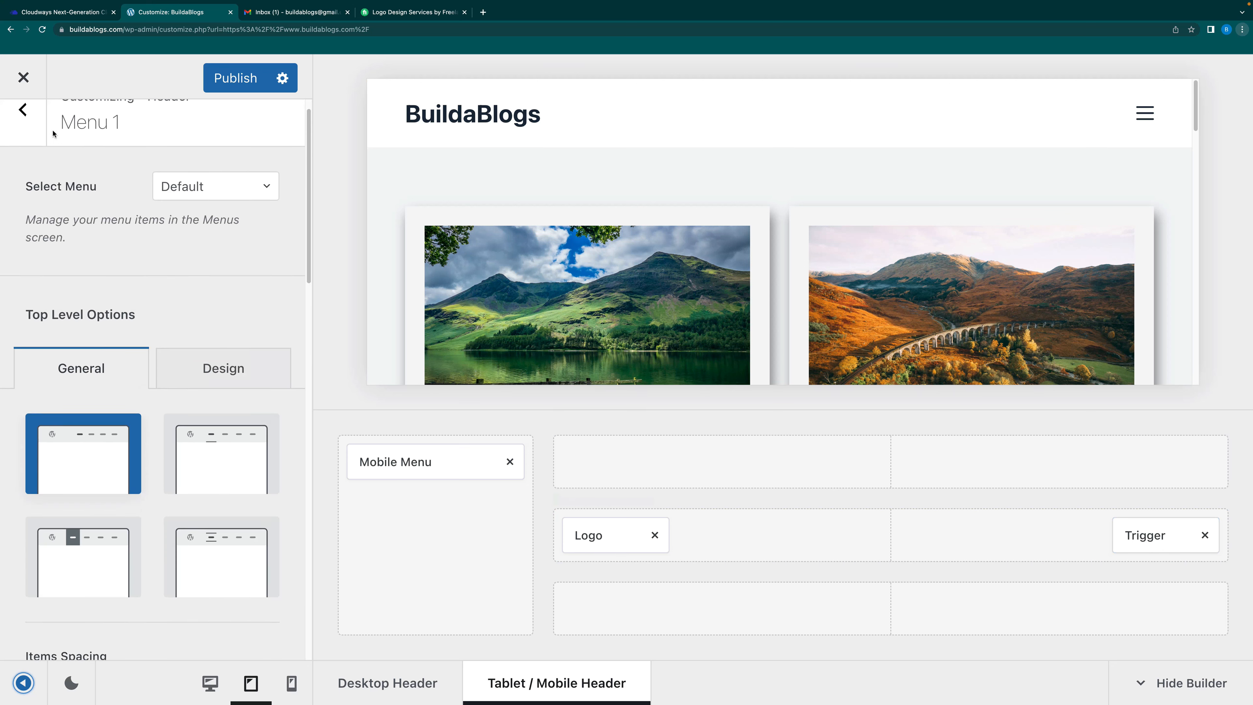
left_click(23, 133)
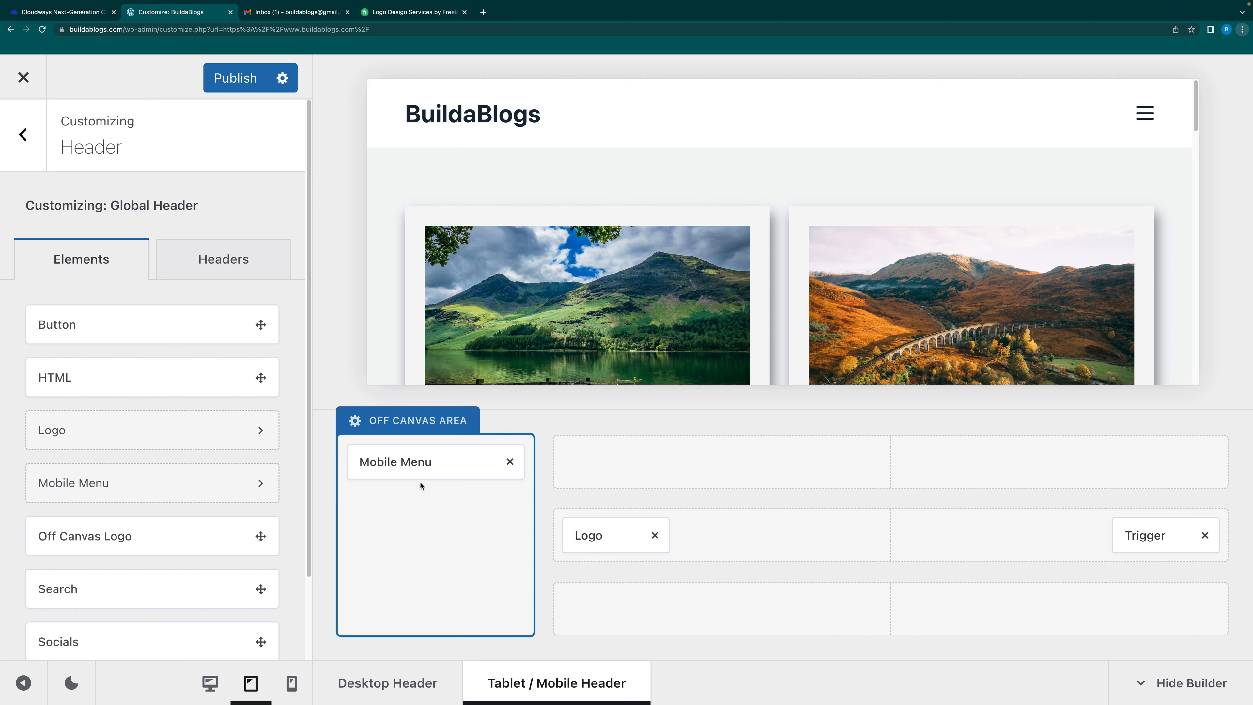
left_click(1145, 113)
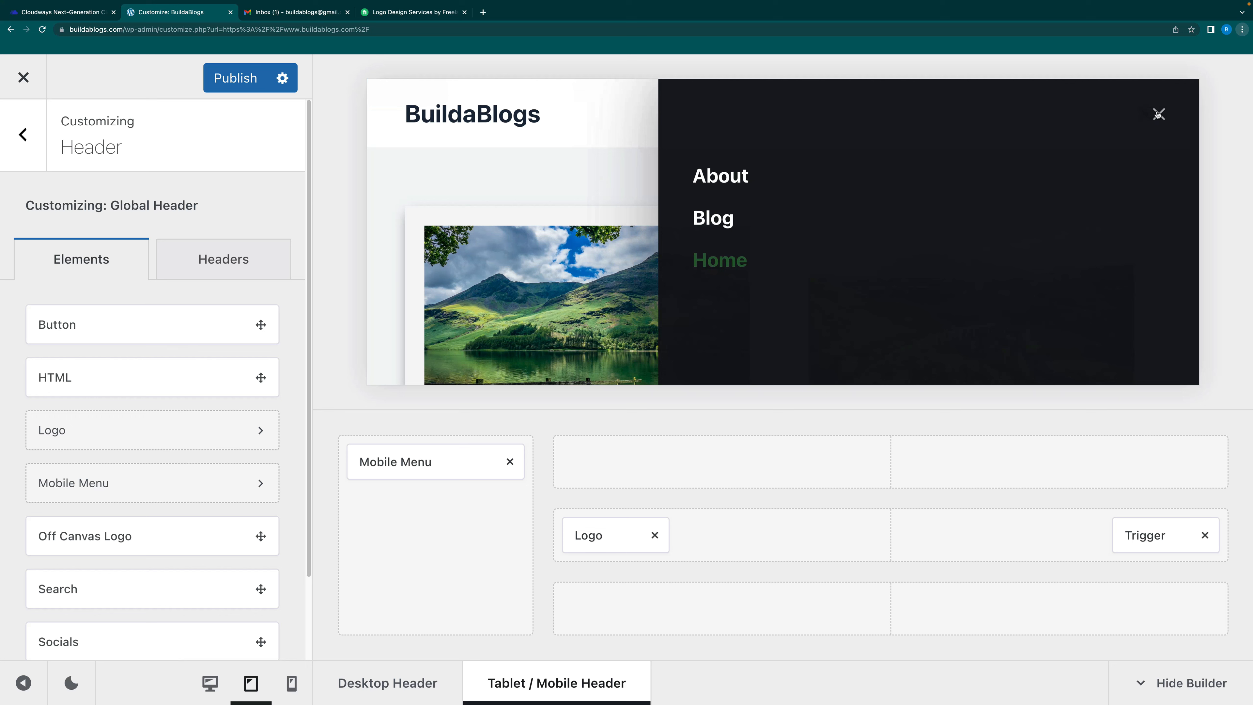
left_click(1159, 114)
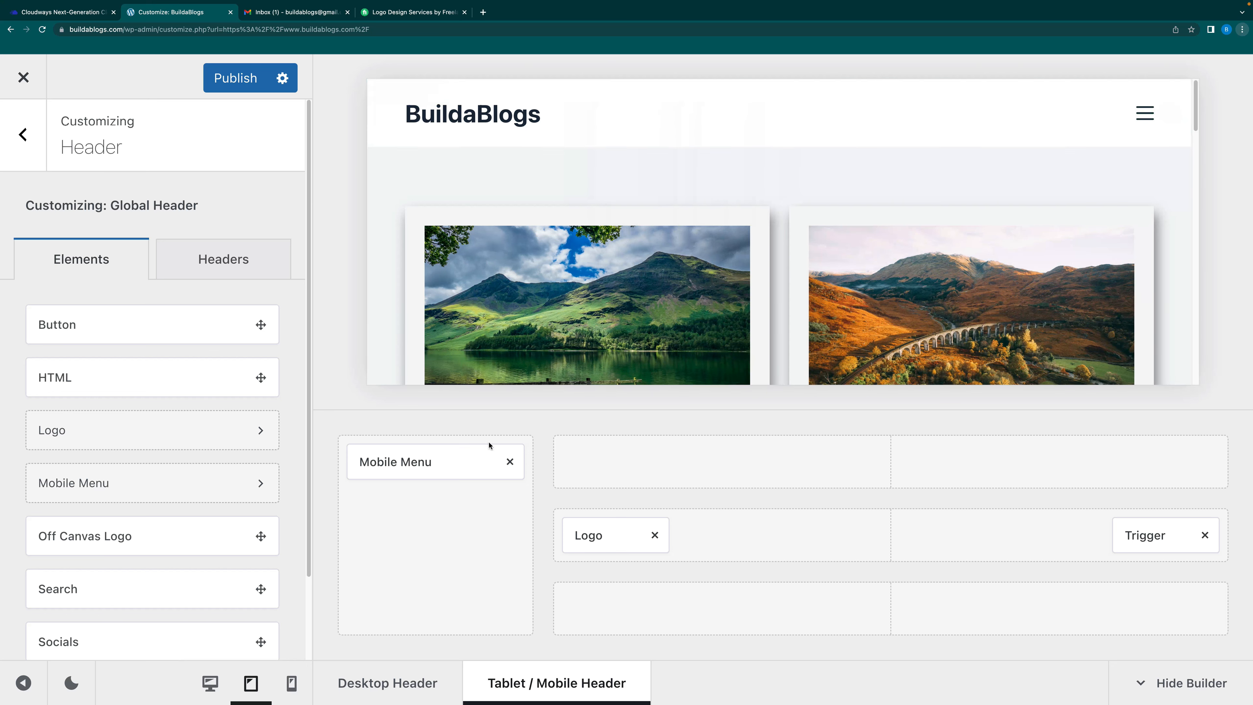
Add the Socials element below Mobile Menu in the off-canvas area, then open the area's settings and its menu in the preview
scroll(185, 528, "down", 2)
left_click_drag(99, 624, 440, 499)
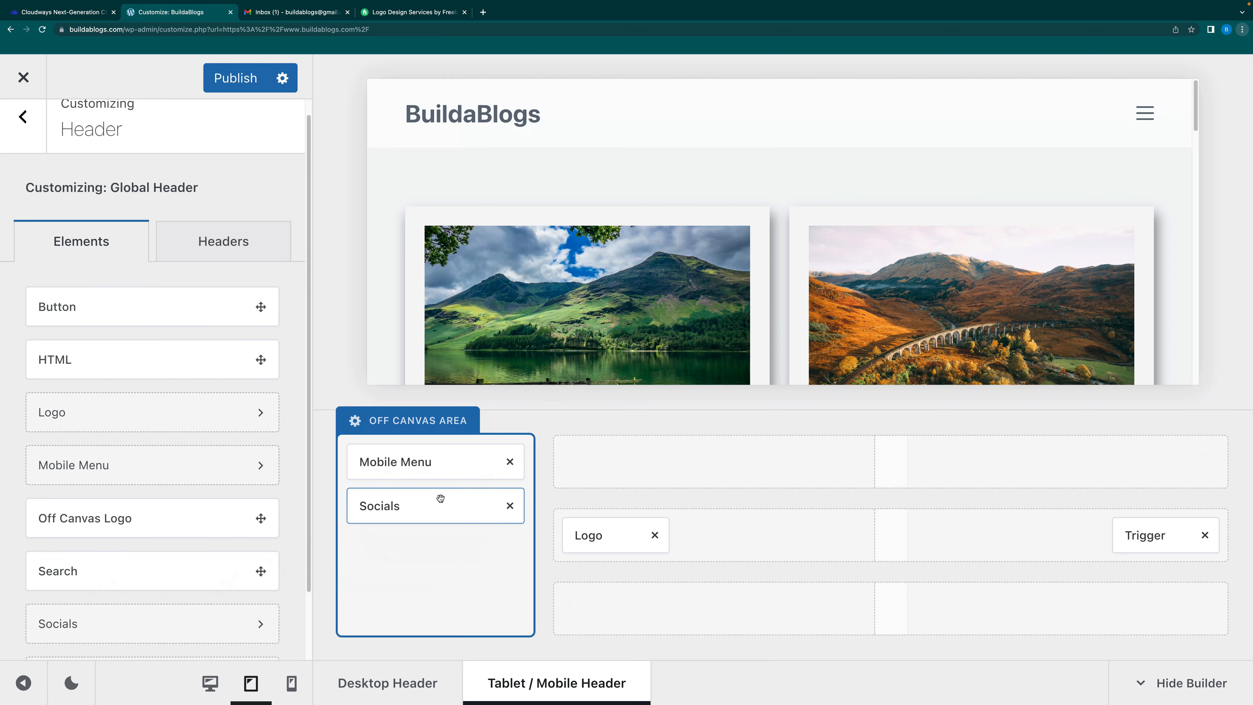
left_click(410, 421)
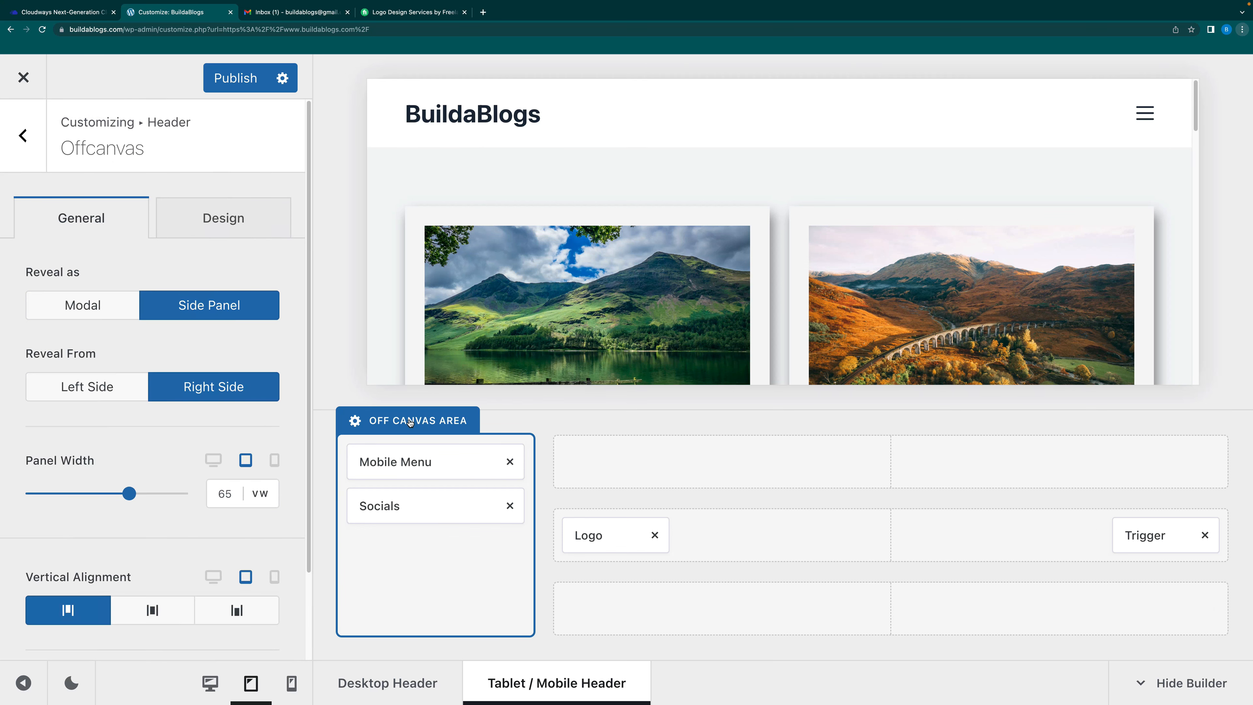
left_click(1145, 113)
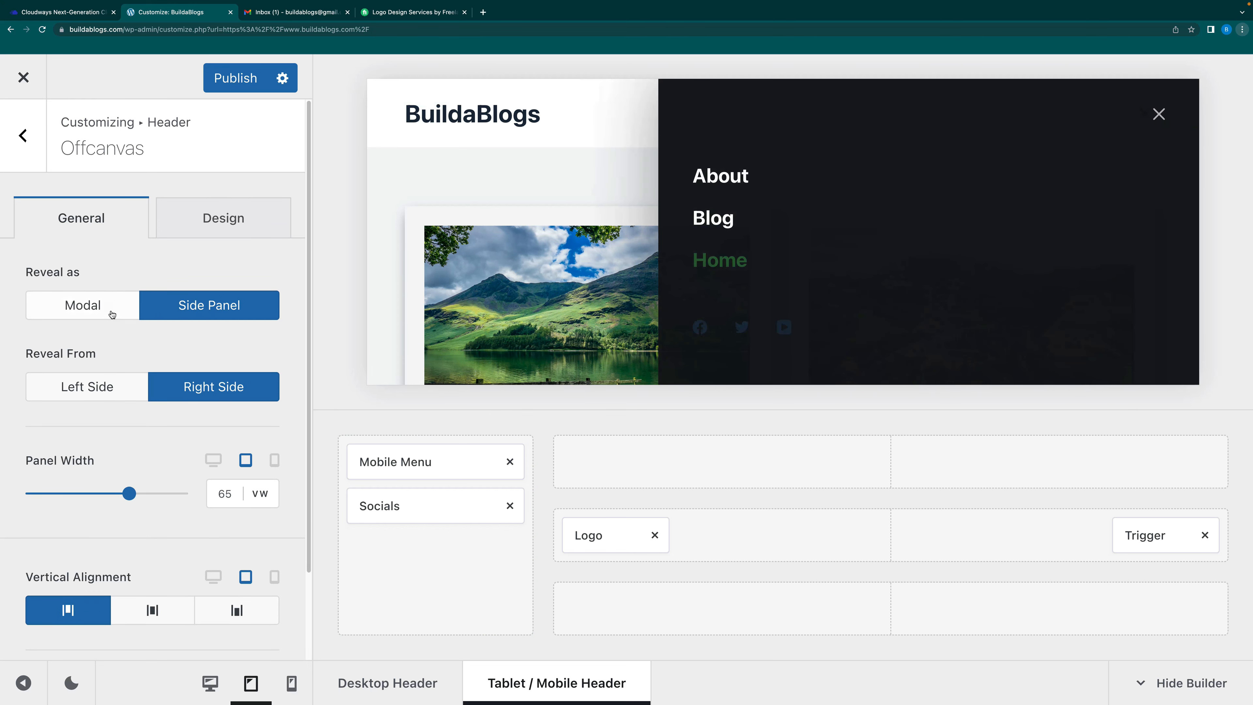
Reveal the off-canvas area as a Modal and center its content vertically and horizontally for tablet
left_click(112, 314)
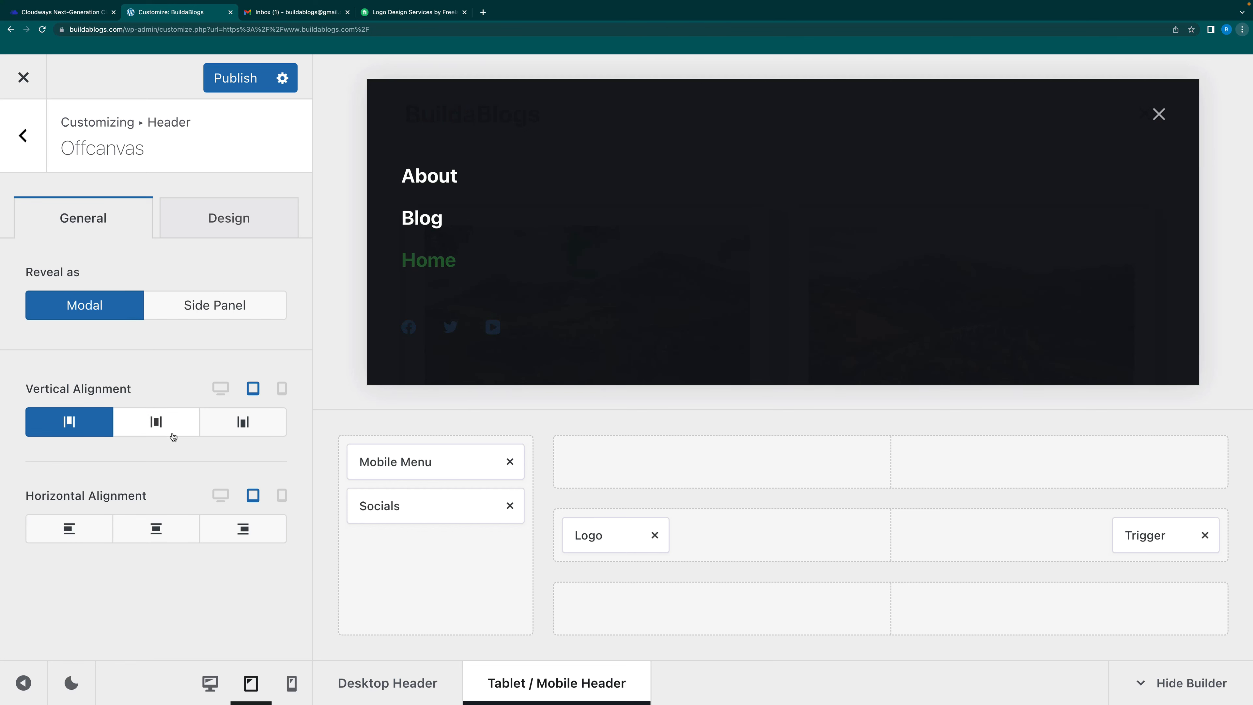
left_click(196, 308)
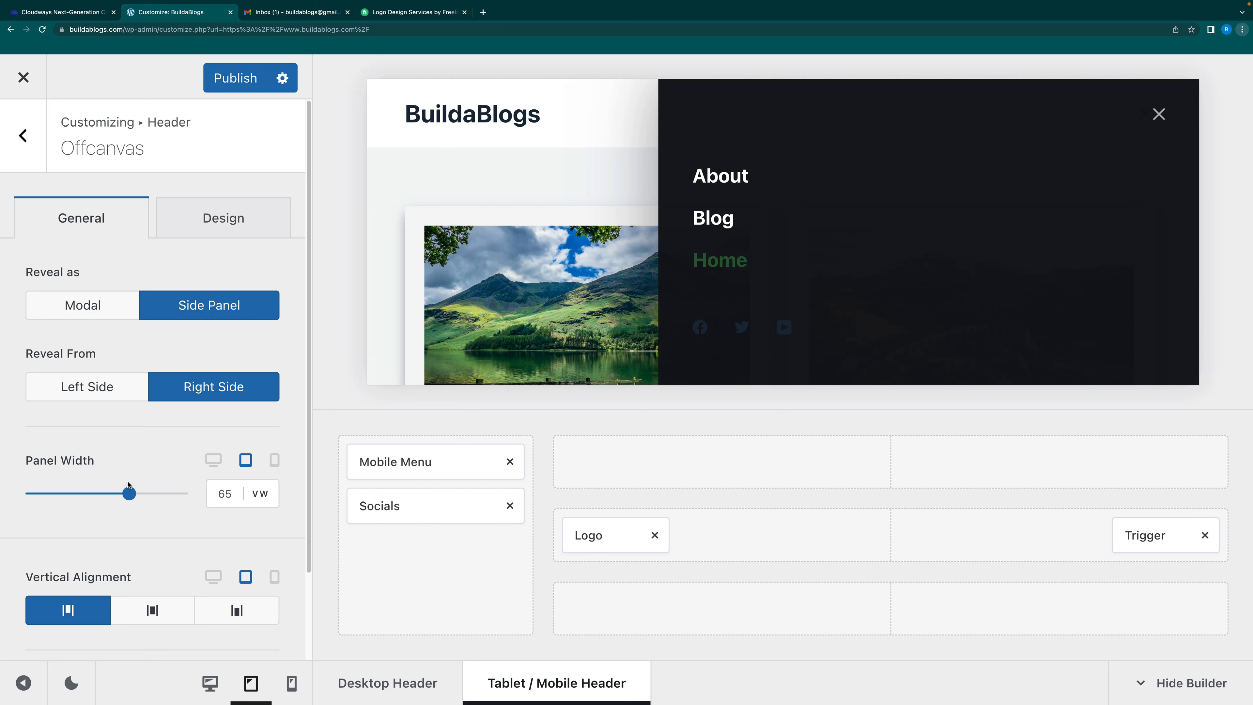
left_click(87, 315)
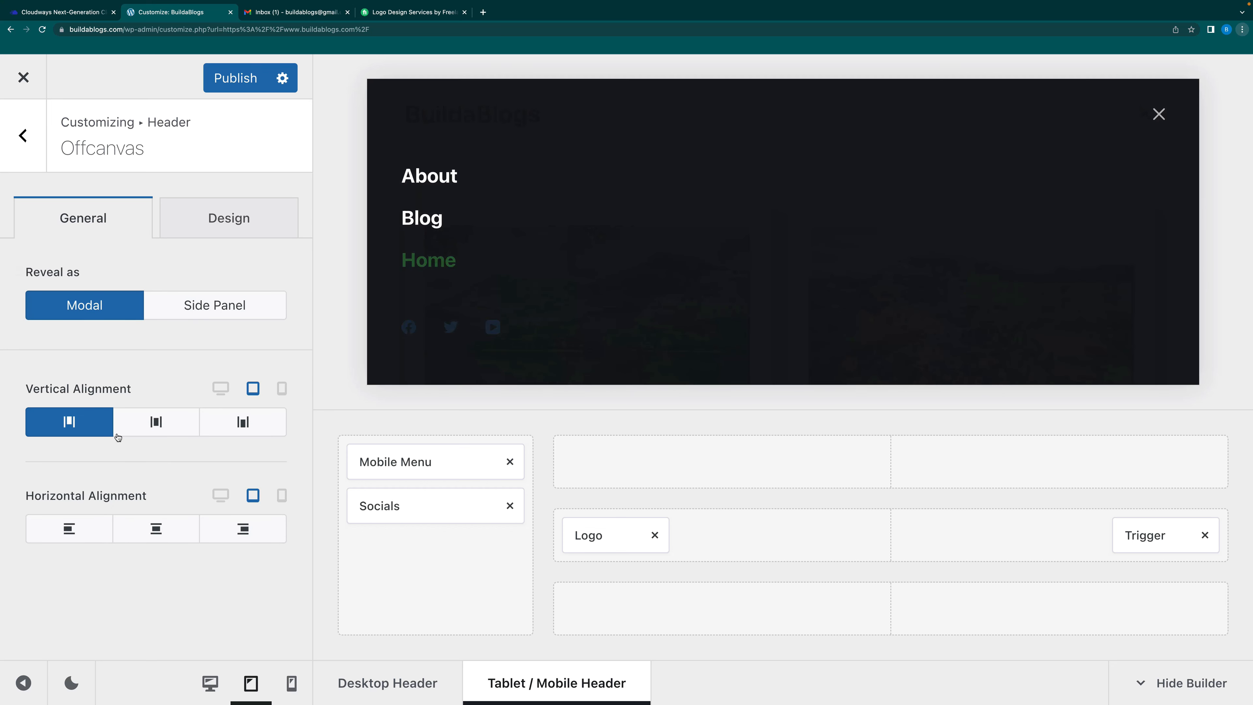
left_click(153, 425)
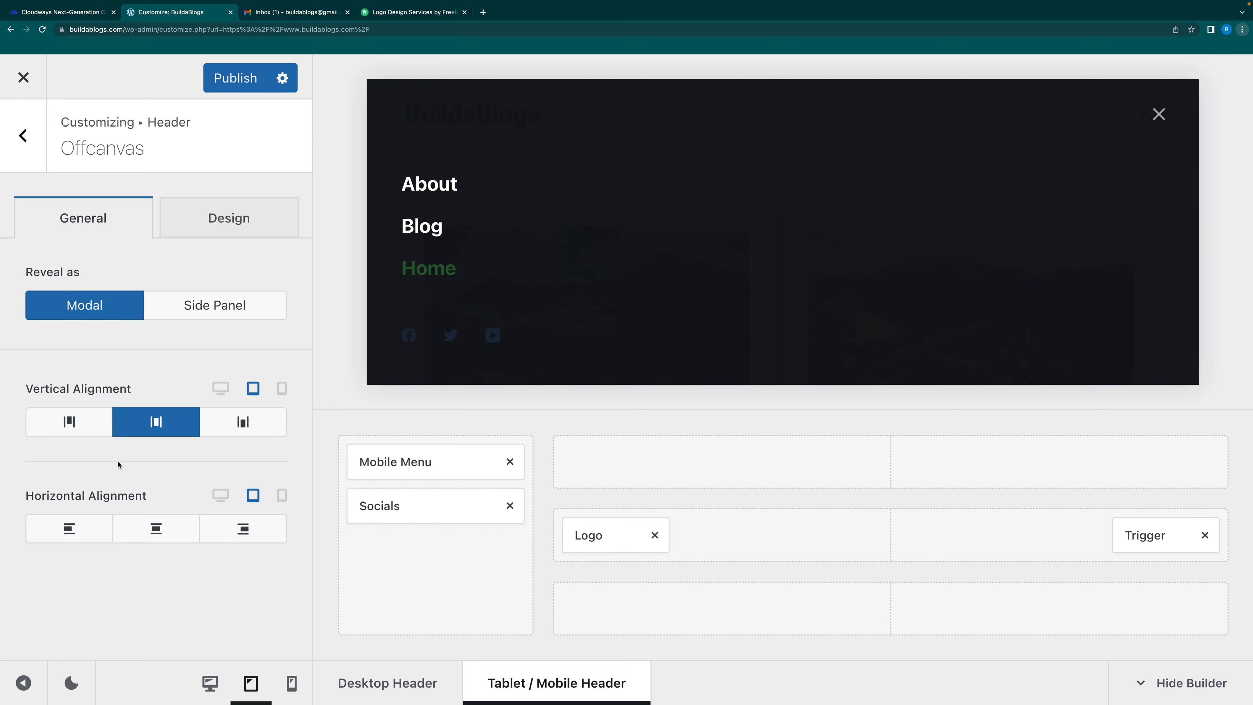
left_click(144, 526)
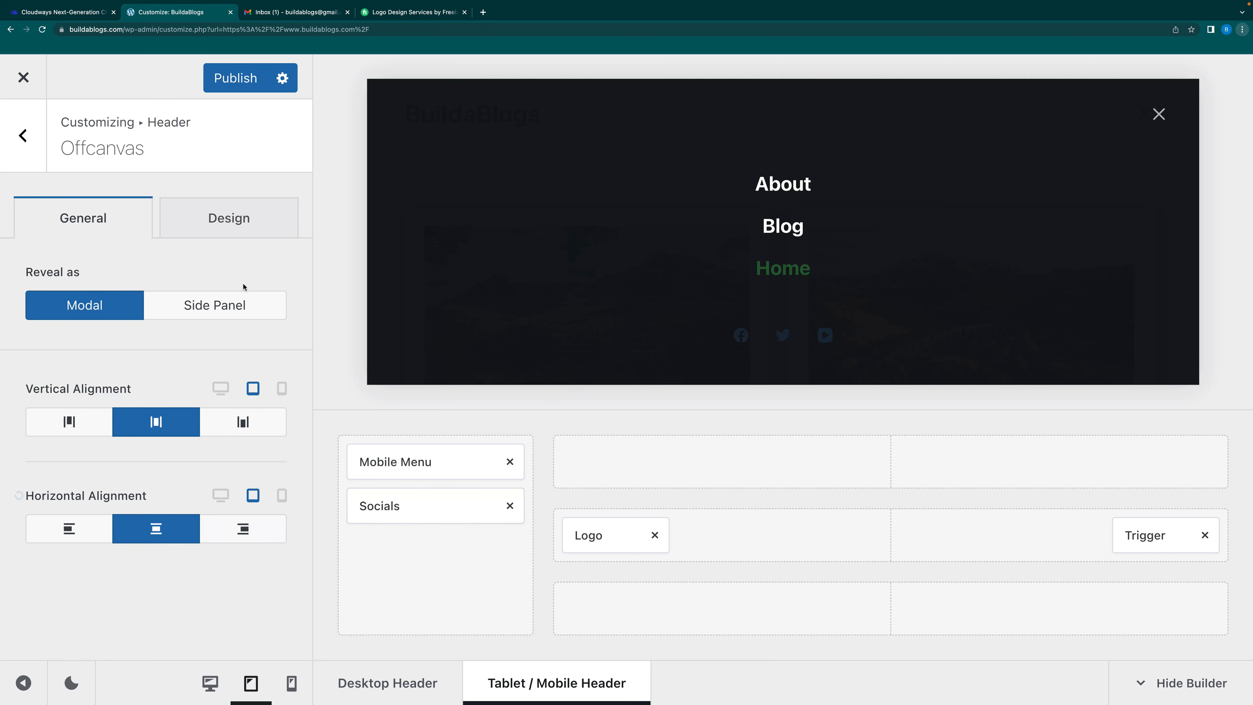
Reopen the off-canvas area's settings and examine its design options, including panel background and close button
left_click(17, 143)
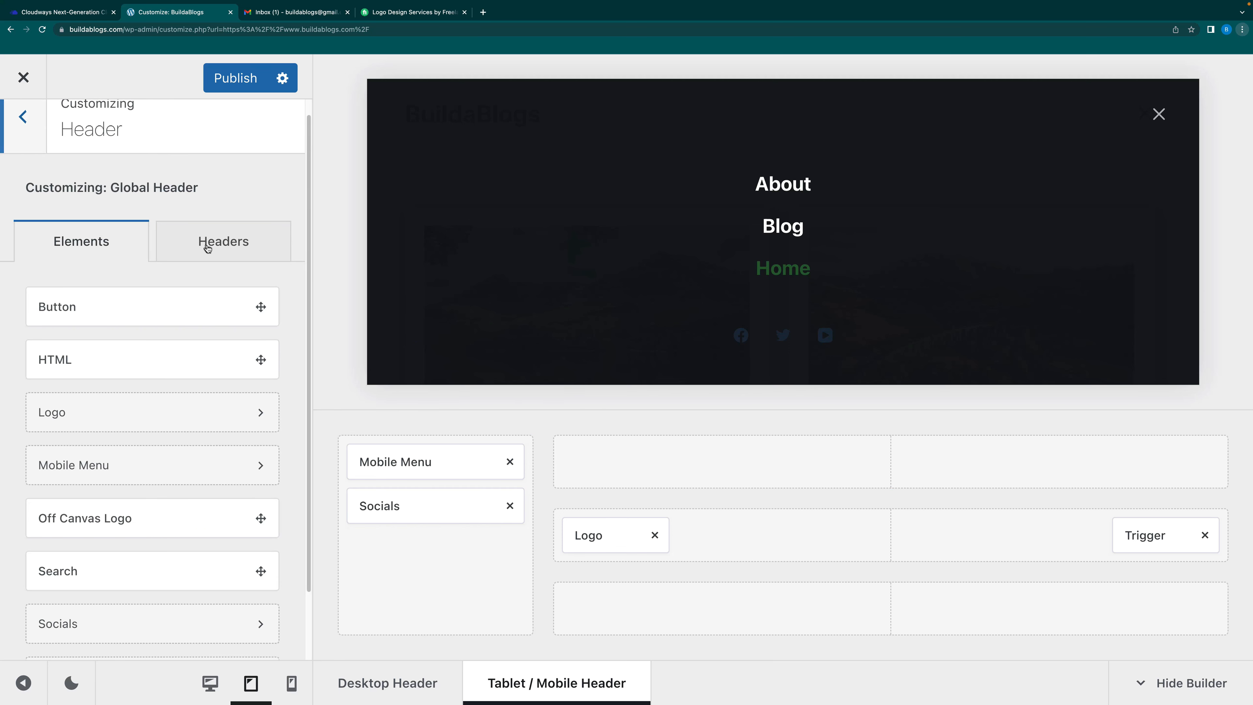
left_click(416, 423)
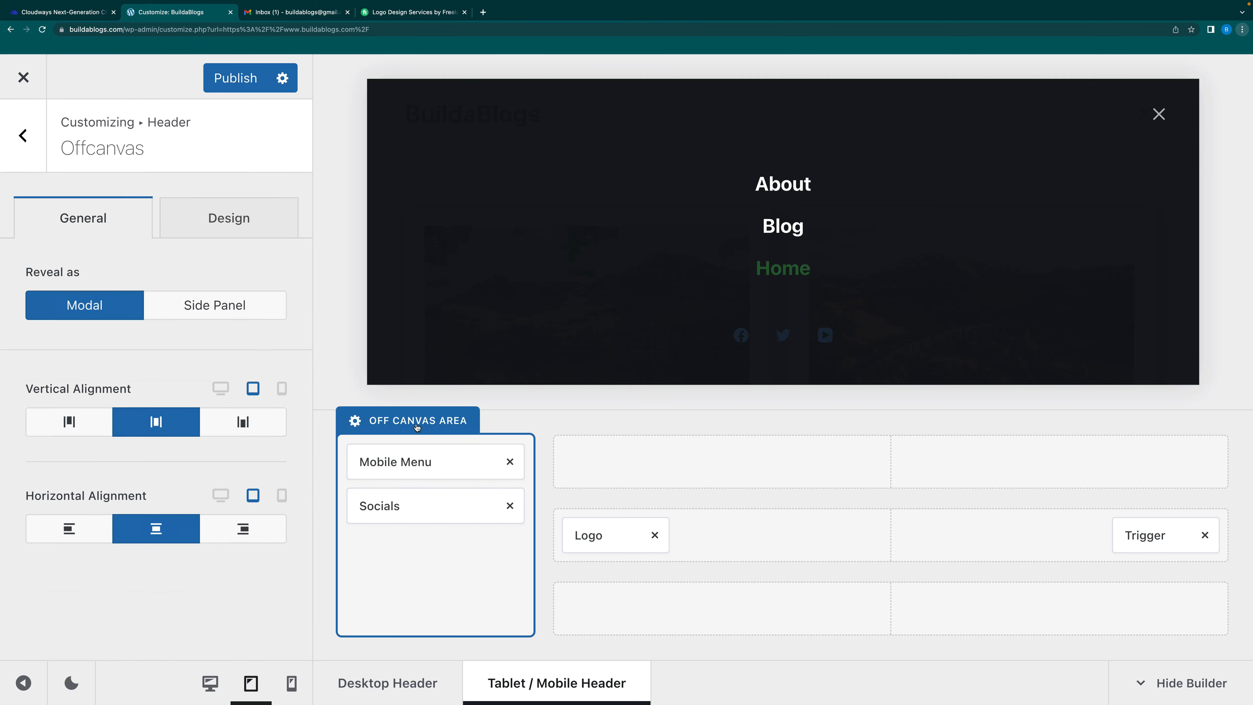
left_click(235, 220)
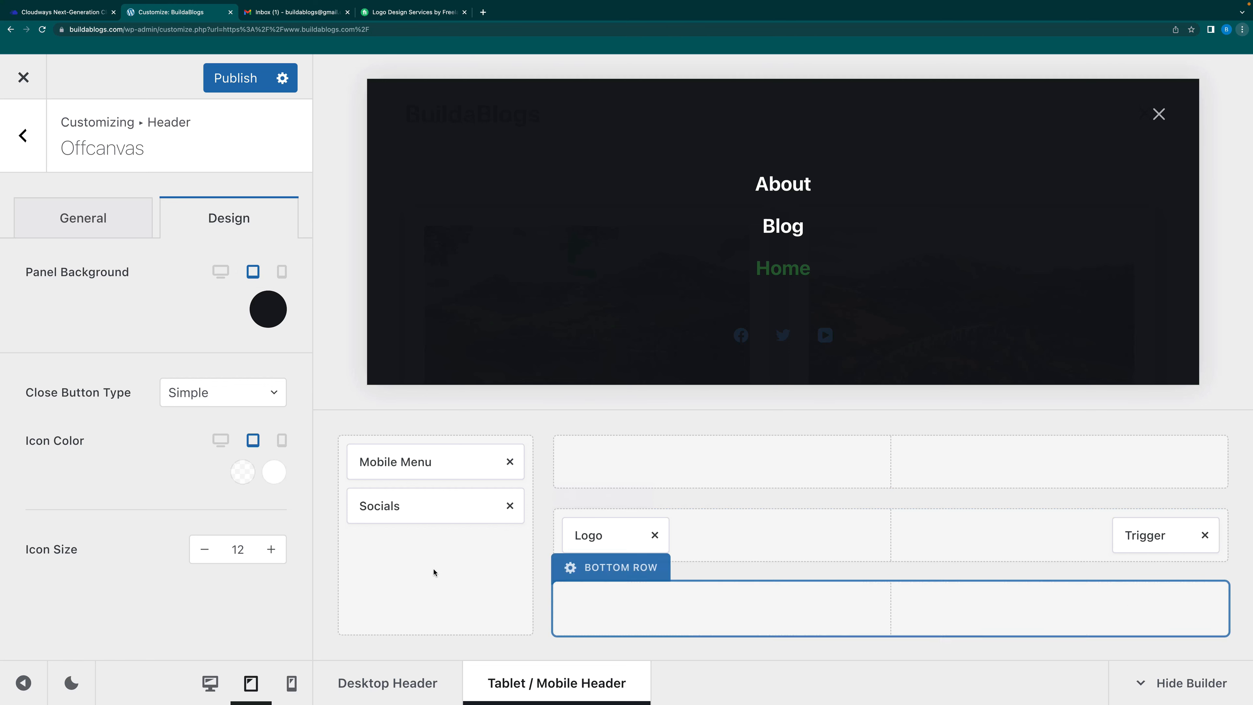
Set the initial icon color of the off-canvas Socials element to the green palette color #285e33 and close the previewed menu
left_click(391, 513)
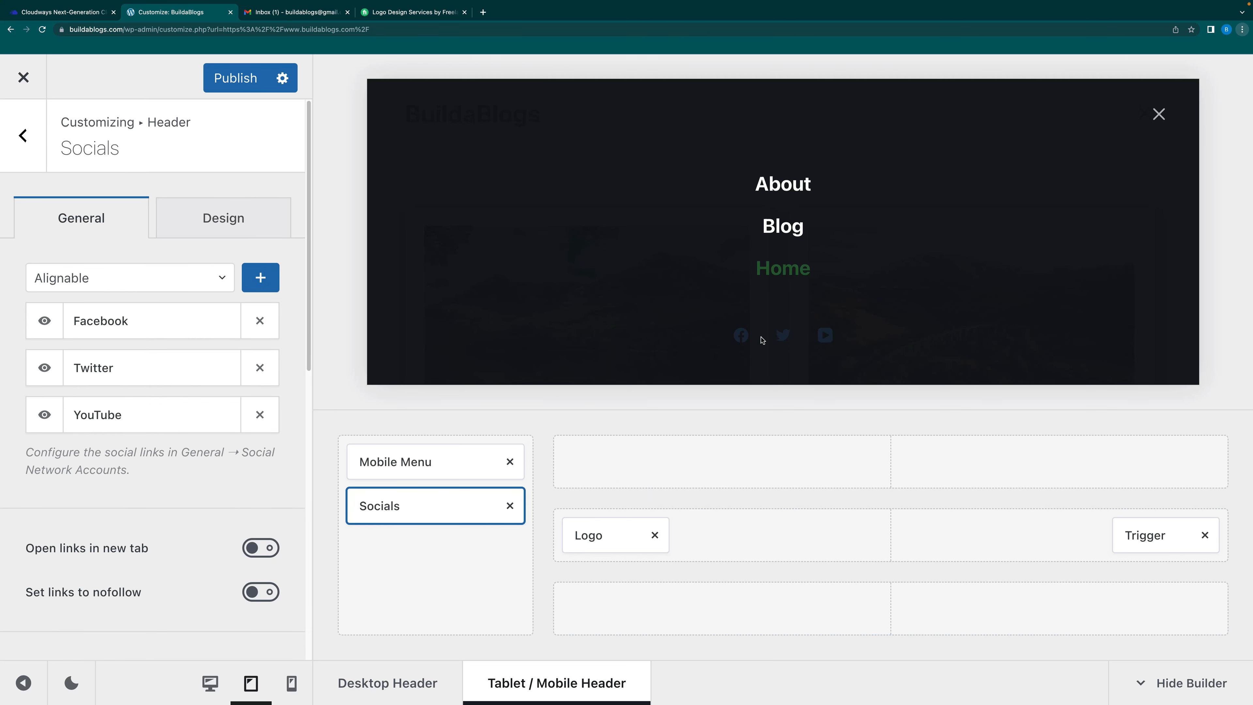
left_click(226, 231)
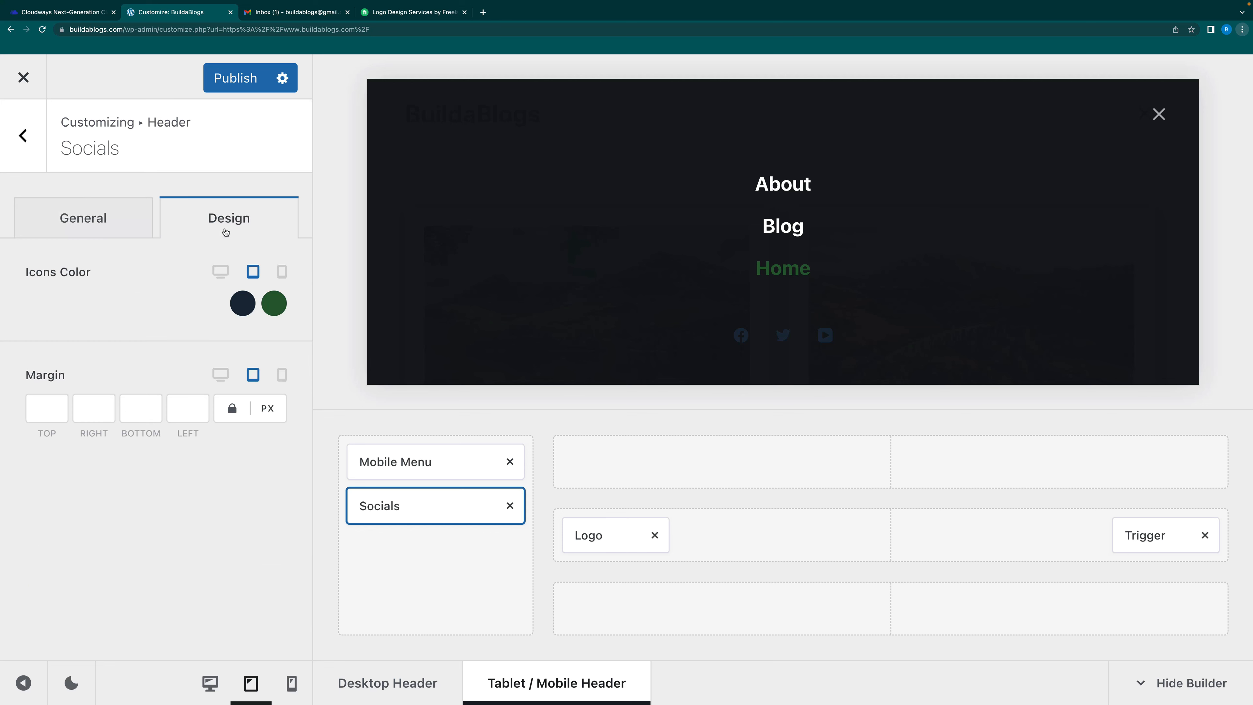
left_click(243, 303)
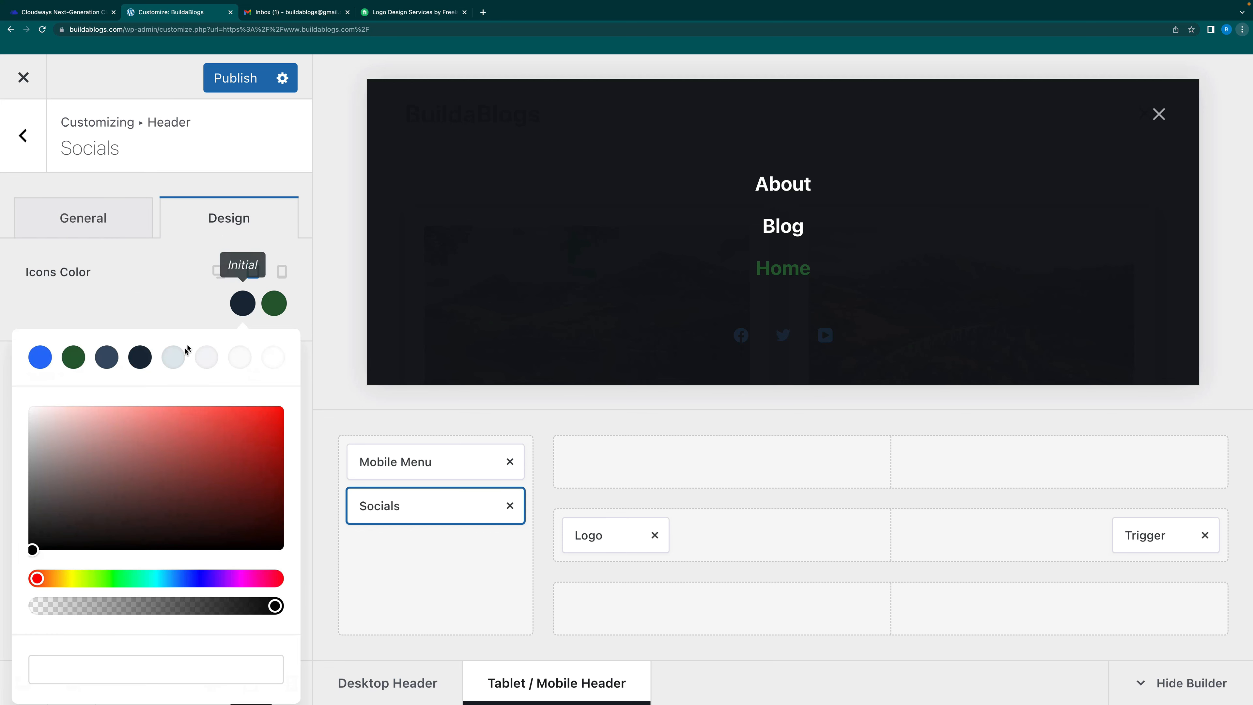
left_click(74, 364)
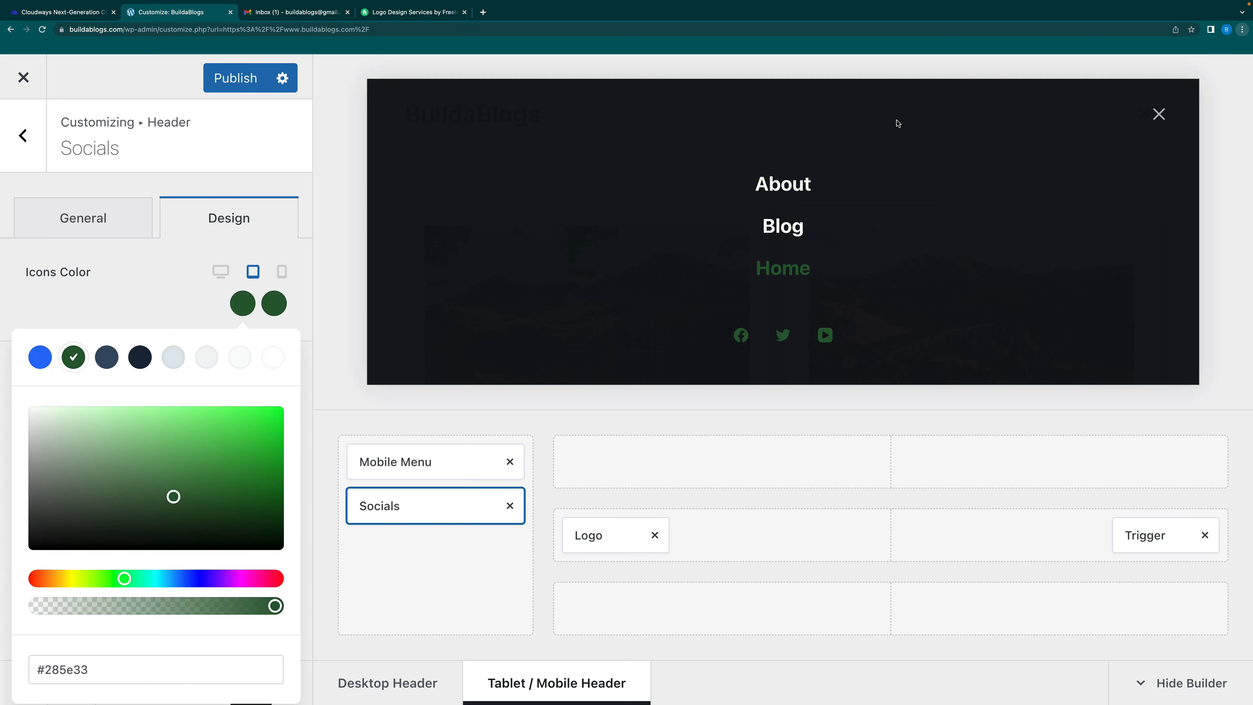
left_click(174, 305)
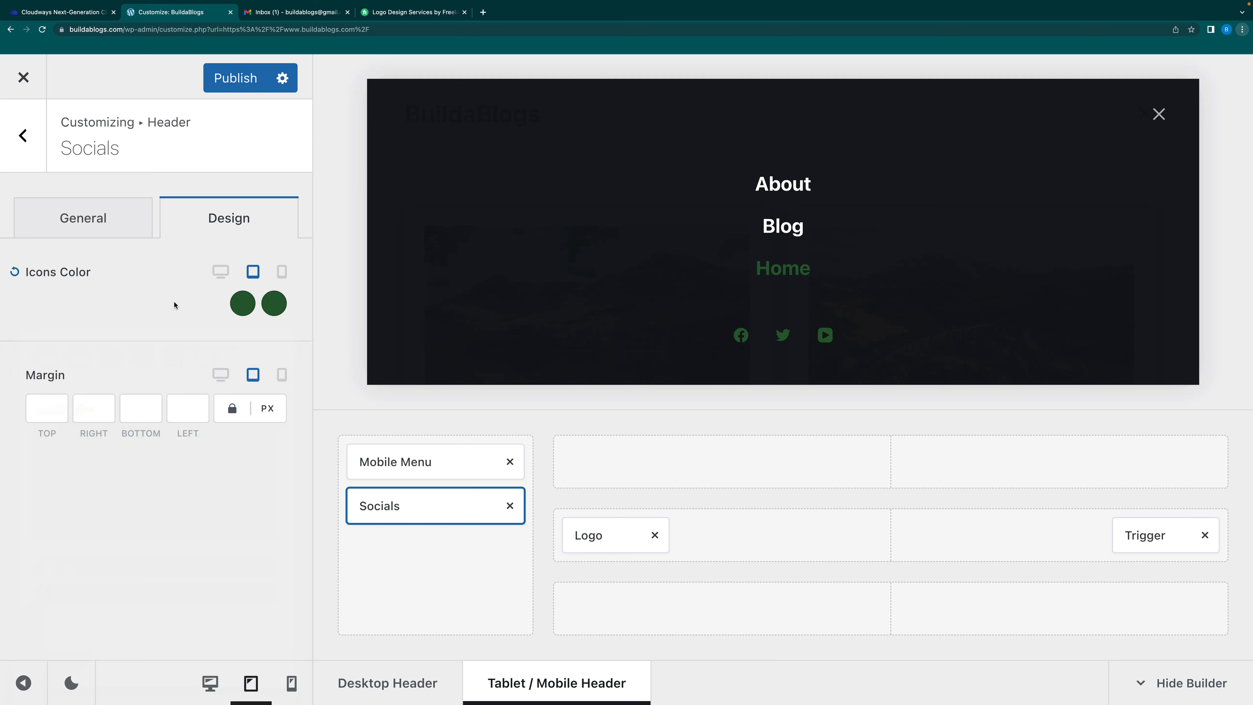
left_click(1158, 115)
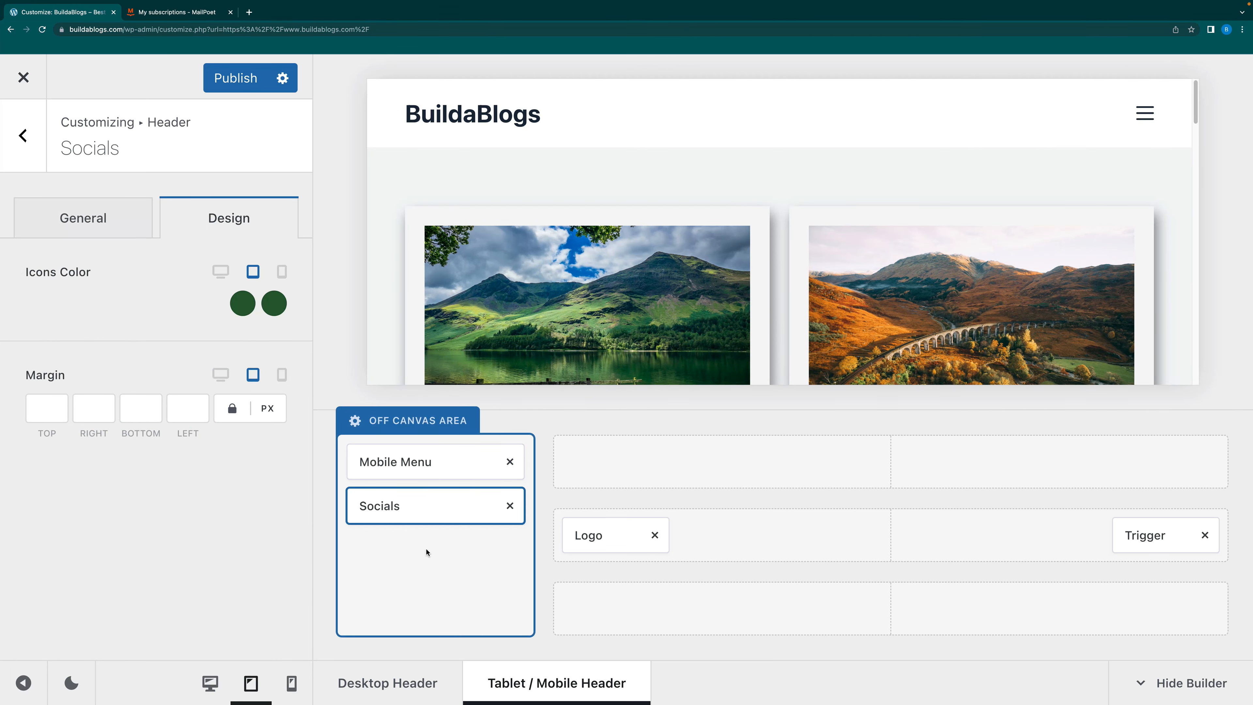
Assign Main Menu to the Mobile Menu element in the off-canvas area
left_click(416, 467)
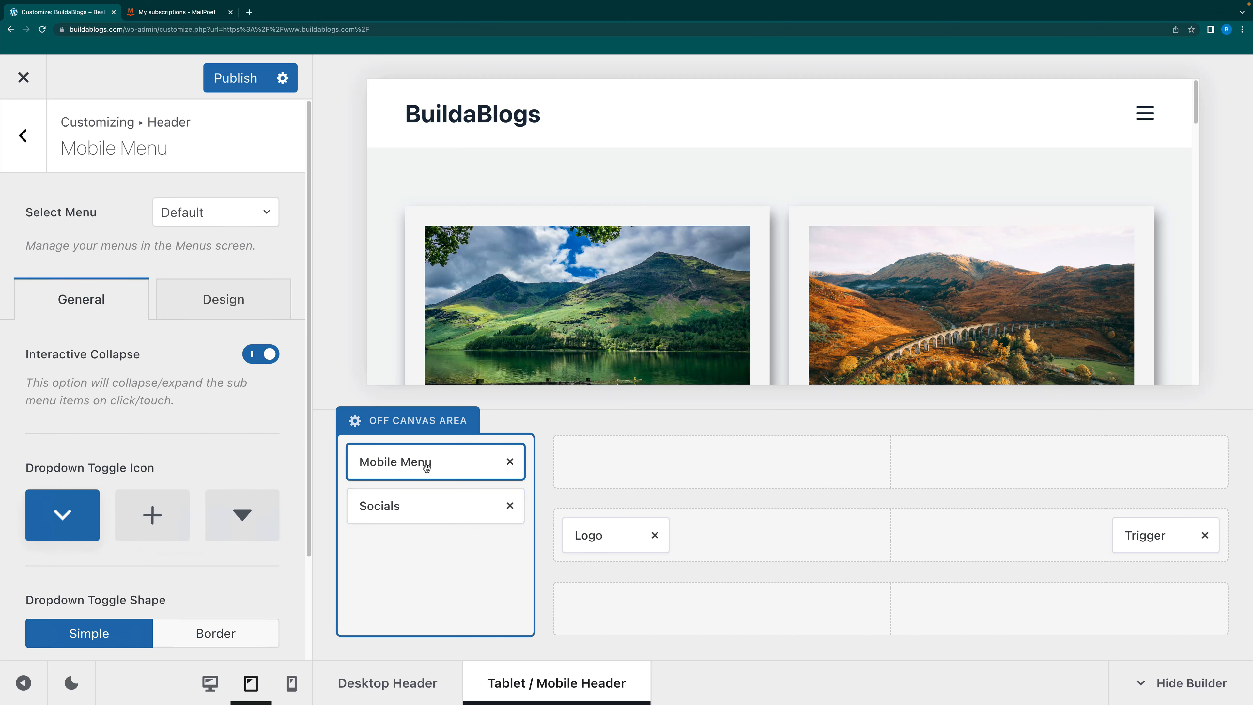
left_click(209, 219)
left_click(214, 289)
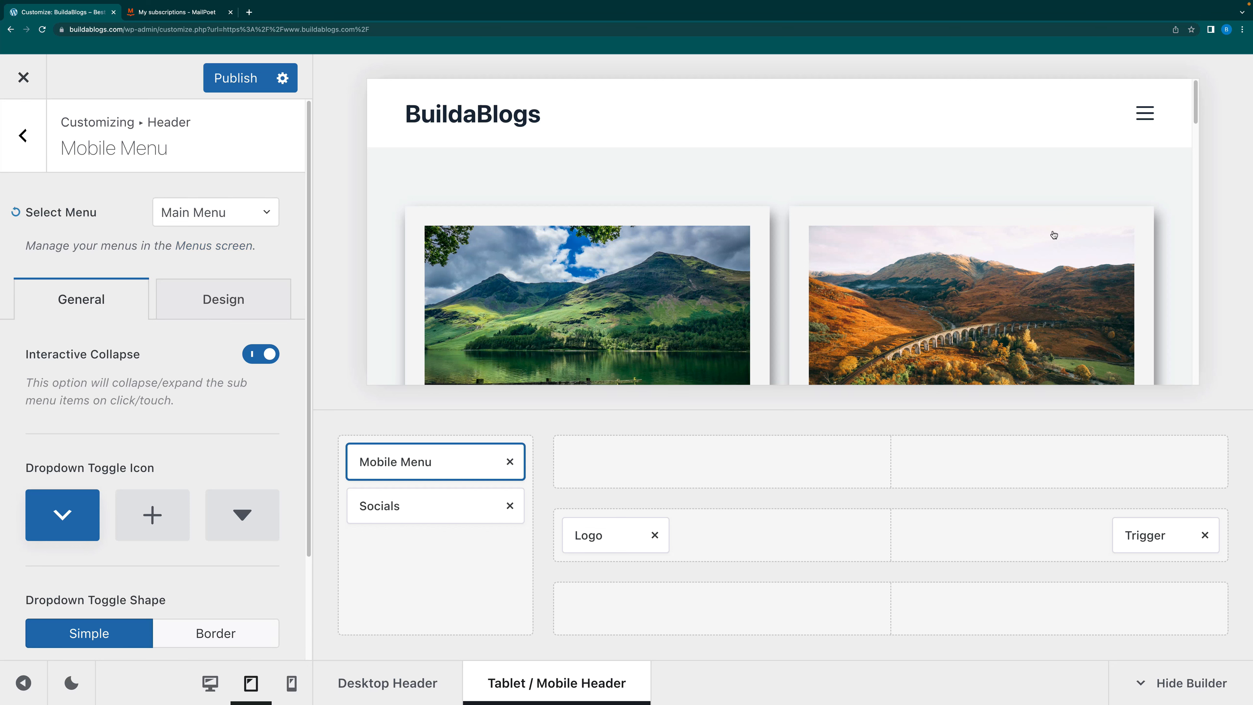
Preview the off-canvas modal and try the Default menu in the Mobile Menu element before reselecting Main Menu
left_click(1143, 113)
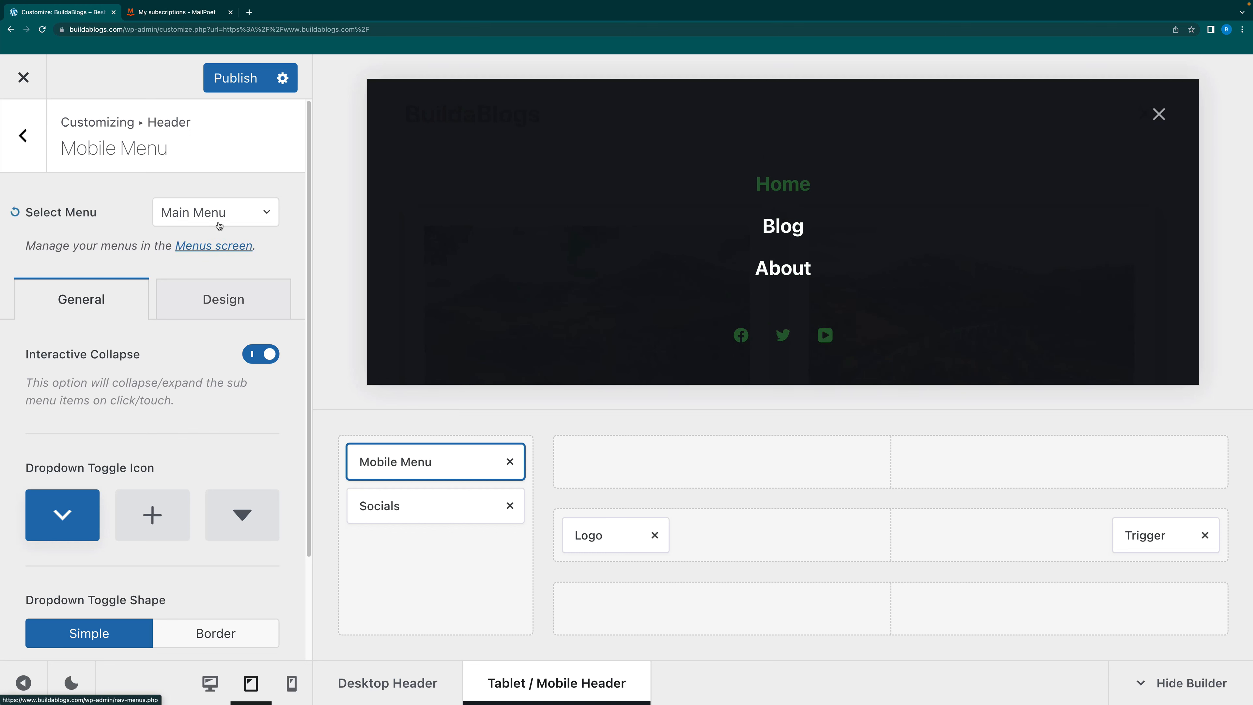
left_click(247, 212)
left_click(218, 249)
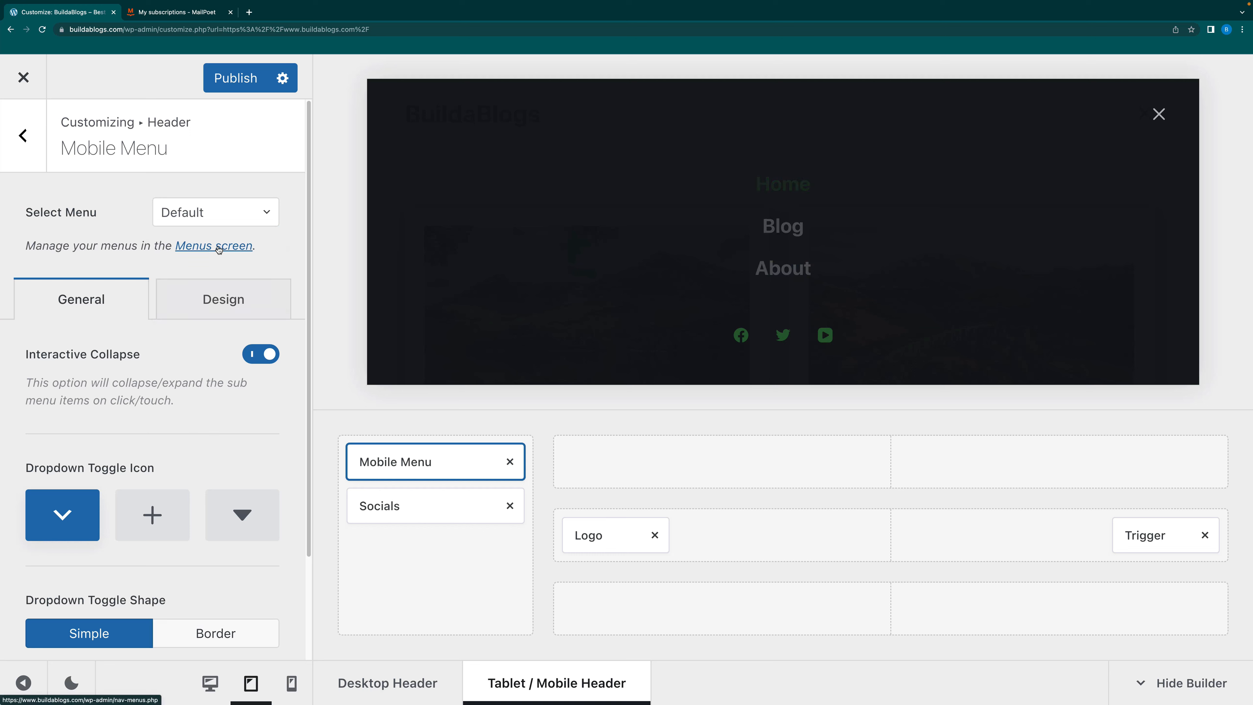
left_click(221, 223)
left_click(202, 287)
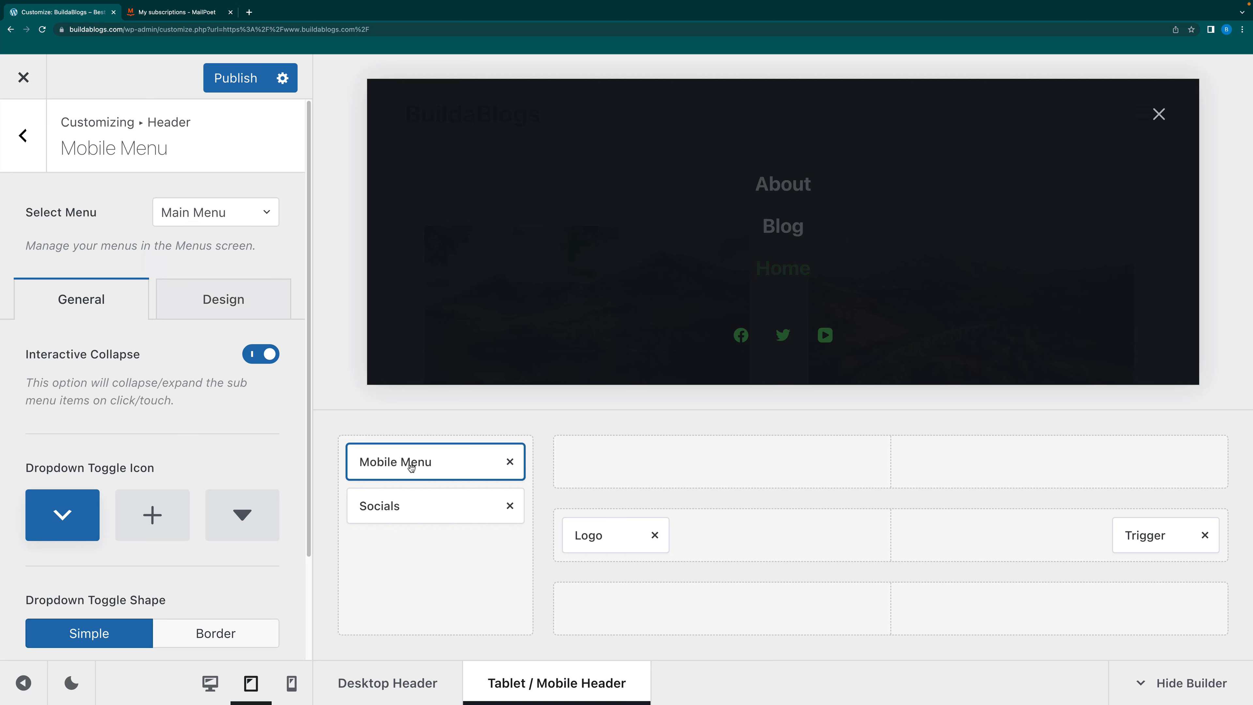
Open the off-canvas Socials element, then return to the main customizer options and publish the header changes
left_click(422, 508)
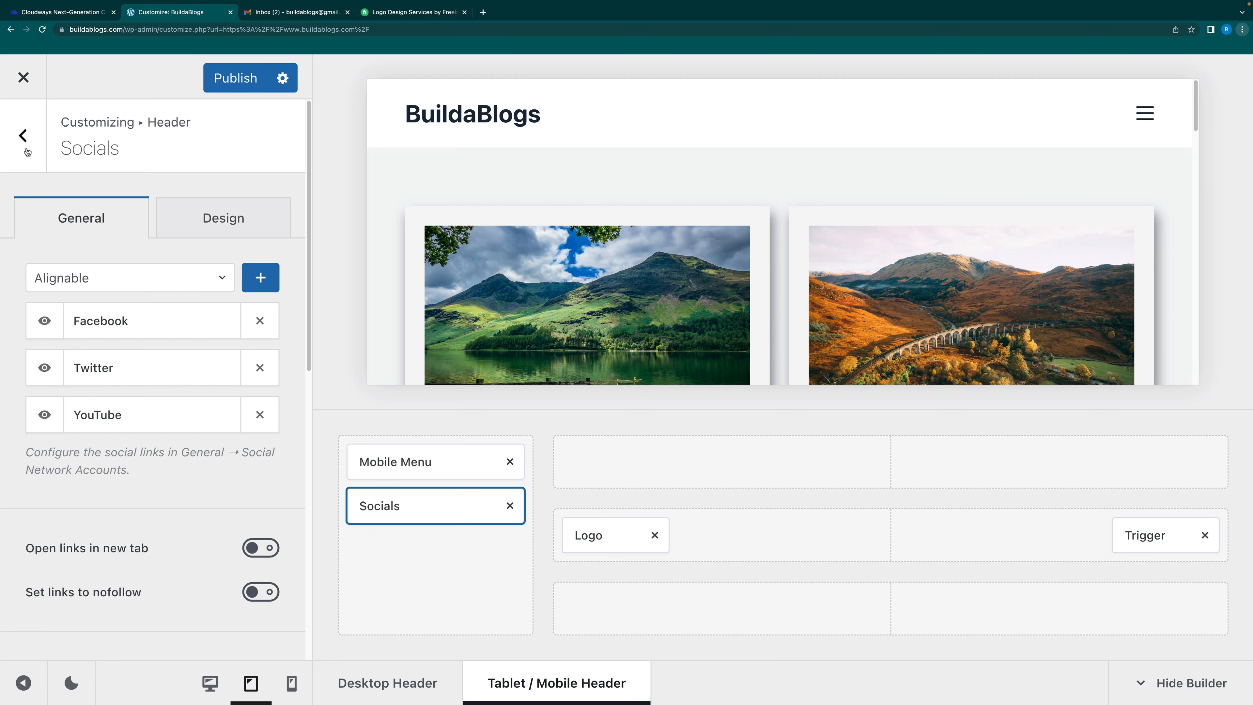
left_click(23, 135)
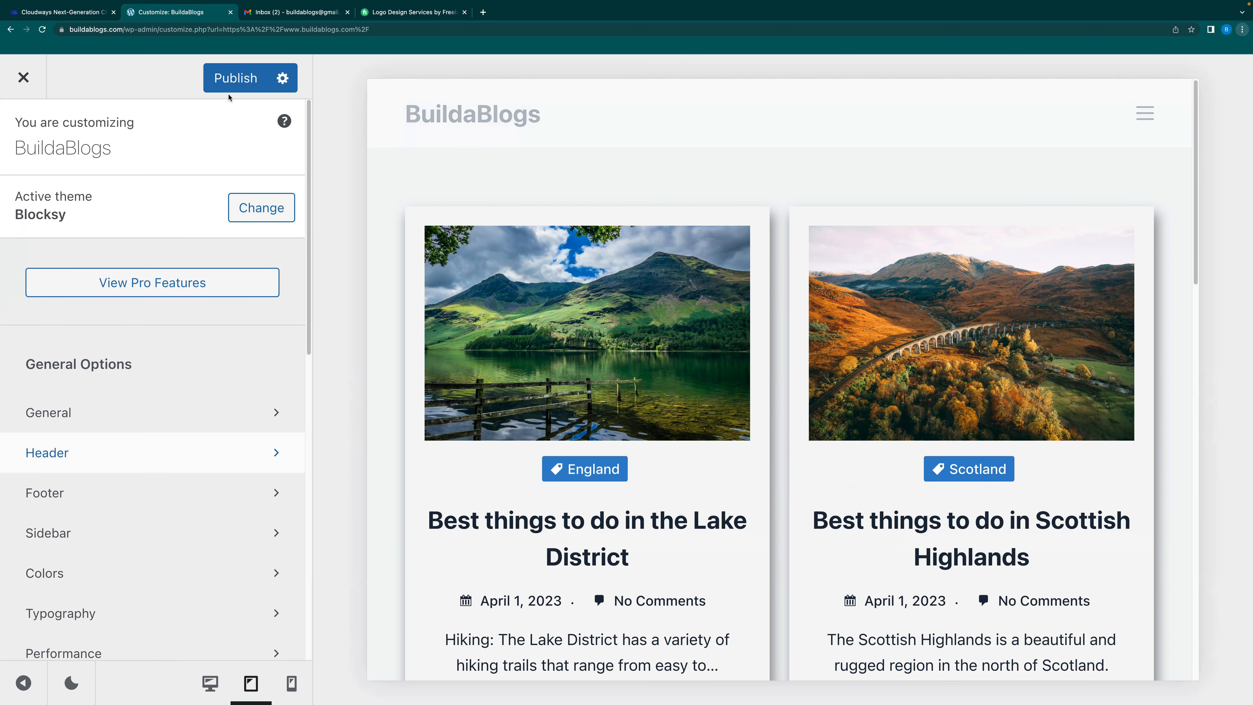
left_click(232, 83)
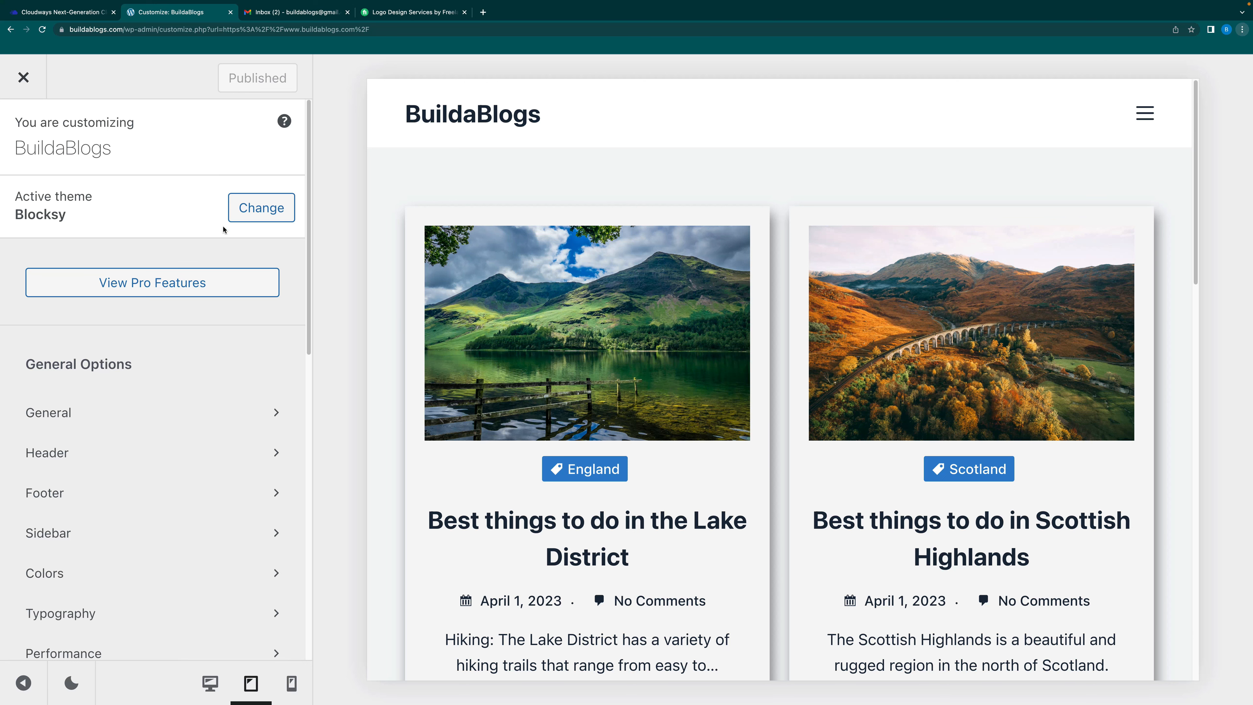
Open the global footer builder, check the middle row's column settings and switch the preview to desktop
left_click(94, 494)
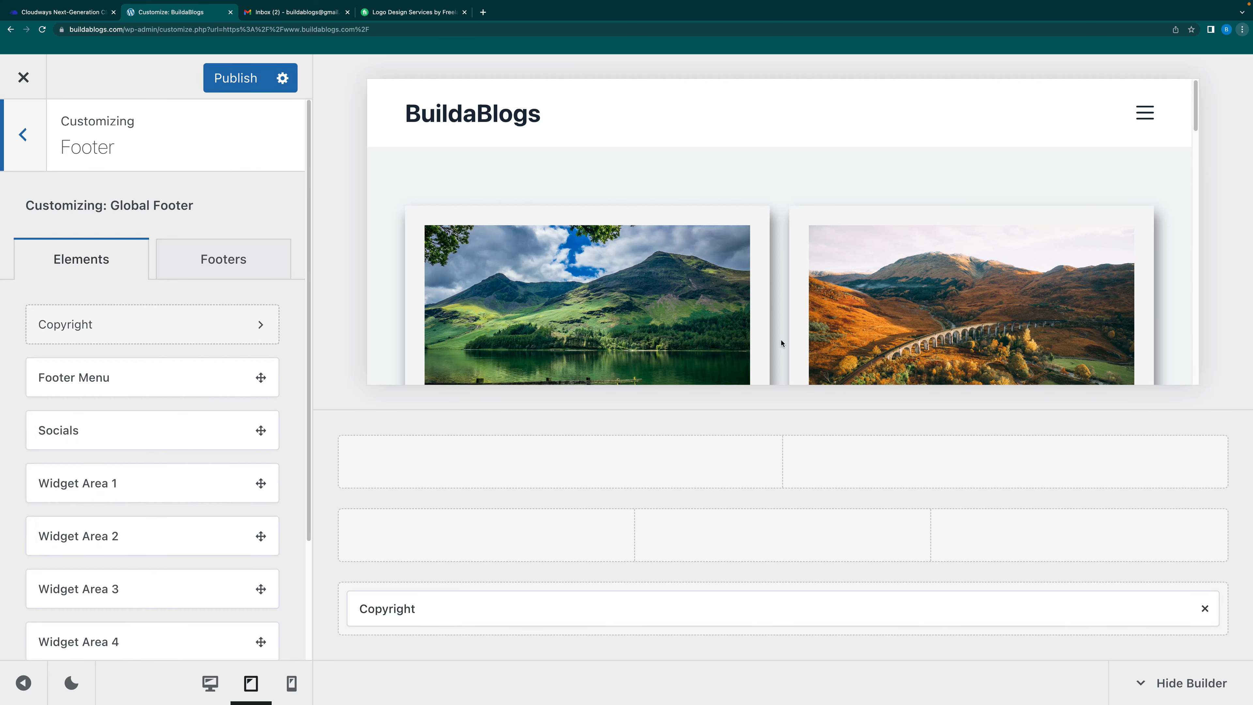
scroll(780, 344, "down", 10)
scroll(781, 343, "down", 3)
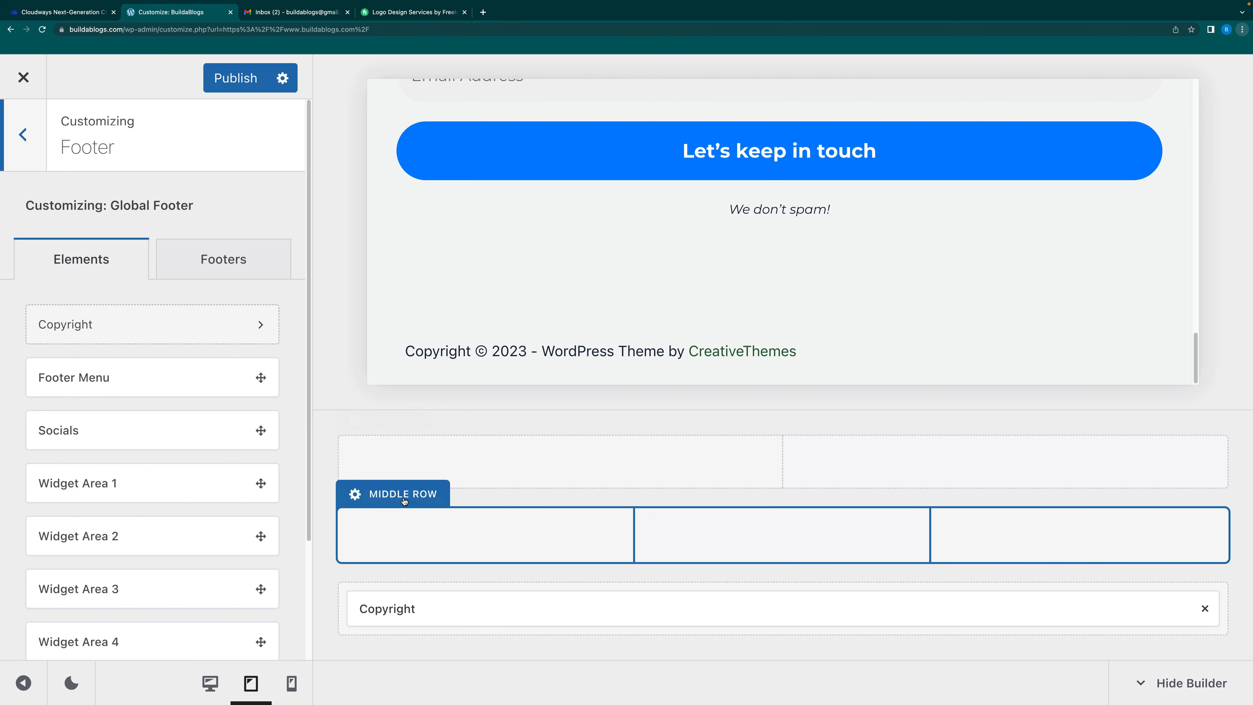
left_click(403, 494)
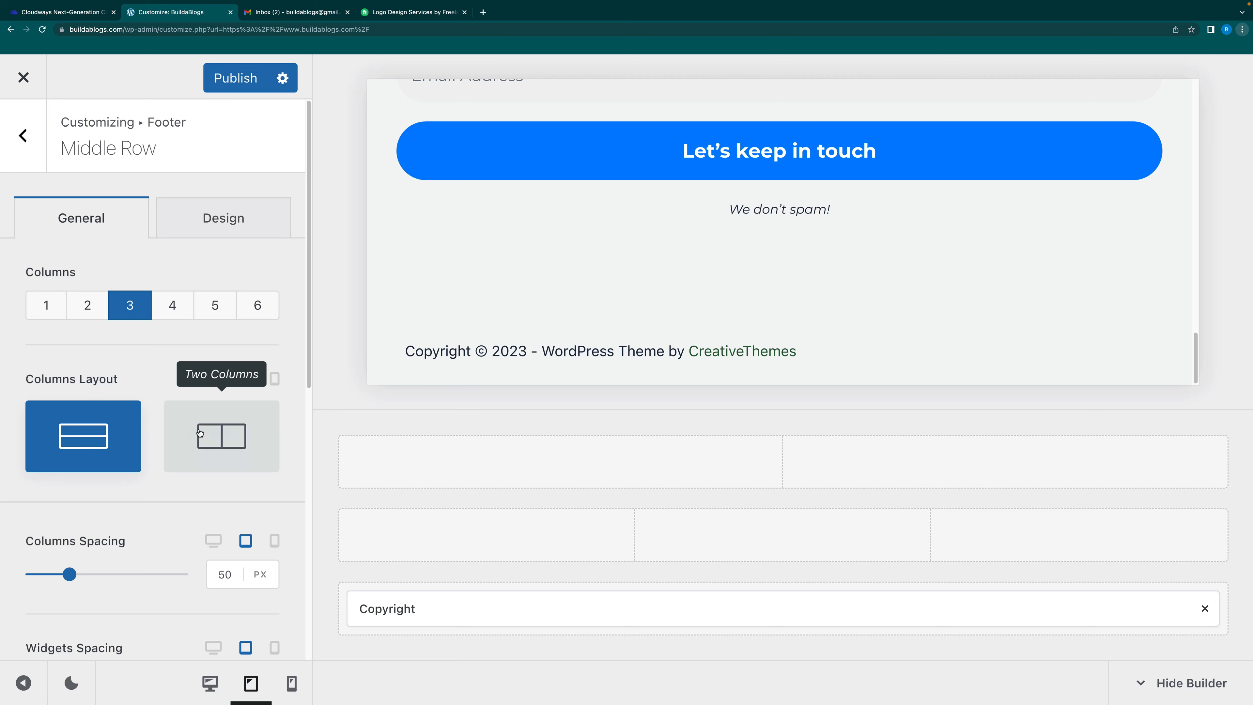
left_click(211, 683)
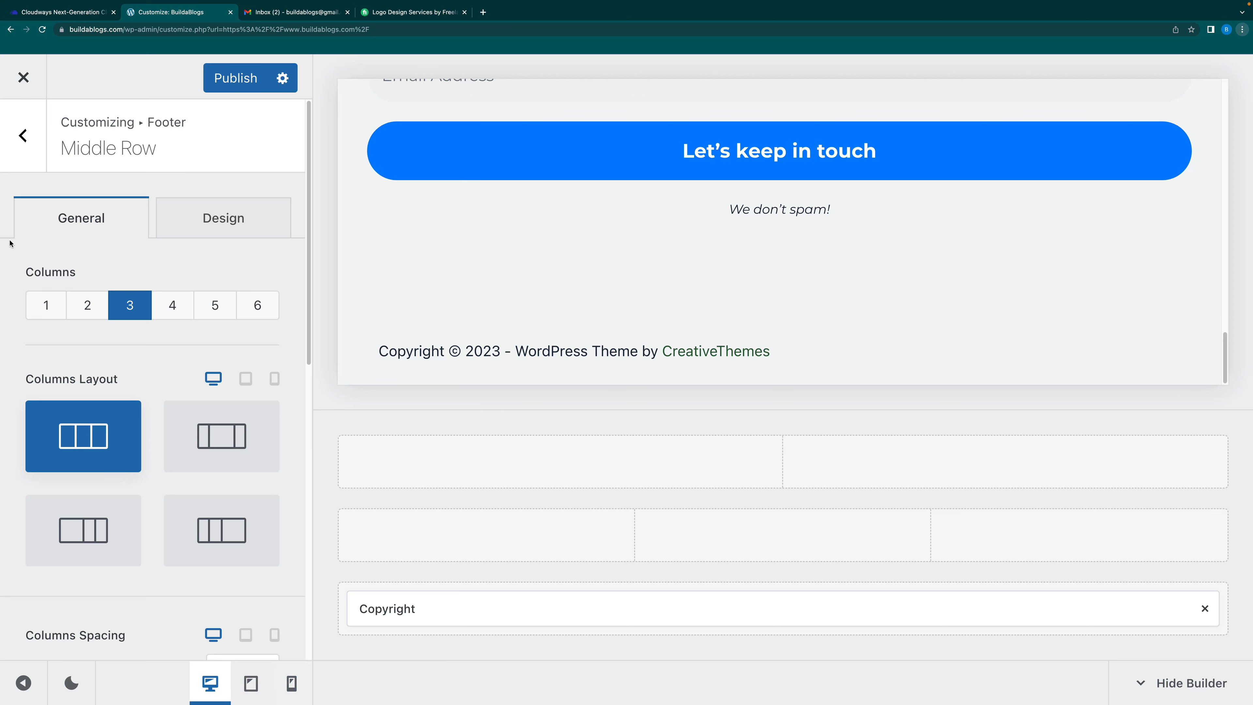
left_click(22, 137)
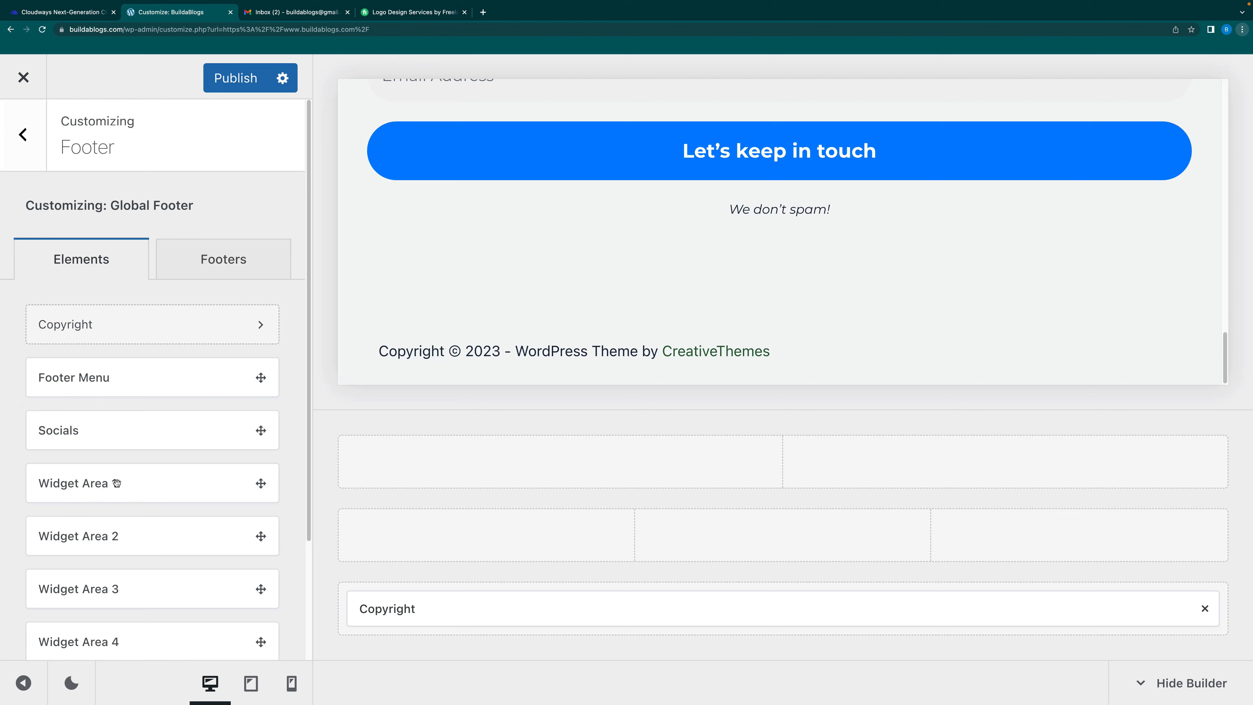
Place Widget Area 1, Footer Menu and Socials in order in the three columns of the footer's middle row
left_click_drag(112, 486, 497, 540)
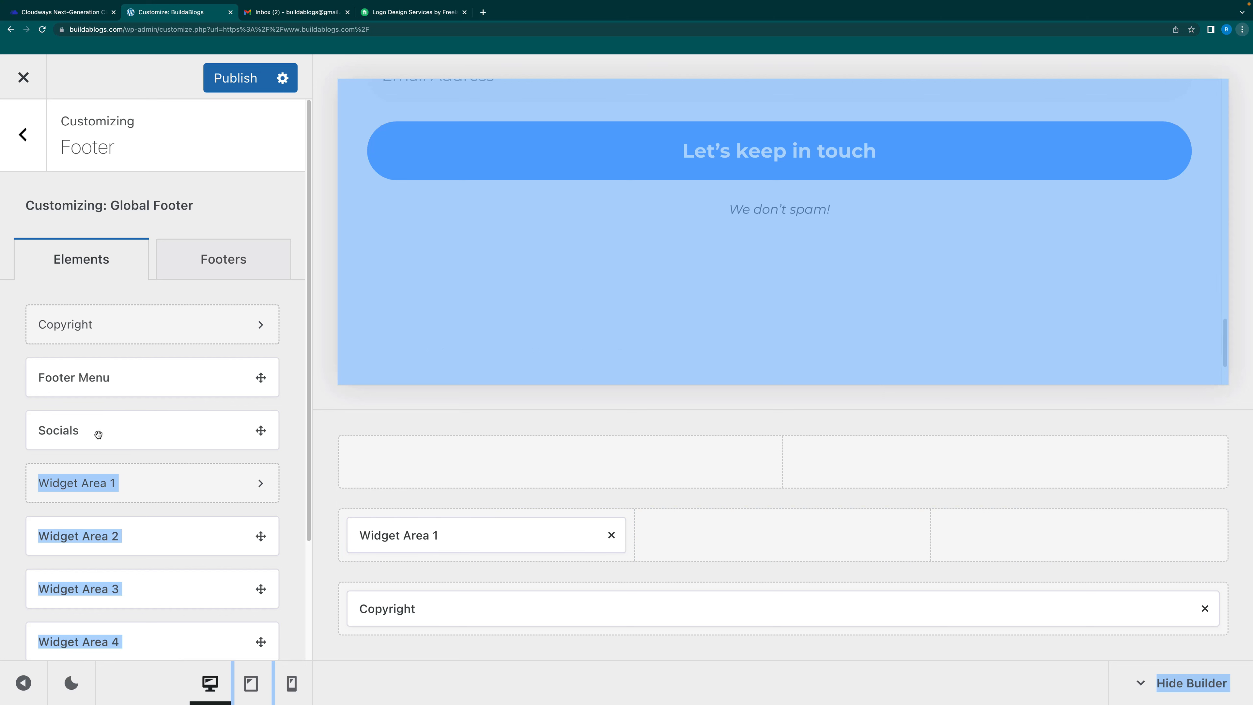
left_click_drag(103, 379, 814, 533)
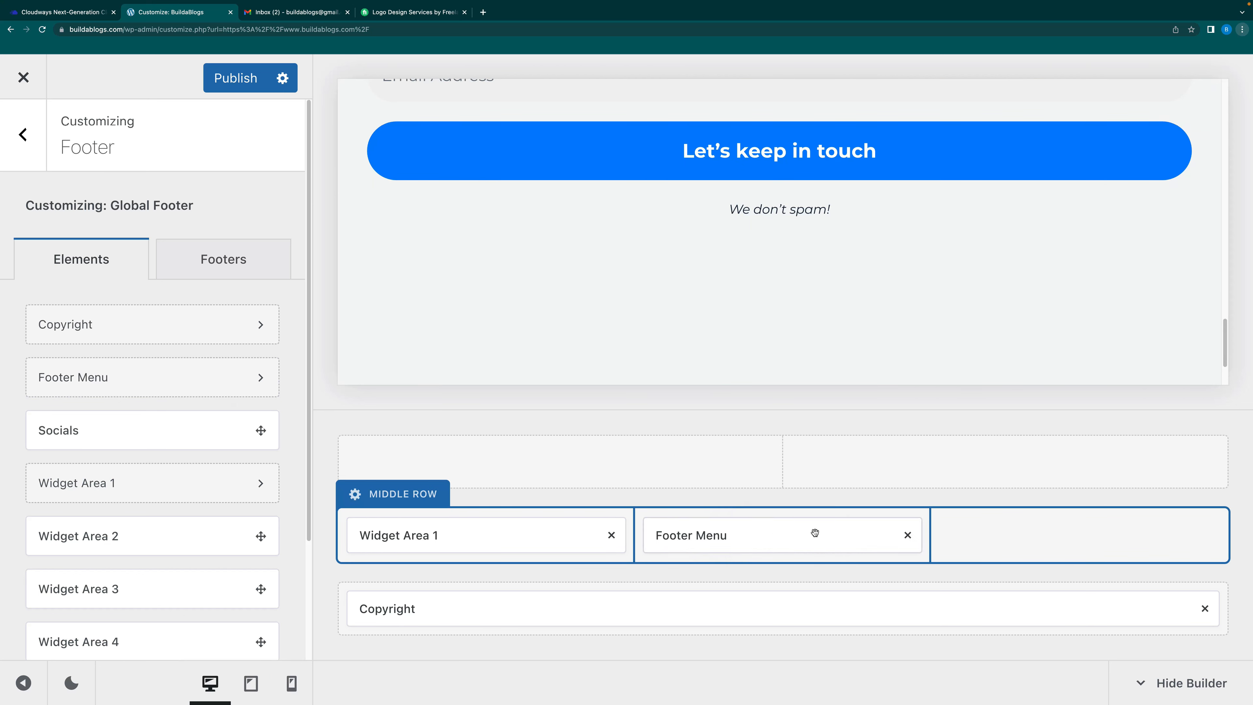
left_click_drag(92, 436, 1061, 542)
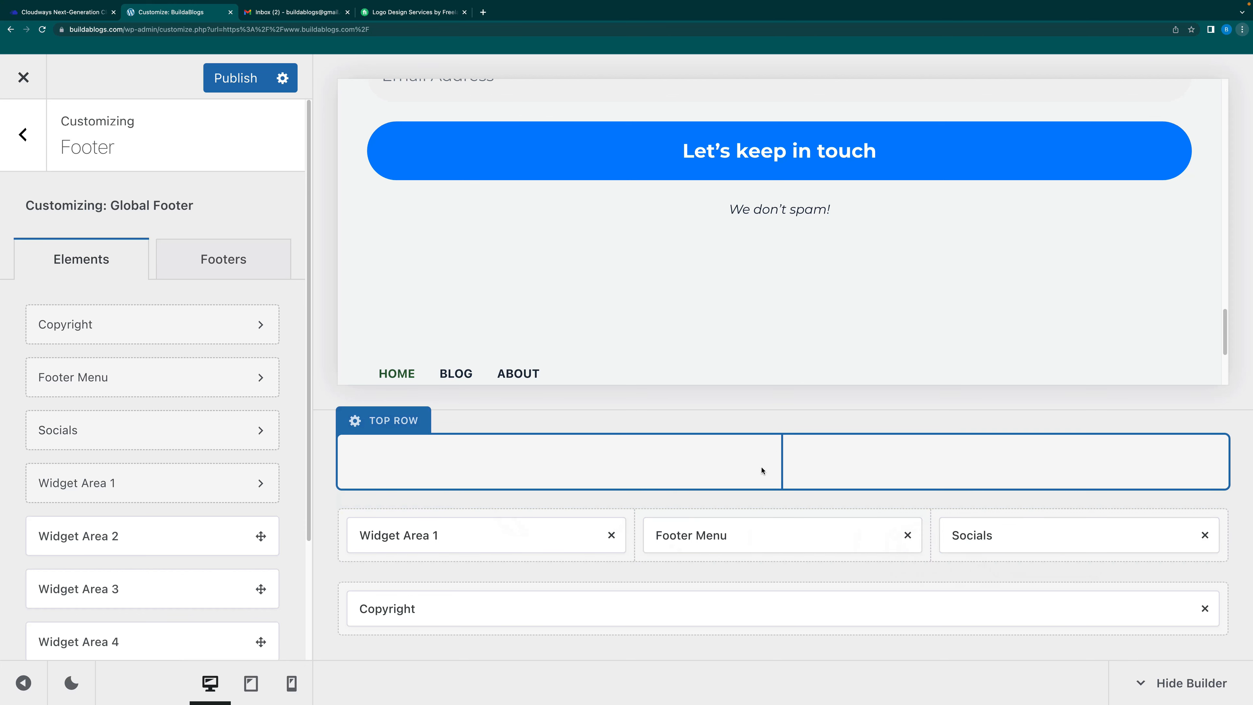
scroll(493, 326, "down", 5)
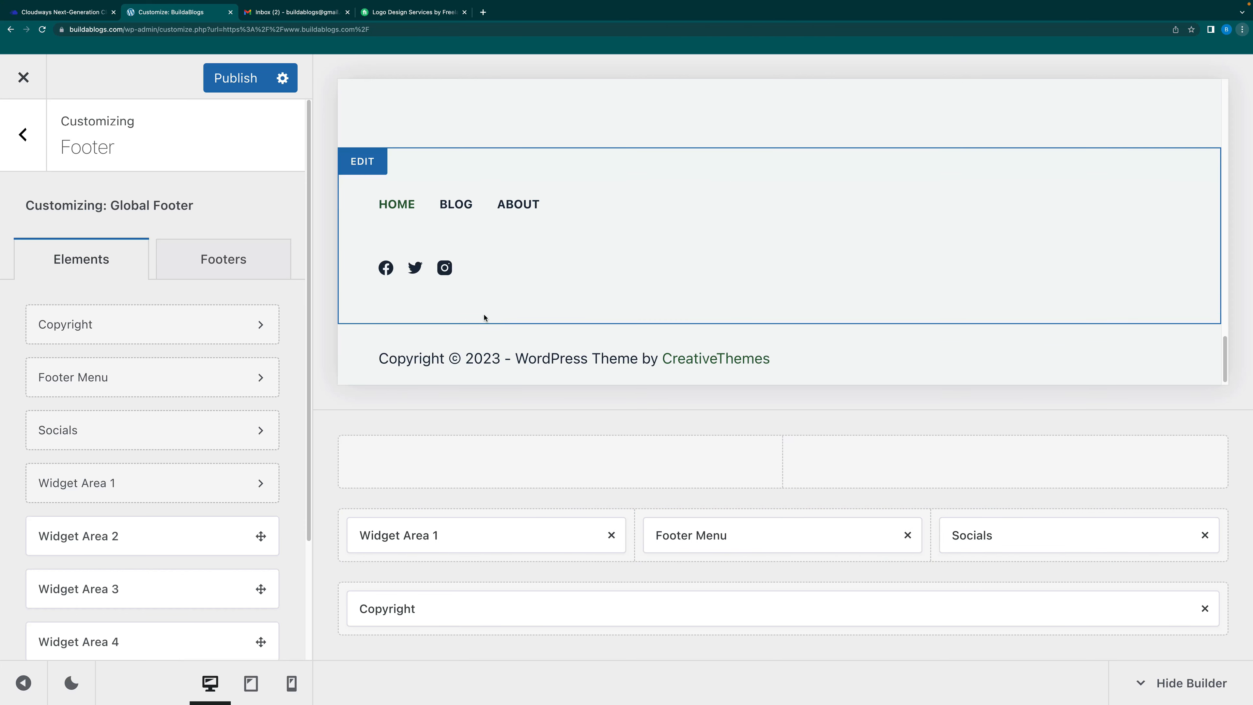
scroll(518, 277, "up", 4)
scroll(542, 316, "down", 3)
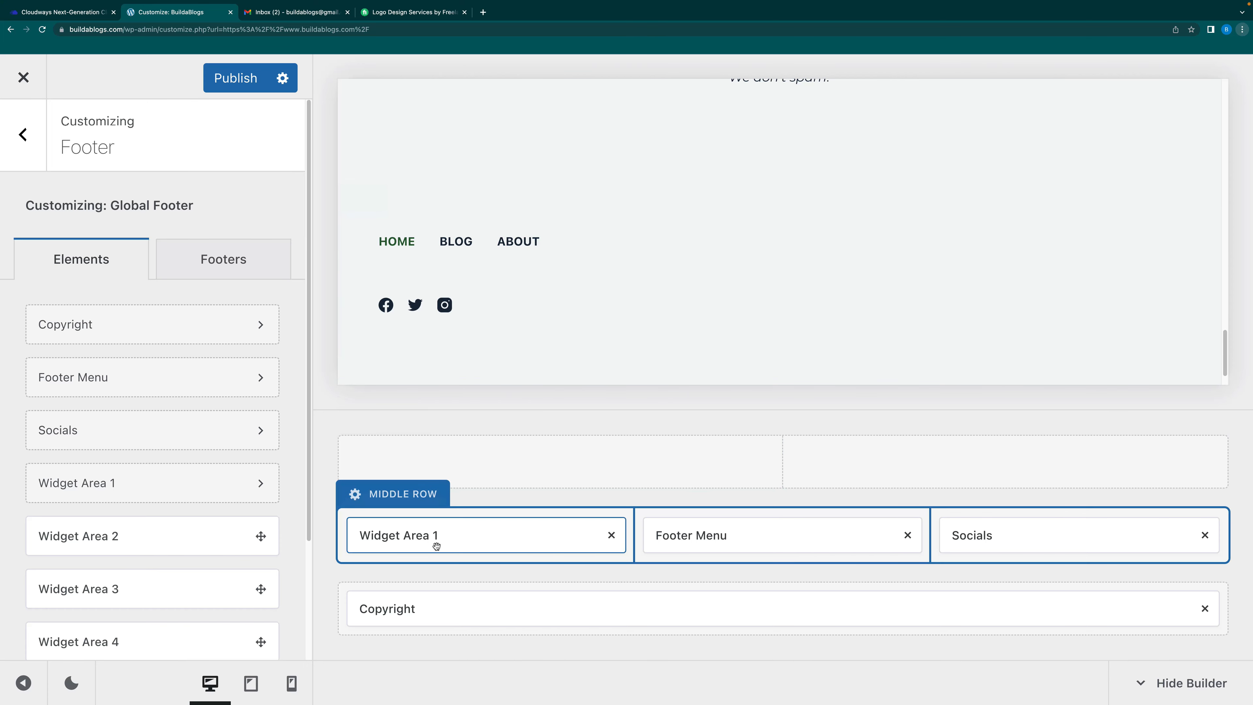
Add a Heading block reading "BuildaBlogs" to the footer's Widget Area 1
left_click(433, 535)
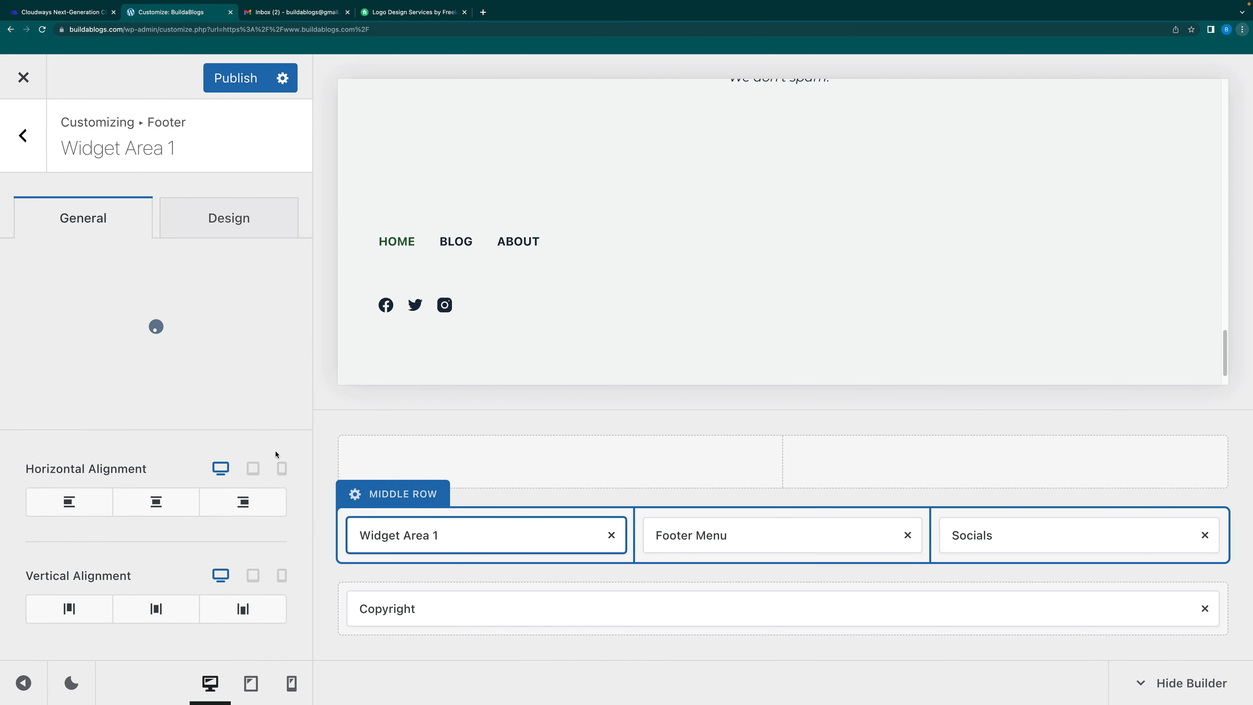
left_click(156, 352)
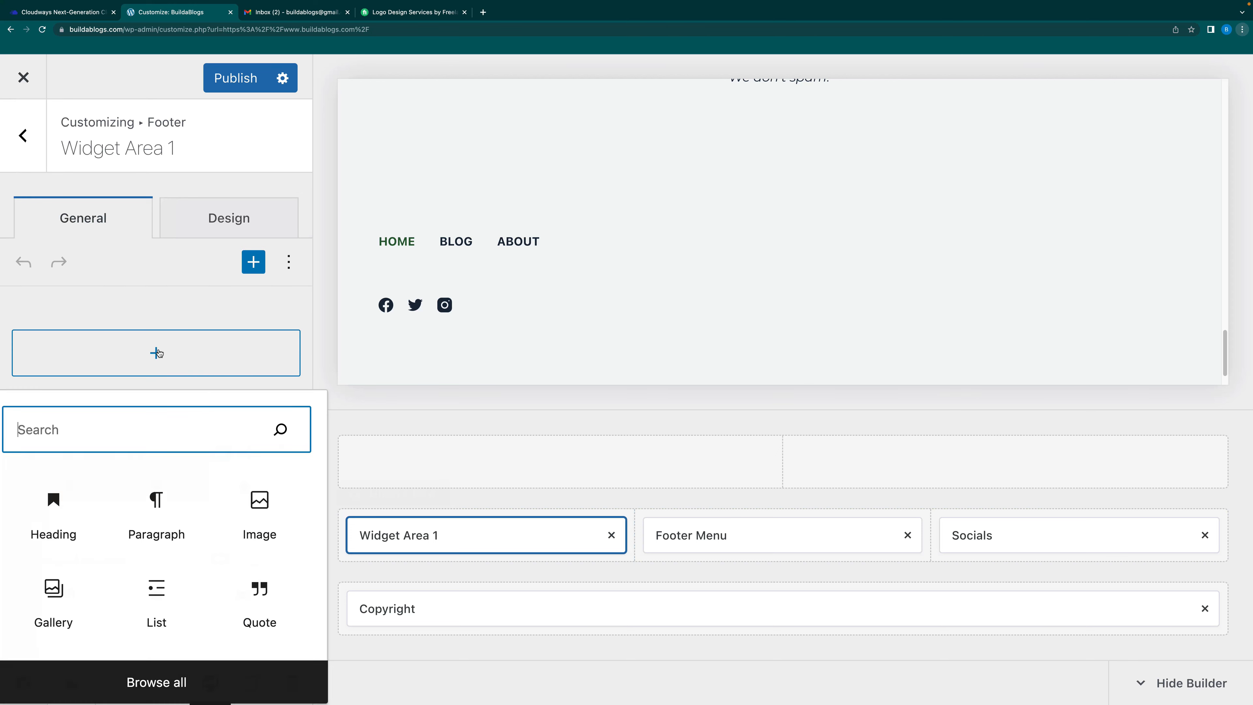
left_click(69, 519)
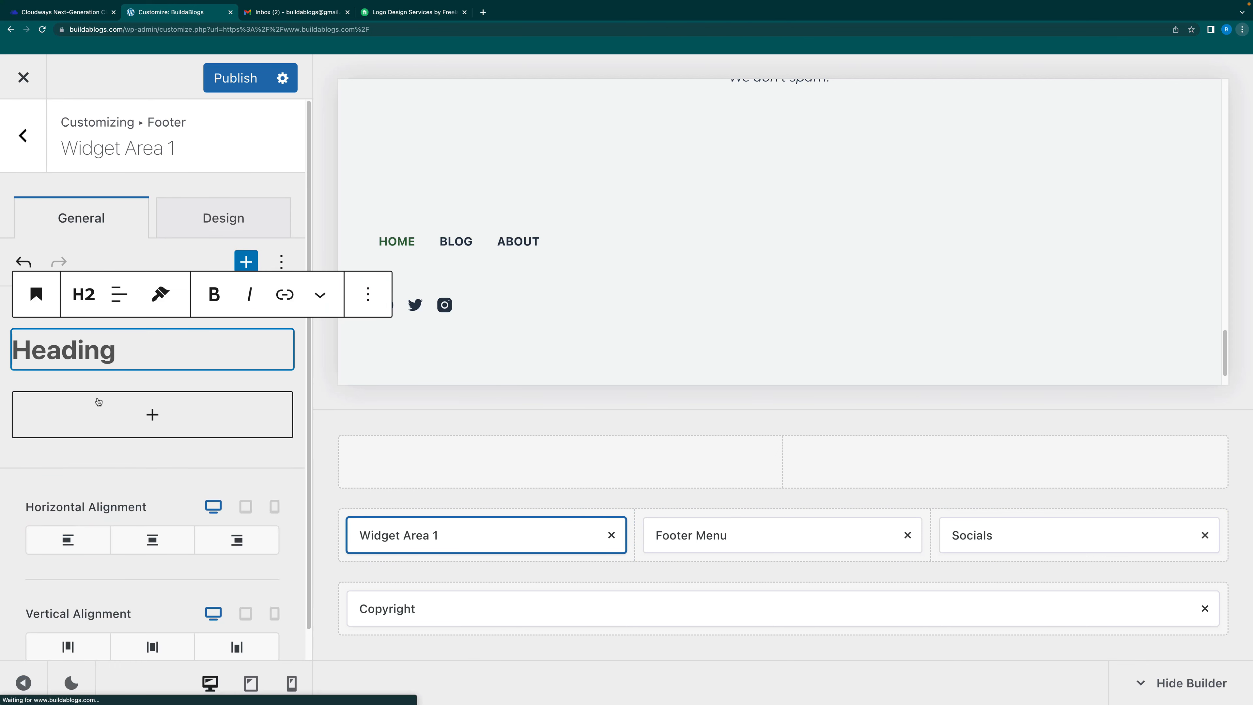
left_click(80, 348)
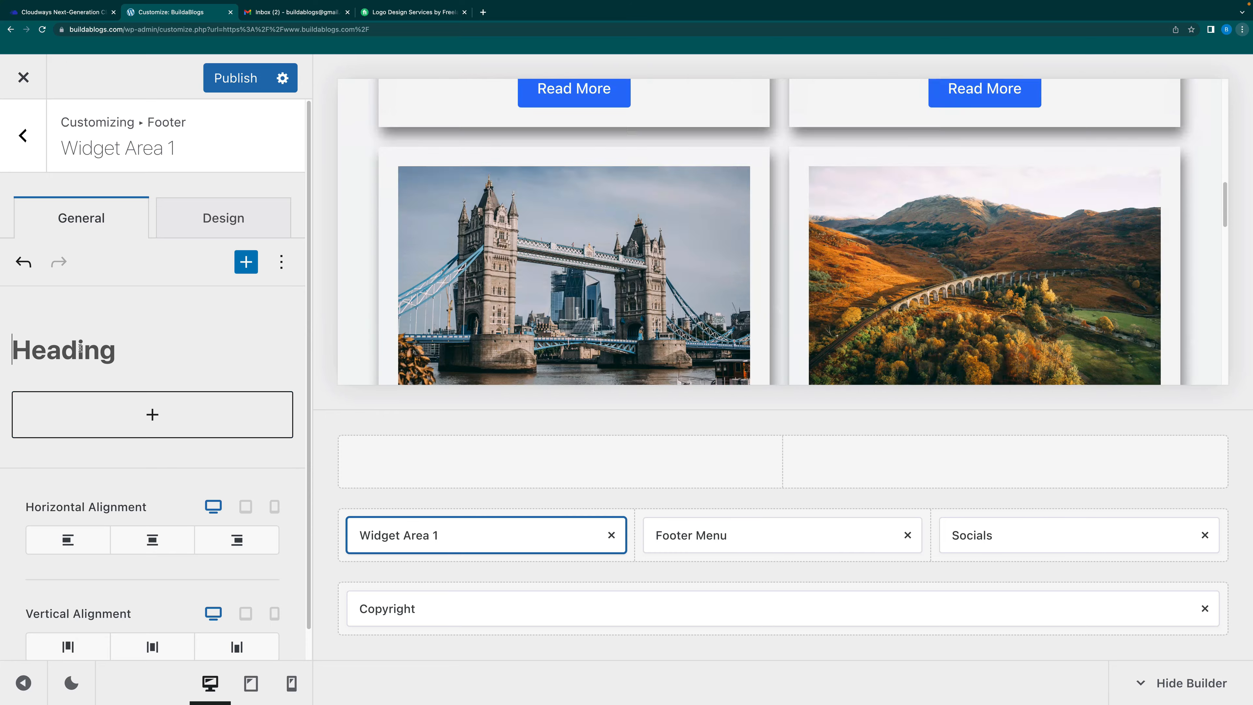
left_click(80, 348)
type("Builda")
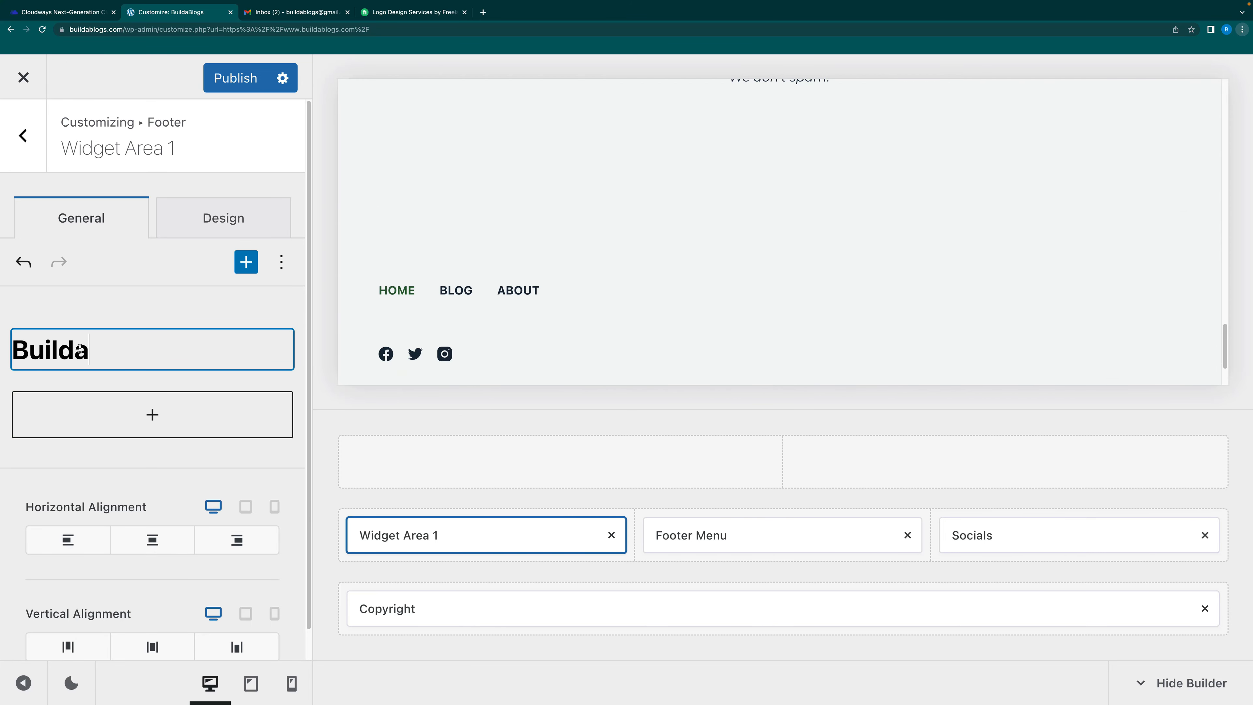
type("Blogs")
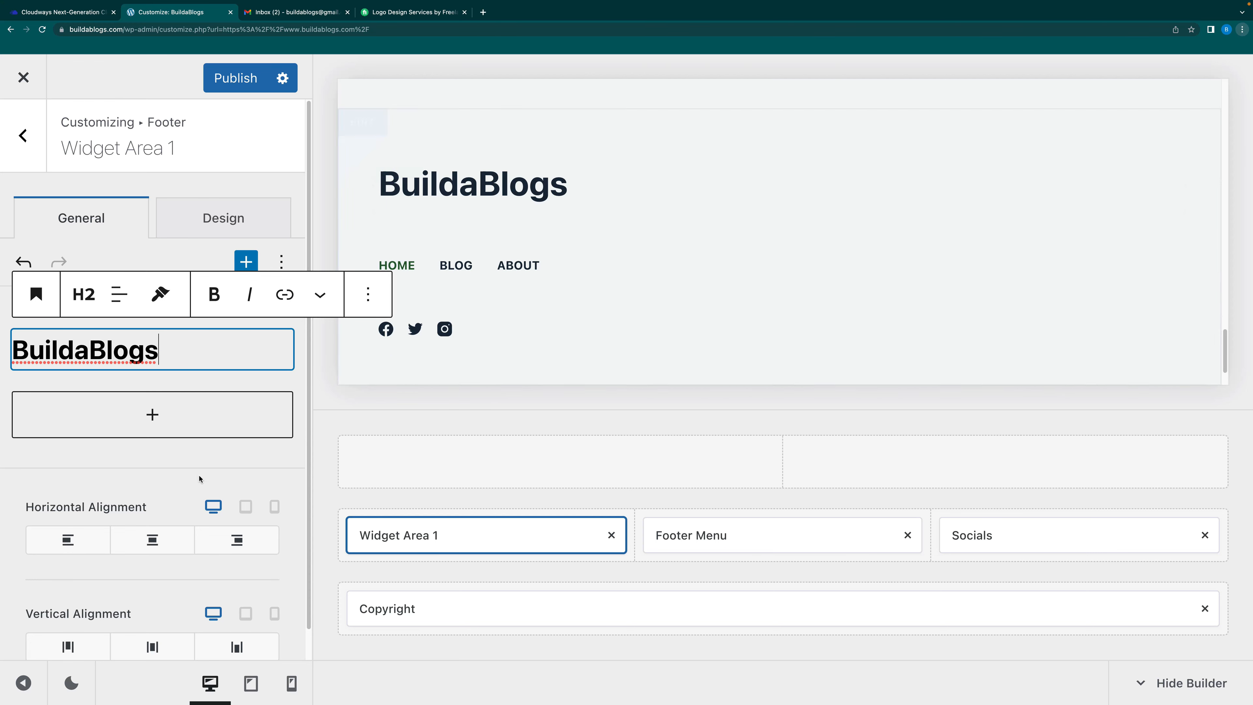
Center Widget Area 1 horizontally and vertically for desktop
scroll(205, 492, "down", 1)
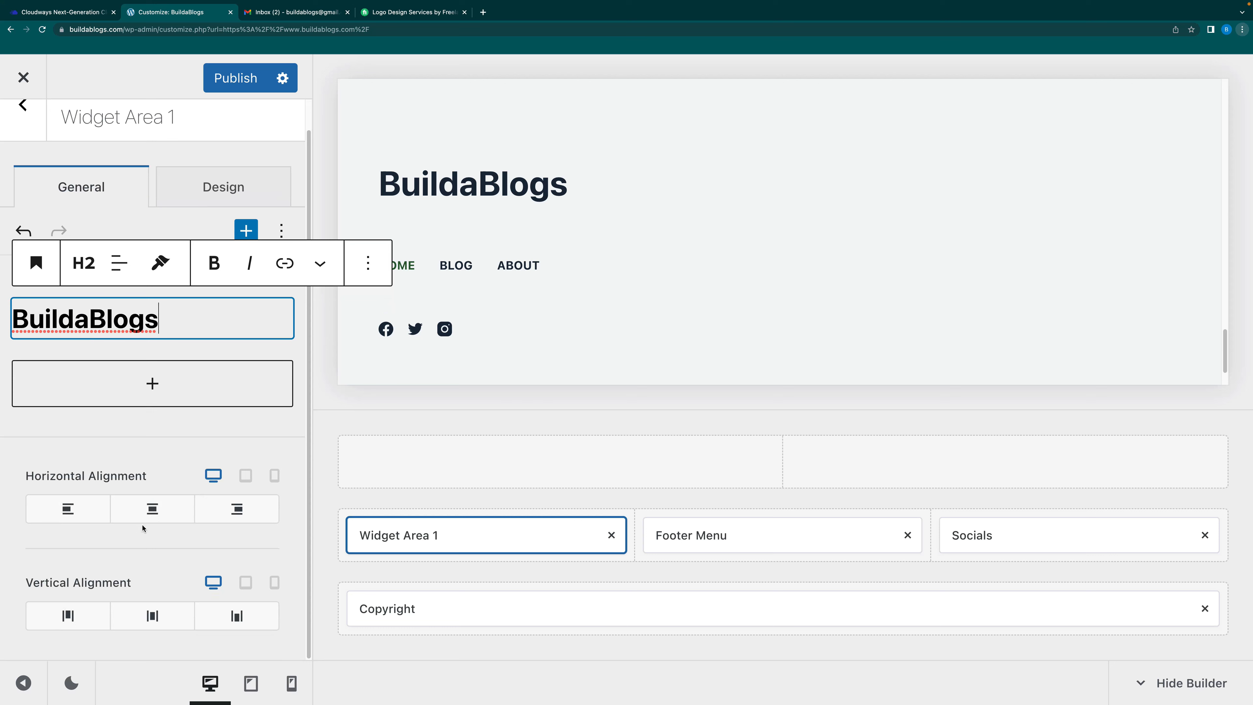
left_click(152, 509)
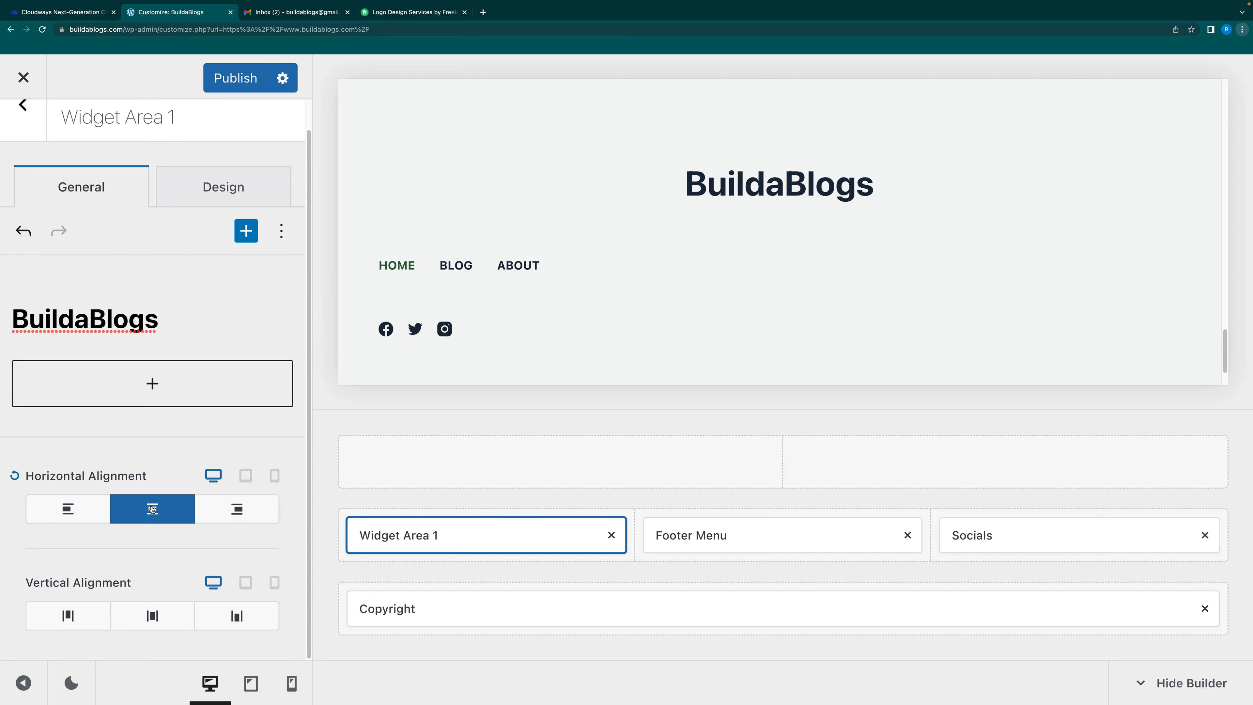
left_click(157, 618)
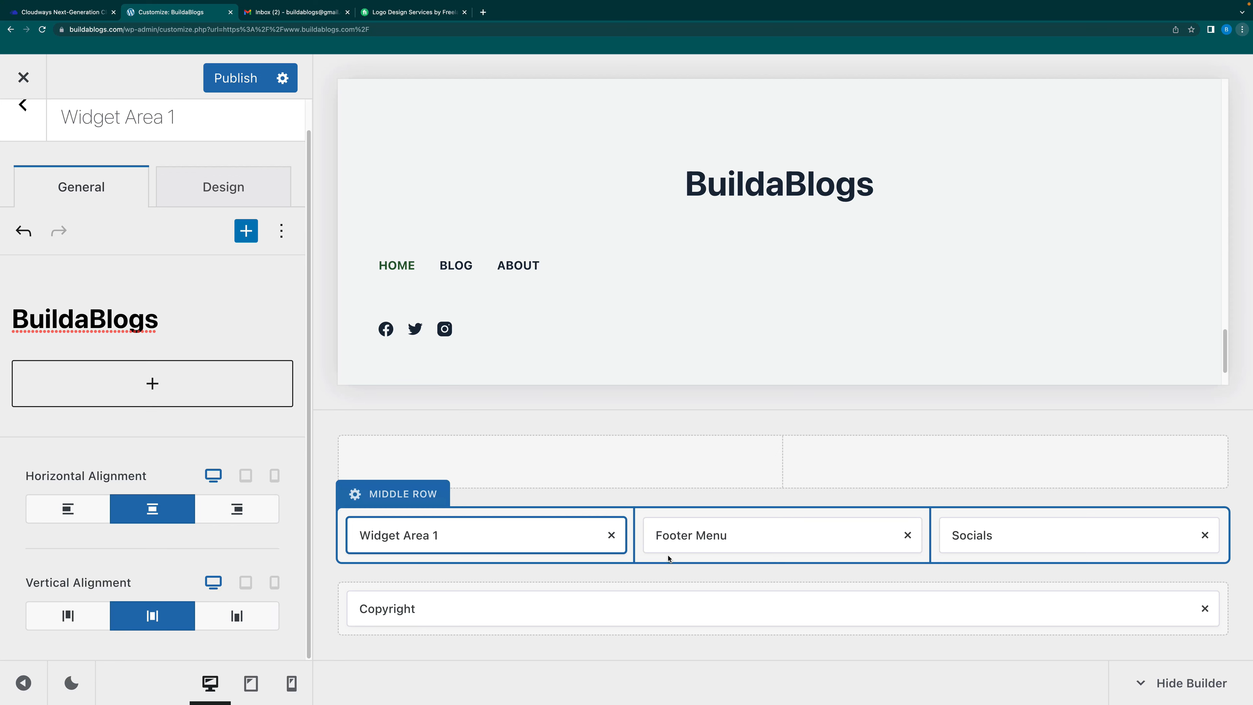
Assign Main Menu to the Footer Menu element and center it horizontally and vertically for desktop
left_click(724, 538)
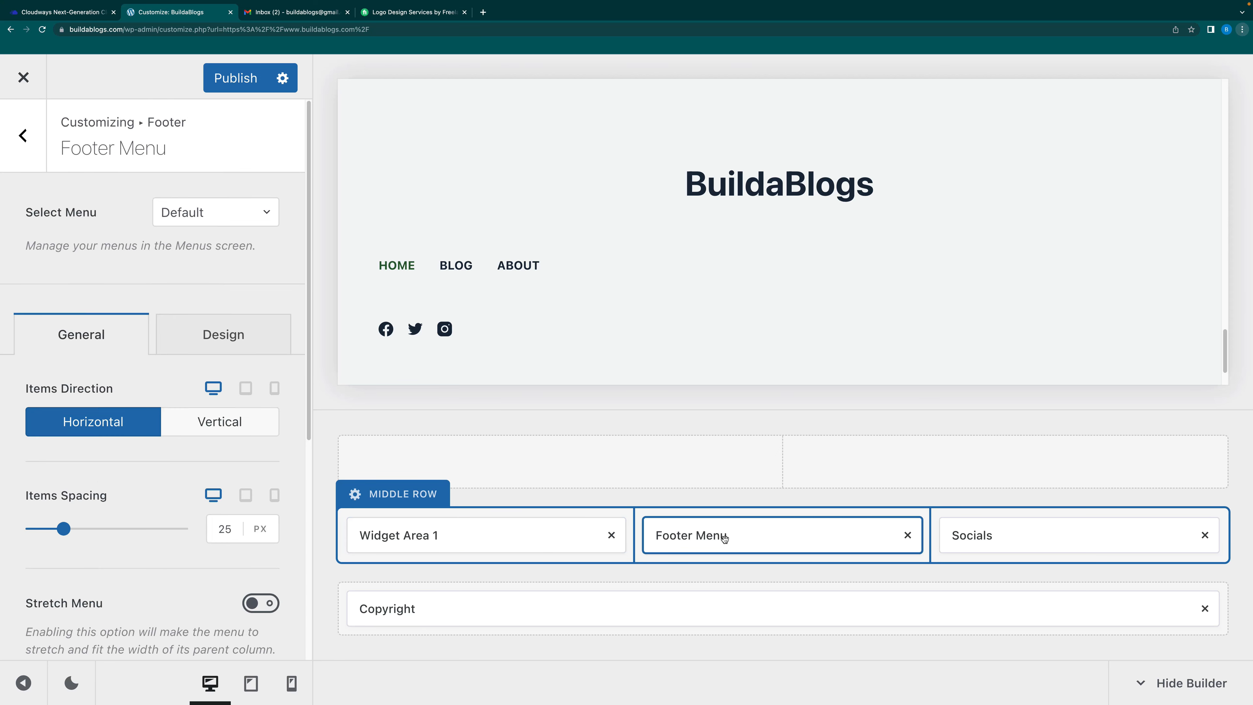
left_click(227, 218)
left_click(210, 287)
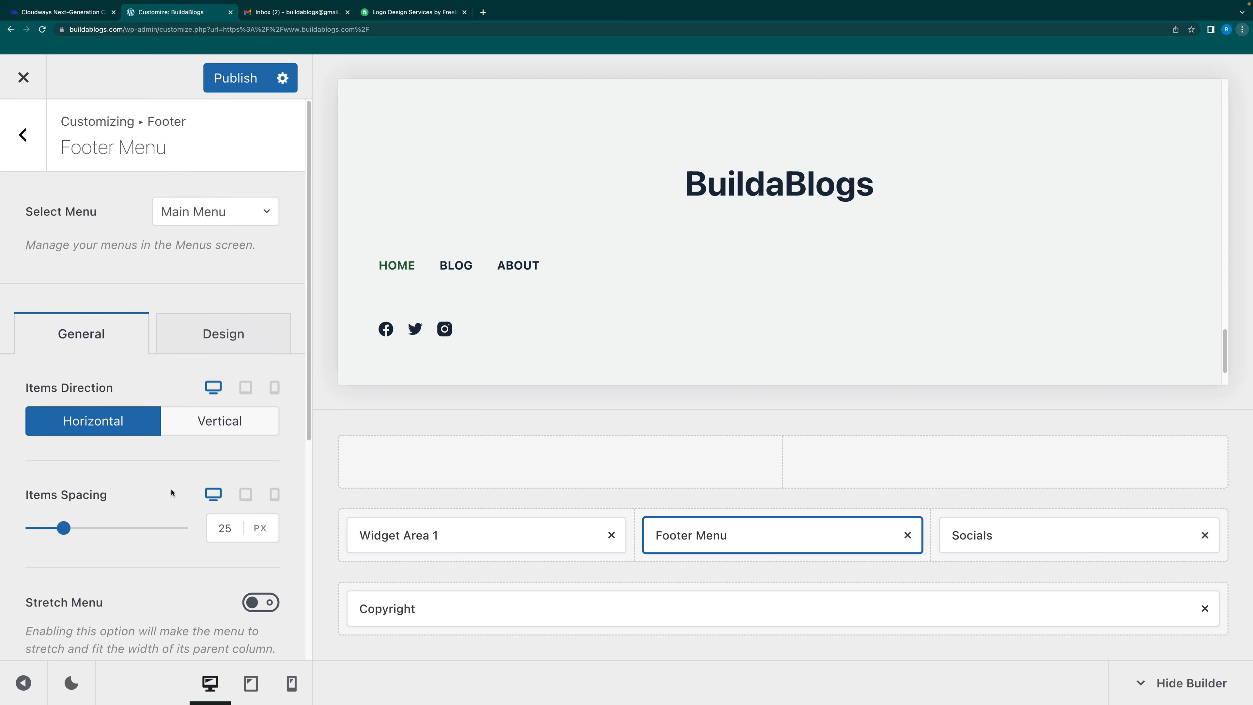
scroll(171, 489, "down", 3)
scroll(171, 492, "down", 2)
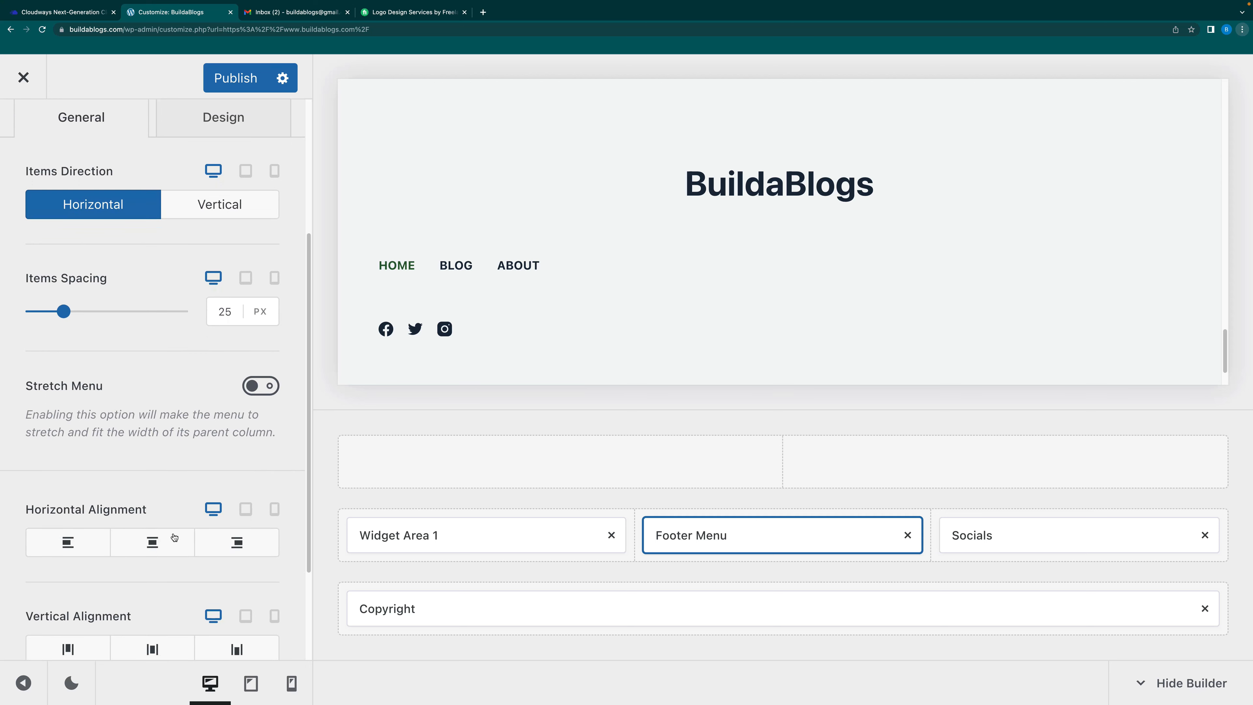
left_click(165, 543)
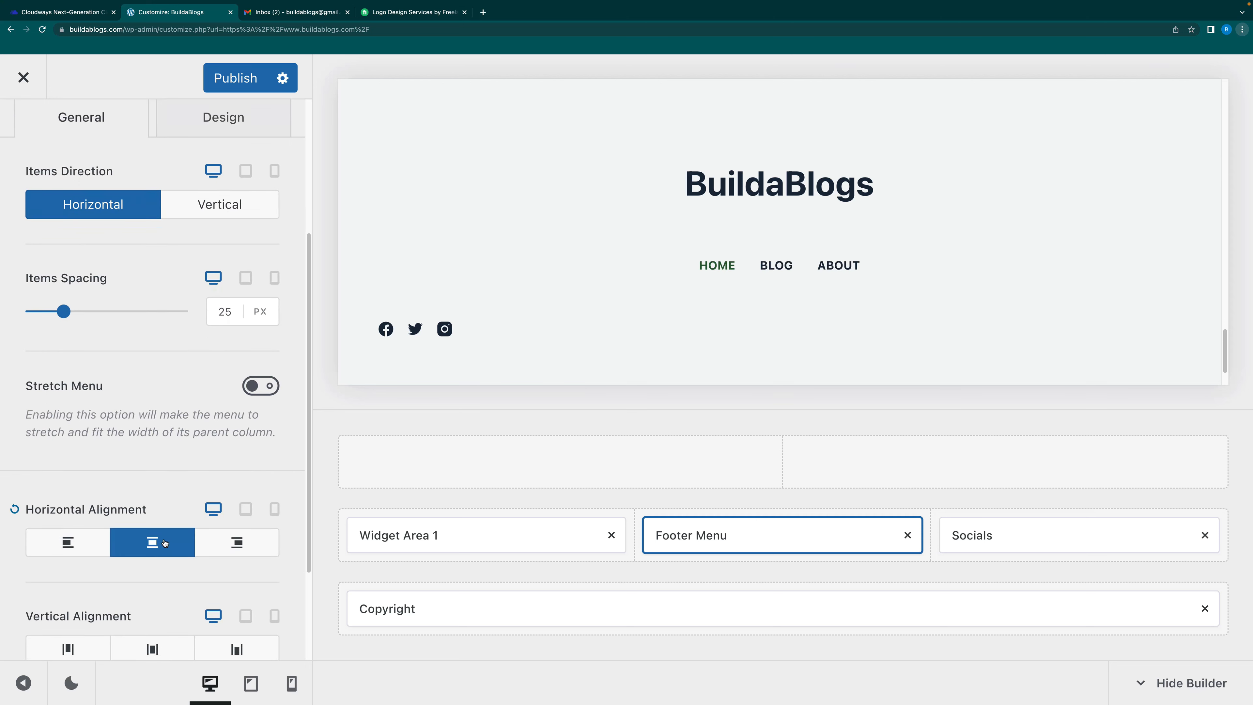
left_click(159, 648)
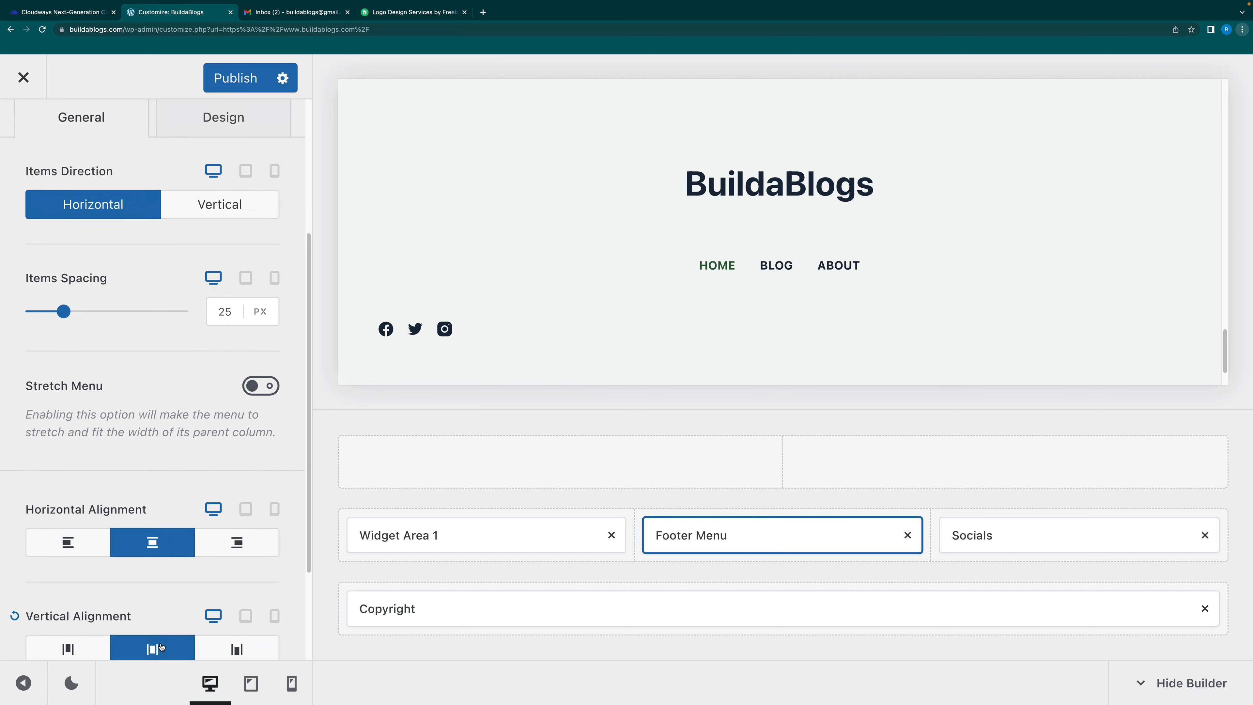
scroll(209, 531, "down", 2)
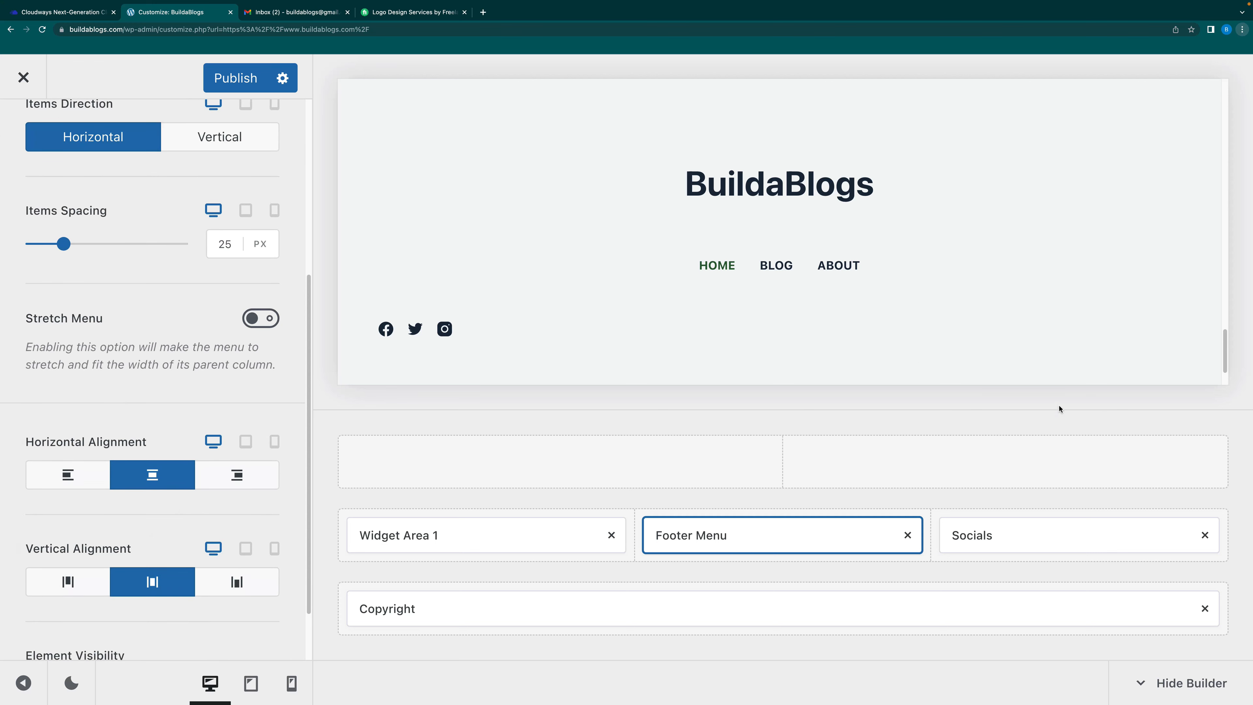
Center the footer's Socials element horizontally and vertically for desktop
left_click(1019, 531)
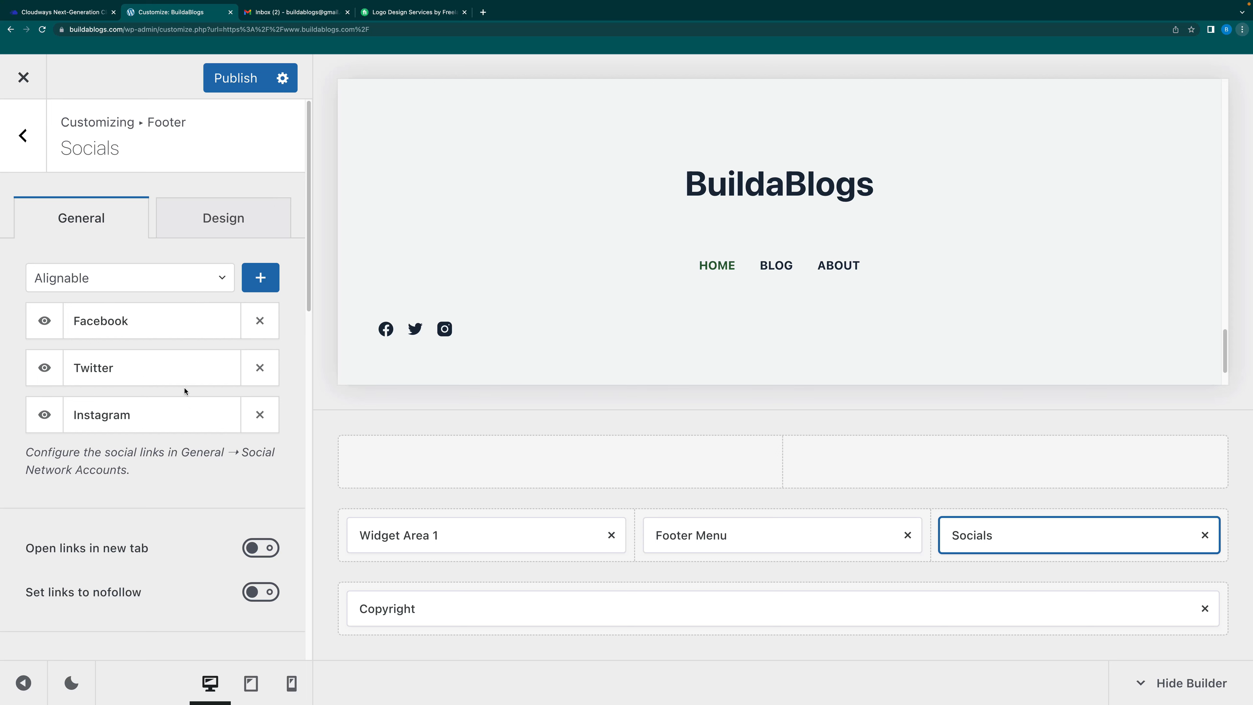
scroll(185, 390, "down", 12)
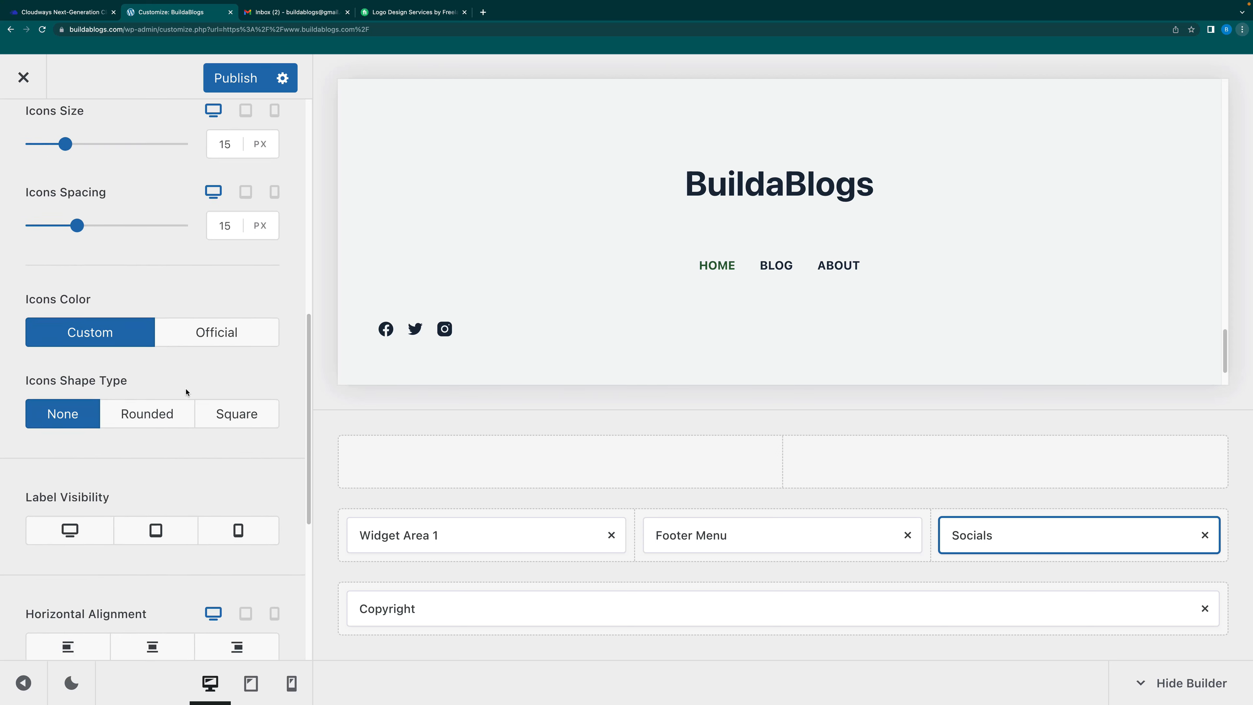
scroll(187, 395, "down", 4)
left_click(154, 454)
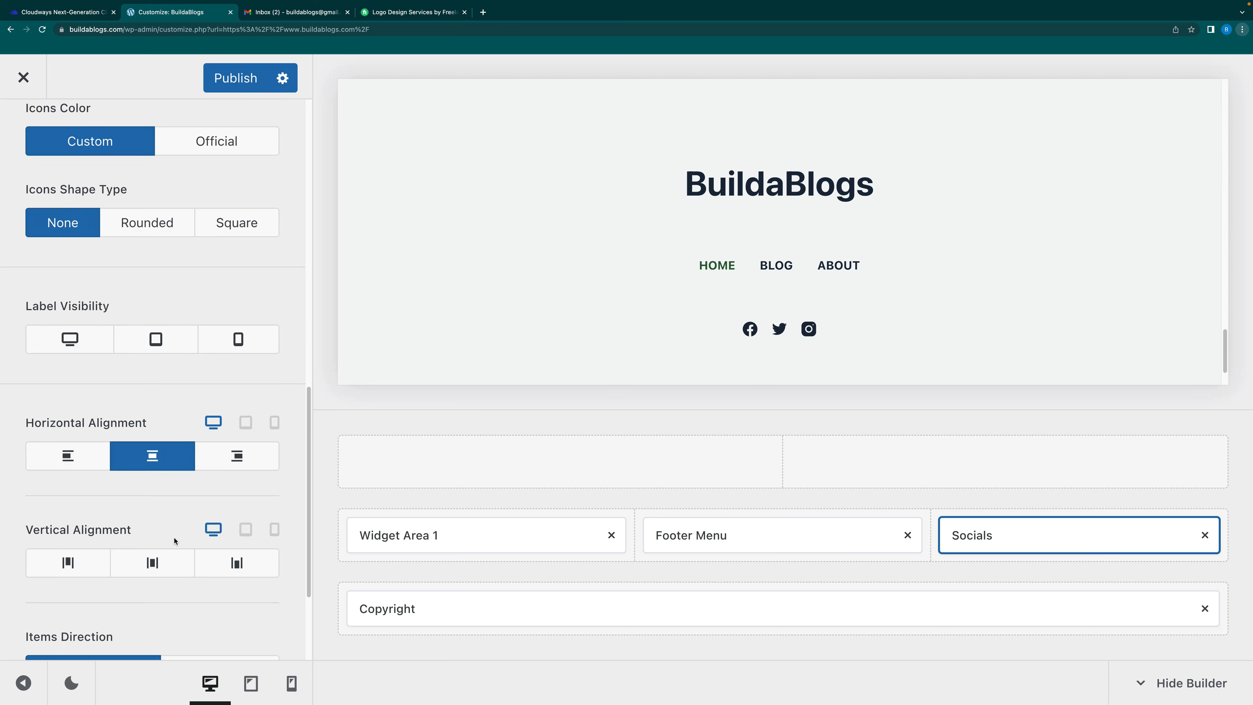
left_click(160, 564)
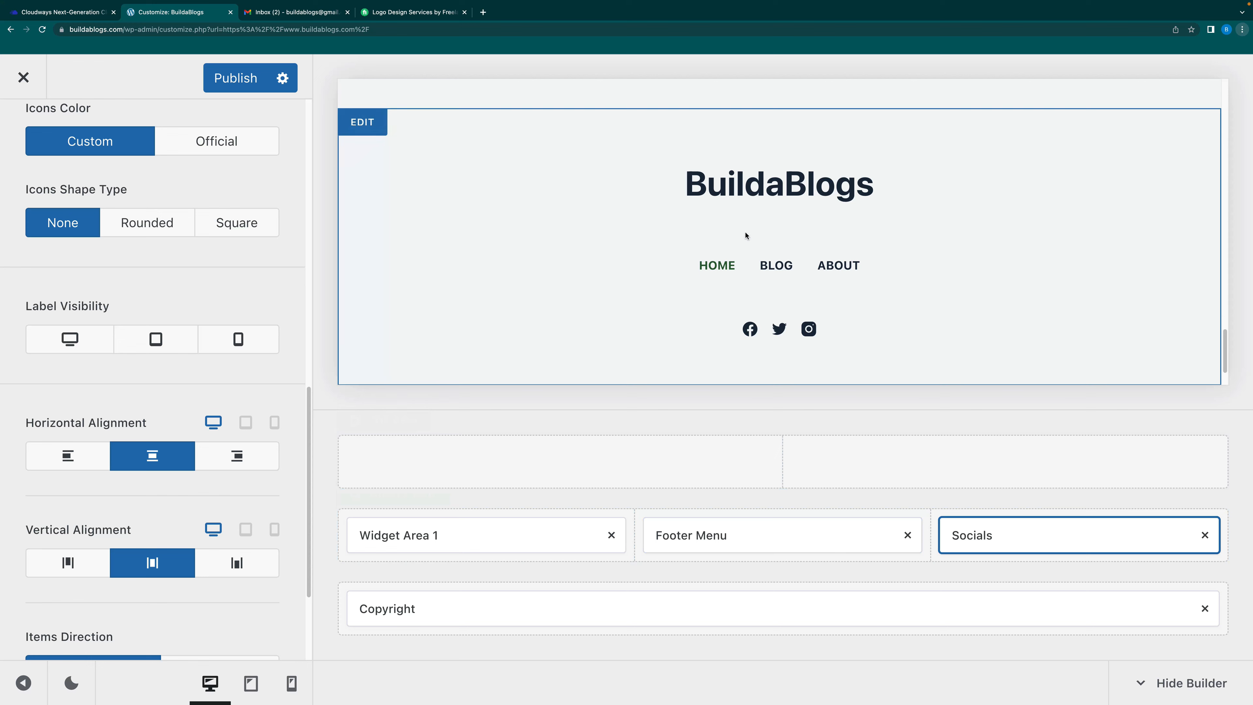
Set the desktop background of the footer's Middle Row to the light blue-grey palette color #e1e8ed
left_click(23, 683)
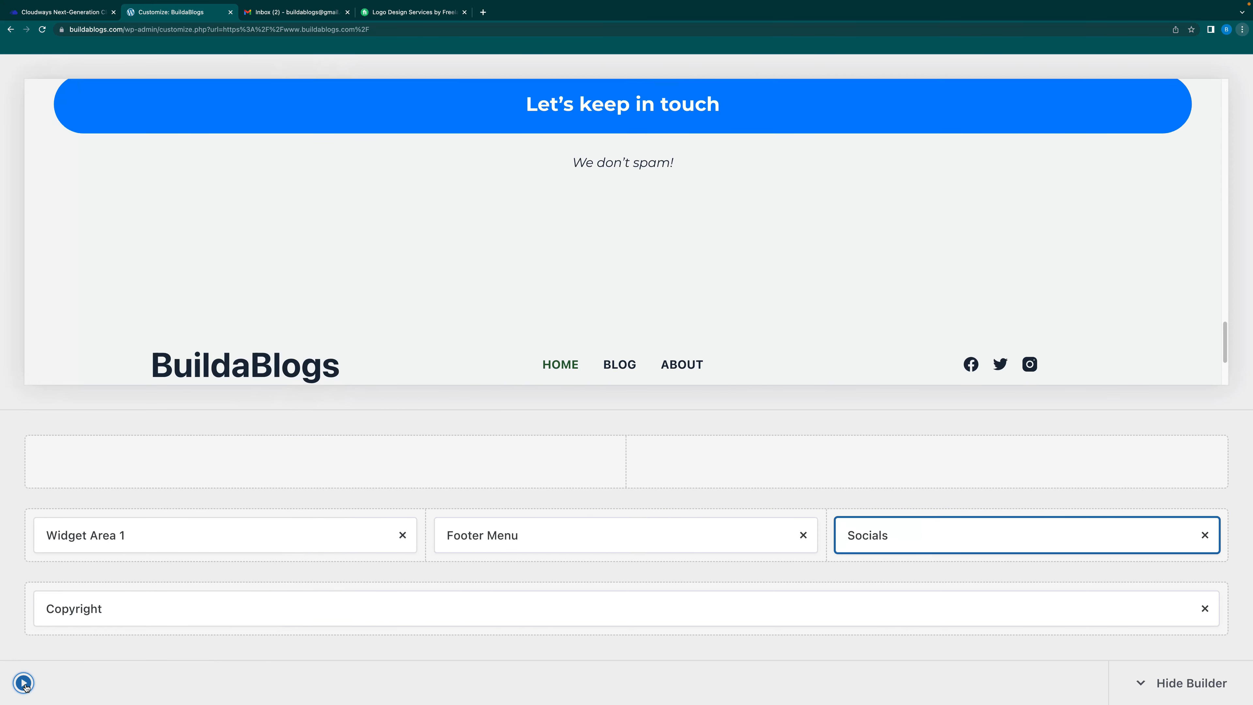
scroll(611, 258, "down", 3)
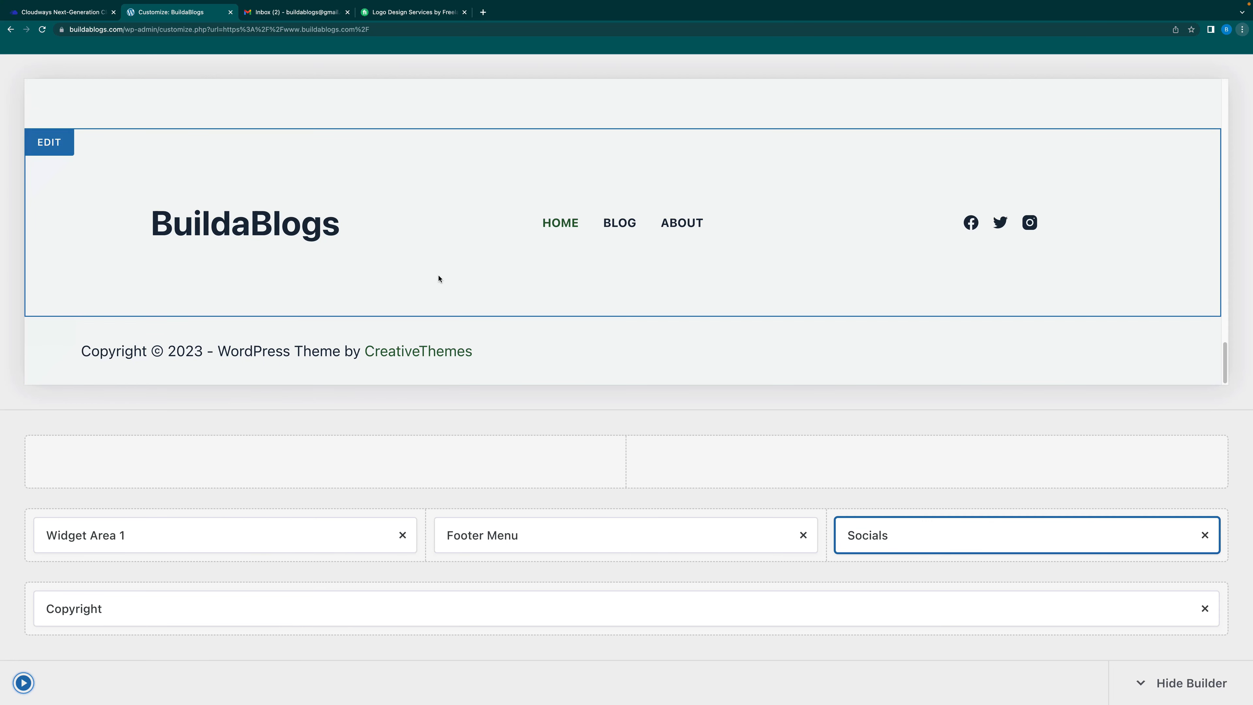
left_click(23, 683)
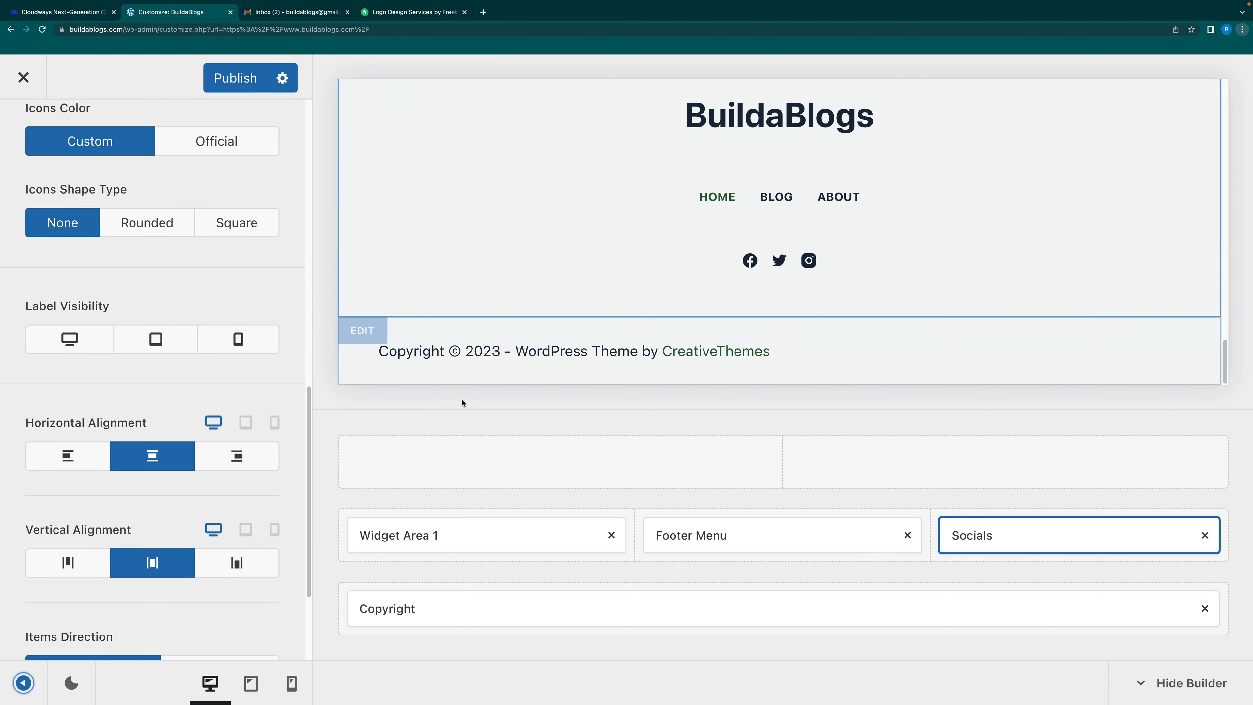
left_click(399, 494)
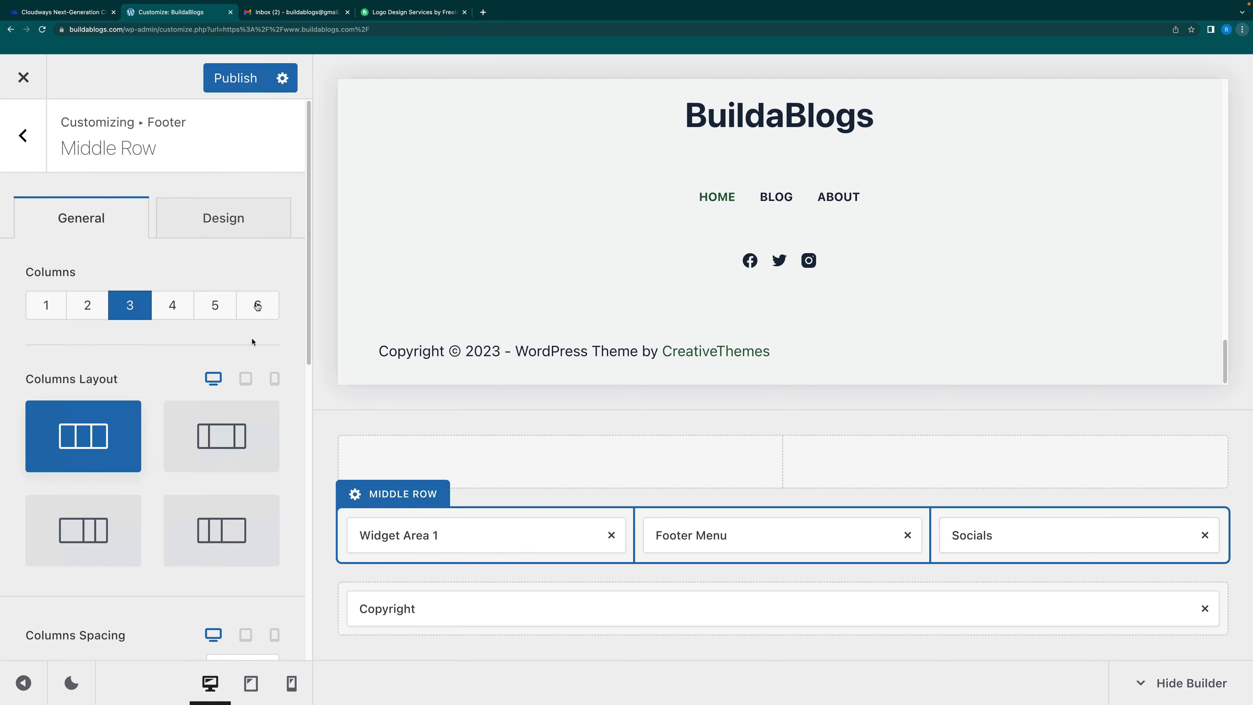
left_click(253, 226)
scroll(266, 516, "down", 3)
scroll(267, 516, "down", 2)
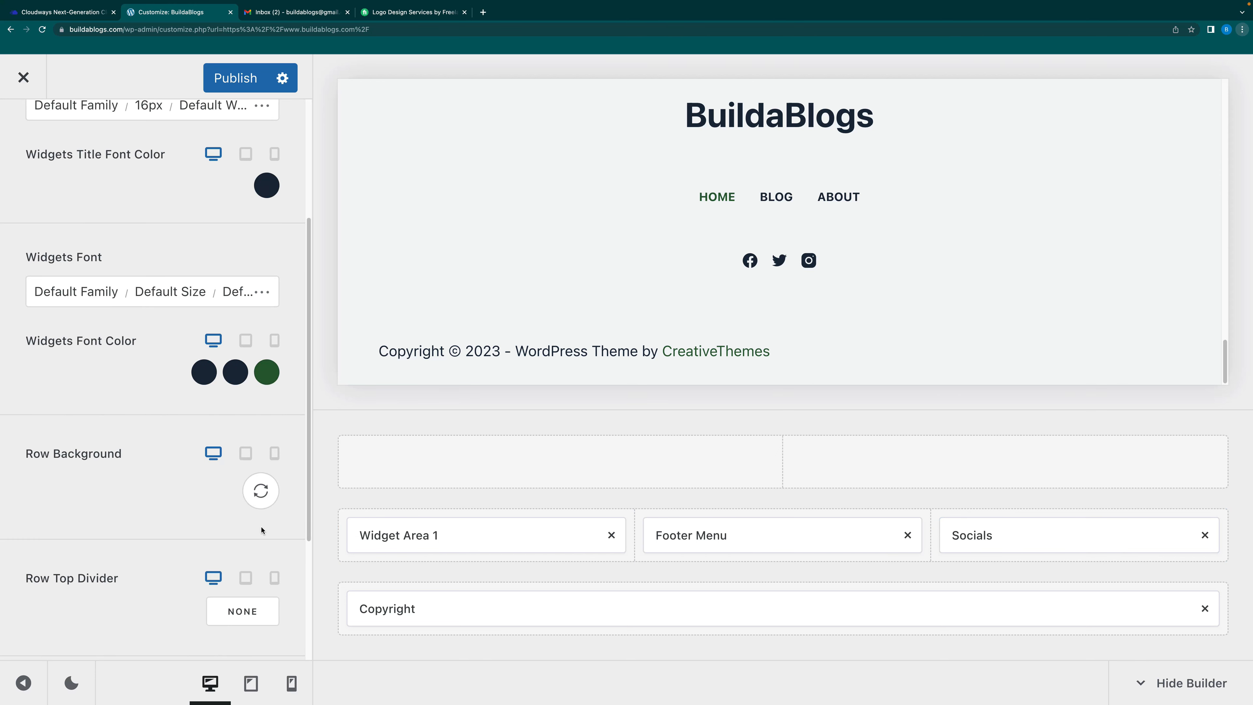
left_click(259, 490)
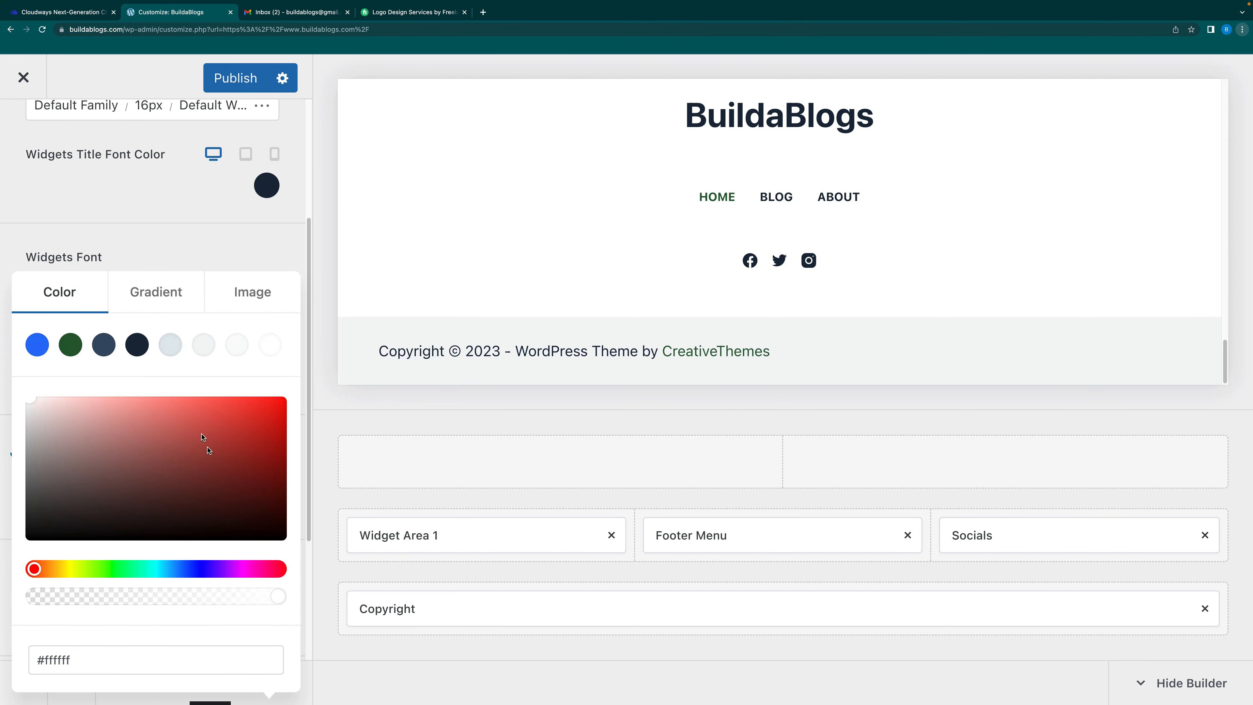
left_click(170, 344)
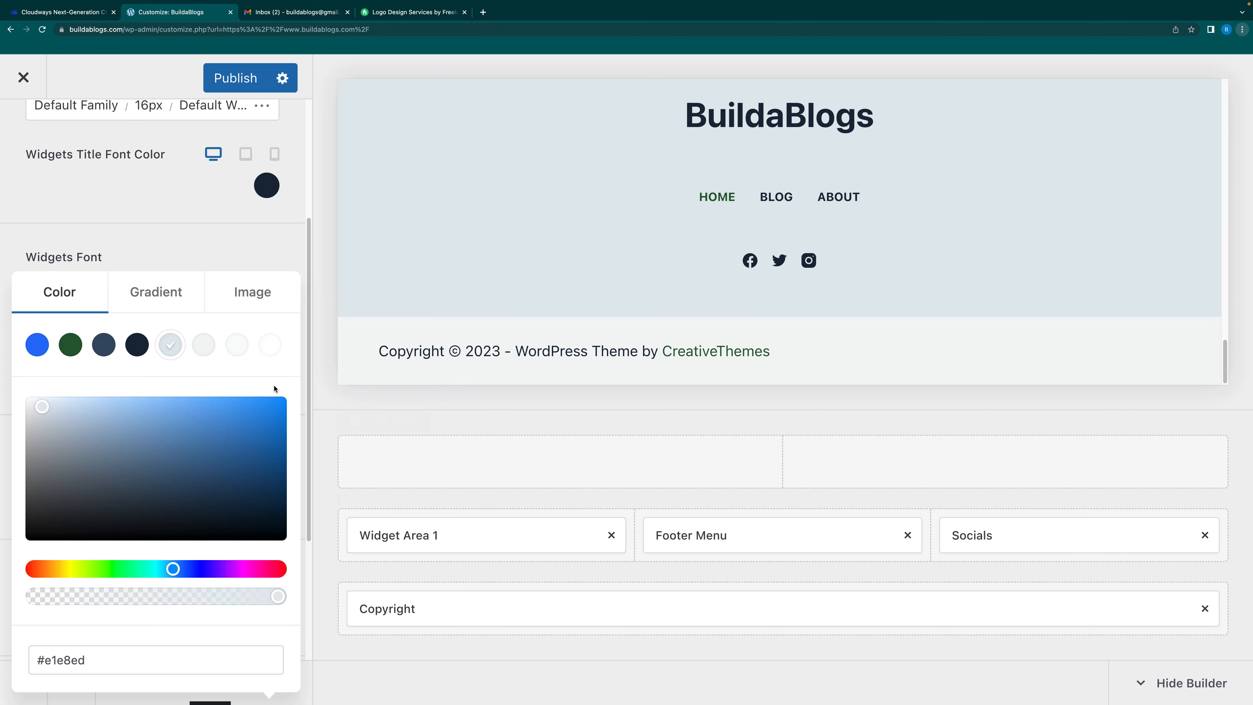
left_click(268, 271)
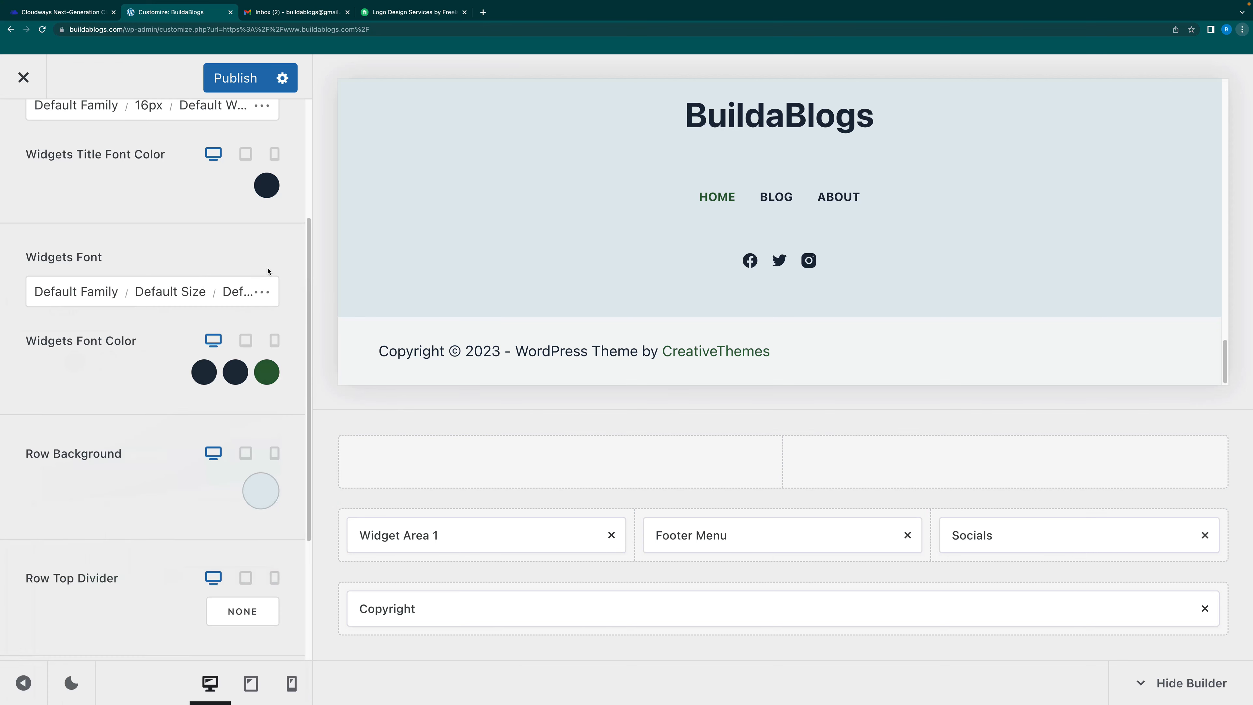
Preview the footer at full desktop width, on tablet and on mobile, and return to the desktop view
left_click(23, 683)
scroll(603, 312, "down", 2)
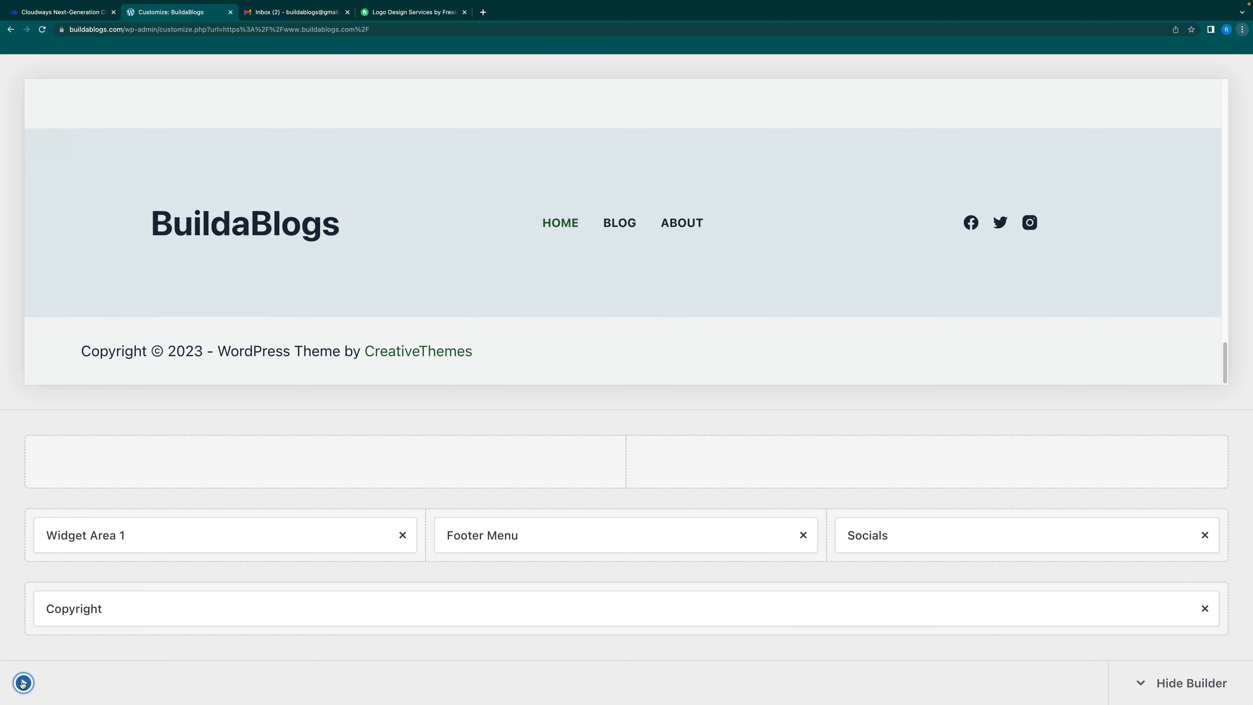
left_click(22, 683)
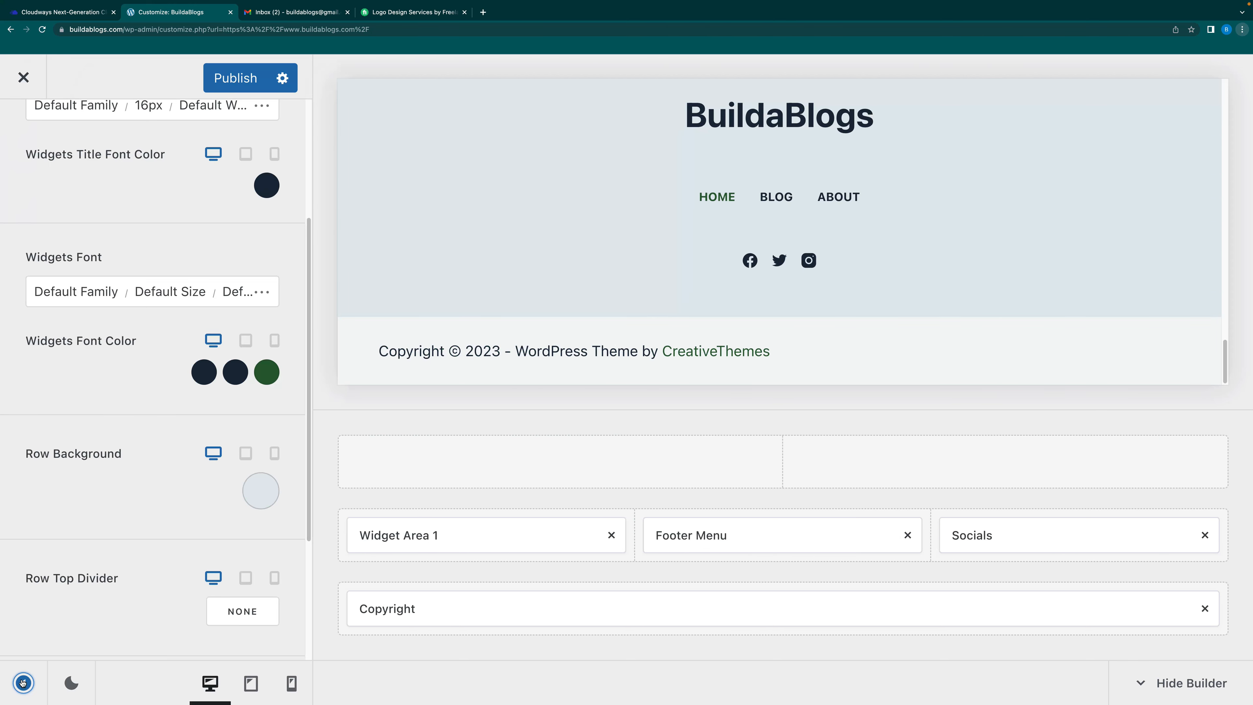
left_click(252, 690)
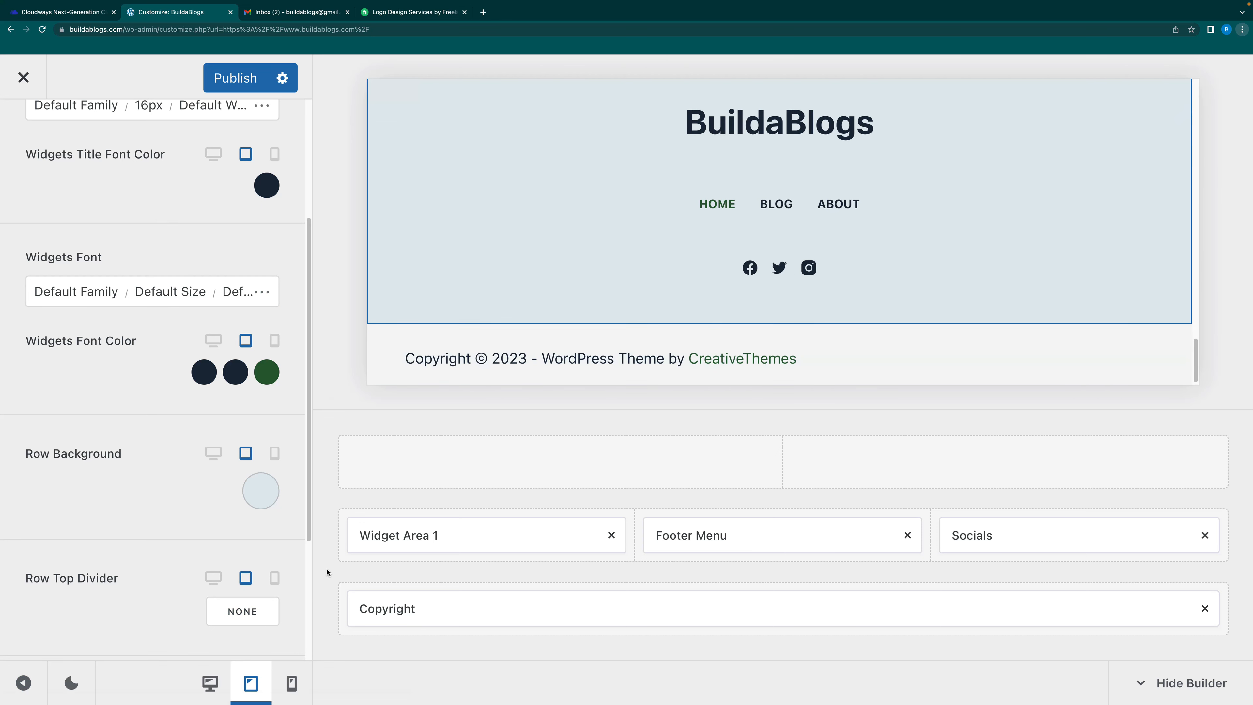
left_click(294, 688)
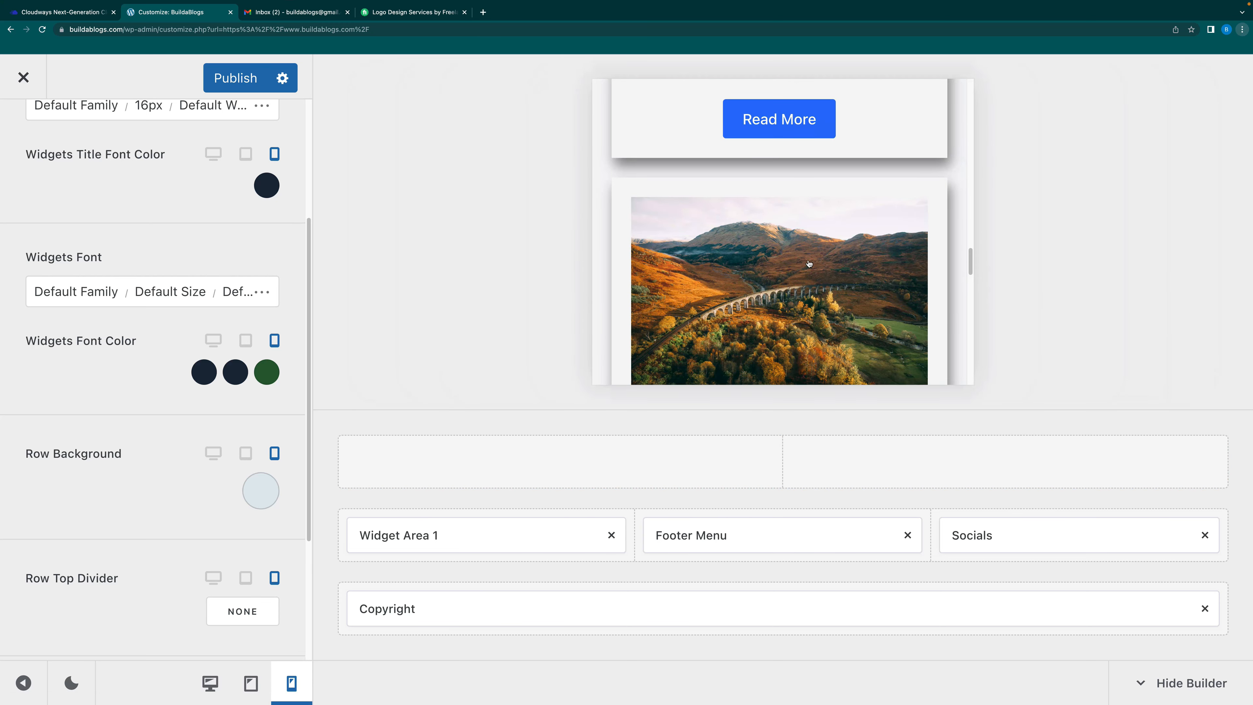
scroll(809, 264, "down", 15)
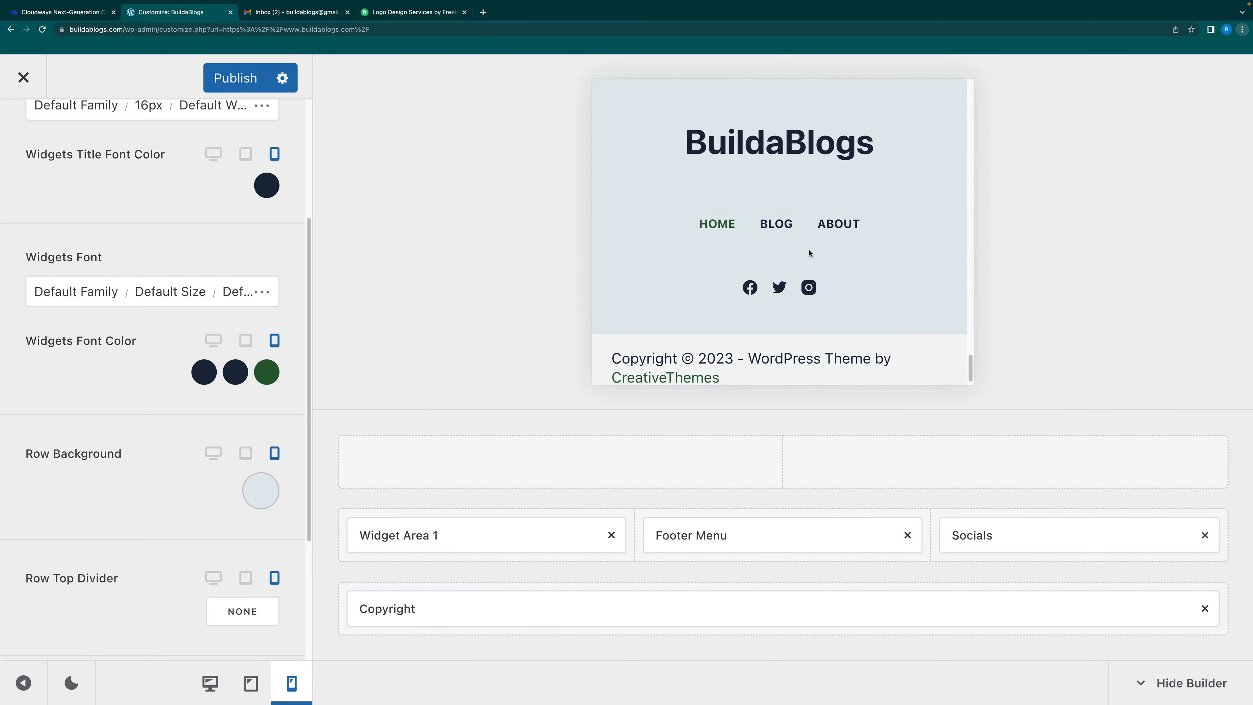
left_click(215, 689)
Increase the icon spacing of the footer's Socials element to 24 px and check it at full desktop width
left_click(1019, 539)
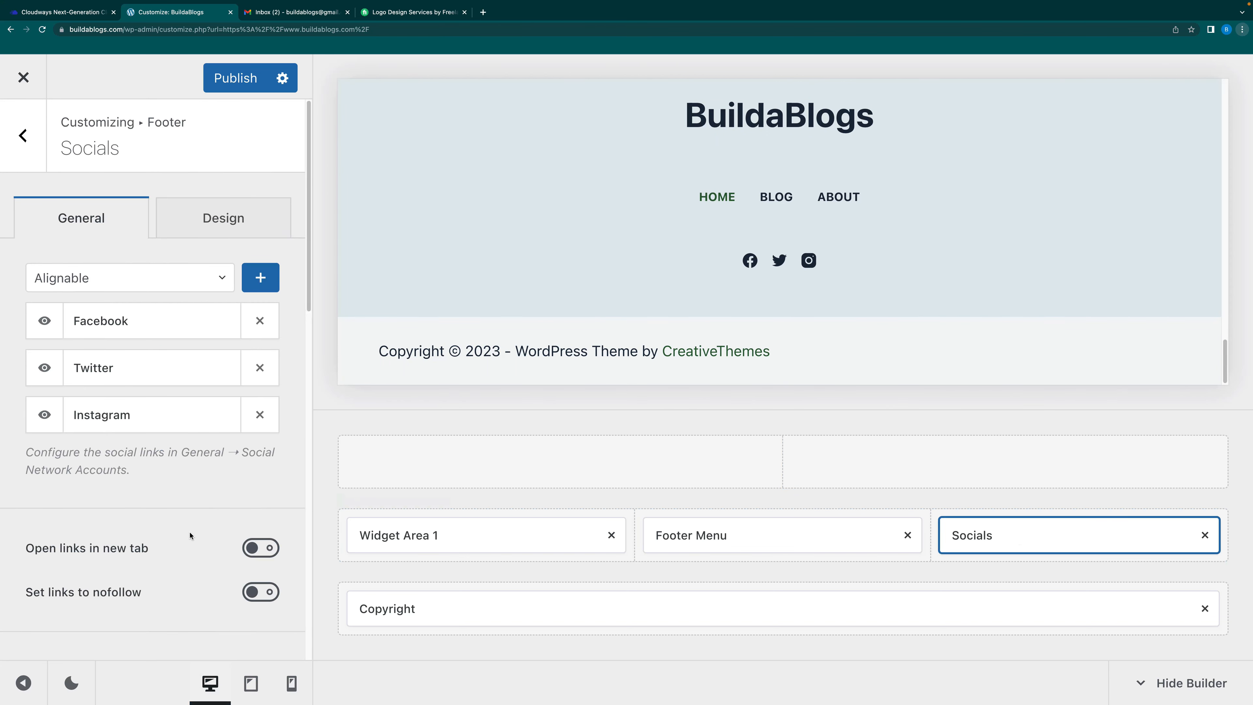
scroll(190, 535, "down", 4)
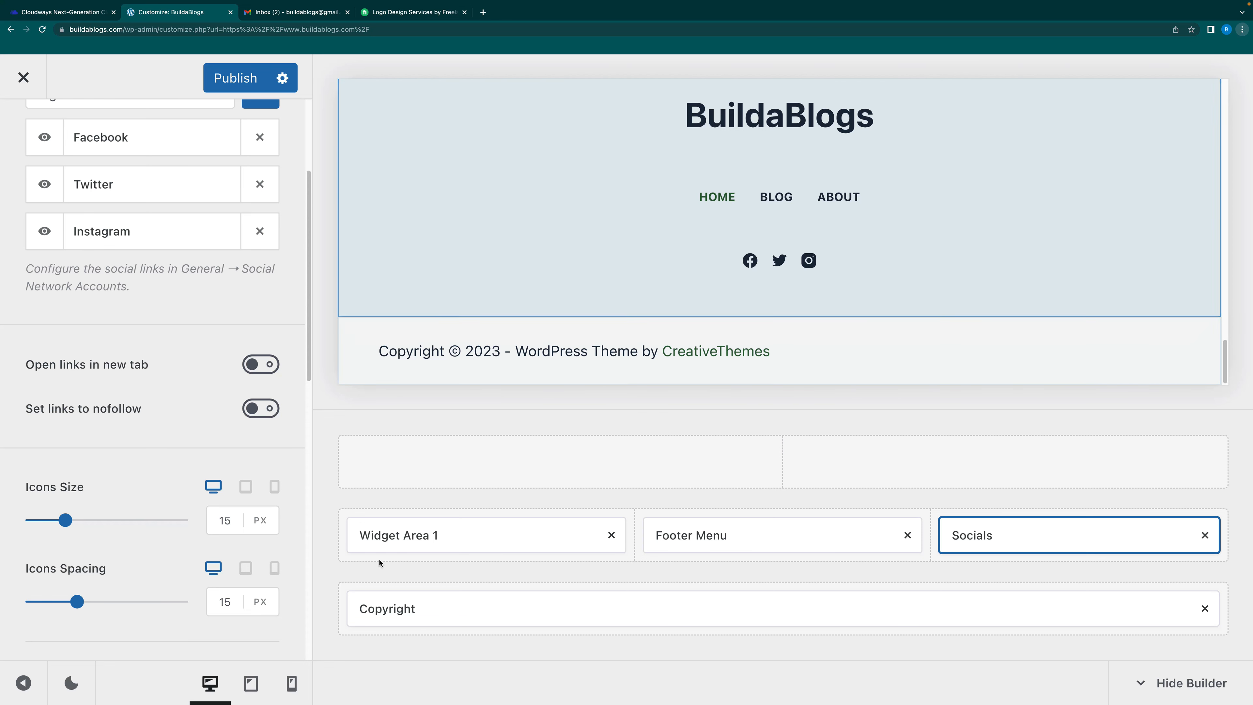
left_click_drag(81, 611, 99, 606)
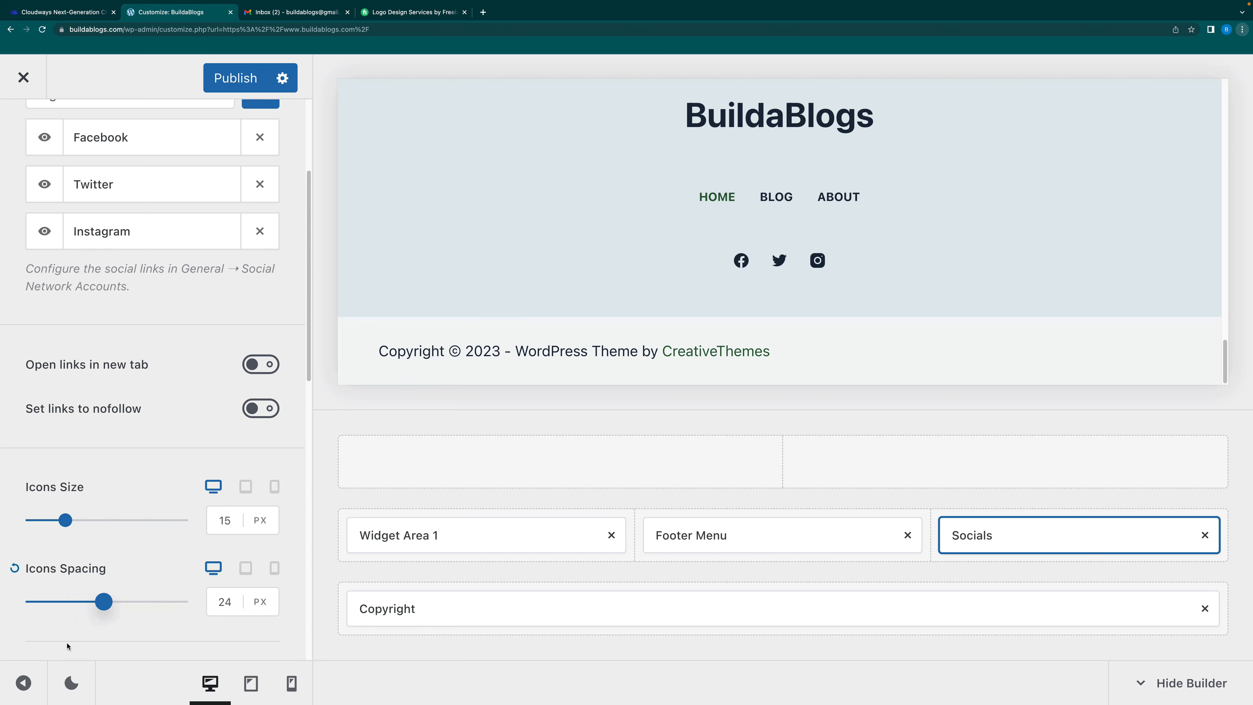
left_click(23, 683)
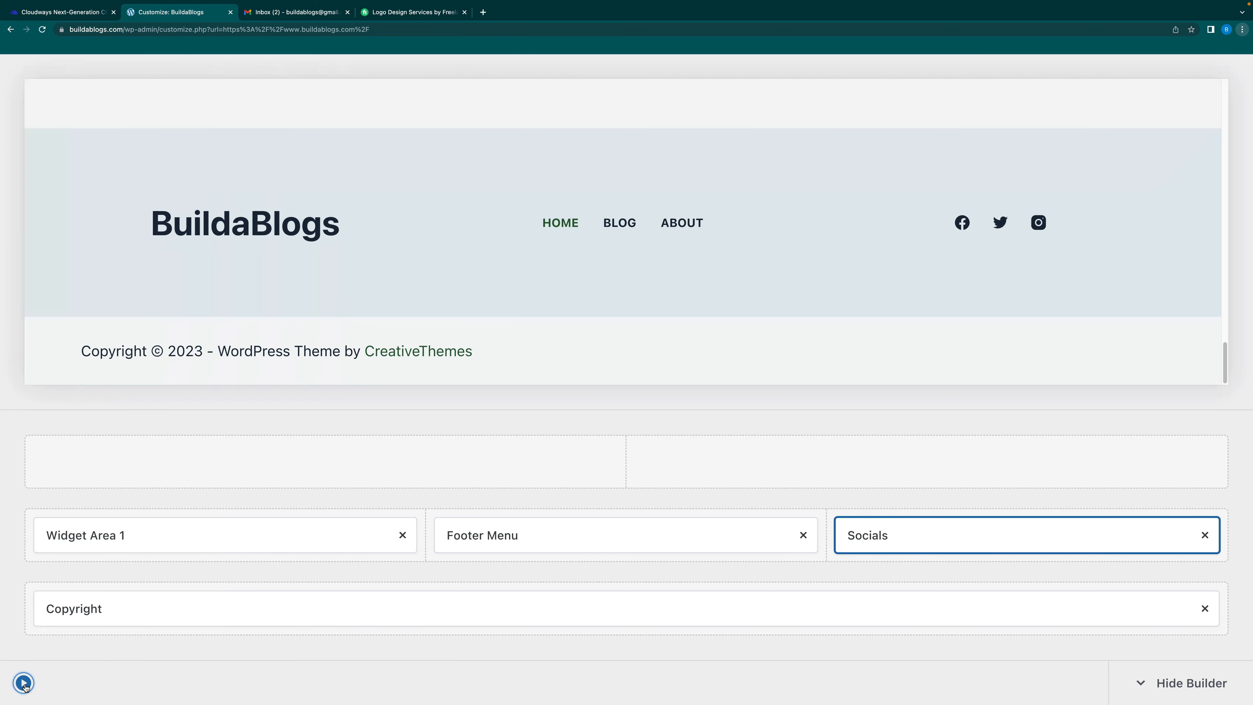
left_click(23, 683)
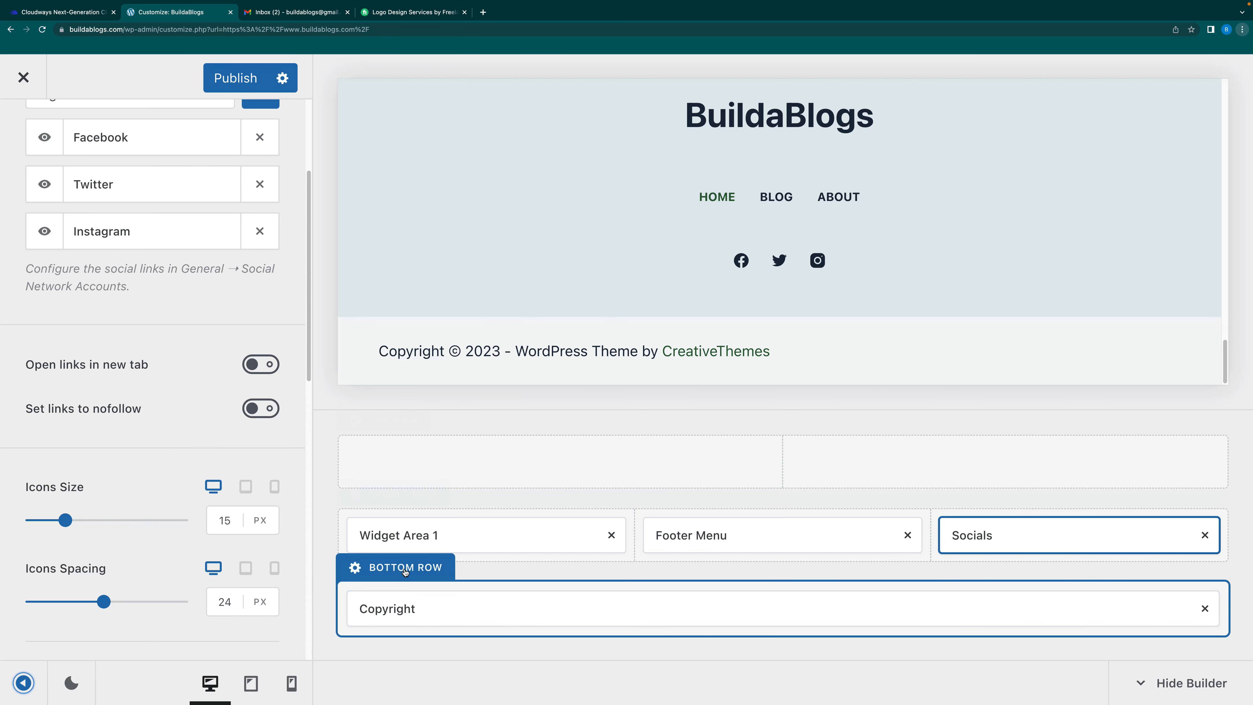
Set the desktop background of the footer's Bottom Row to the palette color #e1e8ed
left_click(404, 568)
left_click(240, 219)
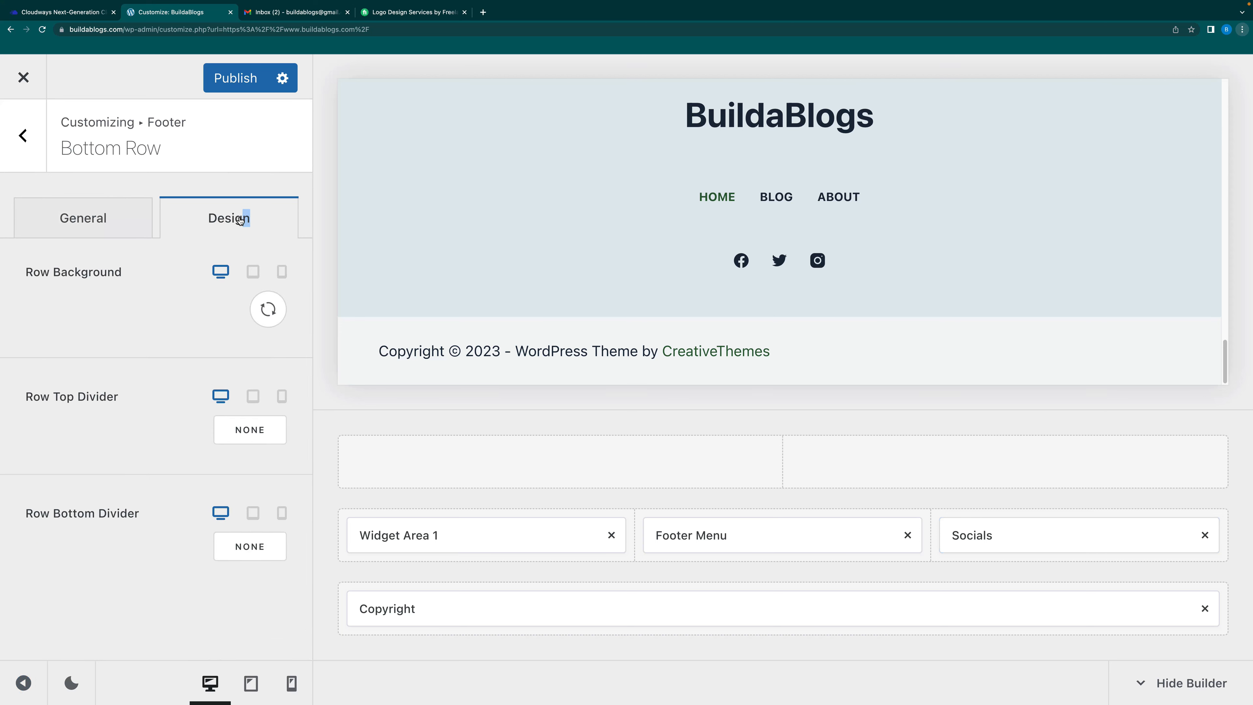
left_click(270, 309)
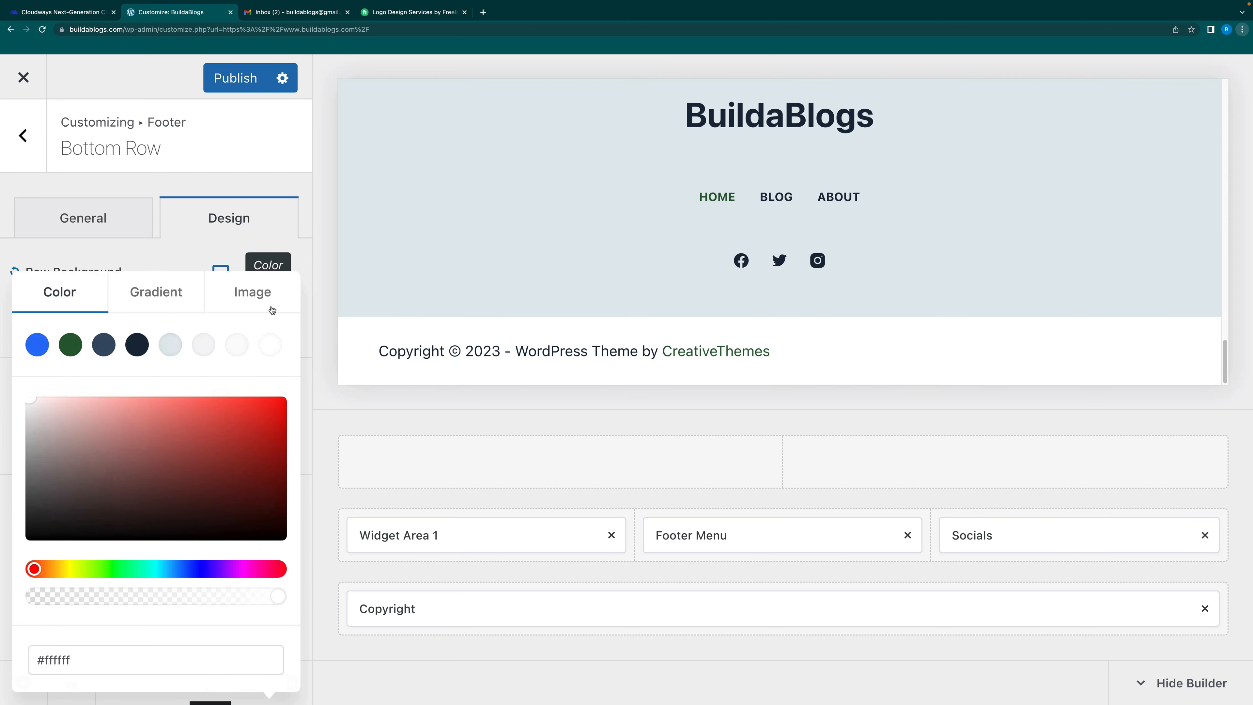
left_click(171, 351)
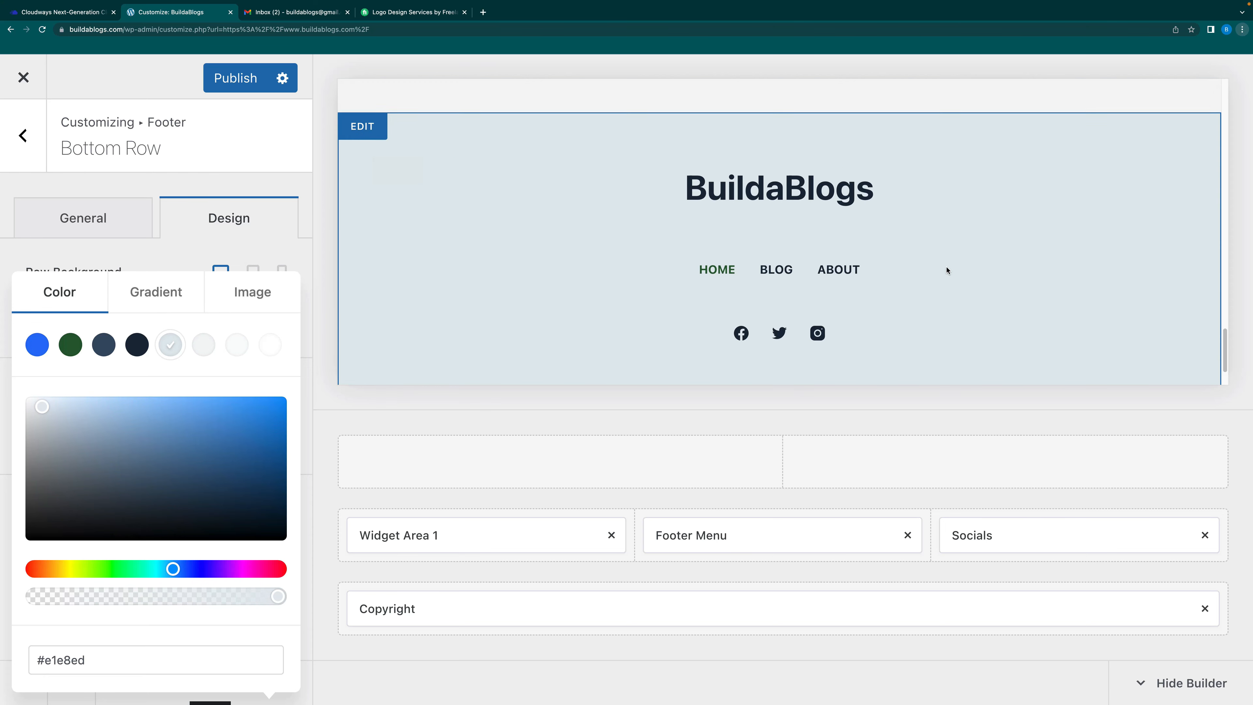
Replace "WordPress Theme by {theme_author}" in the footer's copyright text with "BuildaBlogs"
left_click(418, 610)
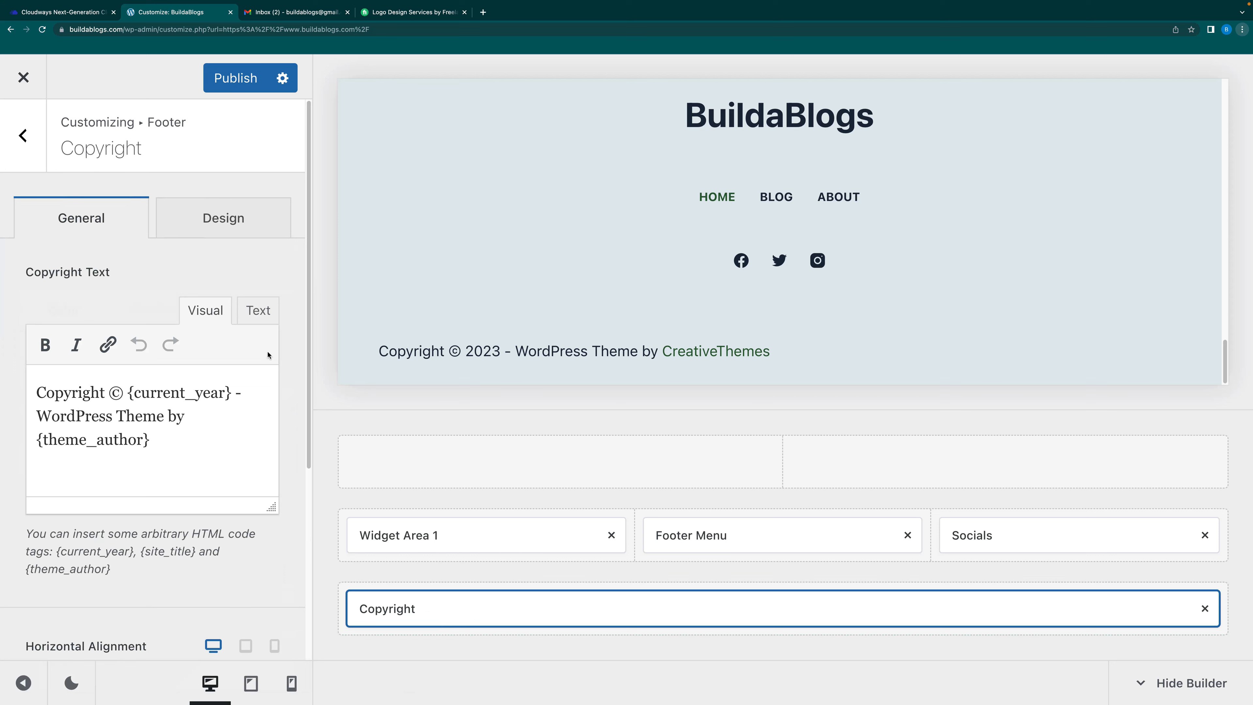
left_click_drag(165, 440, 42, 418)
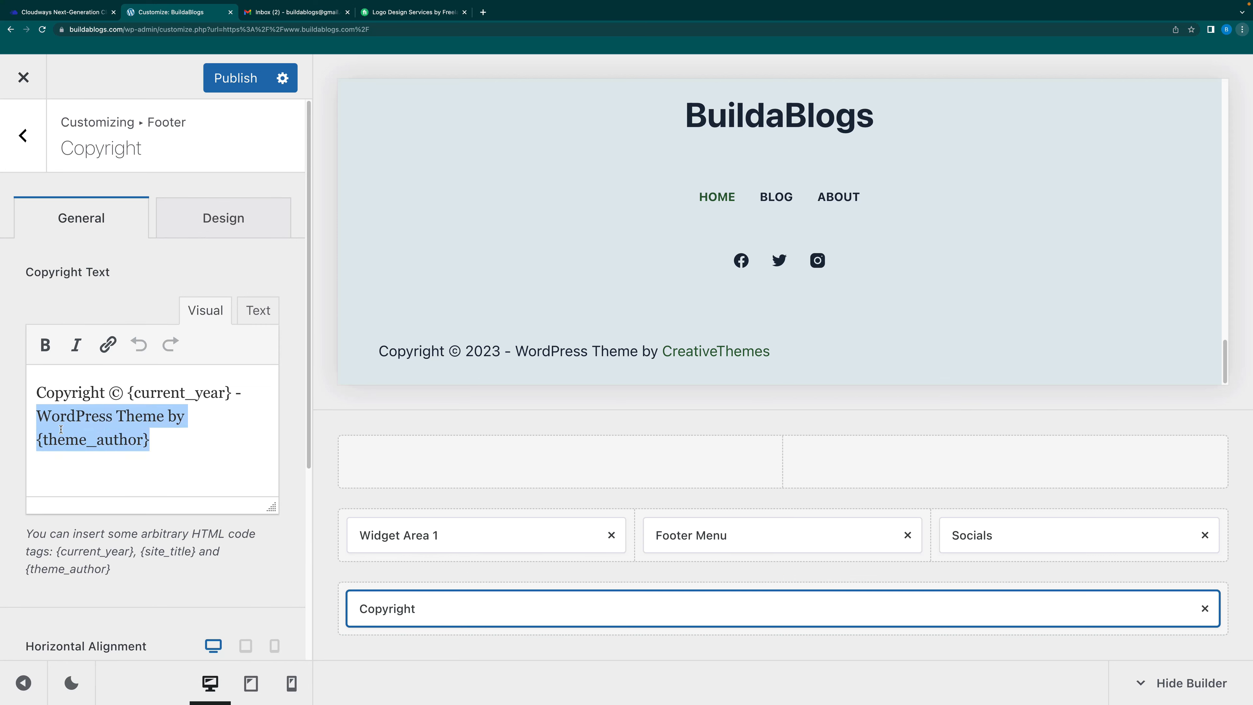
type("BuildaBlogs")
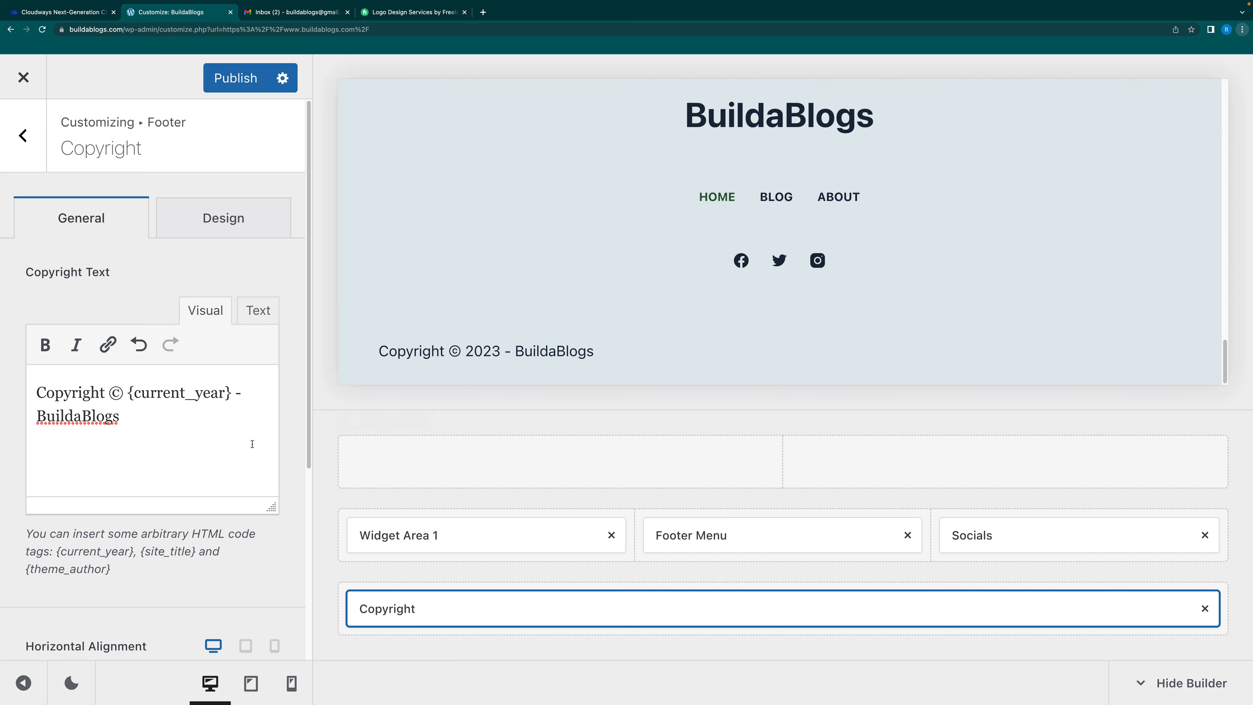
Center the footer's Copyright element horizontally and vertically
scroll(205, 530, "down", 5)
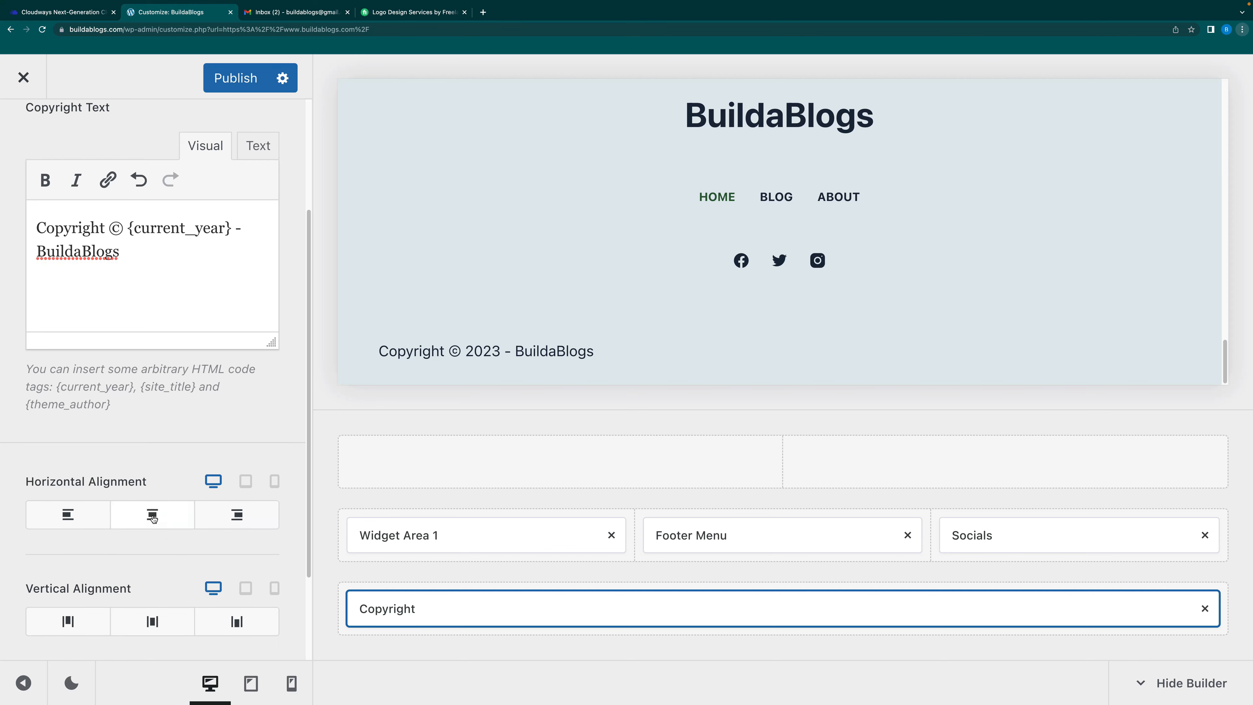
left_click(152, 517)
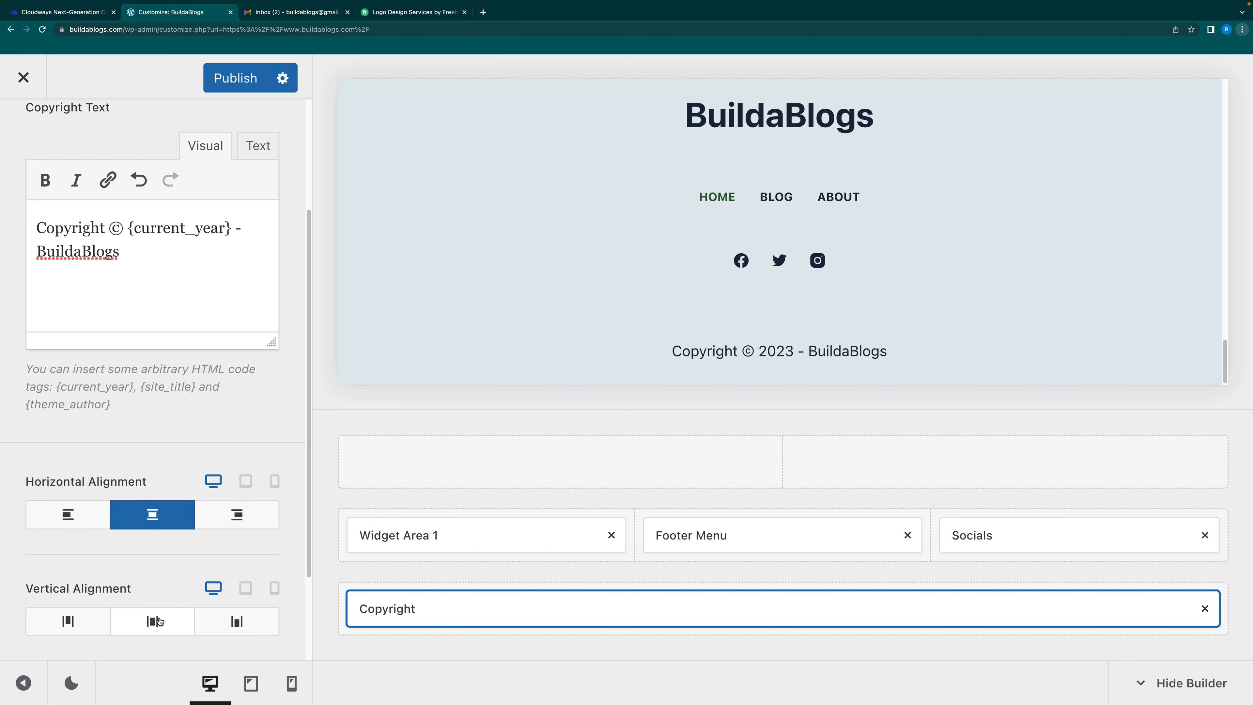
left_click(158, 621)
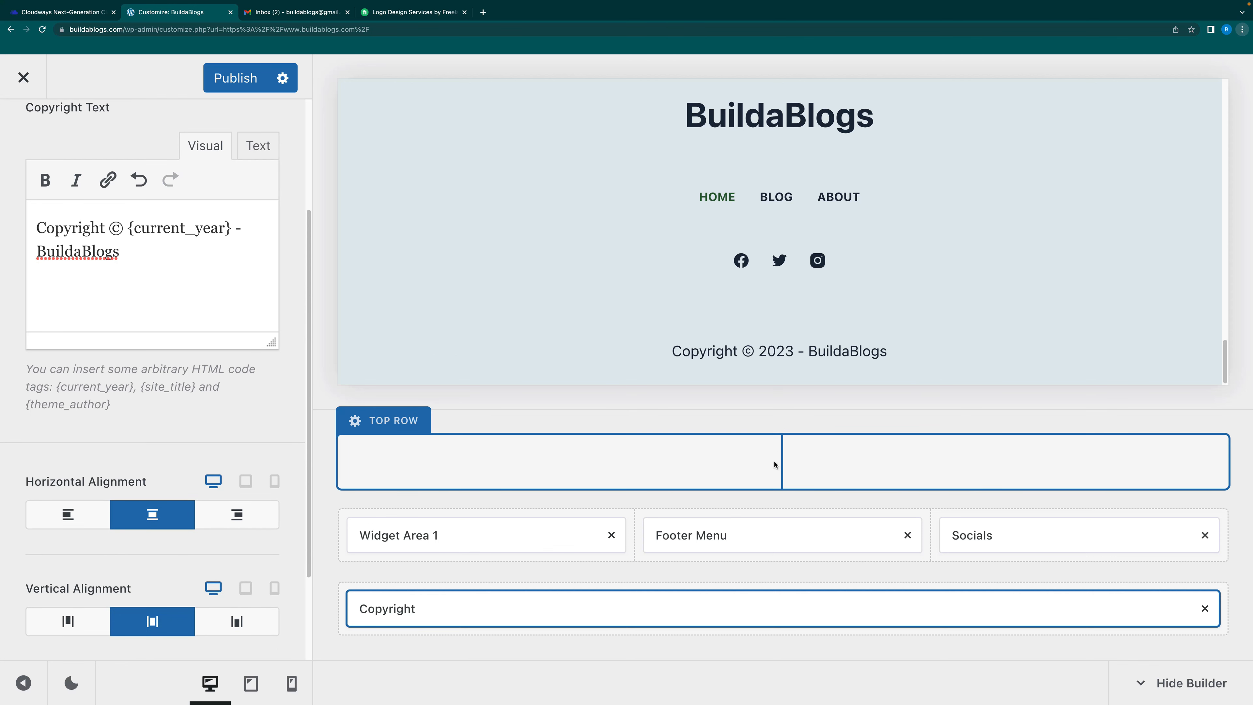
Examine the whole footer, including the copyright line, at full desktop width, on tablet and on mobile
left_click(22, 683)
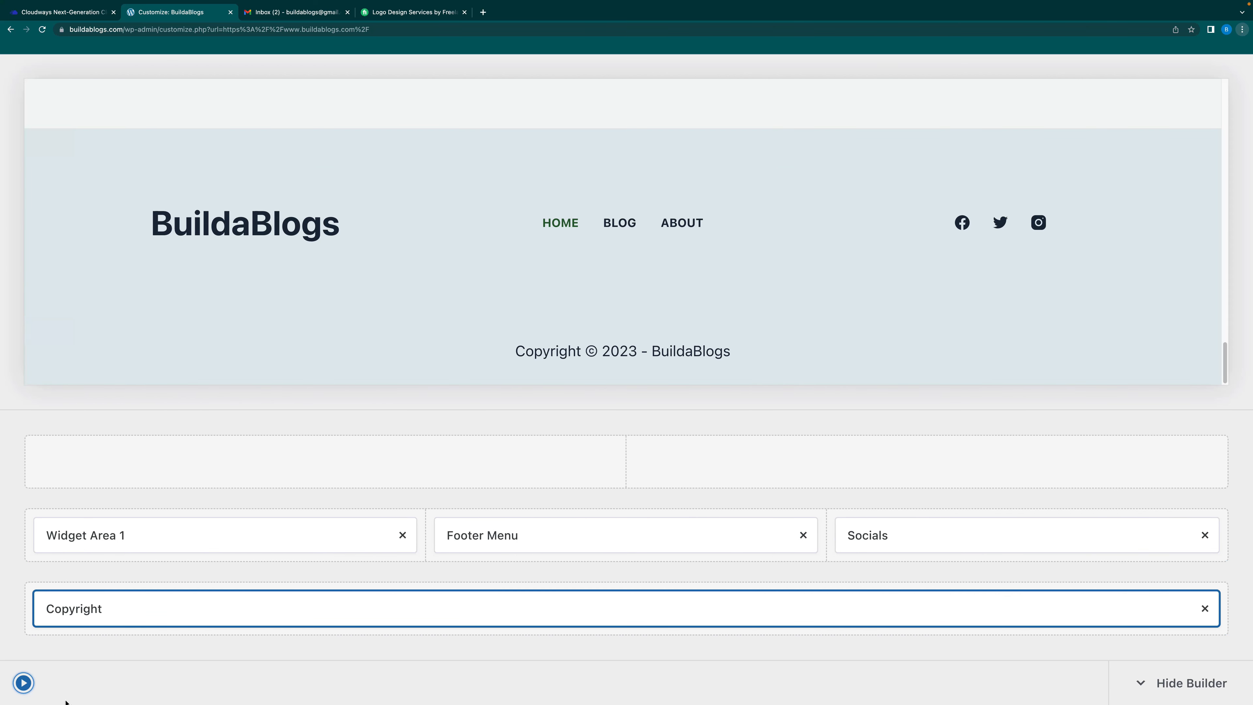
left_click(23, 683)
left_click(251, 683)
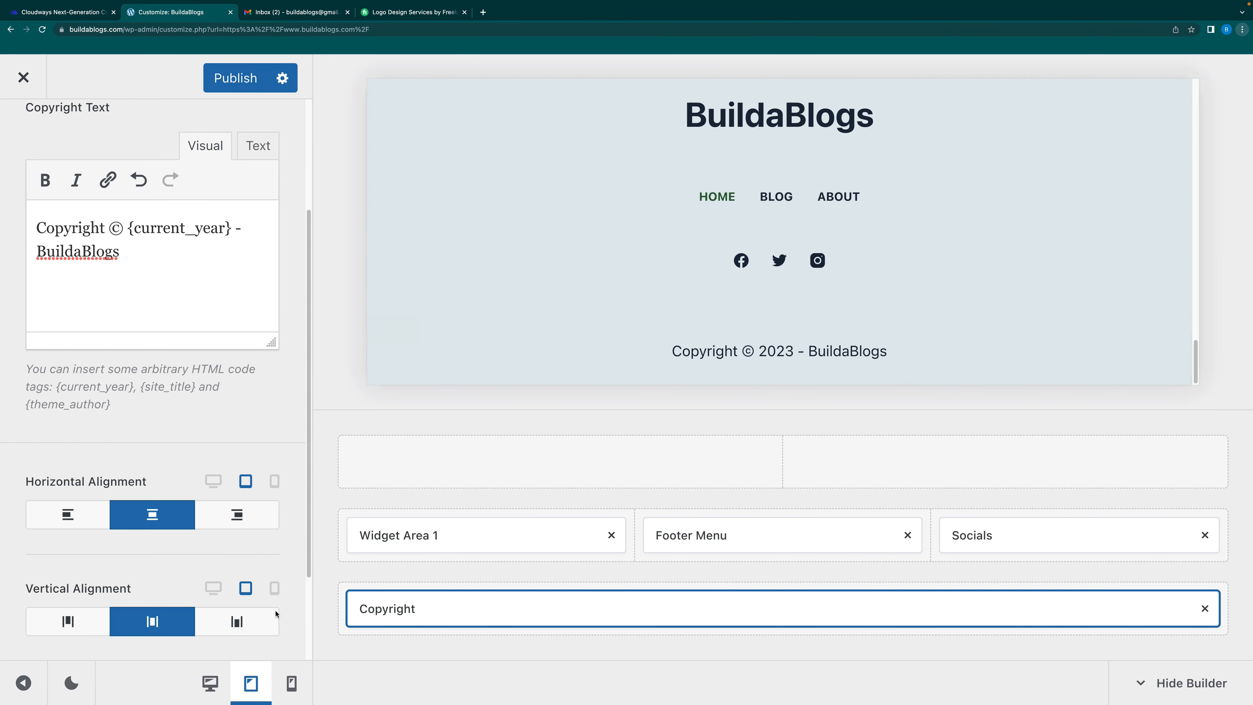
left_click(292, 683)
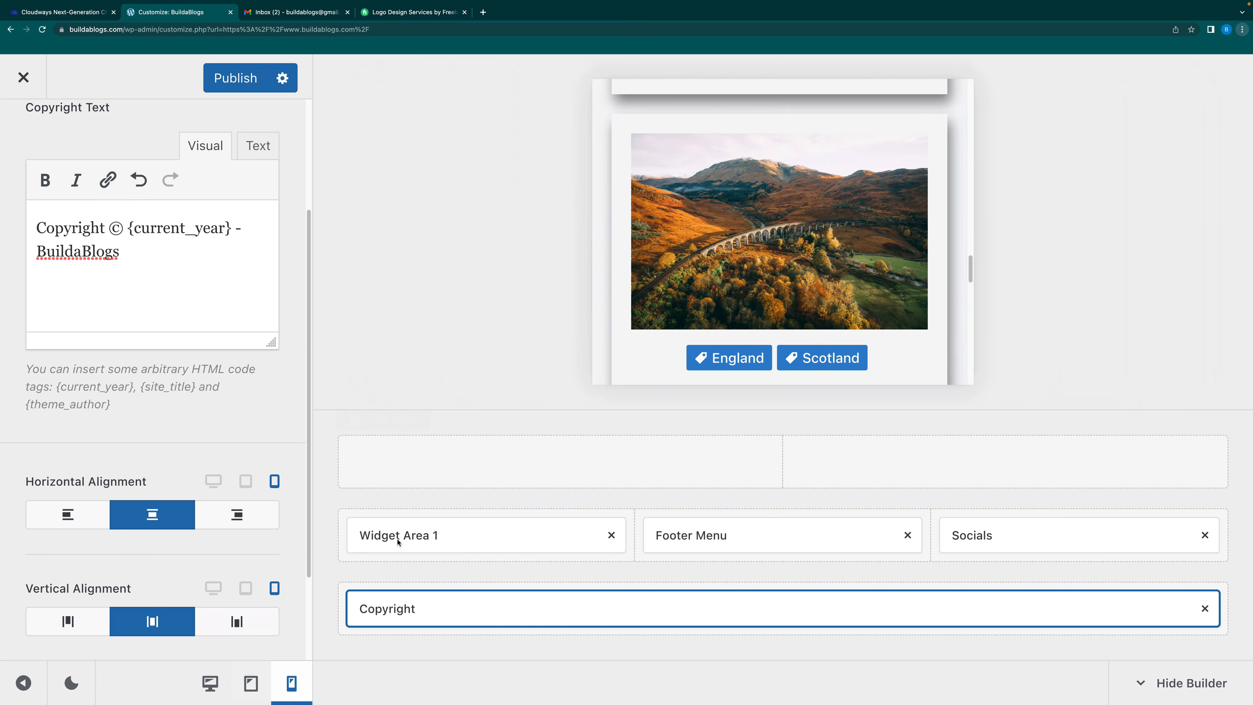
scroll(849, 245, "down", 10)
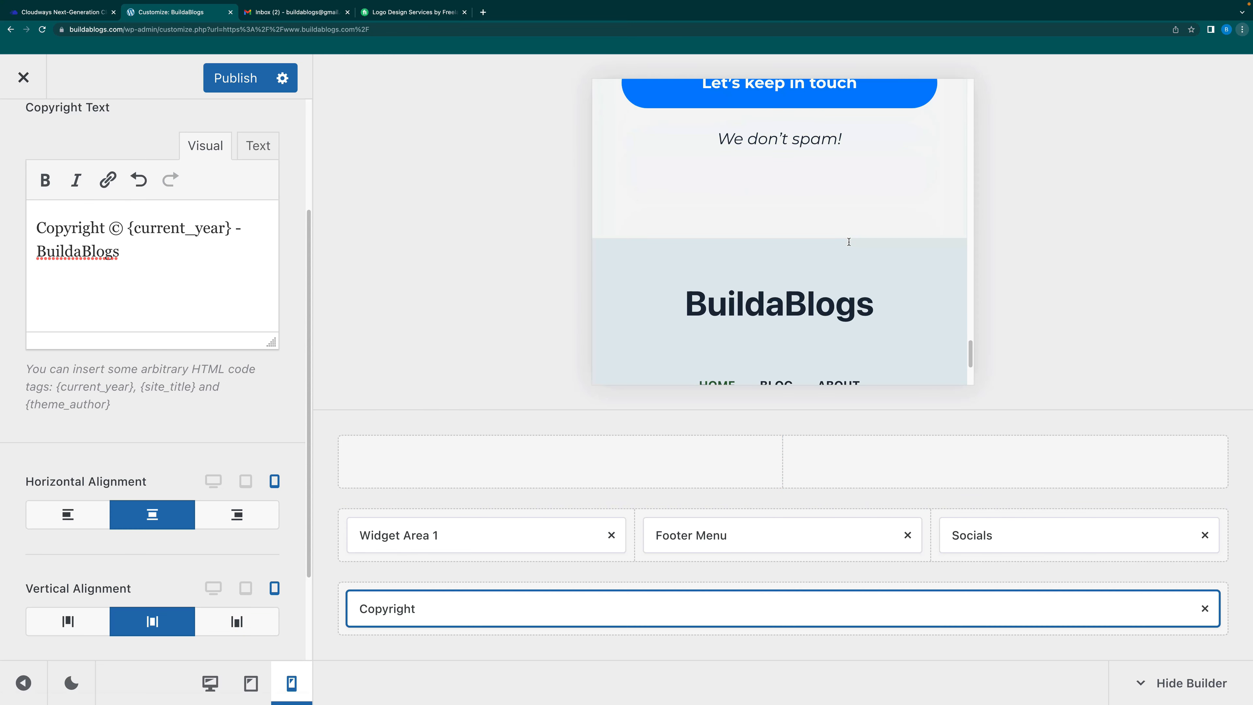
scroll(848, 242, "down", 3)
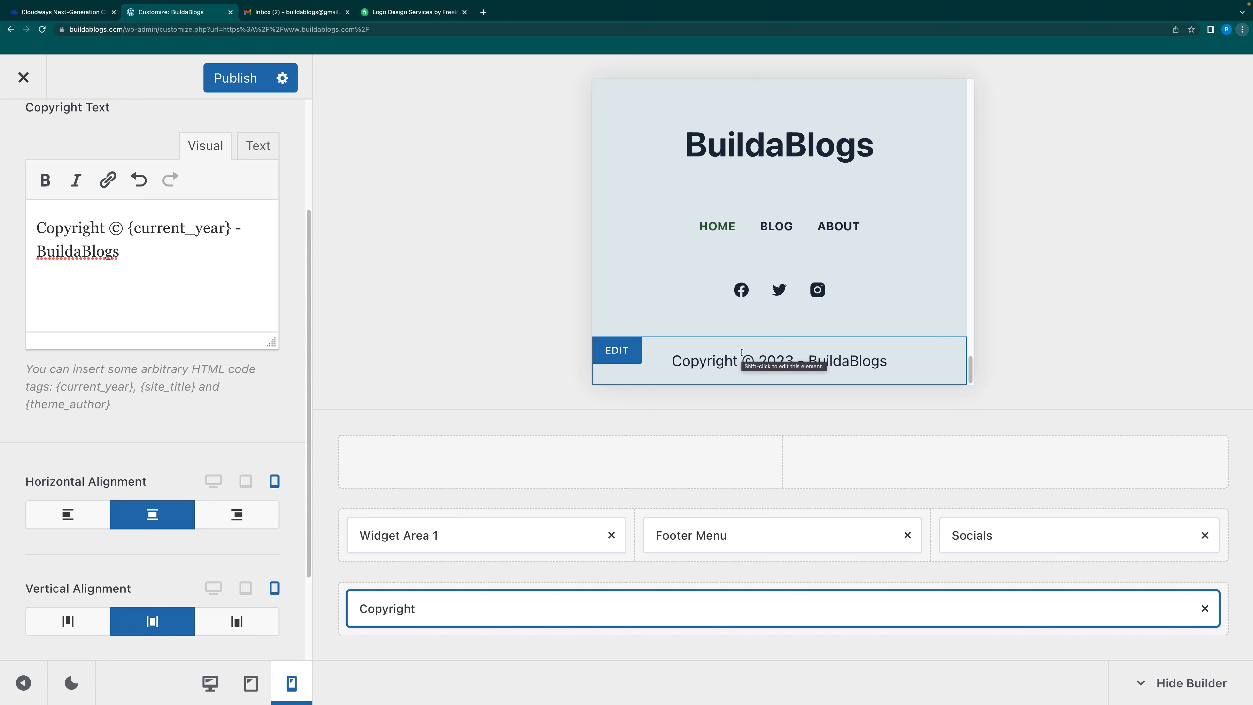
Publish the footer changes and exit the customizer to the live site
left_click(23, 683)
left_click(24, 683)
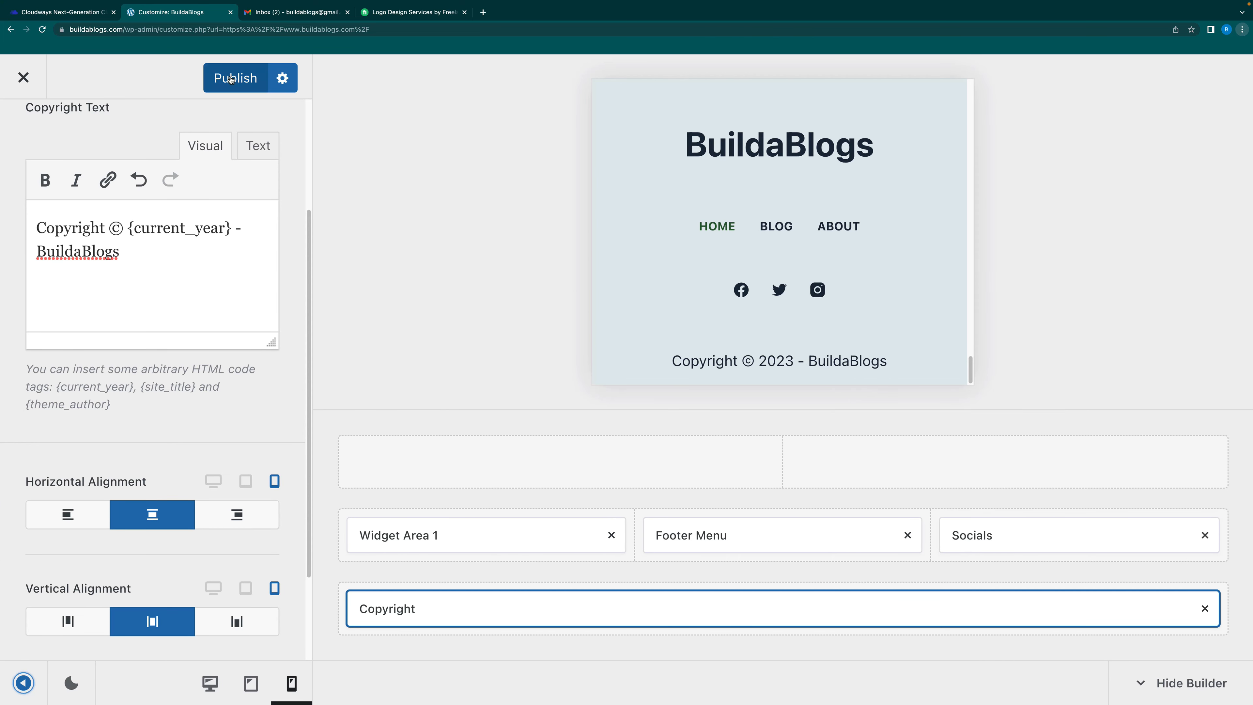
left_click(231, 79)
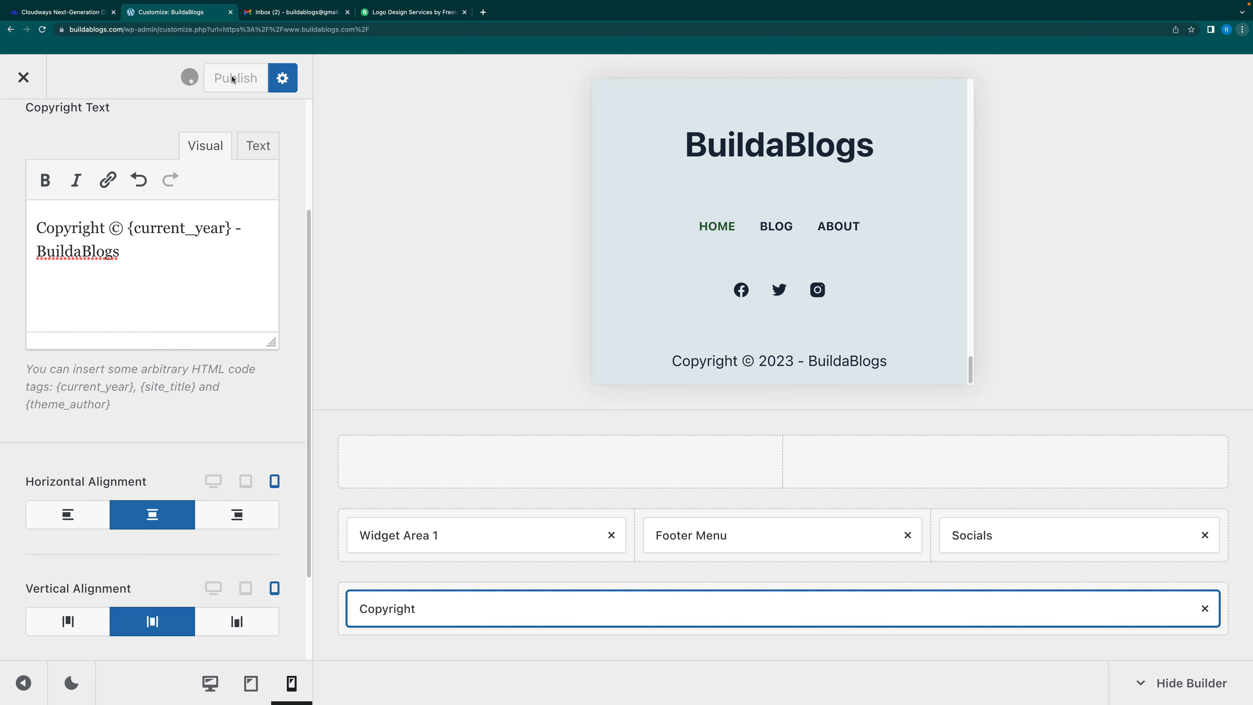
left_click(24, 79)
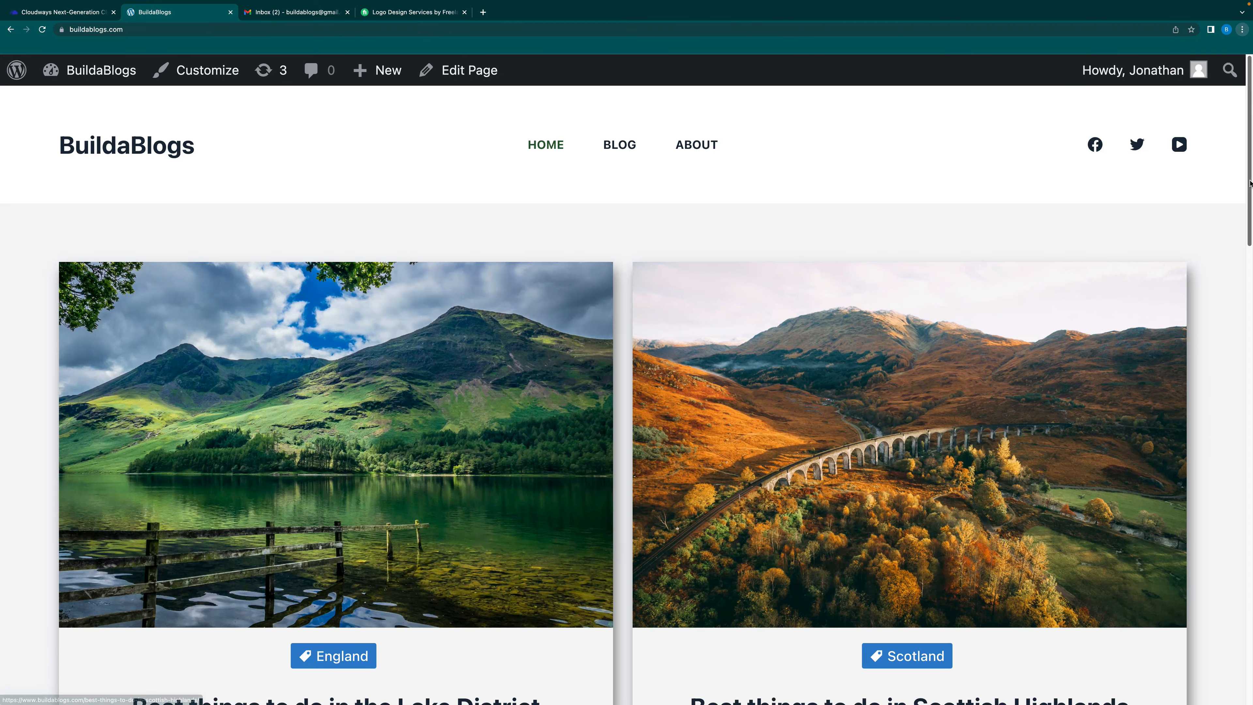
Review the live homepage from its header down to the published footer
scroll(1250, 186, "down", 15)
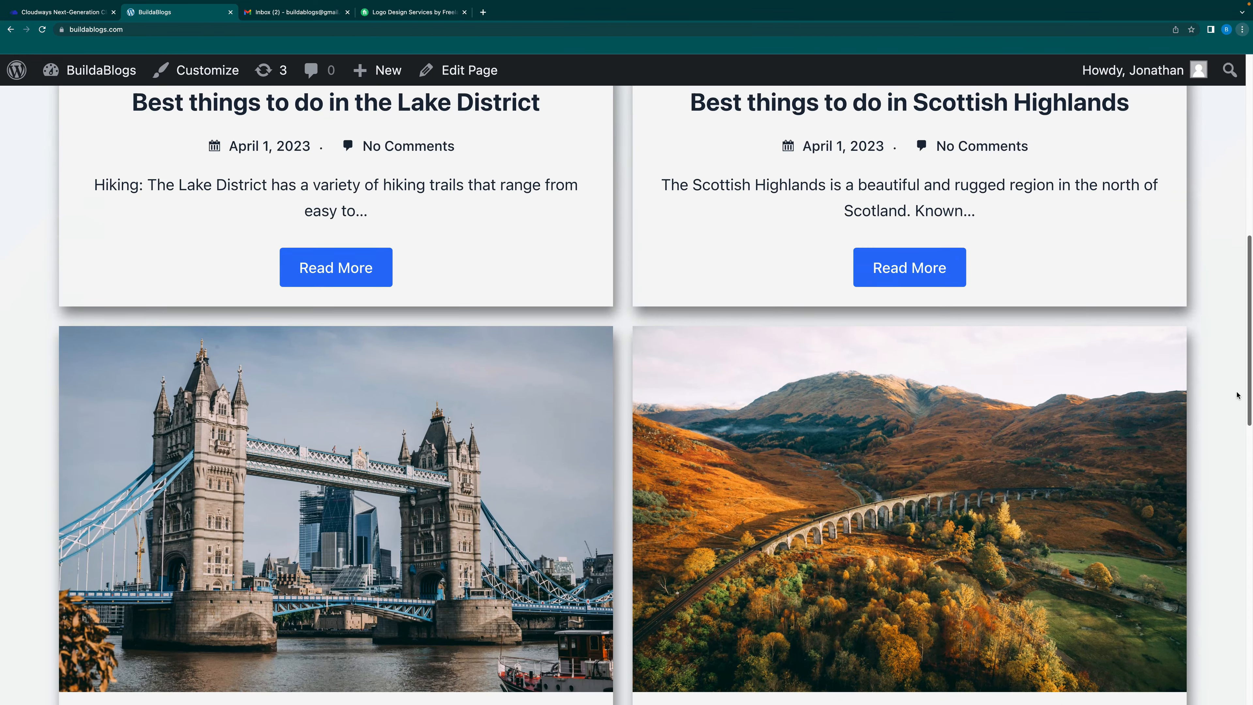
scroll(1236, 485, "down", 15)
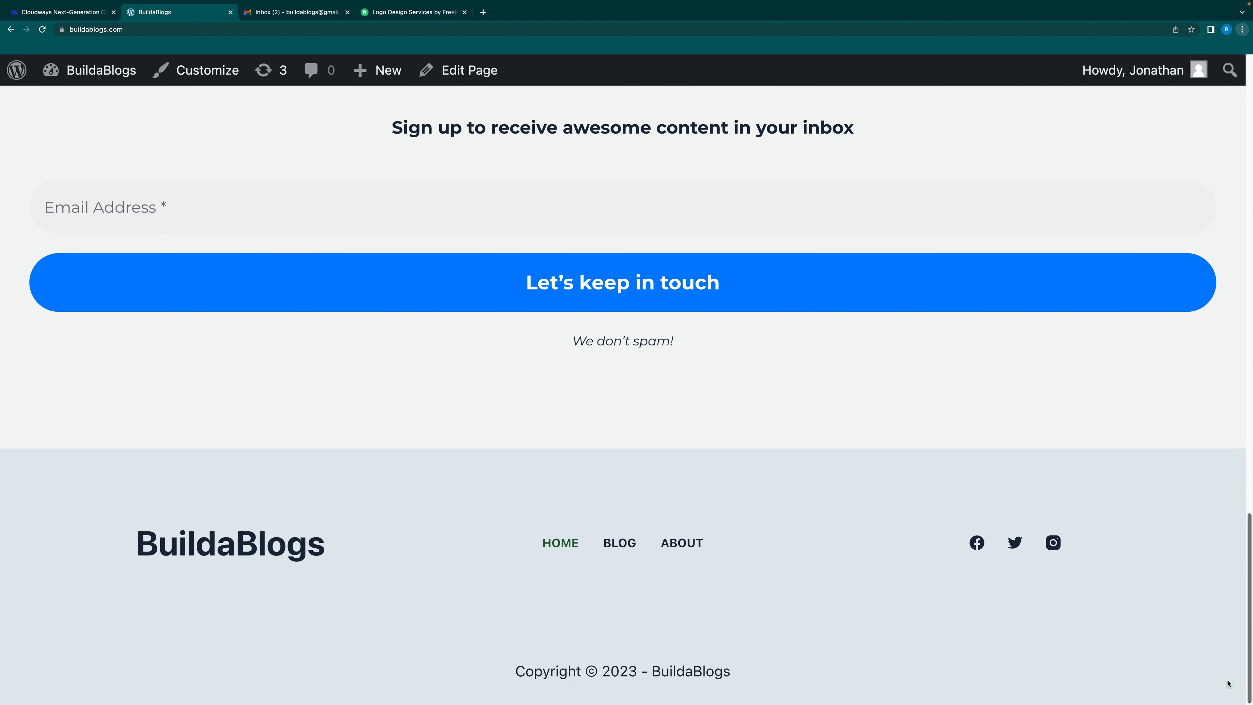
scroll(1237, 616, "up", 20)
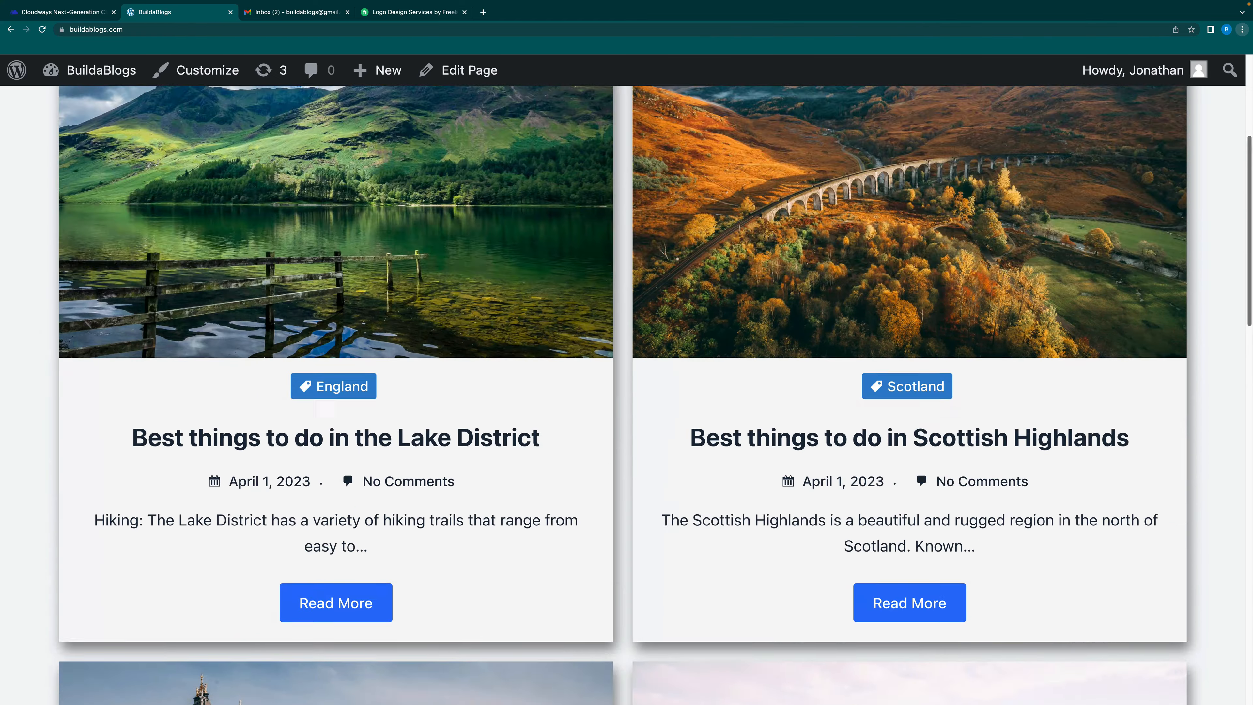
Open the customizer's Pages settings and set the page structure to Right Sidebar
left_click(222, 79)
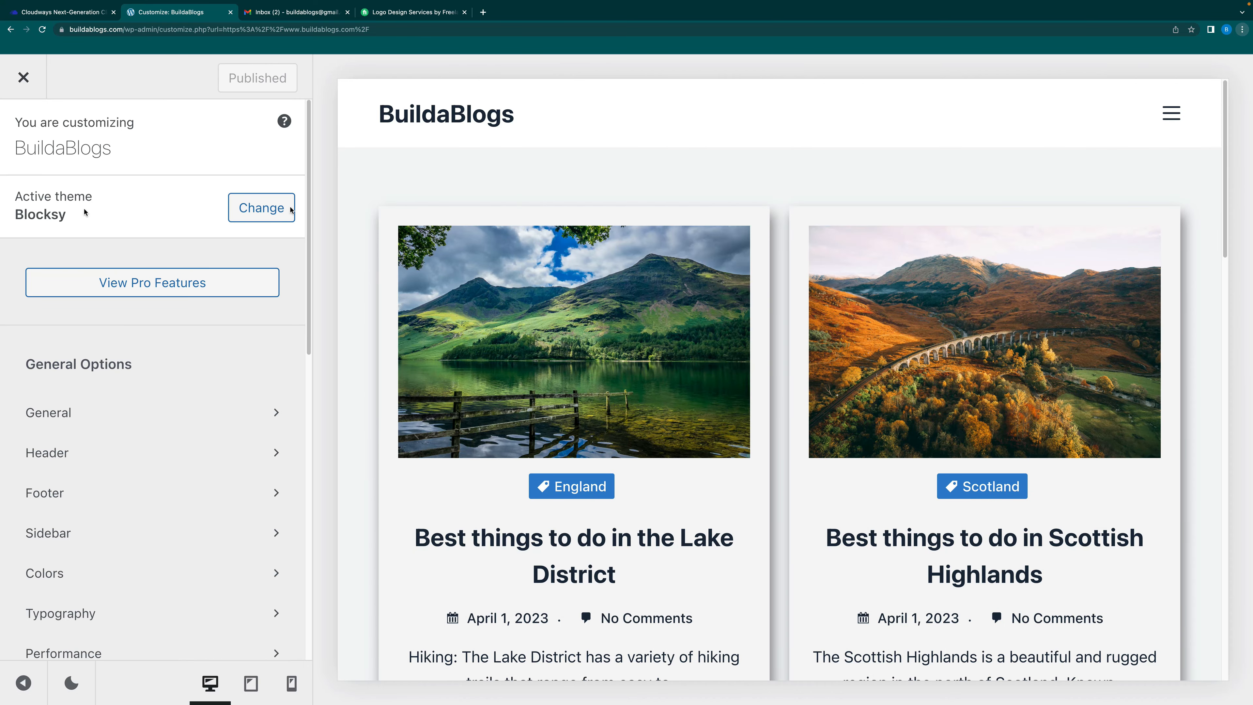
left_click_drag(310, 324, 290, 484)
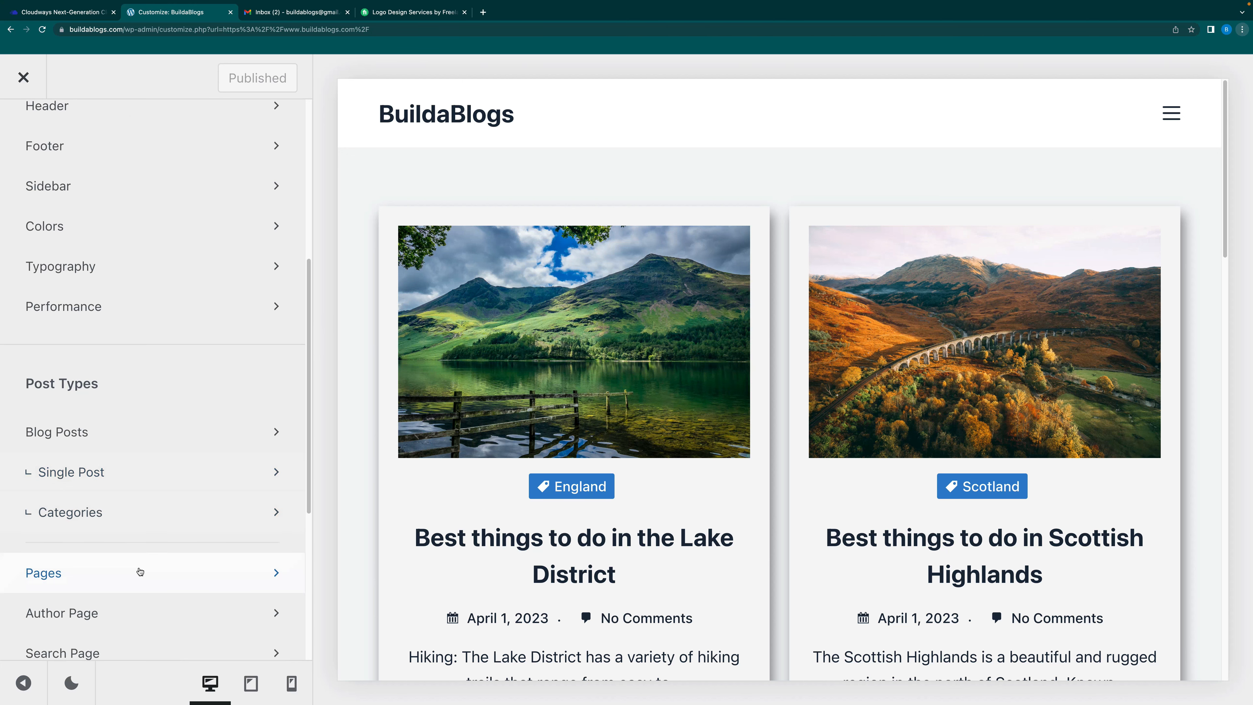
left_click(142, 569)
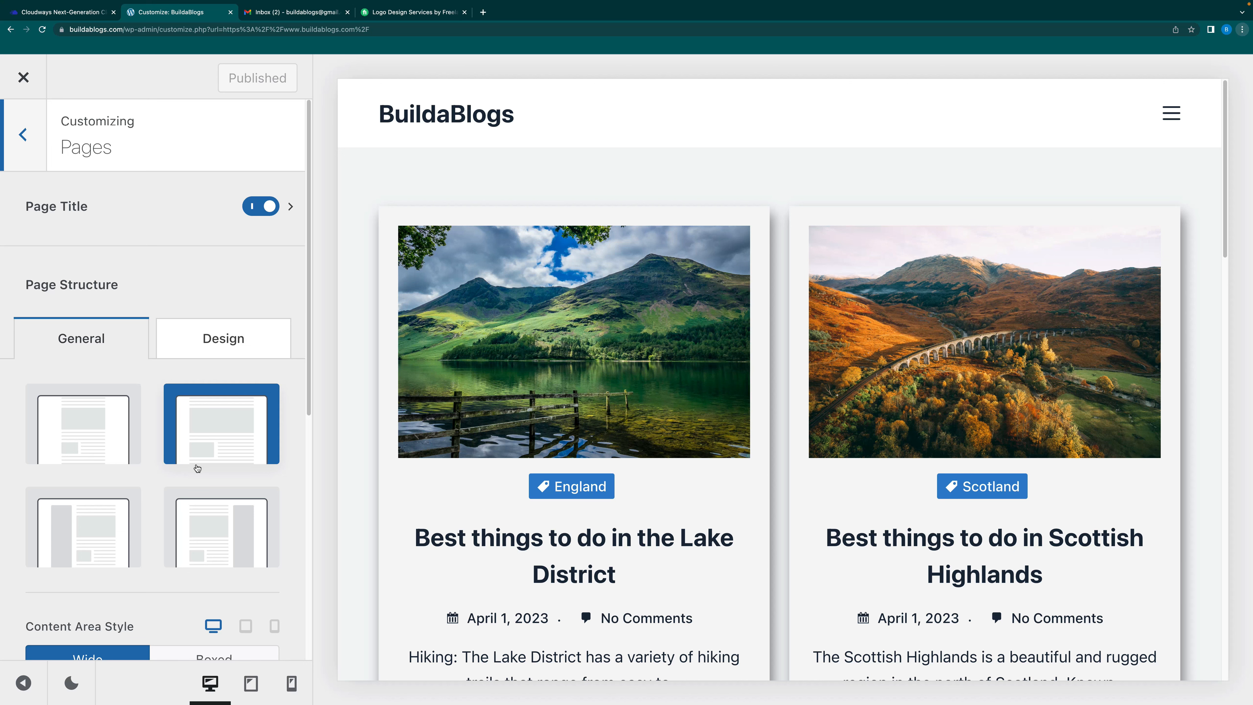
left_click(243, 533)
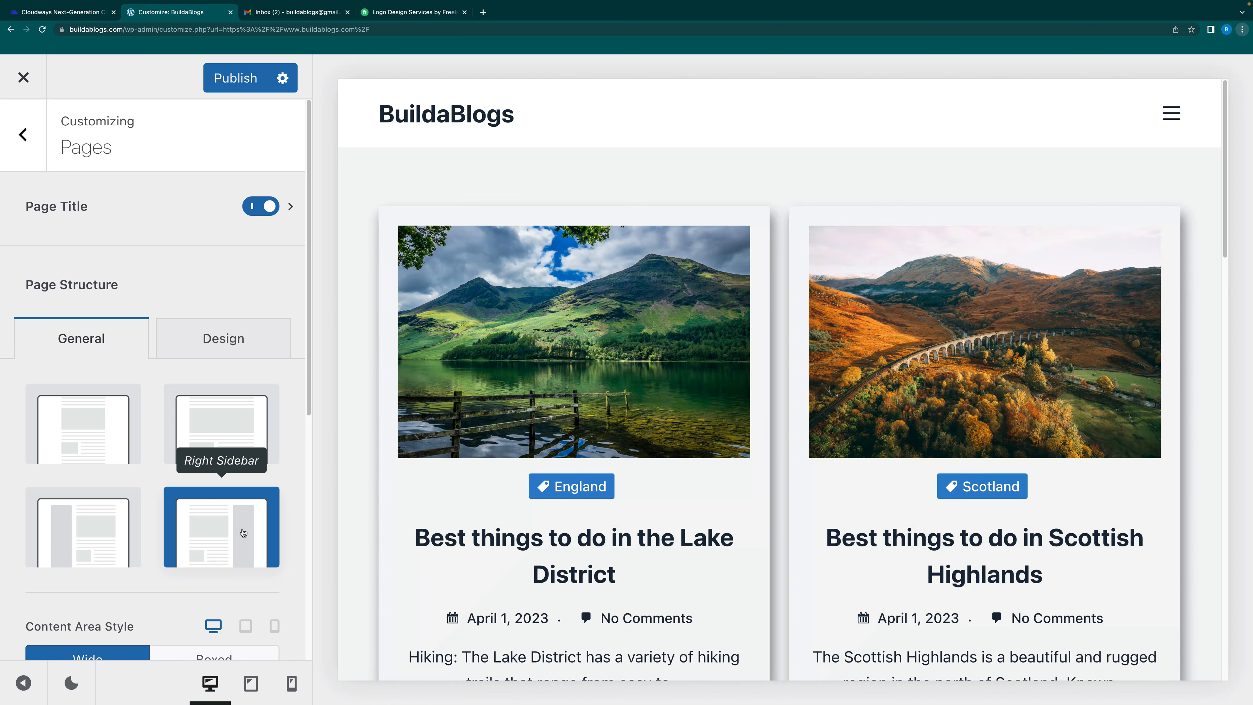
Try the Boxed content area style for pages against Wide in the full-width preview, keeping Wide
scroll(185, 556, "down", 1)
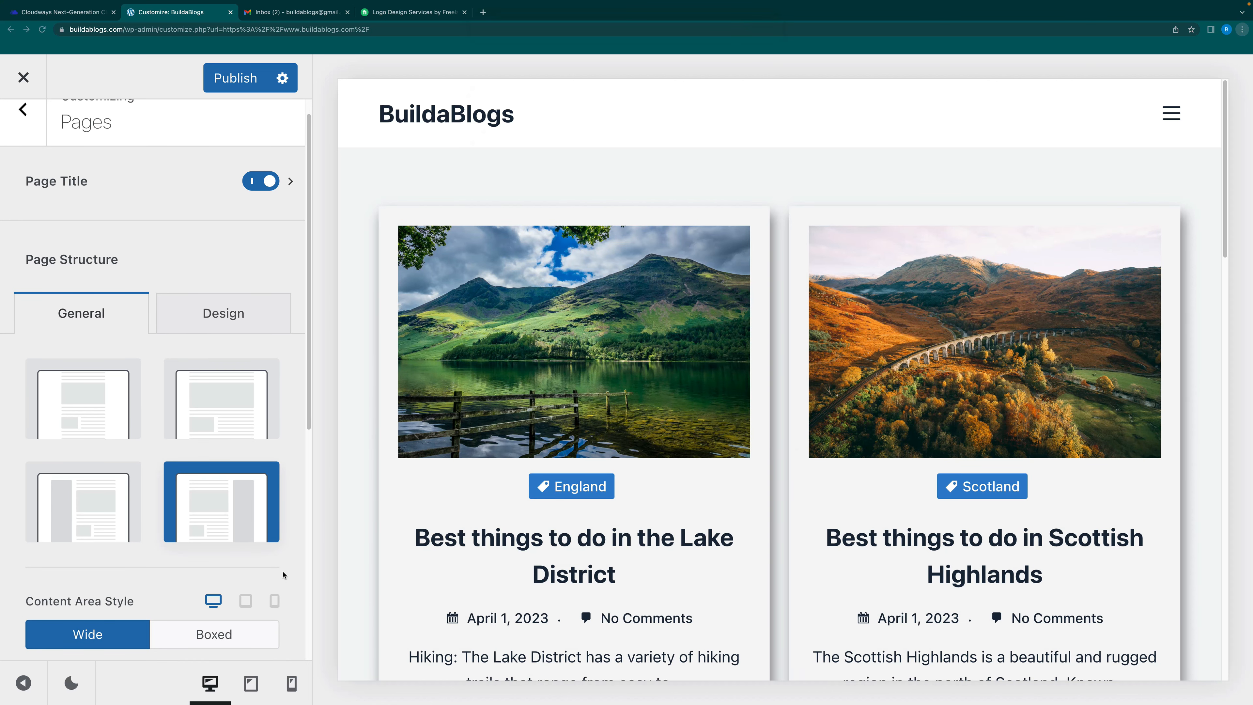
left_click(226, 637)
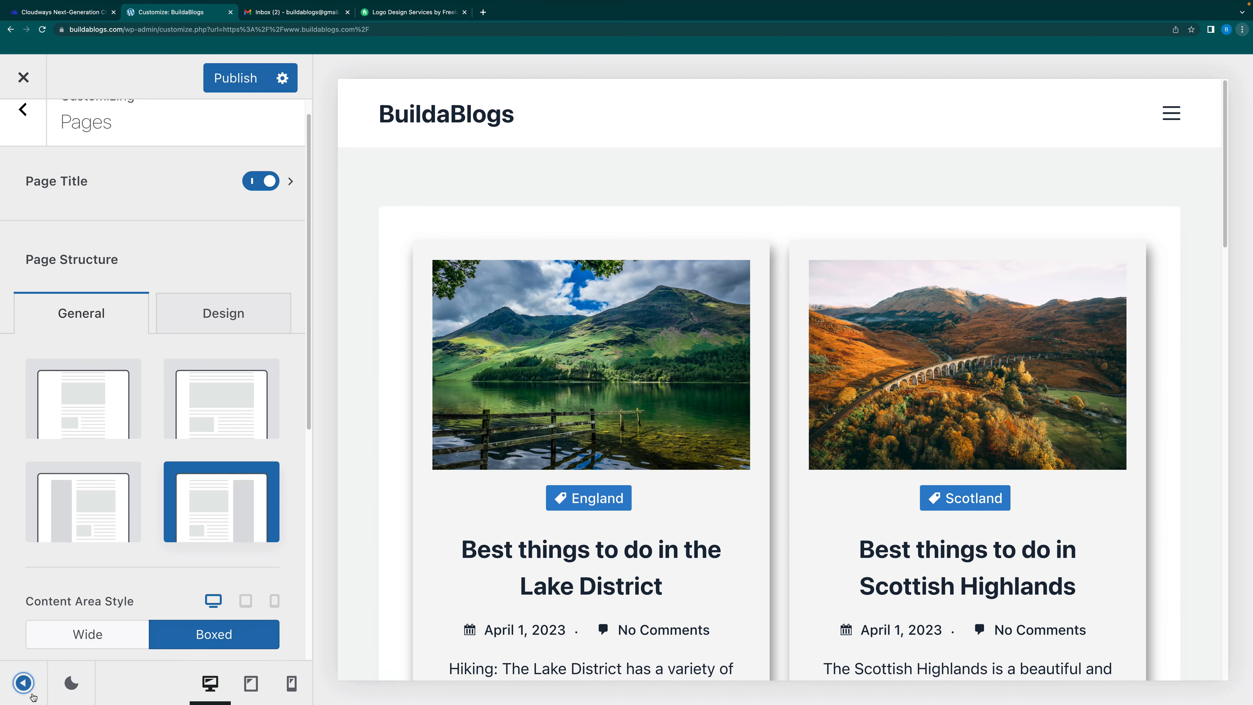
left_click(23, 683)
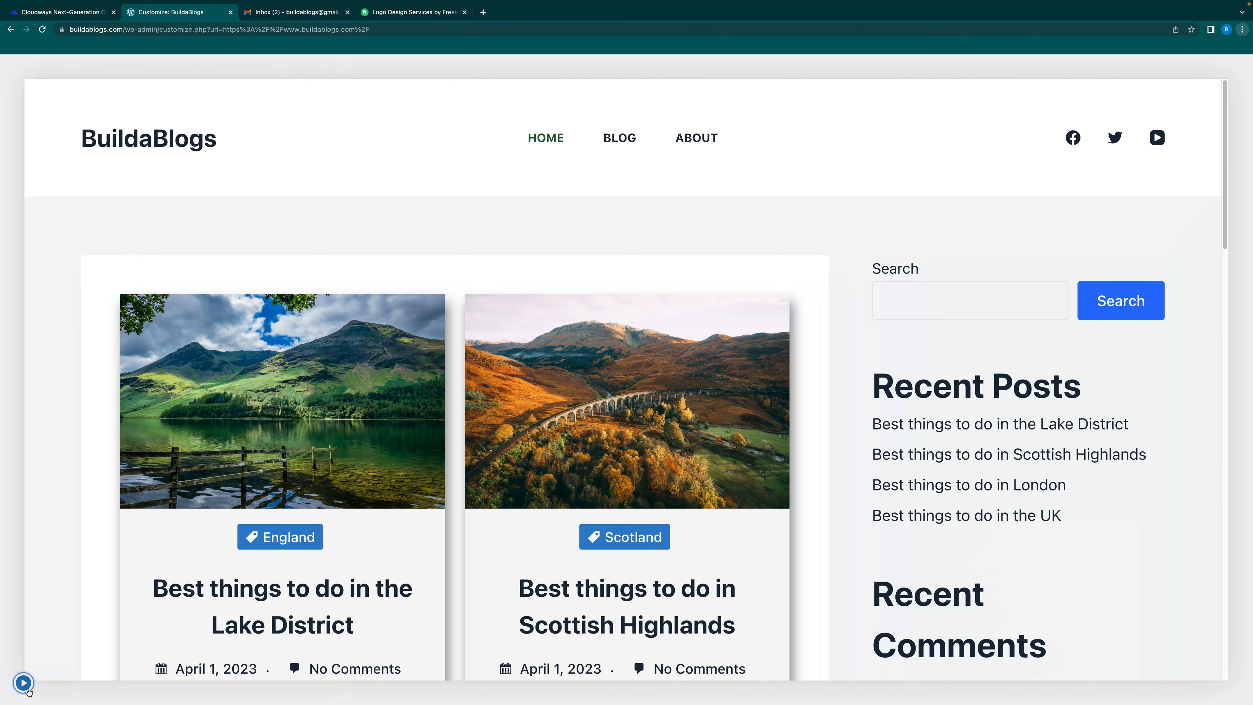
left_click(25, 684)
left_click(69, 642)
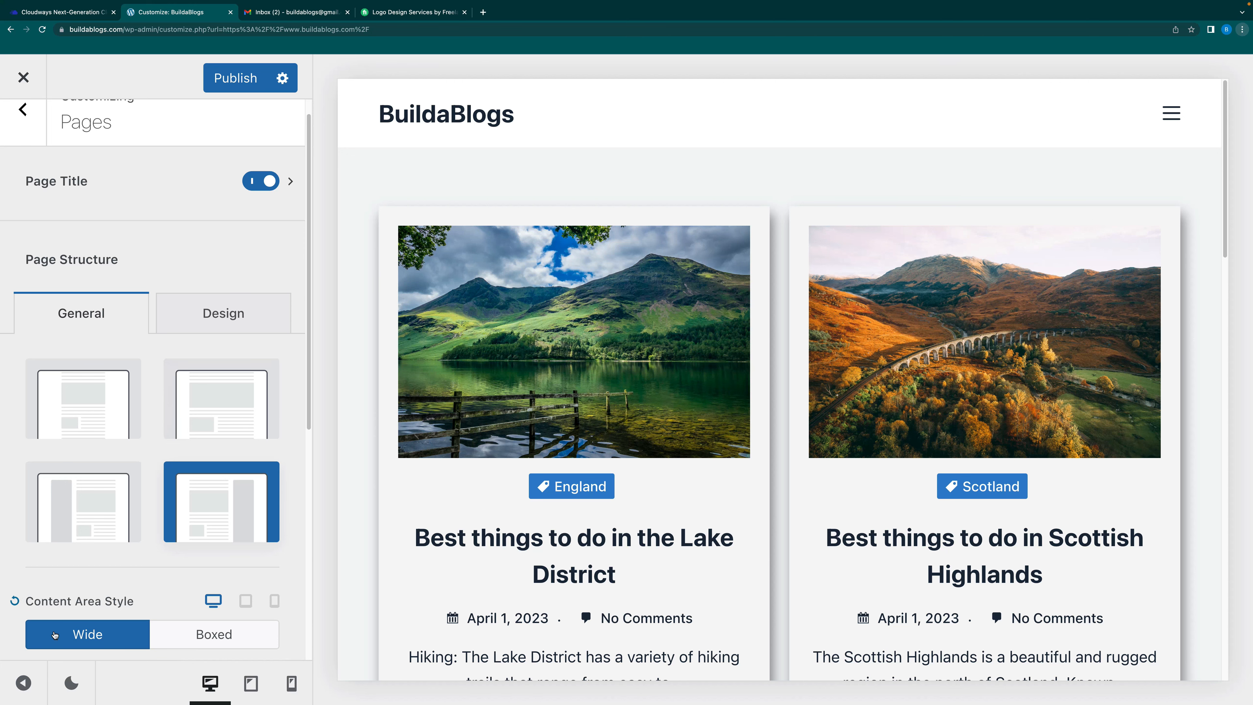
left_click(23, 683)
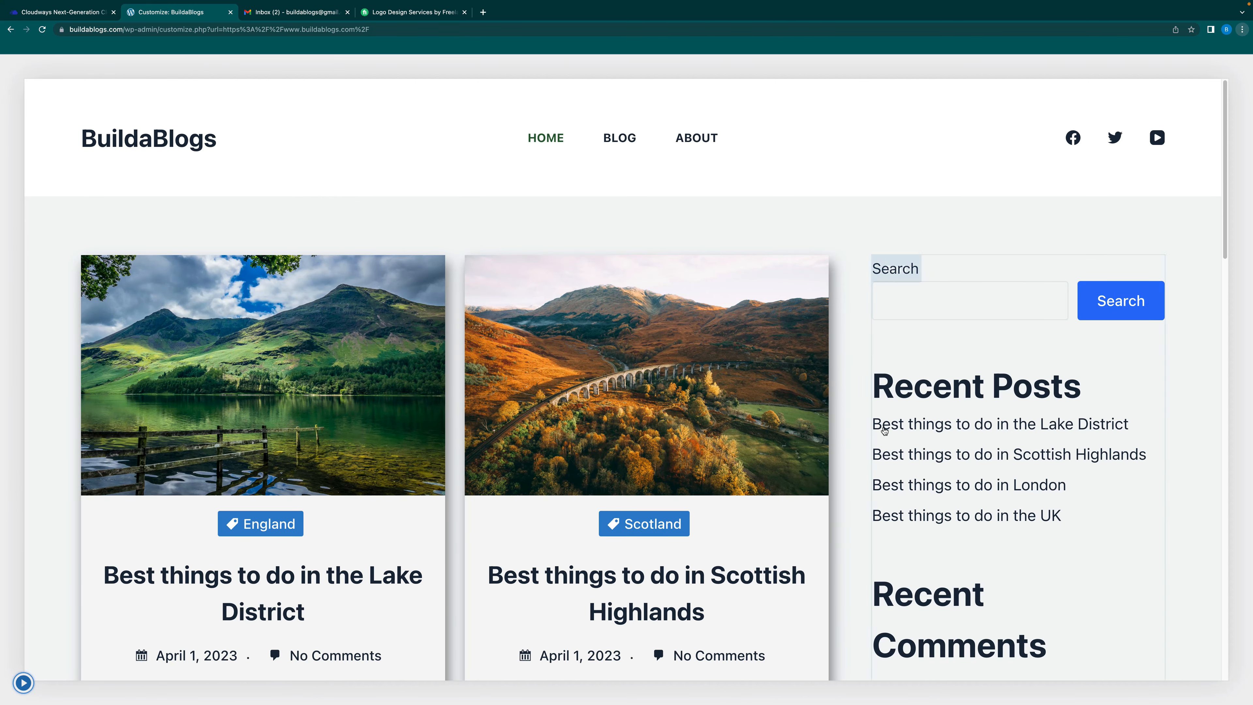
left_click(21, 683)
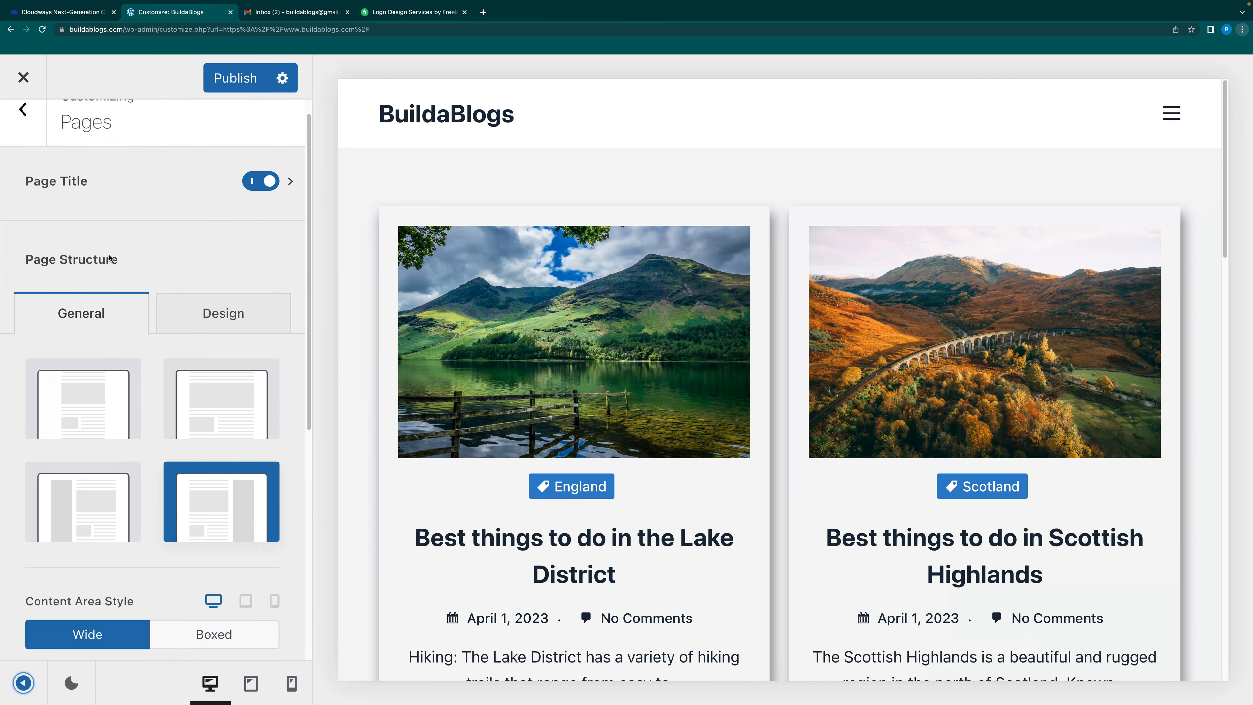
Set the sidebar style to Type 2 and check it in the full-width preview
scroll(129, 251, "up", 1)
left_click(26, 140)
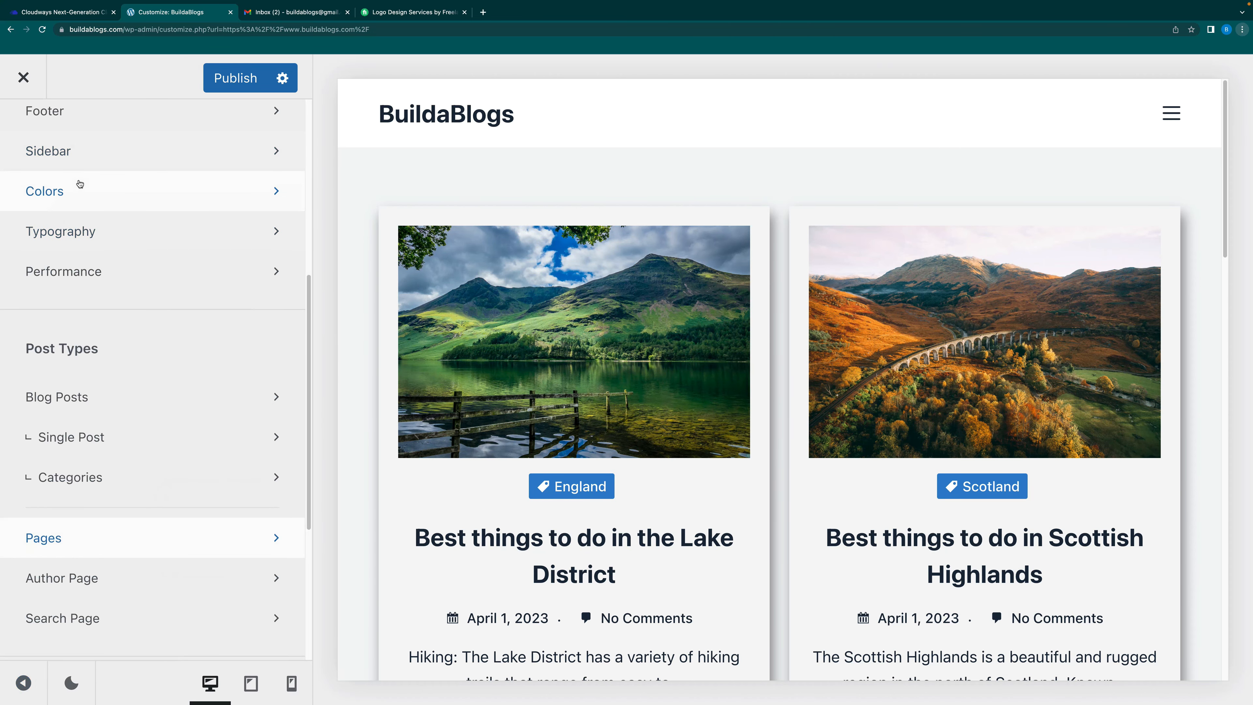
left_click(84, 157)
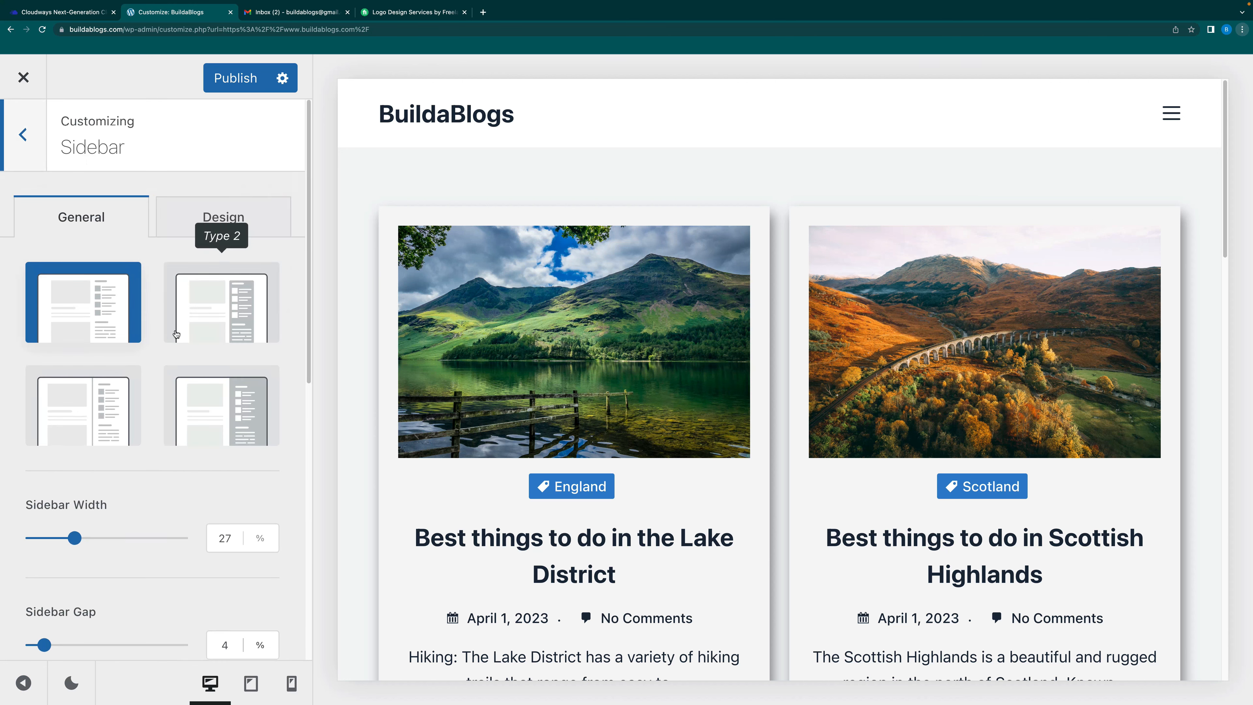
left_click(229, 316)
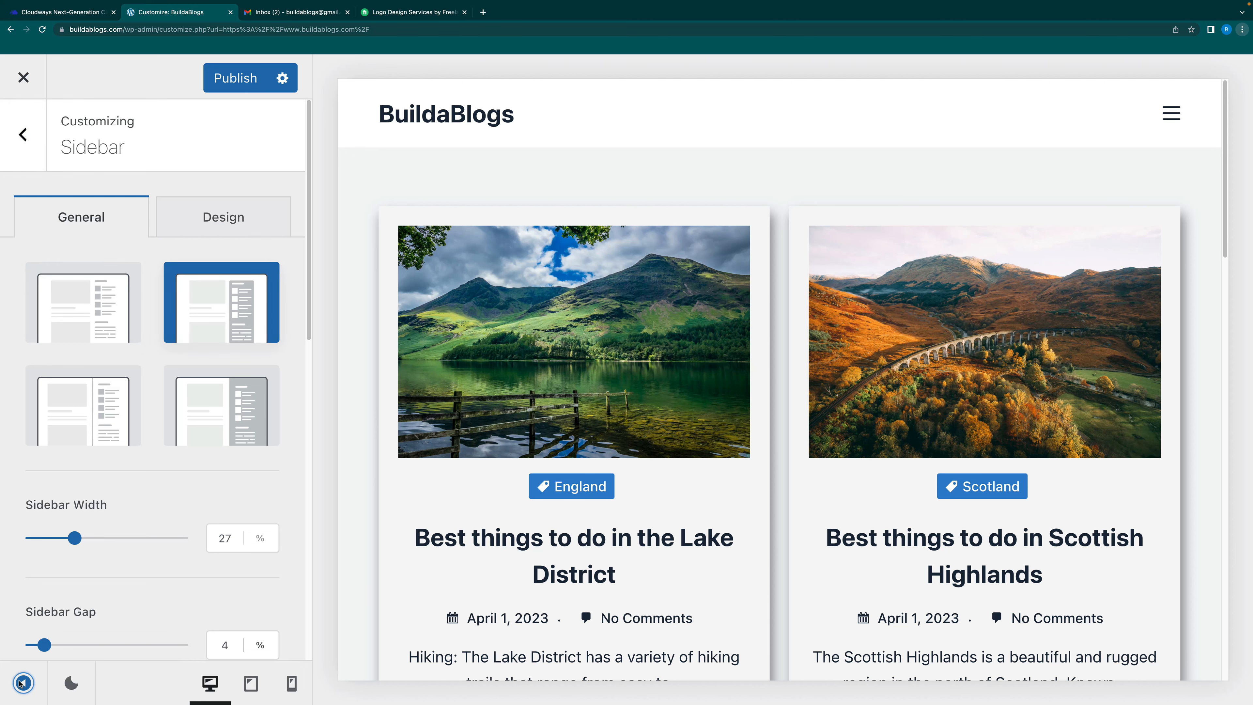
left_click(20, 683)
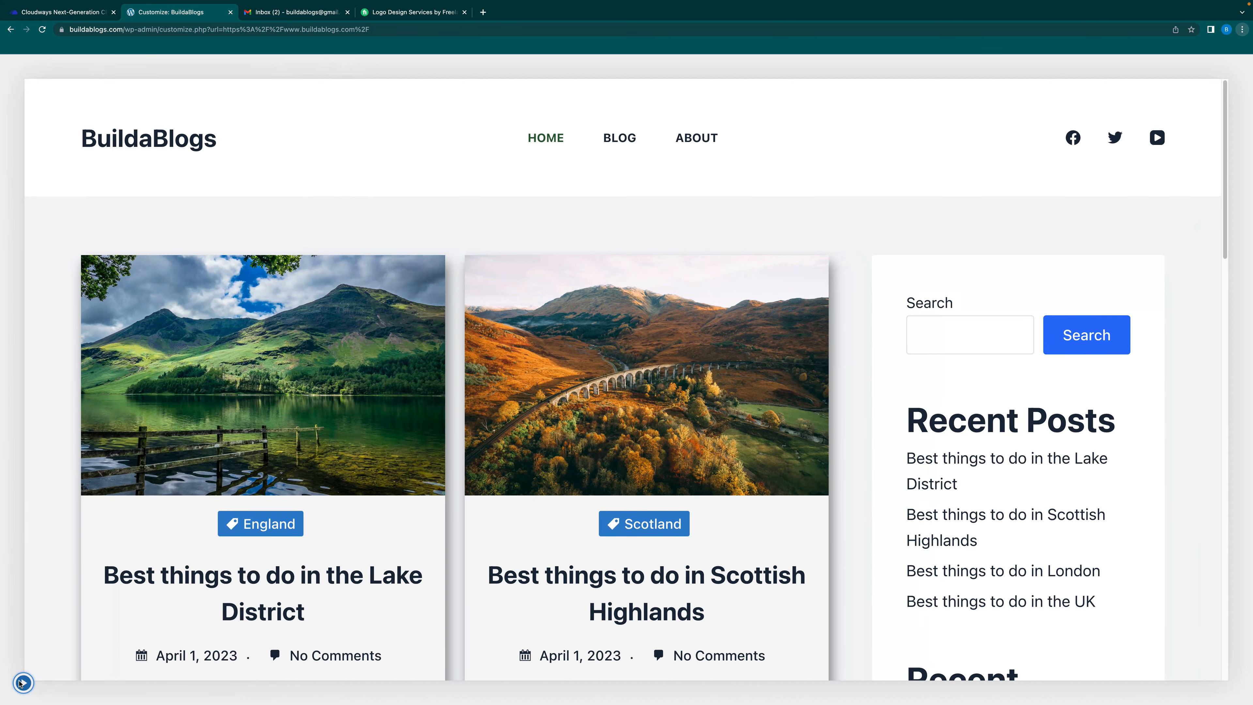
left_click(20, 682)
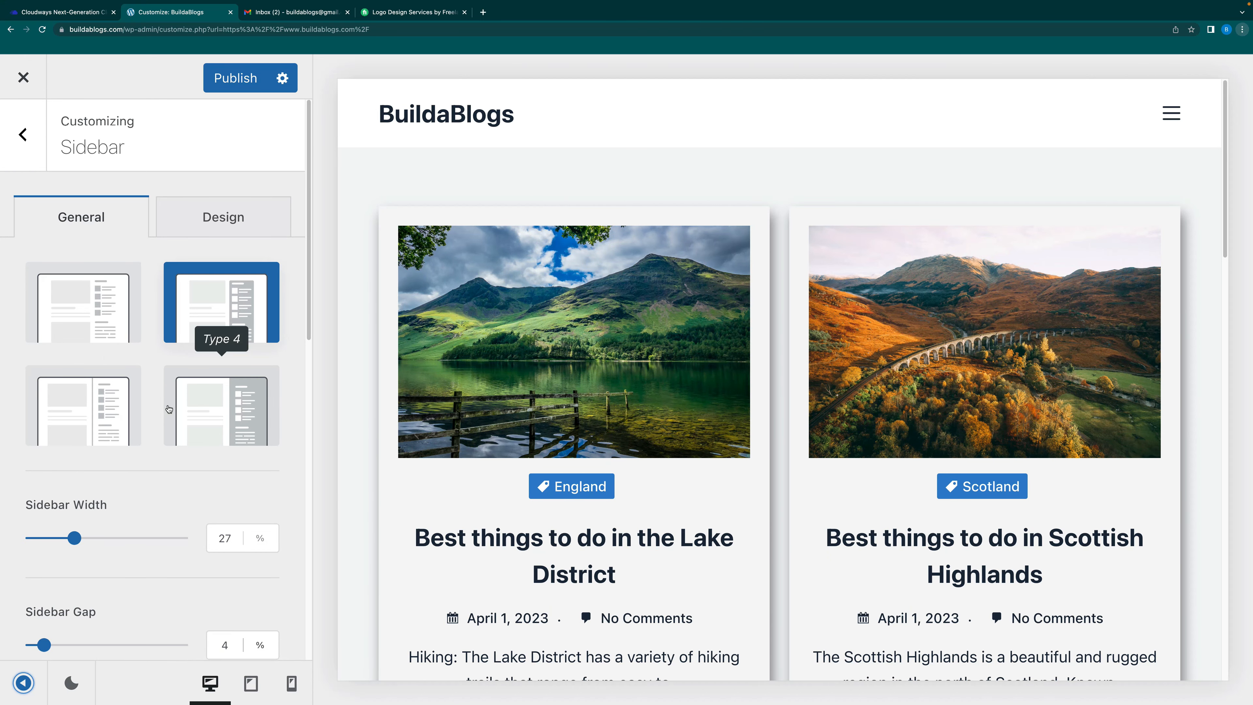
Enable Separate Widgets and Sticky Sidebar for the sidebar, and check its scrolling behavior in the full-width preview
scroll(112, 549, "down", 3)
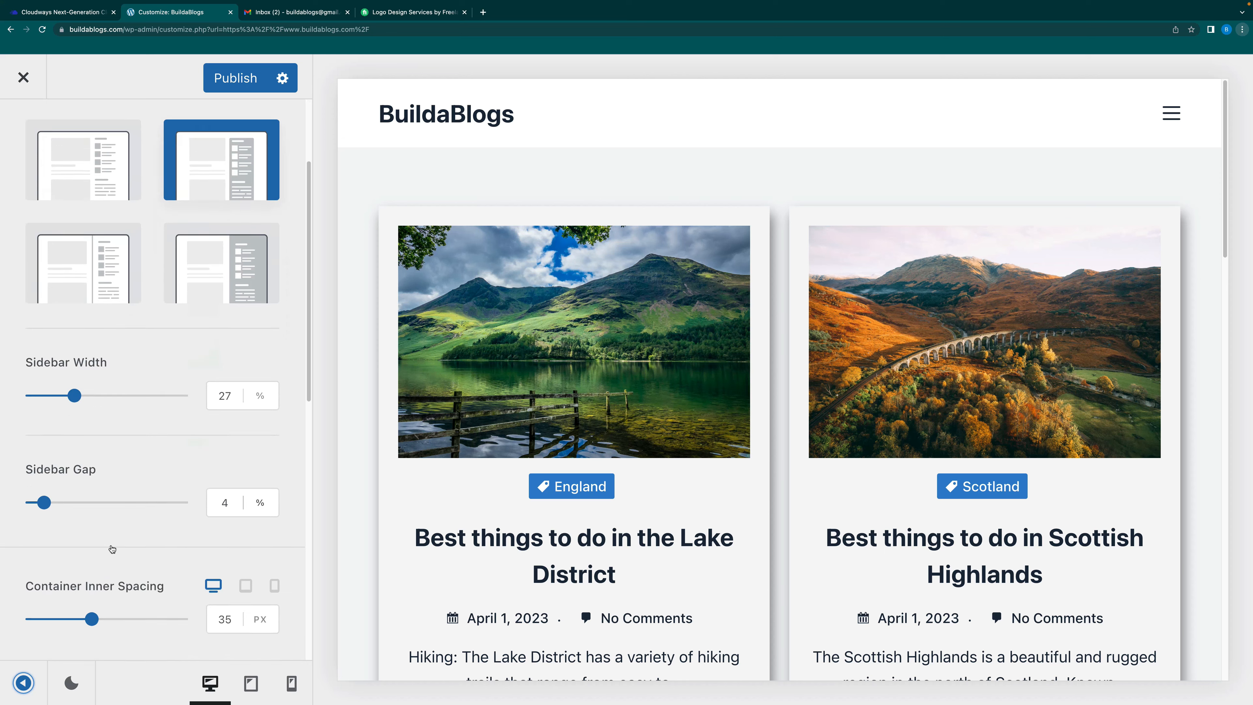
scroll(112, 549, "down", 9)
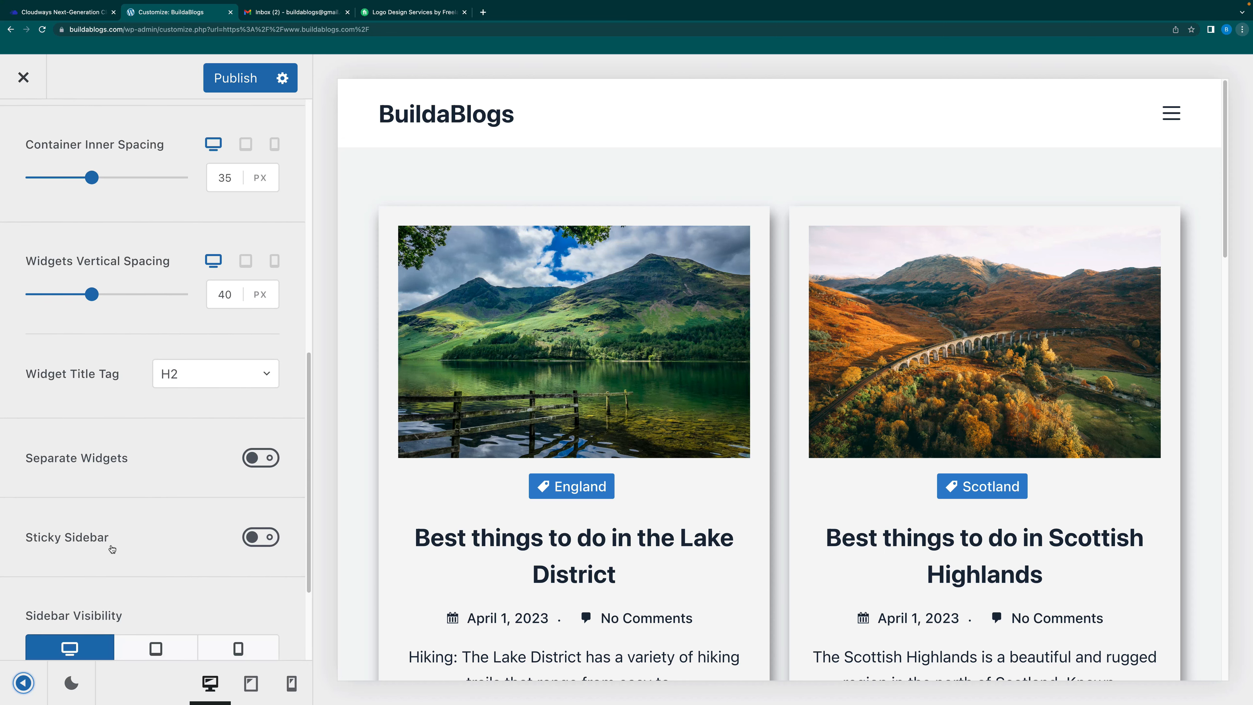
scroll(112, 549, "down", 1)
left_click(260, 453)
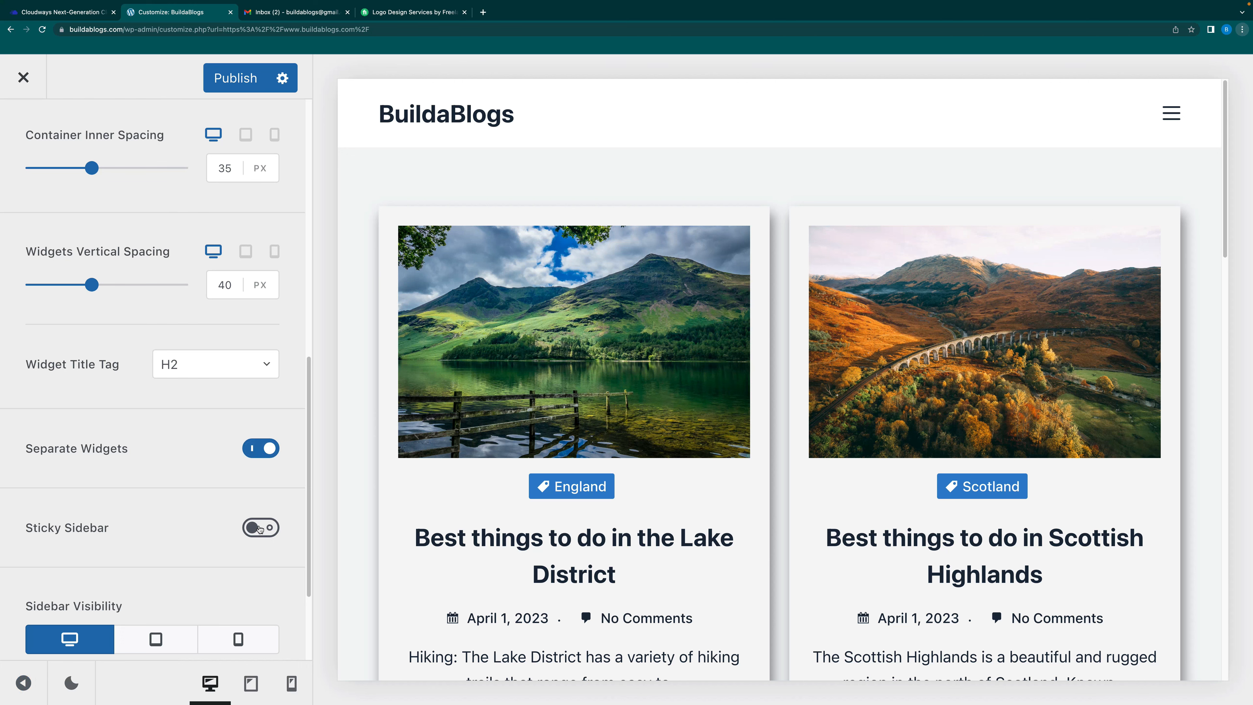
left_click(260, 528)
left_click(23, 683)
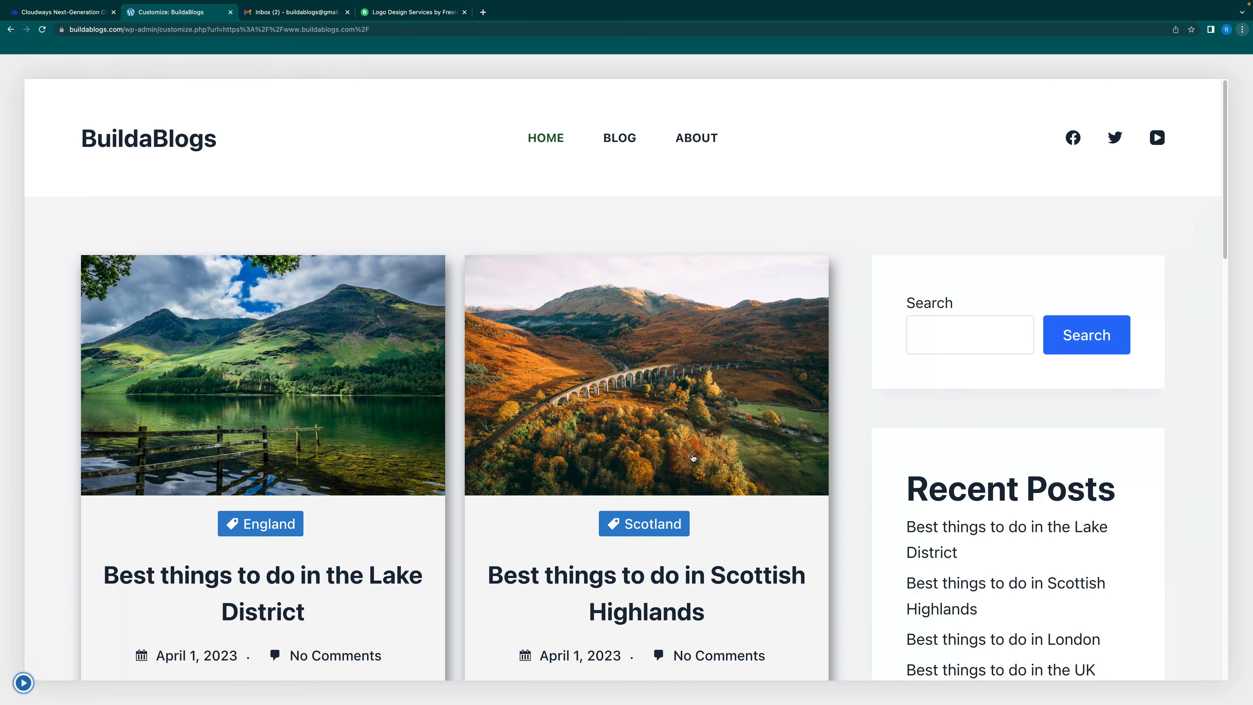
scroll(861, 558, "down", 5)
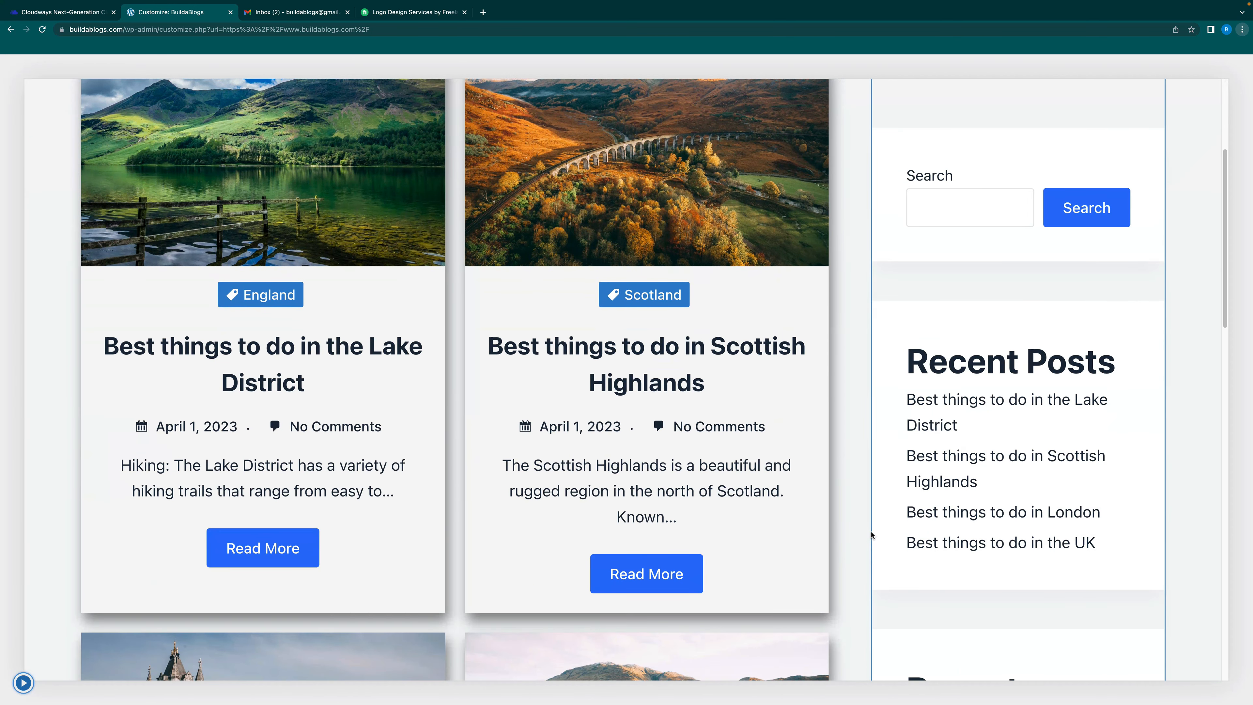
scroll(913, 521, "up", 5)
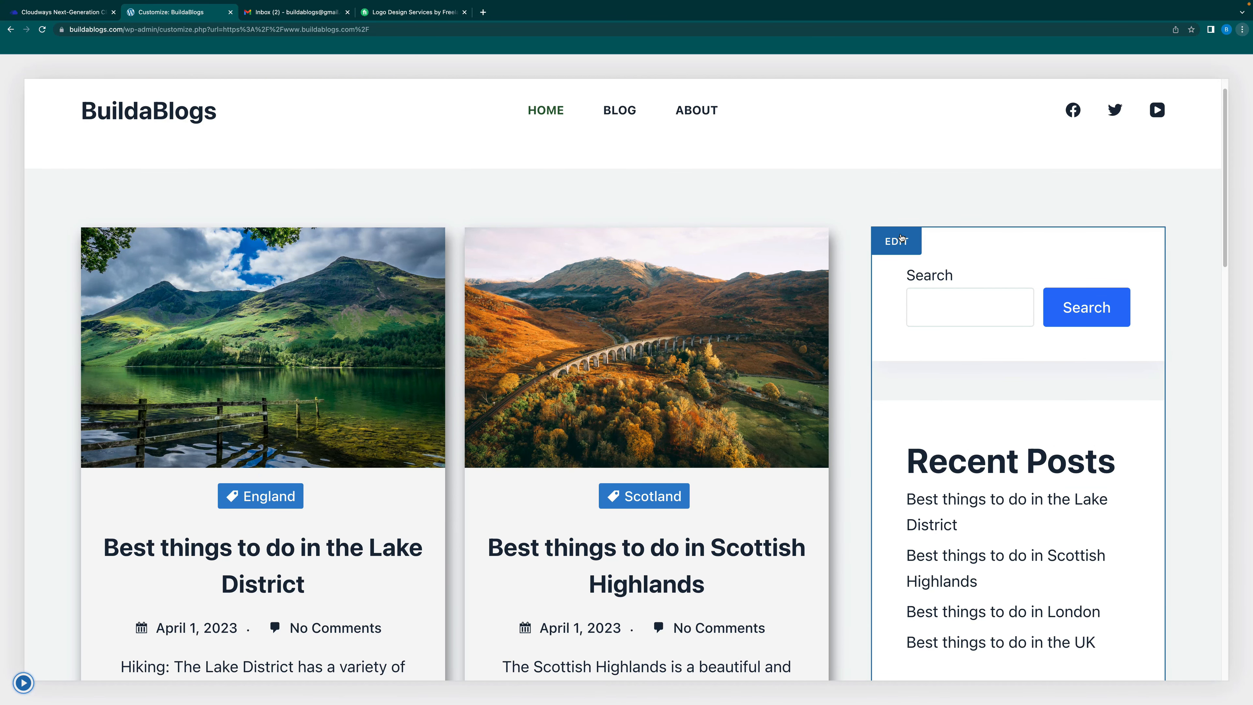
left_click(20, 683)
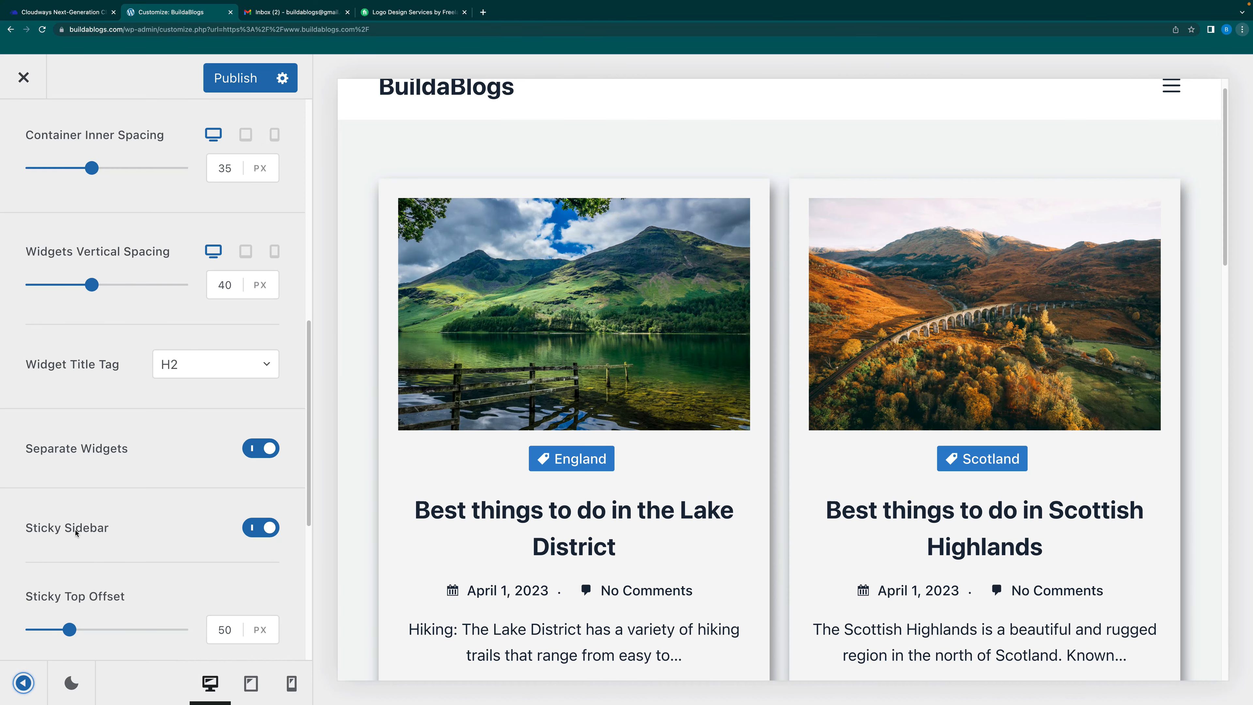
Leave the sidebar settings and load the About page in the preview through the site's menu
scroll(101, 549, "down", 1)
scroll(101, 550, "down", 2)
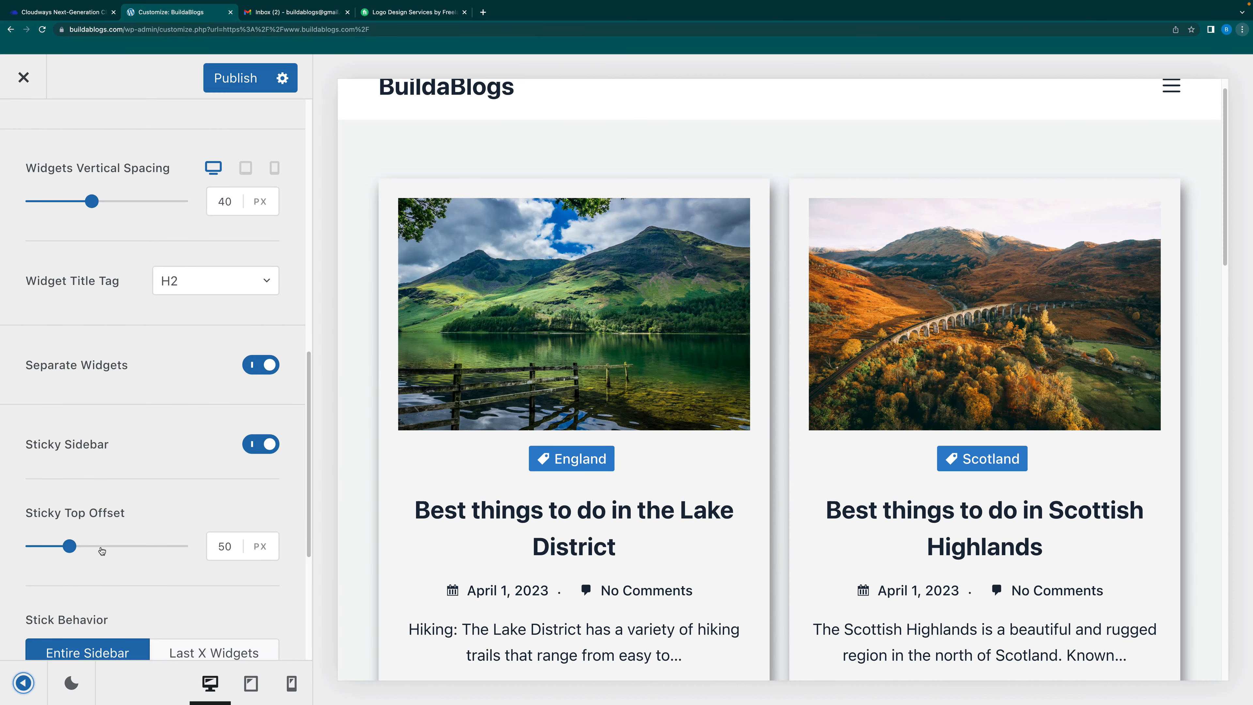
scroll(101, 550, "up", 10)
left_click(9, 149)
scroll(144, 508, "down", 1)
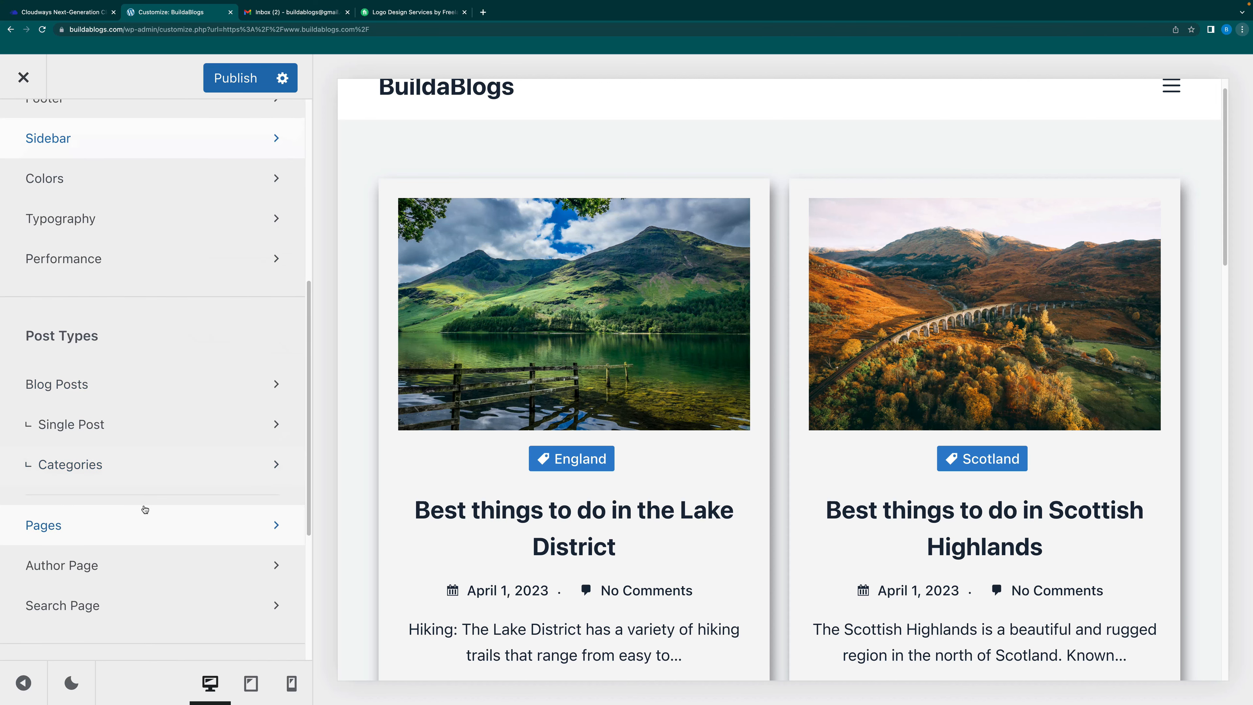
scroll(144, 508, "up", 2)
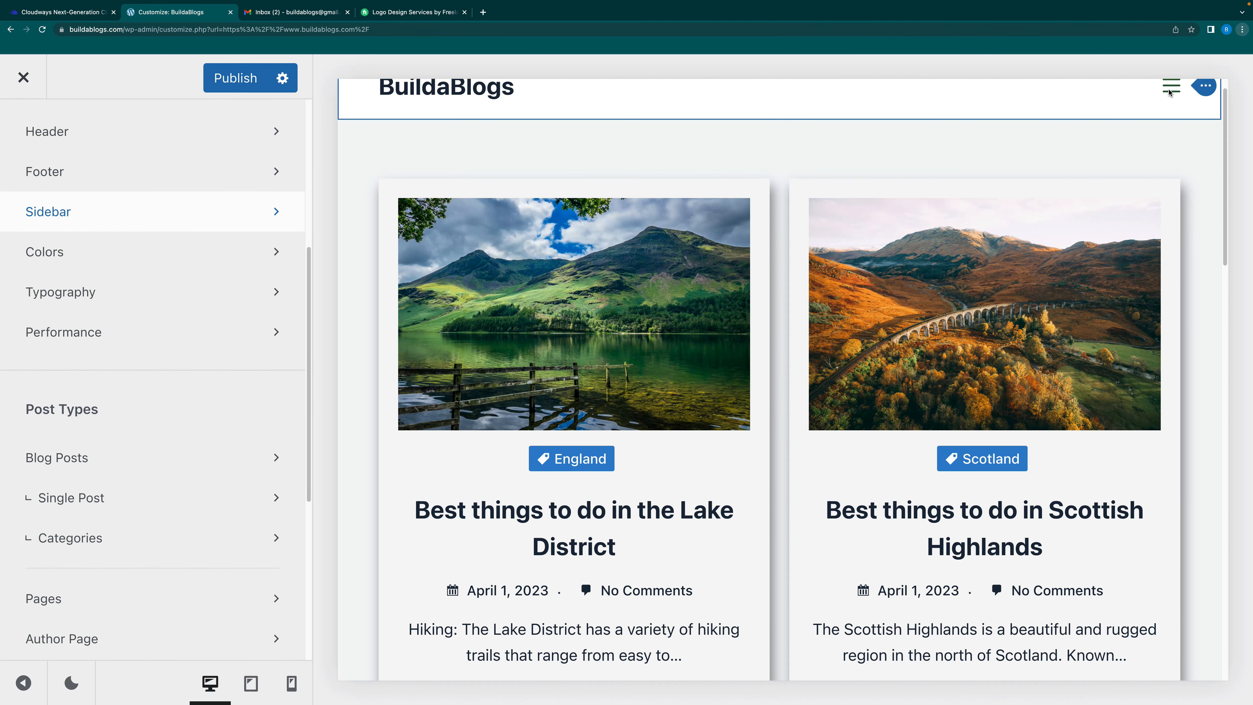
left_click(1170, 89)
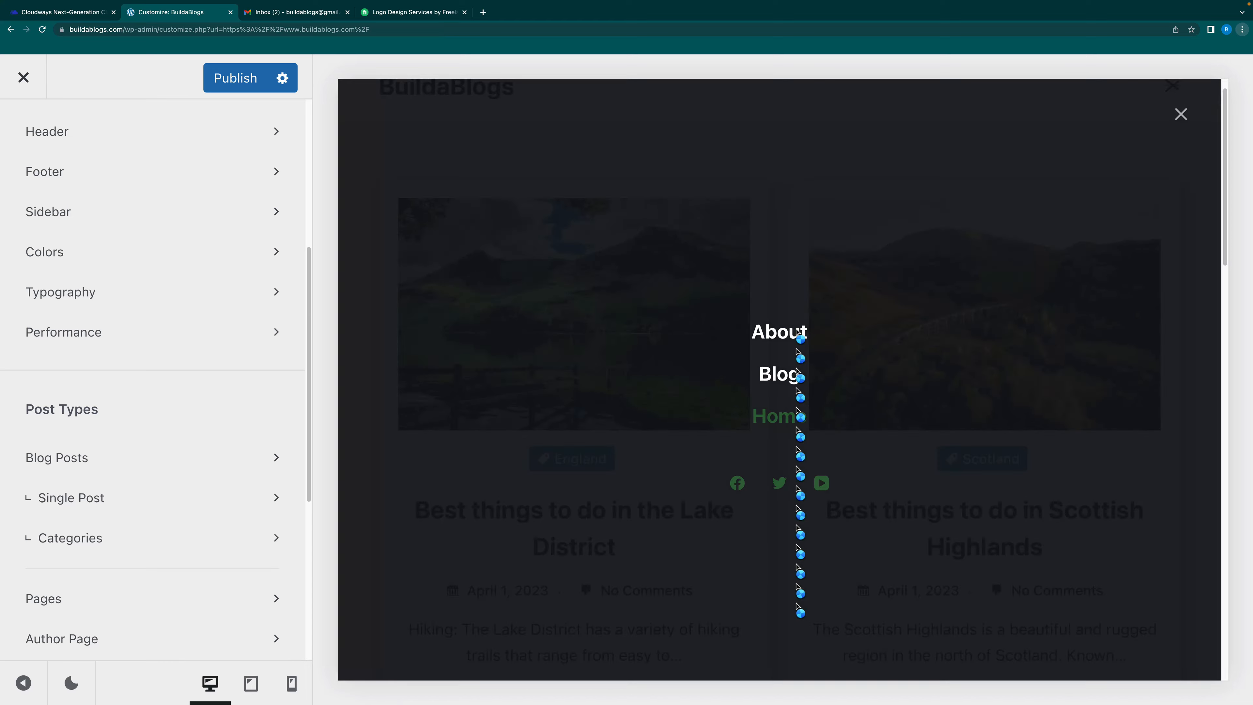
left_click(799, 331)
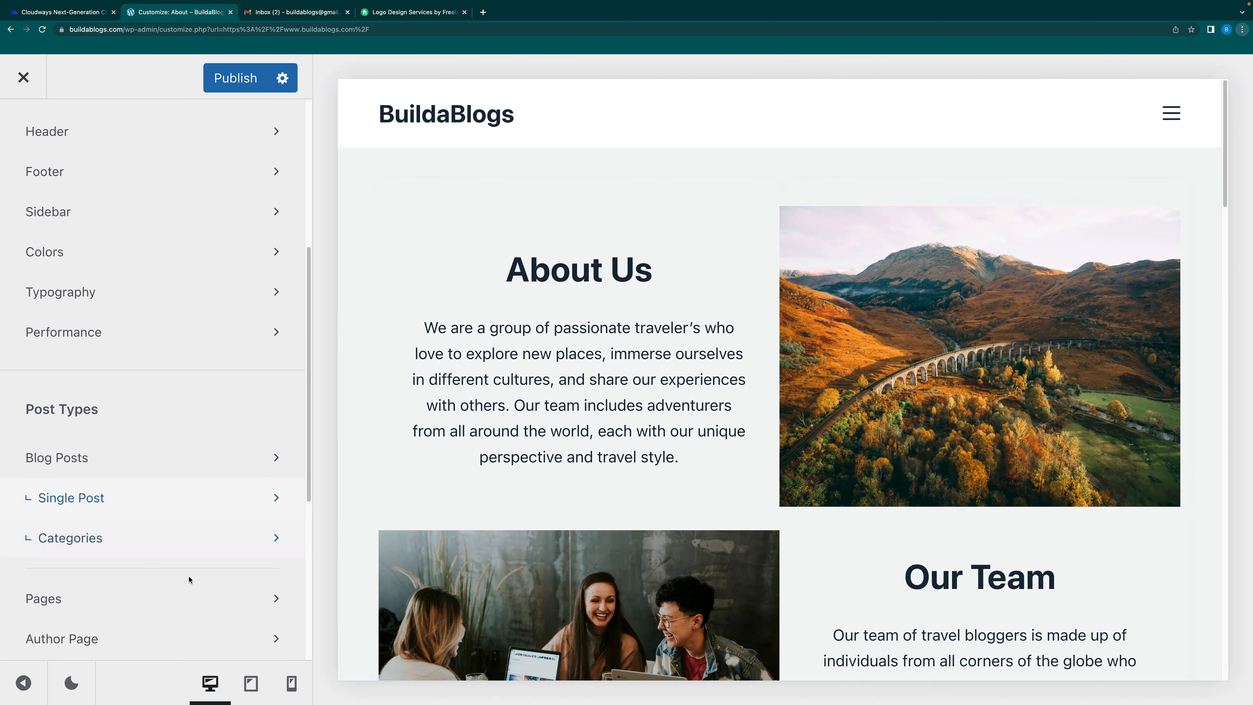
Open the Main Sidebar widget area in the customizer's Widgets settings and dismiss the block widgets welcome guide
scroll(187, 578, "down", 3)
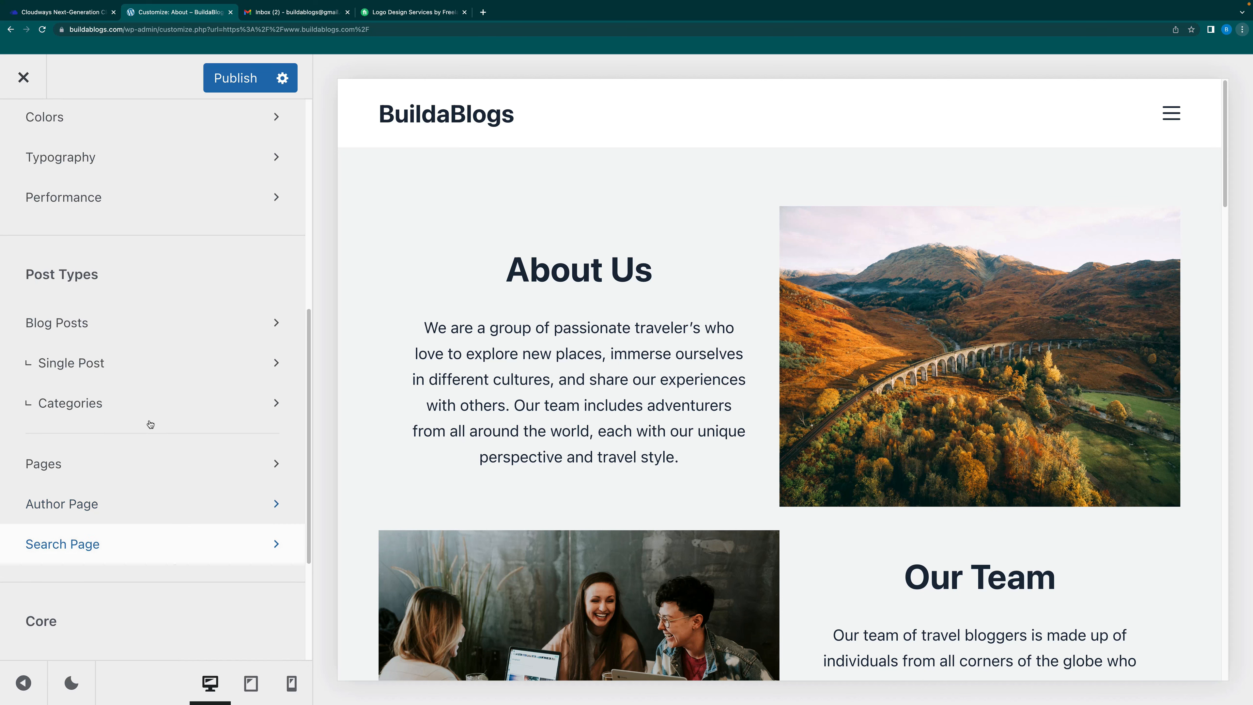
scroll(158, 429, "up", 5)
scroll(172, 449, "down", 8)
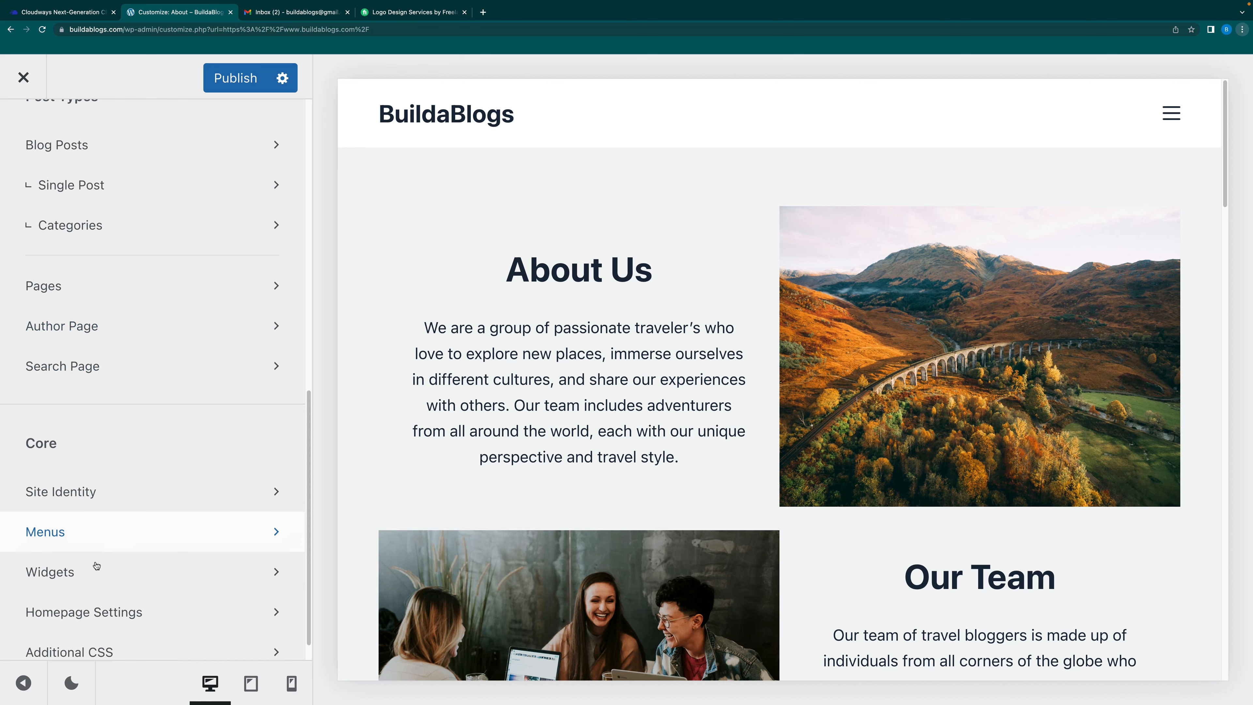
left_click(97, 569)
left_click(164, 351)
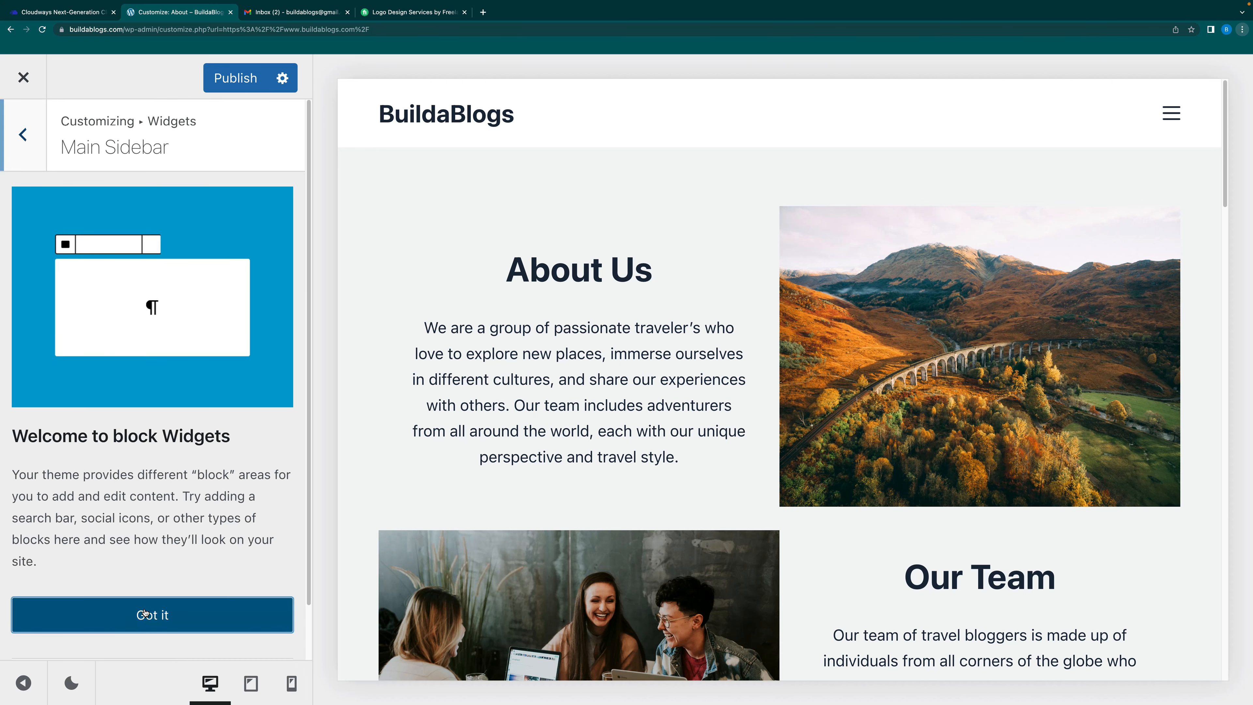
left_click(145, 614)
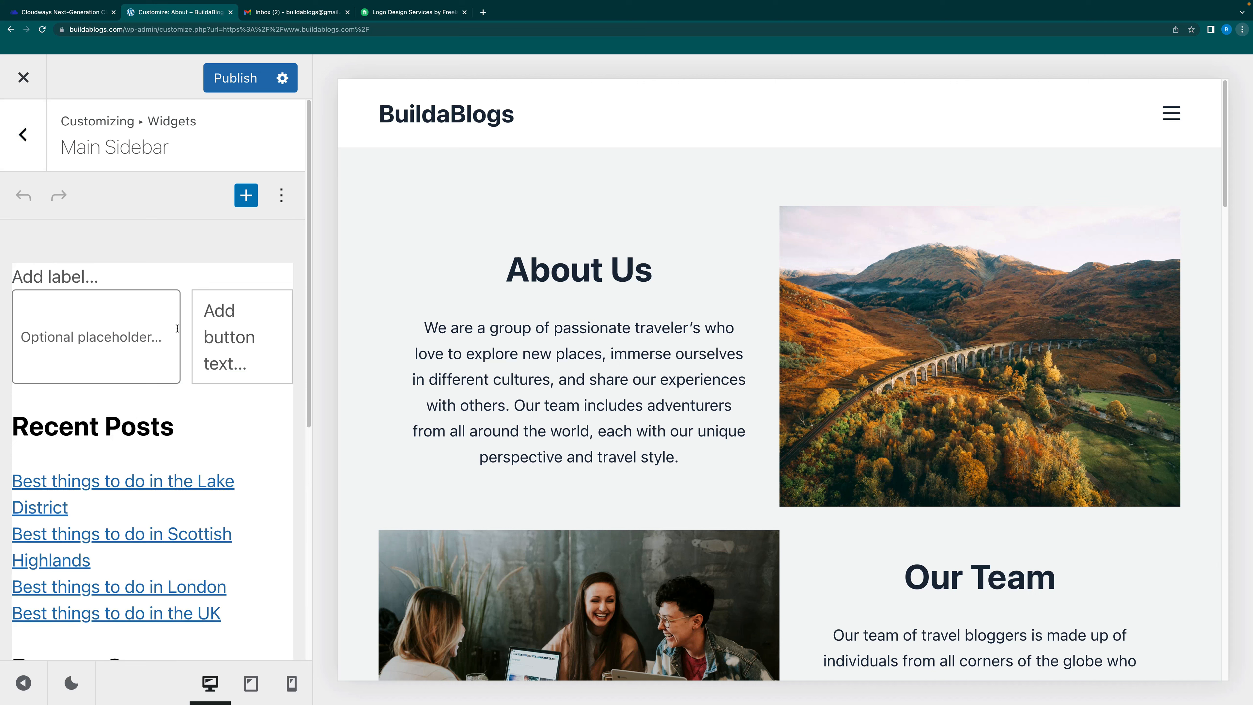
Delete the Search block from the Main Sidebar and check the sidebar in the full-width preview
left_click(124, 318)
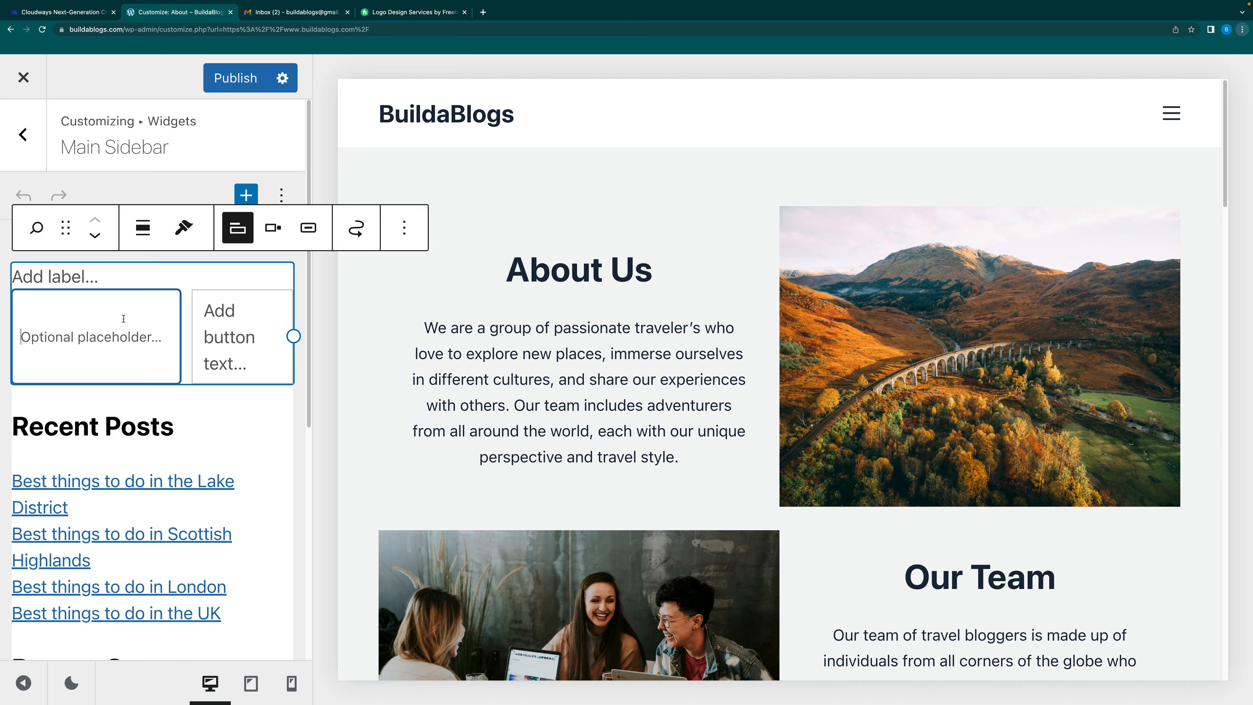
left_click(403, 228)
left_click(498, 680)
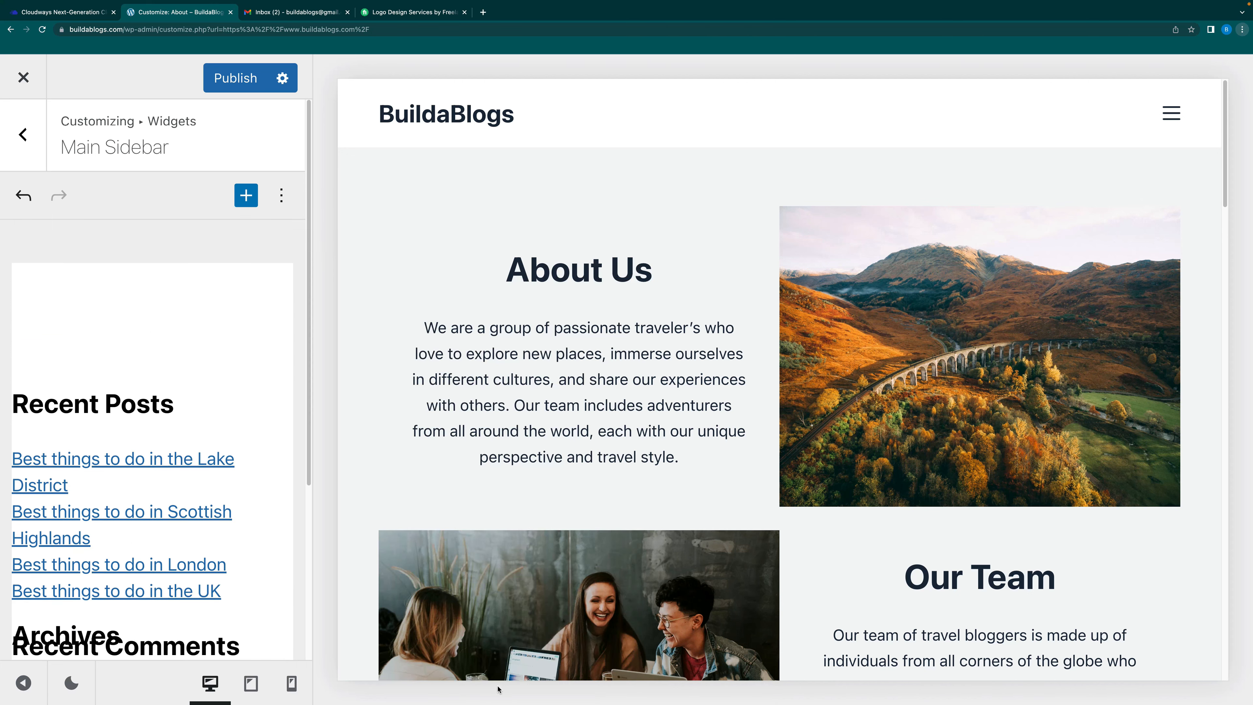
left_click(25, 684)
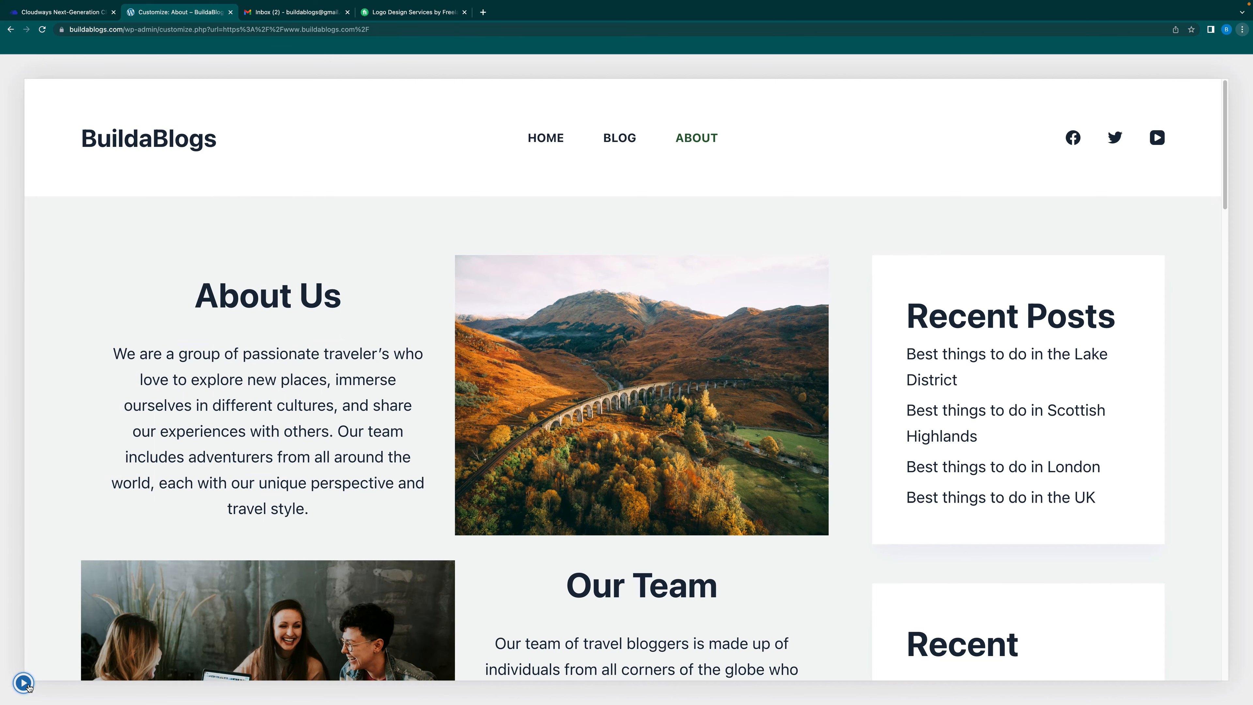
left_click(25, 684)
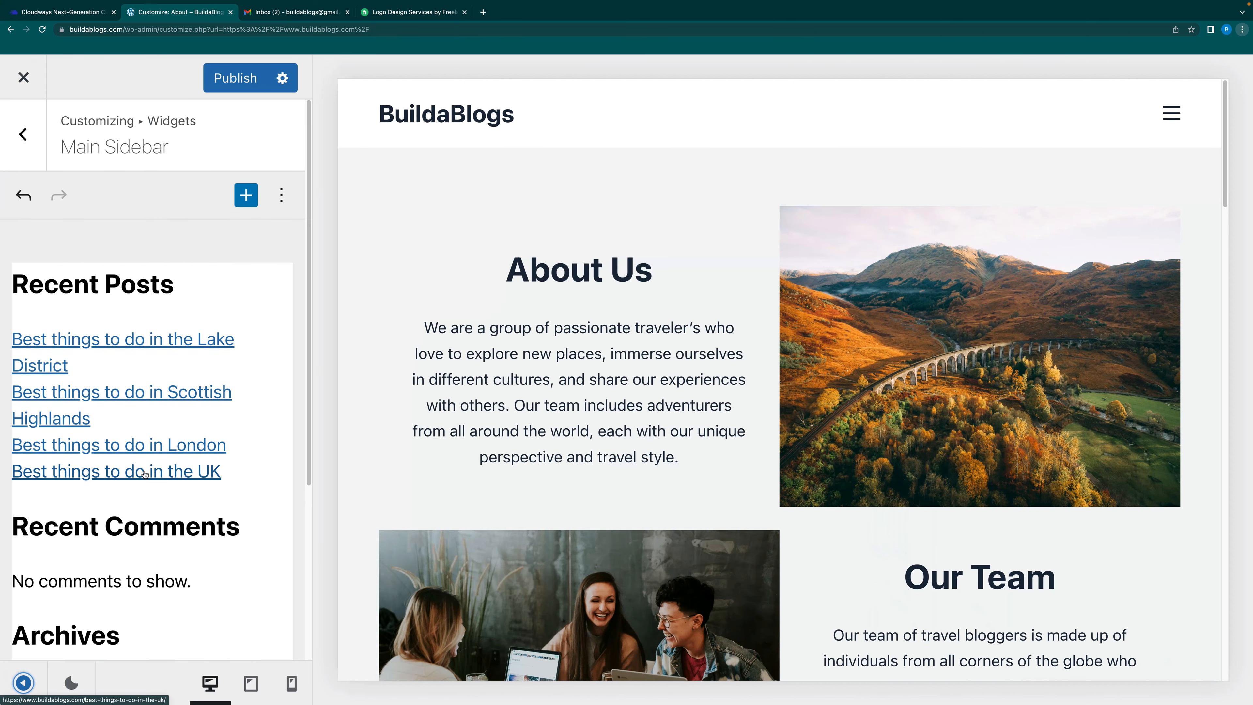
Examine the remaining Main Sidebar blocks, including Recent Posts, Recent Comments and Archives, and compare them with the full-width preview
scroll(138, 469, "down", 4)
scroll(144, 473, "down", 2)
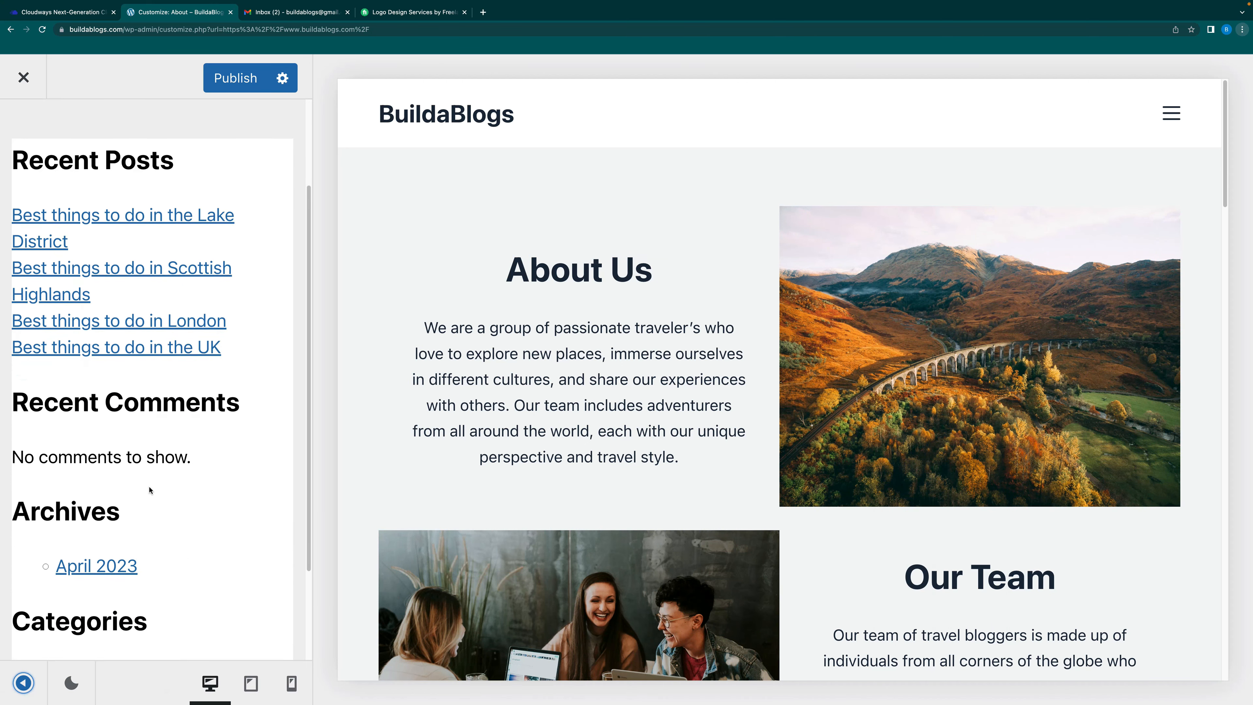
left_click(167, 435)
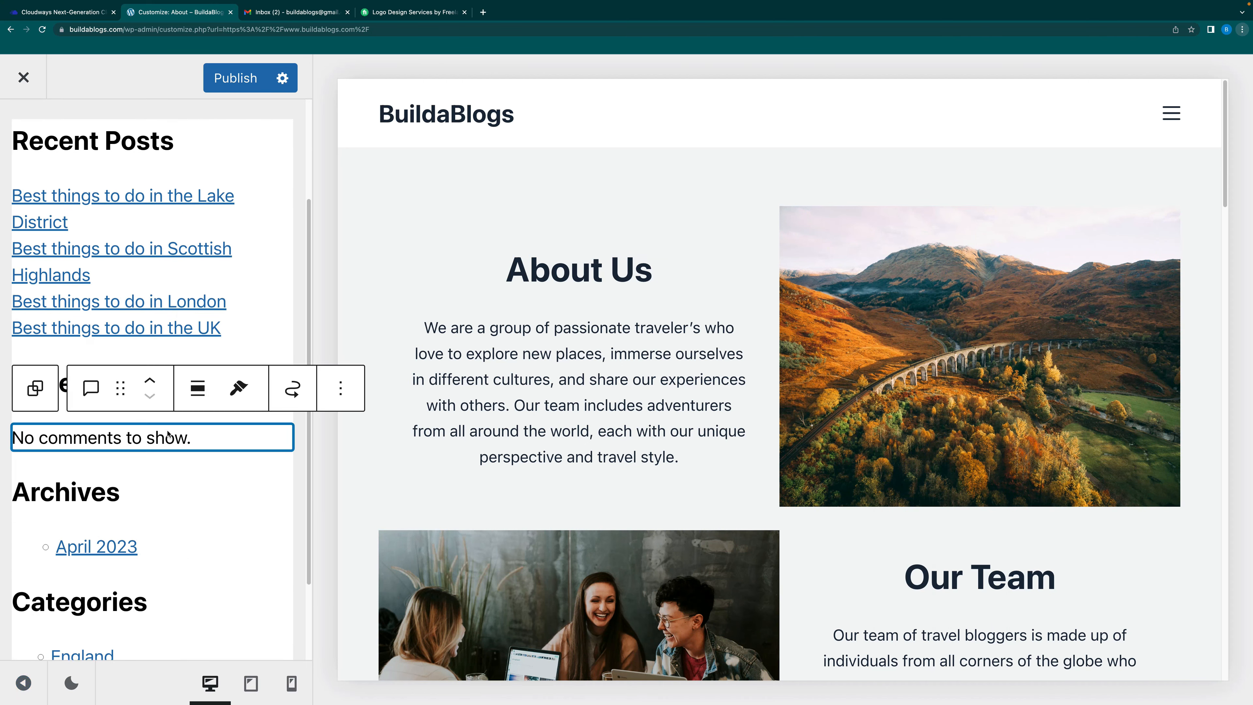
left_click(226, 489)
scroll(192, 562, "down", 4)
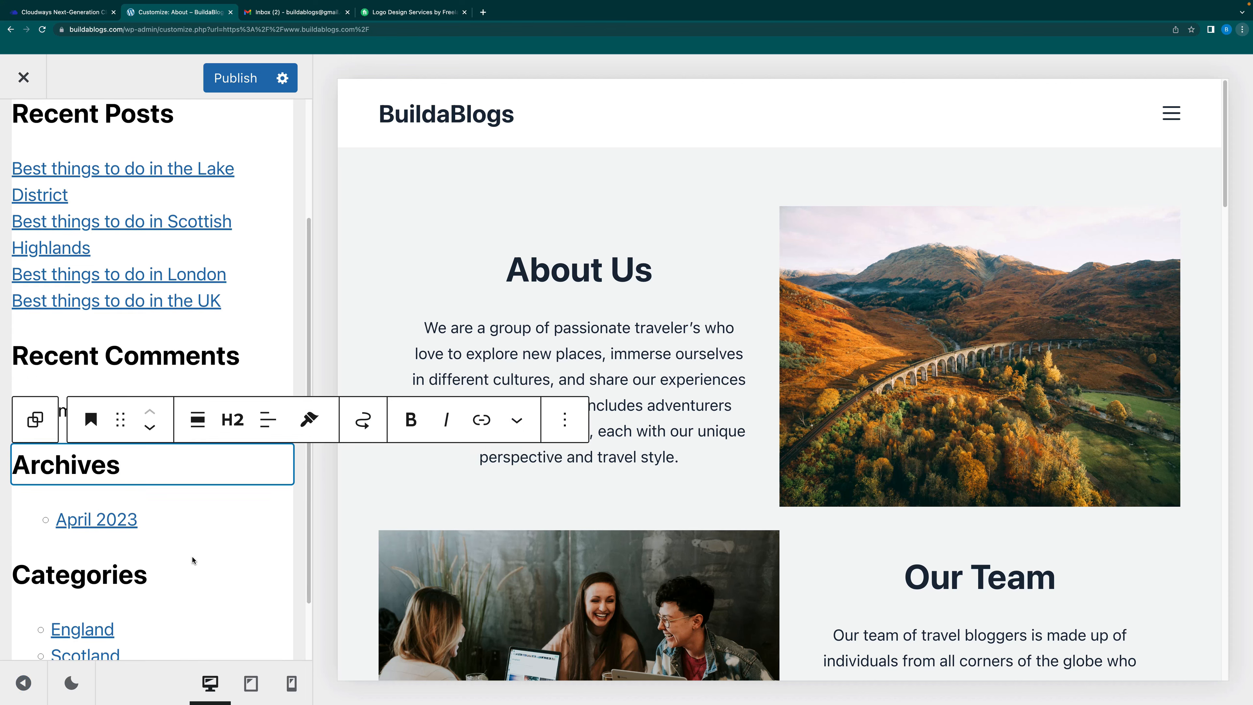
scroll(195, 558, "up", 2)
scroll(196, 558, "up", 5)
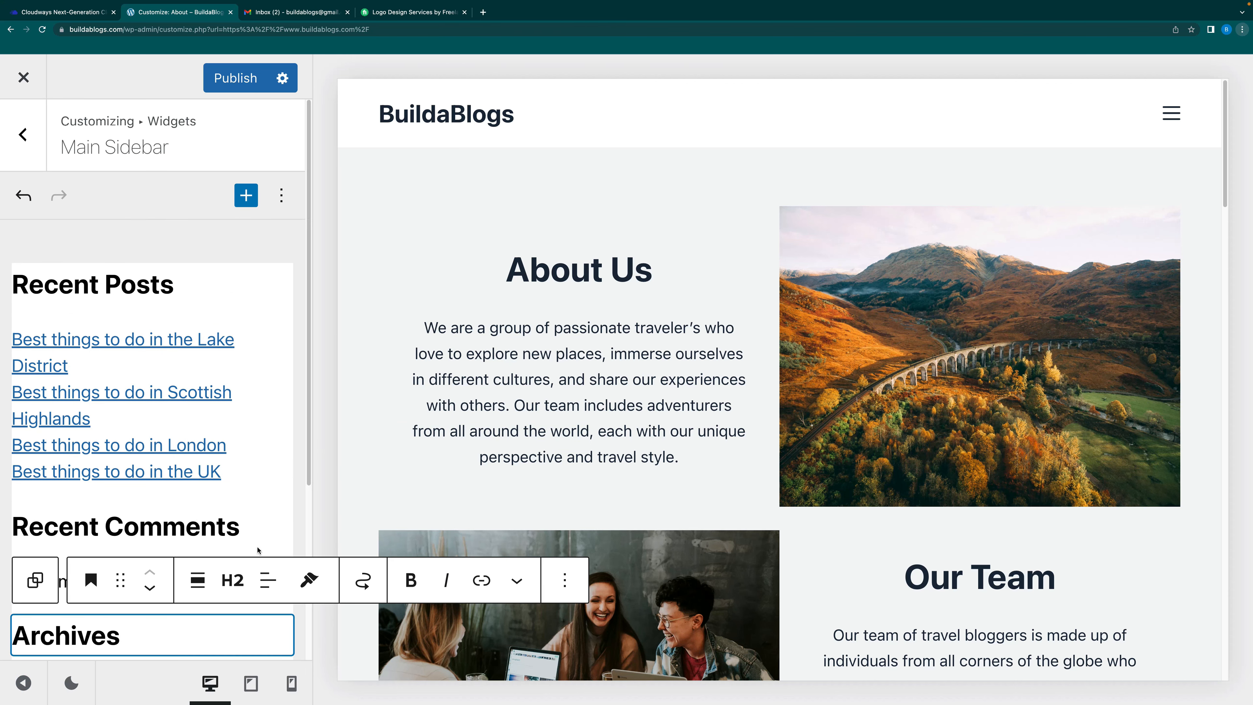
left_click(173, 288)
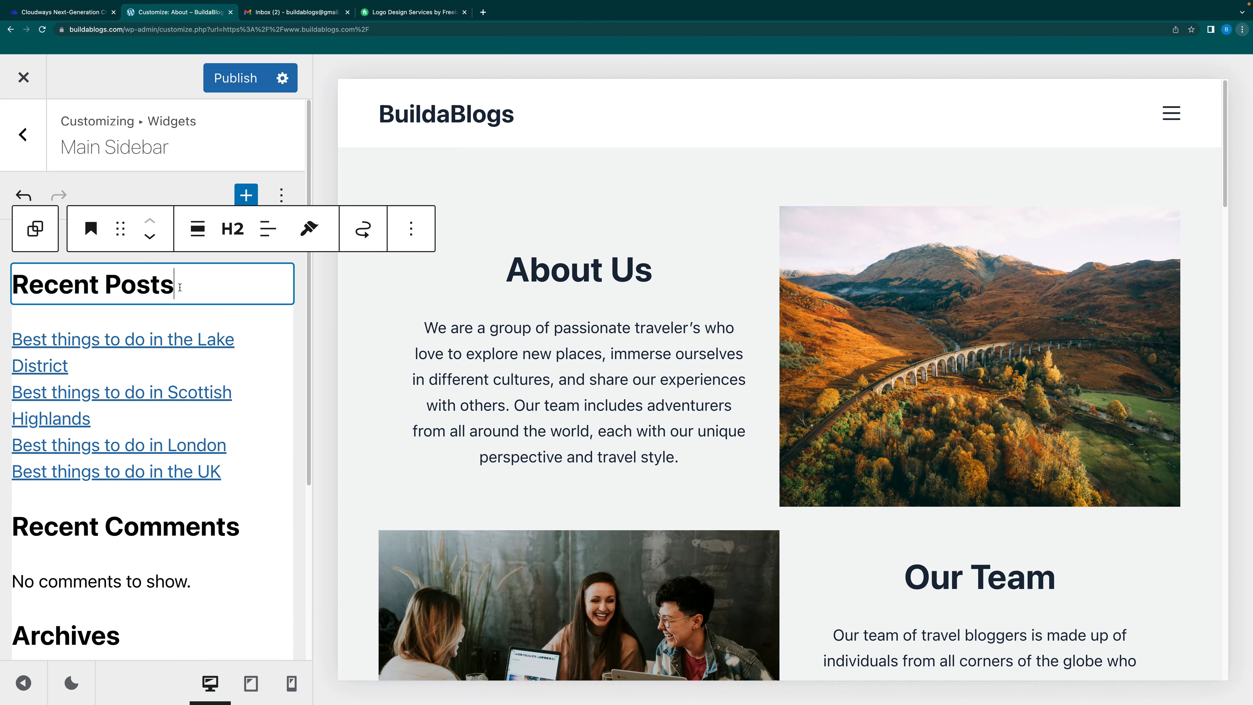
left_click(29, 678)
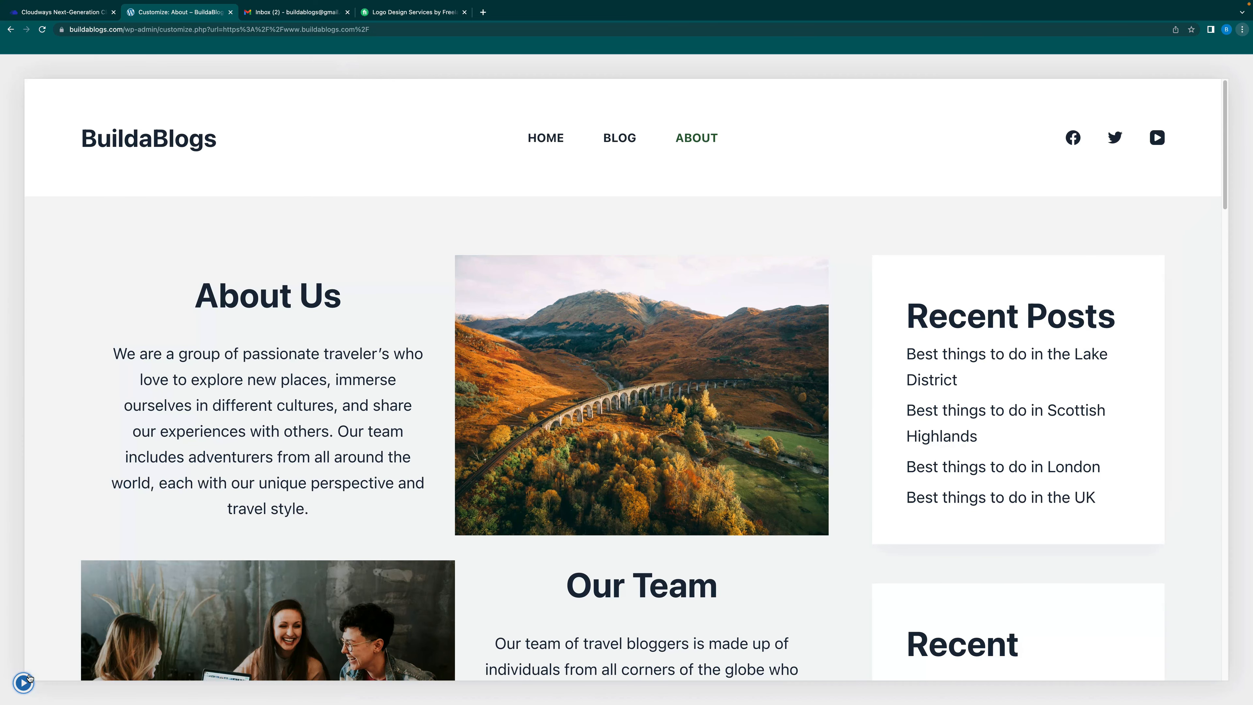
left_click(28, 680)
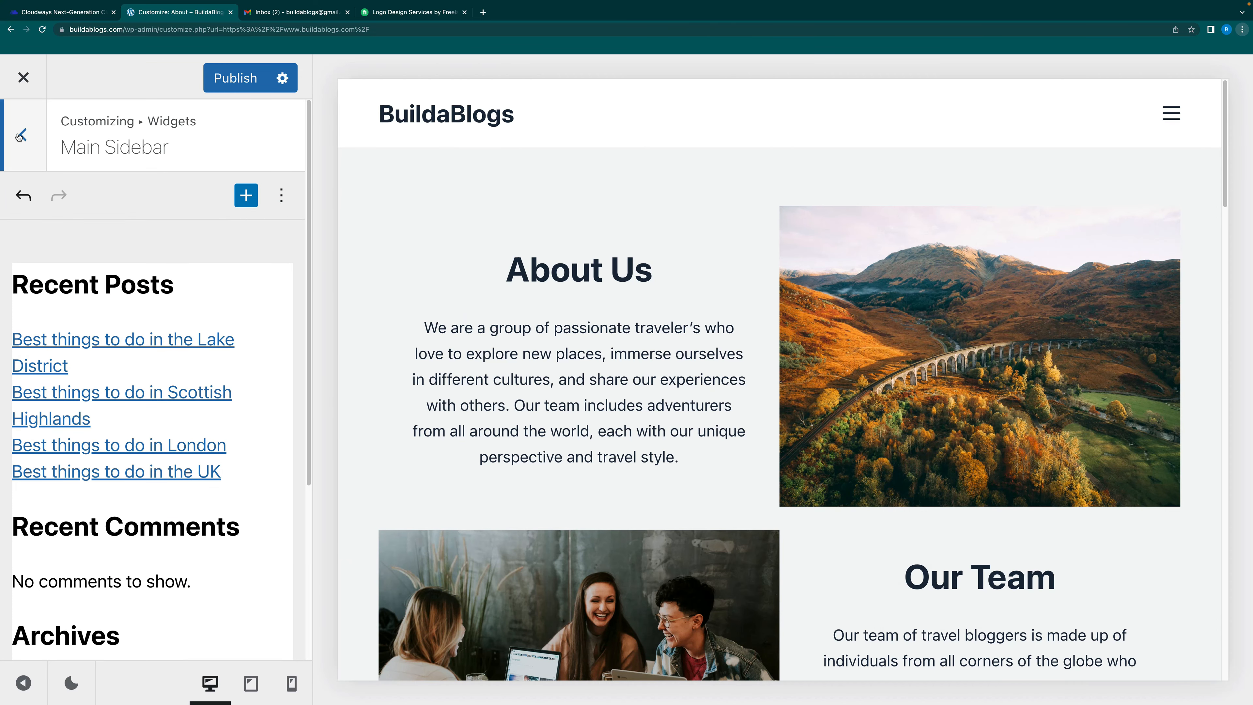
Leave the widget settings and check the About page with its sidebar in the full-width preview
left_click(21, 135)
left_click(20, 135)
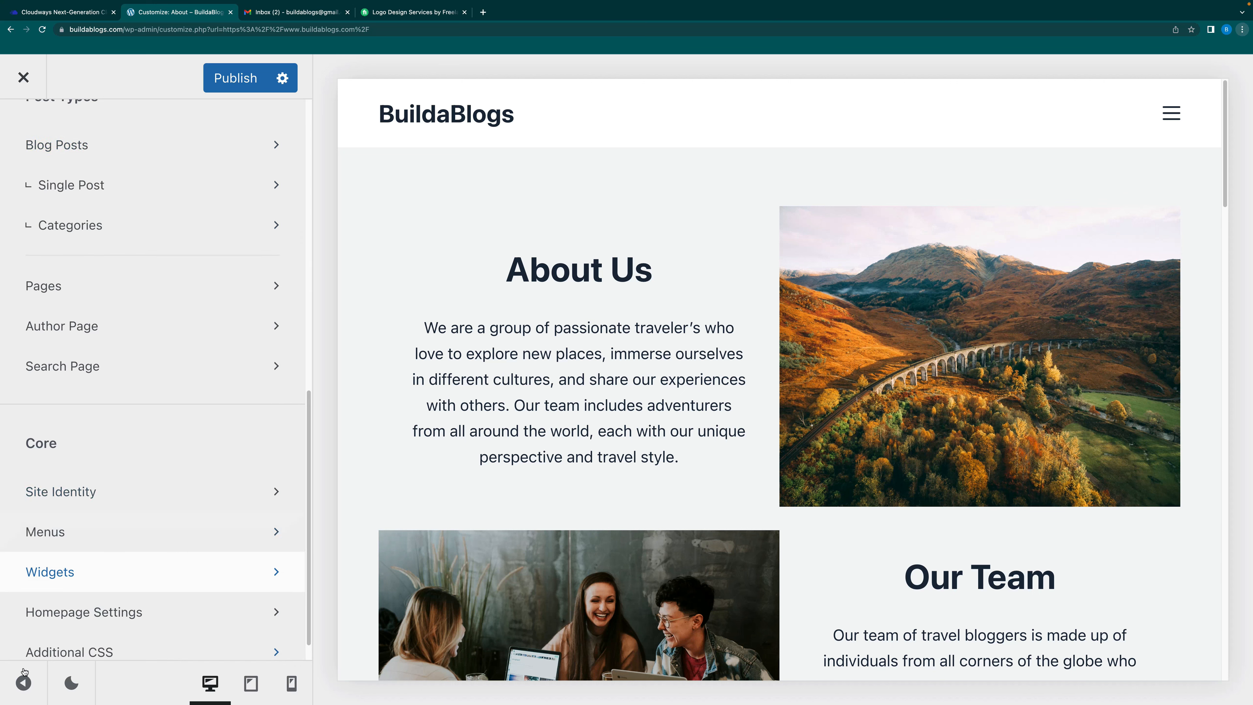
left_click(22, 690)
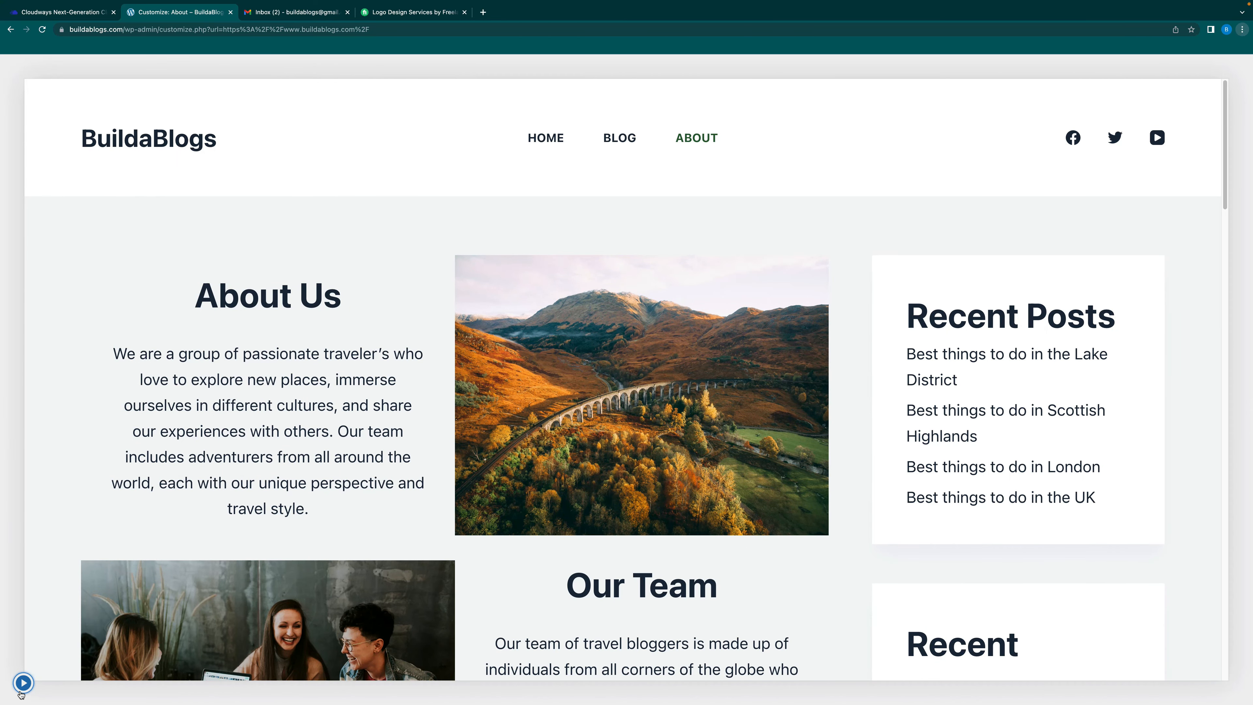
left_click(22, 687)
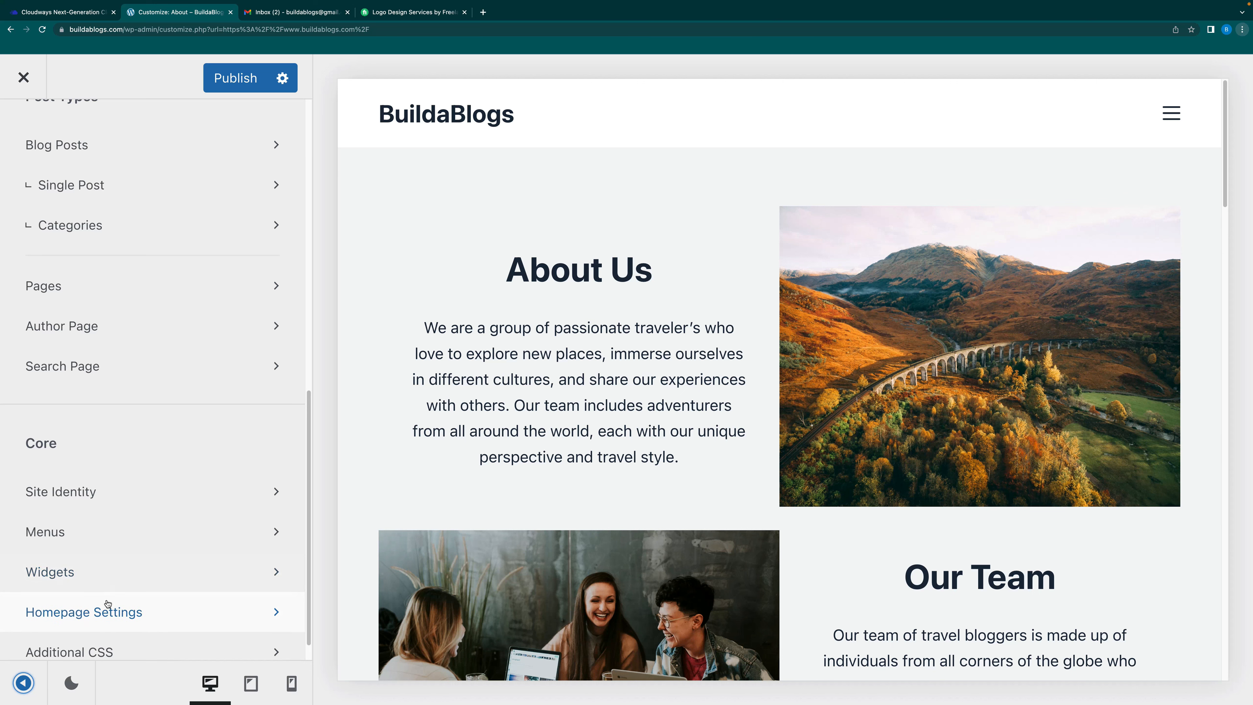
Review the base font and heading options in the Typography settings and return to the main customizer list
scroll(121, 550, "up", 3)
scroll(121, 550, "up", 2)
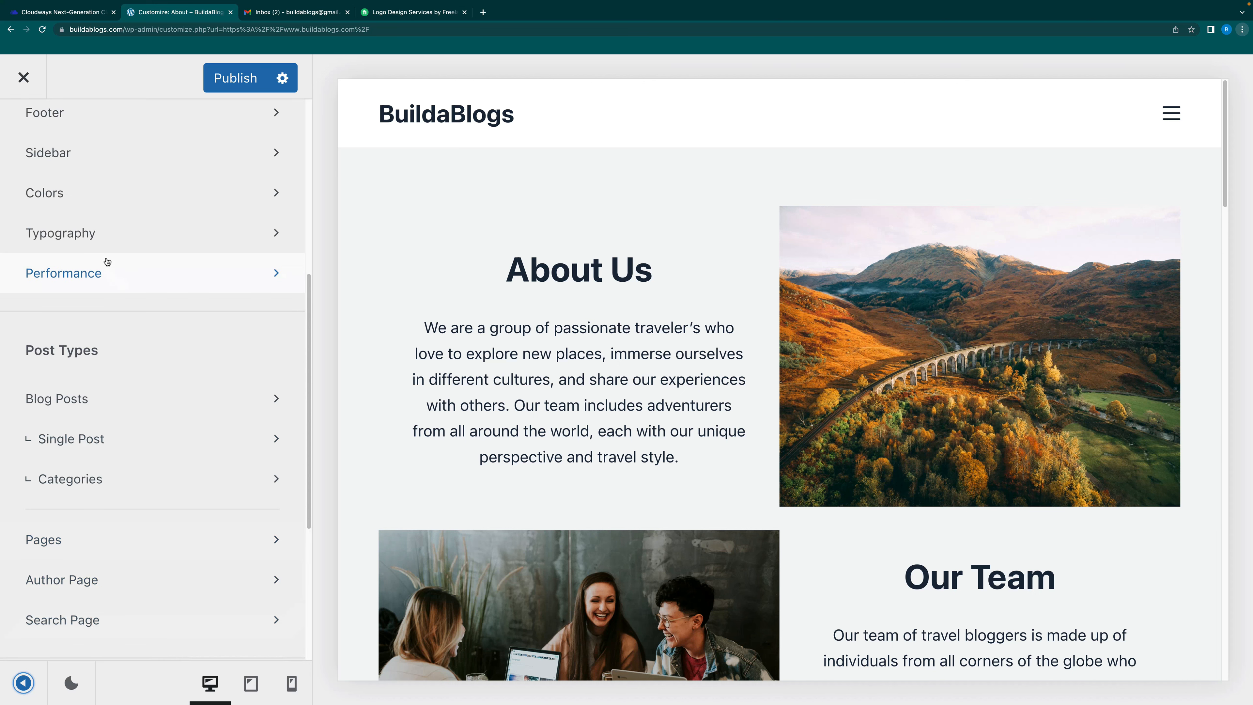
left_click(109, 241)
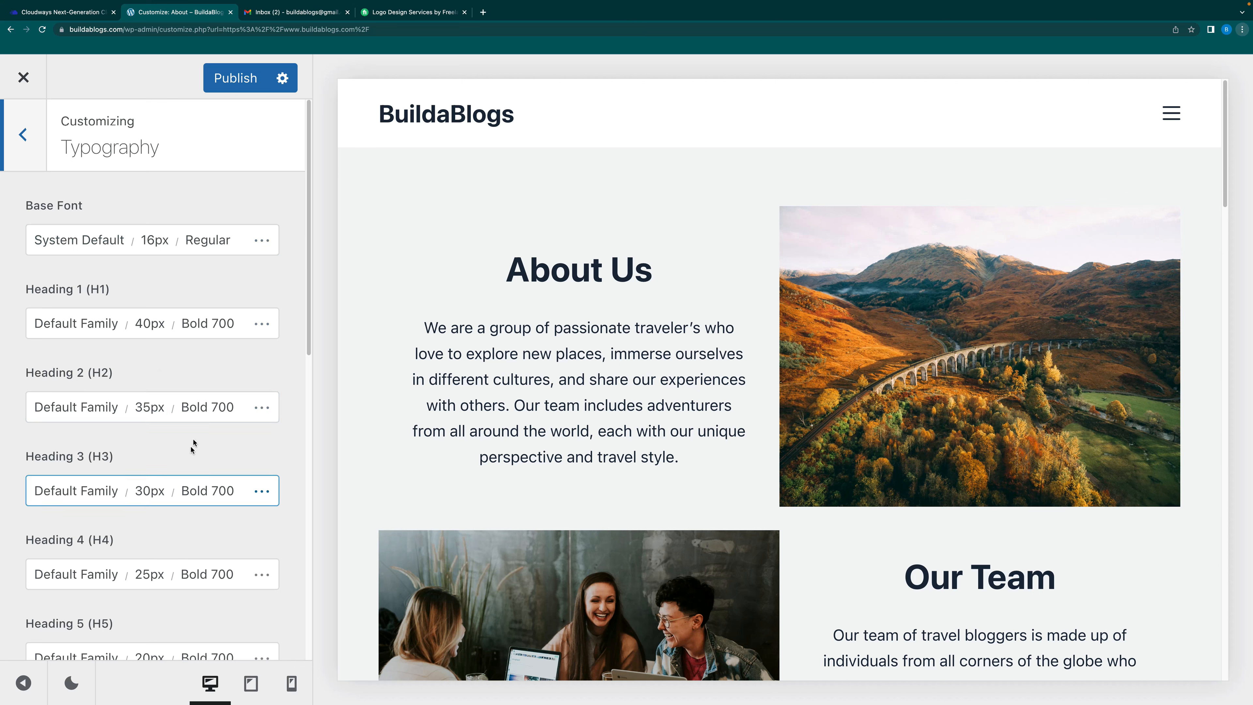
left_click(200, 492)
scroll(193, 513, "down", 3)
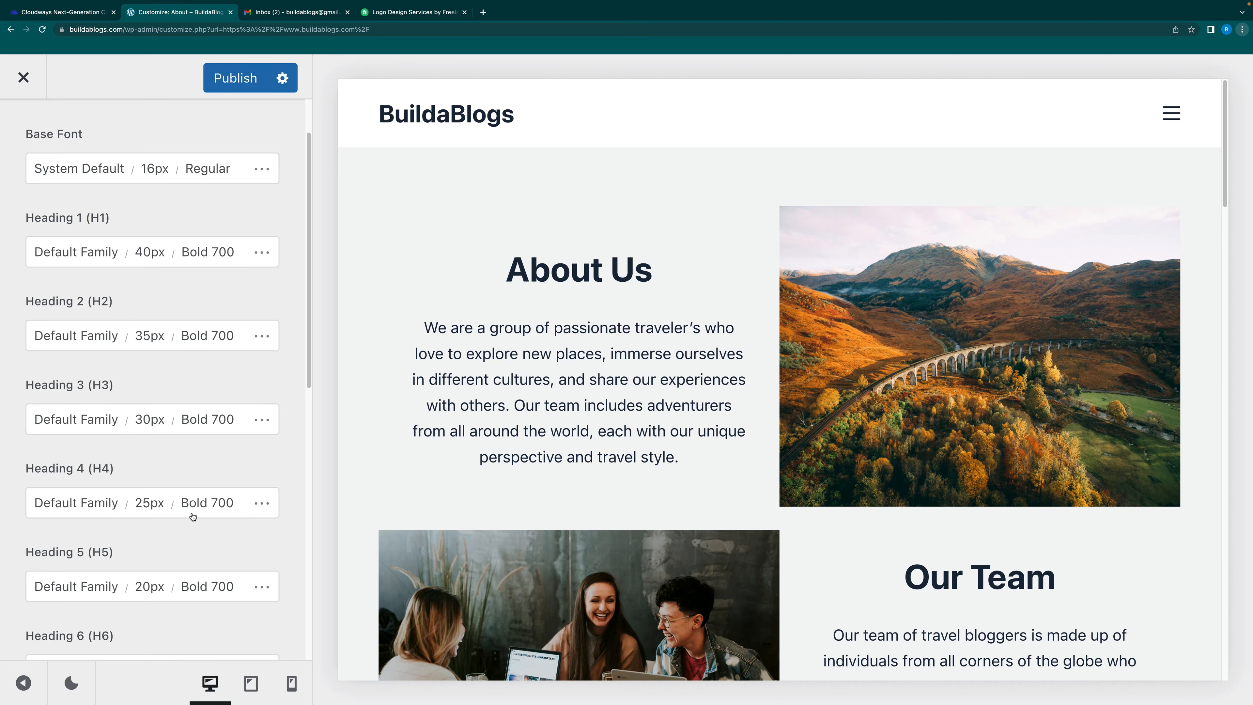
scroll(193, 516, "up", 3)
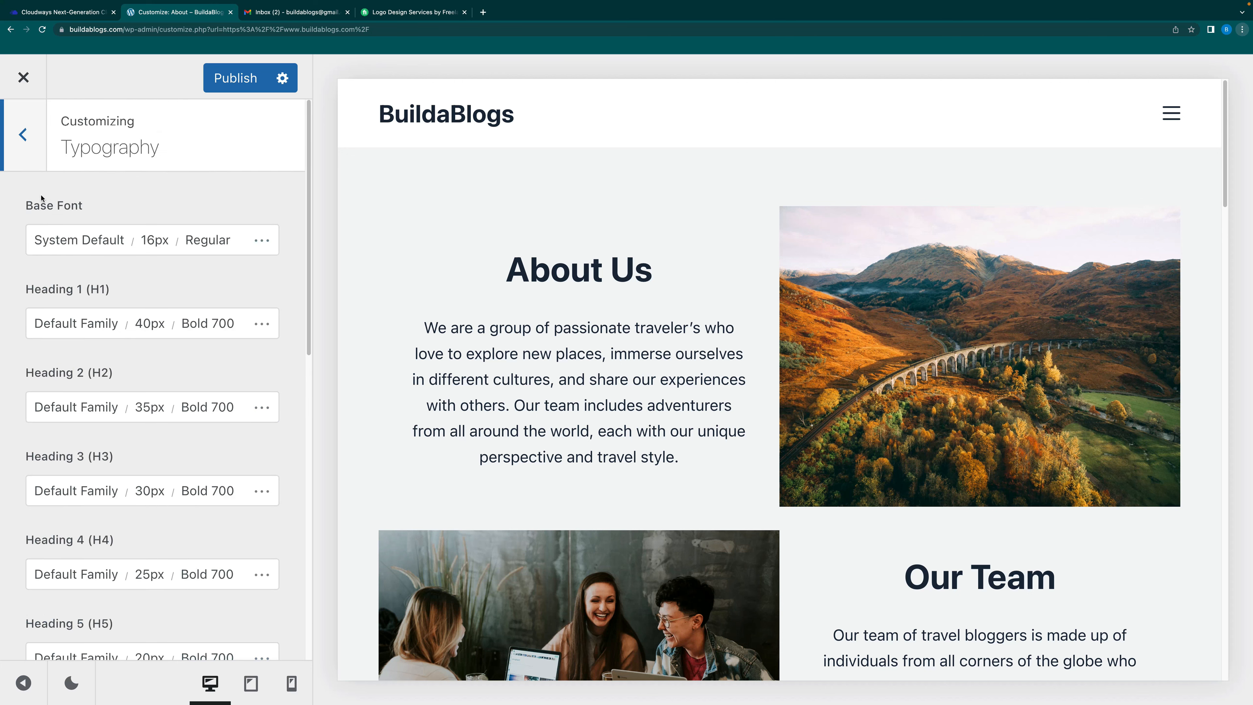
left_click(24, 134)
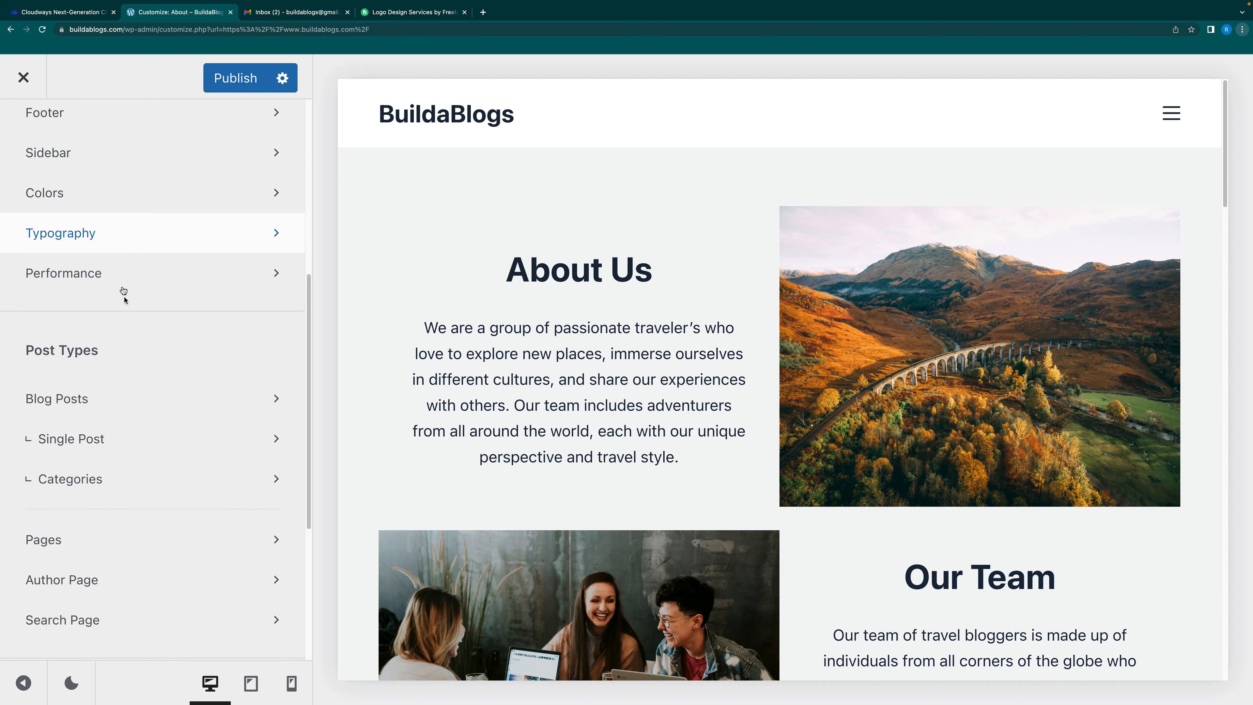
Load the Blog page in the preview through the site's menu and set the Blog Posts structure to Simple
left_click(1172, 113)
left_click(797, 373)
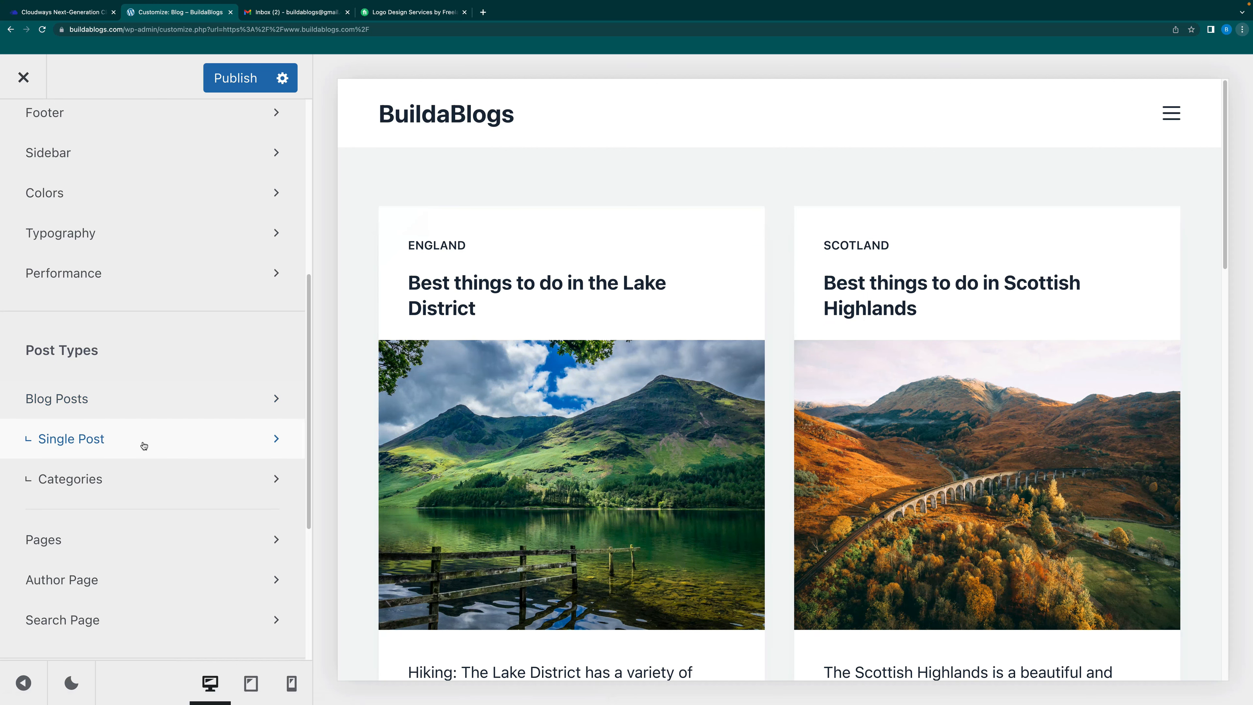
left_click(131, 399)
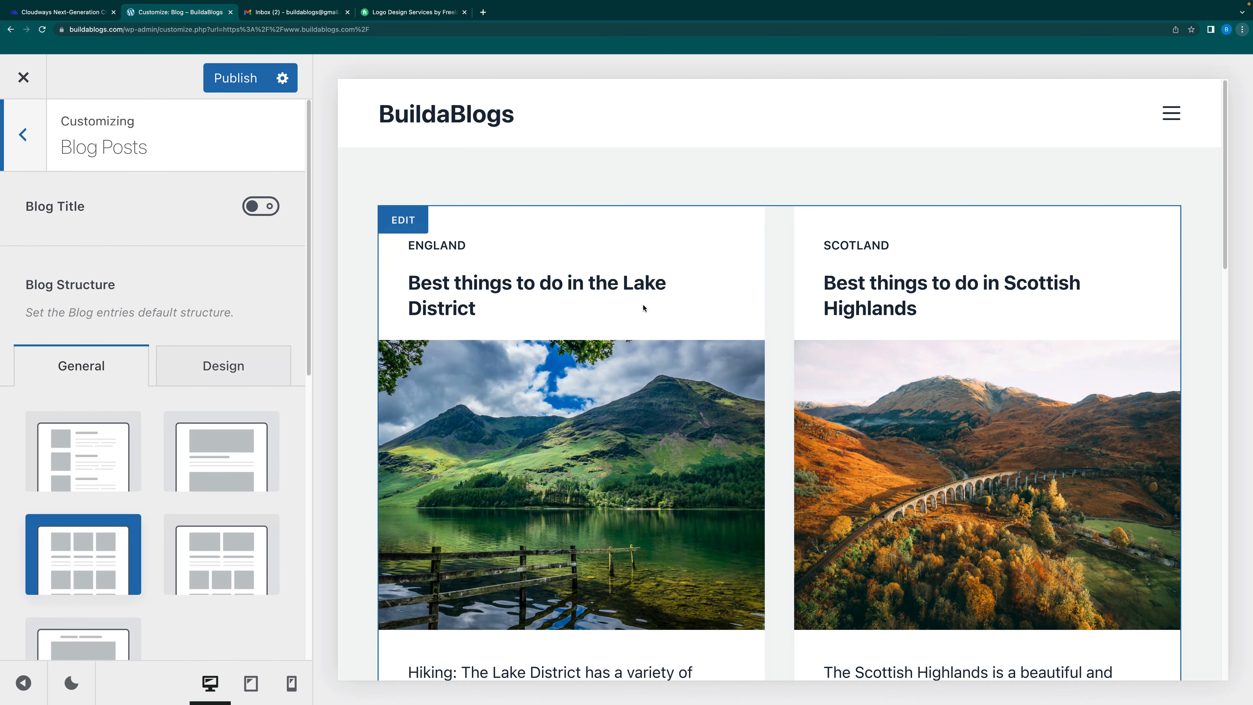
scroll(669, 427, "down", 5)
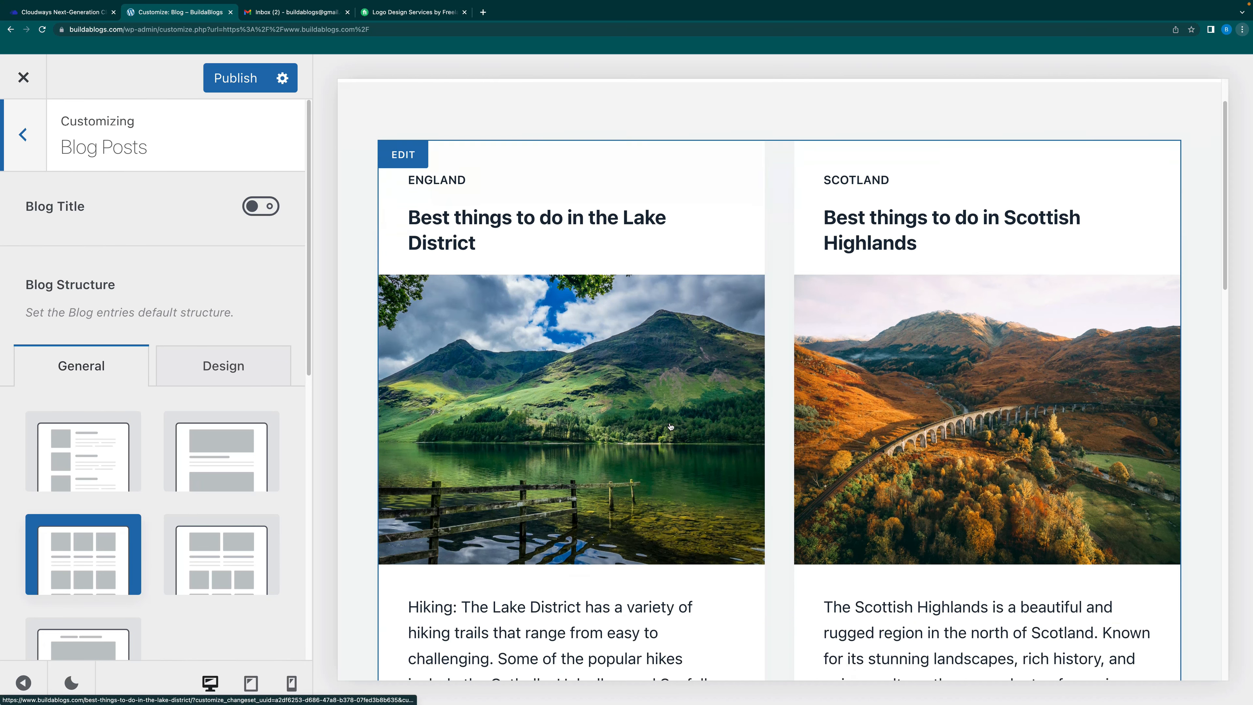
scroll(670, 427, "up", 5)
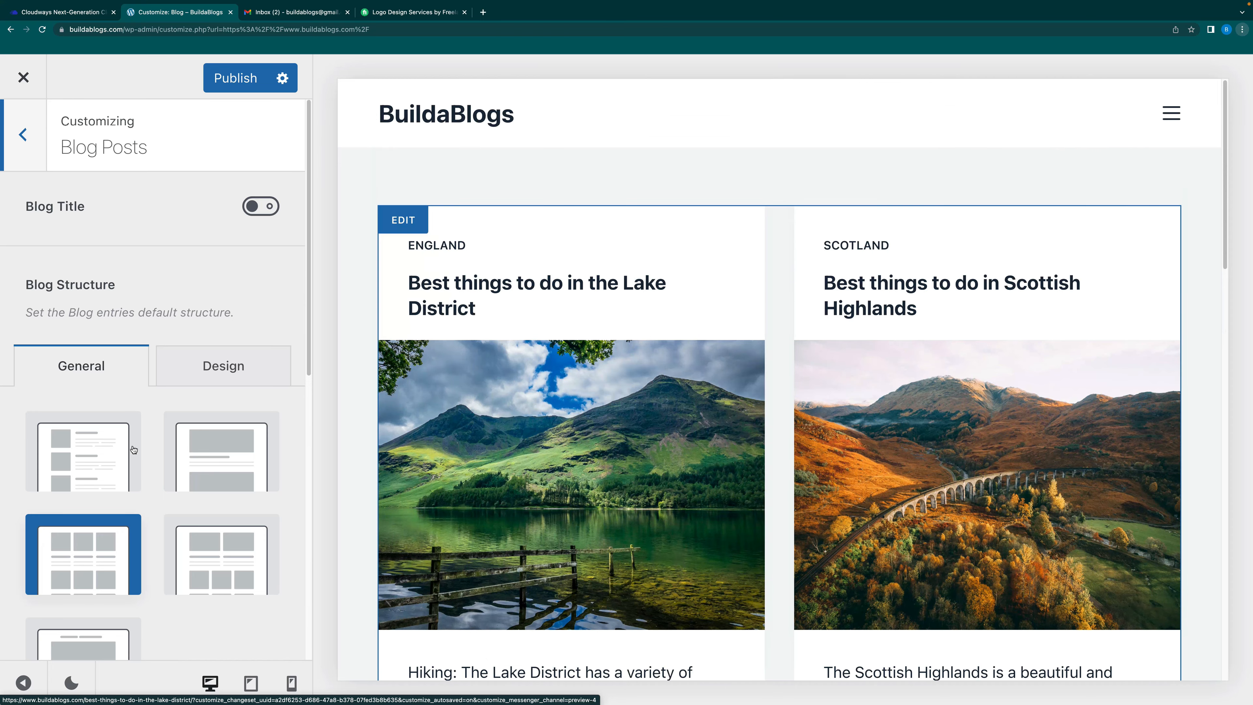
left_click(92, 452)
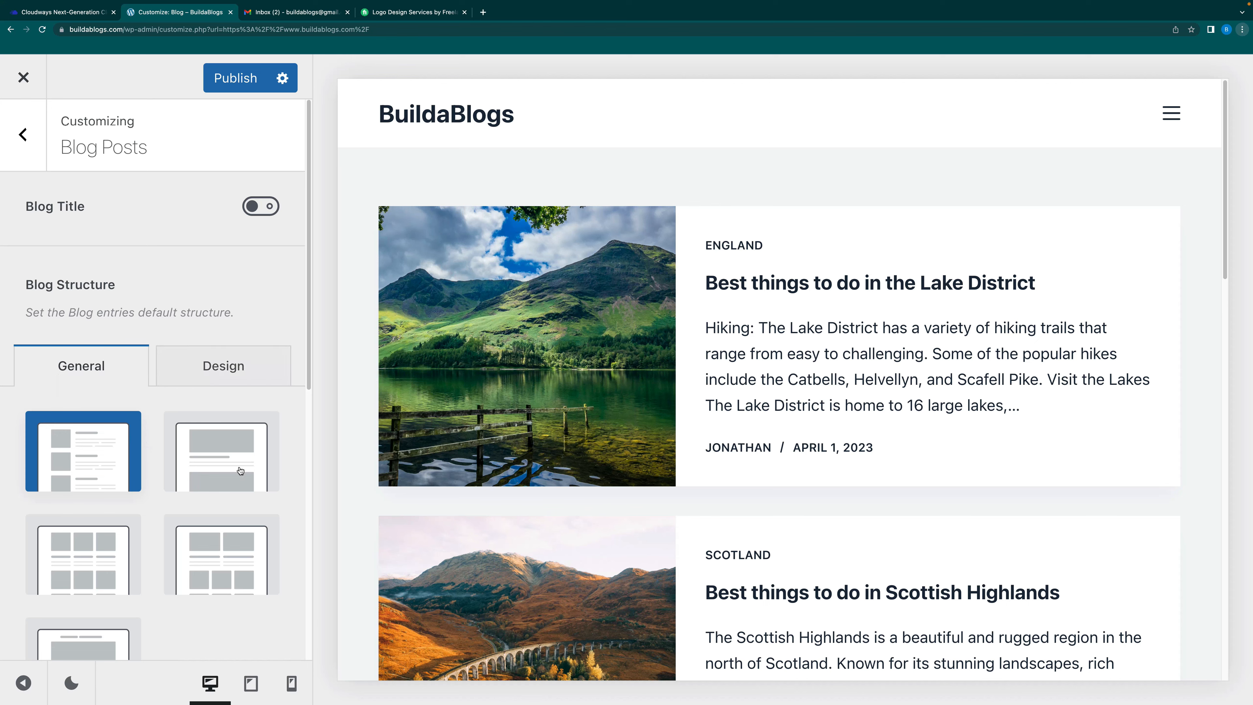
Try hiding the Title element in the blog Cards Options, restore it, and return to the Blog Posts settings
scroll(203, 494, "down", 6)
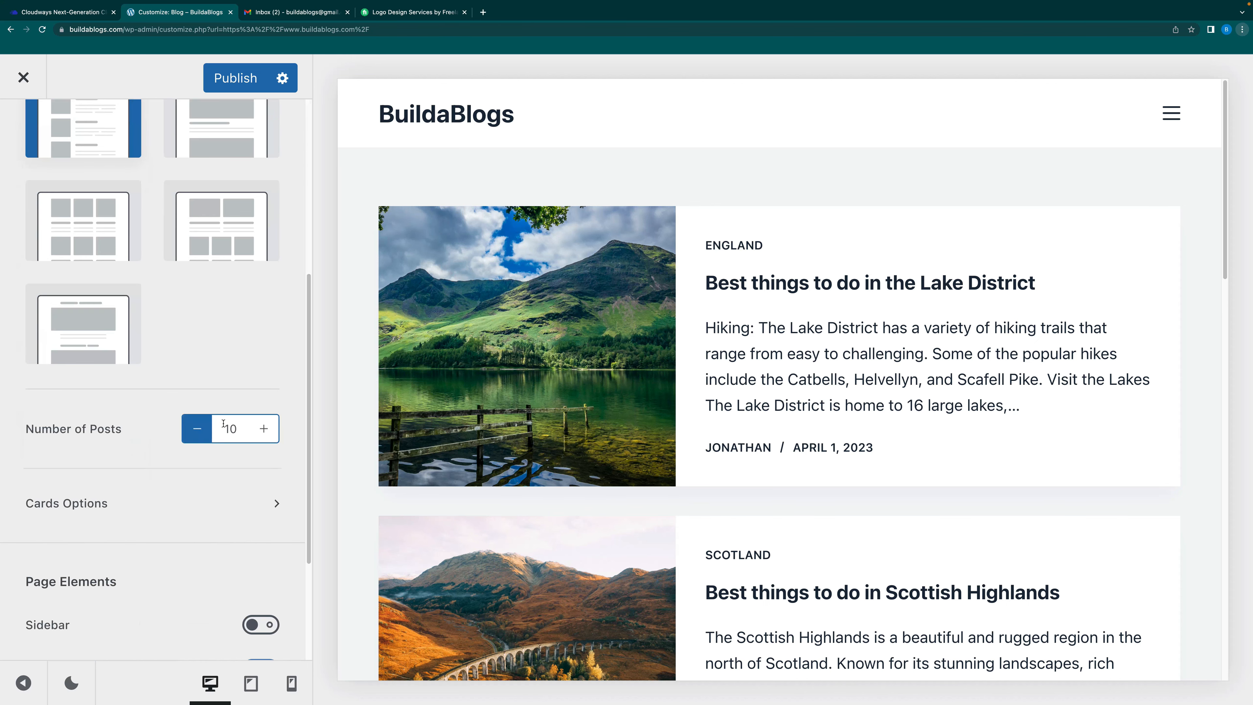
left_click(202, 511)
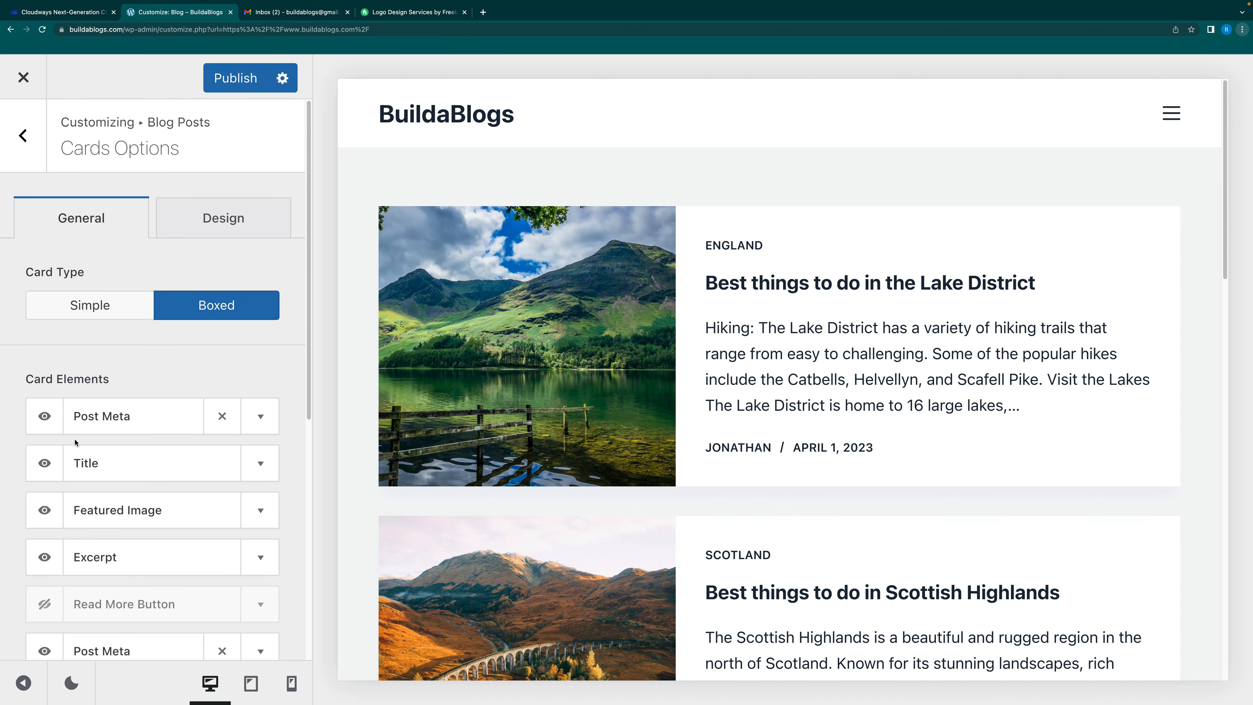
left_click(47, 464)
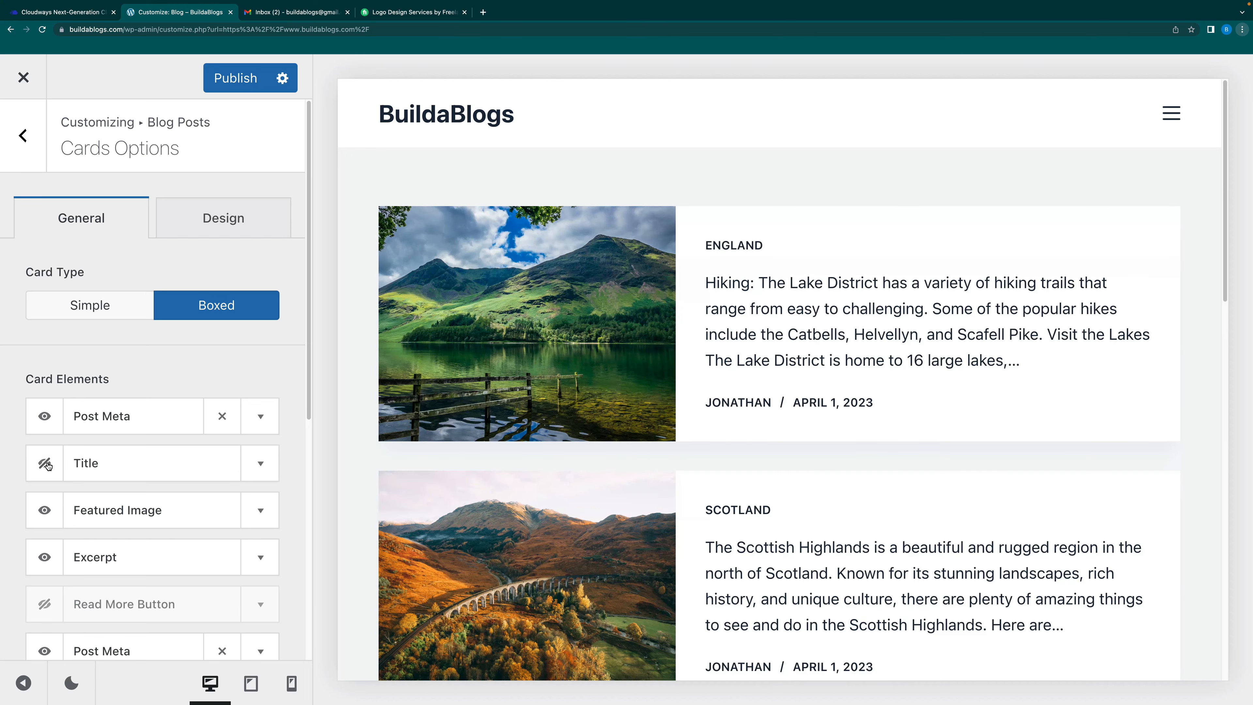
left_click(46, 464)
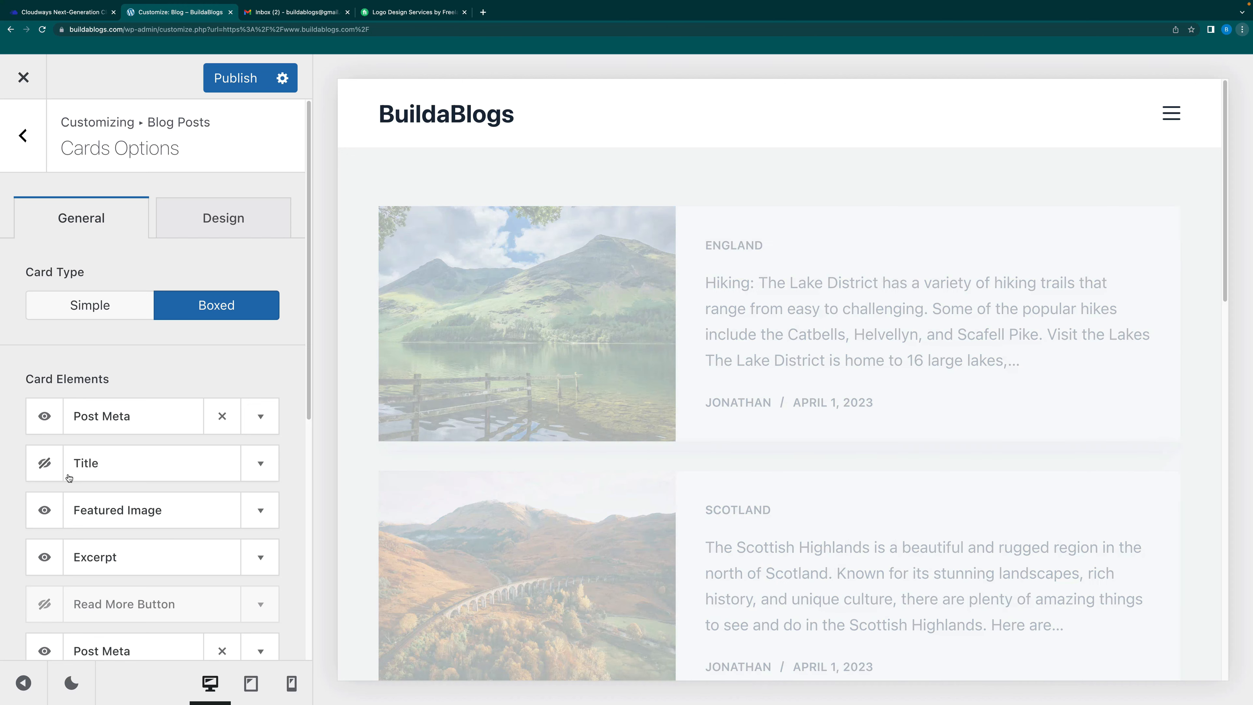
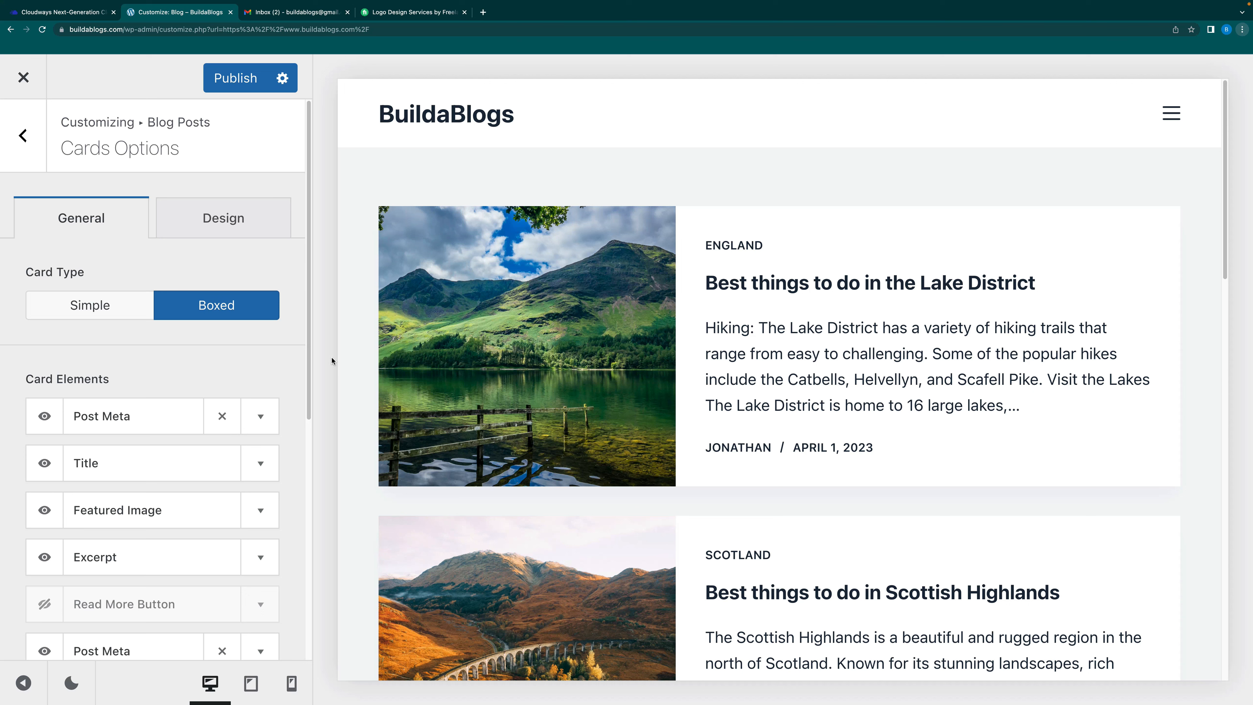
left_click(23, 141)
scroll(91, 305, "up", 4)
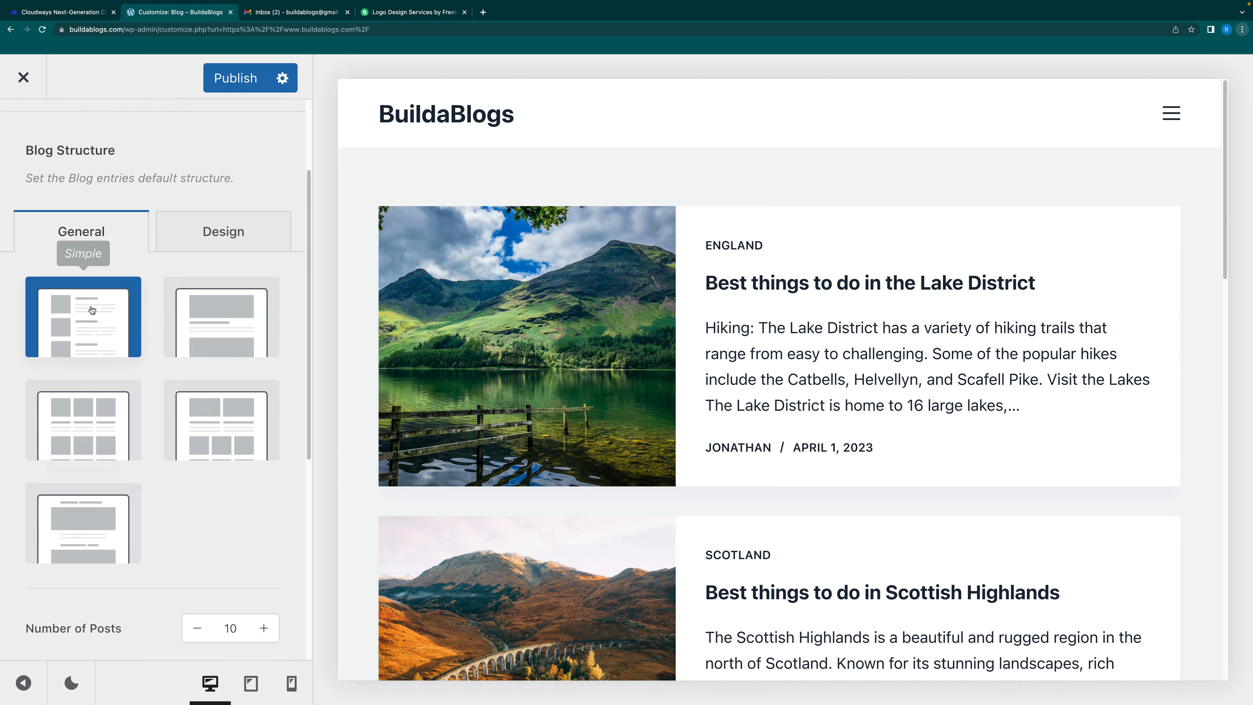
scroll(91, 305, "up", 2)
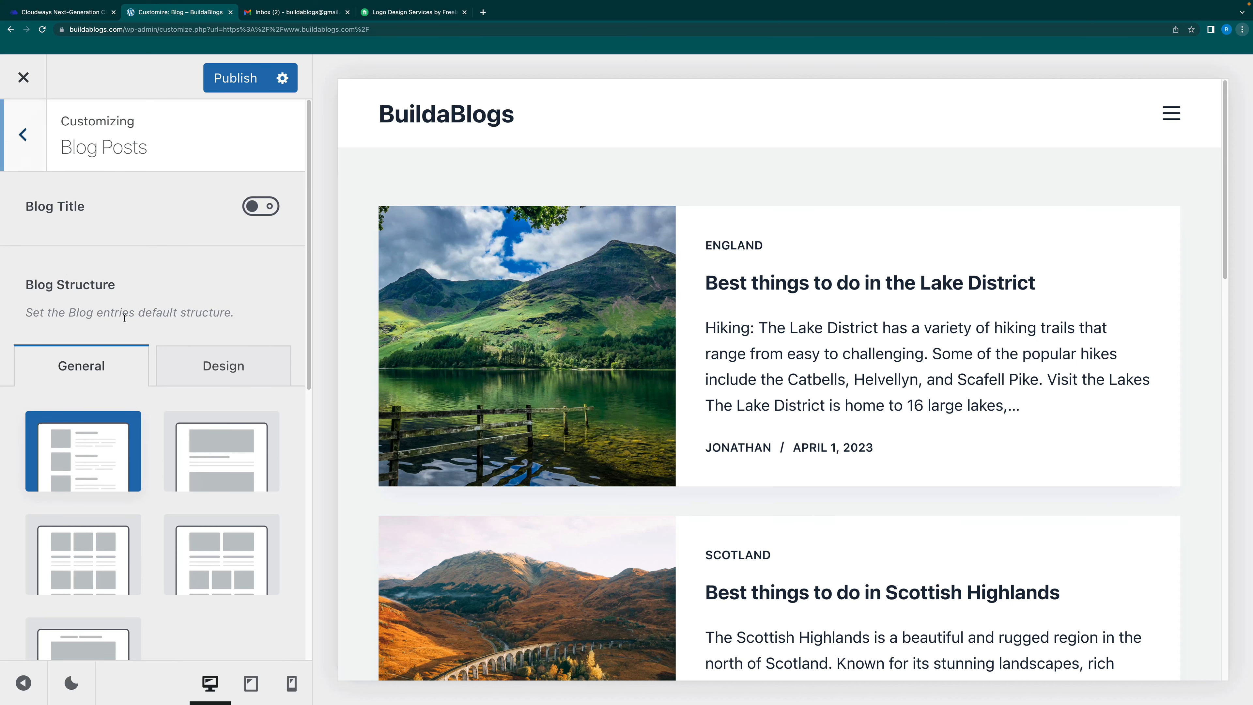
Review the remaining Blog Posts settings, including the page elements and functionality options, and return to the main customizer list
scroll(137, 362, "down", 5)
scroll(137, 363, "down", 3)
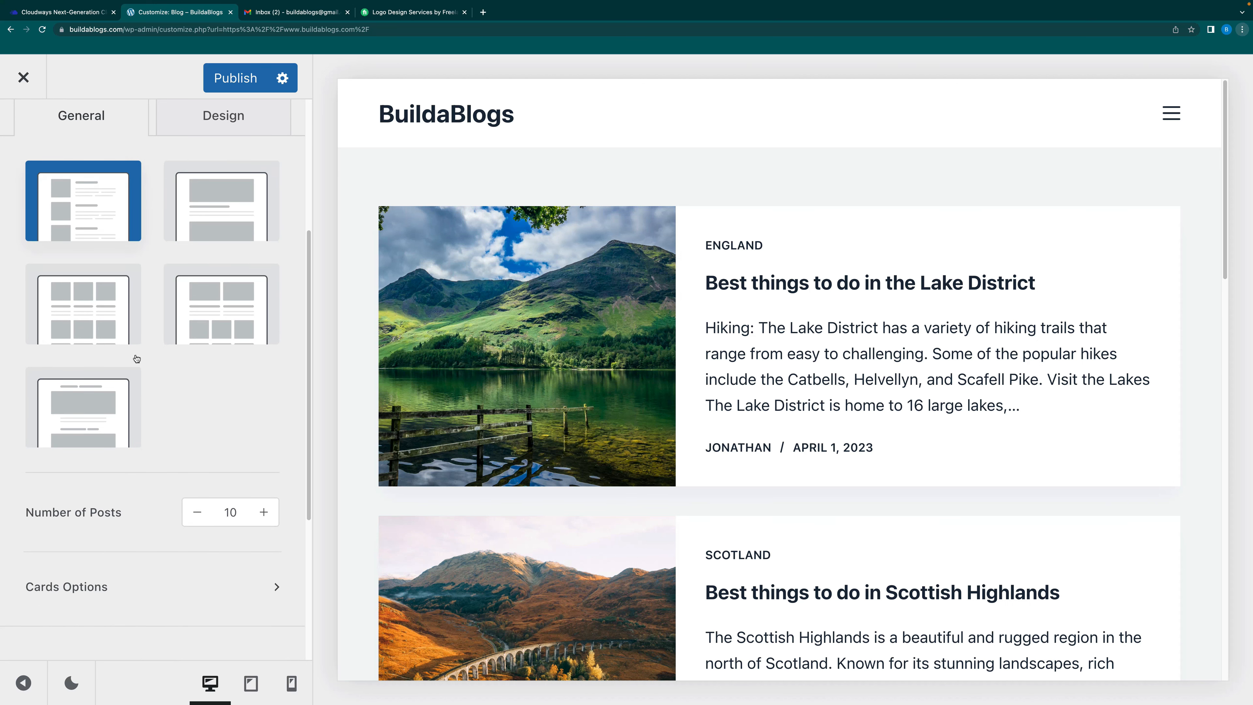
scroll(136, 358, "down", 6)
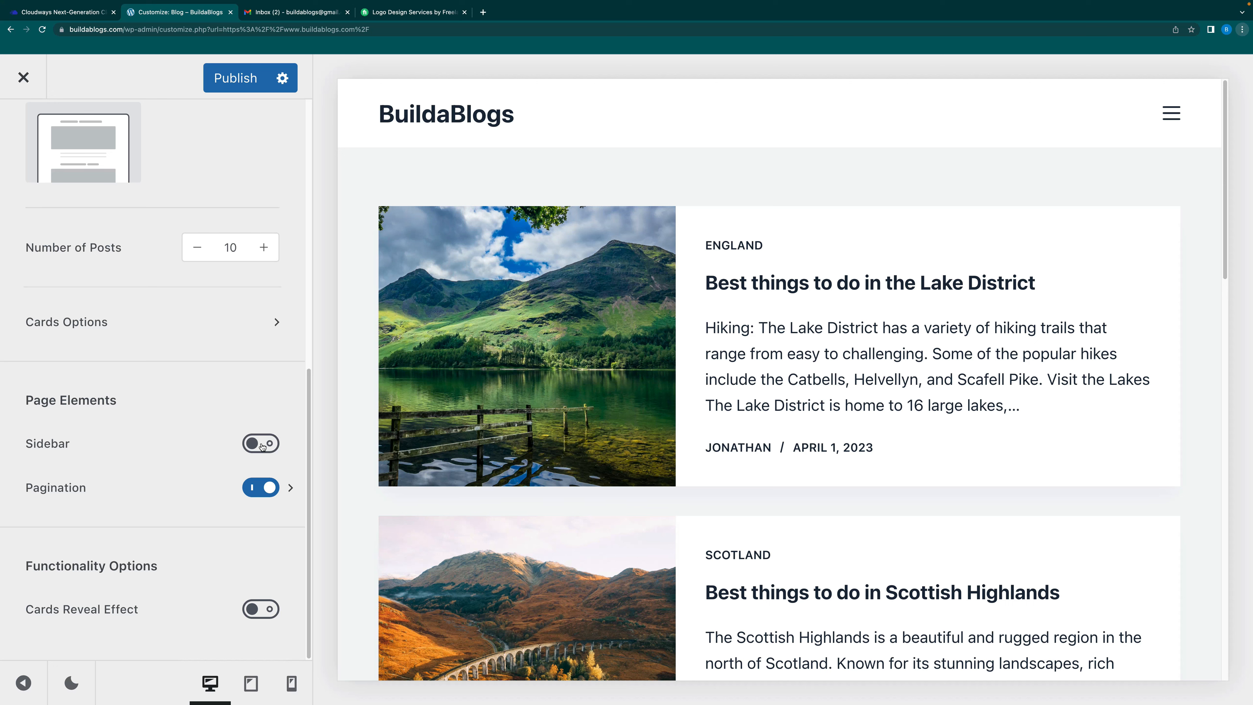
scroll(262, 447, "up", 8)
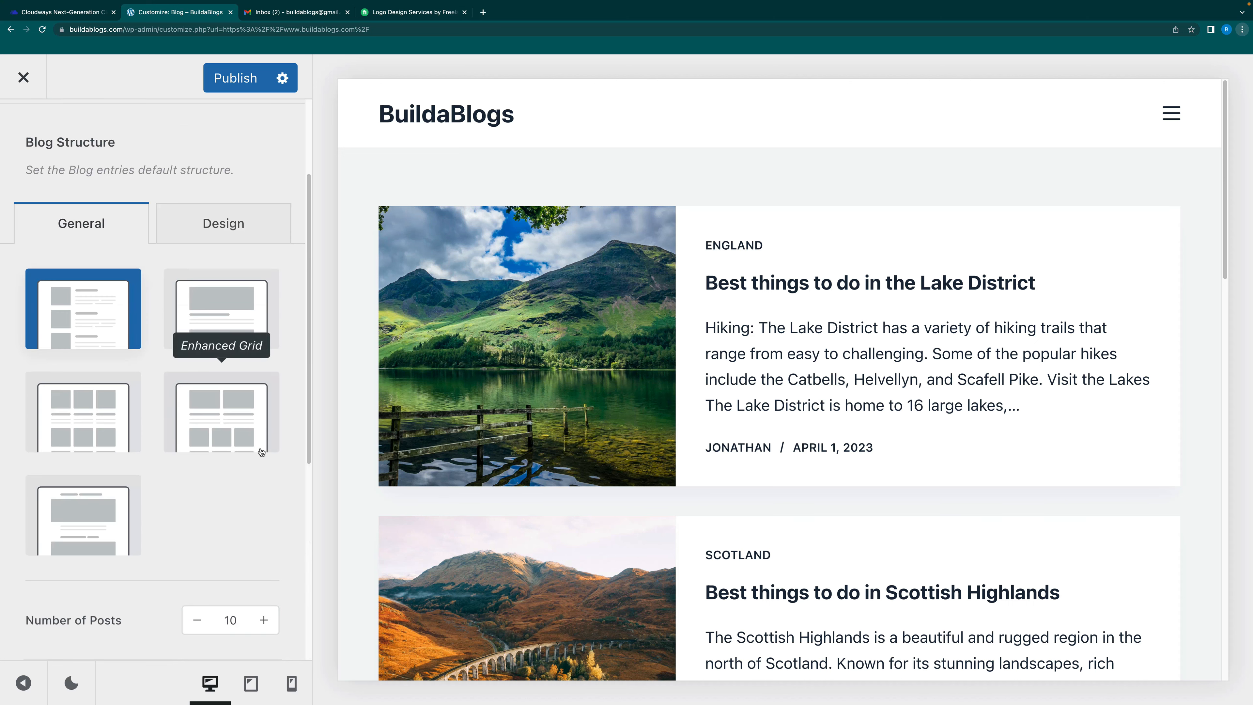
left_click(23, 136)
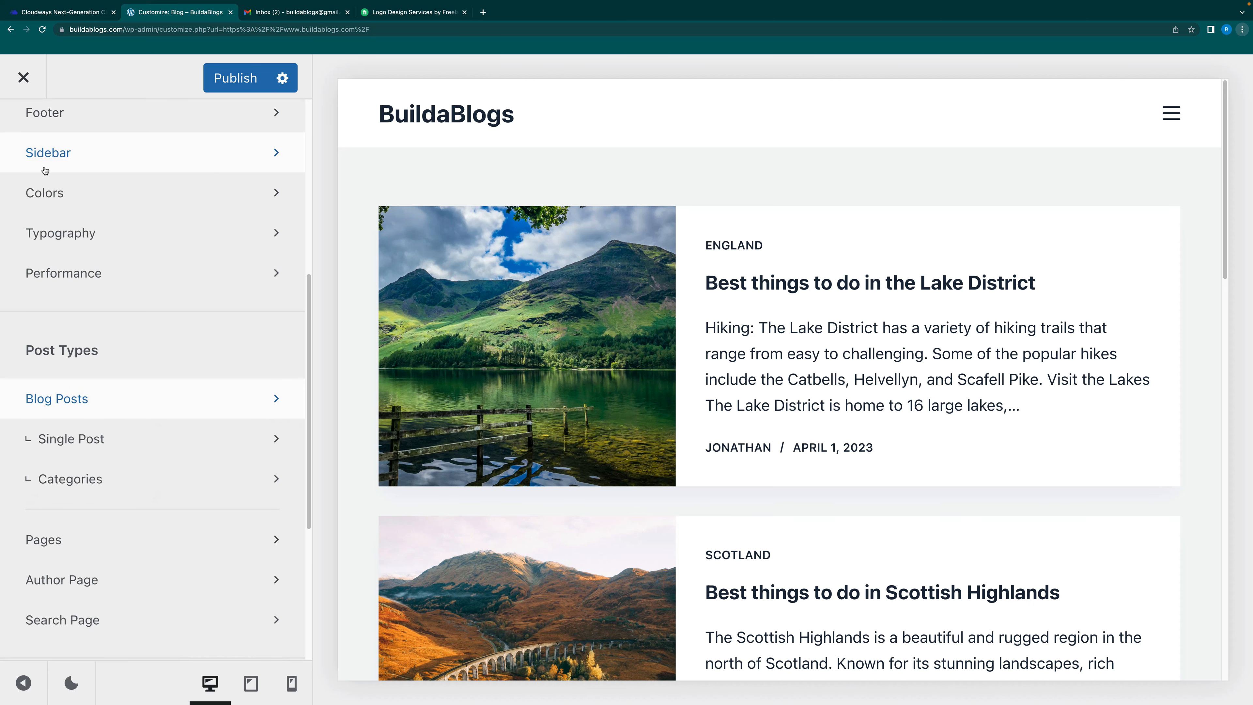
Load the post "Best things to do in the UK" in the preview and open the Single Post settings
scroll(760, 498, "down", 10)
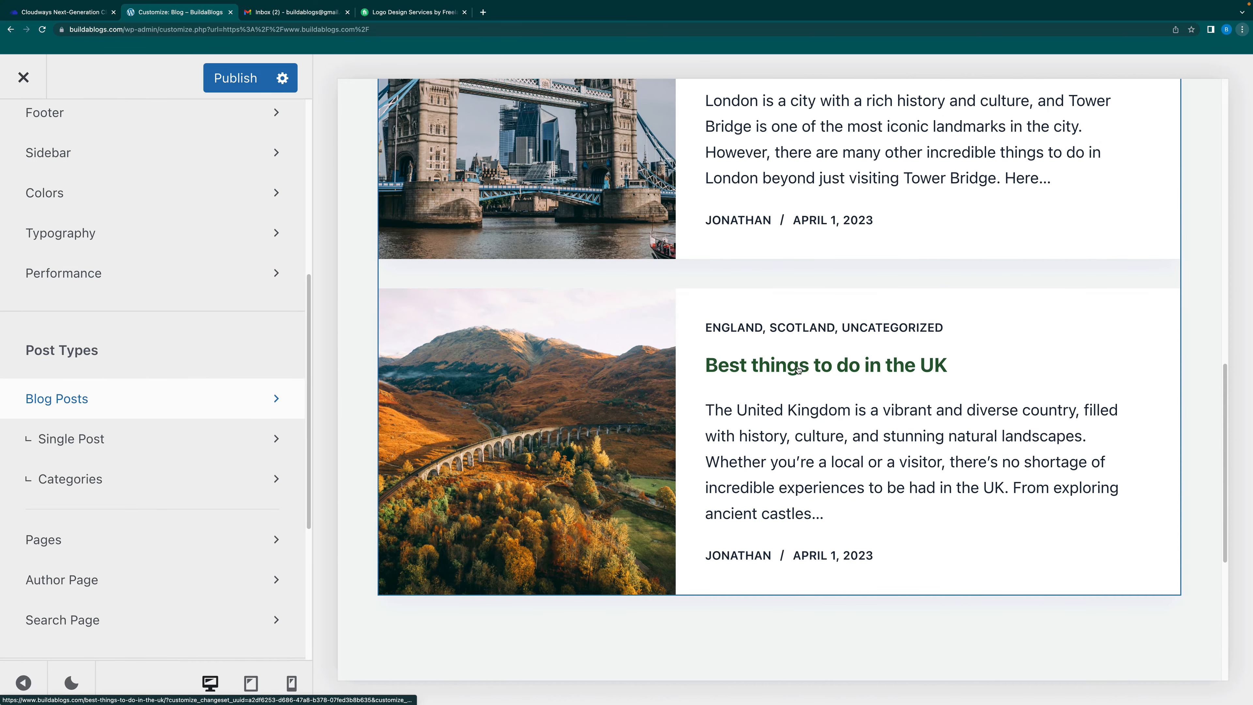
left_click(794, 367)
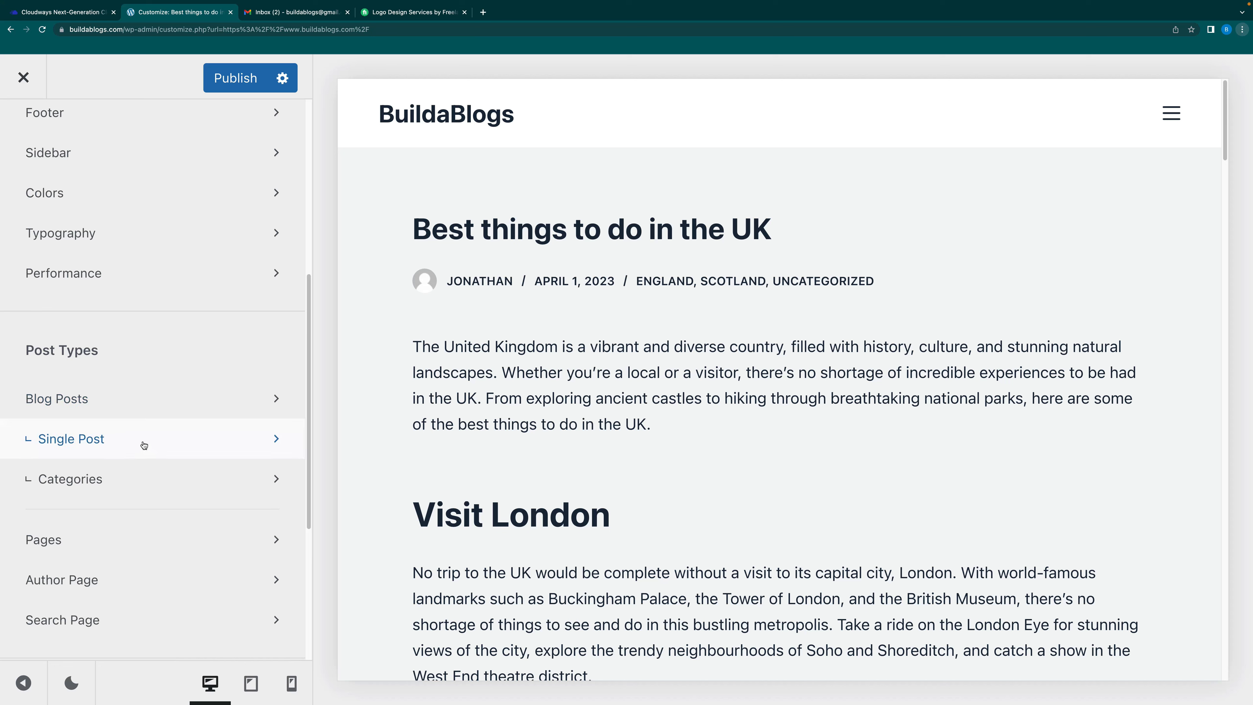
left_click(221, 439)
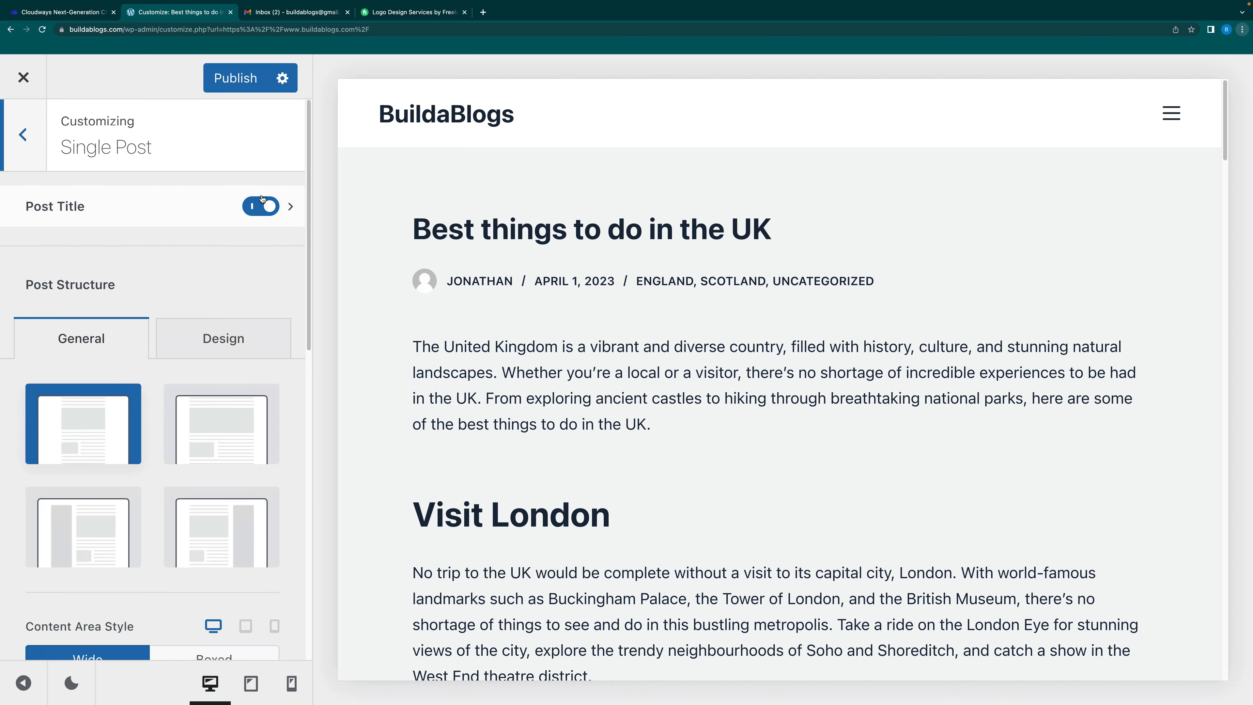
Review the Post Title layout types and elements for single posts and return to the main customizer list
left_click(290, 207)
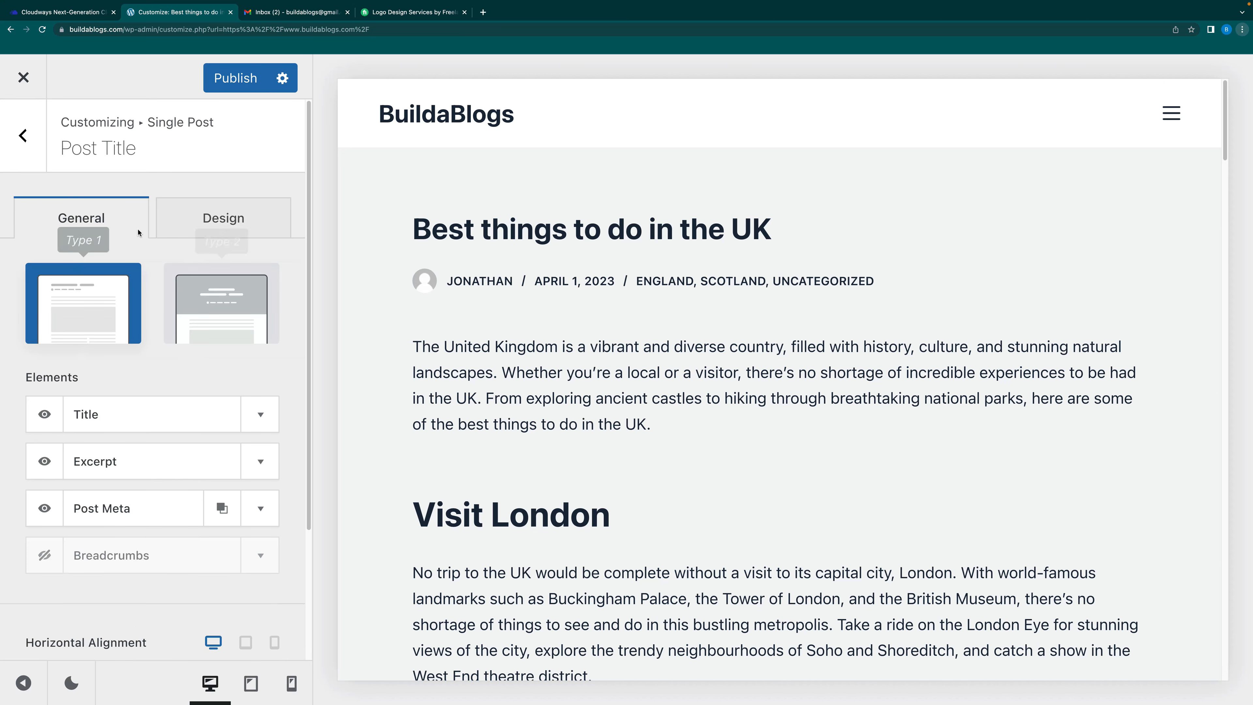
left_click(22, 146)
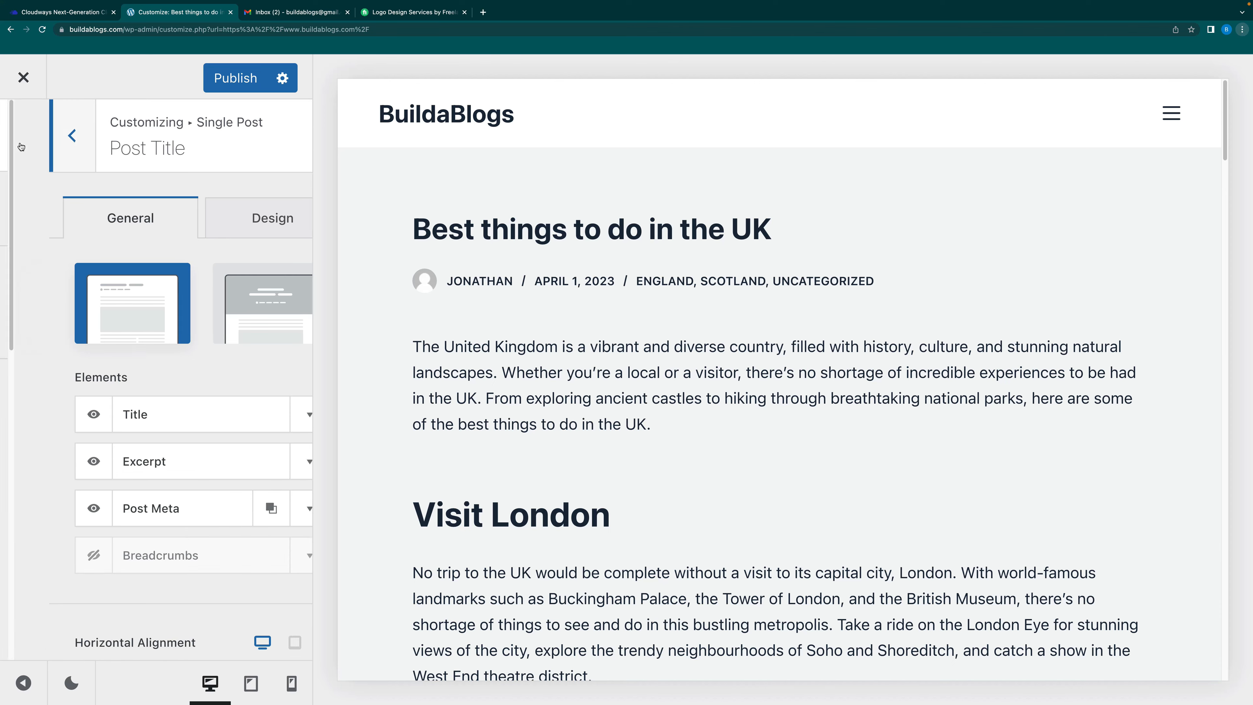
left_click(291, 207)
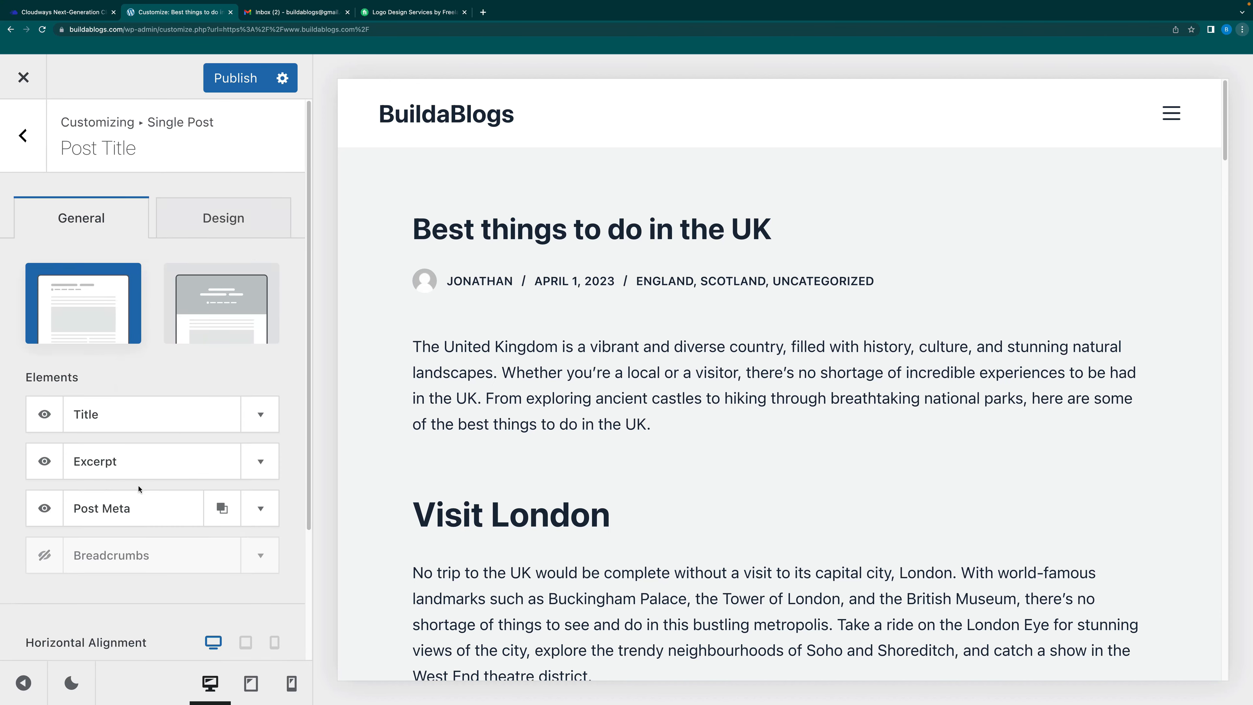
left_click(23, 140)
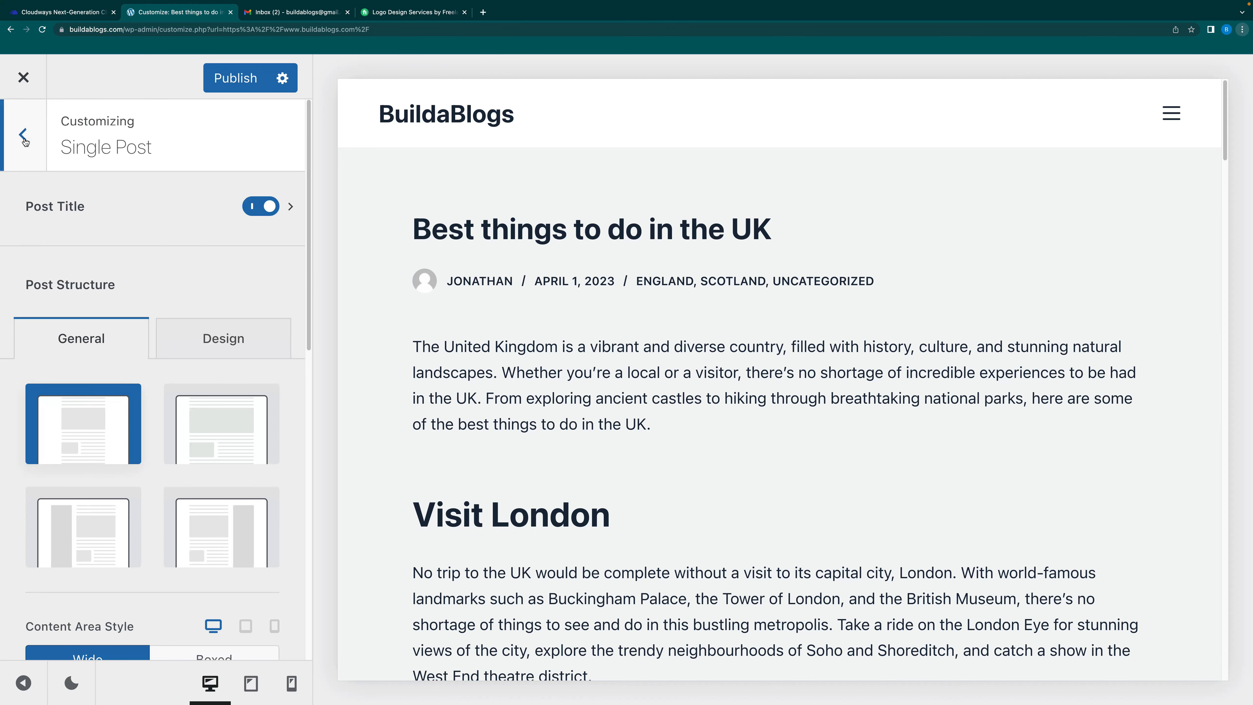
left_click(24, 139)
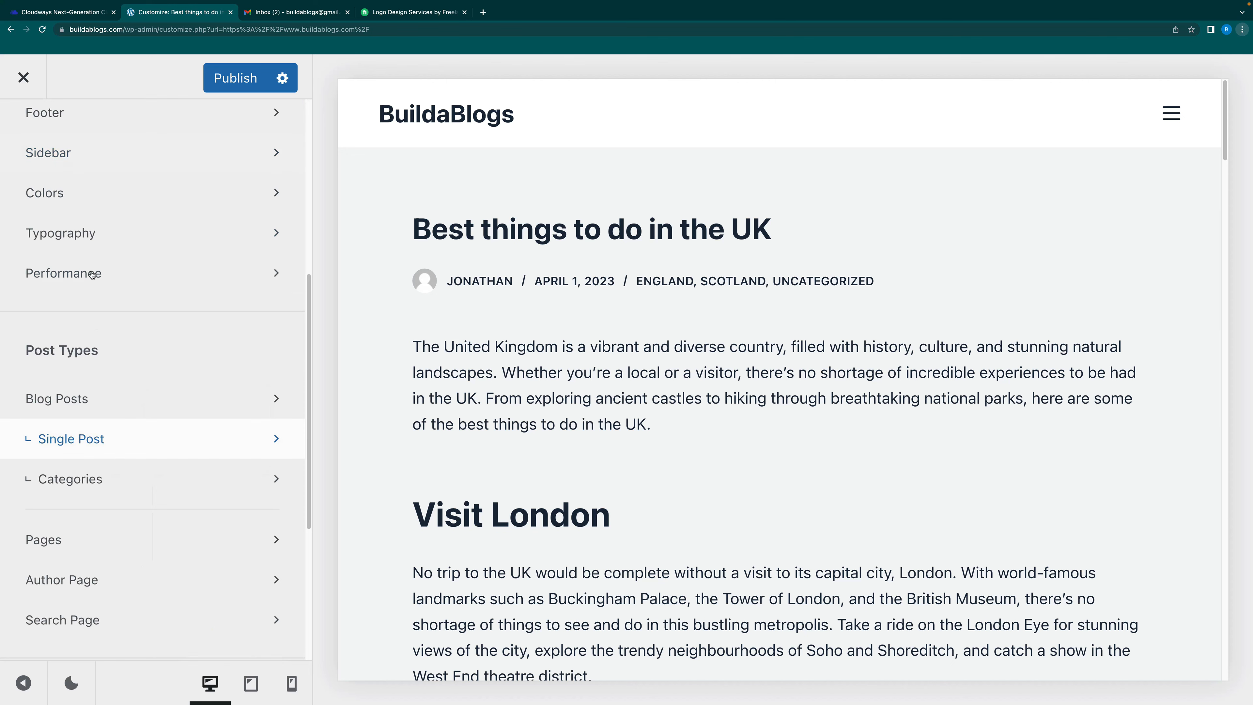
Set the Single Post structure to Right Sidebar and check the post in the full-width preview
left_click(103, 440)
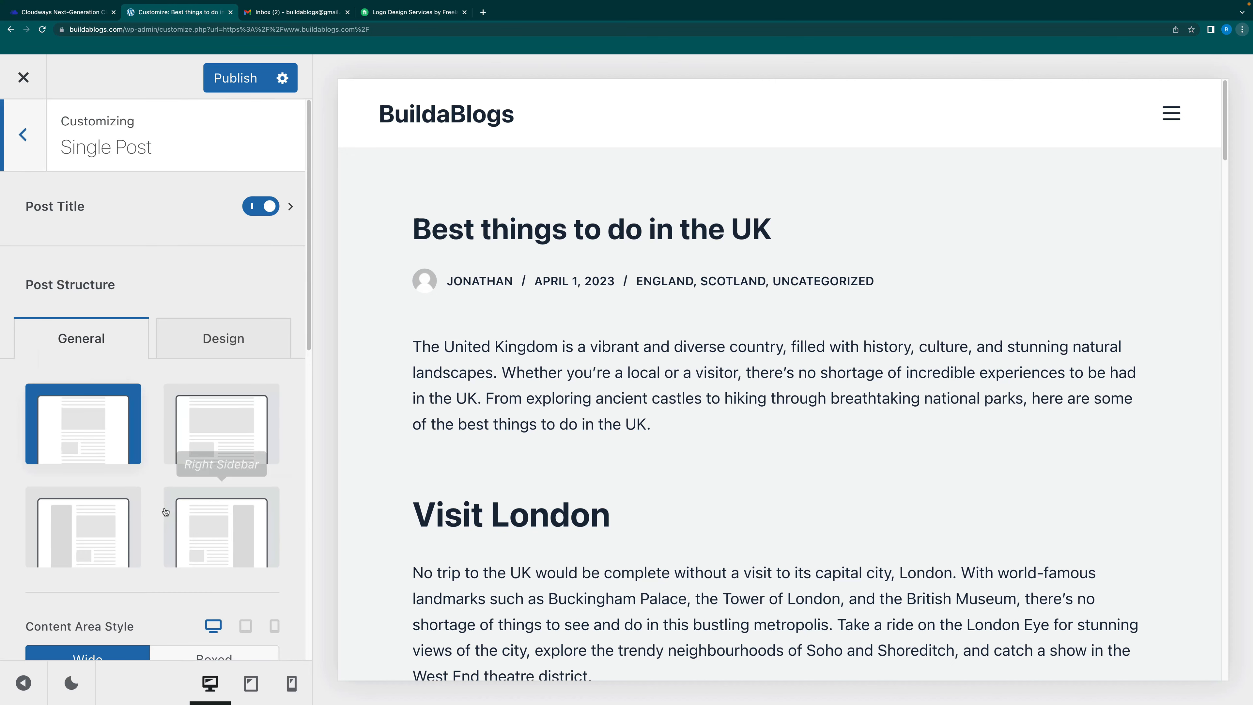
left_click(218, 535)
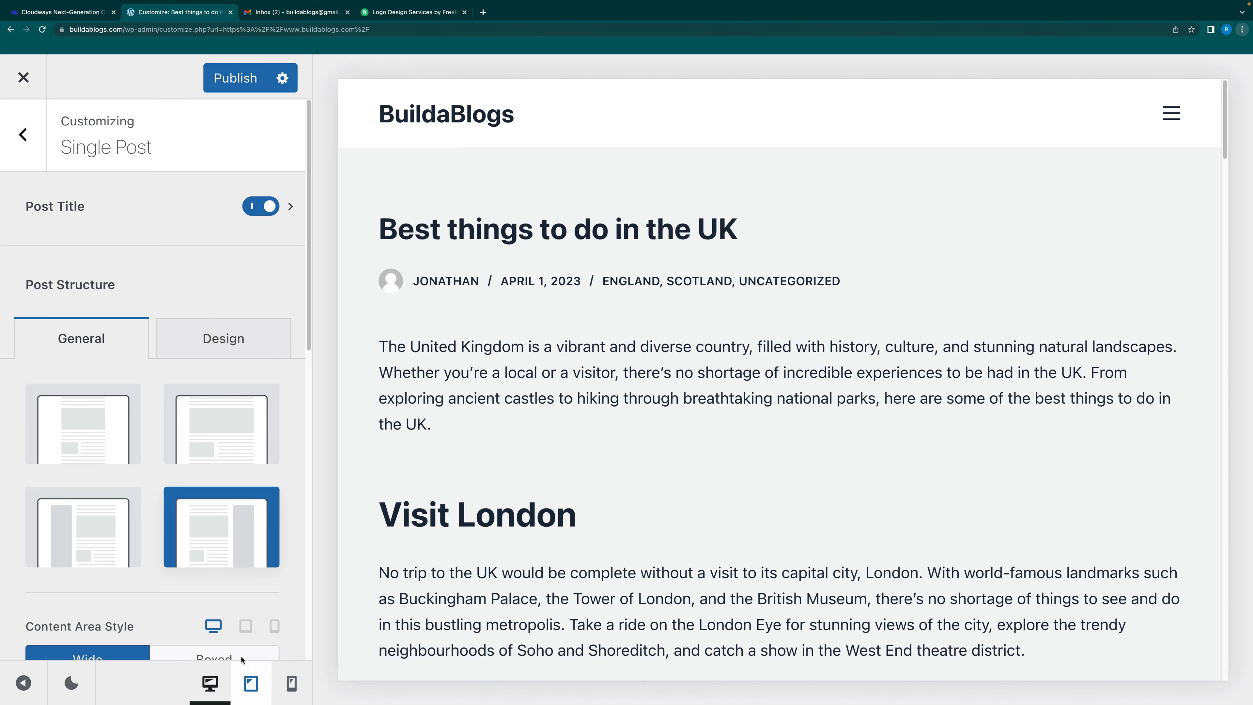
left_click(22, 683)
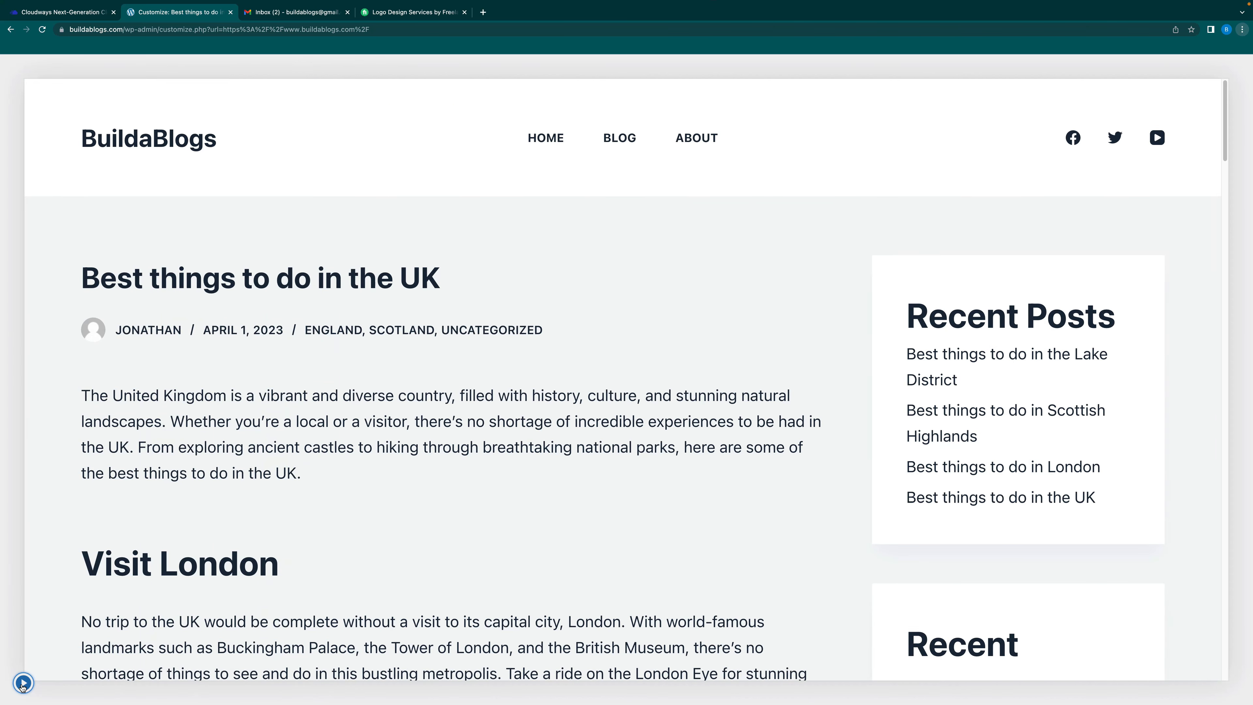
left_click(22, 683)
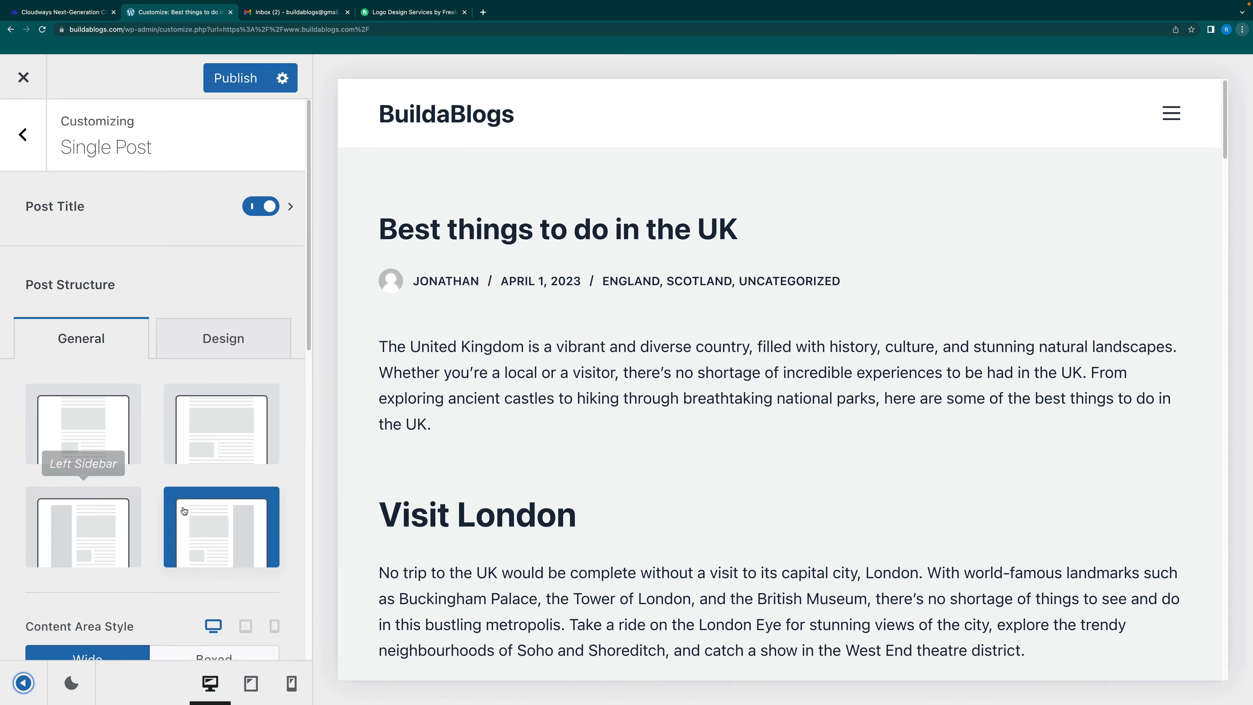
Set the Single Post content area style to Boxed and return to the main customizer list
scroll(202, 527, "down", 2)
scroll(212, 538, "down", 2)
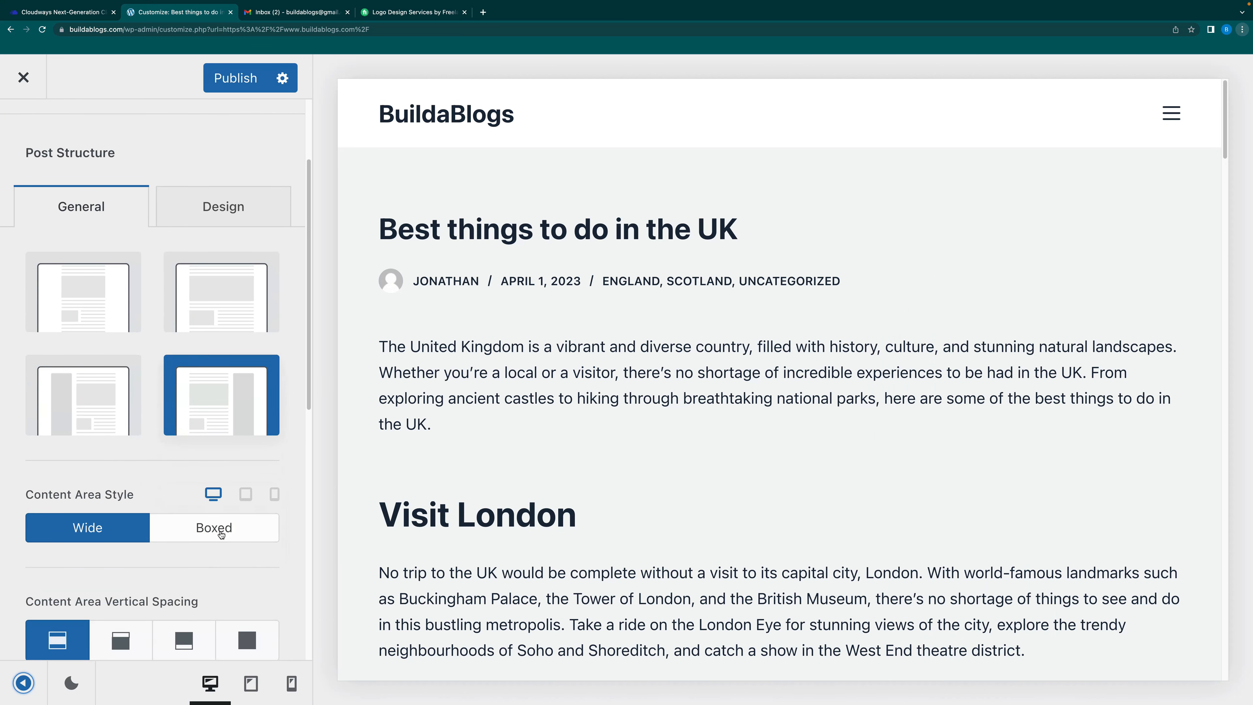
left_click(221, 534)
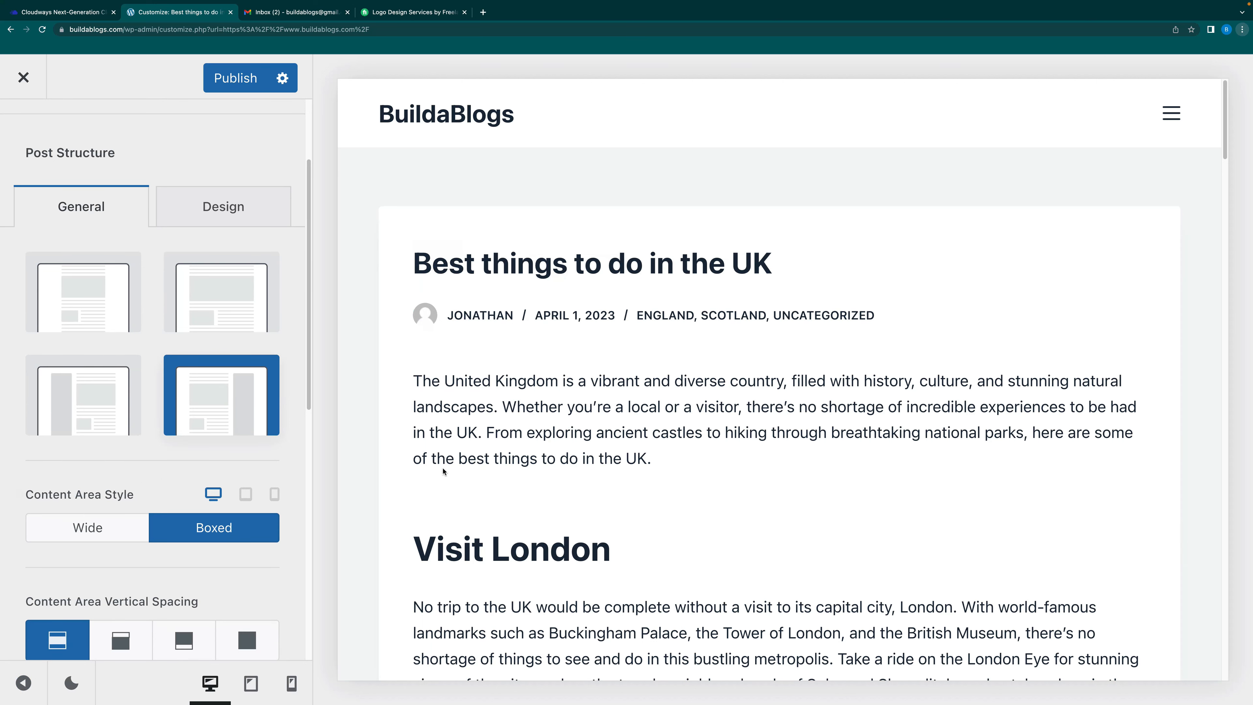
scroll(259, 464, "down", 4)
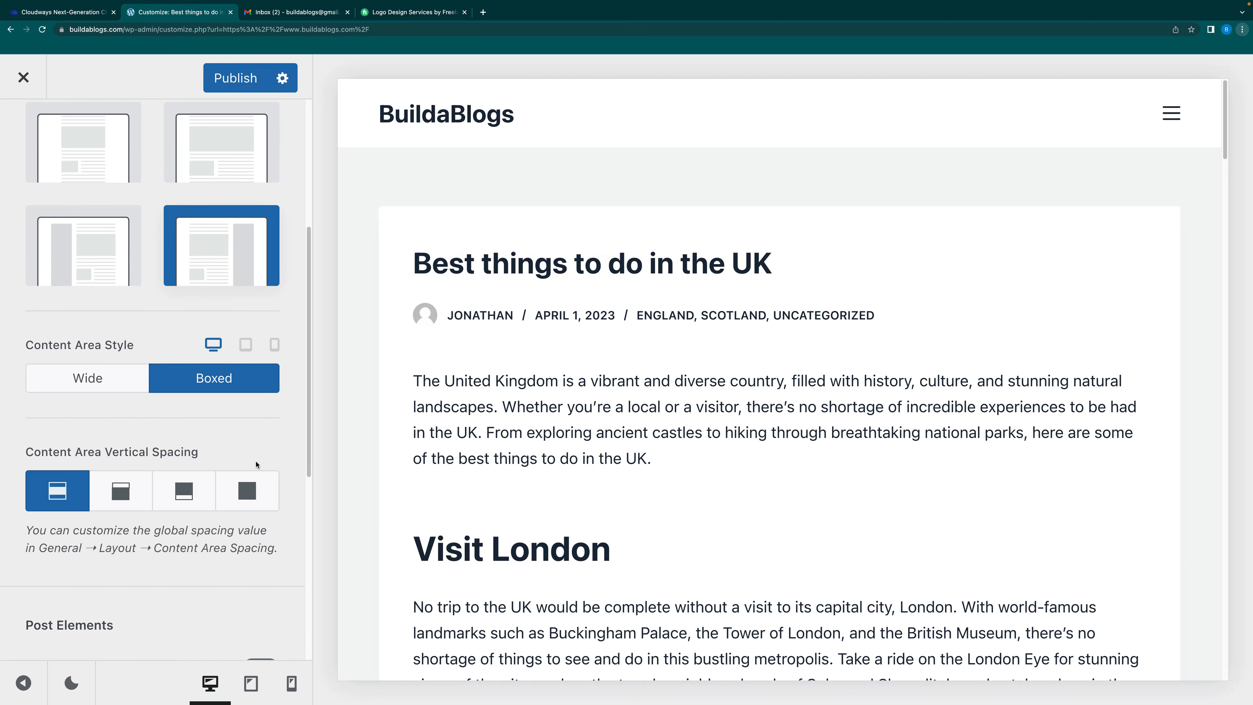
scroll(256, 464, "up", 8)
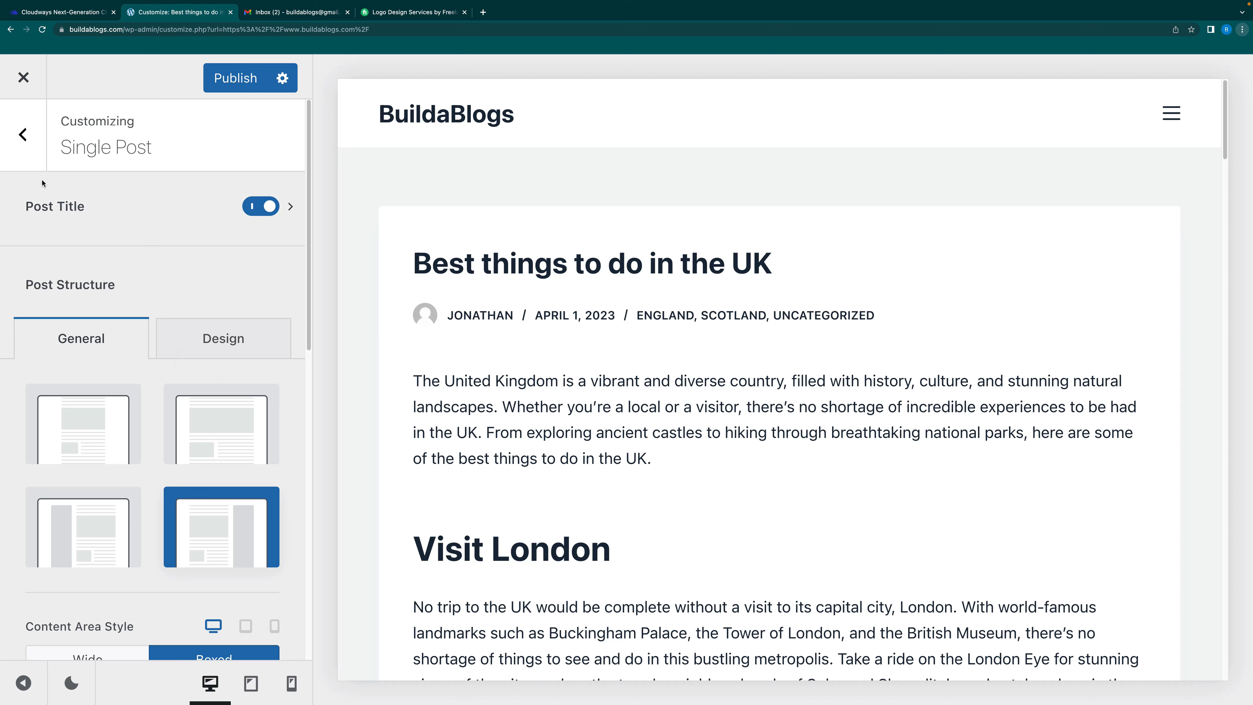
left_click(24, 144)
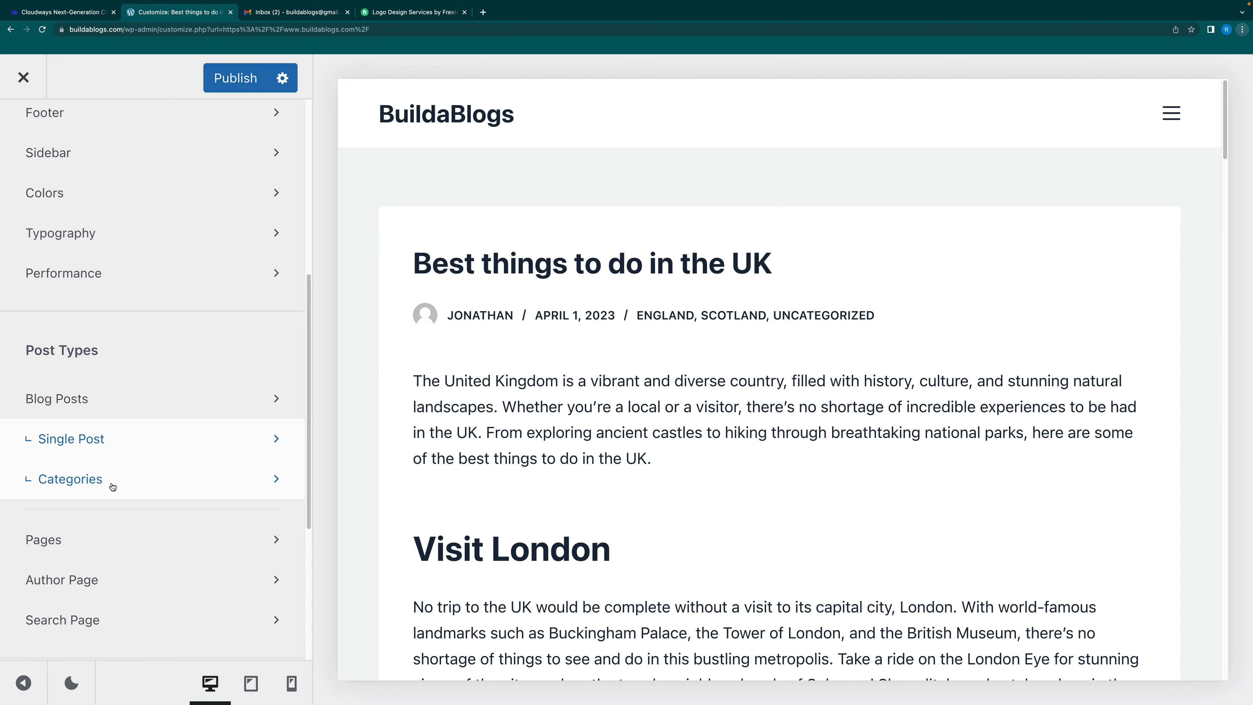
Load the England category page in the preview, set the Categories structure to Simple, and return to the main customizer list
left_click(668, 317)
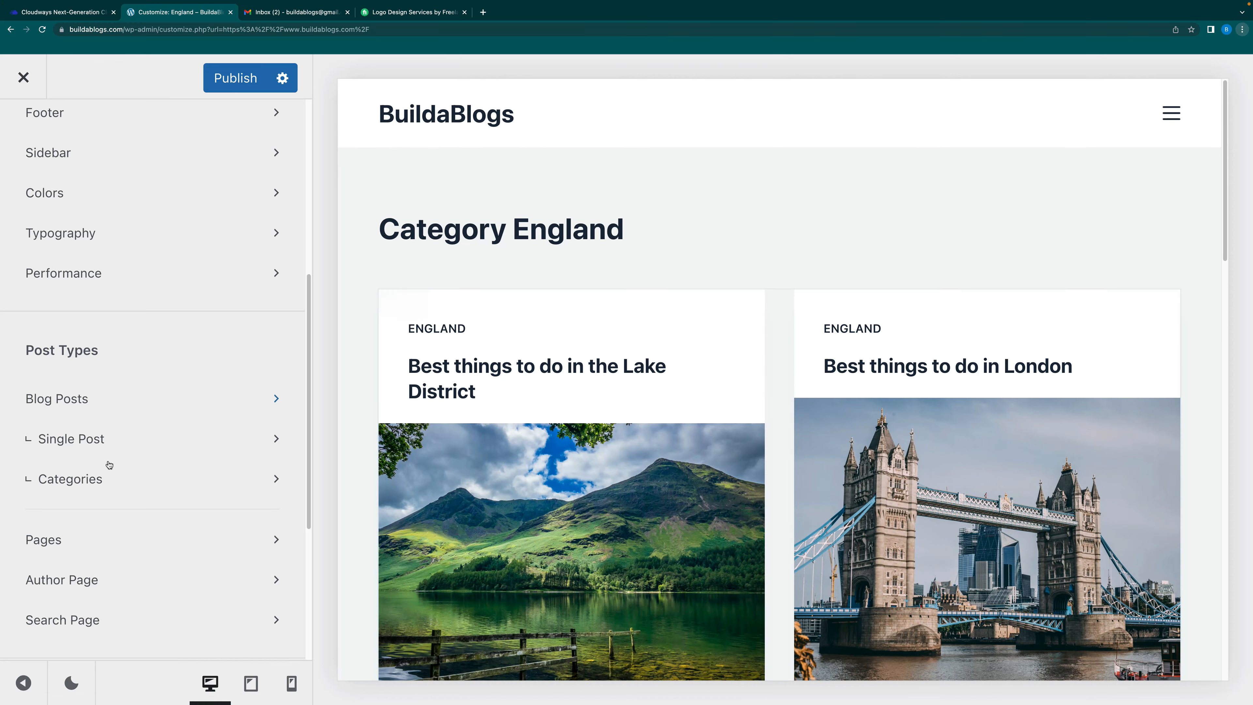
left_click(106, 478)
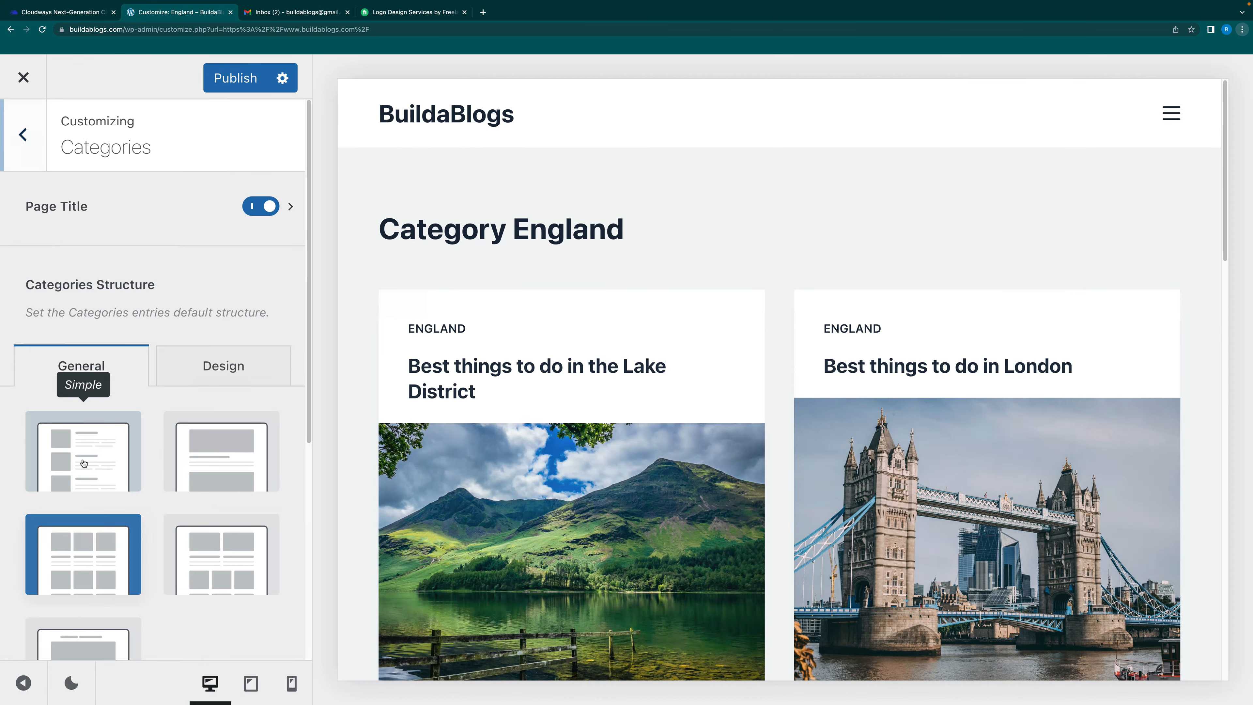
left_click(84, 463)
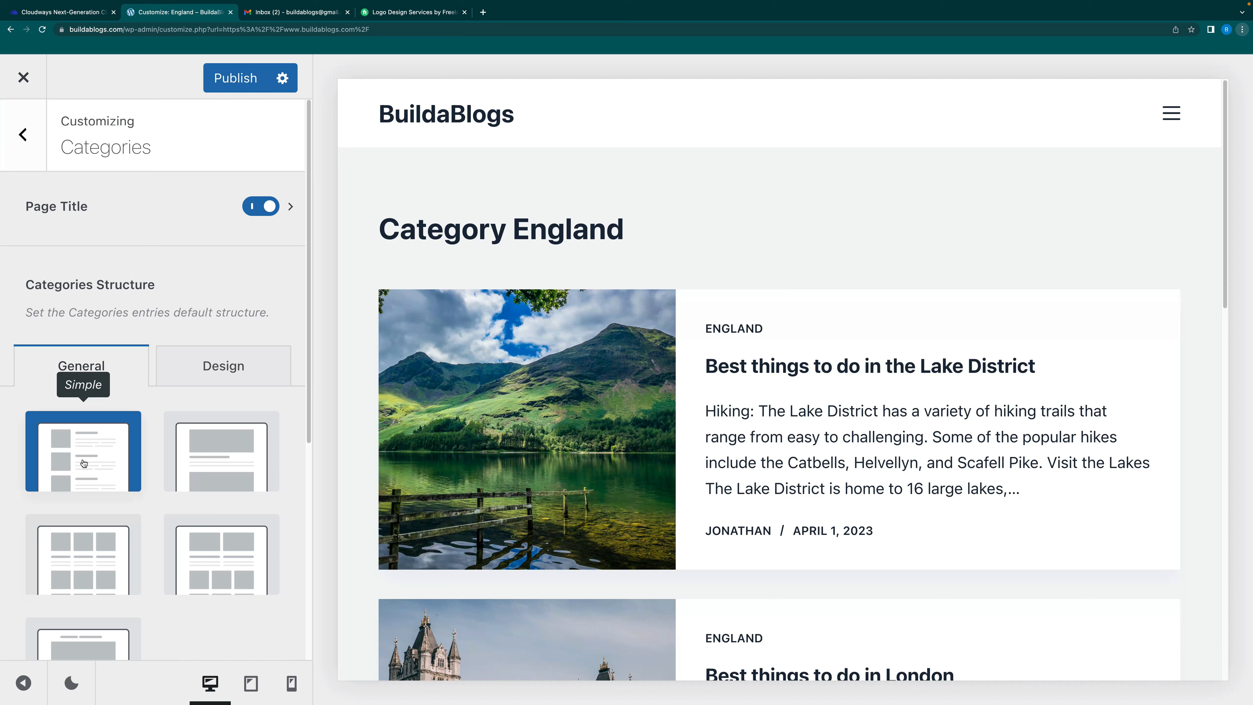
scroll(211, 507, "down", 5)
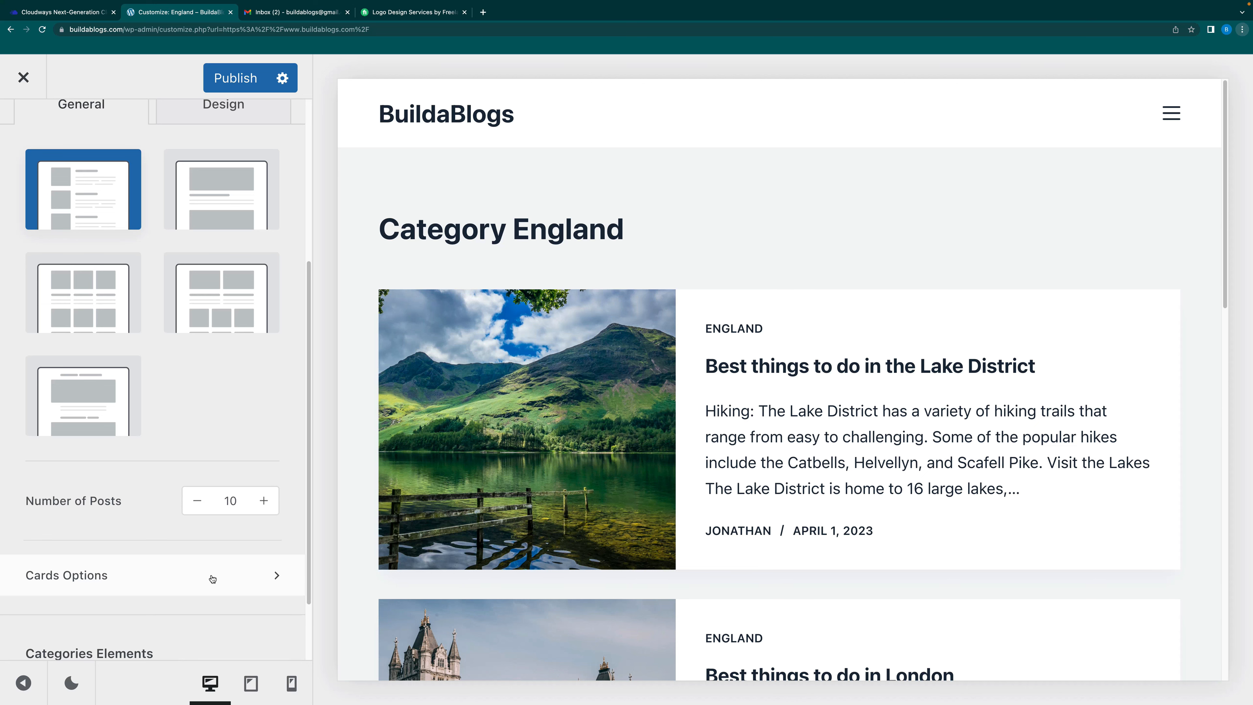
scroll(208, 543, "up", 5)
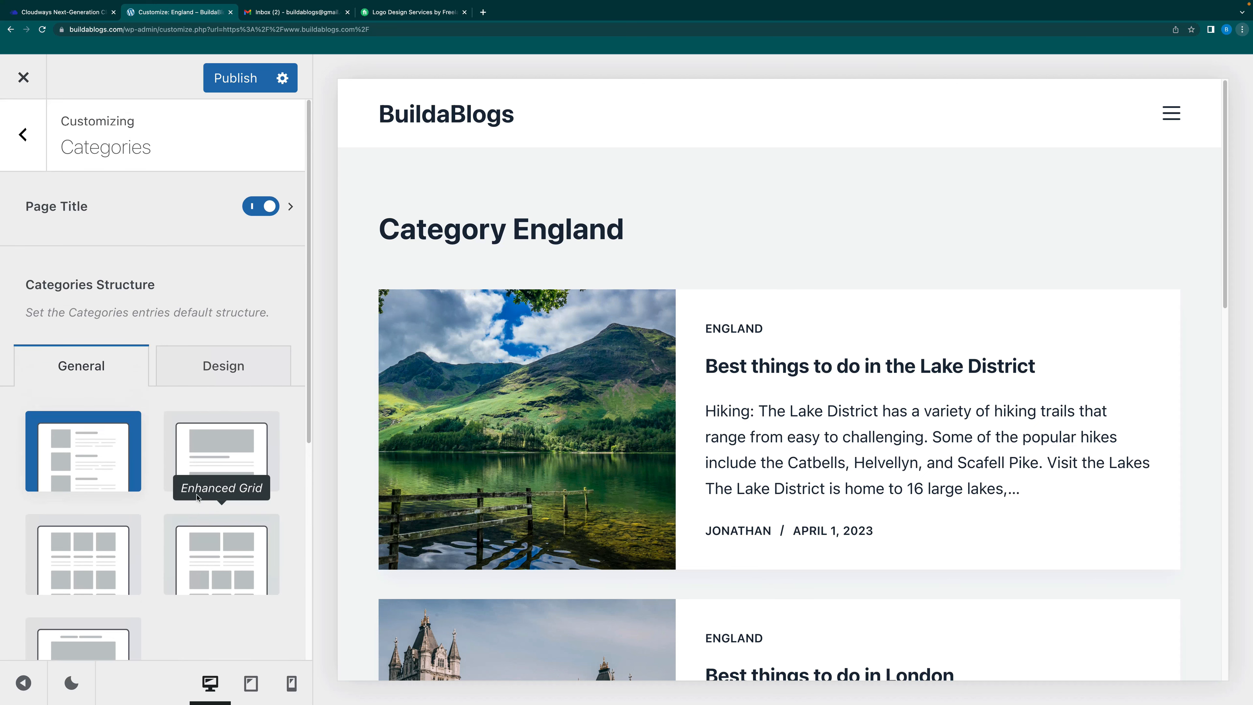
left_click(23, 134)
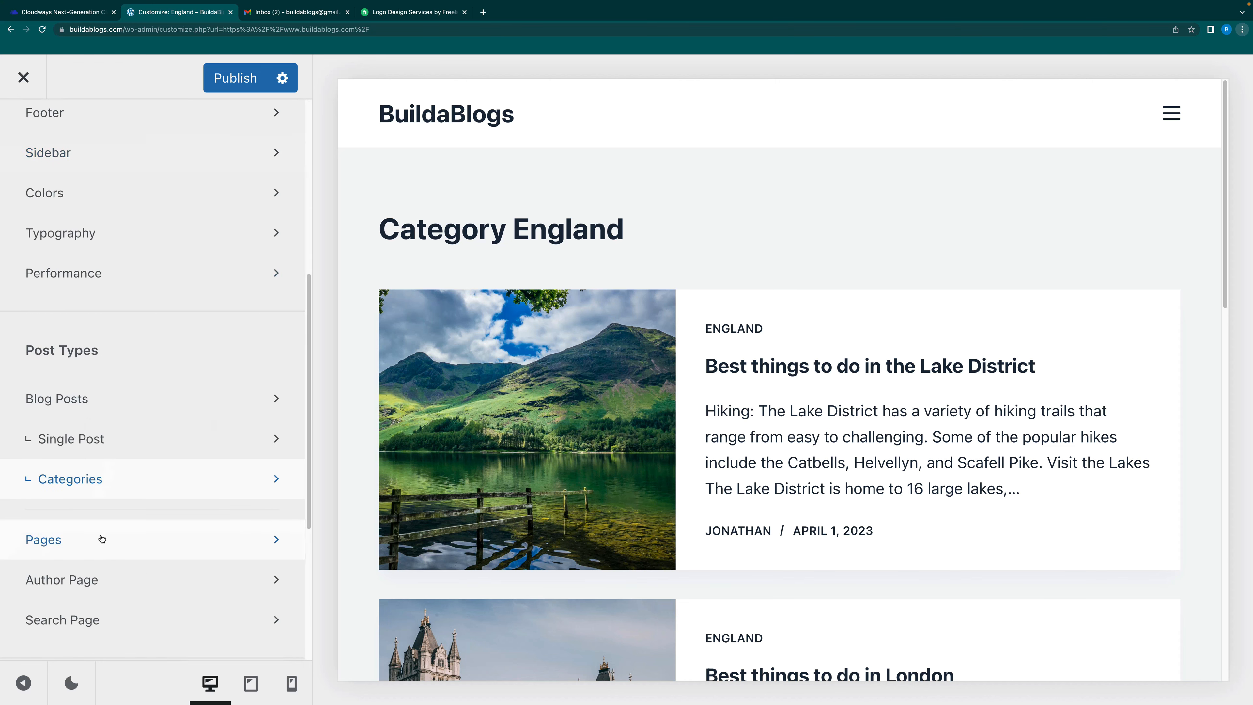
Look at the Pages title and structure settings and return to the main customizer list
left_click(93, 539)
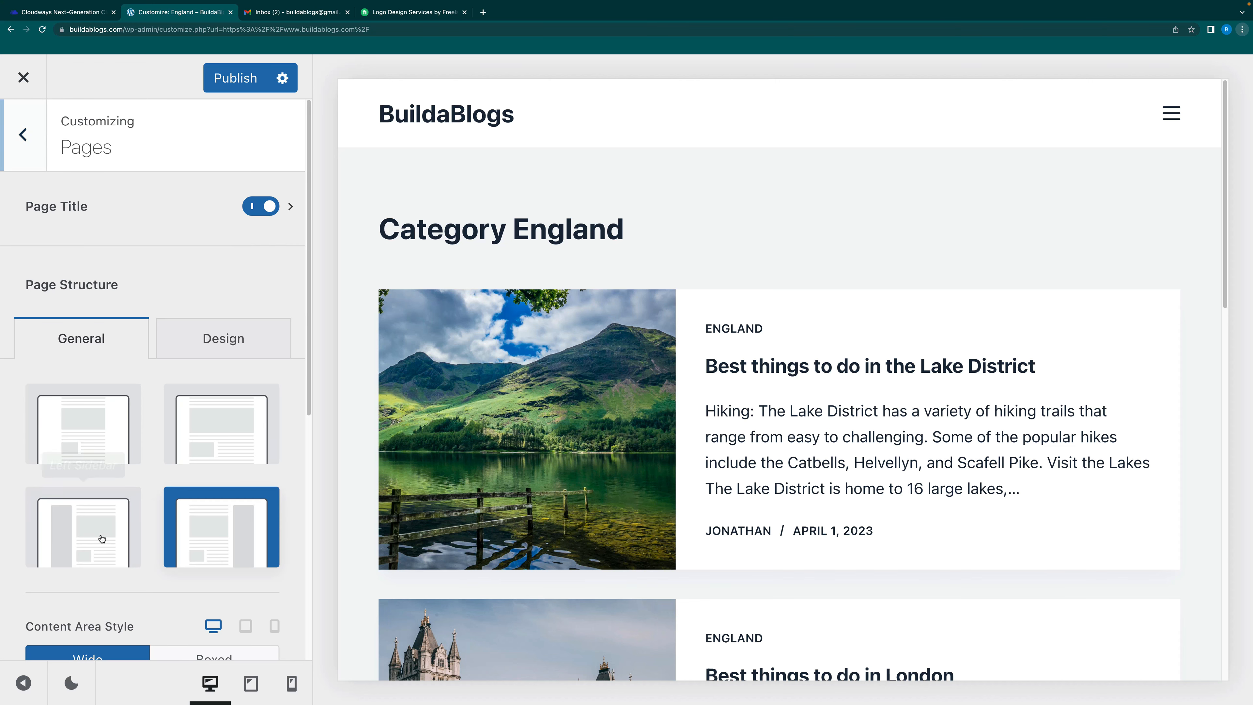
left_click(25, 140)
Load the post author's page in the preview and set the Author Page's Page Title layout to Type 1
scroll(135, 567, "down", 2)
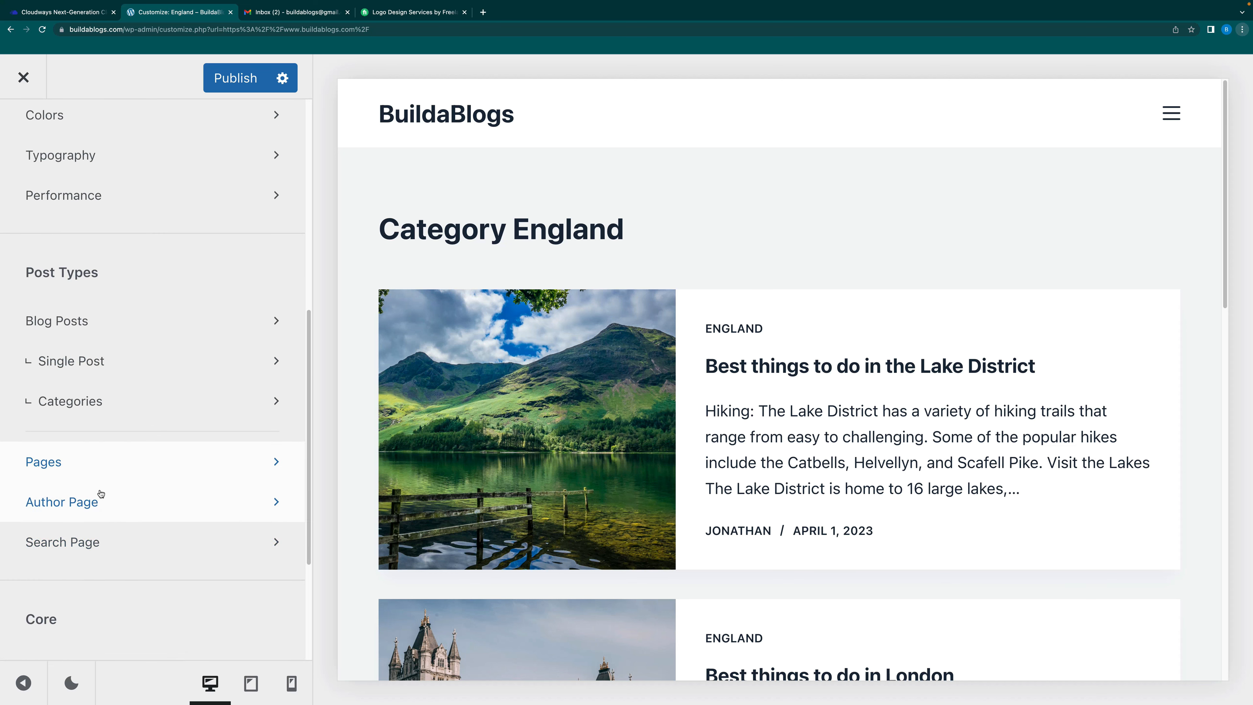
left_click(101, 507)
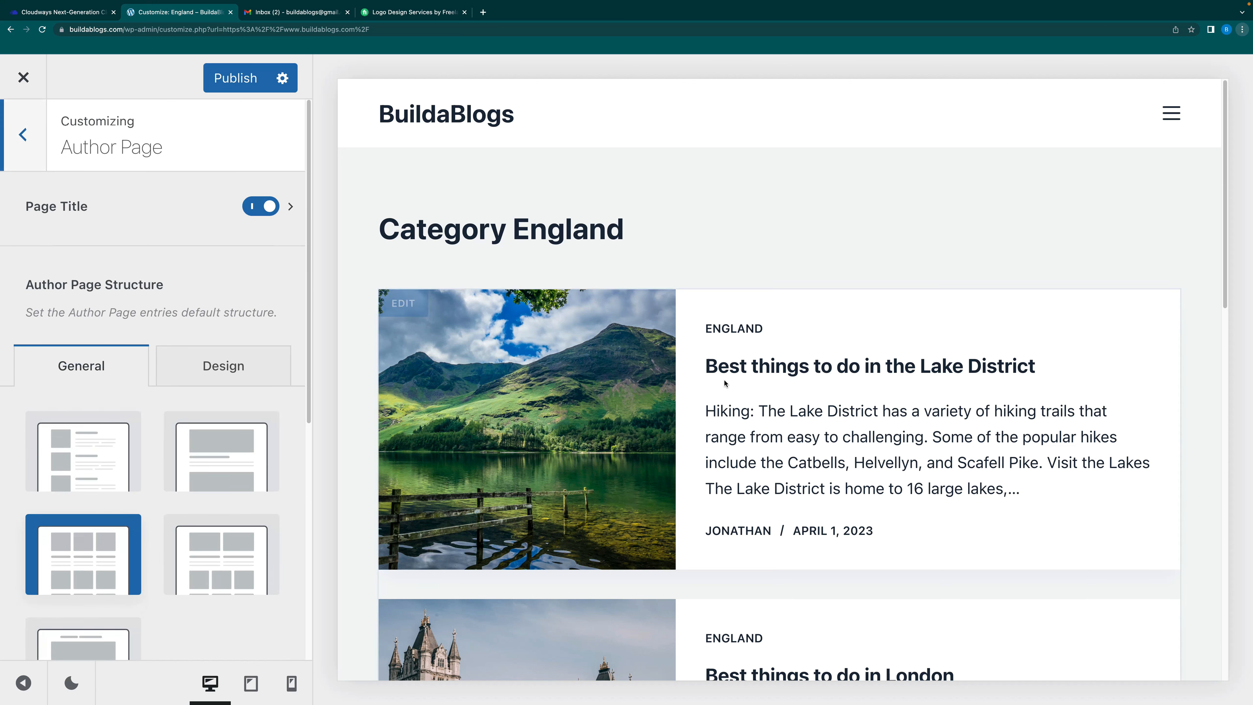
left_click(741, 531)
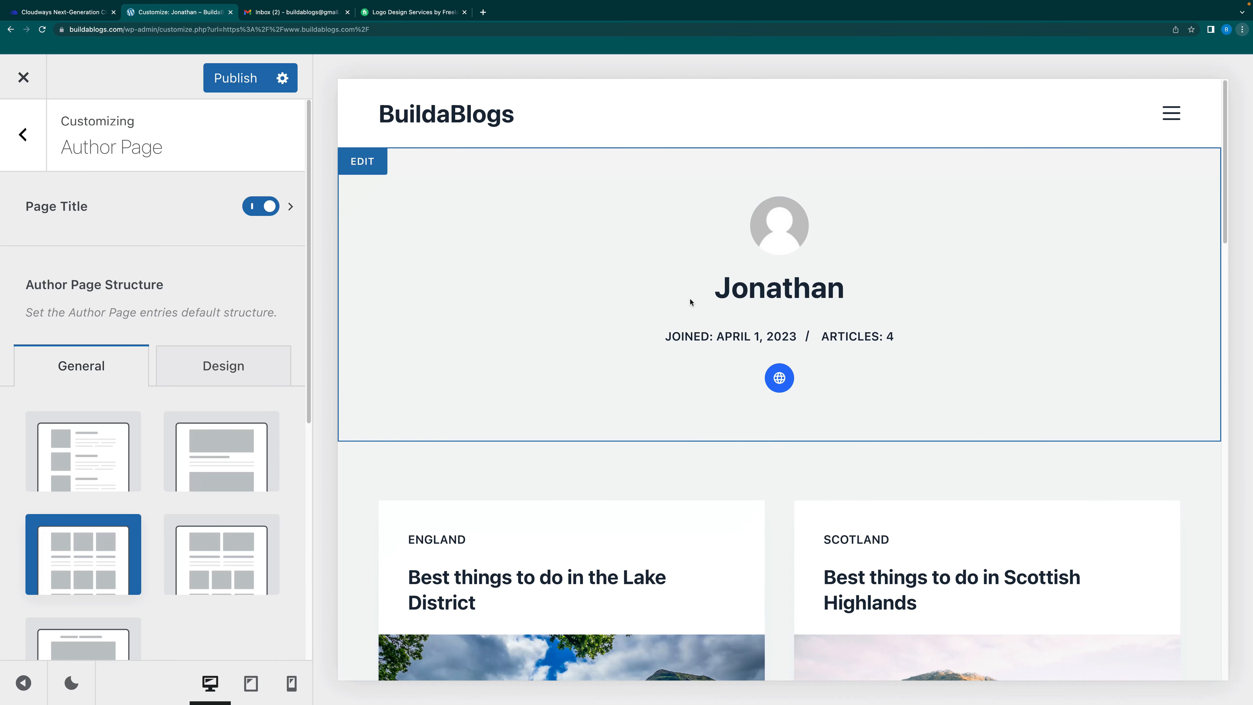
left_click(291, 209)
left_click(86, 316)
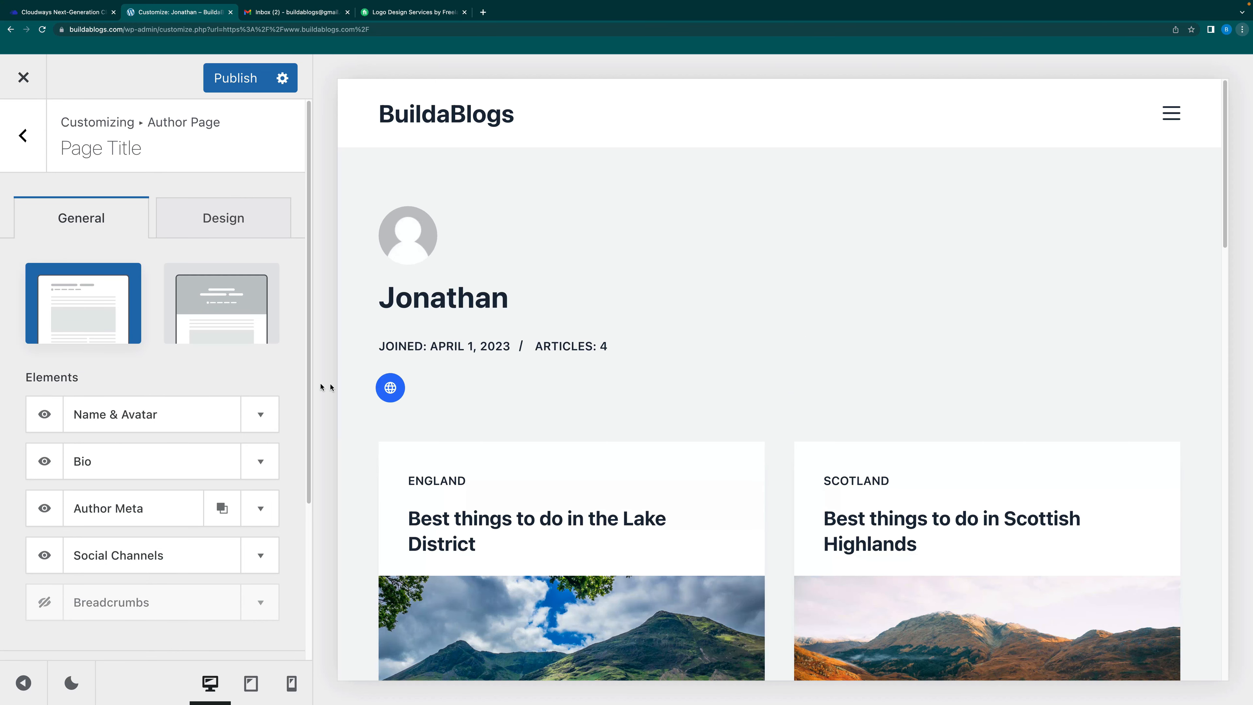
left_click(24, 144)
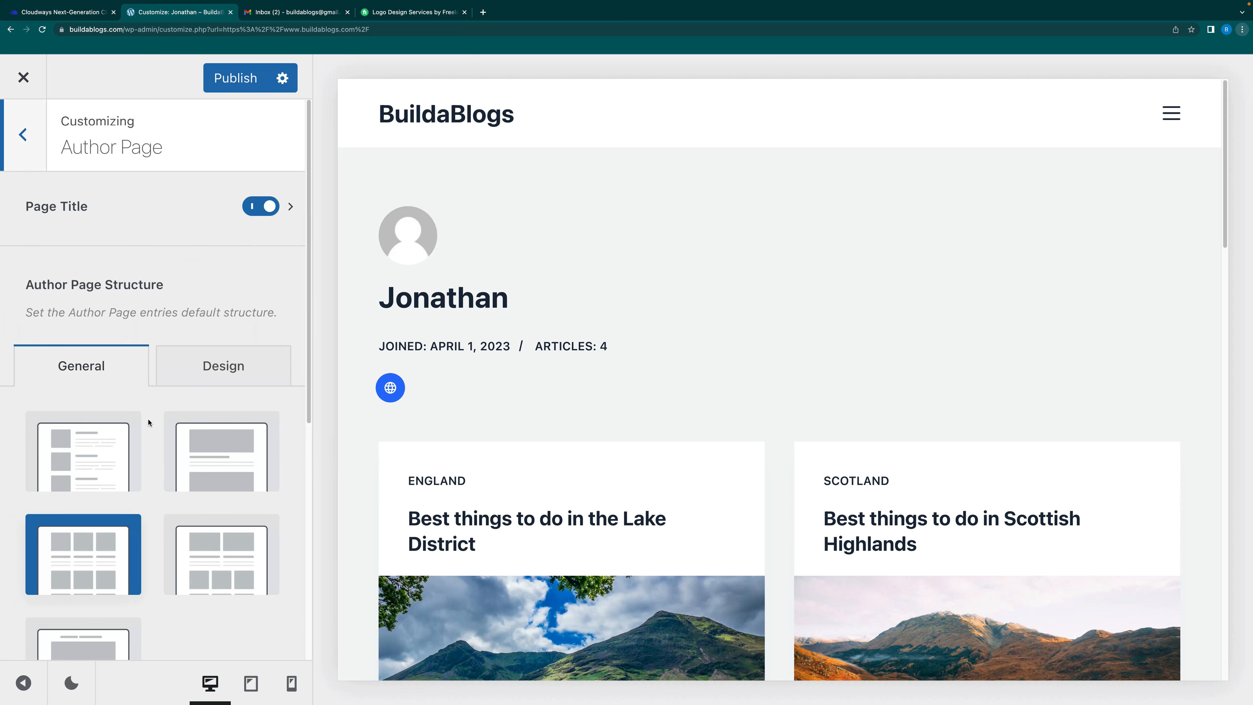
Review the Author Page structure, columns and posts options and return to the main customizer list
scroll(192, 538, "down", 5)
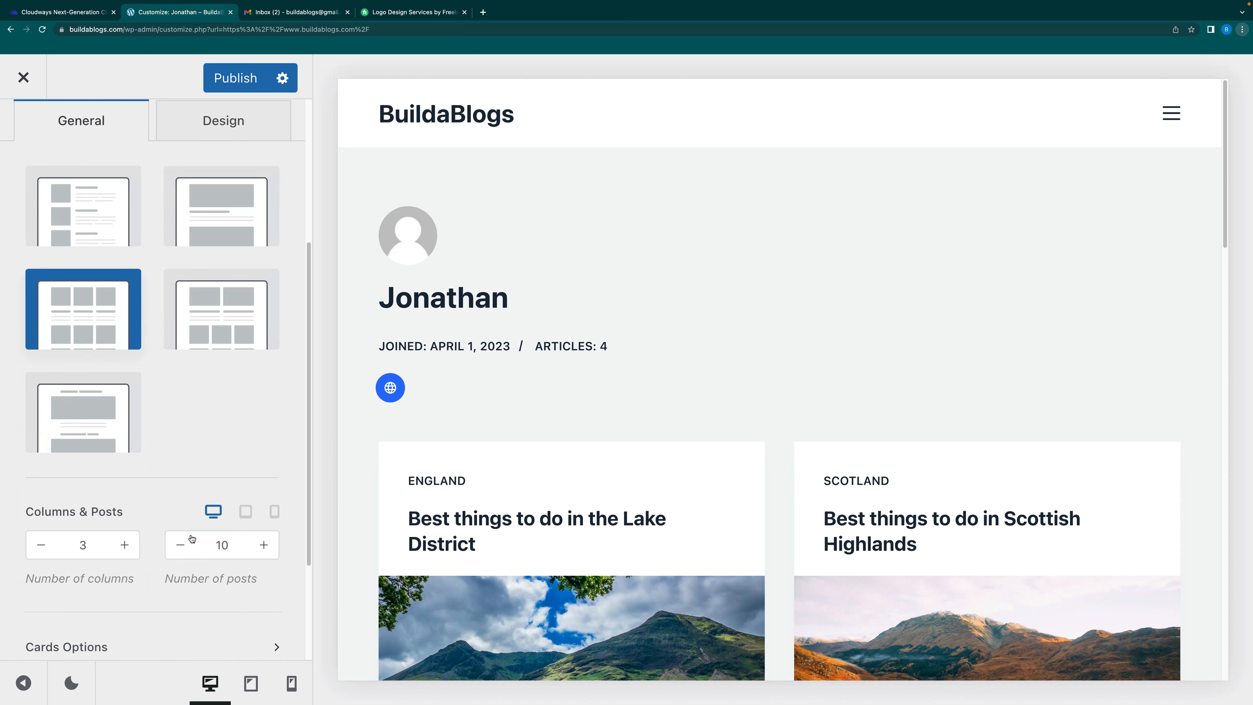
scroll(171, 495, "up", 5)
left_click(27, 138)
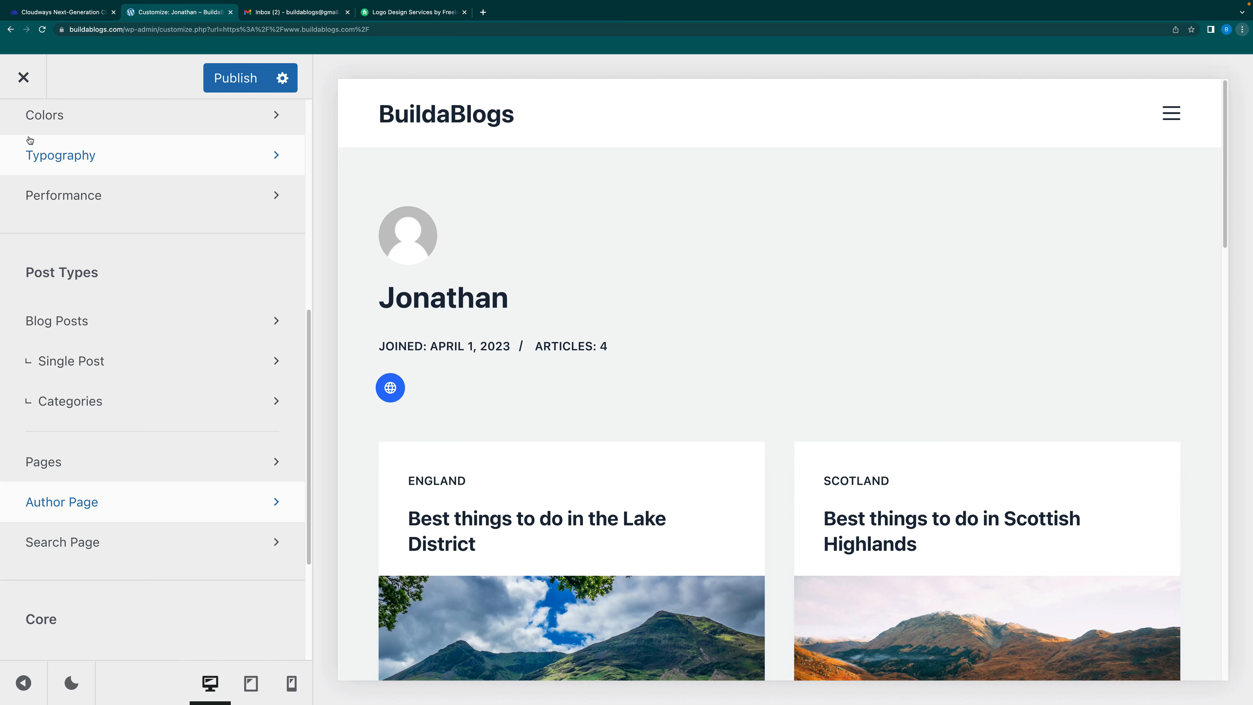
Set the Author Page structure to the Simple layout and return to the main customizer list
left_click(174, 501)
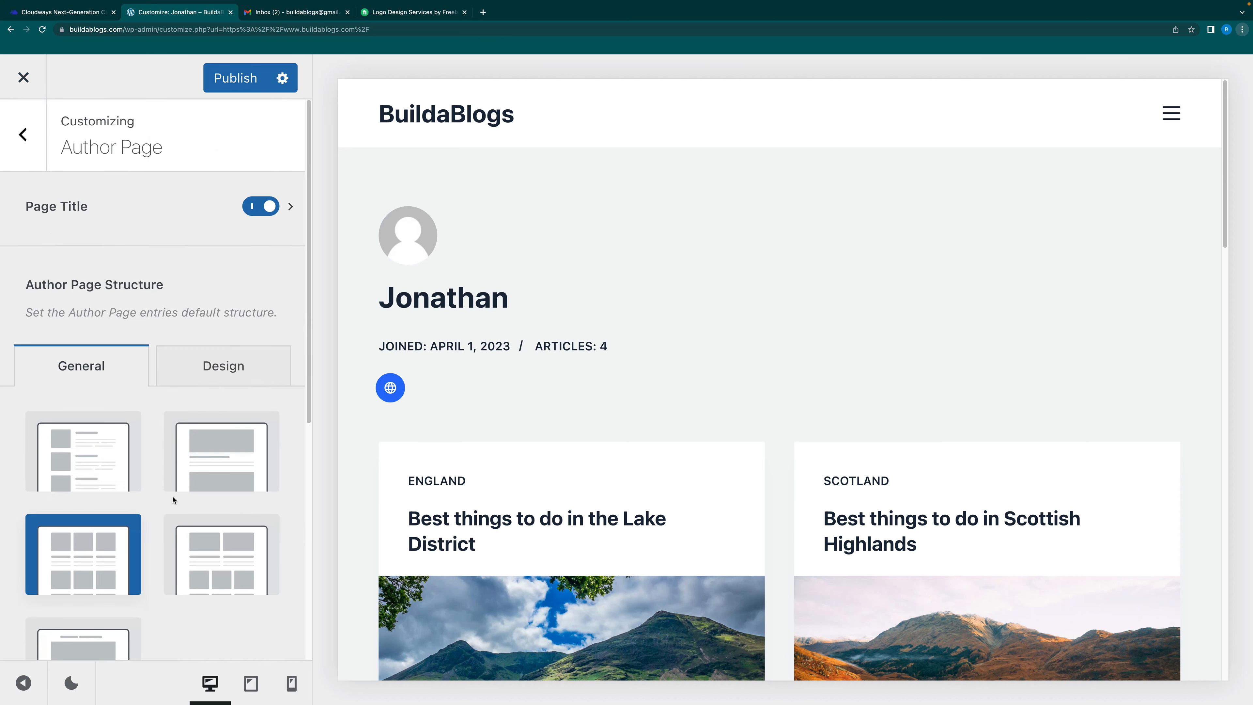
left_click(103, 466)
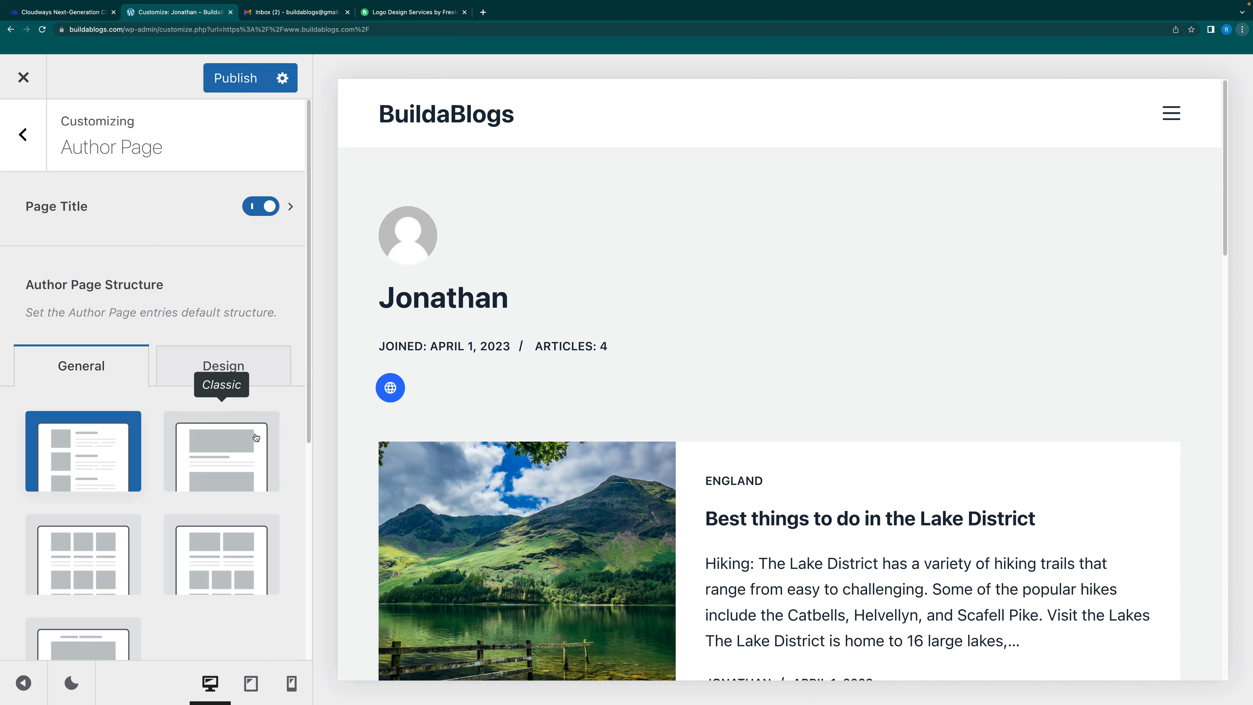
left_click(15, 145)
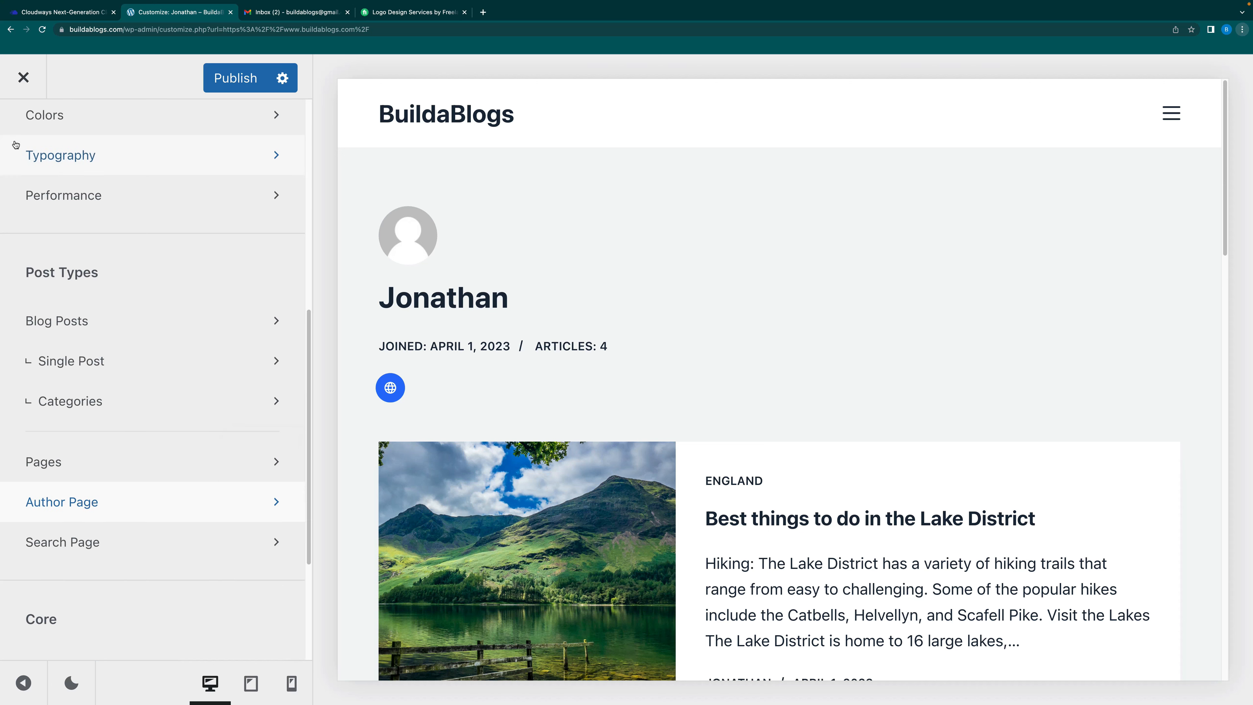
Set the site tagline to "Best places to travel in the world" in Site Identity, publish, and return to the main customizer list
scroll(178, 414, "down", 4)
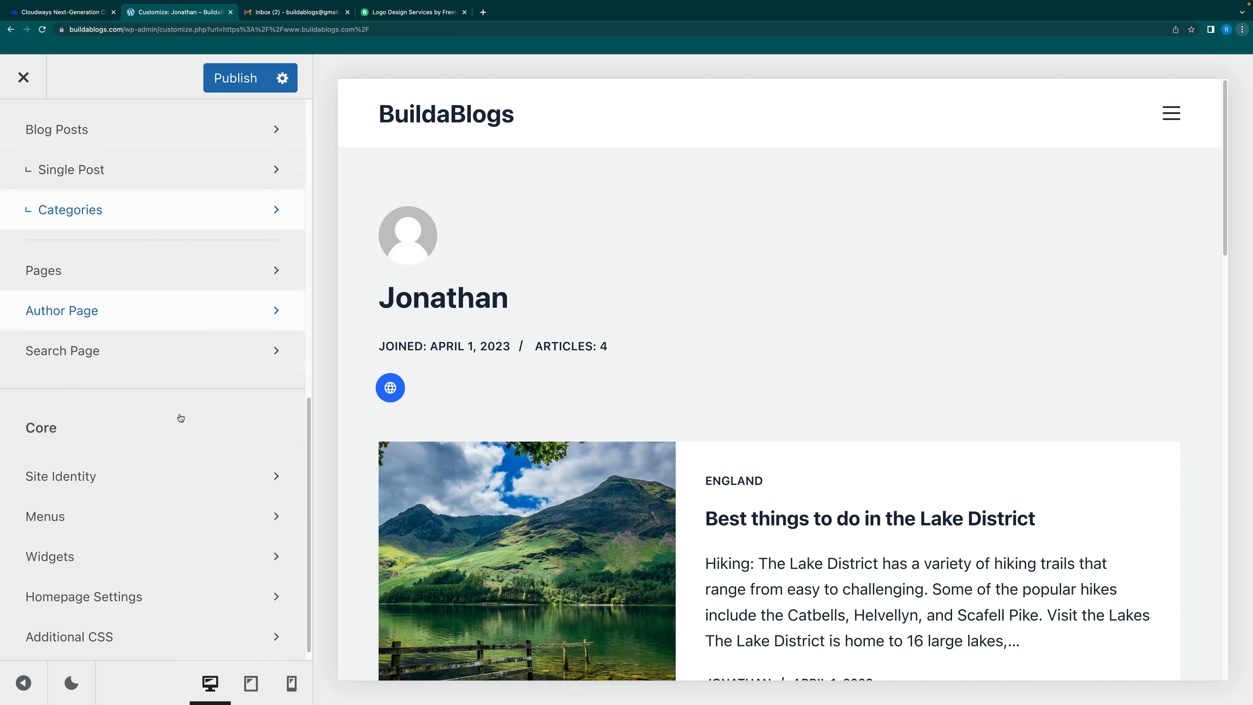
left_click(150, 466)
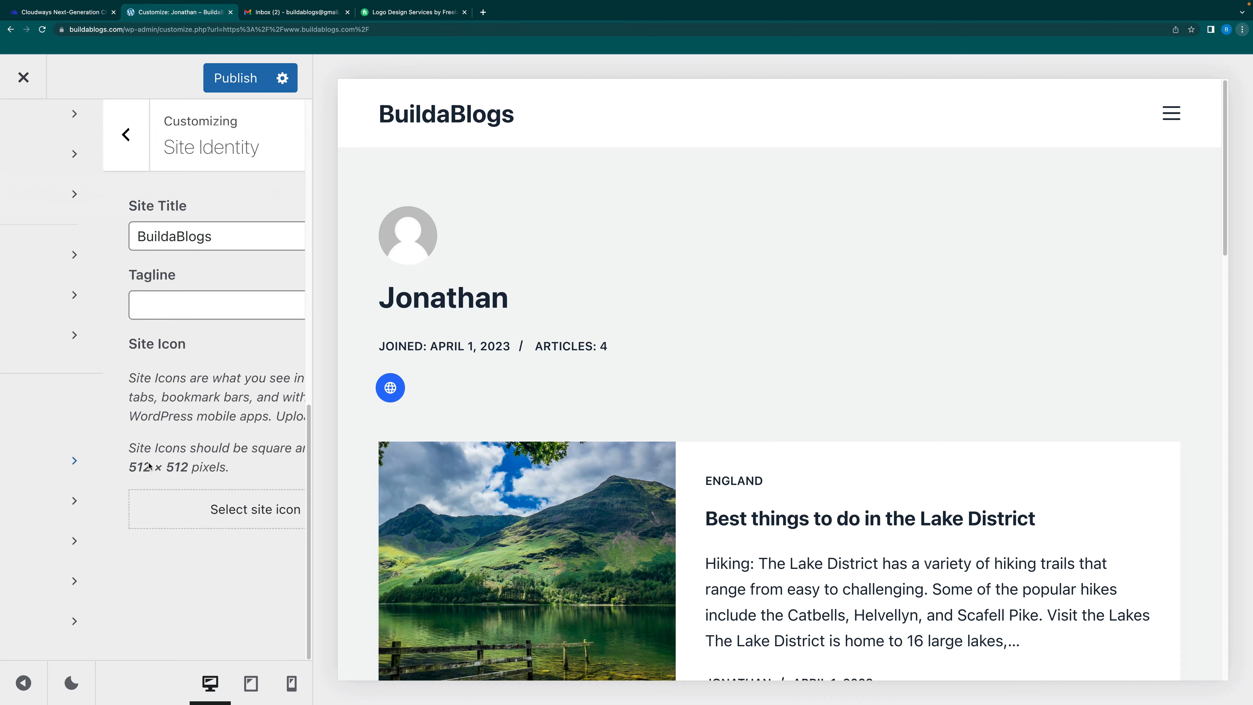
left_click(132, 238)
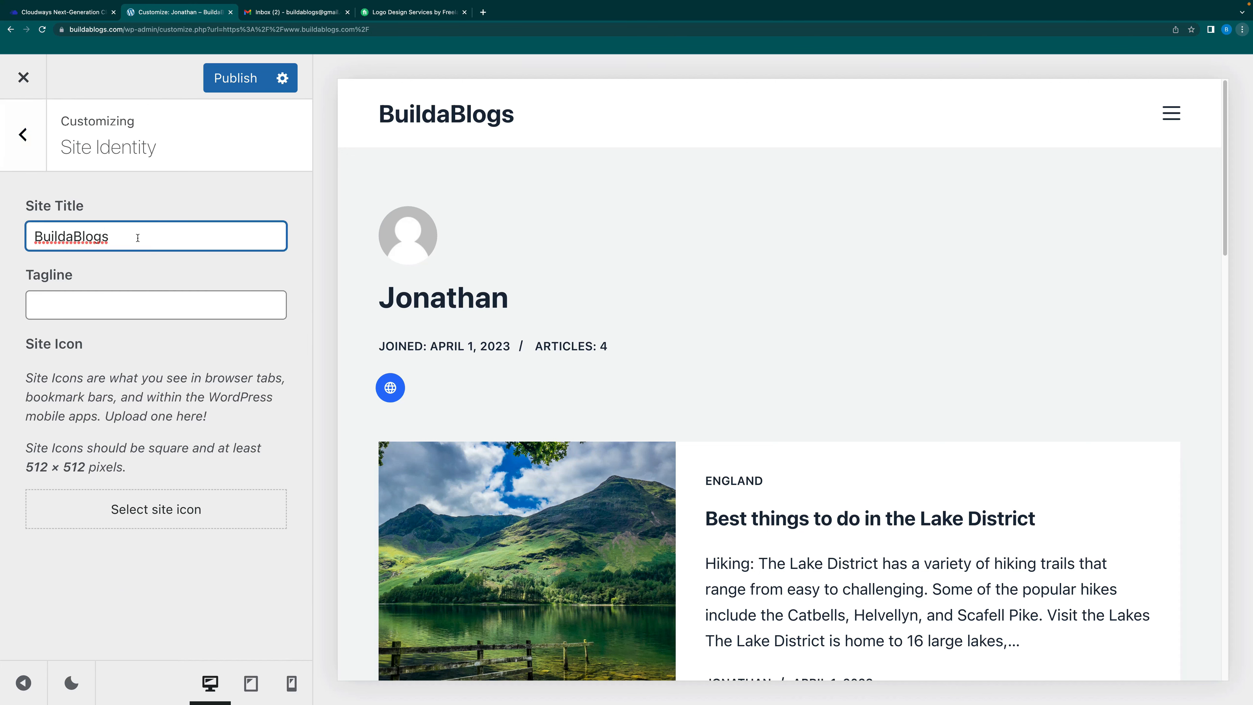
left_click(93, 302)
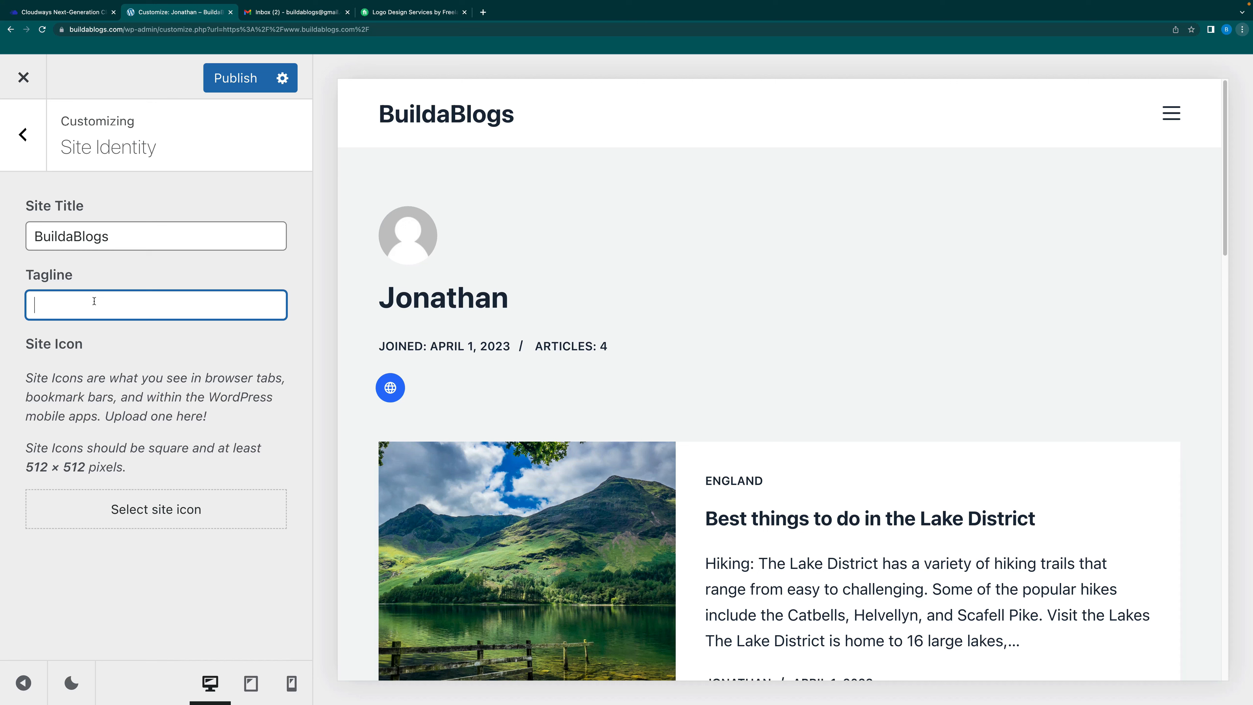
type("Best ")
type("places tto")
type("o")
type(" tra")
type("ve")
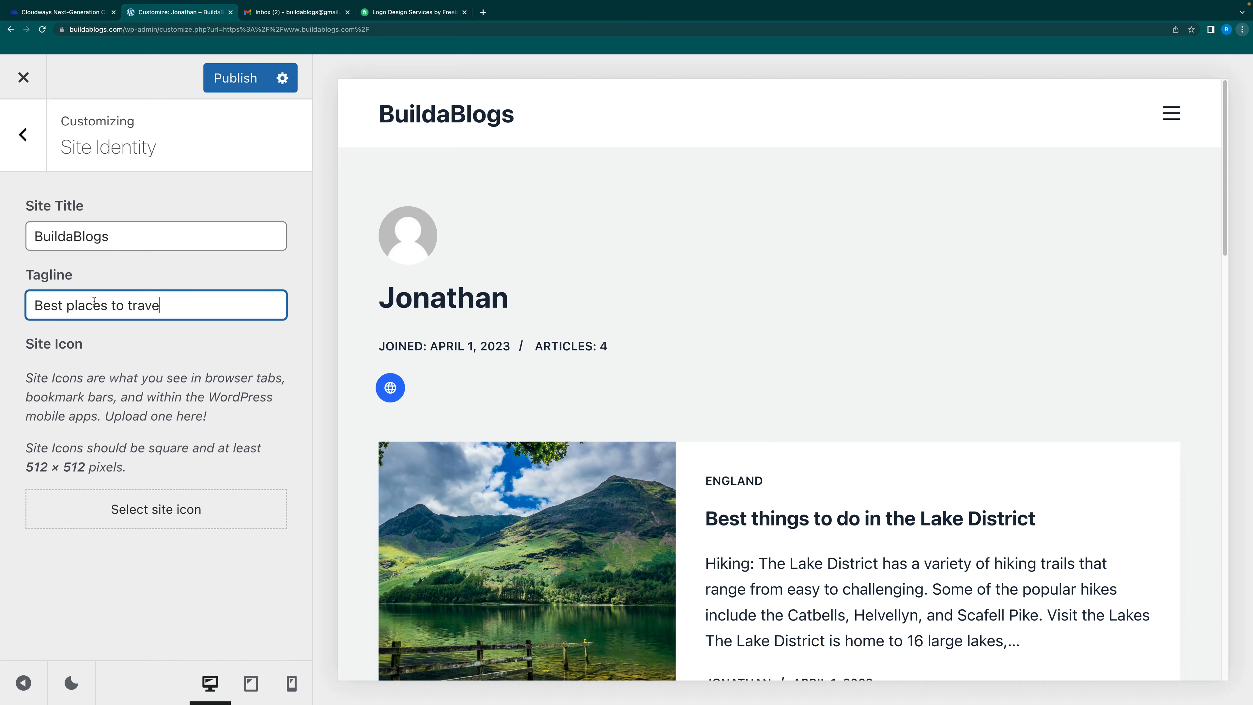
type("l in the world")
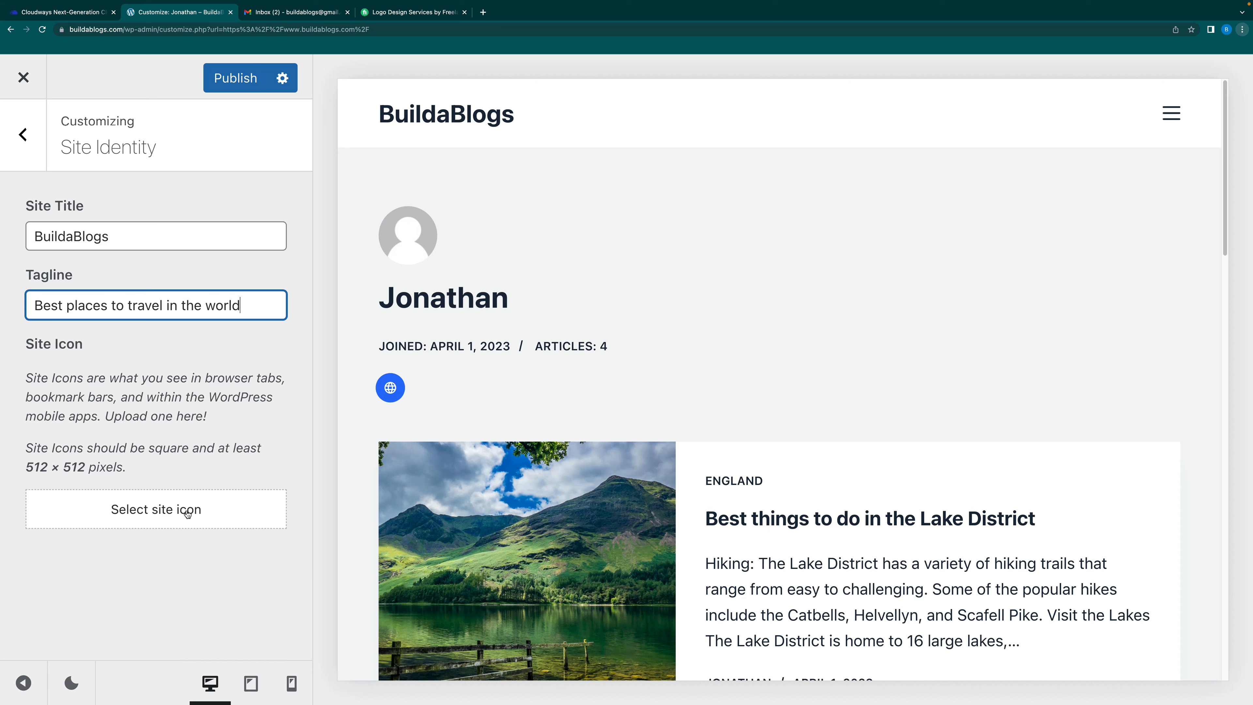
left_click(25, 140)
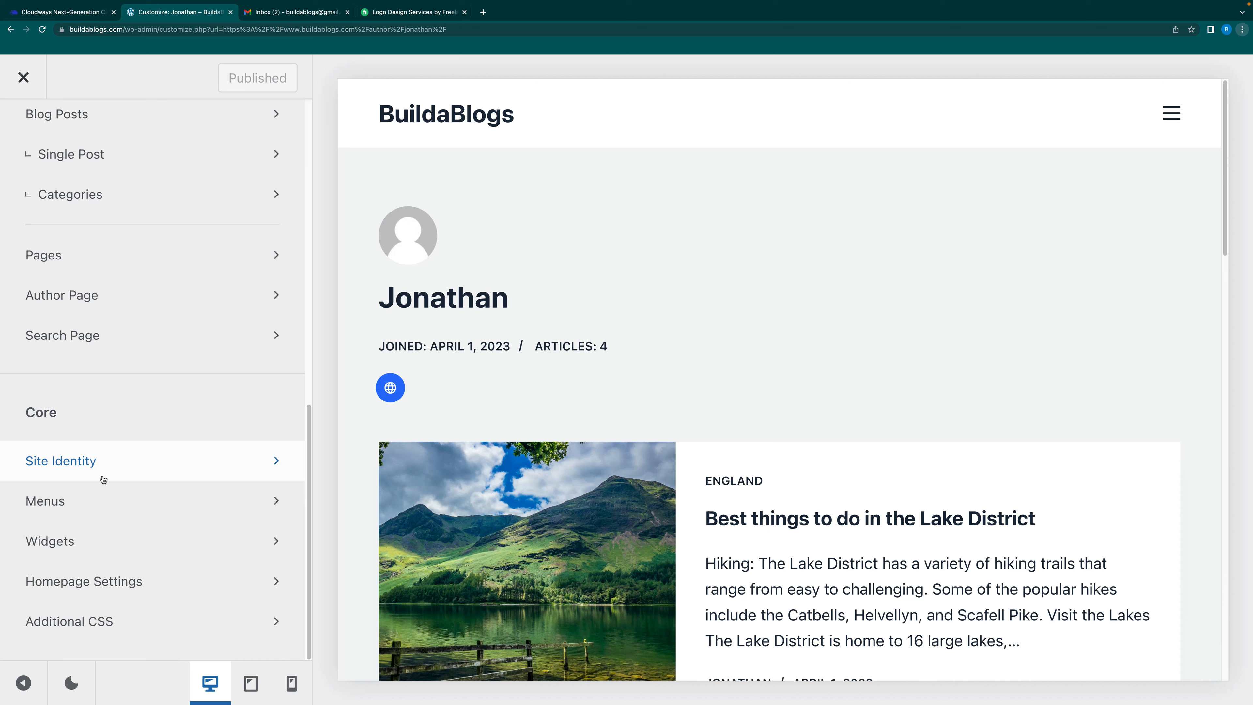
Open the general Buttons settings and load the homepage in the preview with the Read More buttons in view
scroll(153, 402, "up", 6)
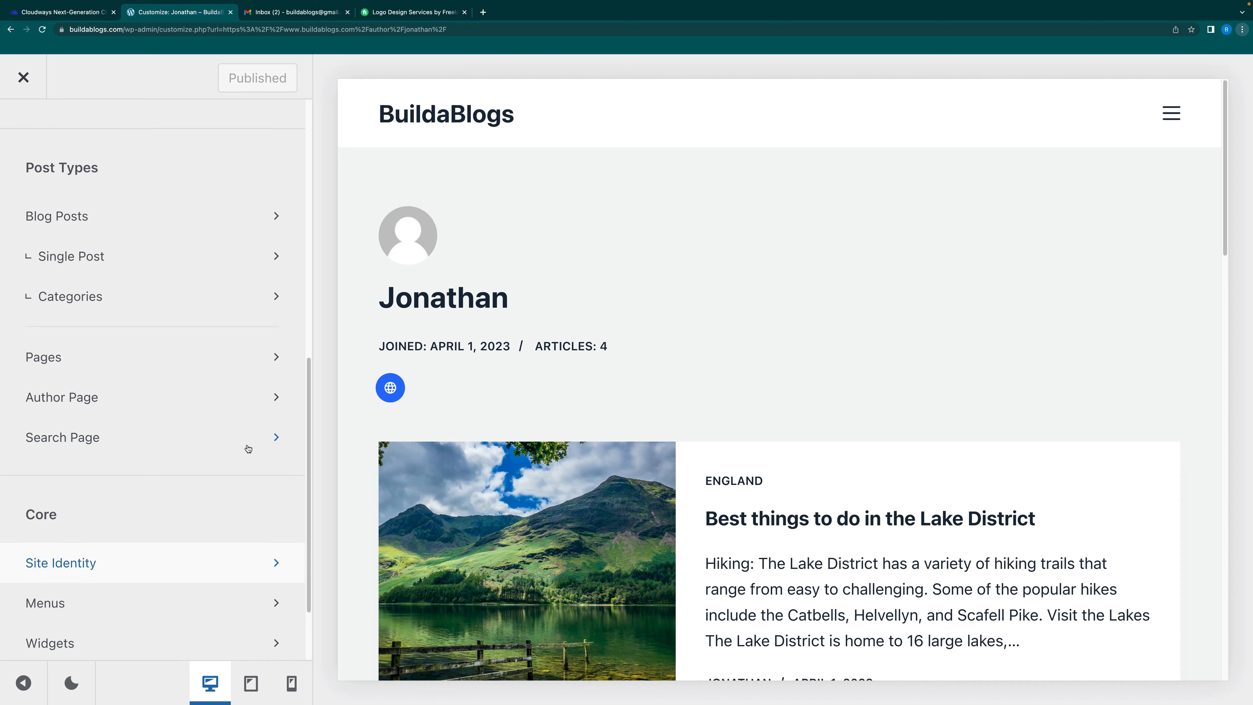
scroll(296, 380, "up", 6)
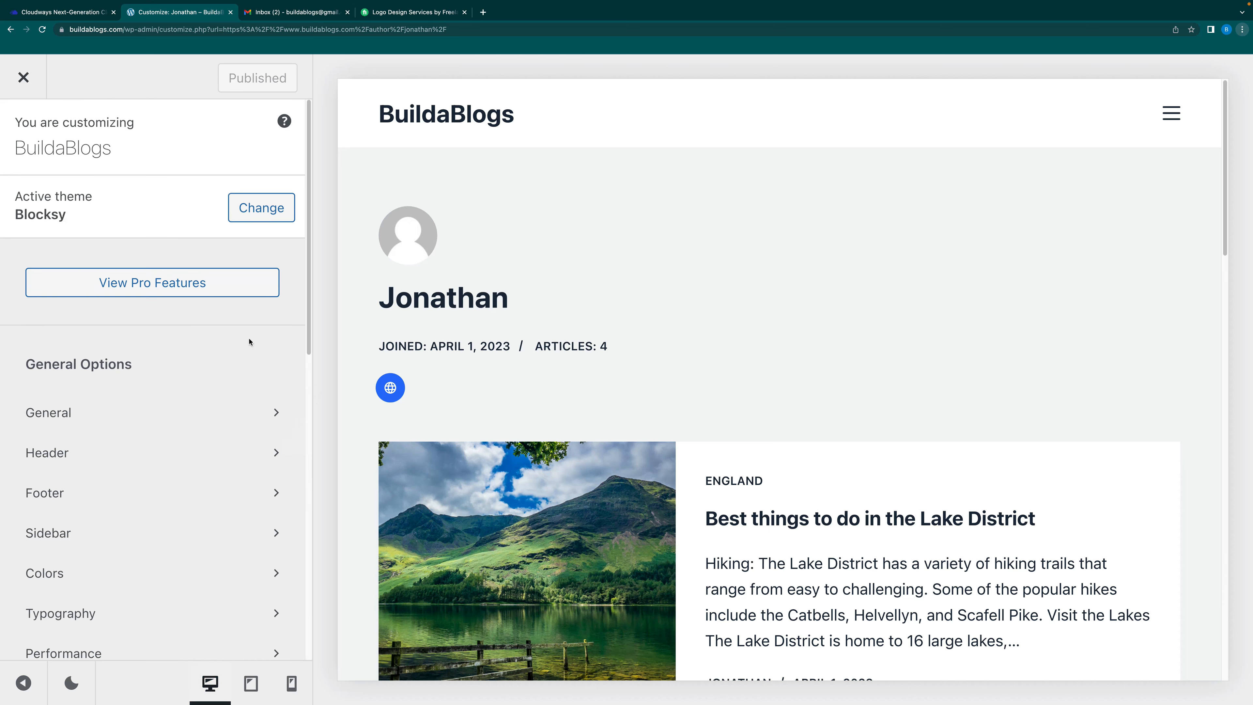
left_click(93, 420)
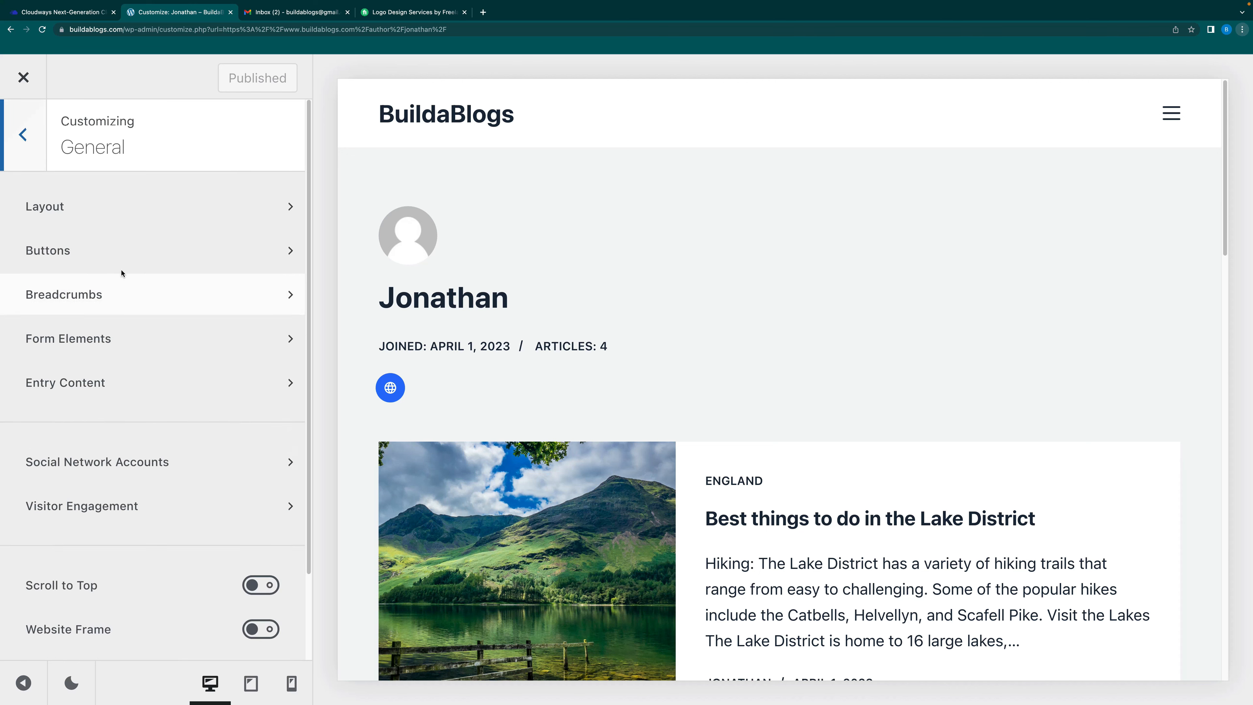
left_click(118, 261)
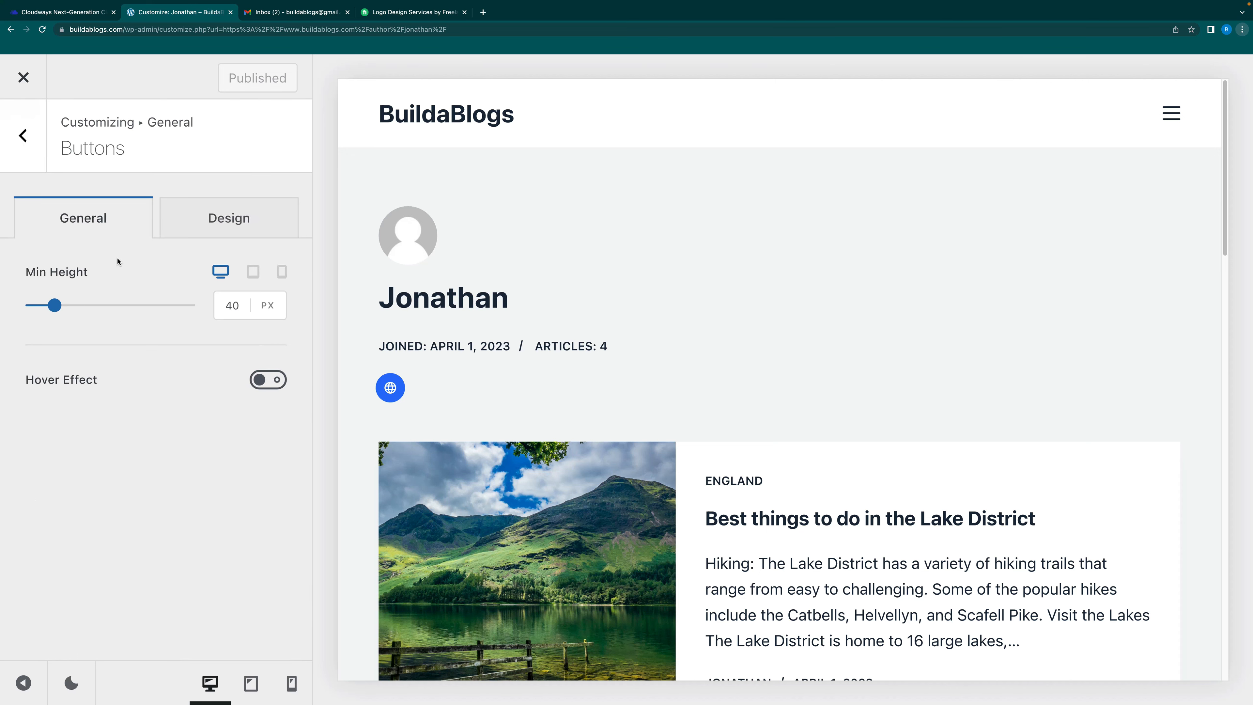
scroll(545, 387, "down", 7)
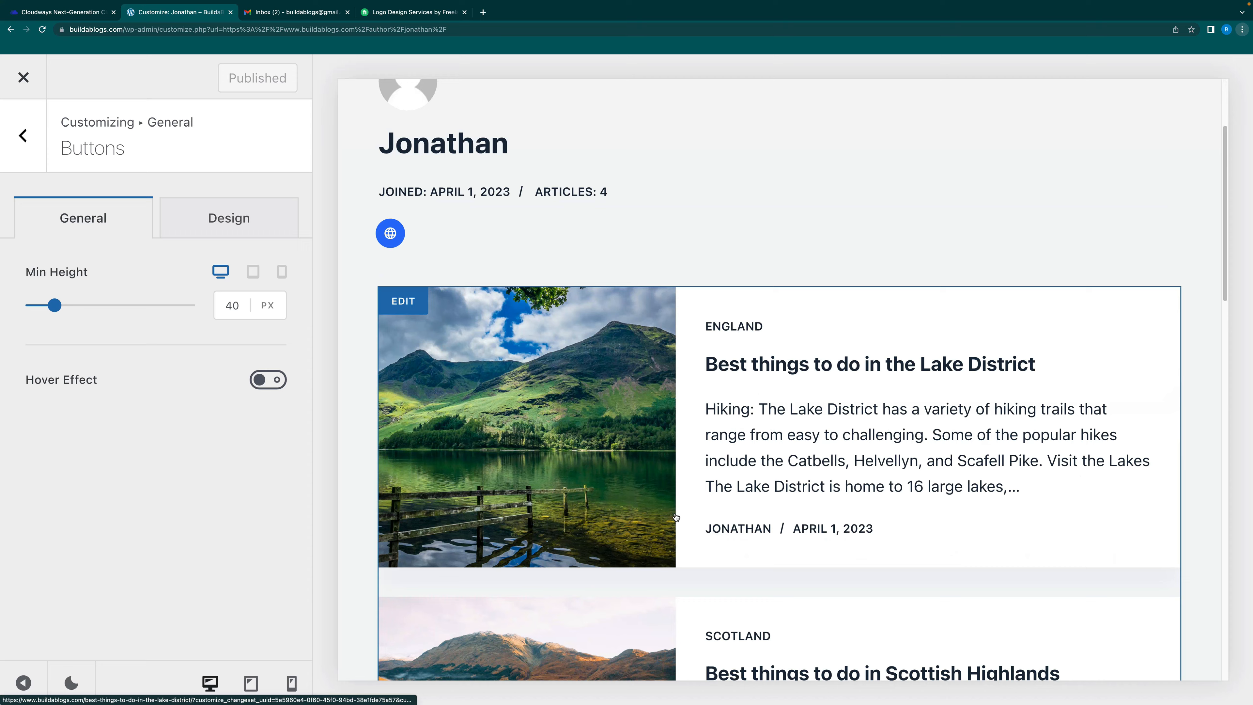
scroll(676, 517, "up", 7)
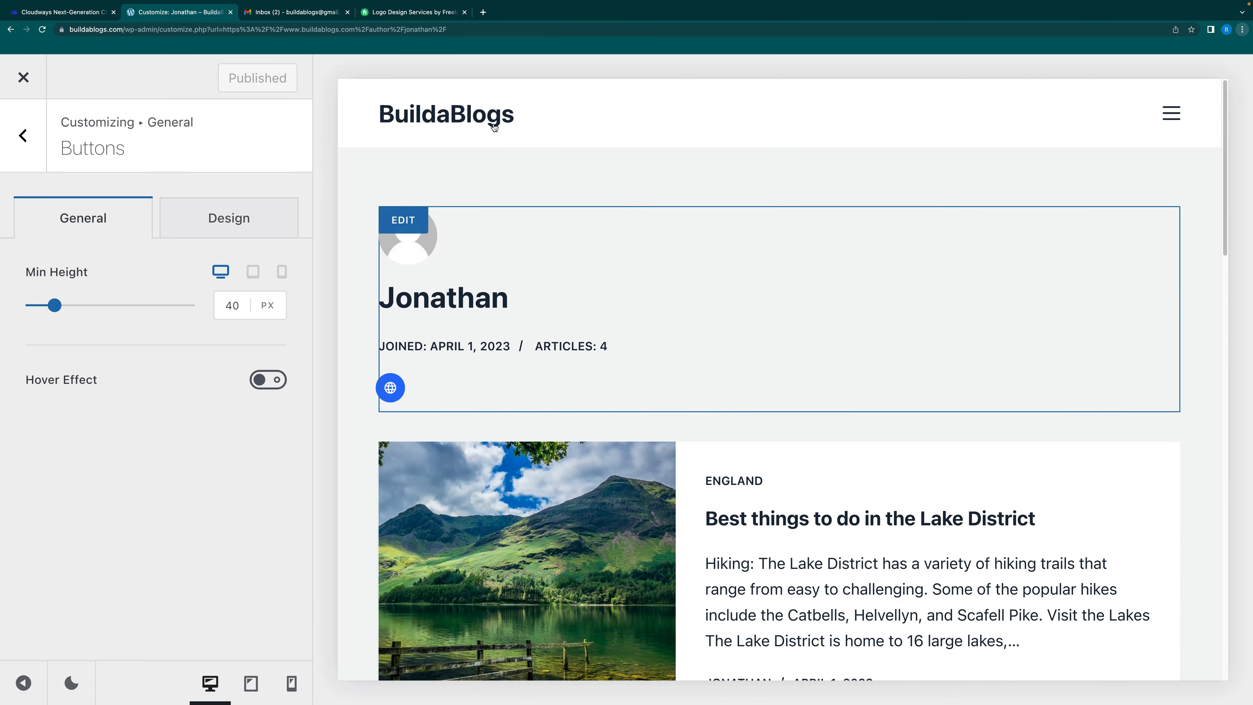
left_click(483, 123)
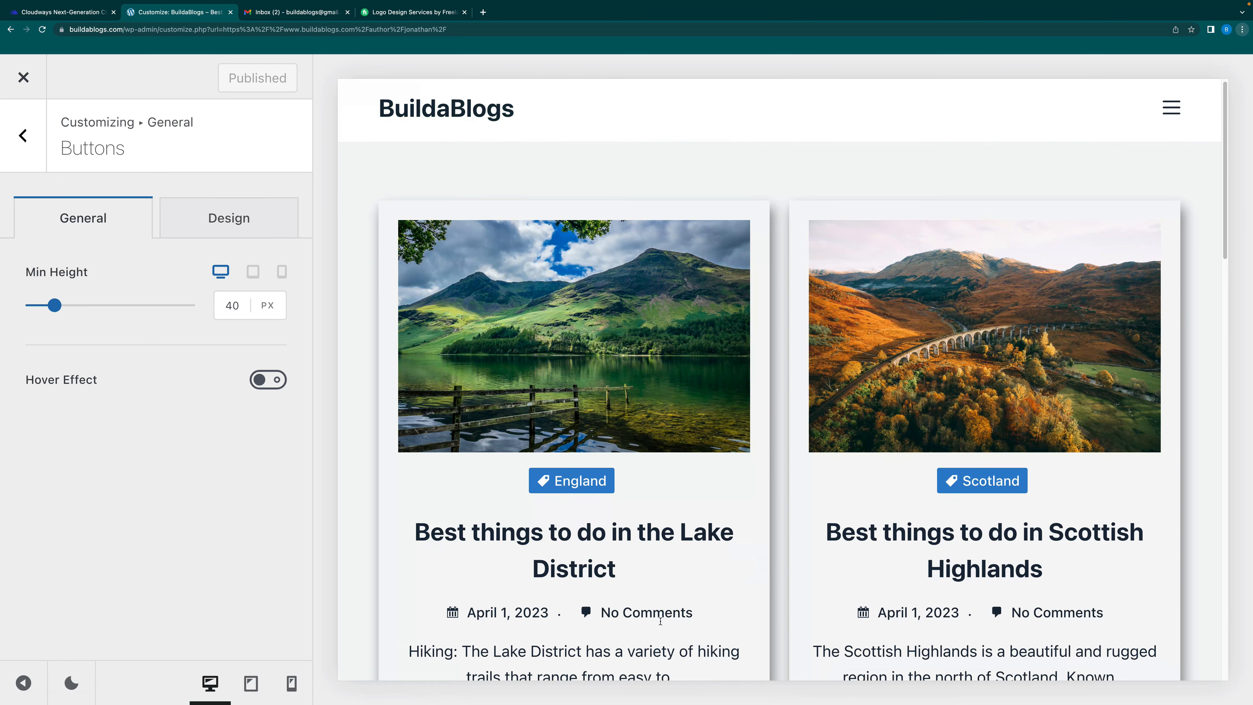
scroll(640, 621, "down", 2)
scroll(640, 621, "down", 3)
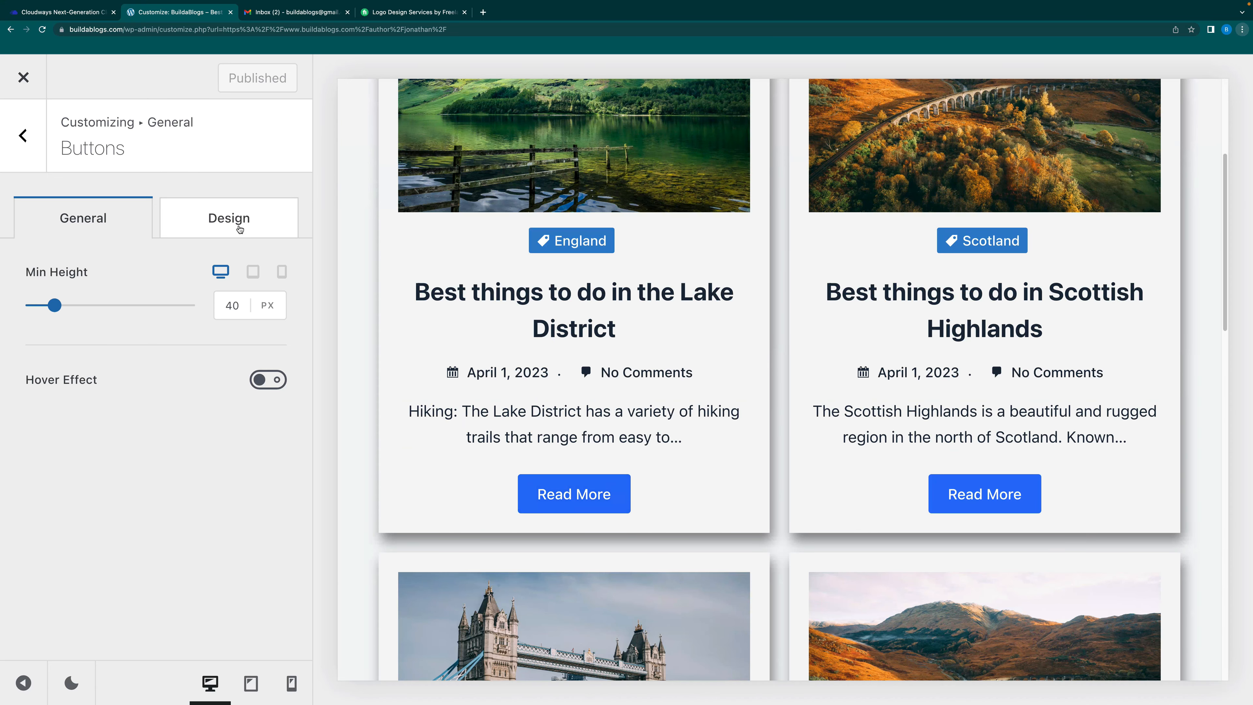
Try the green palette Color 2 (#285e33) as the buttons' initial background color
left_click(240, 228)
left_click(236, 327)
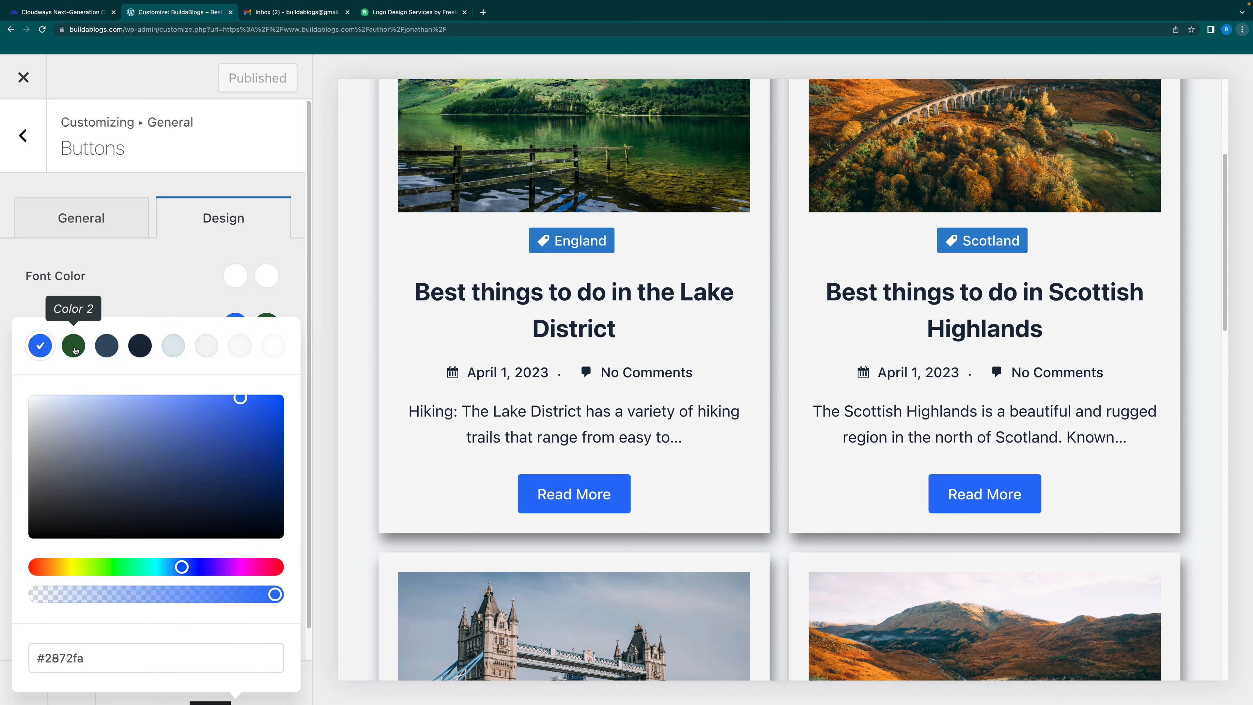
left_click(74, 348)
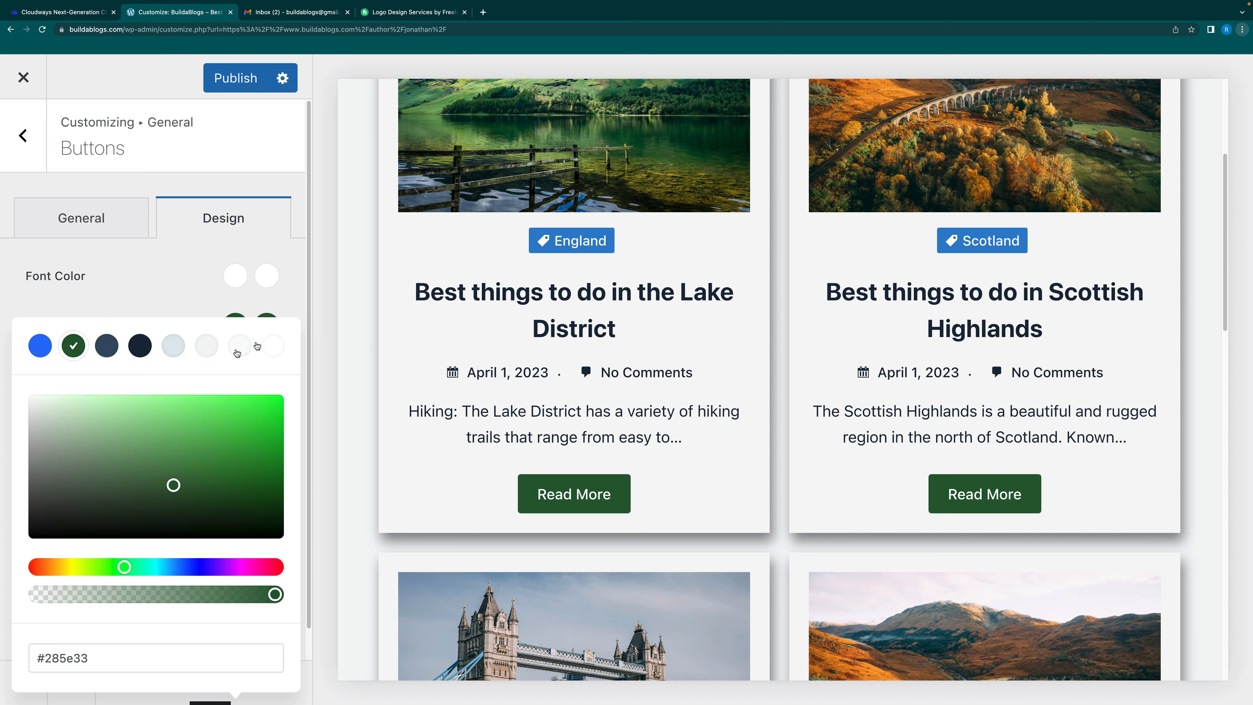
left_click(290, 295)
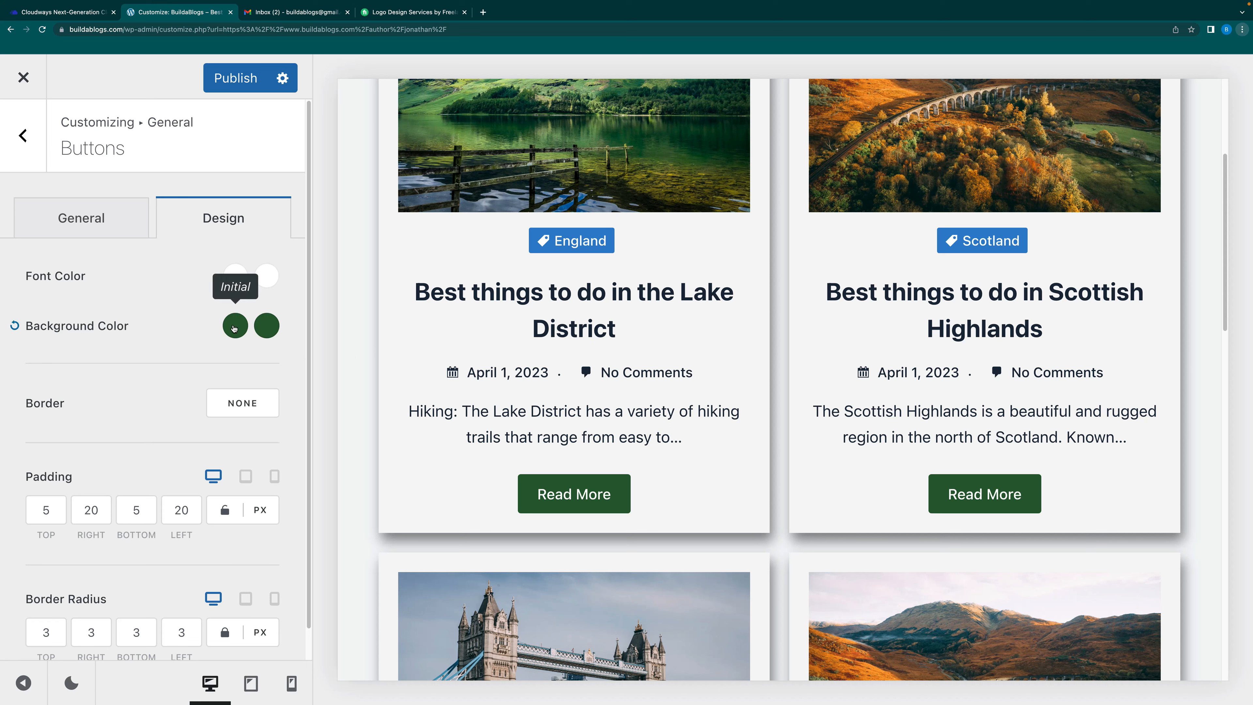
Set the buttons' initial background color to black and return to the General options
left_click(234, 327)
left_click(140, 346)
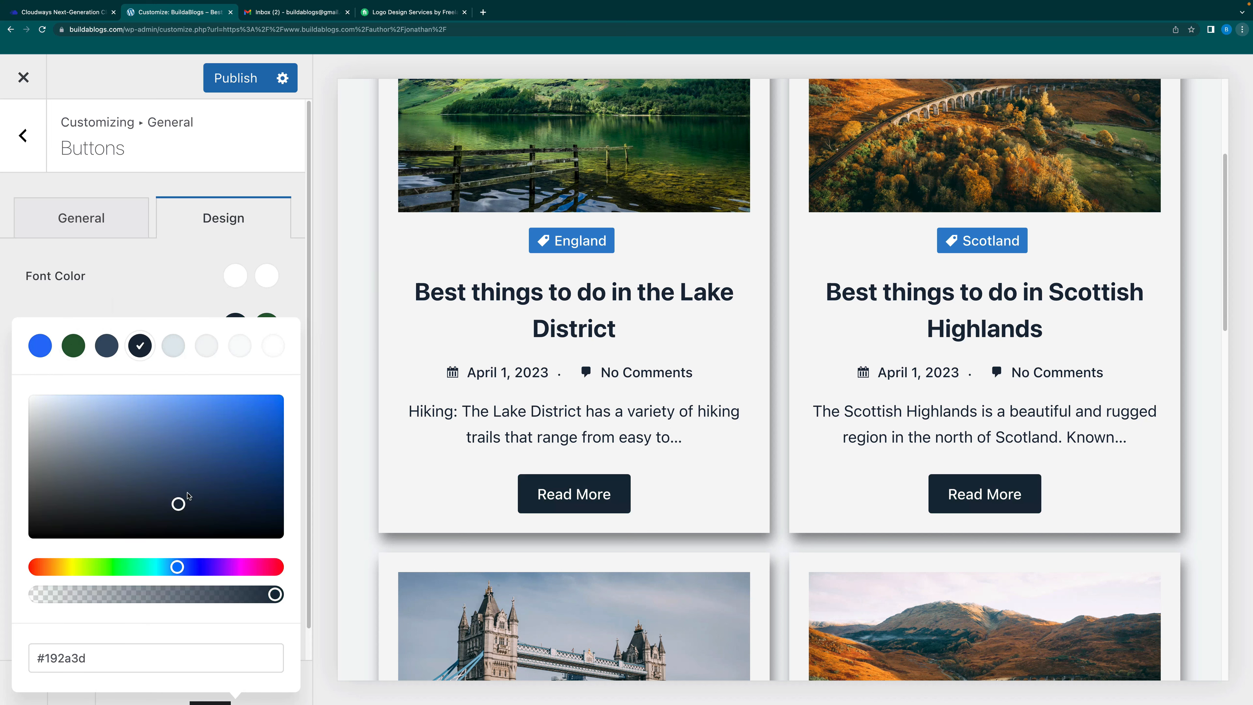
left_click_drag(176, 503, 7, 545)
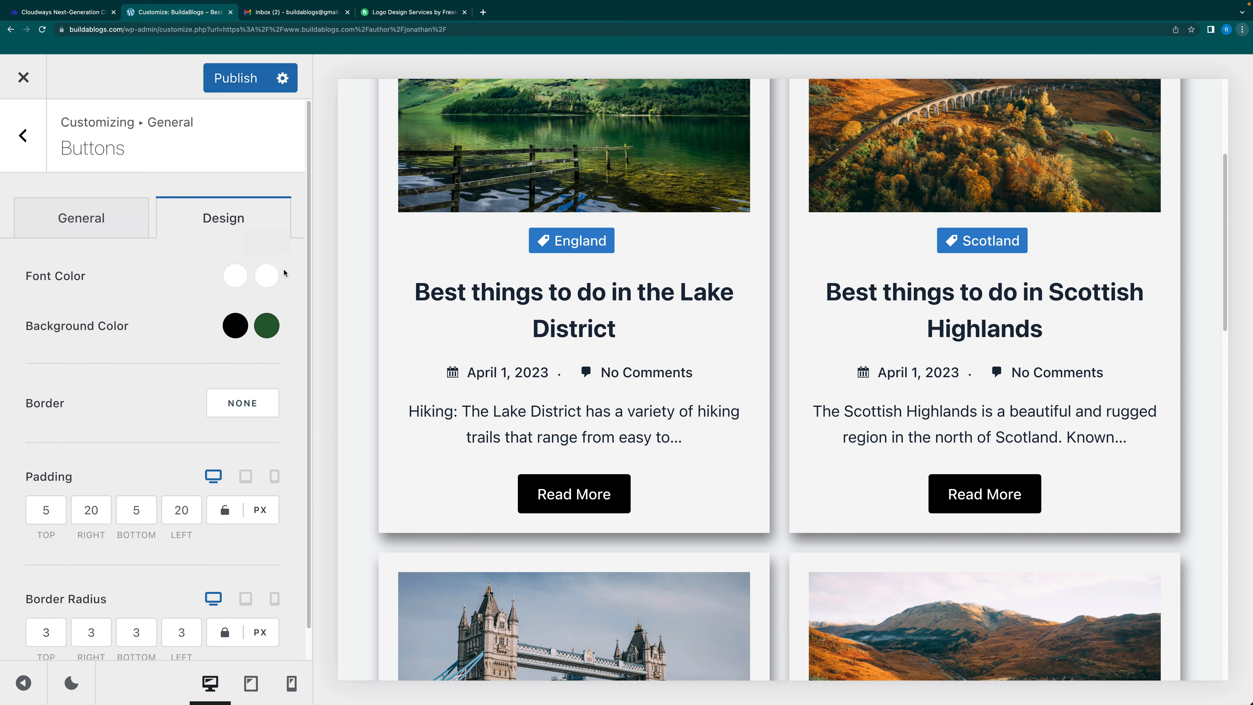
left_click(23, 135)
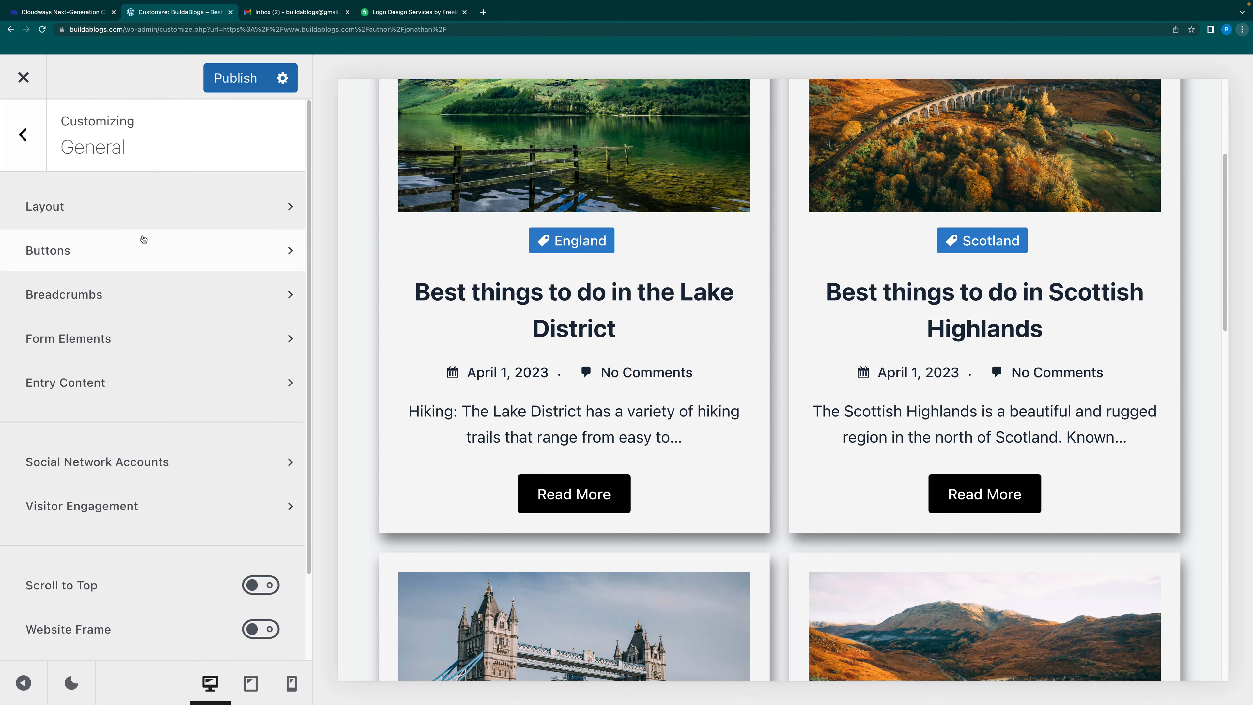
Look through the Social Network Accounts fields and the remaining General options
left_click(151, 463)
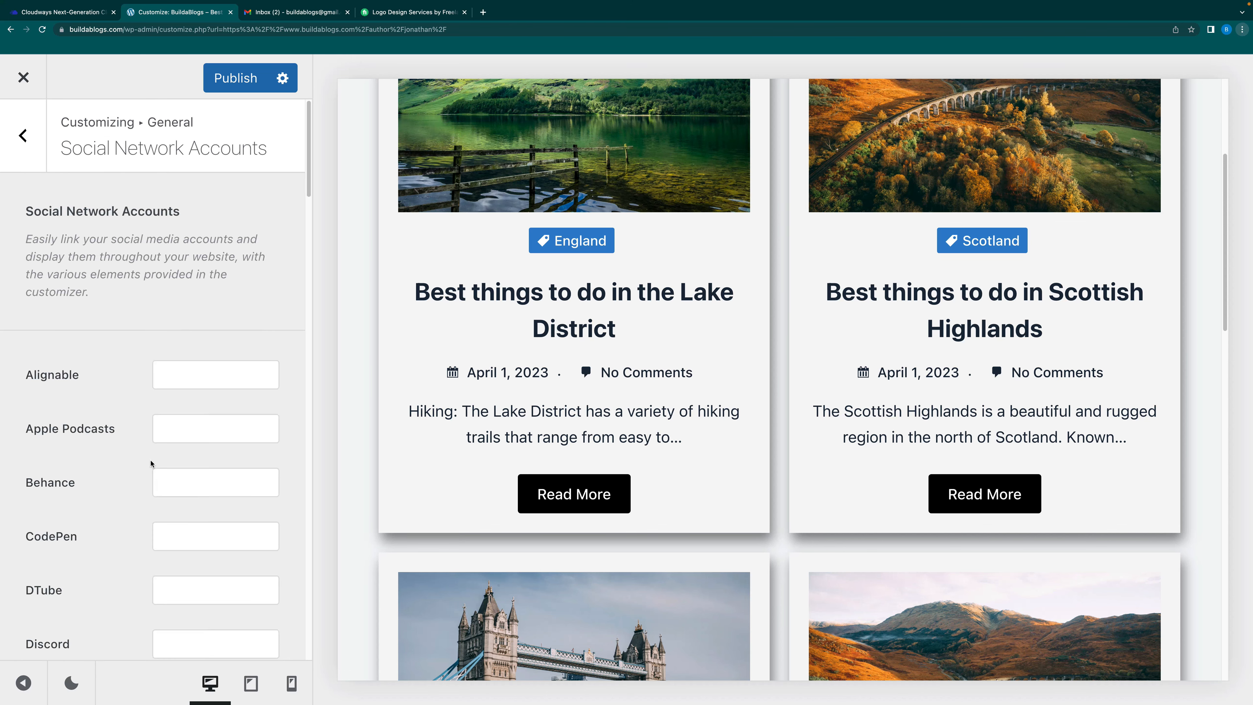
scroll(179, 420, "down", 6)
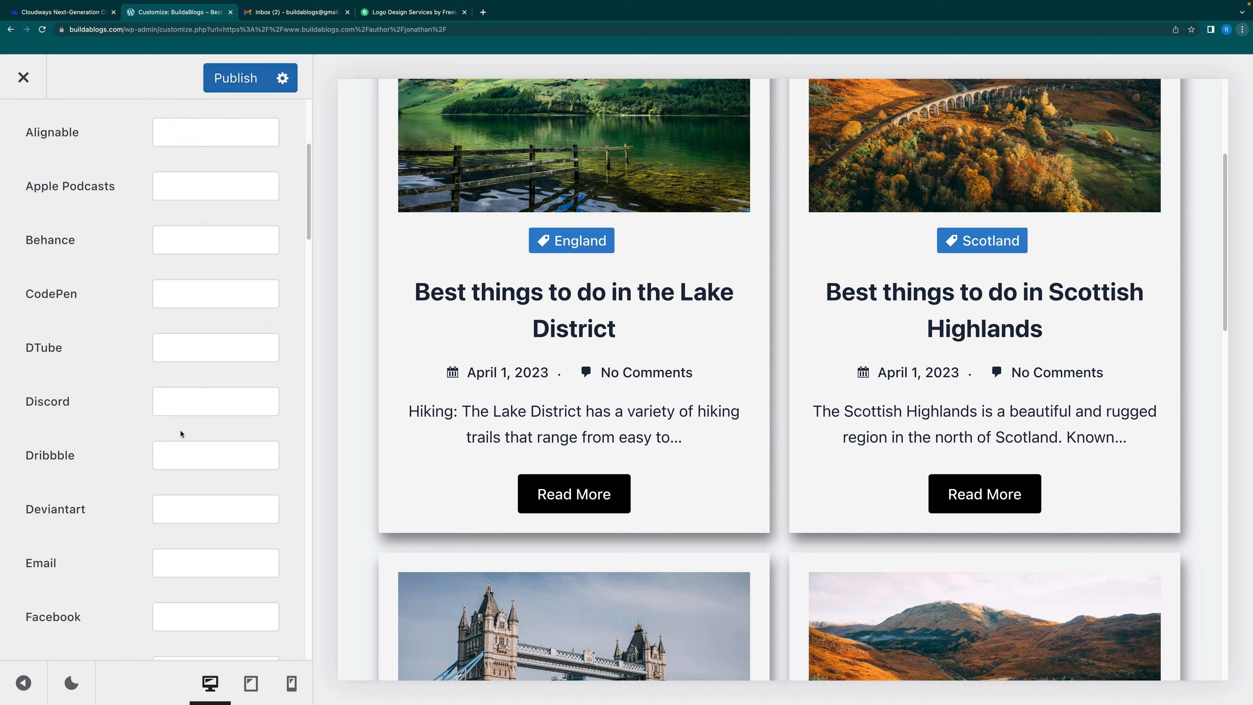
scroll(180, 433, "down", 3)
left_click(183, 355)
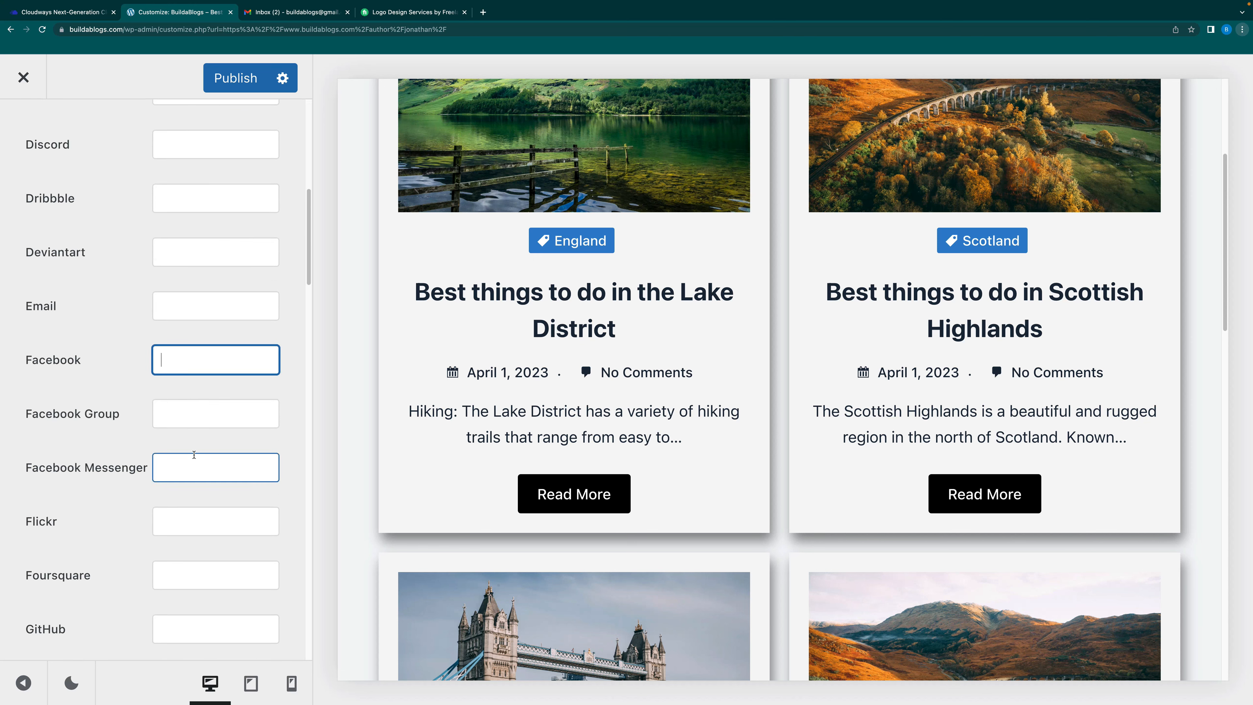
scroll(196, 448, "up", 10)
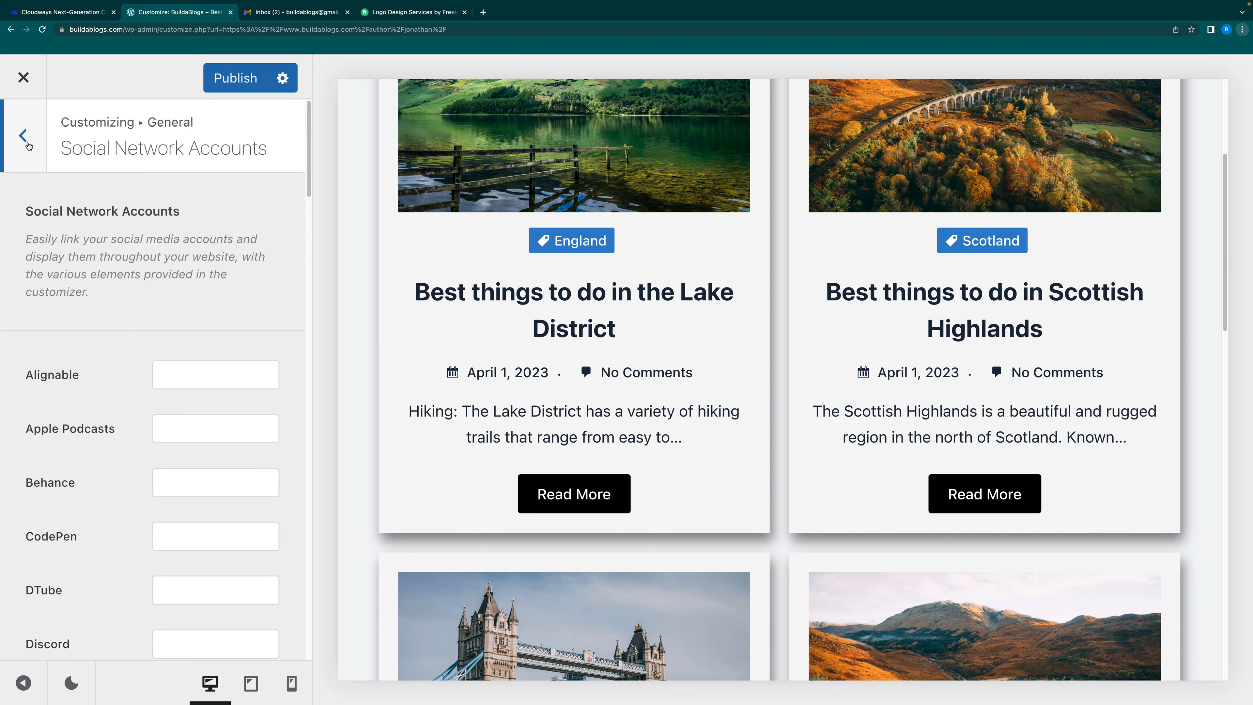
left_click(25, 139)
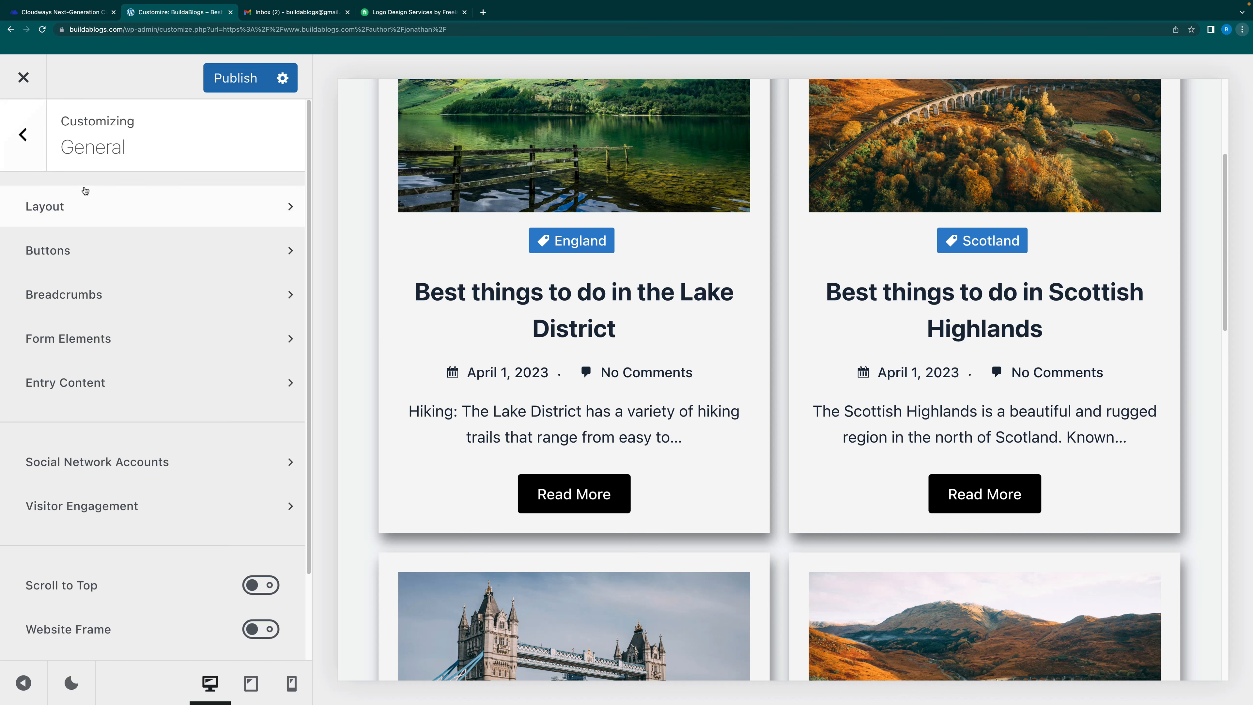
scroll(884, 296, "up", 5)
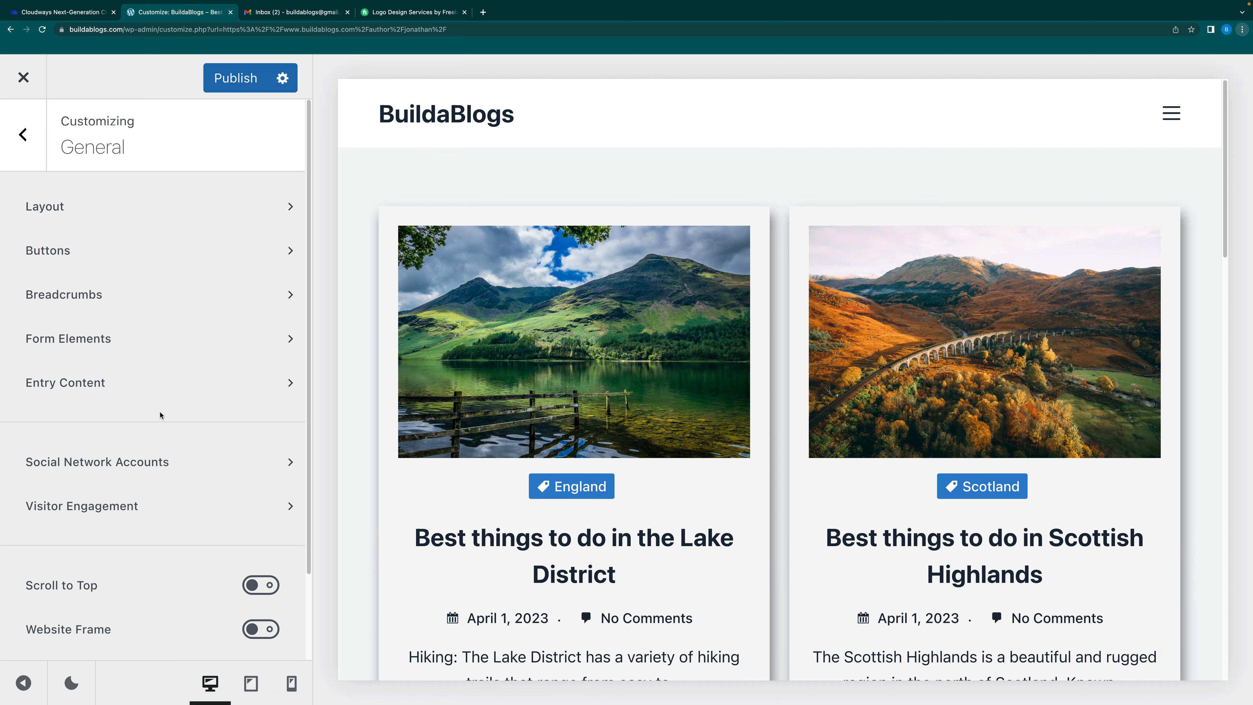
scroll(216, 541, "down", 3)
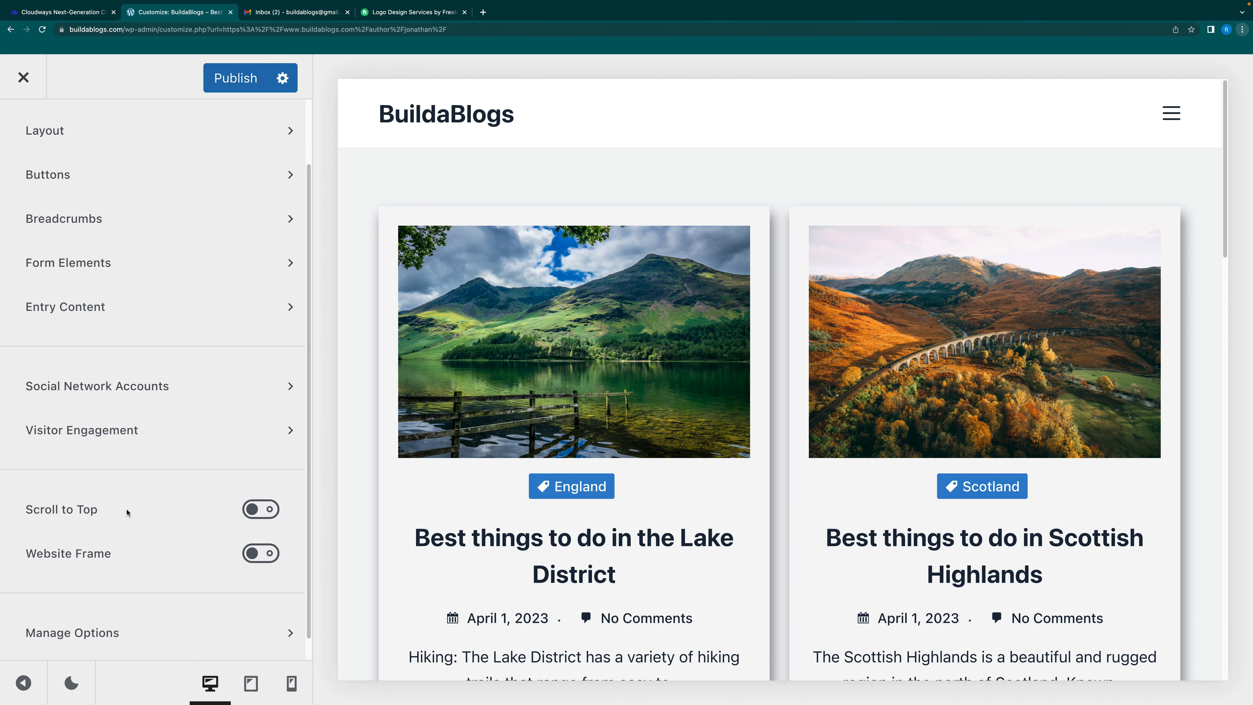
scroll(128, 518, "down", 1)
scroll(132, 503, "up", 4)
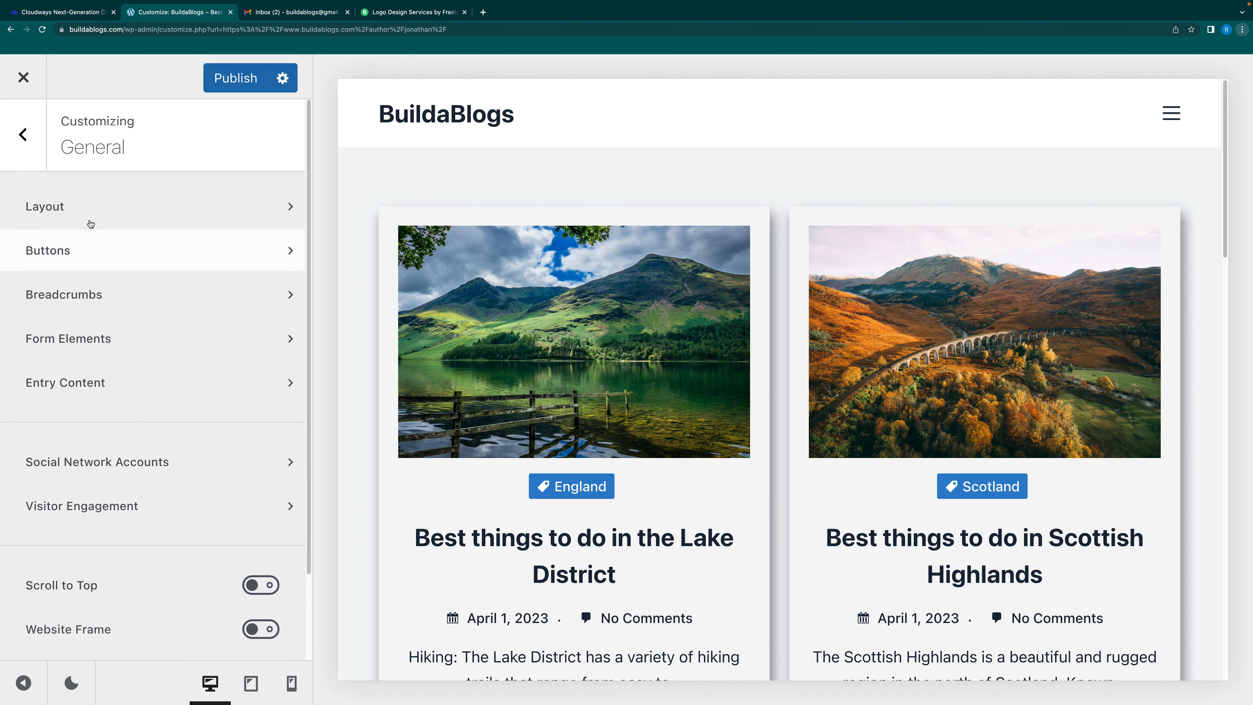
Publish the customizer changes and close the customizer
left_click(23, 135)
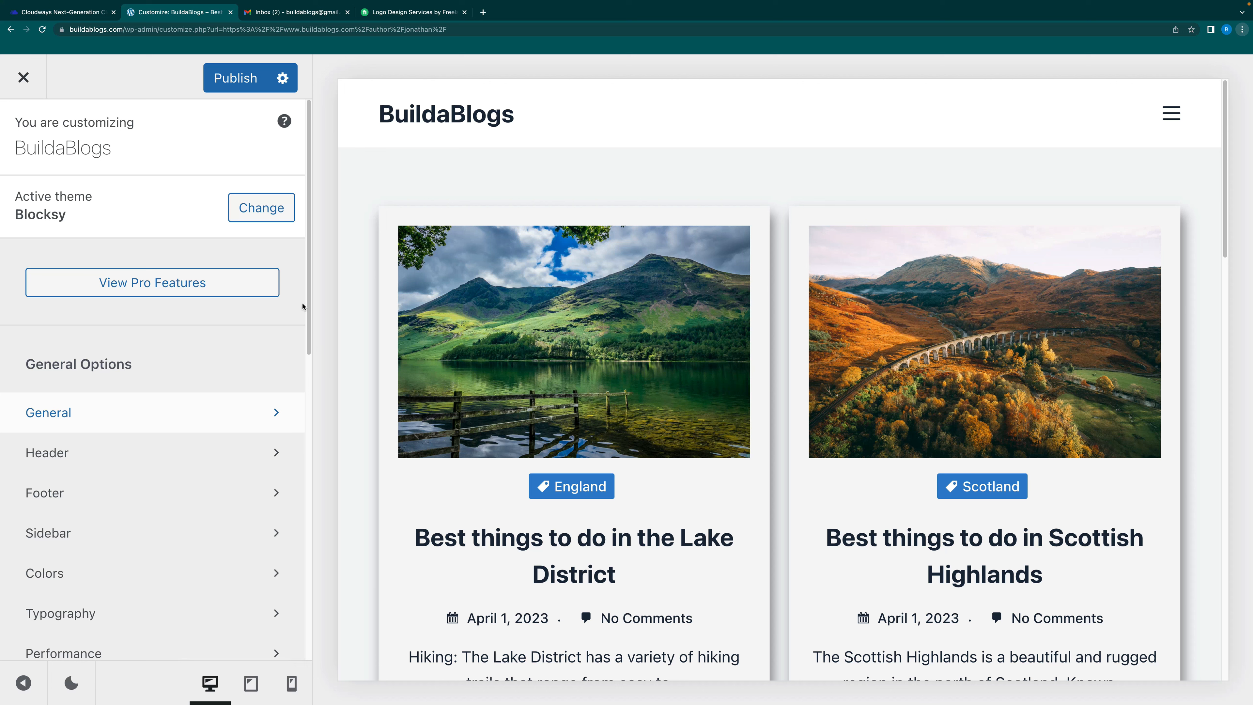
left_click(236, 78)
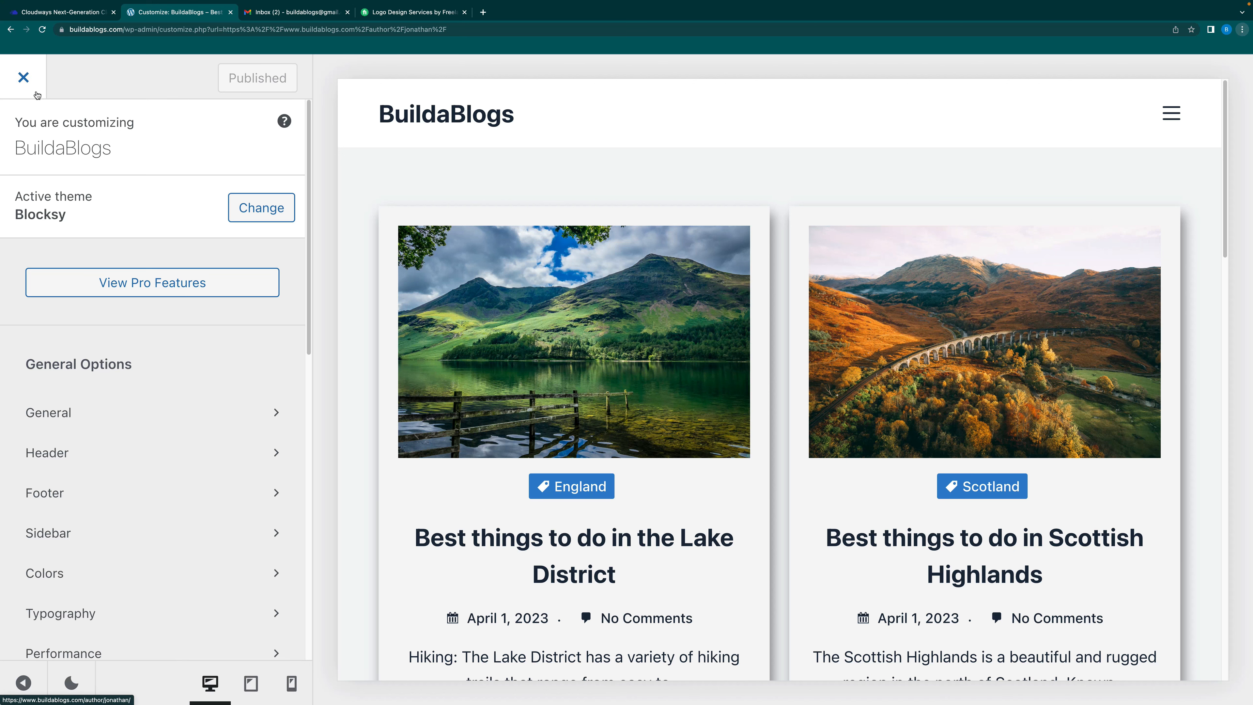
left_click(23, 78)
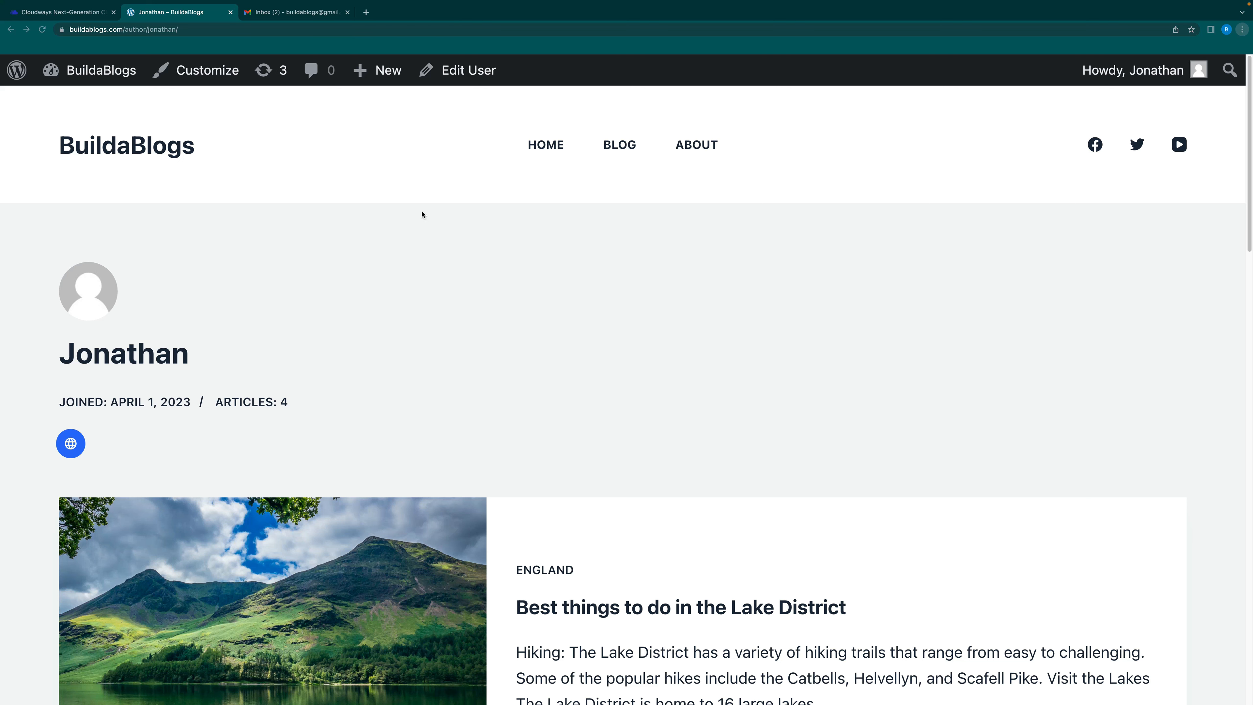
Open the site's Home page in the block editor and select its Post Grid block
left_click(144, 149)
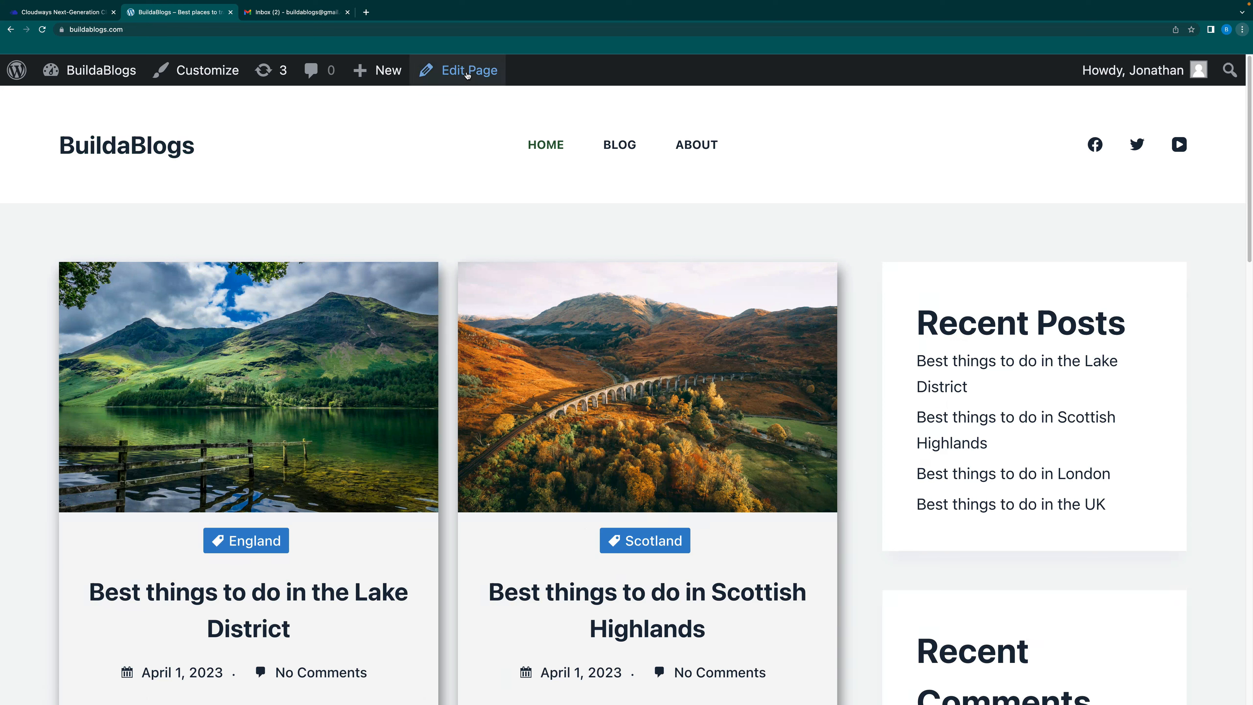
left_click(464, 78)
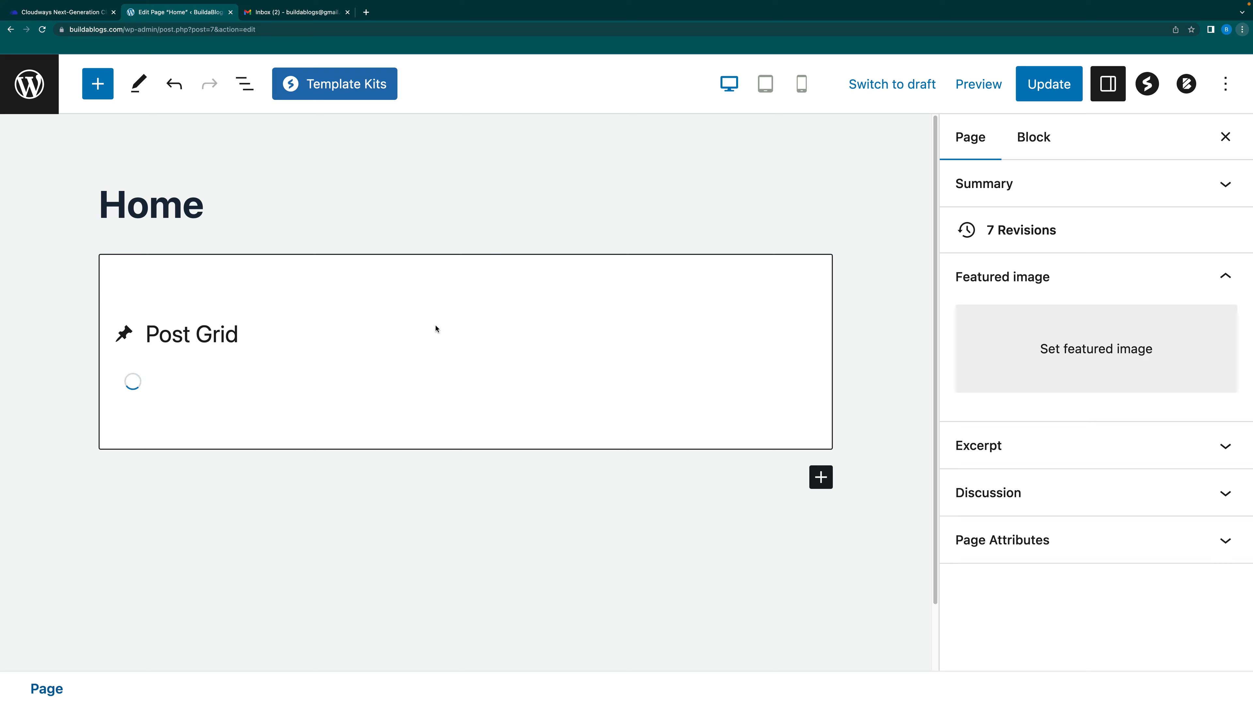
left_click(583, 346)
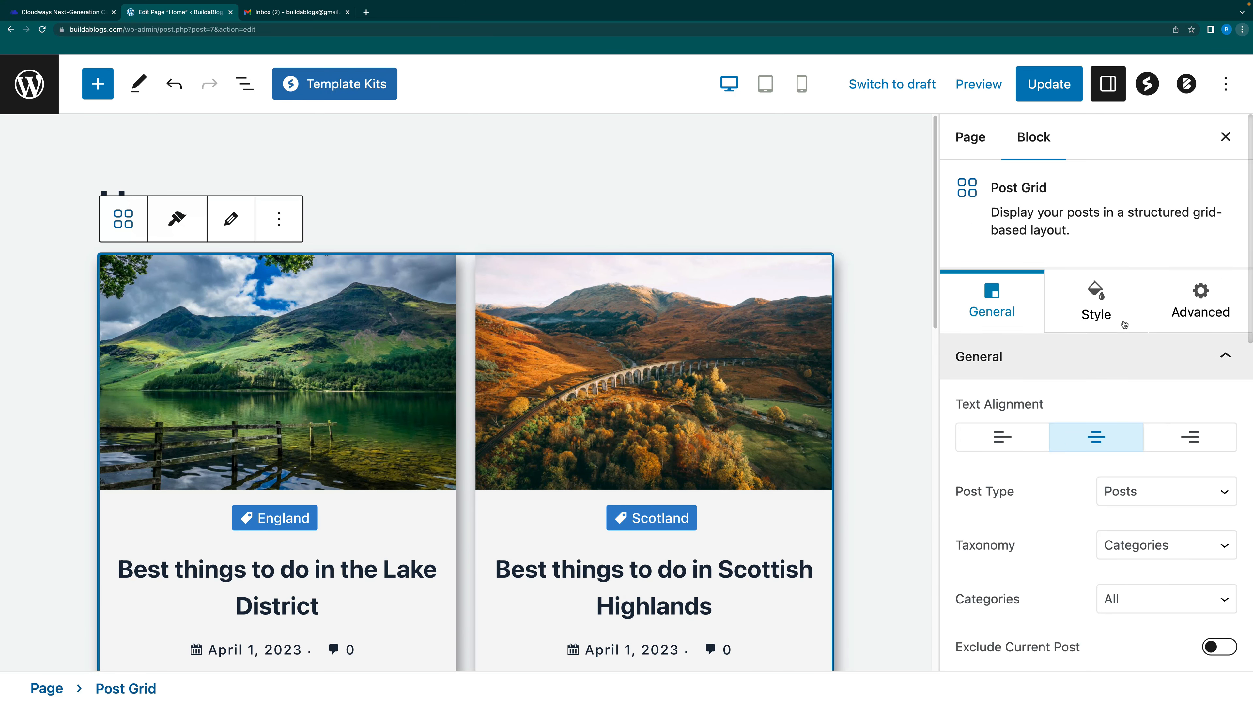
Set the Home page Post Grid's meta Highlighted Color to the palette green 285E33
left_click(1107, 312)
scroll(1108, 472, "down", 5)
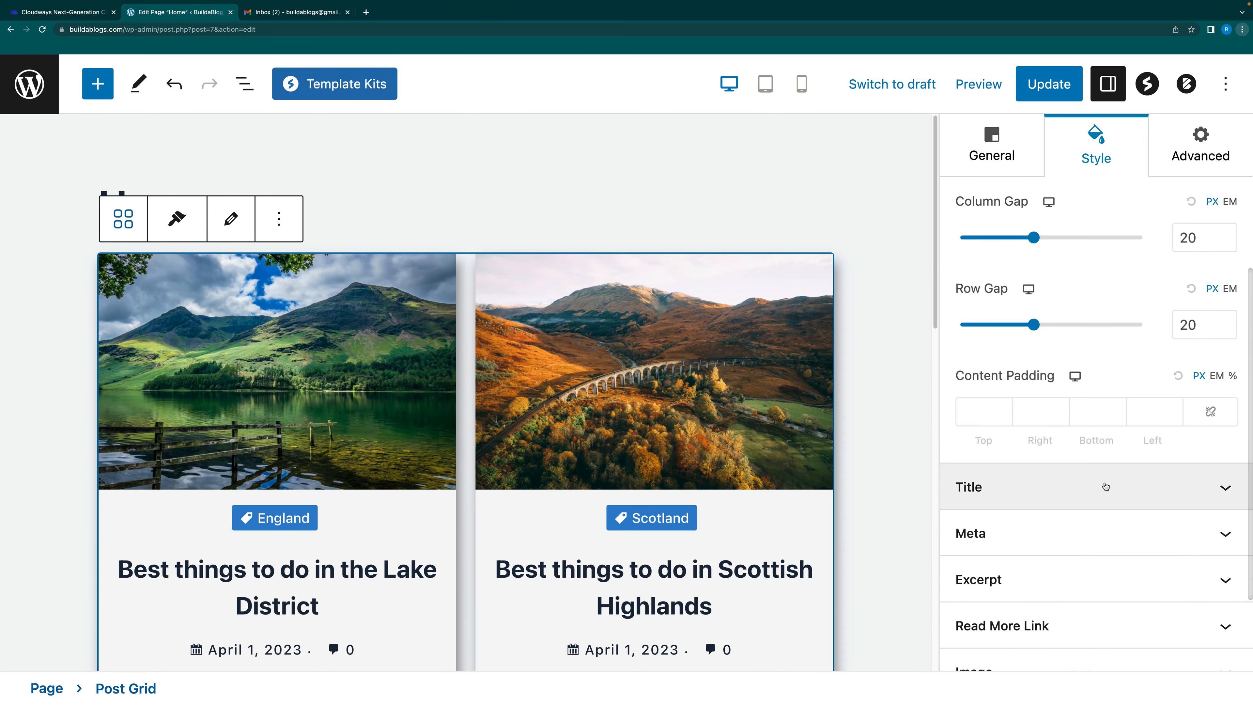
left_click(1079, 483)
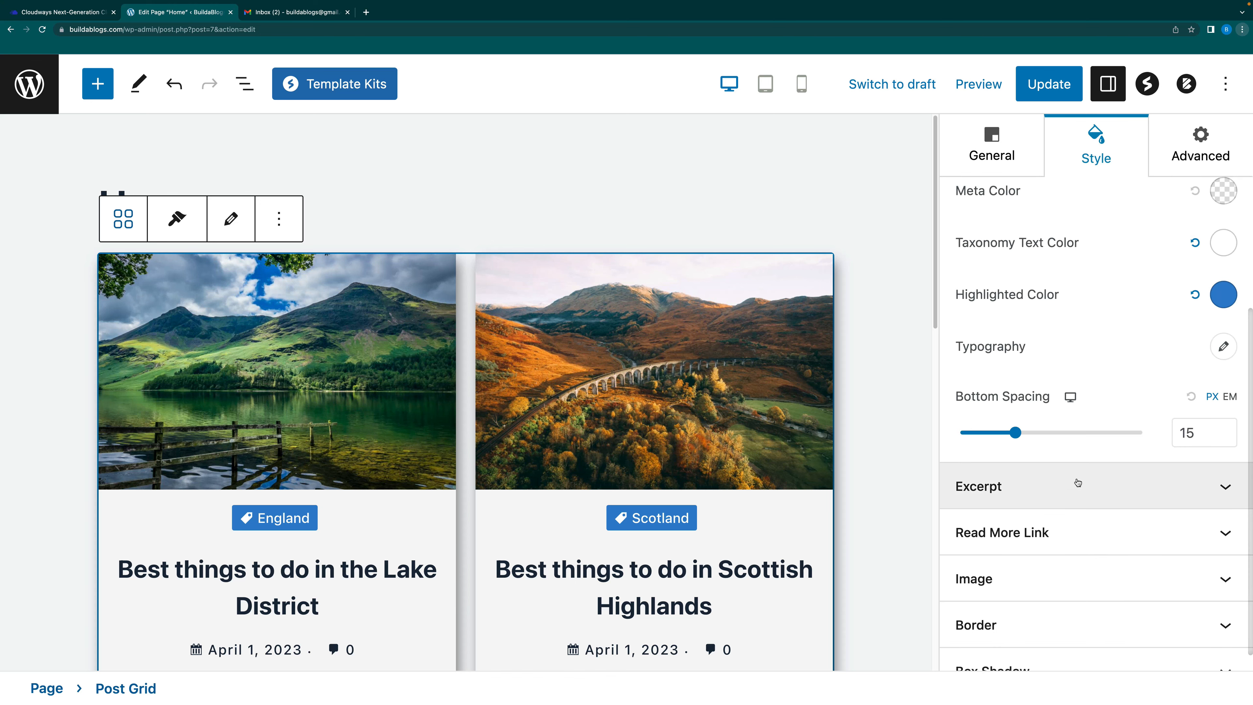
scroll(1120, 513, "down", 1)
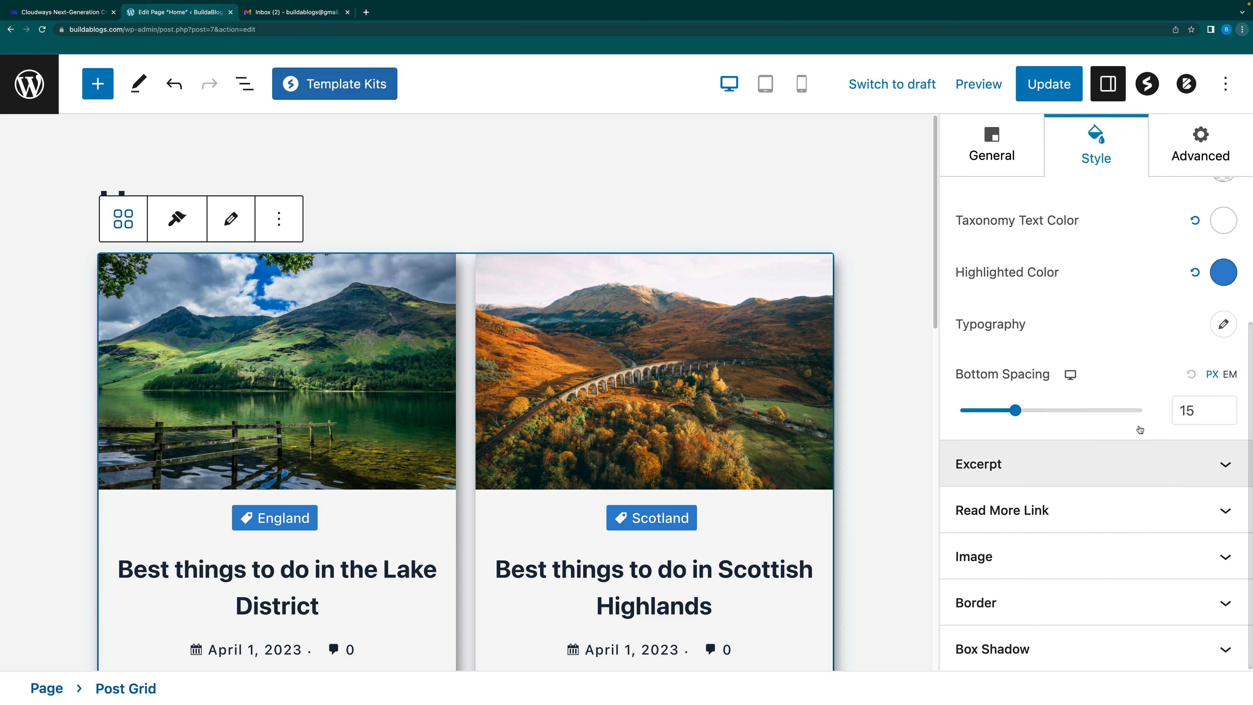
scroll(1100, 469, "up", 1)
left_click(1224, 279)
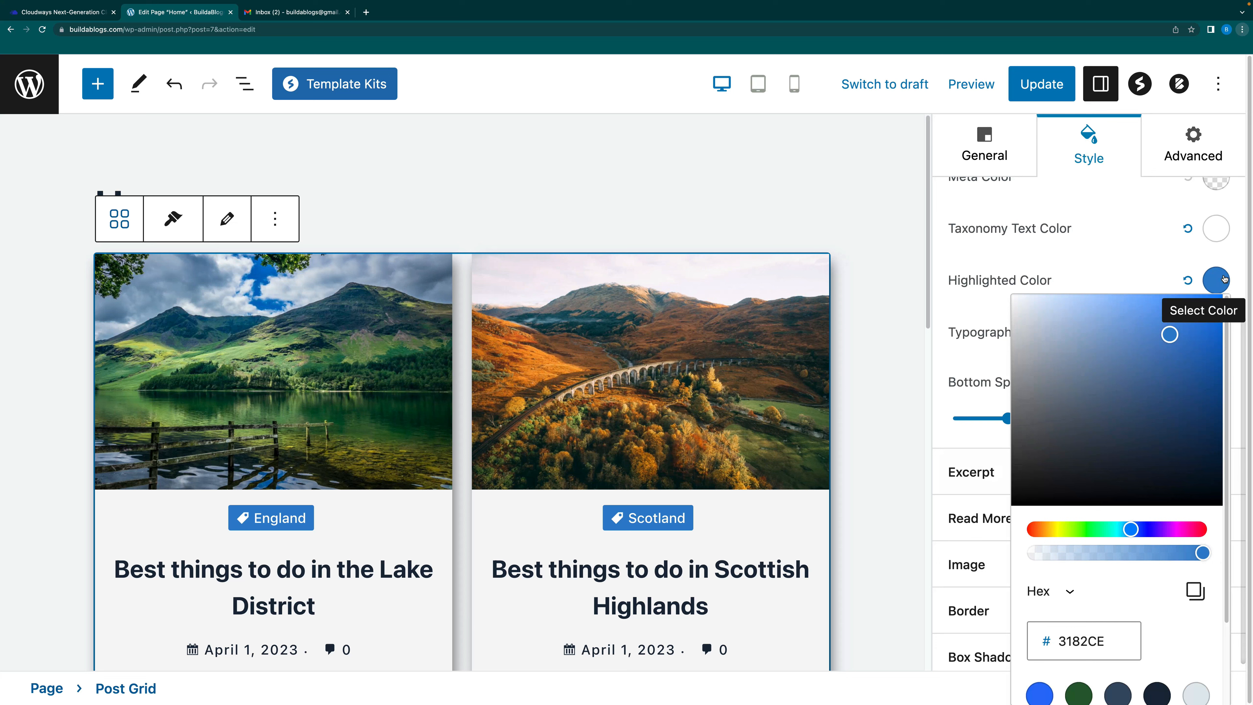
scroll(1104, 611, "down", 1)
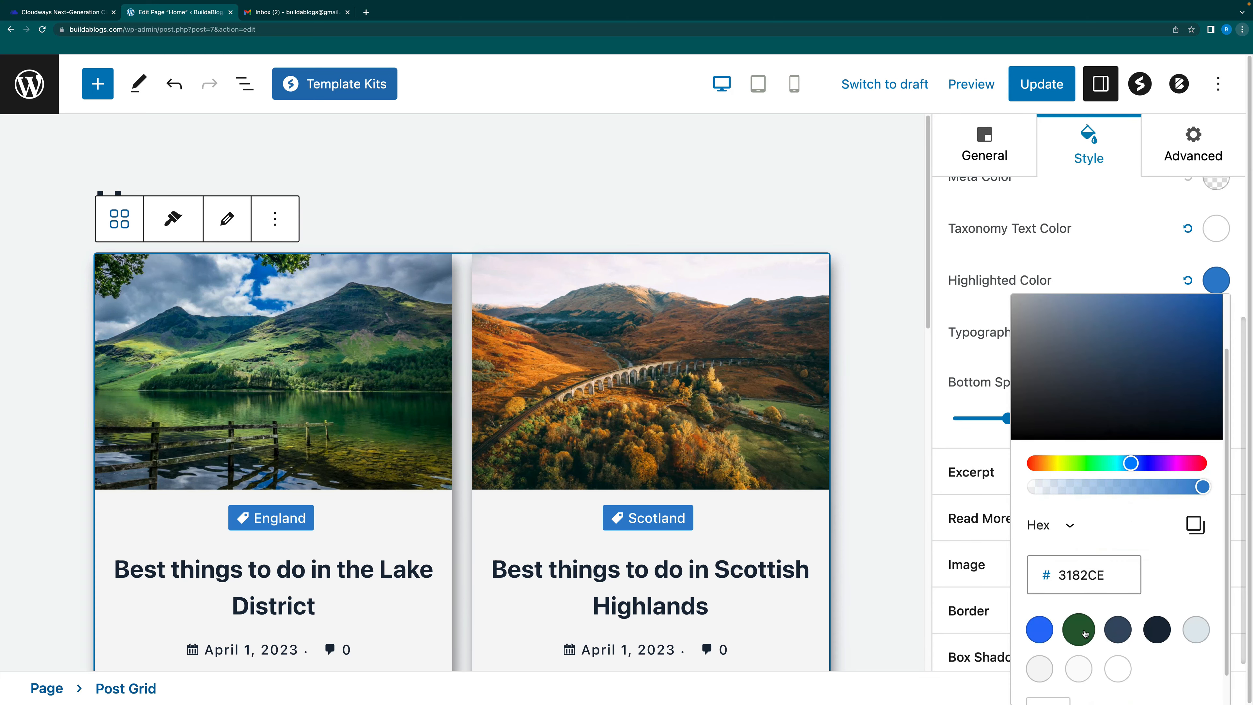
left_click(1085, 633)
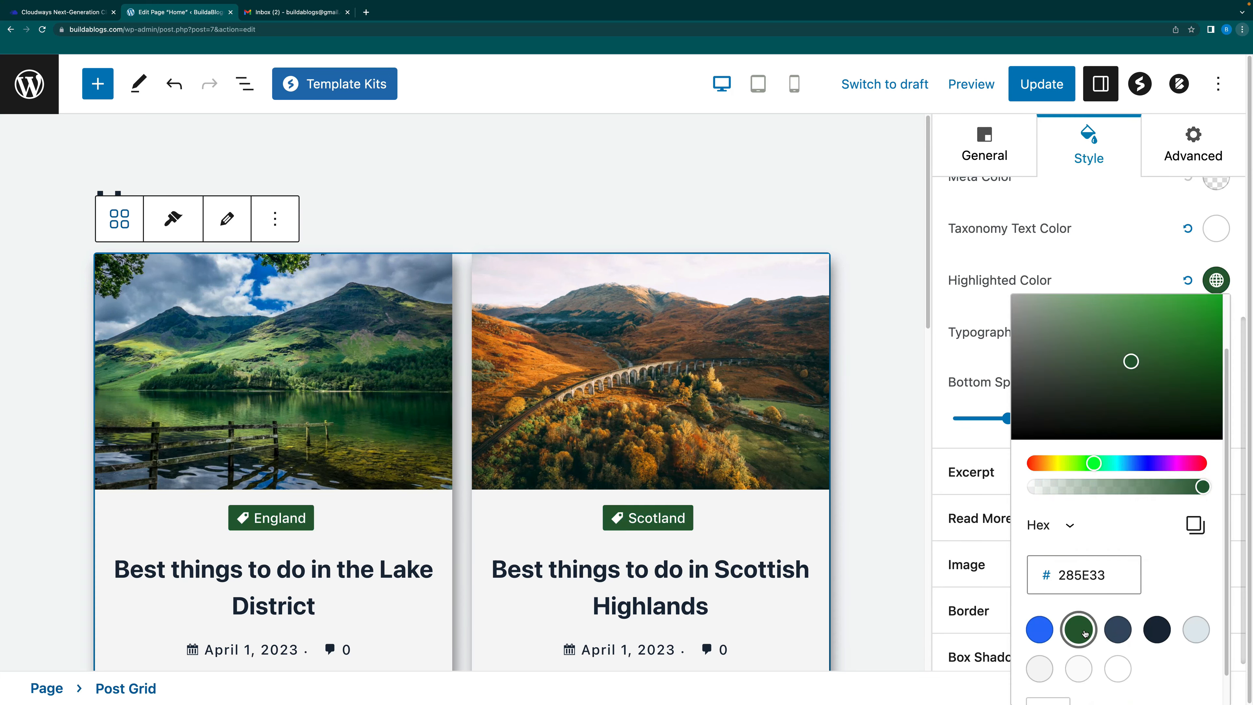
Update the Home page and check the recolored category labels on the live page
left_click(850, 561)
scroll(849, 558, "down", 6)
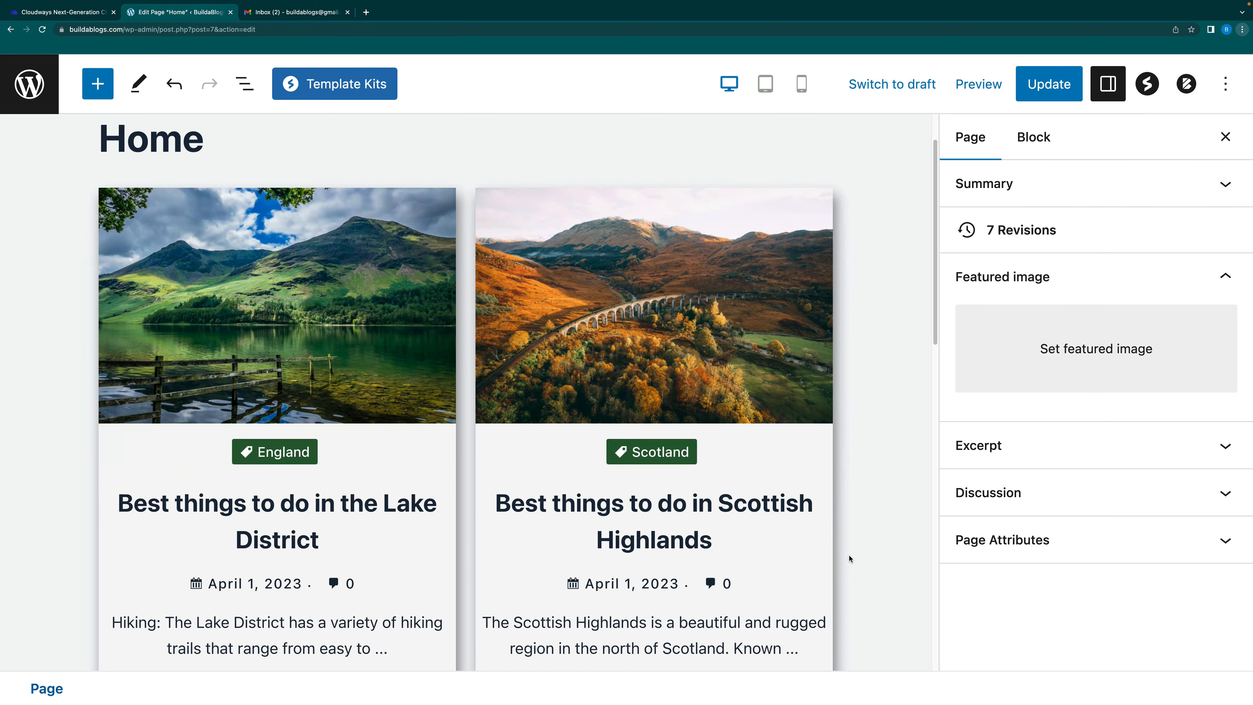
scroll(847, 554, "up", 6)
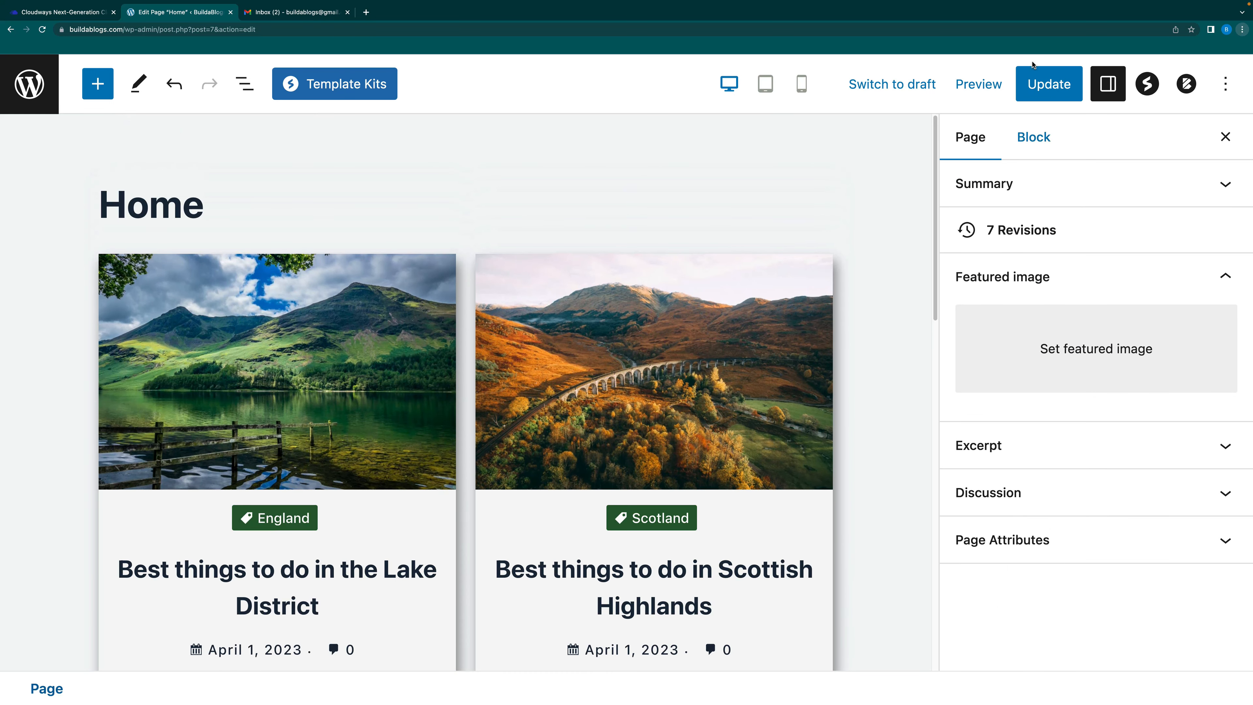
left_click(1044, 83)
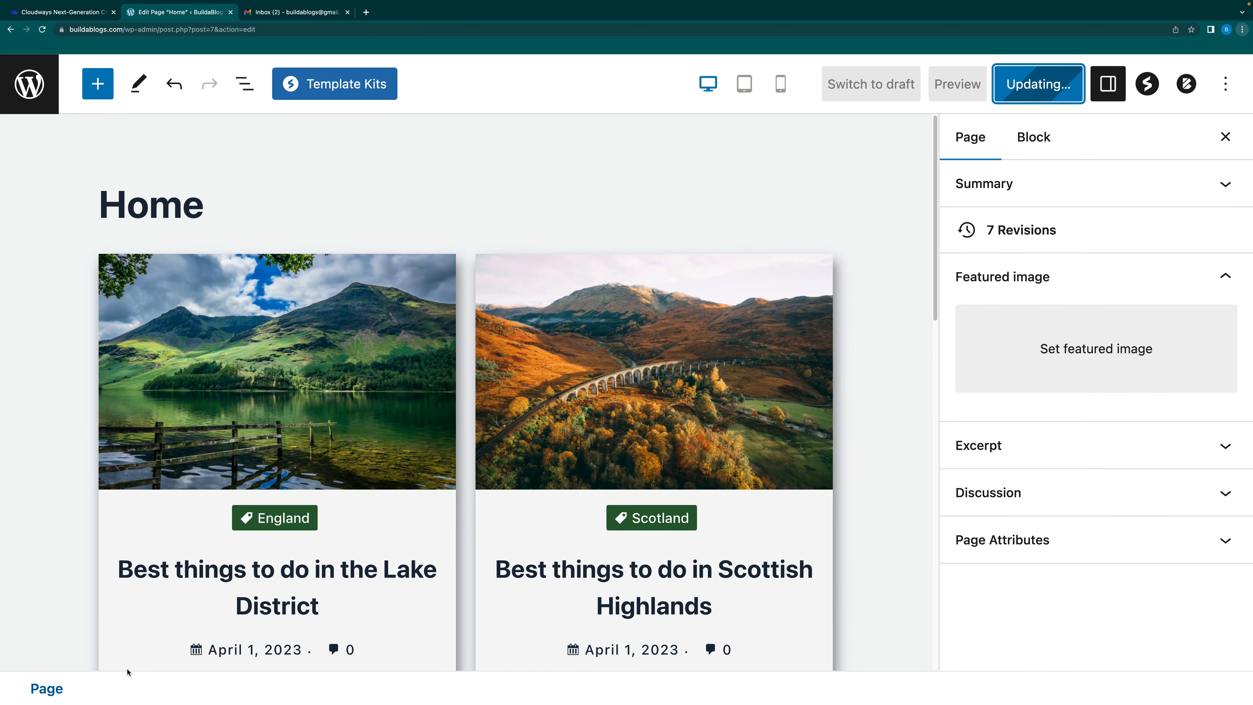
left_click(168, 648)
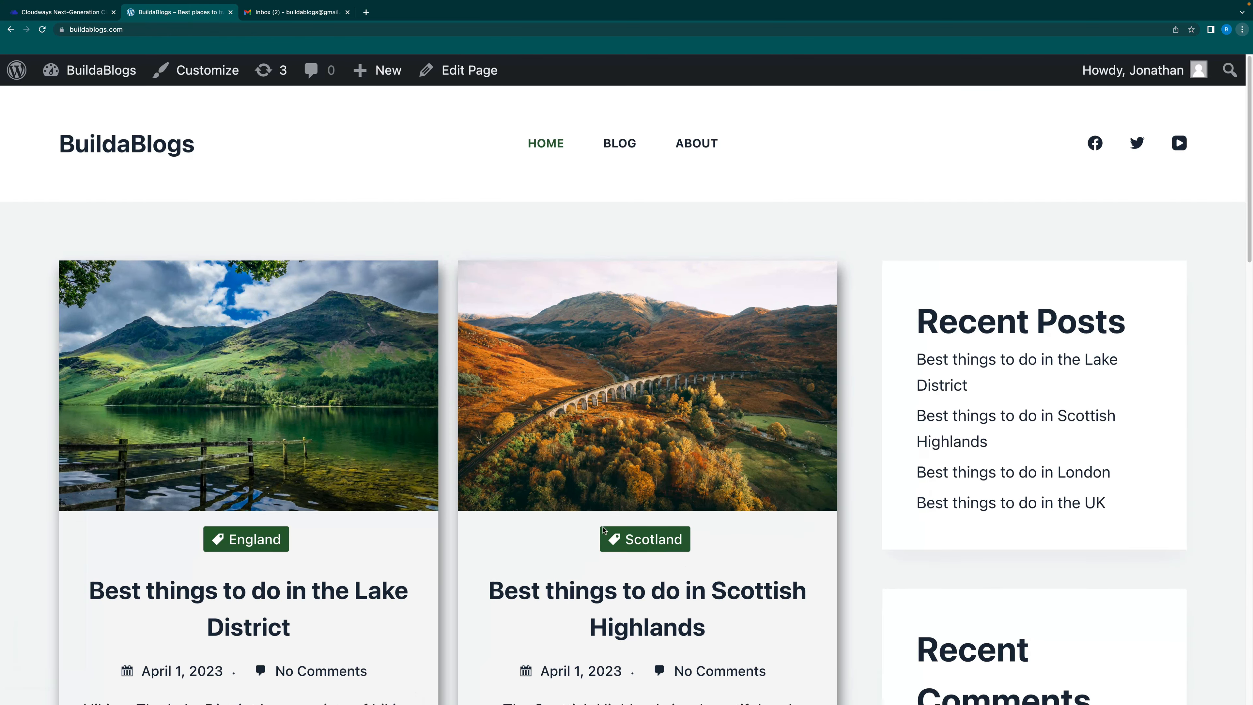
scroll(543, 469, "down", 6)
scroll(518, 504, "up", 4)
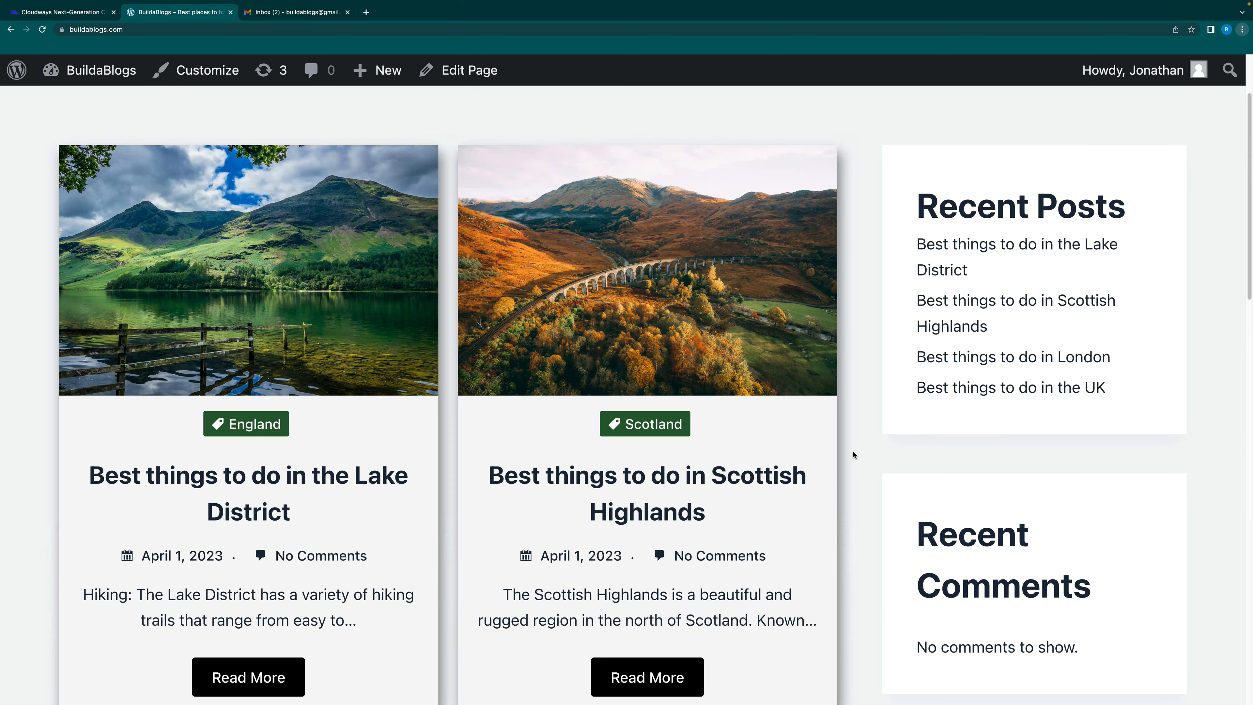
scroll(775, 431, "up", 3)
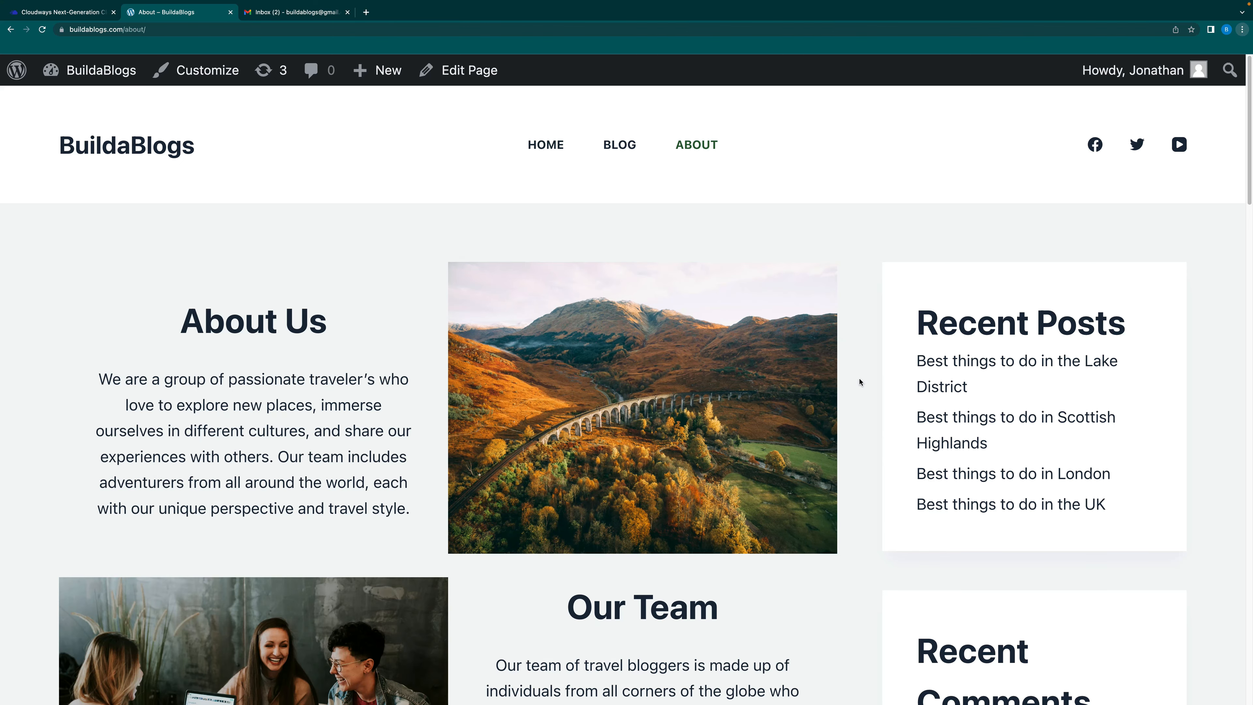
Open the About page in the block editor and select the Post Grid under the Latest Posts heading
scroll(861, 383, "down", 8)
scroll(848, 424, "down", 6)
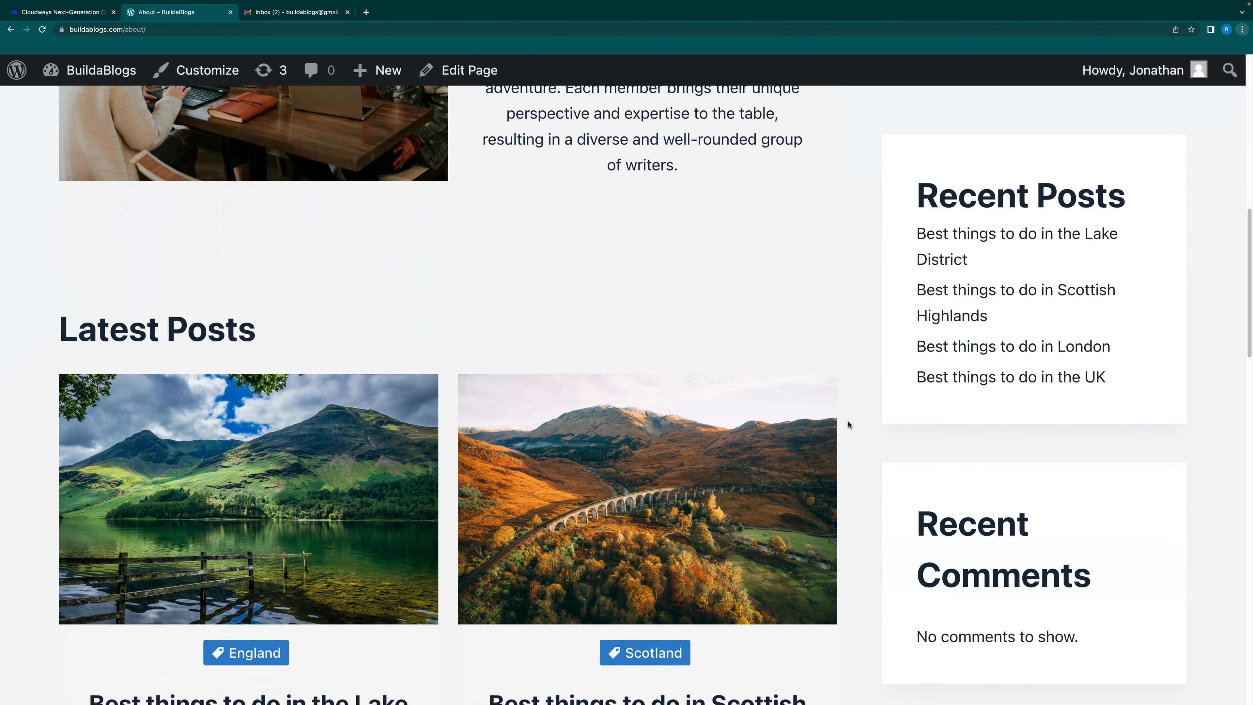
left_click(465, 82)
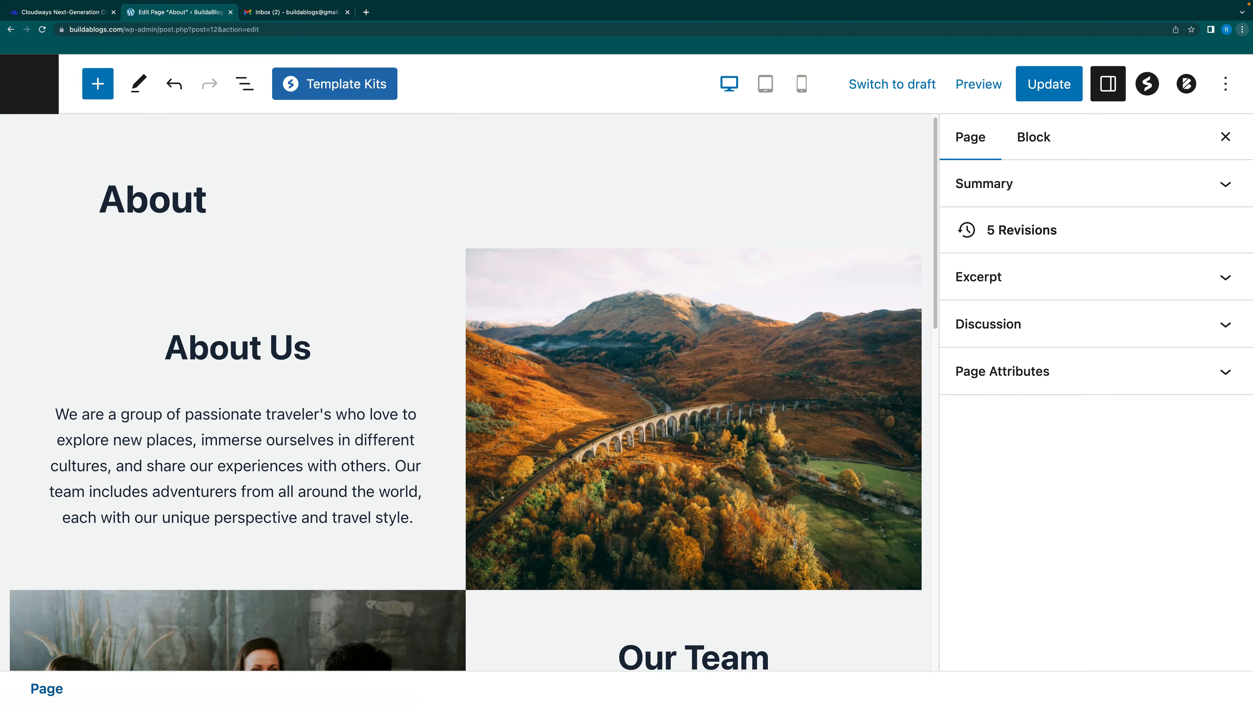
scroll(591, 511, "down", 10)
scroll(591, 511, "down", 7)
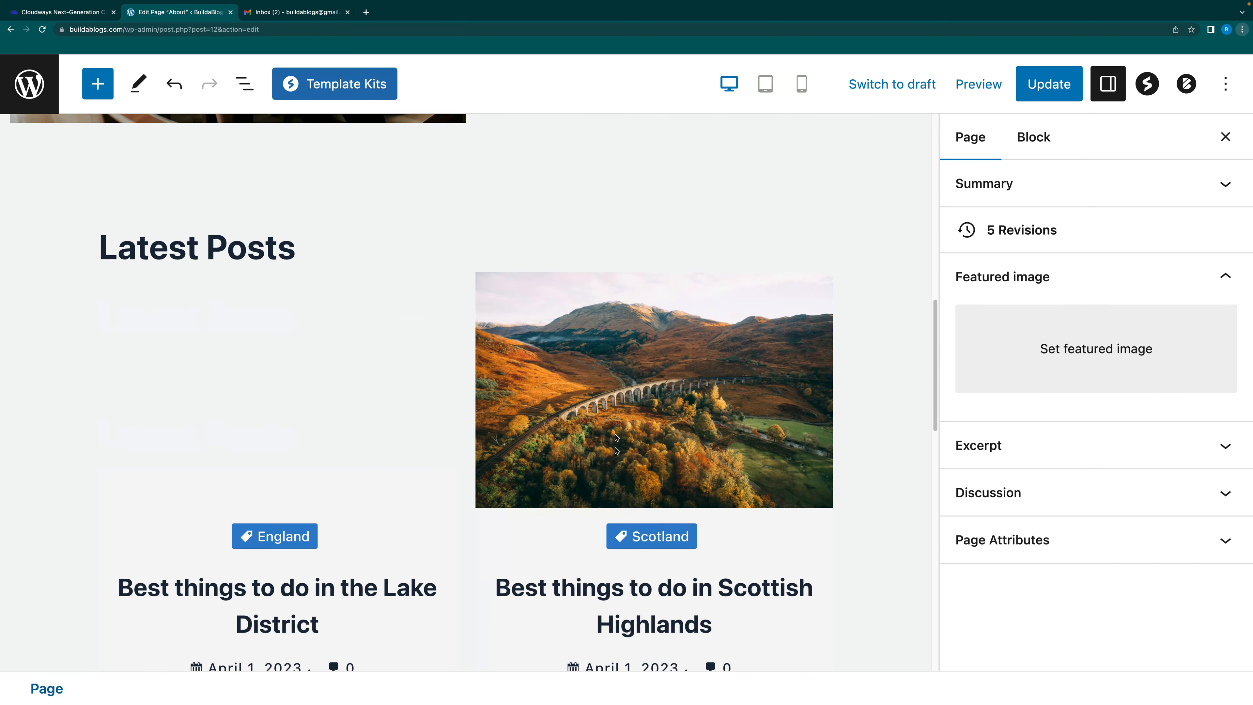
left_click(614, 353)
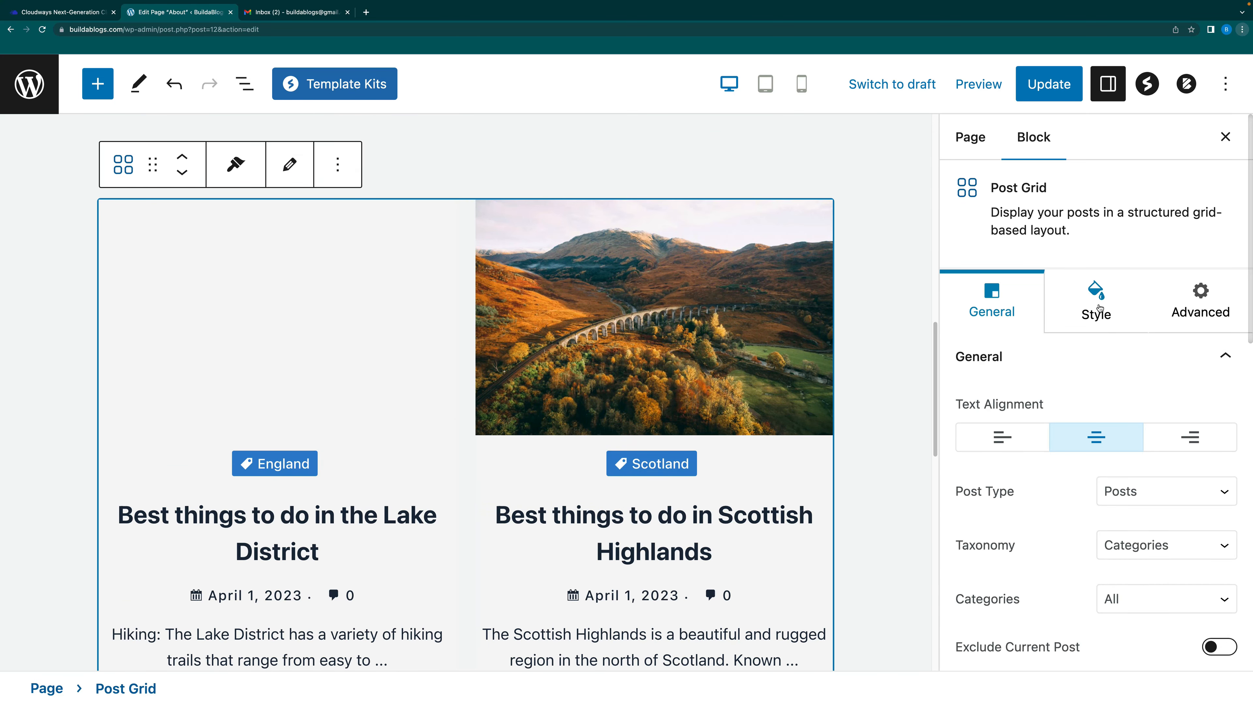
Set the meta Highlighted Color of the About page's Post Grid to the palette green 285E33
left_click(1096, 302)
scroll(1143, 508, "down", 3)
scroll(1113, 526, "down", 1)
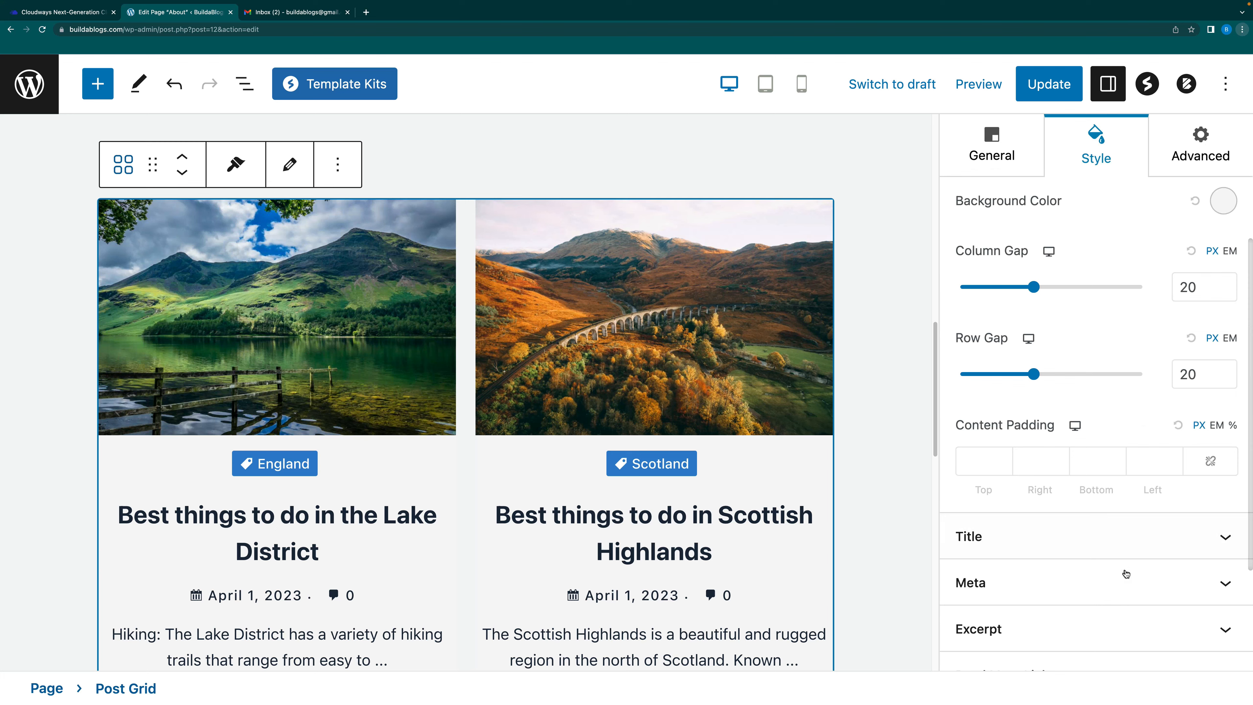
scroll(1116, 556, "down", 1)
left_click(1106, 516)
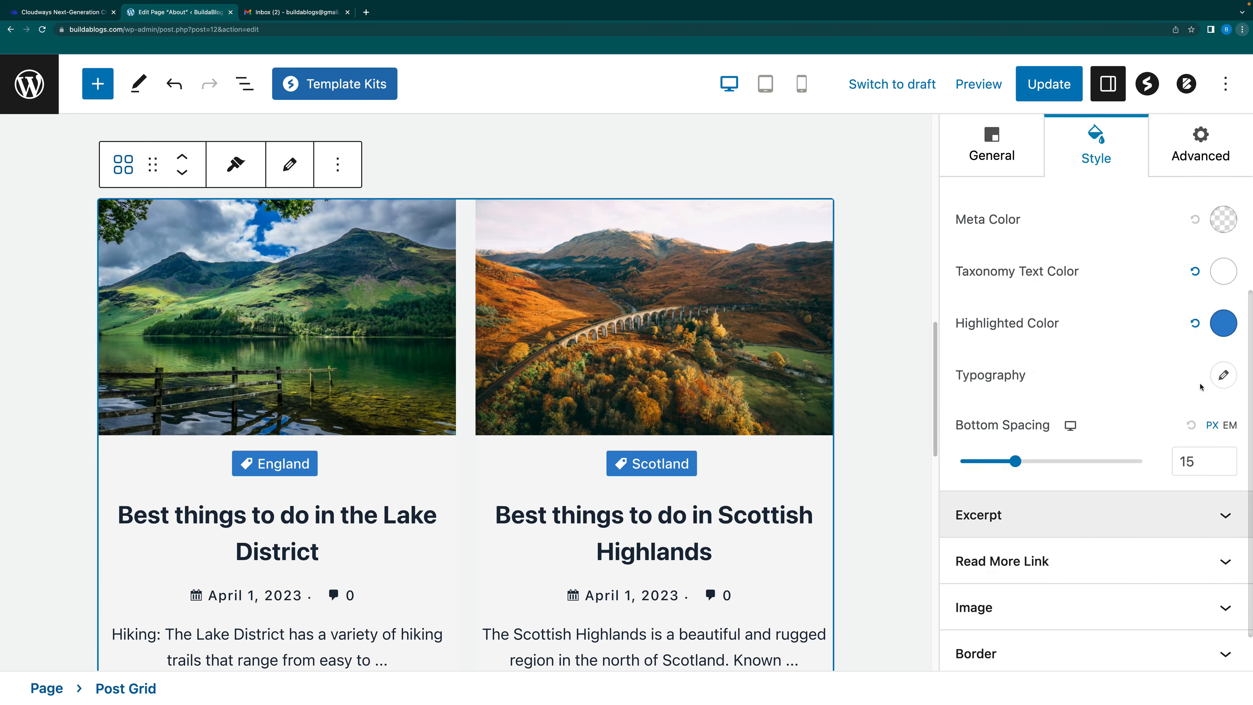
left_click(1224, 324)
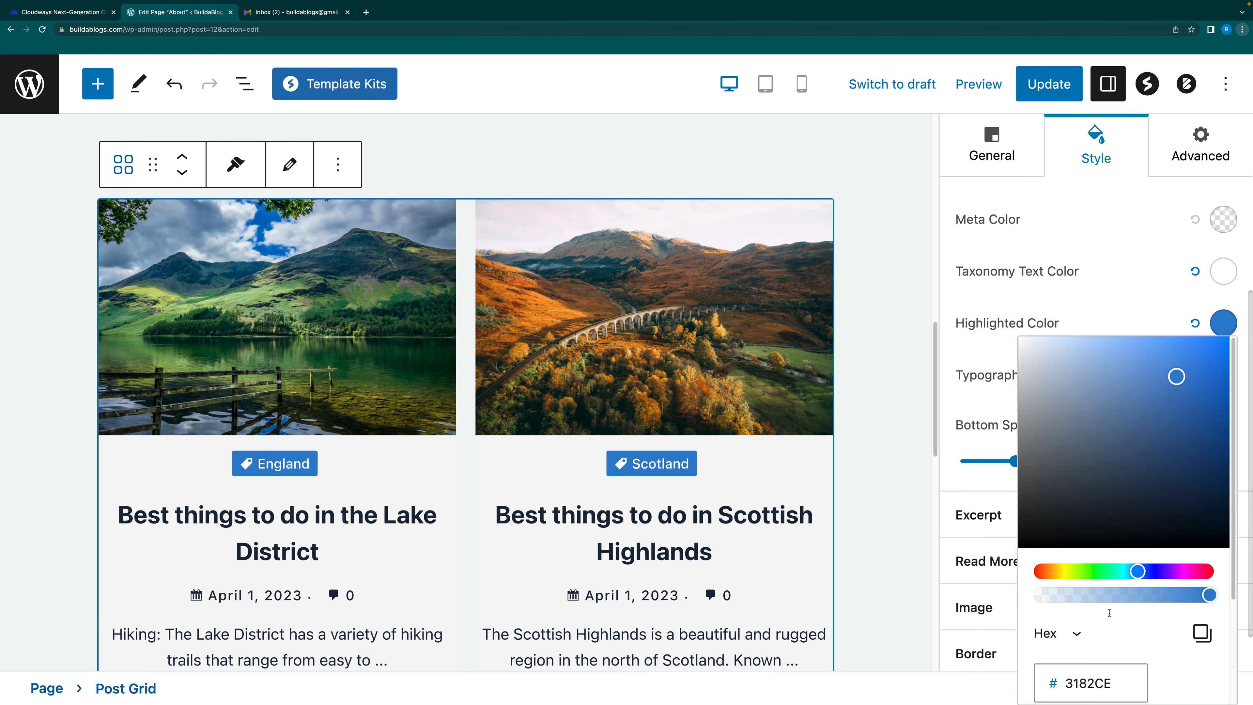
scroll(1109, 612, "down", 3)
left_click(1085, 593)
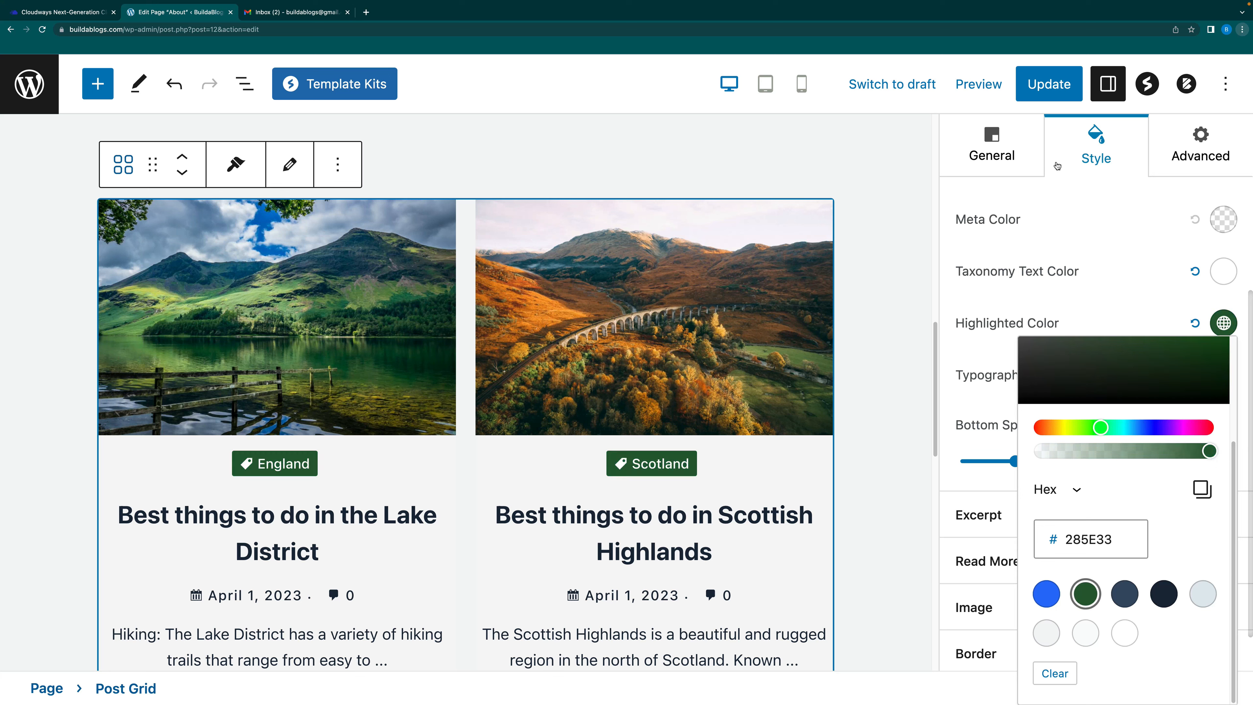
Update the About page and look over the published version
left_click(1049, 84)
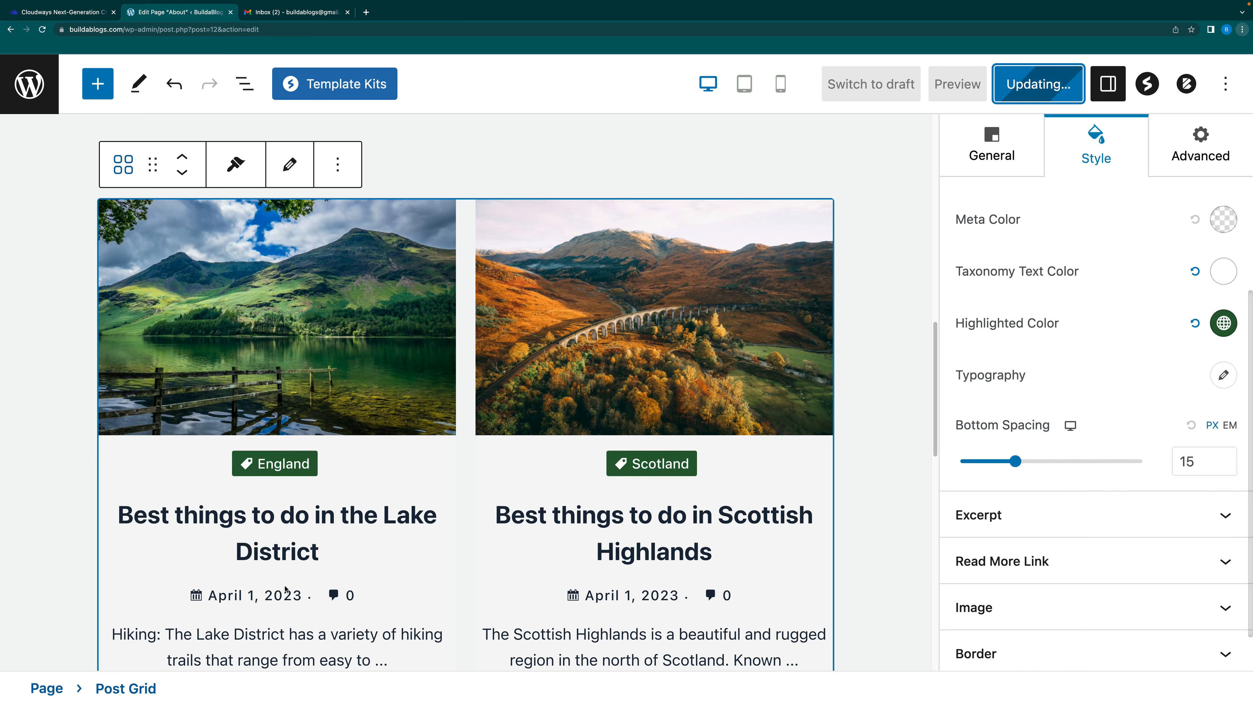
left_click(206, 644)
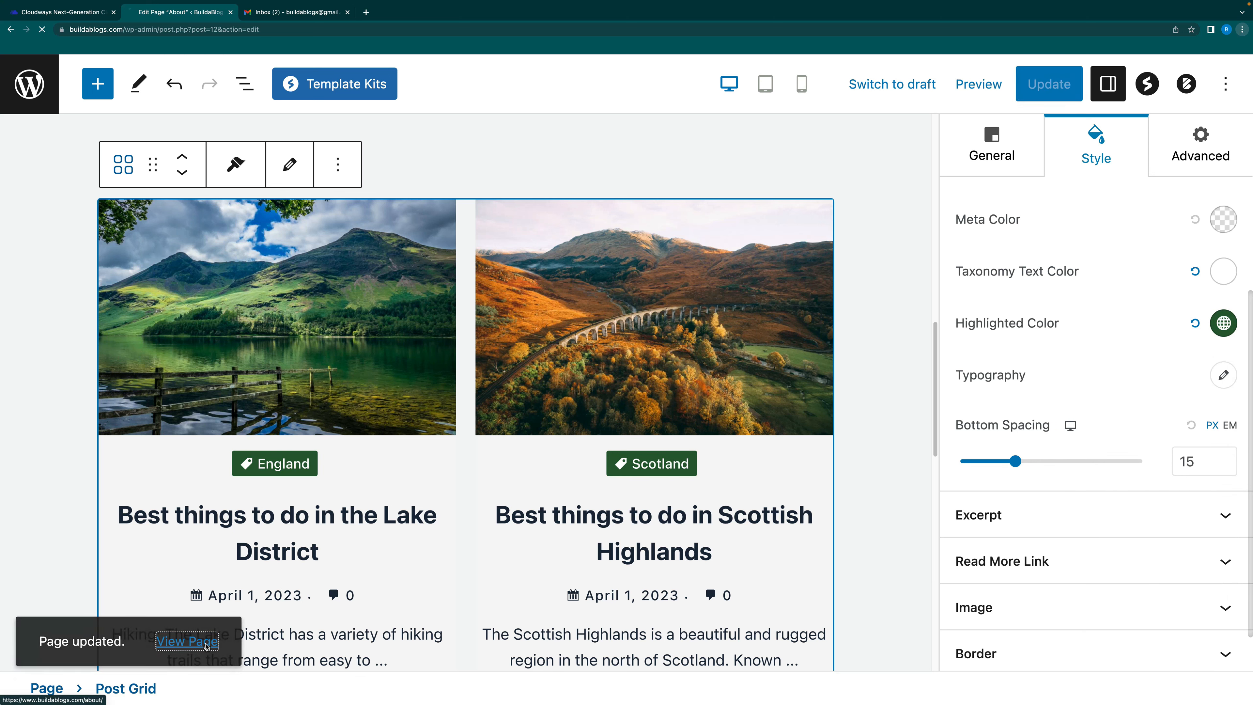
scroll(609, 457, "down", 4)
scroll(610, 457, "down", 10)
scroll(609, 450, "up", 5)
scroll(609, 450, "up", 9)
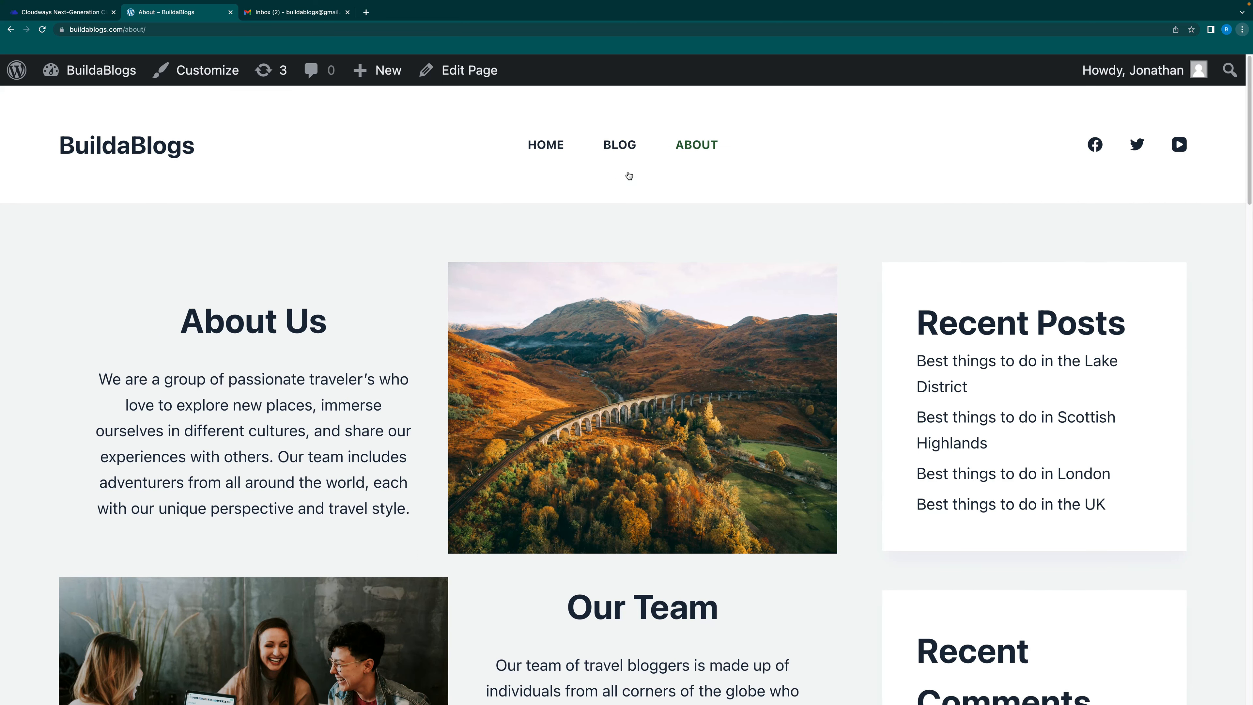
Look through the Blog page's posts and open "Best things to do in the UK" for editing
left_click(628, 151)
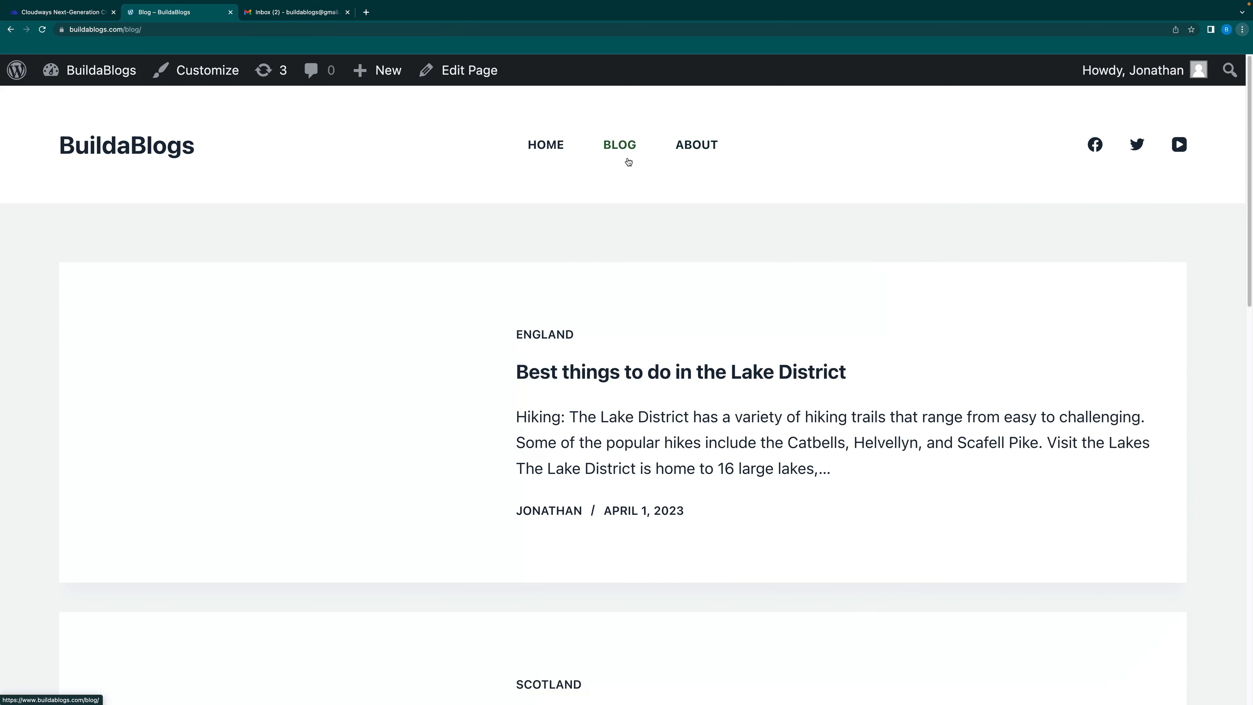
scroll(688, 479, "down", 10)
scroll(688, 477, "down", 12)
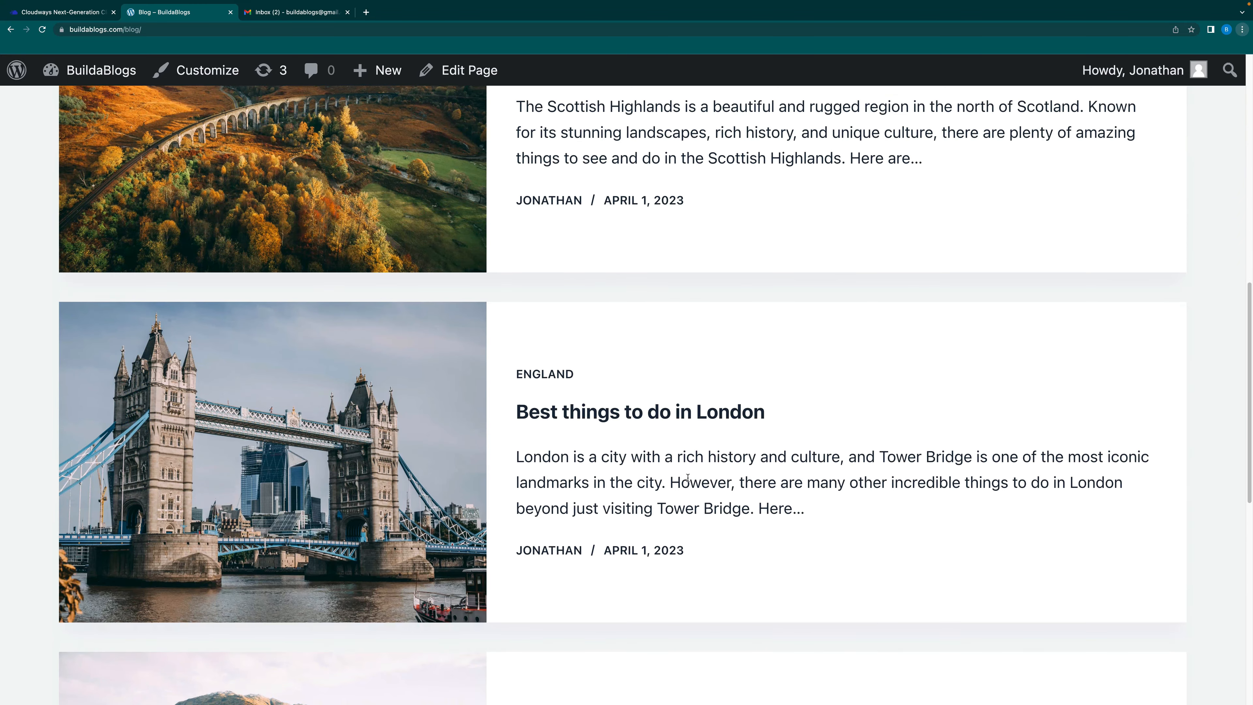
scroll(686, 480, "up", 4)
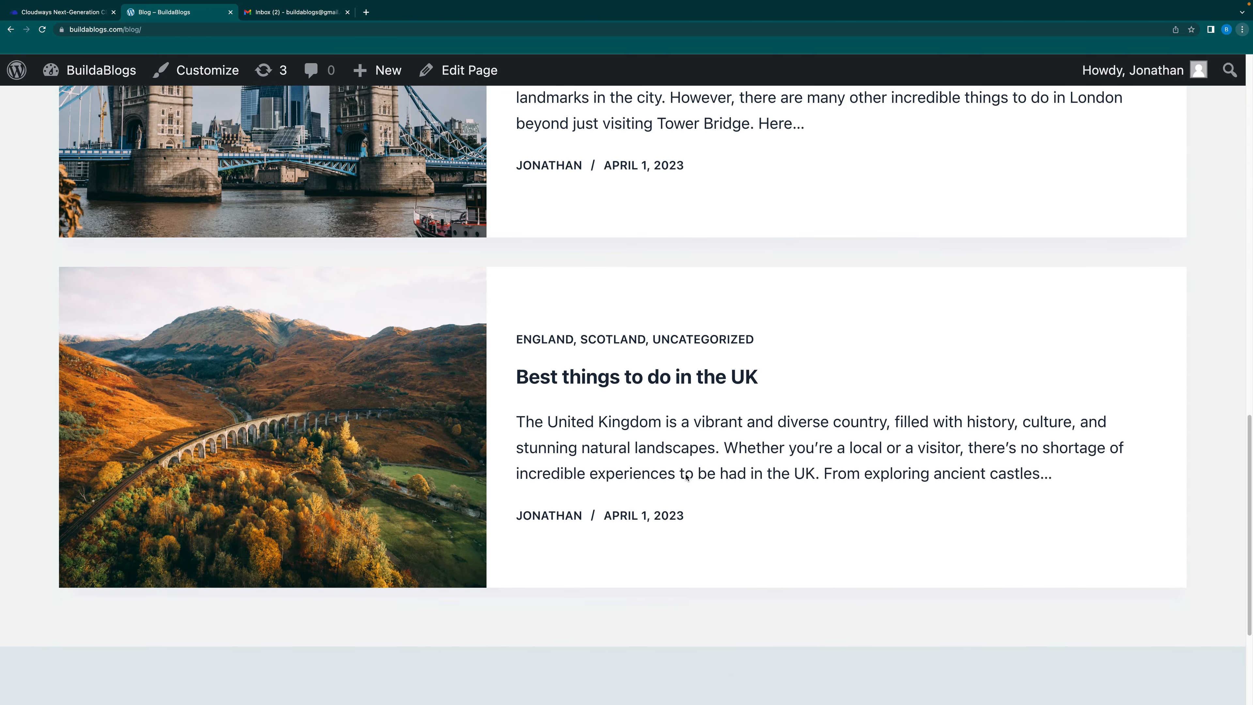
scroll(688, 481, "up", 6)
scroll(695, 487, "down", 2)
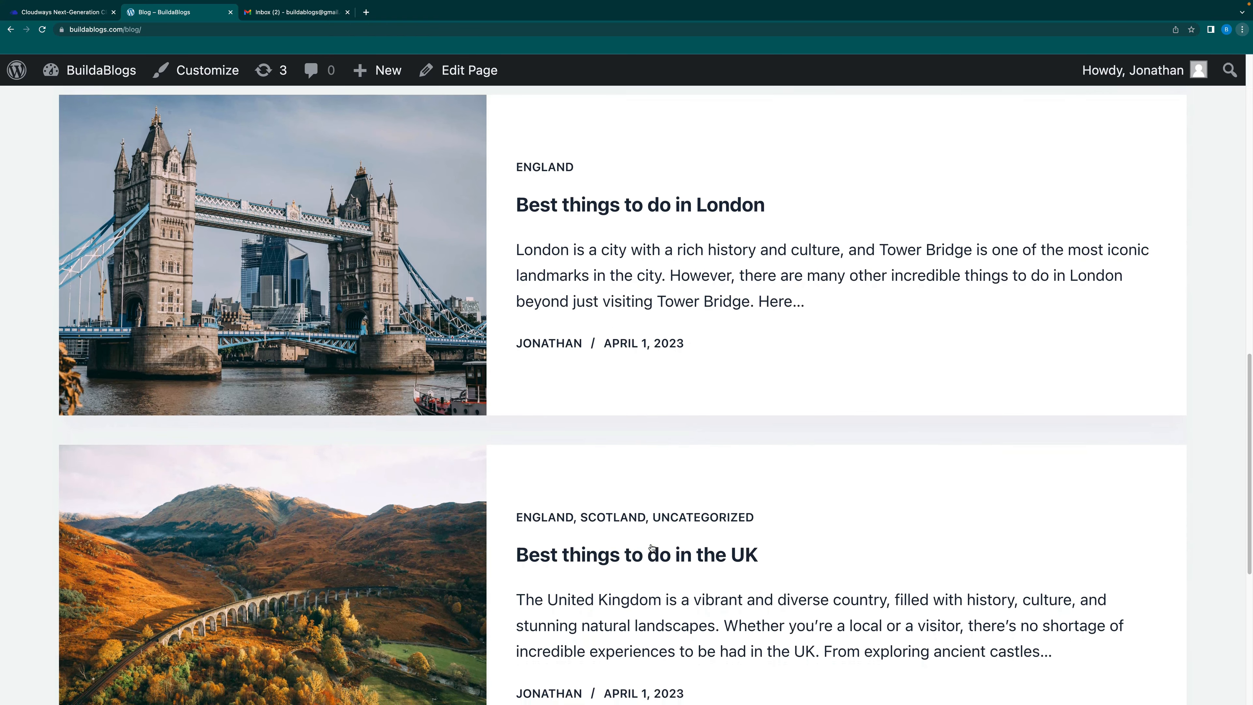
left_click(650, 556)
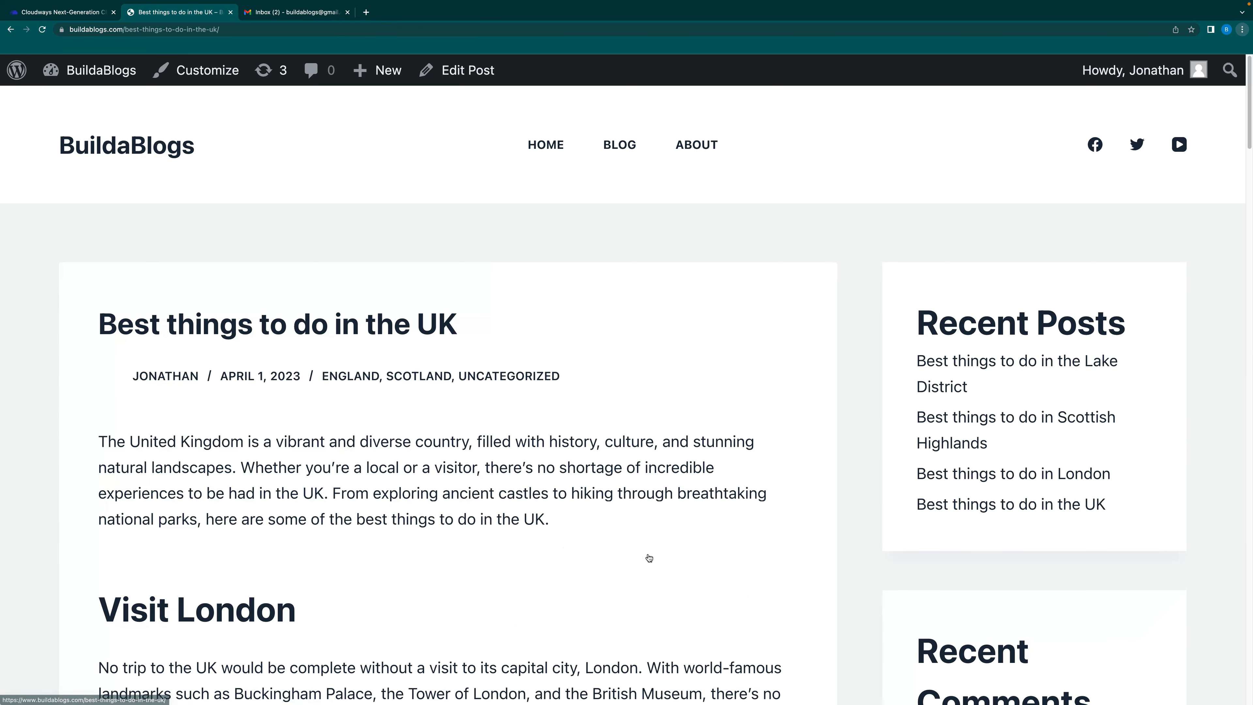
left_click(482, 72)
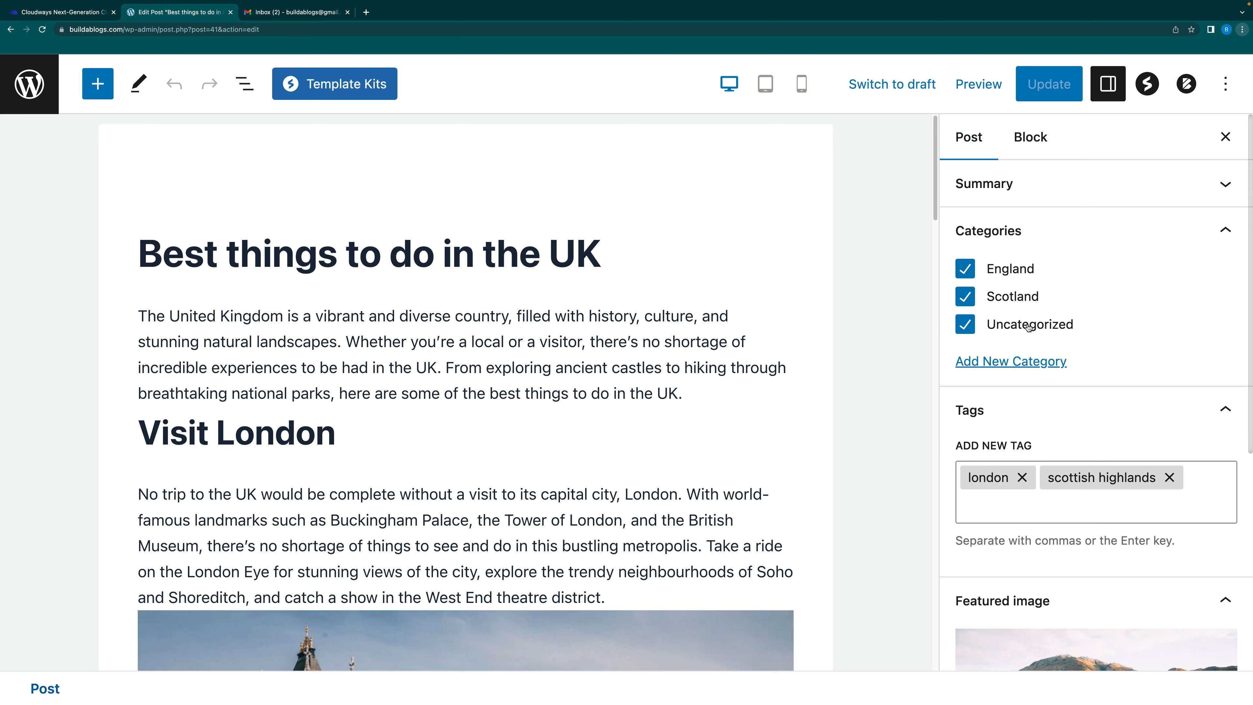
Remove the Uncategorized category from the post, update it and view the published post
left_click(964, 326)
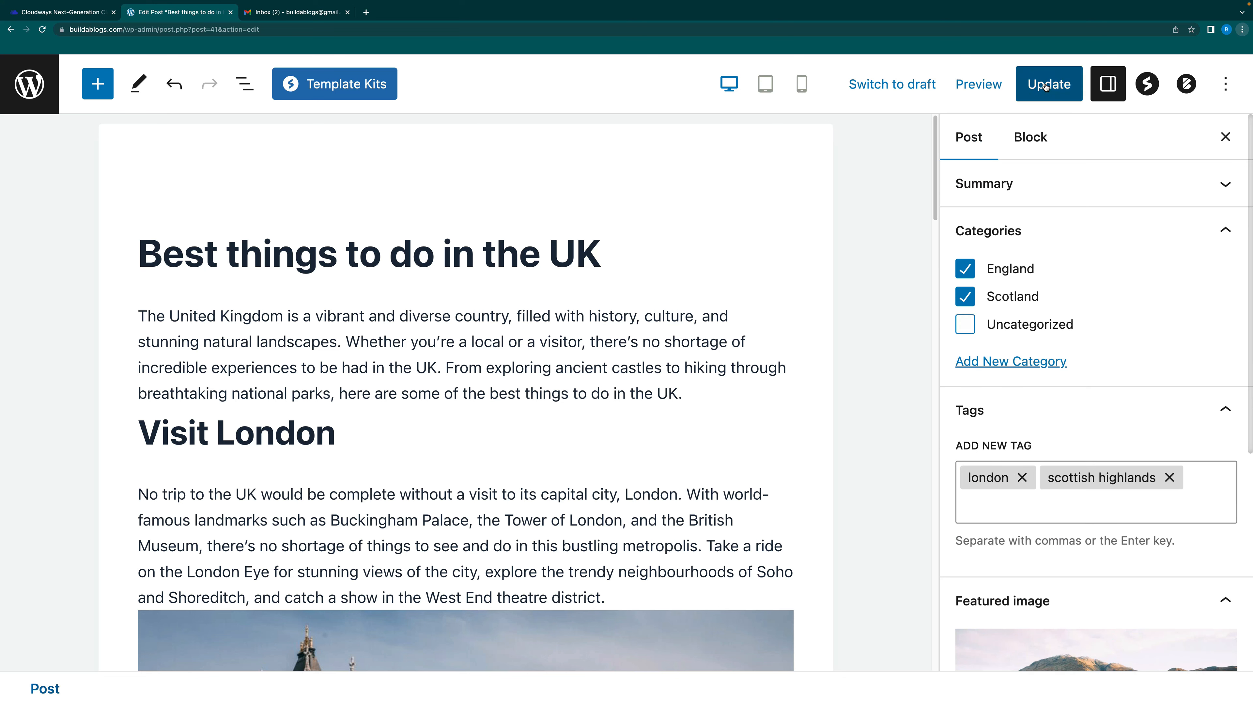
left_click(1054, 89)
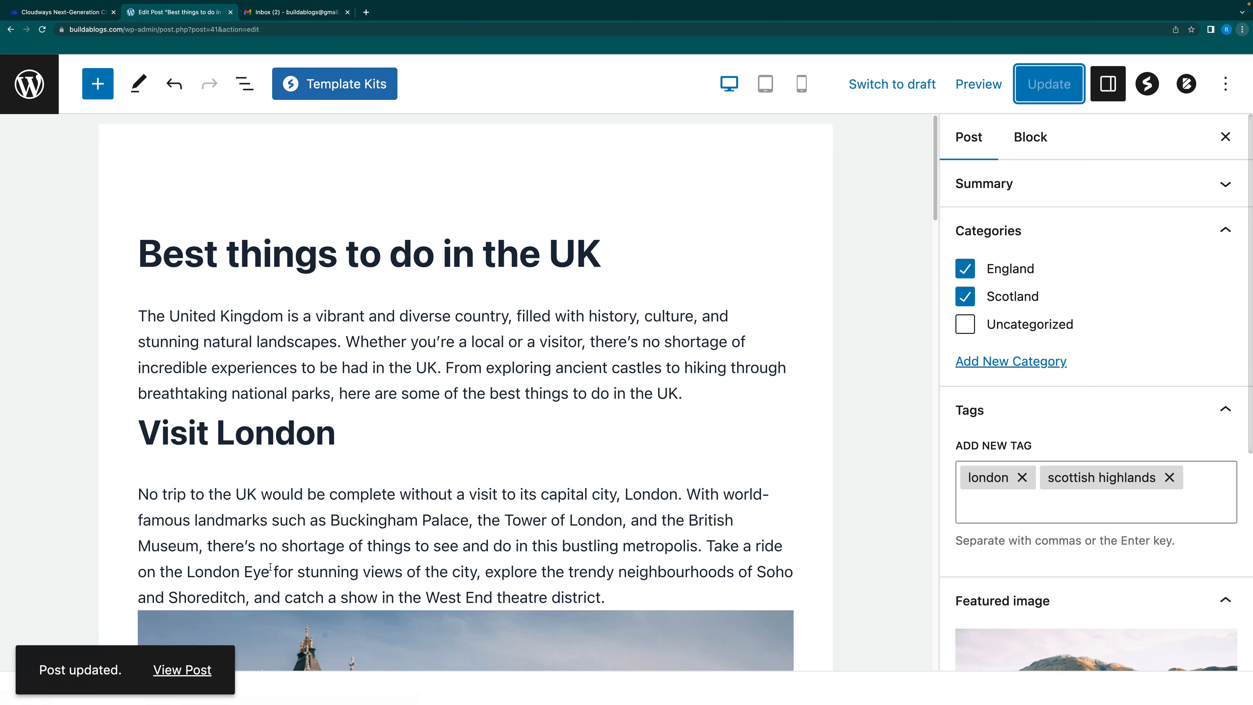
left_click(194, 640)
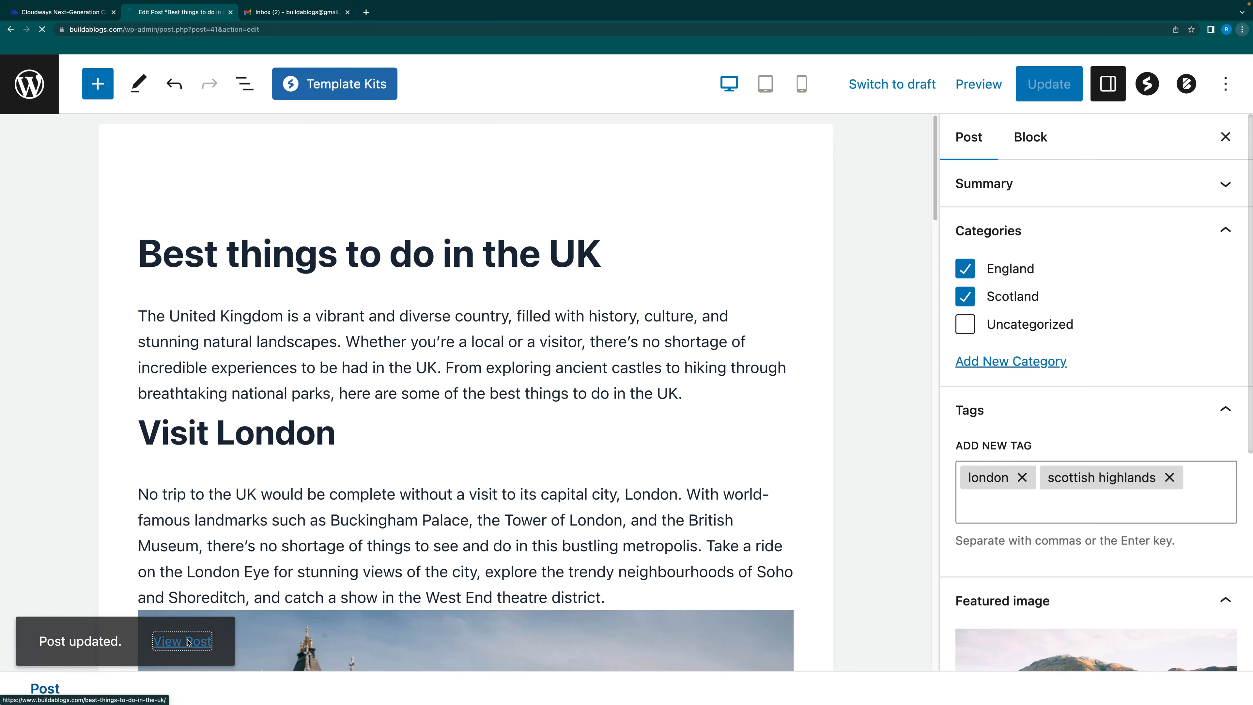
Look over the published post, the Blog page's post categories and the home page down to its newsletter signup form
scroll(537, 460, "down", 2)
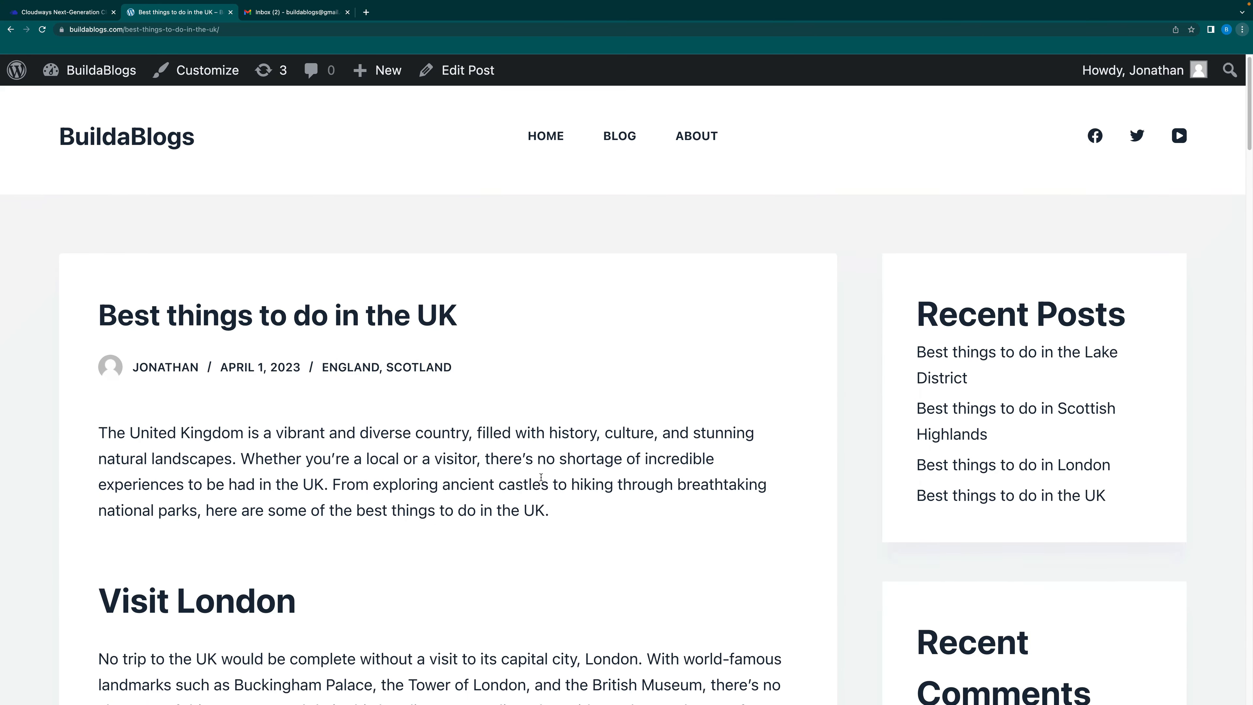
scroll(640, 188, "up", 2)
left_click(613, 144)
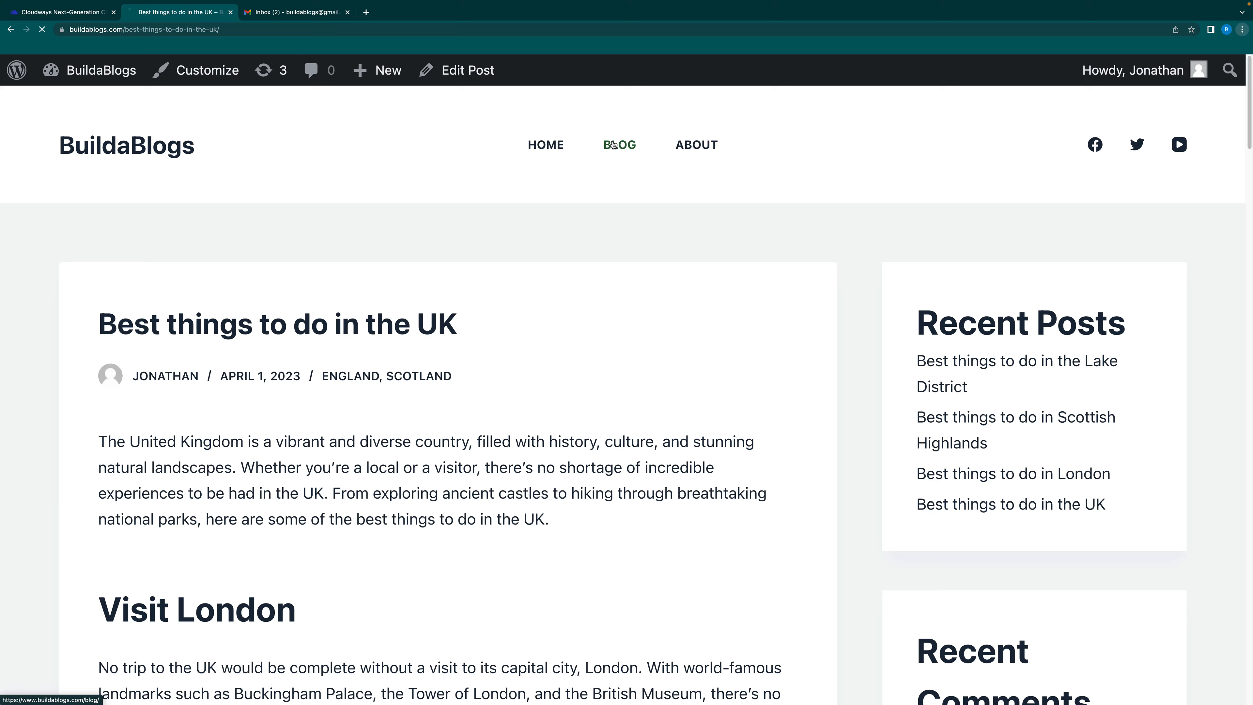
scroll(684, 488, "down", 3)
scroll(684, 489, "down", 10)
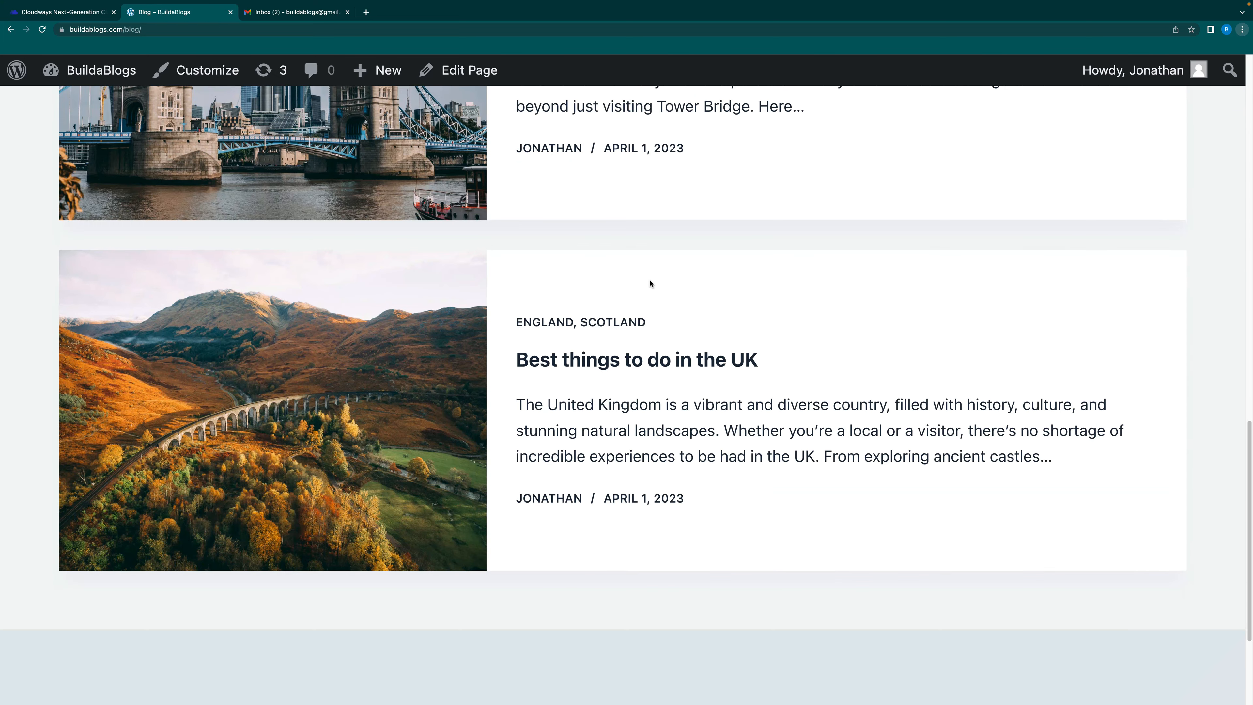
scroll(658, 316, "up", 12)
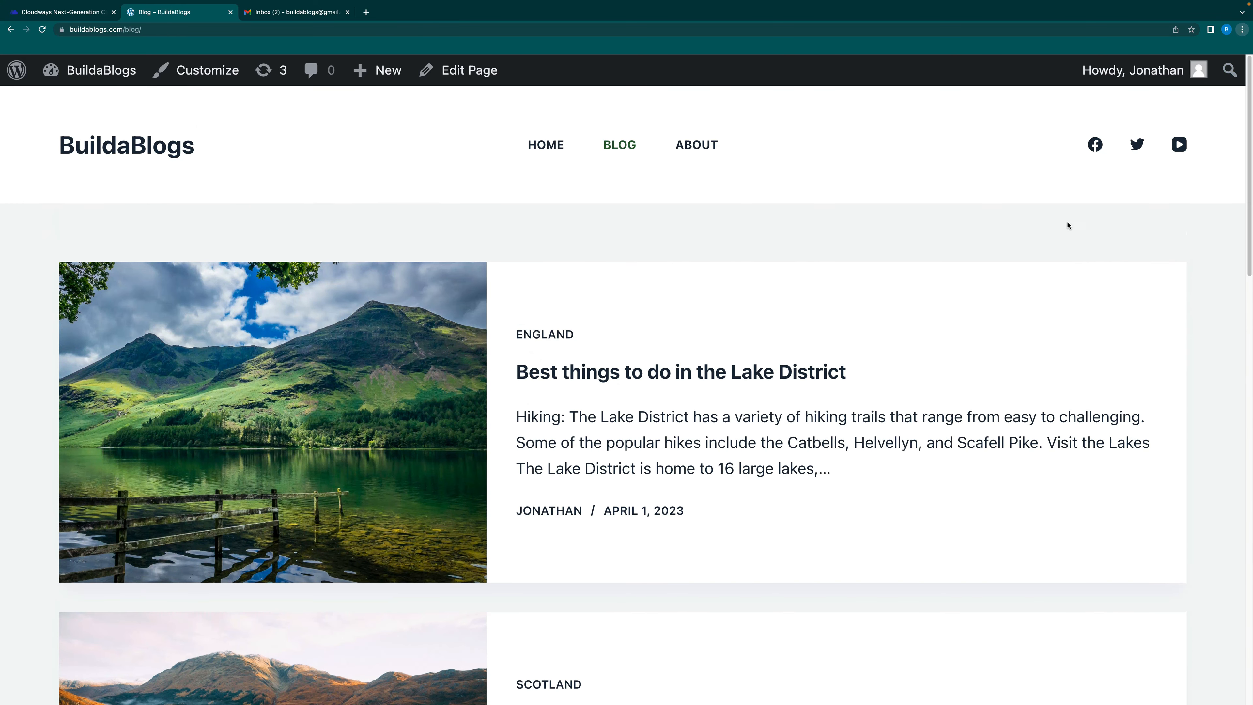
left_click(560, 150)
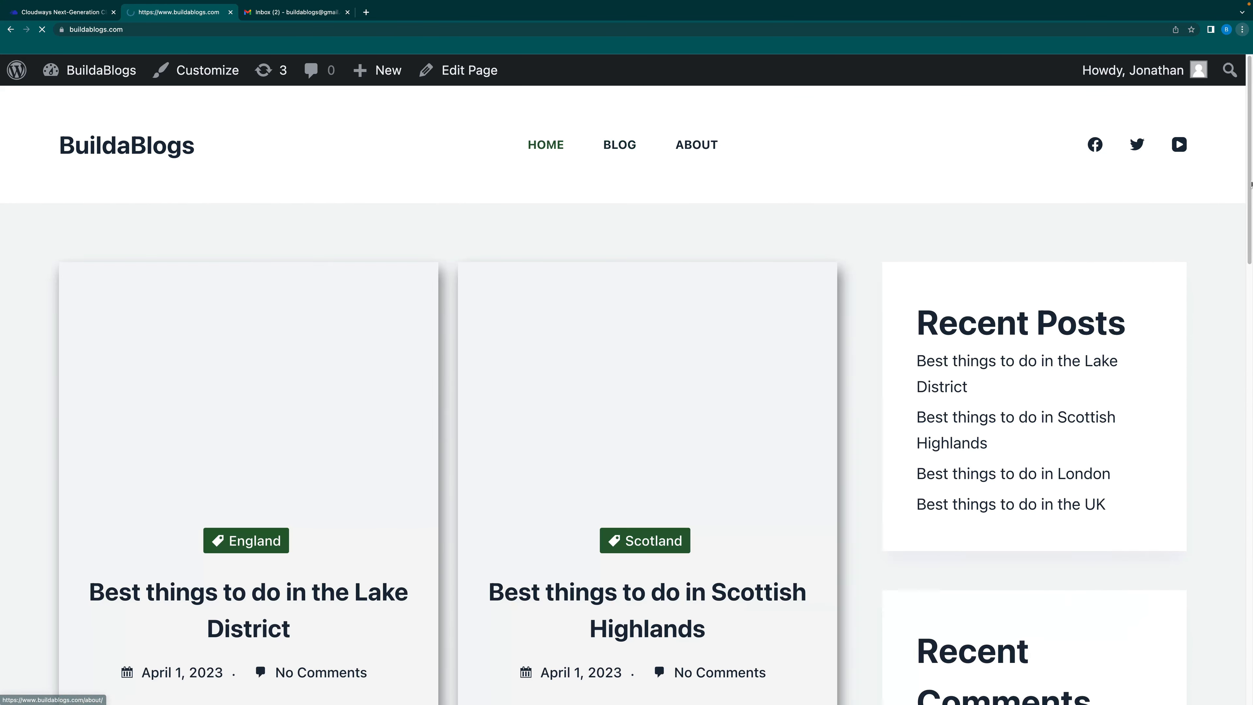
scroll(450, 489, "down", 20)
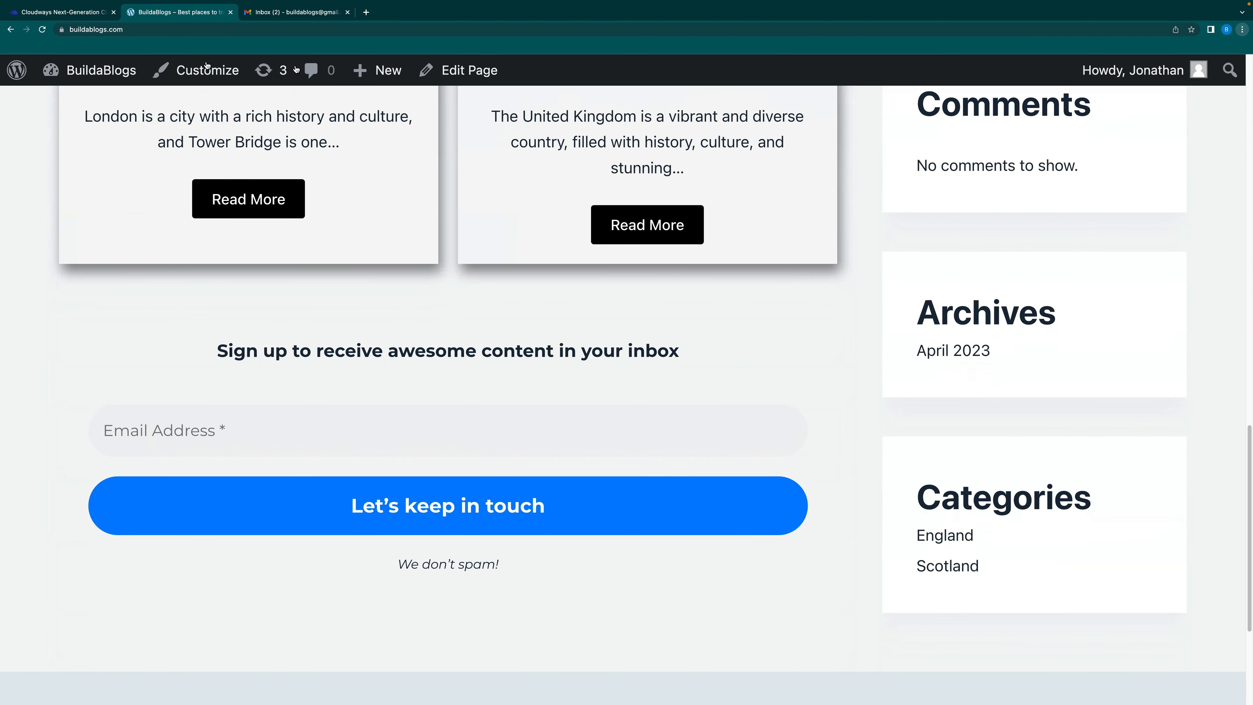
Open the MailPoet form "Newsletter Signup" for editing from the WordPress admin area
left_click(17, 72)
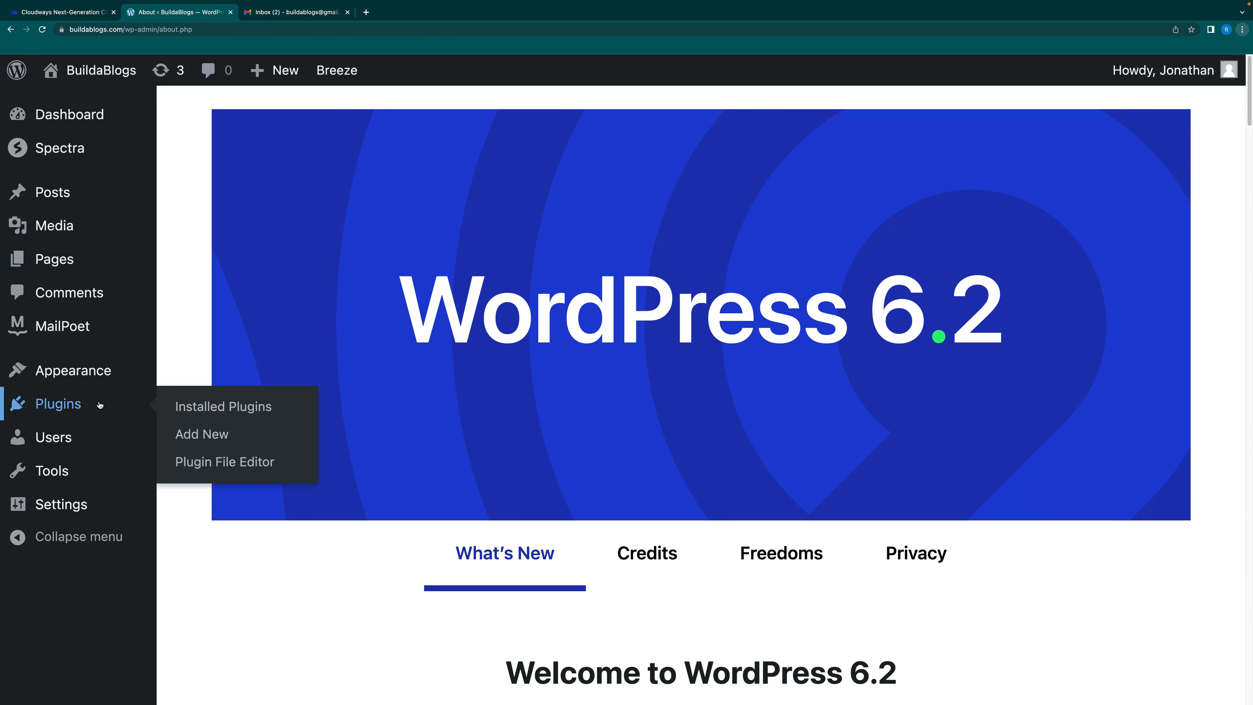
mouse_move(79, 327)
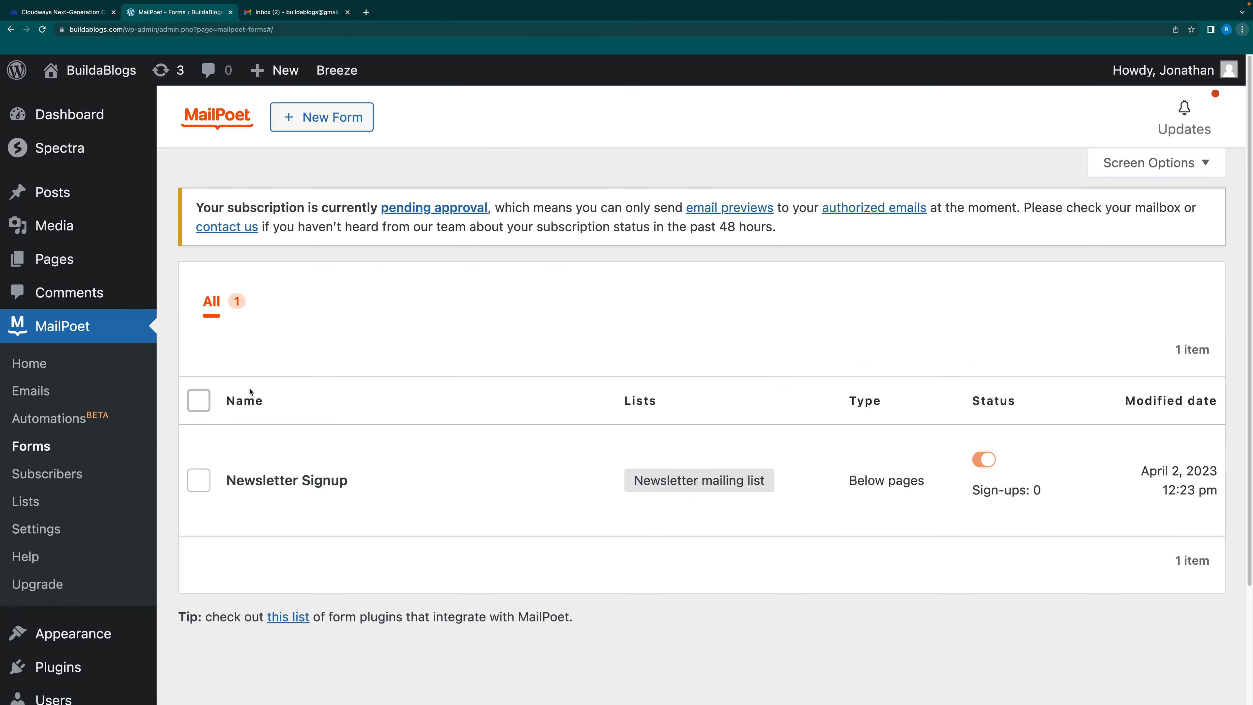
mouse_move(301, 498)
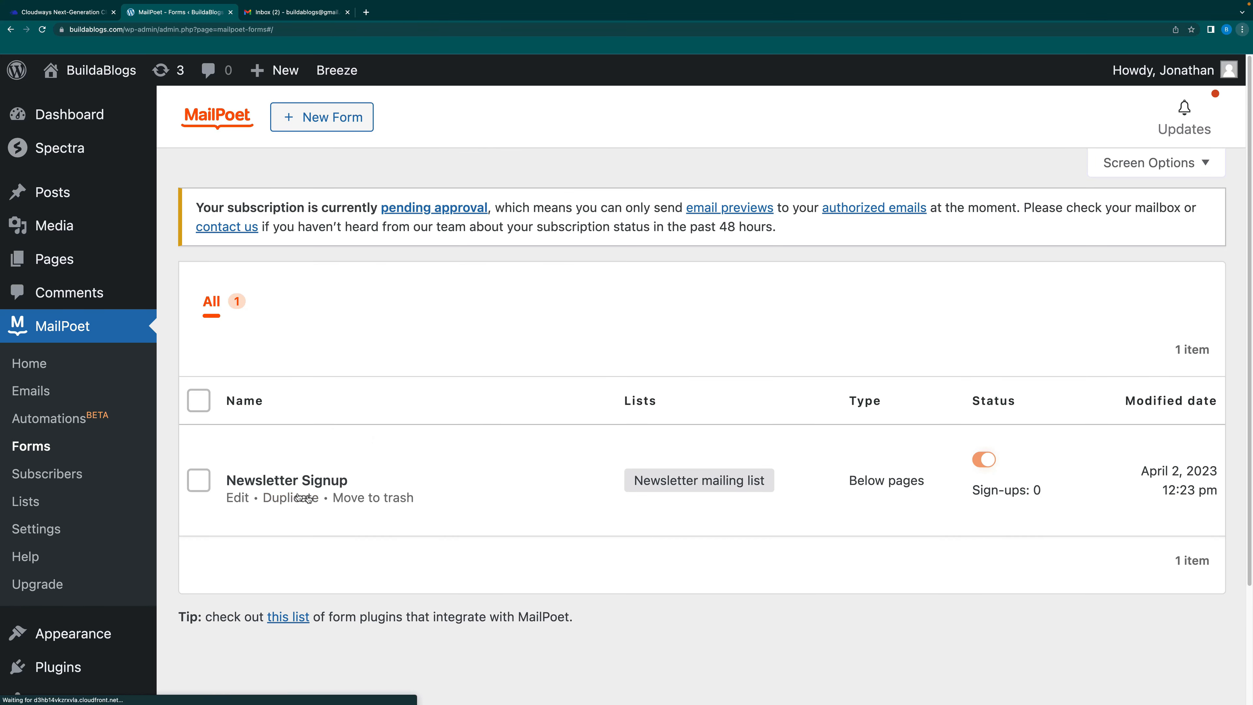
left_click(237, 498)
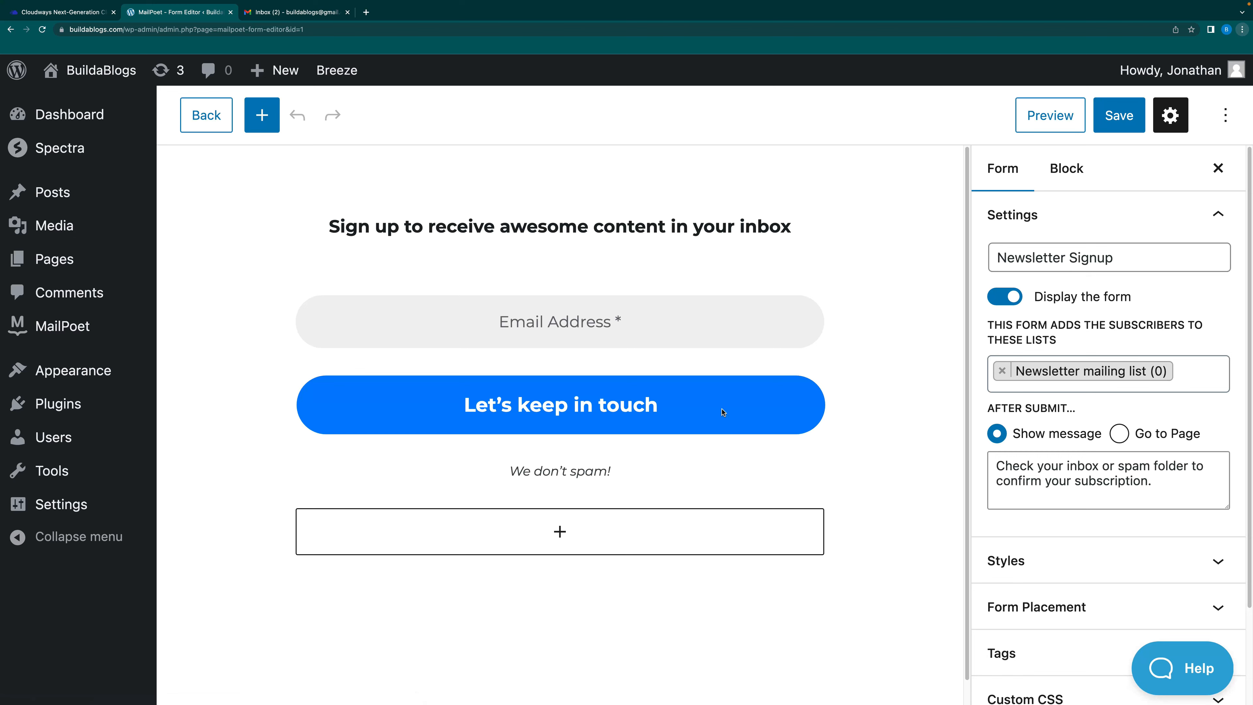
Set the background of the form's "Let's keep in touch" button to Black (000000), save the form and check the home page
left_click(723, 412)
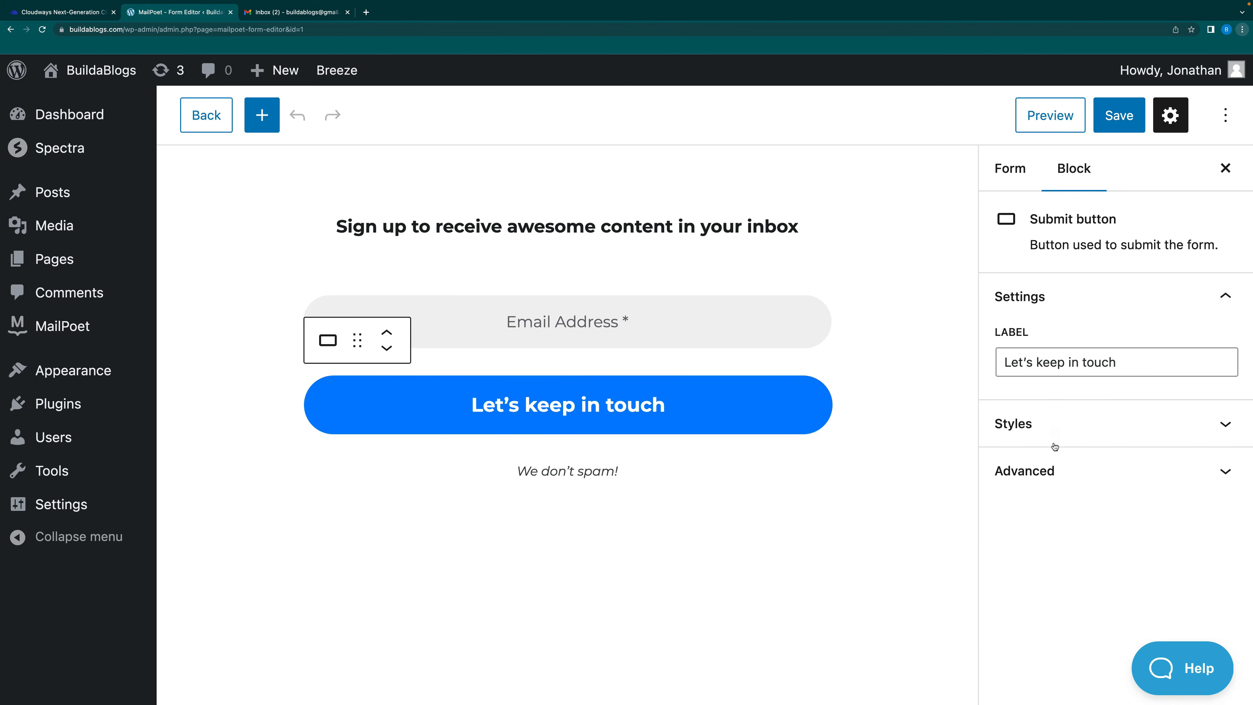
left_click(1055, 426)
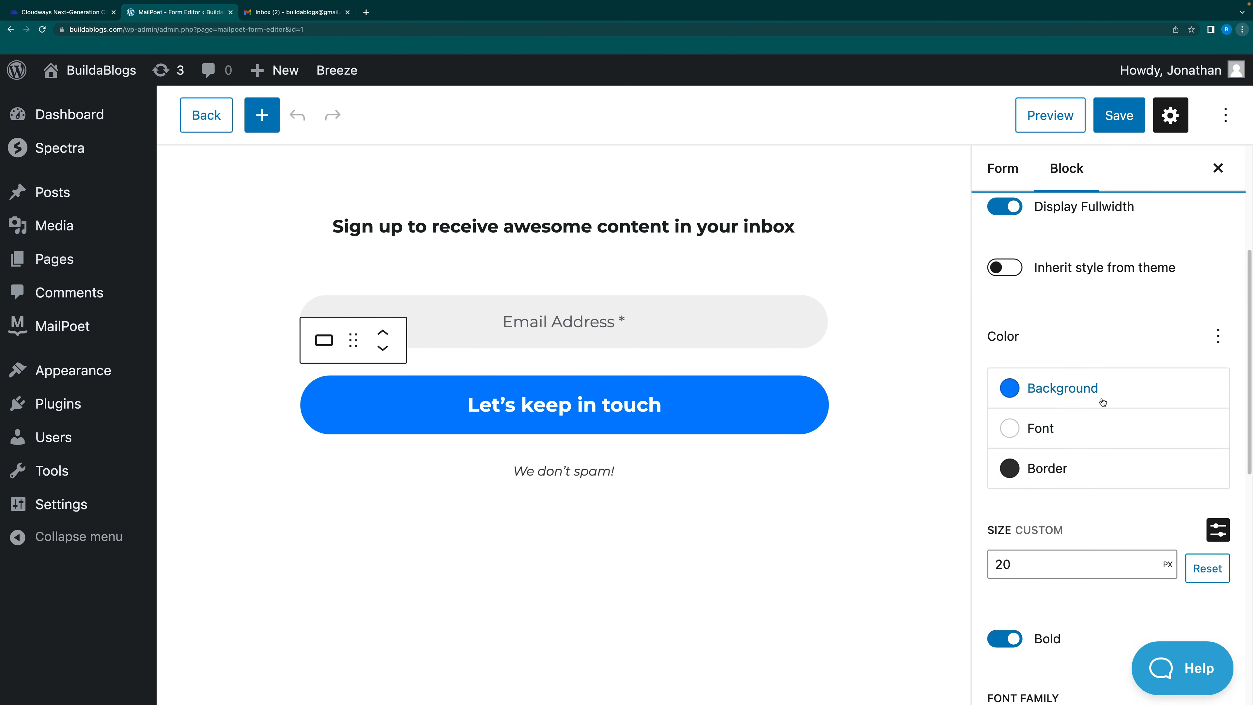
left_click(1103, 395)
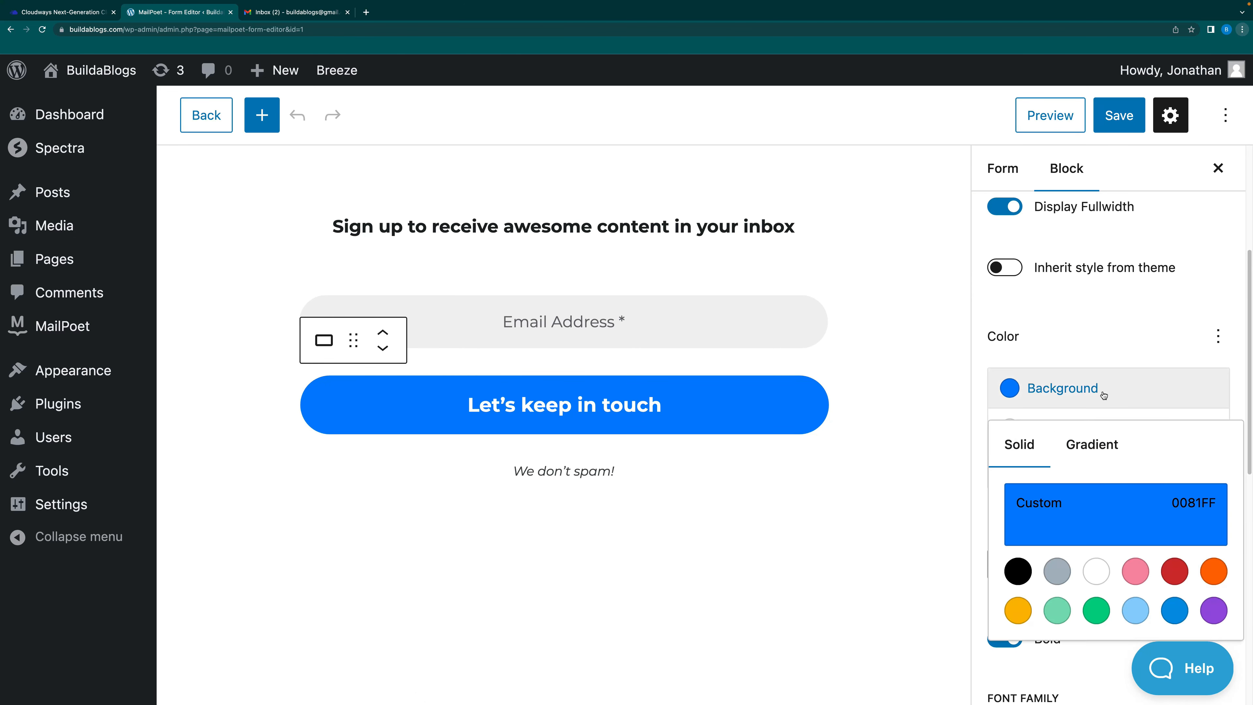
left_click(1026, 572)
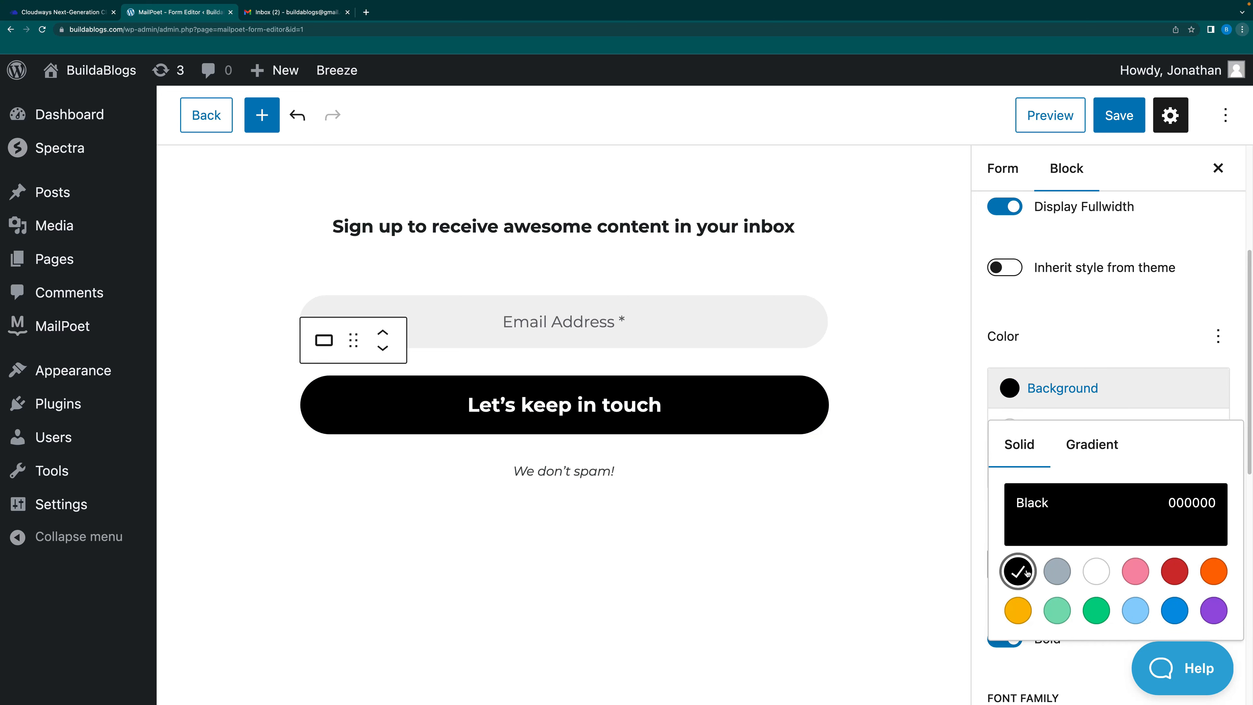
left_click(1126, 115)
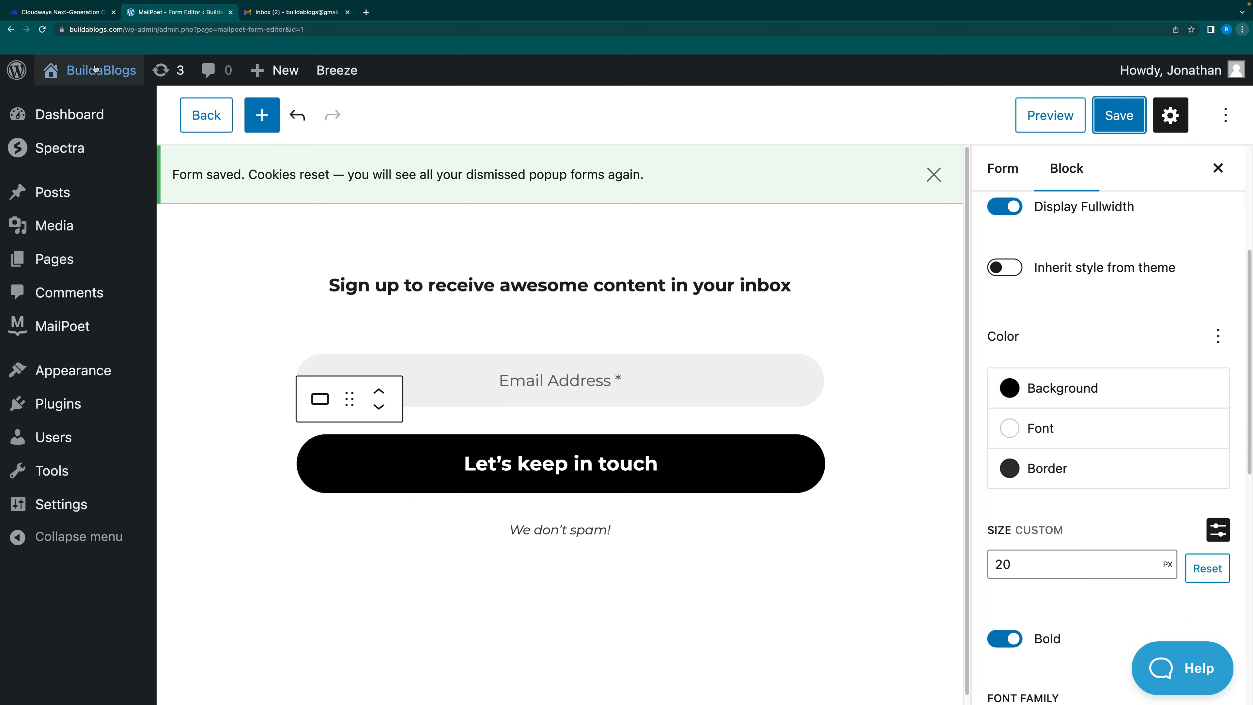
left_click(92, 73)
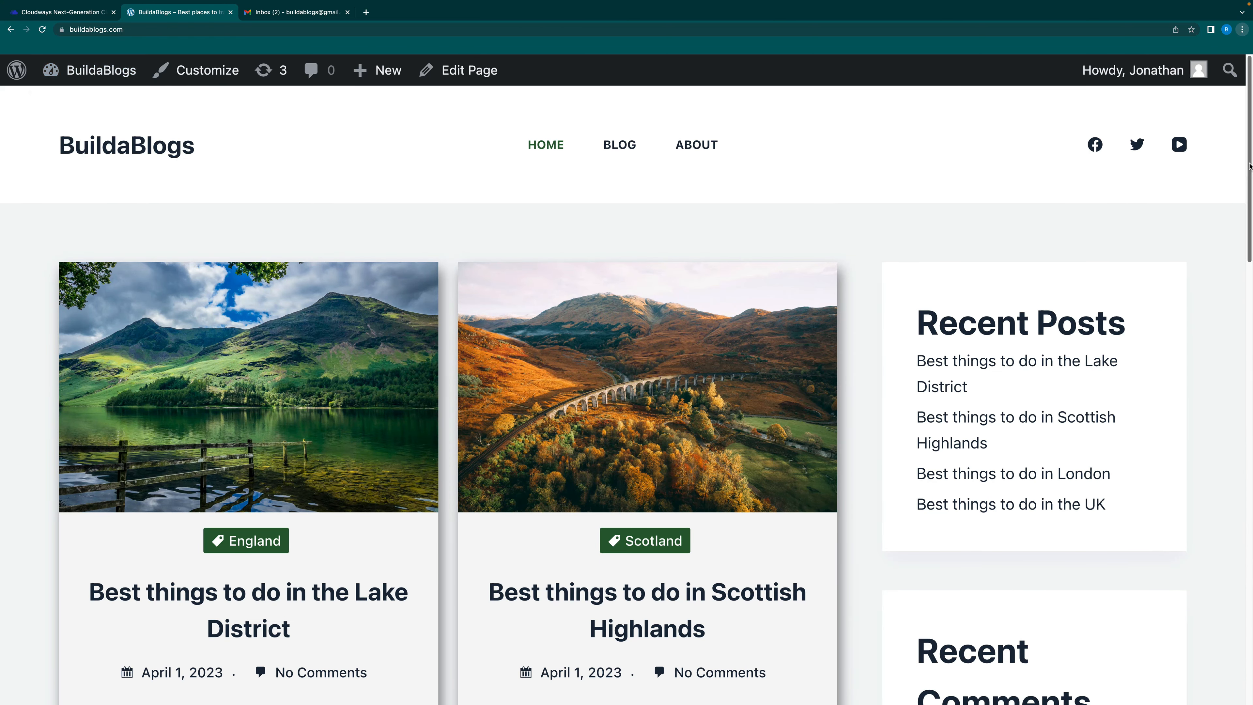
left_click_drag(1250, 165, 1244, 118)
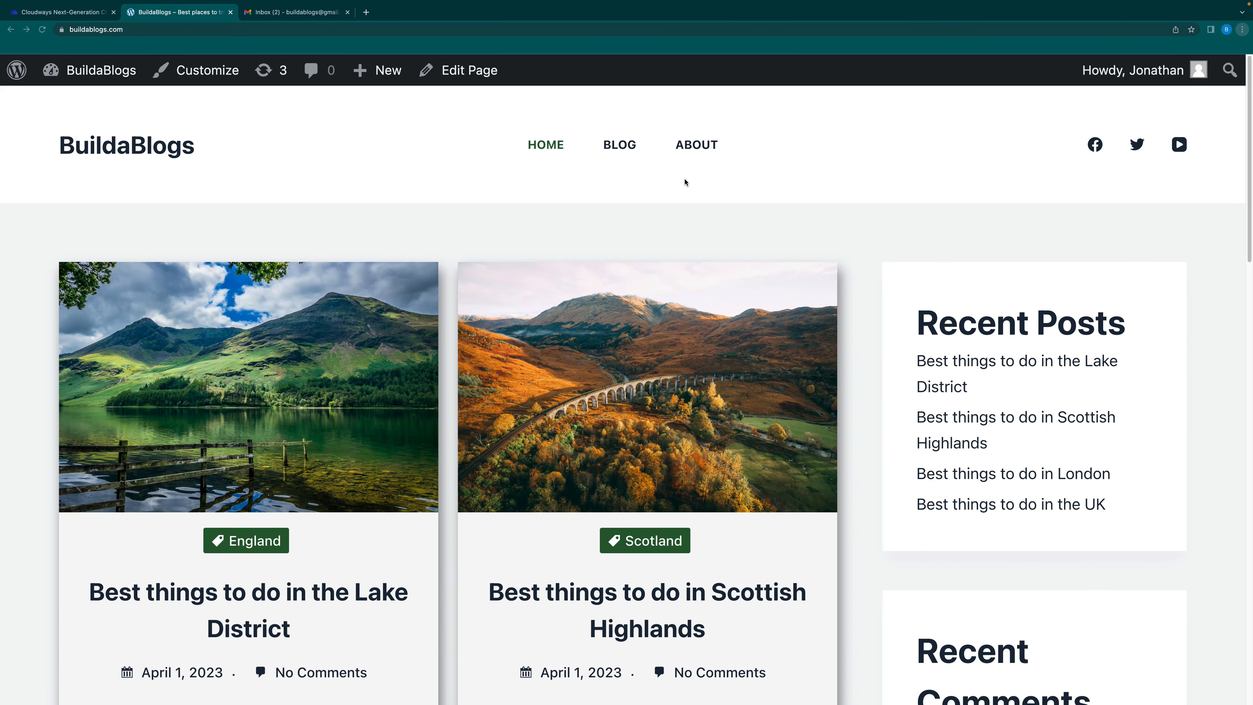
Switch to Cloudways and open the Backup And Restore settings of the BLOG WEBSITE application
left_click(48, 14)
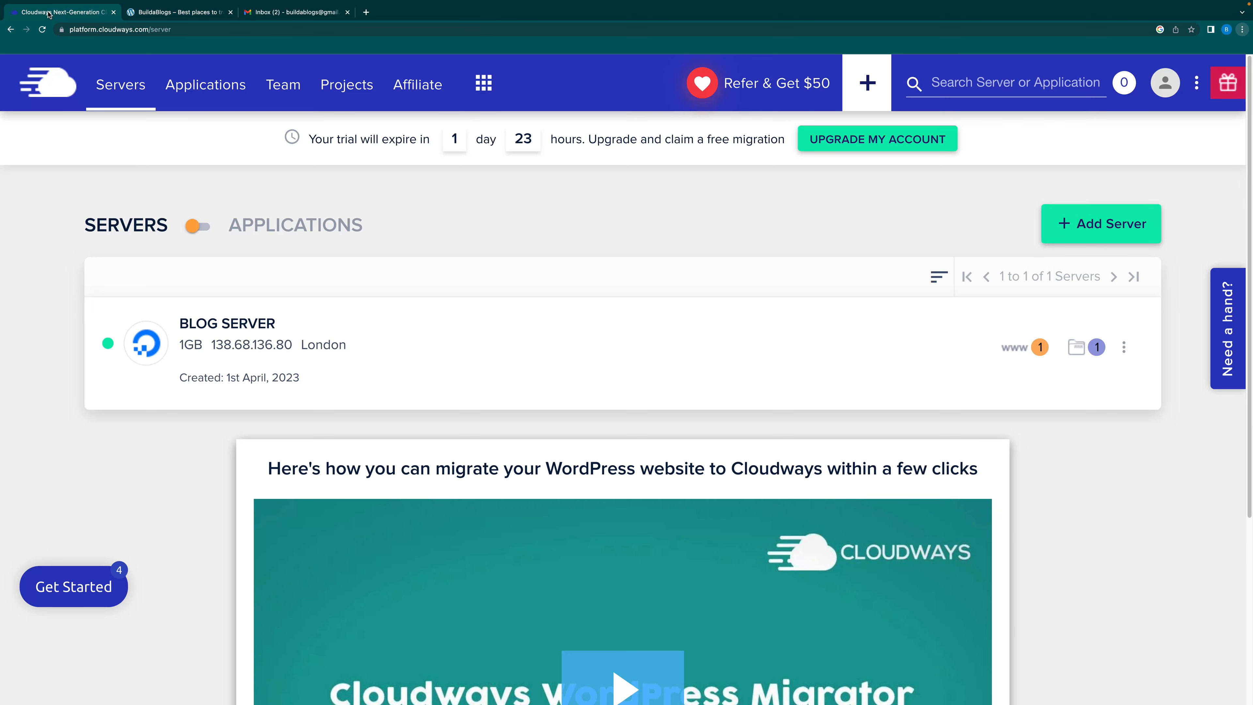
left_click(210, 88)
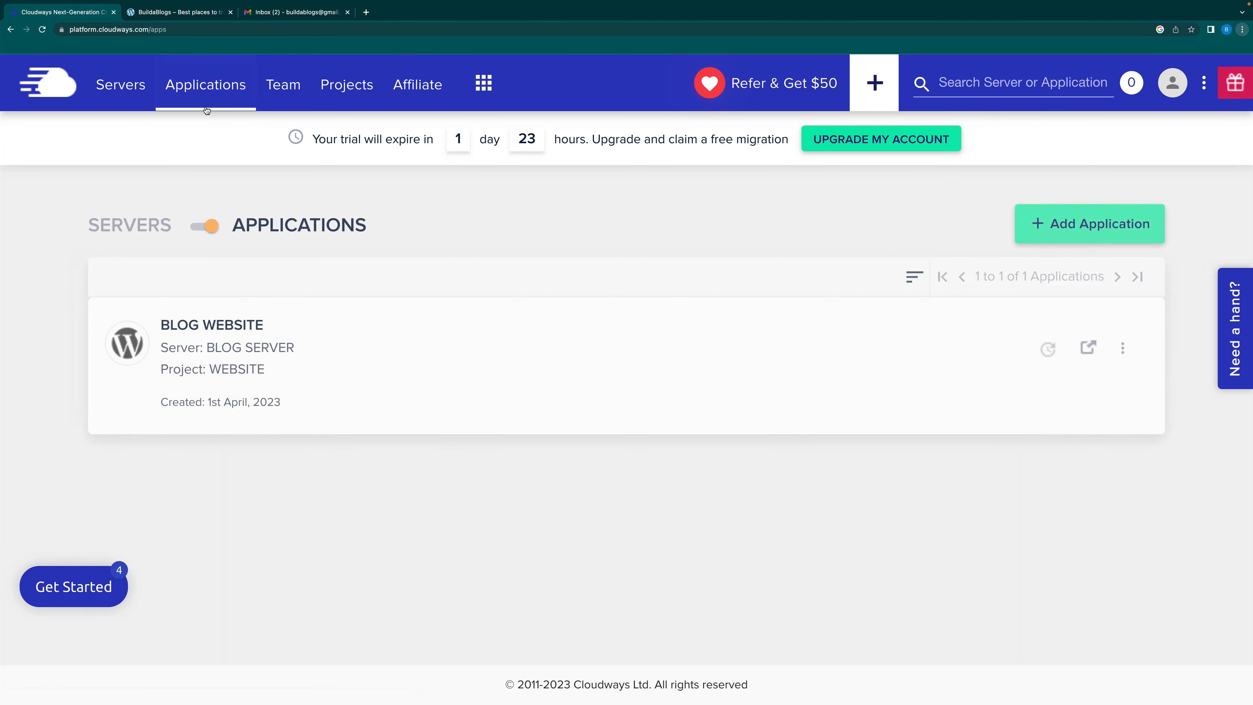
left_click(216, 350)
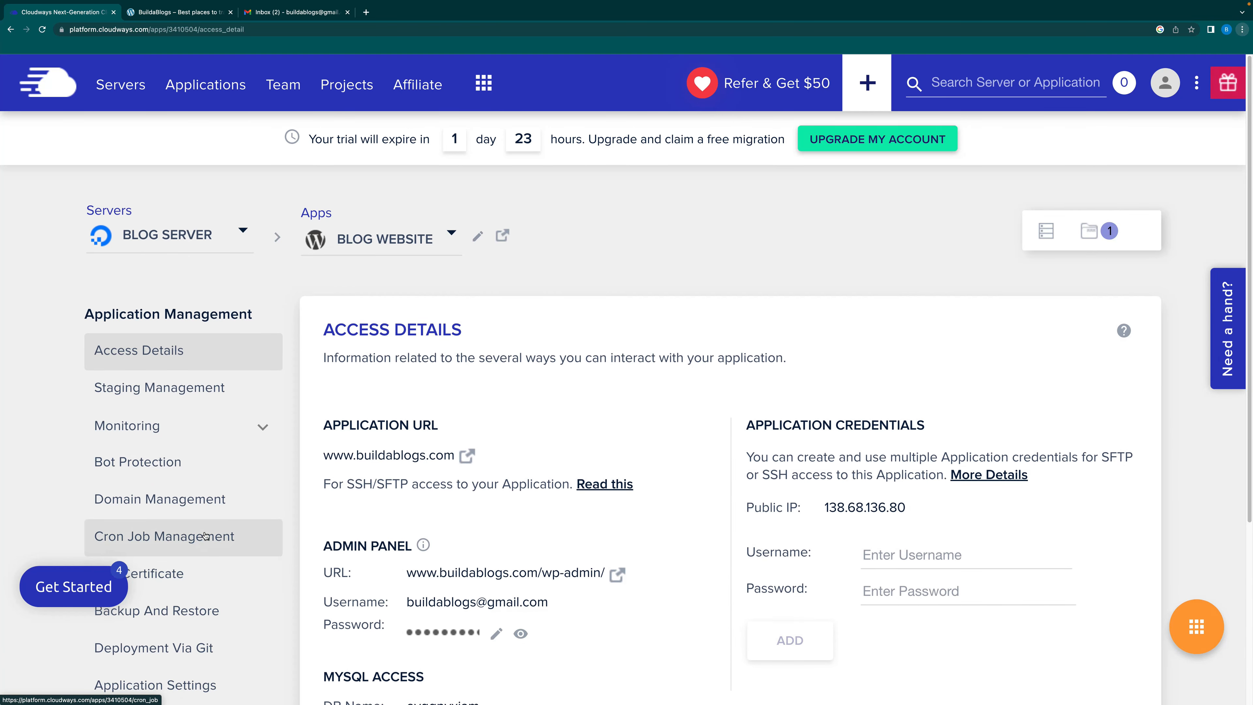
scroll(195, 568, "down", 1)
left_click(194, 584)
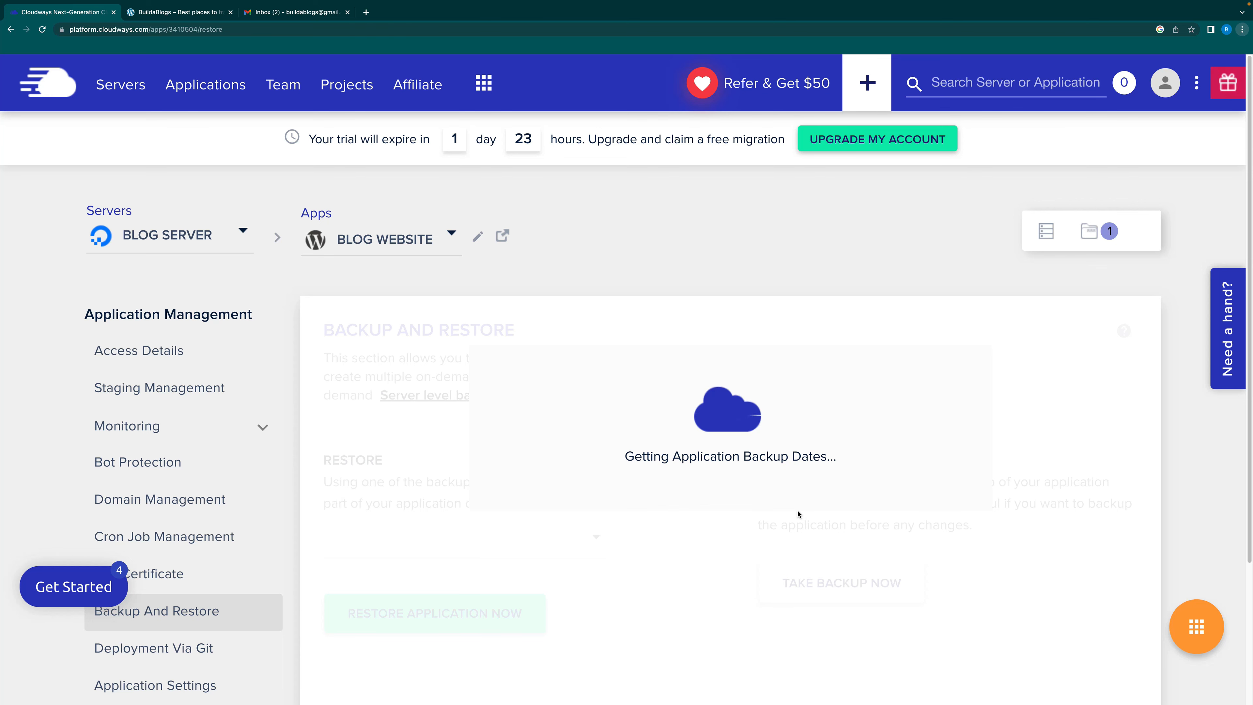
scroll(817, 516, "down", 2)
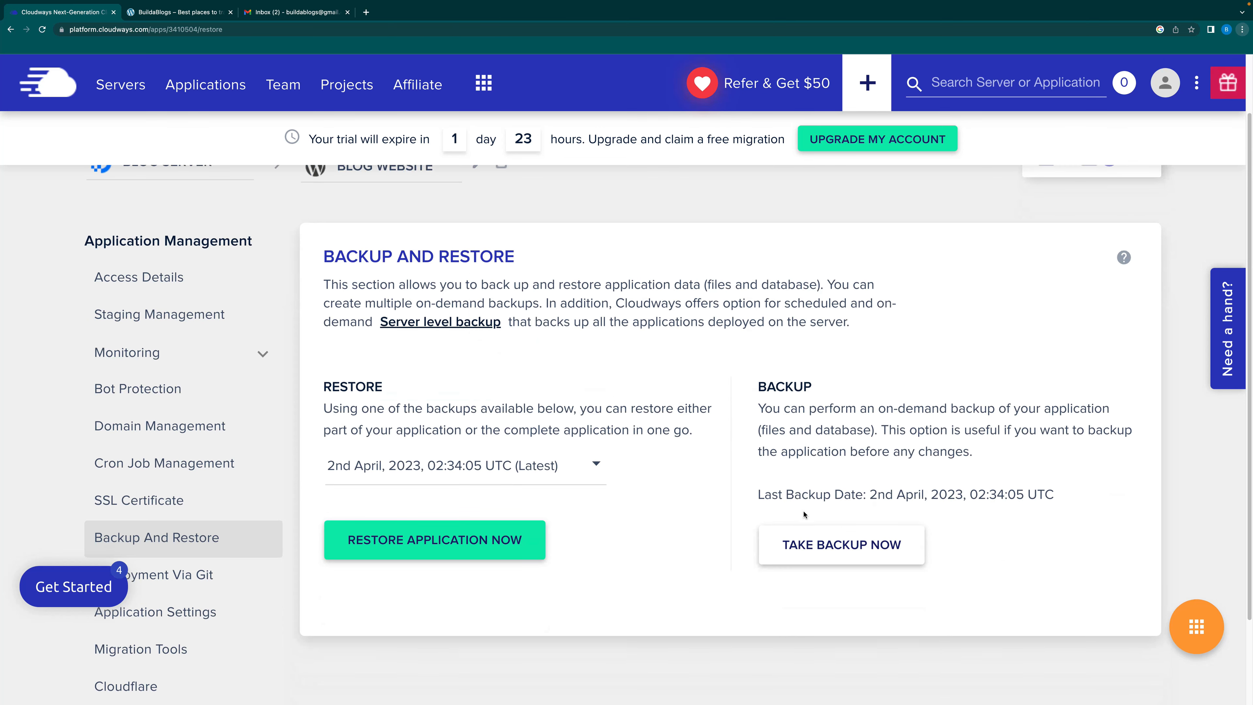
Take an on-demand backup of the application and keep the latest backup selected as the restore point
left_click(828, 544)
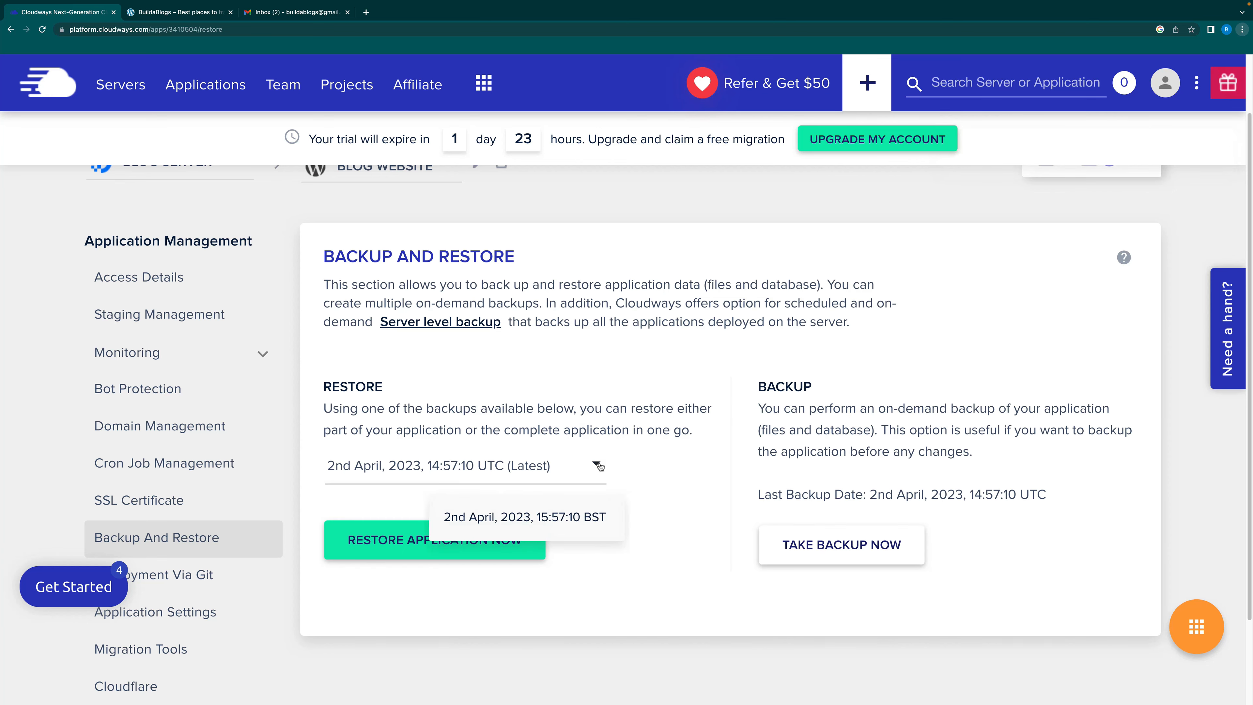
left_click(533, 473)
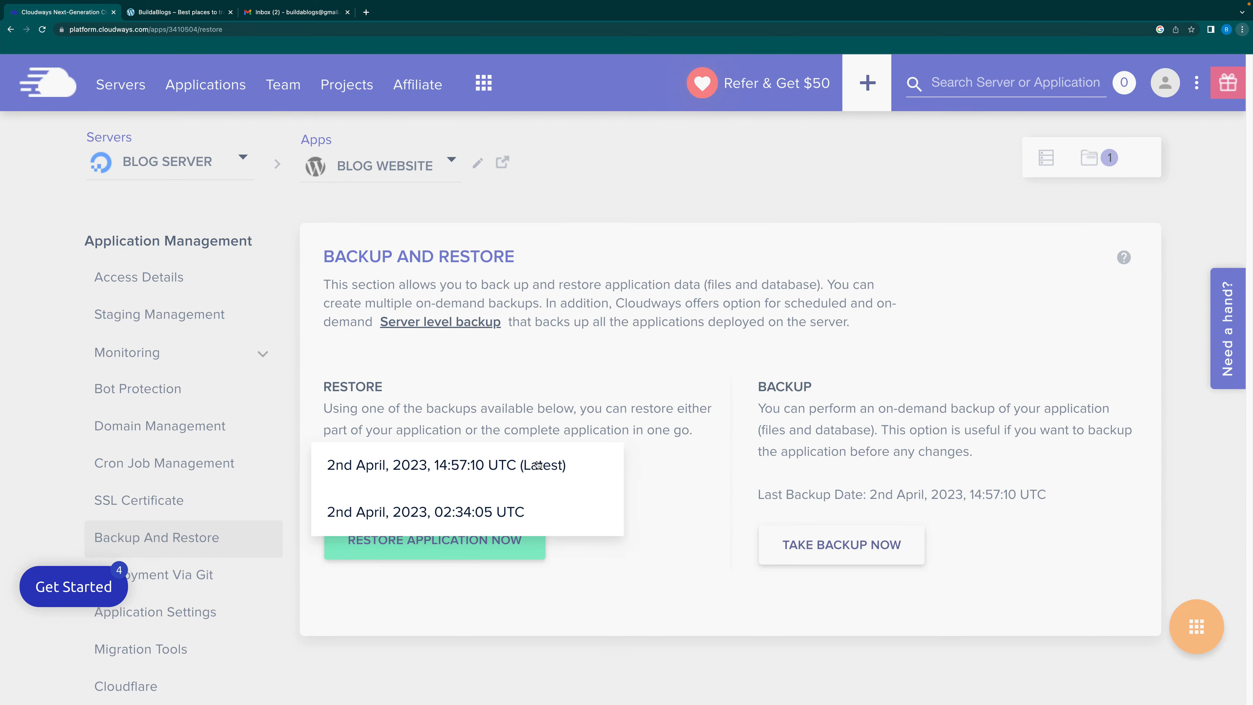
left_click(538, 465)
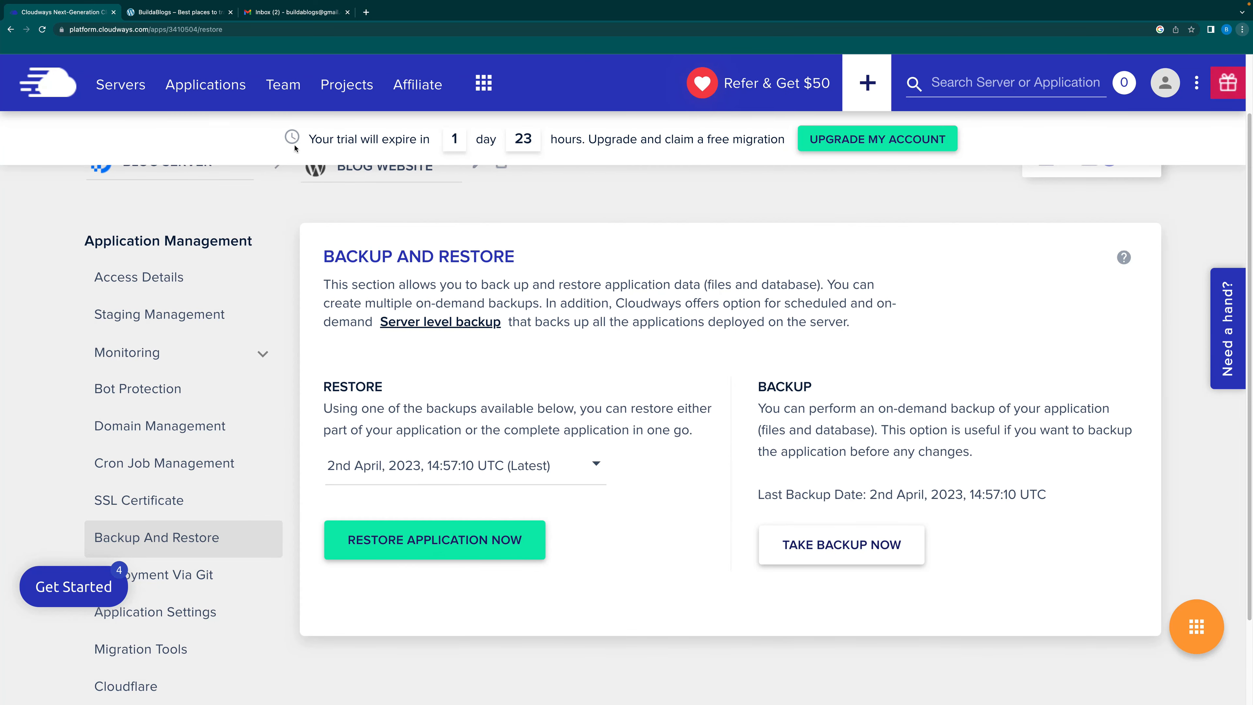
Open the Backups settings of BLOG SERVER and review the backup schedule options
left_click(124, 91)
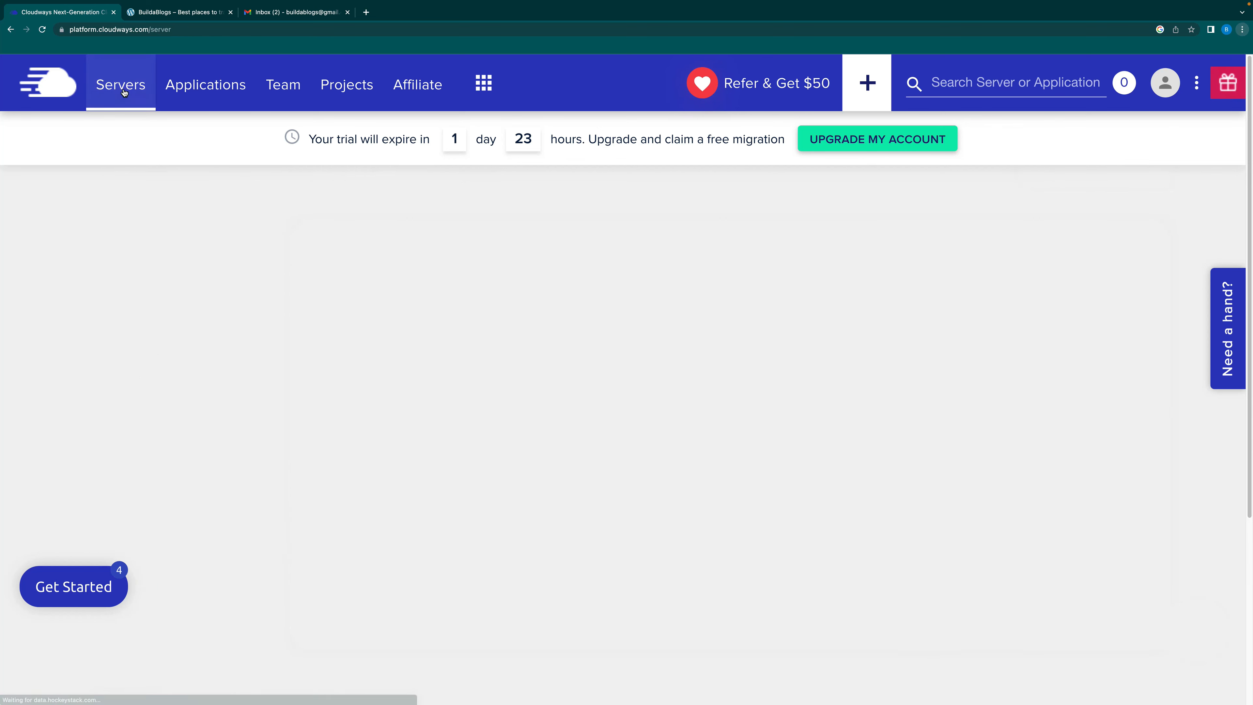
left_click(275, 322)
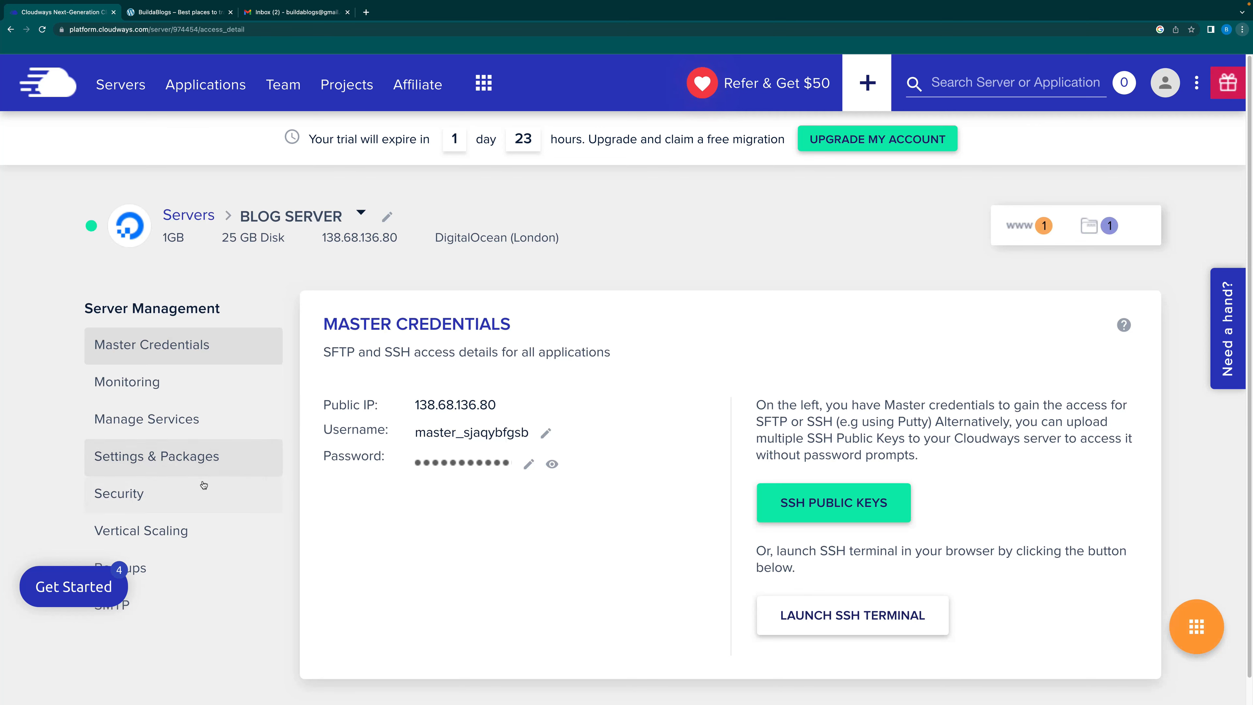
scroll(204, 484, "down", 1)
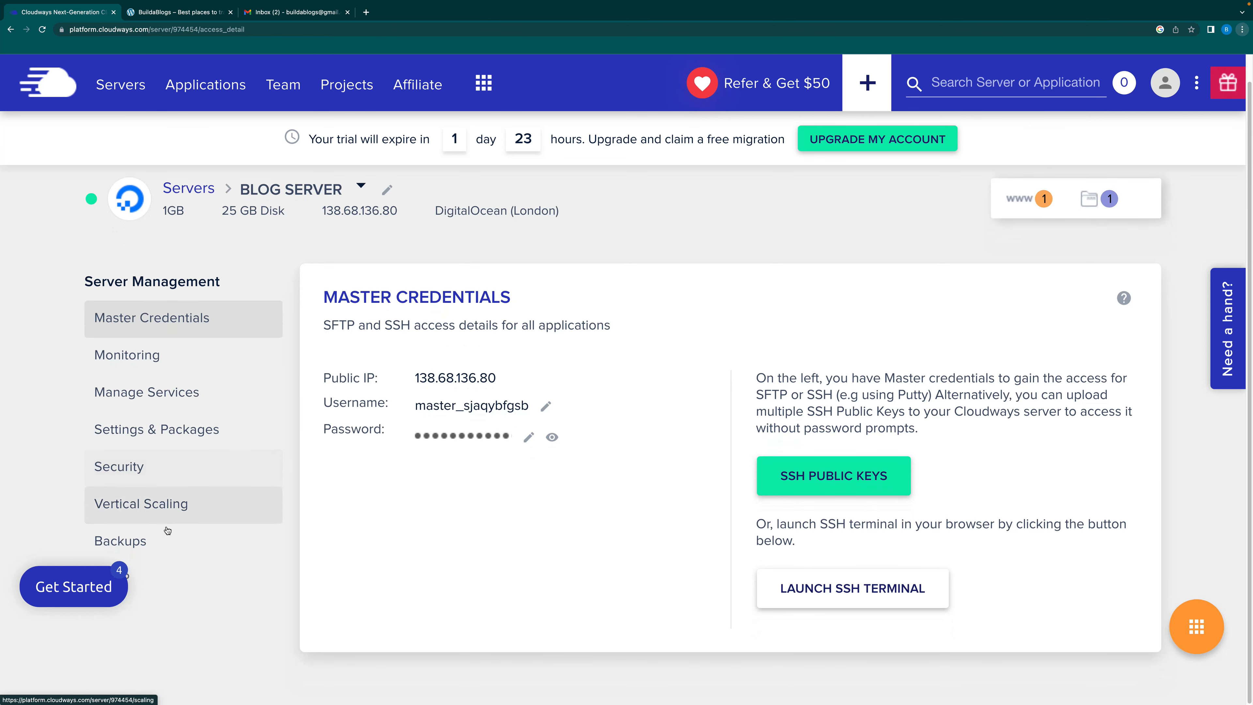
left_click(160, 542)
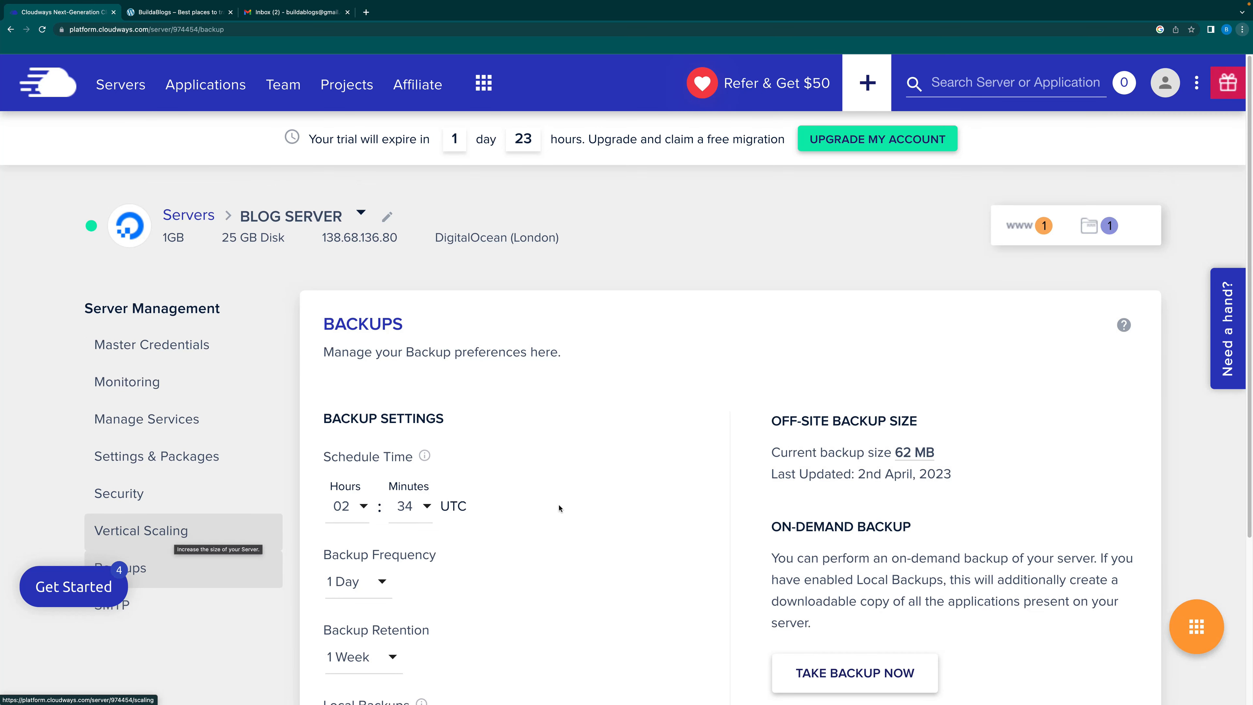
scroll(539, 512, "down", 5)
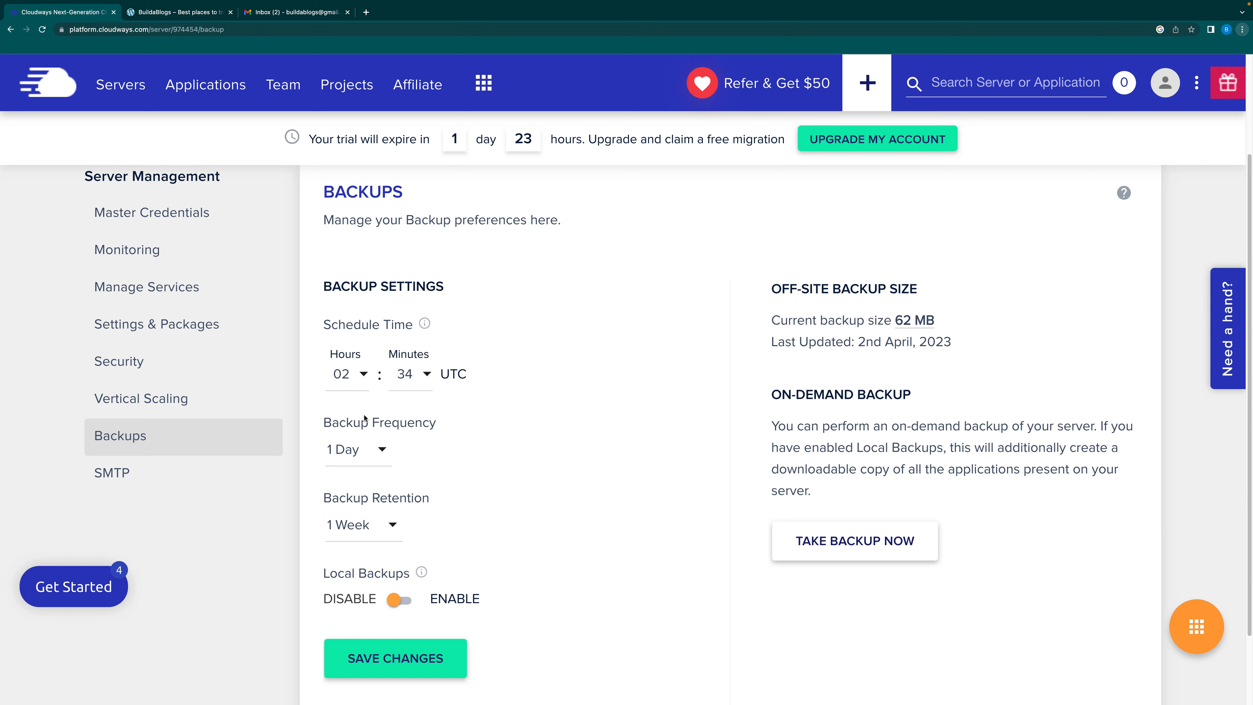
Try a backup frequency of 6 Hours, view the retention choices and set the frequency back to 1 Day
left_click(374, 450)
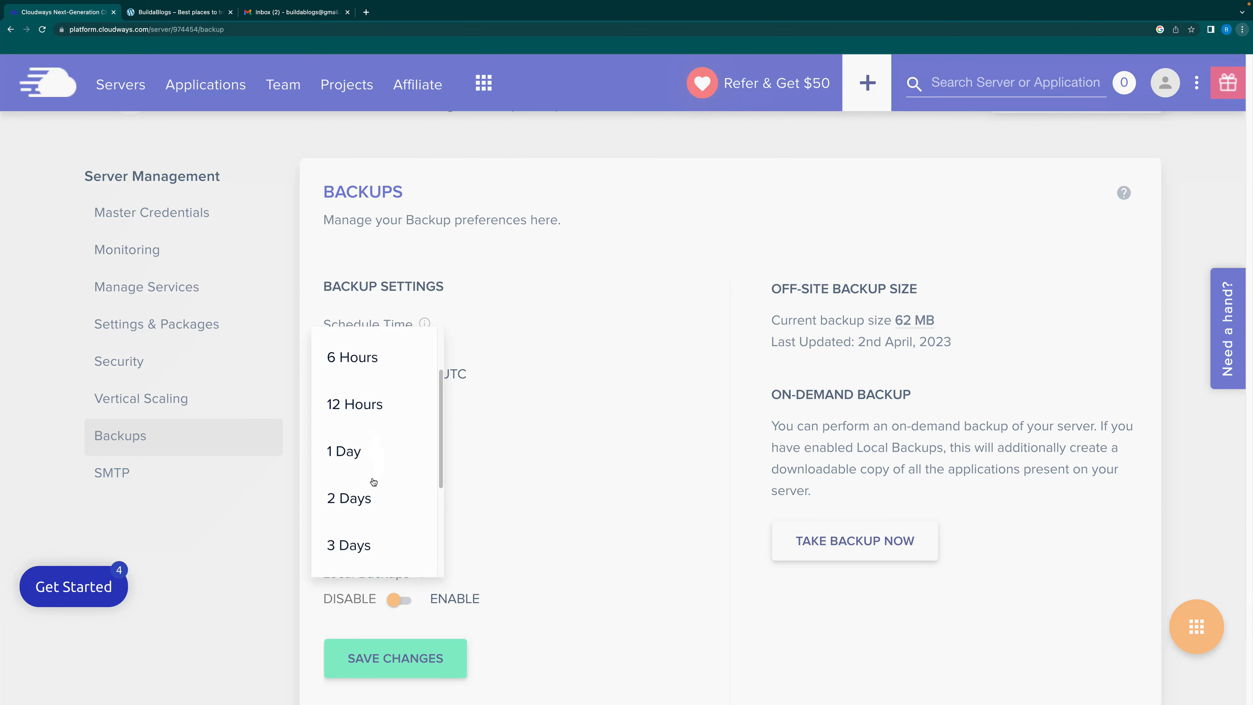
left_click(371, 356)
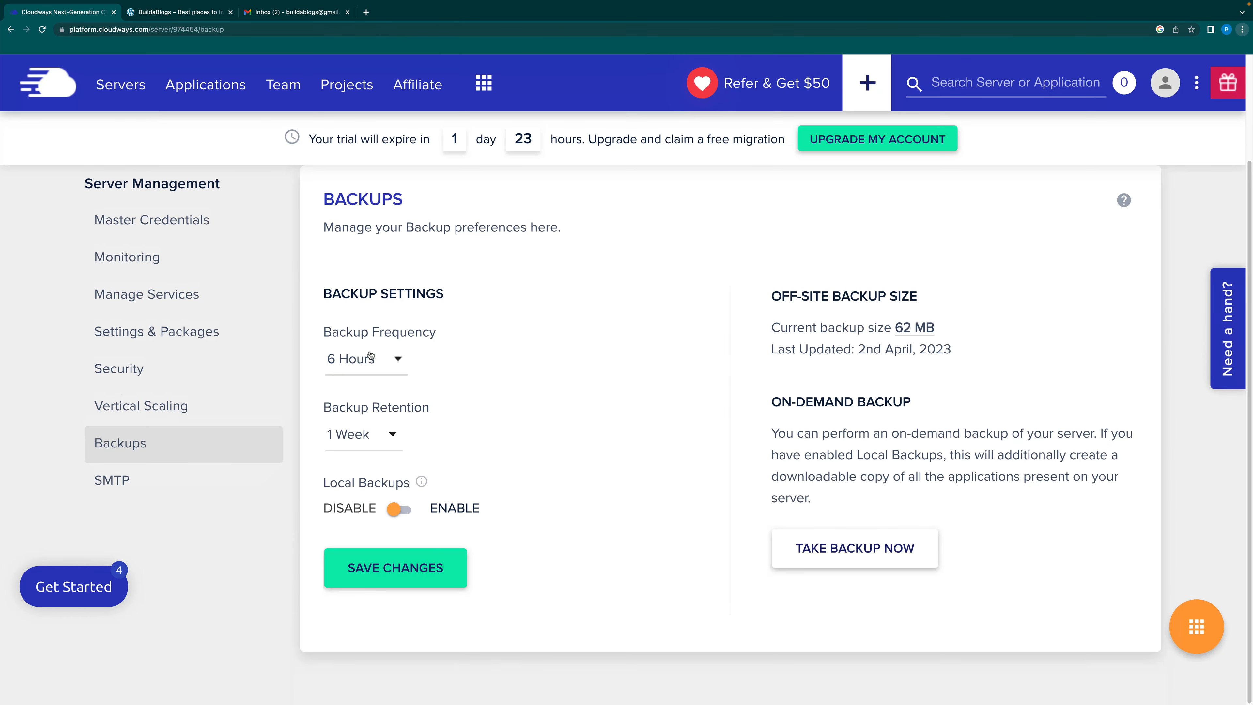
left_click(389, 437)
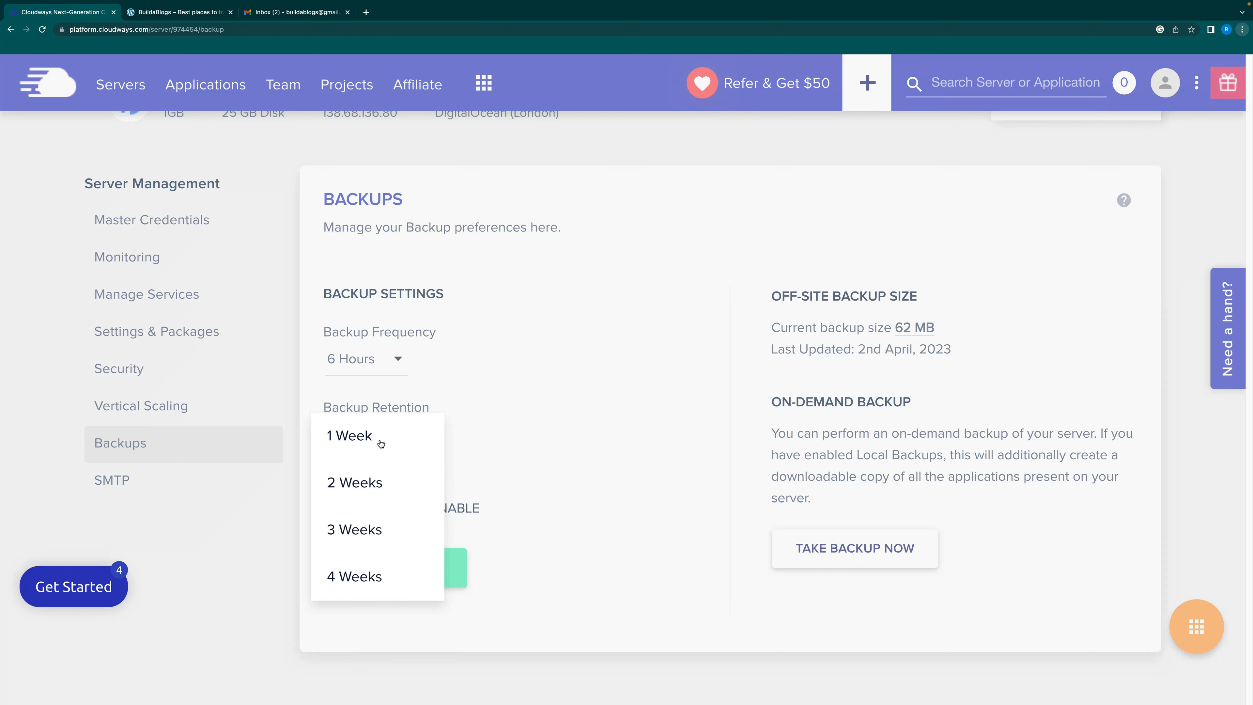
left_click(394, 362)
left_click(395, 365)
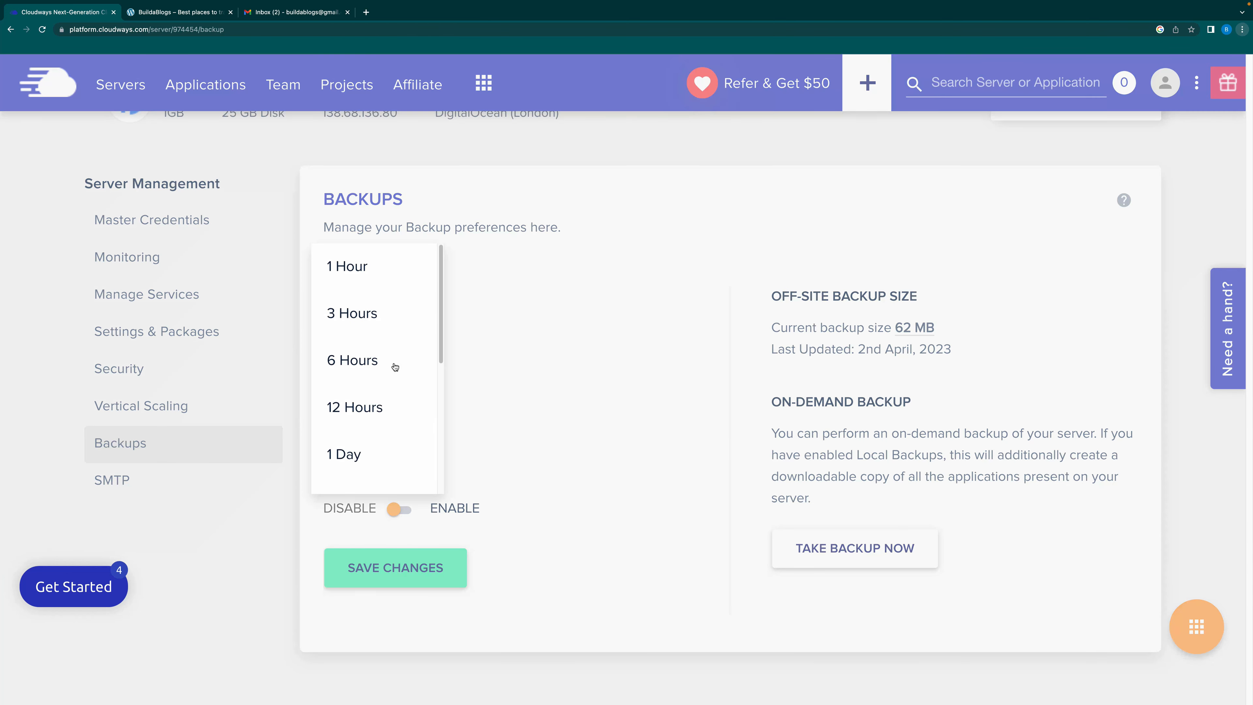
left_click(366, 456)
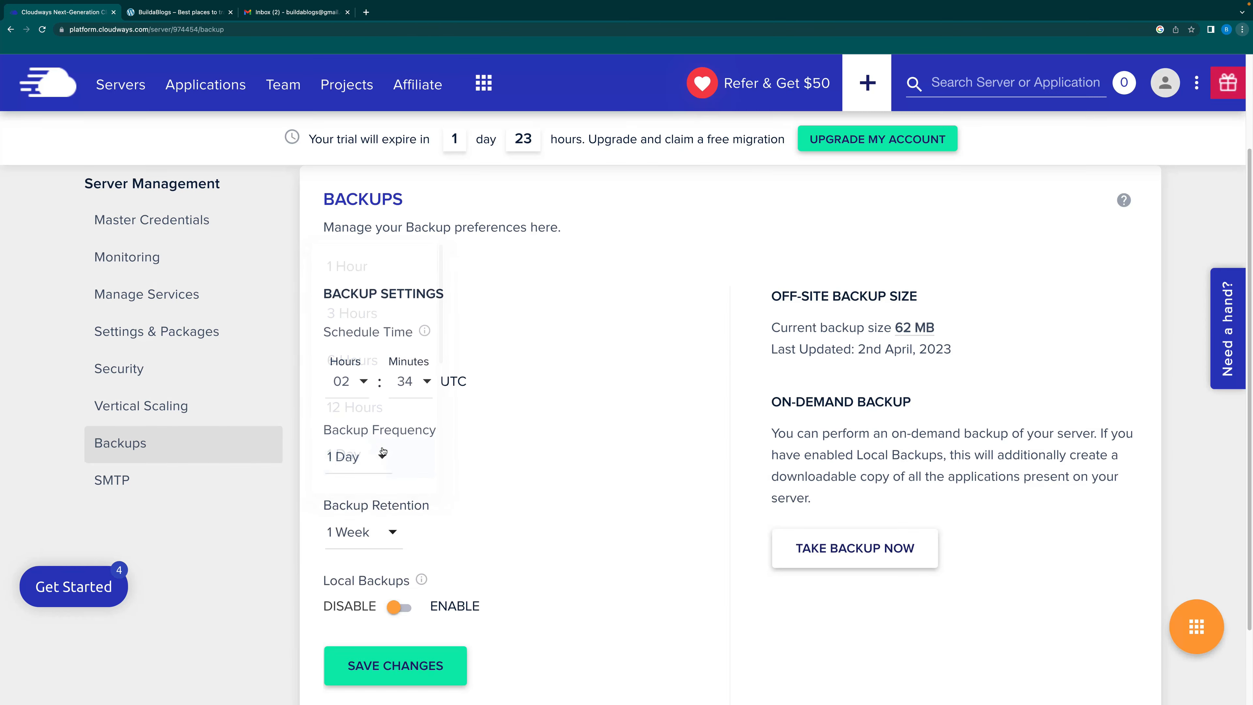
Set the backup schedule time to 01:30 UTC and save the server's backup settings
left_click(428, 375)
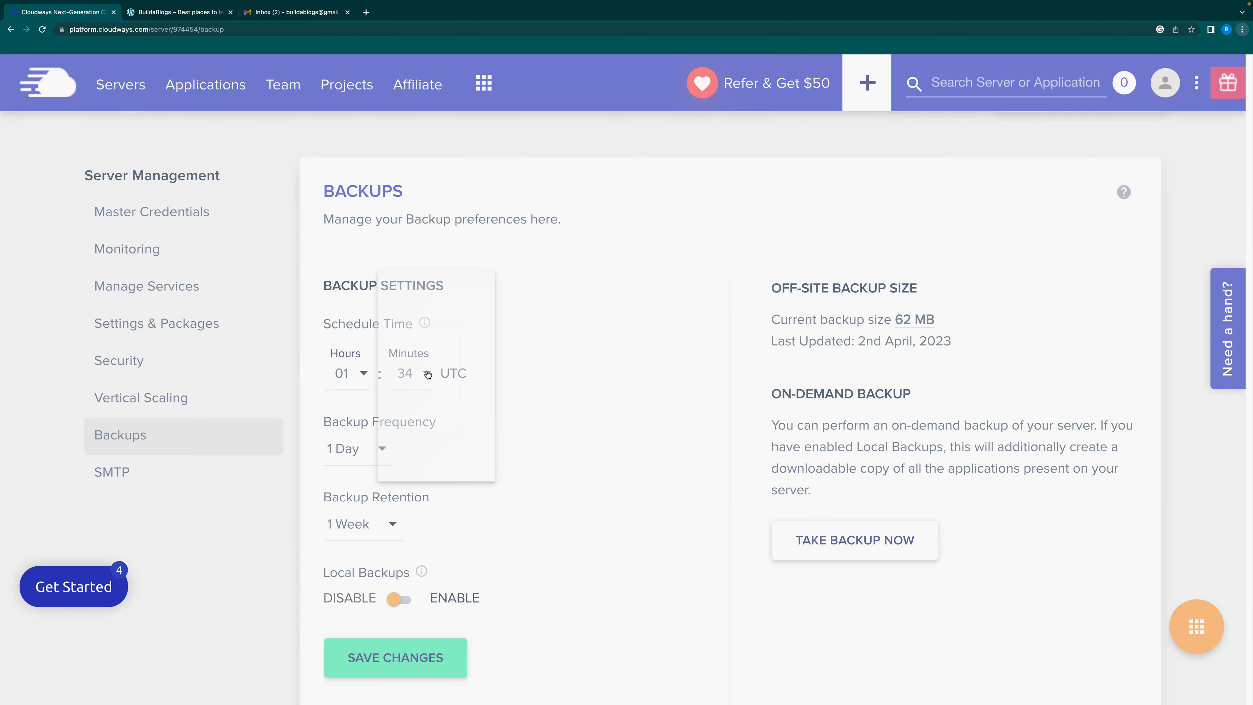
scroll(434, 338, "up", 2)
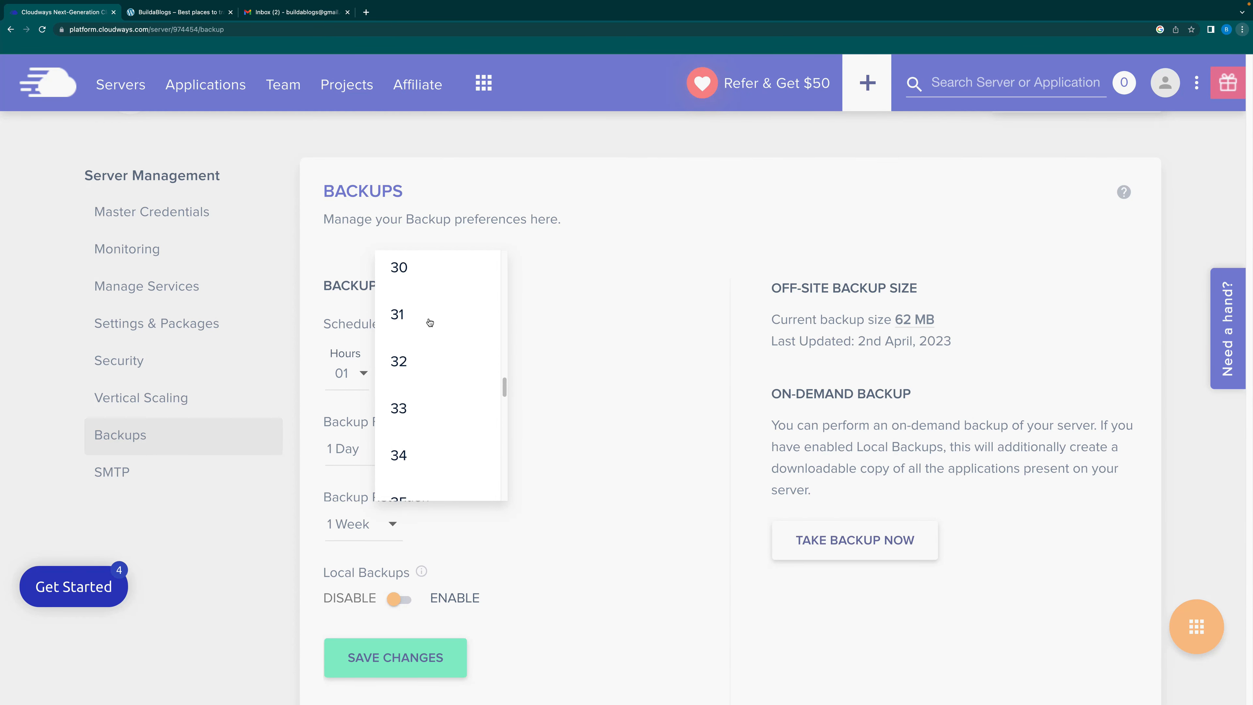
left_click(419, 268)
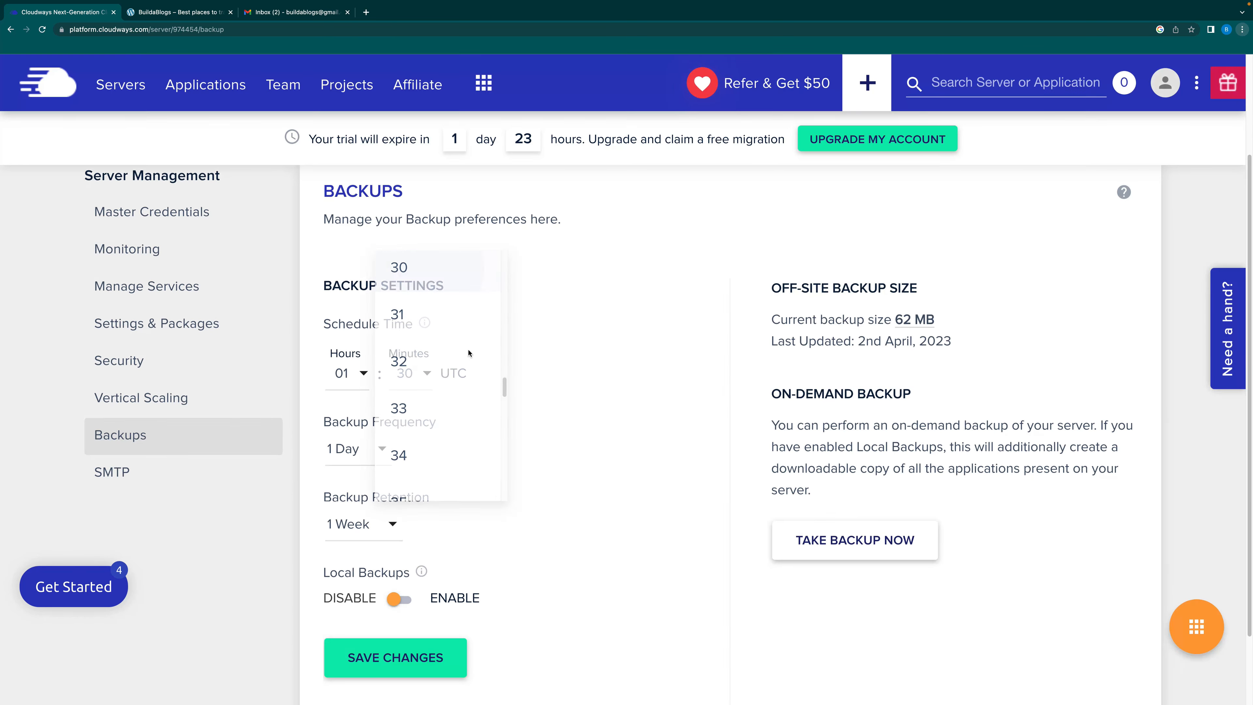
left_click(398, 664)
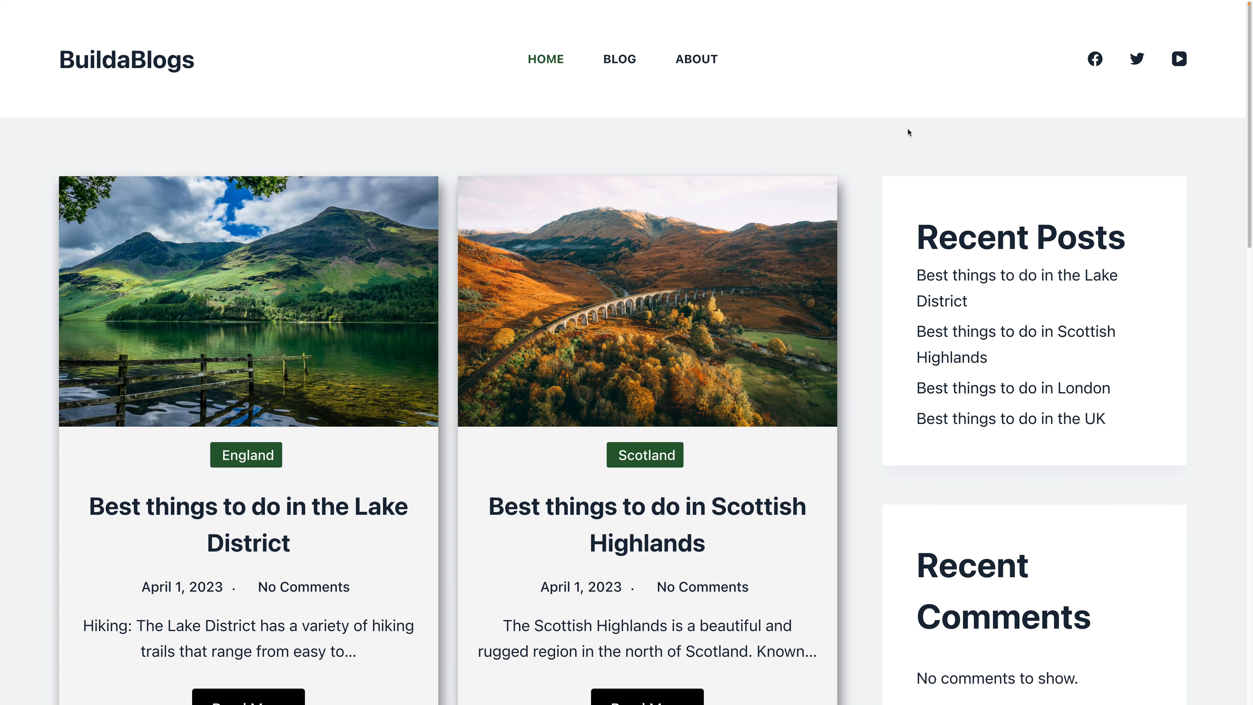
Examine the BuildaBlogs homepage from the post cards and sidebar widgets down to the newsletter sign-up form and footer
scroll(1249, 161, "down", 1)
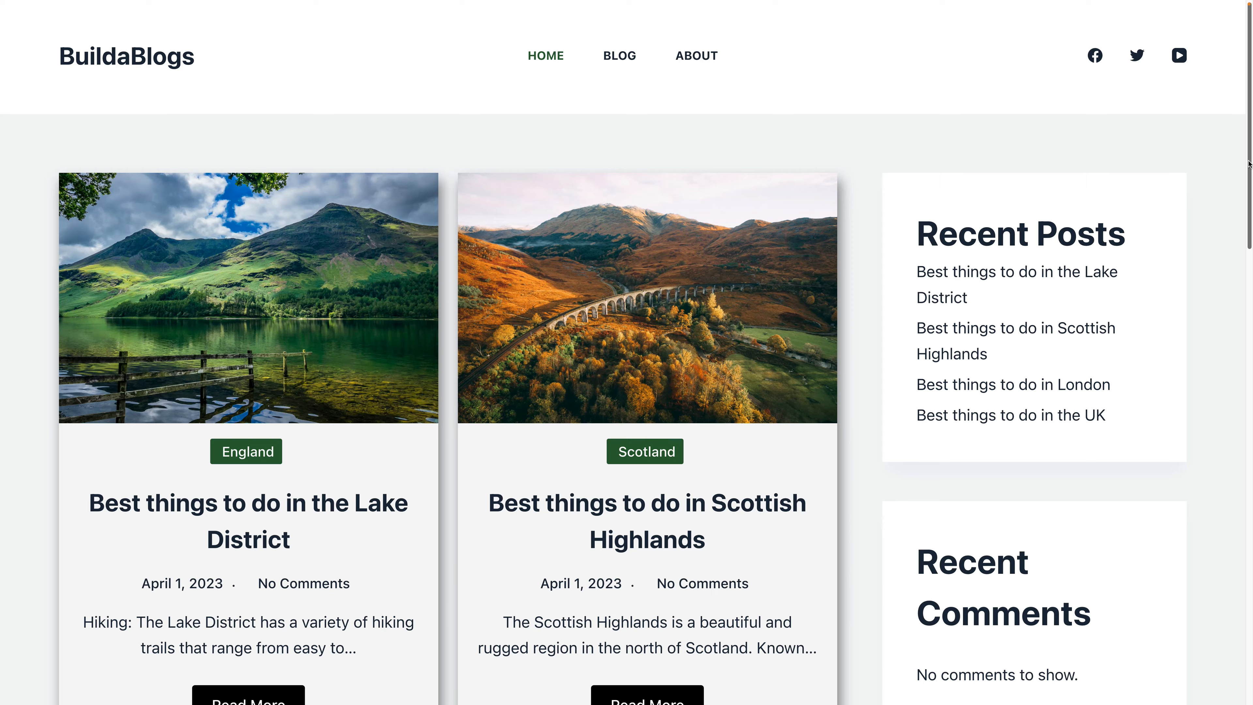
scroll(1249, 164, "down", 3)
scroll(1249, 171, "down", 2)
scroll(1249, 169, "up", 4)
scroll(1250, 167, "down", 5)
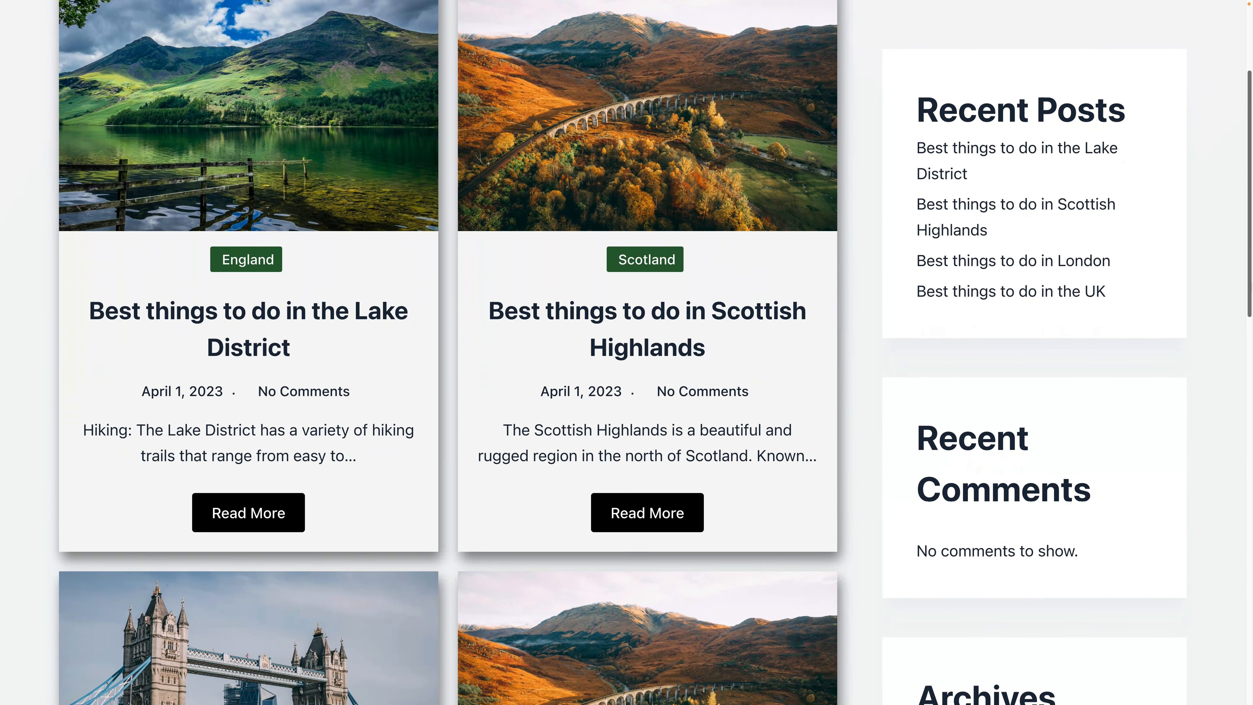
scroll(449, 353, "down", 10)
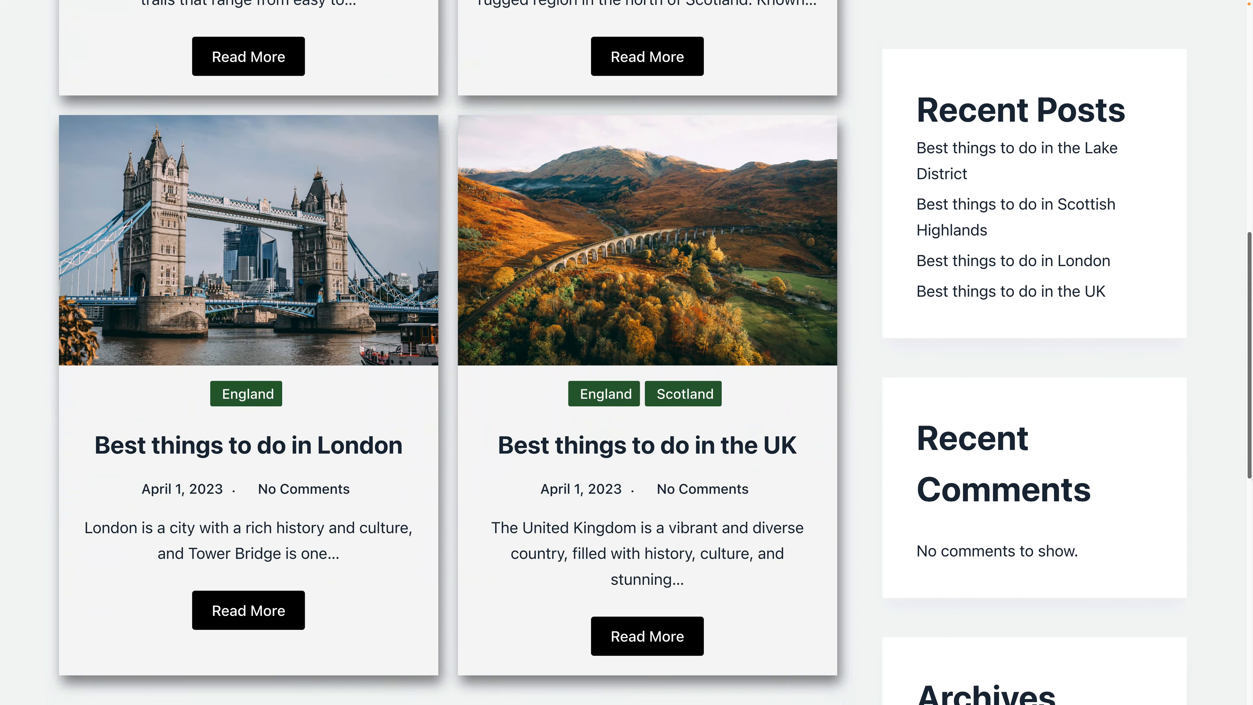
scroll(675, 436, "down", 8)
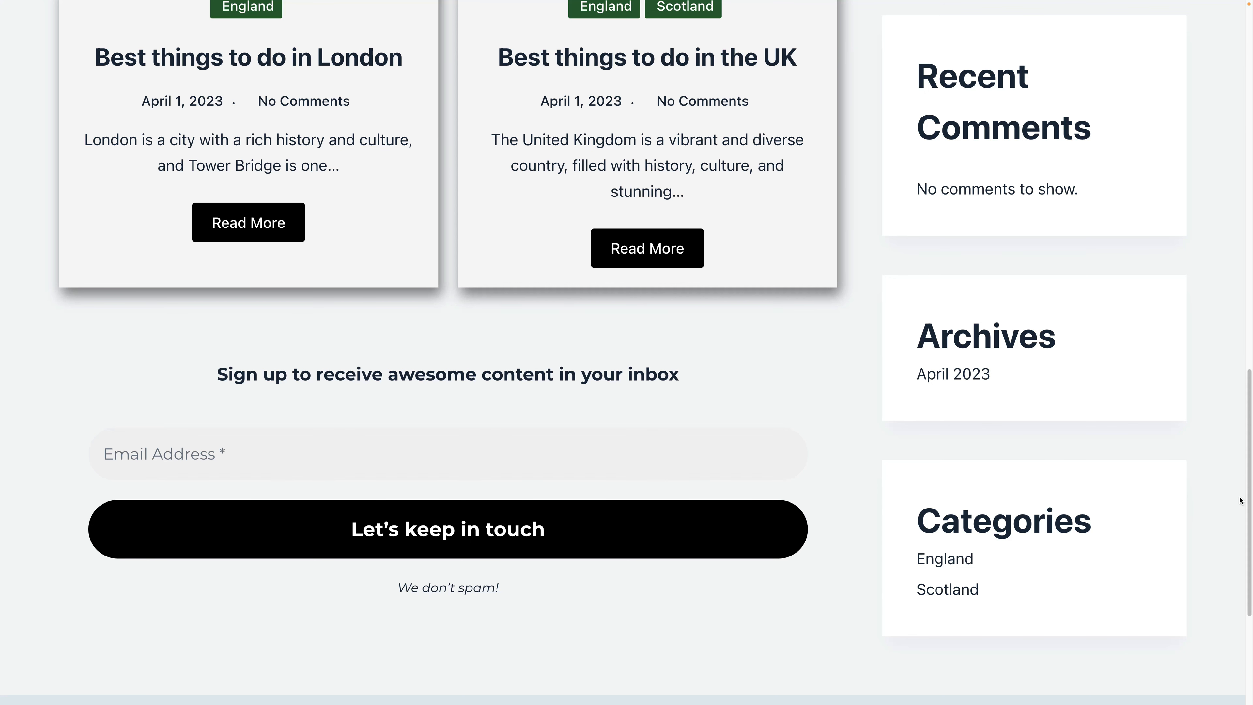
scroll(1250, 499, "down", 5)
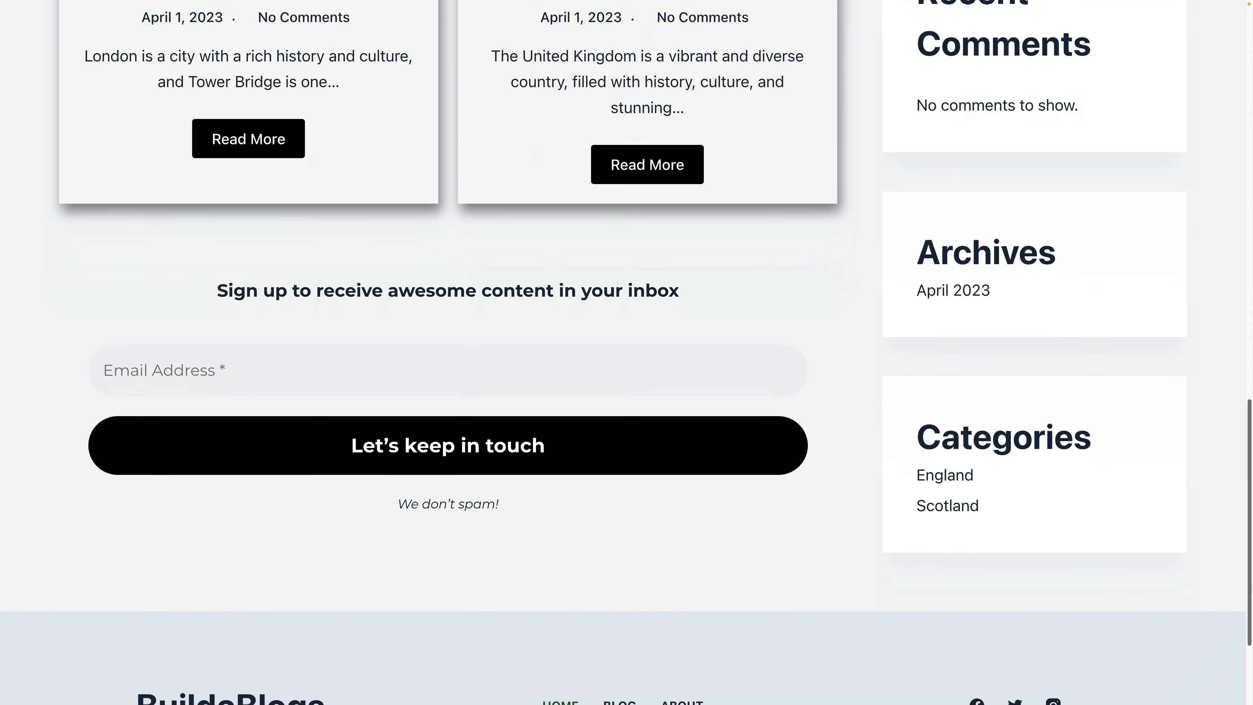
scroll(1250, 488, "up", 5)
scroll(636, 604, "down", 5)
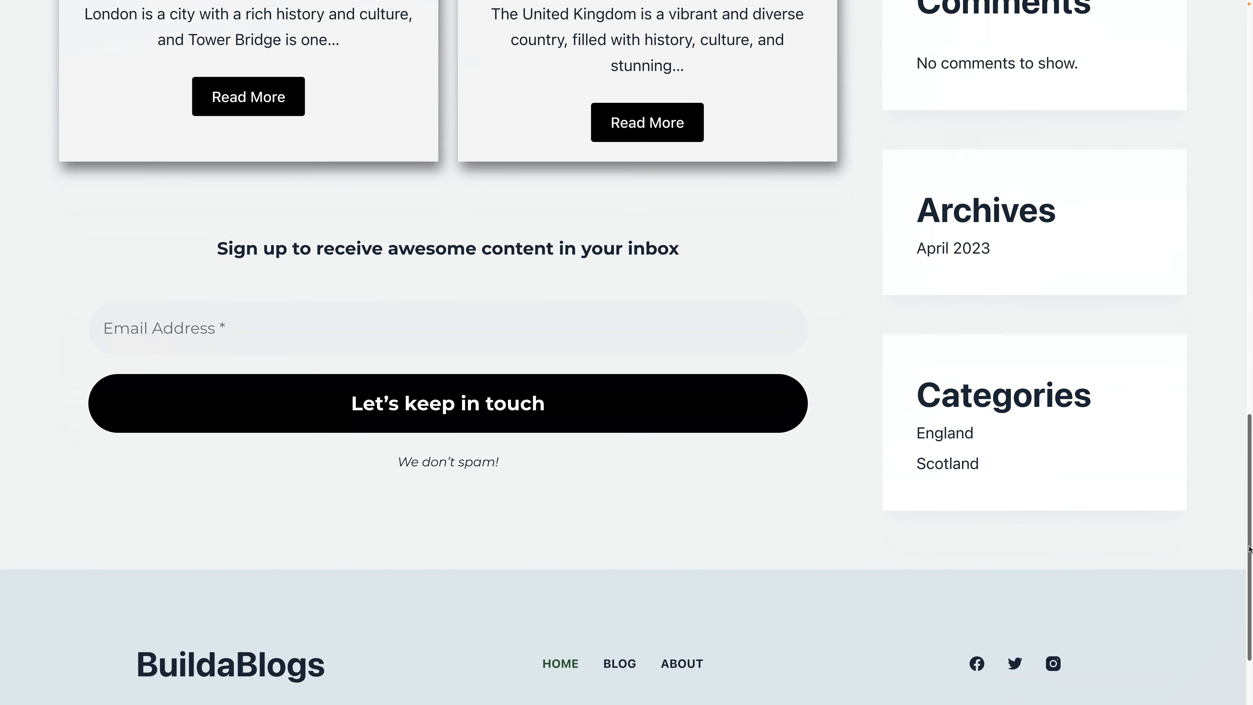
View the site's Blog and About pages and return to the homepage
left_click(614, 622)
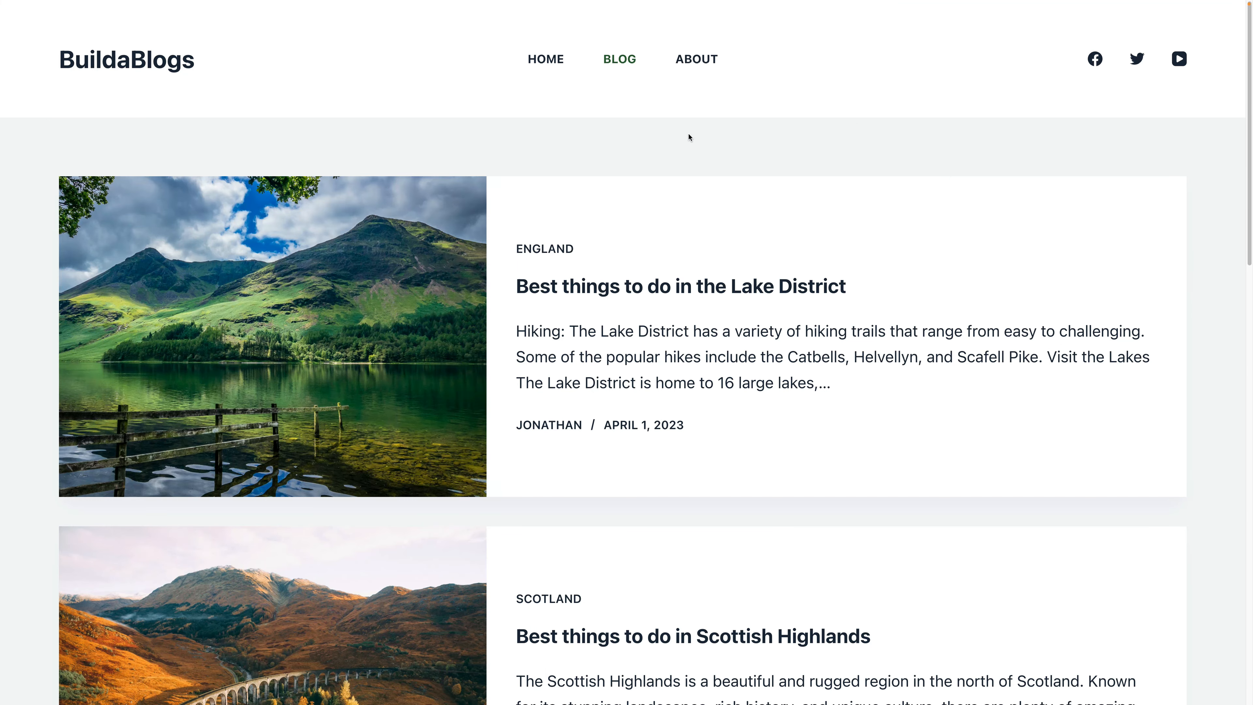
left_click(704, 61)
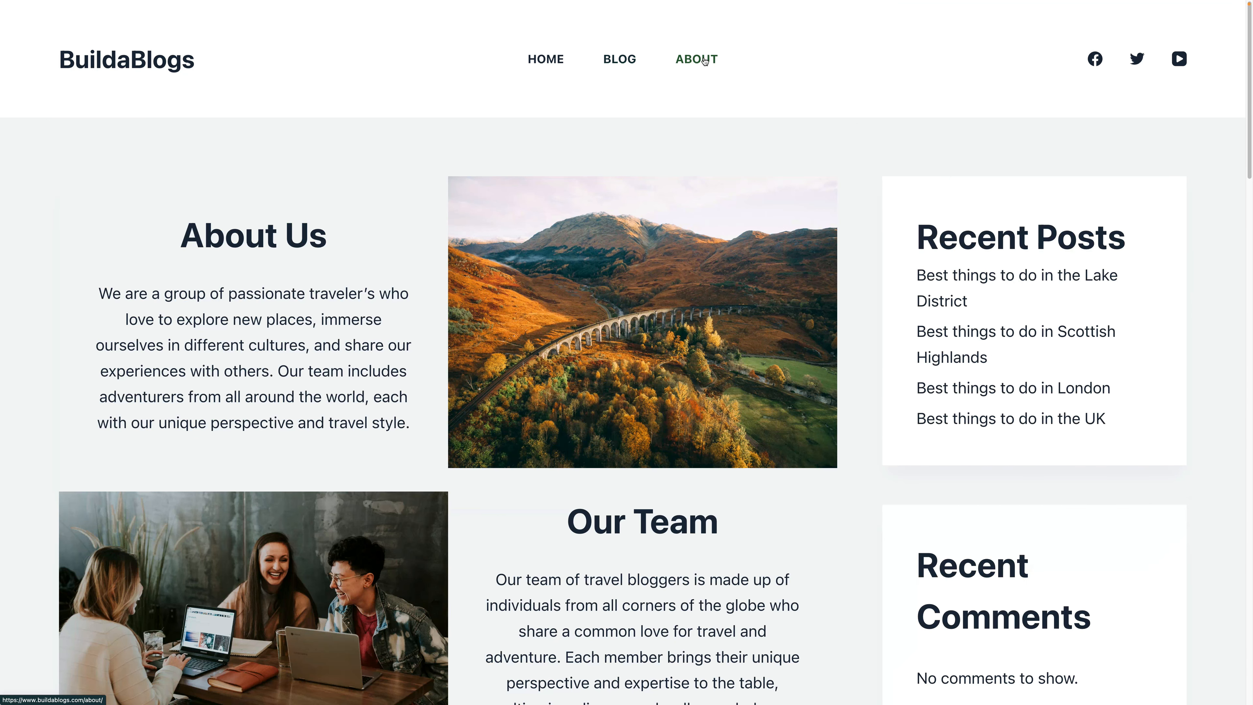
mouse_move(1250, 172)
left_mouse_down()
mouse_move(1251, 441)
mouse_move(1251, 171)
left_mouse_up()
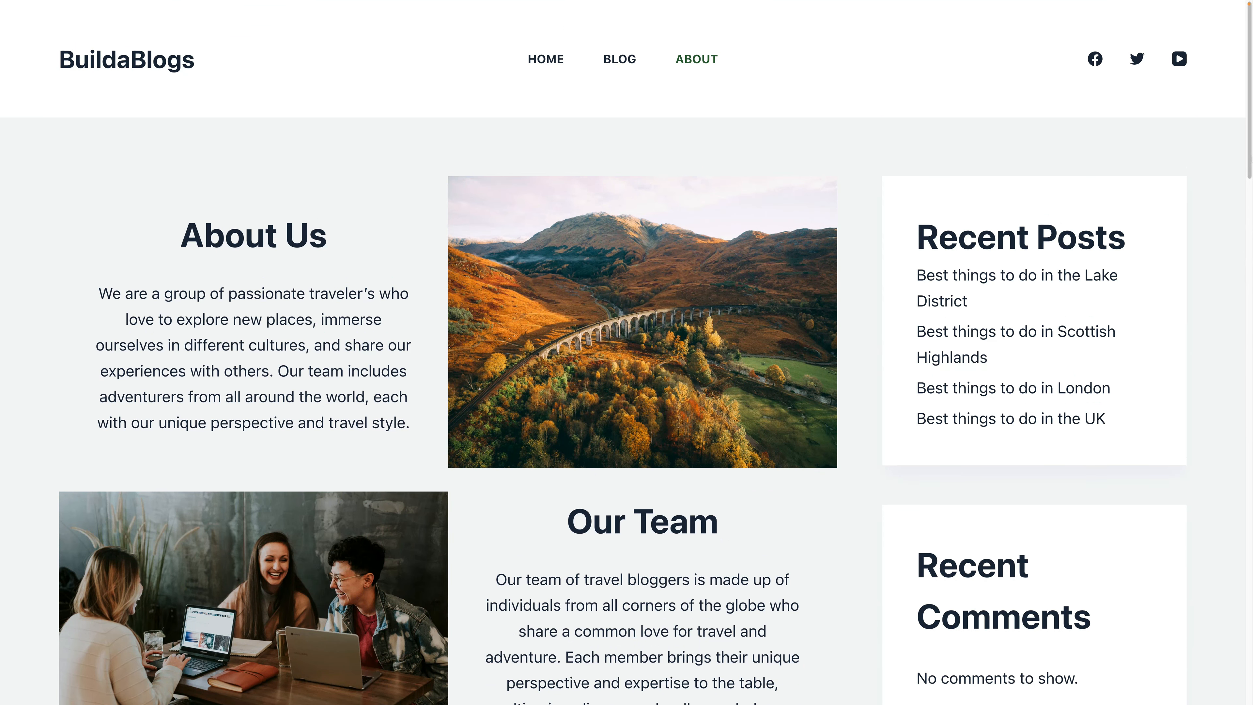
left_click(179, 68)
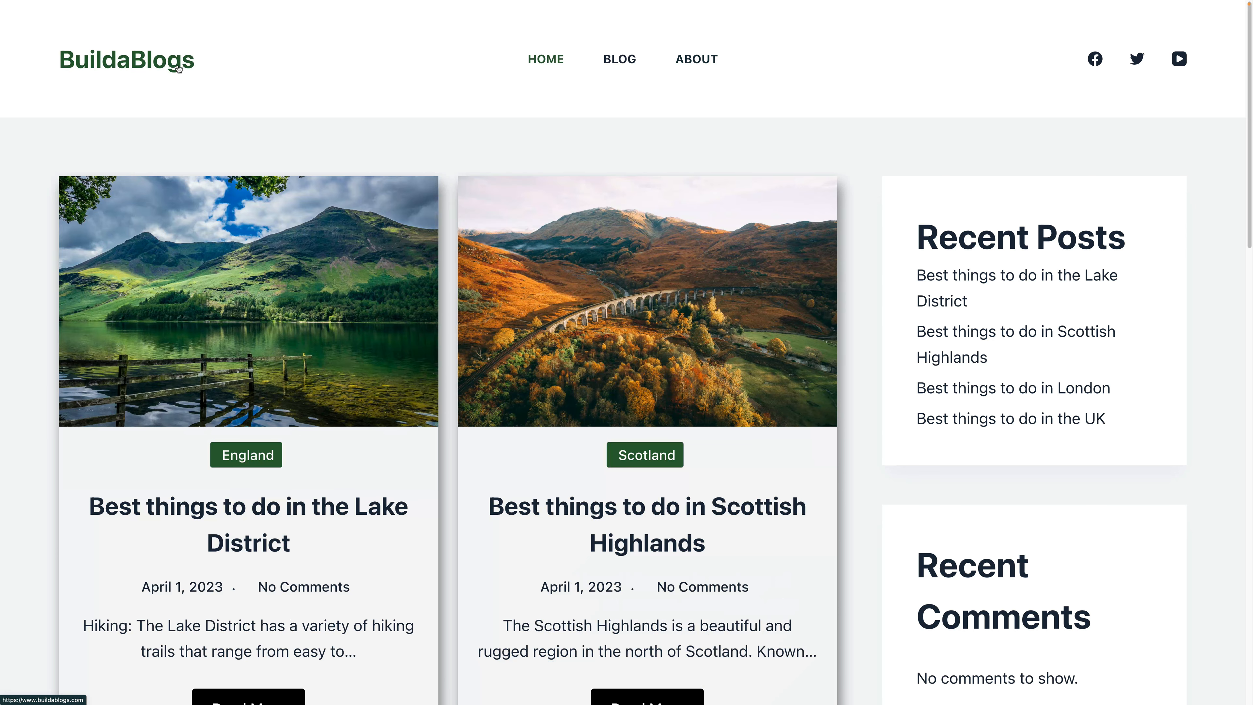